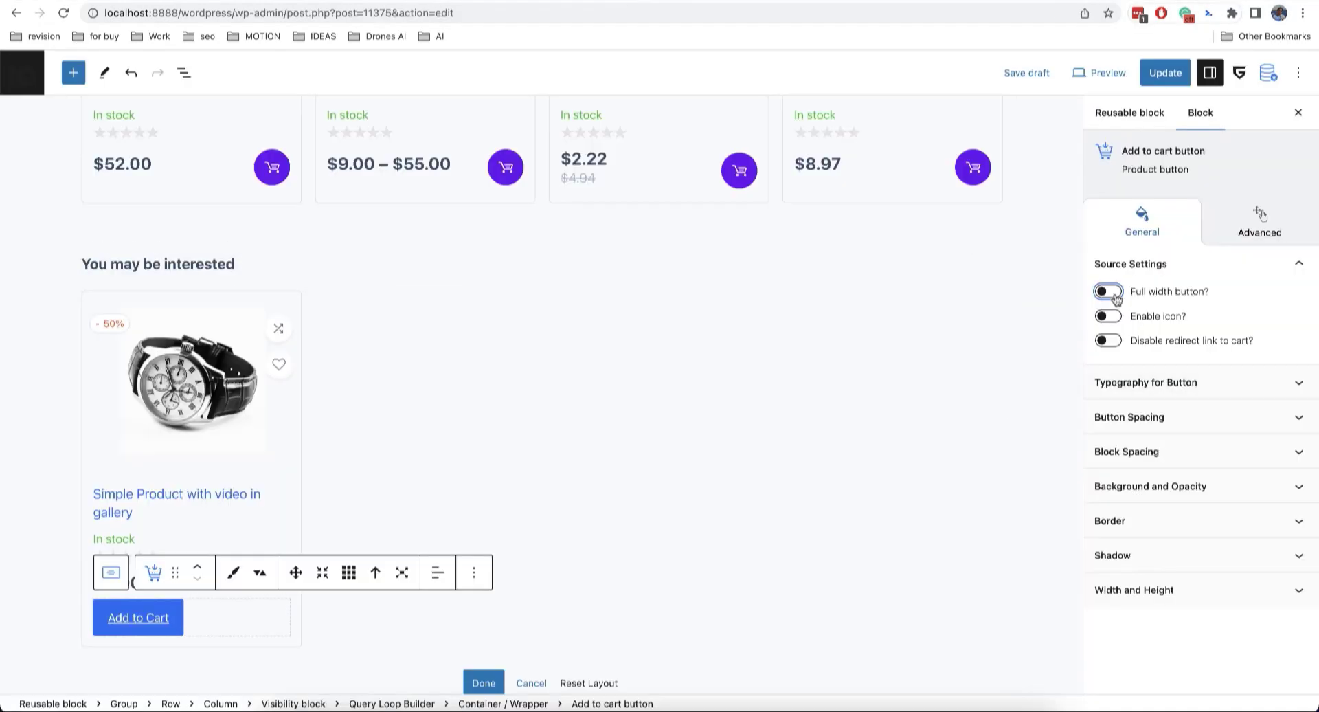
Step: Remove the underline from the product loop's button text
left_click(1161, 377)
scroll(1300, 411, "down", 4)
left_click(1301, 411)
left_click(1292, 251)
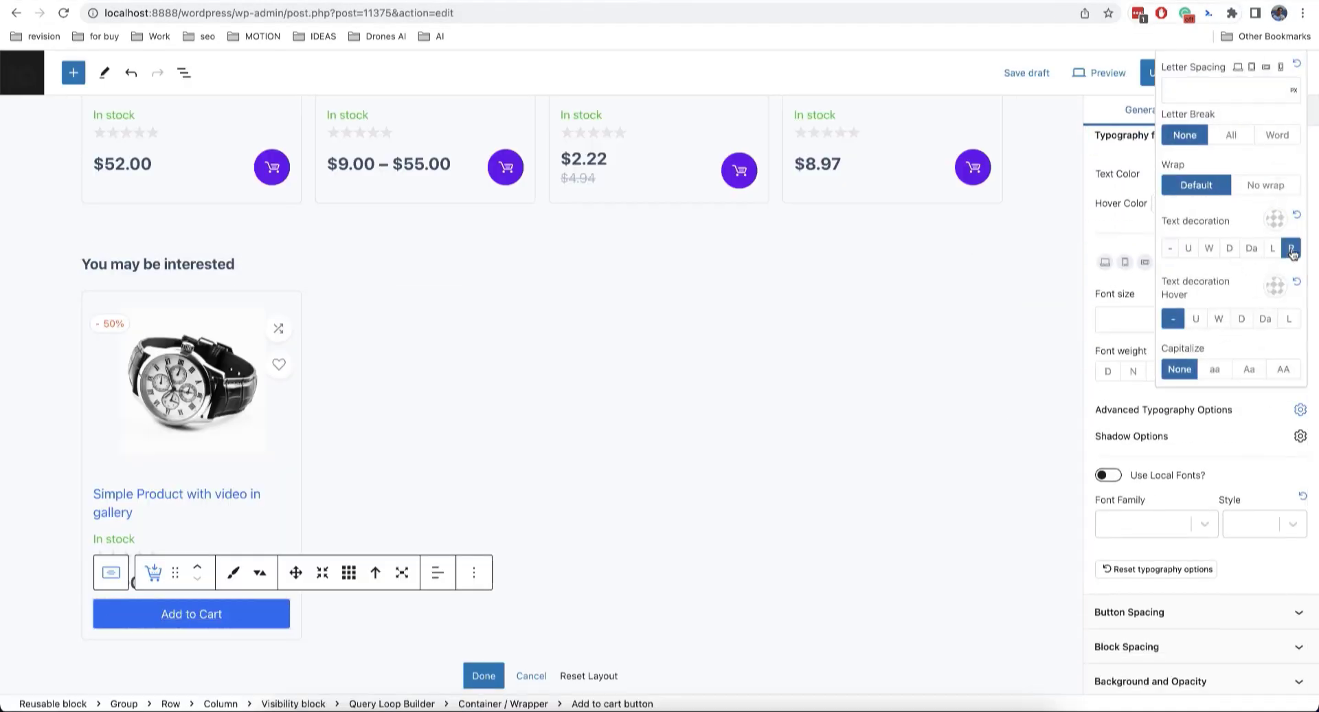
left_click(484, 675)
Step: Transform the related products Query Loop into a Slider and Carousel with Autoplay on
scroll(801, 491, "up", 1)
left_click(142, 273)
left_click(204, 370)
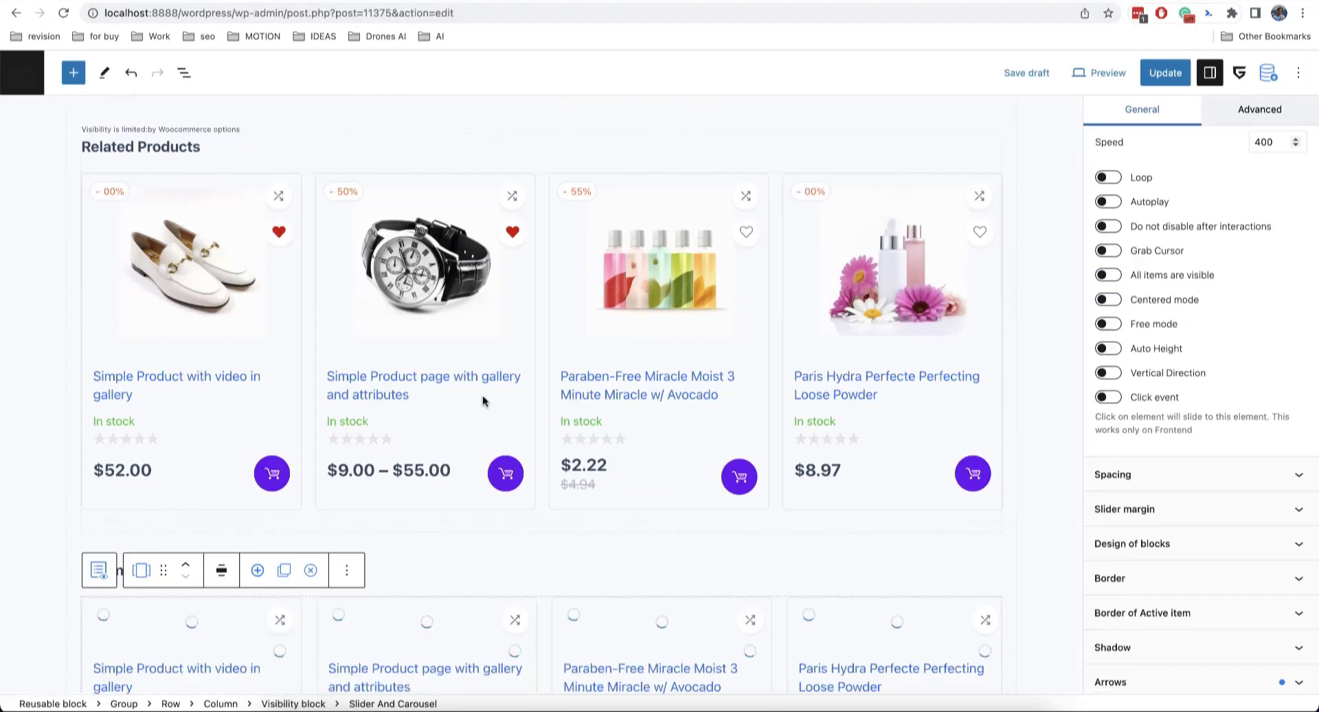
scroll(482, 398, "down", 5)
scroll(1127, 282, "up", 1)
left_click(1112, 278)
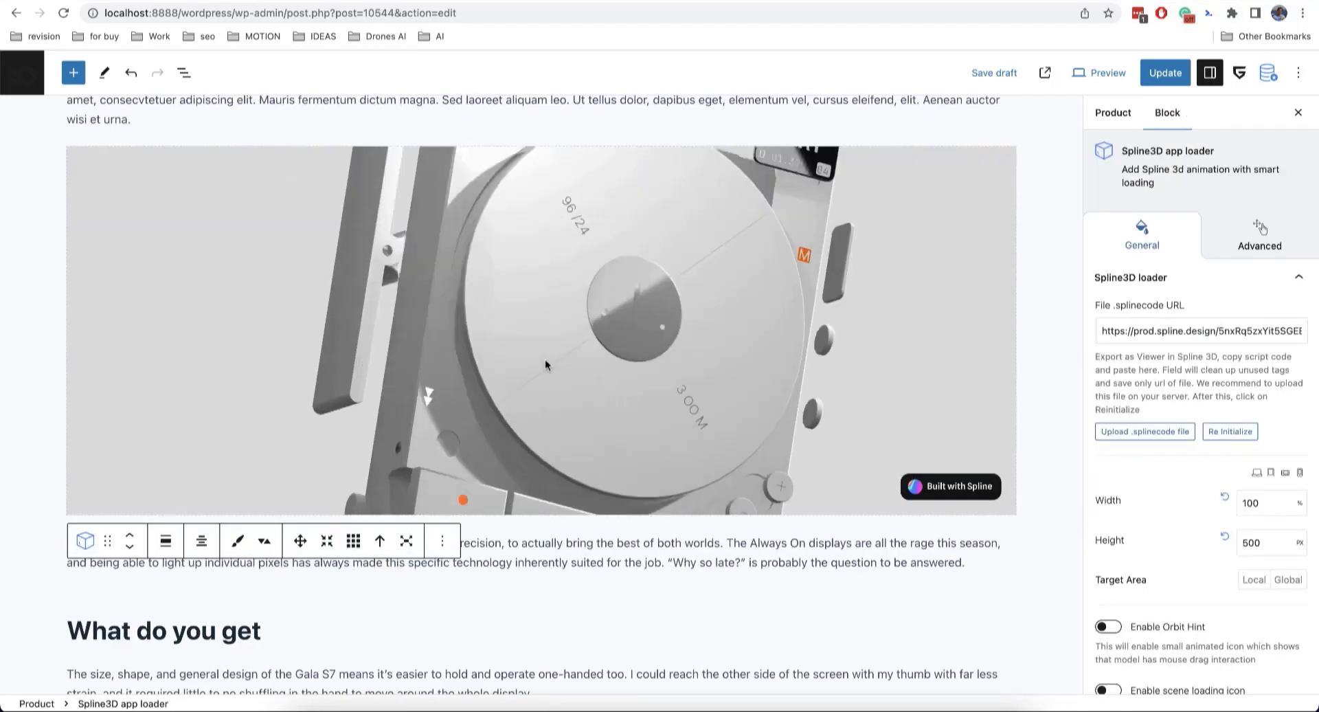
Step: Insert a Review box with pros and cons and one criterion scored 6
left_click(1045, 349)
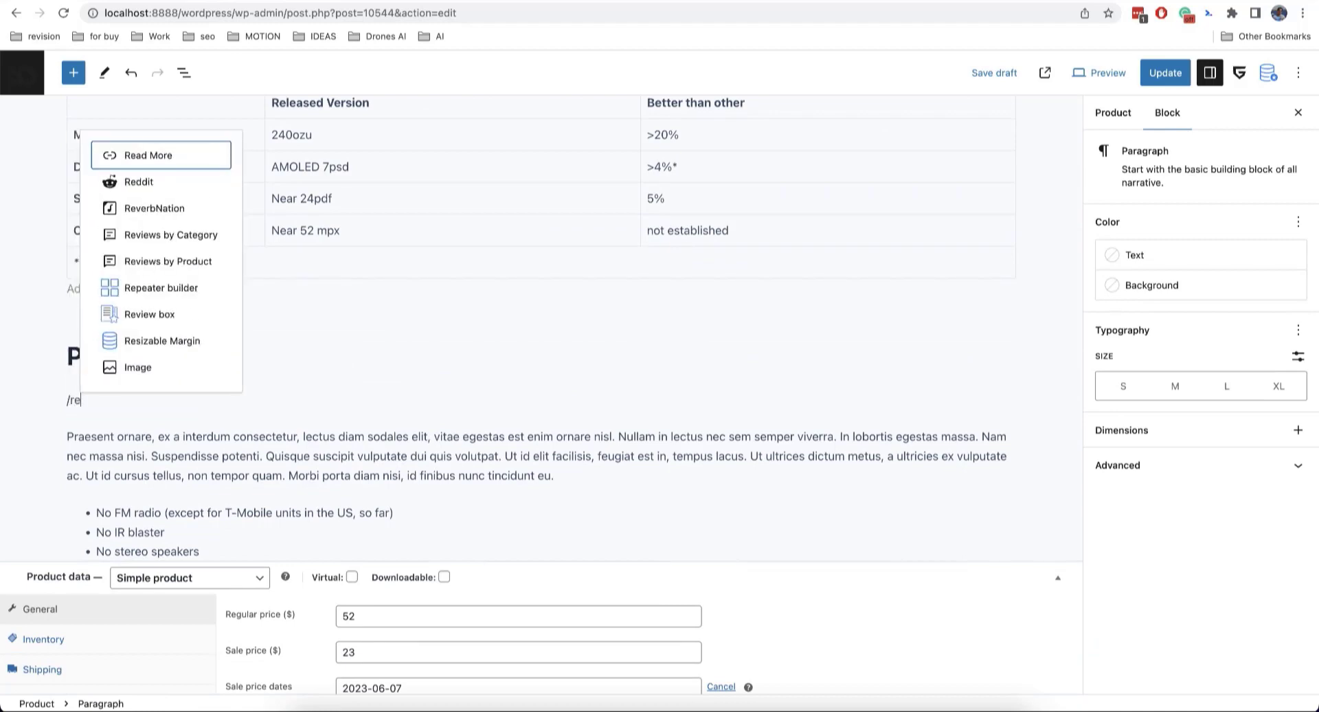
left_click(142, 312)
left_click(1108, 534)
left_click(1114, 564)
left_click(101, 480)
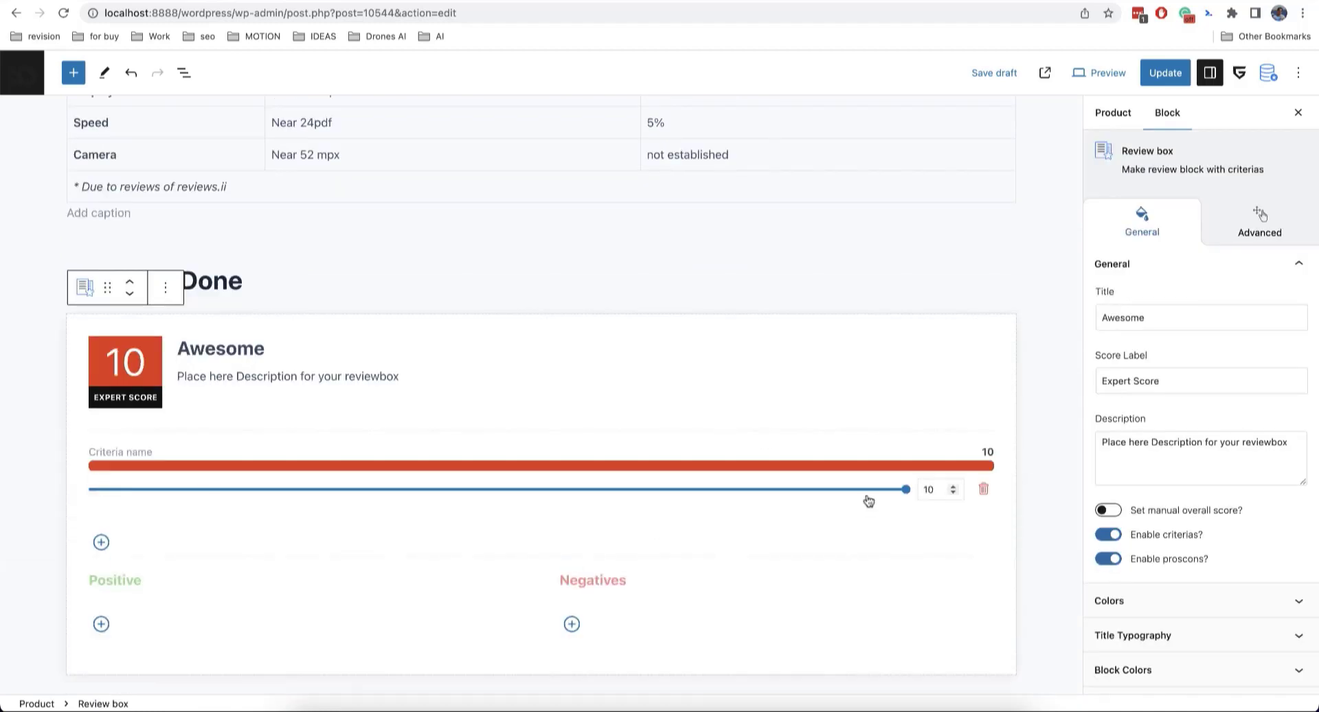
left_click_drag(907, 489, 542, 489)
left_click(101, 624)
left_click(571, 624)
Step: Add an empty paragraph, import the Versus comparison table from the library, then undo it
scroll(462, 445, "down", 4)
left_click(586, 474)
key("Return")
left_click(1269, 72)
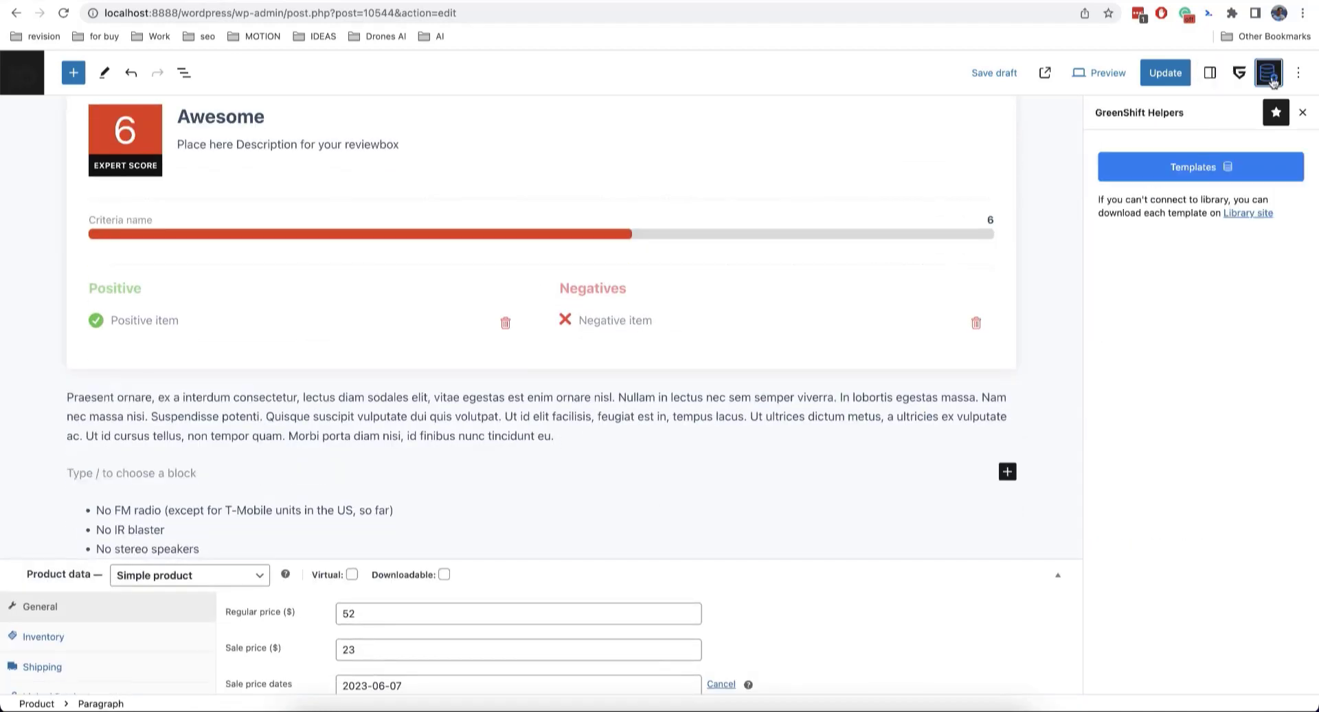
left_click(1201, 166)
scroll(766, 380, "down", 5)
left_click(730, 371)
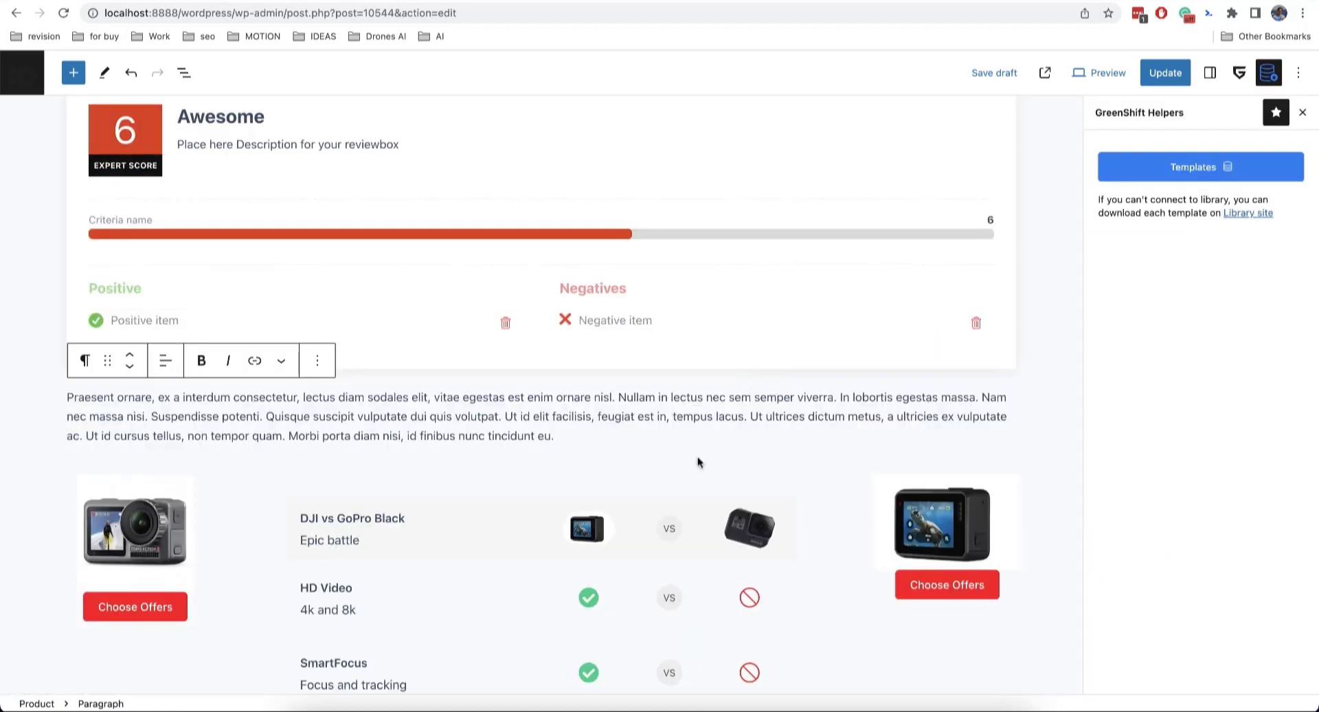
key("ctrl+z")
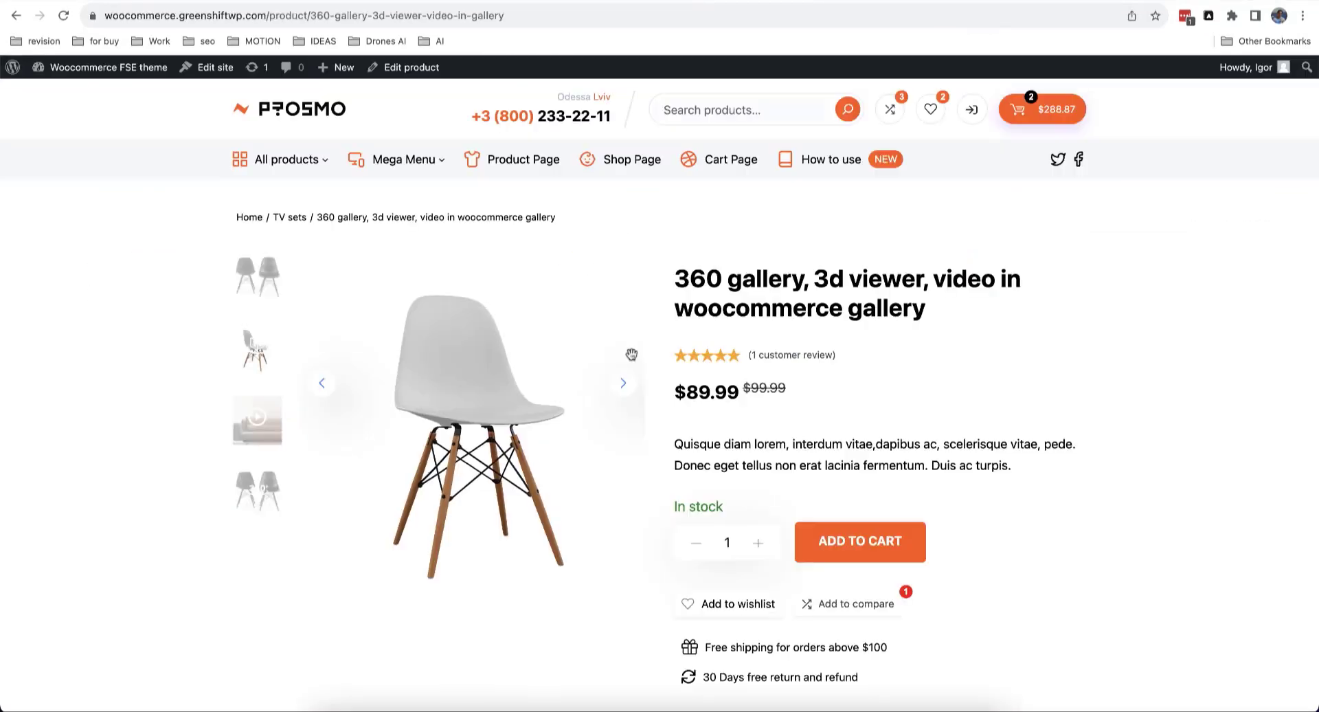
Step: View the gallery's video slide, then rotate the 360 chair viewer
scroll(466, 494, "up", 5)
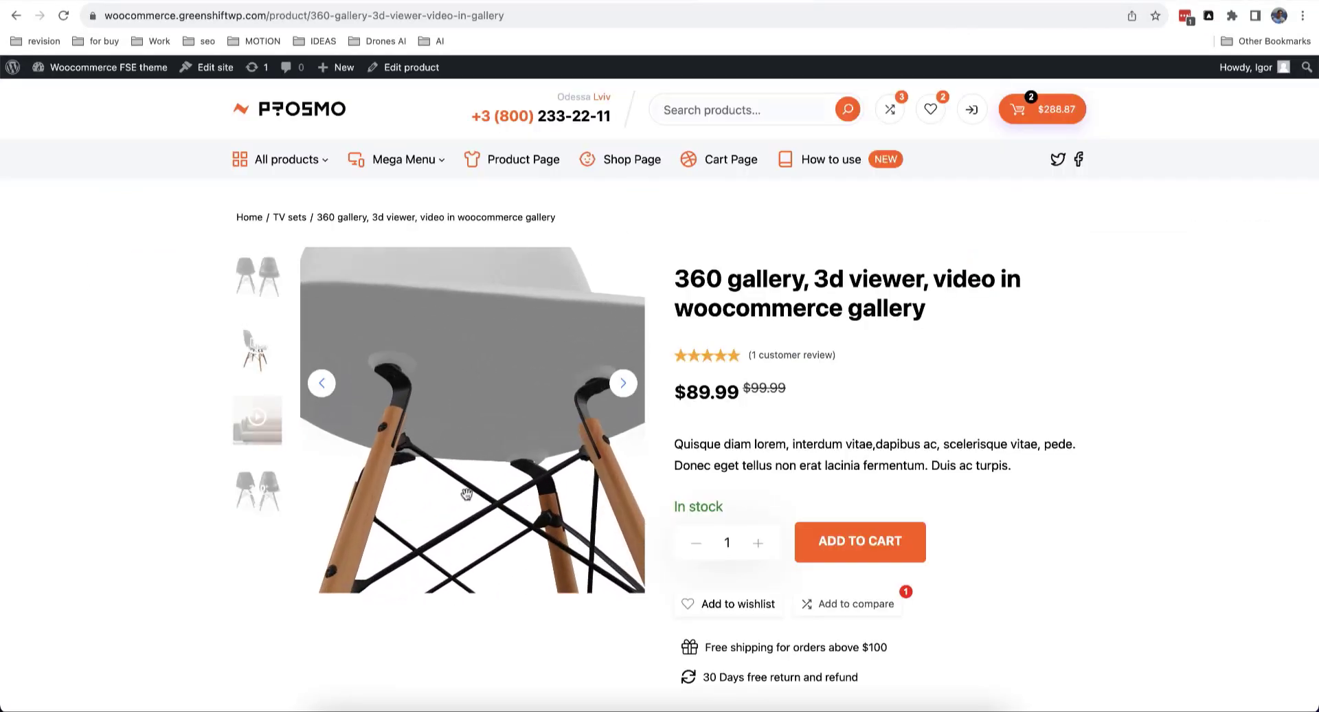
left_click(269, 426)
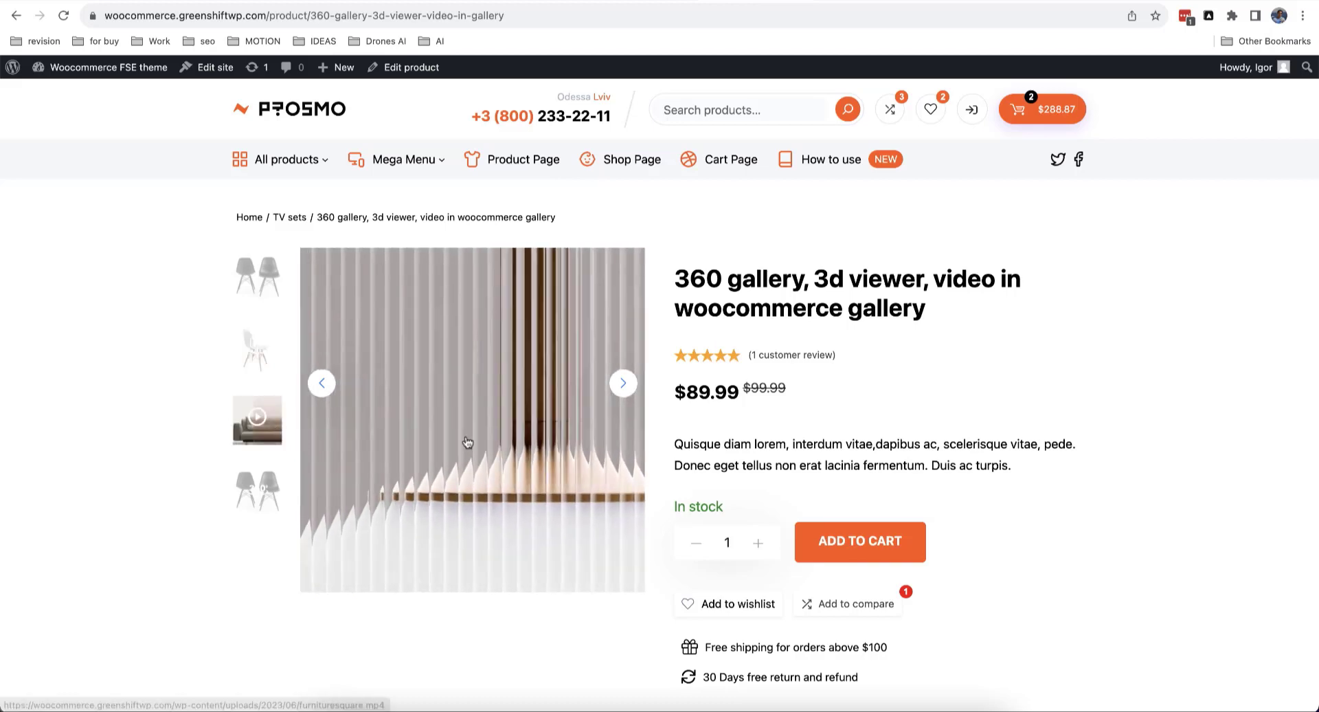
left_click(261, 493)
left_click(261, 493)
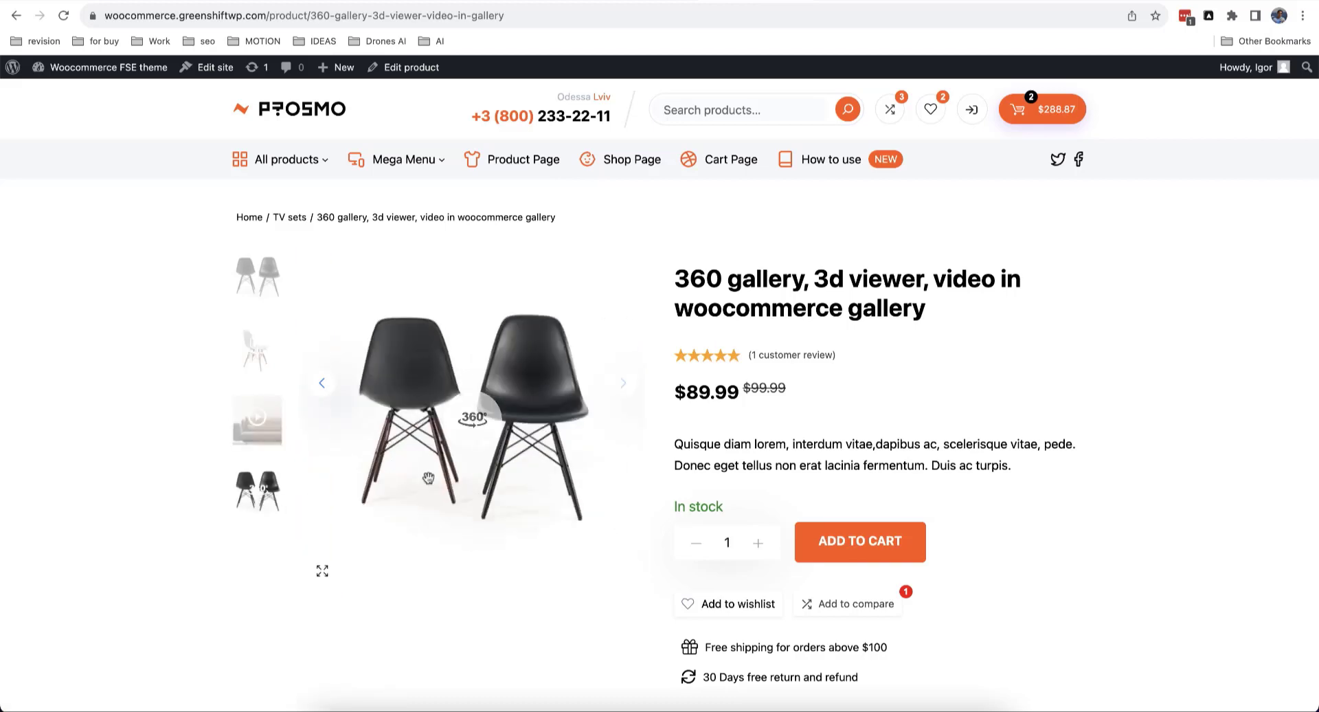
left_click_drag(427, 478, 524, 500)
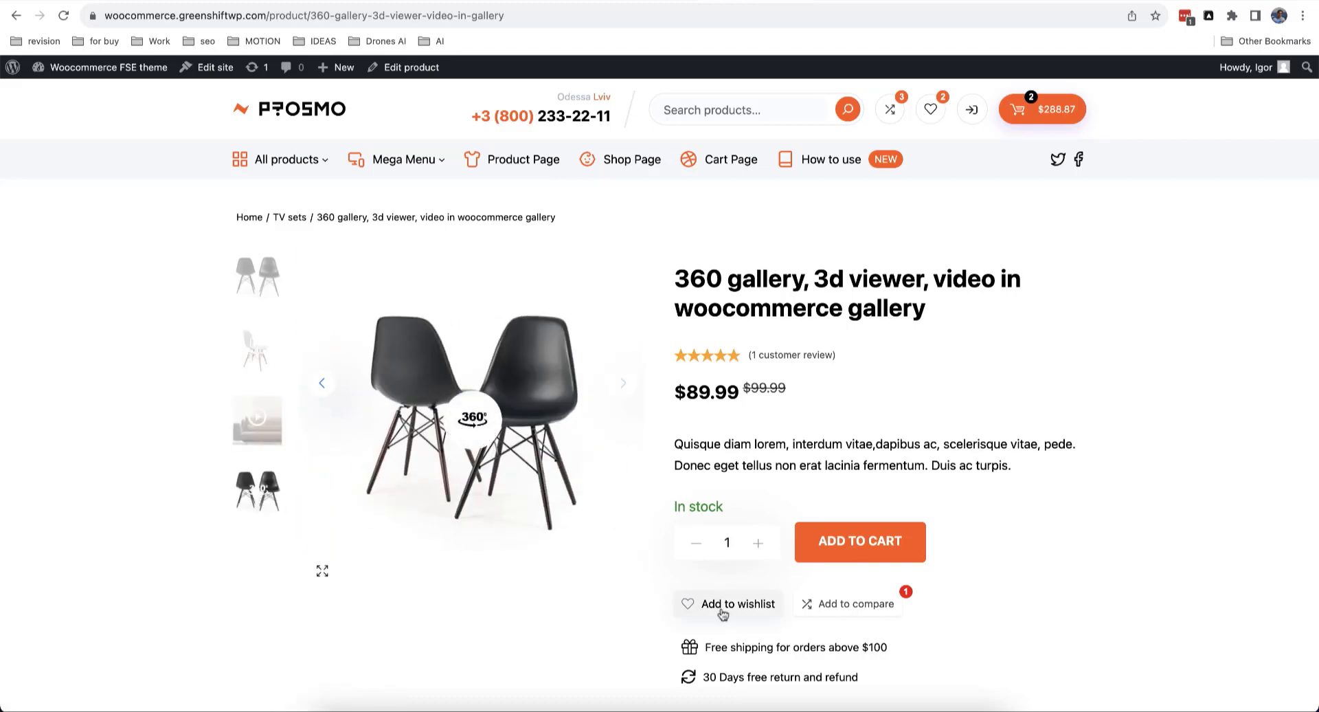
Step: Add the 360 gallery chair product to the wishlist and view the Wishlist page
left_click(724, 604)
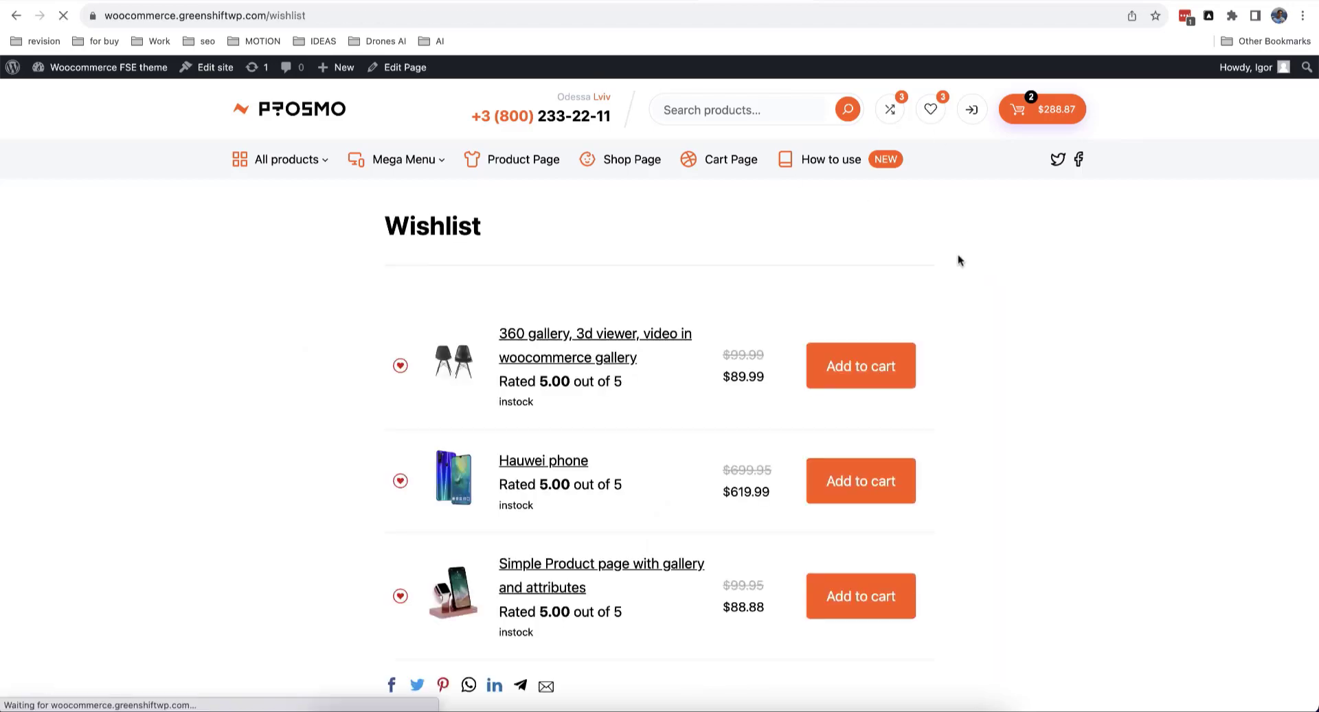
scroll(955, 268, "down", 2)
scroll(954, 274, "up", 3)
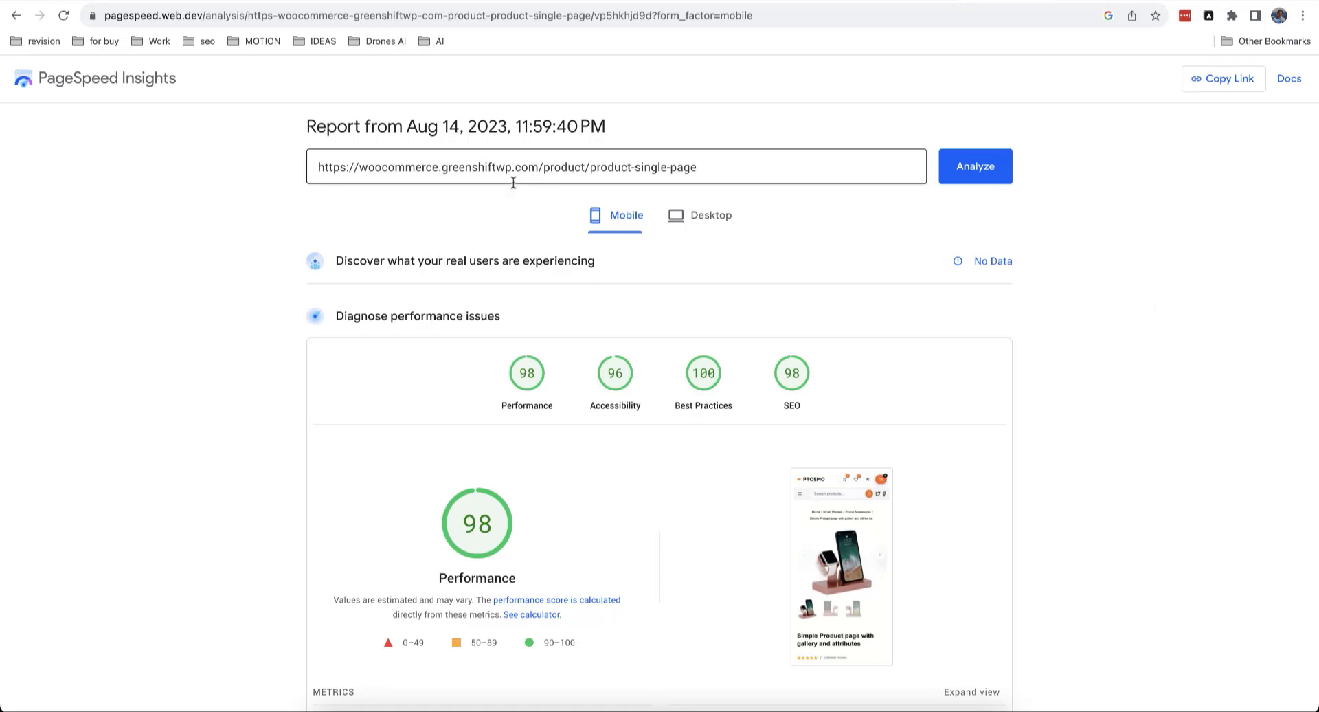
Step: Review the mobile PageSpeed metrics, then switch to the Storefront Build Your DSLR tab
scroll(624, 197, "down", 3)
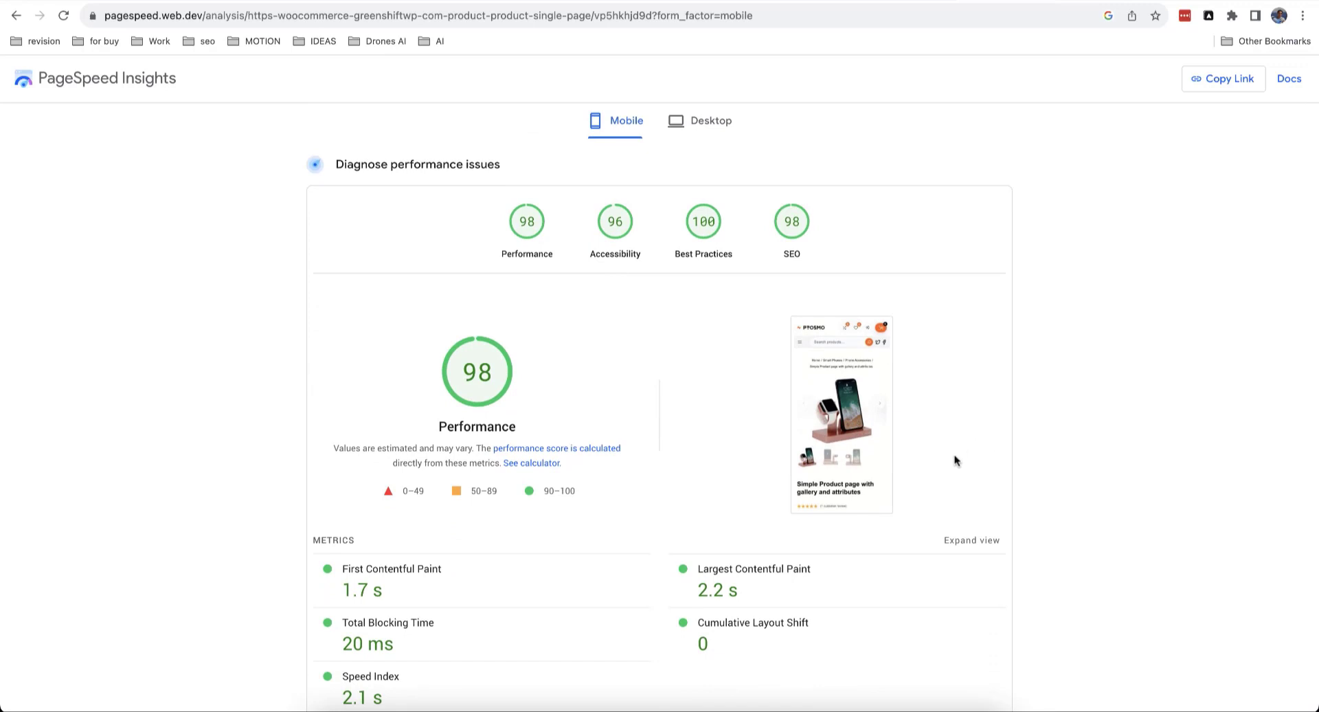
scroll(491, 386, "up", 3)
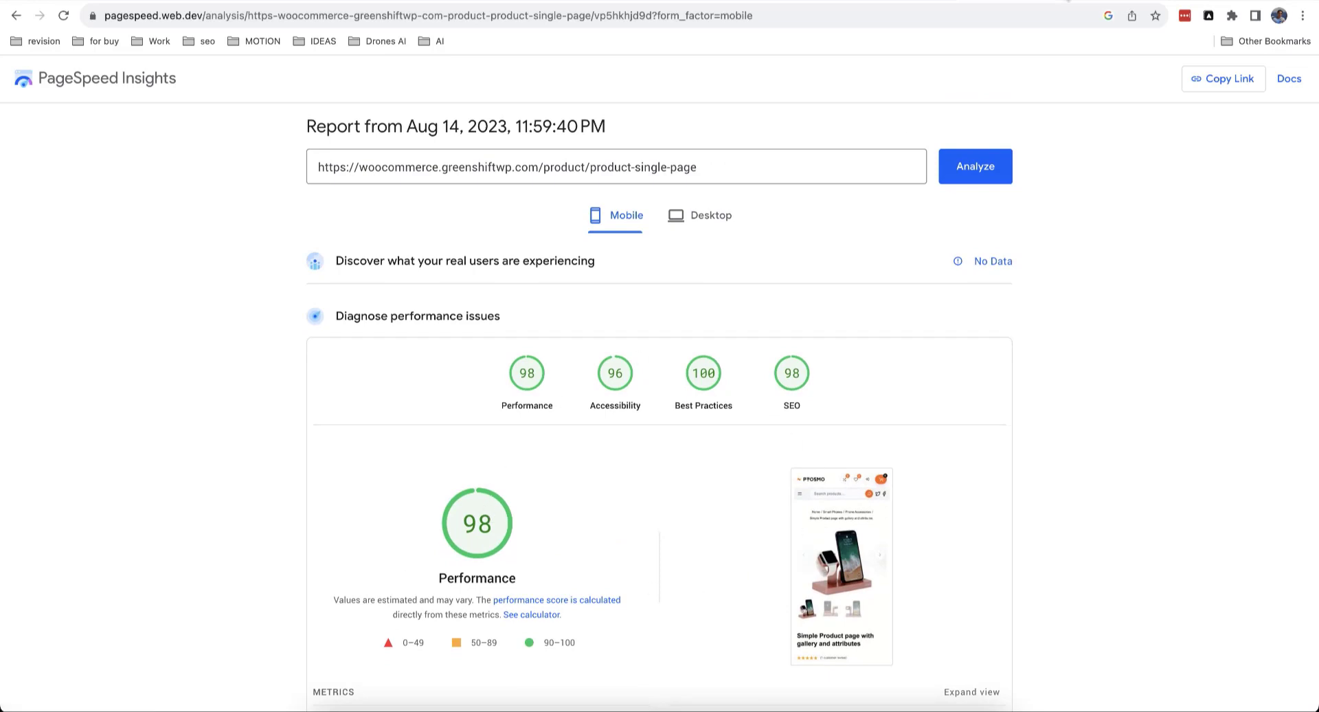
left_click(921, 3)
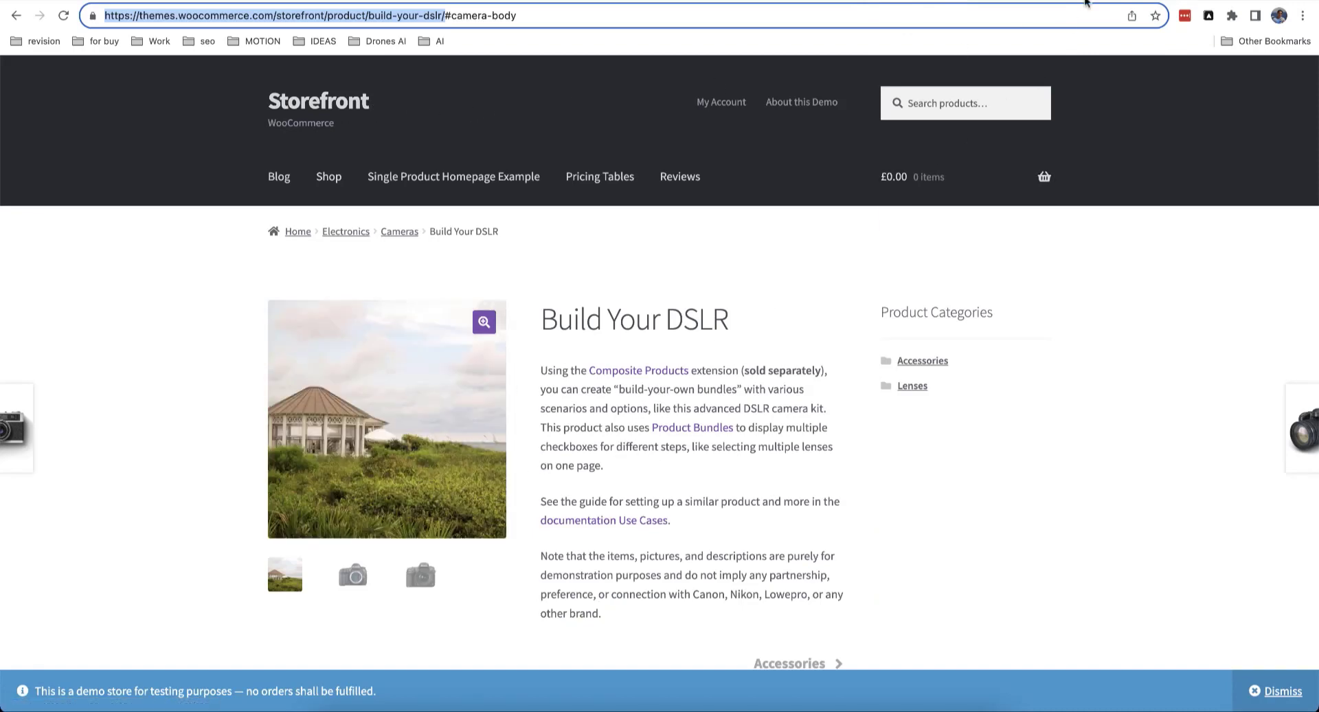
Step: Return to the PageSpeed Insights tab and scroll to the Diagnose performance issues scores
left_click(1091, 2)
scroll(646, 282, "down", 7)
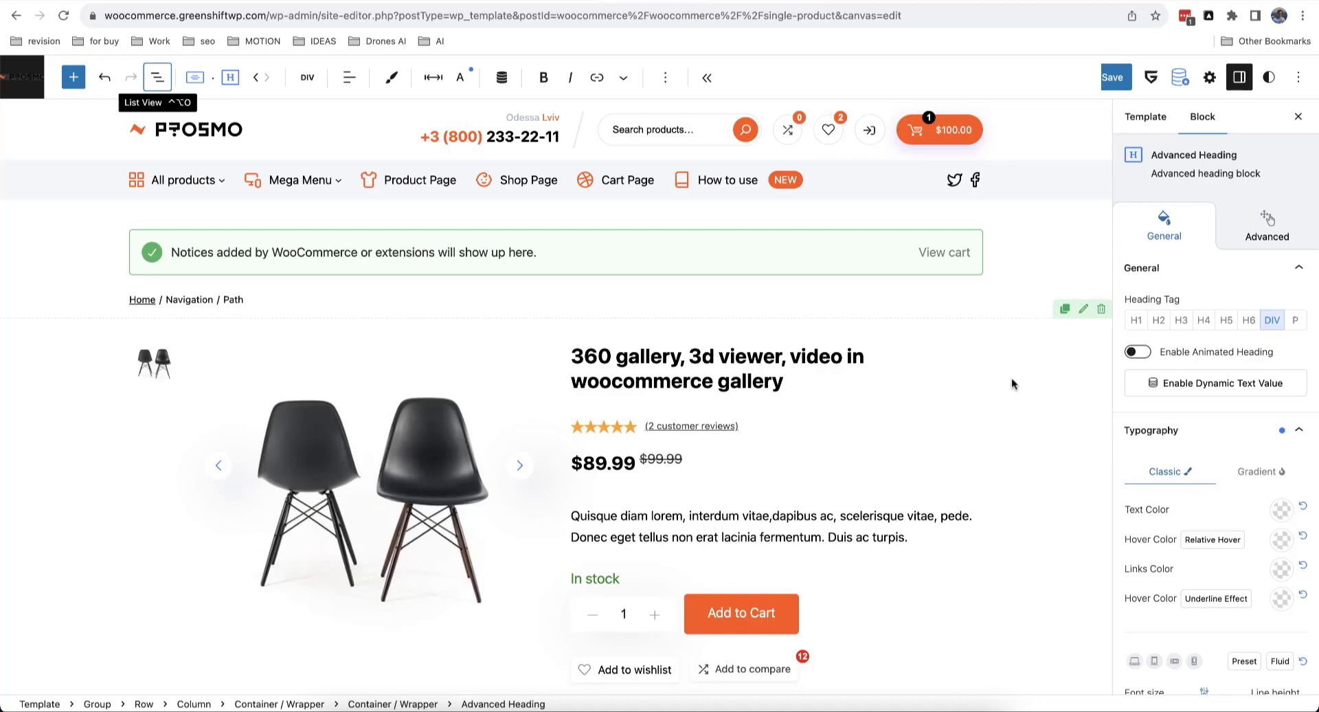
Step: Drag the Product rating block's bottom spacing handle to 41px
scroll(962, 377, "down", 2)
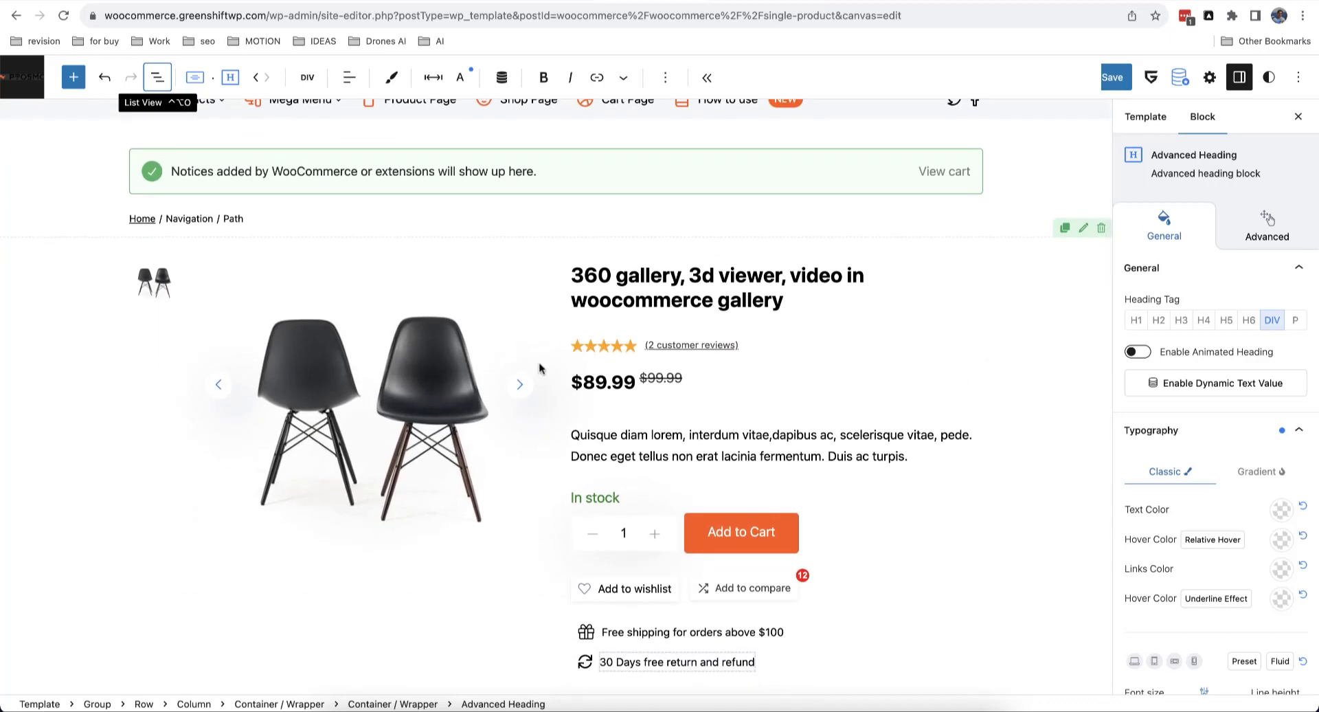
scroll(605, 347, "down", 1)
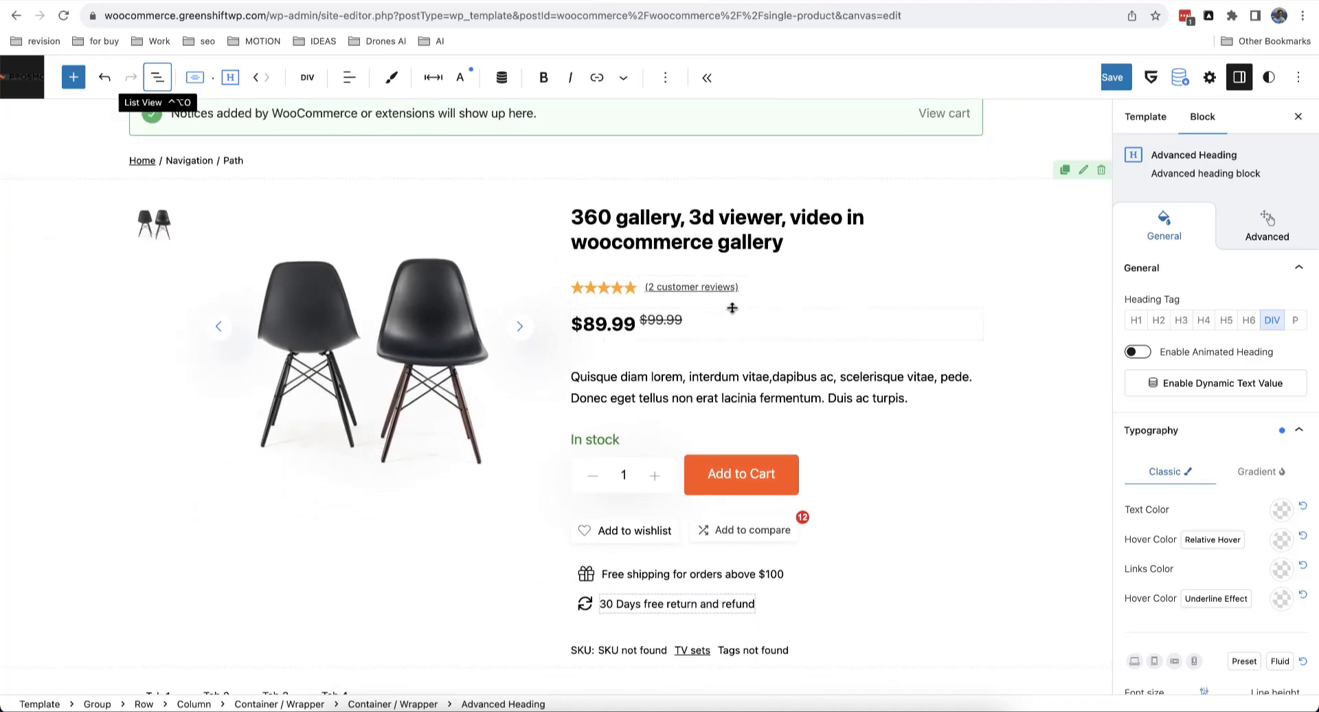
mouse_move(739, 303)
left_mouse_down()
mouse_move(740, 327)
mouse_move(740, 314)
left_mouse_up()
Step: Select the Dynamic Title block and toggle List View open and closed
left_click(796, 223)
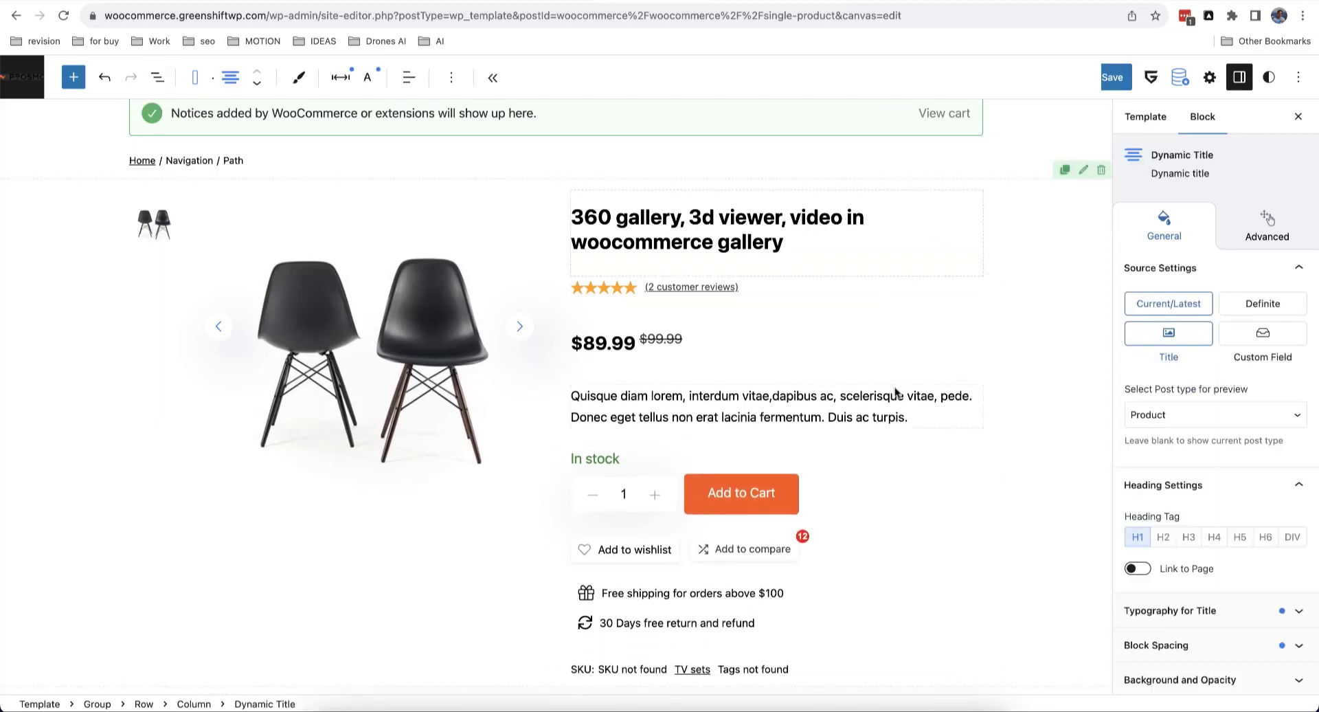
scroll(895, 393, "down", 8)
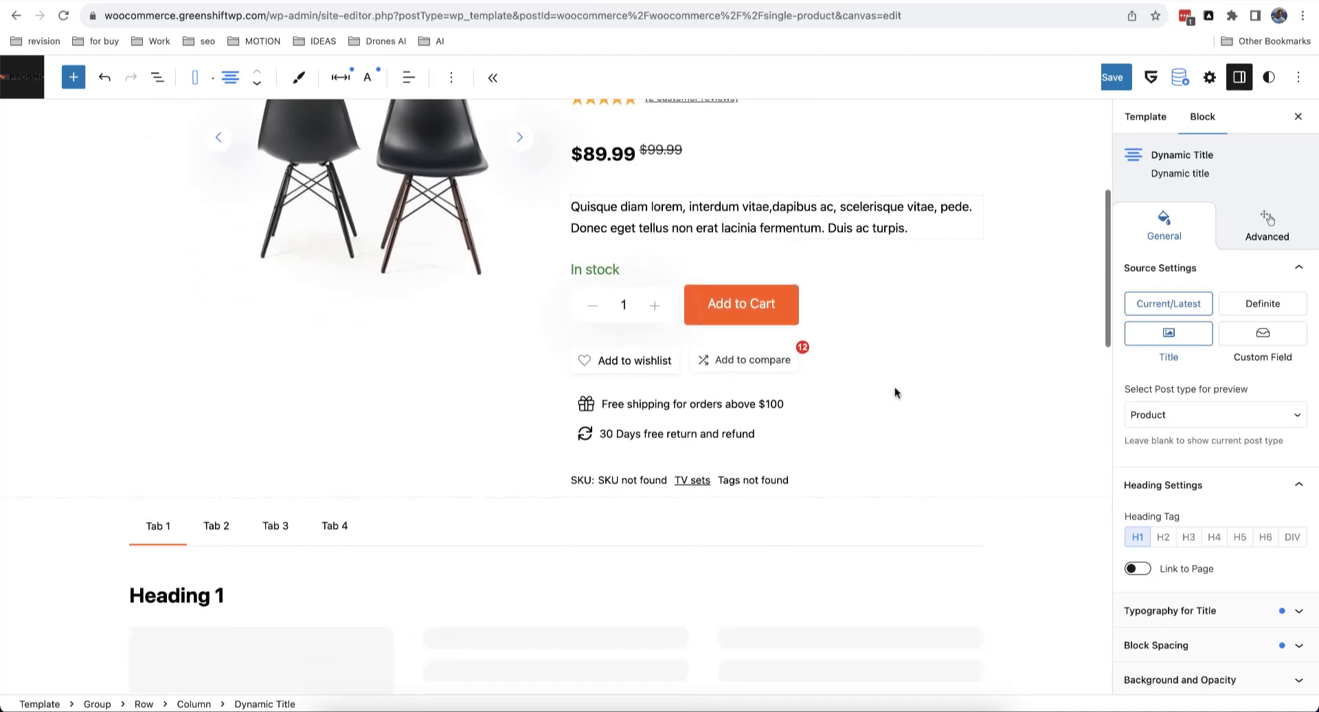
scroll(894, 387, "up", 8)
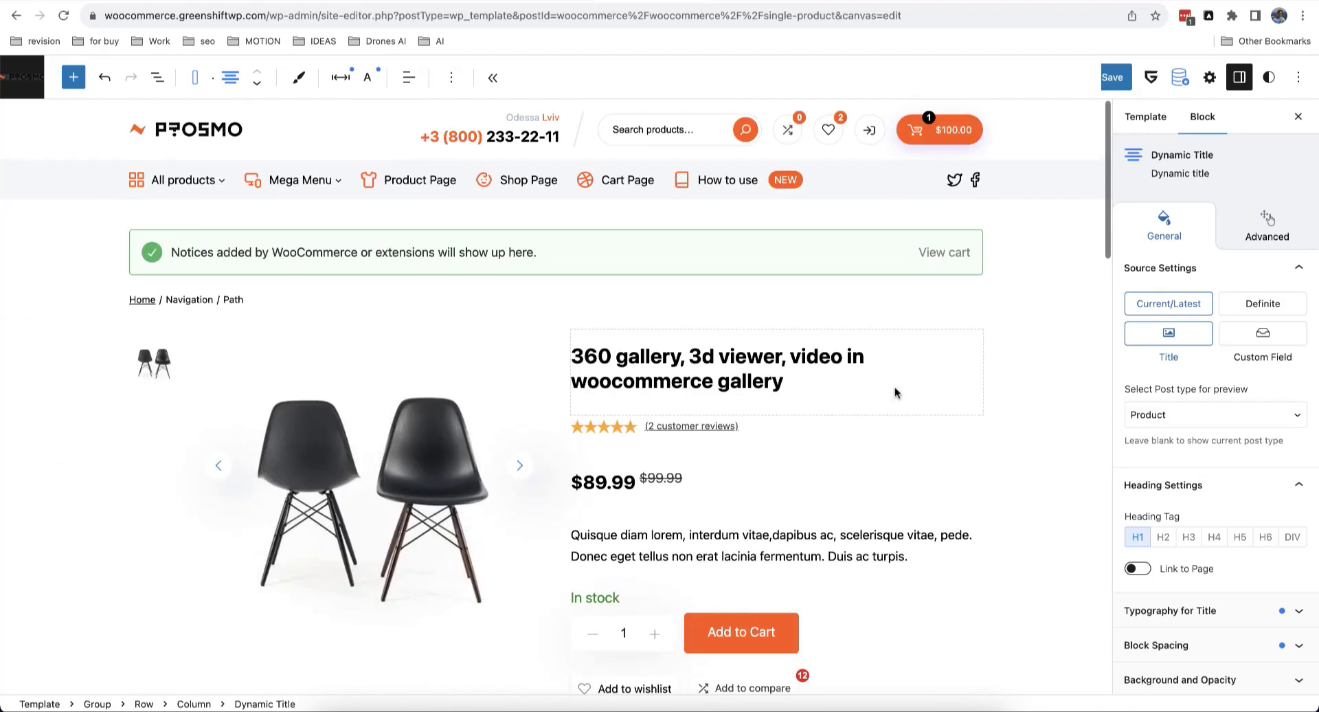
left_click(157, 77)
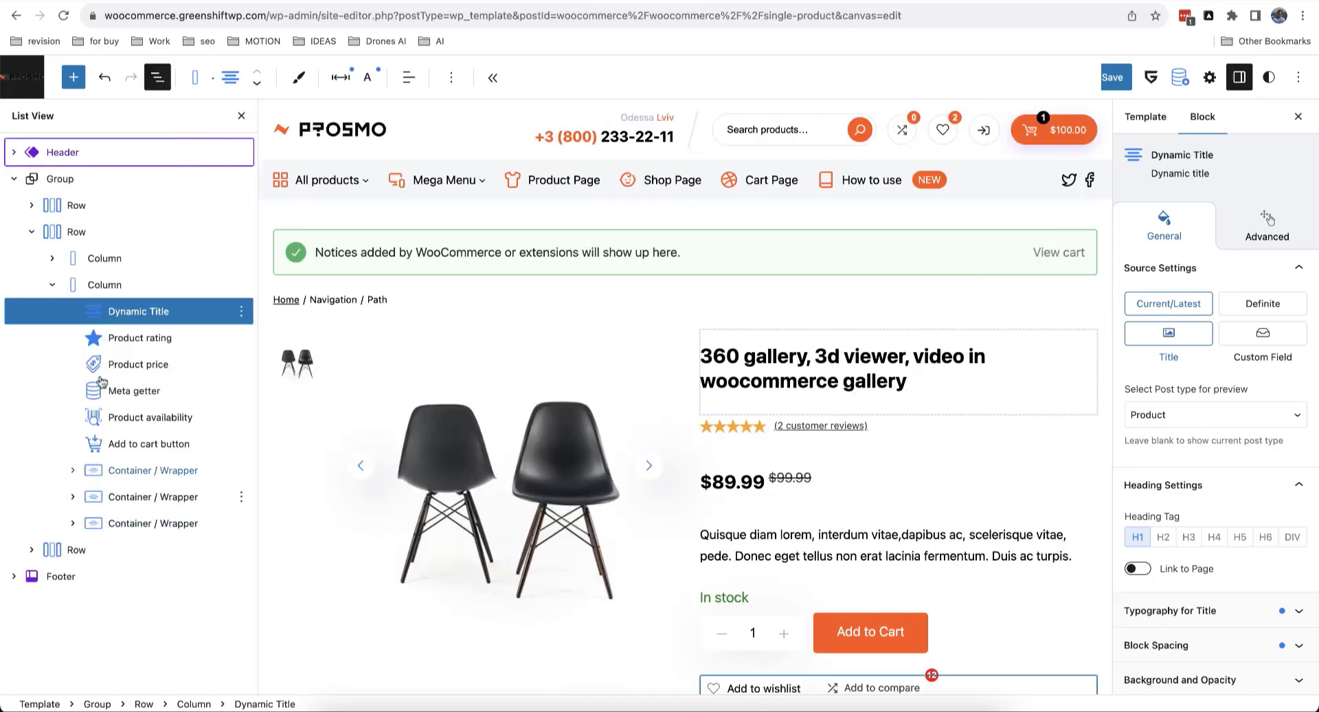
left_click(238, 116)
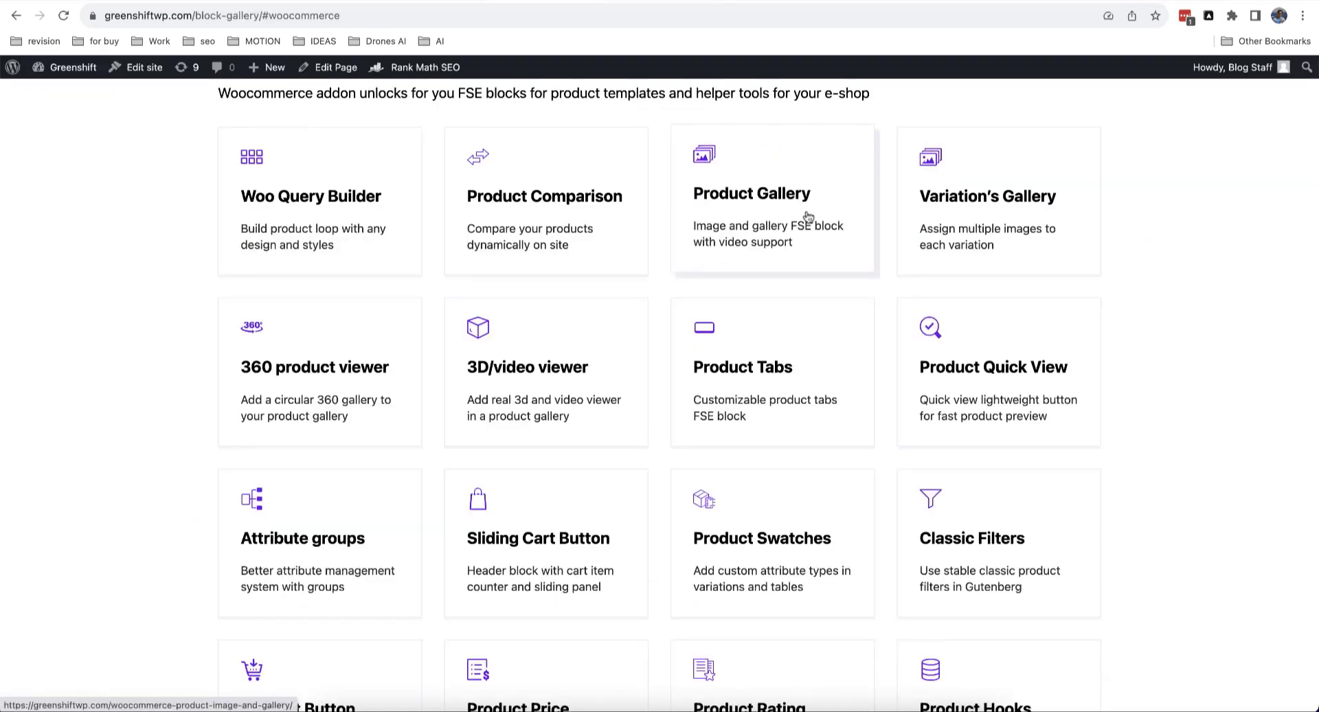
scroll(808, 217, "down", 2)
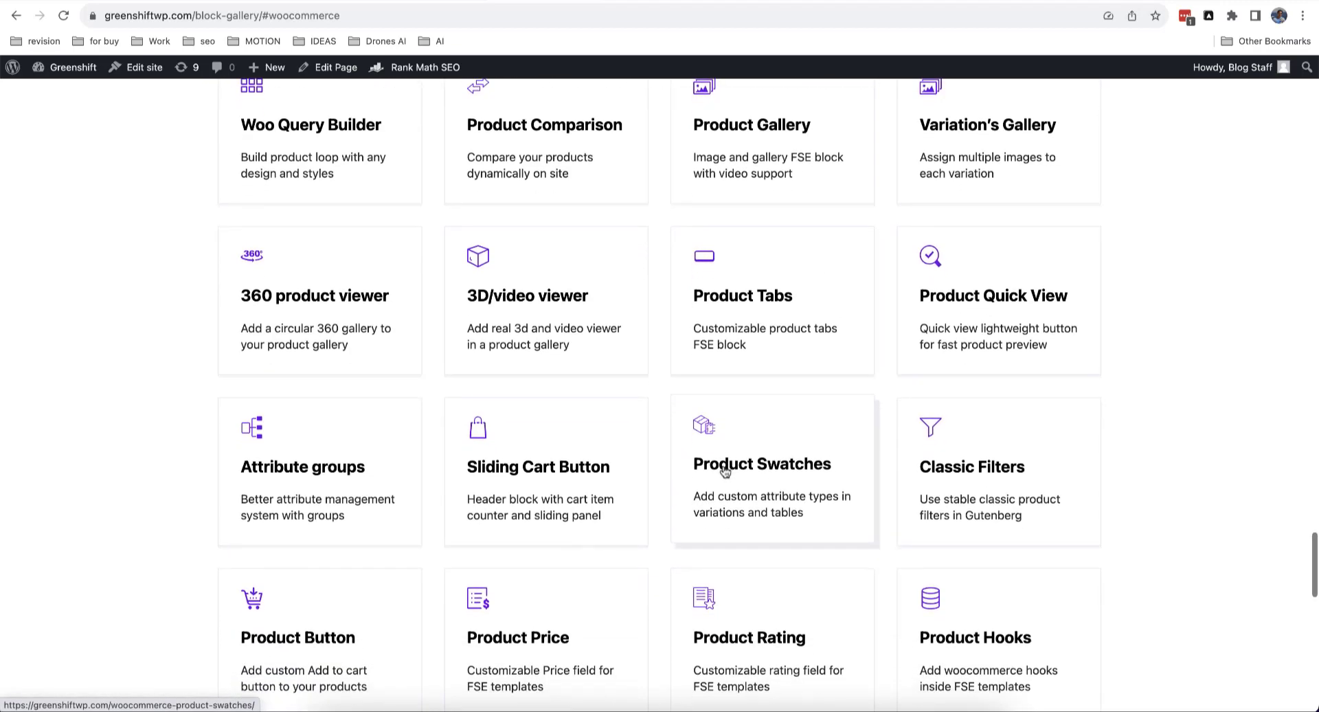
scroll(715, 468, "down", 3)
scroll(584, 477, "down", 2)
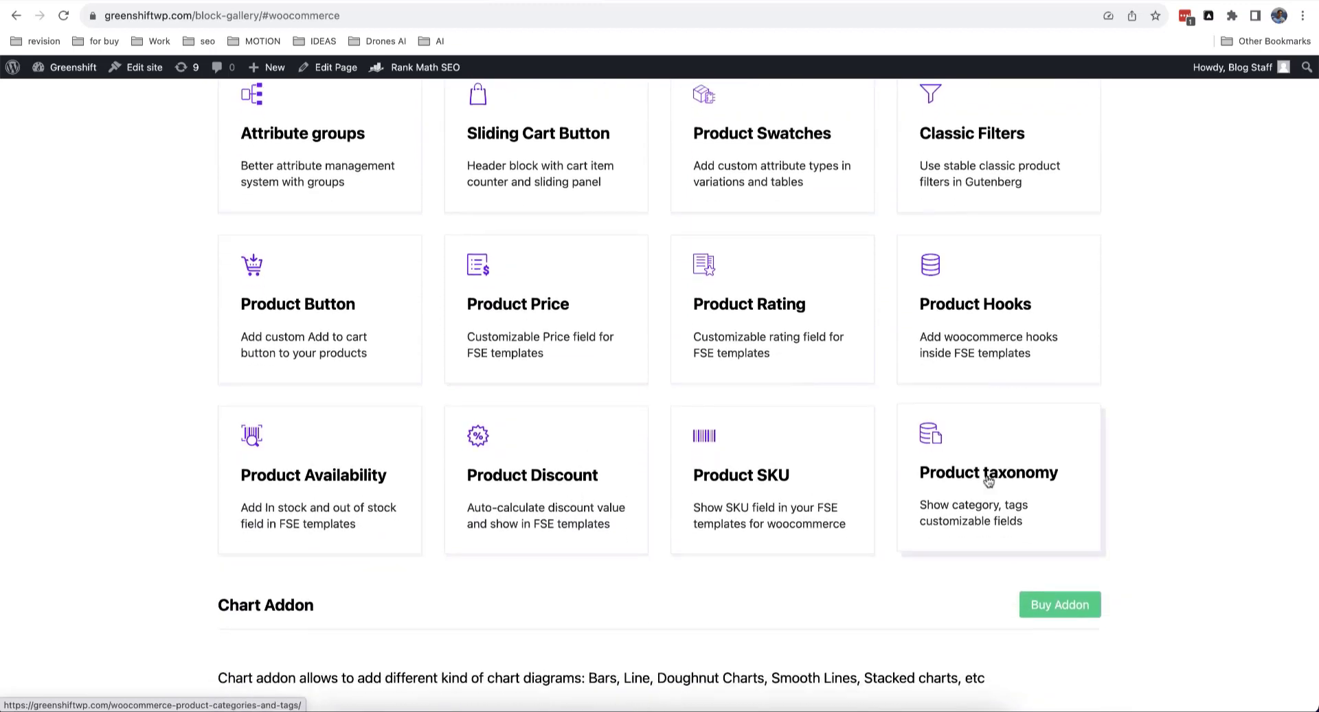
scroll(790, 377, "up", 2)
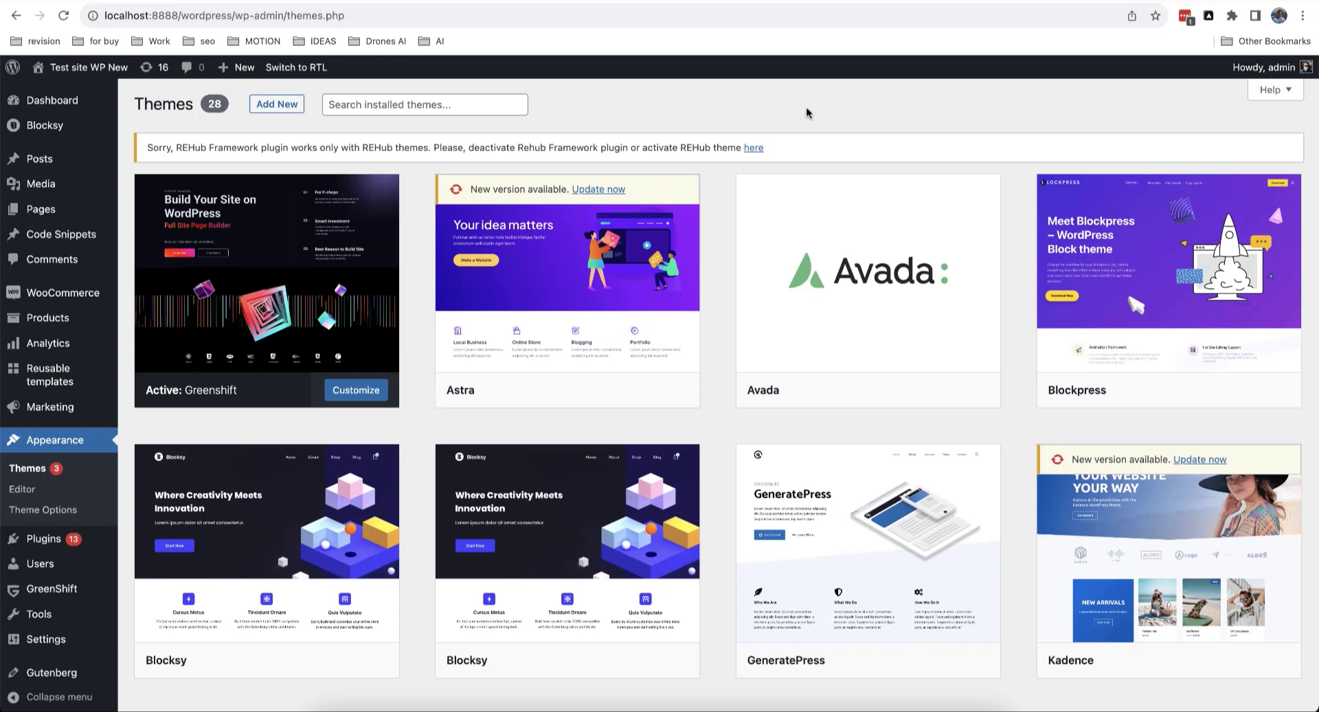
Step: Open GreenShift's Demo Import page from the admin sidebar flyout menu
mouse_move(907, 263)
mouse_move(255, 309)
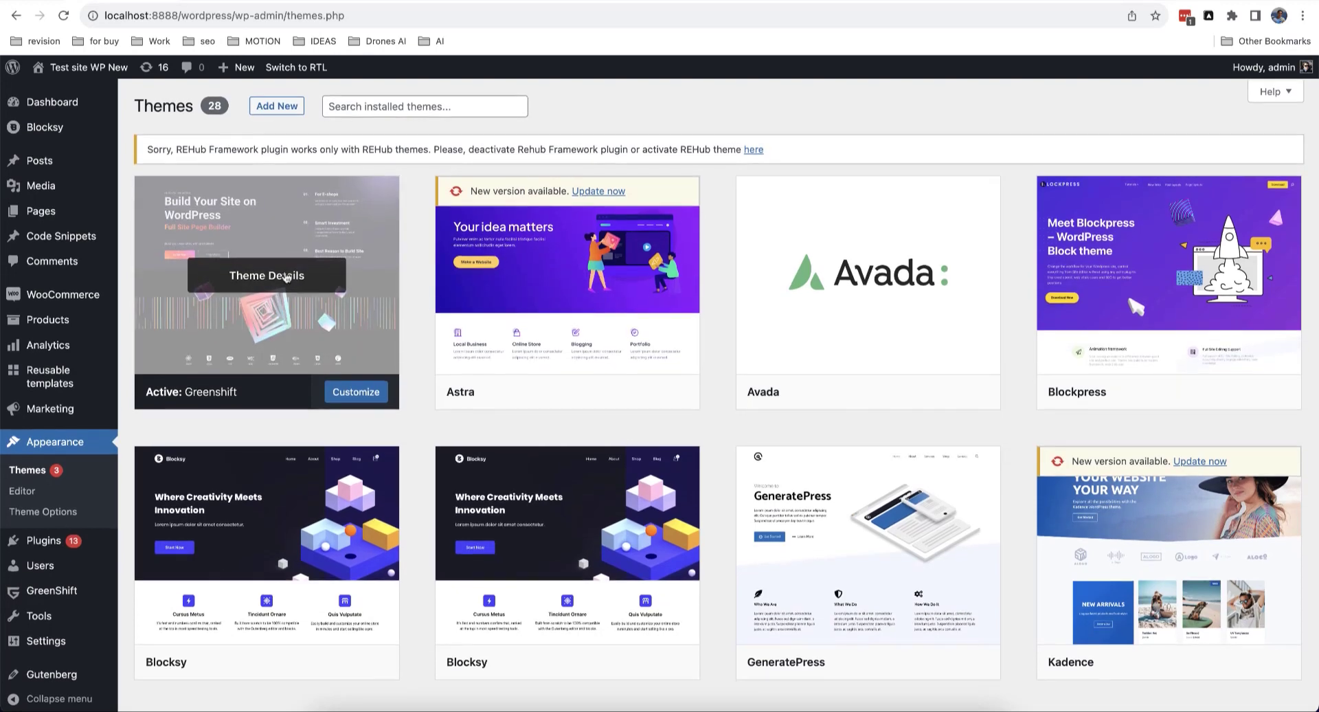
scroll(41, 291, "down", 2)
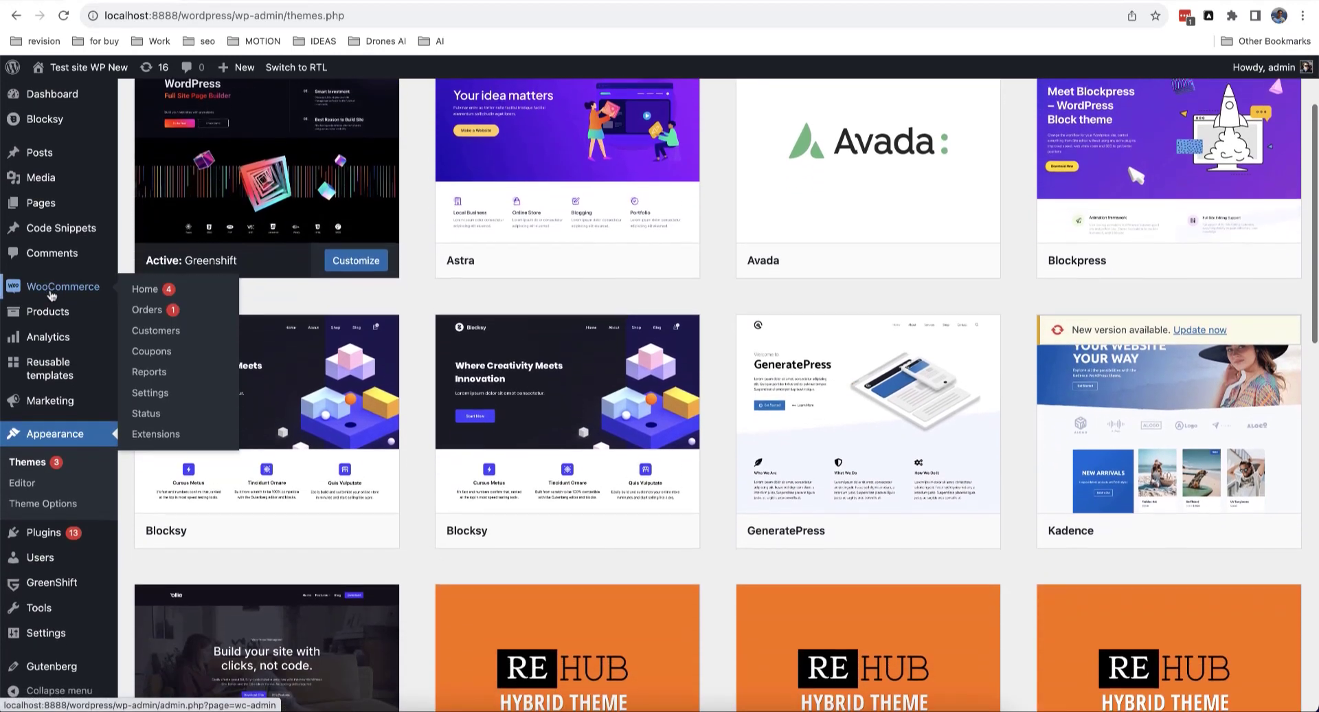
mouse_move(74, 585)
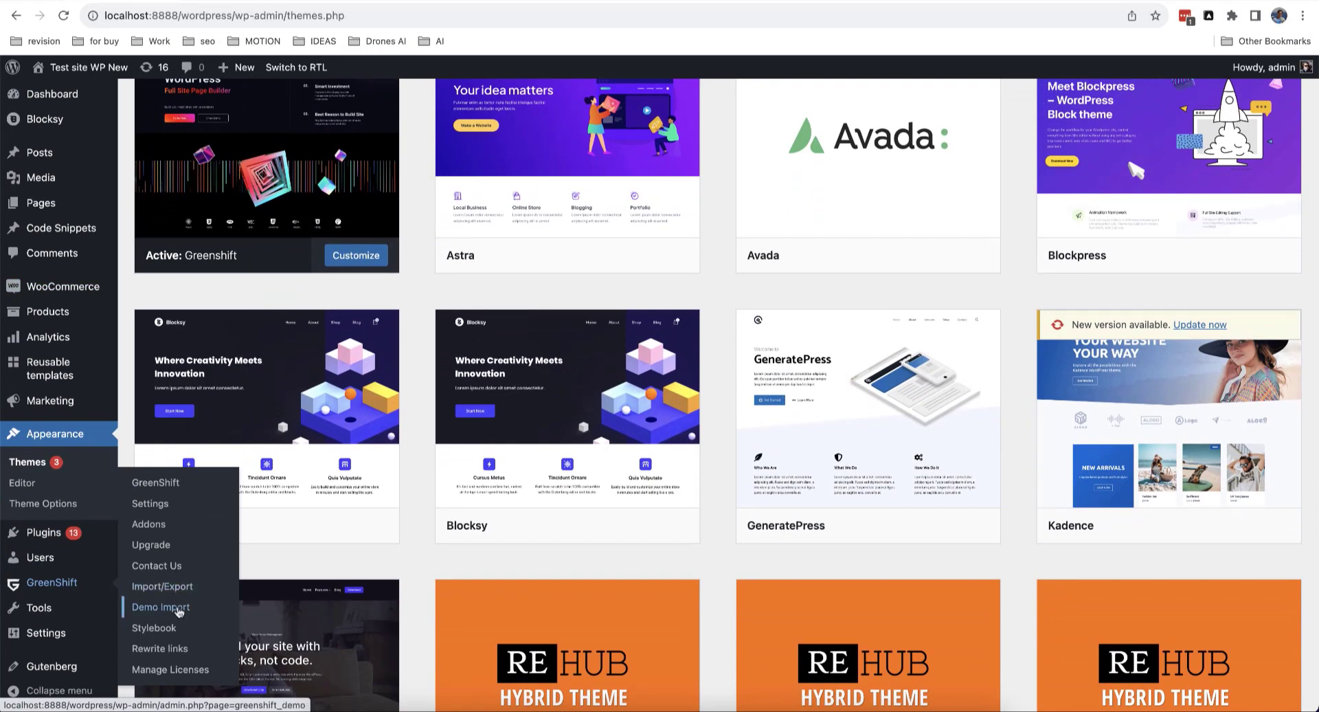
left_click(174, 609)
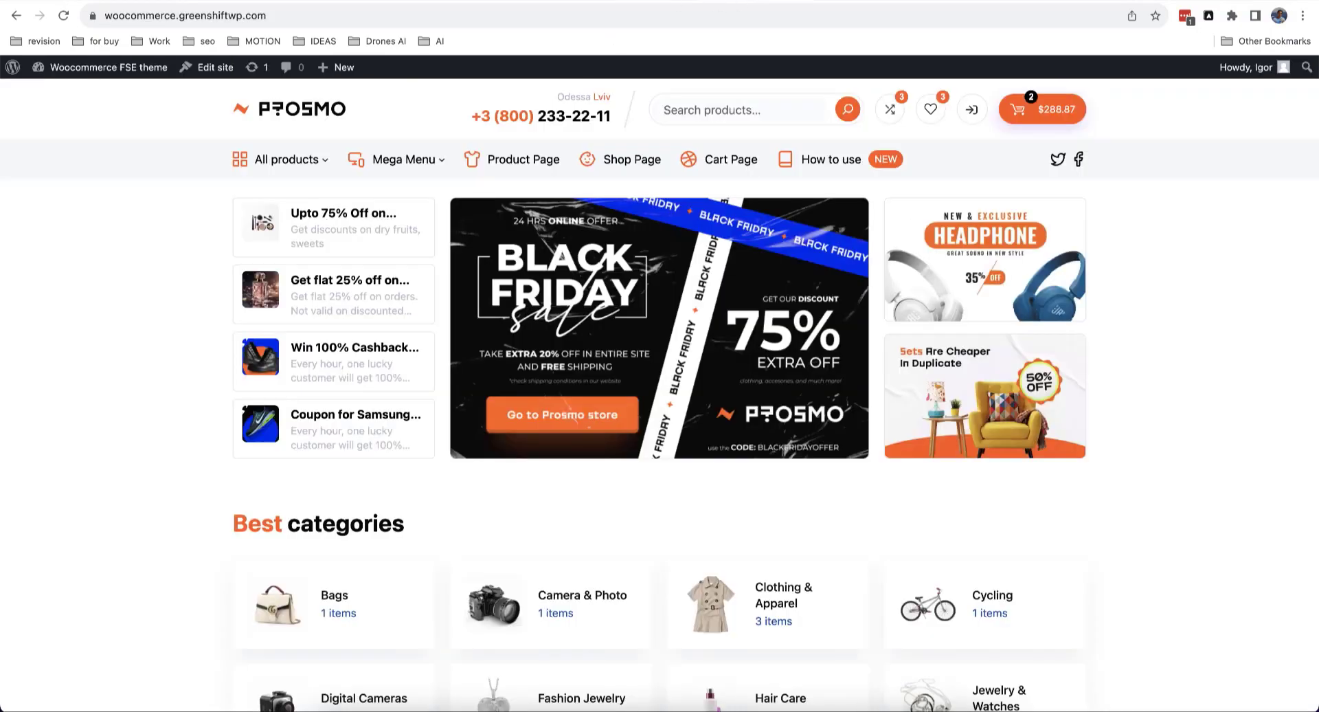
Step: Scroll through the Prosmo demo shop and its Single Product template preview
scroll(589, 221, "down", 15)
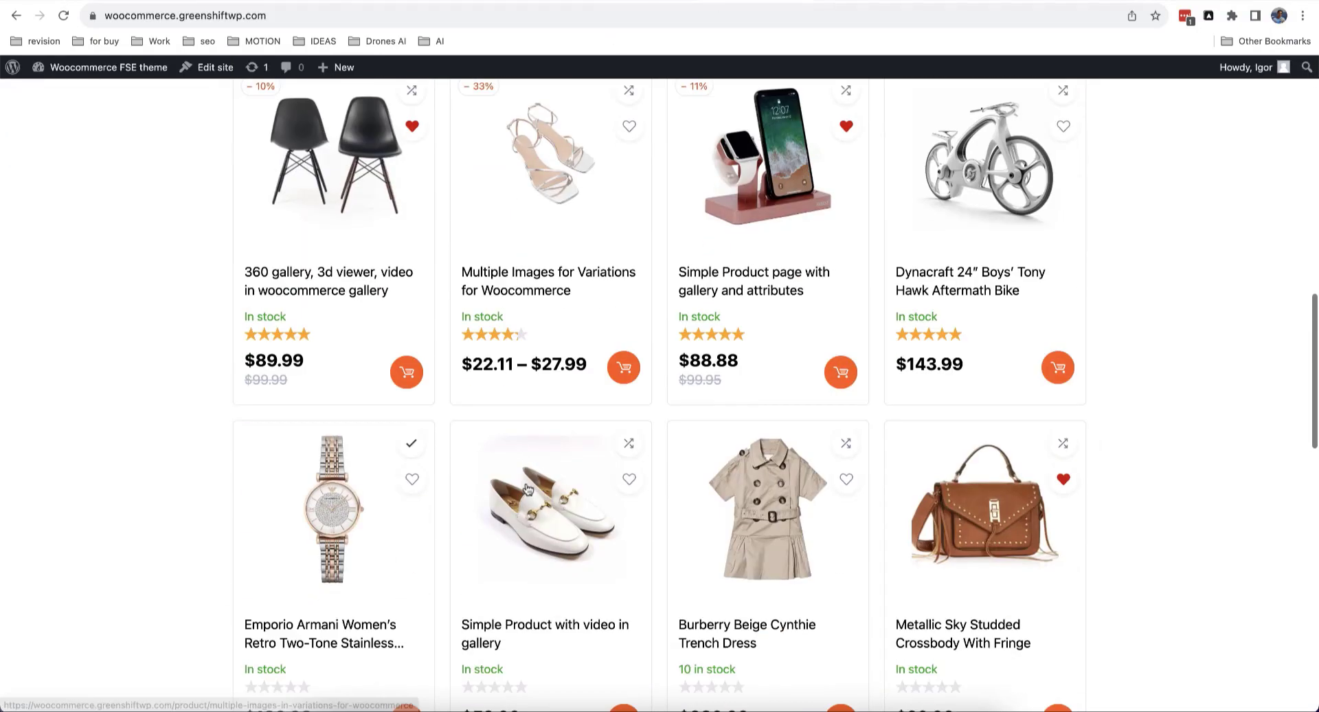
scroll(527, 488, "up", 15)
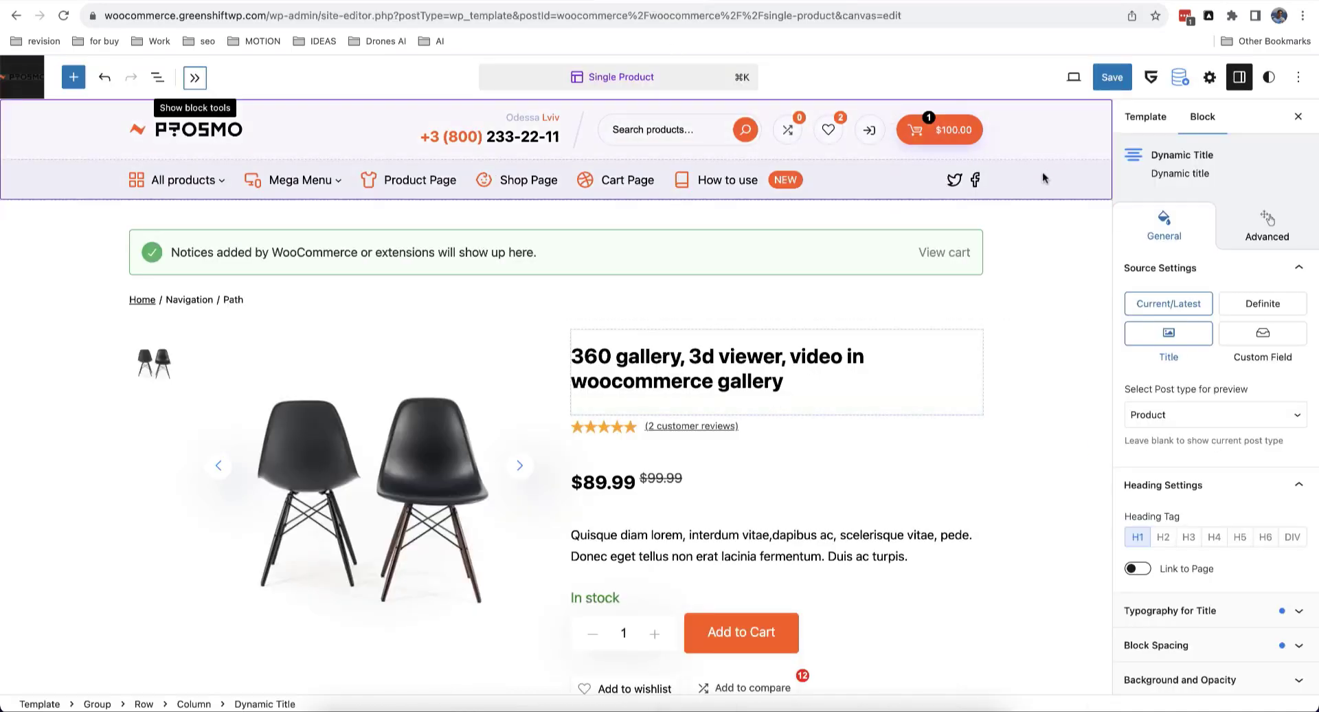
scroll(1039, 306, "down", 5)
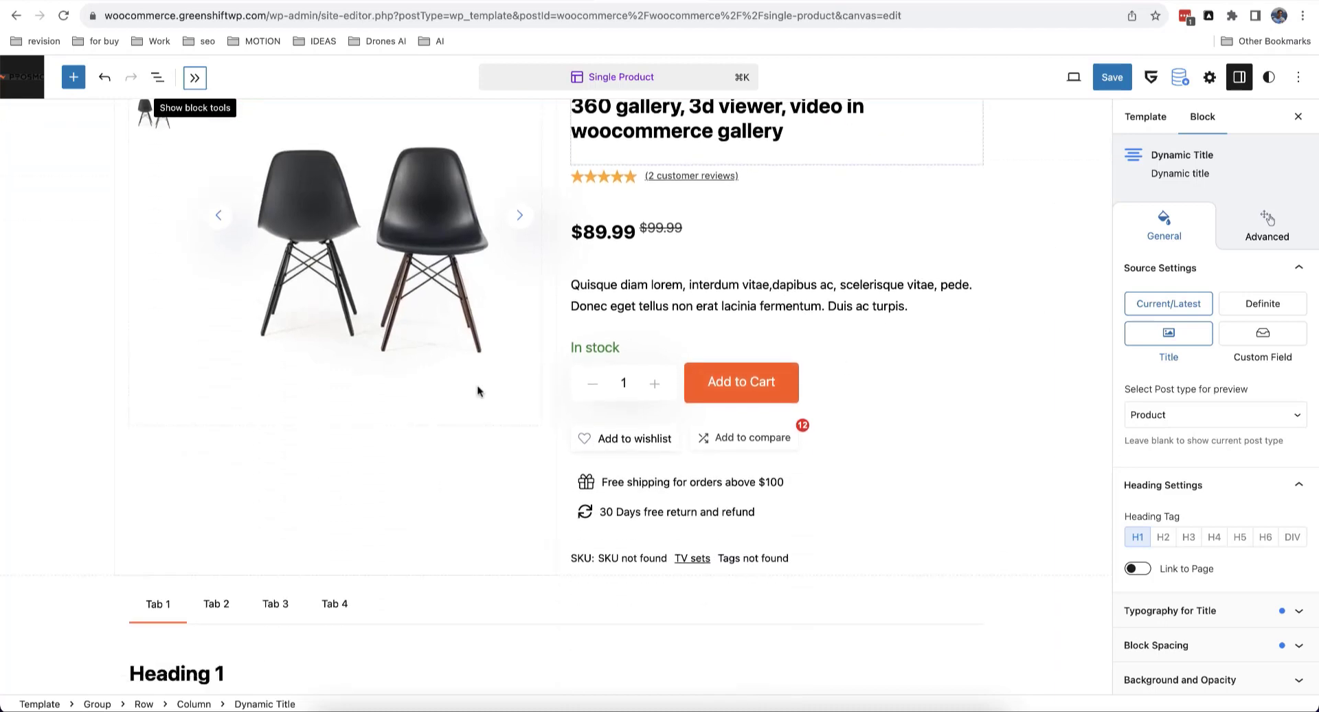
scroll(479, 392, "up", 5)
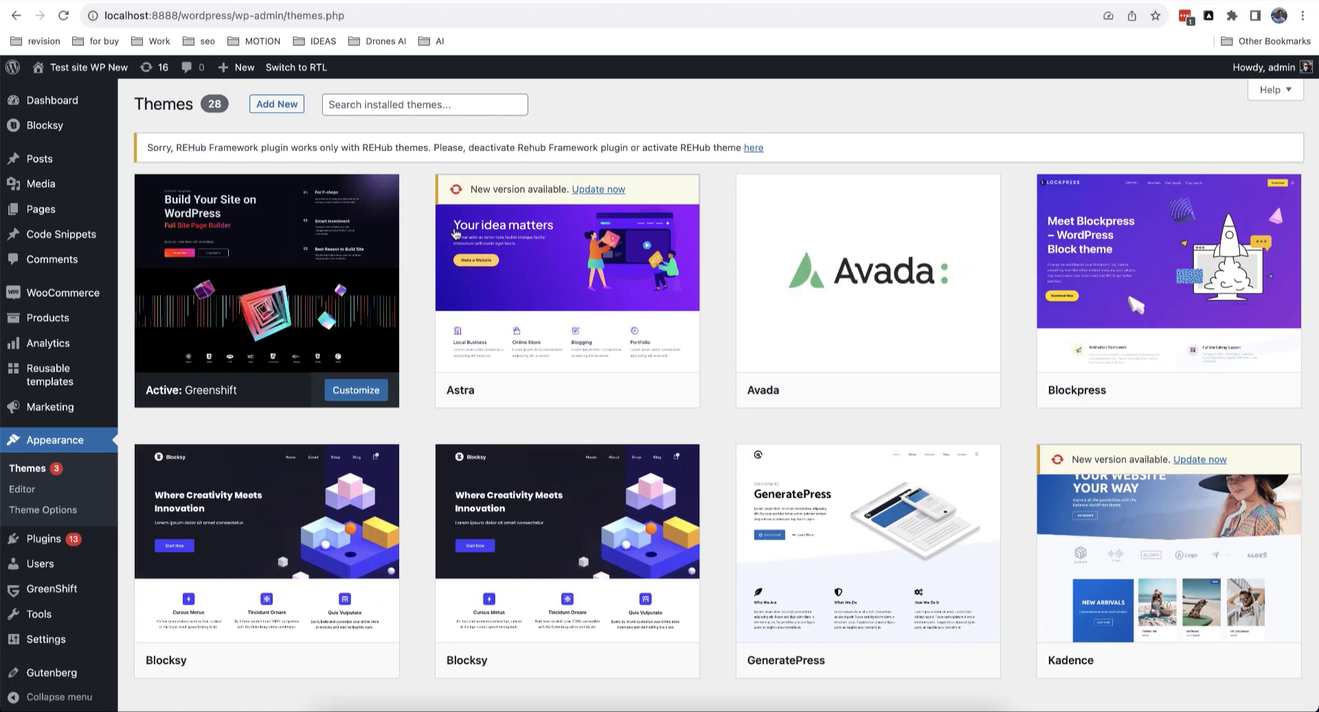
Step: Go to Appearance > Editor > Templates and open the Single Product template
left_click(29, 491)
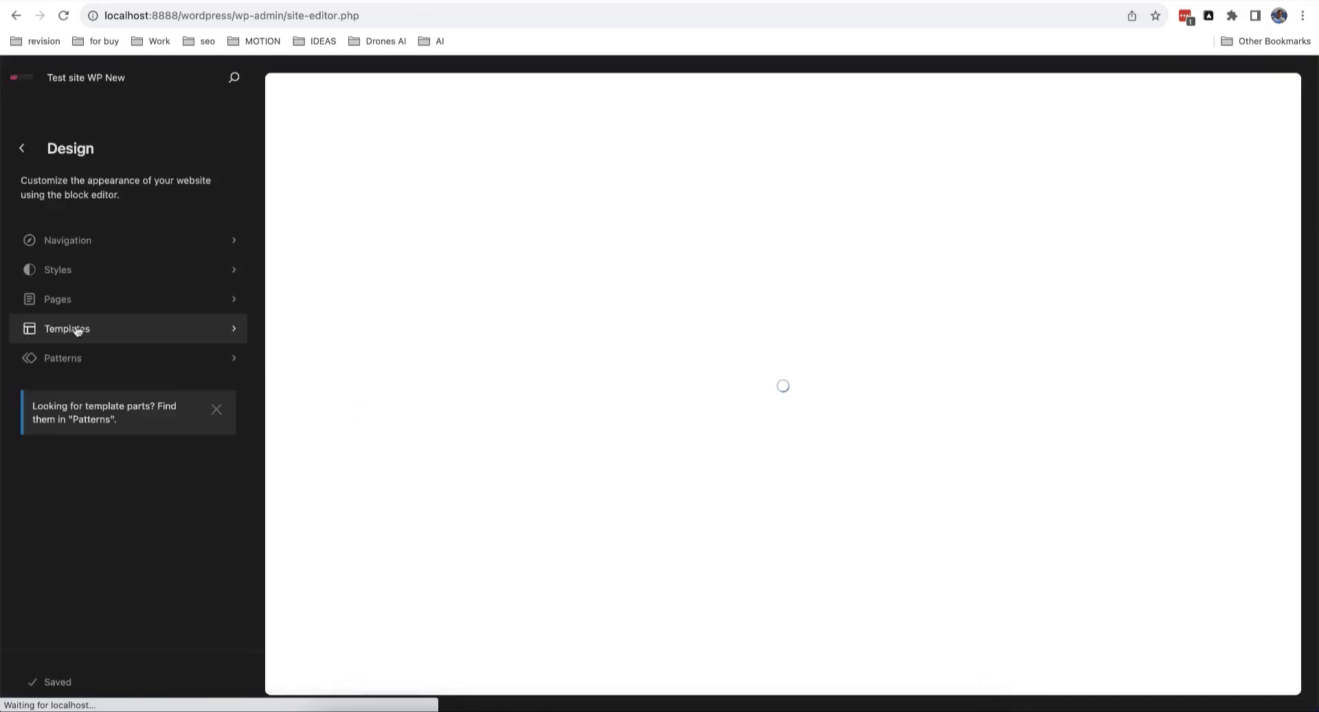
left_click(77, 329)
scroll(94, 309, "down", 3)
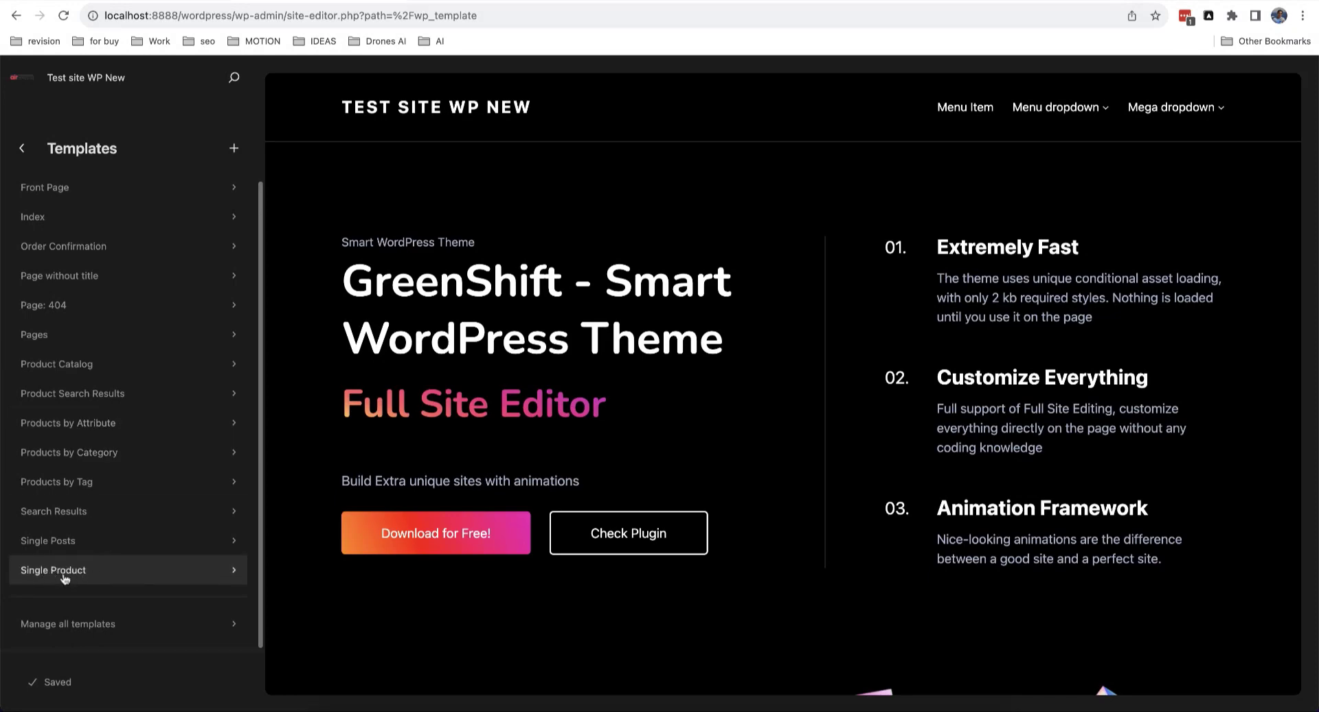
left_click(64, 576)
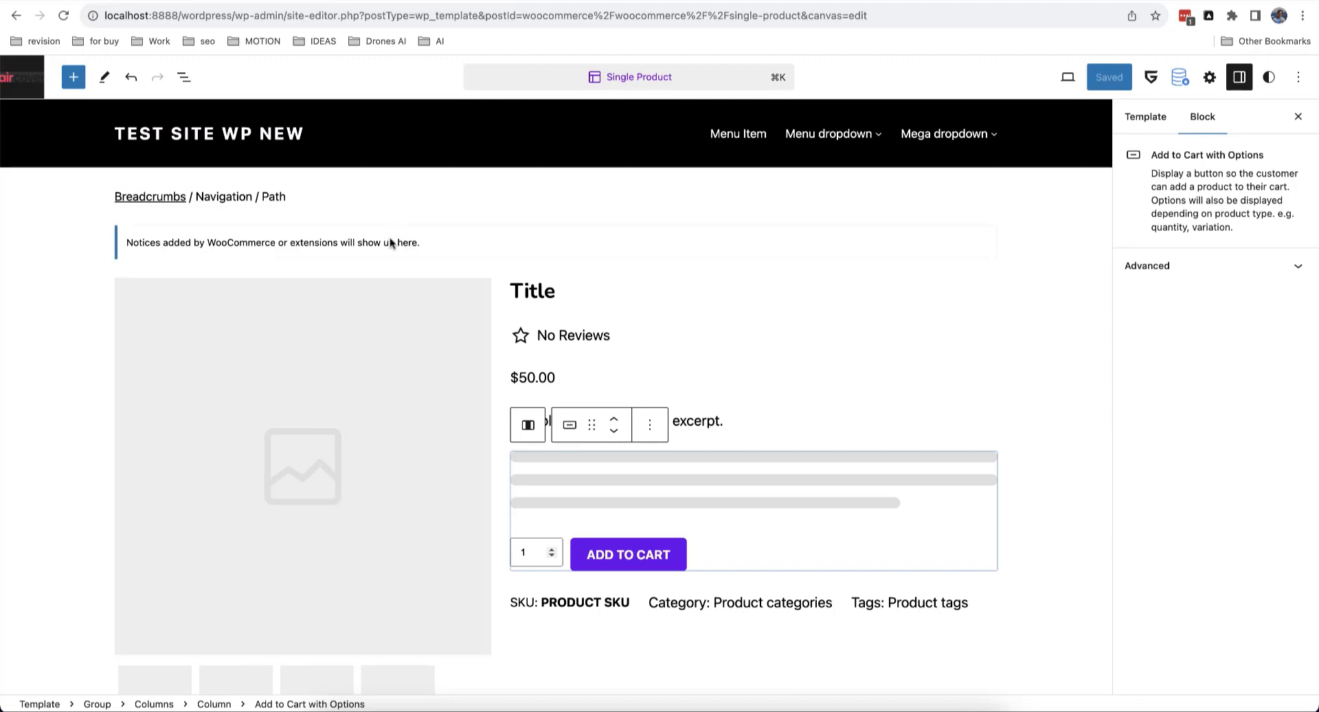
scroll(391, 251, "down", 5)
scroll(391, 255, "down", 10)
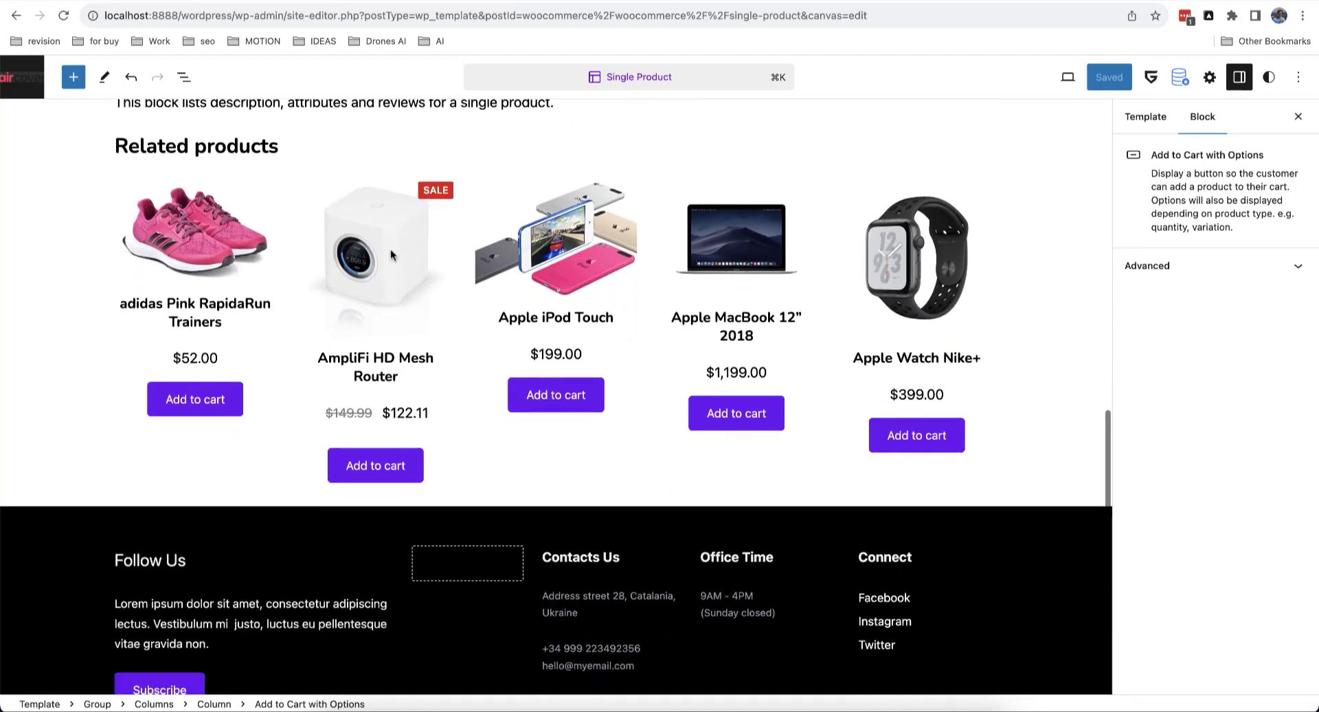
scroll(391, 255, "up", 15)
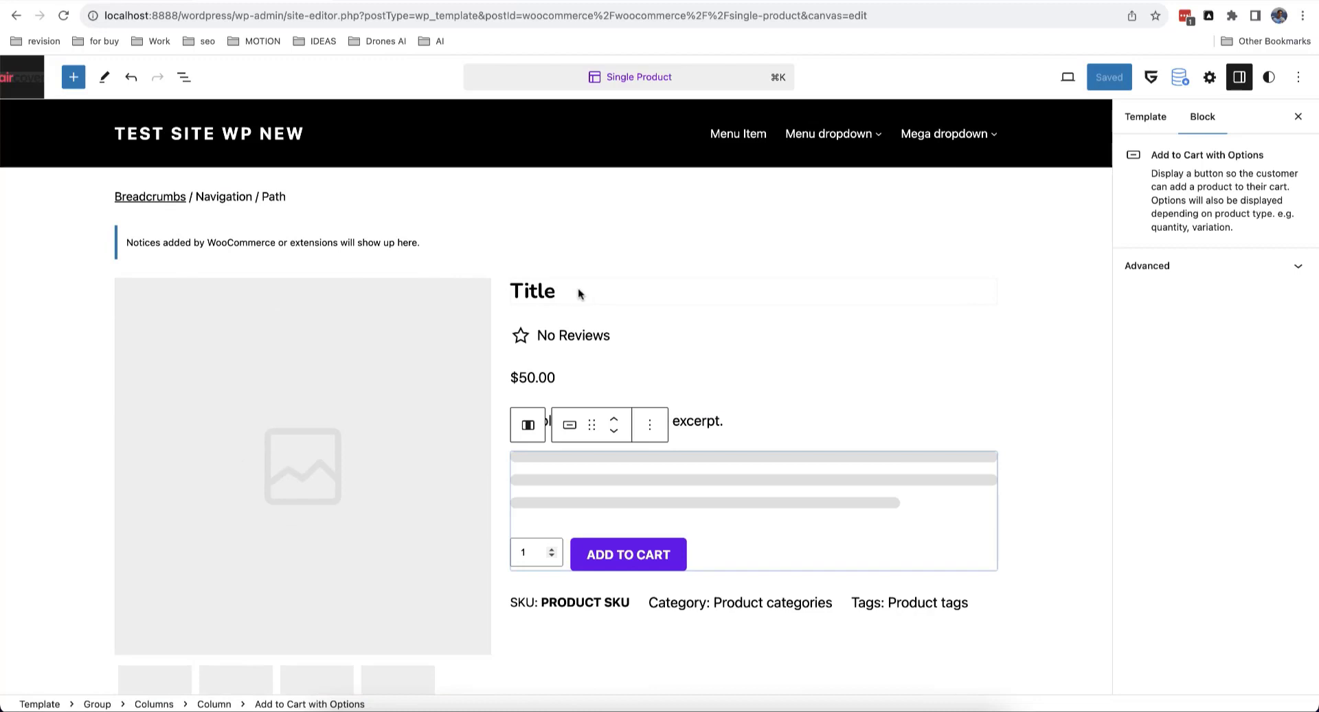
left_click(578, 288)
scroll(778, 307, "down", 10)
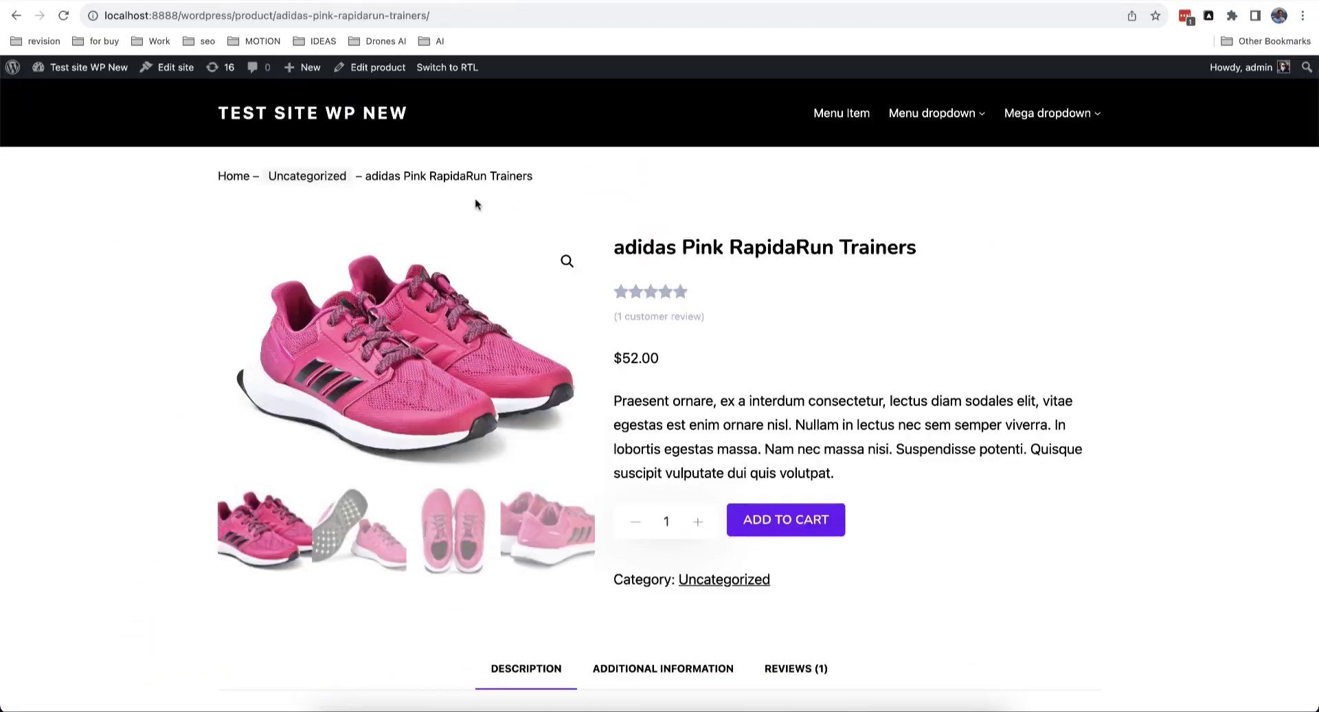
Step: Scroll down and back up through the adidas Pink RapidaRun Trainers product page
scroll(476, 202, "down", 12)
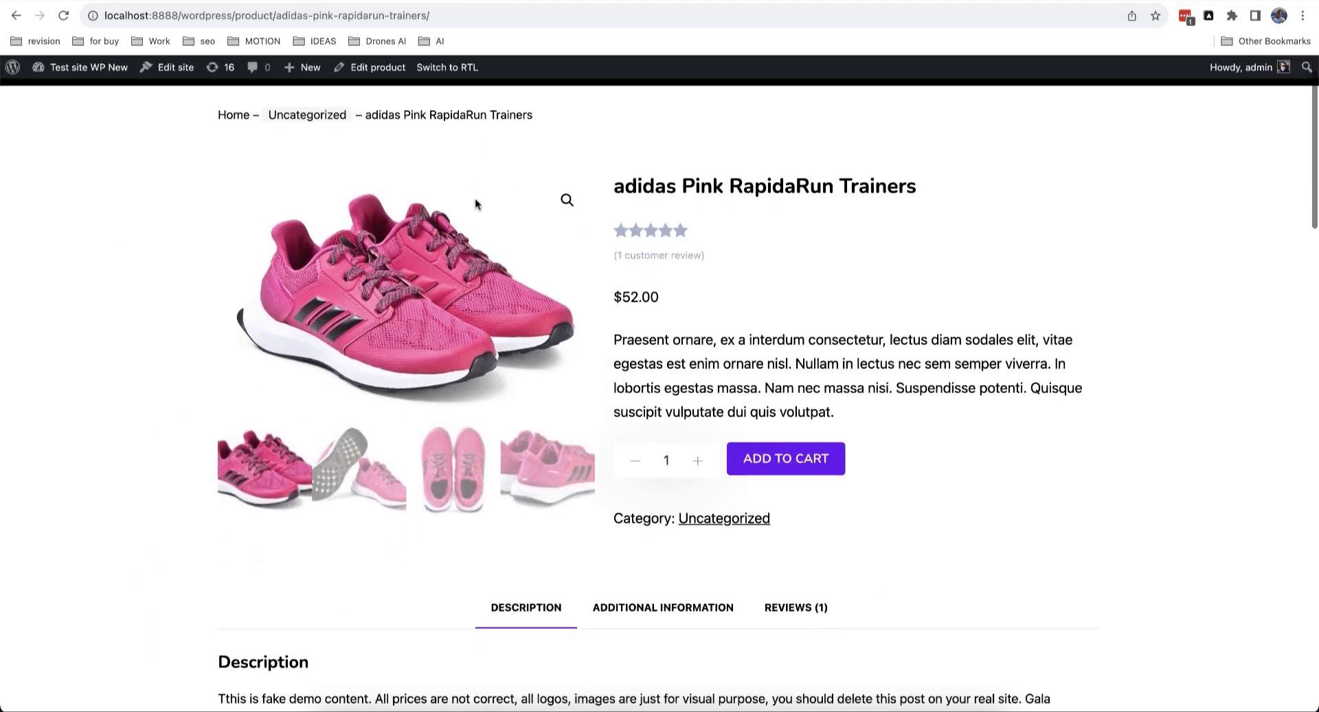
scroll(475, 202, "up", 12)
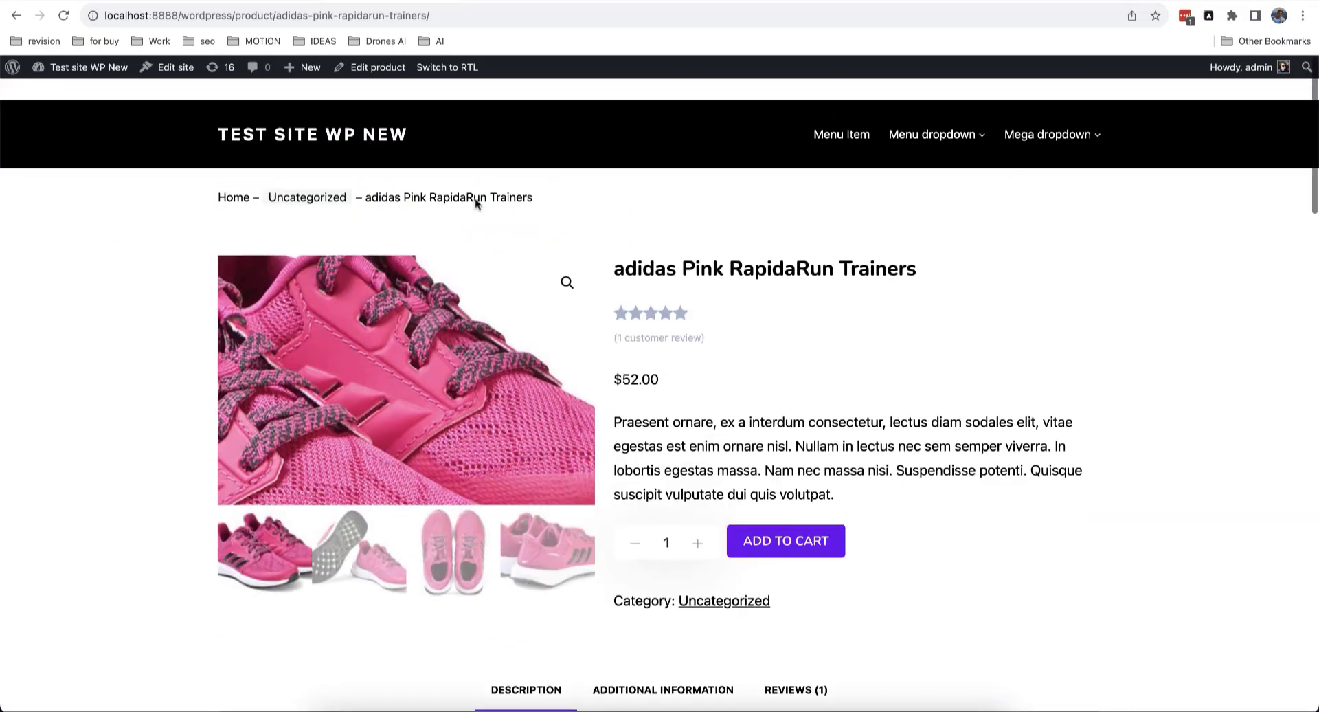
scroll(799, 330, "down", 2)
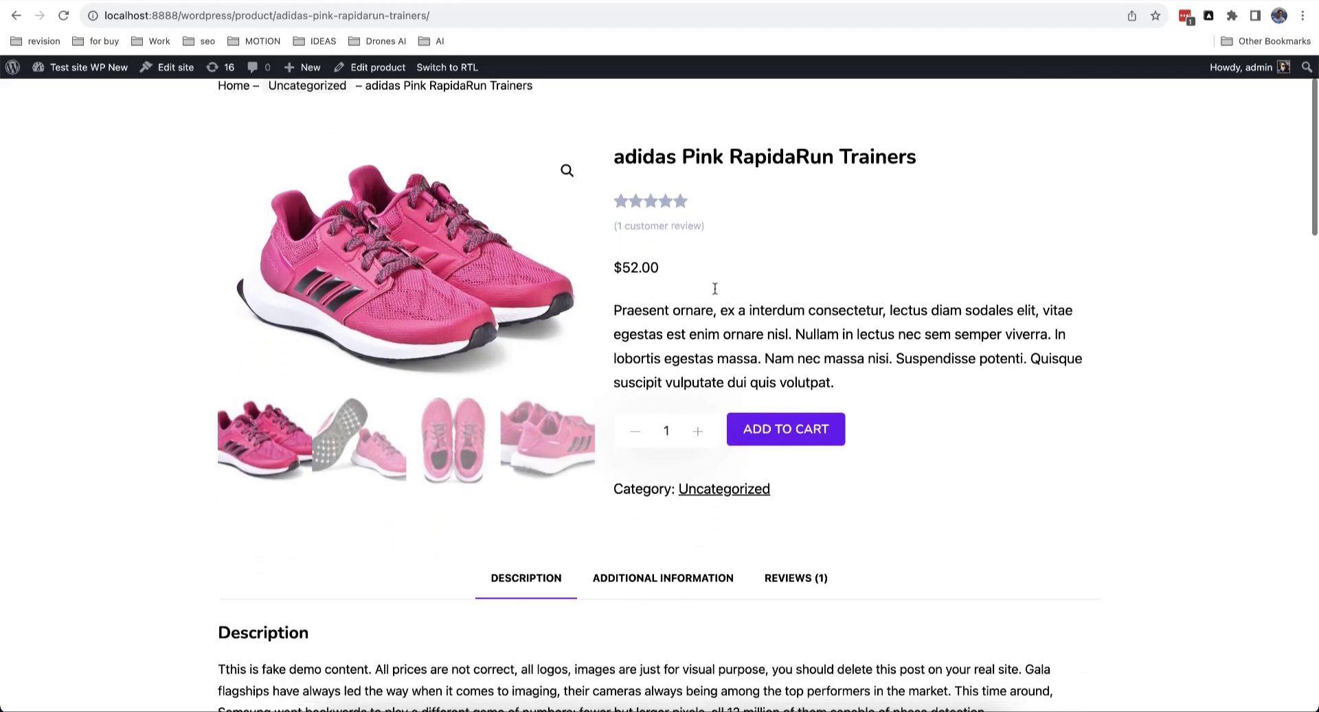
scroll(721, 288, "down", 3)
scroll(721, 293, "down", 20)
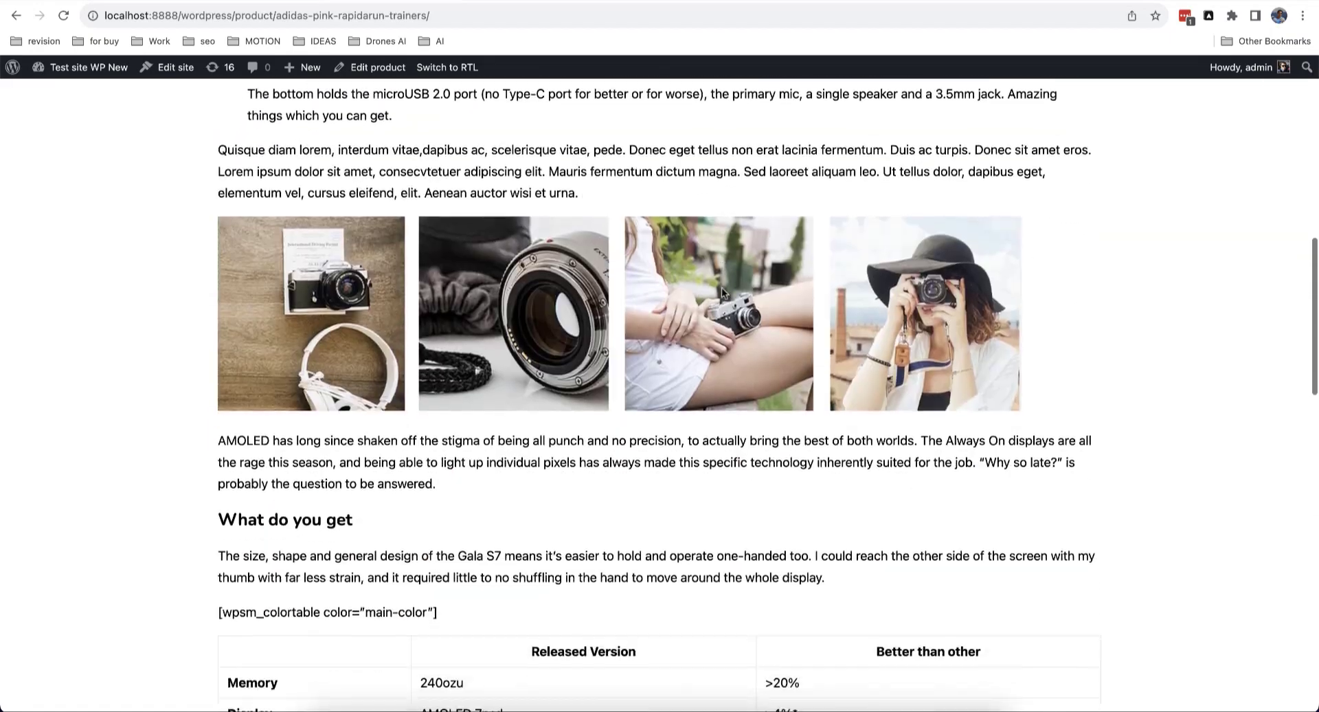
scroll(722, 293, "up", 8)
scroll(722, 292, "up", 15)
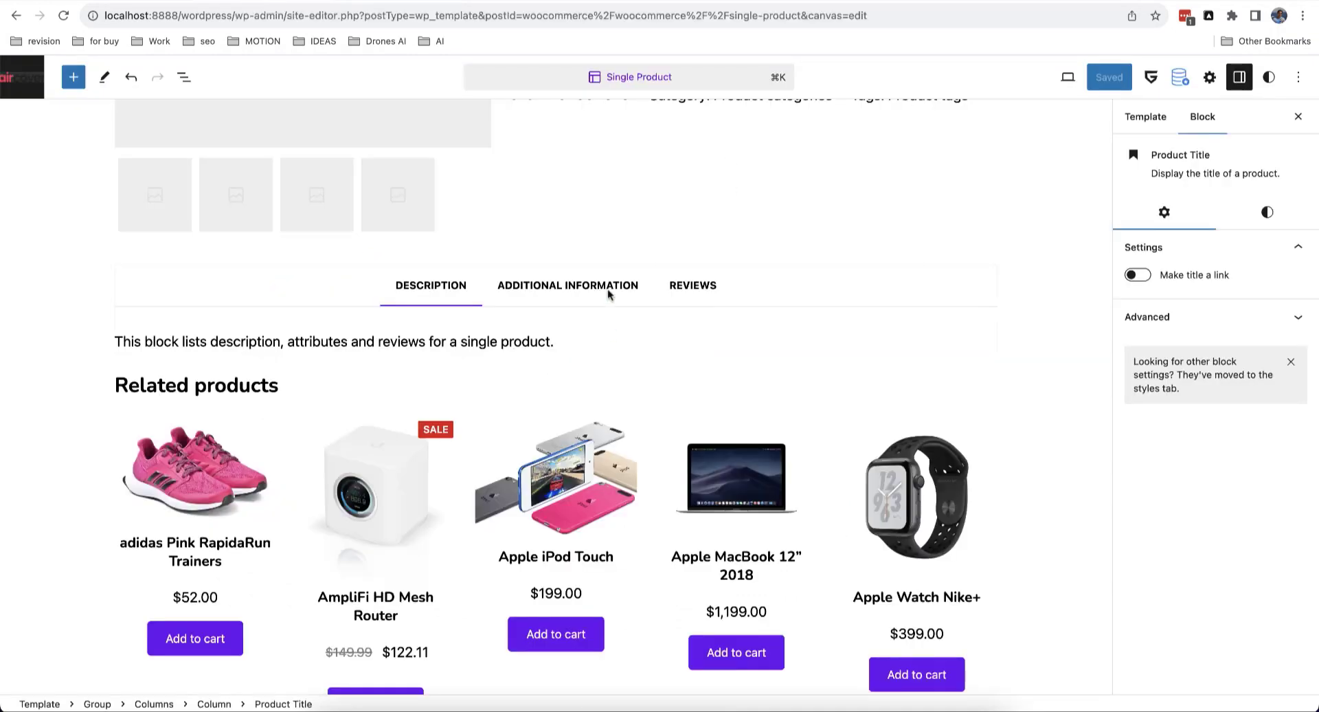
Step: Review the Title block's colour and typography options on its Styles tab
scroll(607, 289, "up", 7)
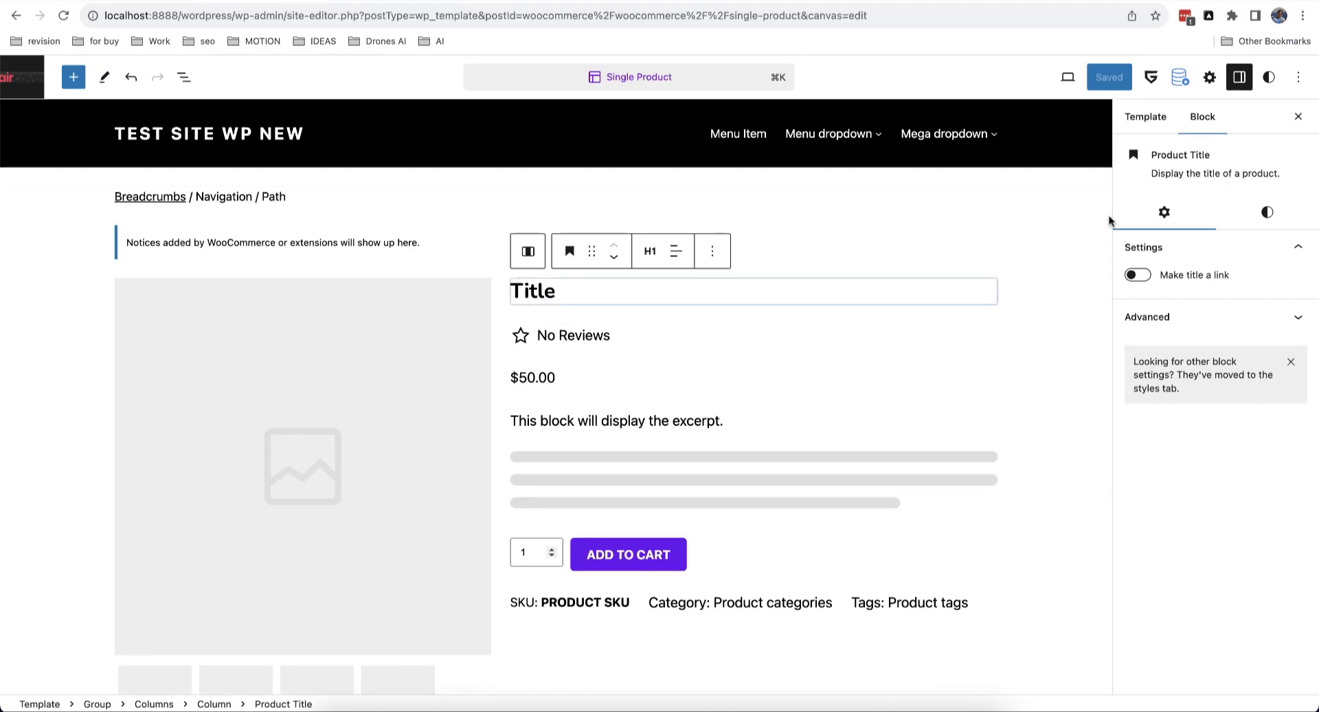
left_click(1268, 212)
scroll(1236, 315, "down", 5)
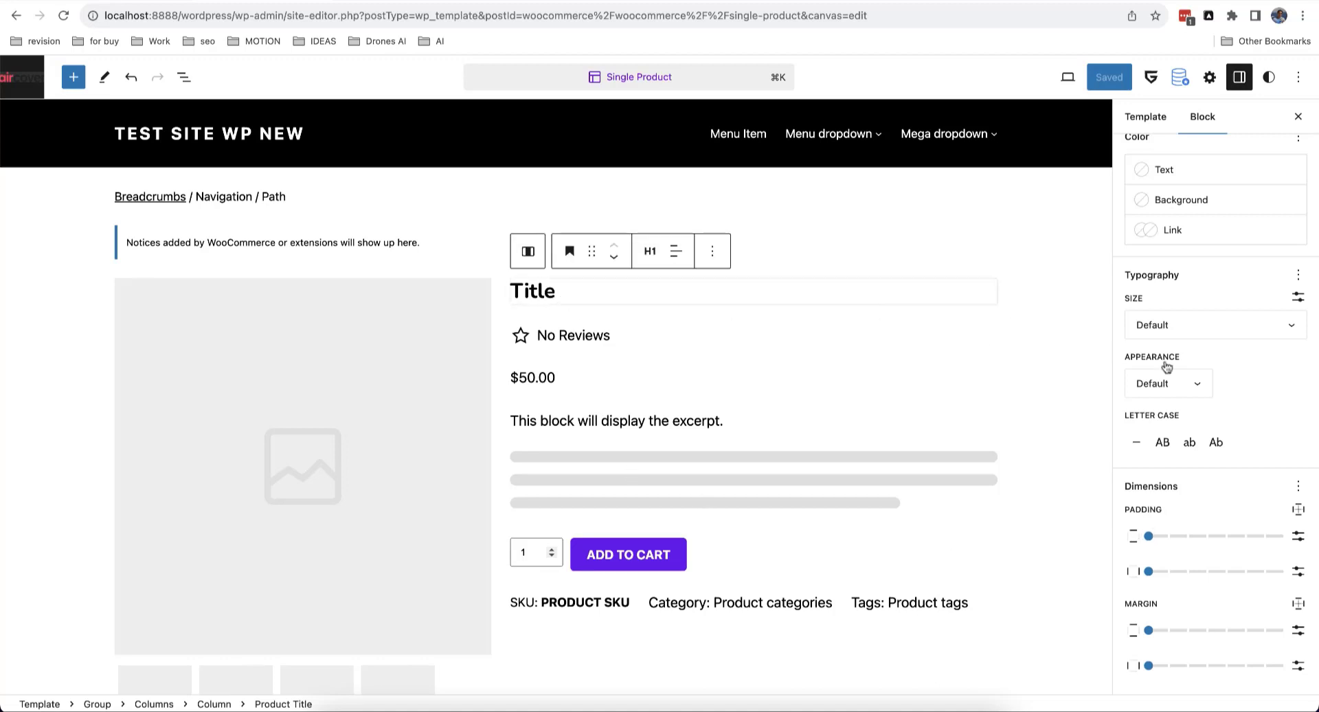
scroll(1173, 371, "up", 3)
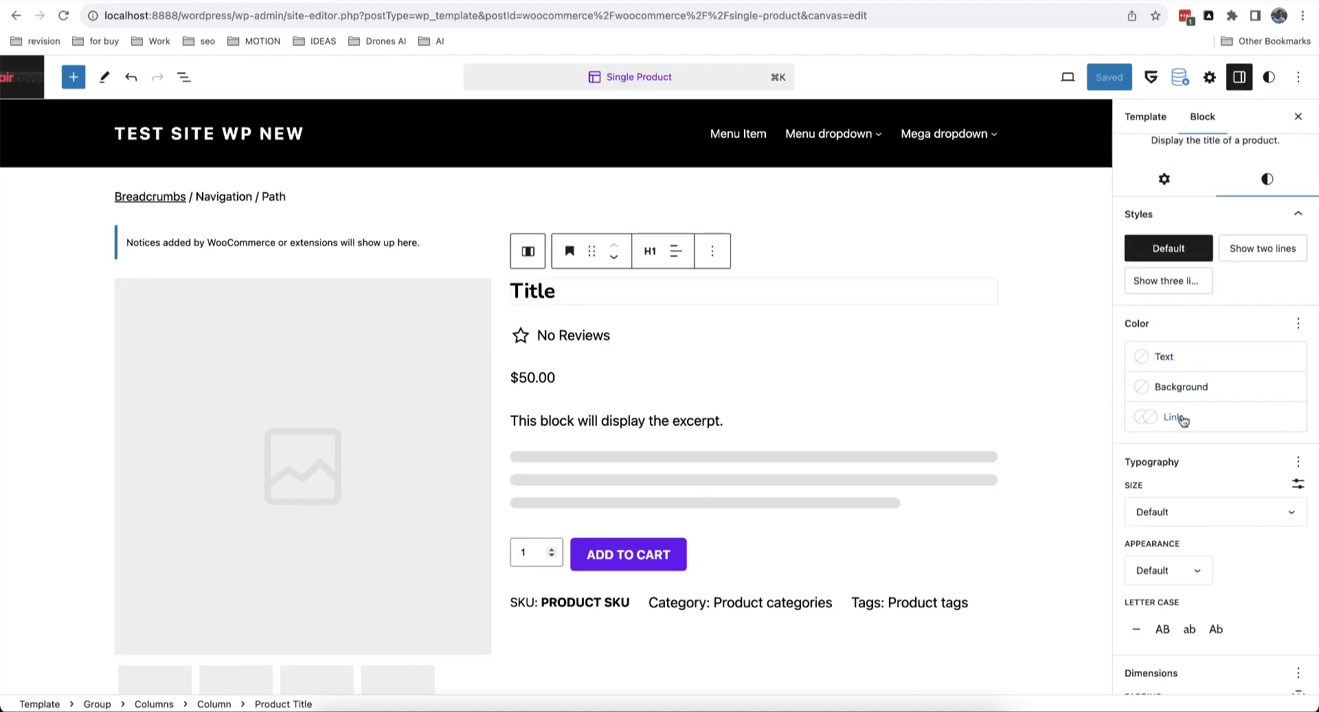
Step: Select the Add to Cart with Options block and the product rating block to inspect them
scroll(790, 357, "down", 2)
left_click(820, 332)
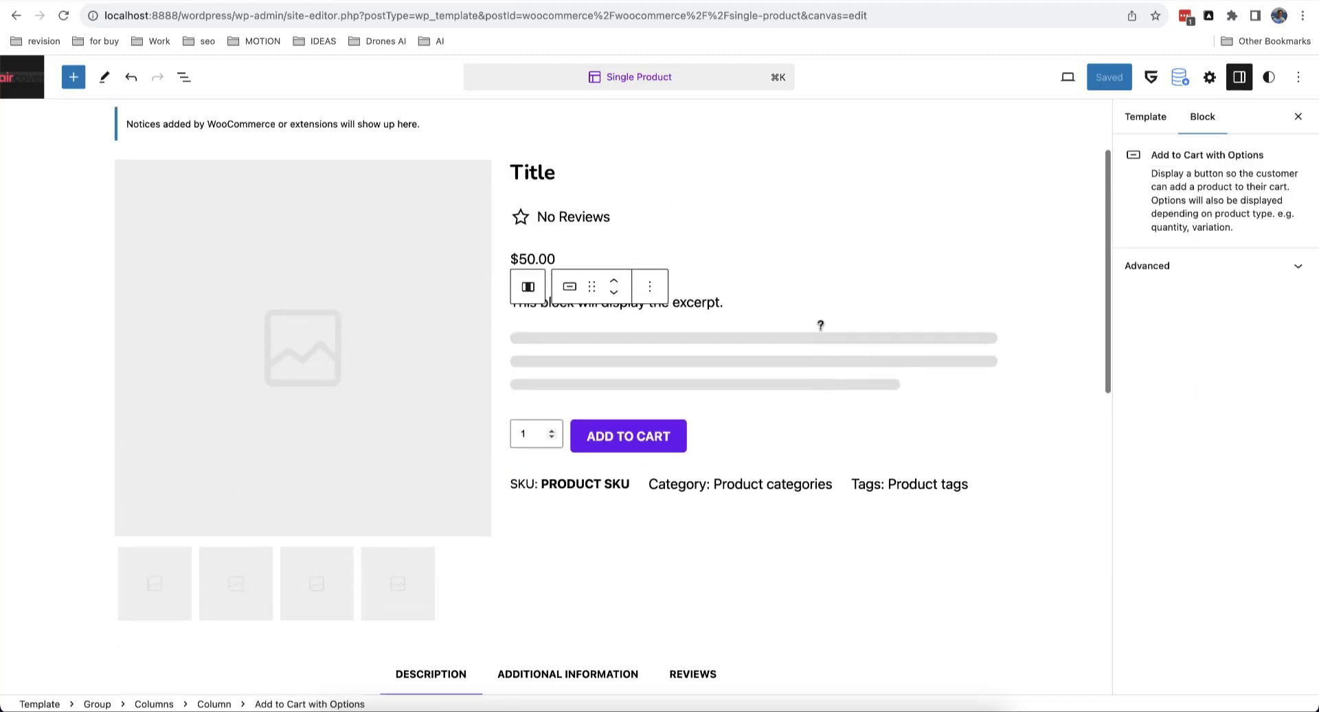
scroll(821, 327, "up", 2)
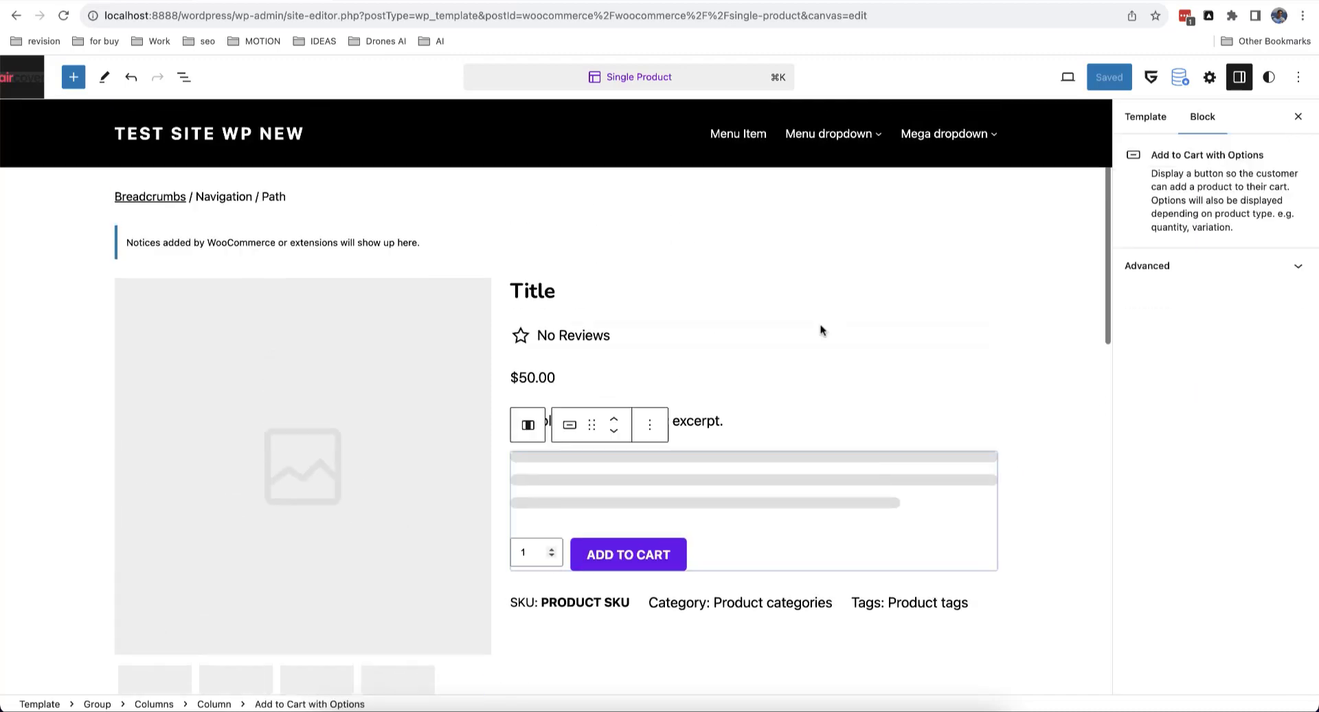
left_click(638, 334)
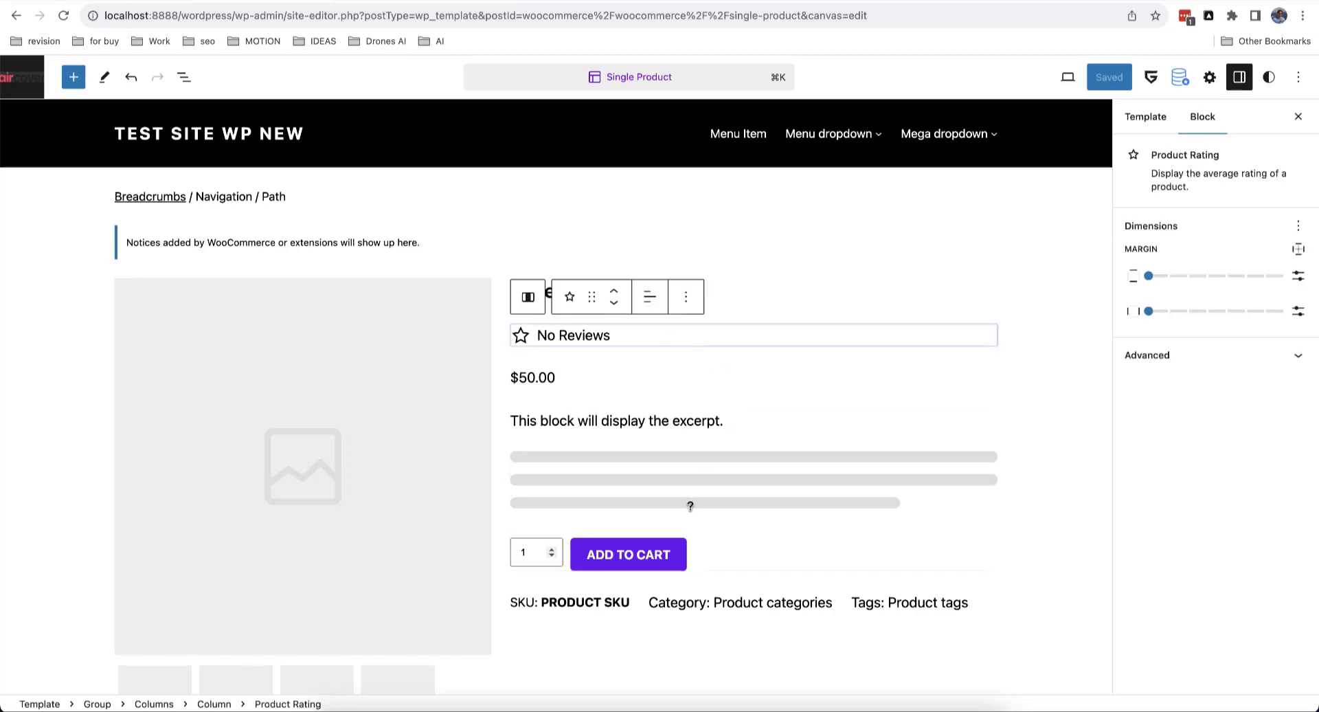
left_click(697, 544)
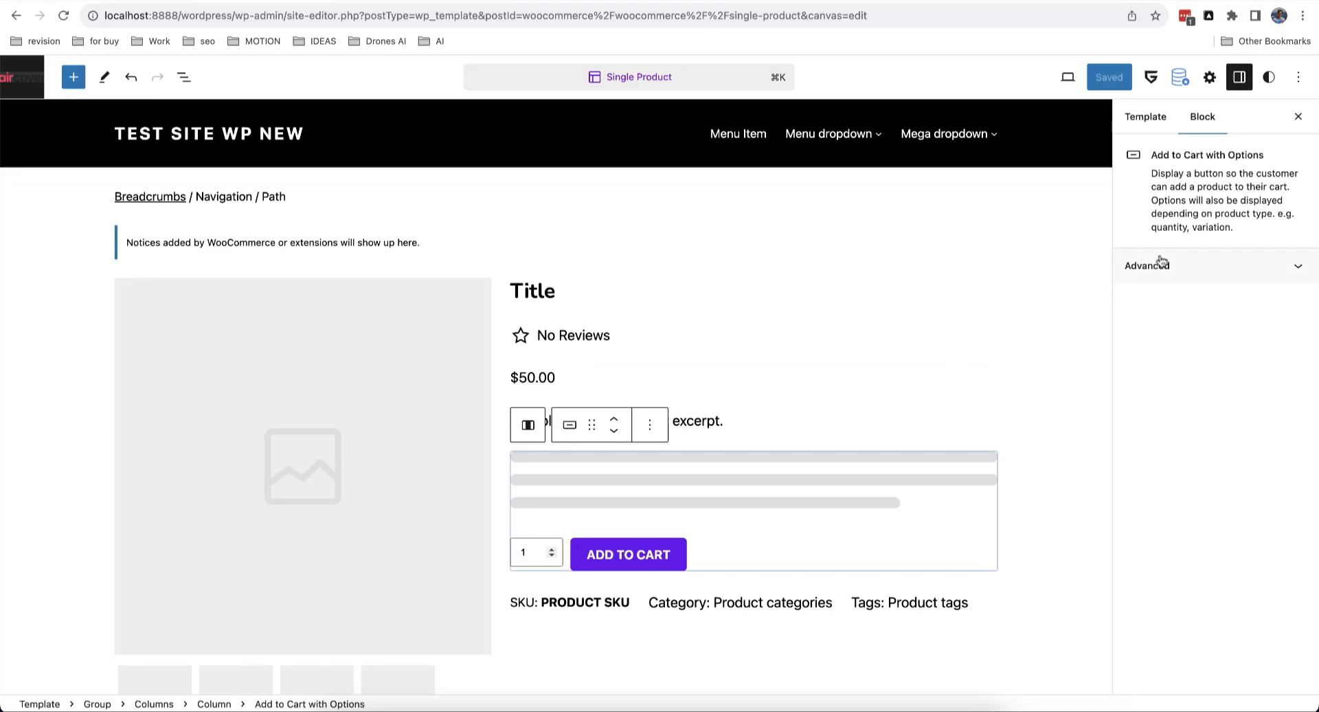
scroll(732, 424, "down", 7)
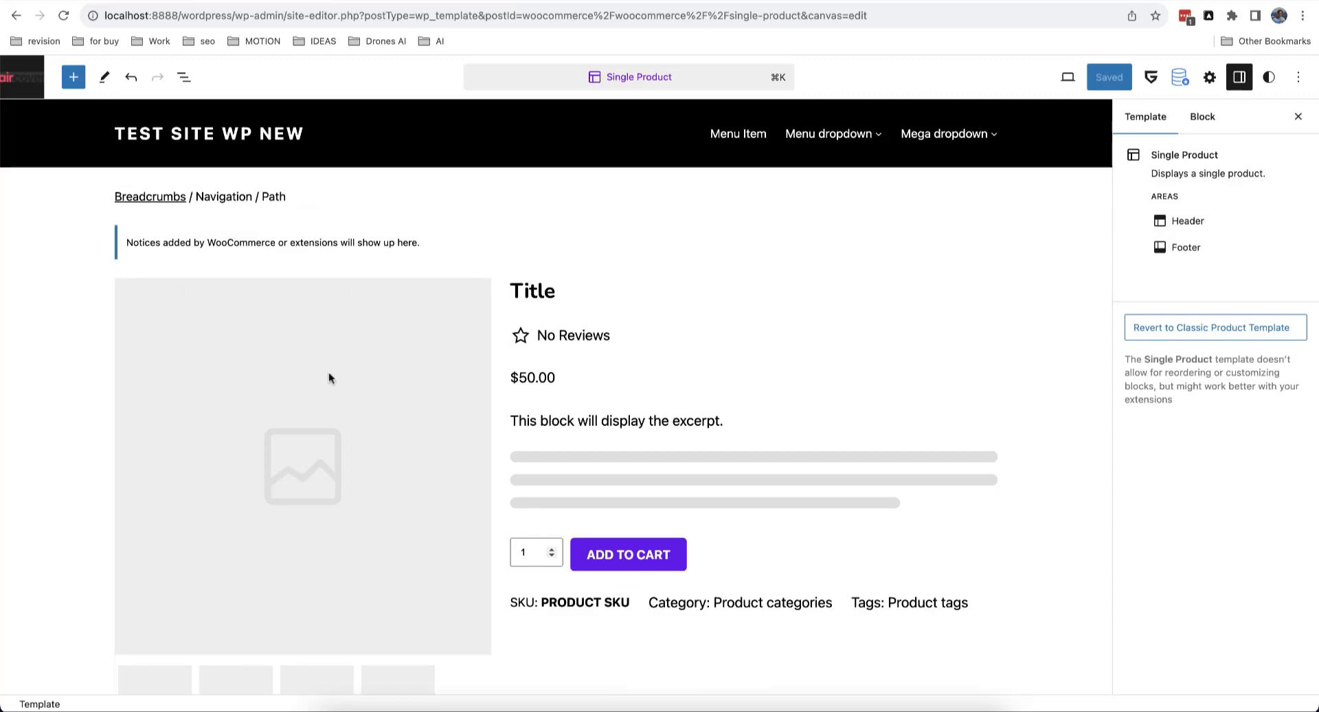
Step: Delete the Group block holding the product layout from the Single Product template
left_click(184, 77)
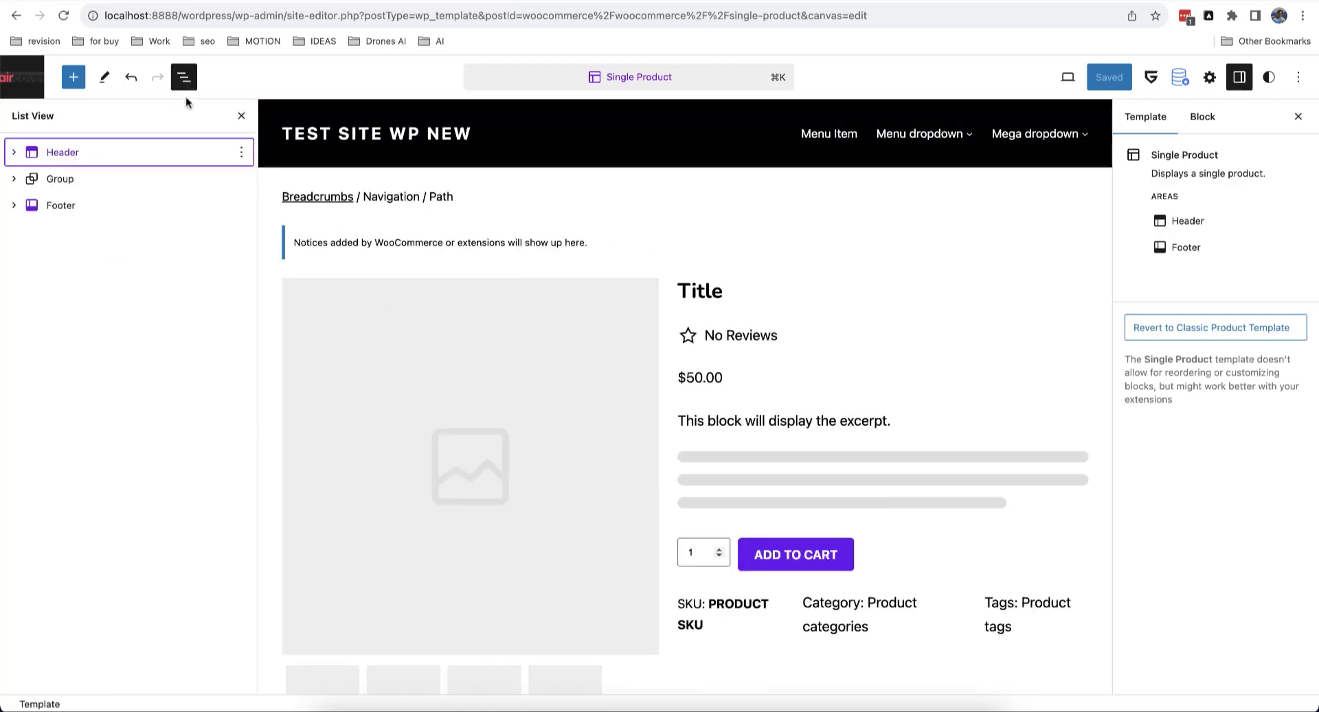
left_click(83, 180)
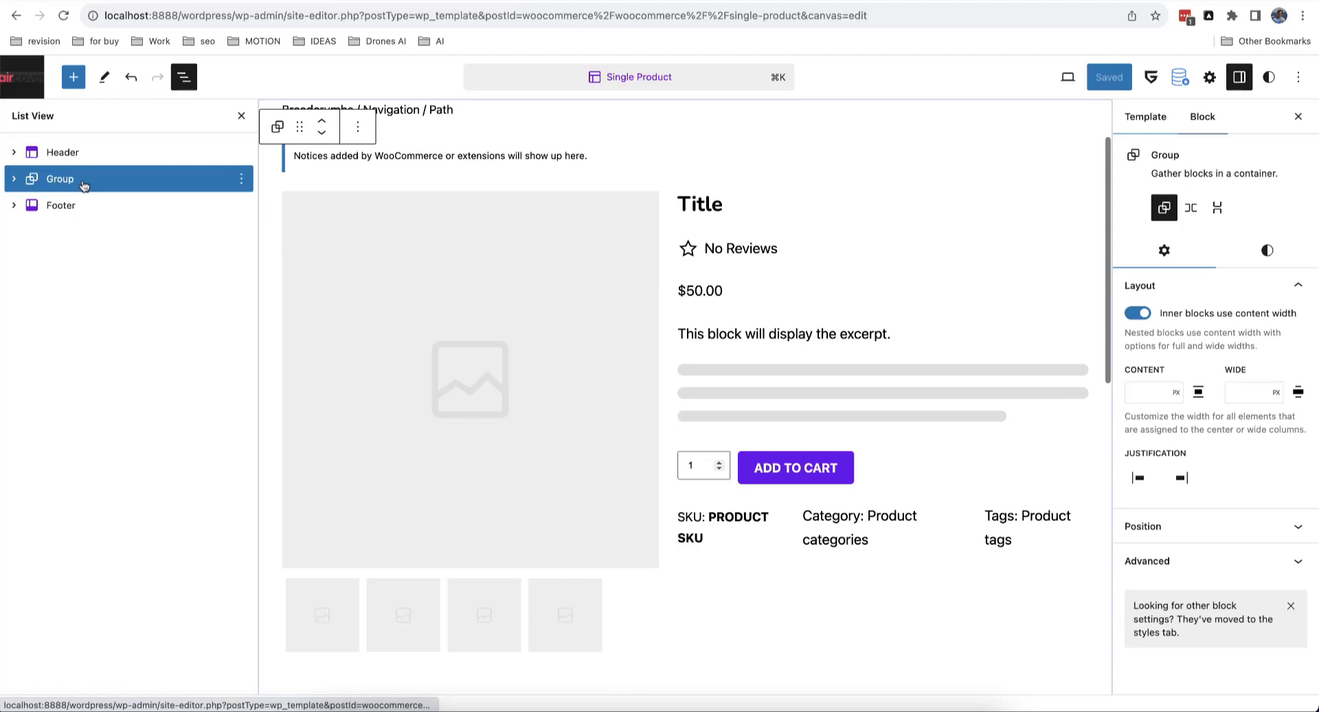
left_click(241, 179)
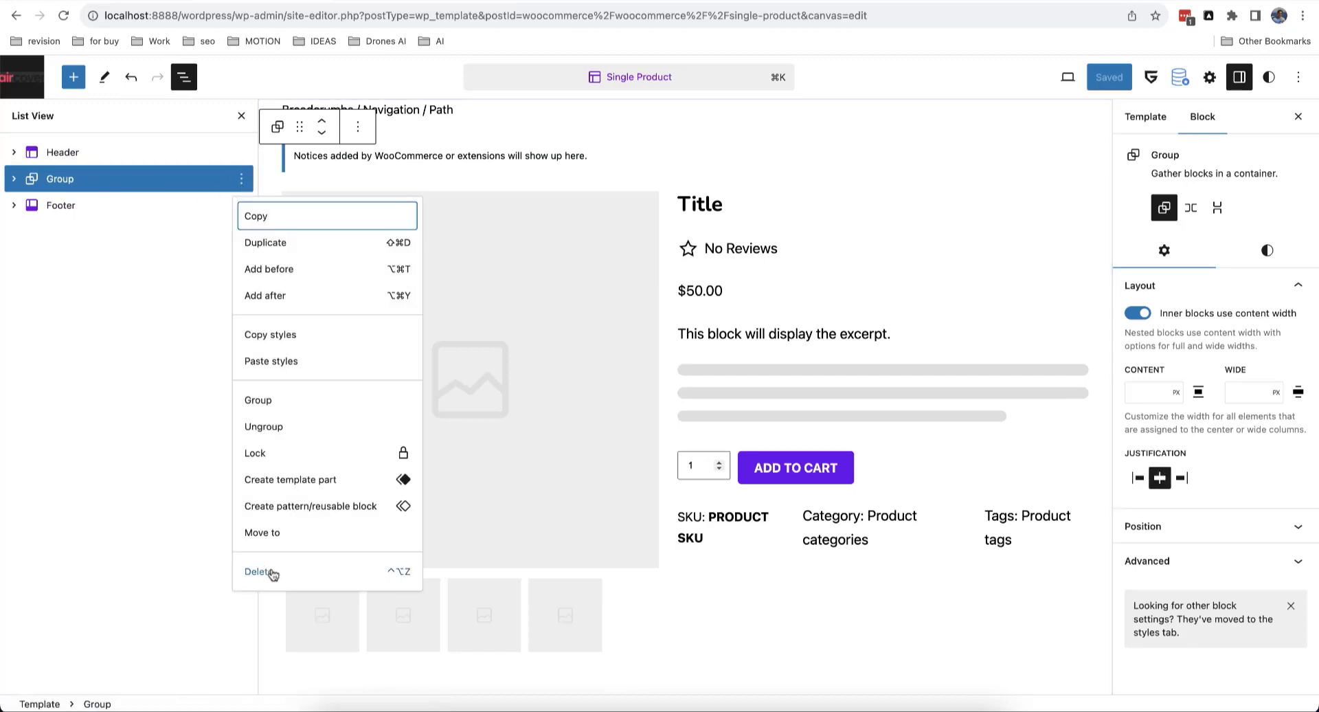
left_click(259, 572)
left_click(772, 437)
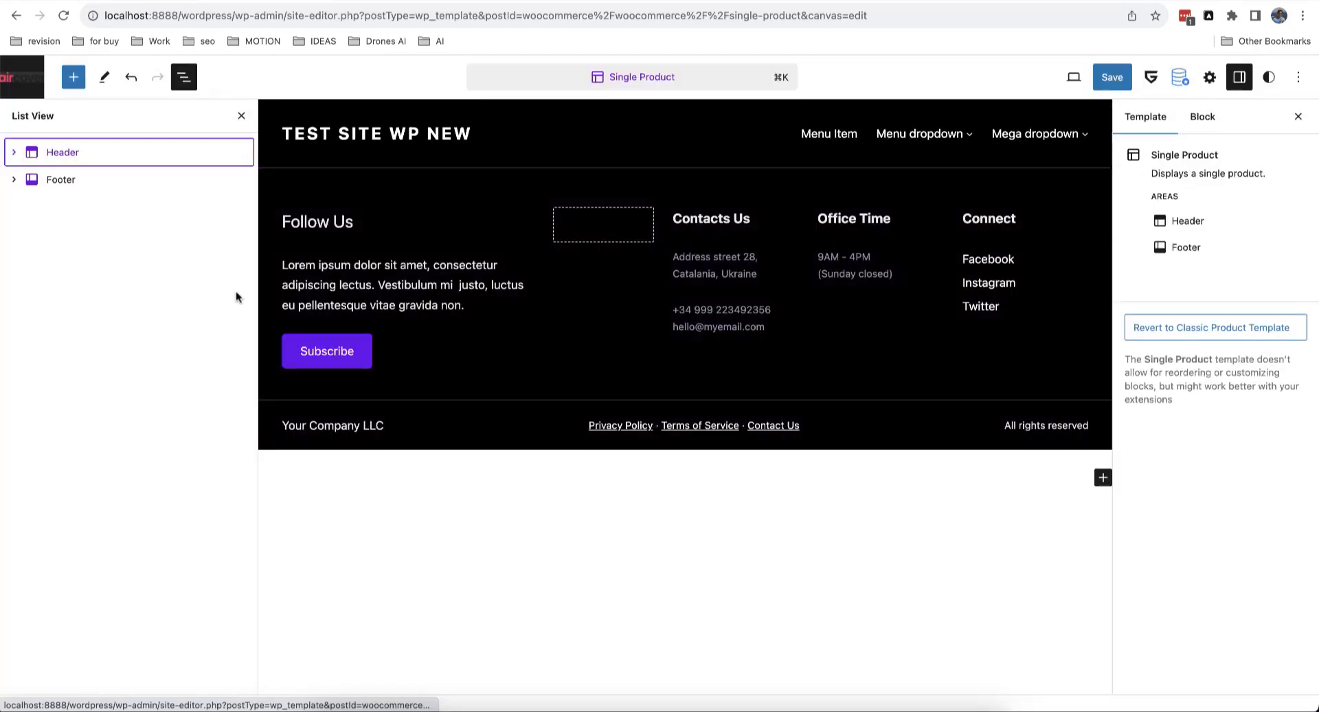
Step: Add an empty paragraph block right after the Header template part
left_click(199, 160)
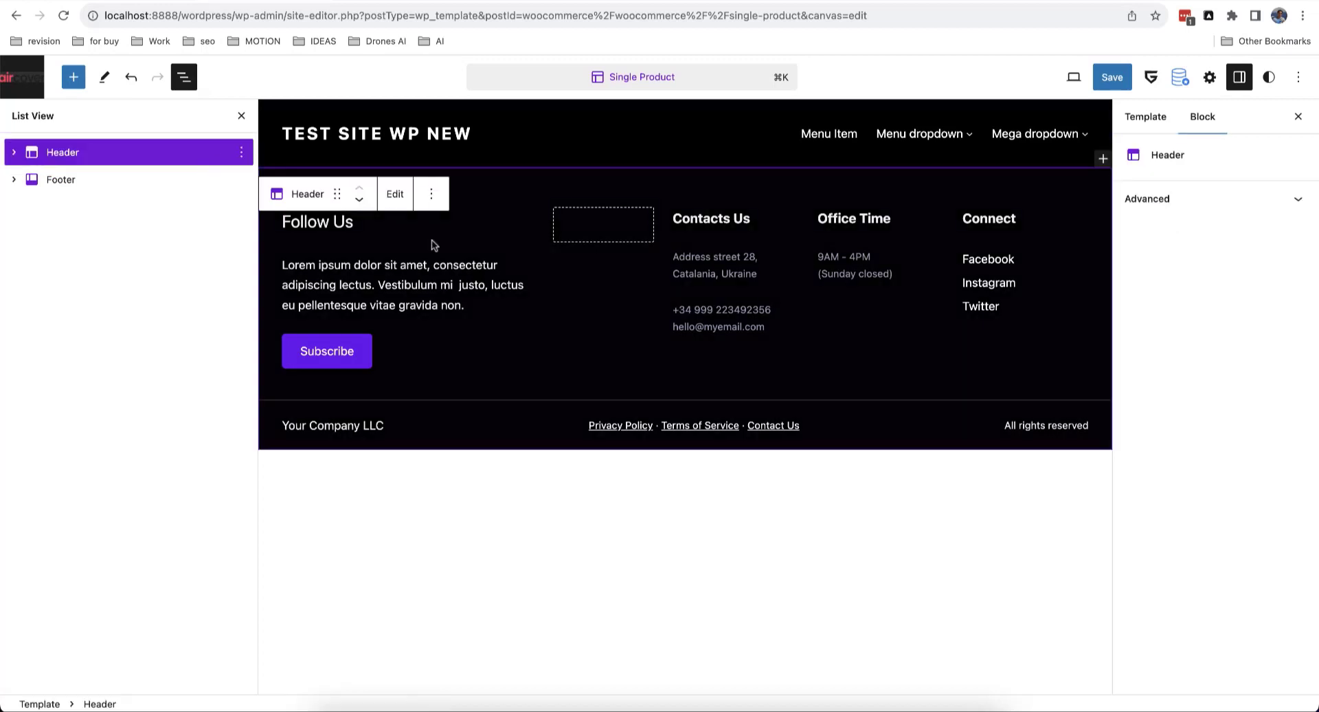
left_click(431, 194)
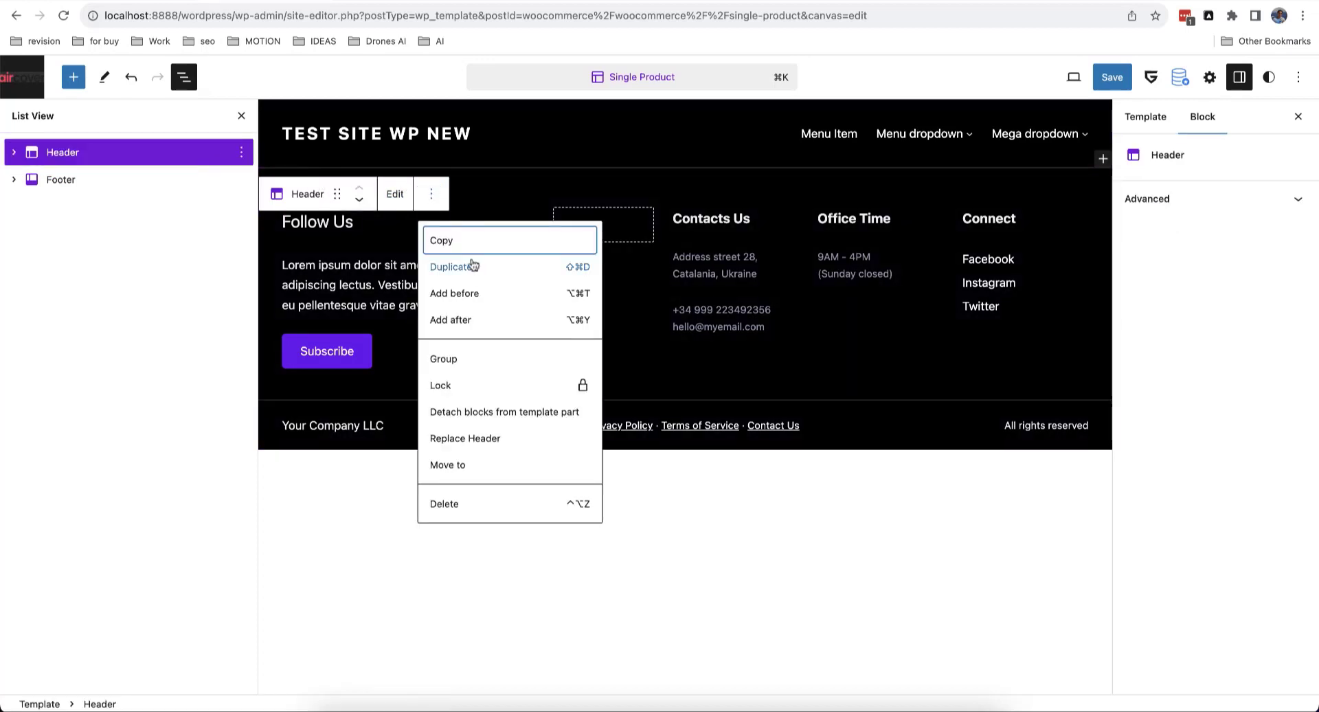
left_click(468, 321)
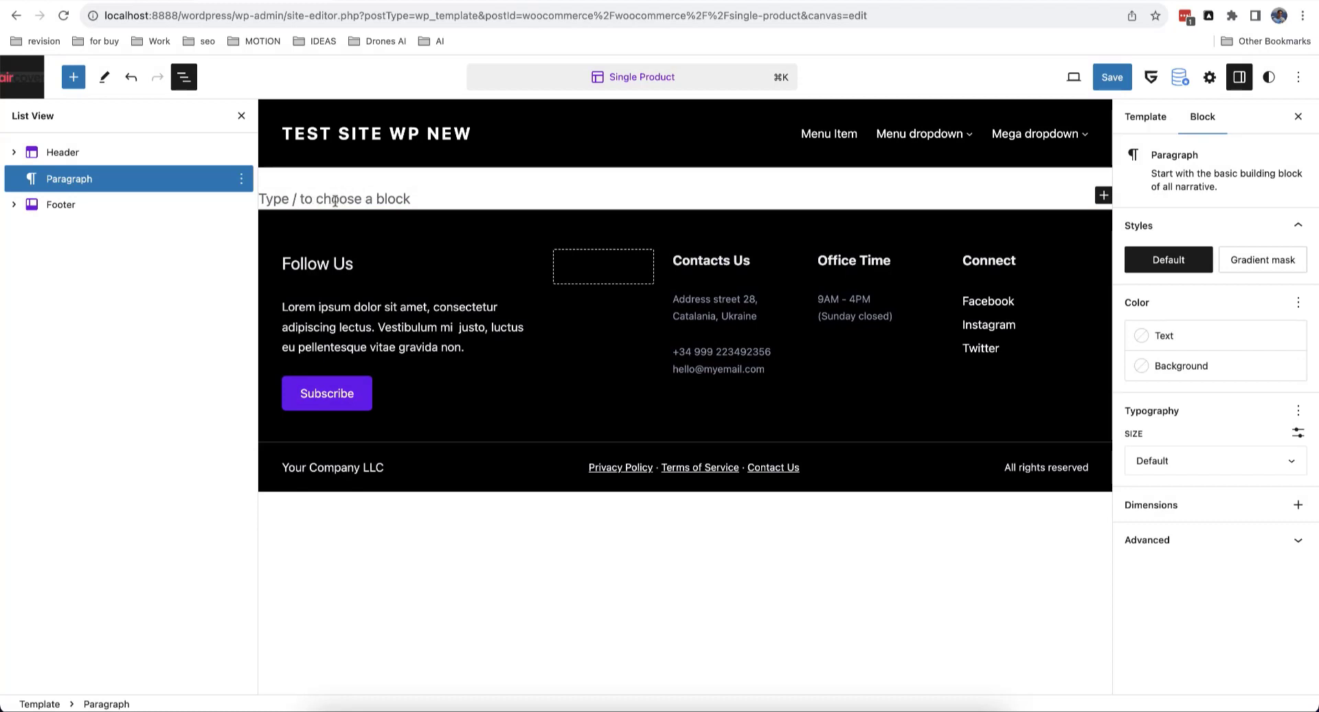
left_click(73, 78)
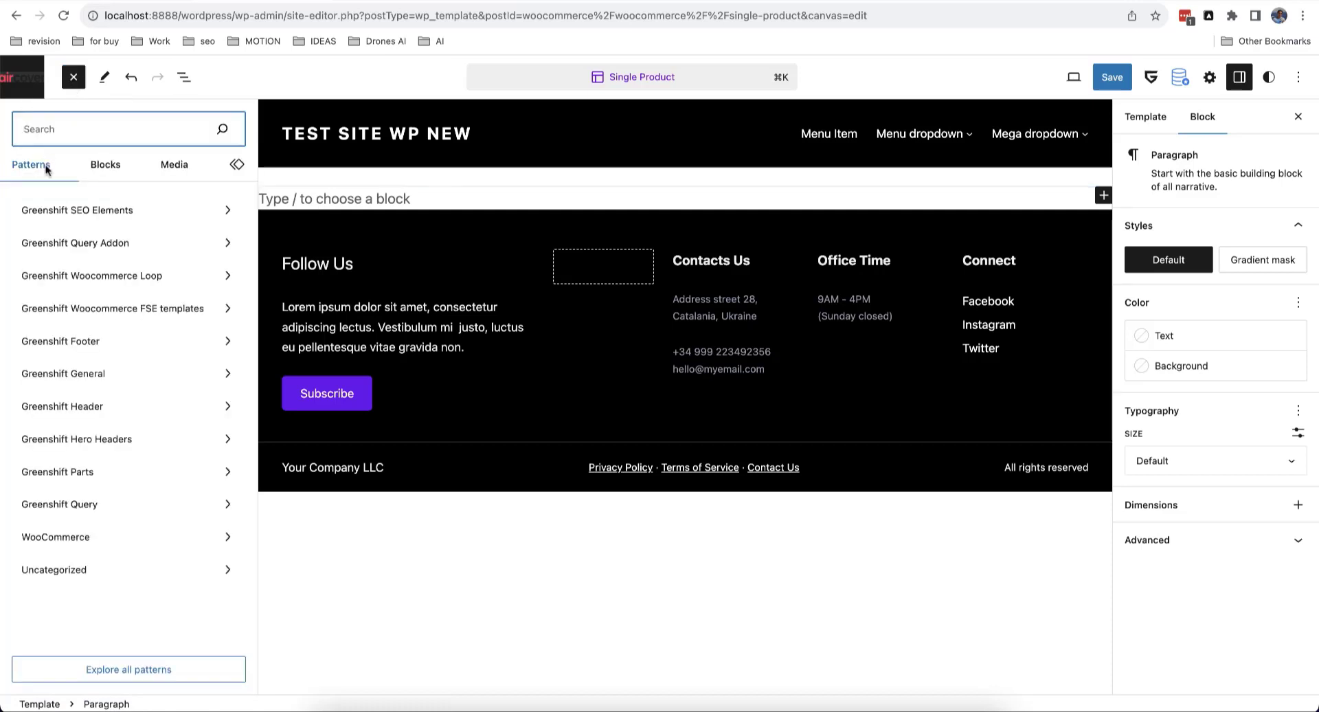
Step: Insert the 'Single product template' pattern from Greenshift Woocommerce FSE templates and review the chair layout
left_click(160, 314)
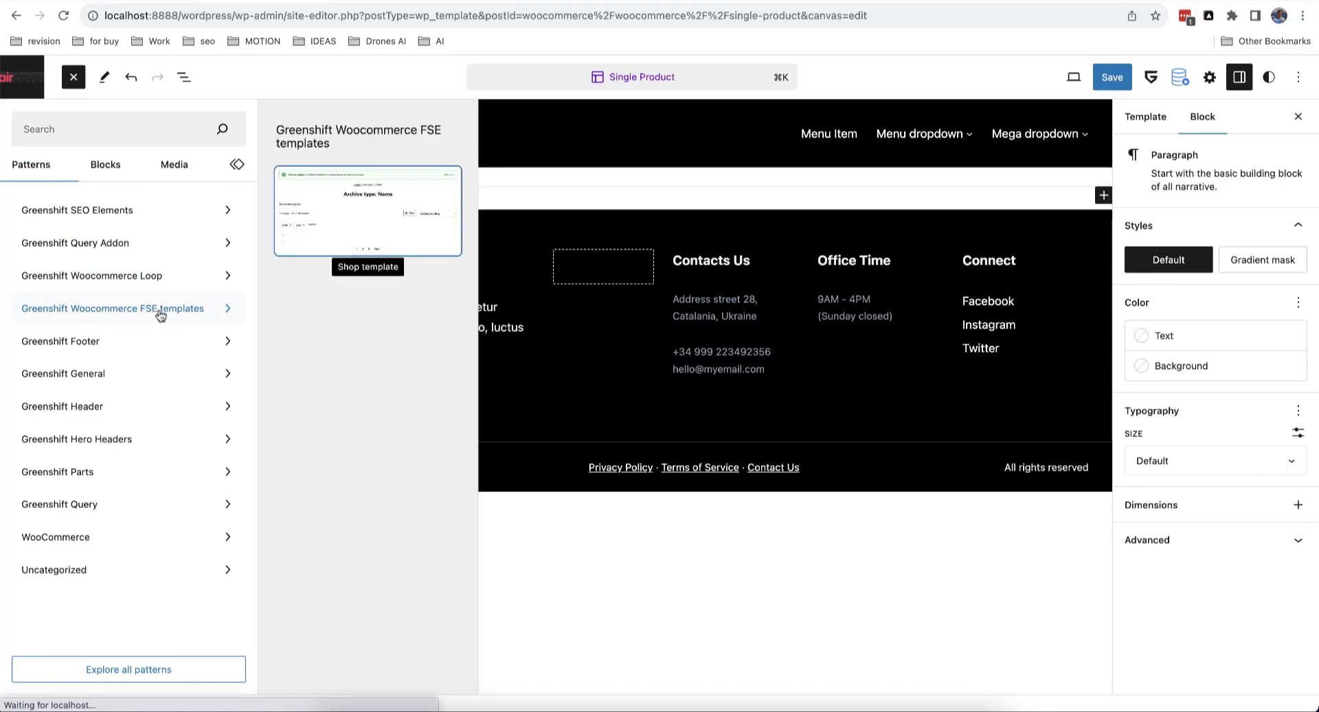
scroll(413, 333, "down", 3)
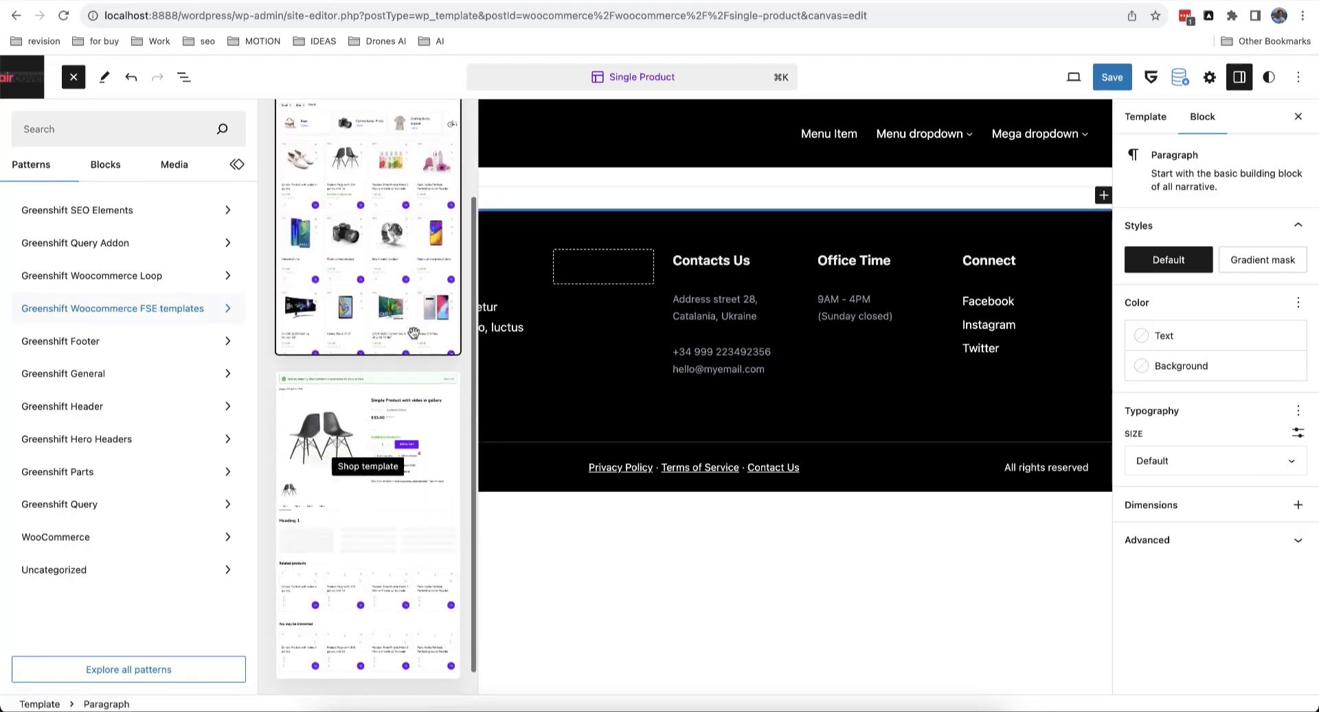
scroll(414, 337, "up", 3)
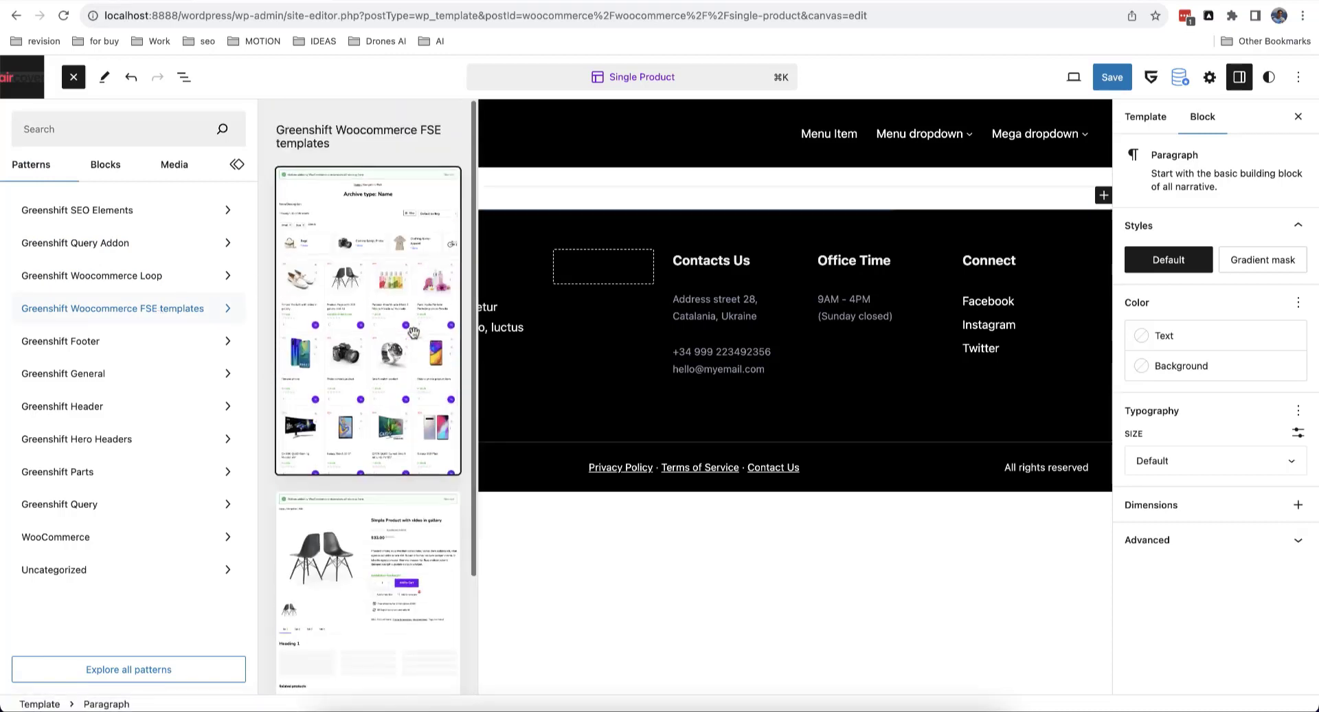
scroll(414, 344, "down", 3)
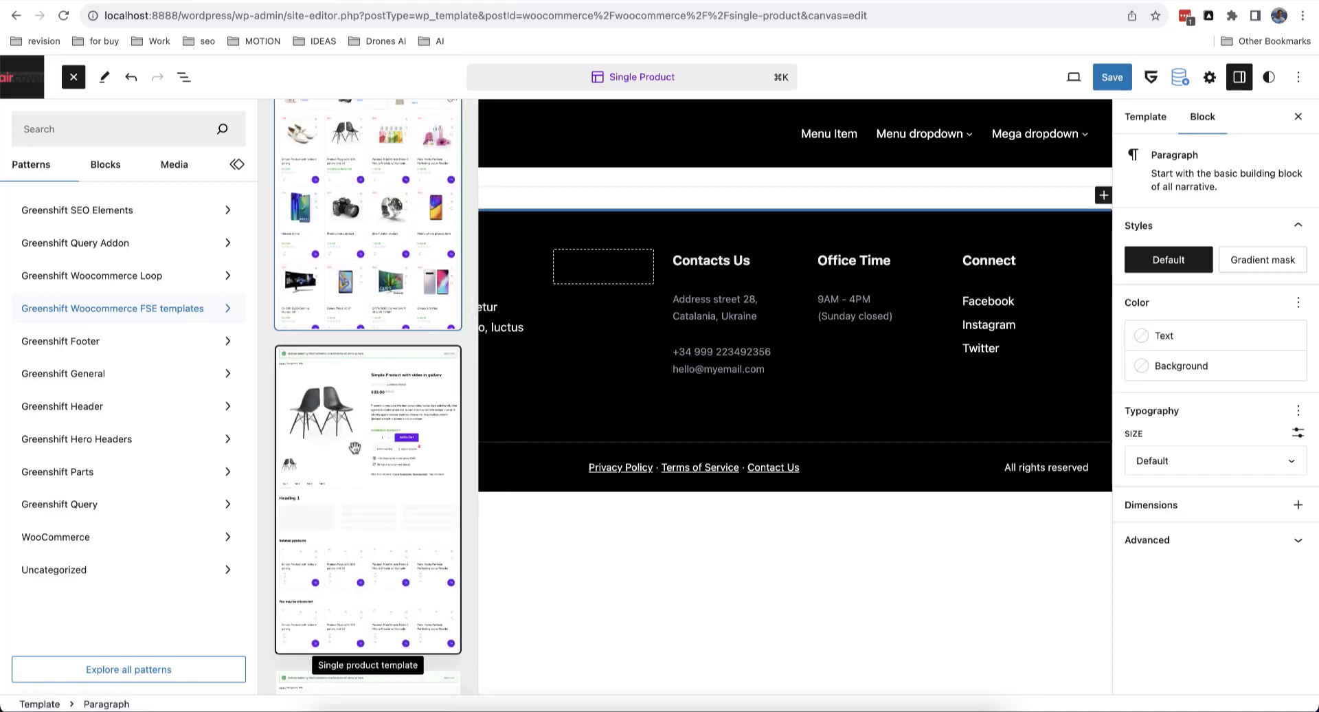
left_click(378, 440)
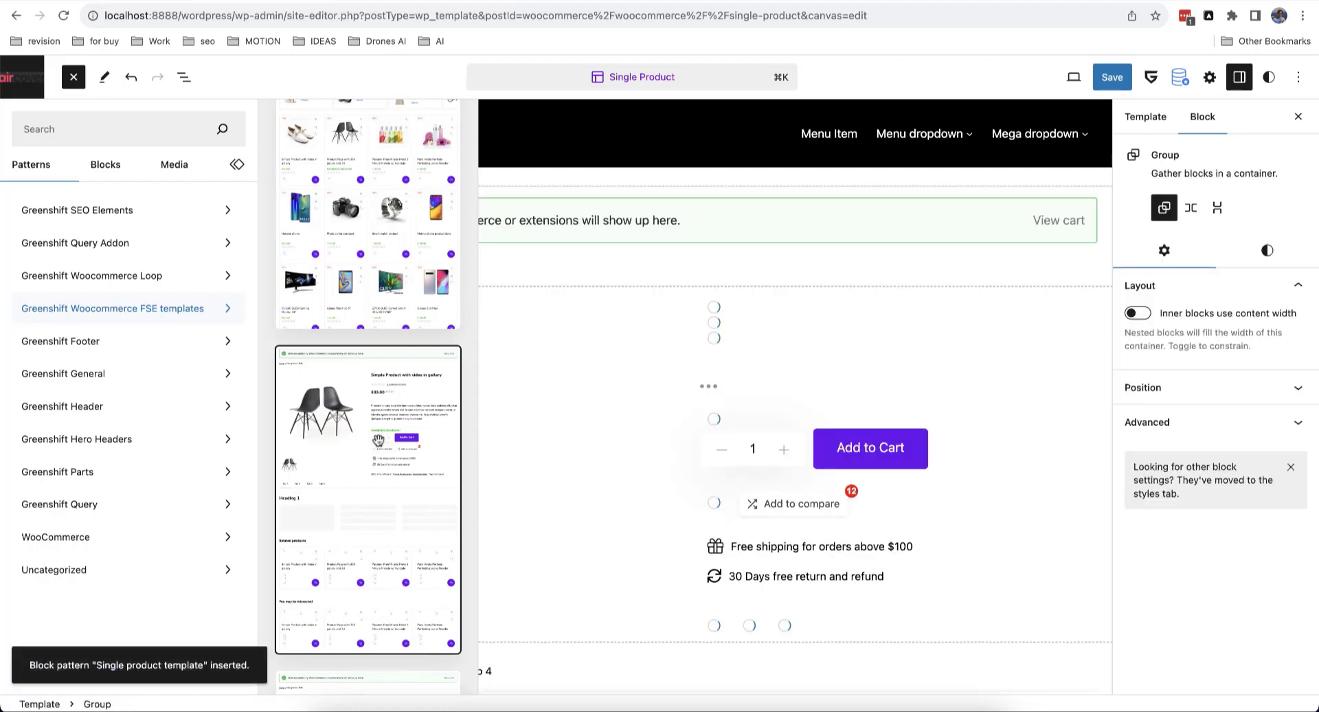
left_click(74, 81)
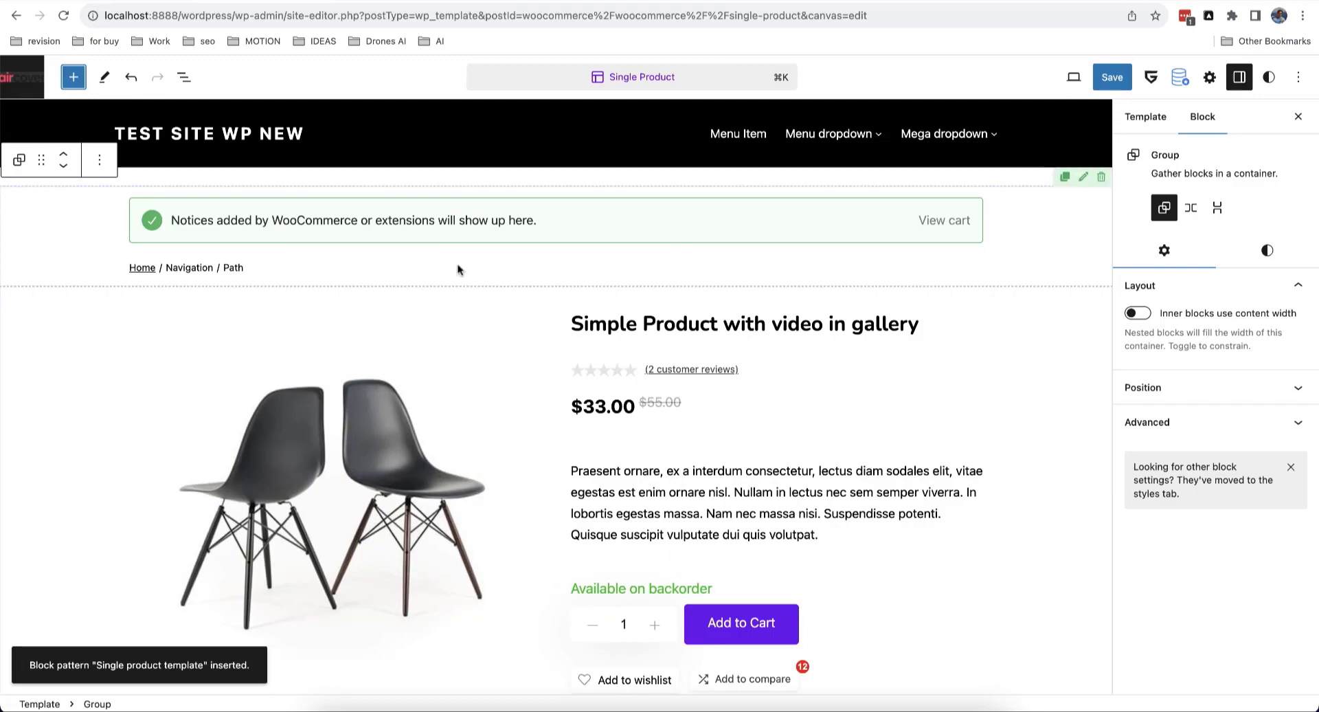
scroll(454, 271, "down", 6)
scroll(451, 279, "down", 13)
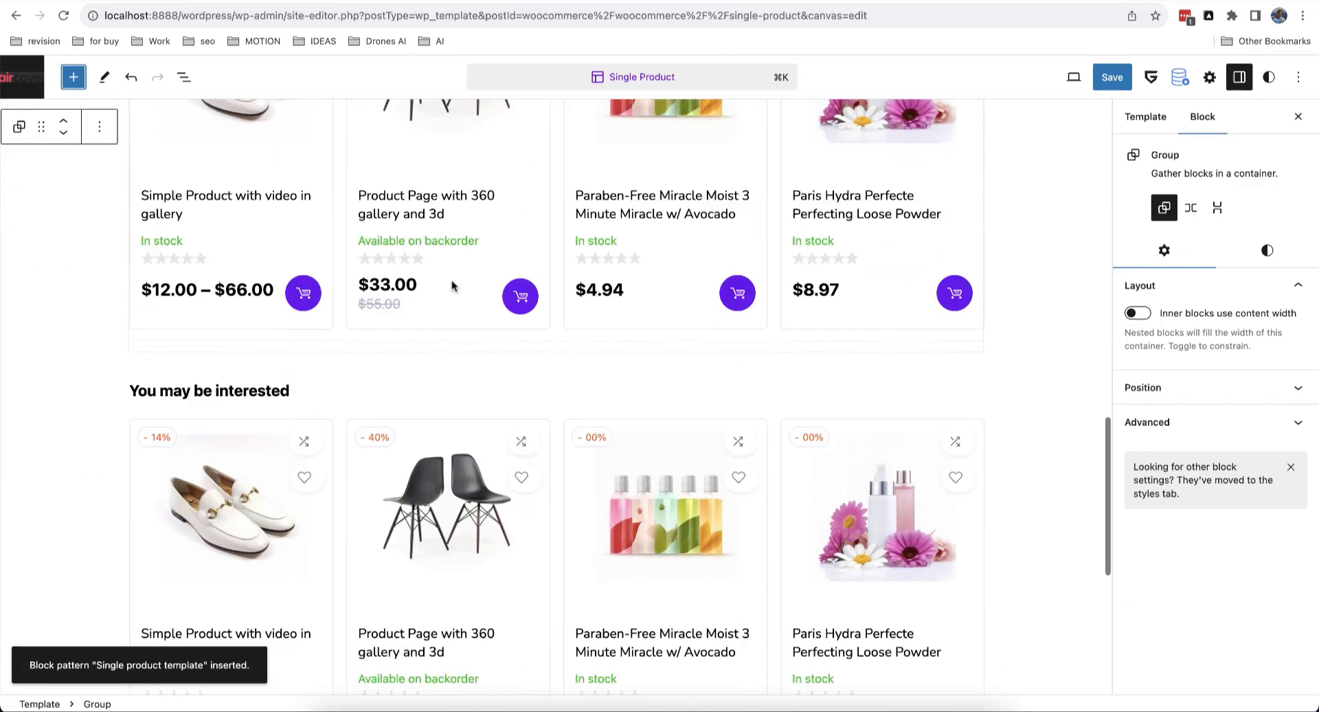
scroll(451, 279, "up", 20)
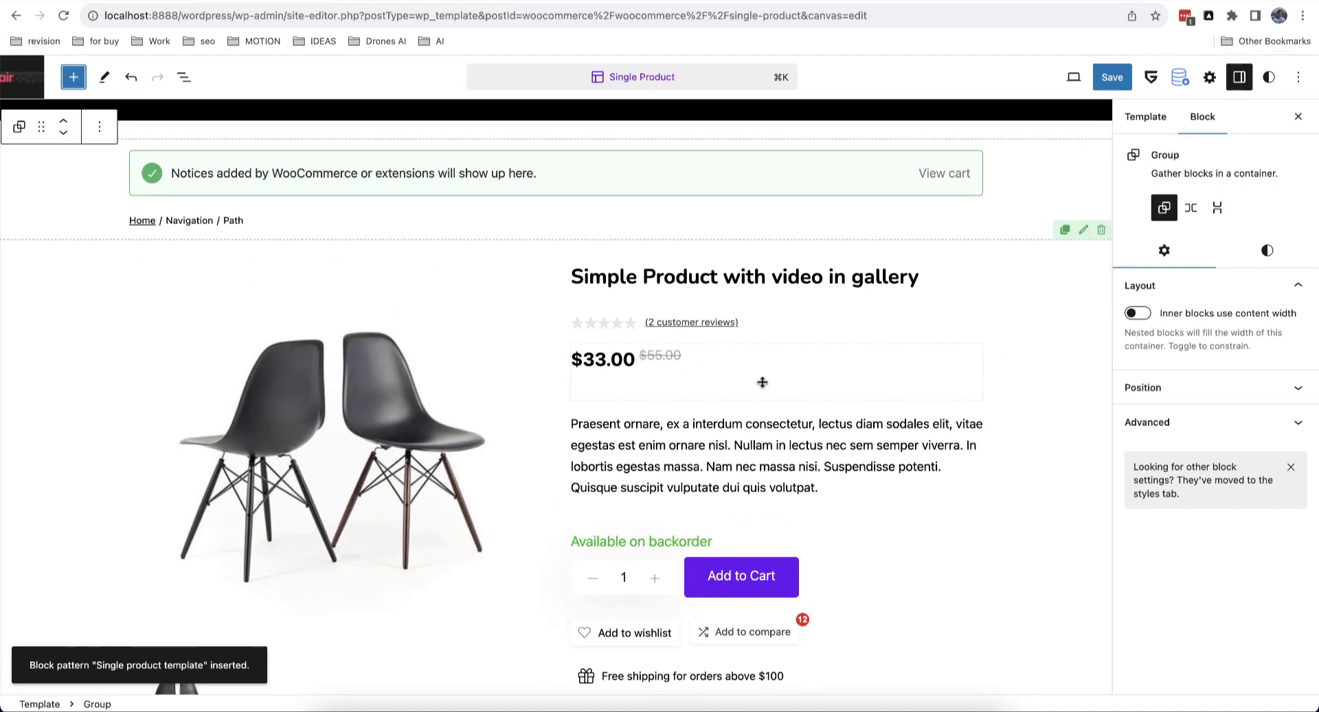
scroll(618, 431, "down", 4)
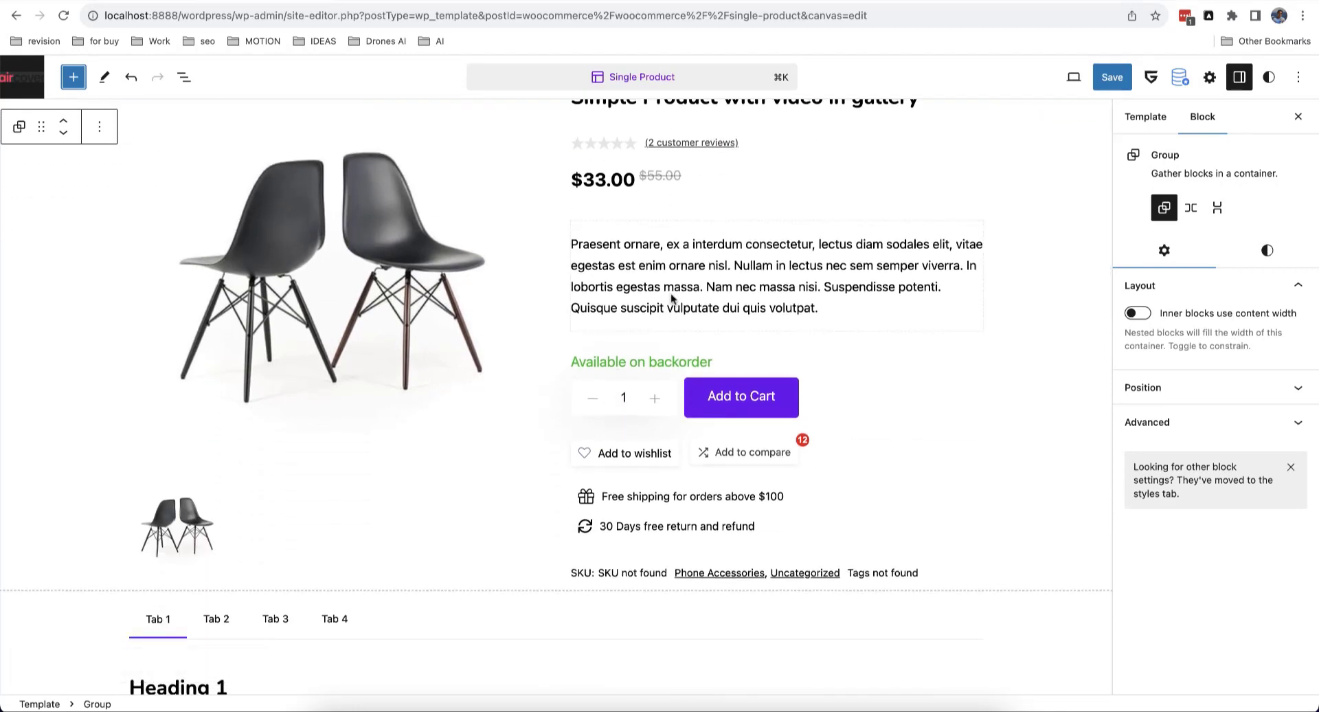
scroll(652, 397, "up", 5)
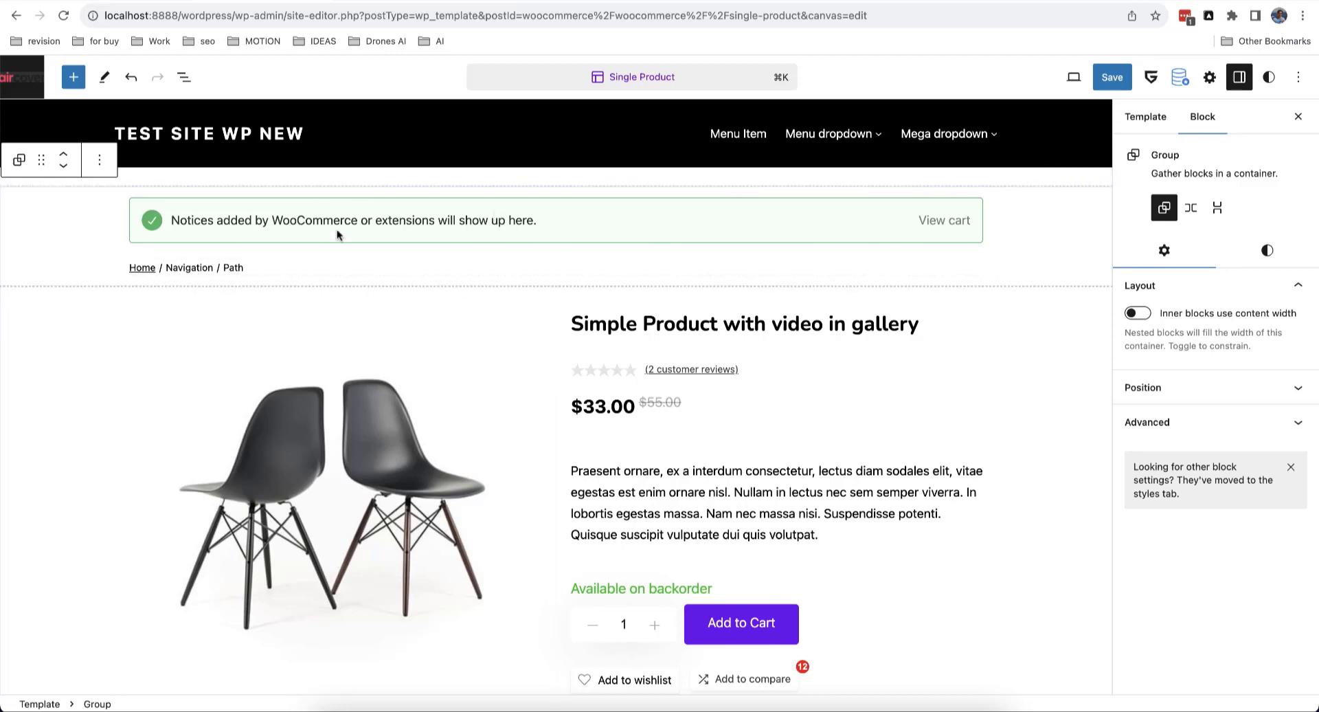
Step: Leave the Single Product template and open the Product Catalog template in the editor
left_click(22, 77)
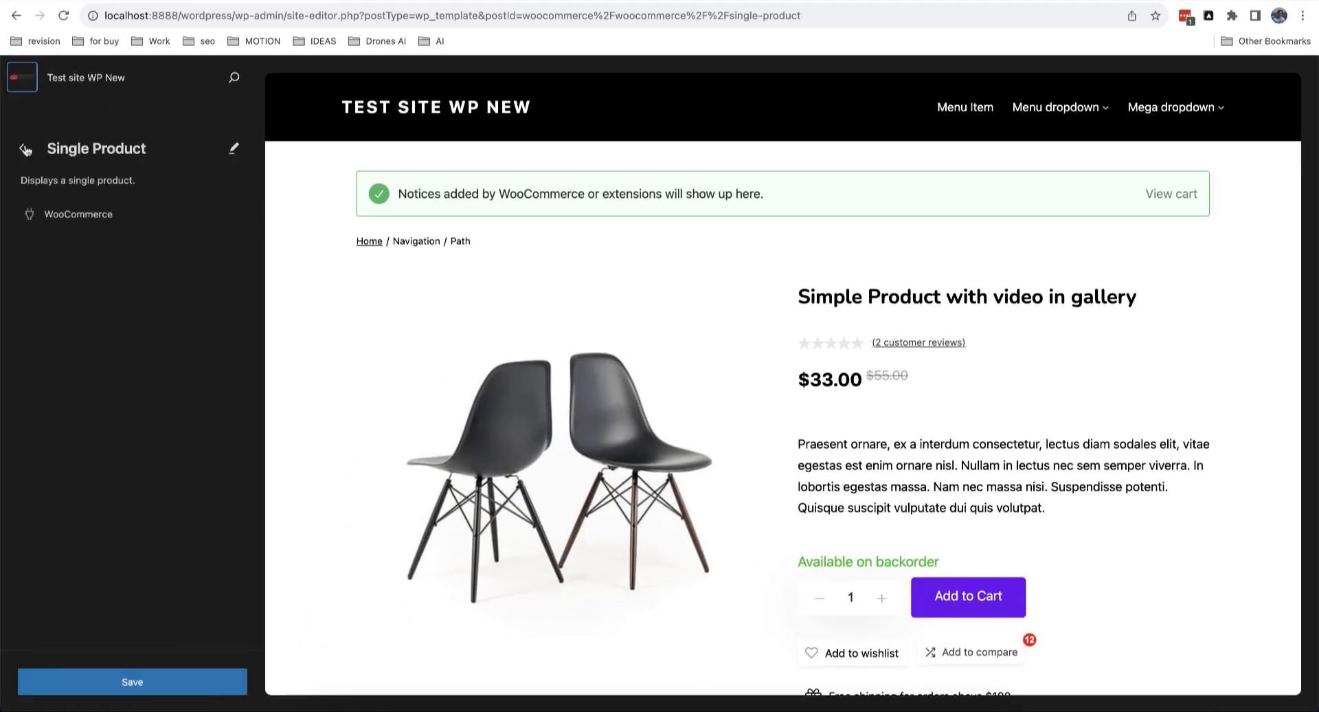
left_click(24, 149)
scroll(63, 289, "down", 5)
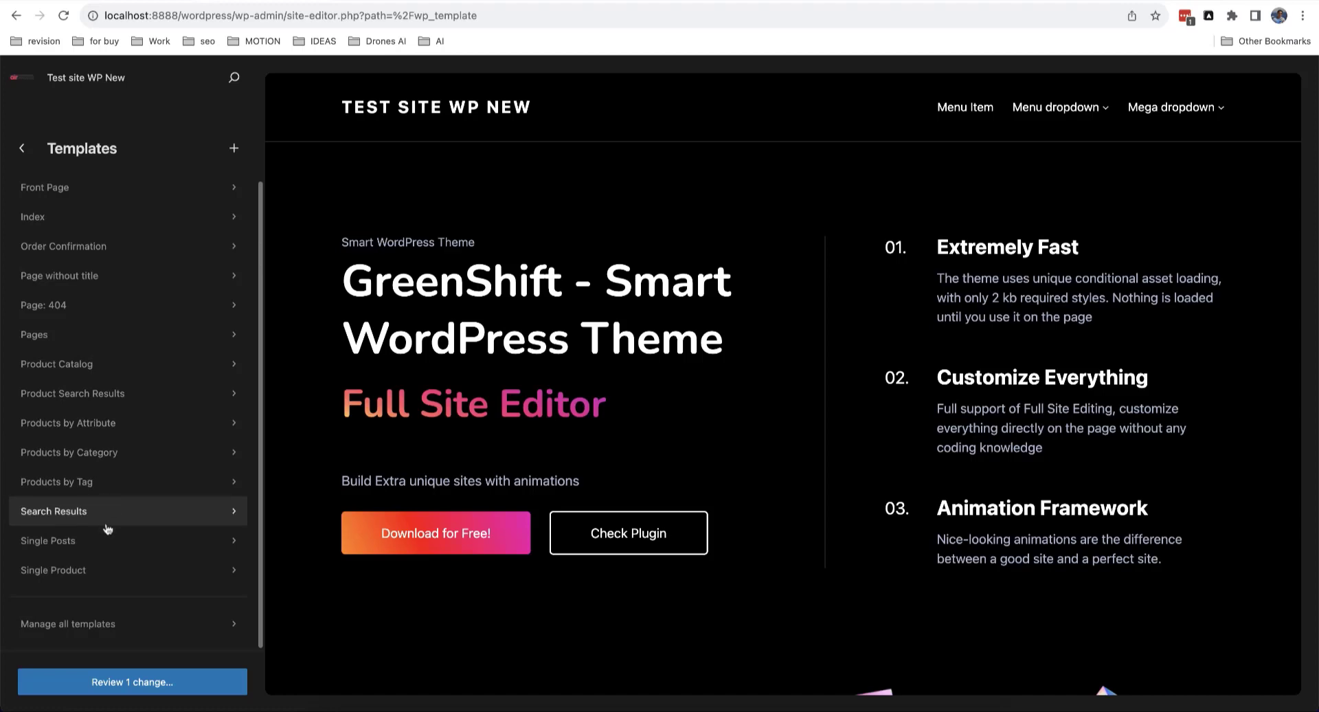
left_click(89, 371)
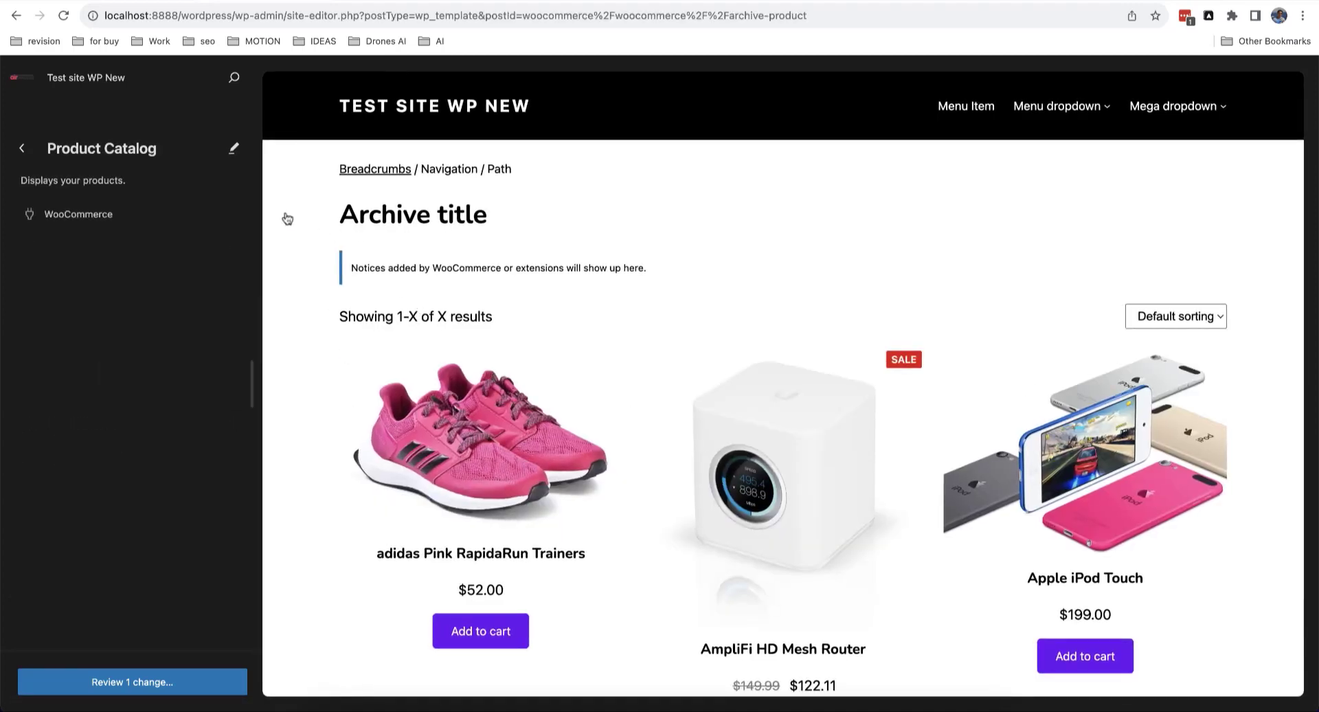
left_click(25, 150)
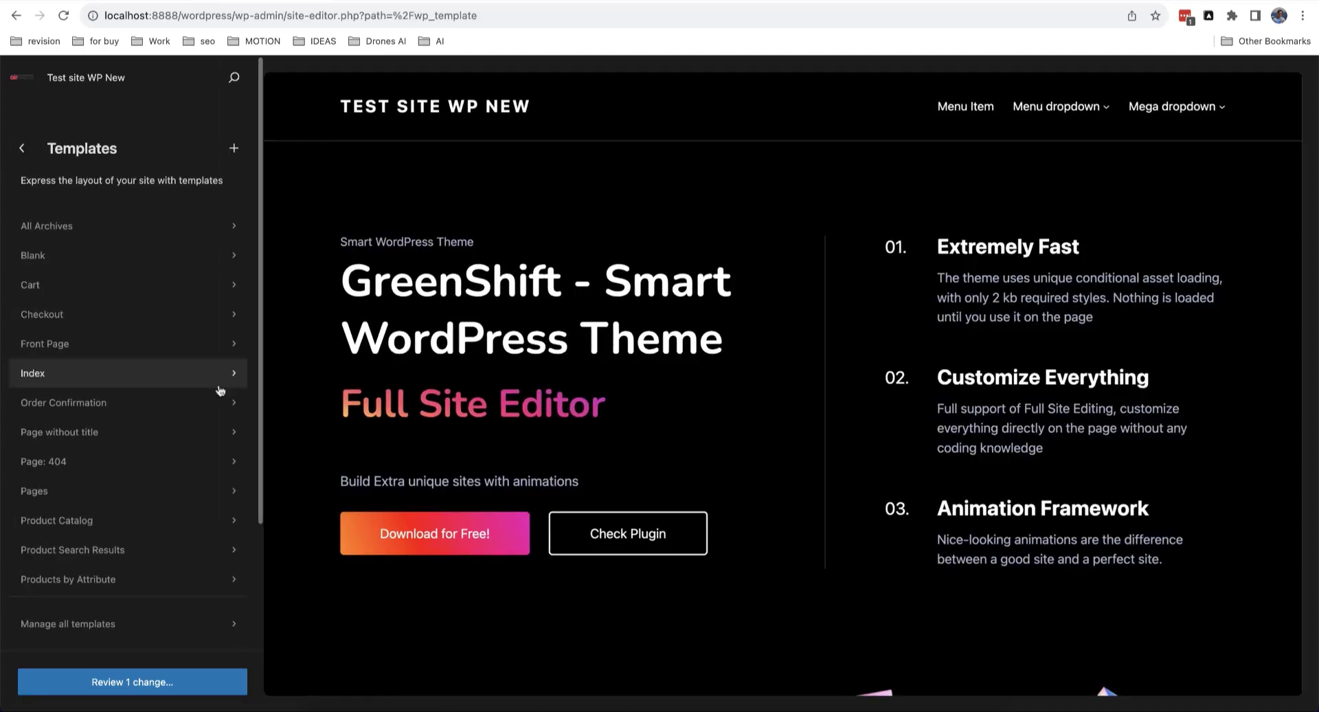
scroll(220, 388, "down", 3)
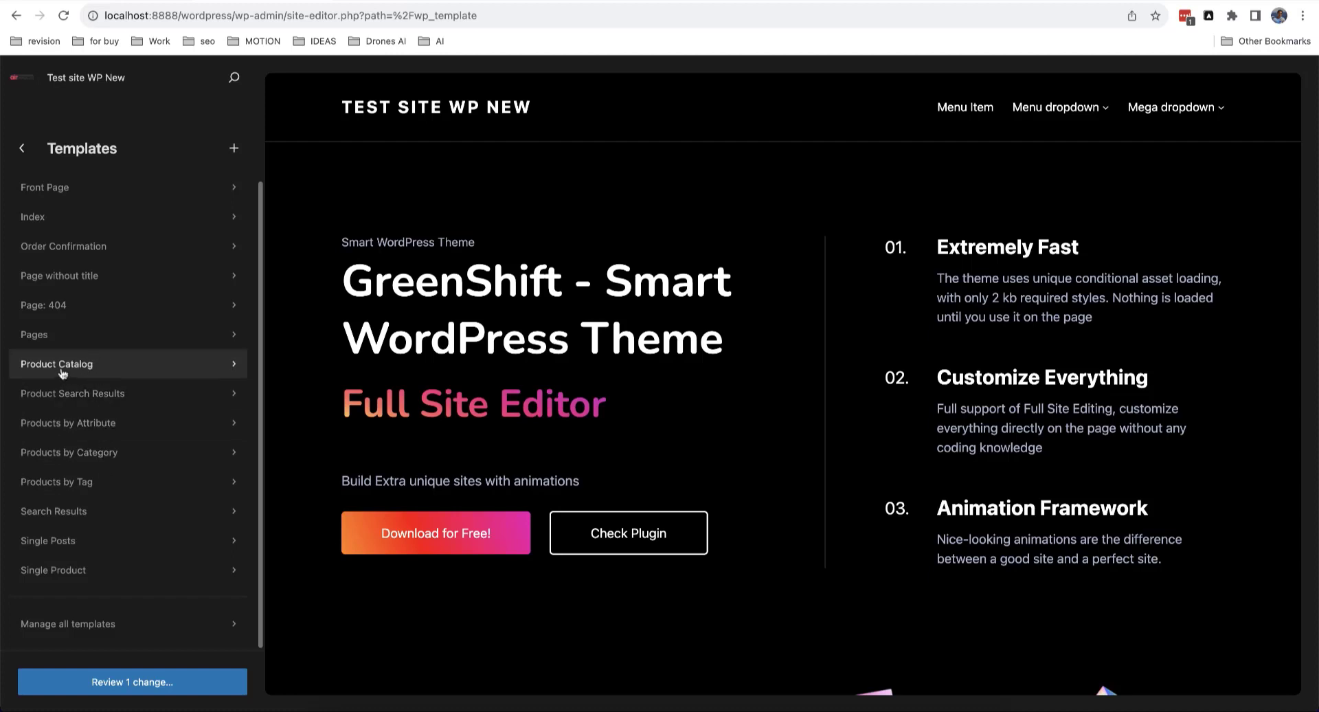
left_click(94, 372)
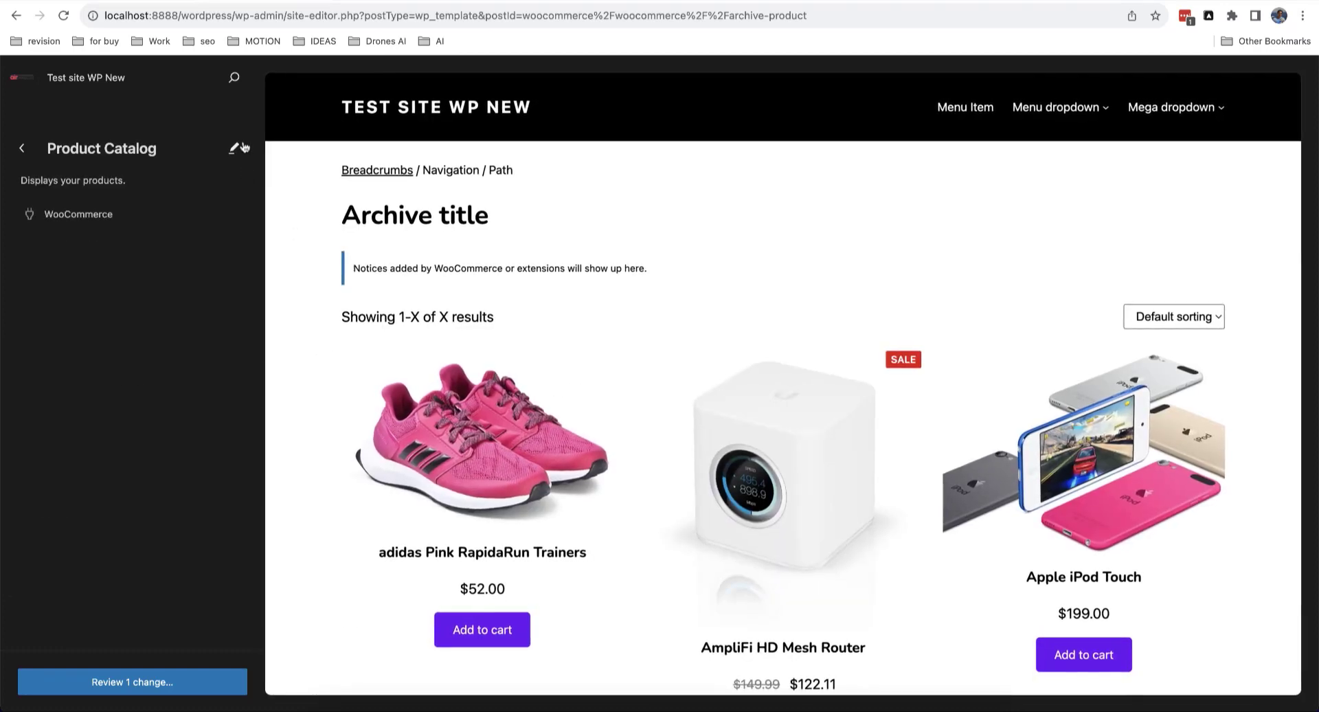
left_click(234, 148)
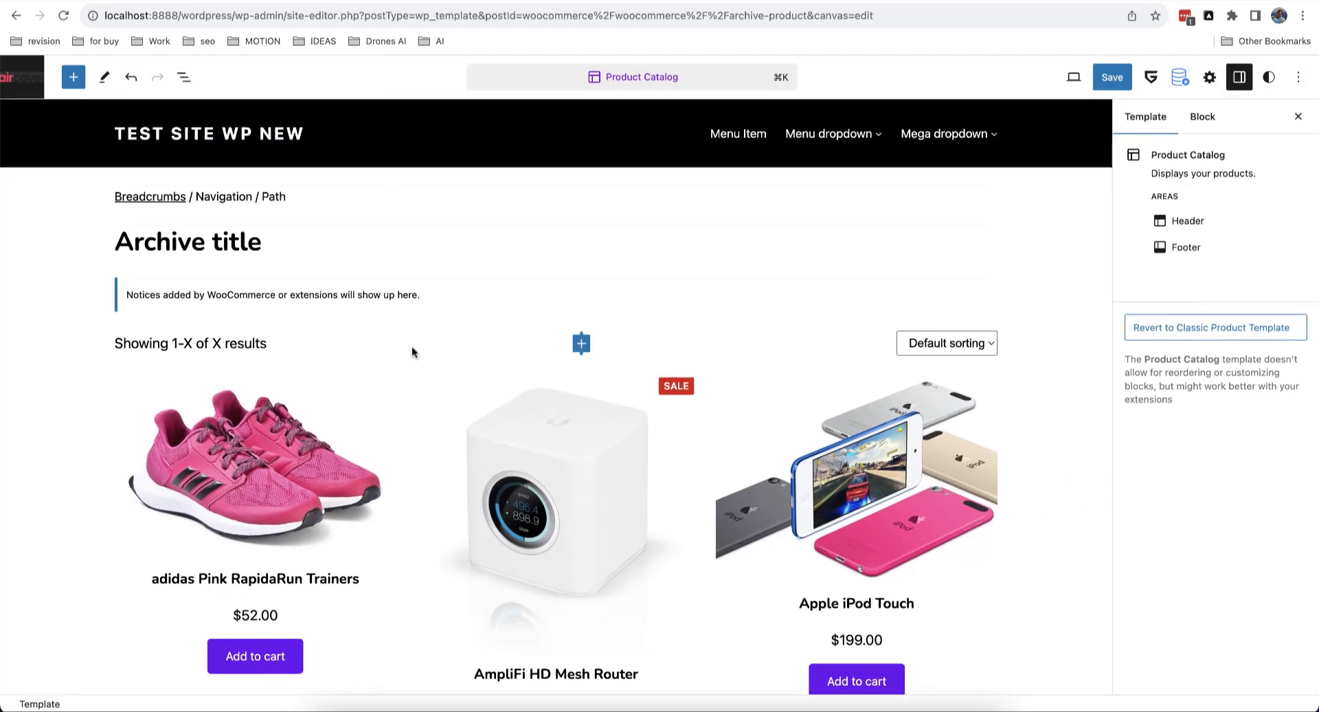
Step: Delete the product archive Group block from the Product Catalog template
scroll(538, 412, "down", 10)
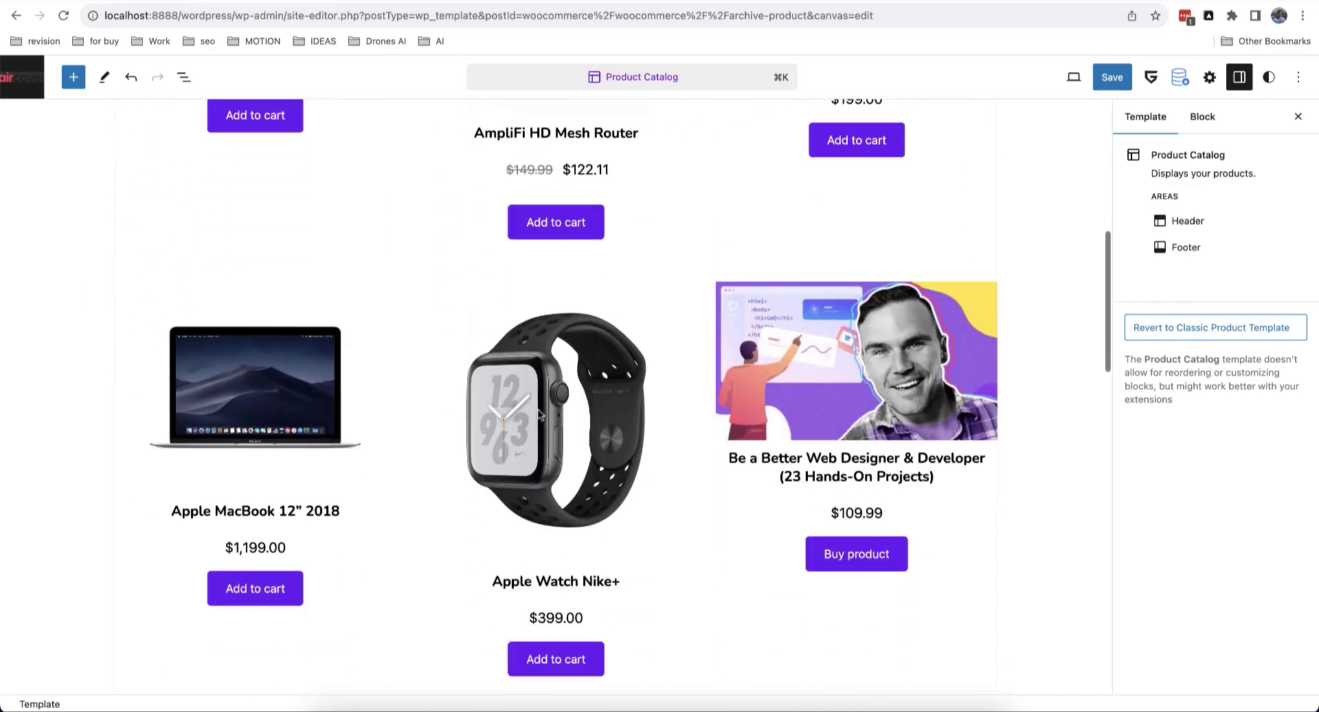
scroll(538, 412, "up", 10)
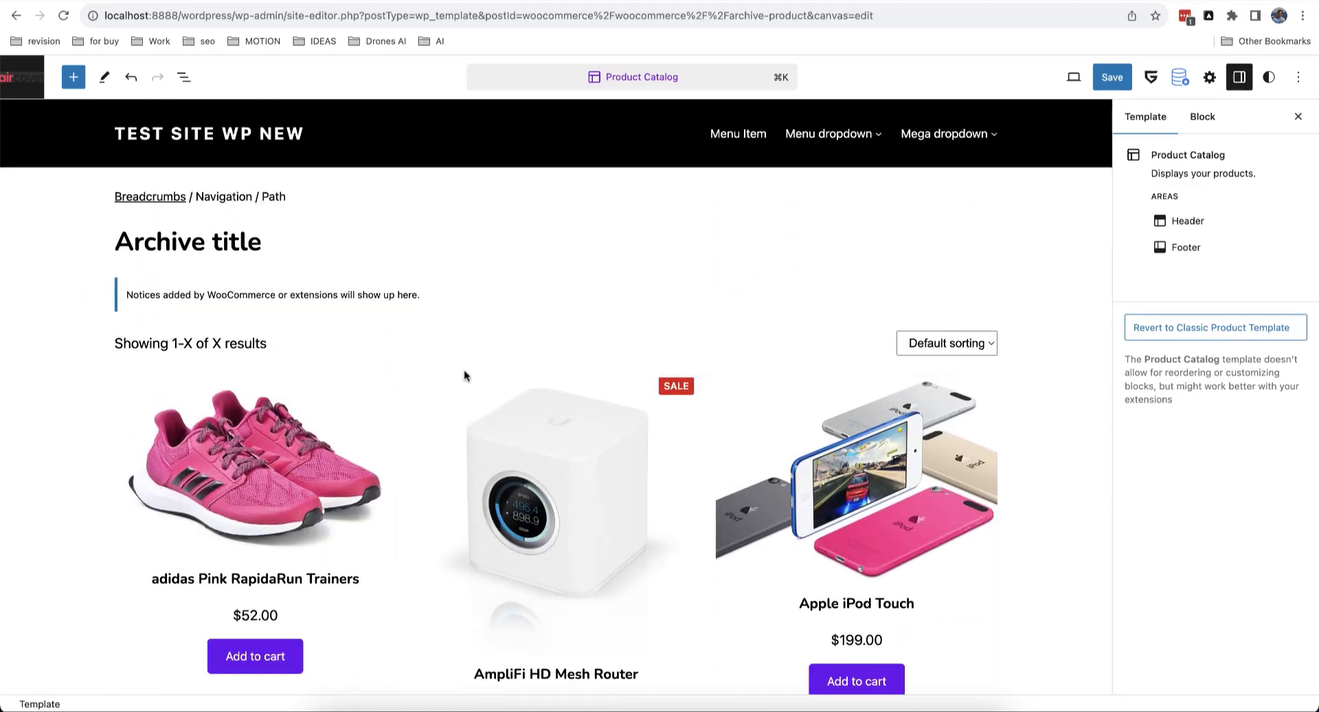
scroll(800, 462, "down", 15)
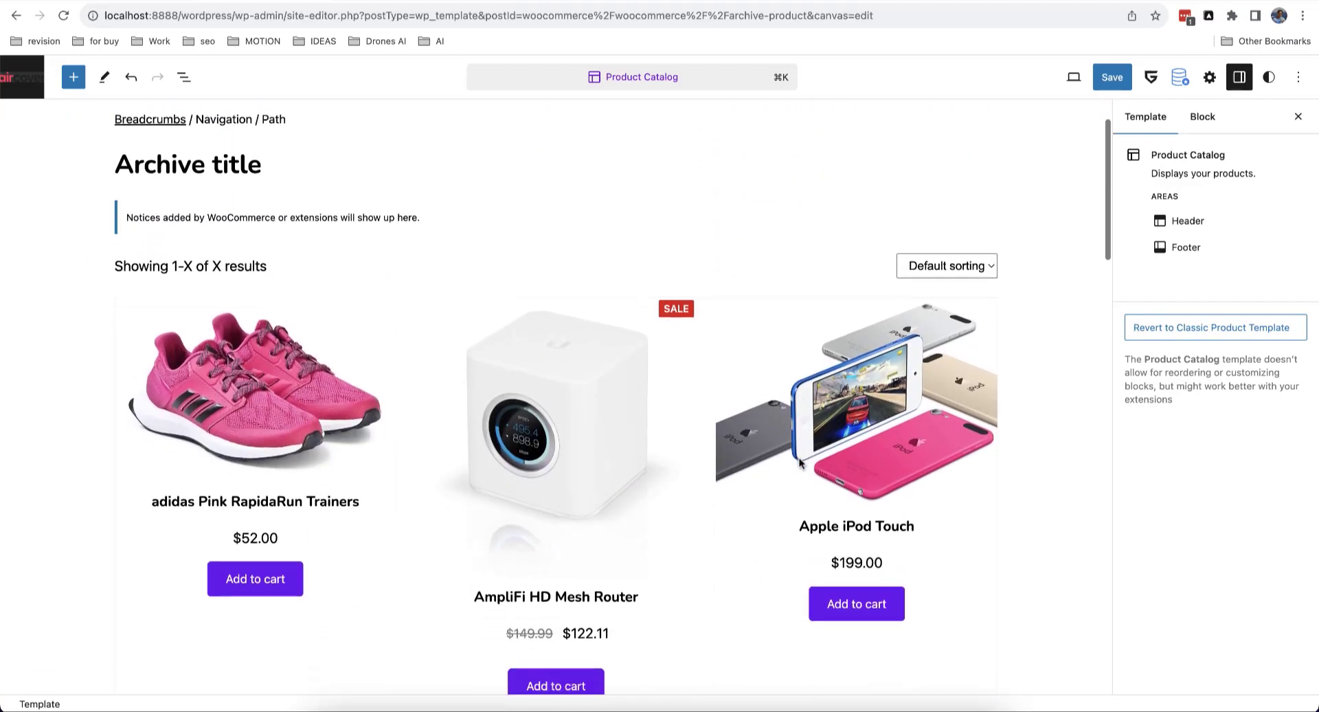
scroll(799, 462, "up", 15)
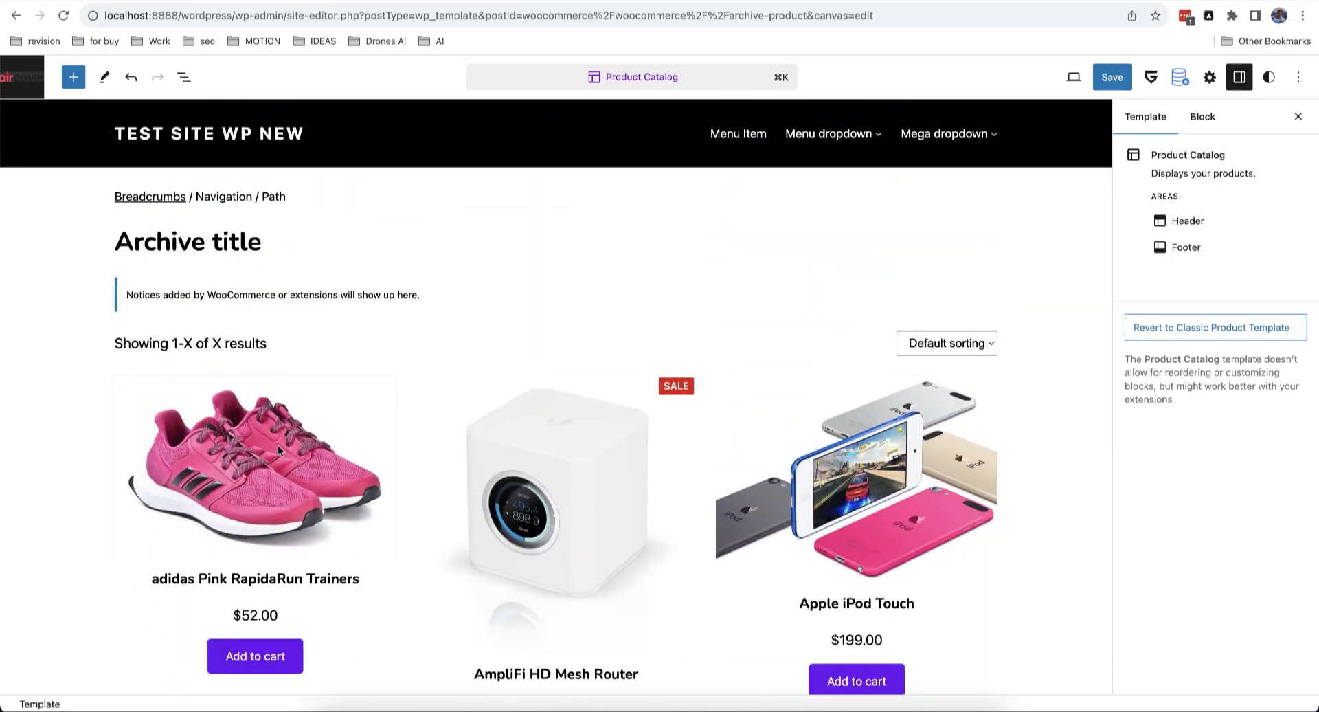
scroll(278, 448, "down", 20)
scroll(278, 448, "up", 20)
left_click(183, 77)
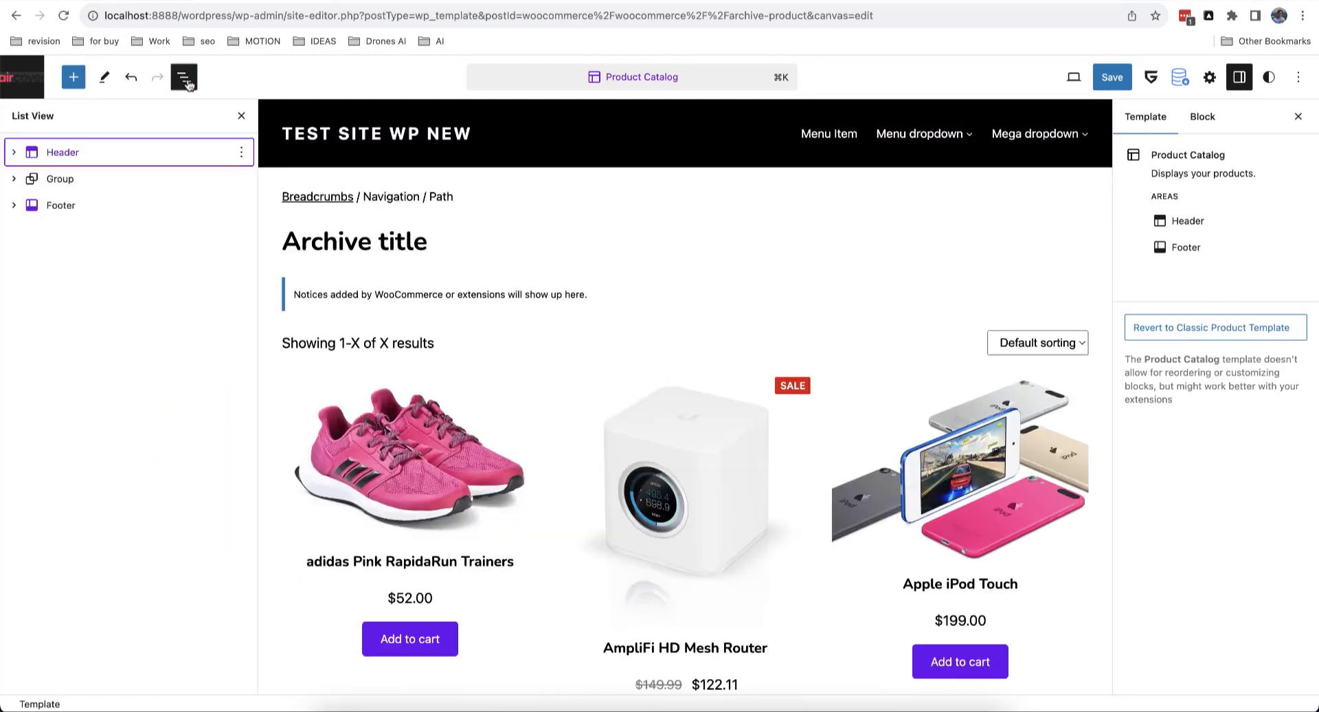
left_click(240, 178)
left_click(284, 571)
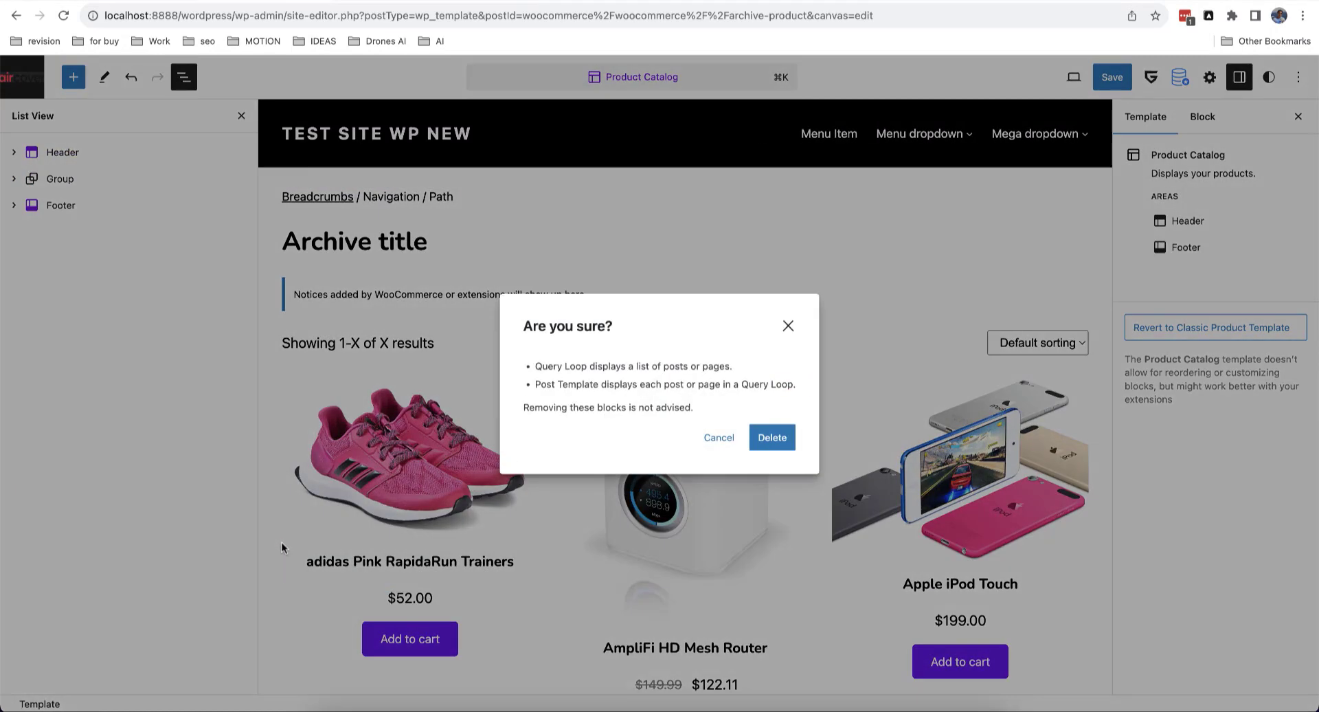
left_click(773, 438)
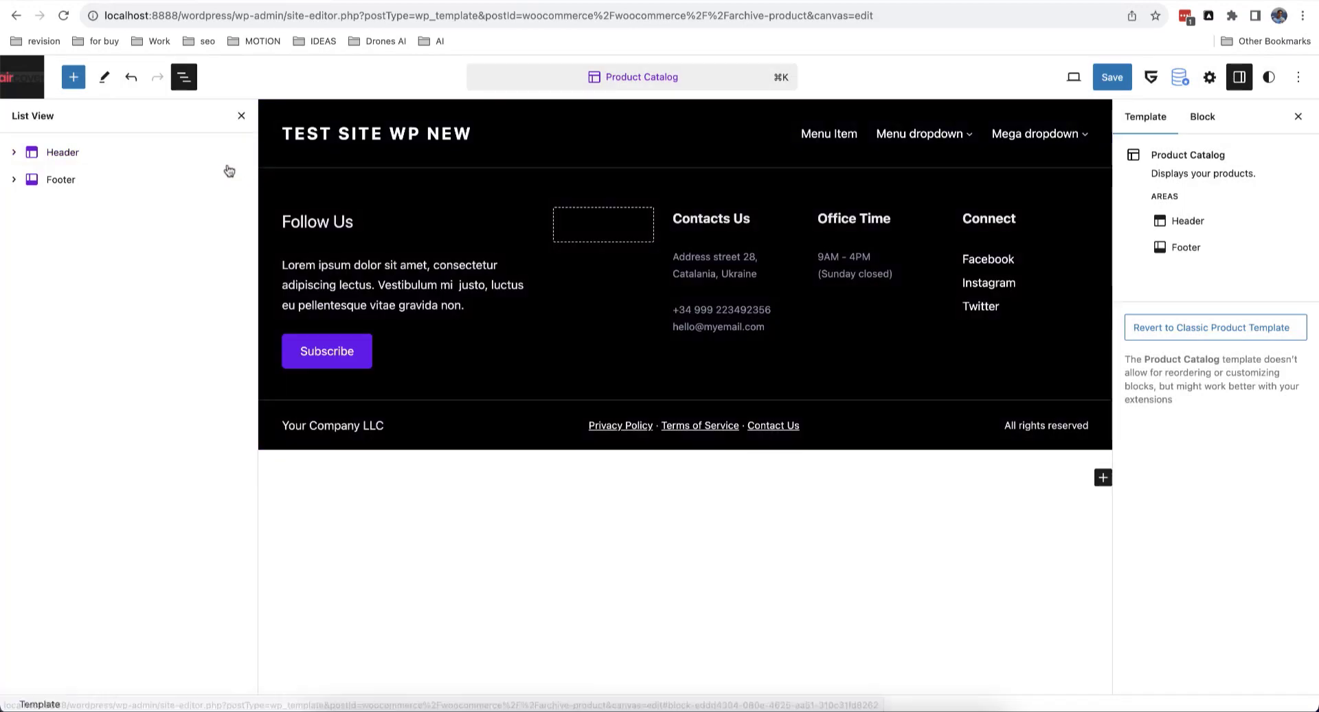
Step: Insert an empty paragraph block after the Header template part
left_click(218, 156)
left_click(430, 193)
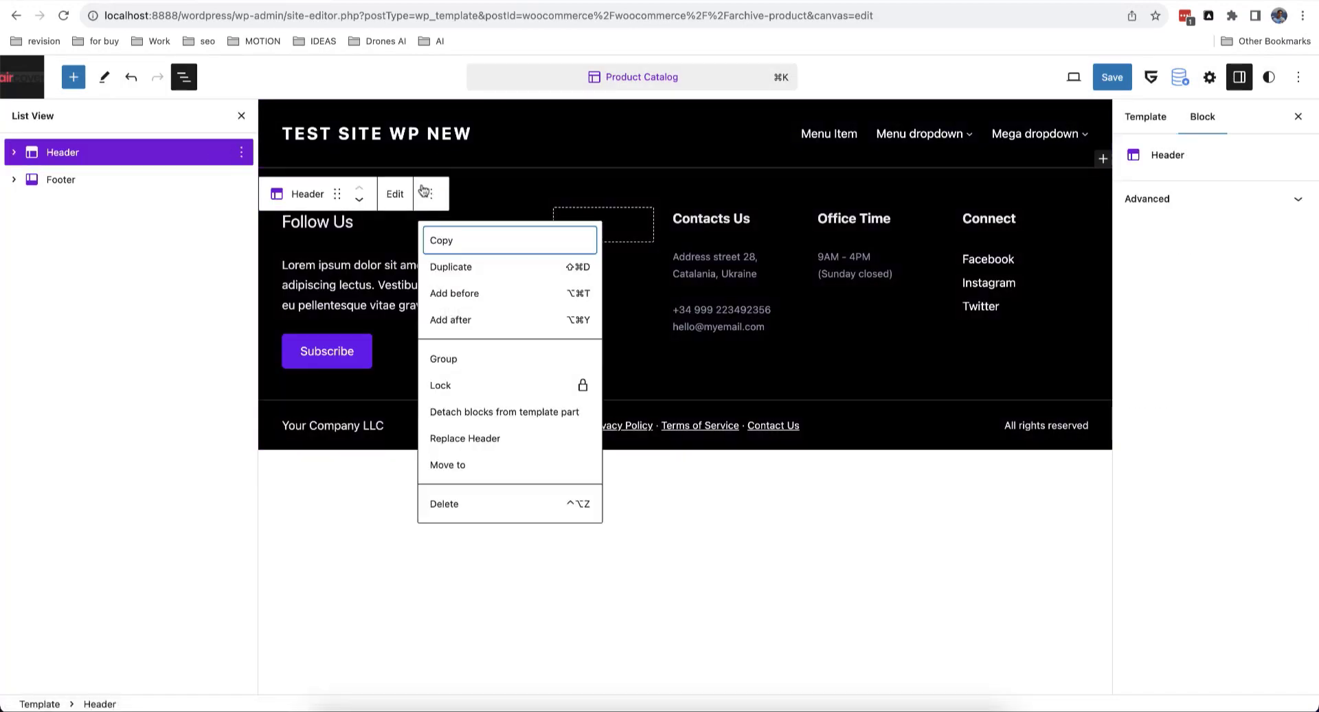
left_click(471, 325)
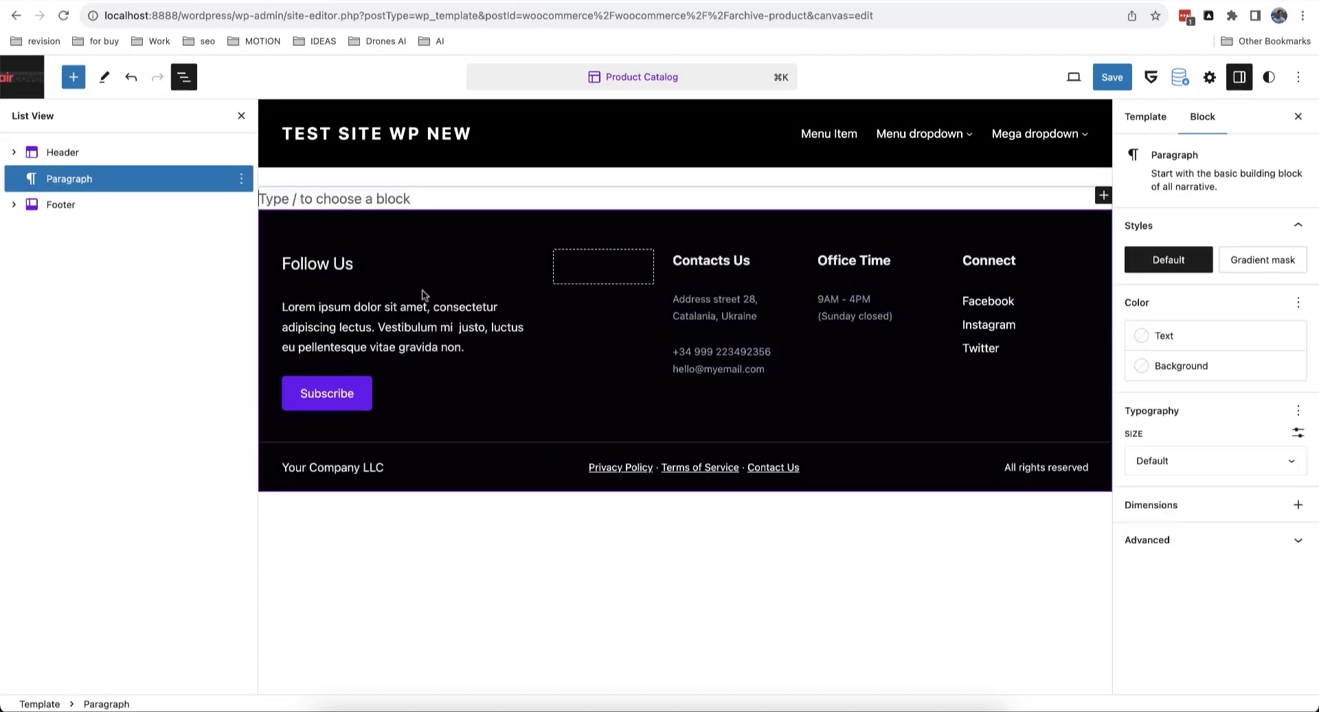
left_click(76, 85)
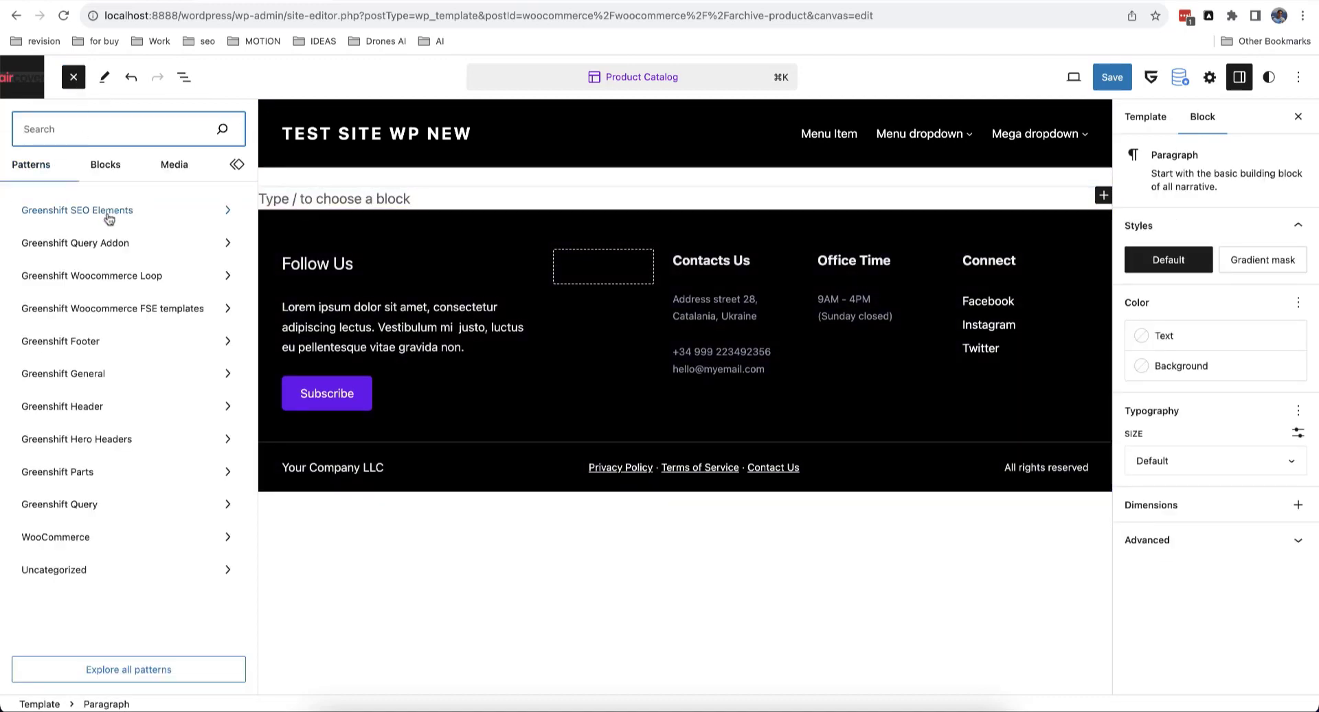
Step: Insert GreenShift's 'Shop template' pattern into the Product Catalog template
left_click(112, 308)
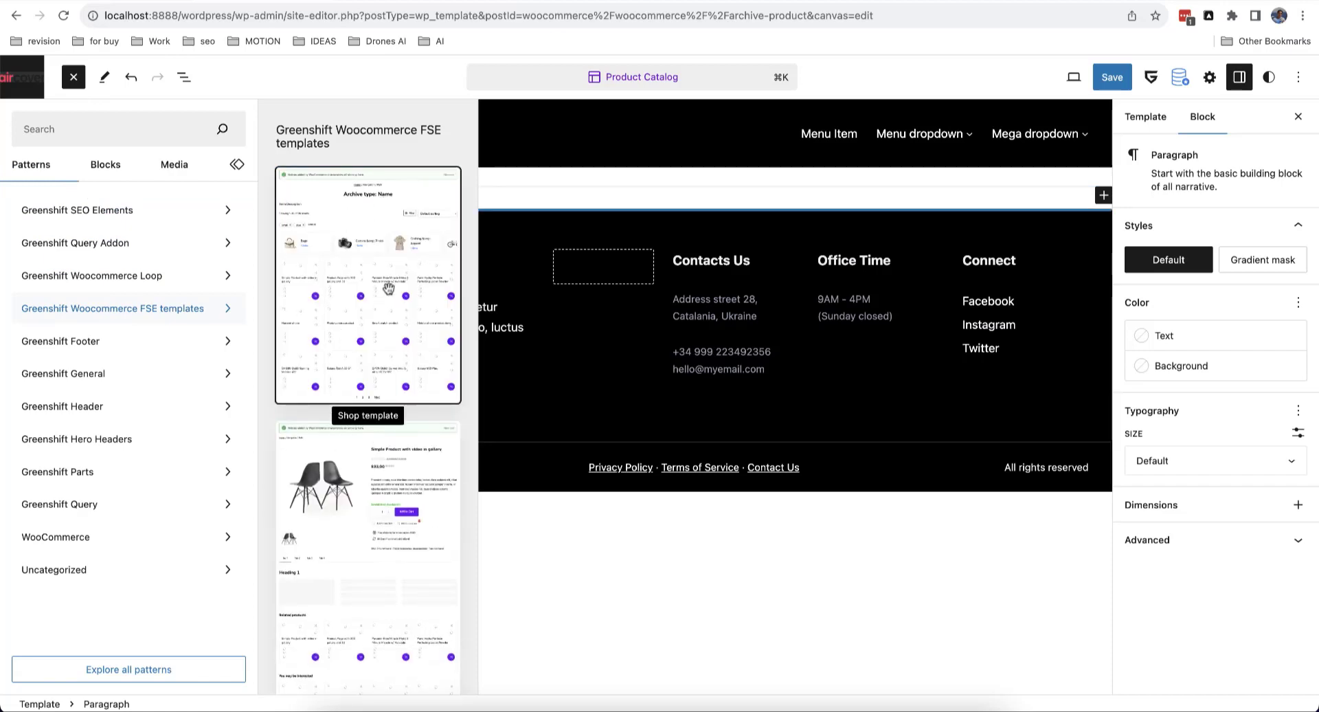
left_click(412, 288)
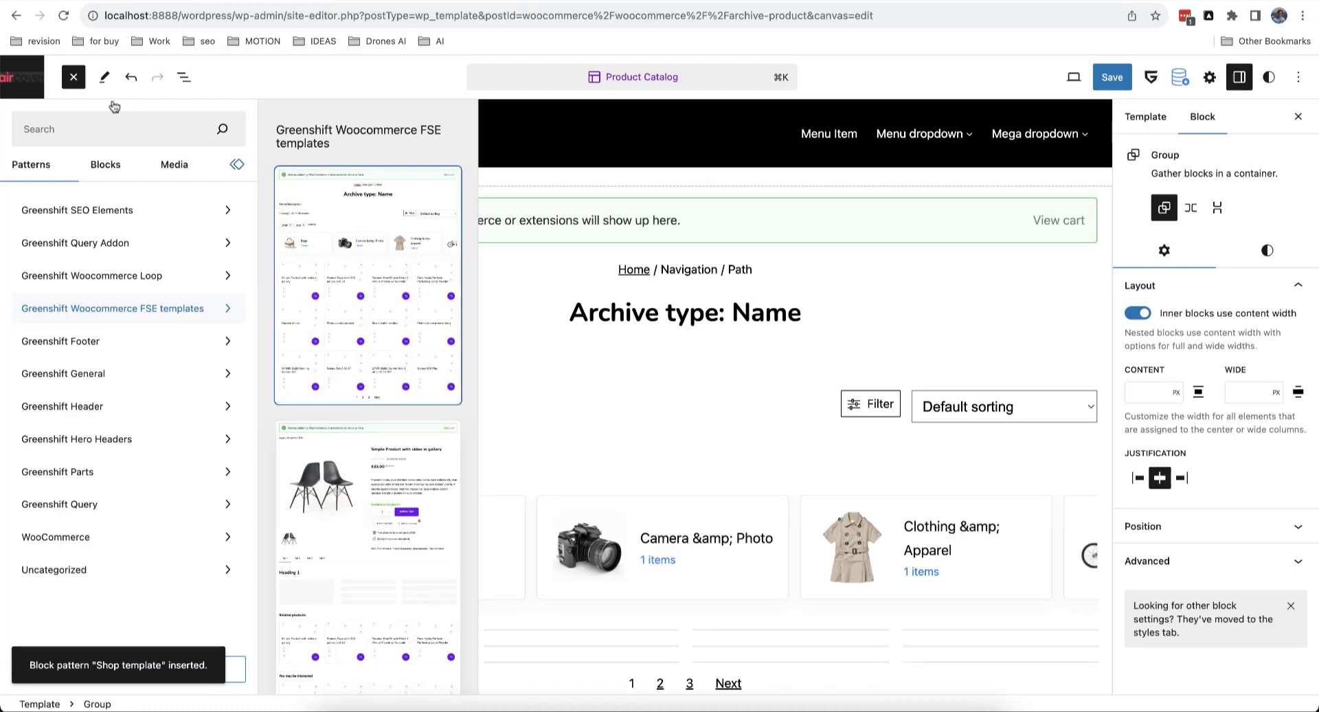
left_click(74, 79)
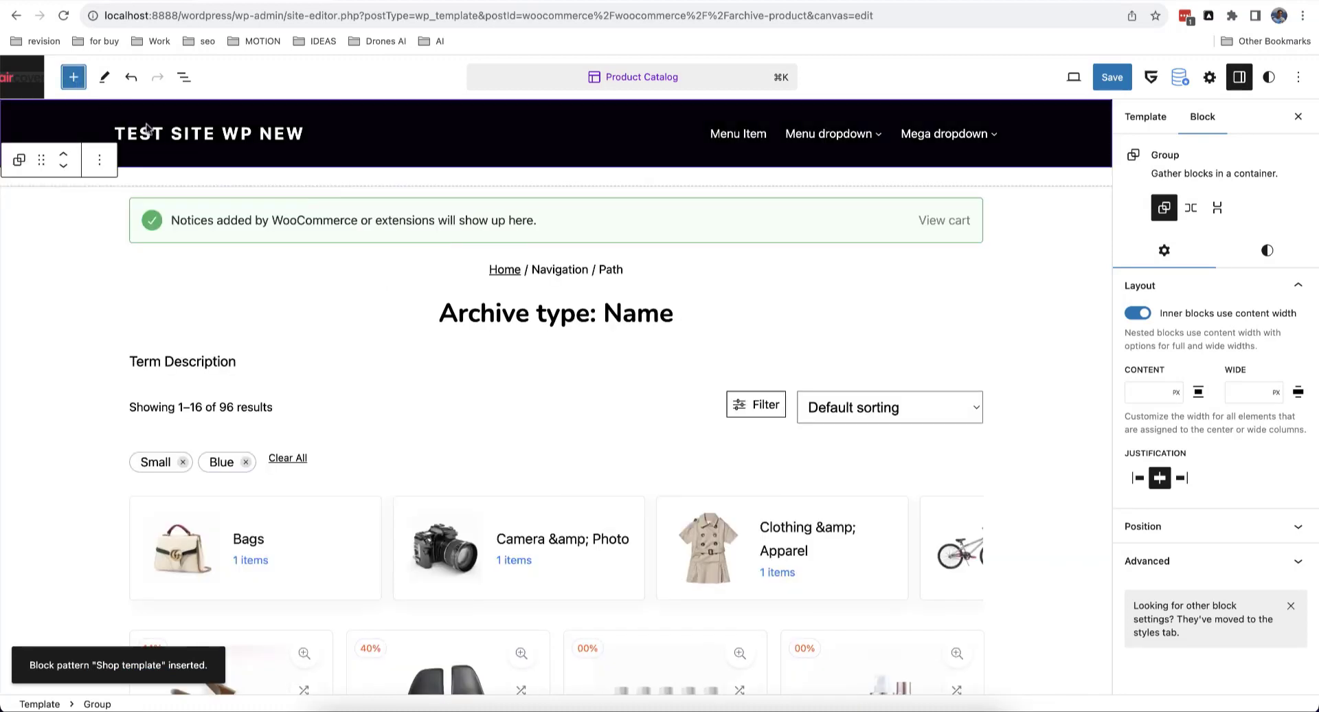
Step: Select the Filter Button block to inspect it, then exit to the template overview
scroll(401, 310, "down", 2)
left_click(757, 405)
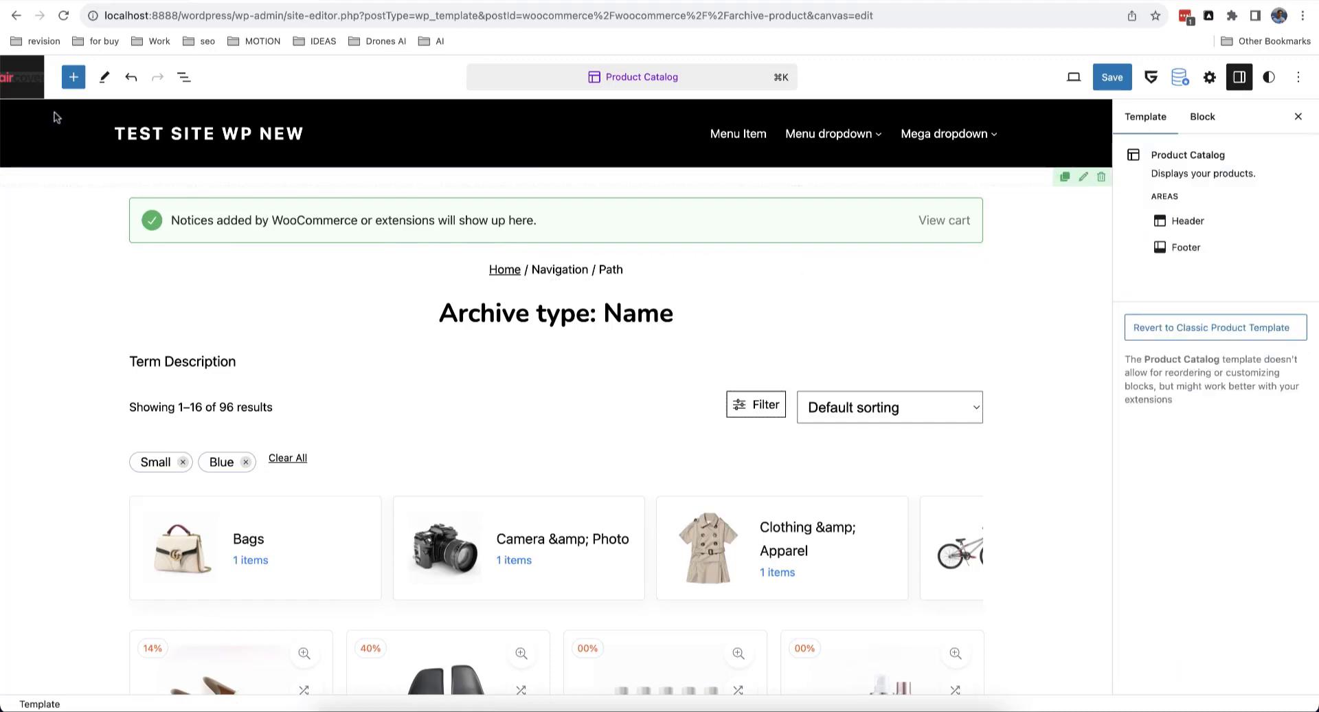
left_click(23, 85)
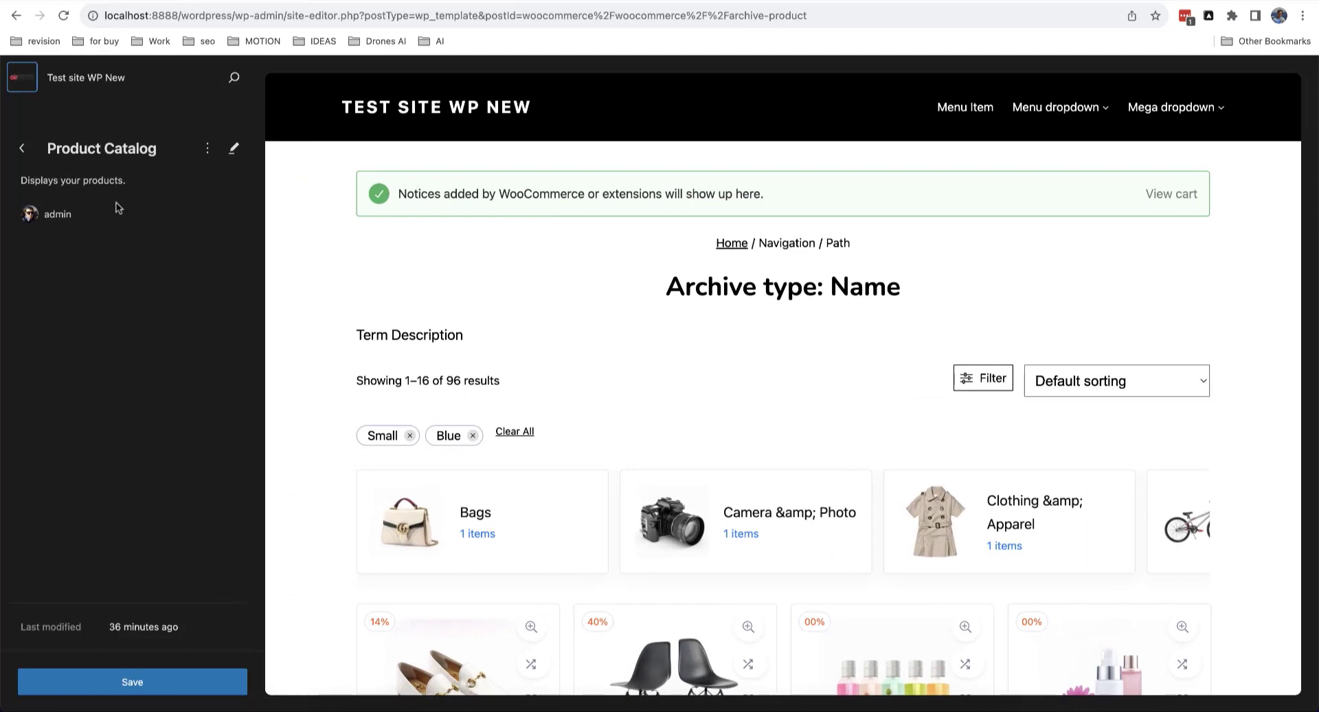
Step: Open the Product Search Results template for editing
left_click(22, 149)
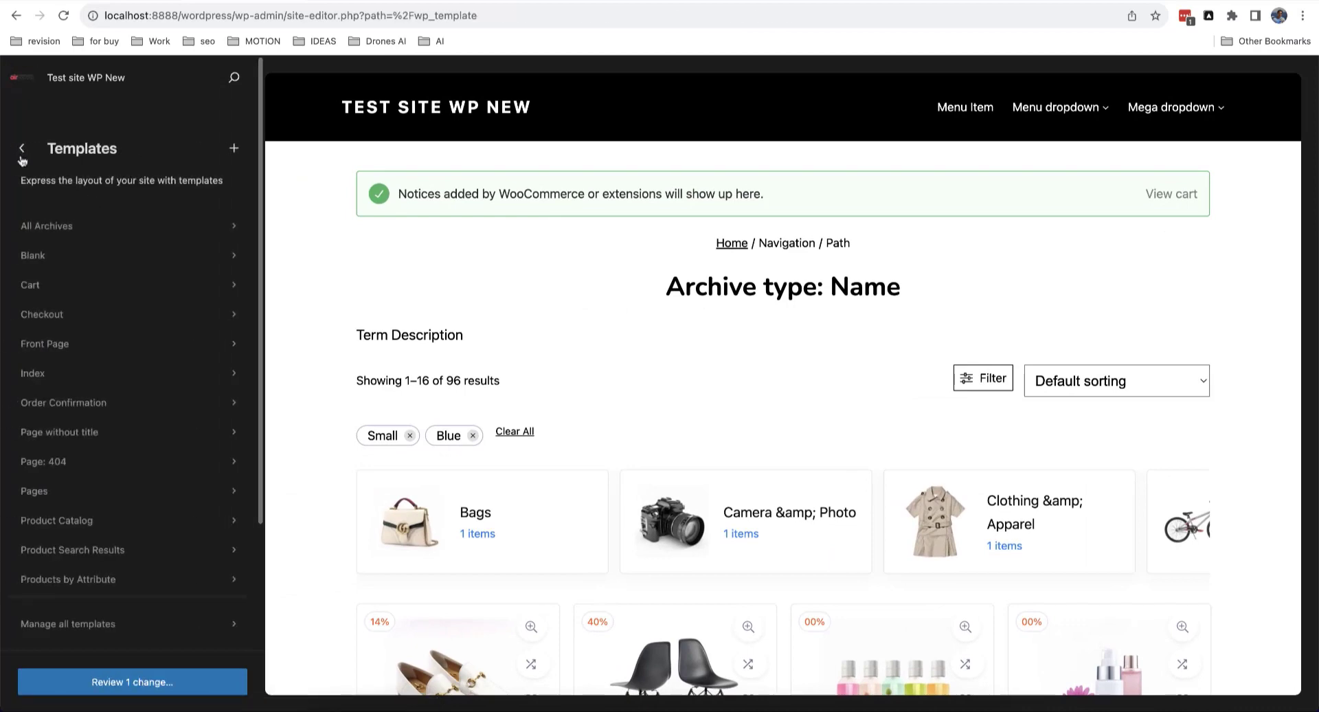
scroll(107, 409, "down", 3)
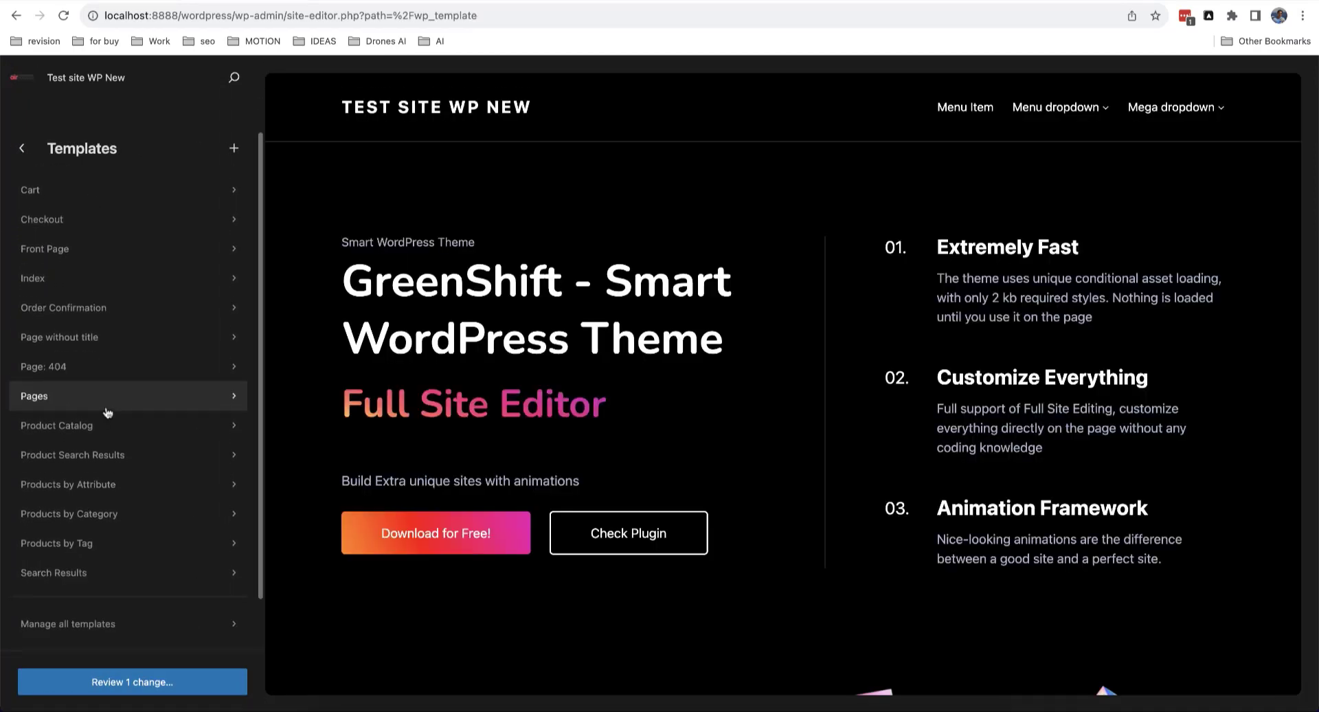
left_click(129, 459)
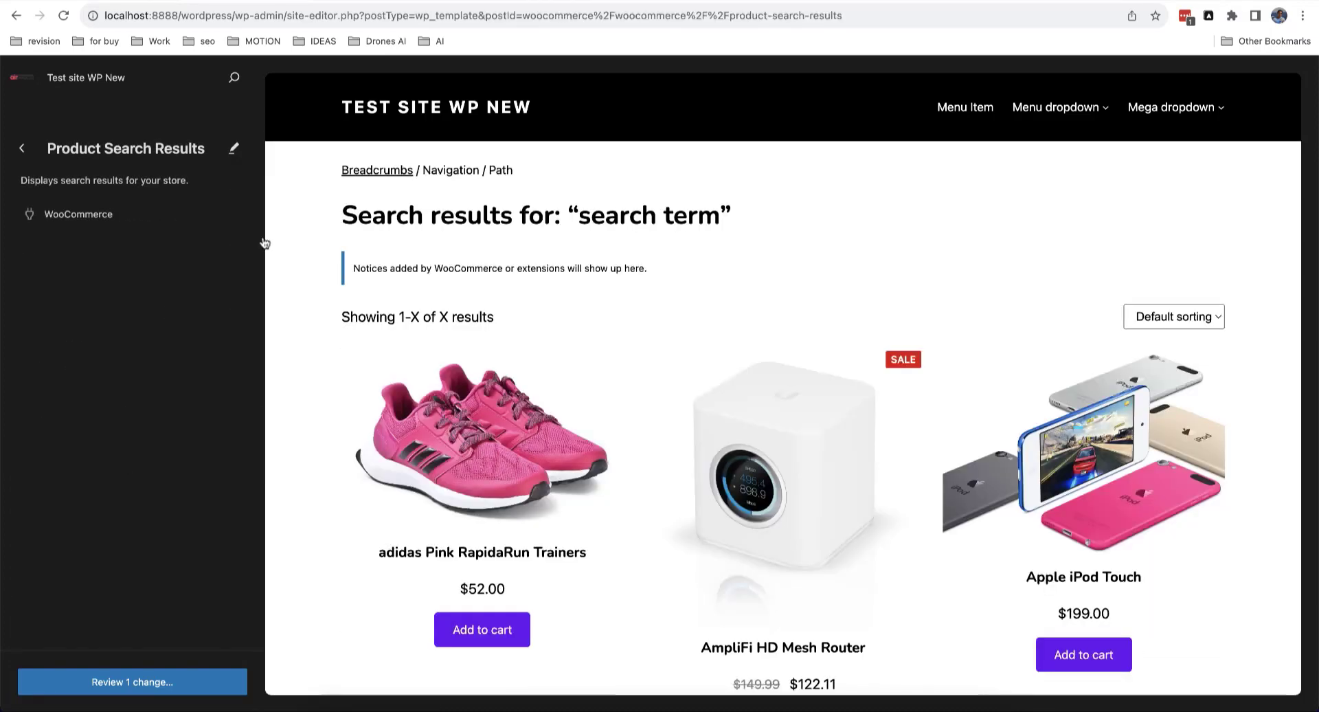
left_click(234, 148)
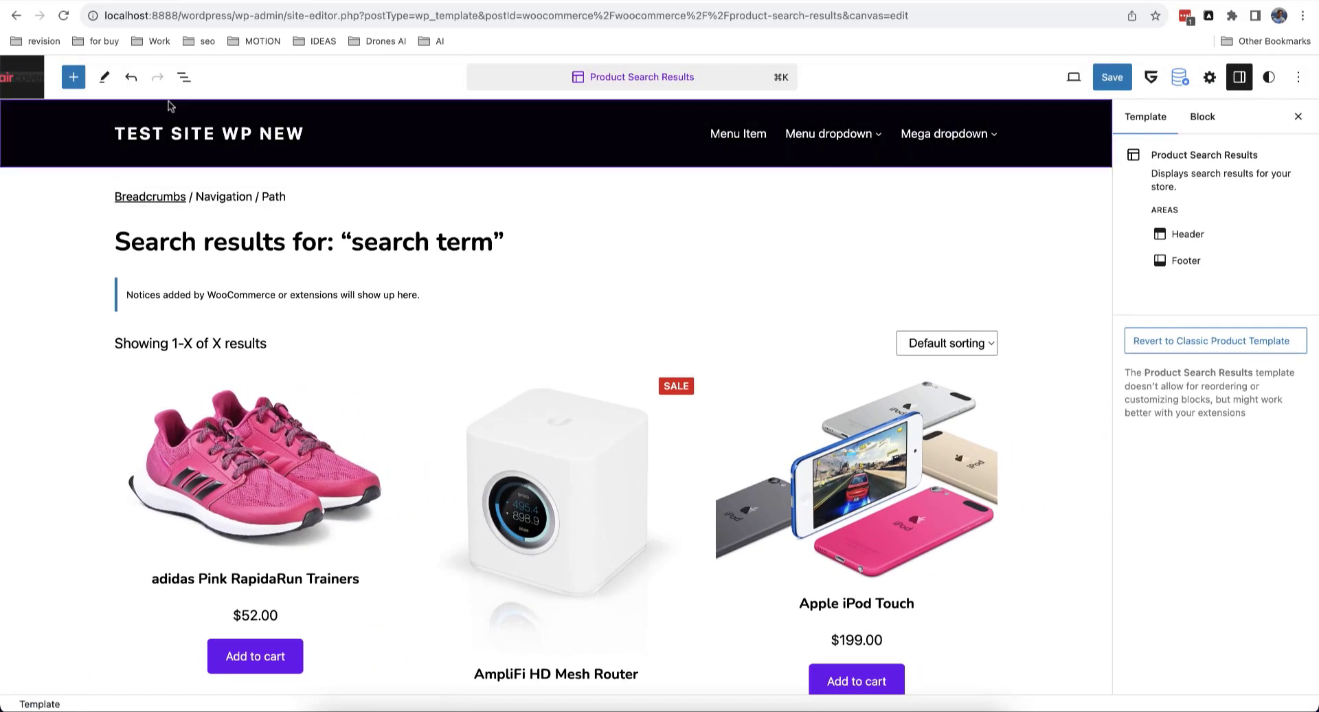
Step: Delete its search-results Group block and add an empty block after the Header
left_click(184, 77)
left_click(241, 179)
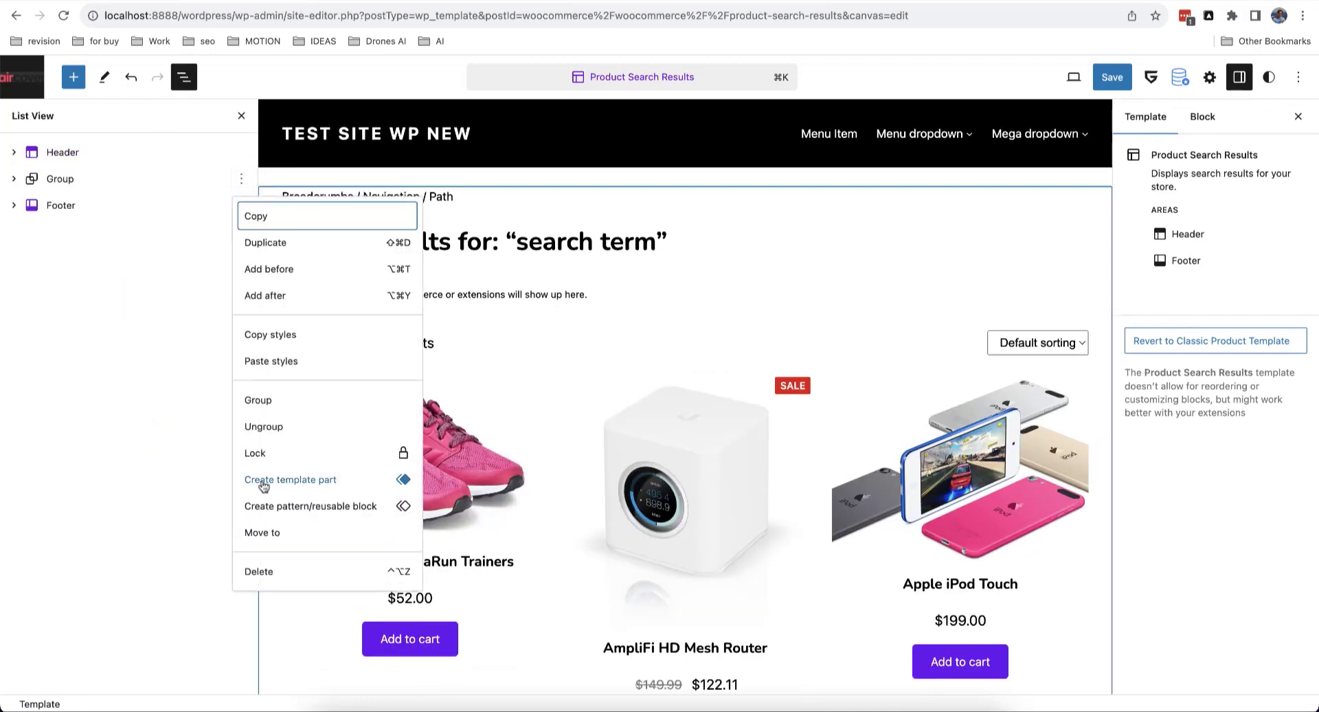
left_click(259, 571)
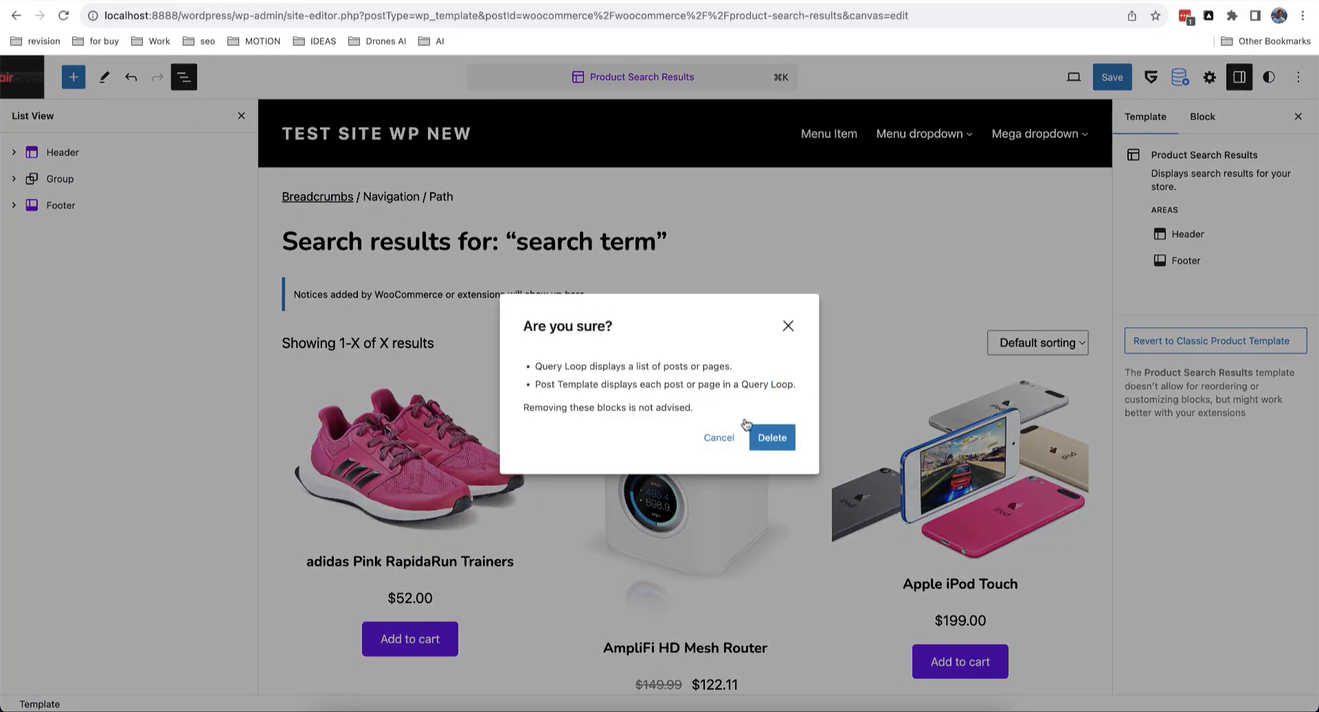
left_click(763, 437)
left_click(241, 151)
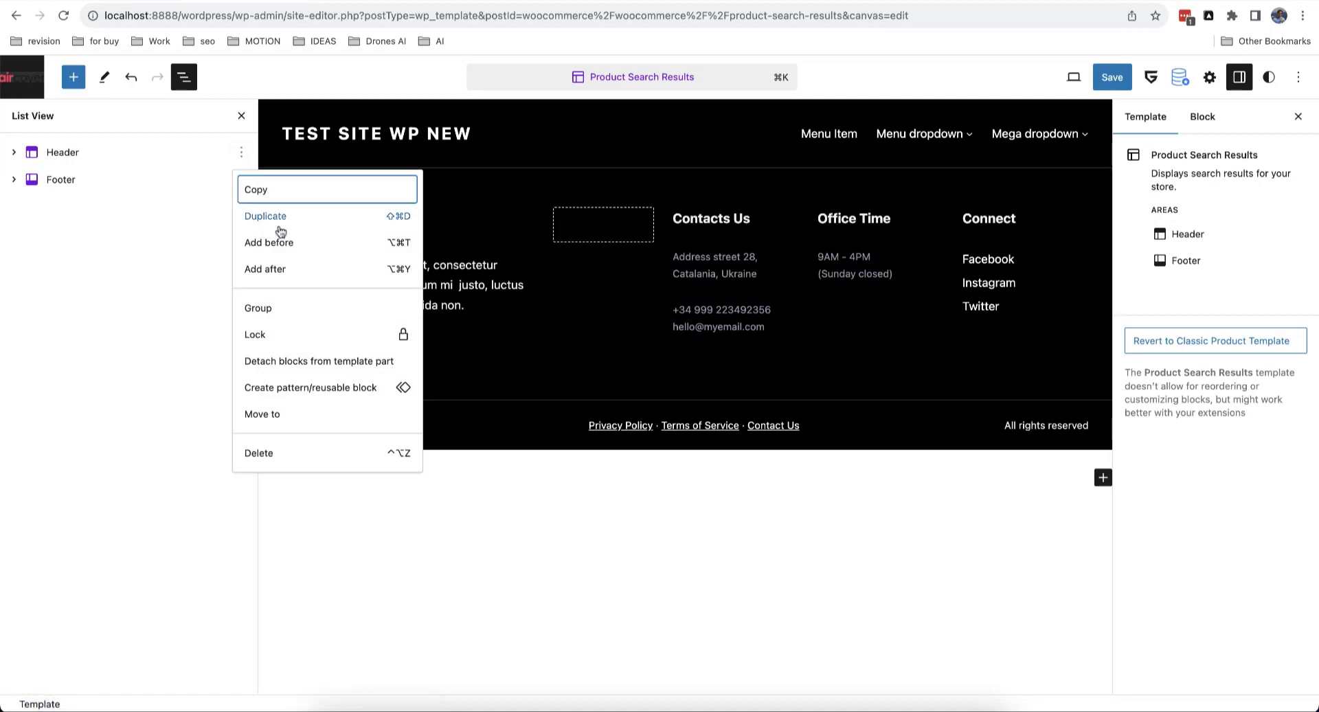
left_click(275, 269)
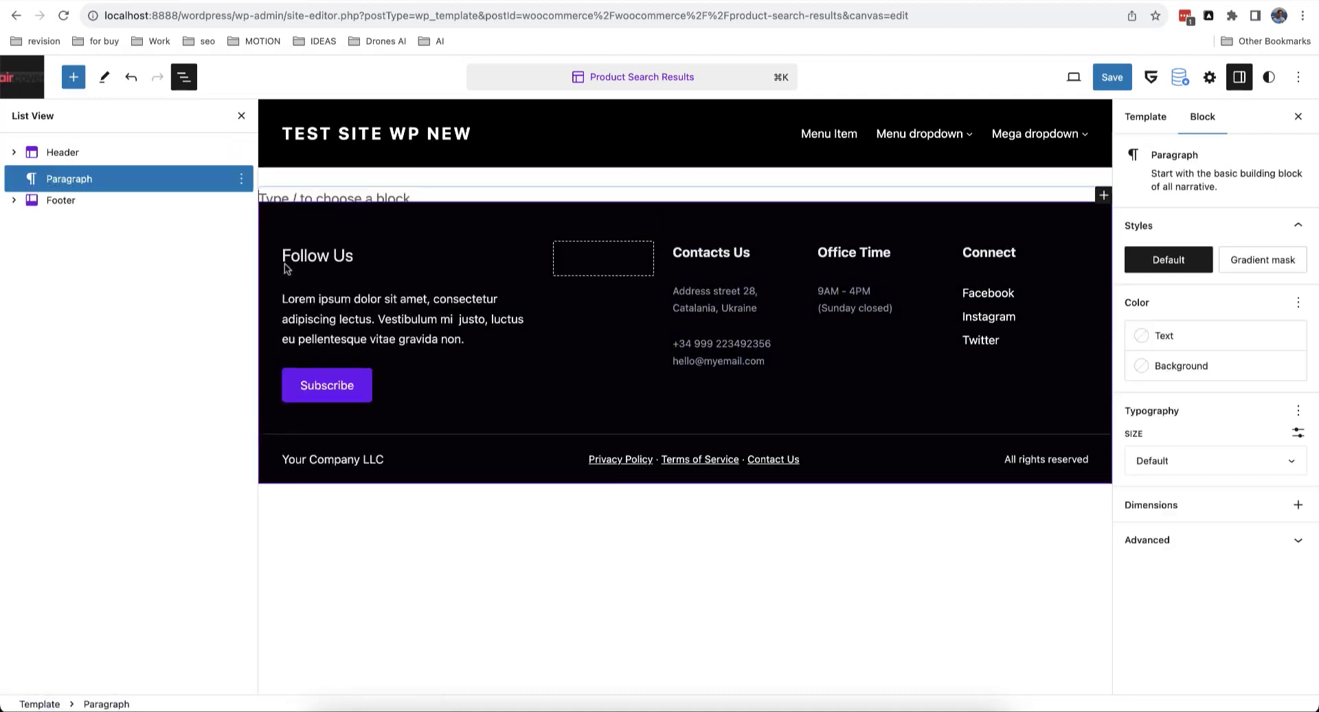
left_click(74, 77)
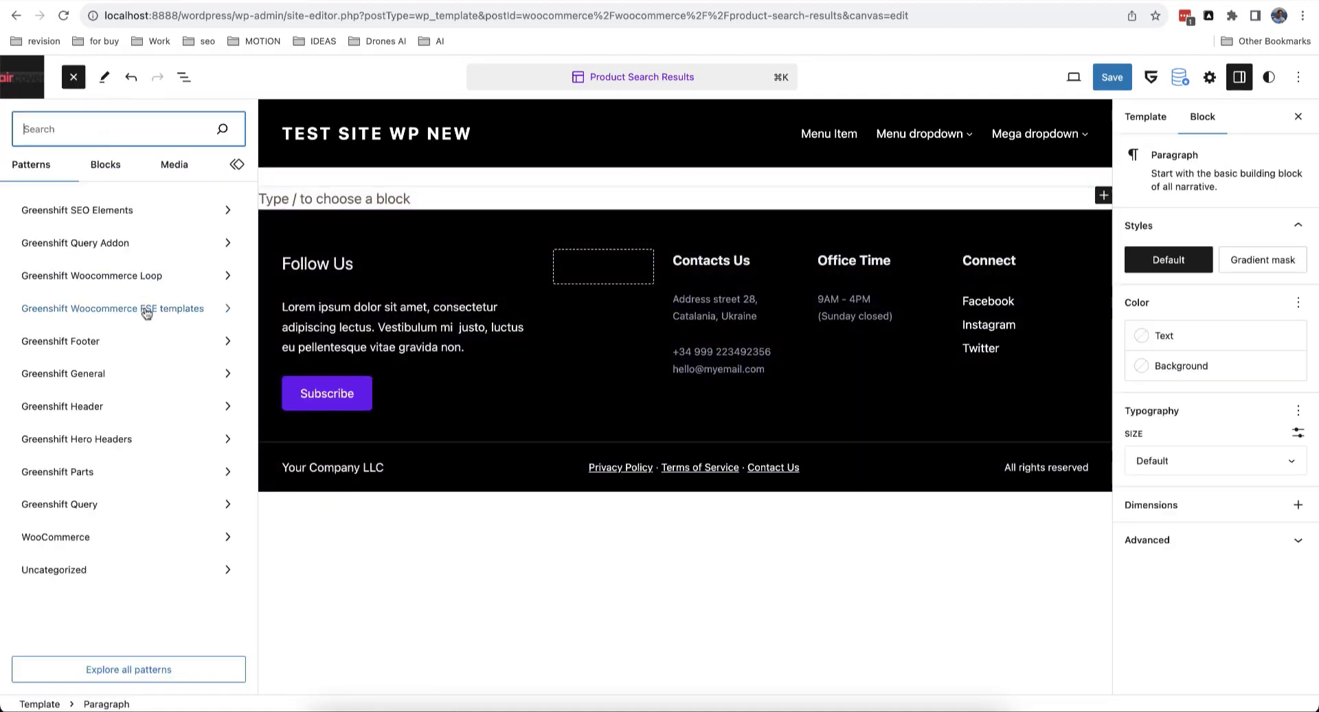
Step: Insert GreenShift's 'Product Search Results' pattern into the template and exit to the overview
left_click(147, 313)
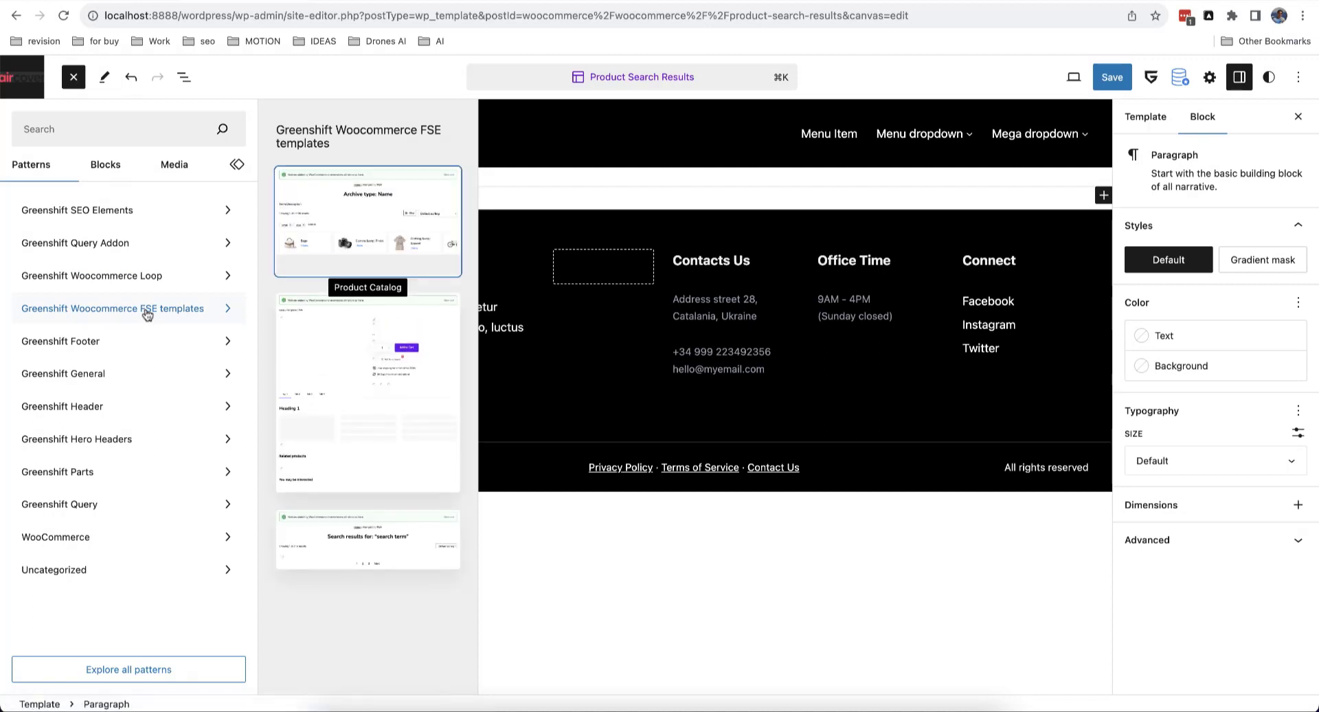
scroll(354, 293, "down", 10)
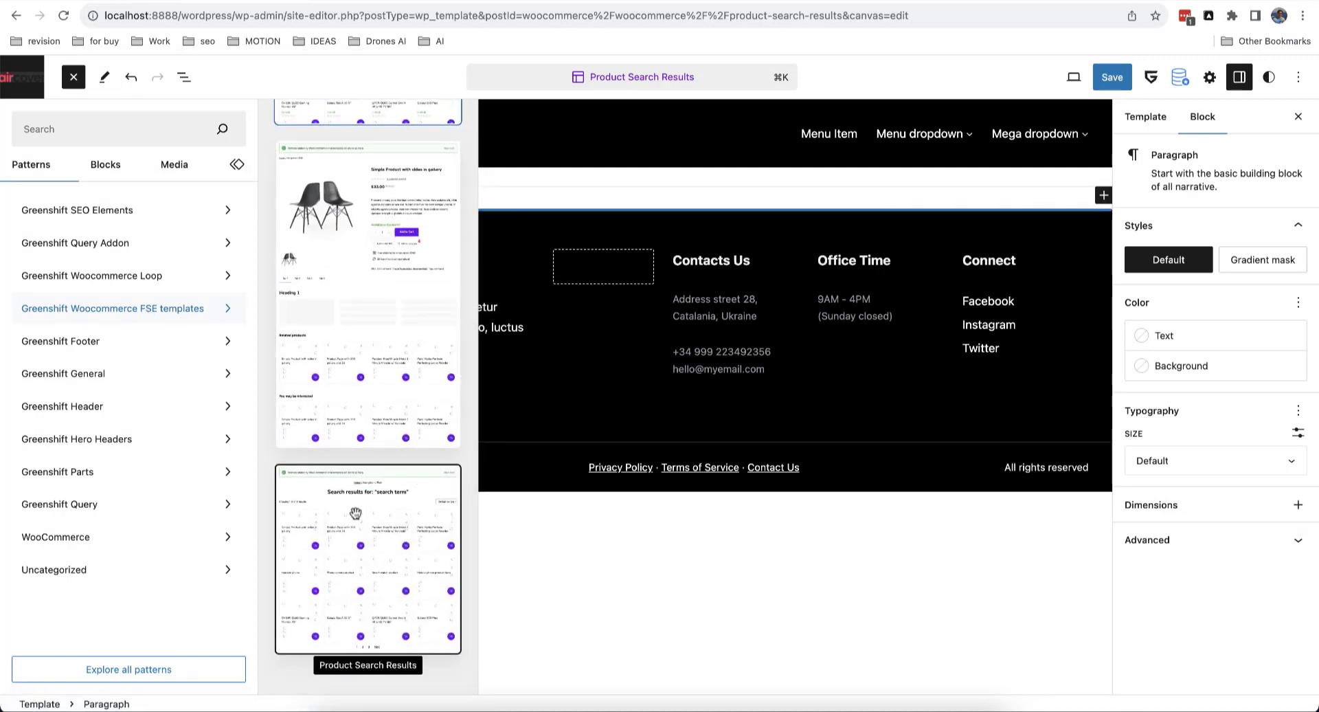
left_click(358, 514)
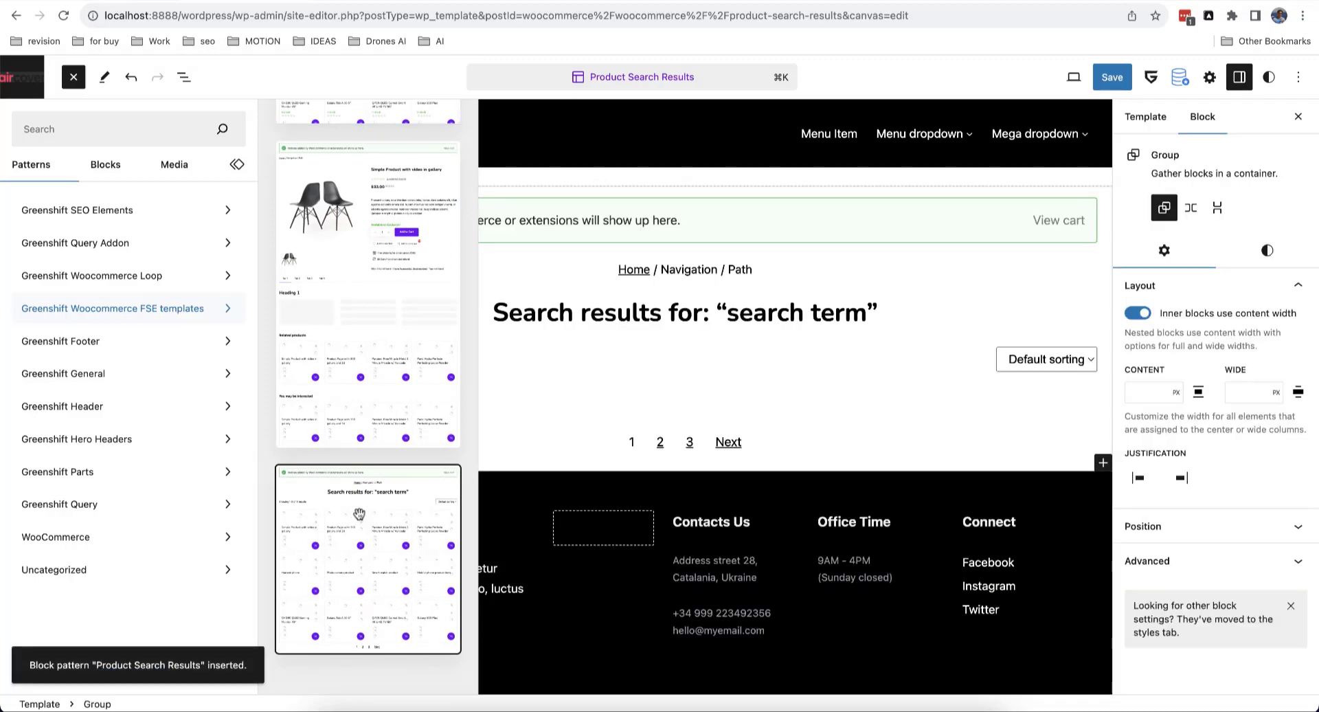
left_click(72, 87)
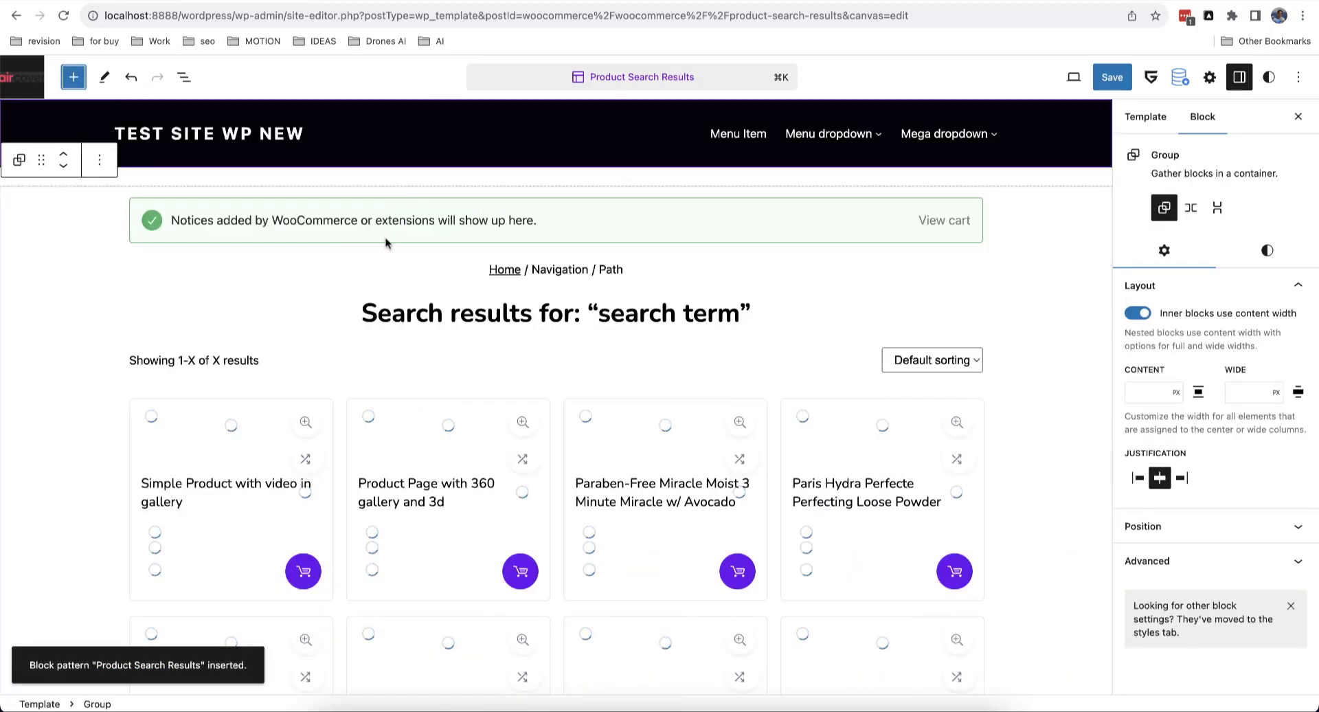
scroll(424, 360, "down", 13)
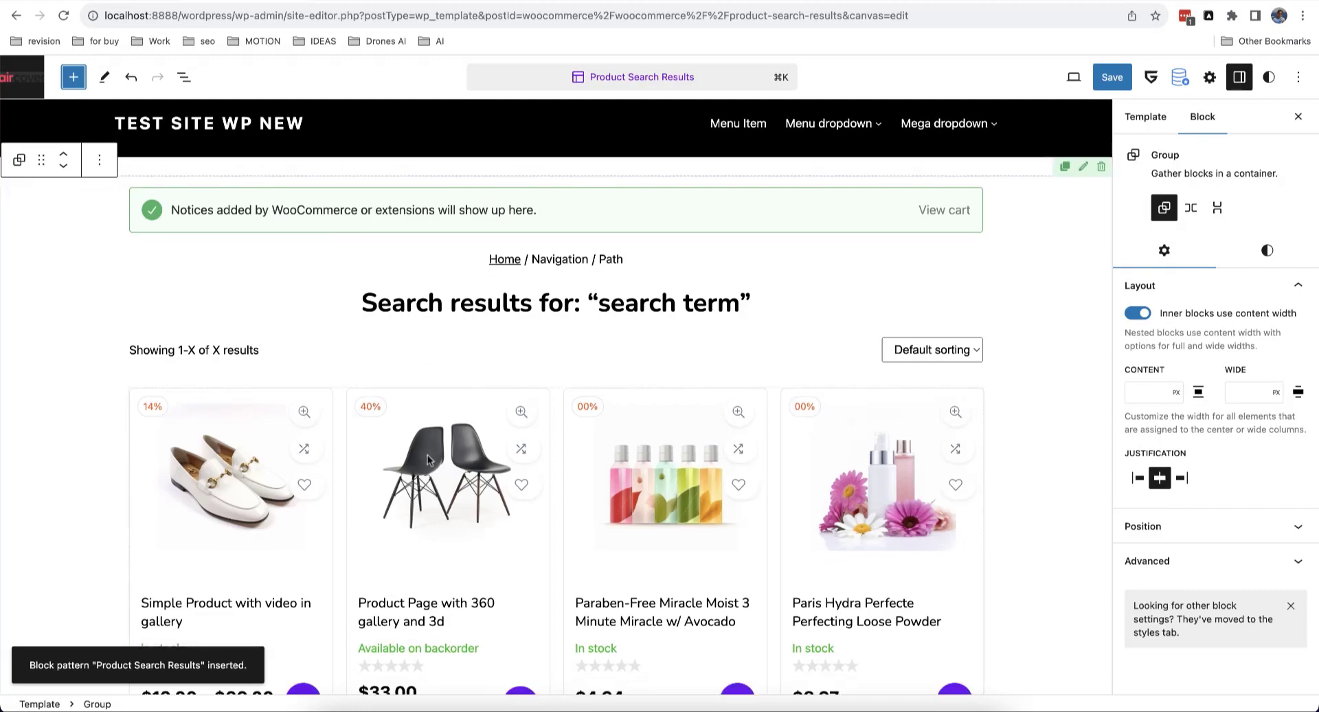
scroll(427, 461, "up", 13)
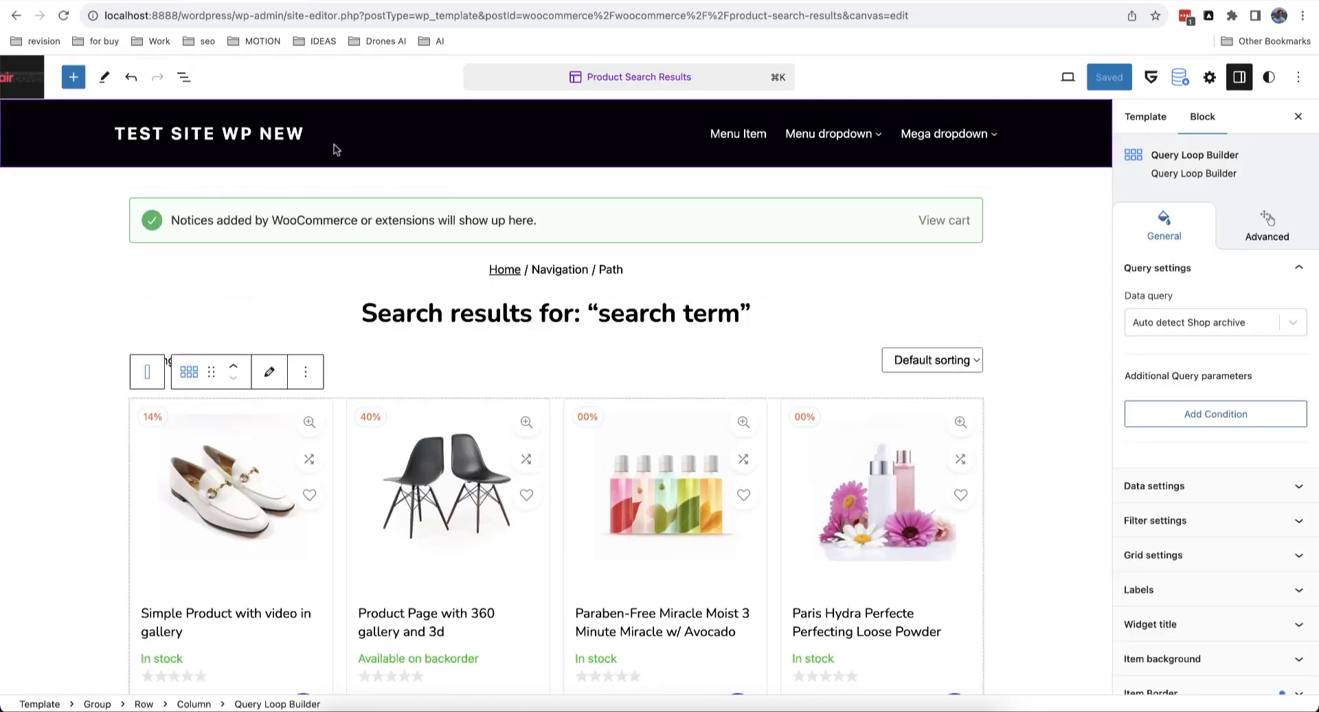
left_click(23, 77)
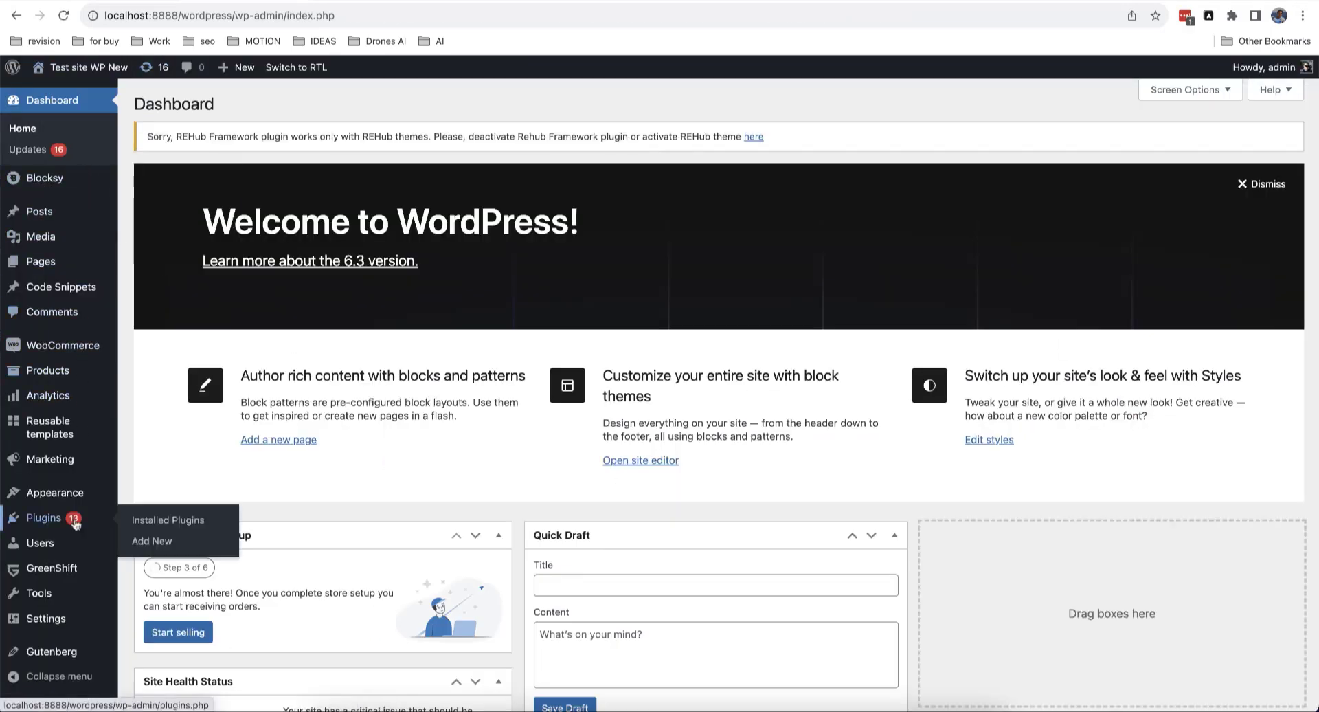
Step: Look over GreenShift's Demo Import page, then activate the Blocksy theme under Appearance > Themes
mouse_move(79, 579)
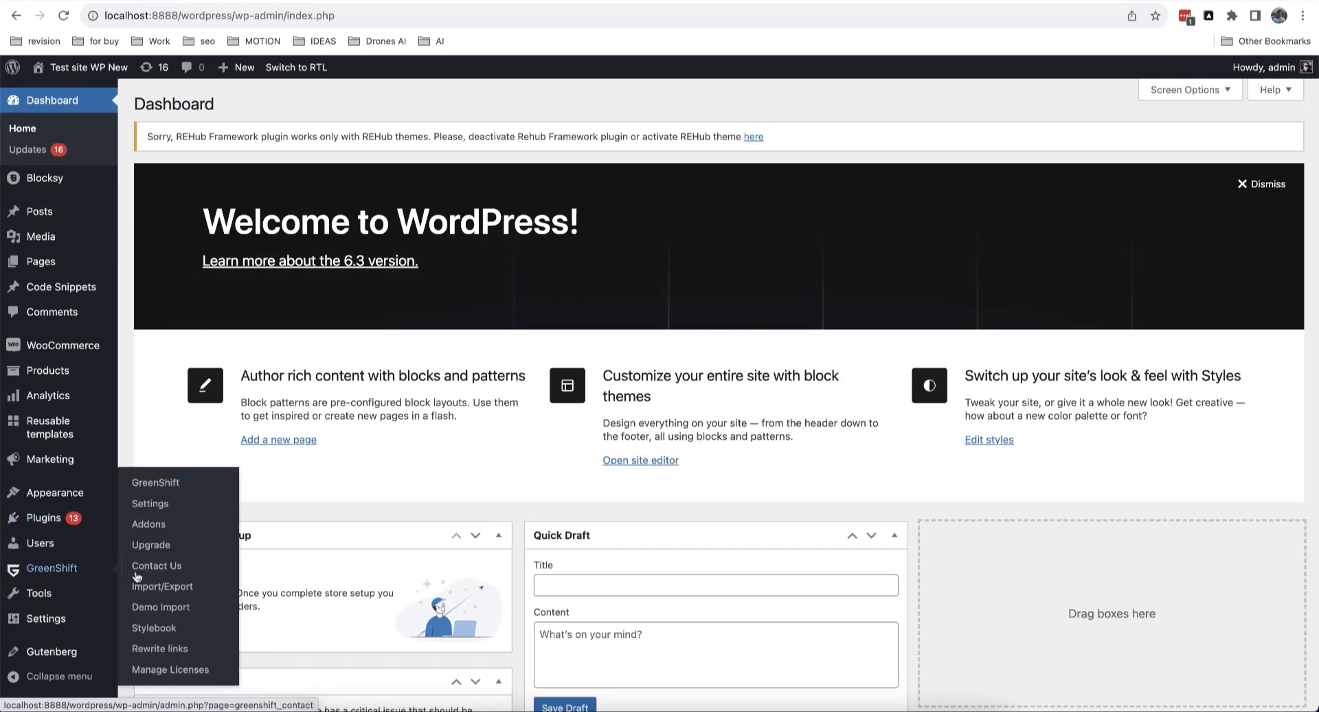
left_click(171, 607)
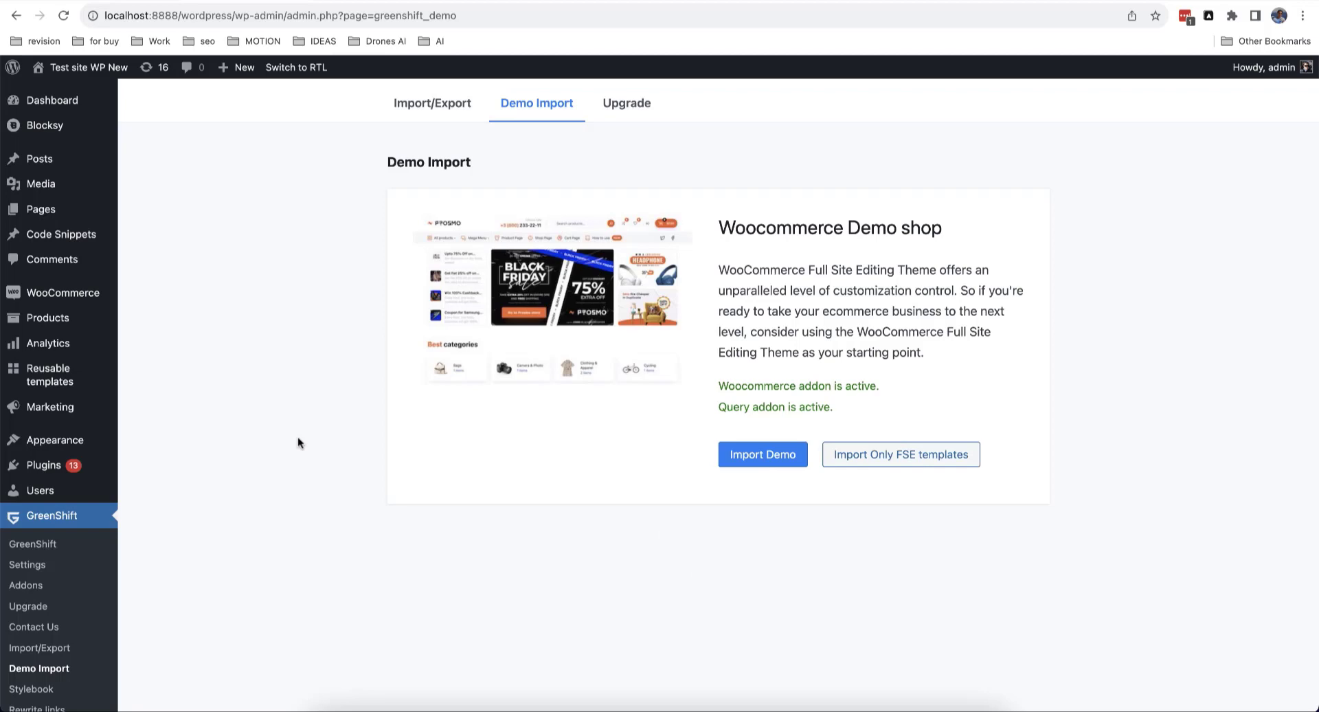
mouse_move(96, 442)
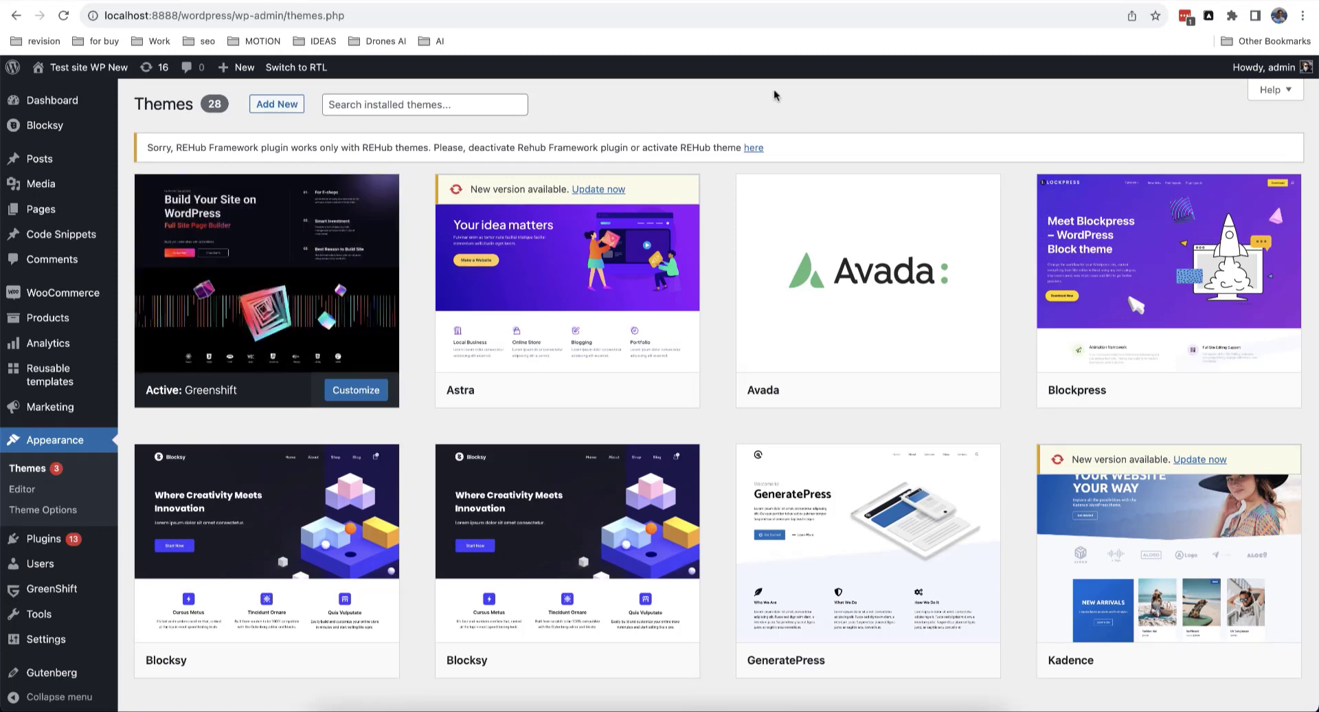
scroll(774, 95, "down", 1)
mouse_move(829, 213)
scroll(828, 206, "down", 1)
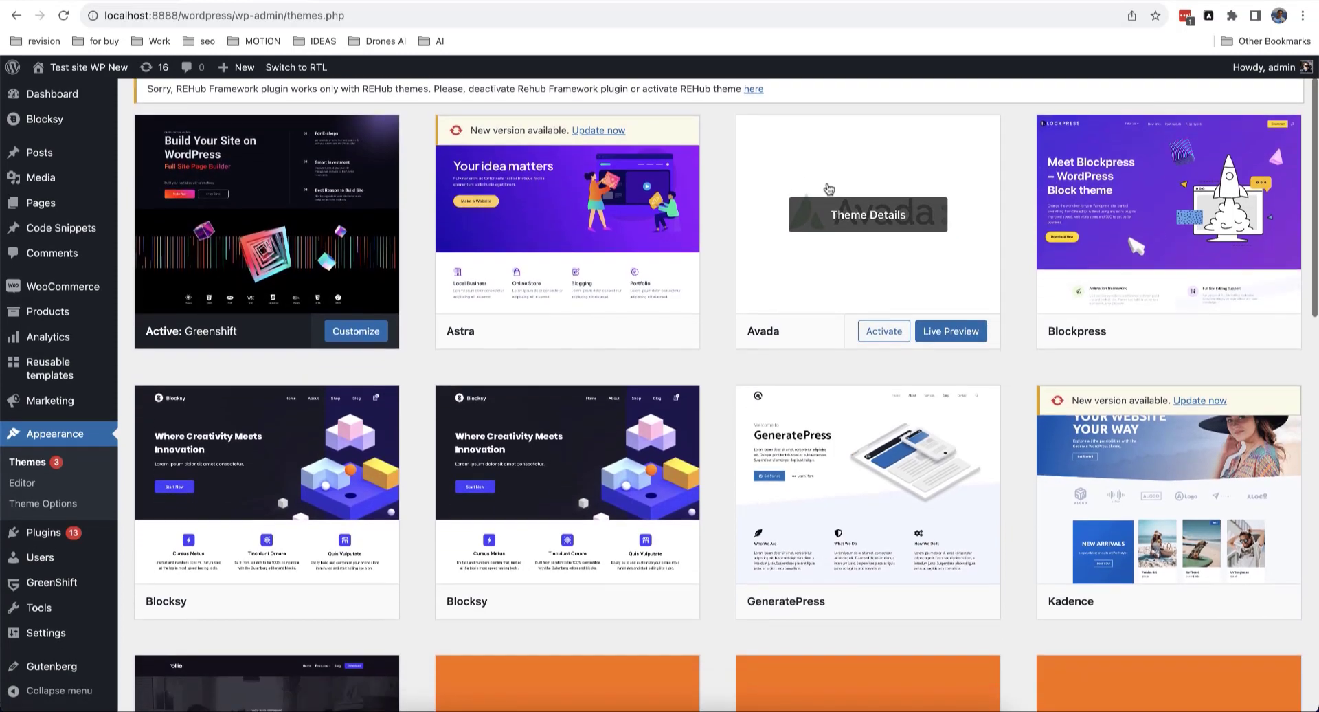
scroll(829, 188, "down", 1)
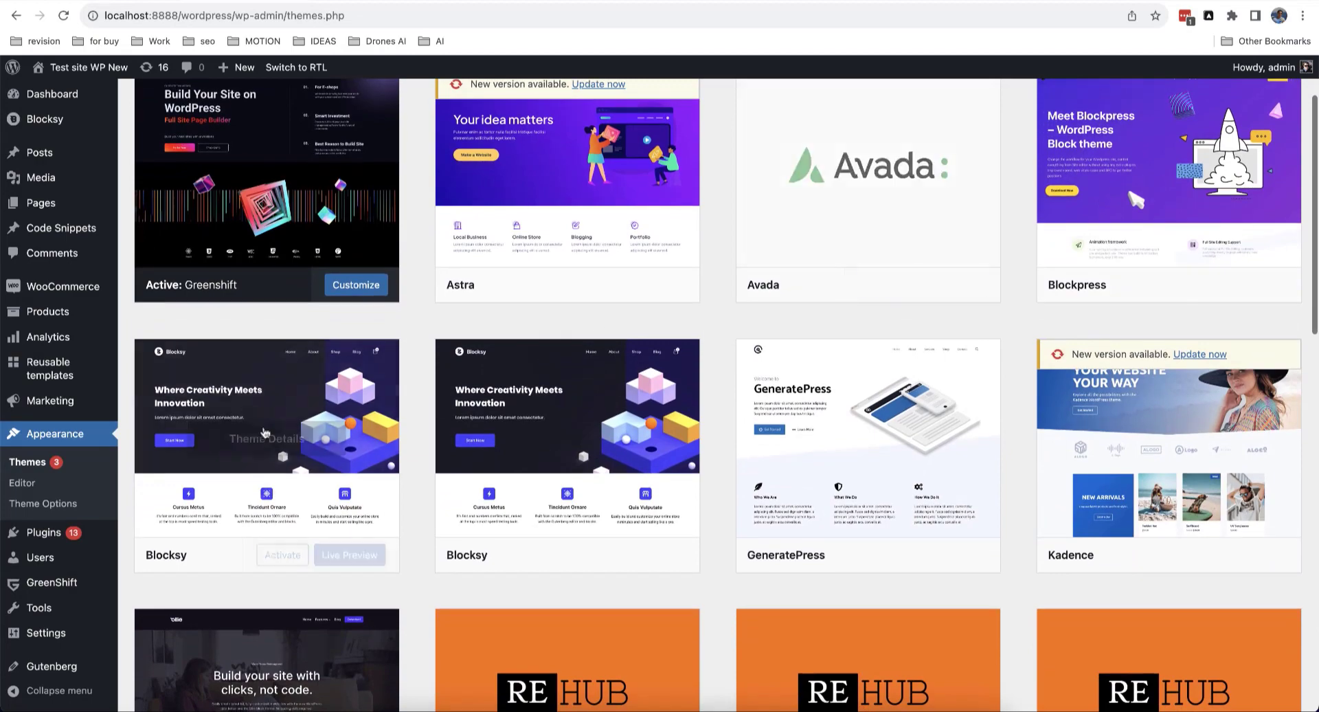
left_click(278, 558)
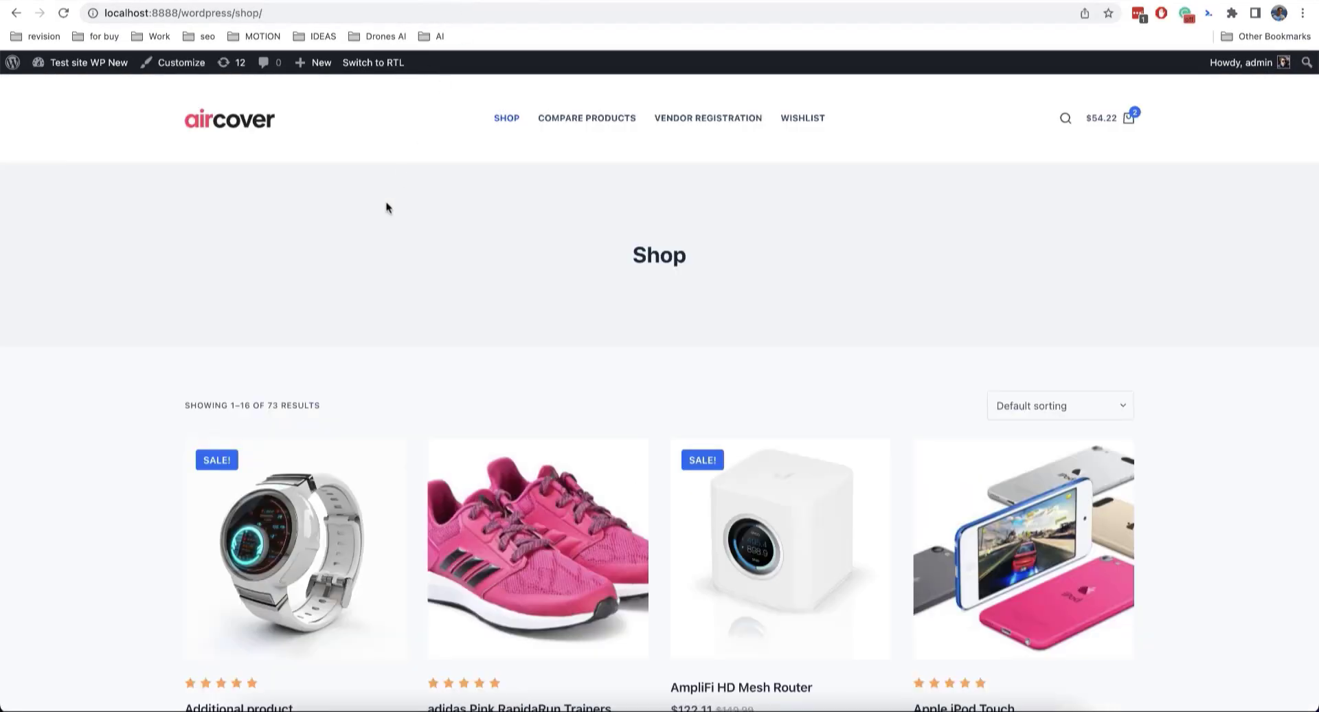
Step: Scroll through the storefront Shop page and the Additional product page
scroll(374, 247, "down", 15)
scroll(373, 249, "up", 15)
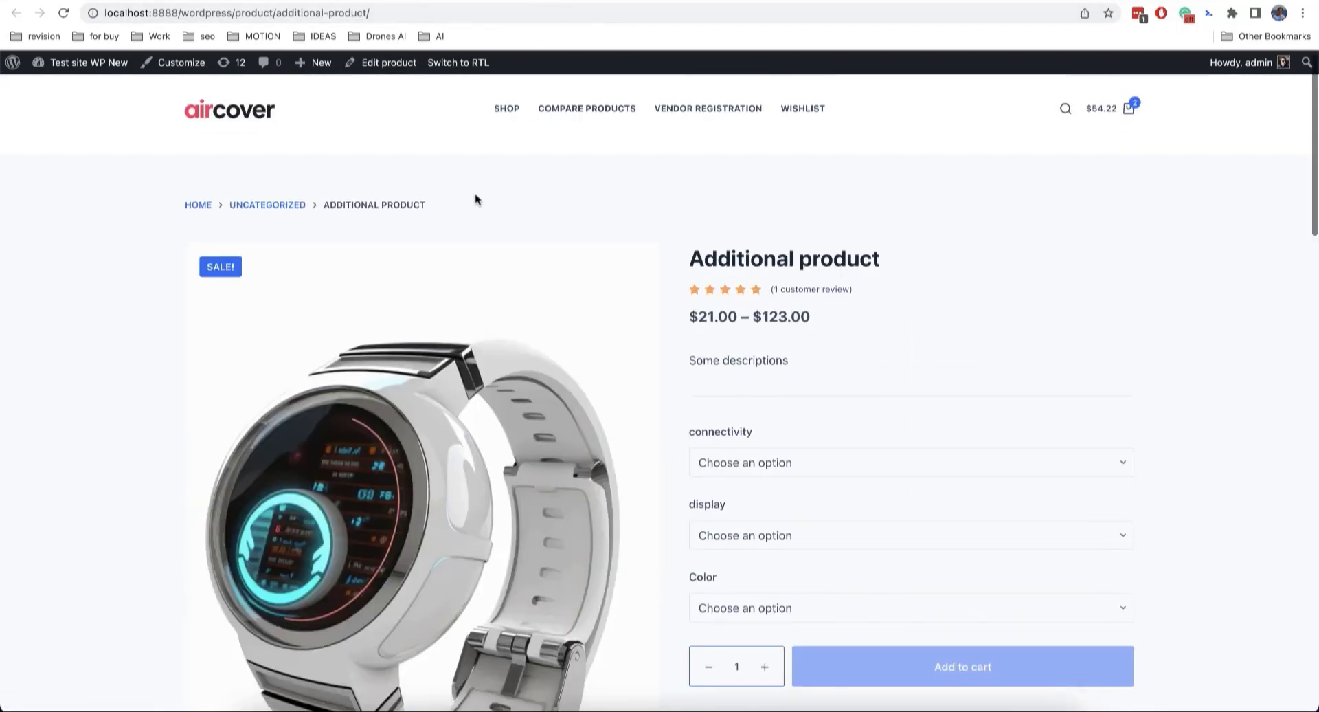
scroll(117, 208, "down", 12)
scroll(117, 209, "up", 12)
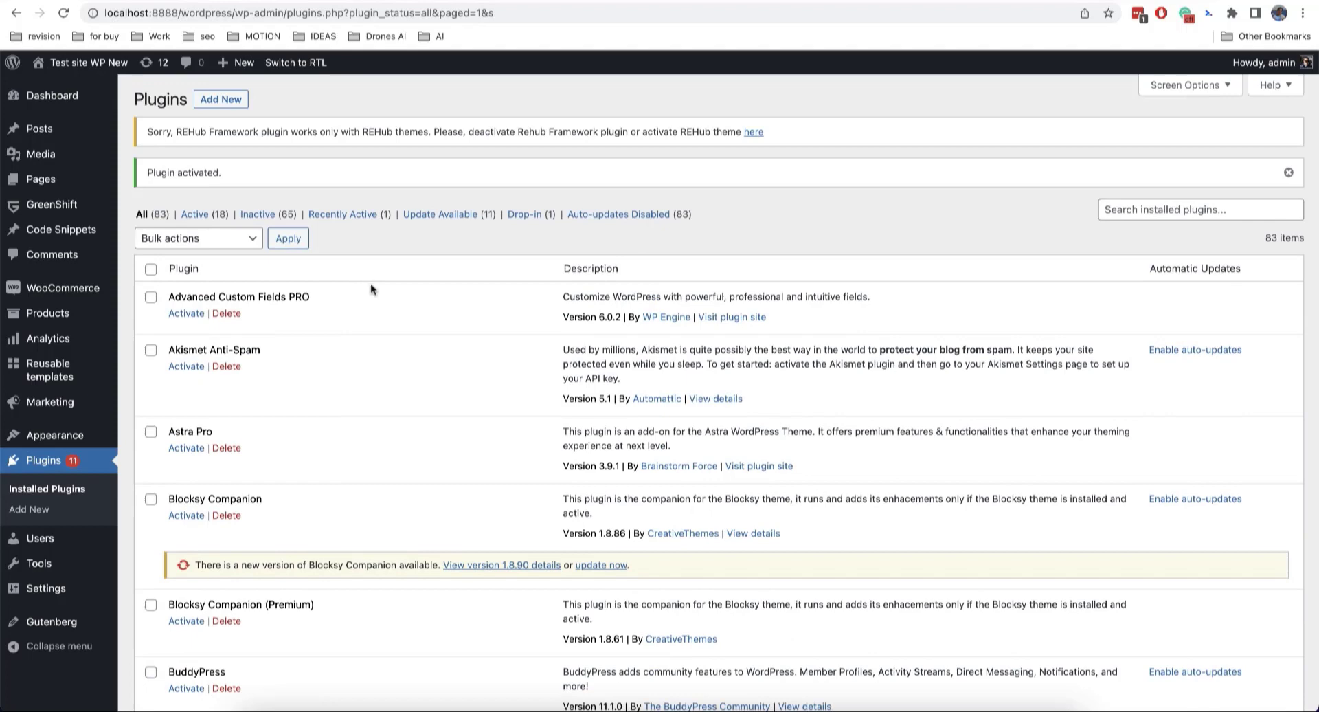
Step: Create a new reusable block titled 'Single Product Page'
scroll(371, 286, "down", 1)
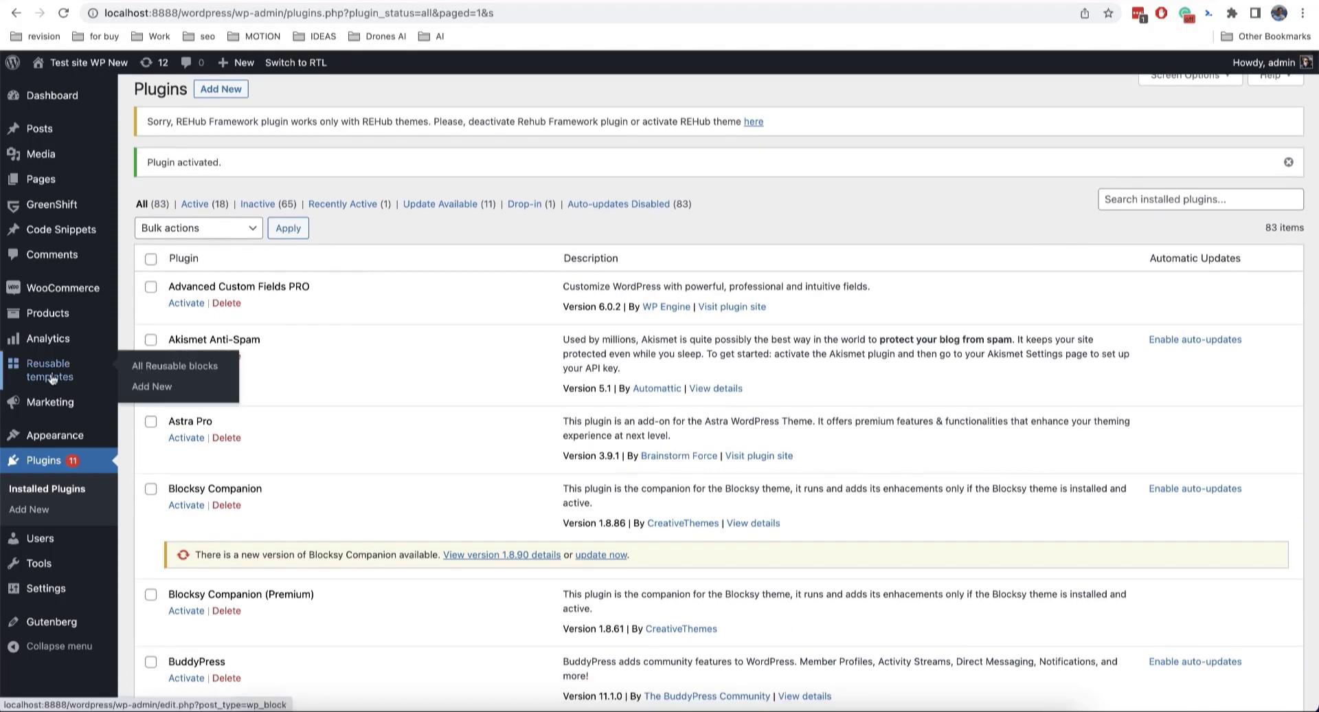
left_click(51, 378)
left_click(379, 103)
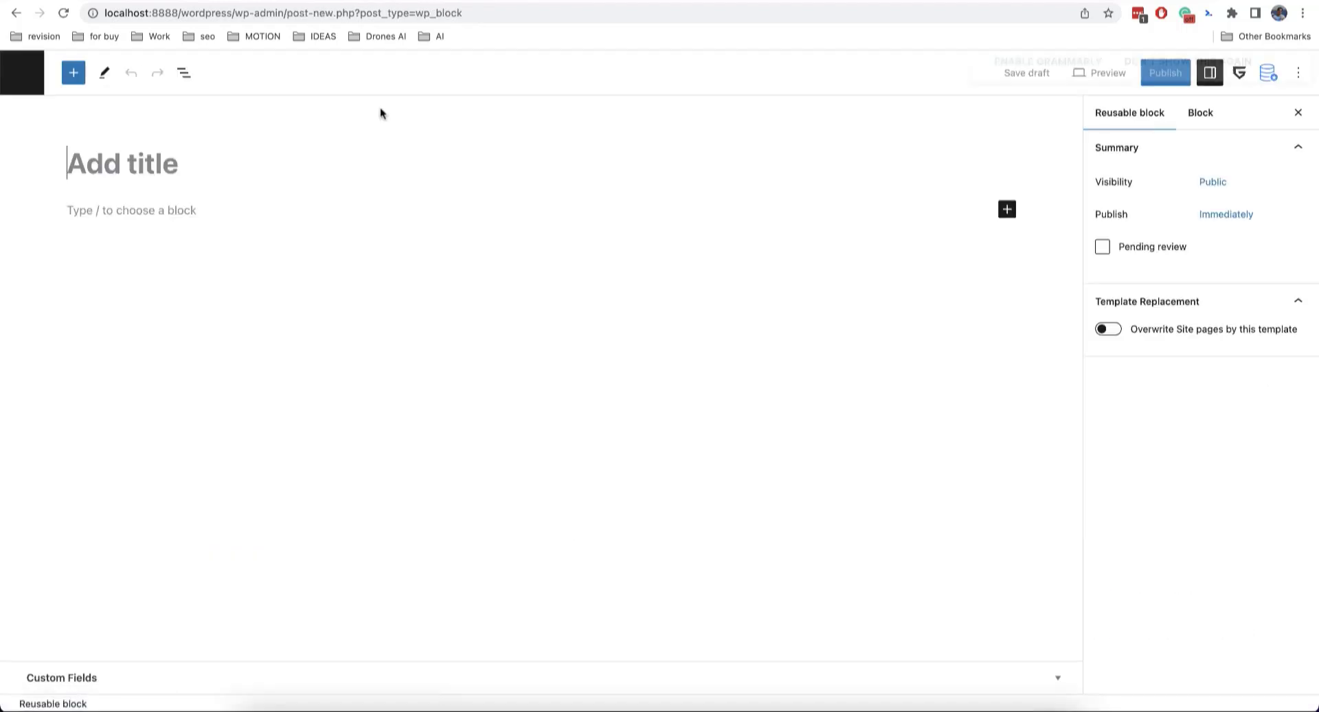
type("Single Prod")
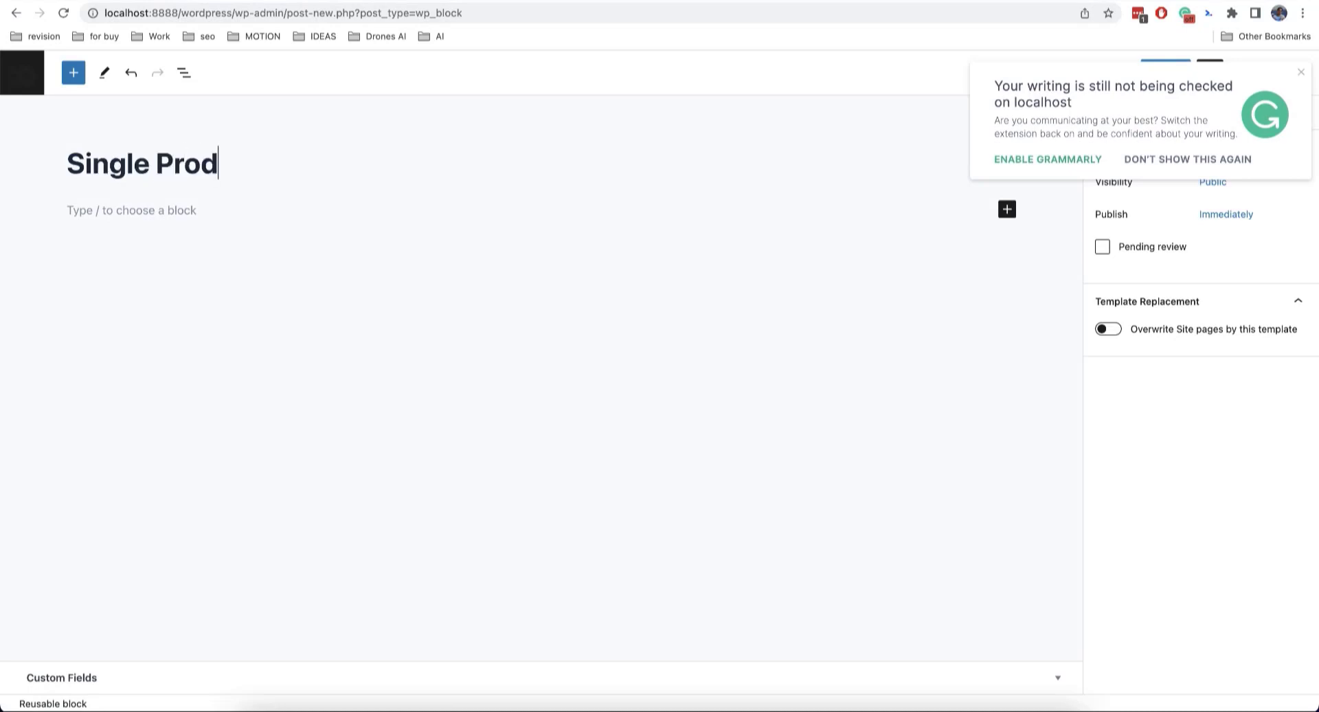
type("uct Page")
left_click(187, 209)
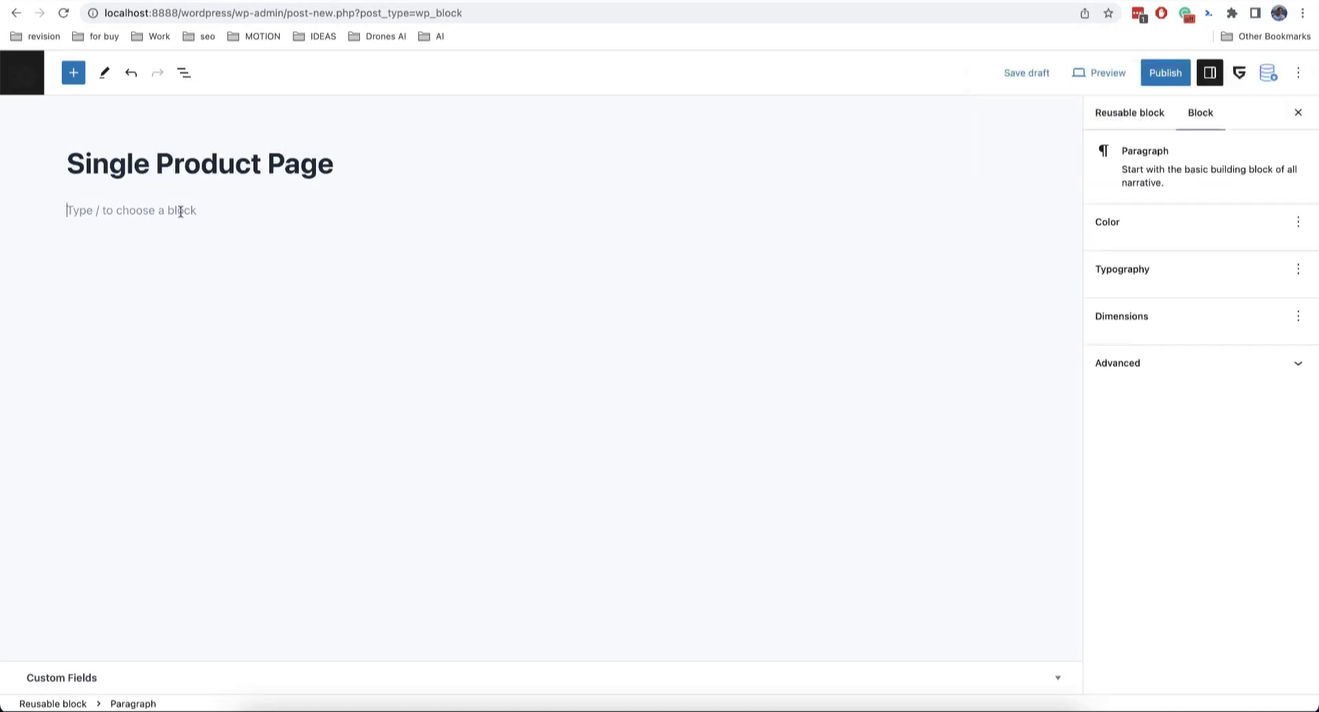
Step: Fill it with GreenShift's 'Single product template' pattern and show the reusable block's settings
left_click(74, 73)
left_click(125, 158)
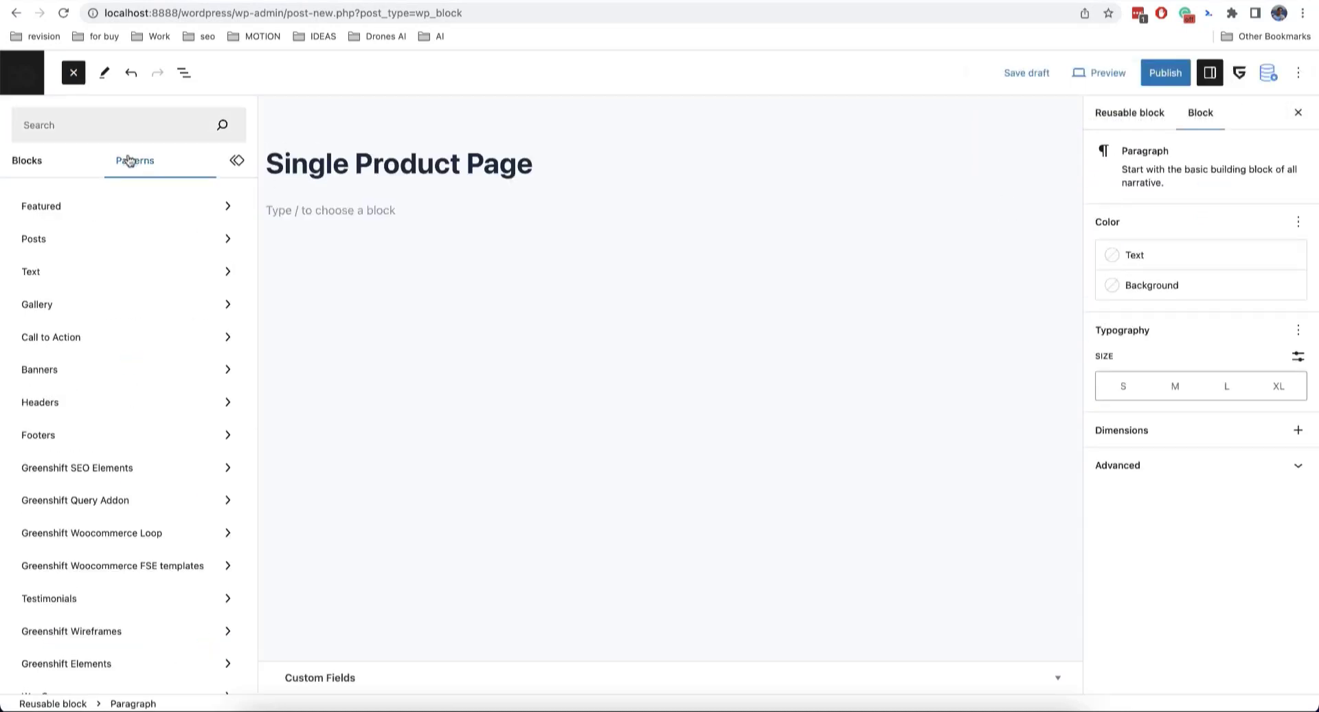
scroll(103, 197, "down", 2)
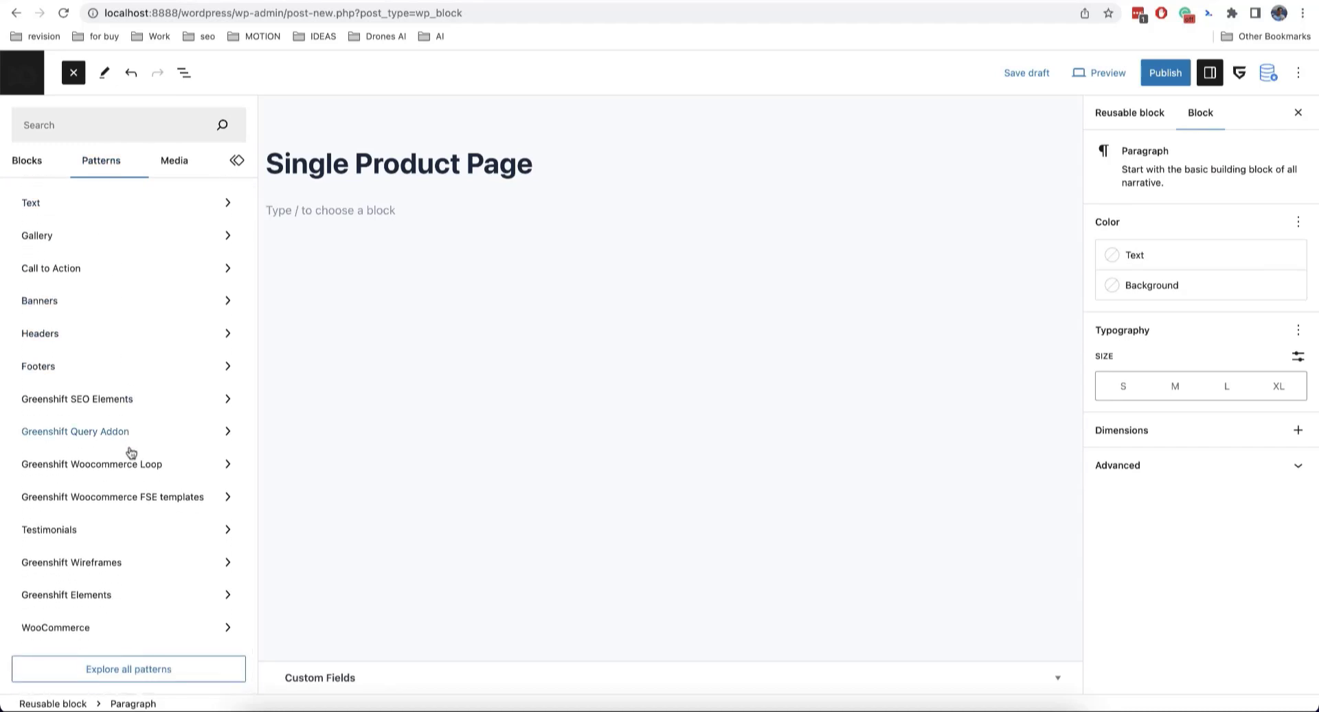
left_click(131, 495)
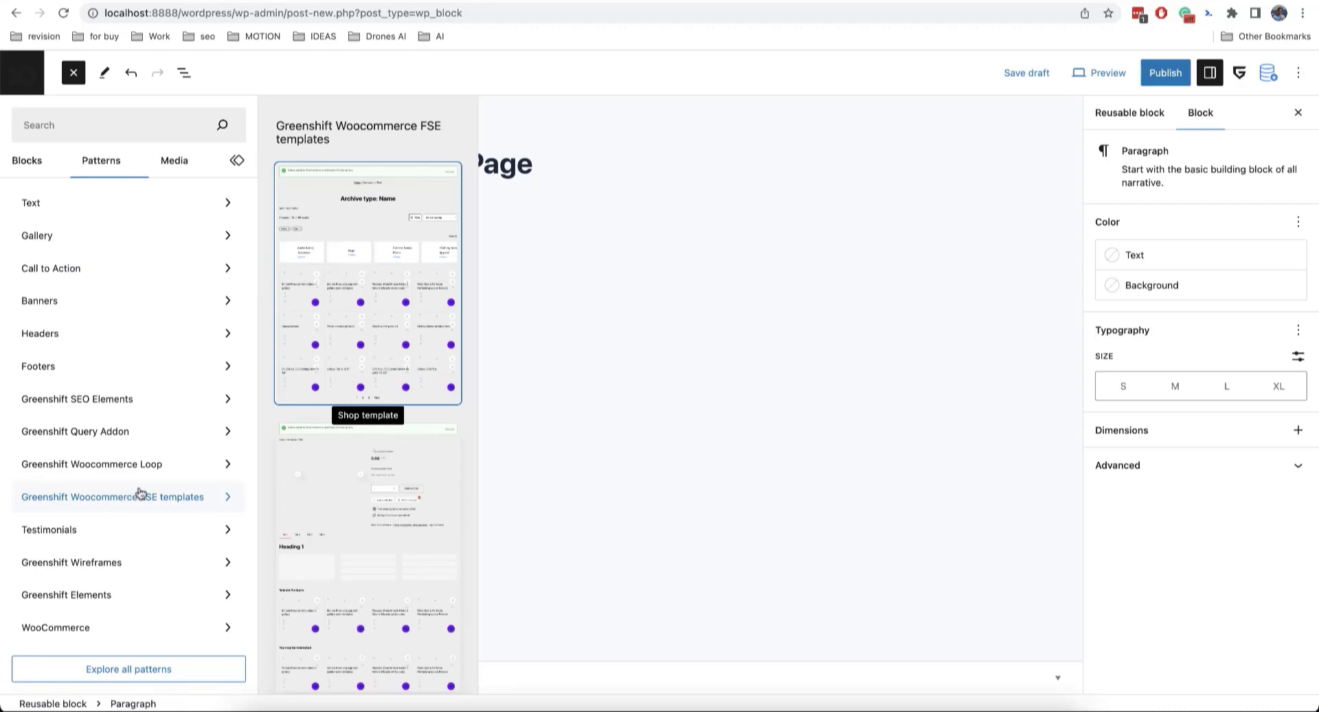
left_click(377, 500)
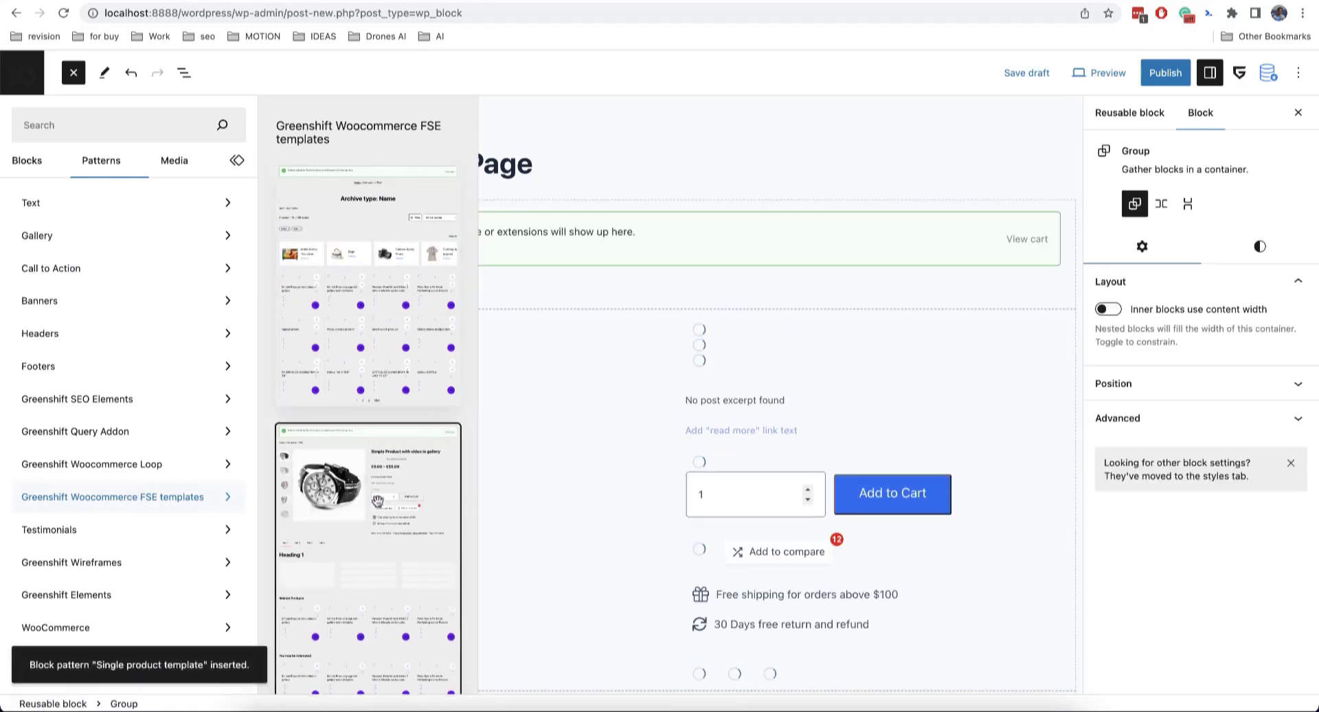
left_click(73, 73)
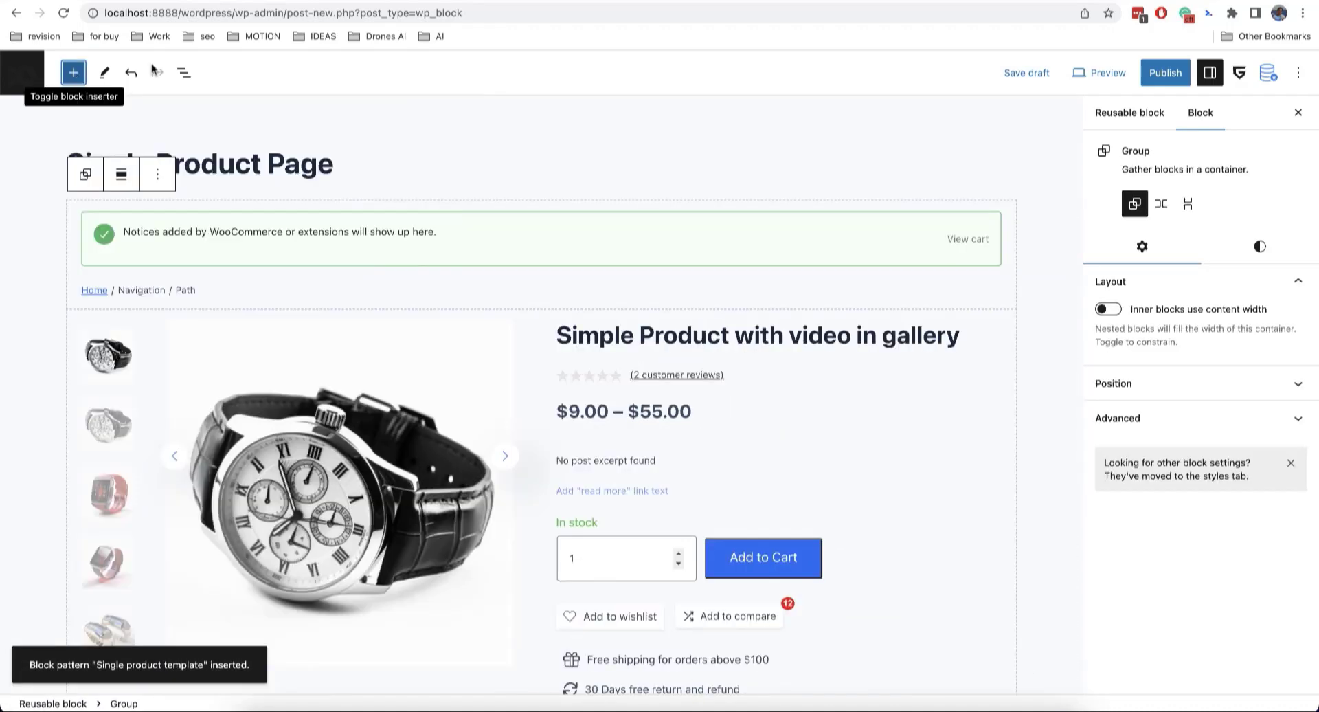
scroll(611, 172, "down", 2)
scroll(612, 172, "down", 12)
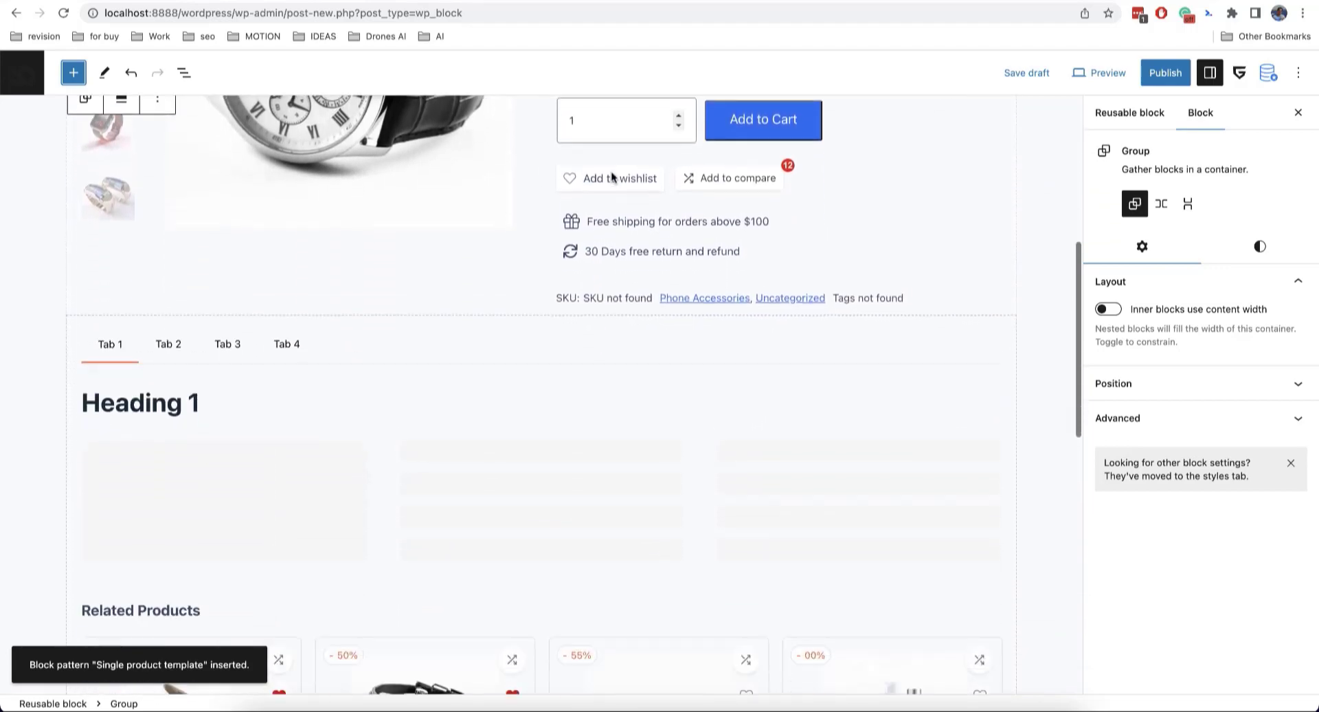
scroll(611, 173, "down", 3)
scroll(611, 173, "up", 10)
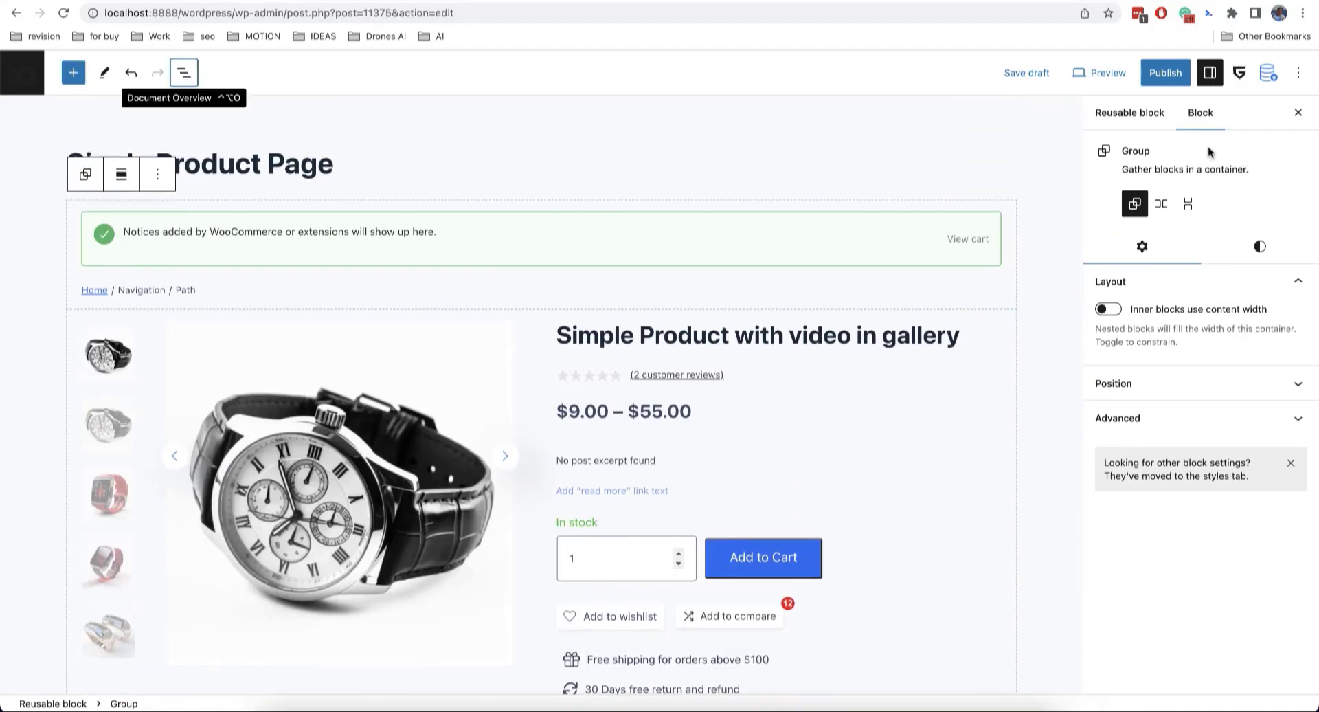
left_click(1134, 112)
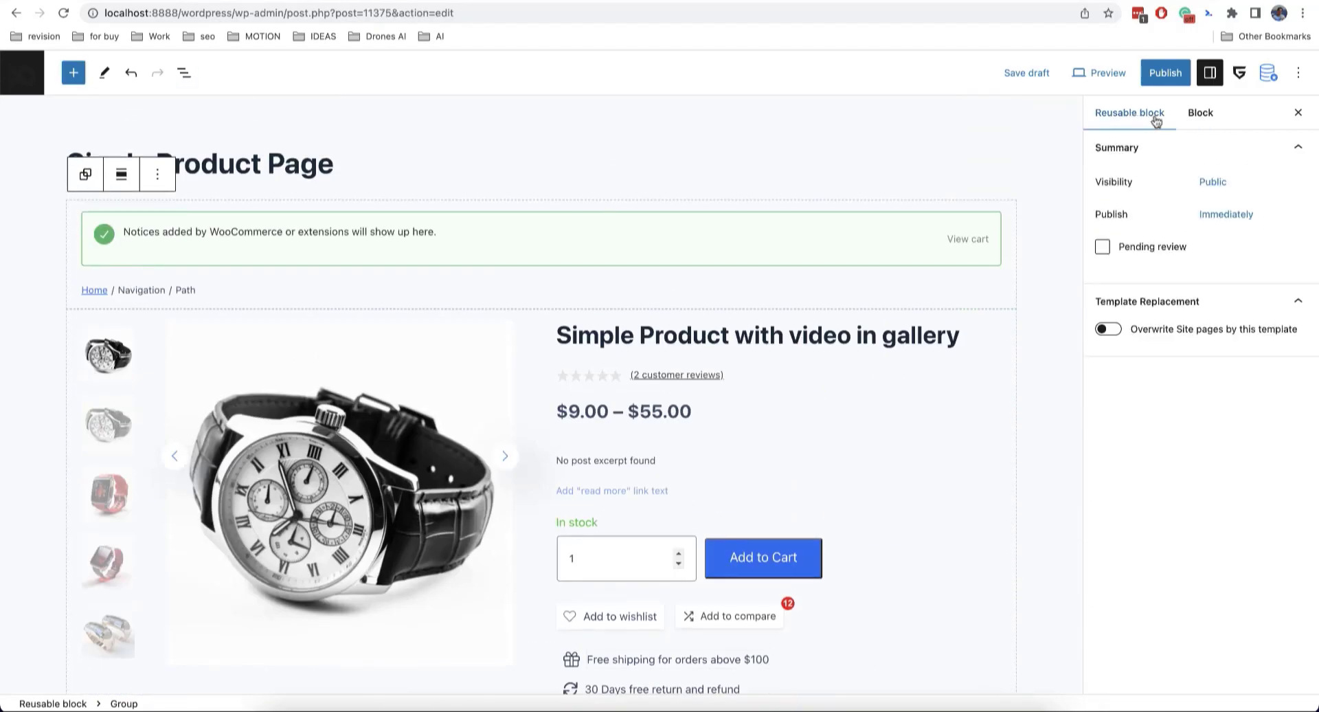
Step: Set the Single Product Page block to overwrite the singular template for Products, then publish it
left_click(1109, 329)
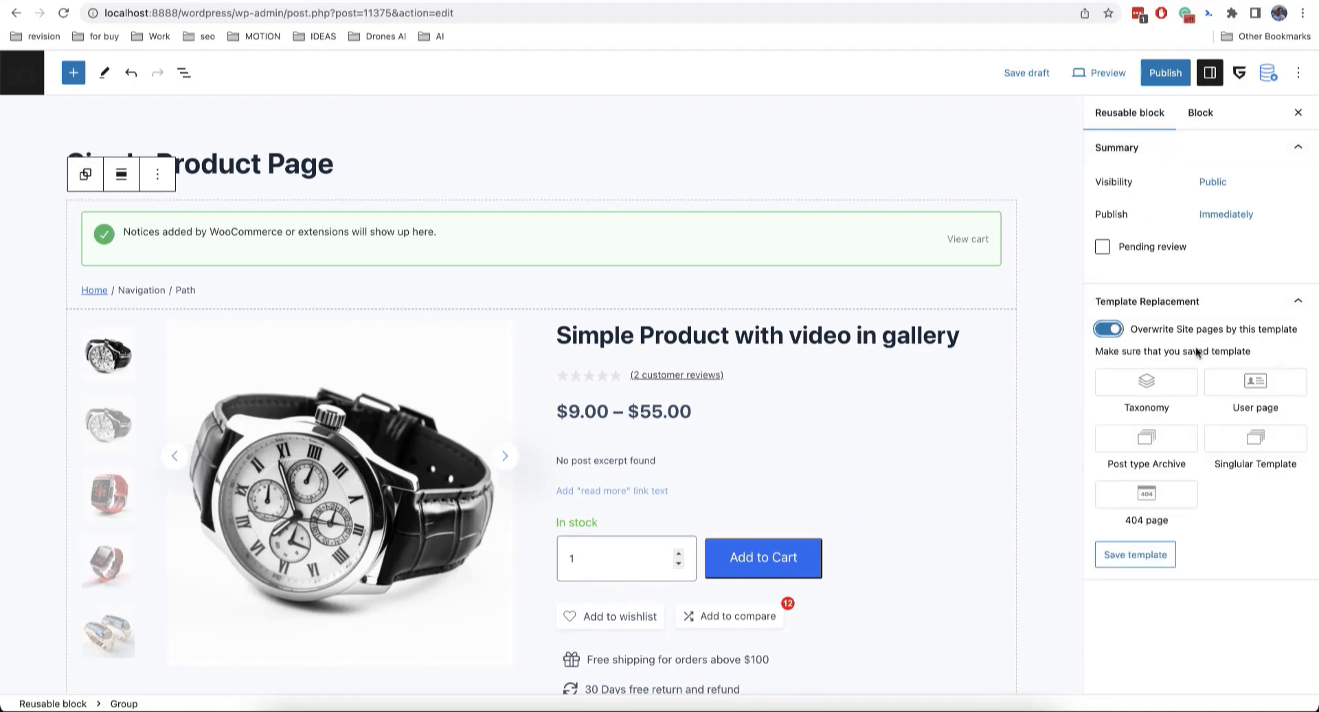
left_click(1252, 438)
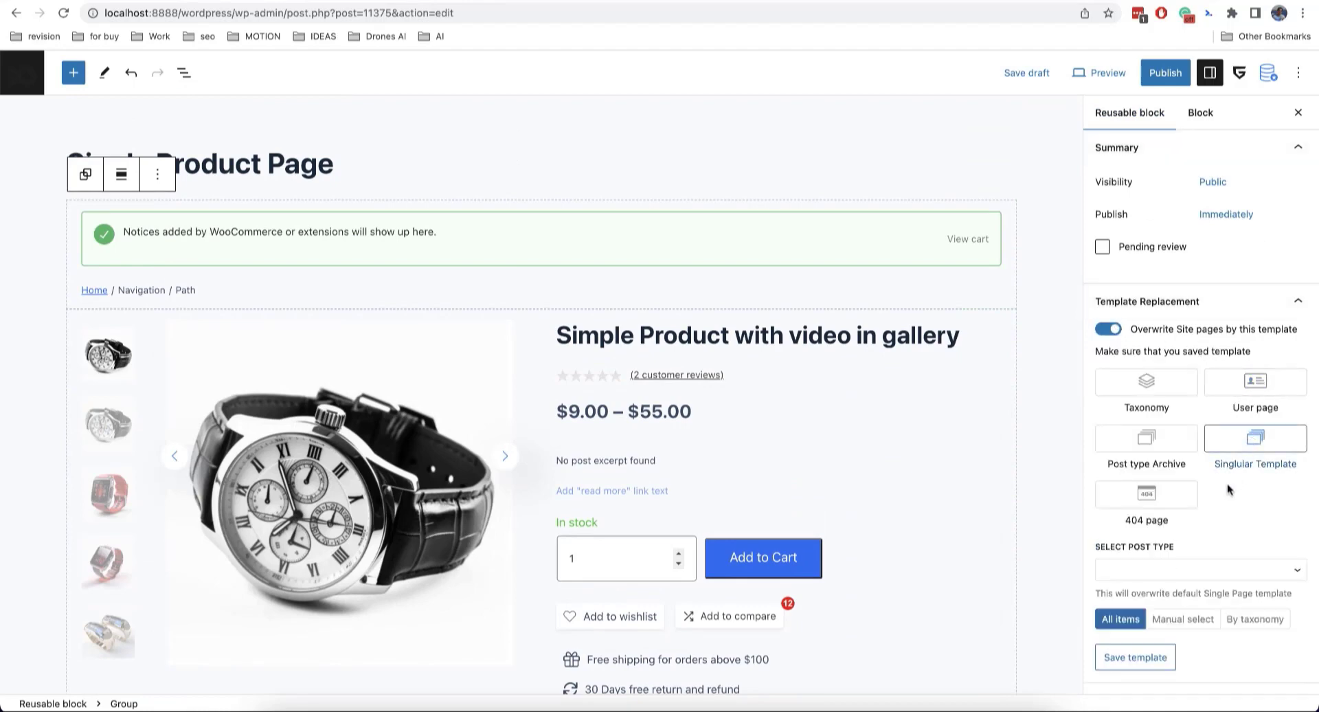
left_click(1178, 570)
scroll(1178, 577, "down", 3)
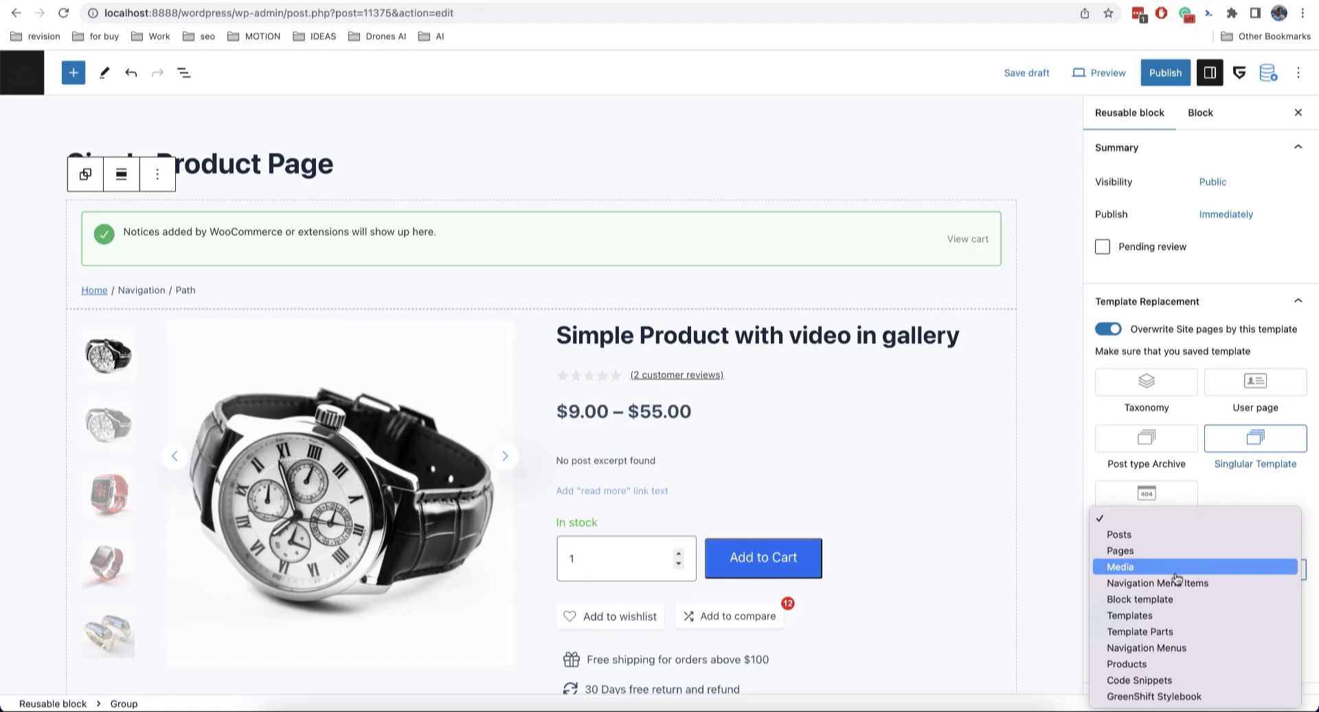
left_click(1168, 664)
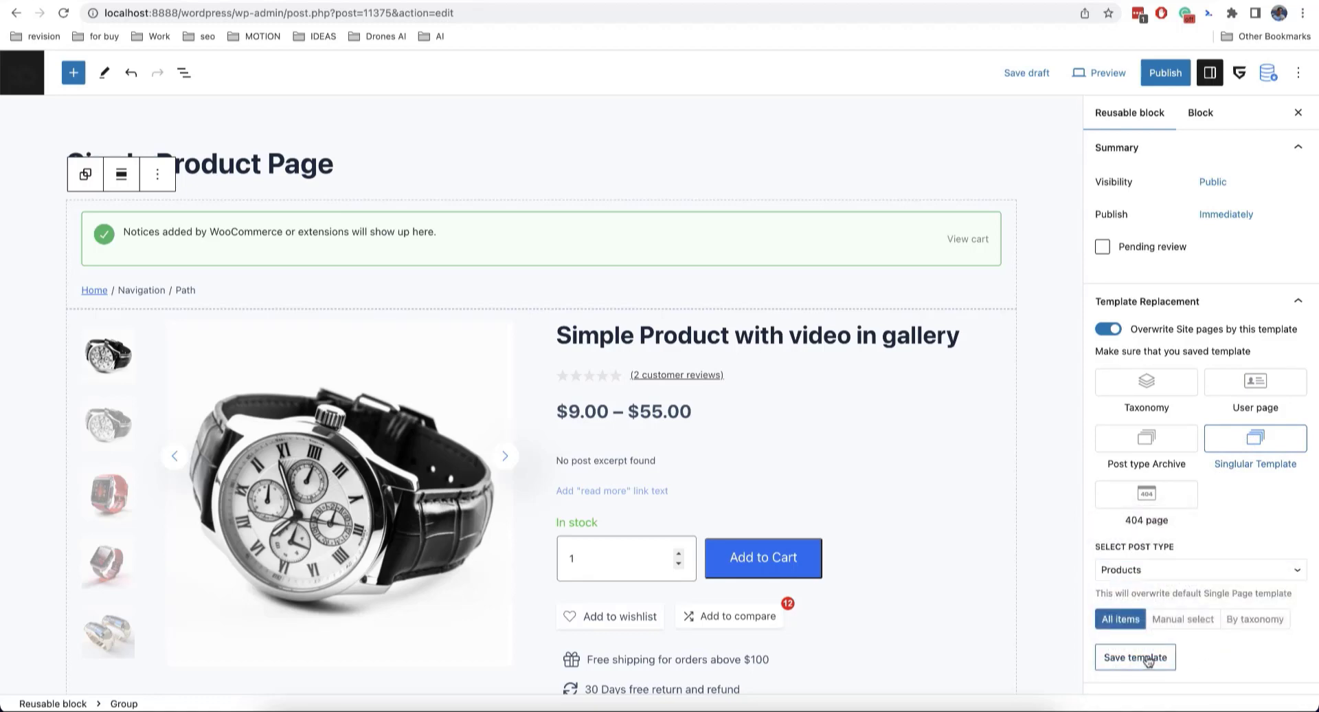
left_click(1148, 658)
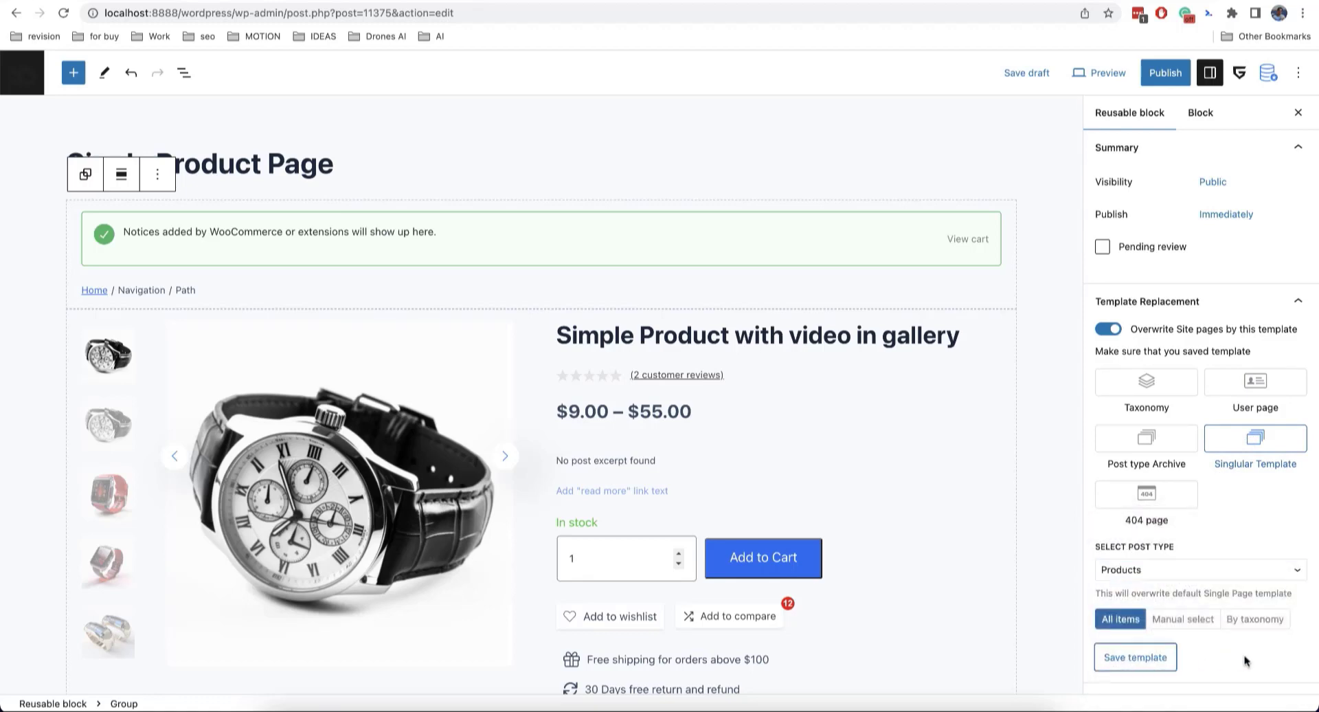
left_click(1166, 75)
left_click(1167, 71)
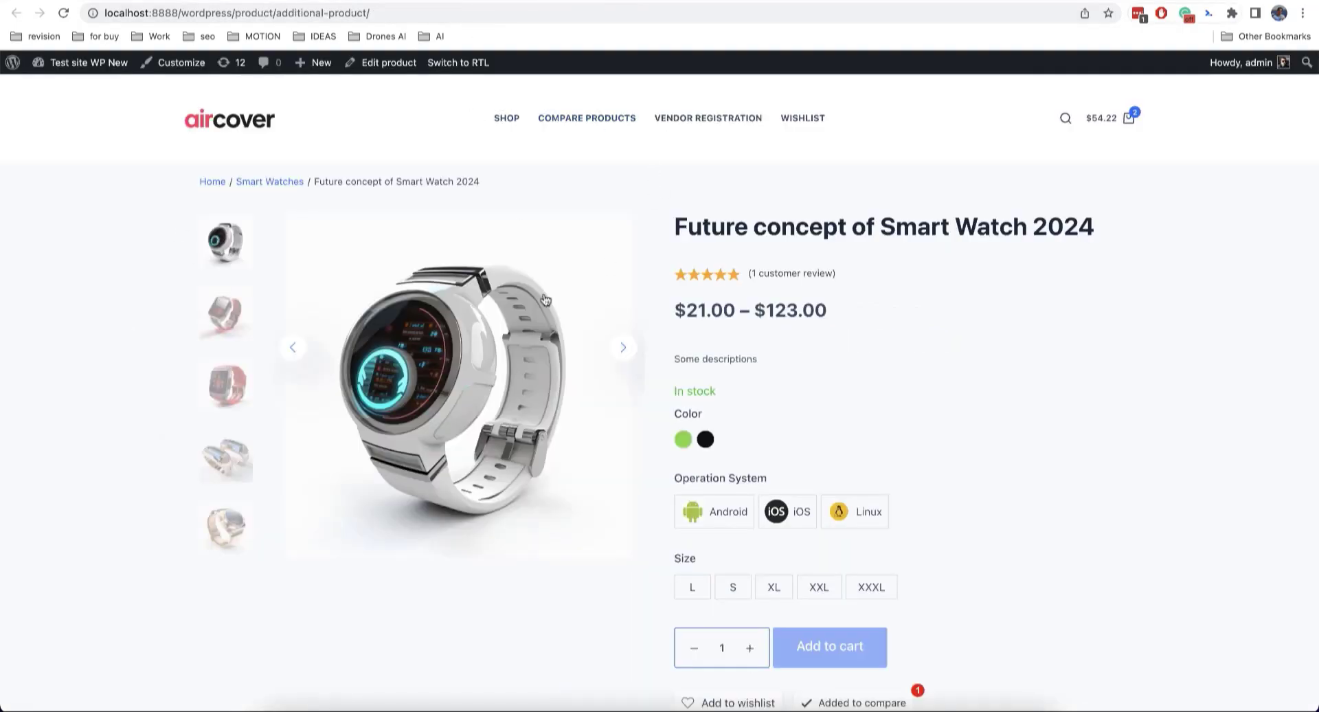
Step: Scroll down and back up the product page on the front end to check it
scroll(544, 306, "down", 7)
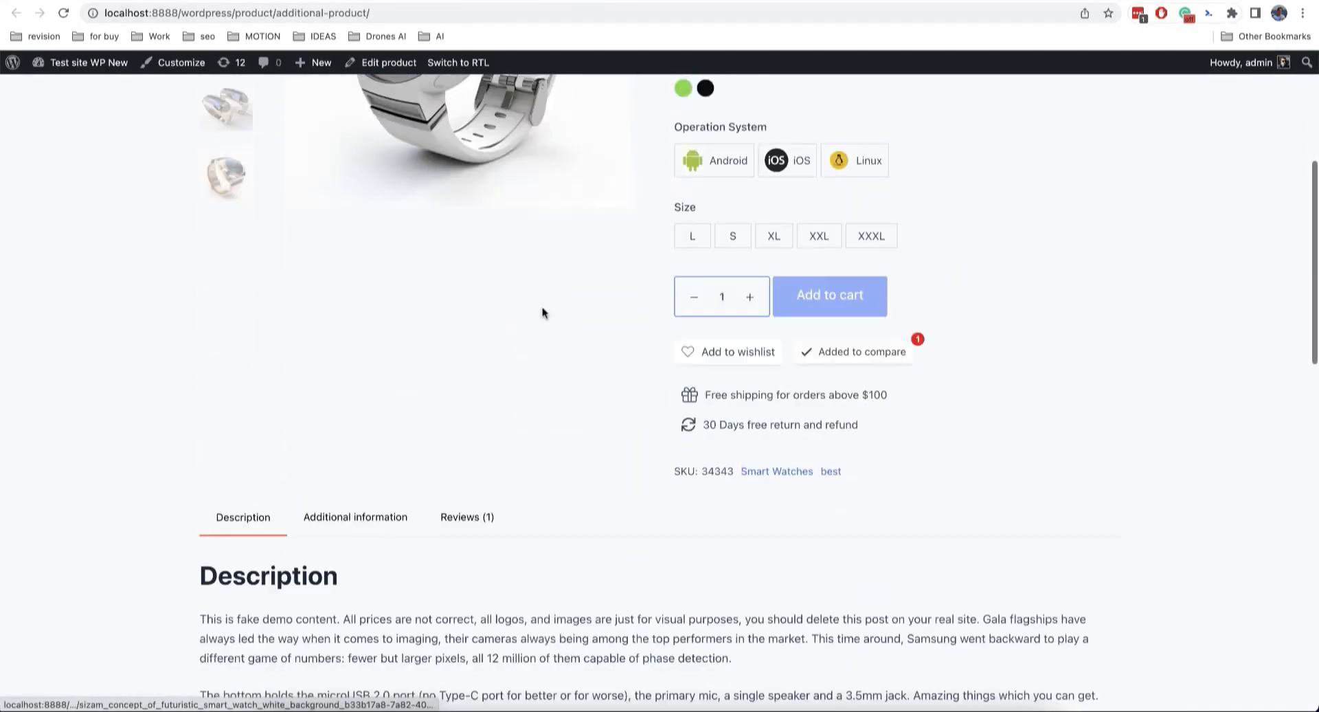
scroll(542, 307, "up", 7)
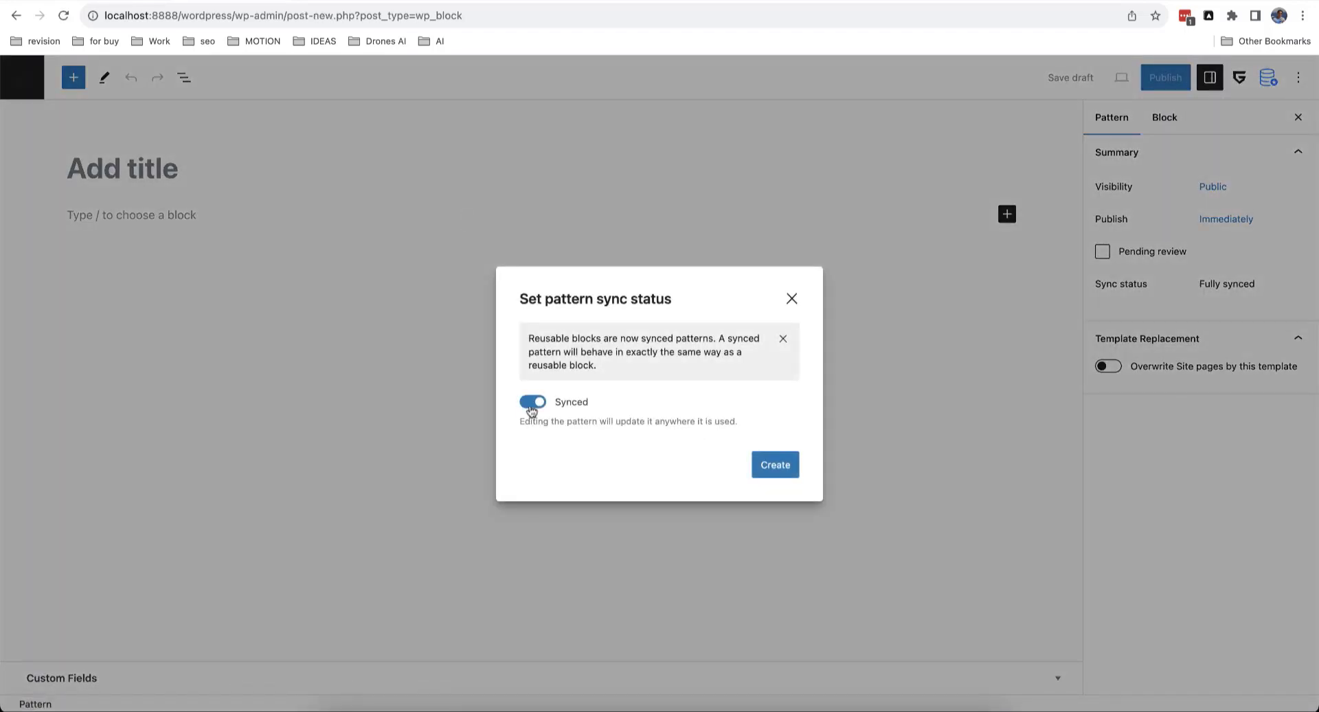
Step: Create the new pattern as unsynced and title it 'Shop template'
left_click(537, 404)
left_click(760, 469)
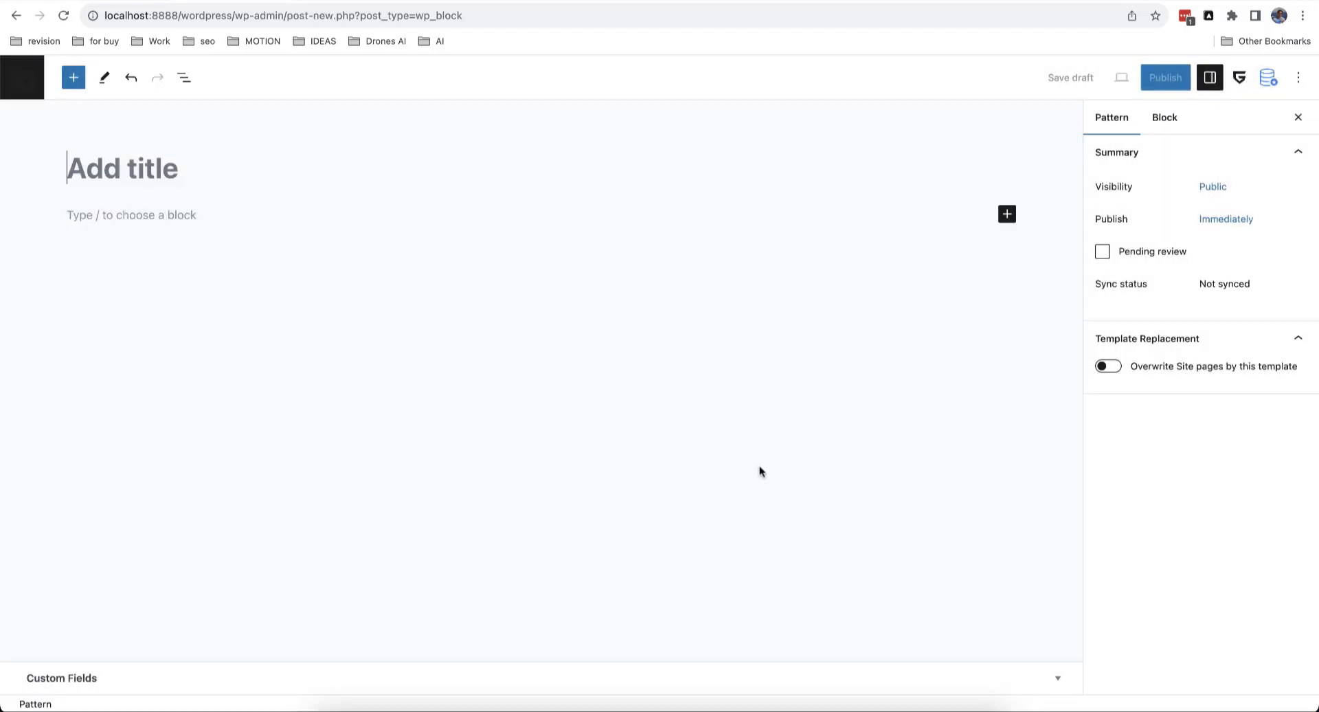
type("Shop template")
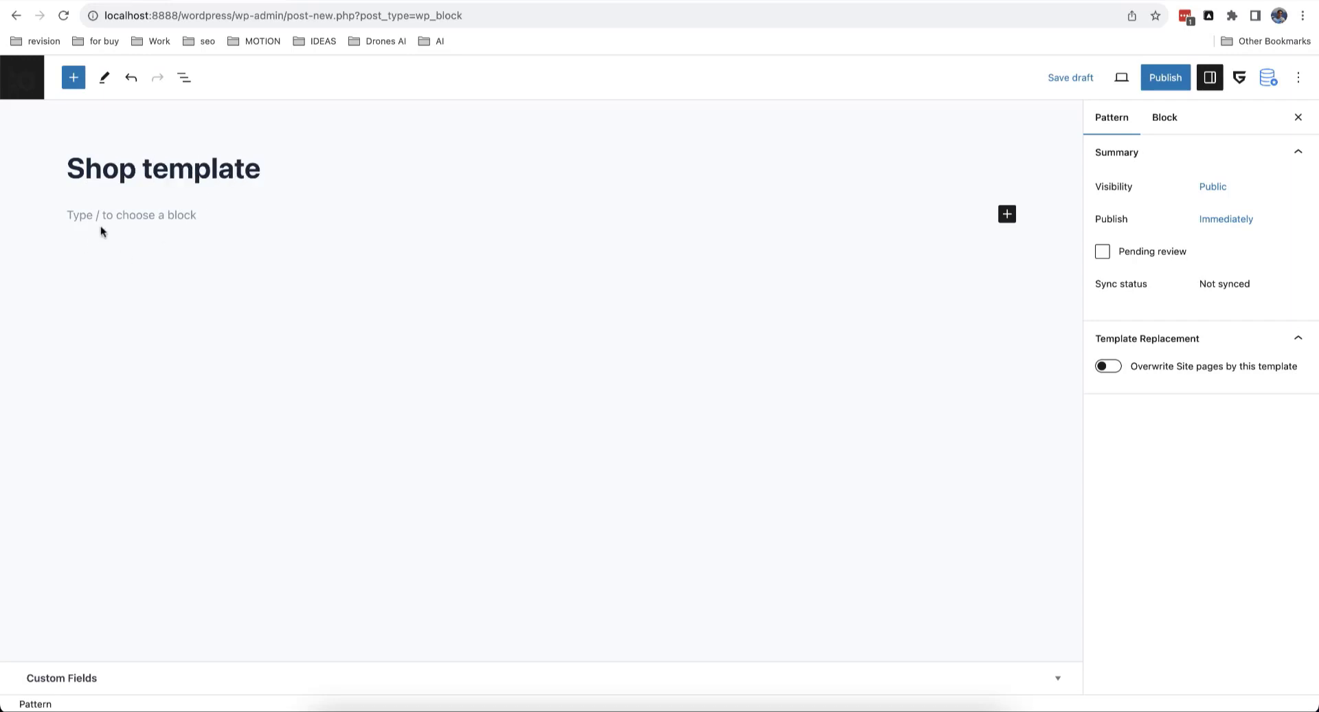
Step: Insert the Product Catalog pattern from Greenshift Woocommerce FSE templates into the pattern
left_click(101, 226)
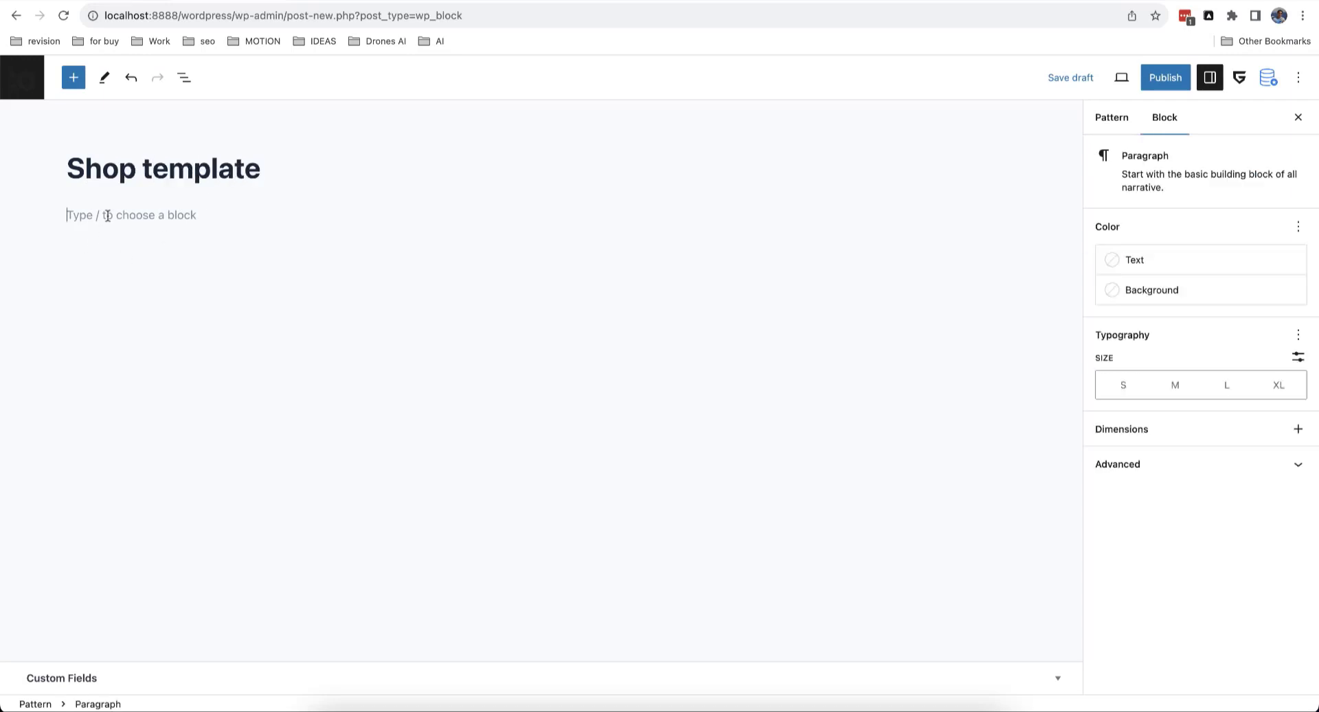
left_click(74, 78)
left_click(114, 165)
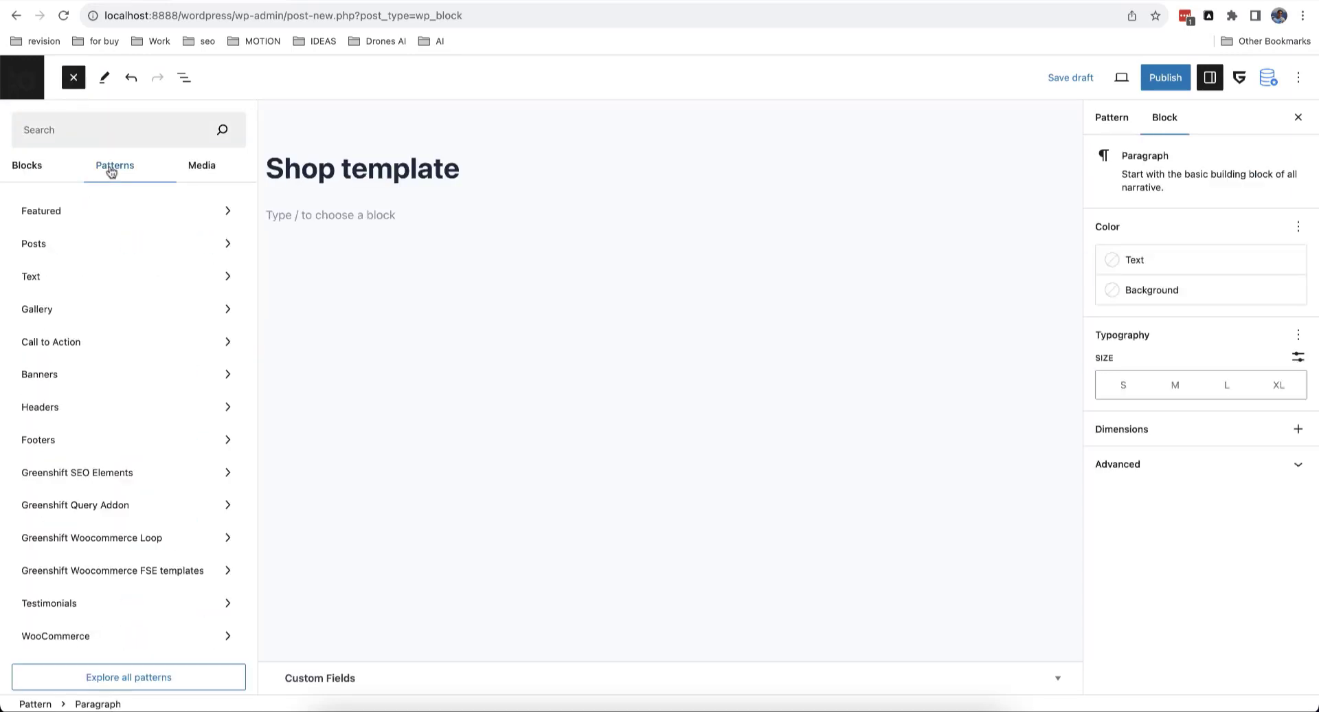
left_click(128, 571)
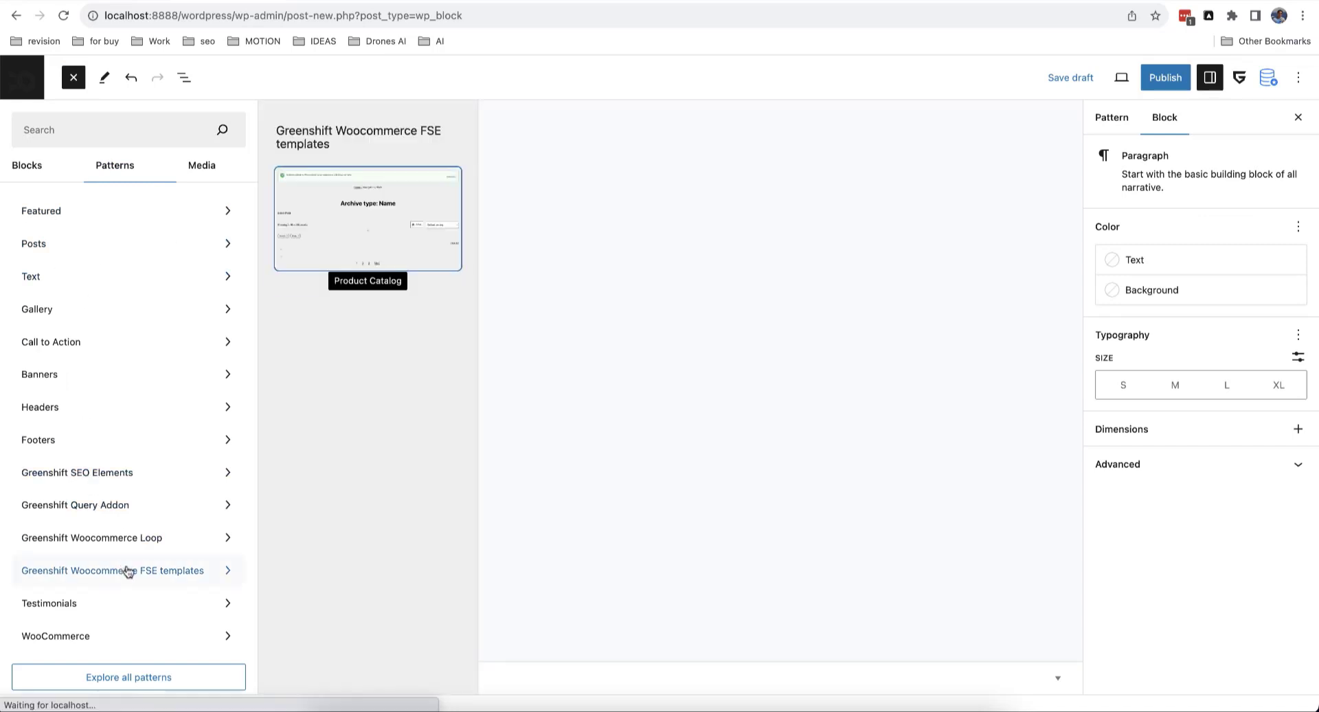
left_click(352, 228)
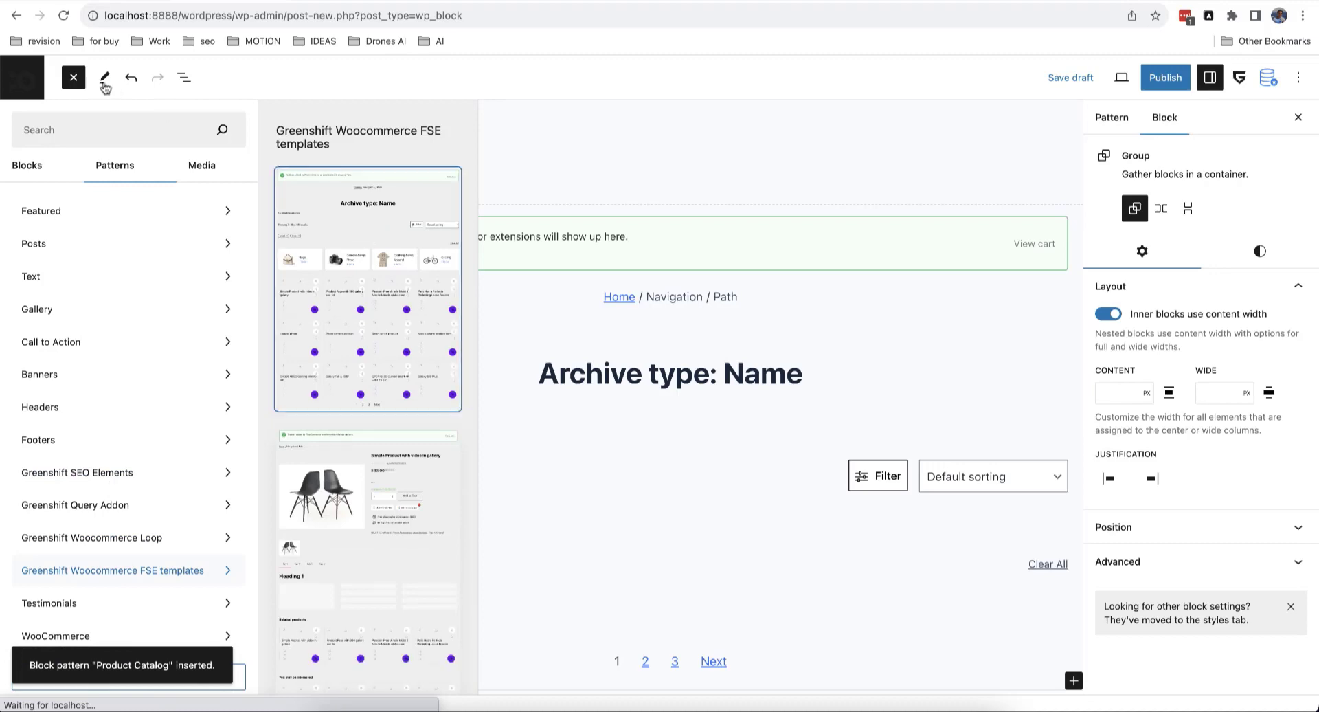
left_click(74, 78)
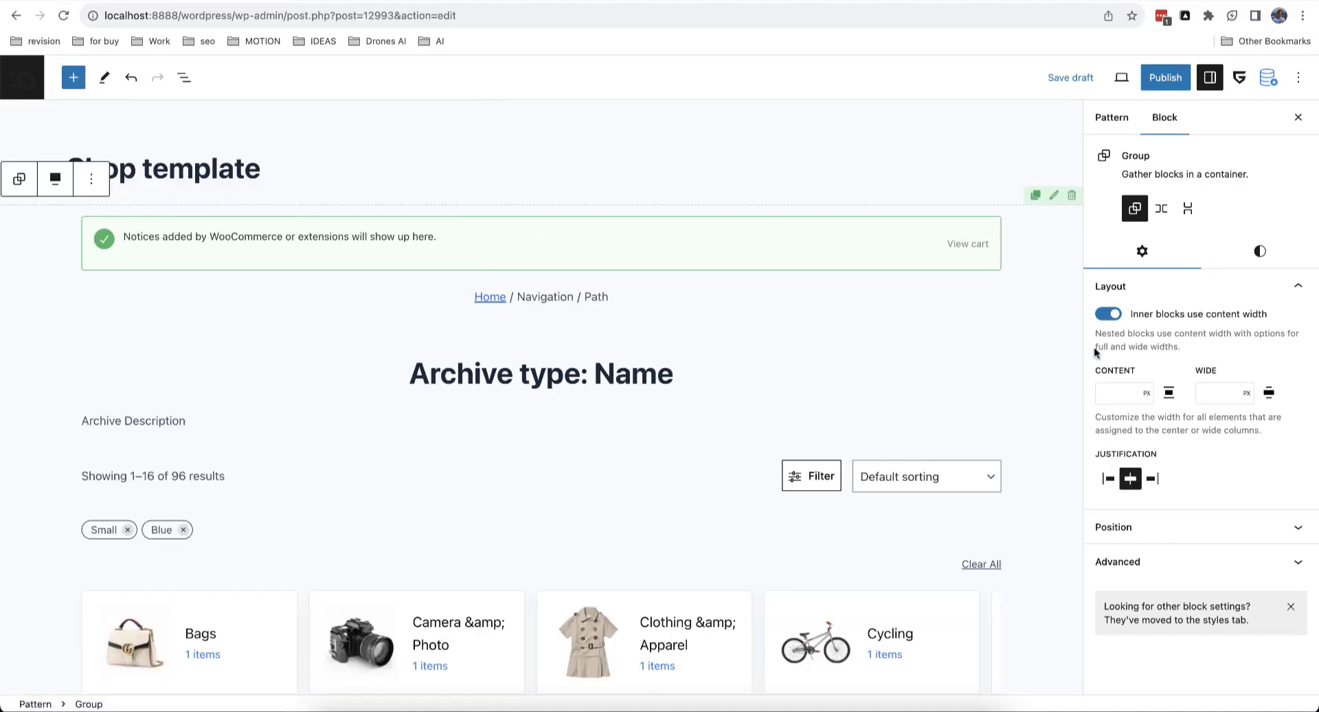
Step: Set the Shop template to overwrite the Products post type archive, save the assignment, and publish
left_click(1121, 123)
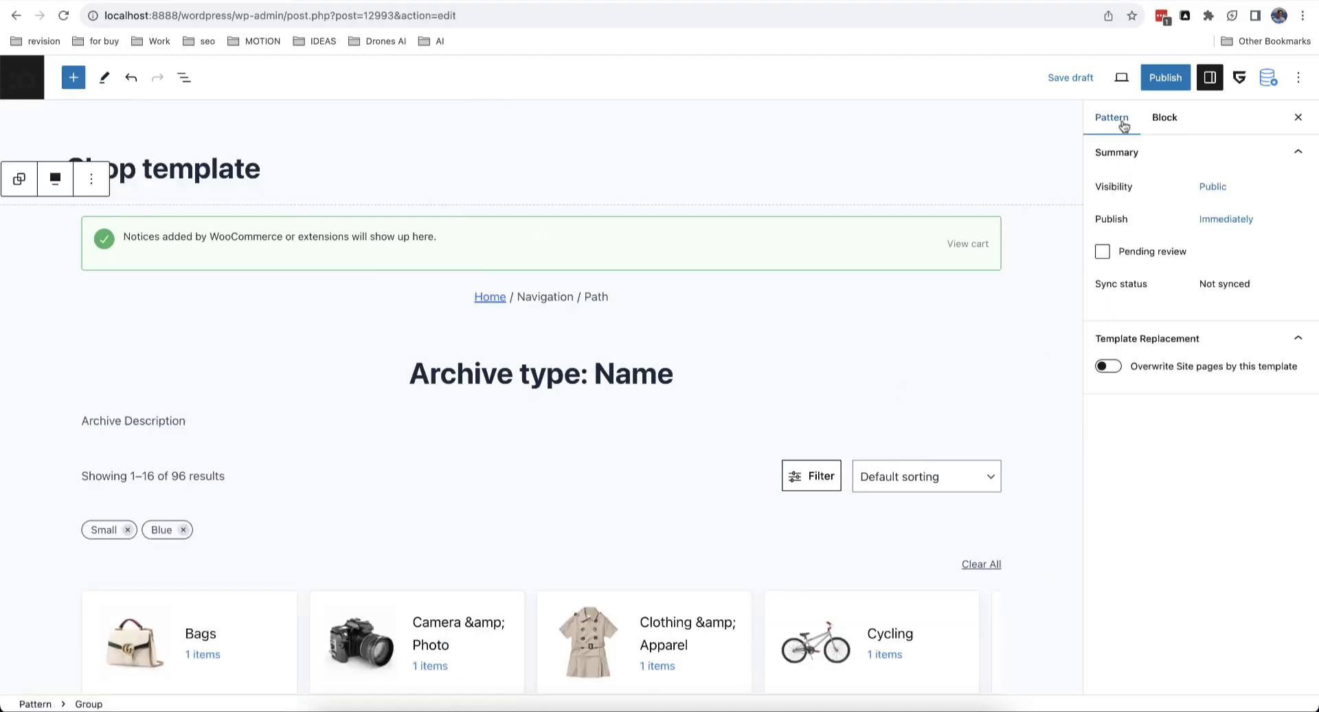
left_click(1115, 371)
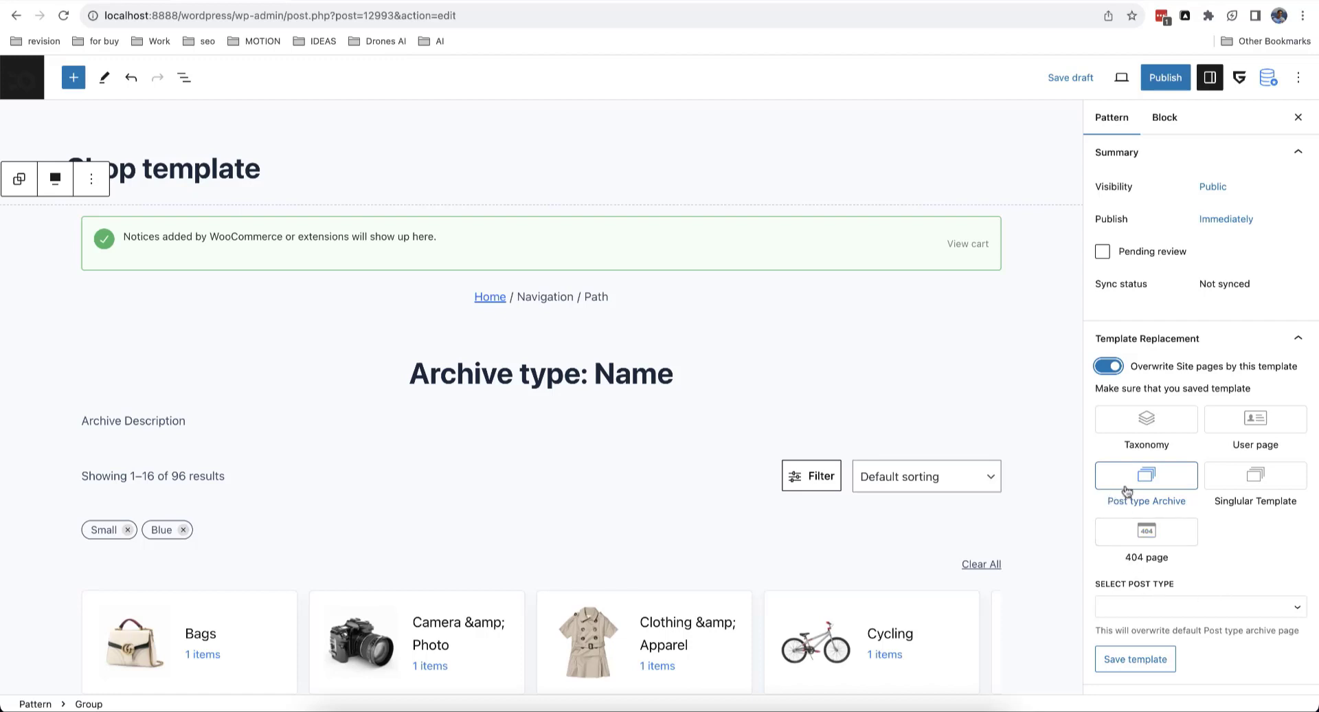
left_click(1159, 609)
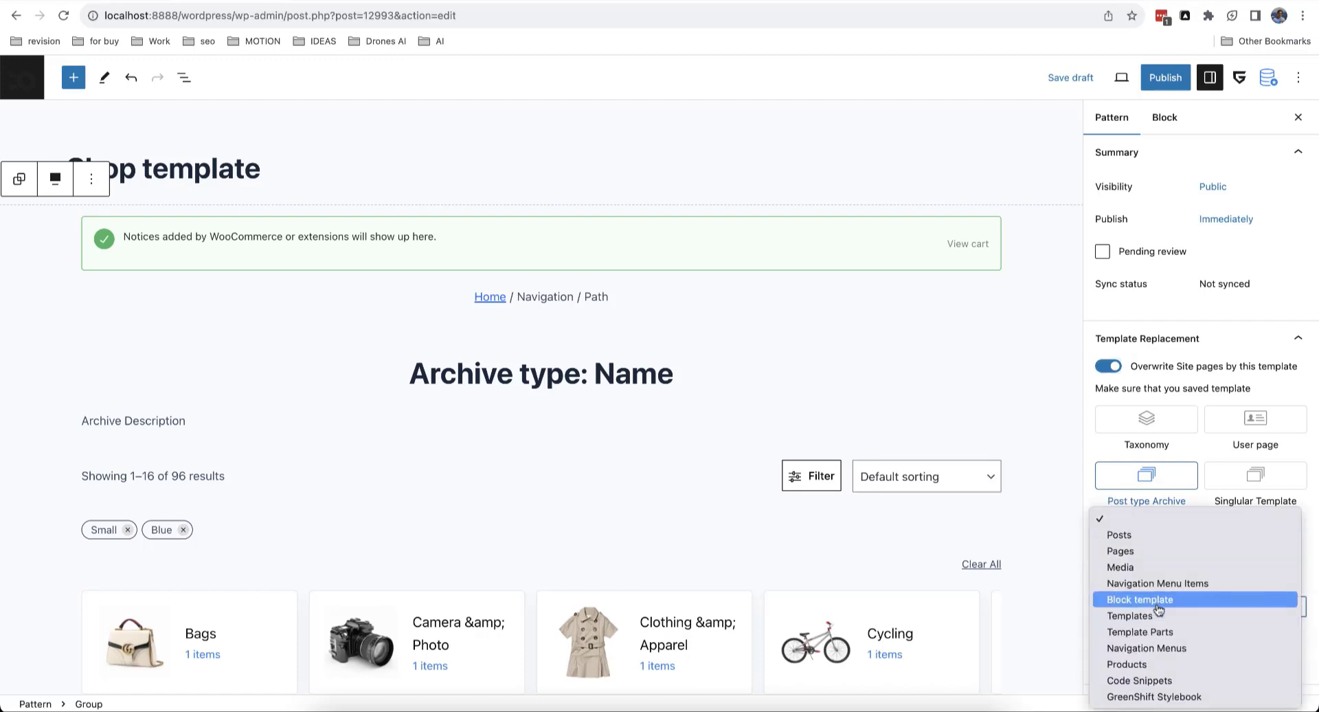
left_click(1139, 666)
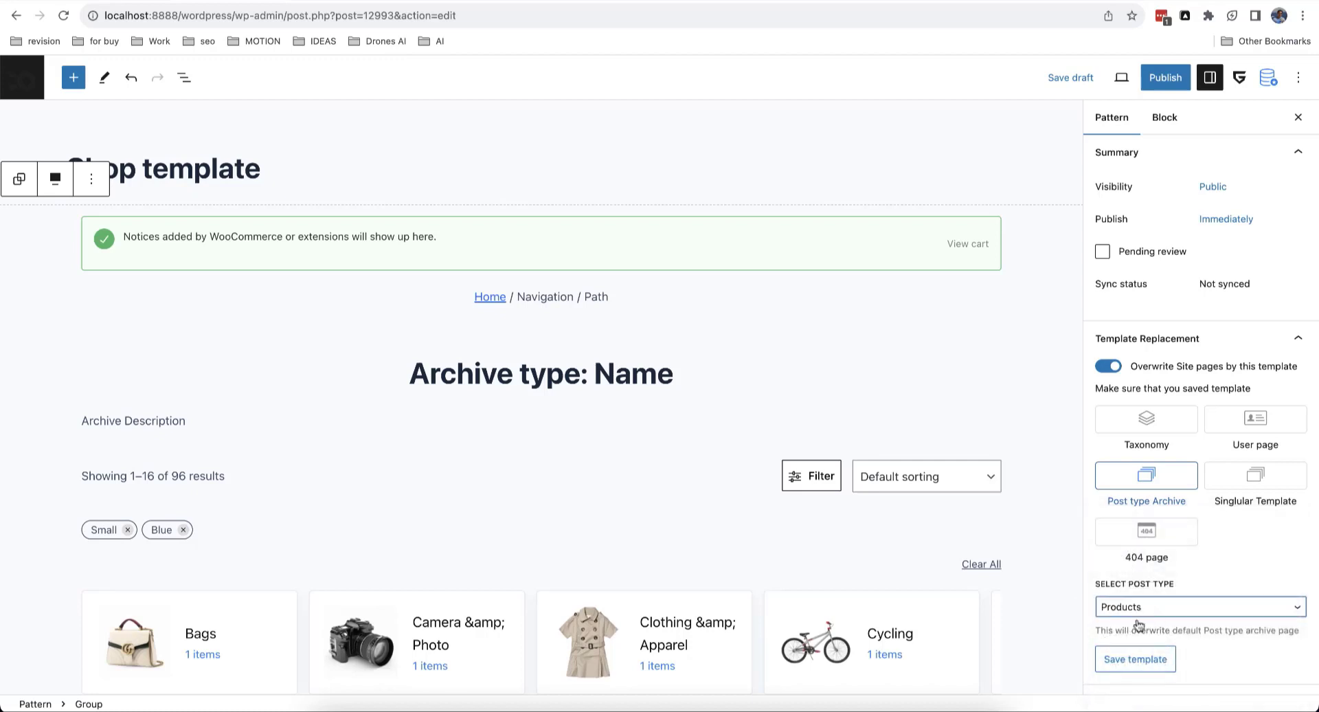
left_click(1136, 661)
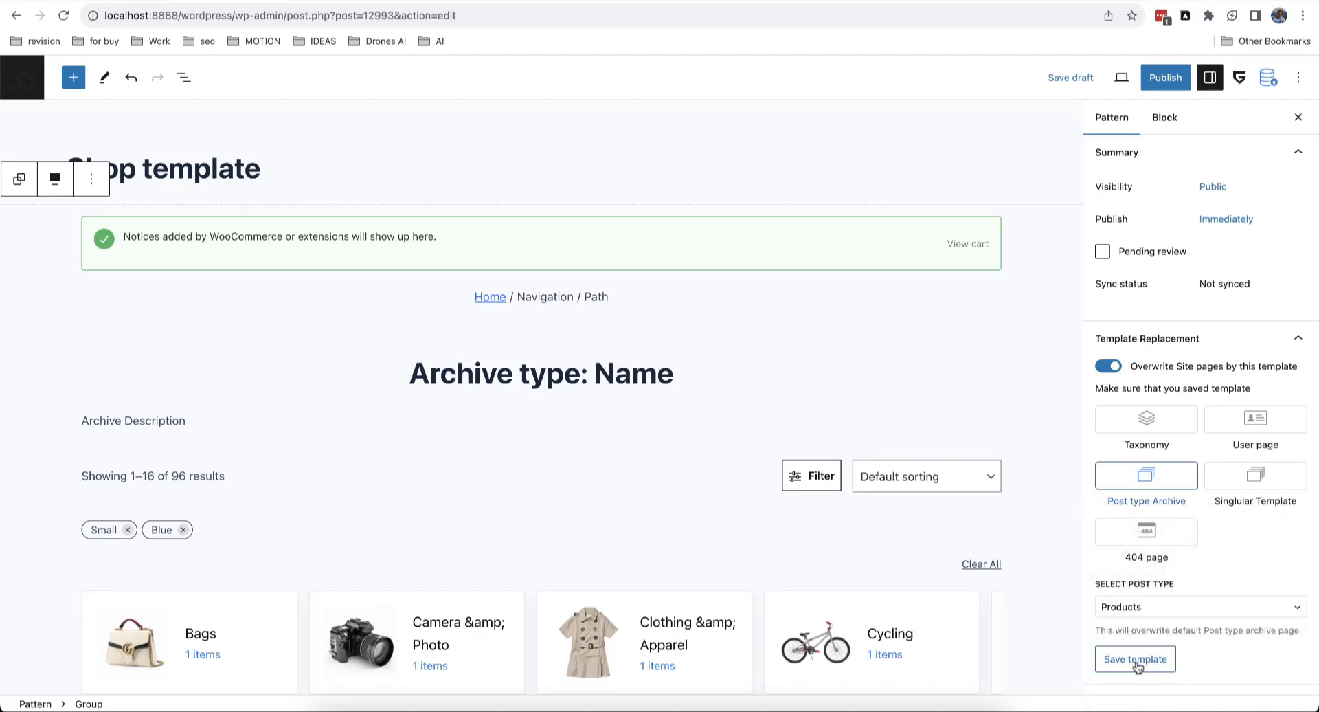
left_click(1170, 81)
left_click(1176, 82)
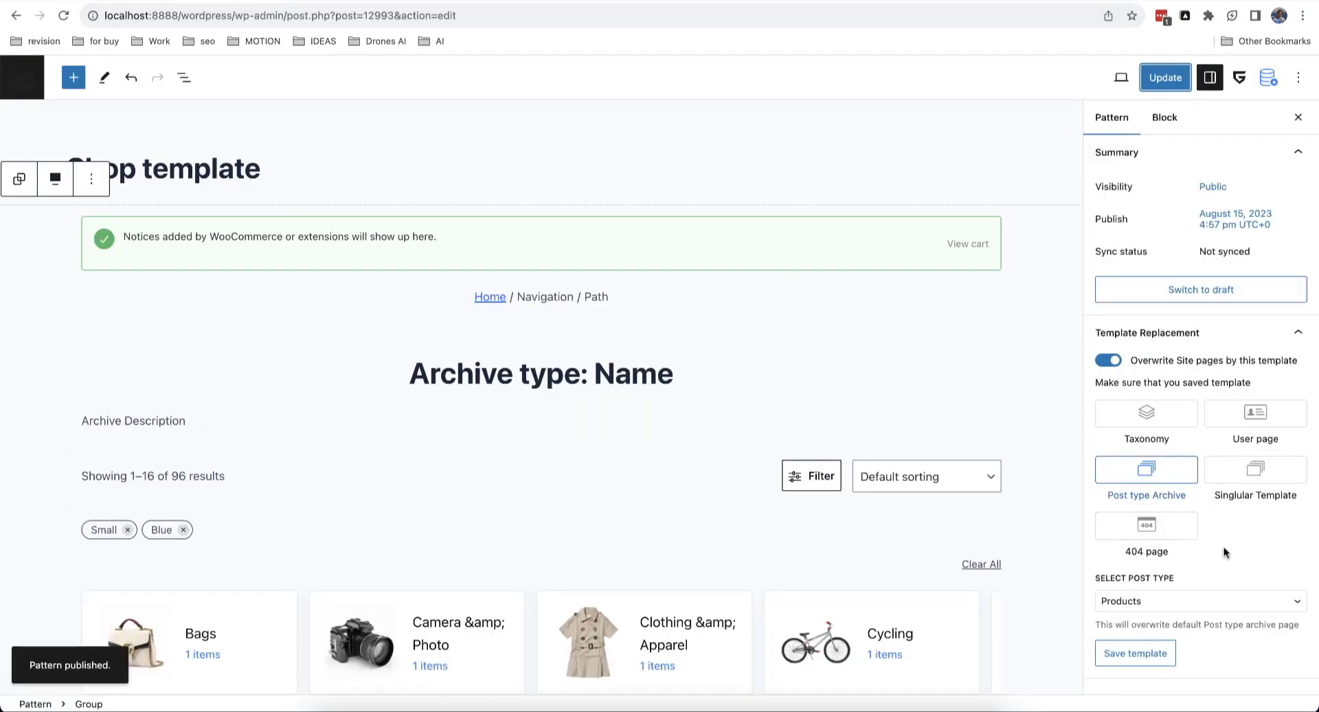
Step: Switch the Shop template's replacement to the Product categories taxonomy, then leave the editor for the template list
left_click(1171, 425)
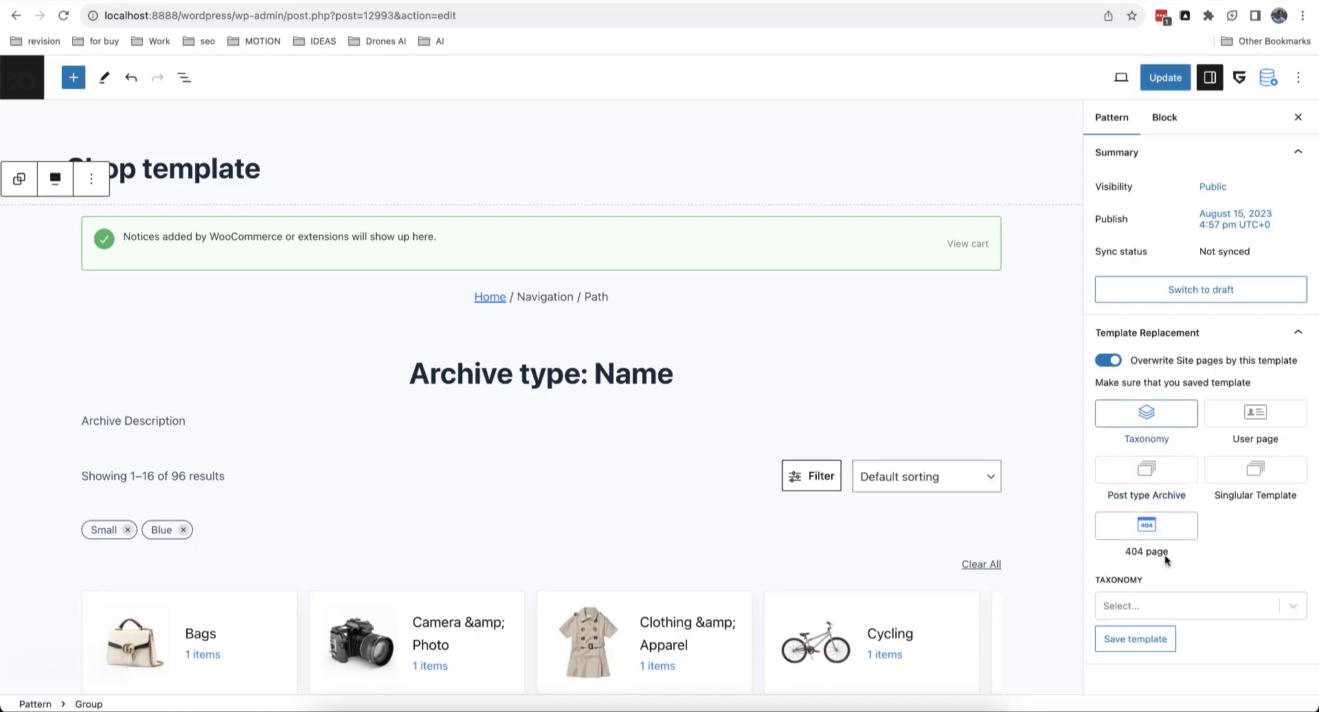
left_click(1163, 605)
scroll(1161, 602, "down", 5)
scroll(1162, 602, "up", 6)
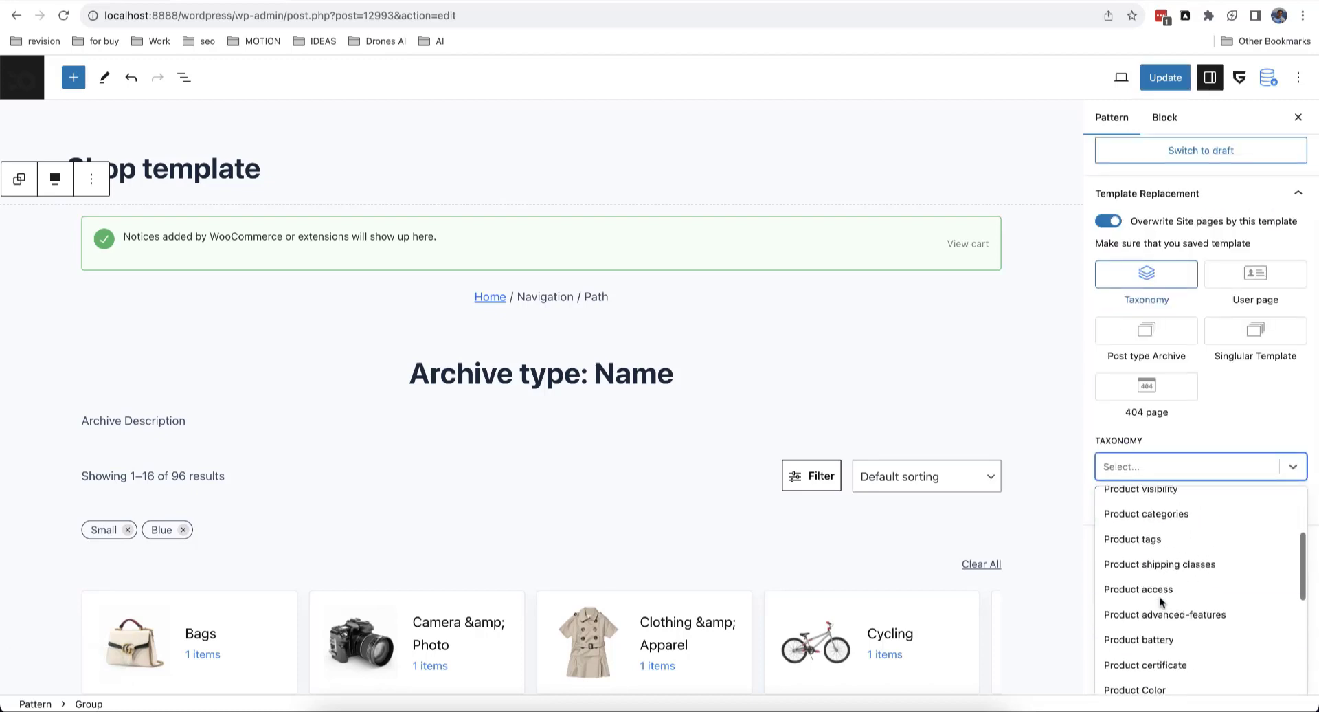
scroll(1209, 580, "down", 1)
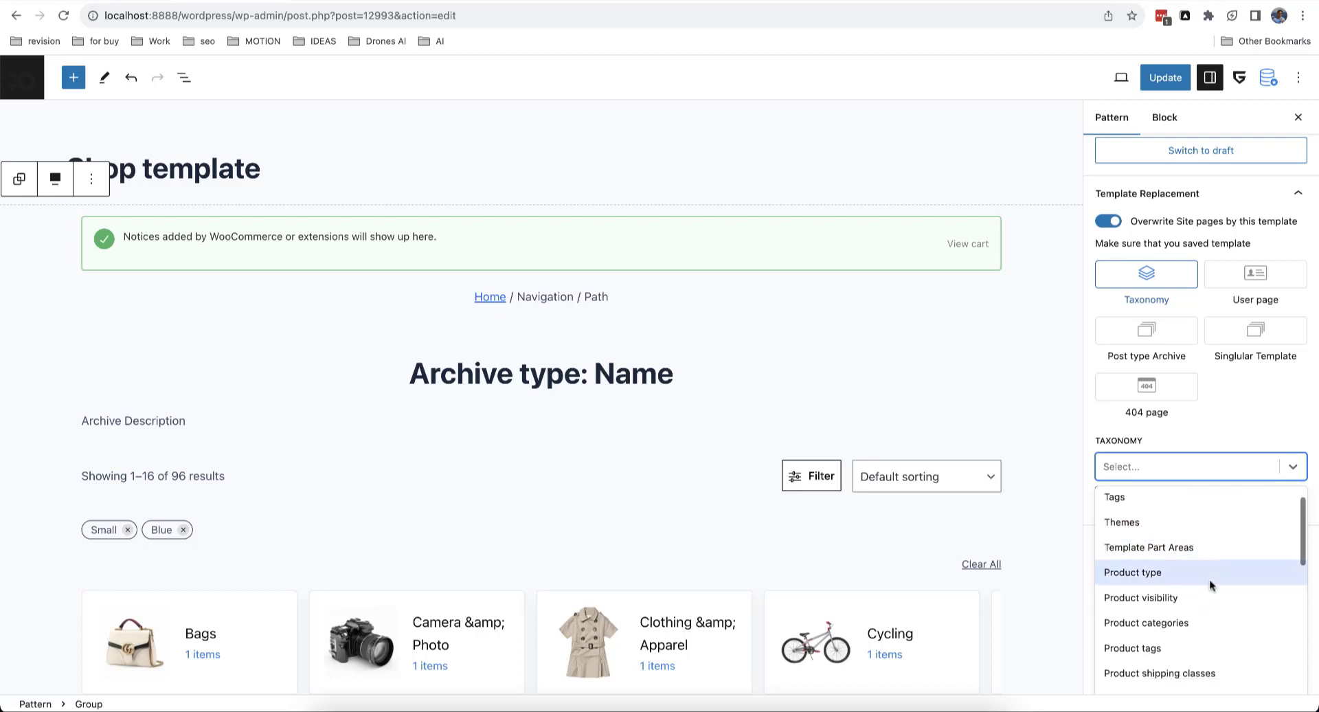
left_click(1187, 622)
left_click(1191, 542)
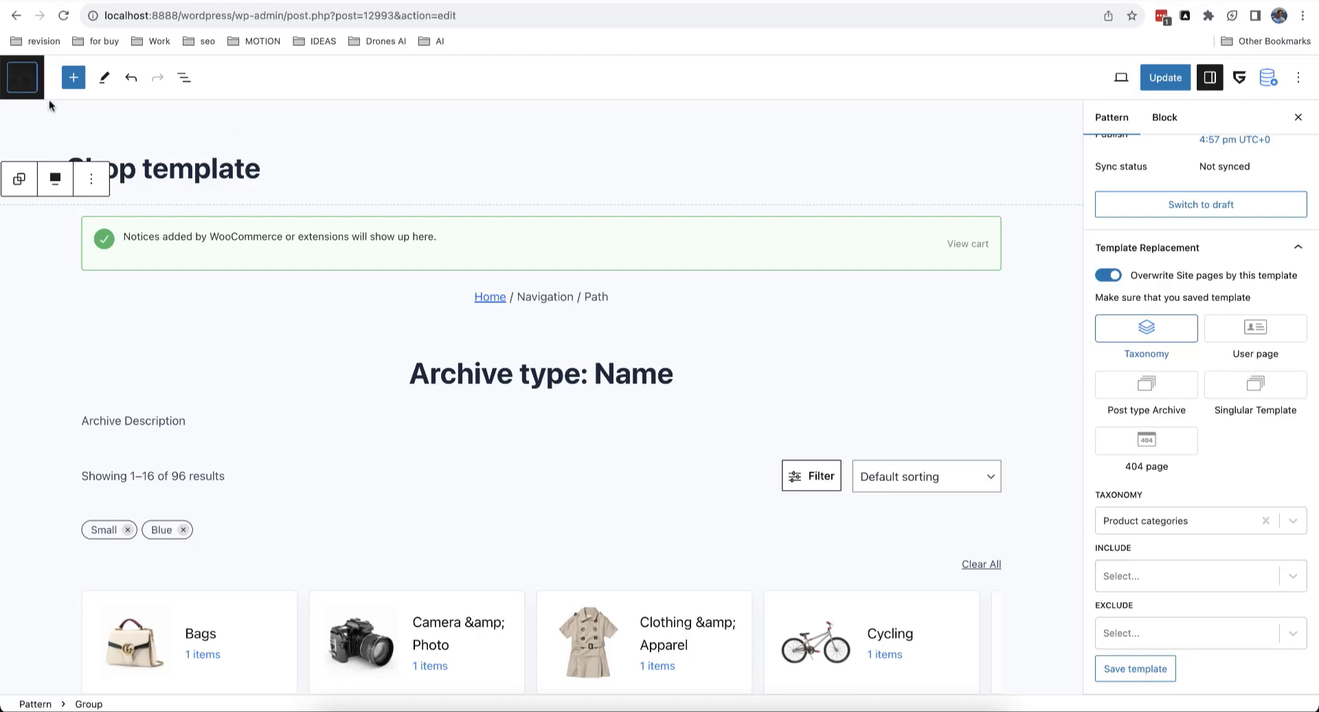
left_click(29, 85)
left_click(689, 249)
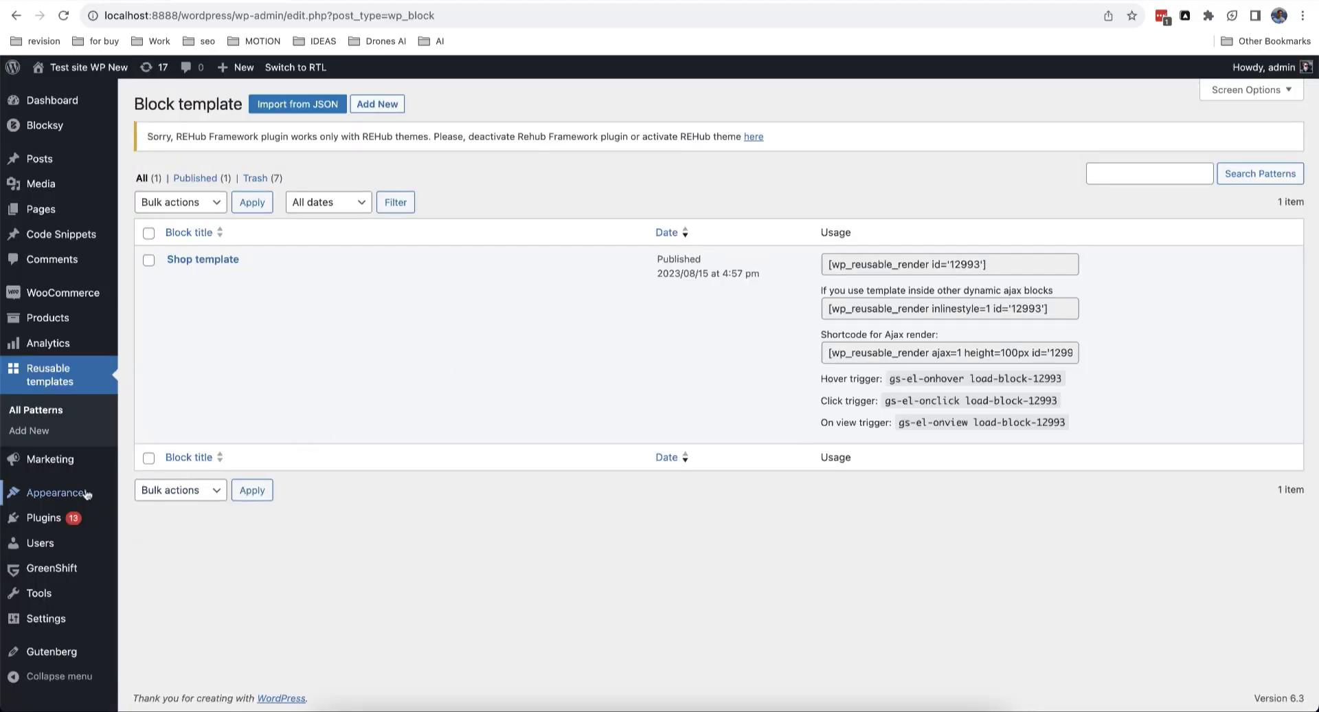
Step: Activate the installed Rehub theme from the Themes list, bringing up its Welcome page
mouse_move(81, 494)
left_click(148, 495)
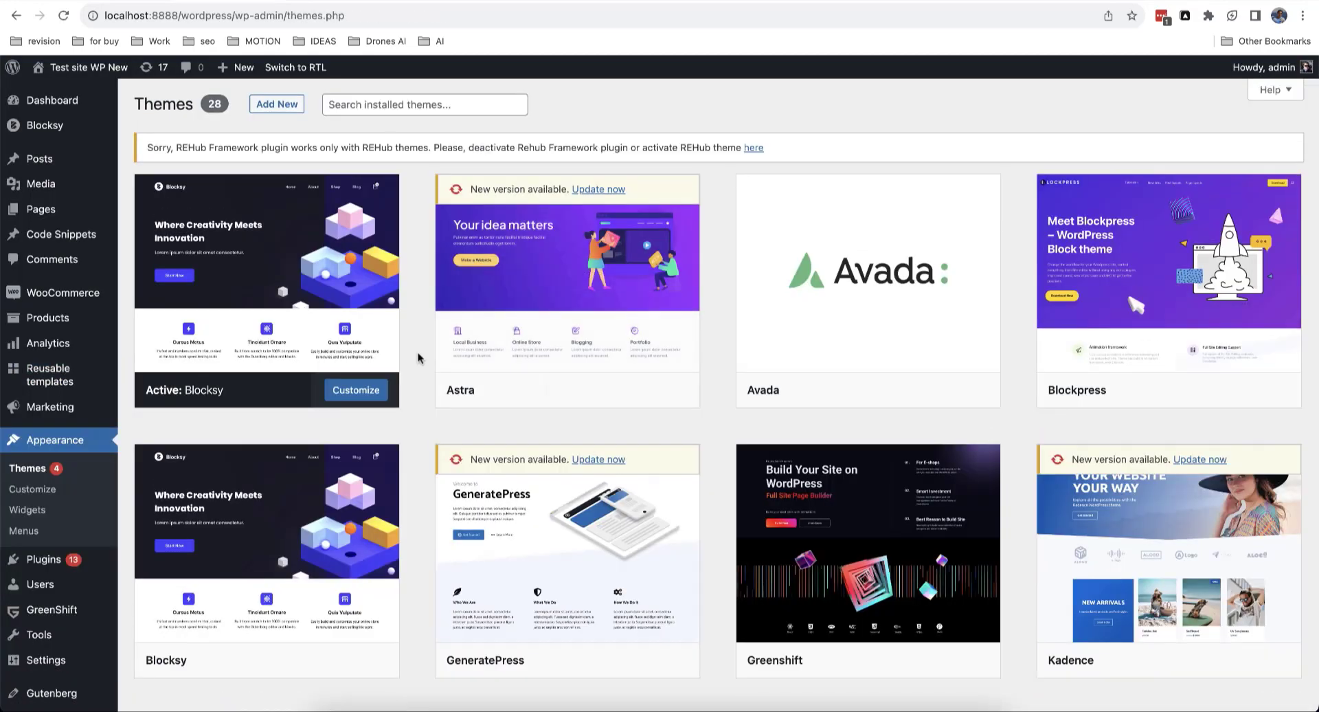
scroll(418, 354, "down", 6)
scroll(419, 357, "down", 3)
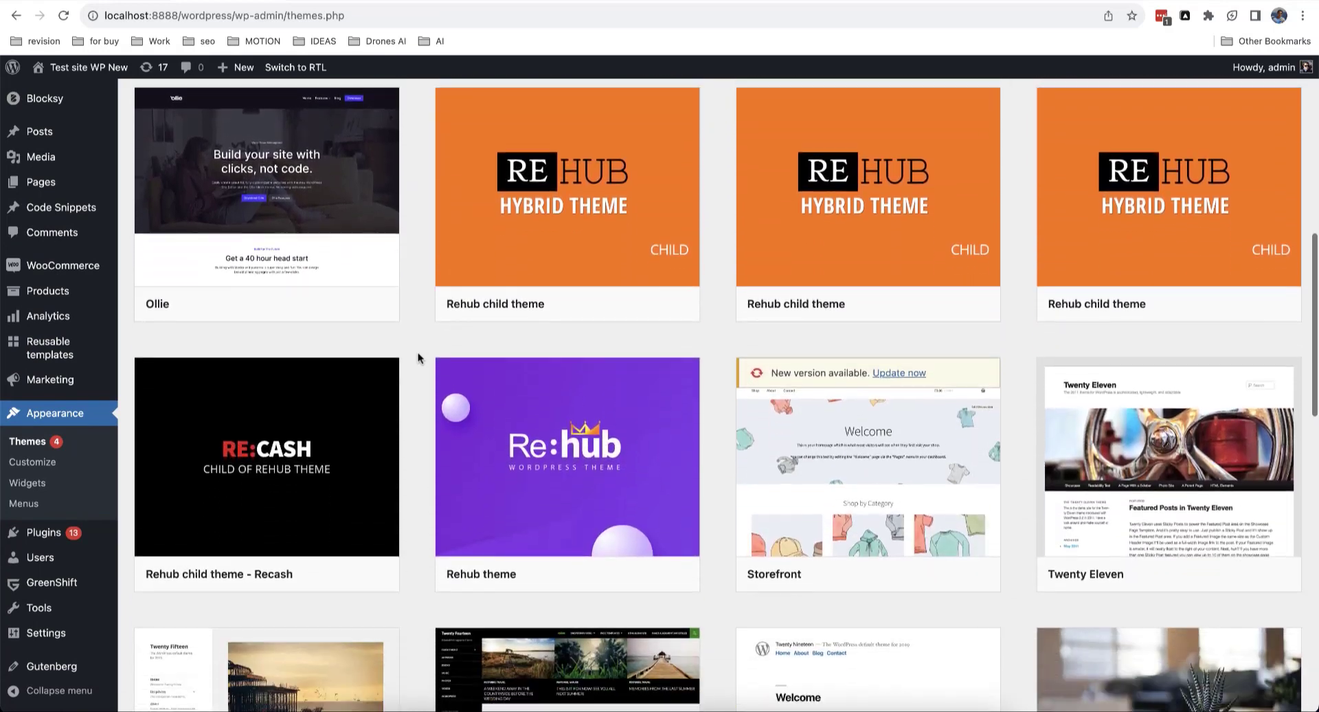
left_click(570, 559)
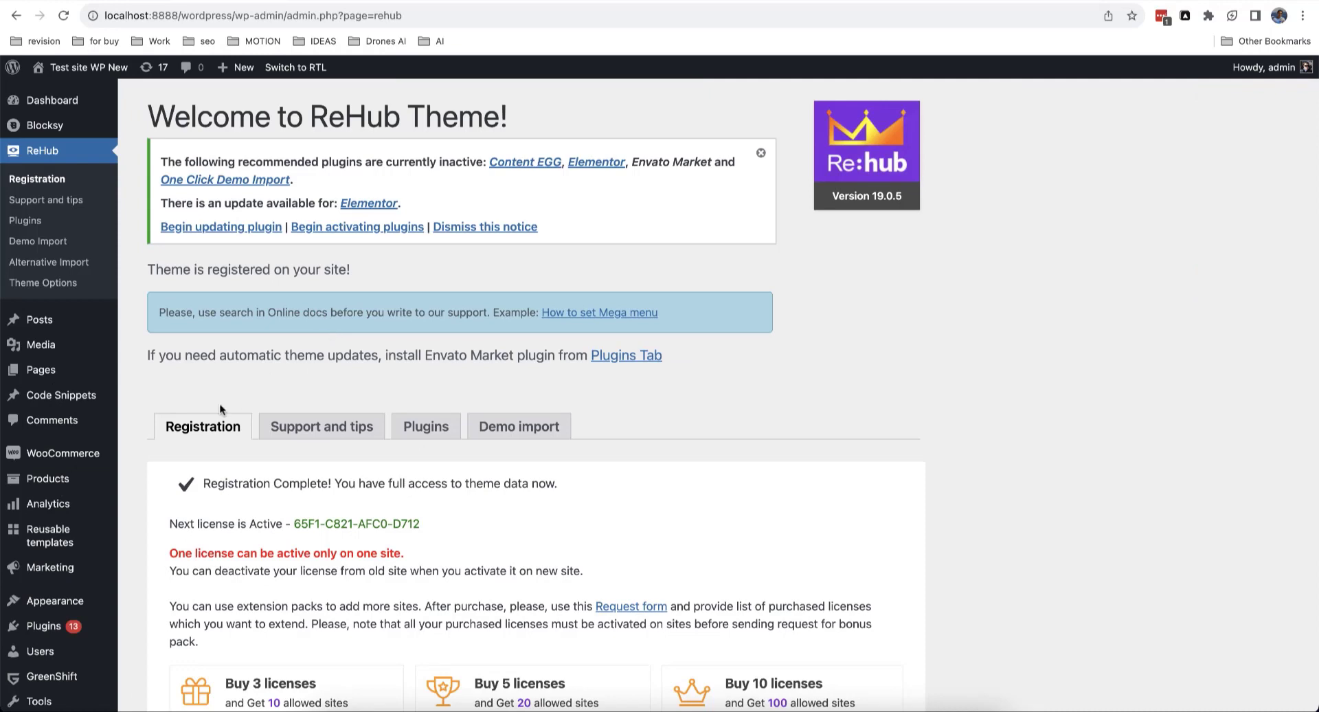
mouse_move(74, 535)
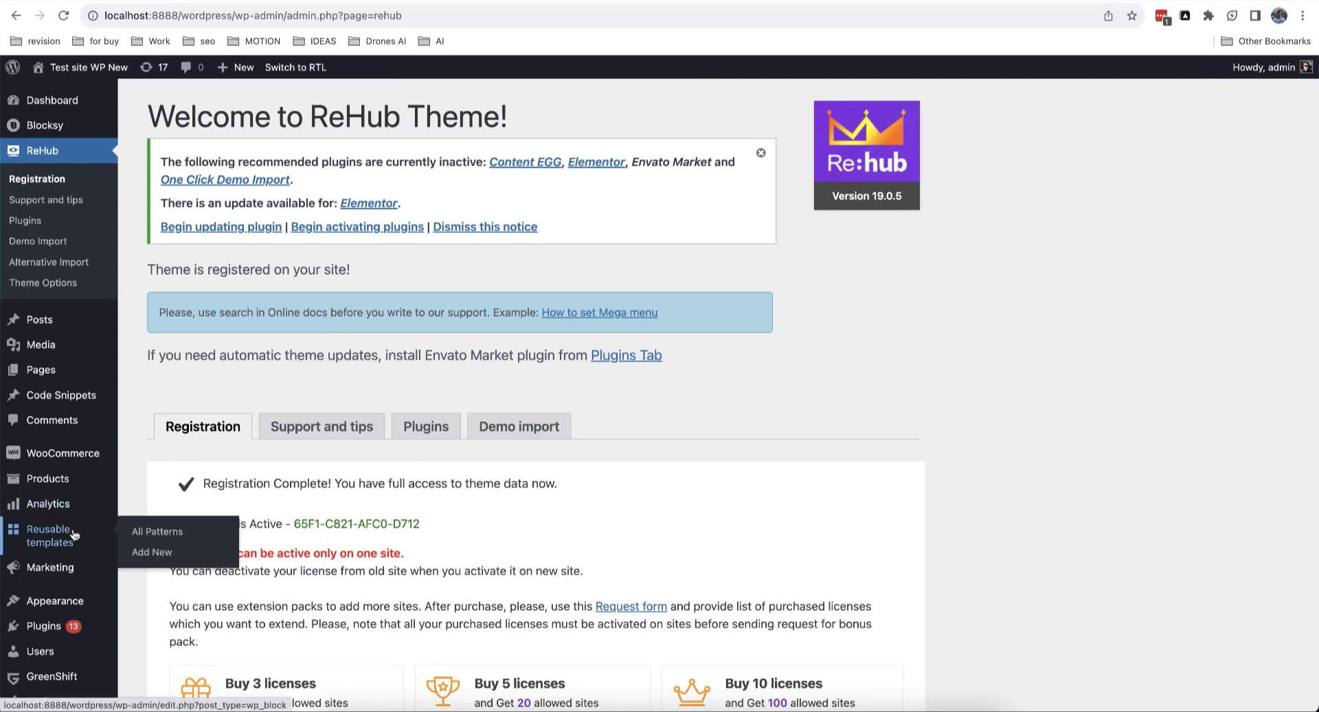
Step: Add a reusable template titled 'Single product template' holding the Greenshift Woocommerce FSE 'Single product template' pattern
left_click(164, 554)
type("Sing")
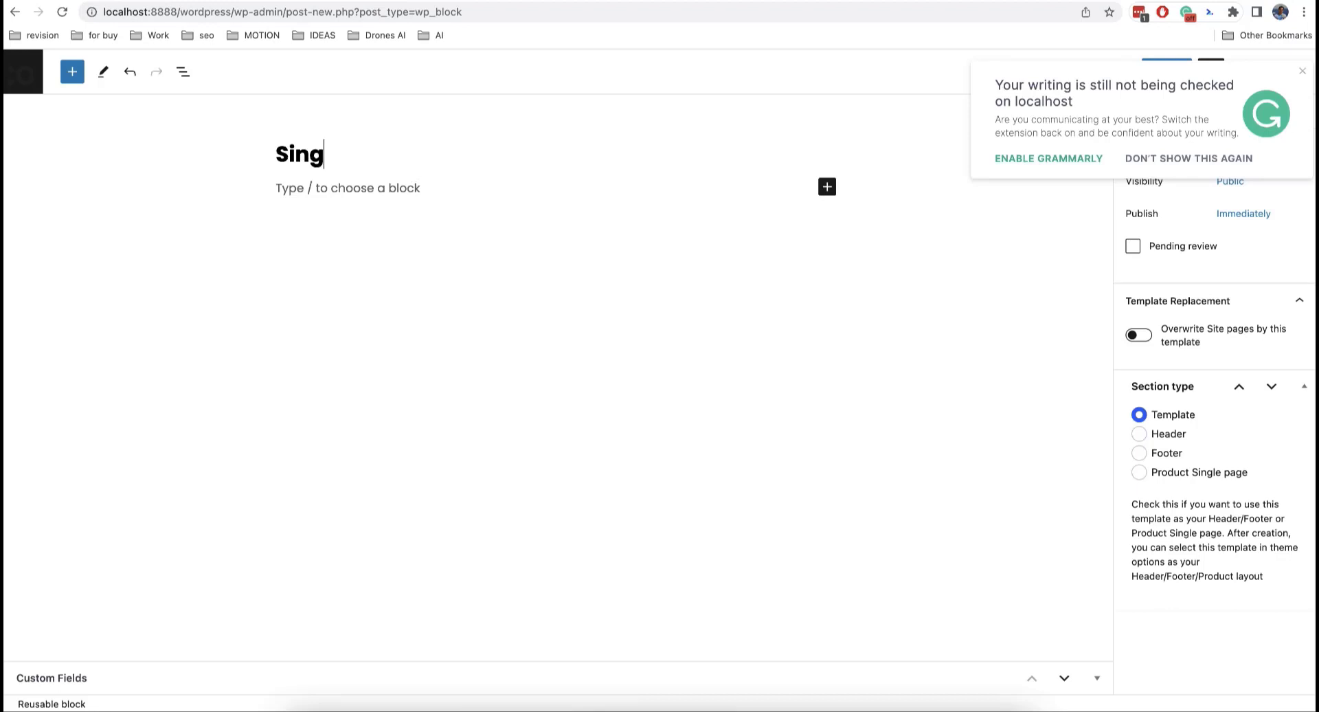
type("le product ")
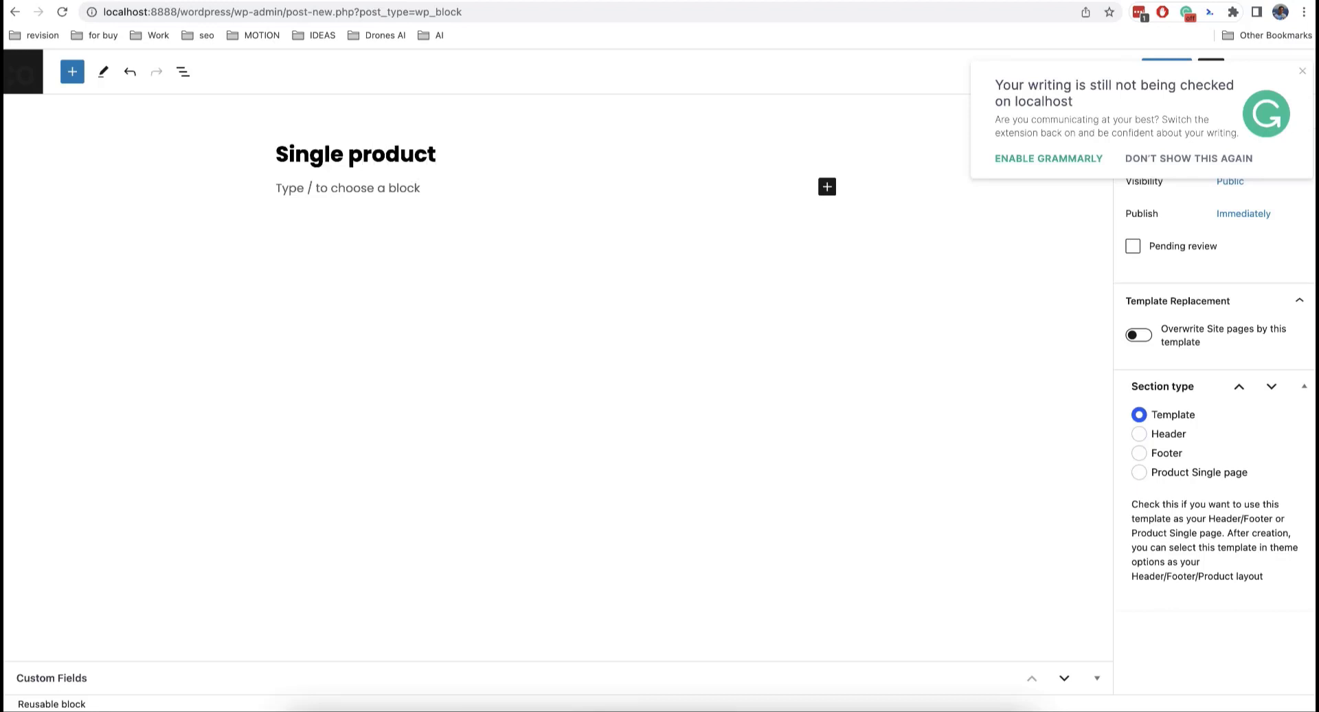
type("template")
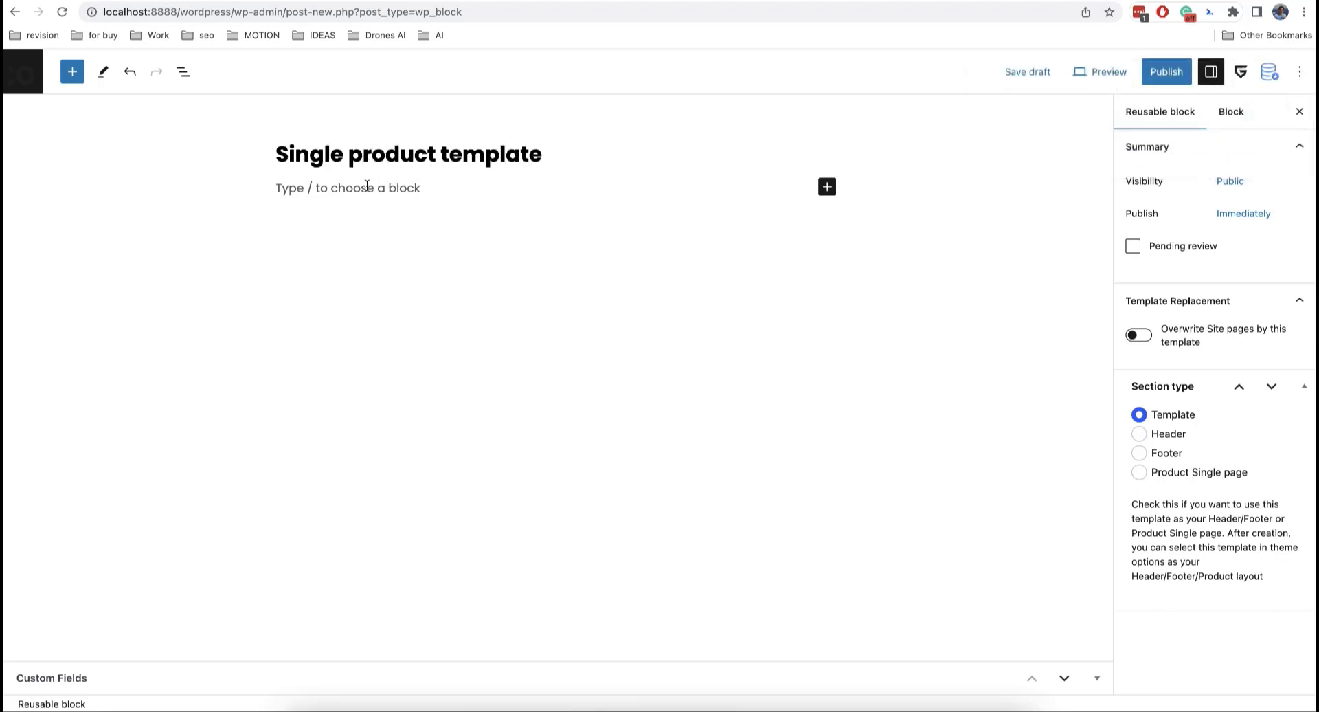
left_click(367, 186)
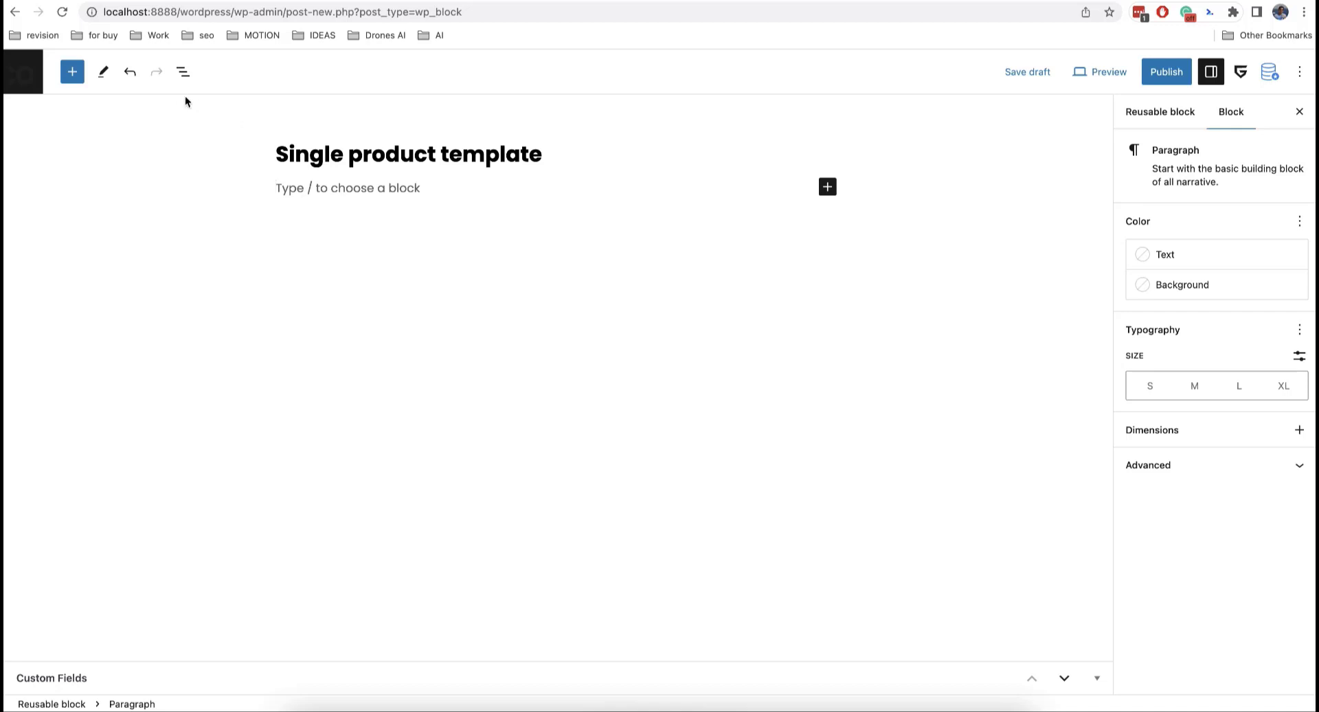
left_click(72, 72)
left_click(108, 165)
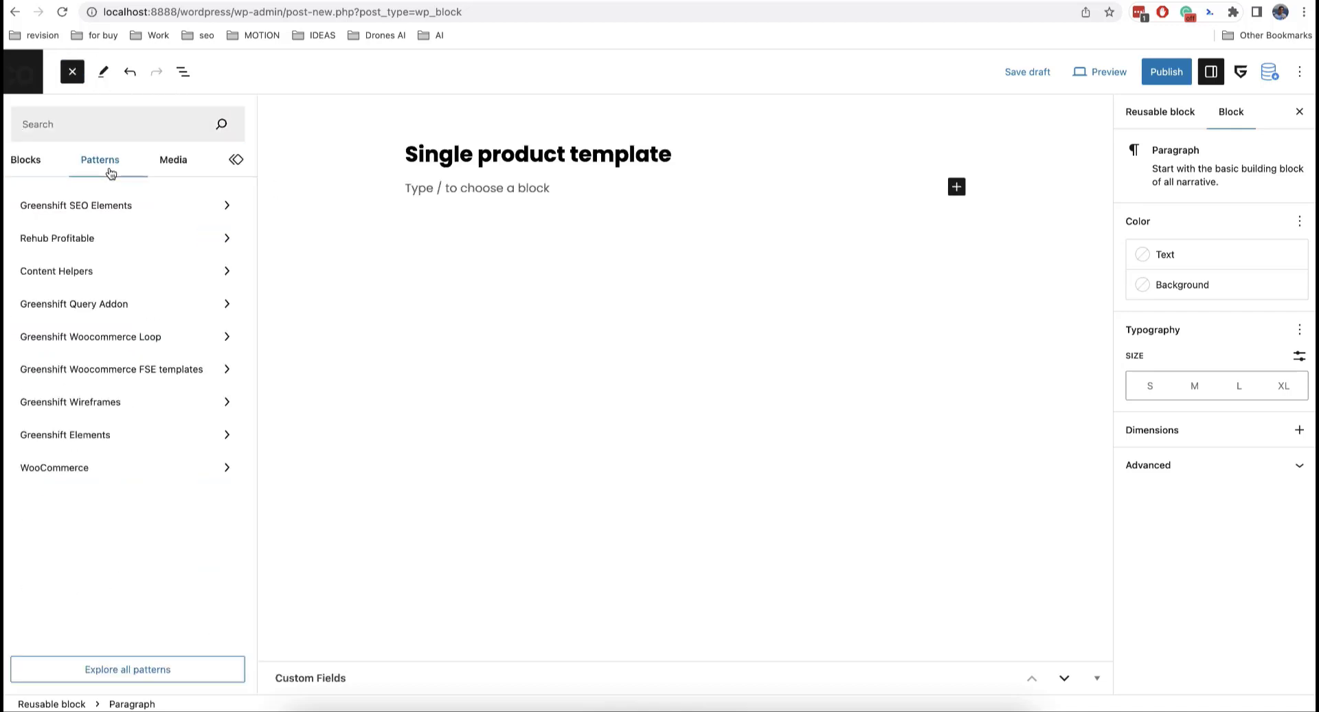
left_click(121, 378)
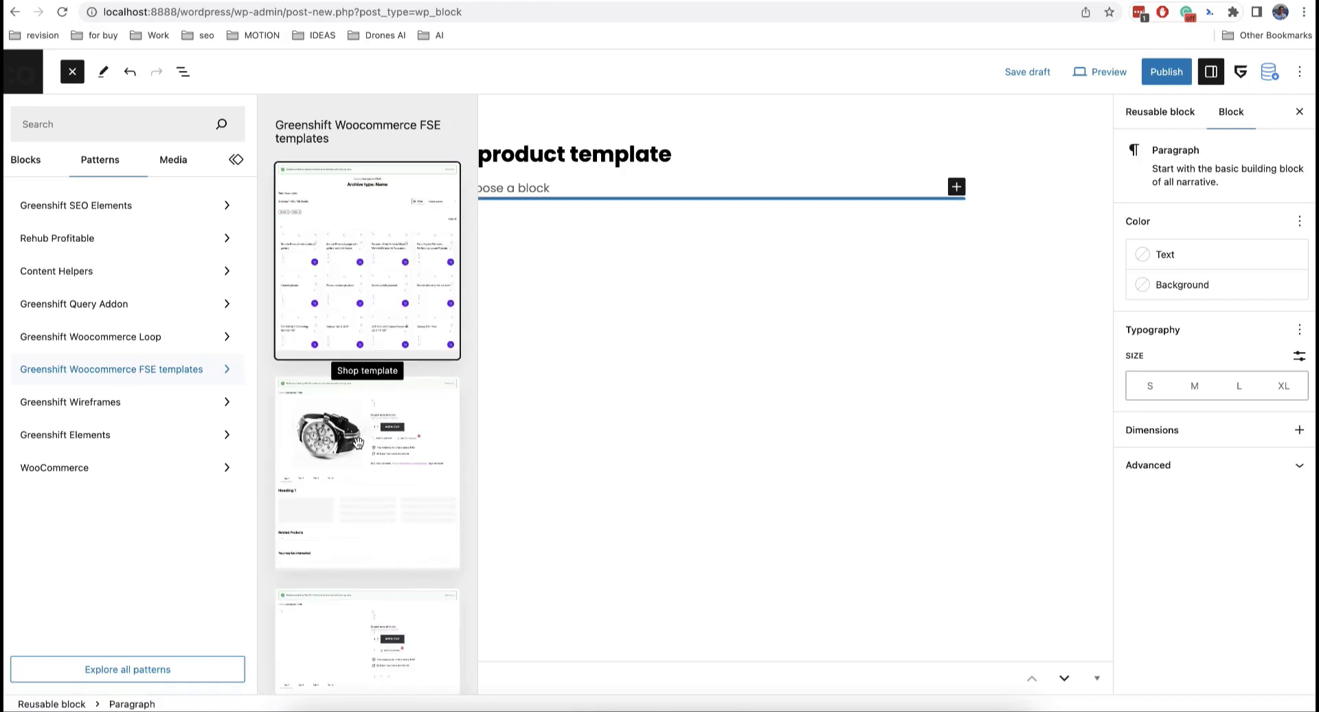
left_click(358, 440)
left_click(72, 74)
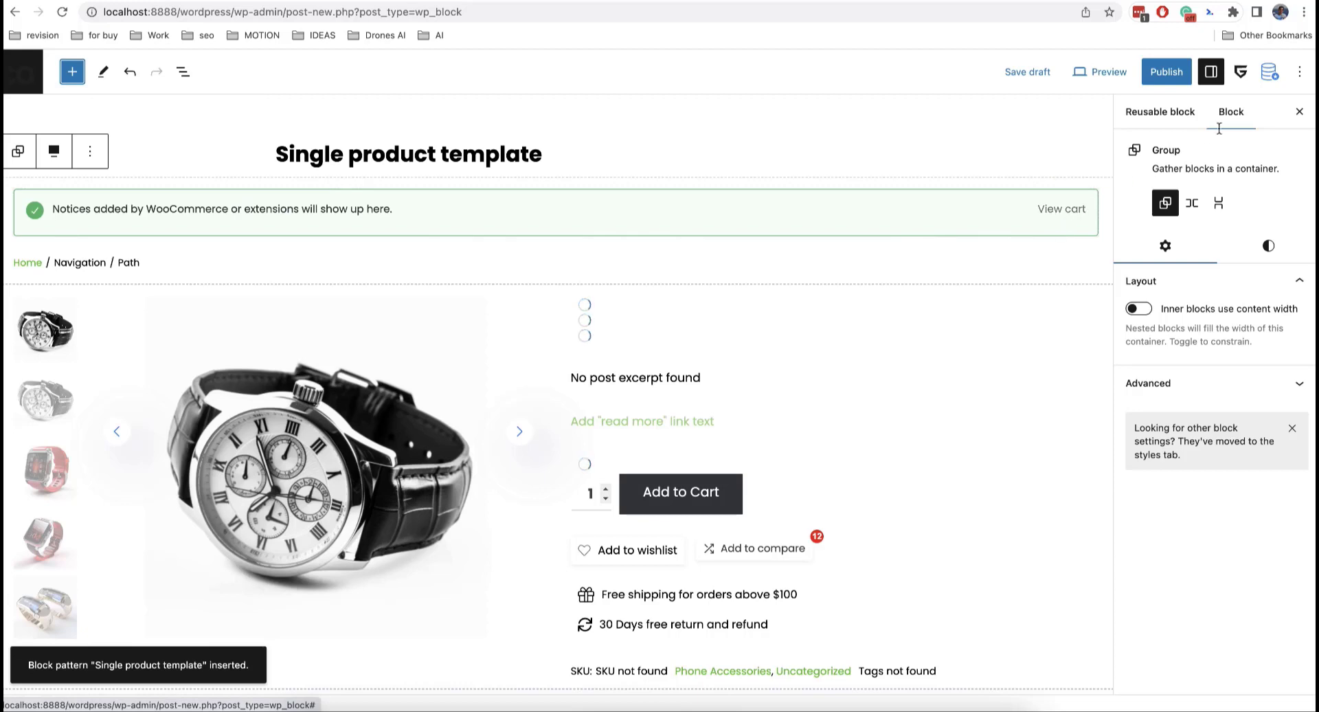
Step: Set the breadcrumbs, product and tabs rows to Boxed content at 1500 px width
left_click(1078, 256)
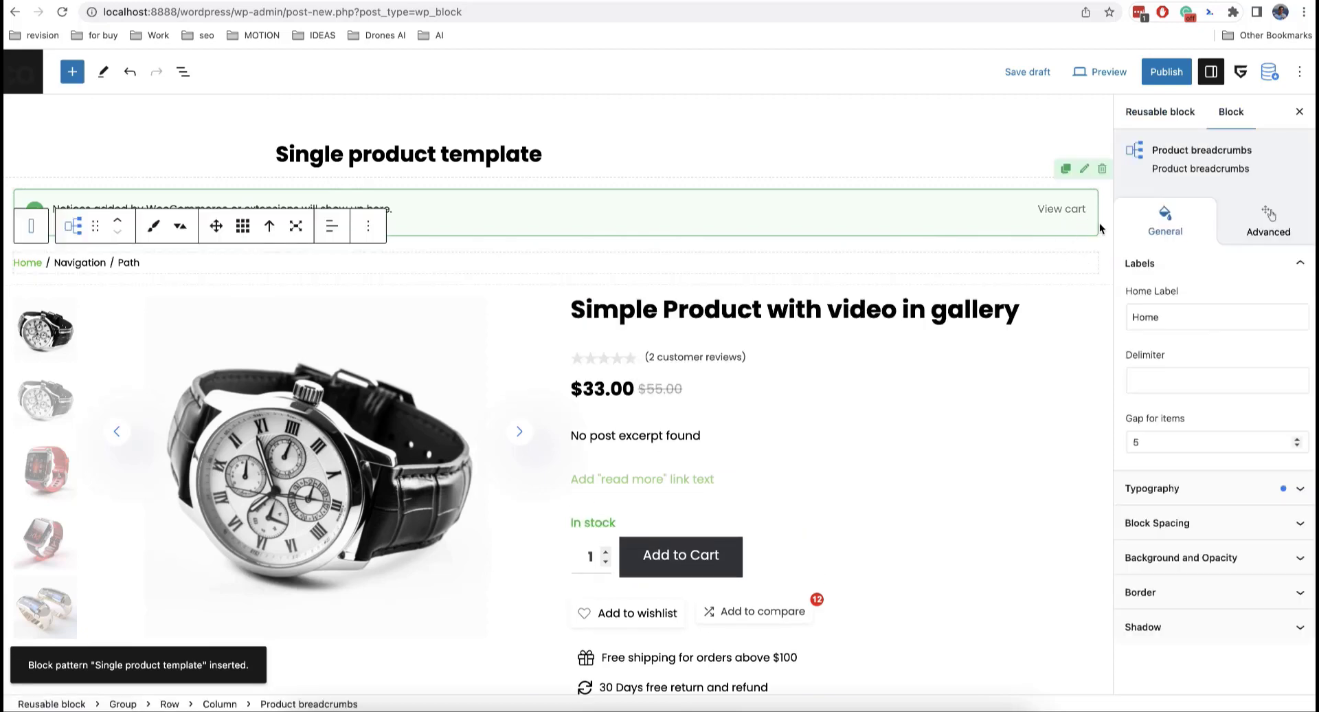
left_click(1085, 176)
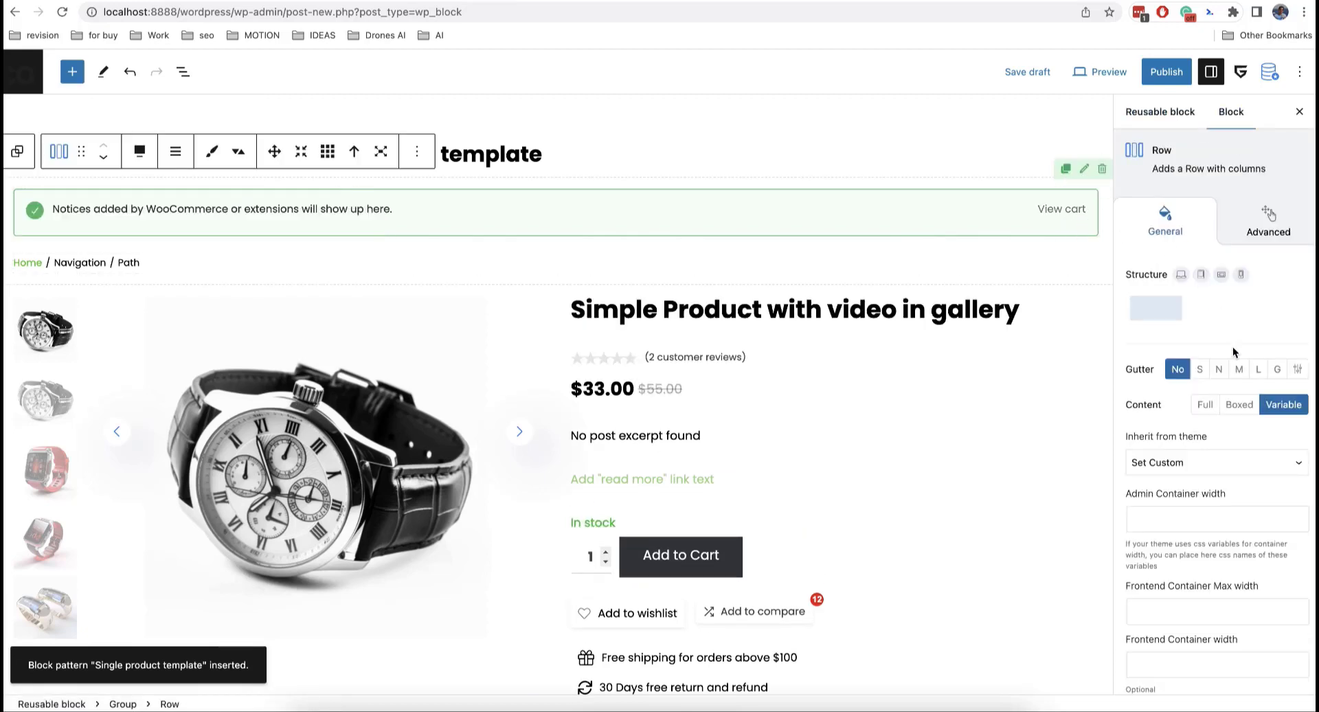
left_click(1241, 406)
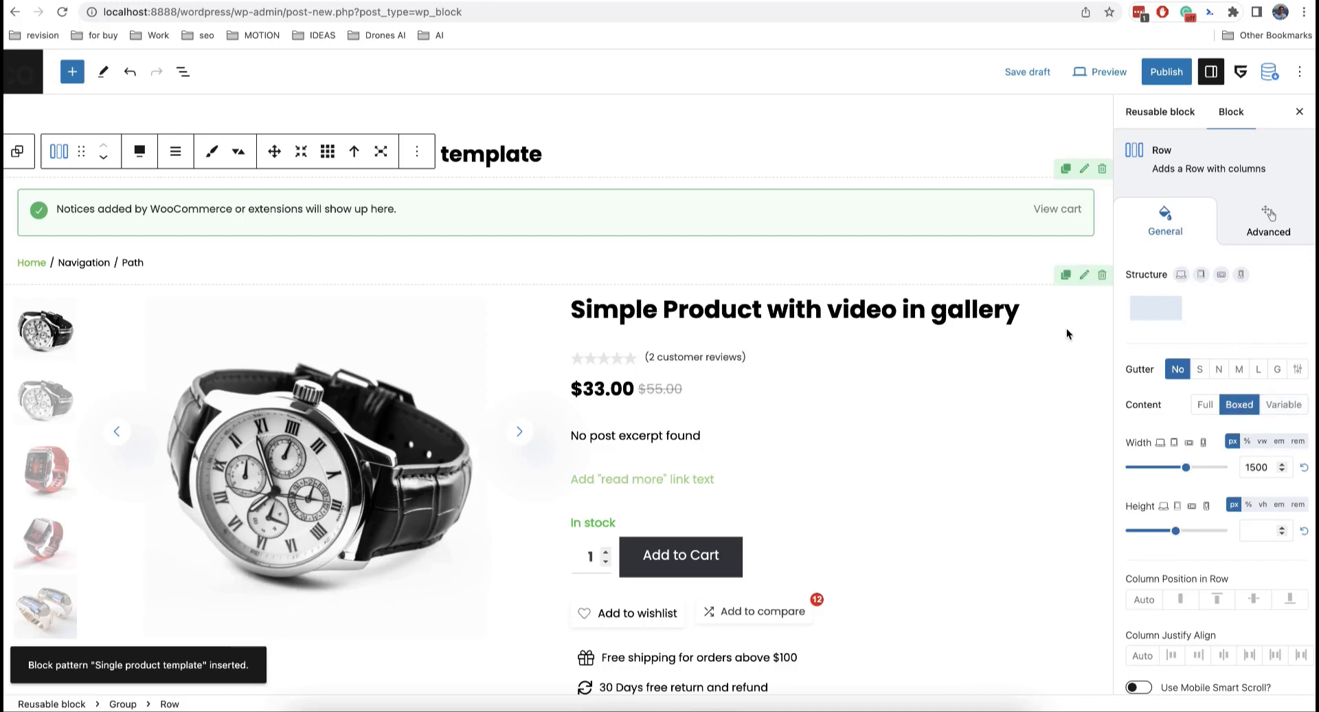
left_click(1084, 276)
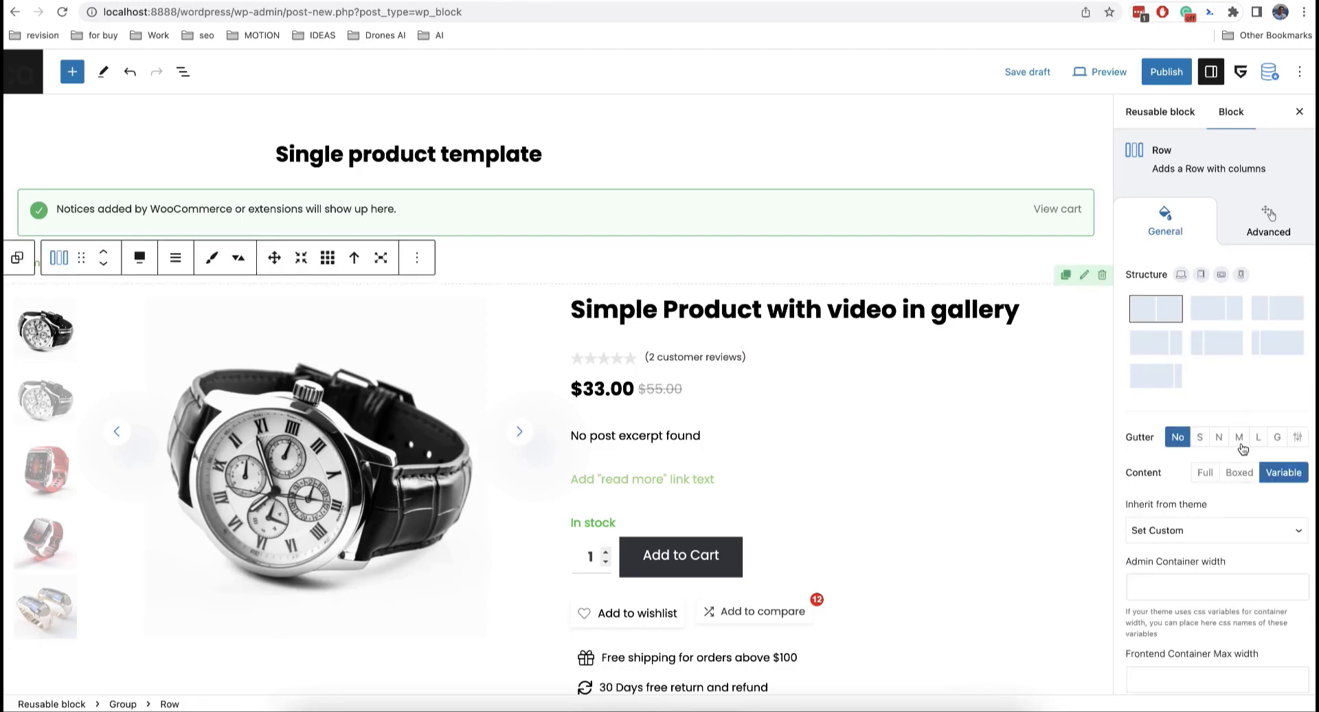
left_click(1241, 471)
scroll(987, 457, "down", 7)
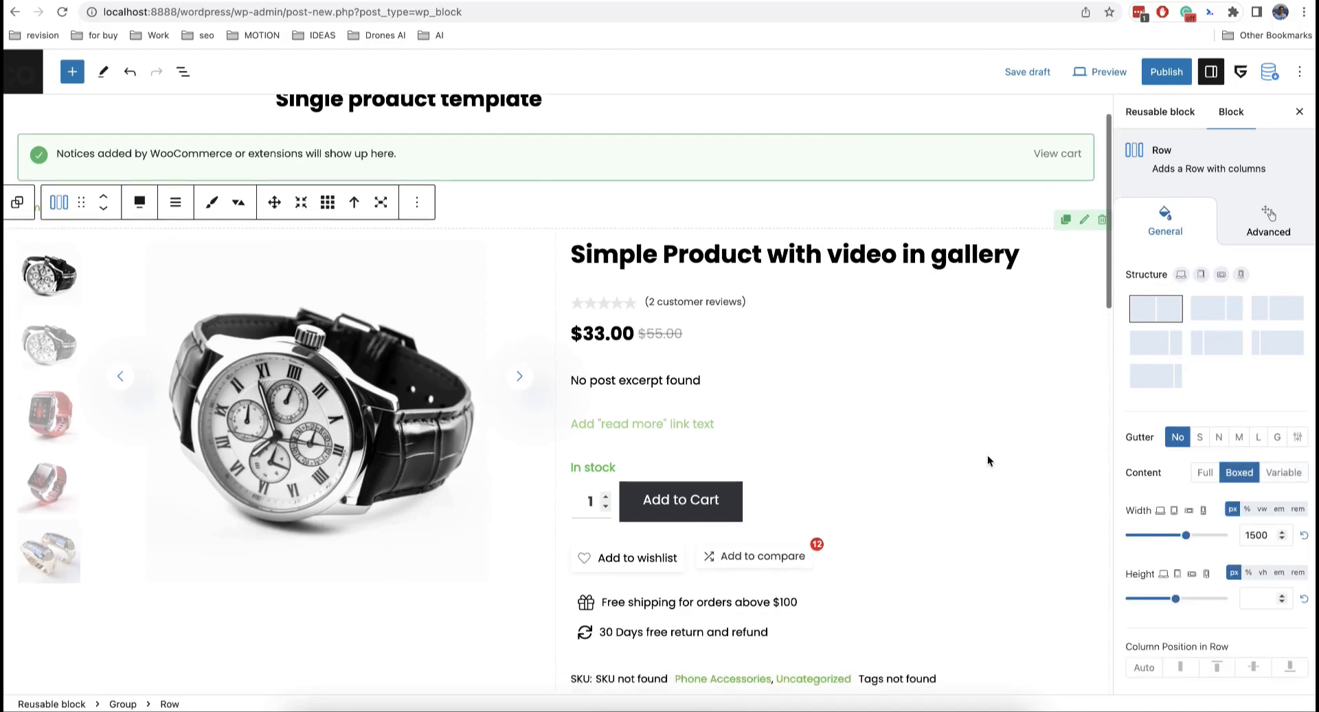
left_click(1085, 264)
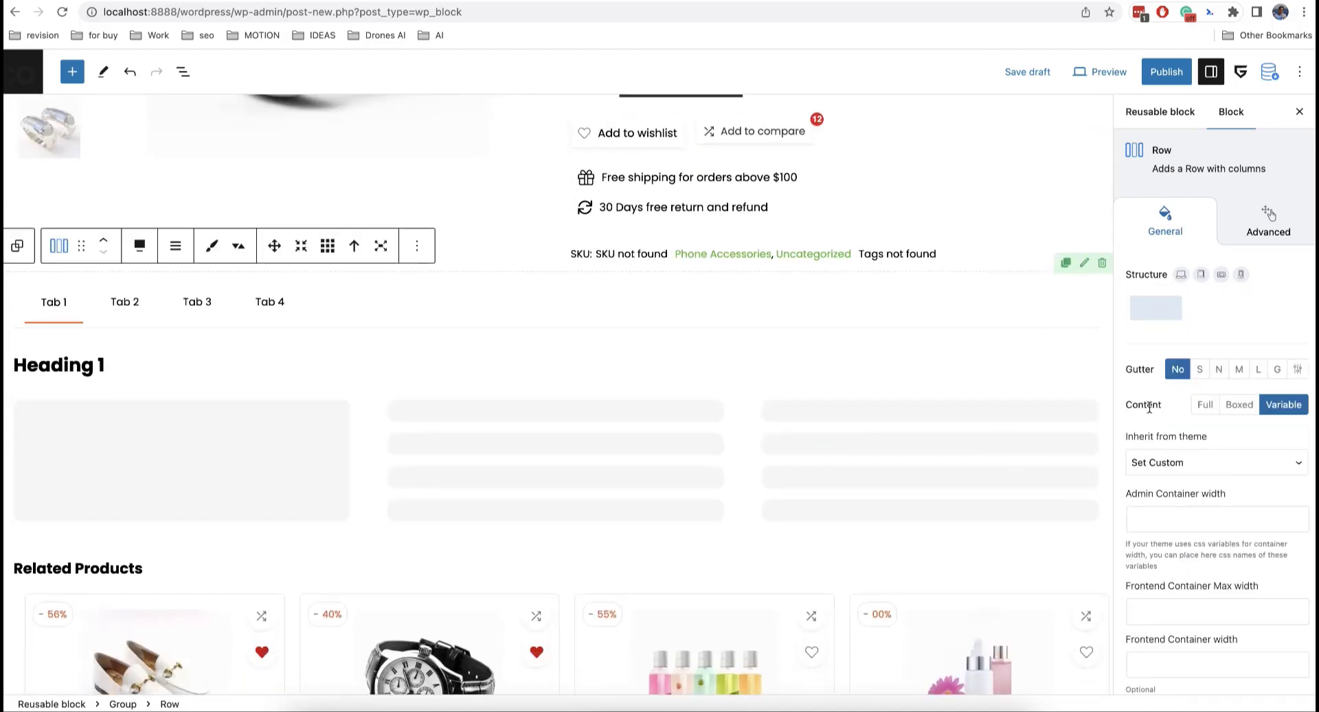
left_click(1236, 406)
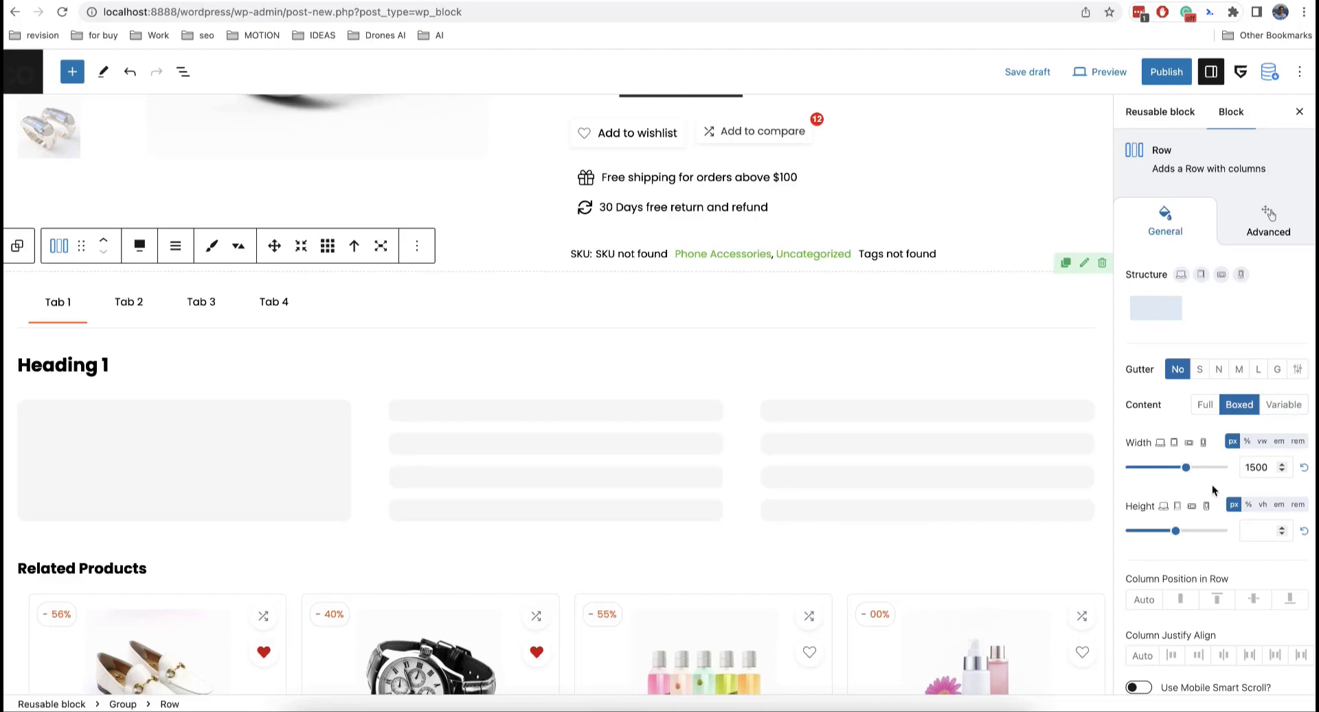
scroll(904, 480, "down", 10)
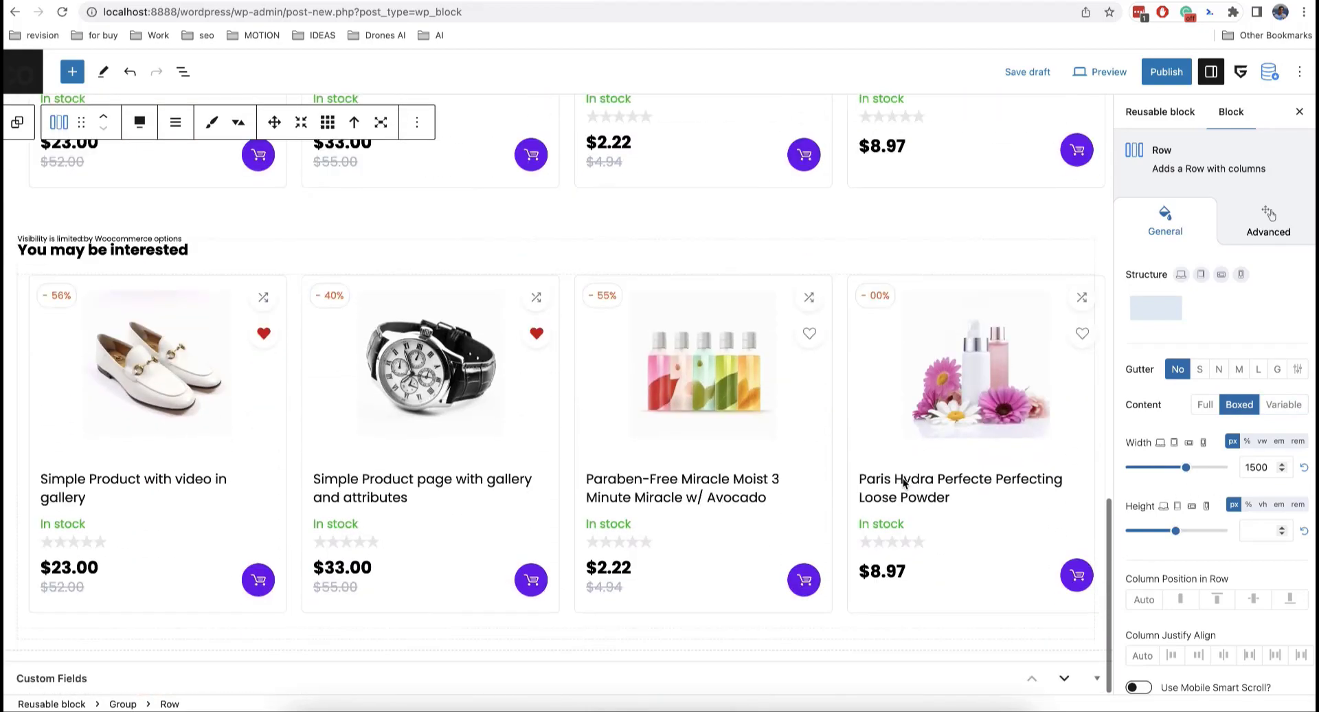
scroll(903, 483, "up", 15)
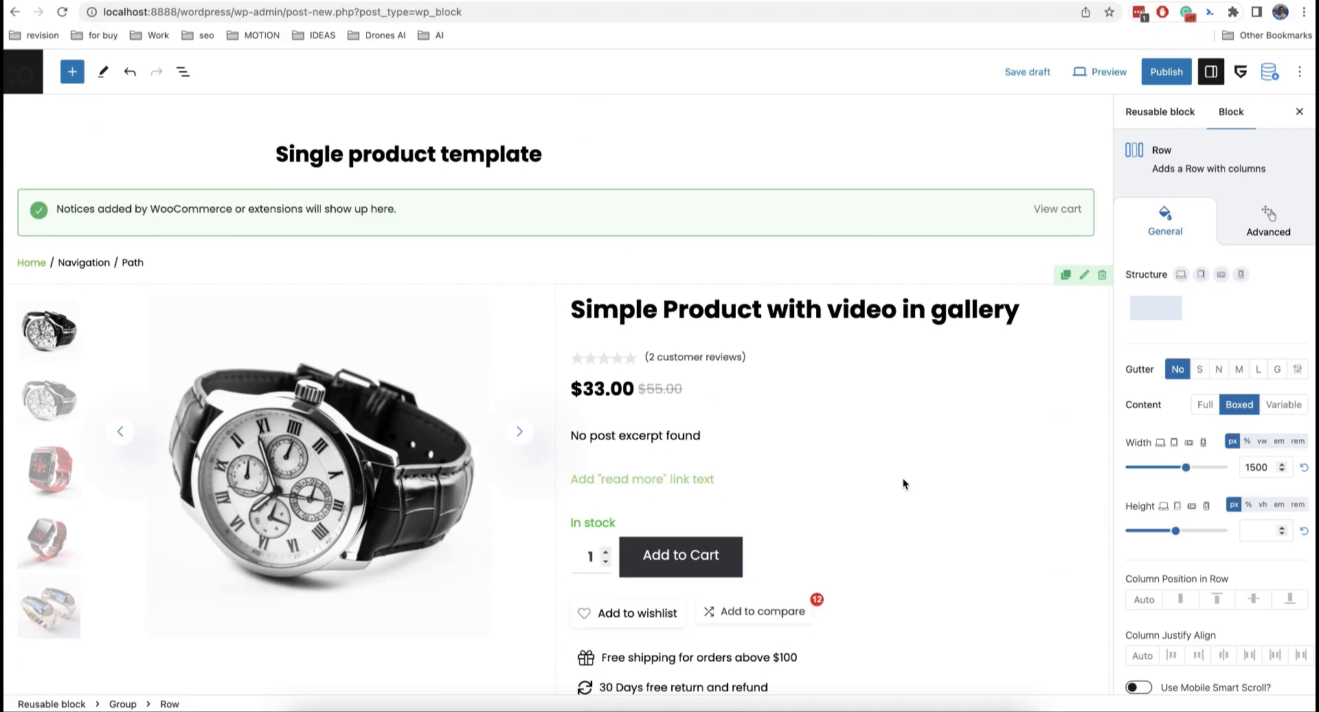
left_click(1160, 111)
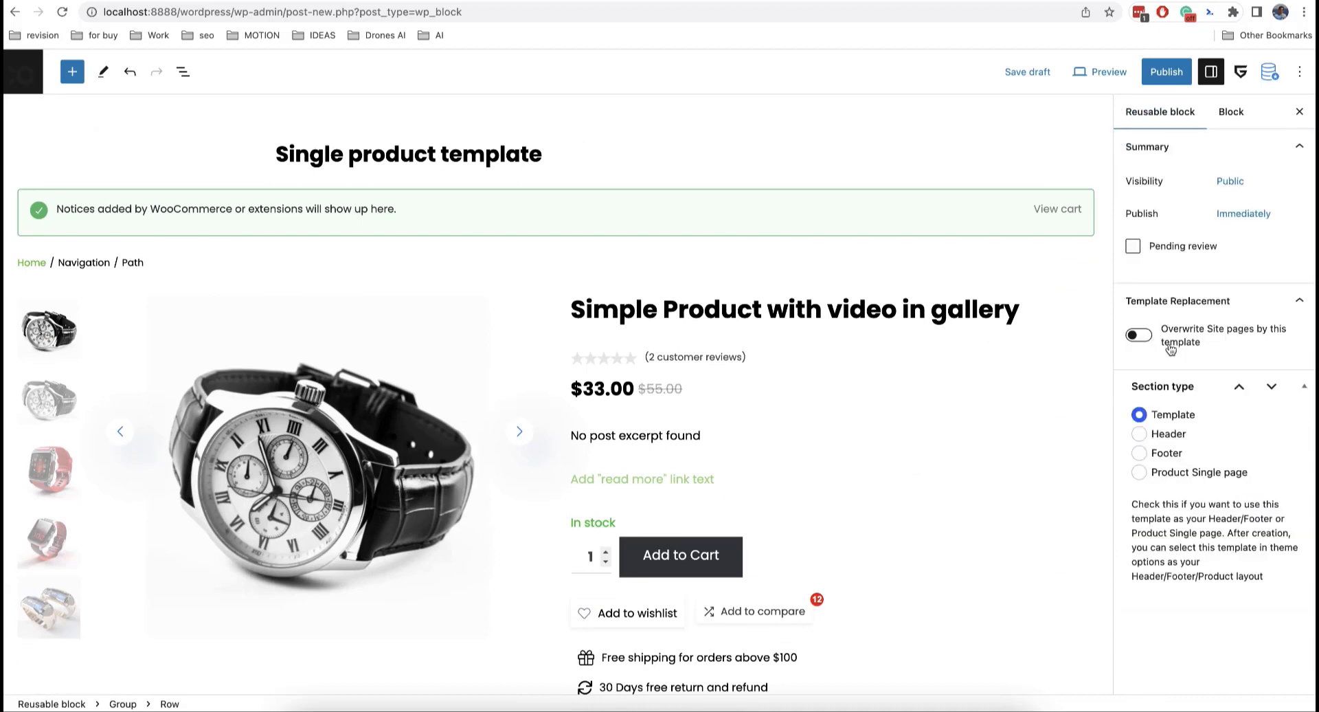
Step: Set Section type to Product Single page, publish the template, and return to the Block template list
left_click(1142, 475)
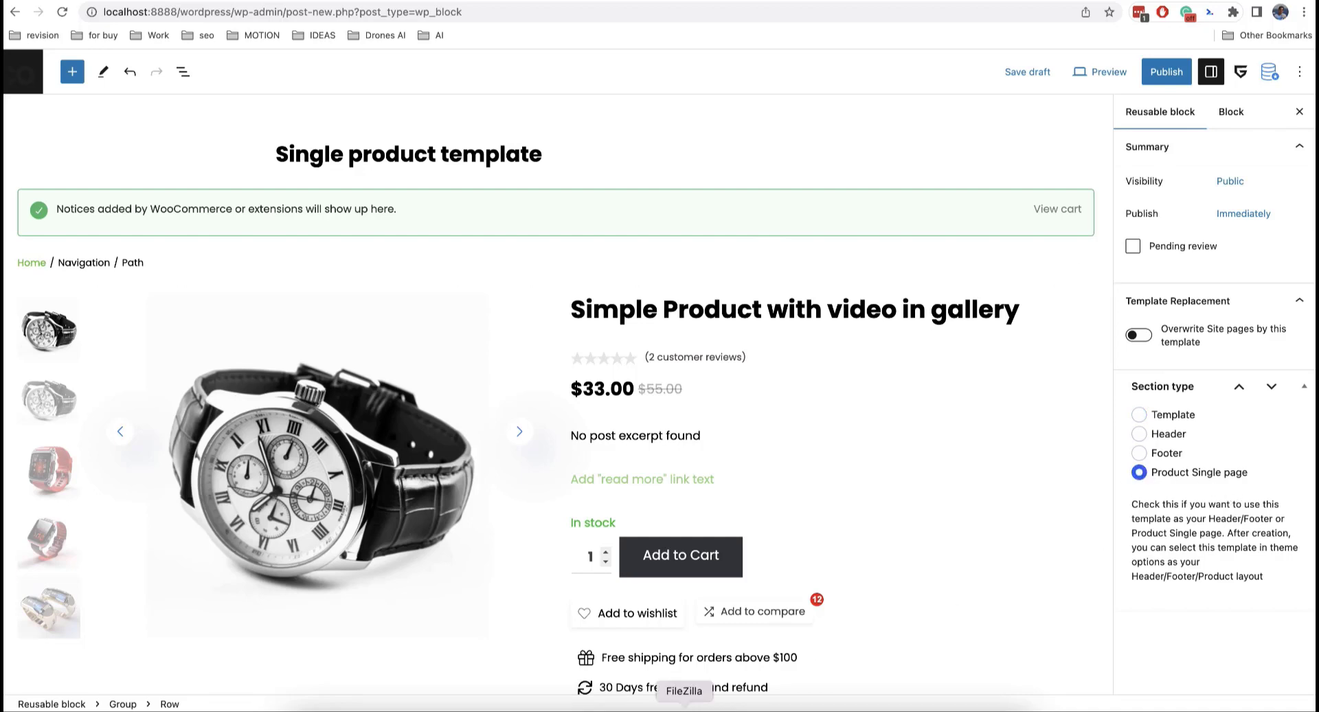
left_click(1166, 73)
left_click(1161, 79)
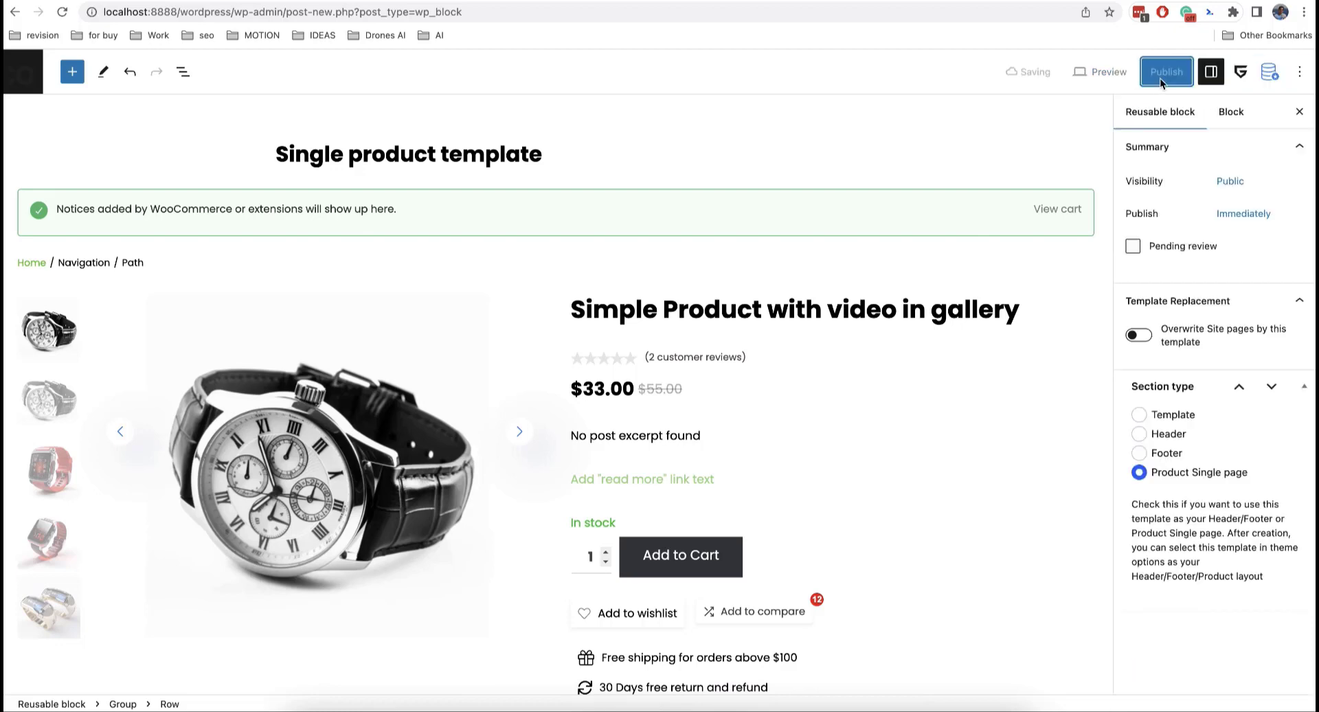
left_click(25, 73)
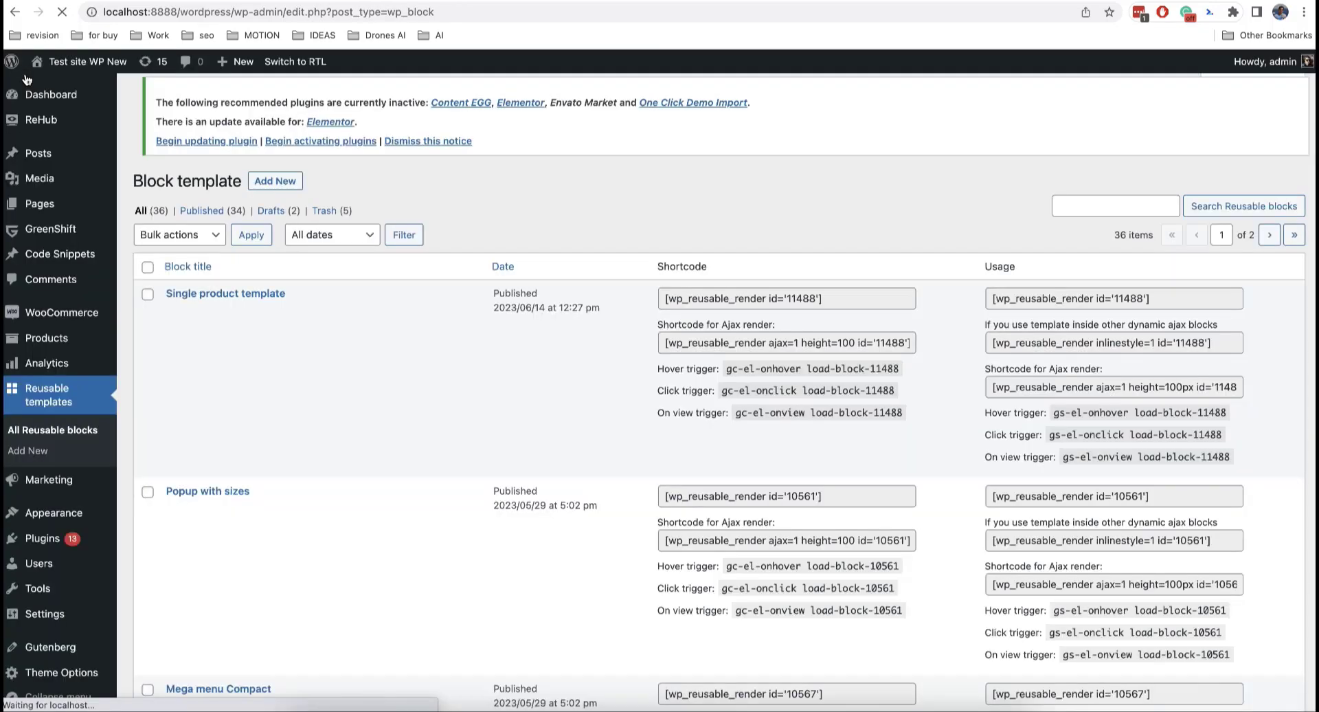
Step: Review ReHub Theme Options > Shop settings, leaving Product layout as 'Default without sidebar 2 column'
scroll(68, 481, "down", 3)
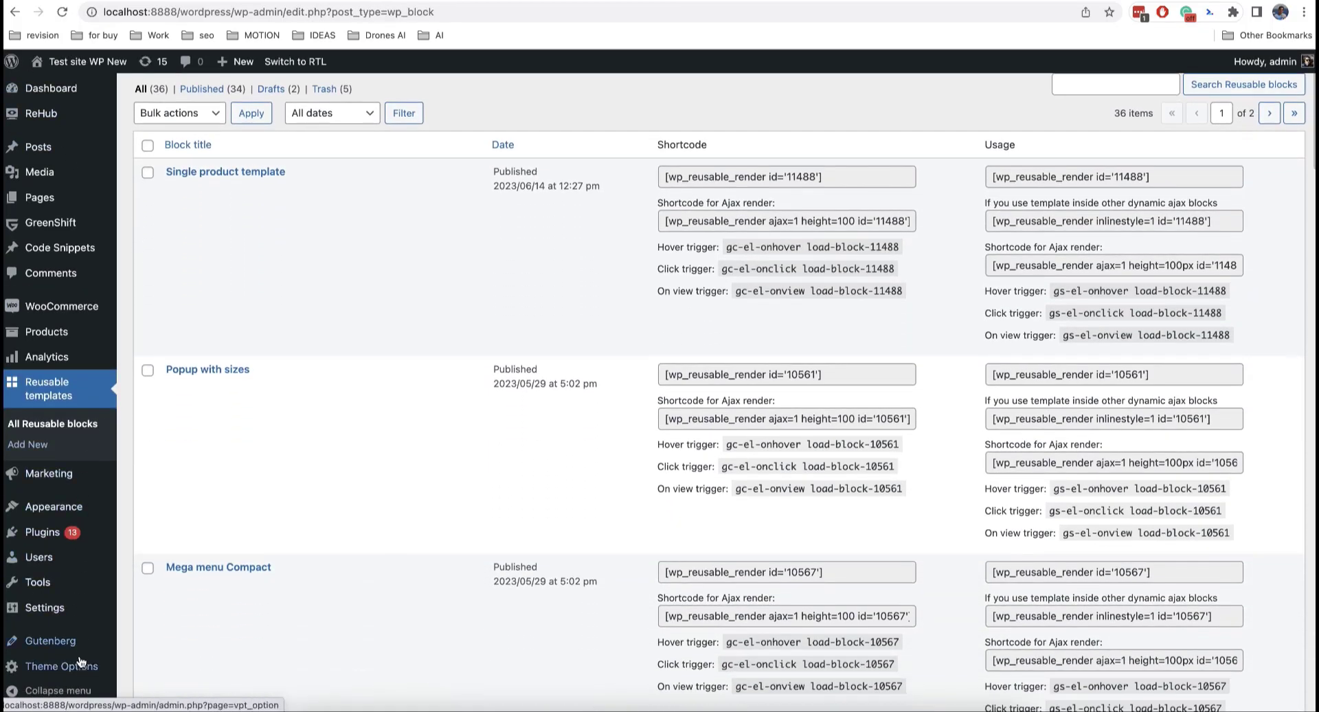
left_click(80, 661)
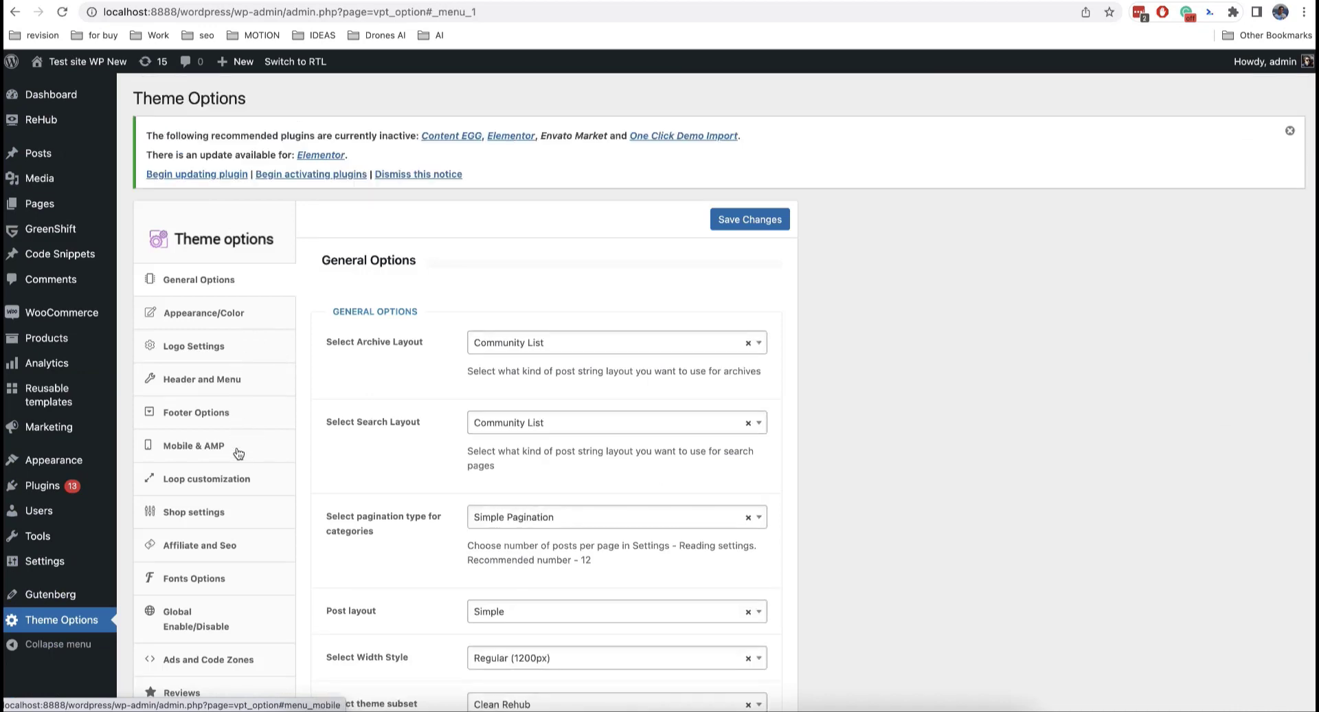
left_click(237, 514)
scroll(428, 401, "down", 2)
scroll(428, 406, "down", 3)
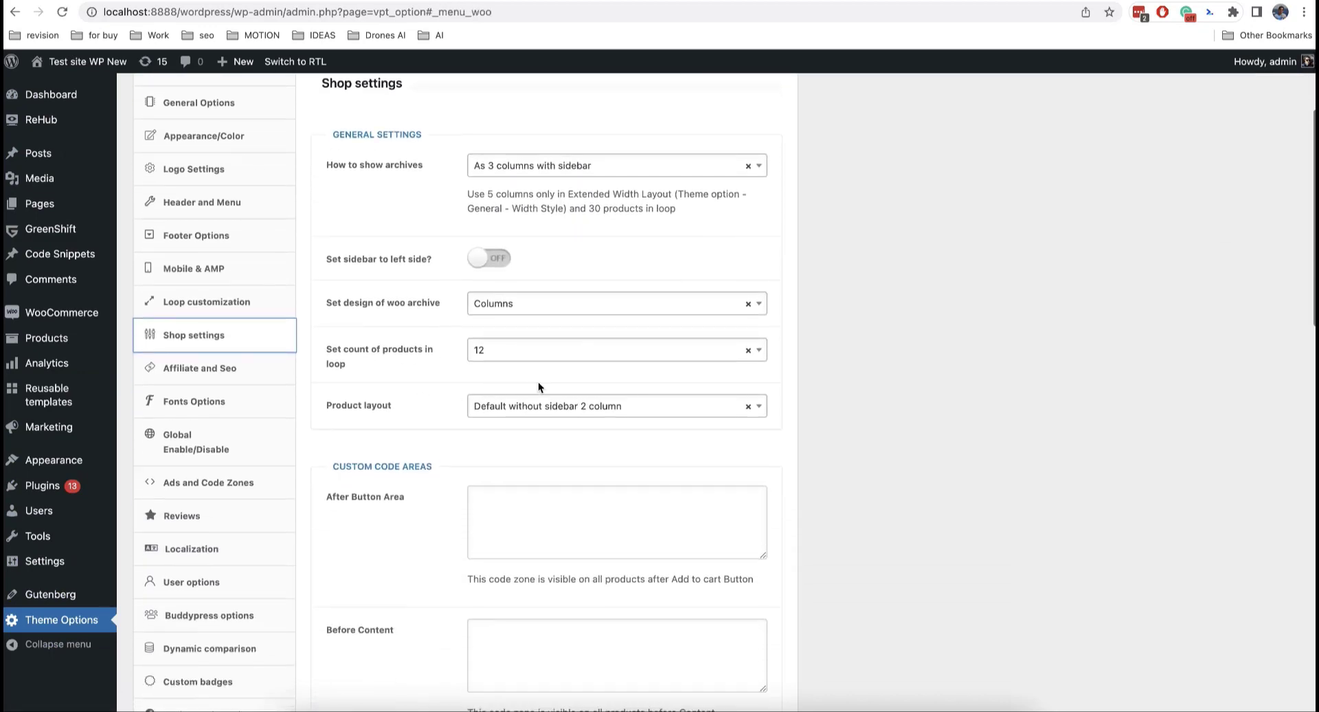
left_click(550, 406)
scroll(583, 484, "down", 5)
scroll(582, 484, "down", 4)
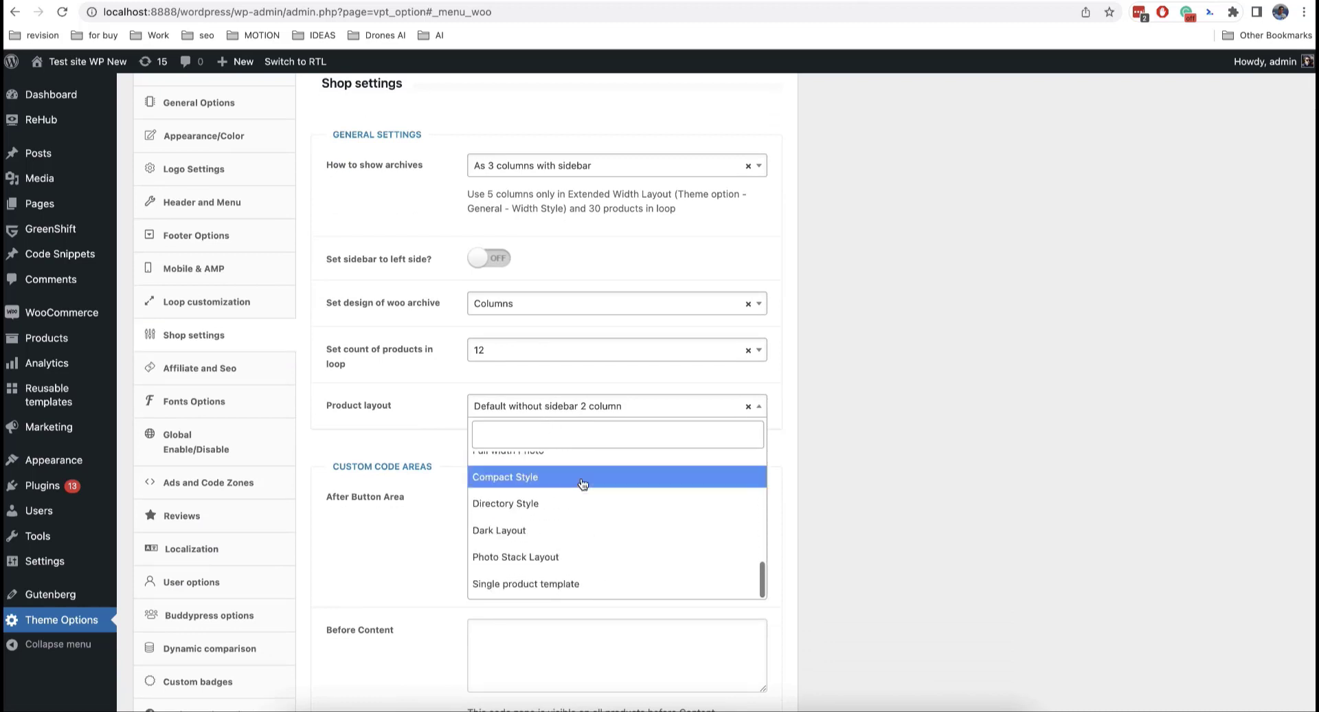
left_click(948, 426)
scroll(199, 384, "up", 3)
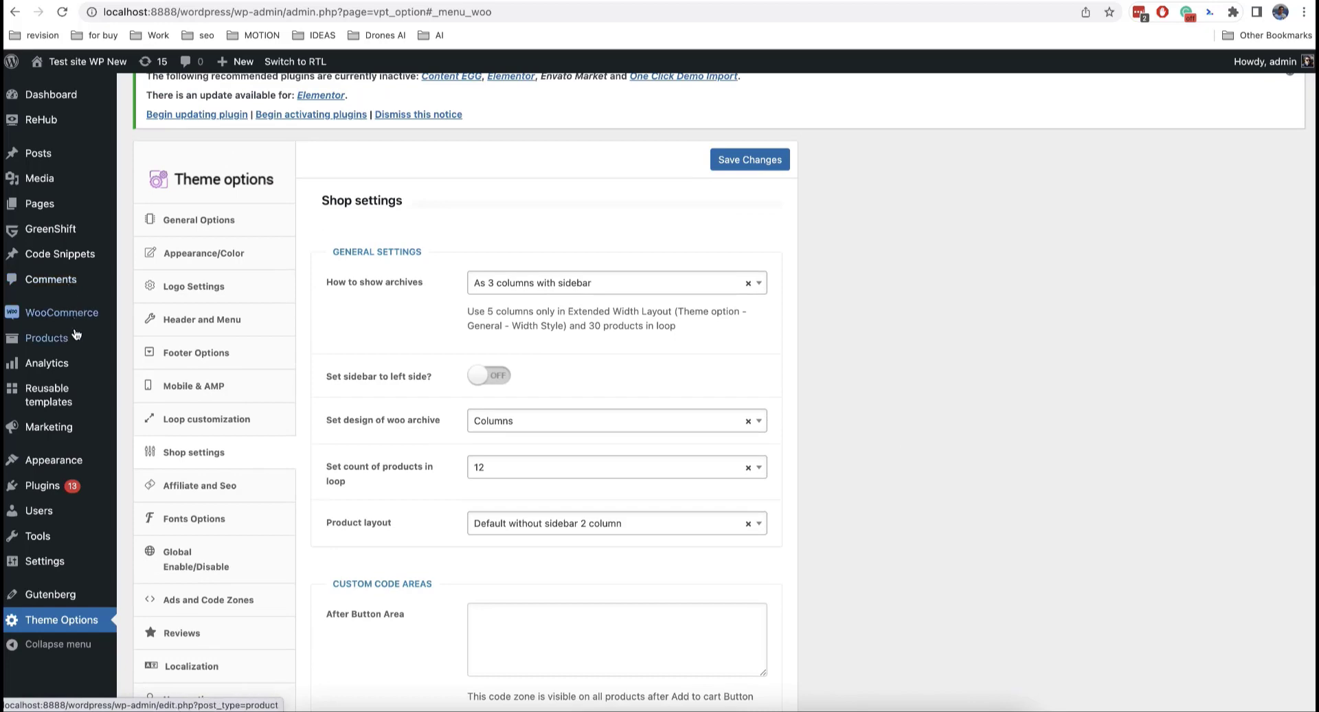
Step: Switch the 'Simple Product page with gallery and attributes' product's layout to 'Single product template' and update it
left_click(154, 343)
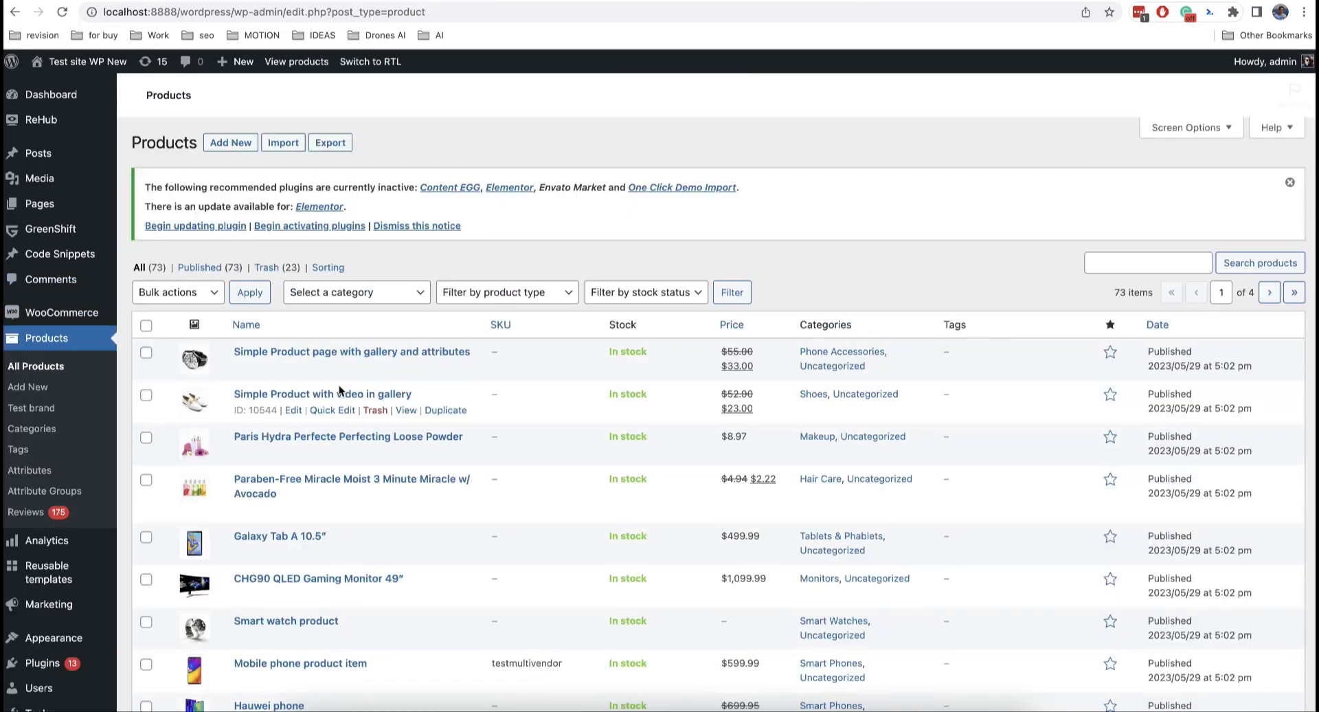
left_click(294, 371)
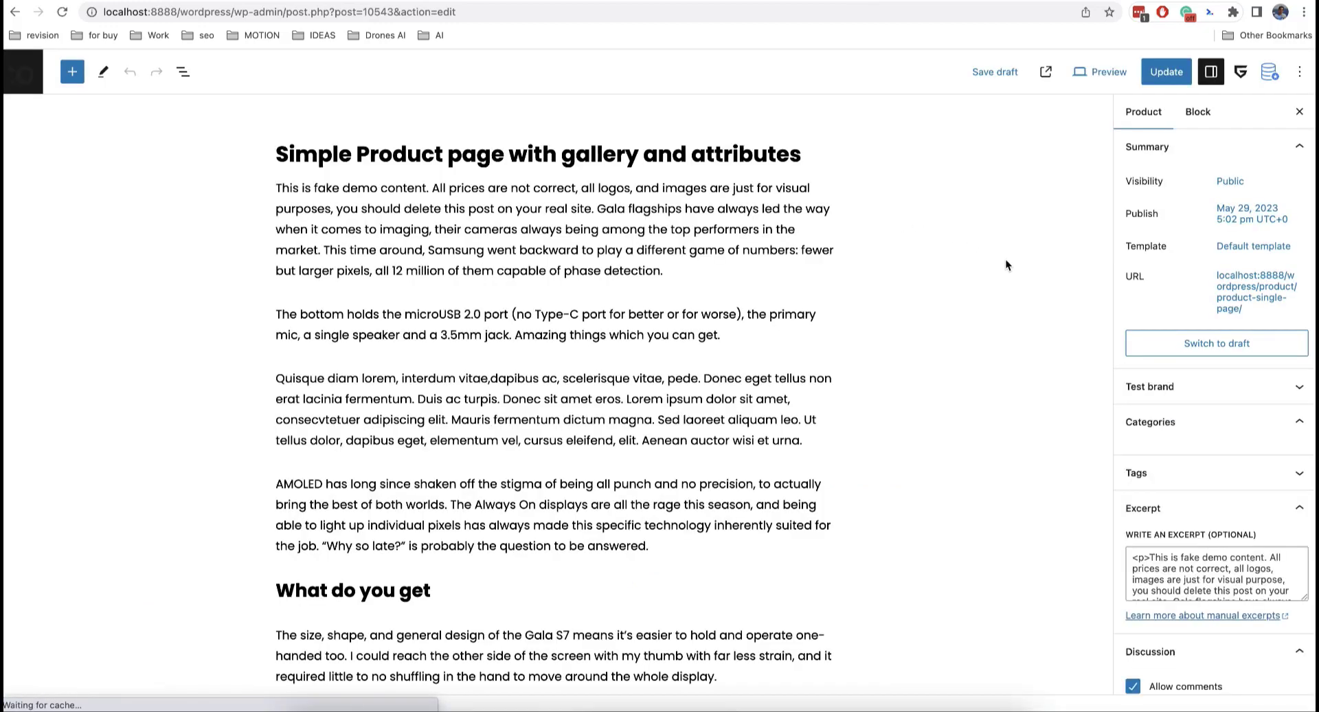
scroll(1199, 343, "down", 8)
scroll(1199, 344, "down", 5)
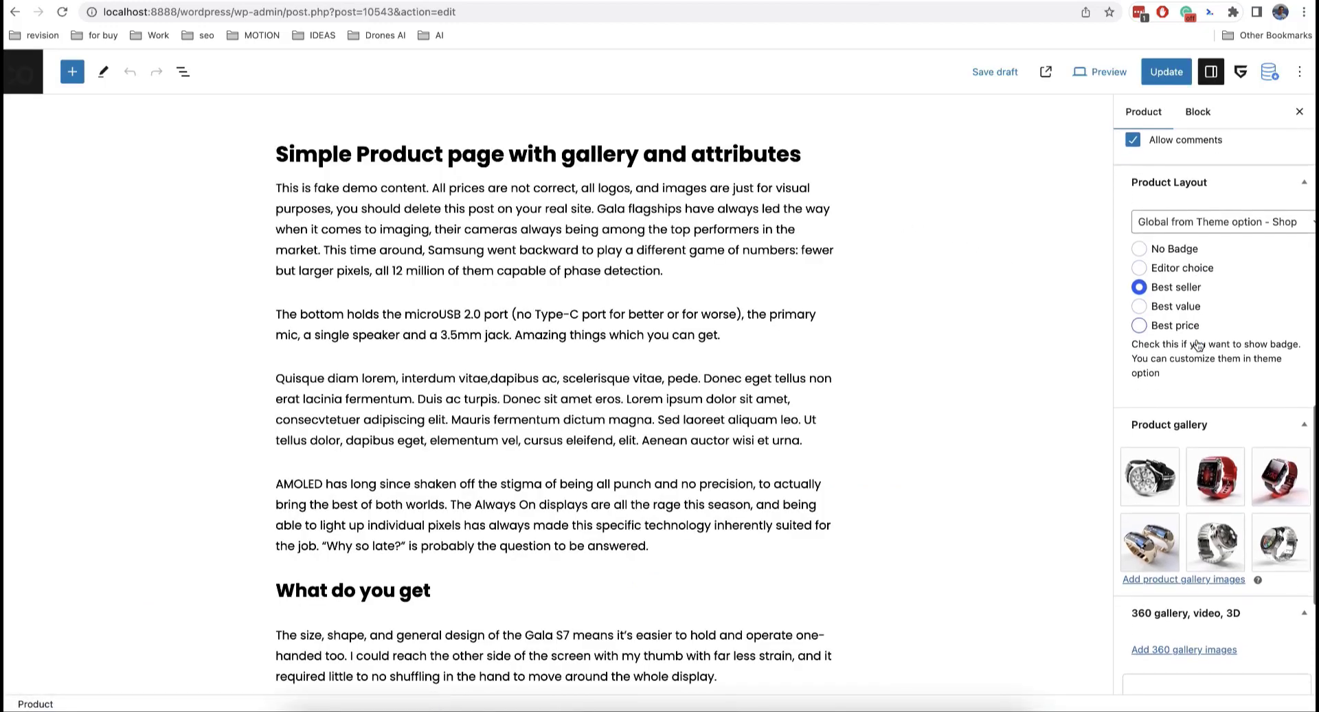
scroll(1197, 341, "up", 5)
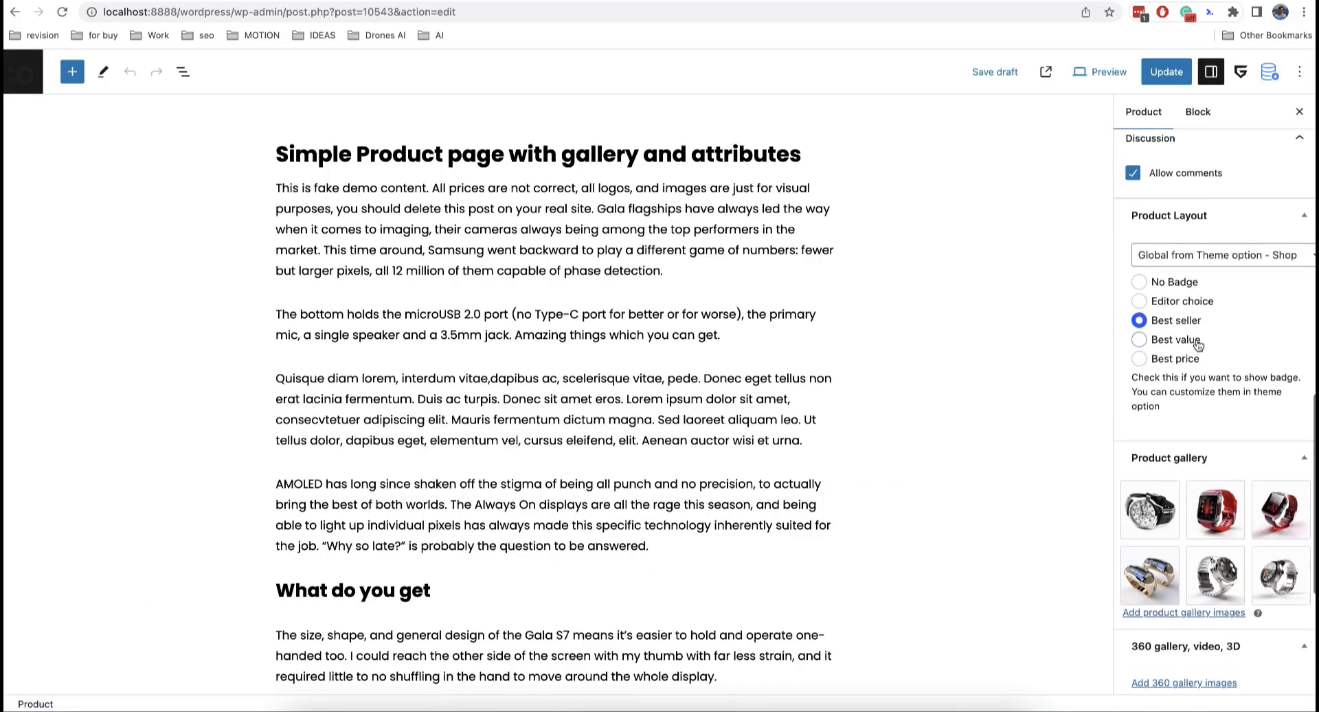
left_click(1170, 281)
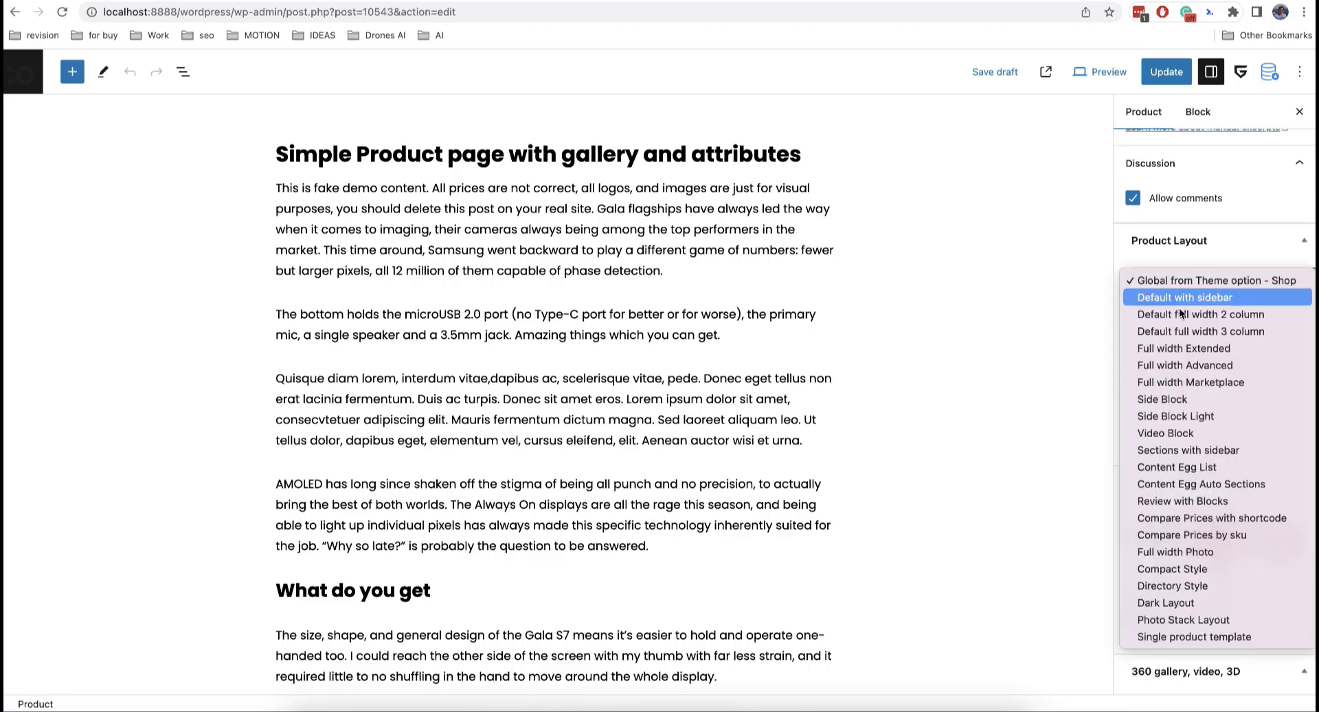
left_click(1193, 636)
left_click(1158, 77)
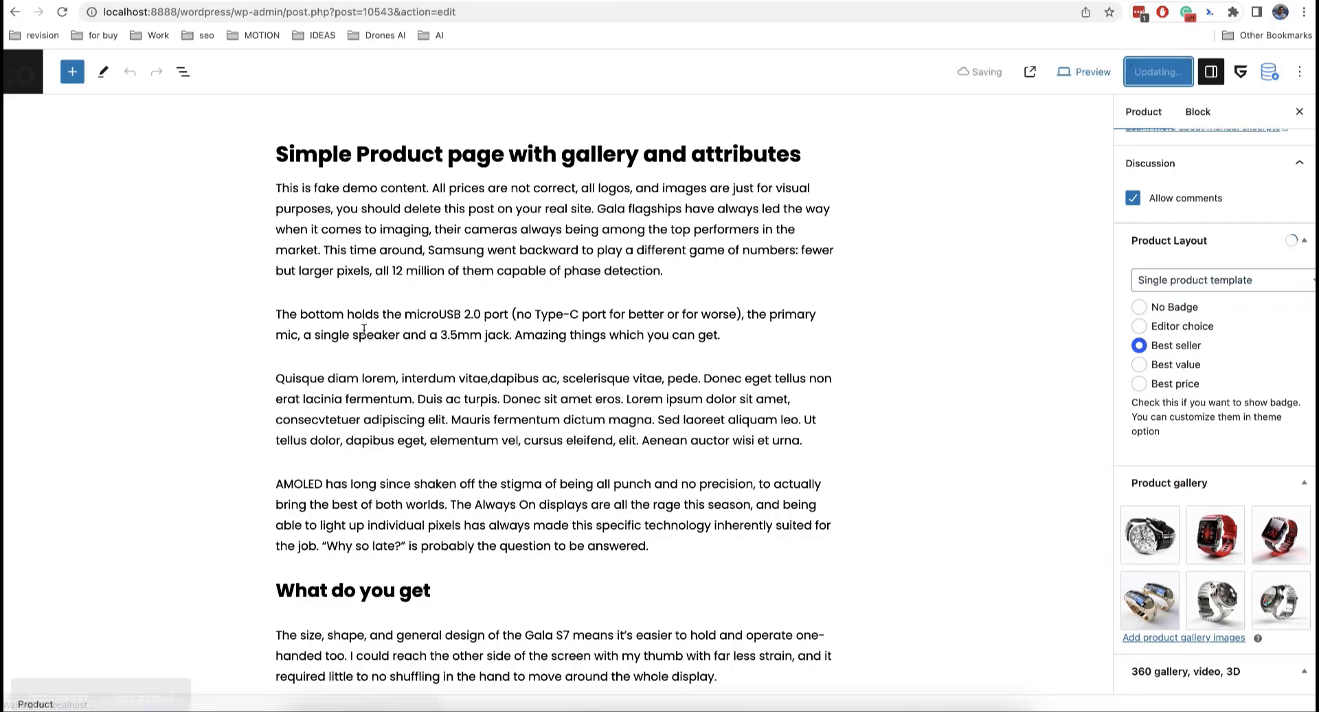
Step: View the updated product on the live site and scroll through its page
left_click(156, 661)
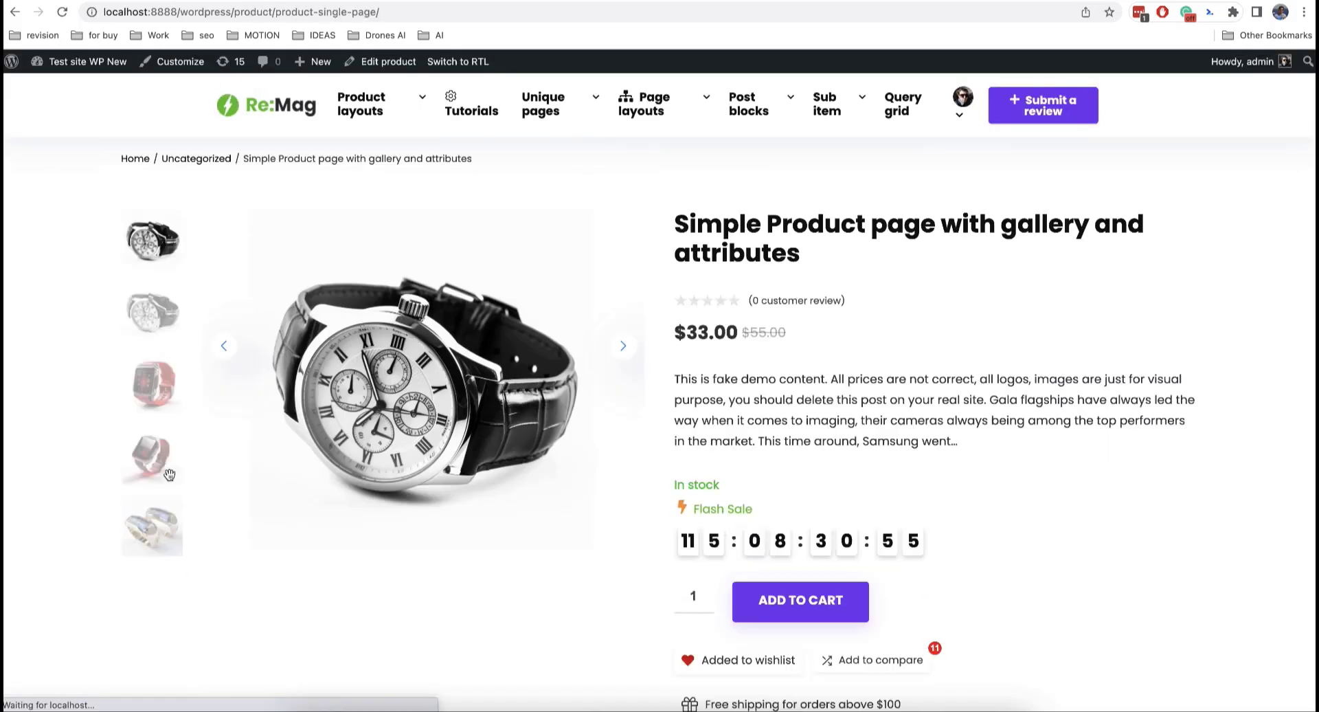
scroll(171, 480, "down", 10)
scroll(170, 474, "down", 15)
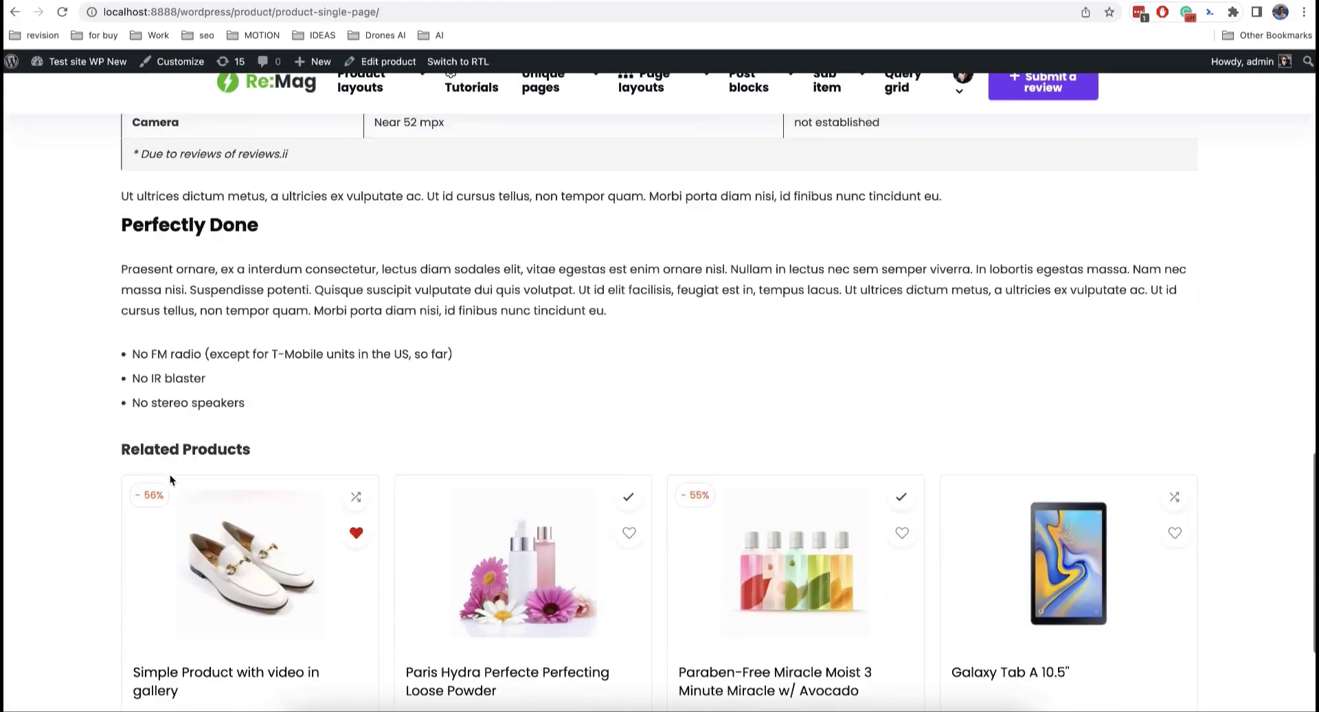
scroll(171, 474, "up", 20)
scroll(169, 475, "down", 1)
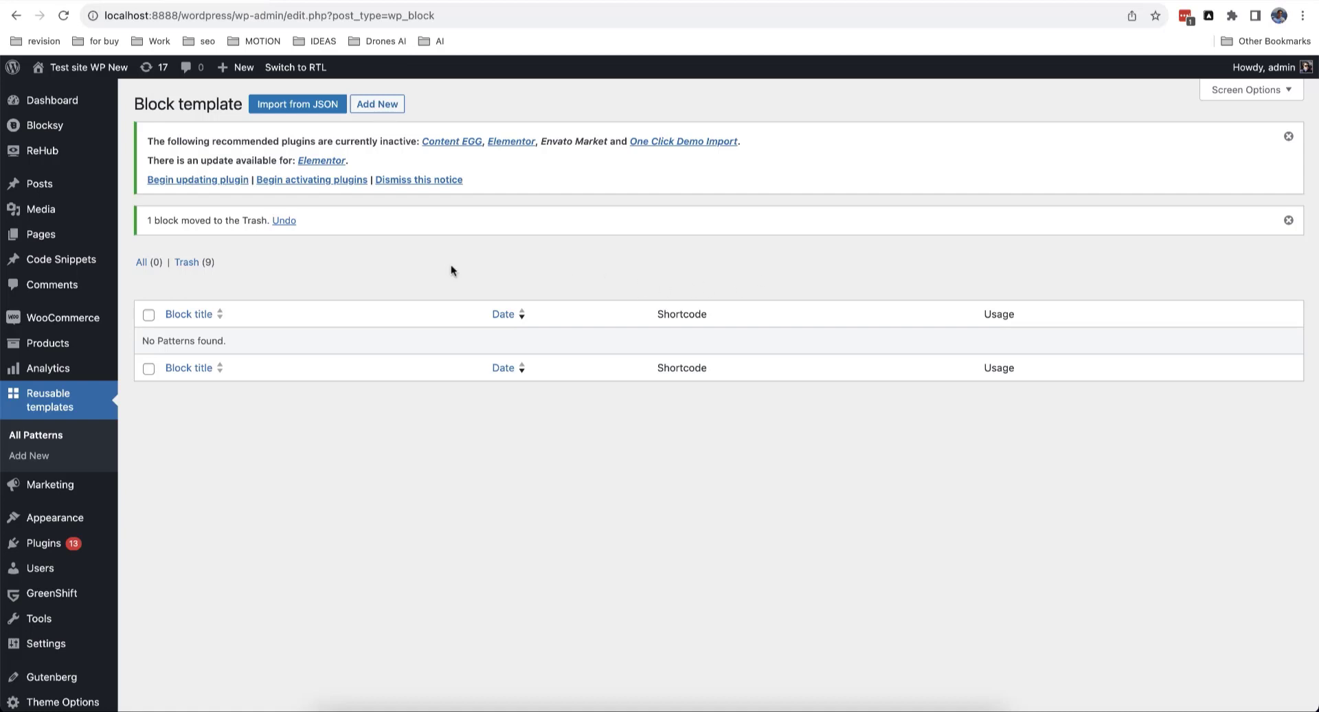
Step: Create an unsynced pattern titled 'Shop template' and select its empty block
left_click(377, 105)
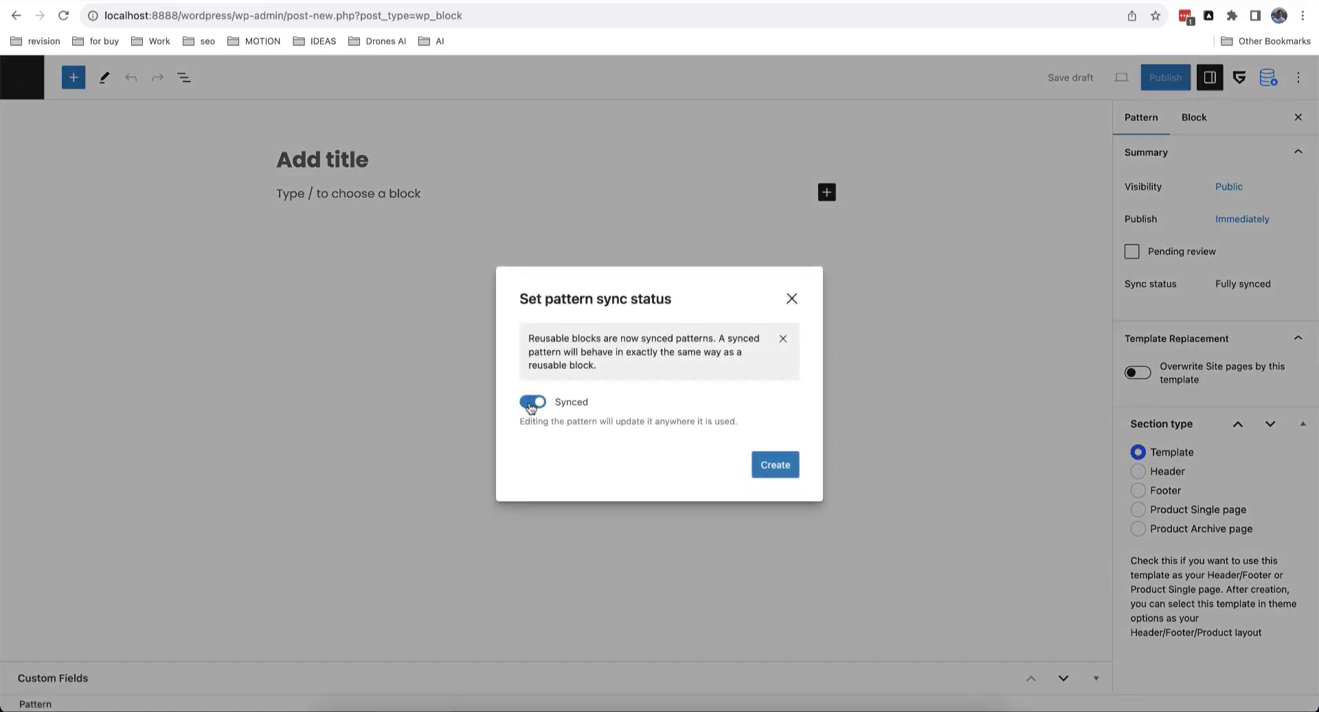
left_click(531, 405)
left_click(774, 475)
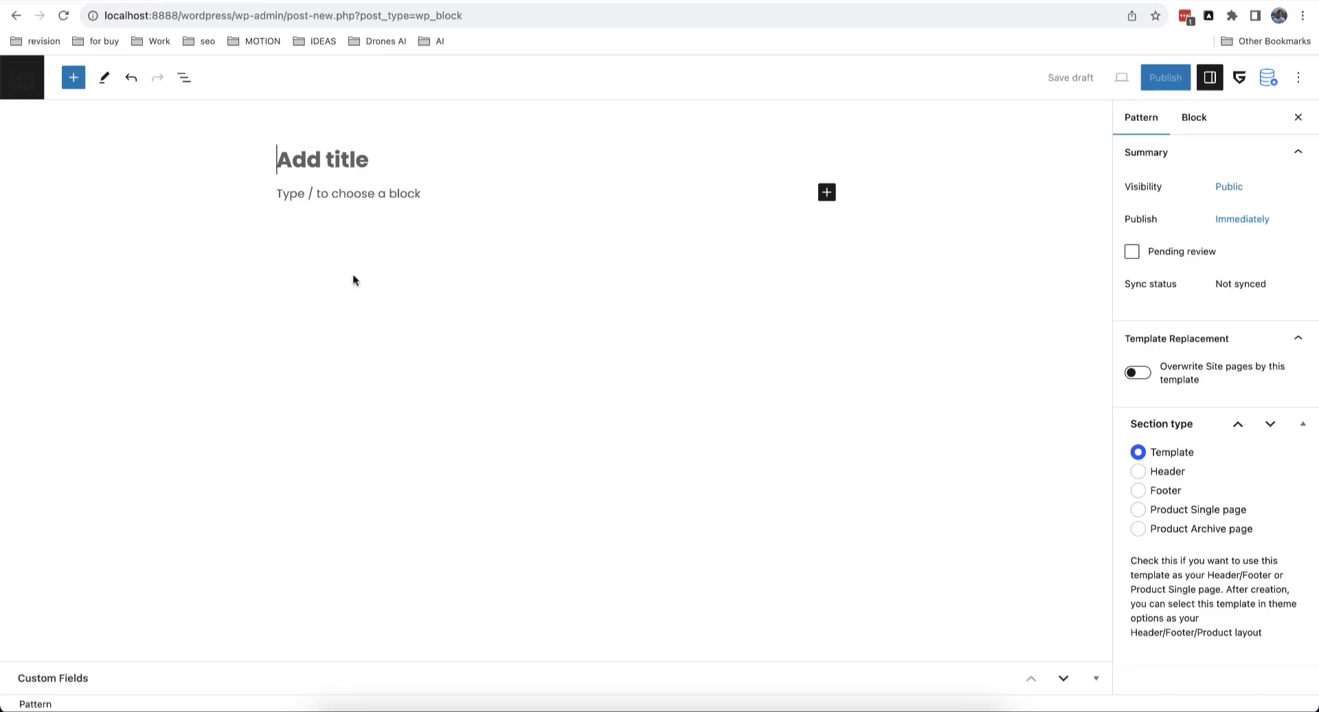
type("Shop t")
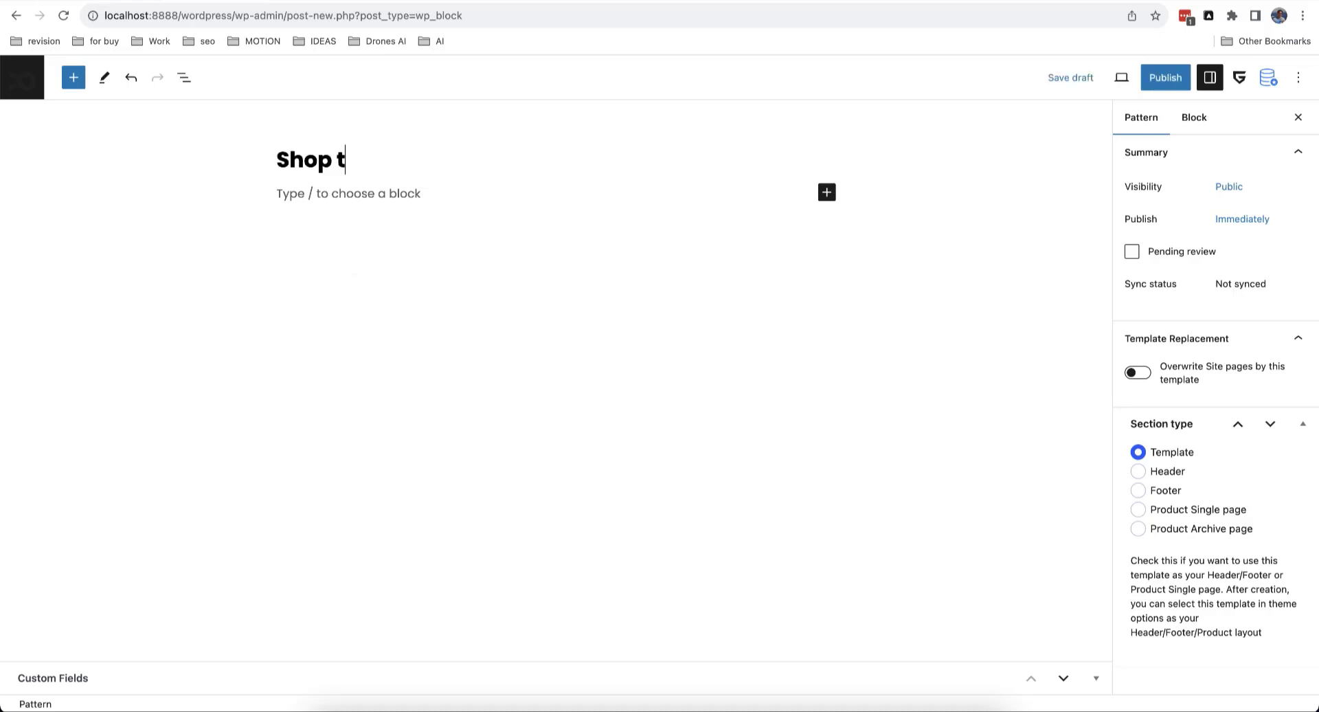
type("emplate")
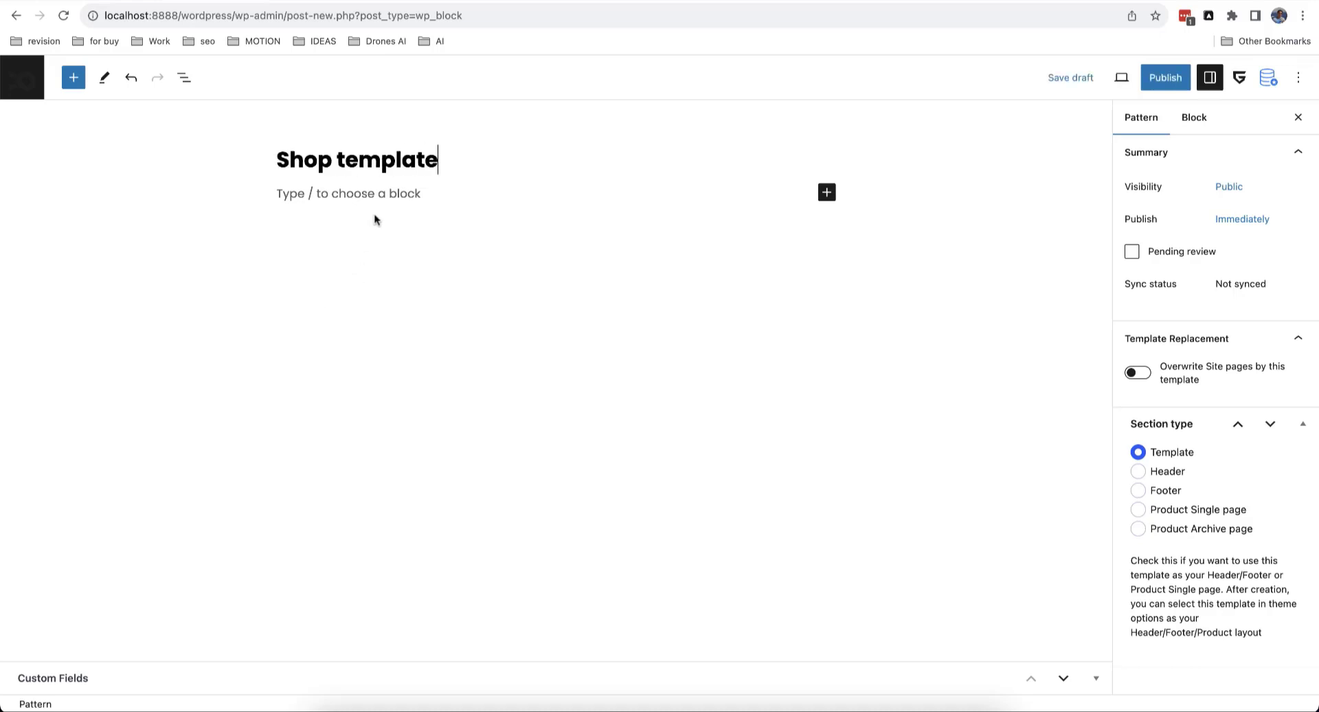
left_click(376, 195)
left_click(74, 77)
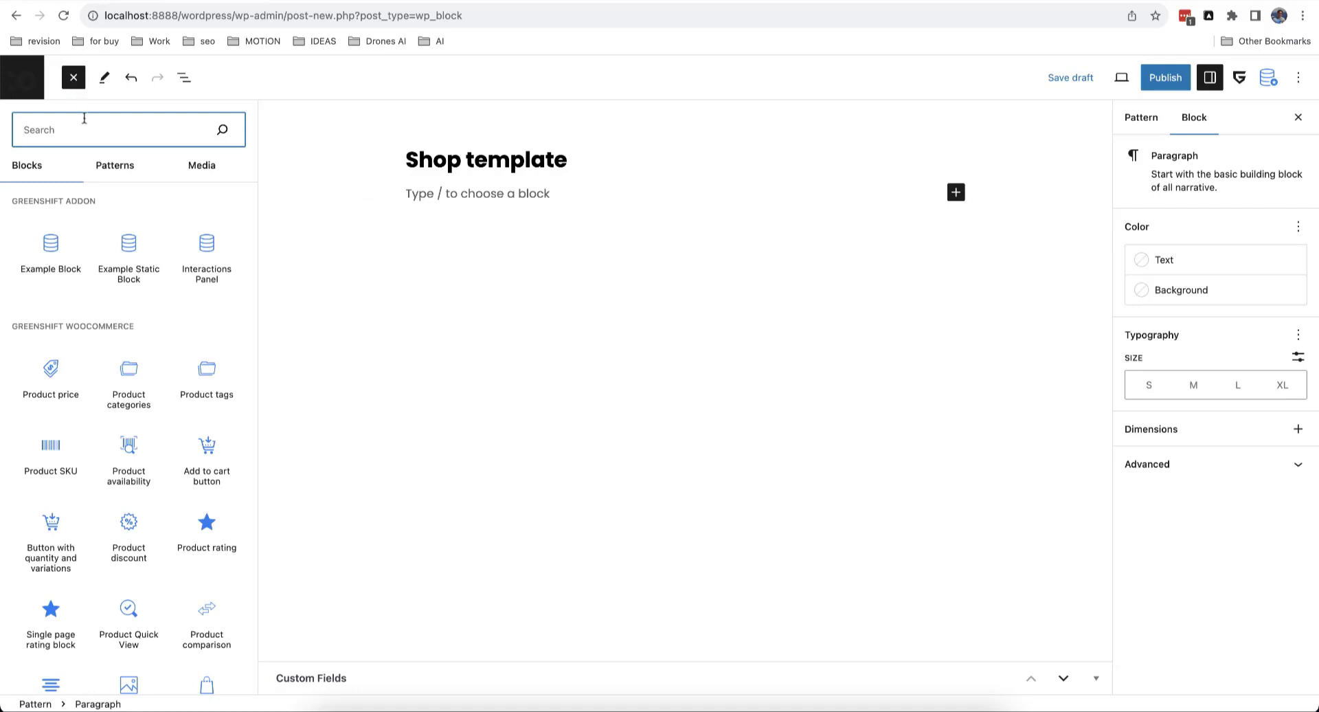
Step: Insert the Greenshift Woocommerce FSE 'Product Catalog' pattern into the template
left_click(115, 165)
left_click(129, 377)
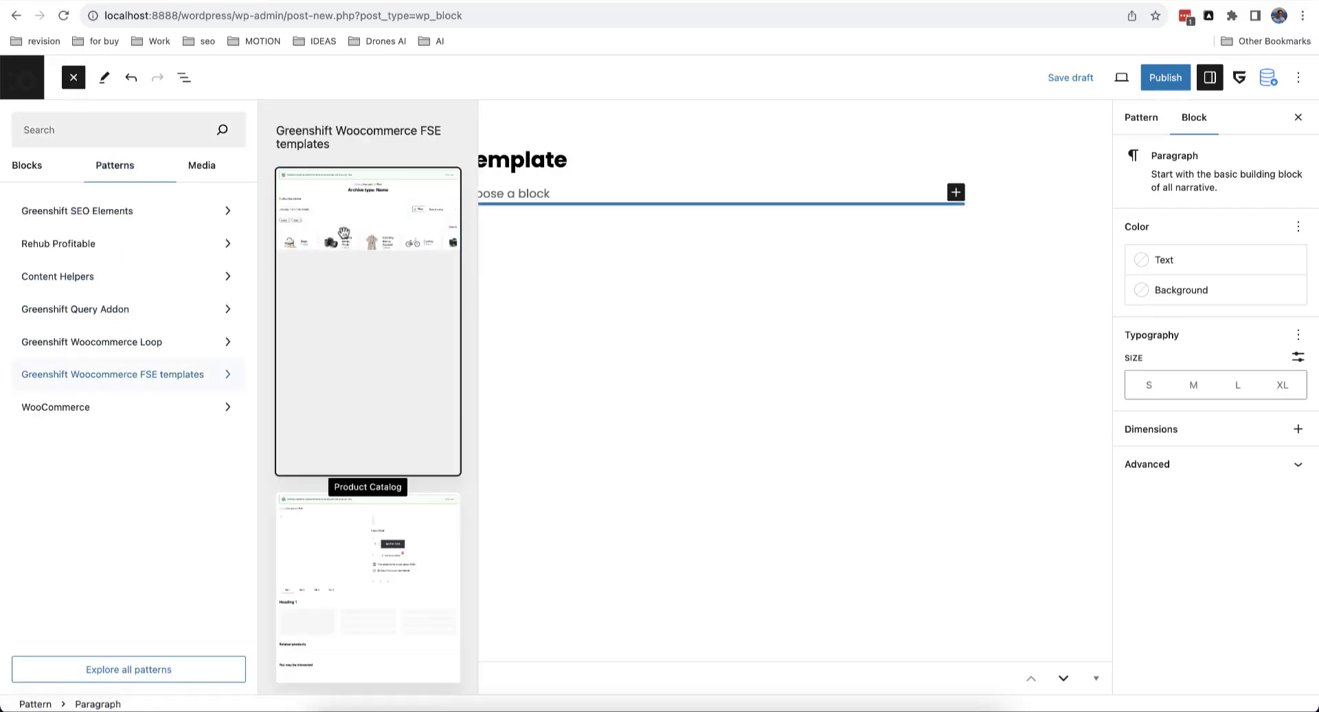
left_click(343, 234)
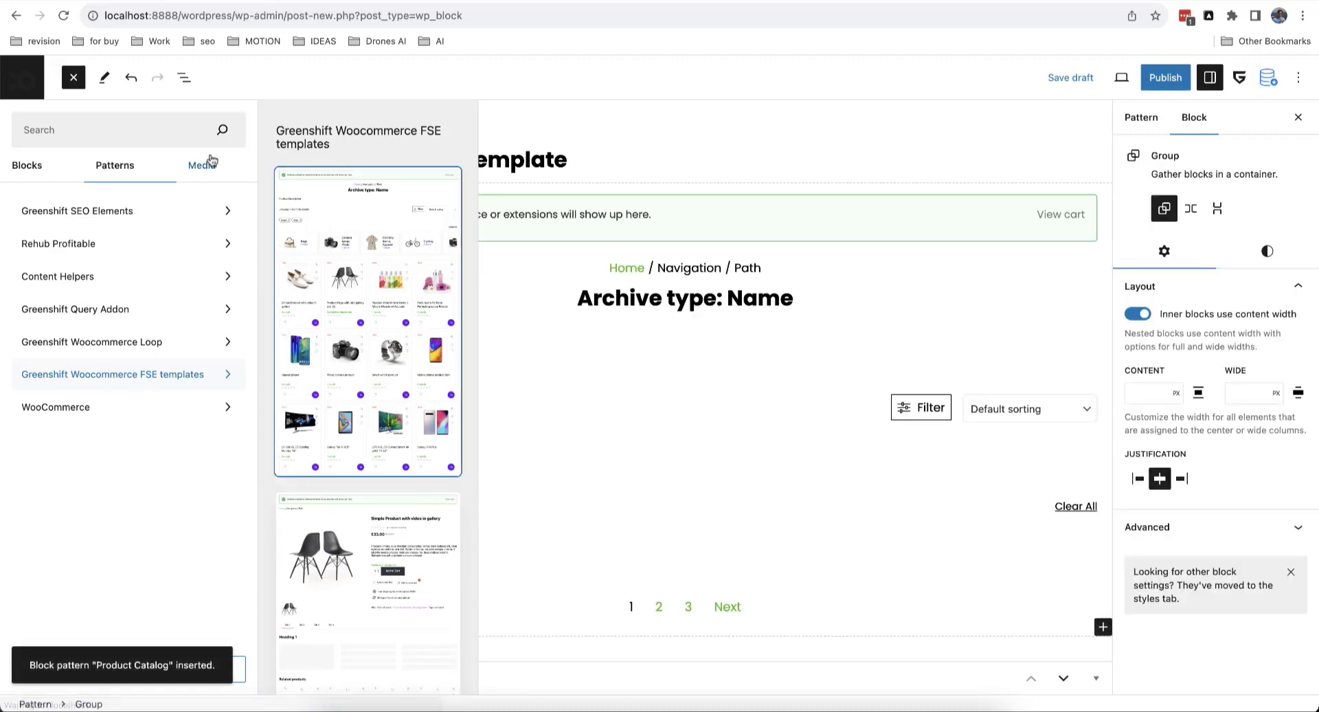
left_click(73, 77)
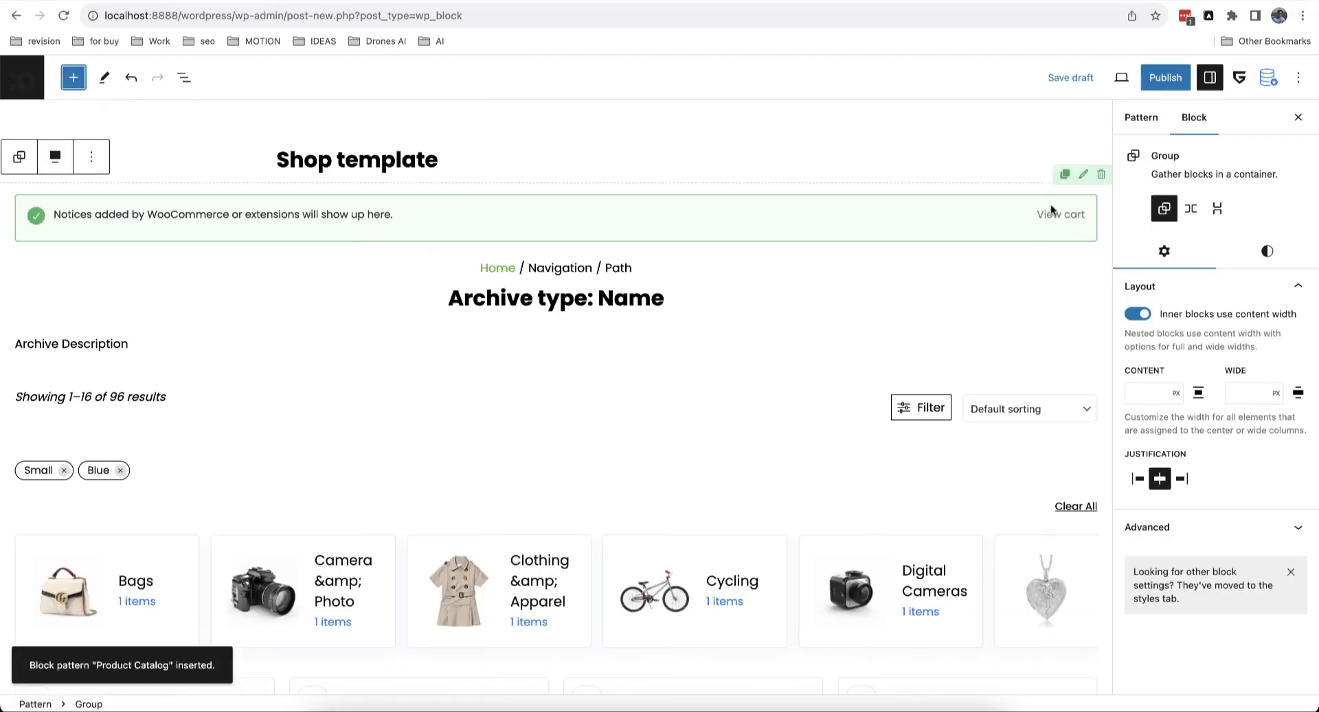
Step: Give the catalog's inner row a boxed content width
left_click(1083, 178)
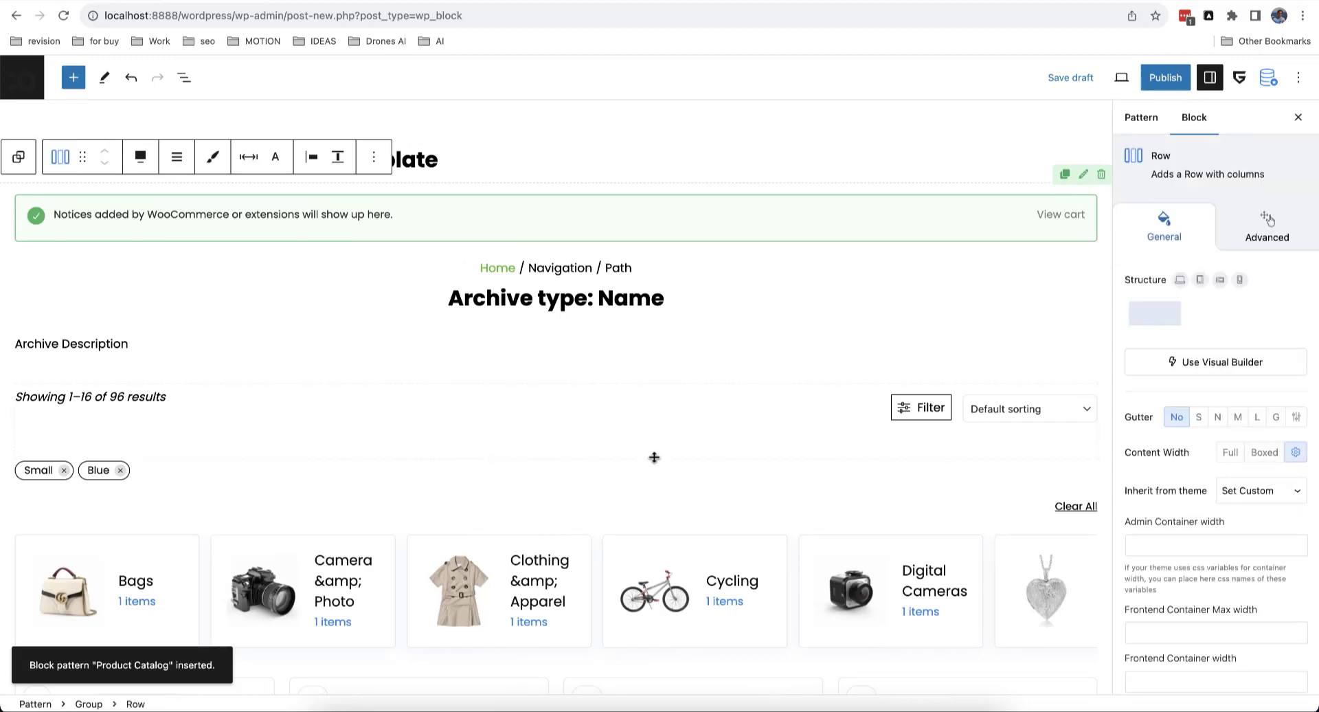
left_click(1263, 453)
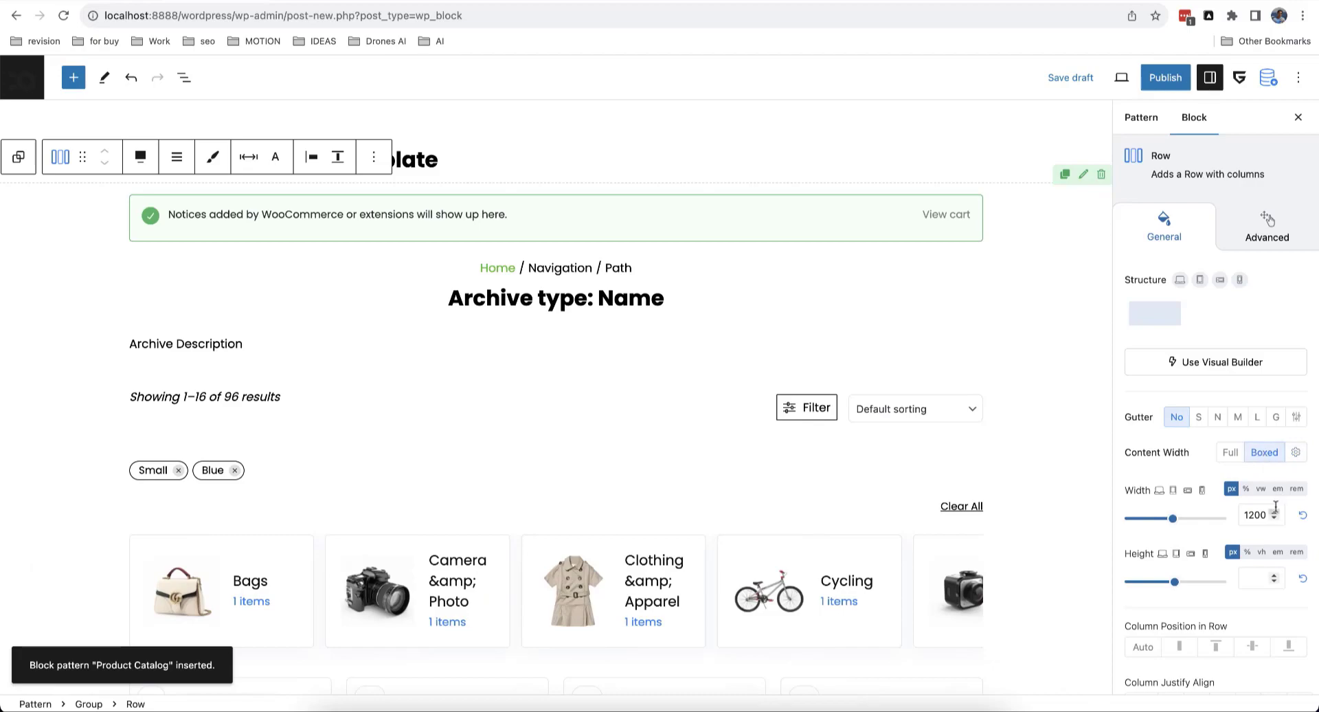
scroll(749, 442, "down", 10)
scroll(750, 443, "up", 10)
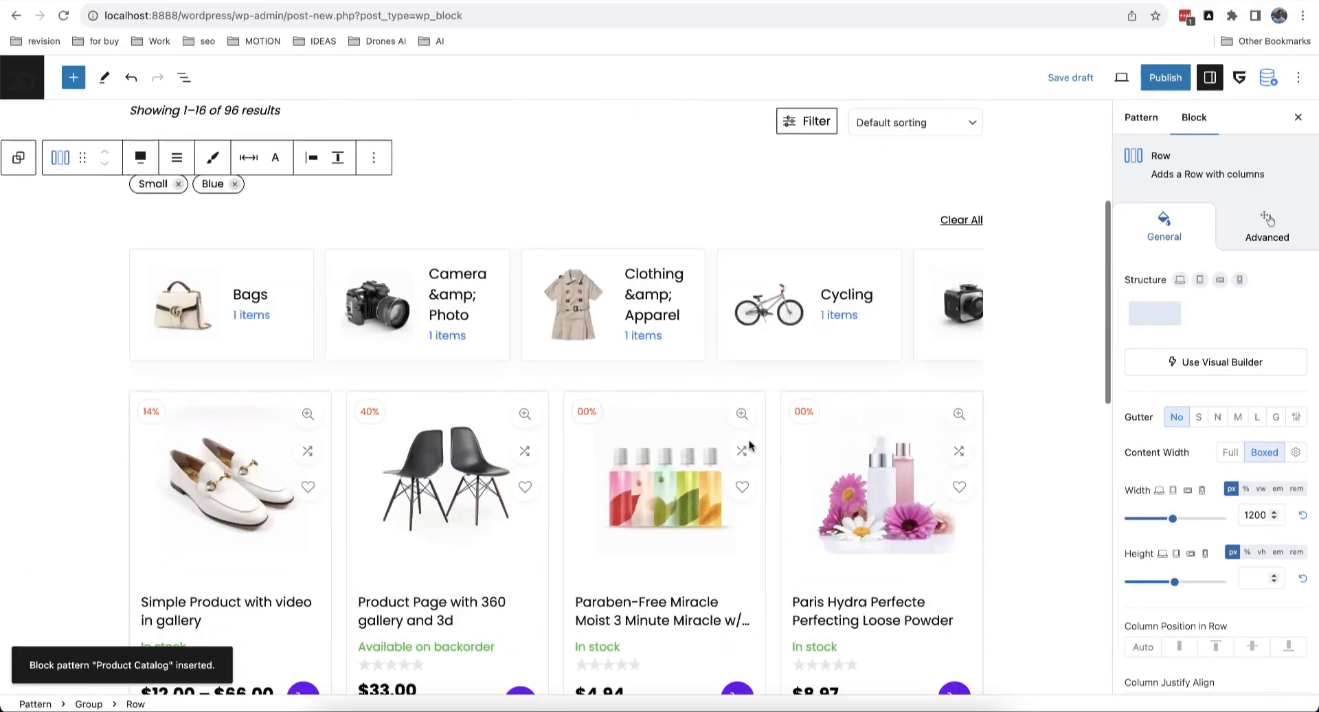
Step: Set the section type to 'Product Archive page' and publish the Shop template
left_click(1141, 117)
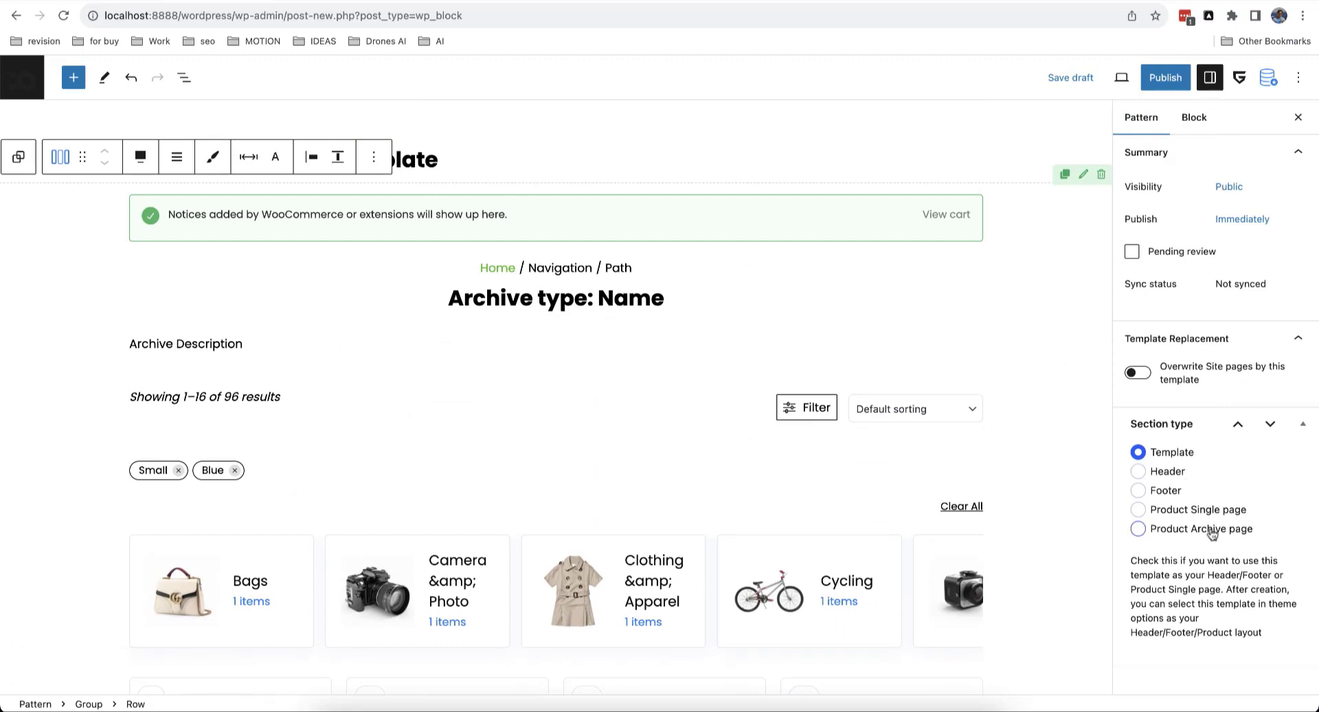
left_click(1161, 532)
left_click(1155, 83)
left_click(1168, 79)
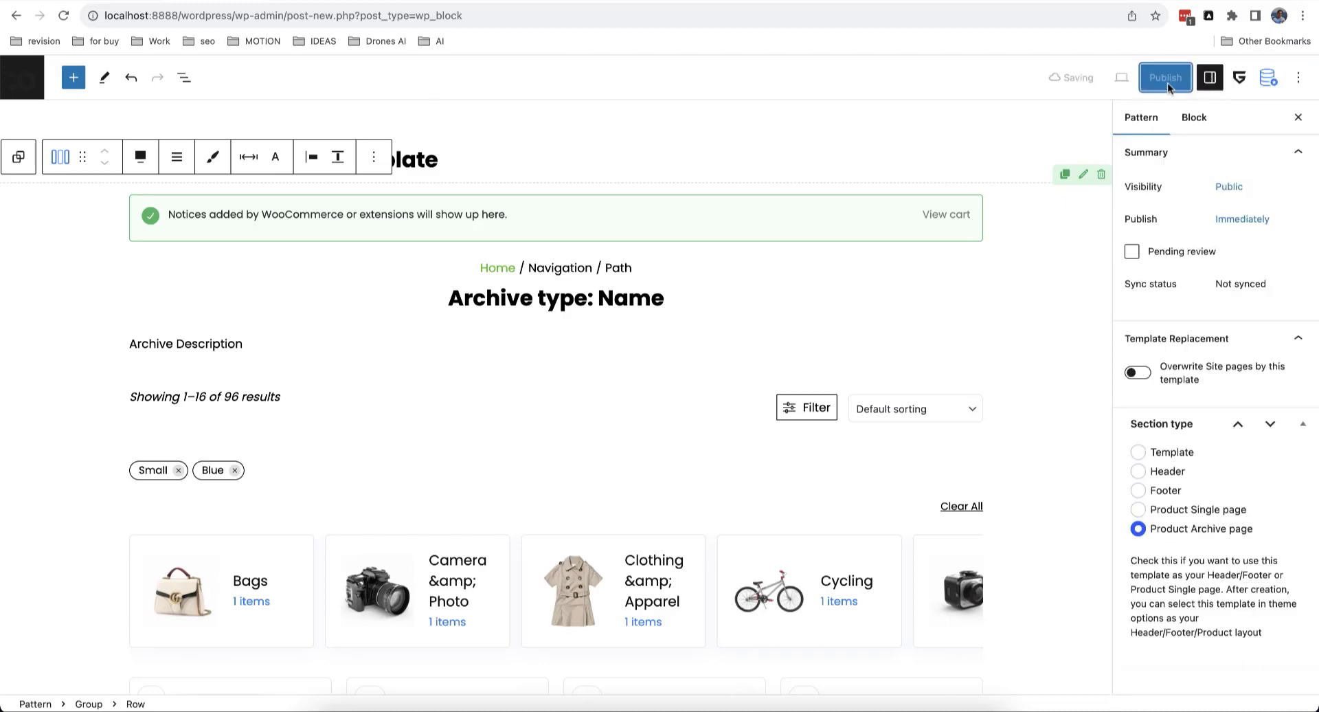
left_click(27, 84)
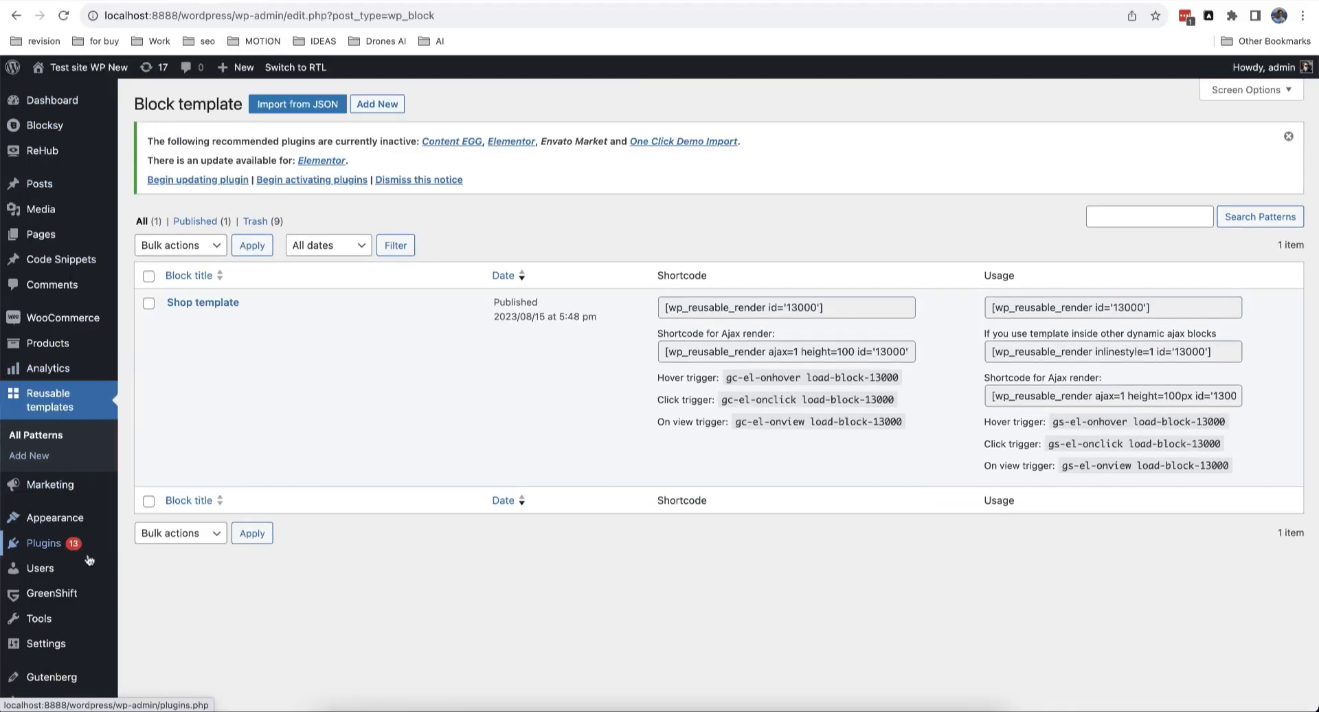
Step: In ReHub Theme Options > Shop settings, show archives with 'Shop template' and save changes
scroll(93, 643, "down", 1)
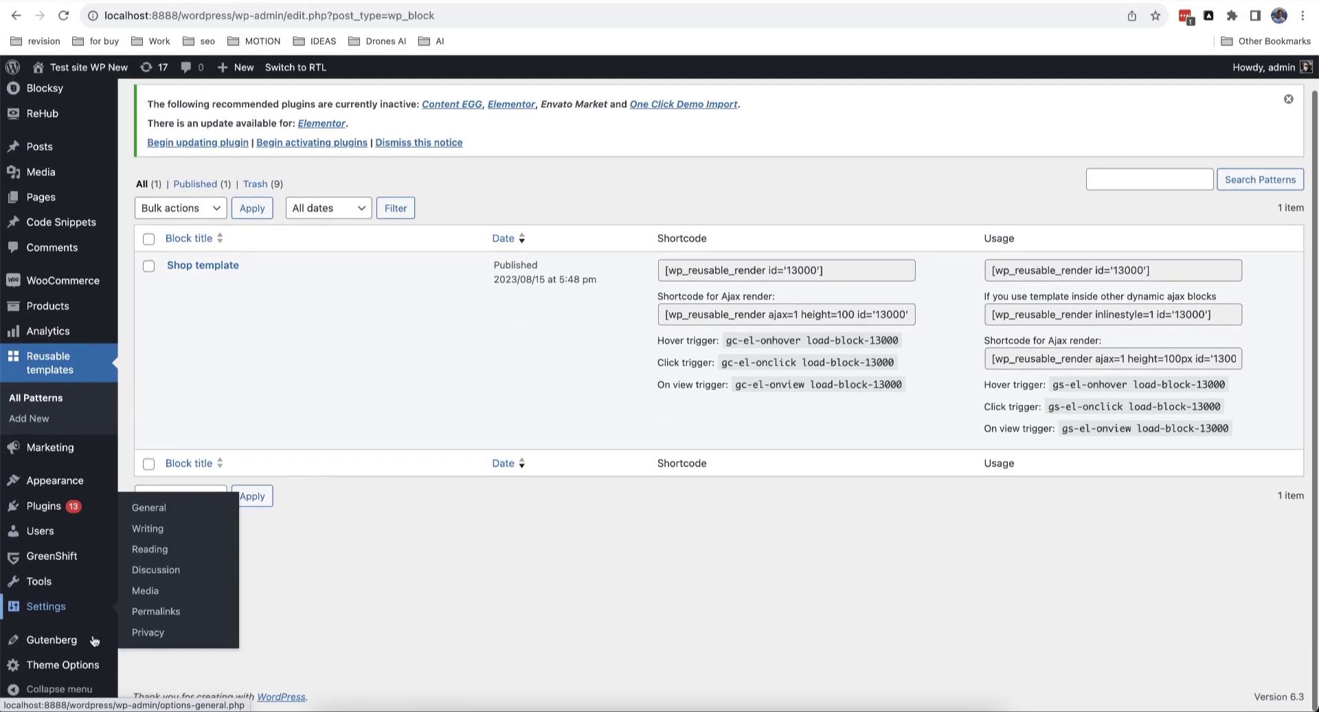
left_click(88, 664)
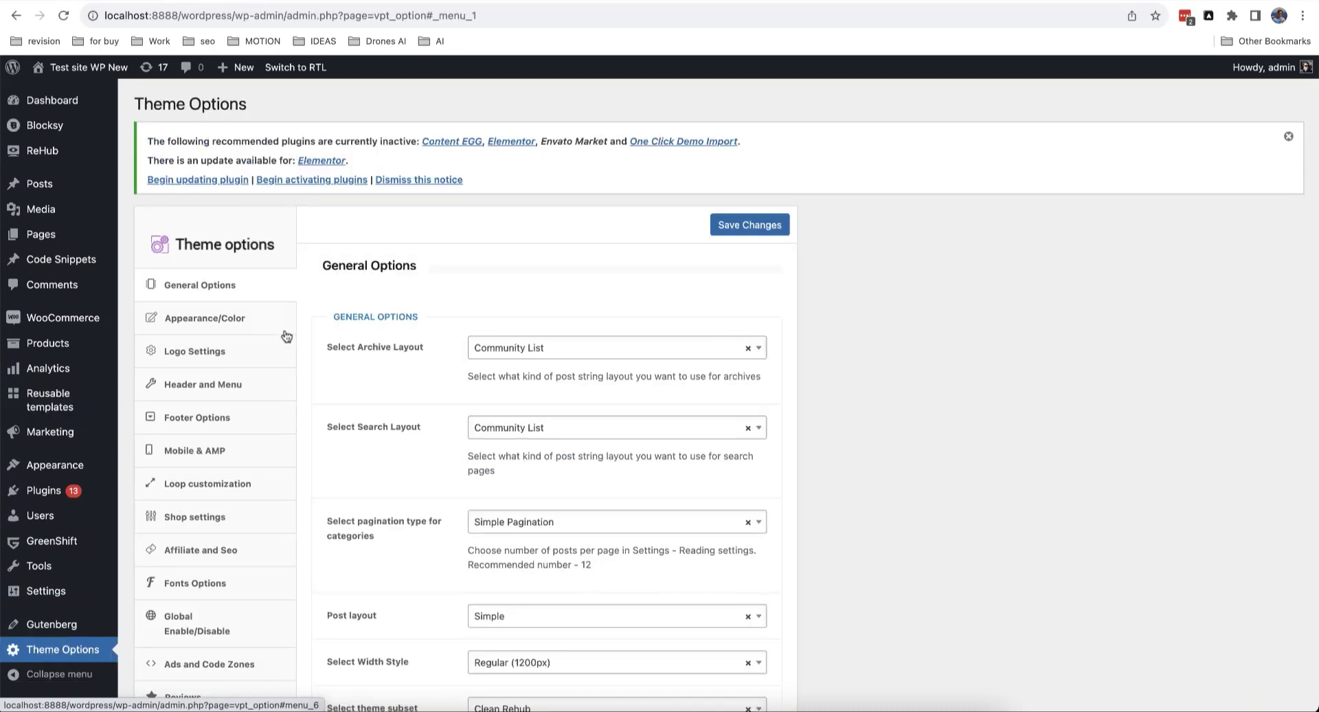
scroll(235, 447, "down", 2)
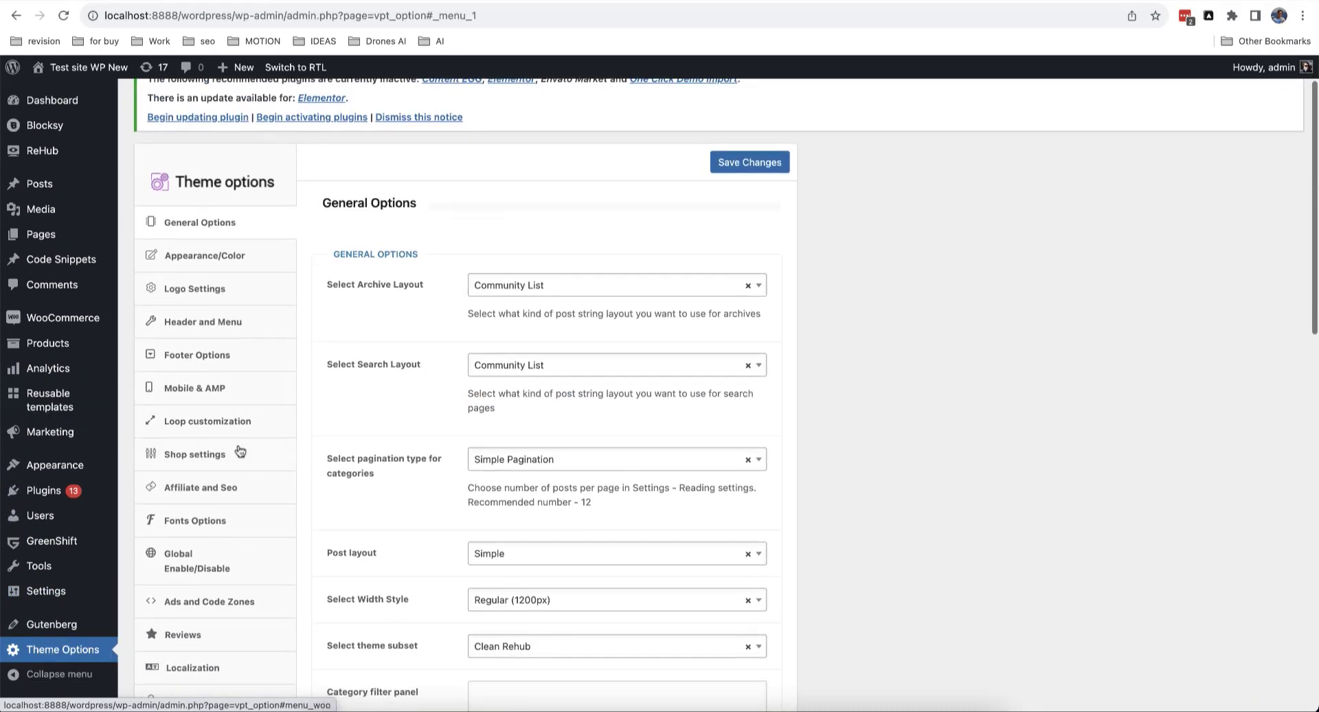
left_click(248, 461)
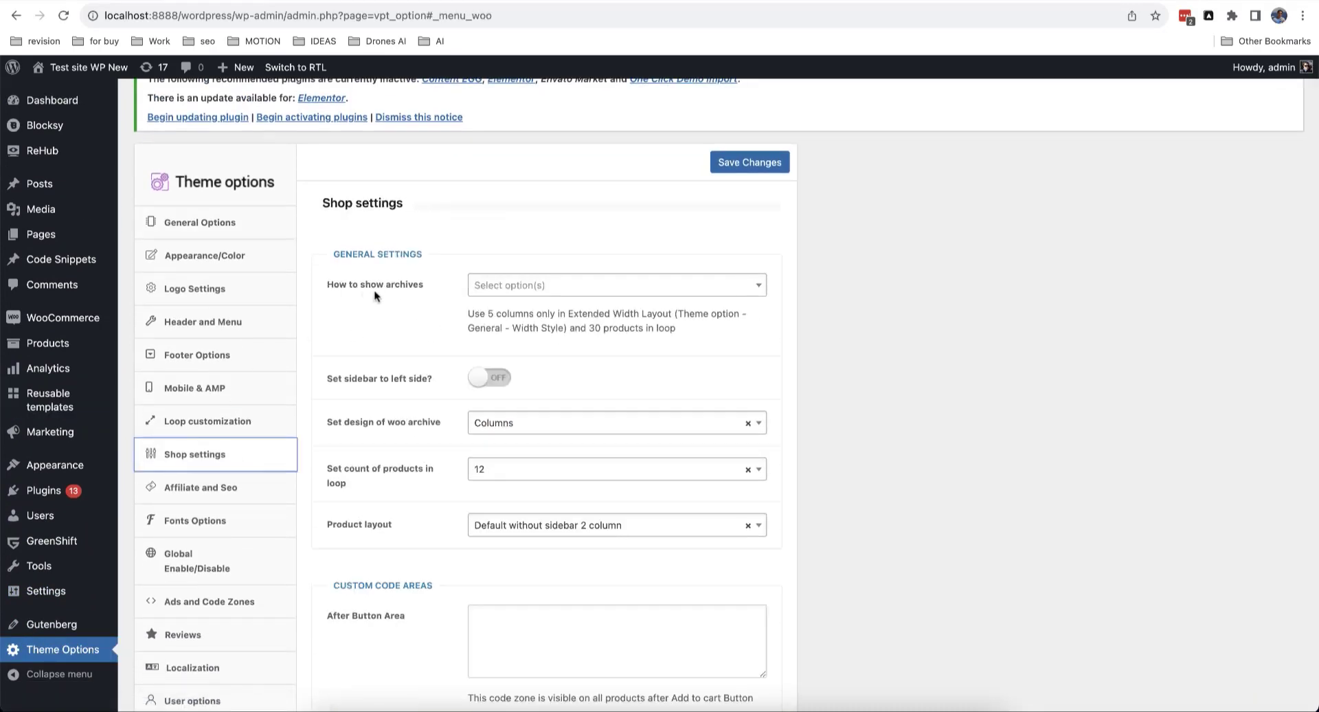
left_click(527, 287)
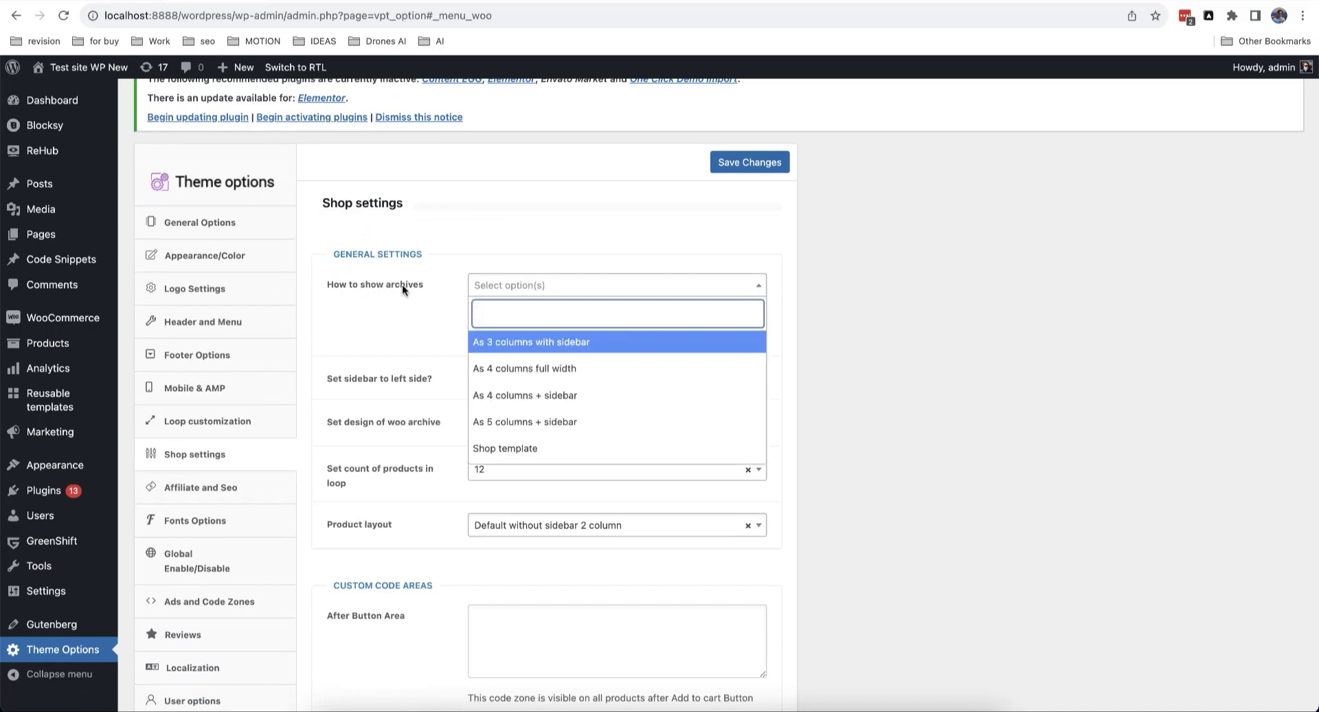
left_click(517, 451)
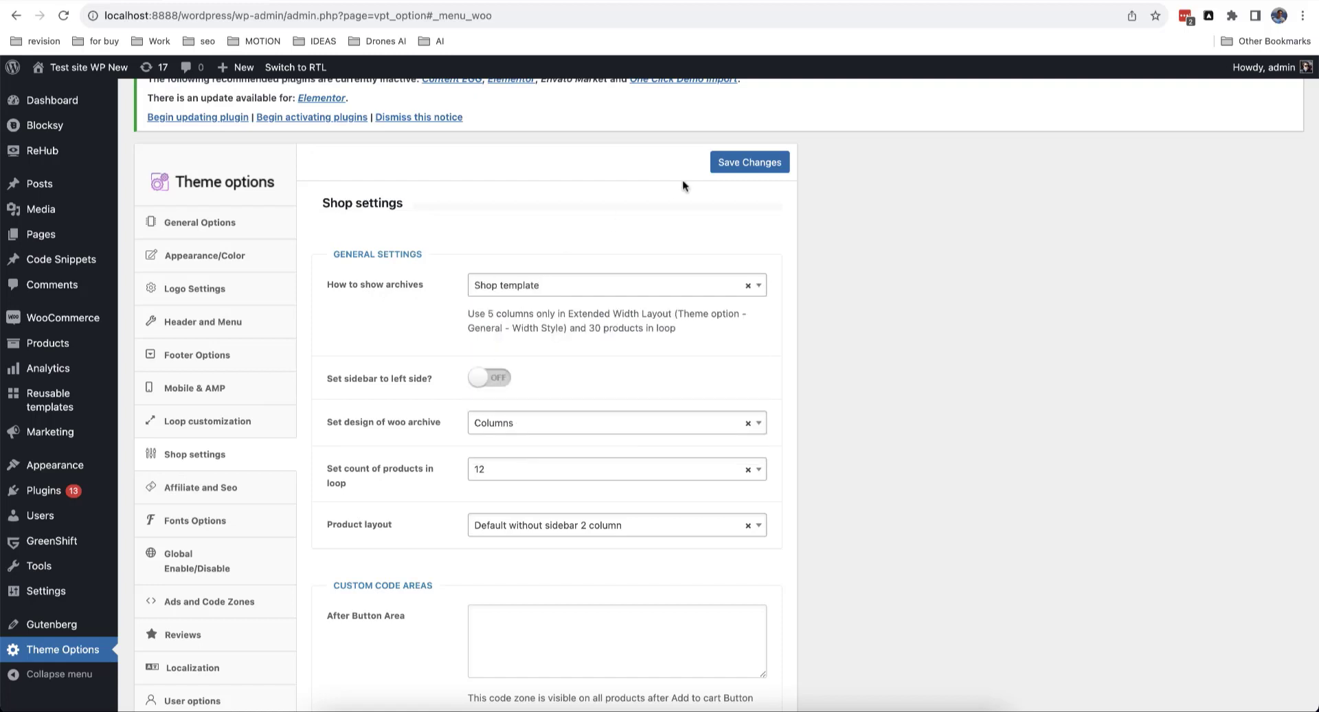
left_click(740, 169)
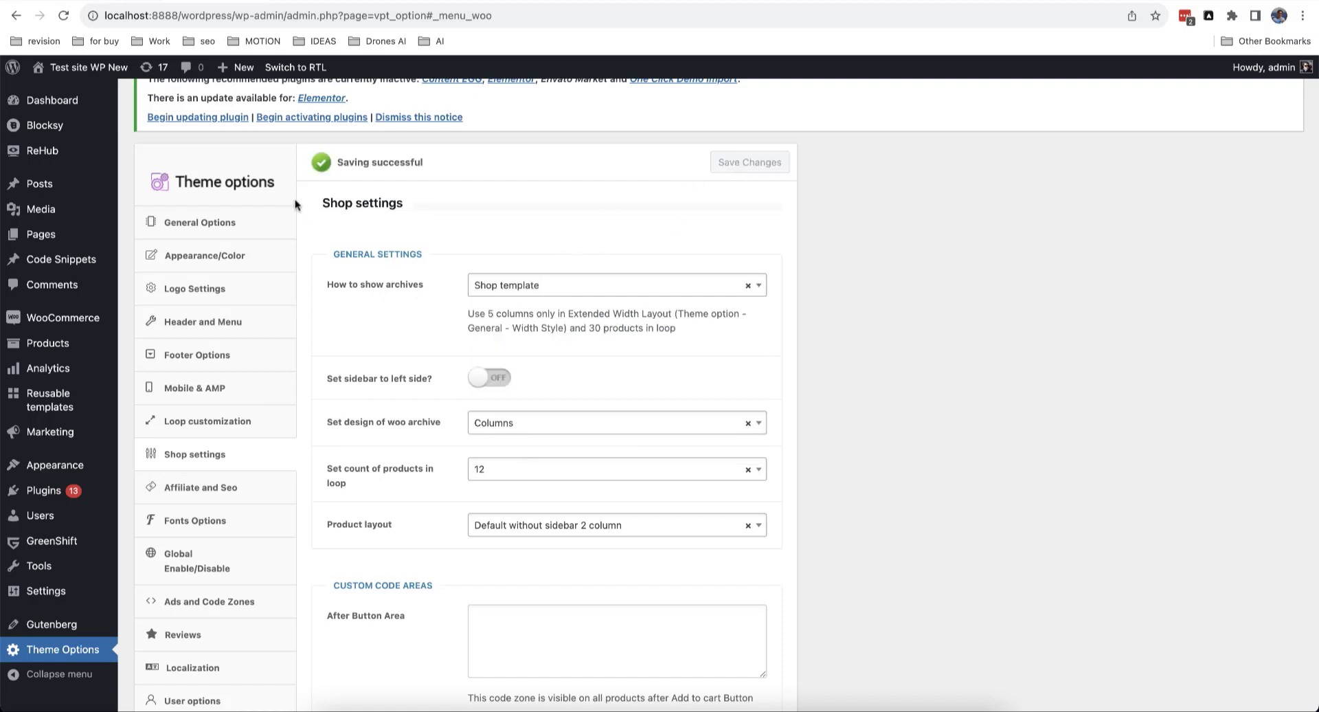
left_click(309, 1)
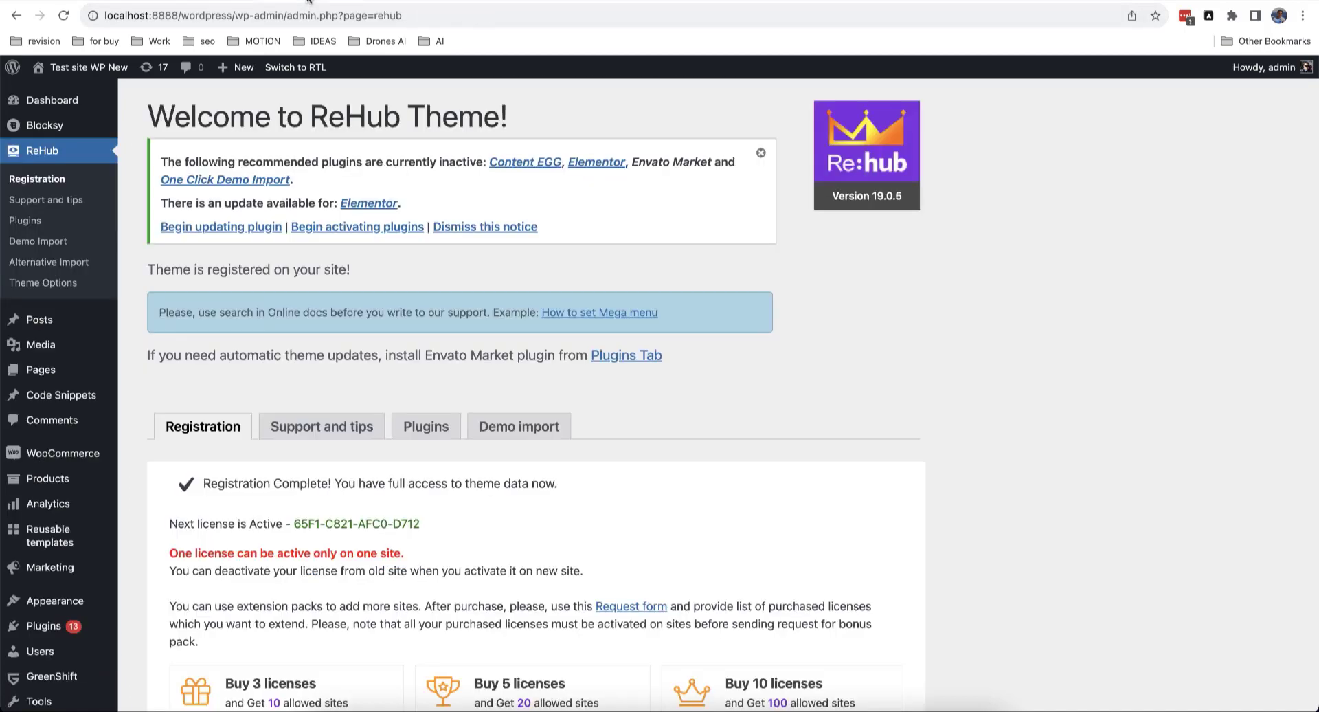
Step: Scroll through the live shop archive page in the front-end tab
left_click(374, 0)
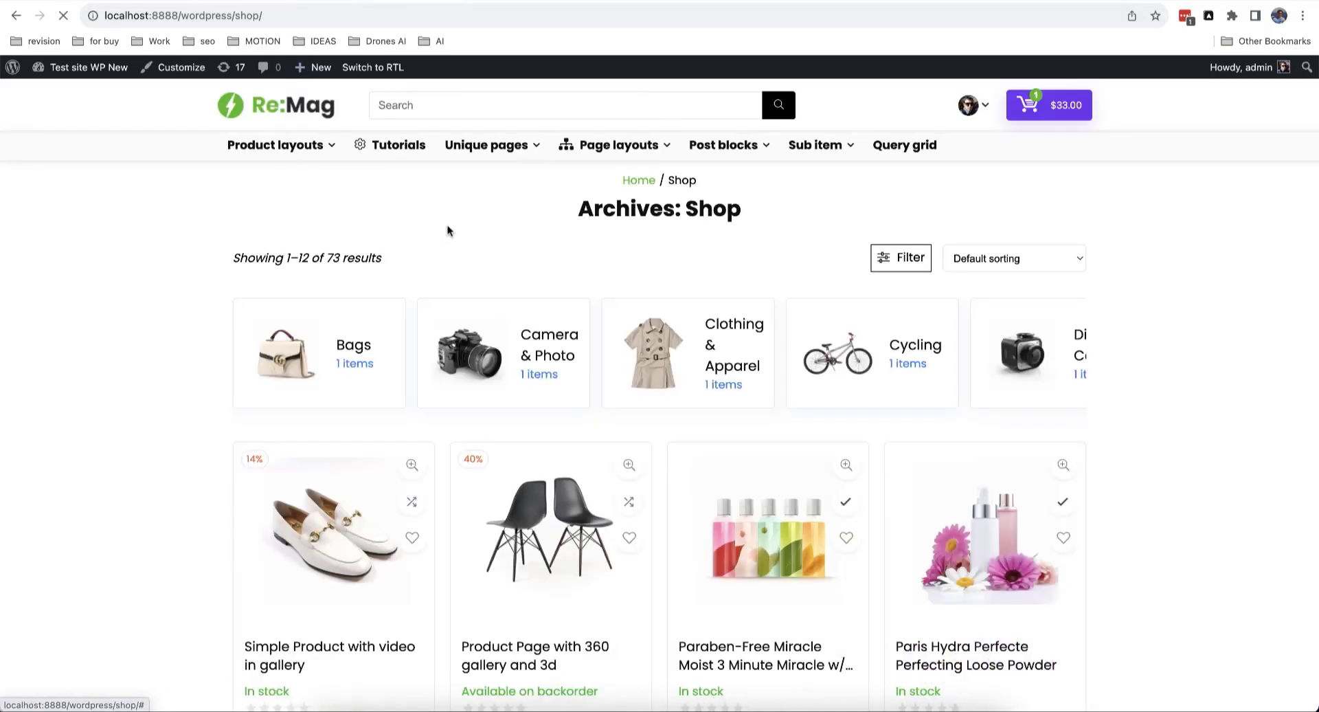
scroll(506, 586, "down", 10)
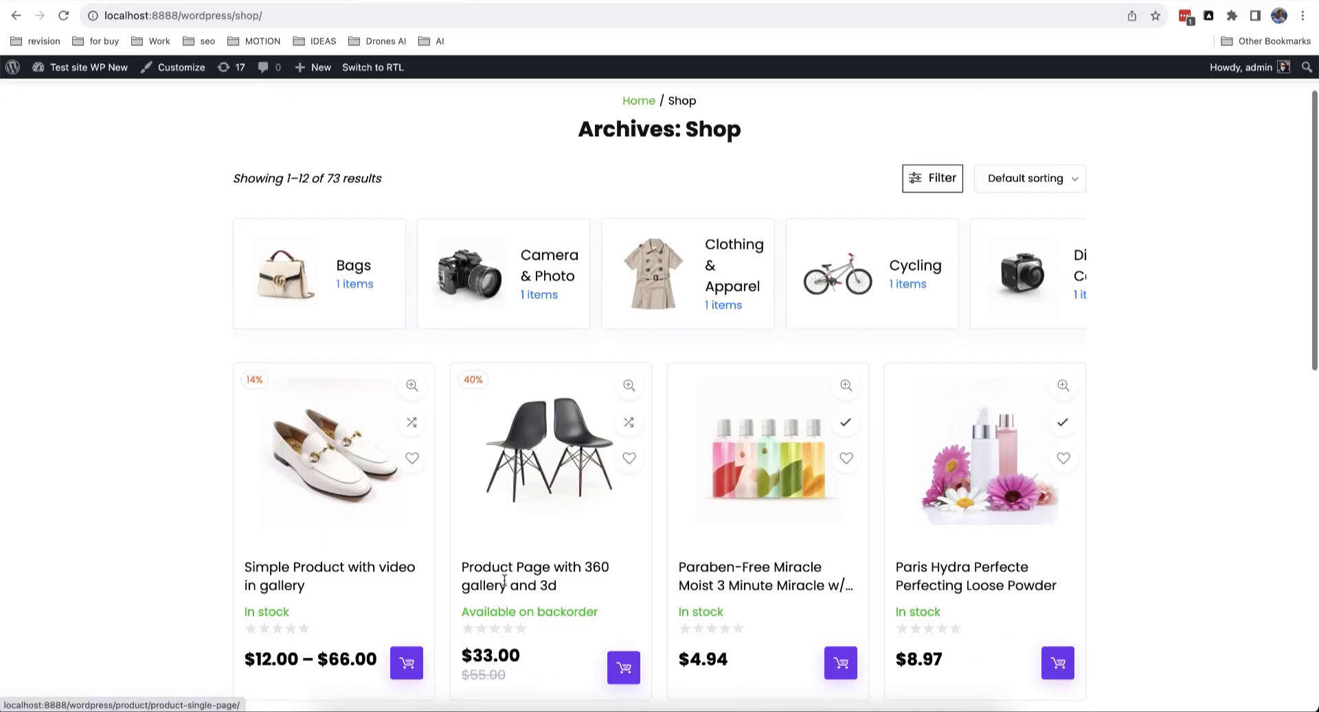
scroll(506, 586, "up", 12)
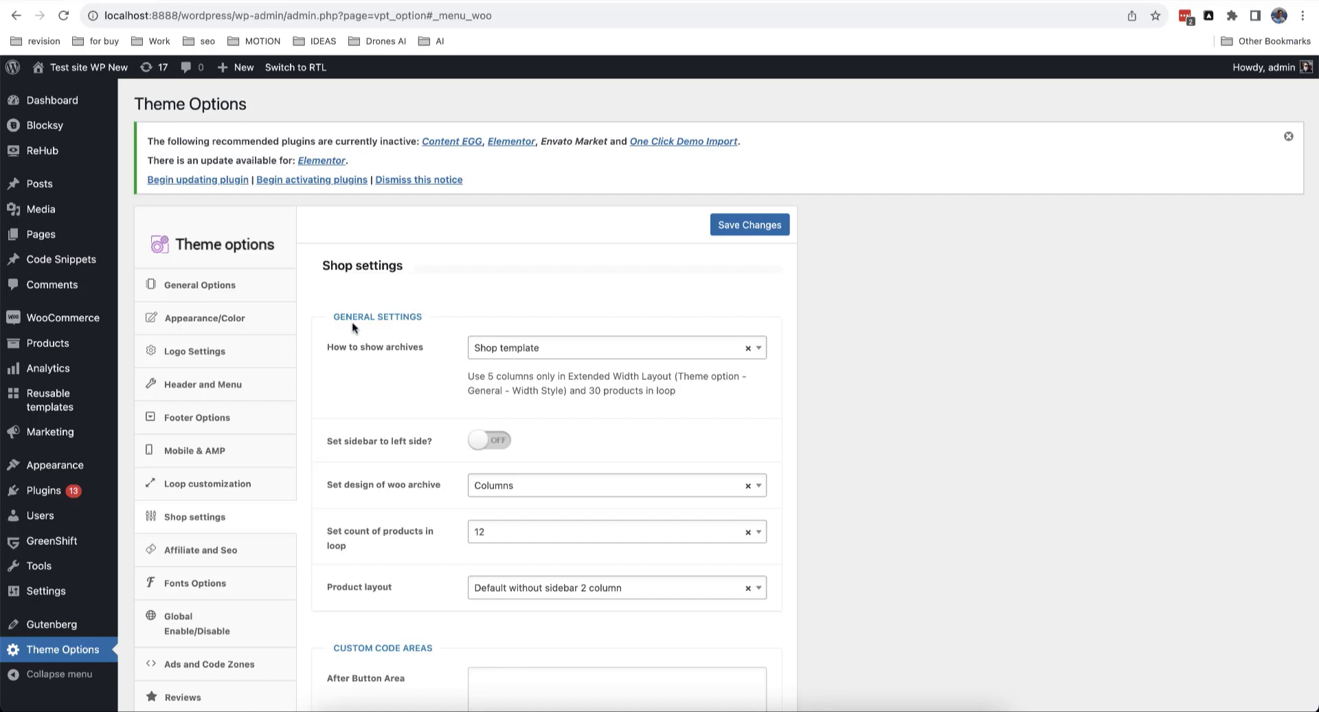
Step: Activate the Greenshift theme from Appearance > Themes
mouse_move(78, 411)
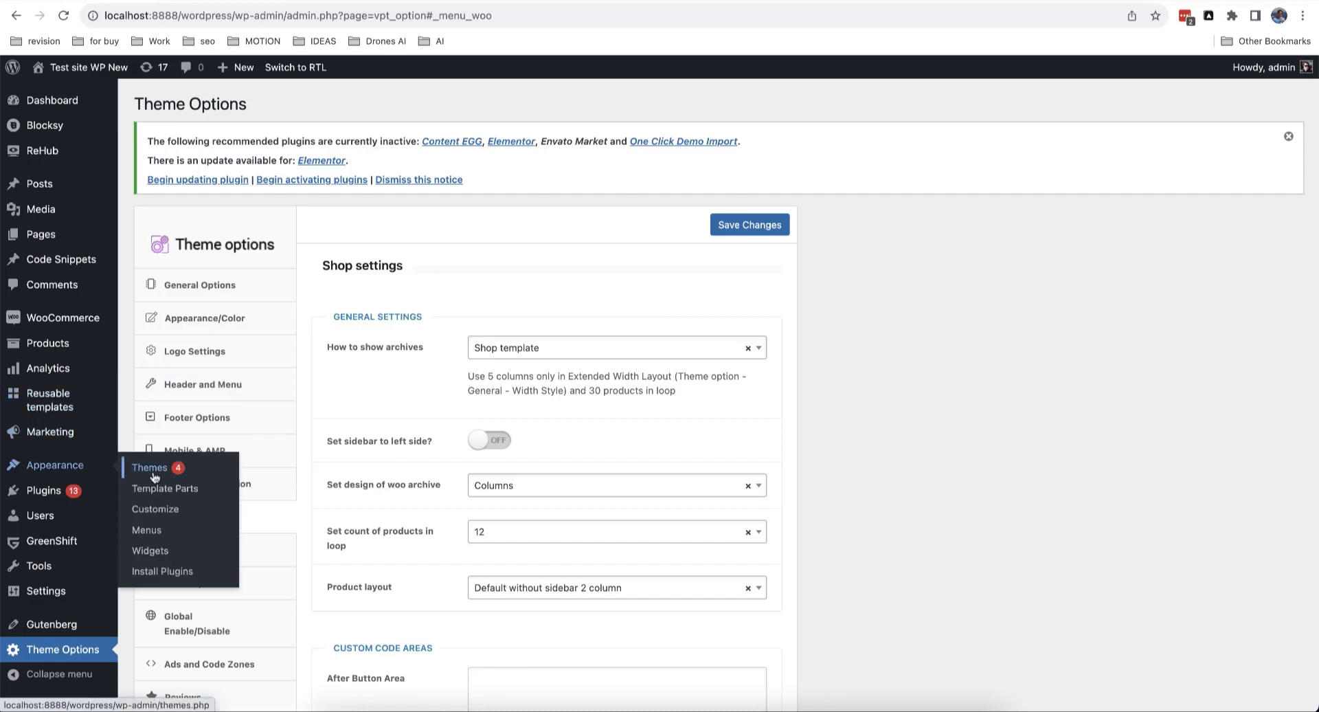
left_click(151, 470)
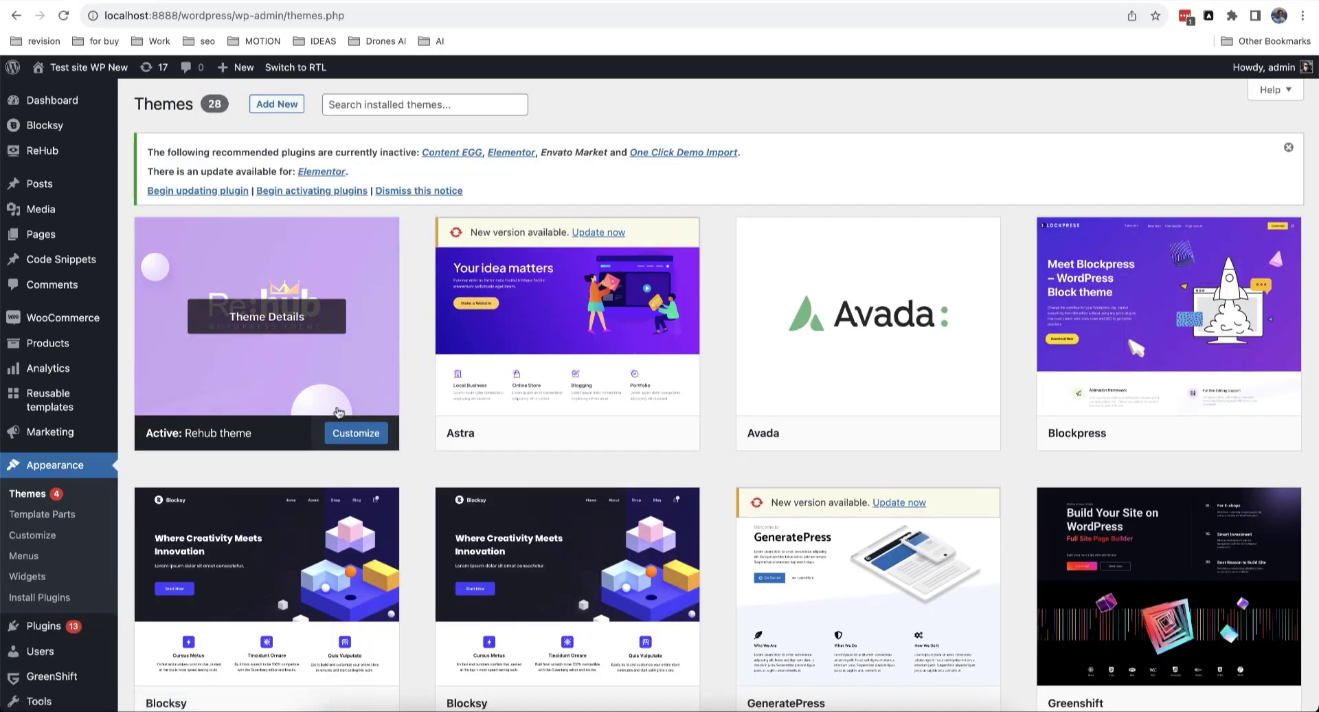
scroll(288, 405, "down", 2)
scroll(288, 406, "down", 3)
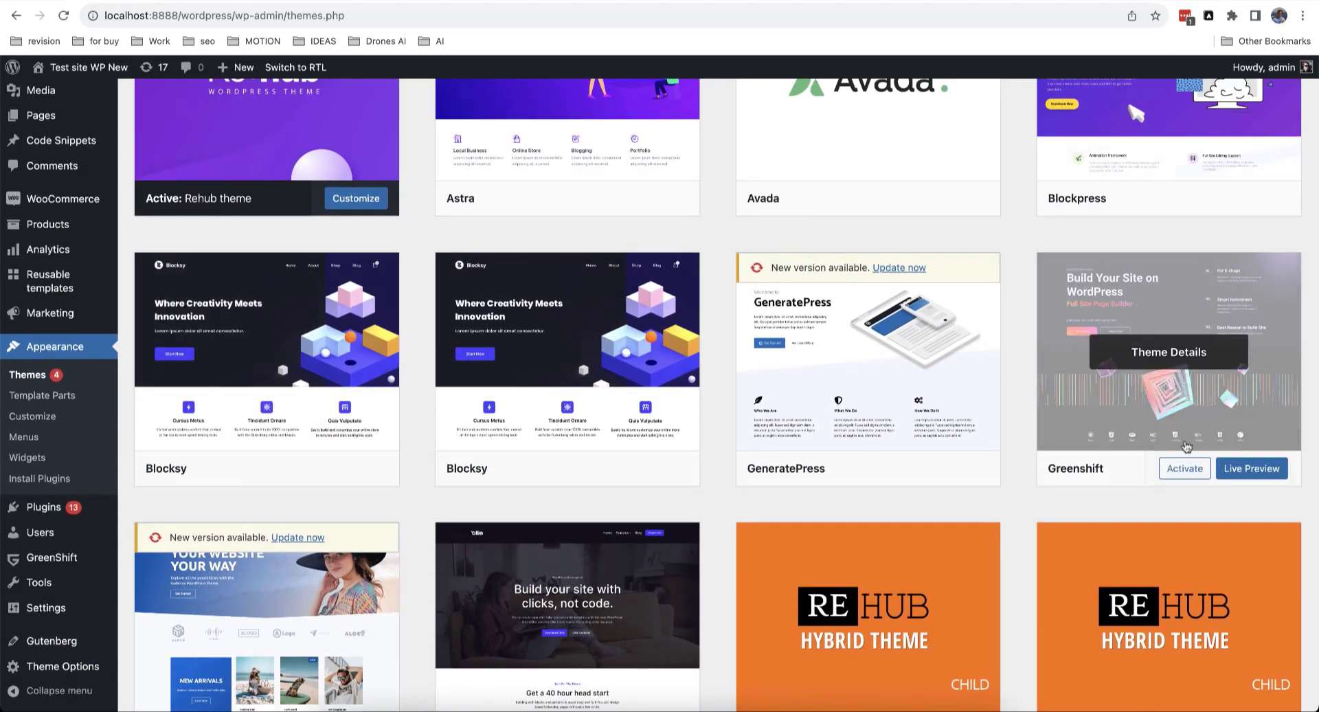
left_click(1186, 470)
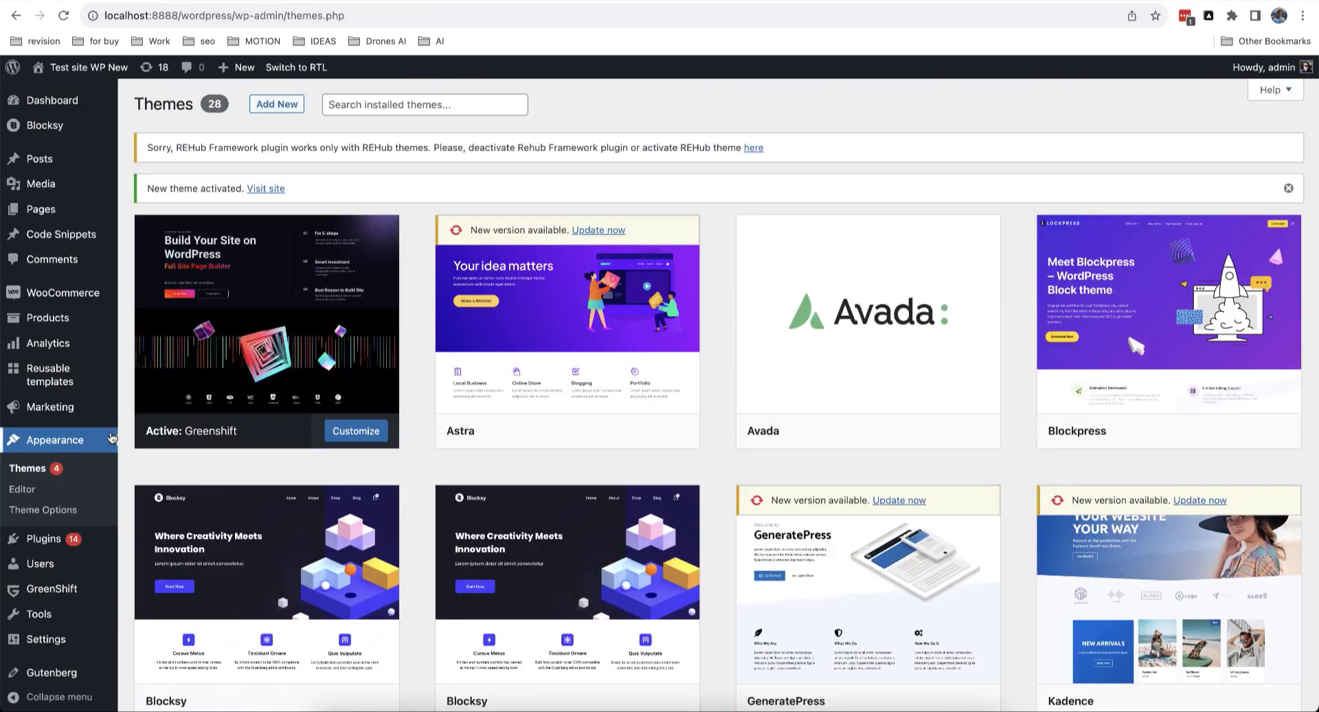
left_click(64, 487)
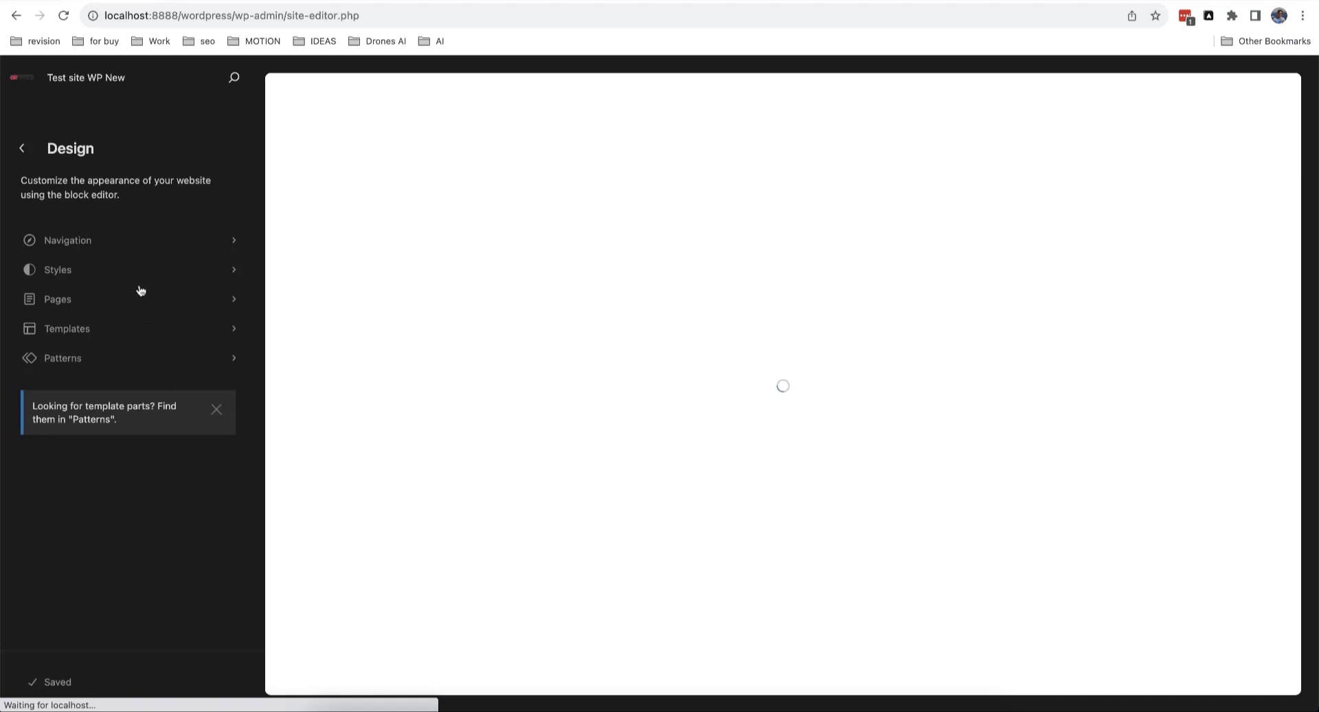
Step: Pick Templates > Single Product in the Design panel and start editing it
left_click(98, 330)
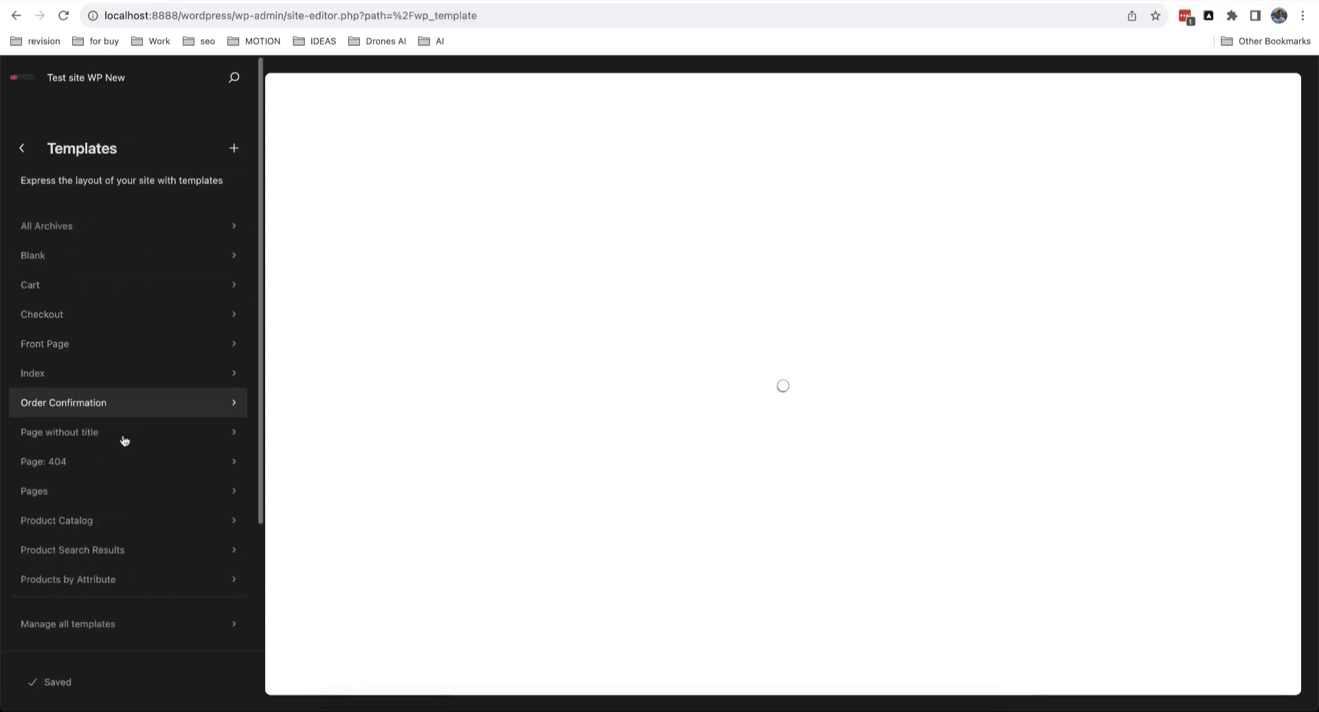
scroll(102, 498, "down", 3)
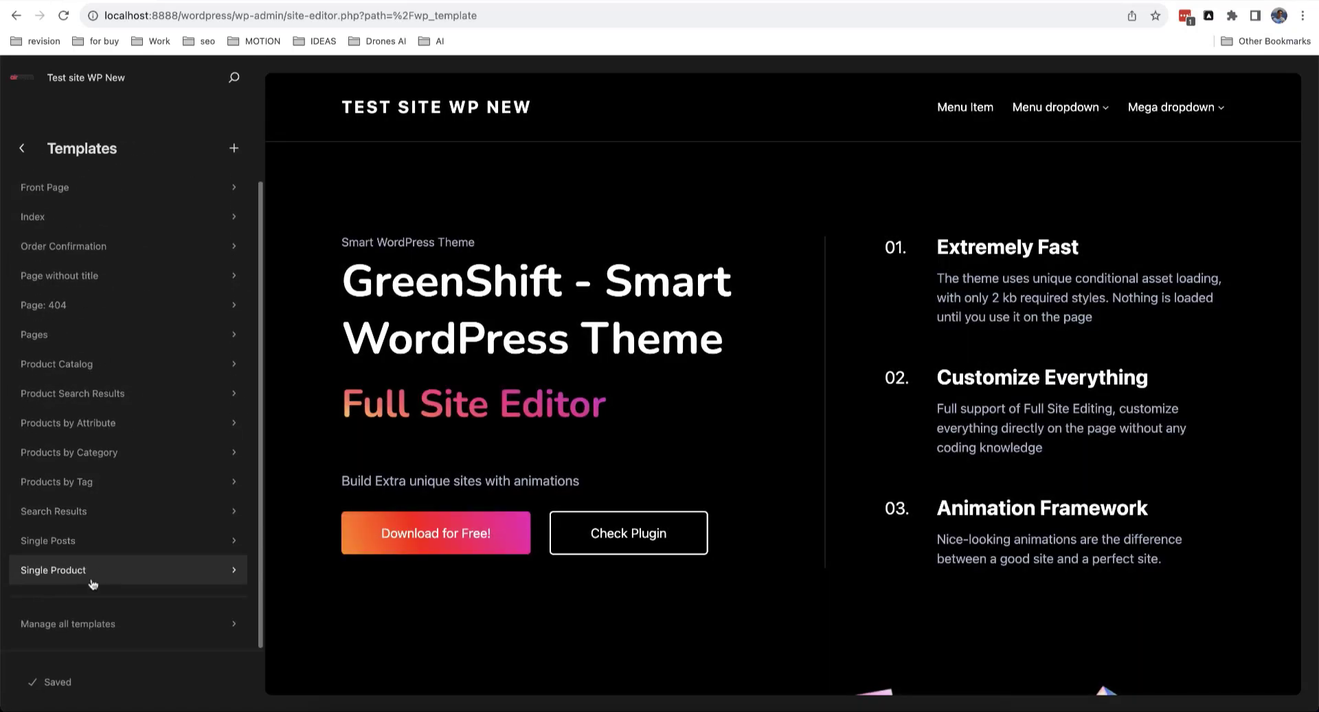
left_click(84, 578)
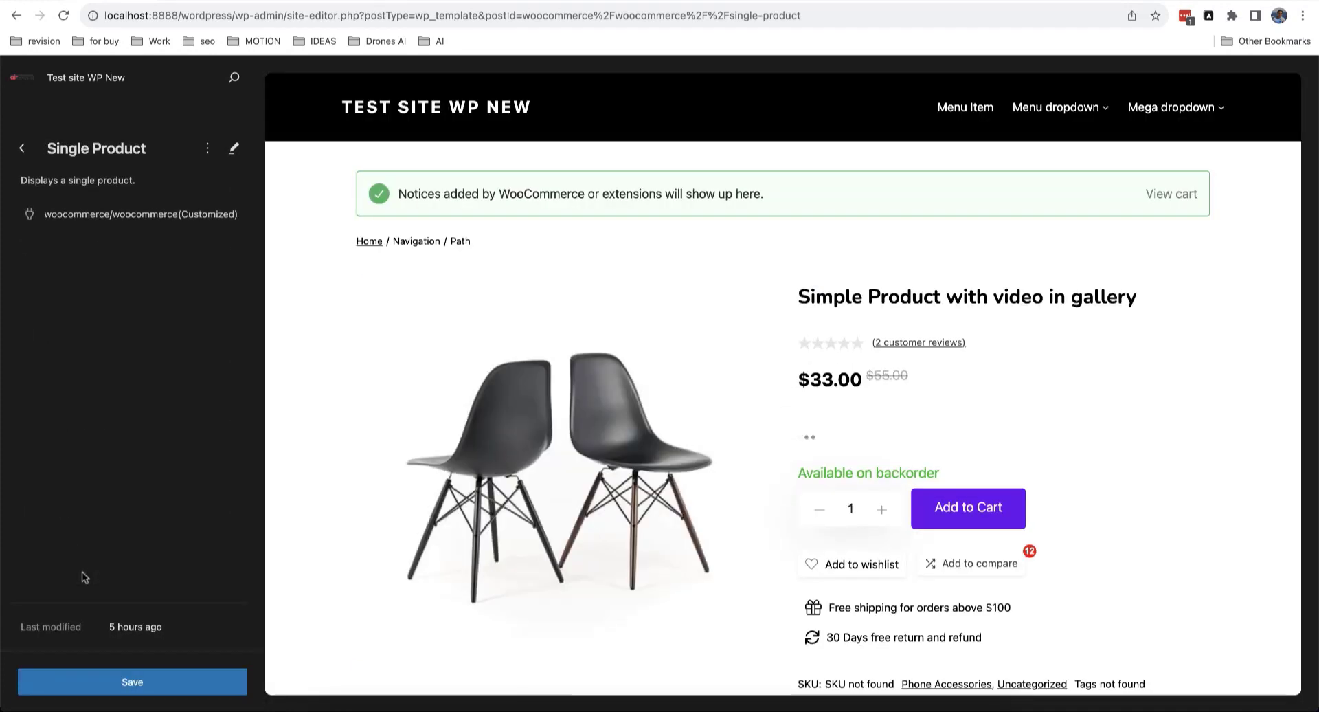
left_click(233, 148)
scroll(332, 393, "down", 10)
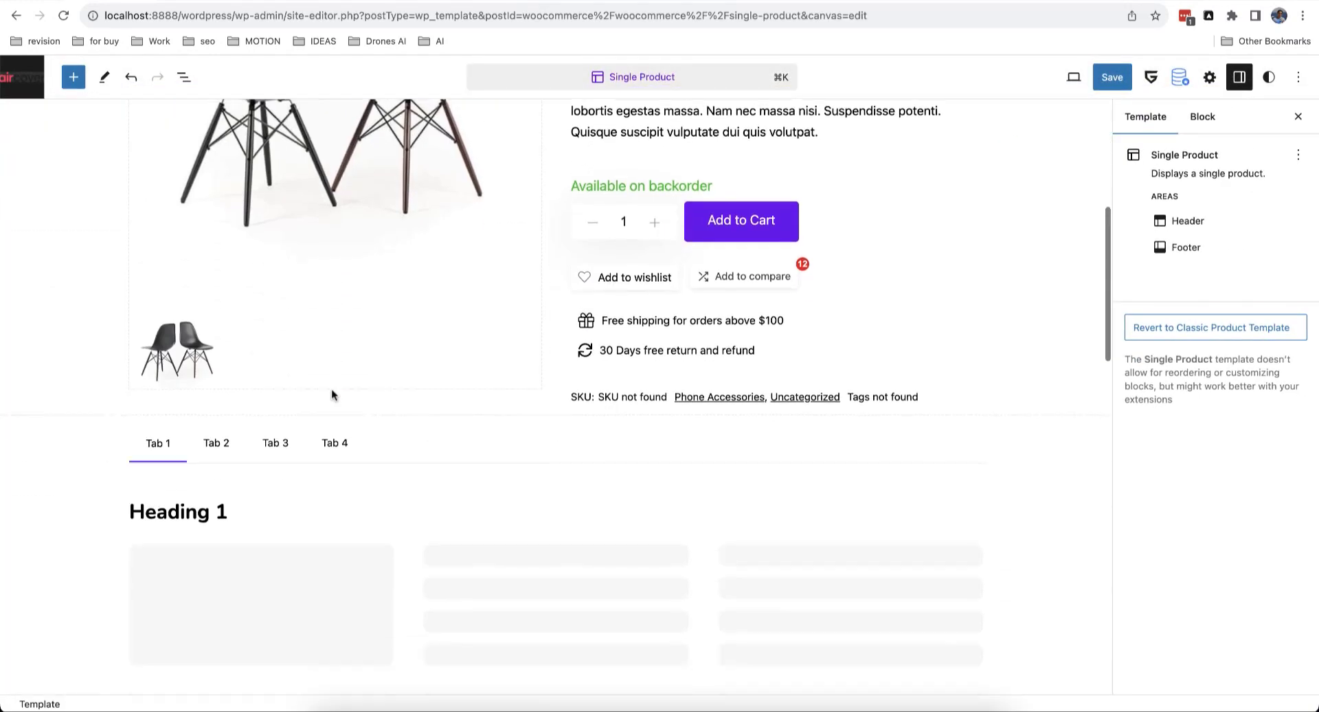
scroll(332, 395, "up", 12)
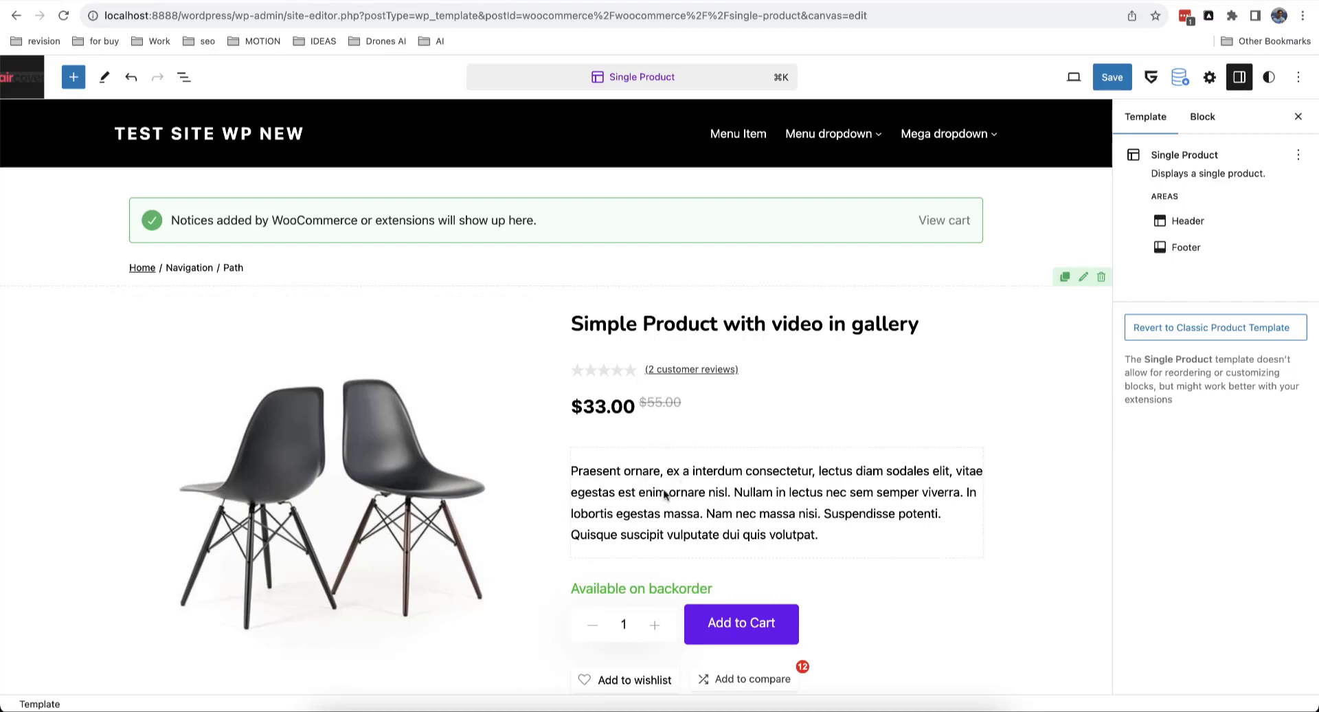
Step: Reset the Dynamic Title block's typography, clearing its custom font size and line height
left_click(775, 326)
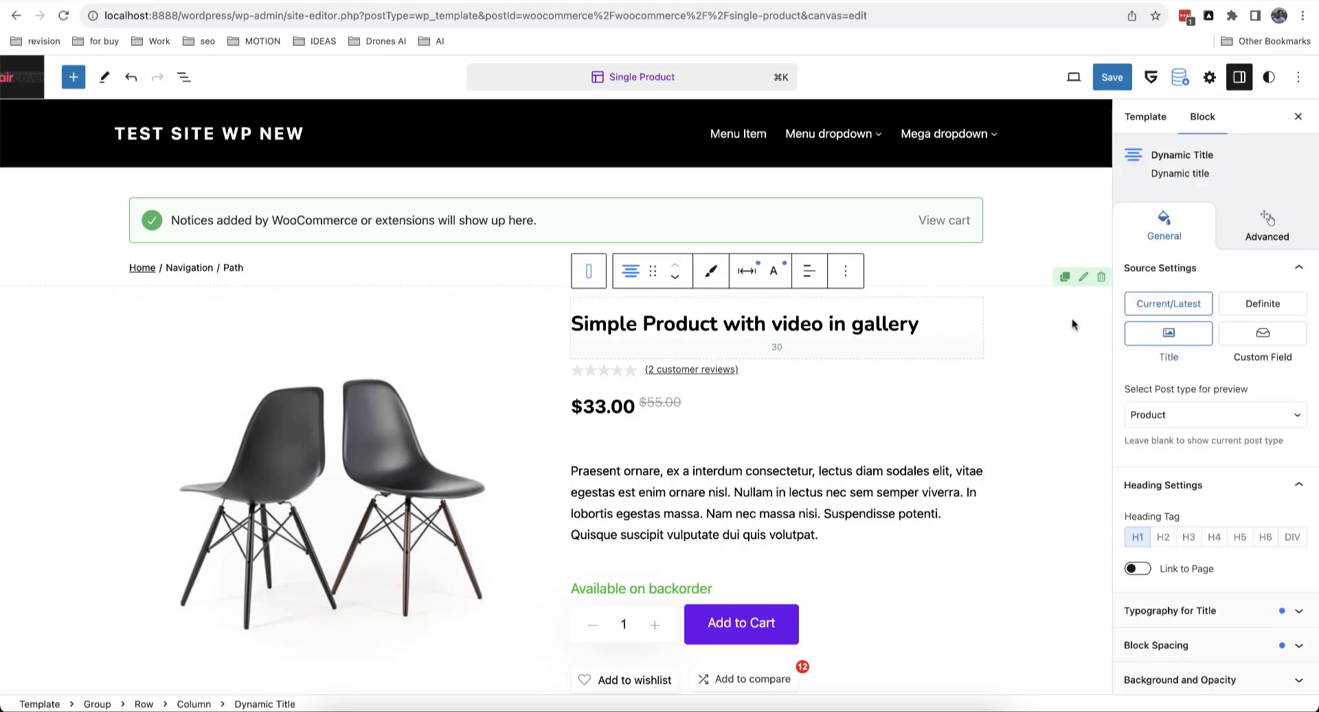
scroll(1182, 390, "down", 3)
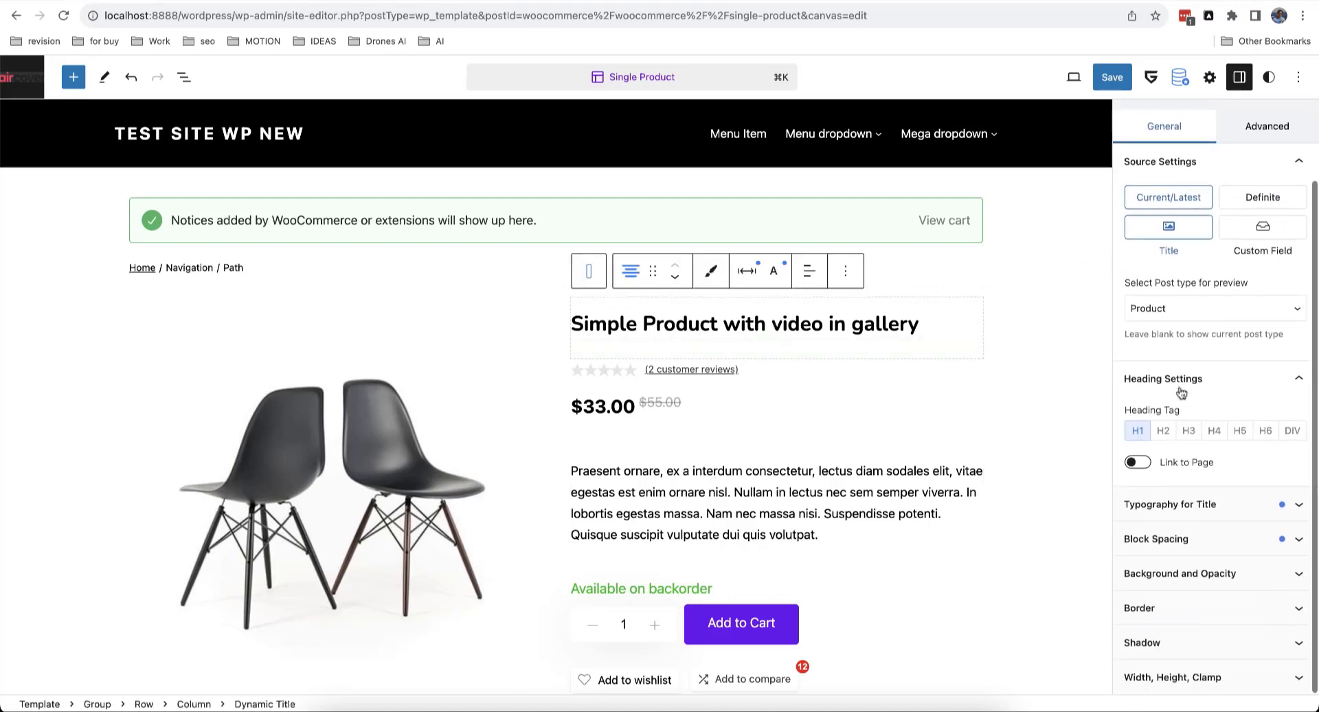
left_click(1218, 505)
scroll(1203, 413, "down", 6)
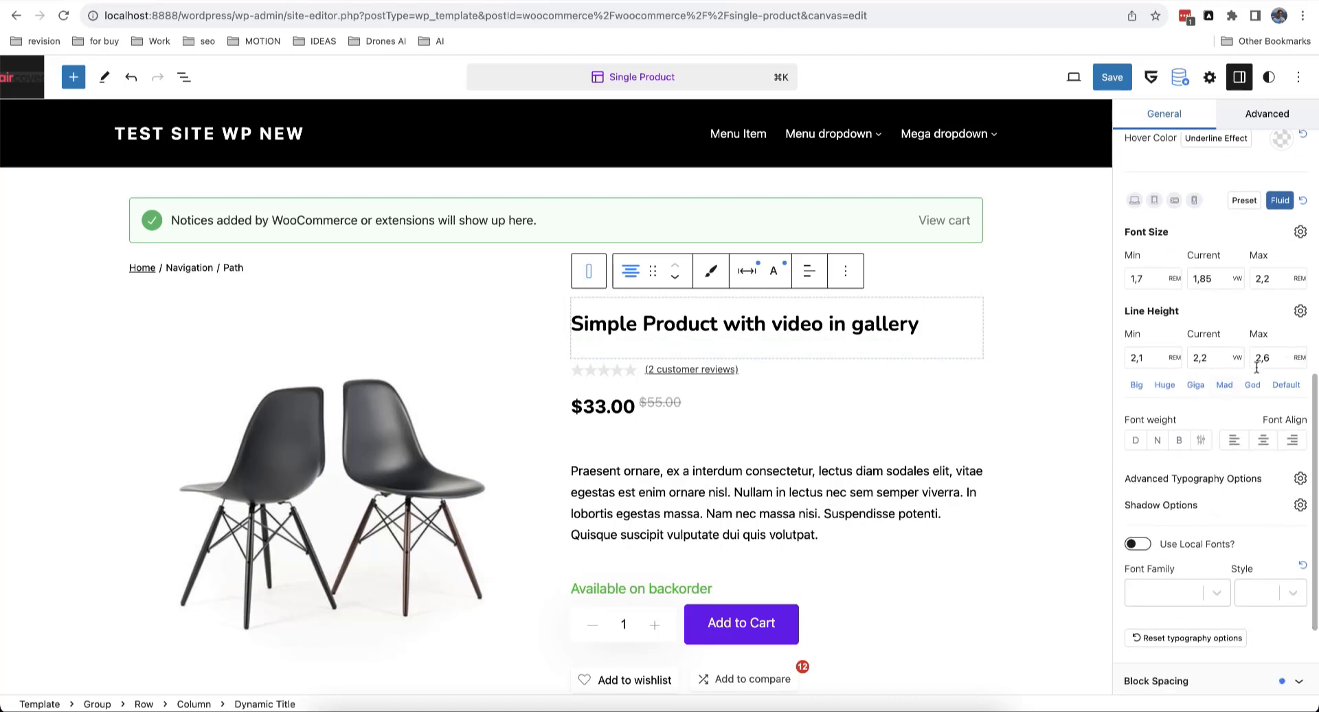
scroll(1230, 385, "down", 3)
scroll(1234, 495, "up", 10)
scroll(1234, 498, "up", 4)
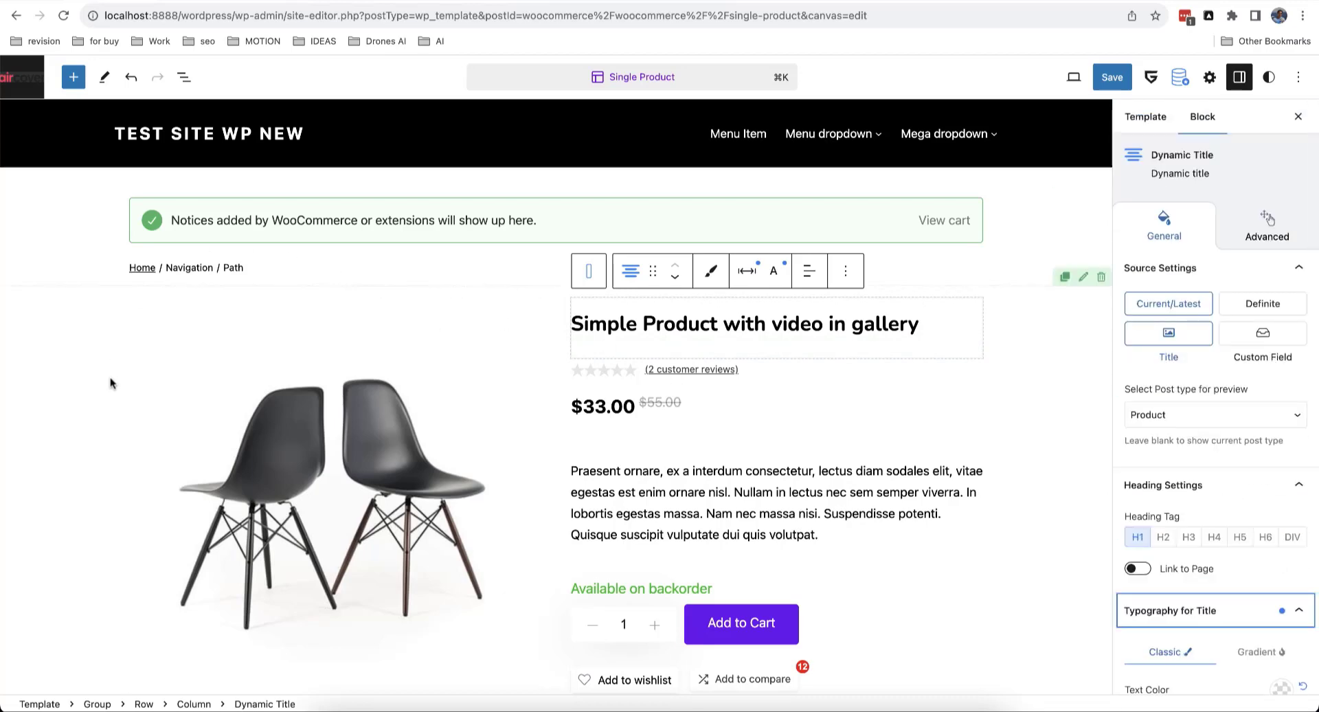
scroll(1176, 453, "down", 5)
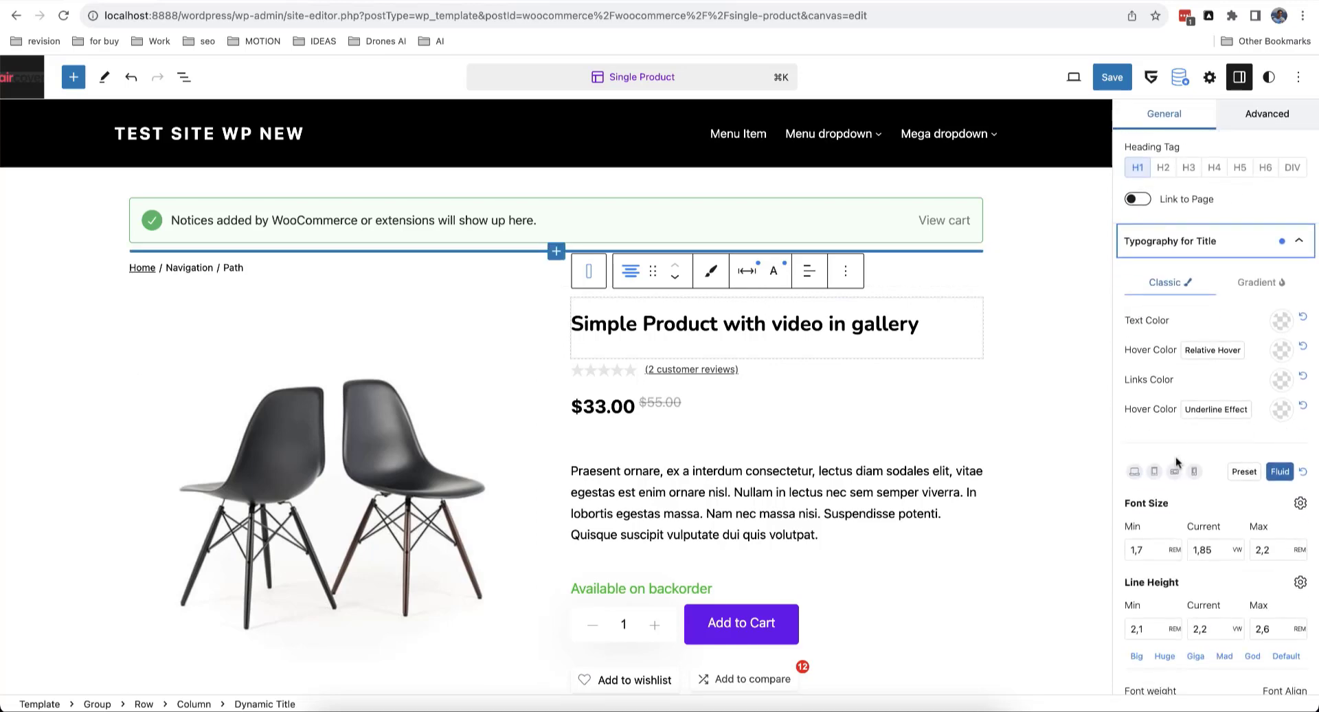
scroll(1204, 463, "down", 4)
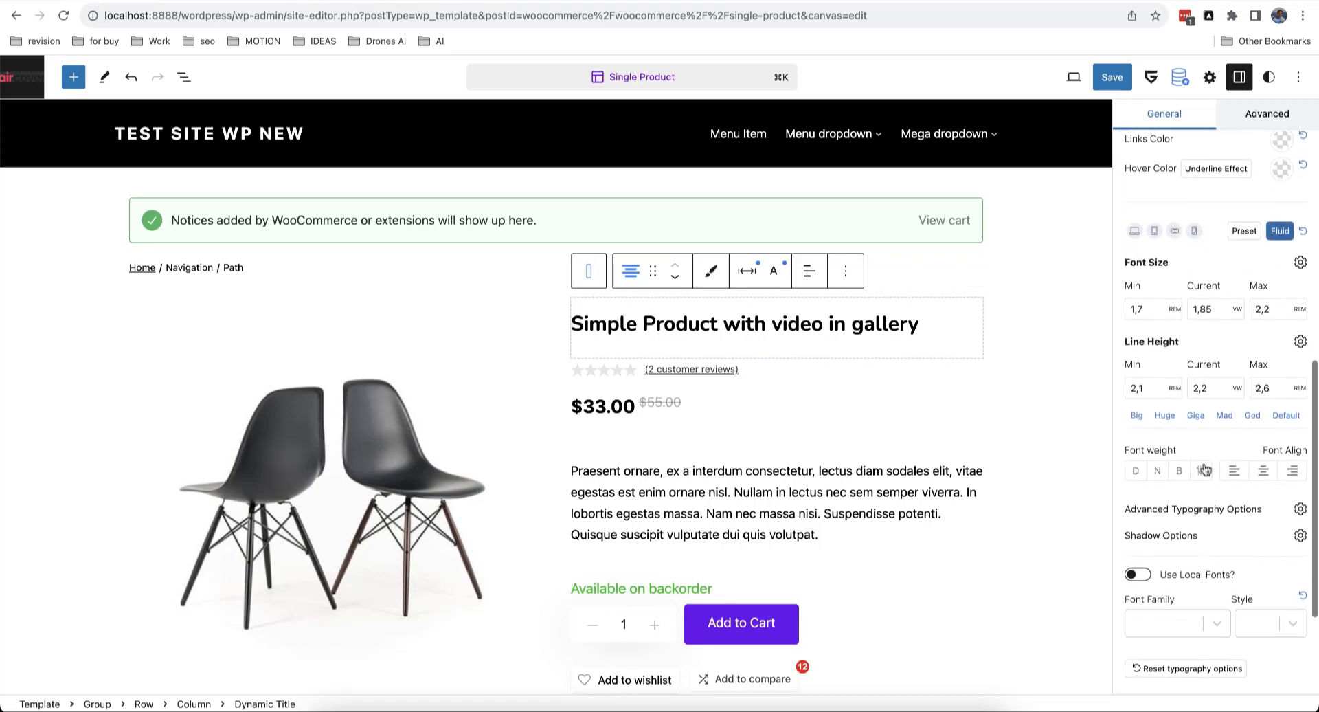
scroll(1245, 275, "down", 3)
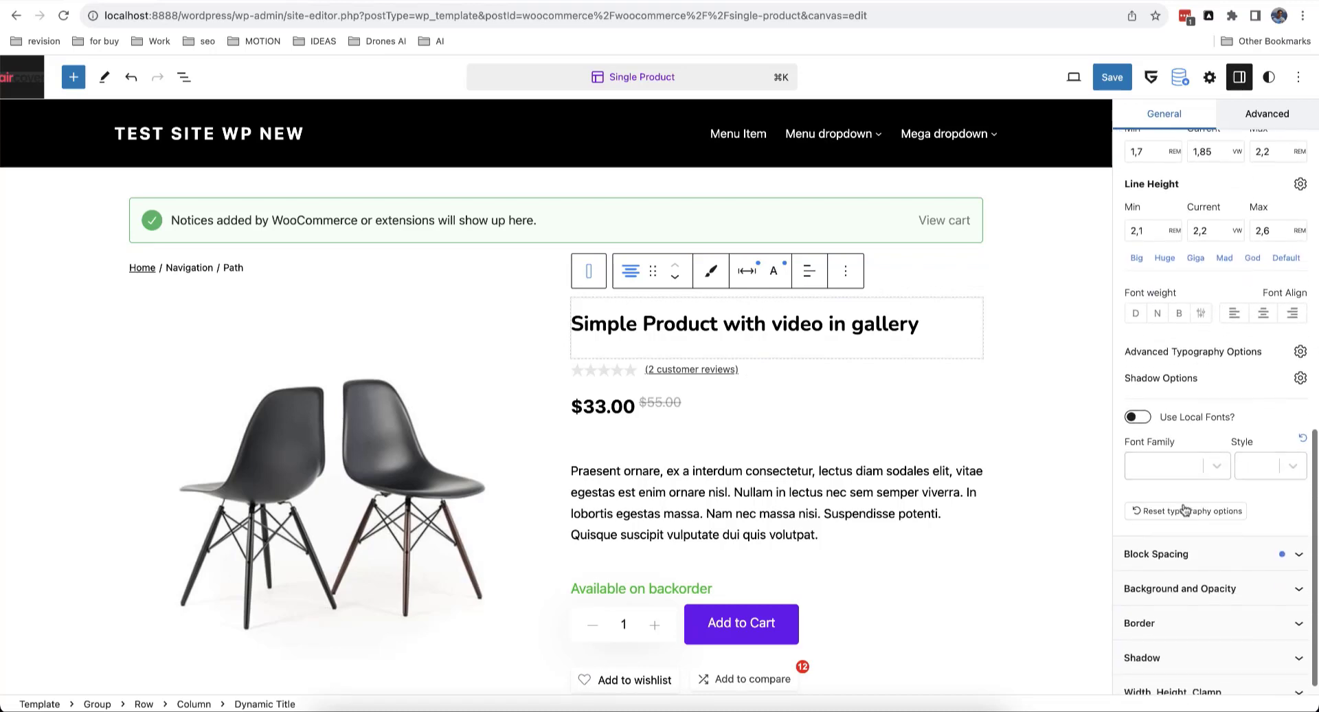
left_click(1206, 515)
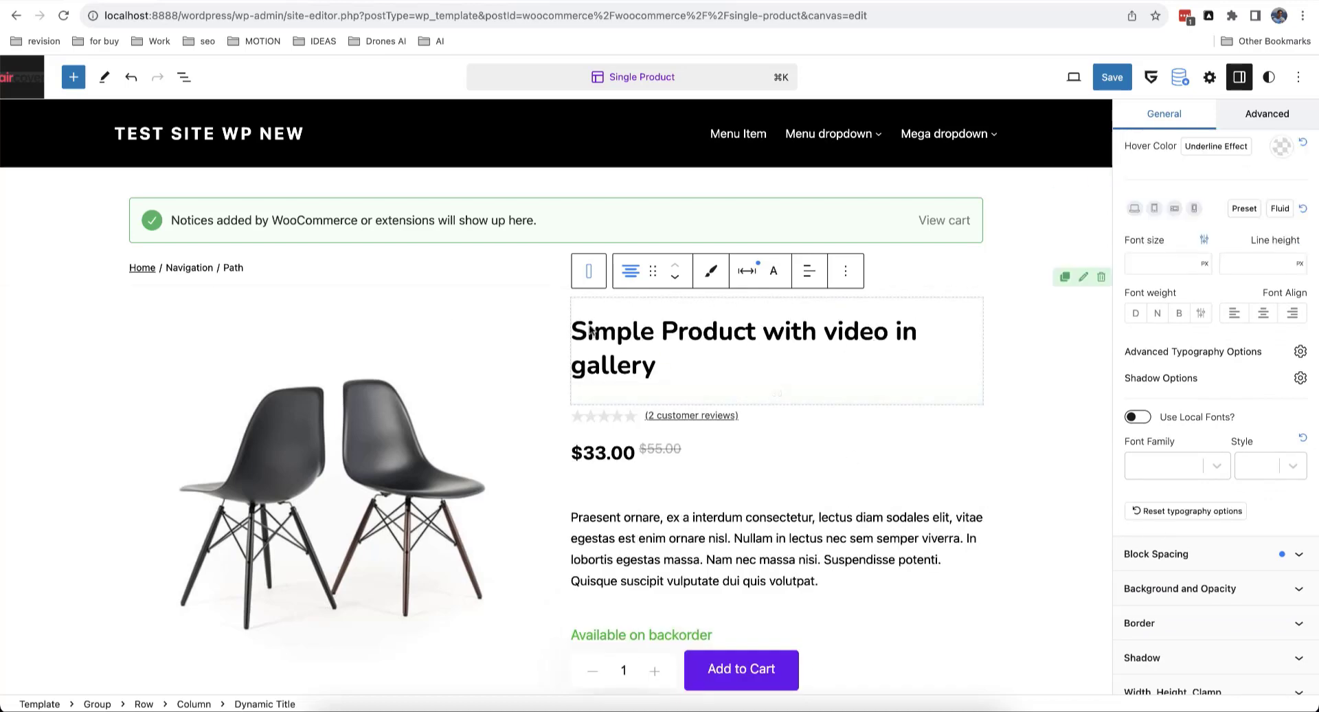
scroll(1270, 217, "up", 10)
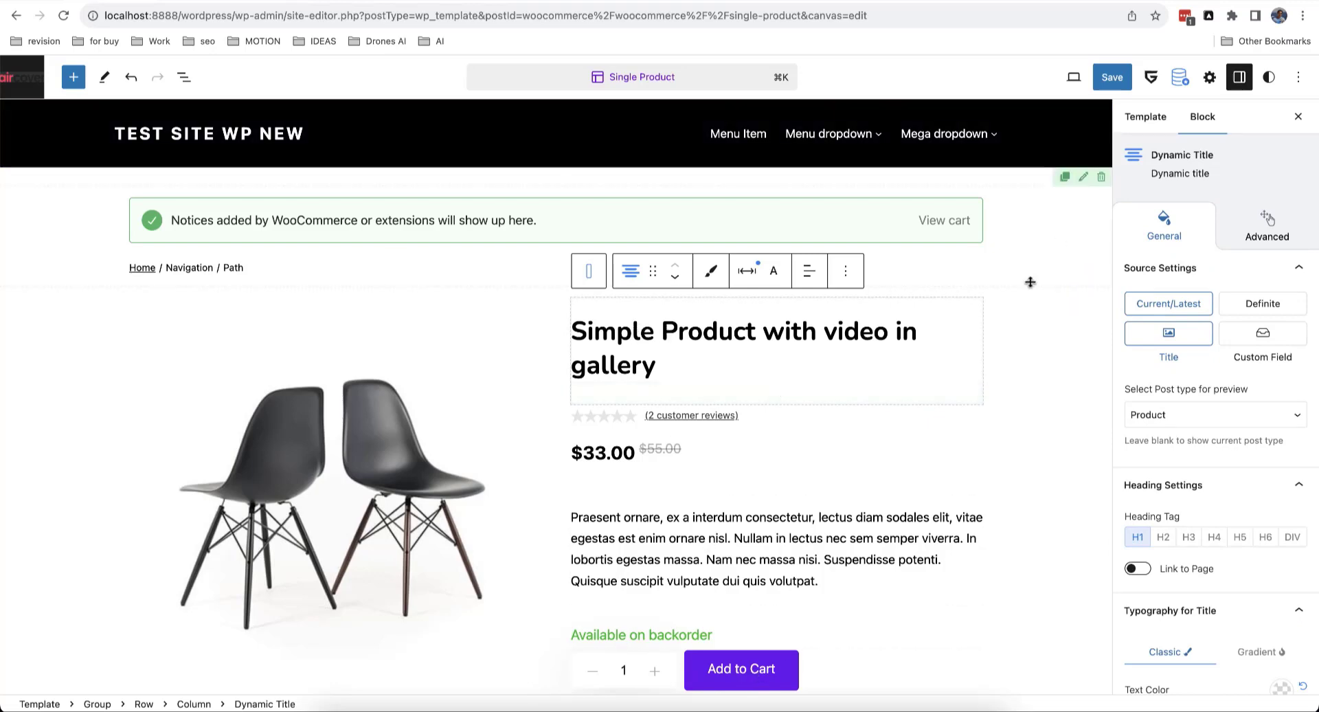
Step: Set the global H1 heading size to Fluid - Gigantic under Styles > Typography > Headings
left_click(1269, 78)
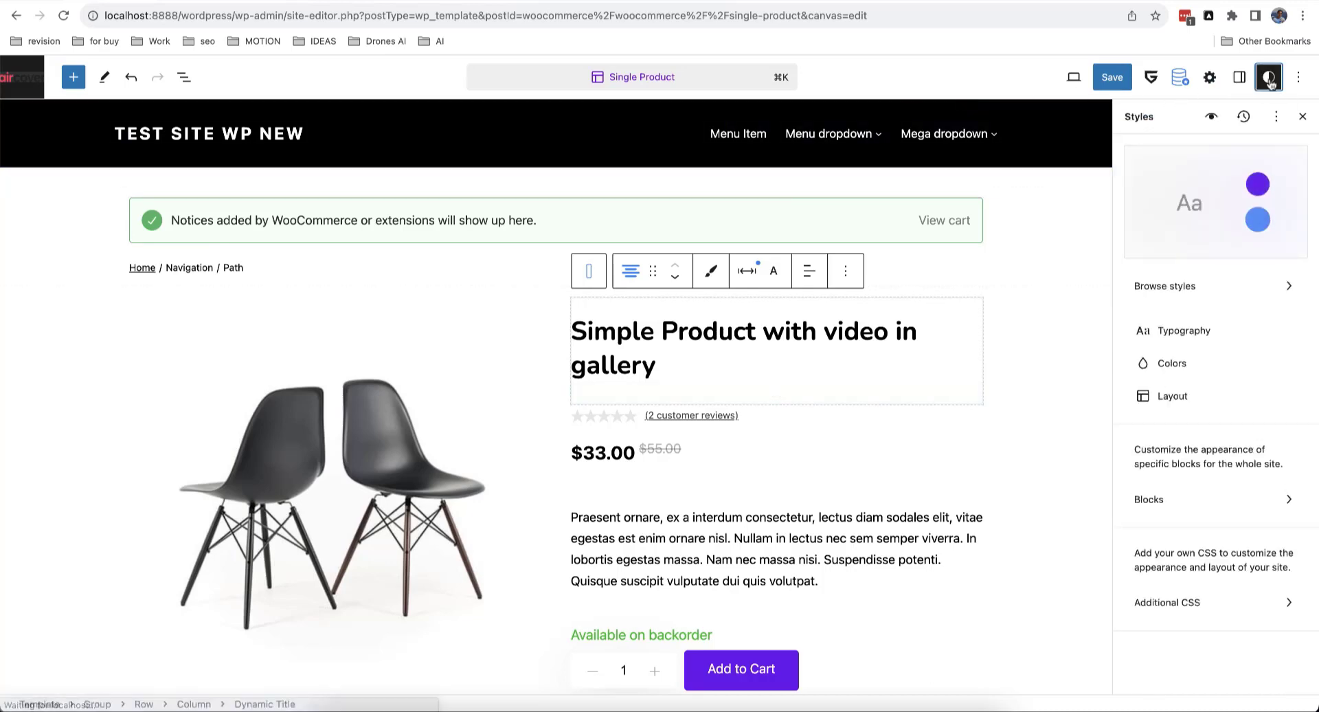
left_click(1183, 334)
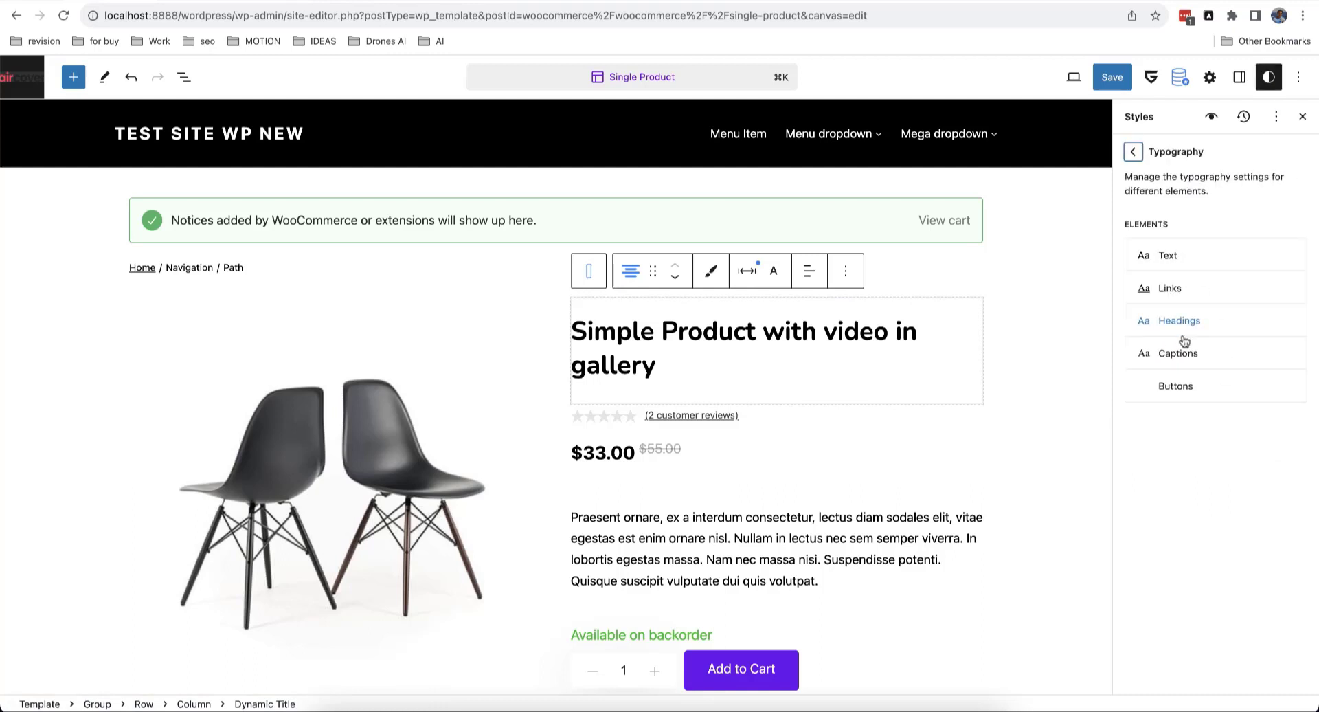
left_click(1182, 323)
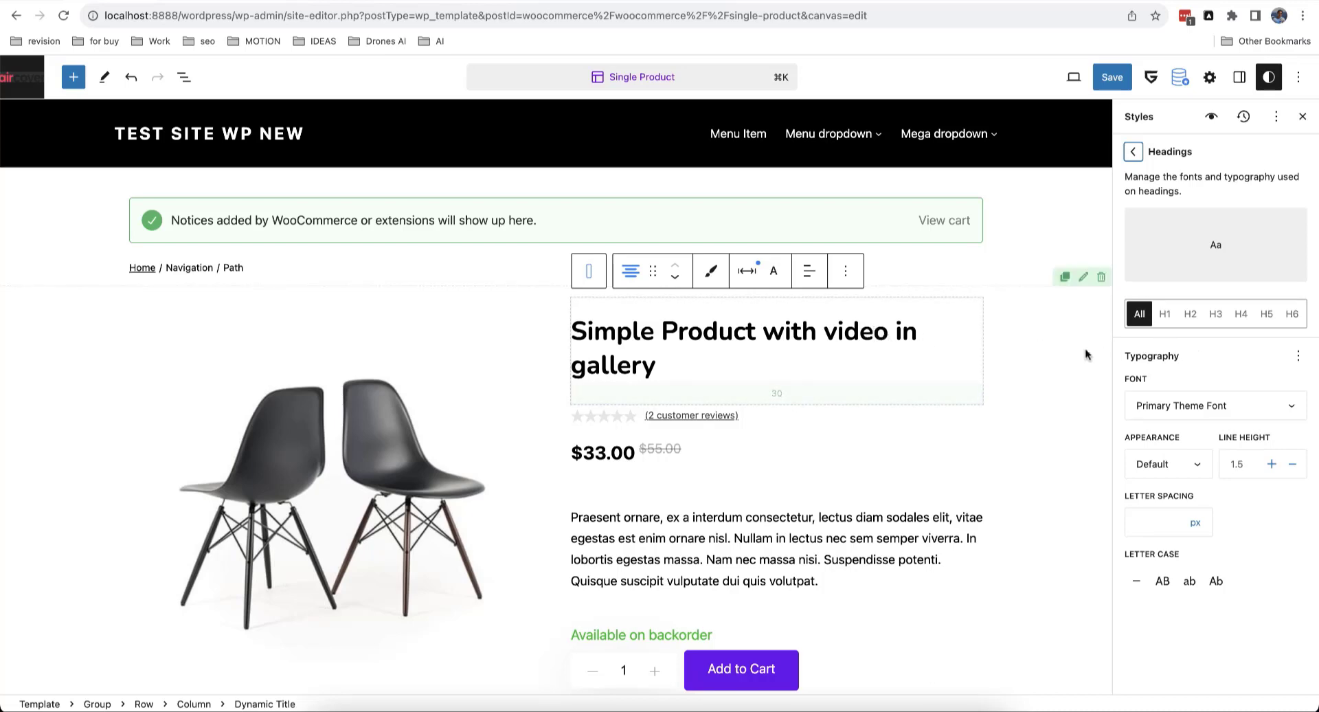
left_click(1168, 319)
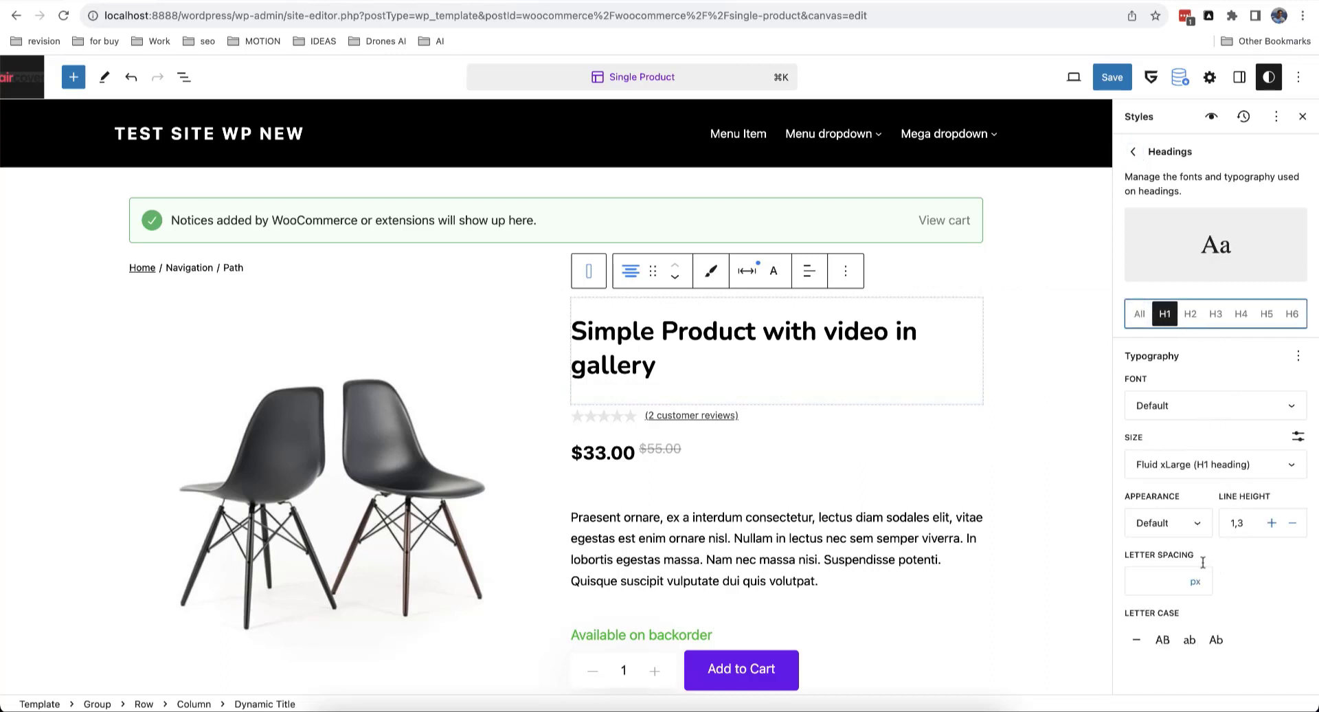
left_click(1186, 461)
scroll(1186, 454, "down", 3)
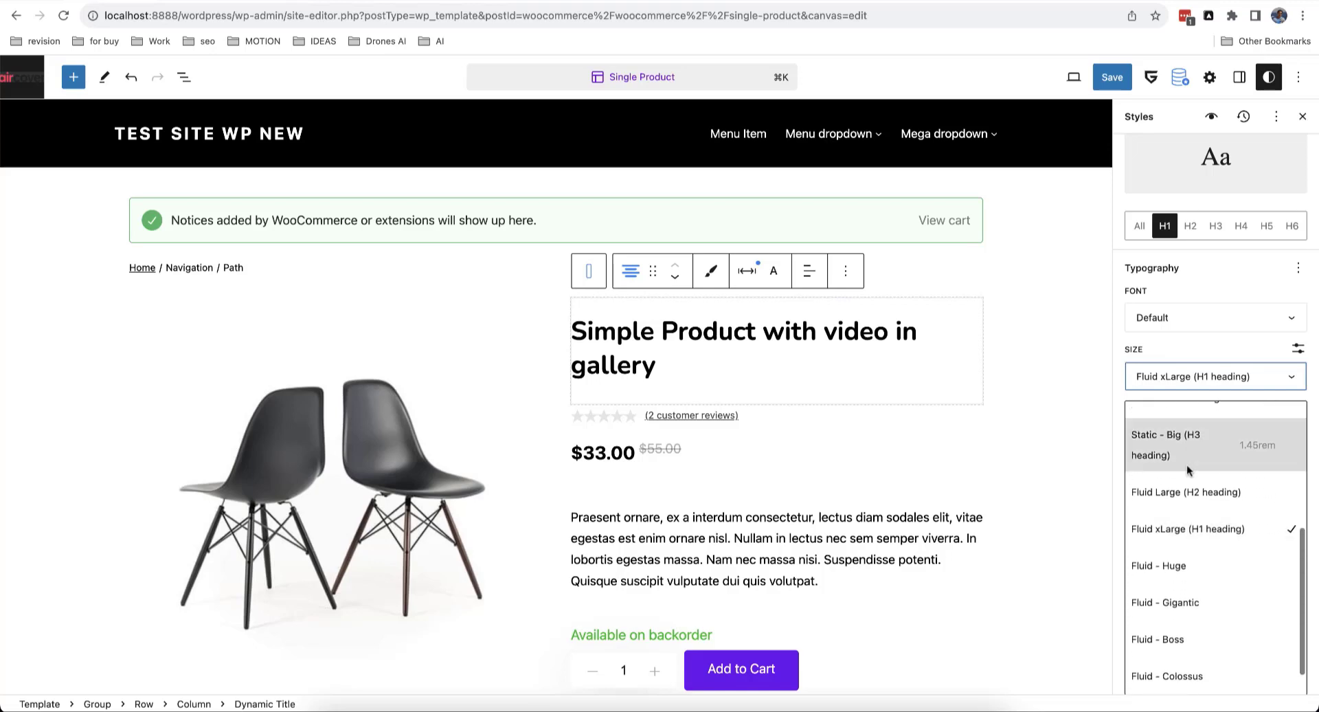
left_click(1193, 598)
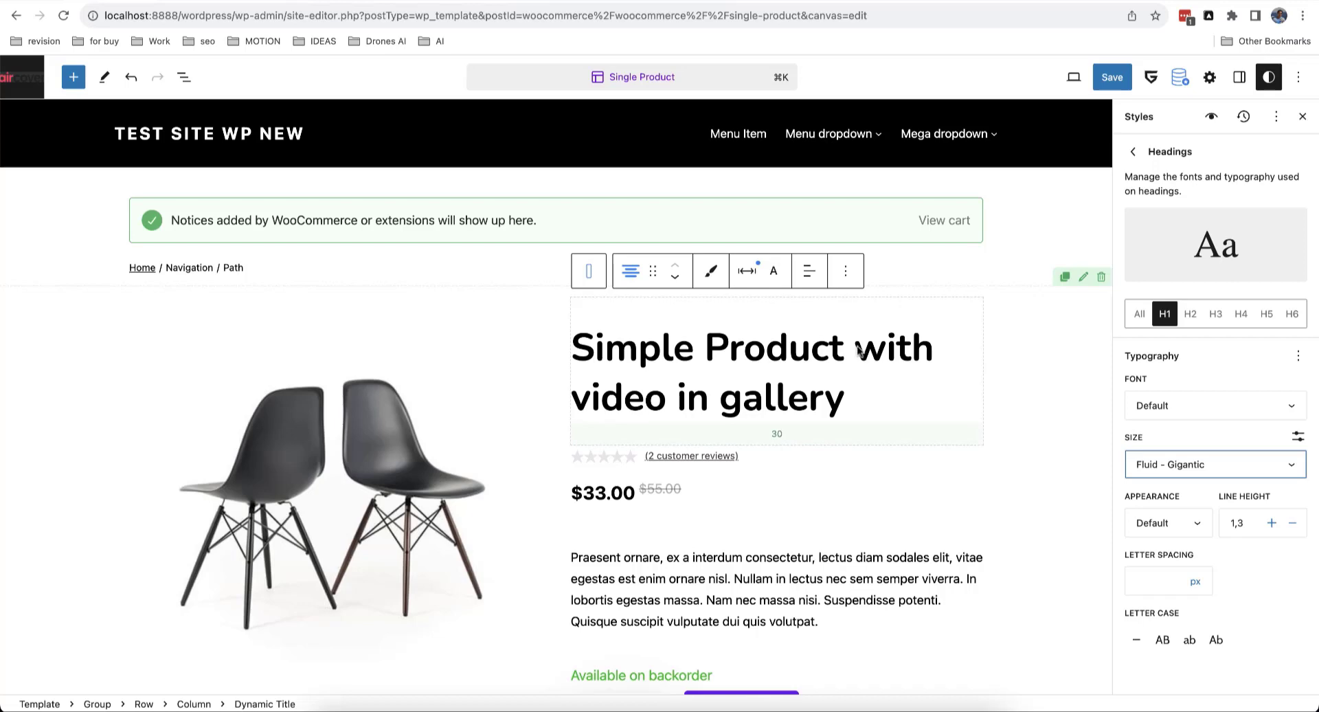
left_click(1239, 78)
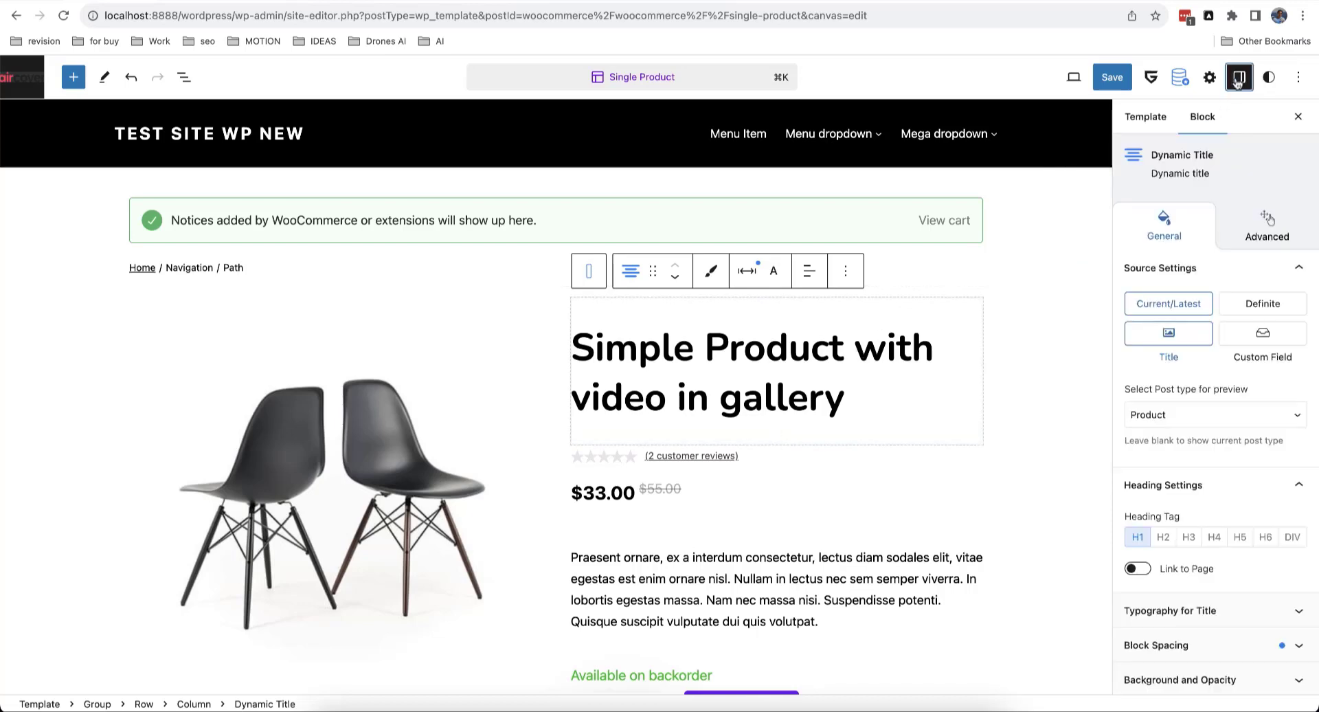
Step: Give the Single Product title a 30 px font size and select the Add to Cart button block
scroll(1204, 554, "down", 3)
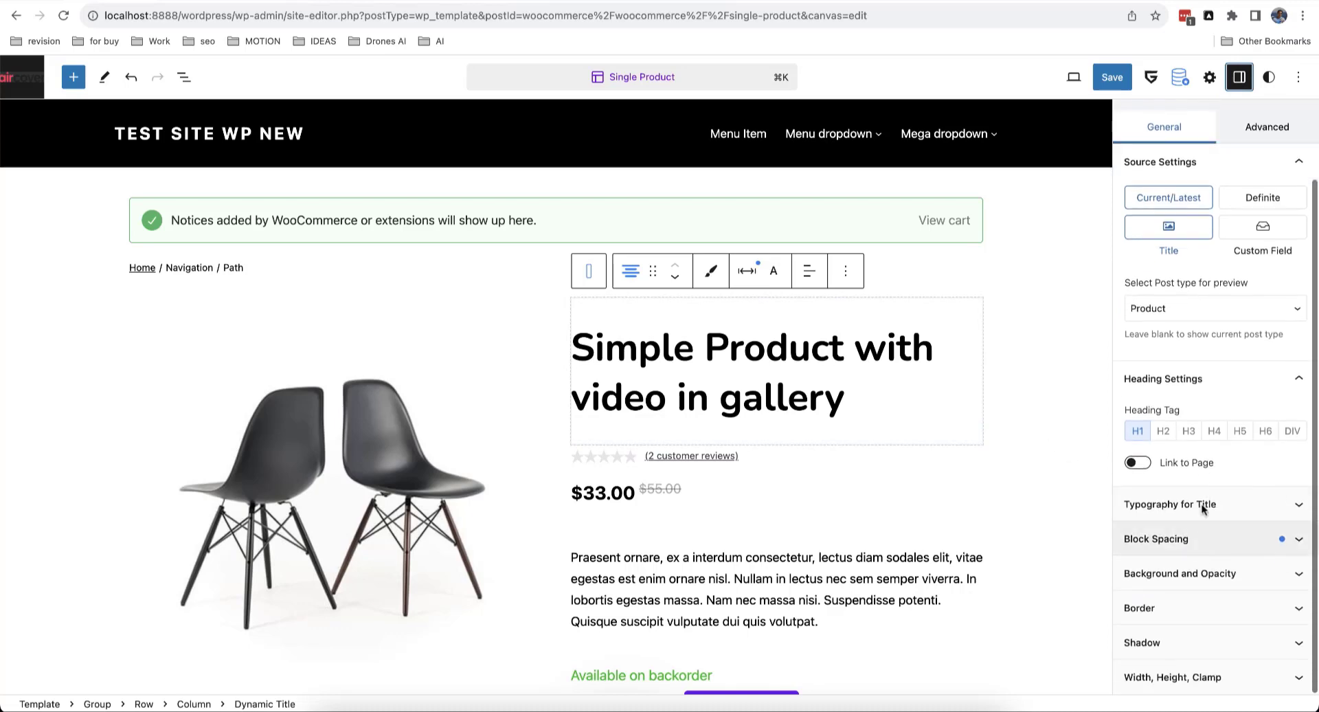
left_click(1205, 503)
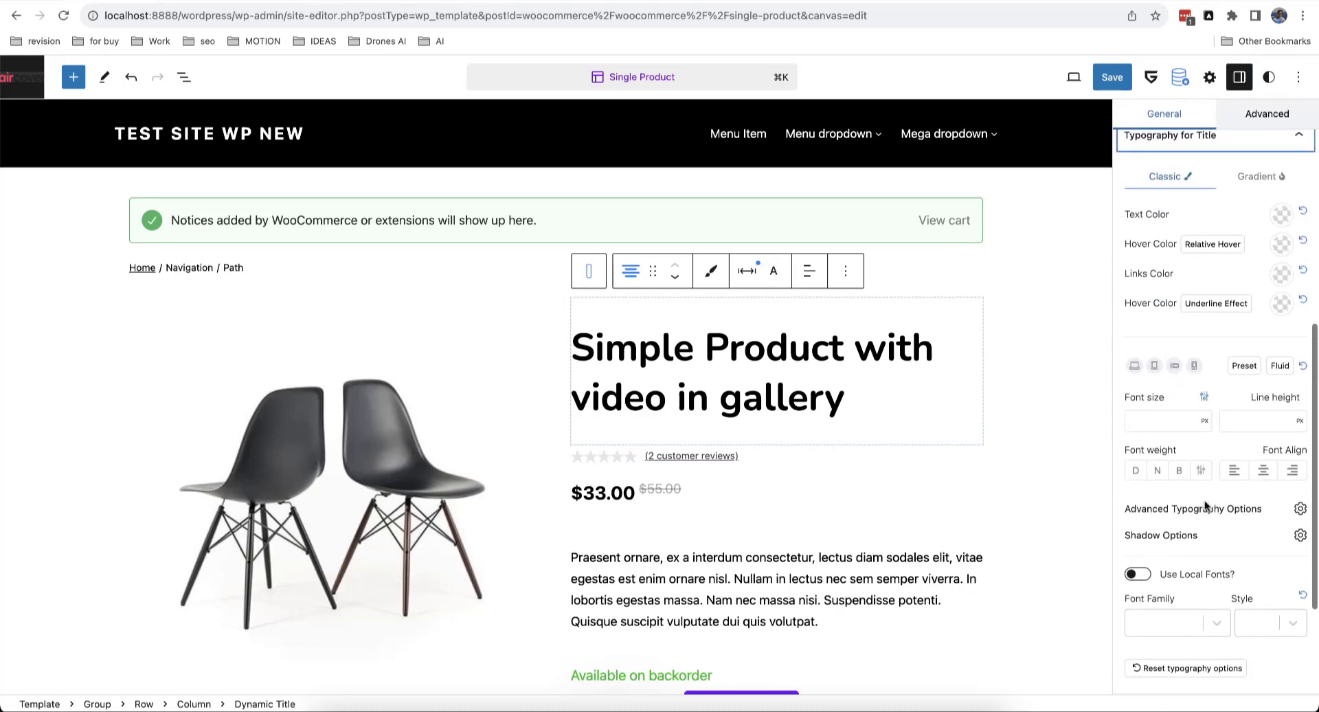
left_click(1160, 424)
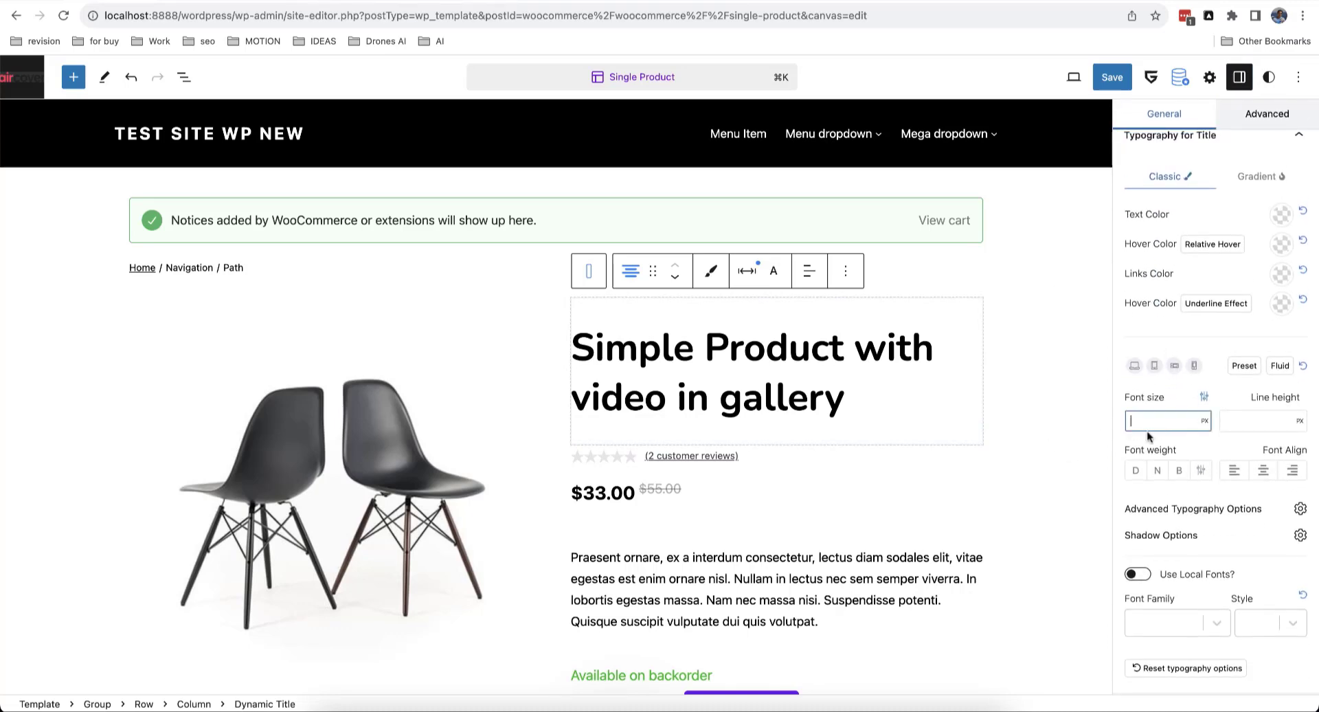
type("22")
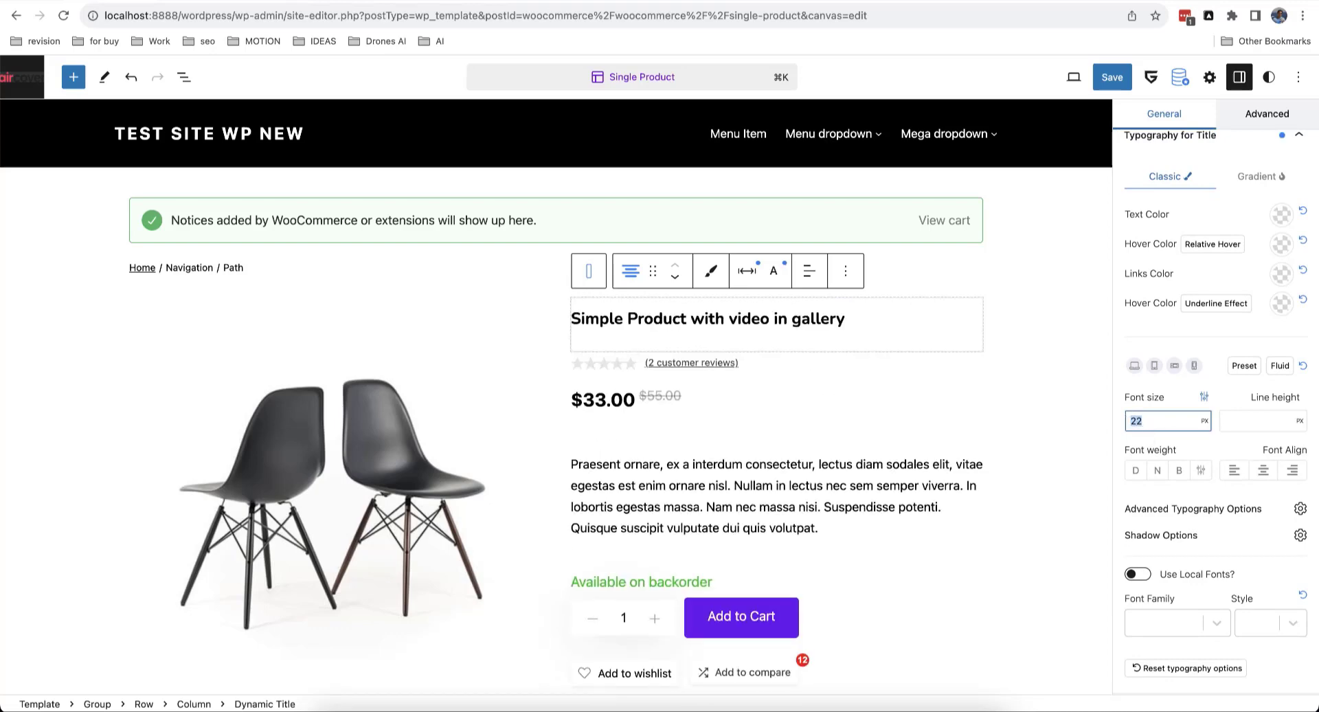
type("30")
scroll(1185, 357, "up", 2)
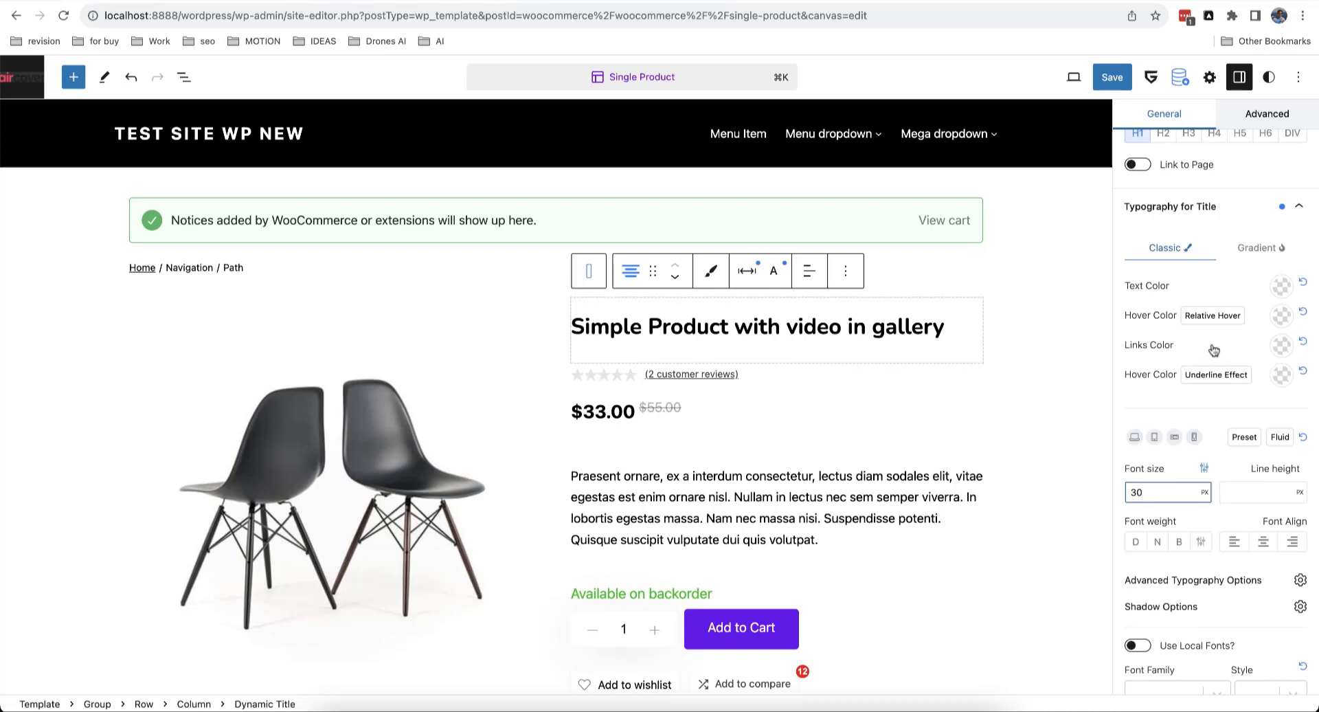
scroll(949, 558, "down", 1)
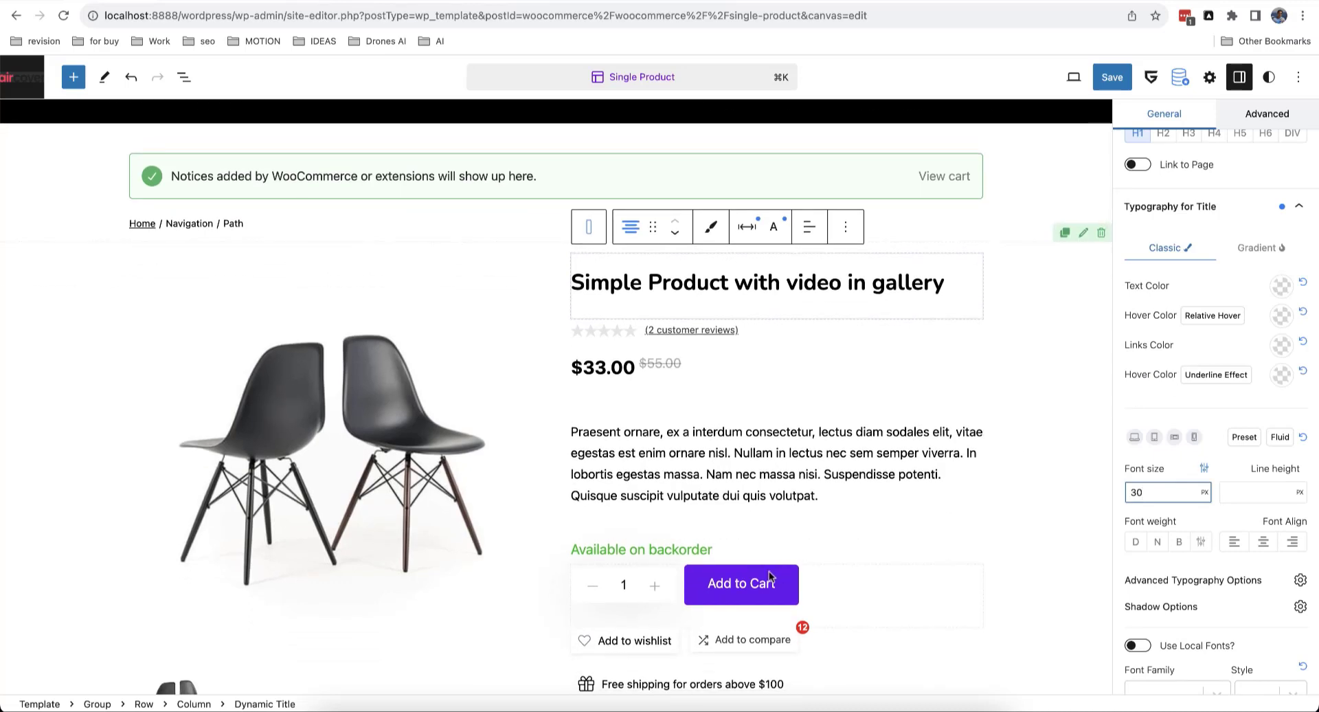
left_click(770, 576)
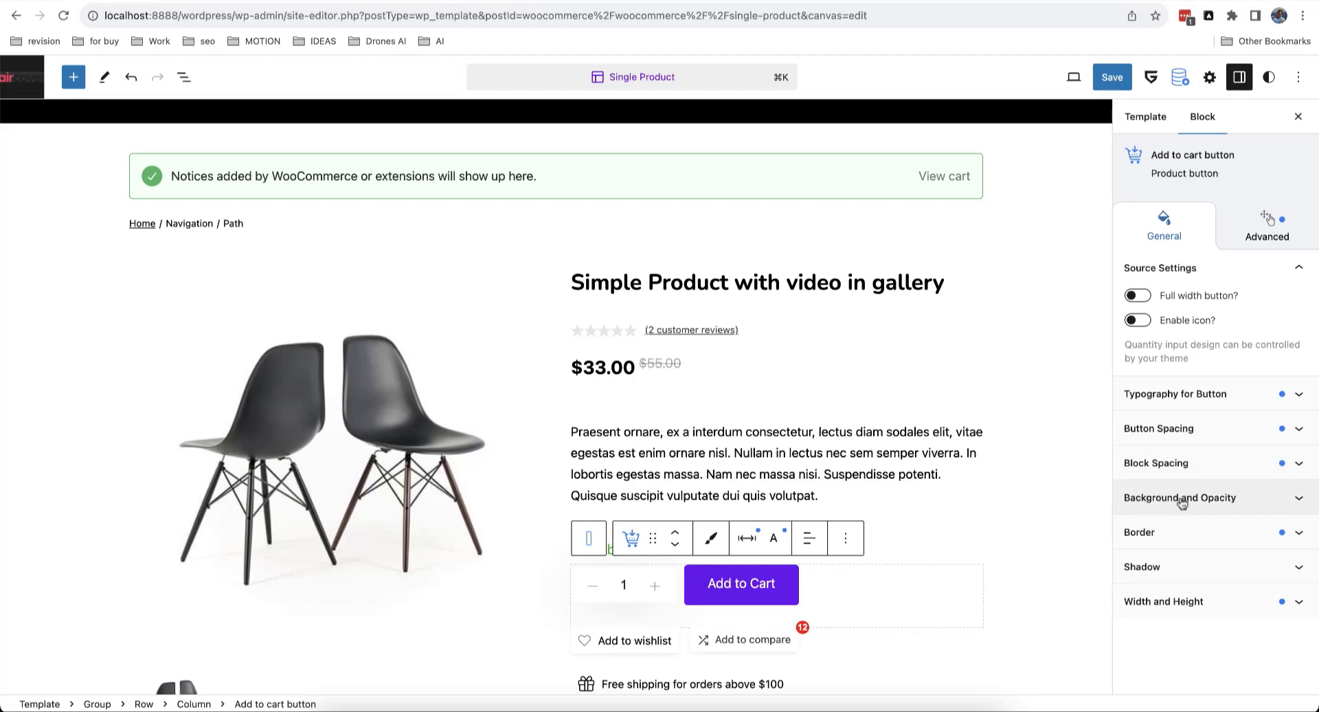
Step: Expand the Add to Cart button's Background and Opacity settings
left_click(1242, 505)
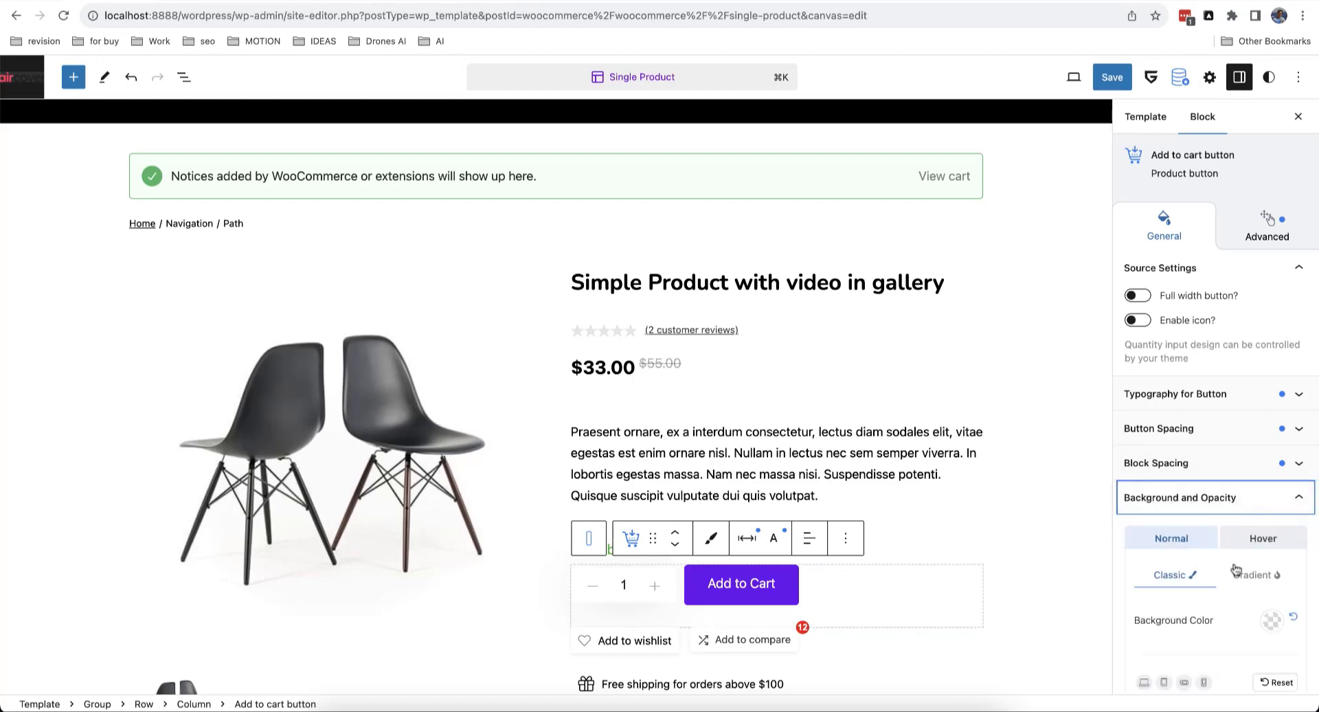
scroll(1220, 570, "down", 4)
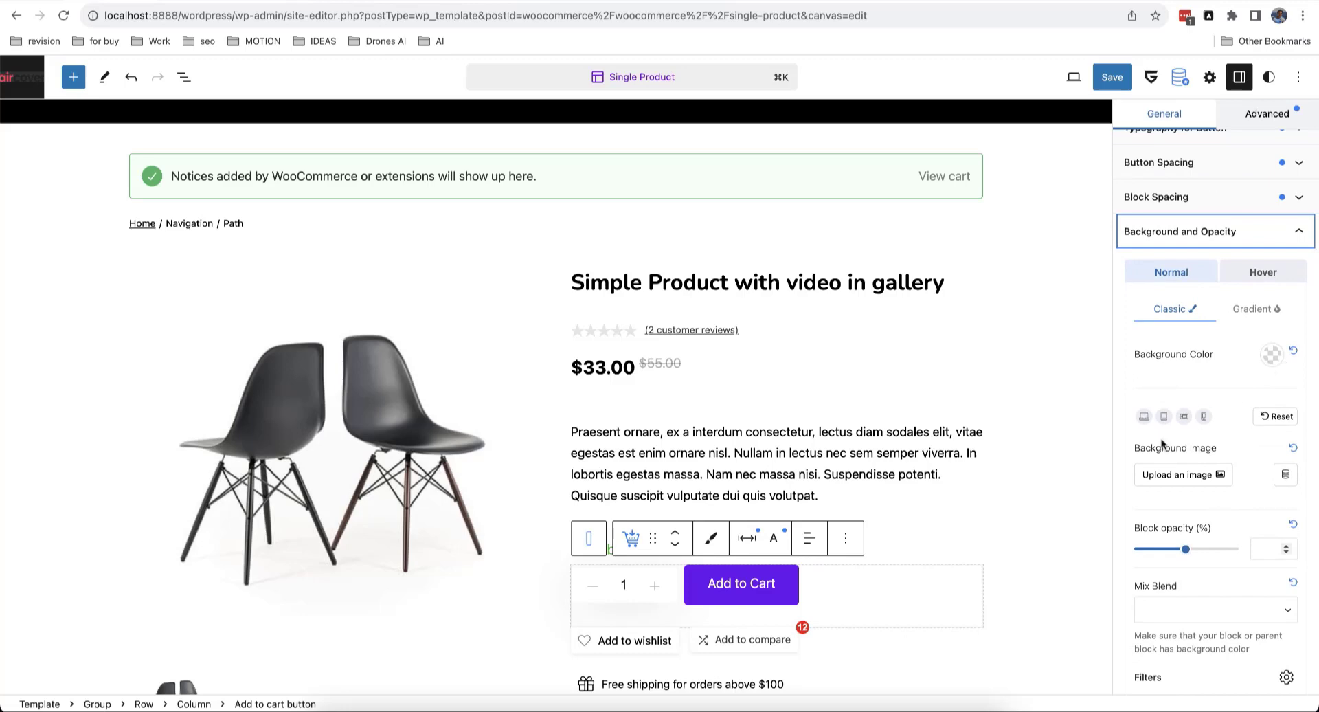
scroll(1234, 456, "up", 4)
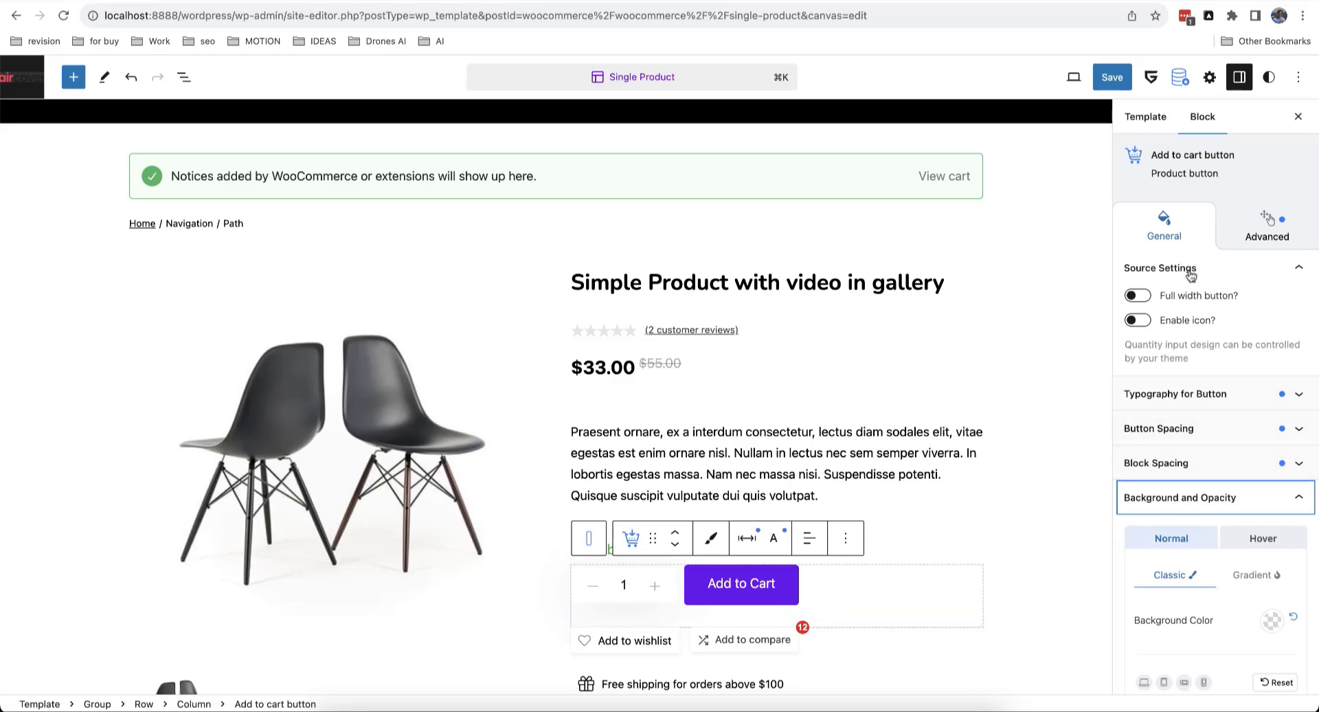
Step: Darken the global palette's Primary theme colour to deep purple #5D17AE
left_click(1270, 78)
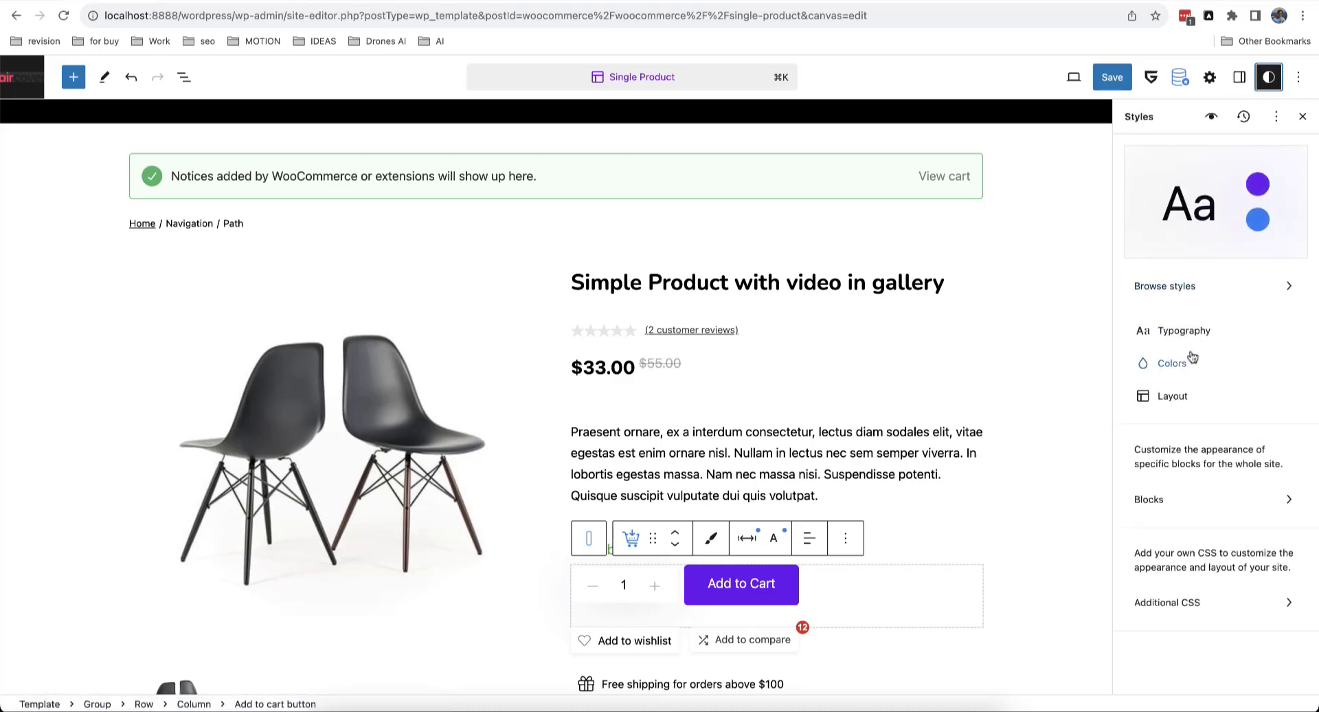
left_click(1193, 359)
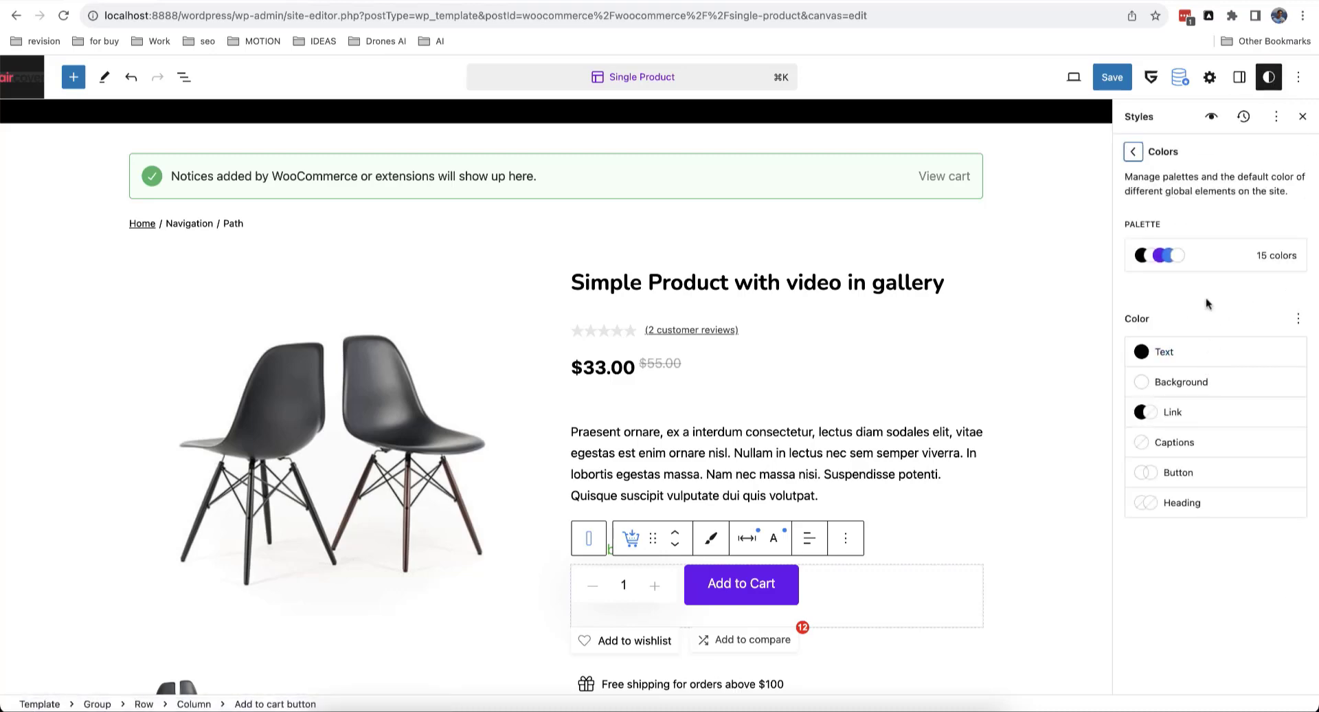
left_click(1223, 258)
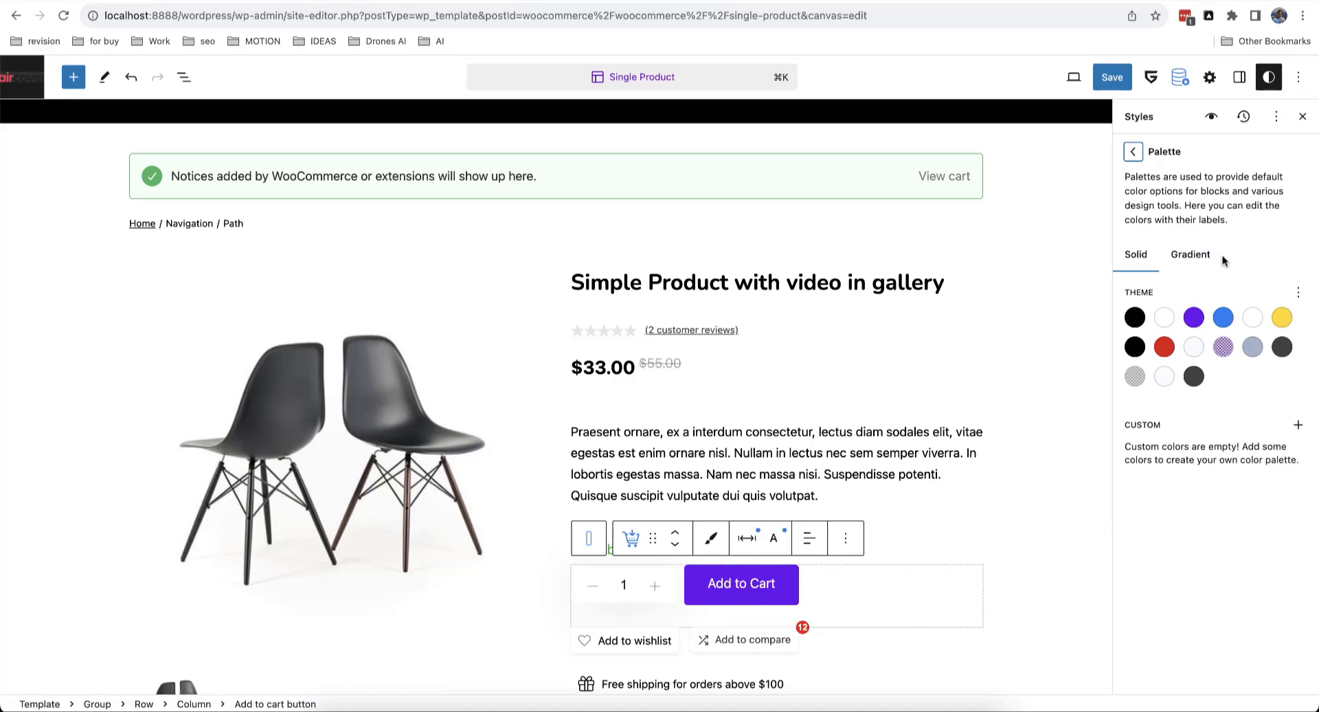
left_click(1193, 318)
left_click(1084, 329)
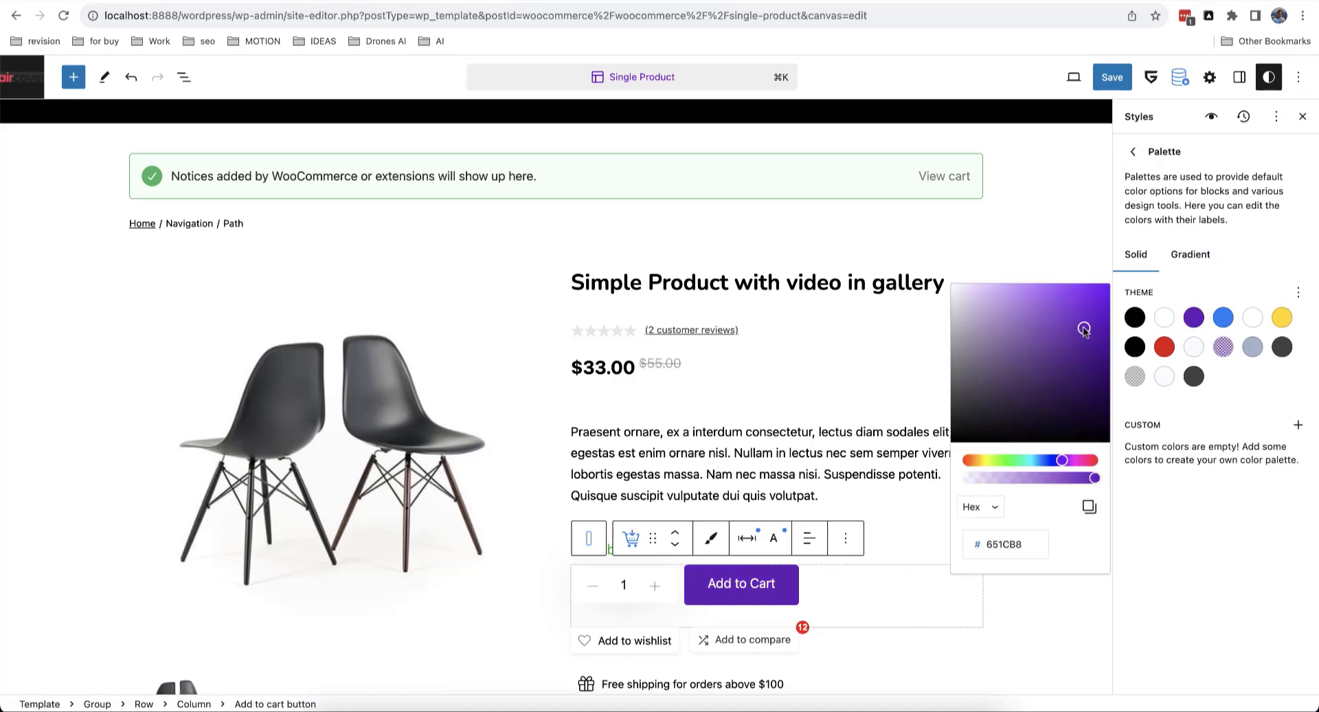
left_click(1012, 363)
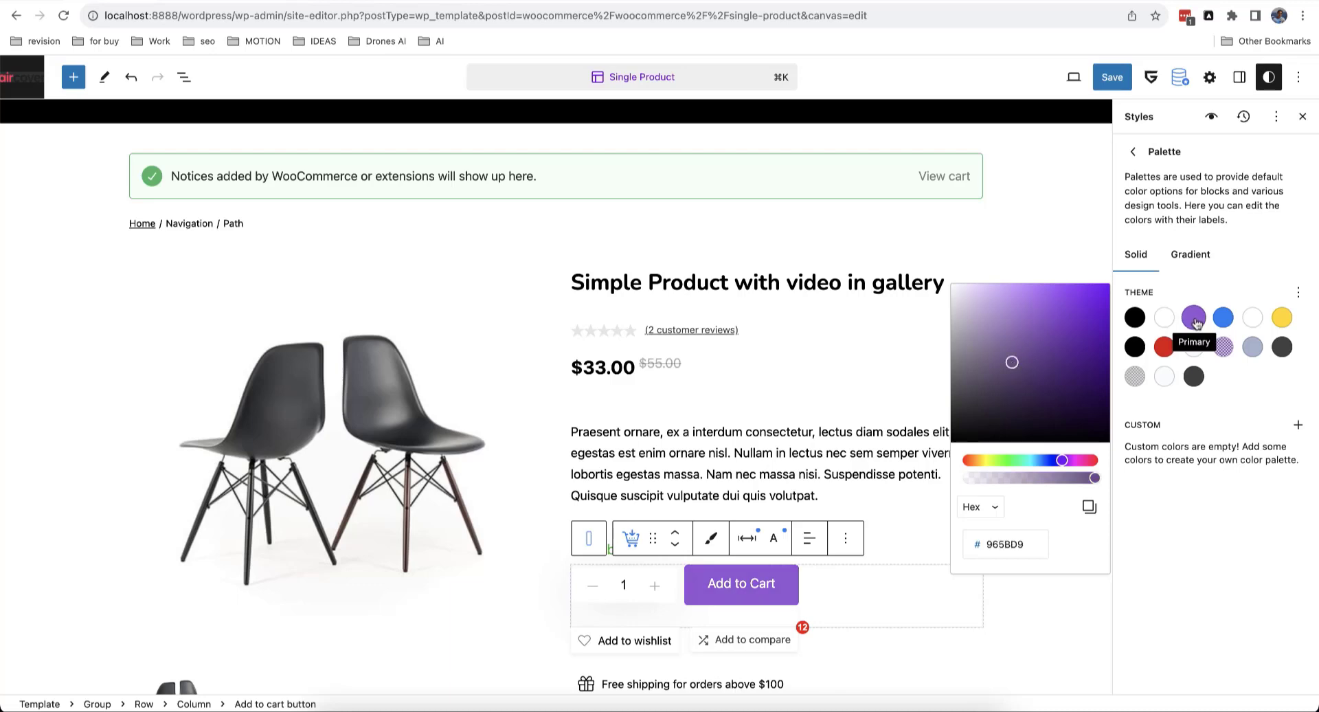
left_click_drag(1076, 379, 1087, 335)
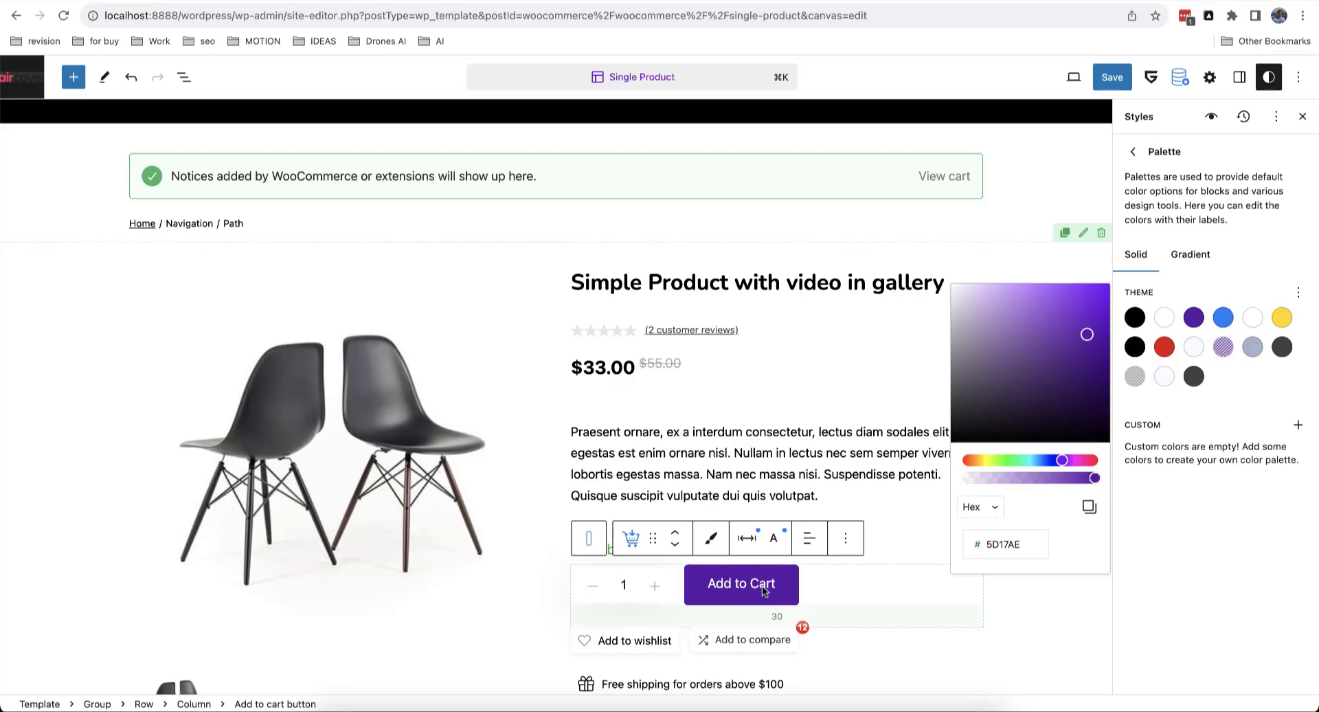
left_click(1240, 79)
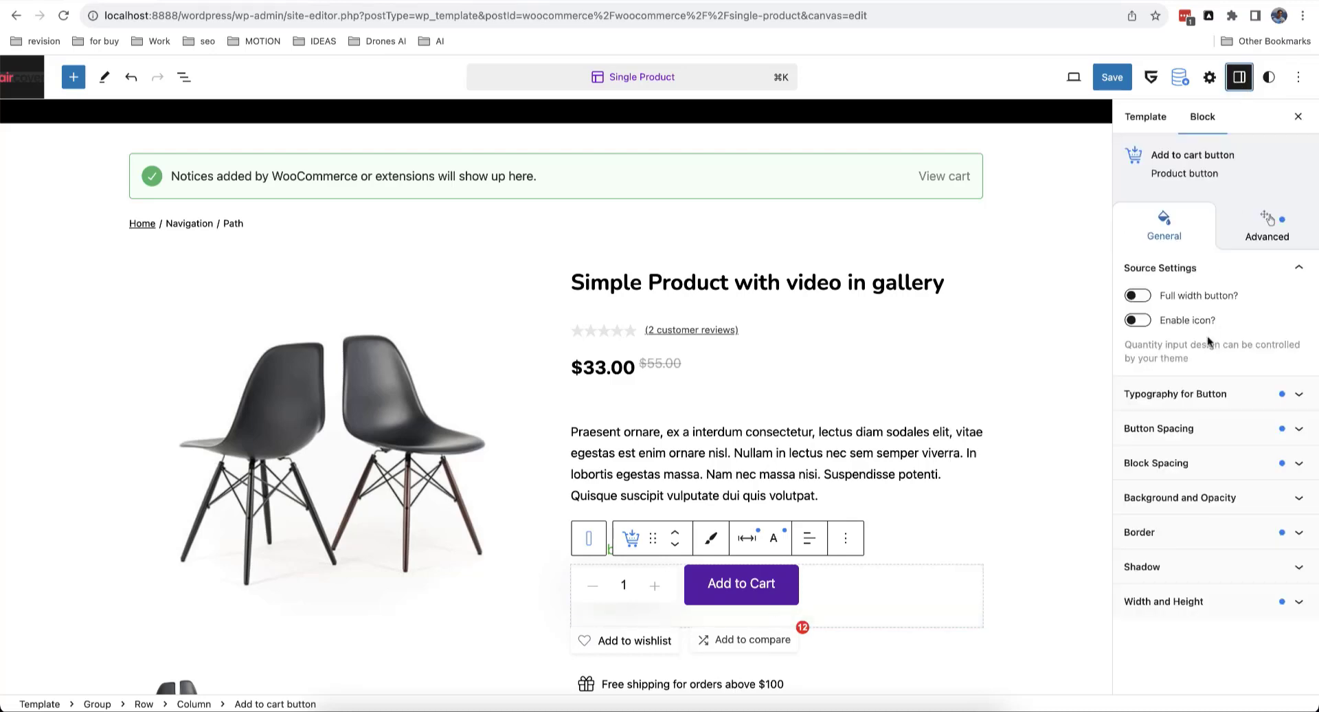
Step: Set the Add to Cart button's own background colour to red #DD1313
left_click(1213, 497)
scroll(1228, 481, "down", 6)
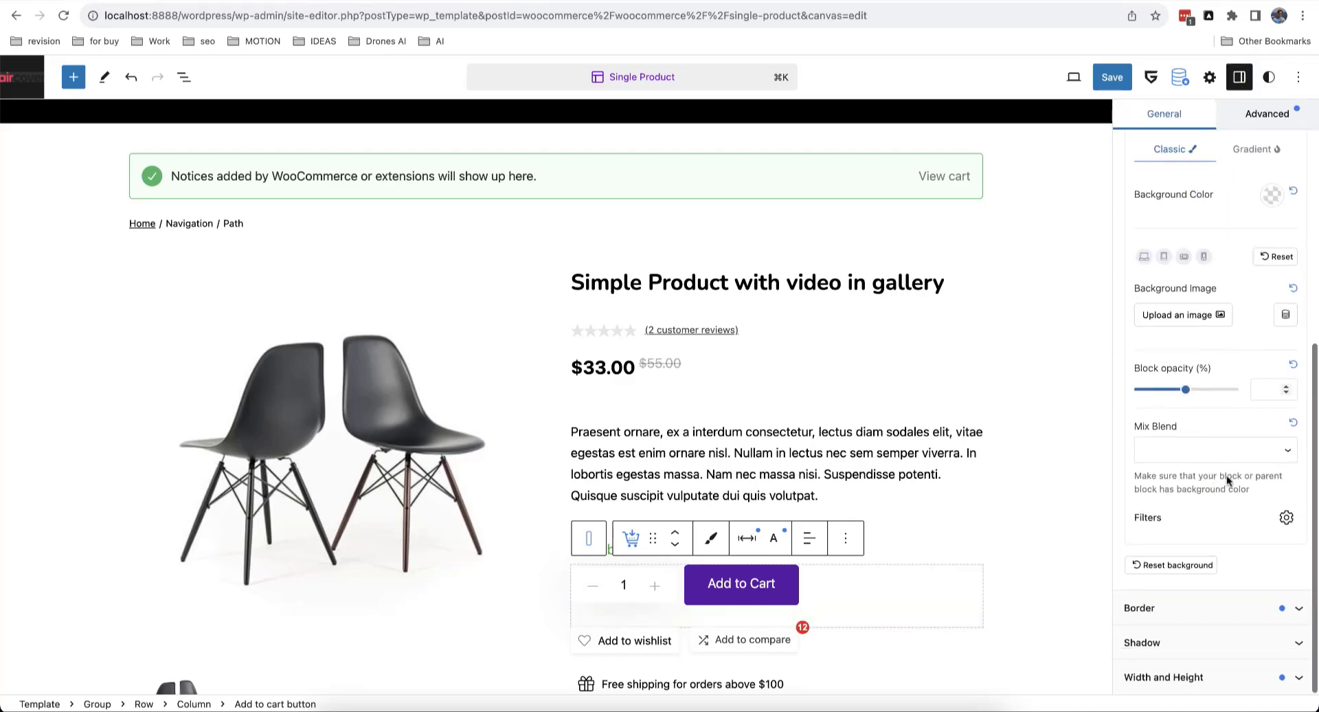
scroll(1228, 481, "up", 3)
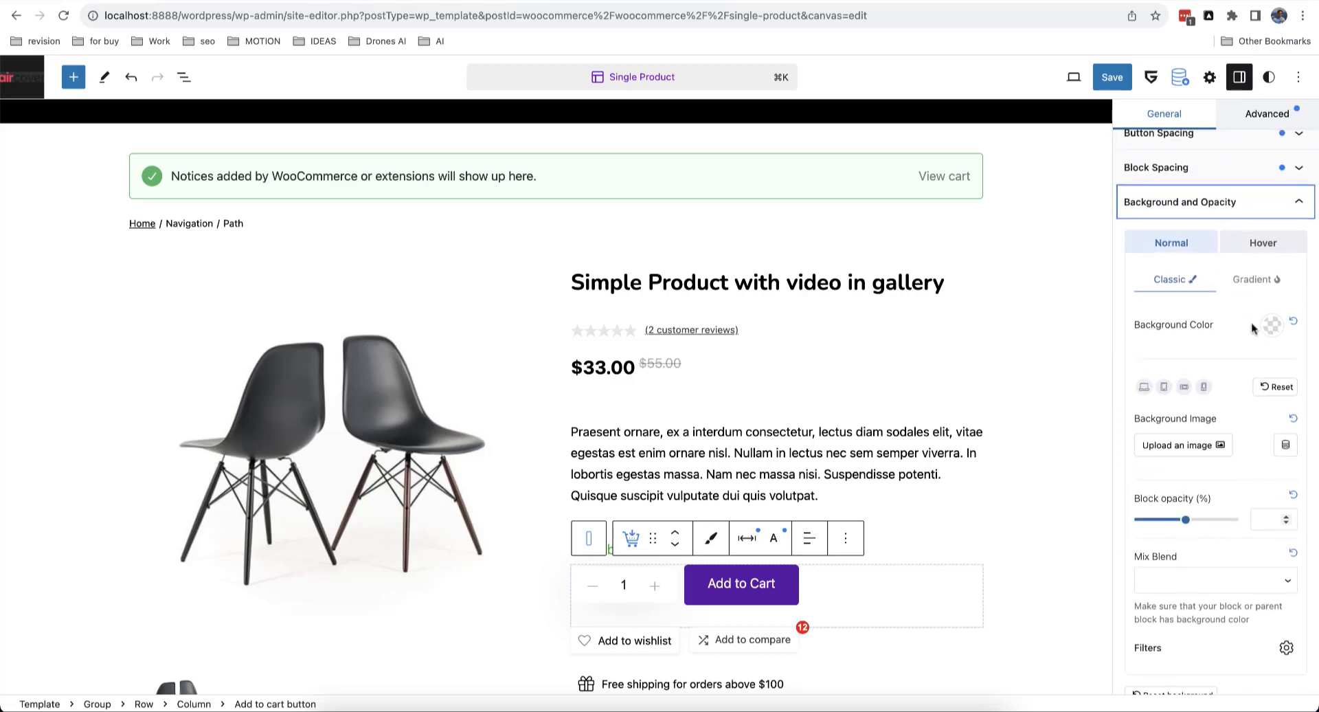
left_click(1271, 325)
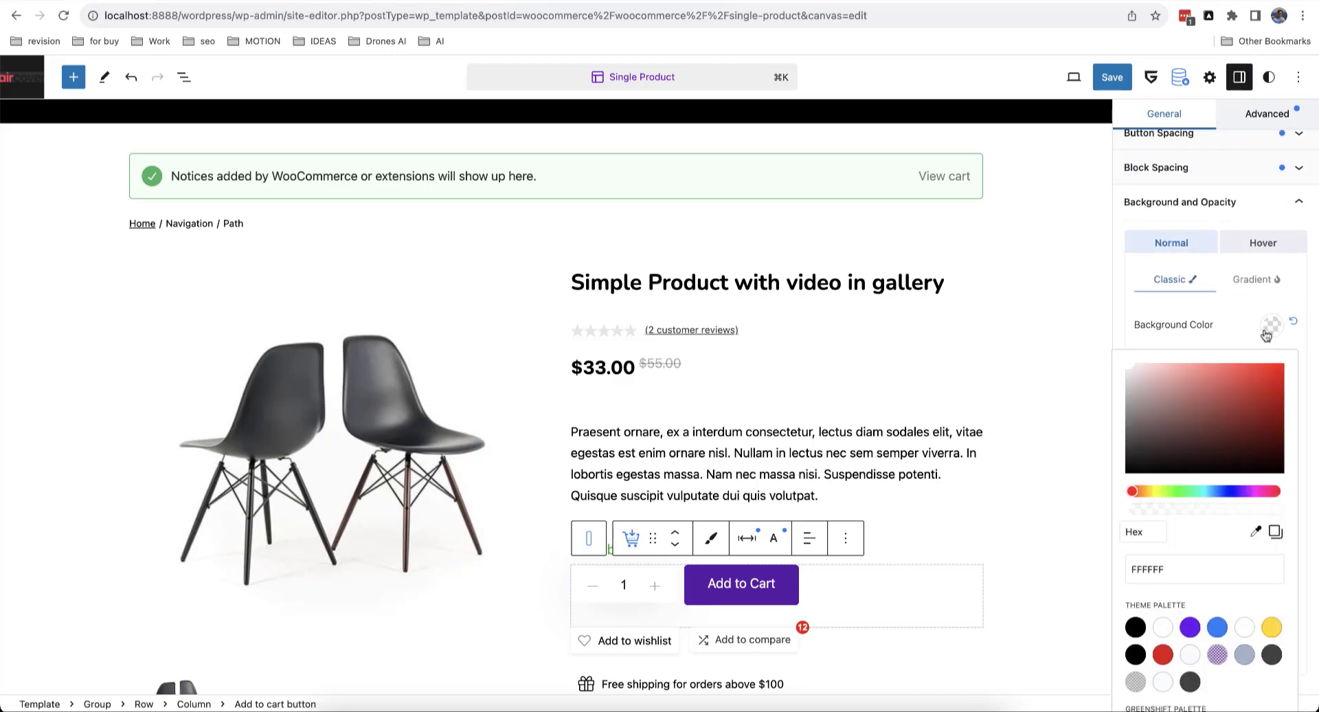
left_click(1269, 378)
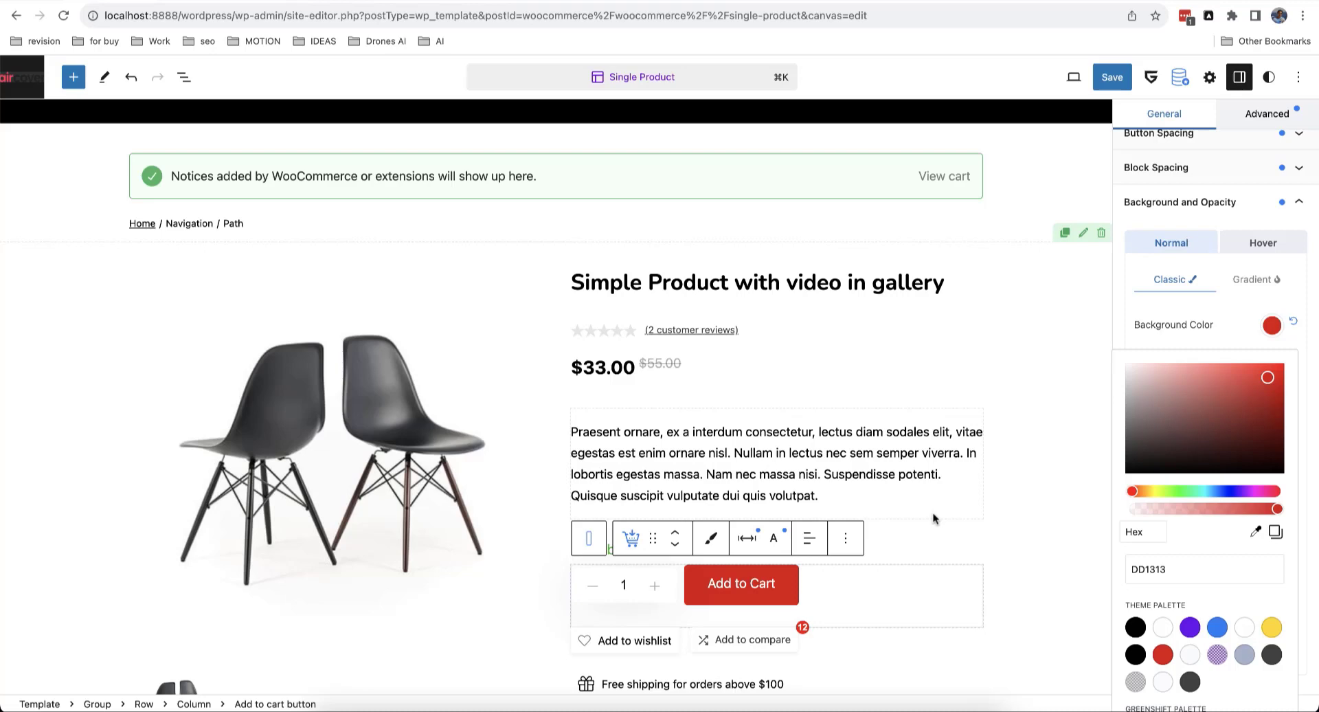
left_click(1164, 224)
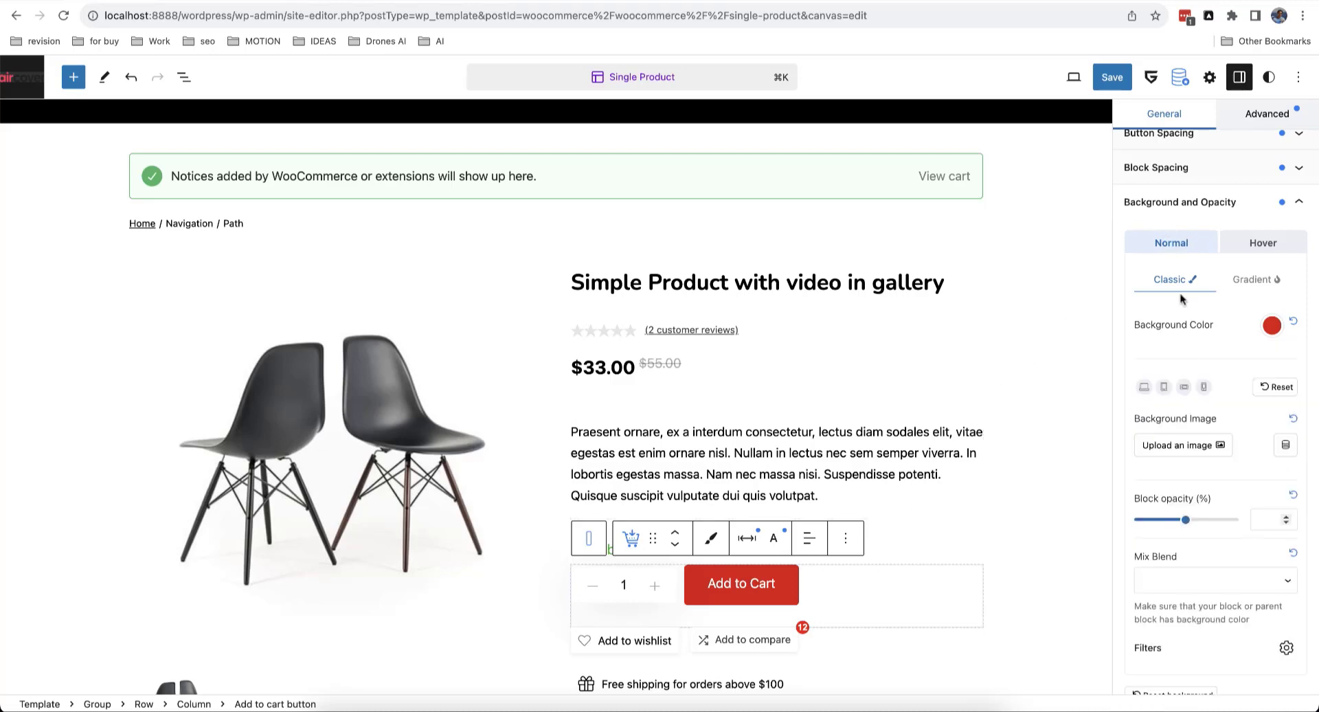
scroll(1190, 406, "up", 5)
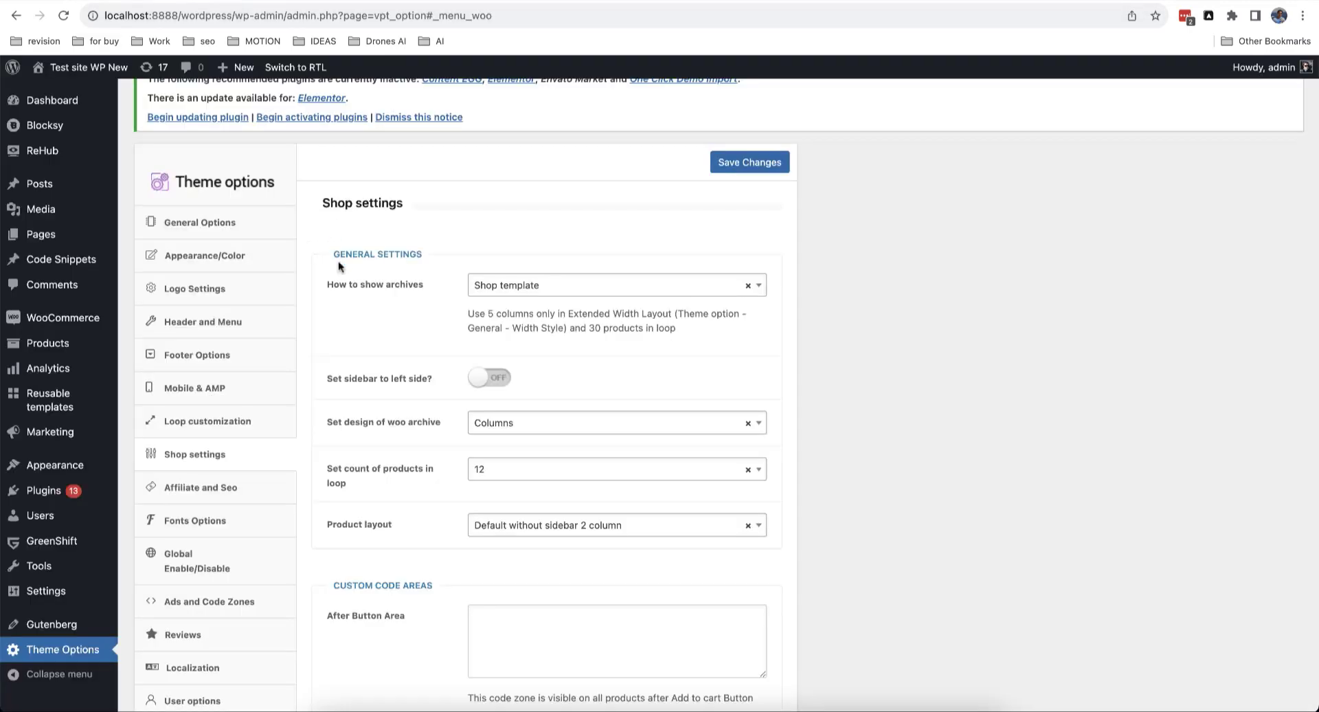
Step: Review the Theme Options Appearance/Color fields, then open the Single Product template's List View
scroll(237, 357, "down", 1)
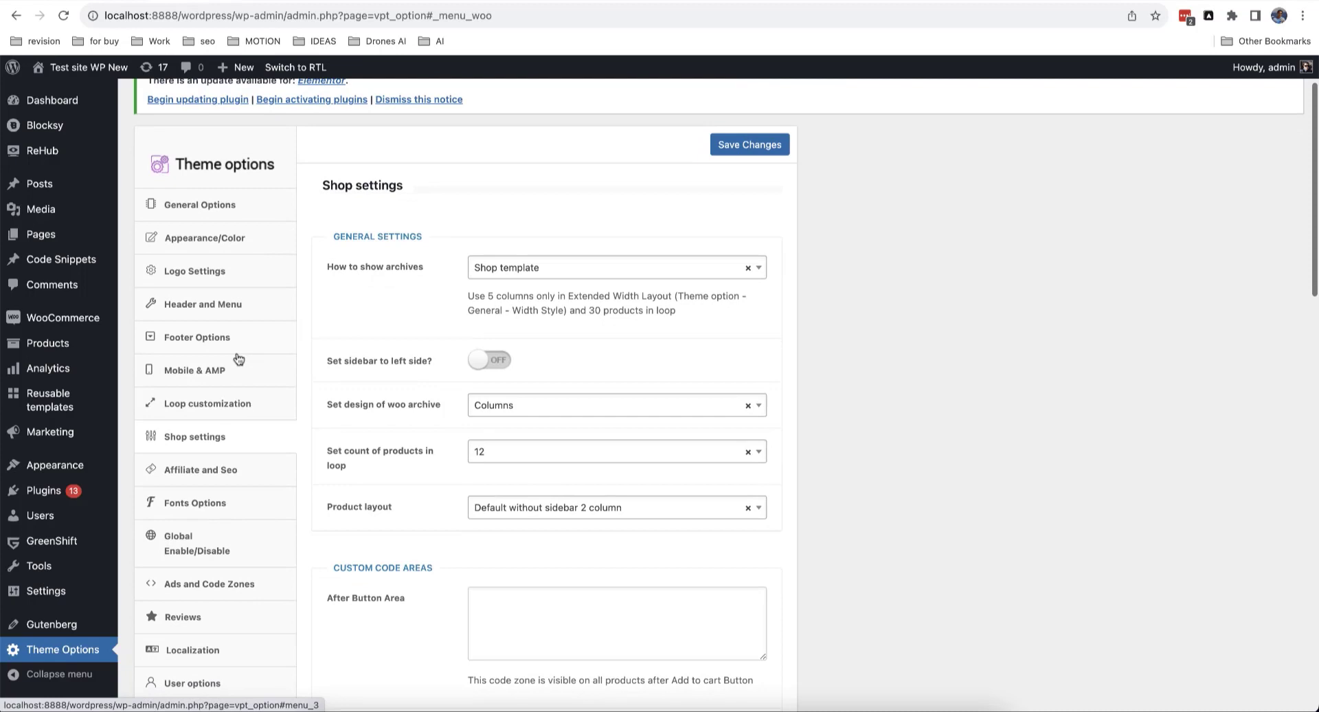
left_click(230, 242)
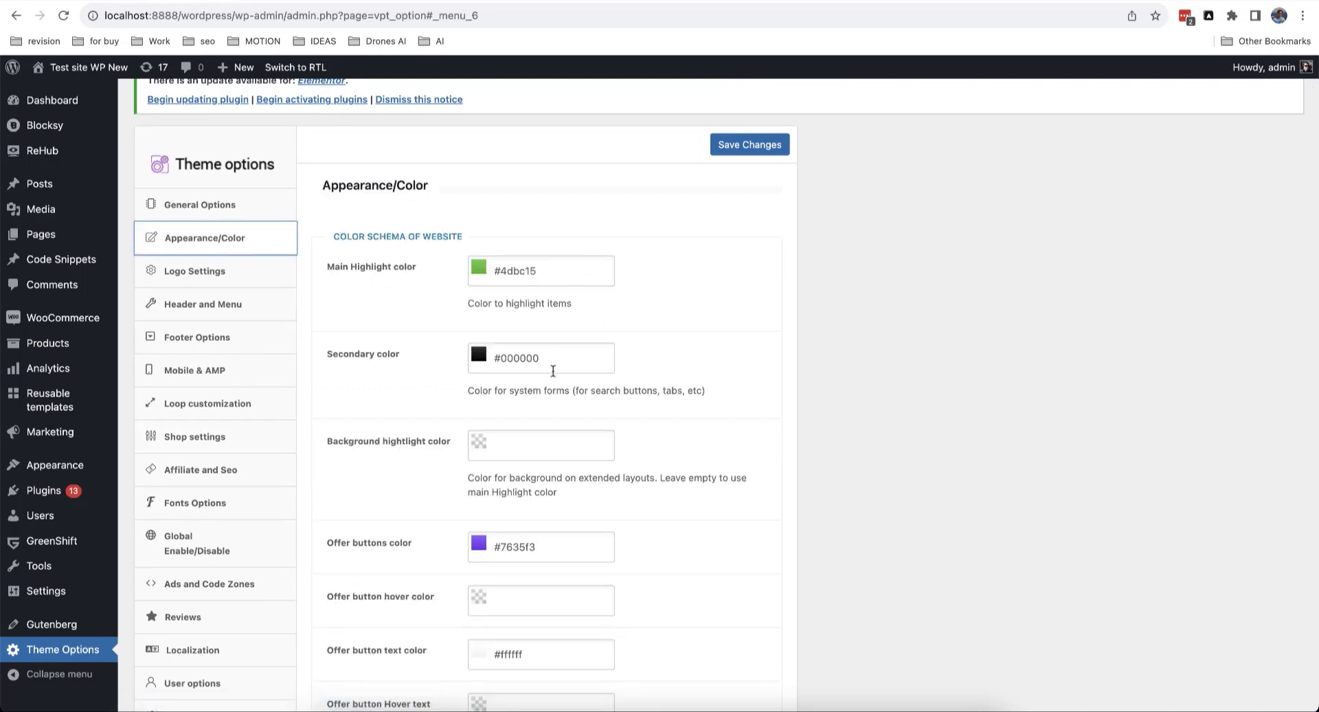
scroll(553, 371, "down", 3)
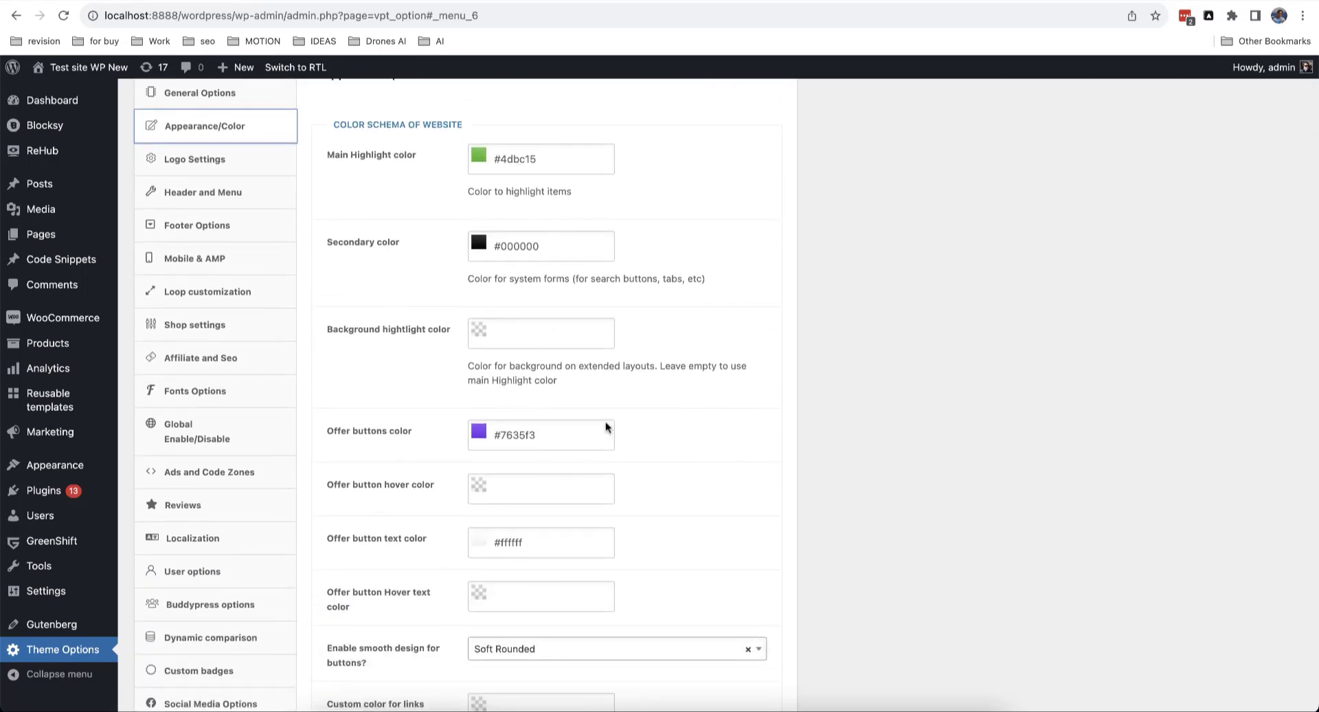
scroll(612, 420, "down", 1)
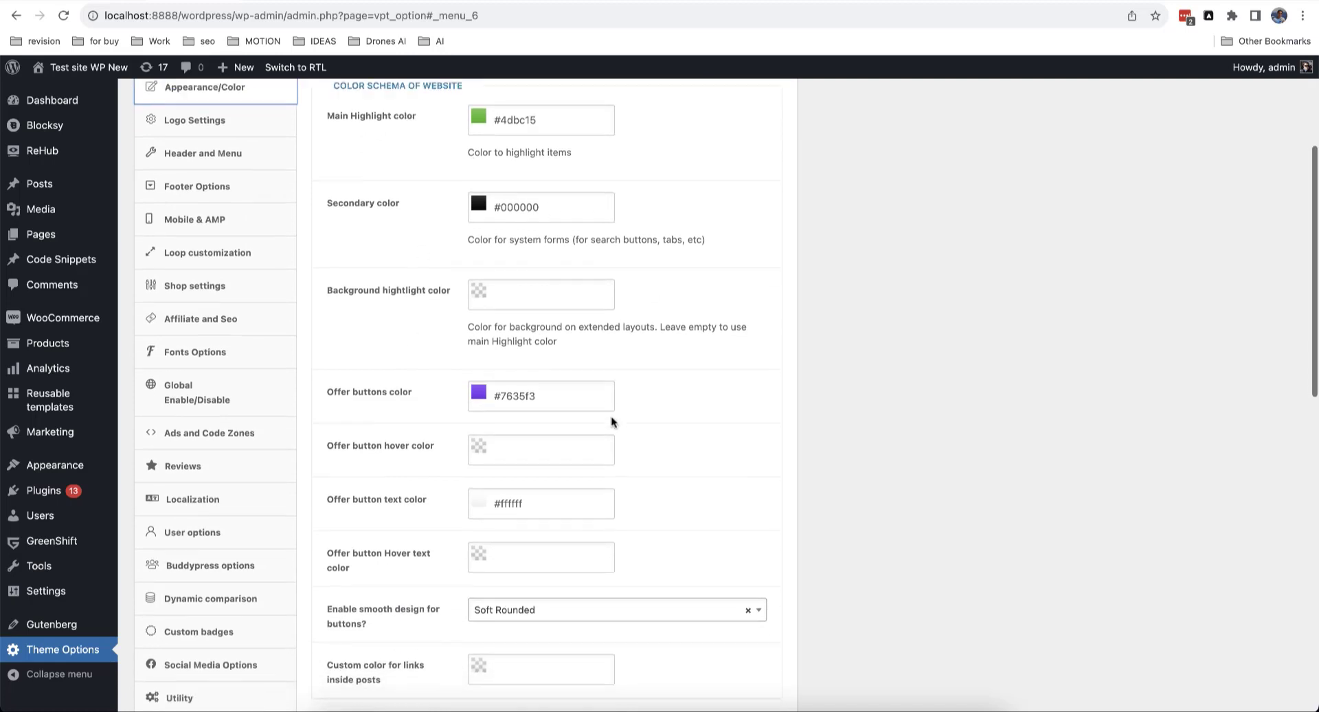
scroll(545, 411, "up", 4)
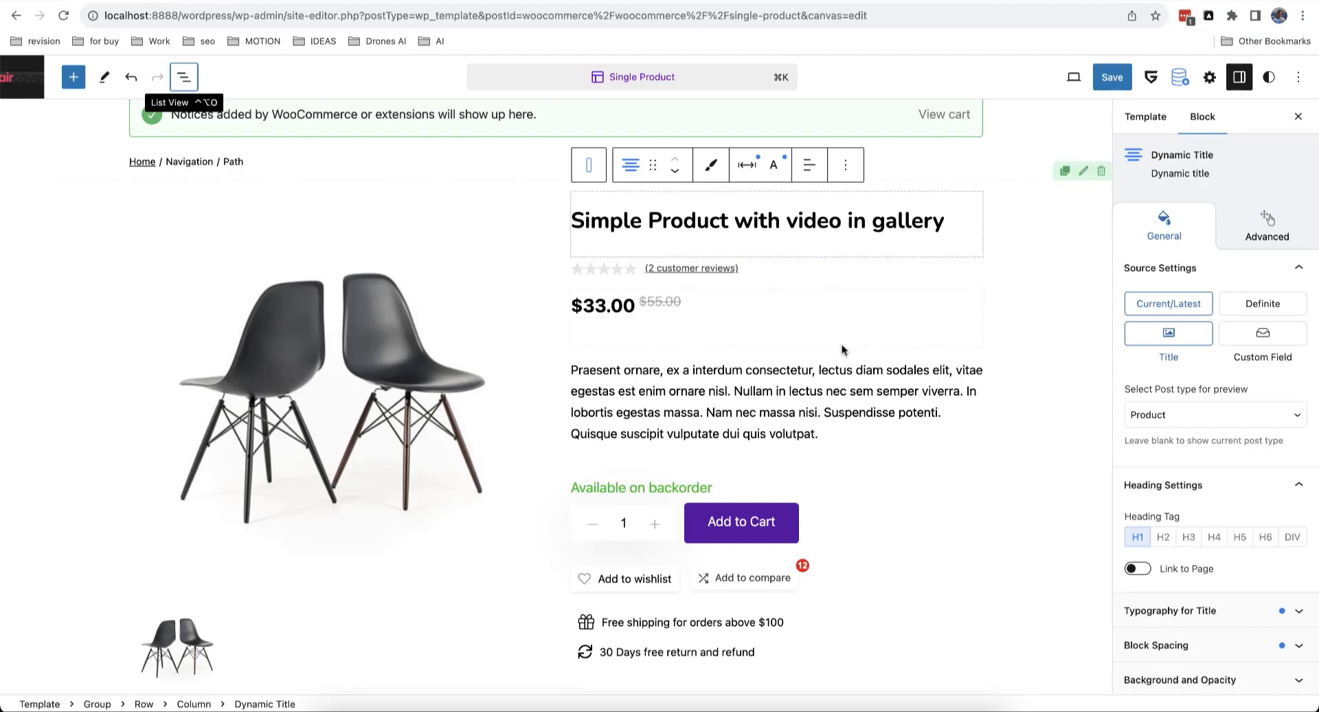
left_click(192, 88)
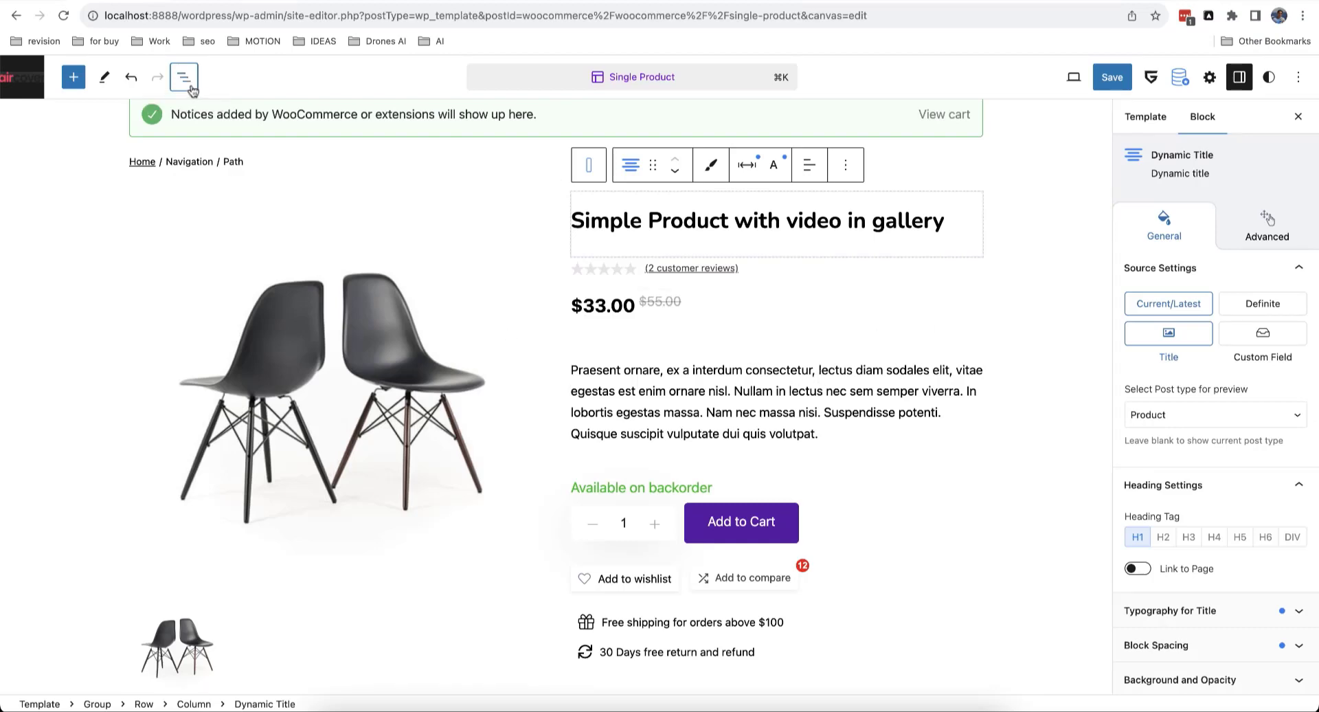
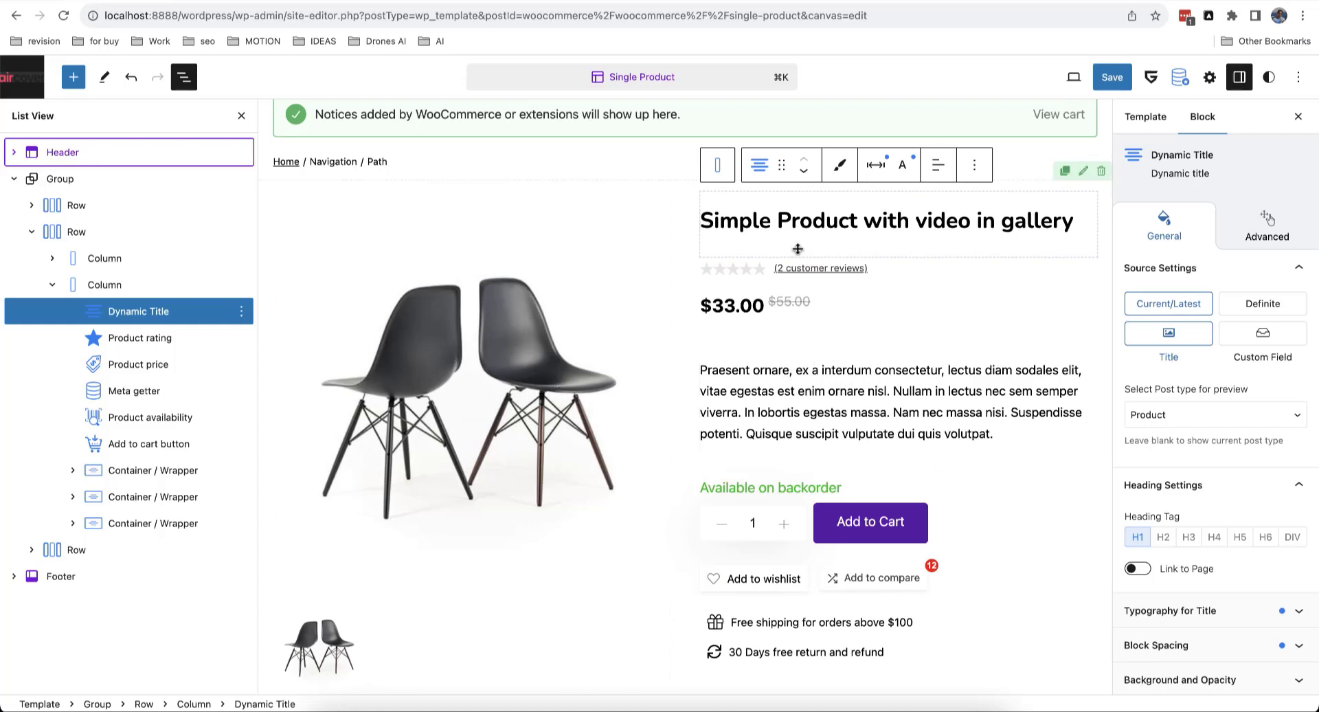
Step: Check the out-of-stock product's edit page, then hide the template's List View with Ctrl+Alt+O
left_click(217, 0)
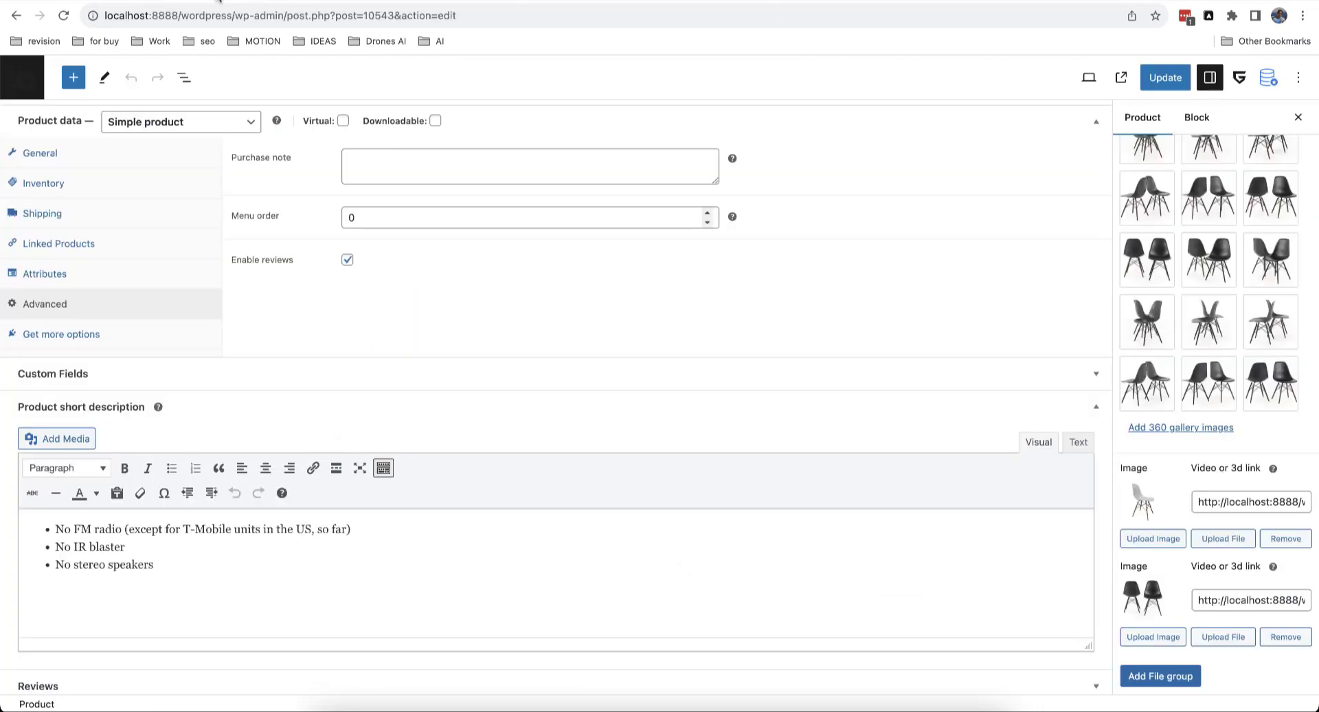
scroll(337, 311, "up", 20)
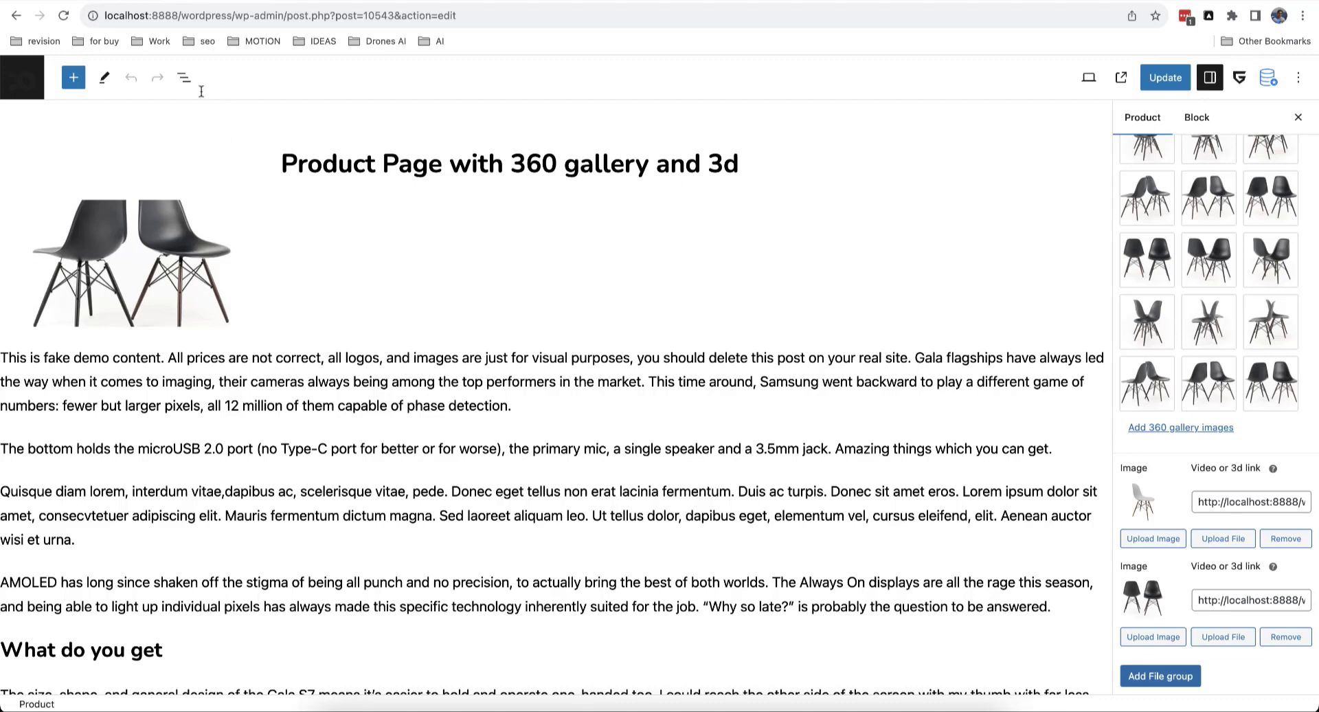
left_click(121, 1)
key("ctrl+alt+o")
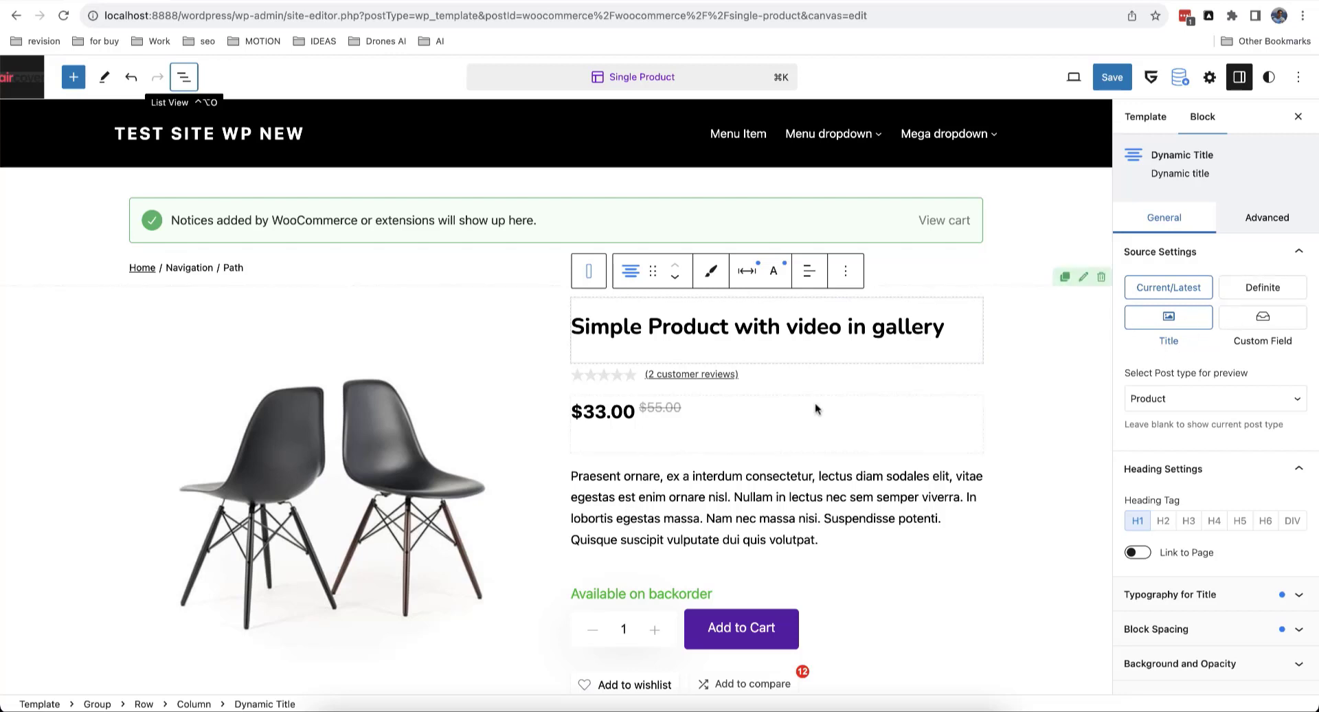
scroll(1226, 449, "down", 3)
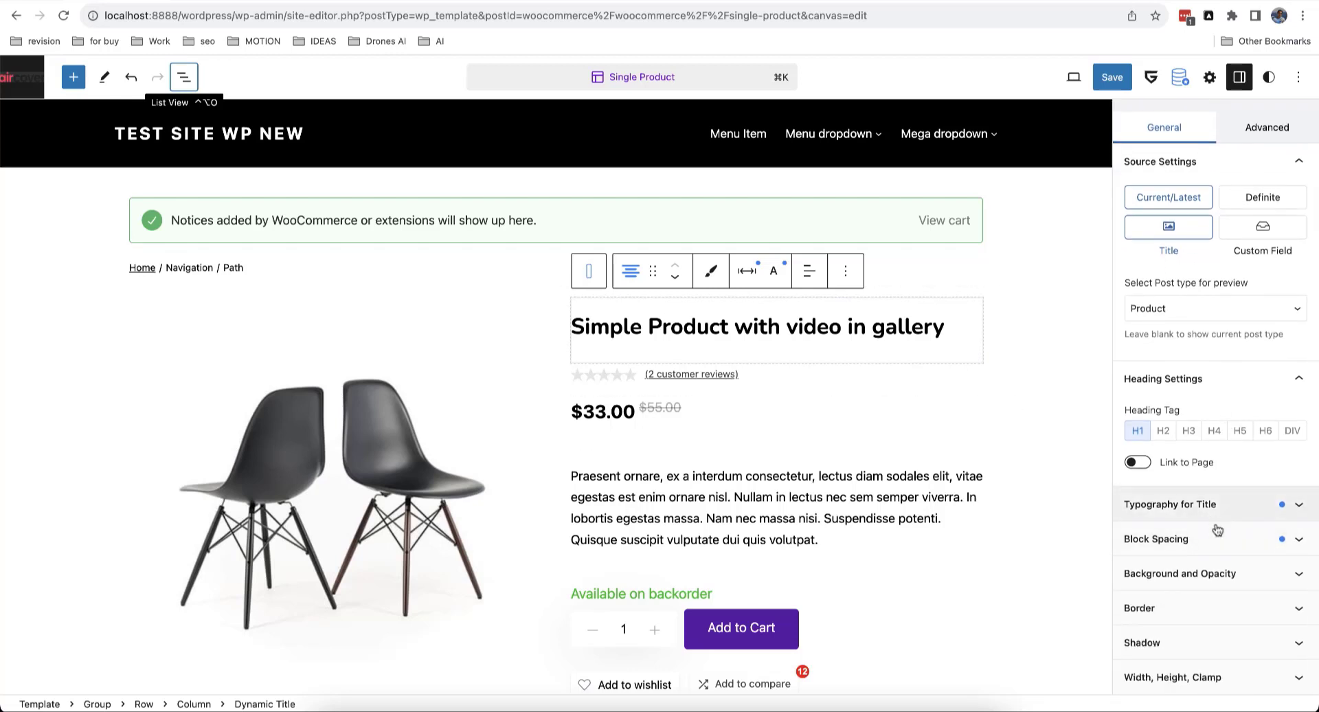
scroll(1188, 653, "up", 3)
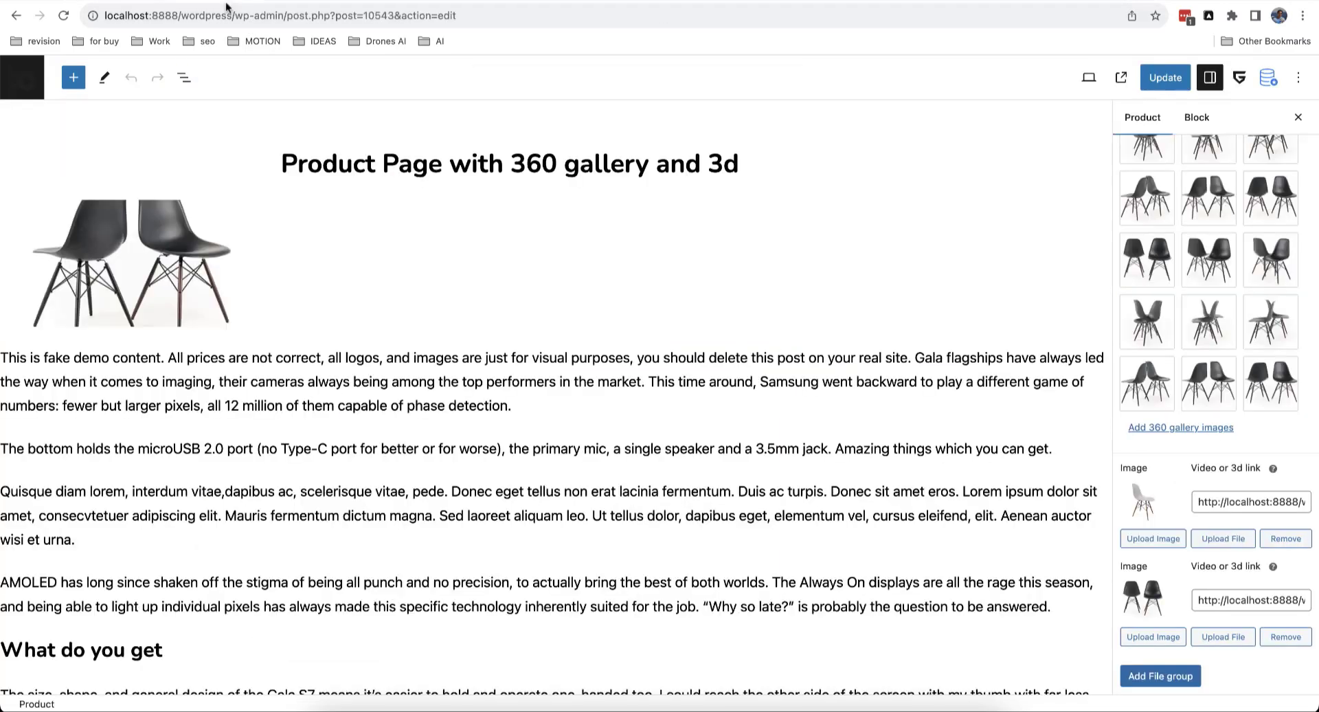
left_click(14, 76)
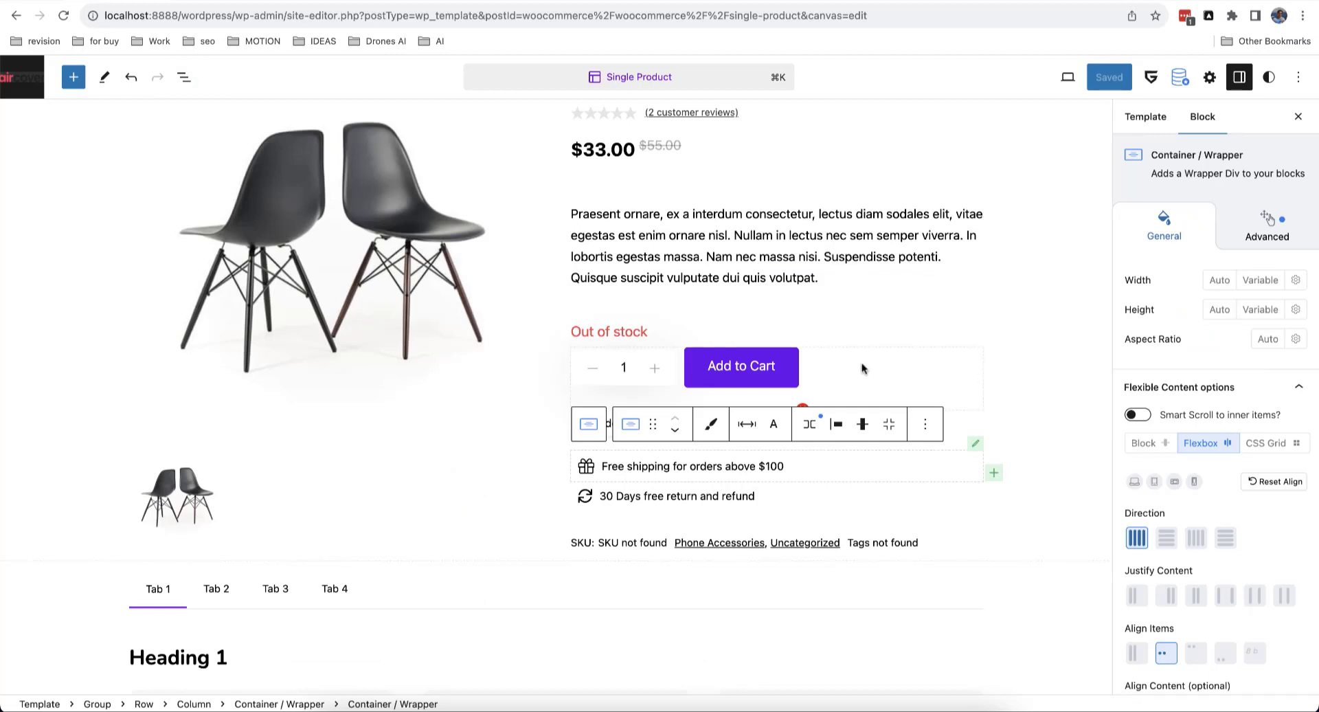
Step: Select the outer Container wrapping the free-shipping and 30-day returns lines via Select parent
scroll(862, 369, "down", 3)
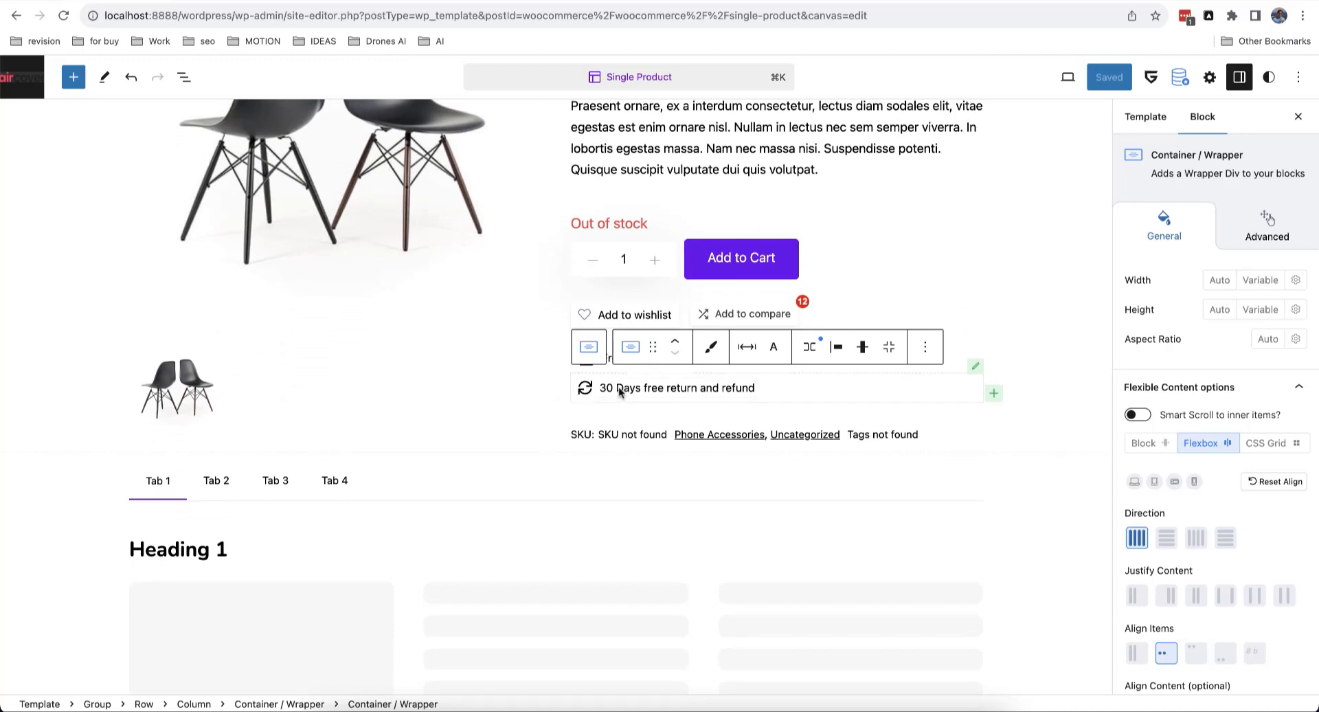
left_click(1021, 345)
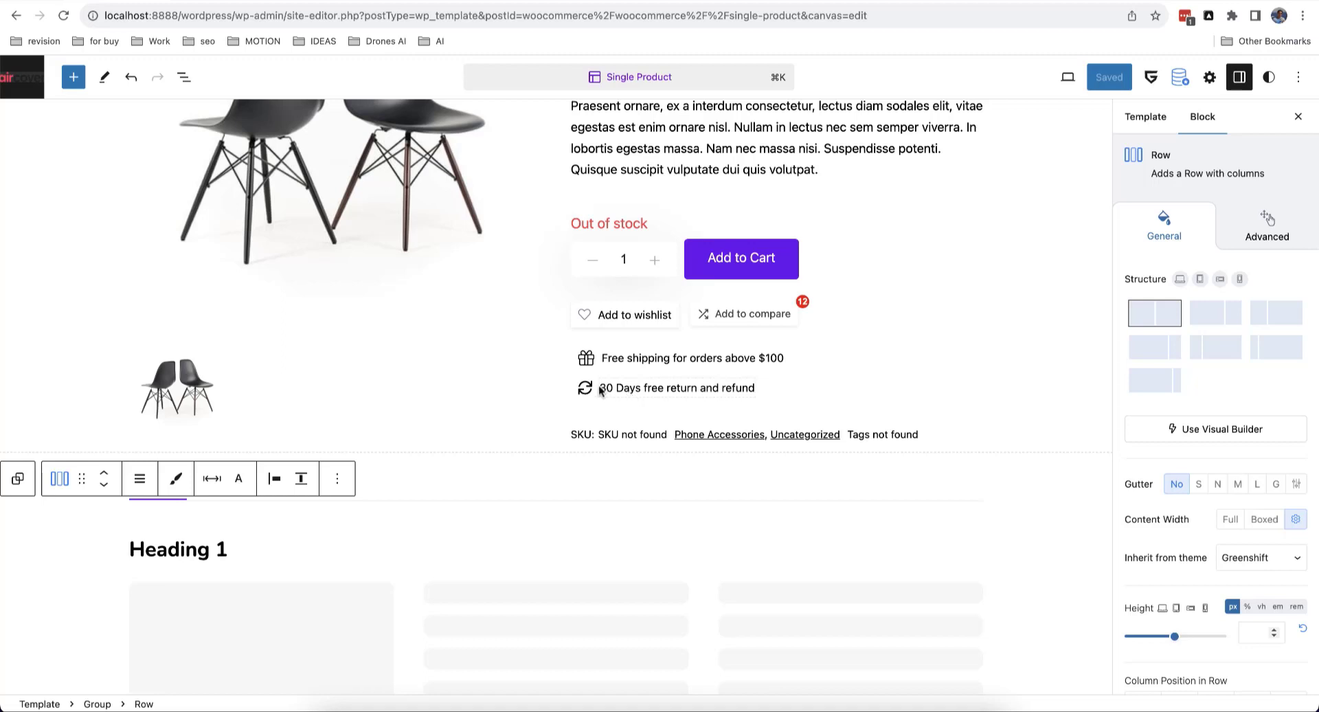
scroll(601, 390, "down", 1)
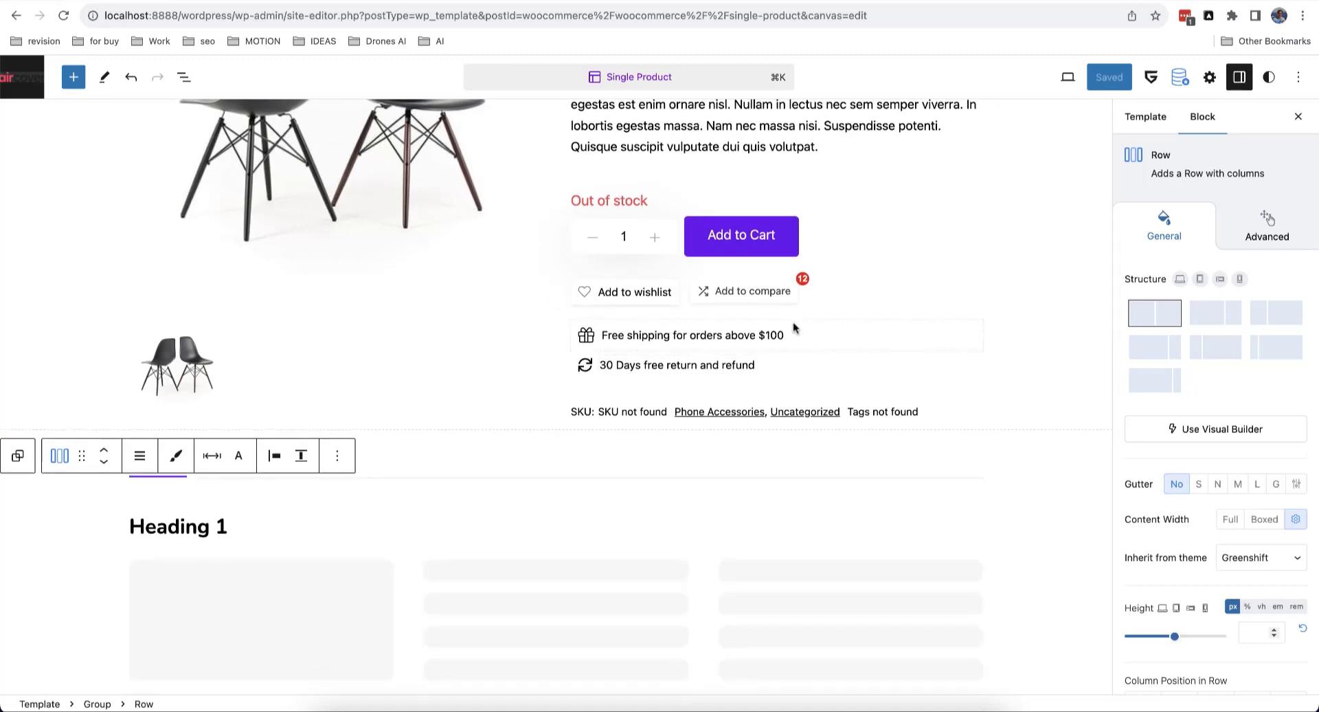
left_click(771, 364)
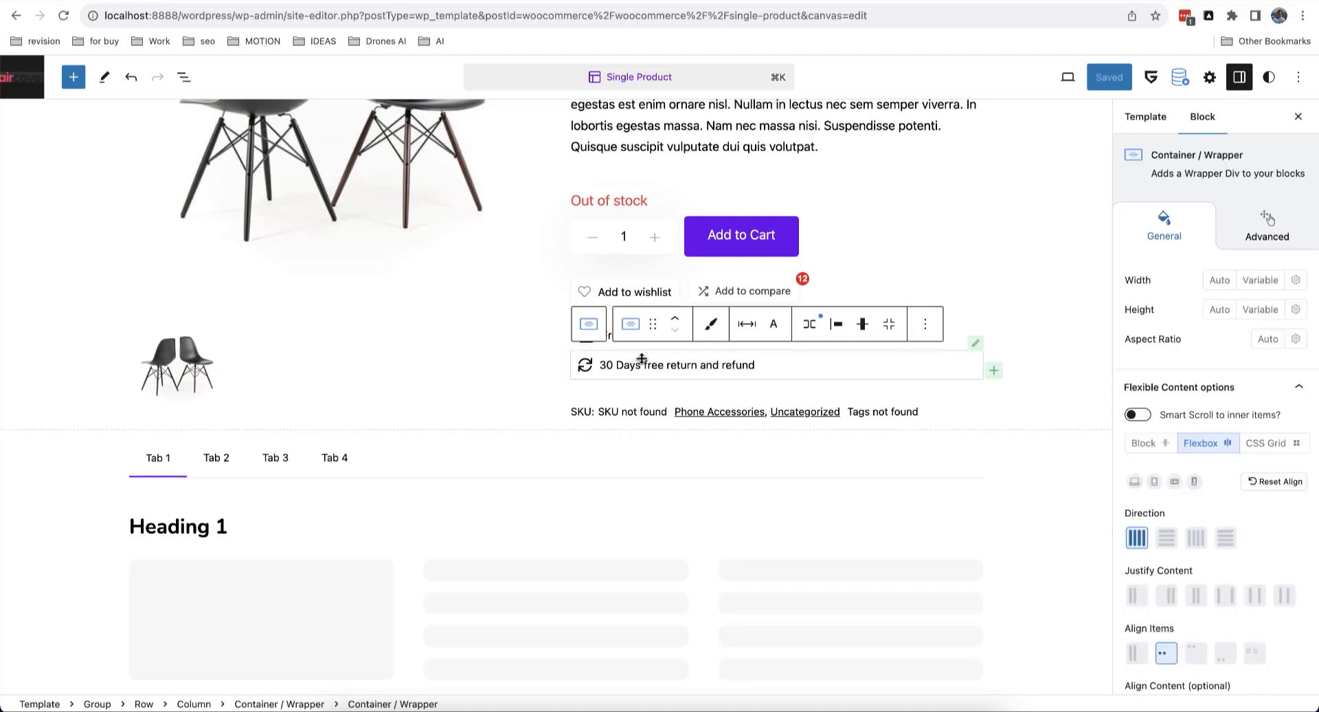
left_click(588, 324)
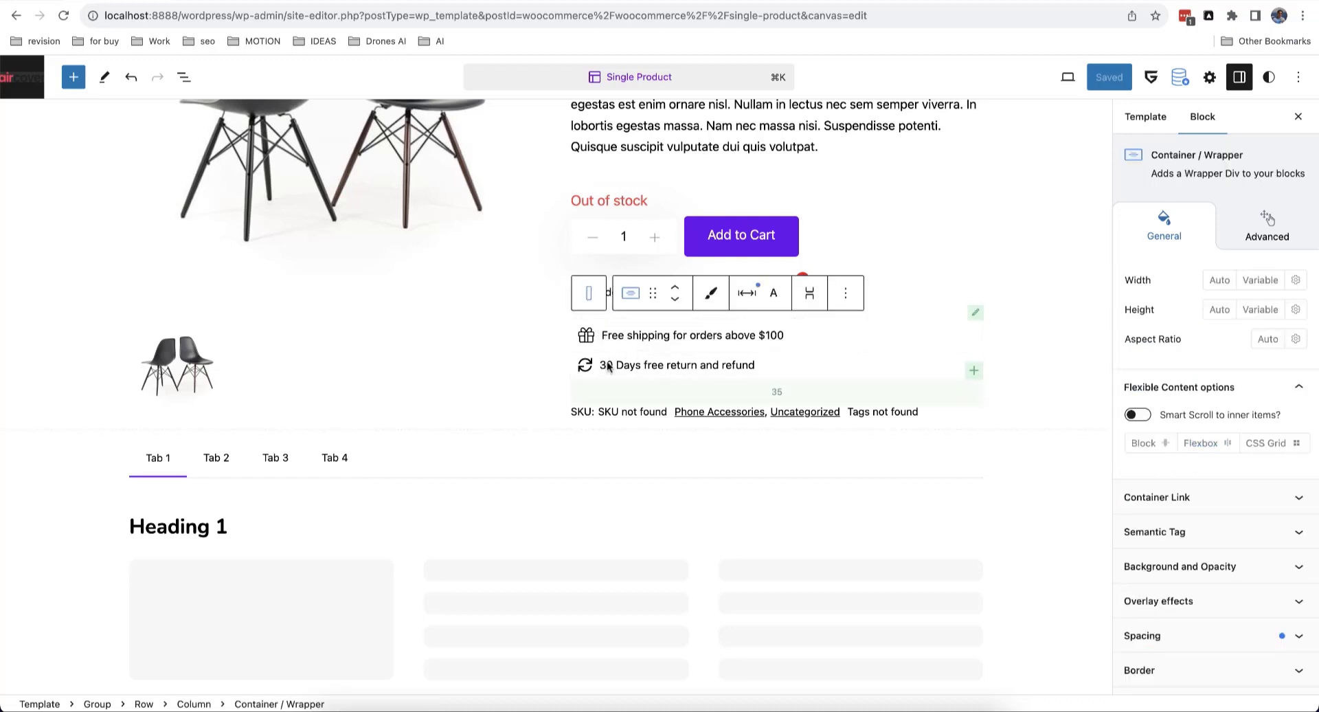
Step: Transform the shipping-and-returns container into a Visibility block and select its inner Container
left_click(632, 303)
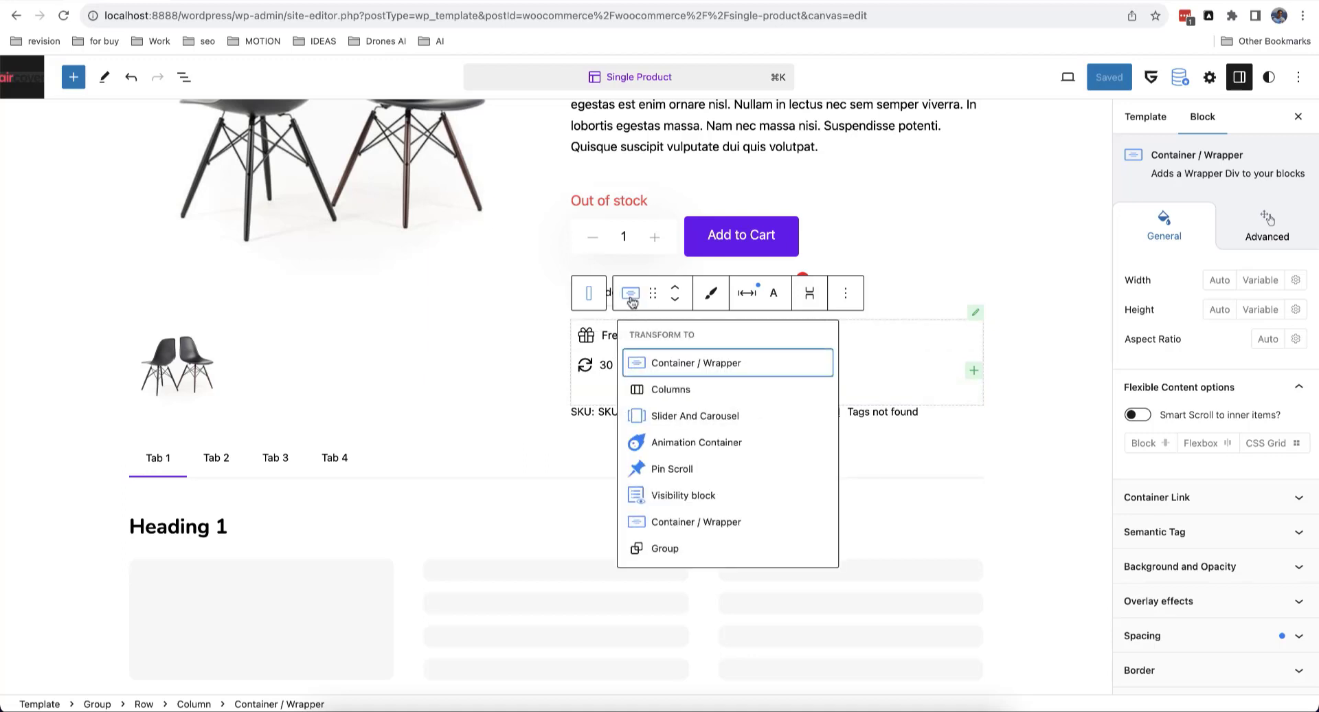
left_click(676, 498)
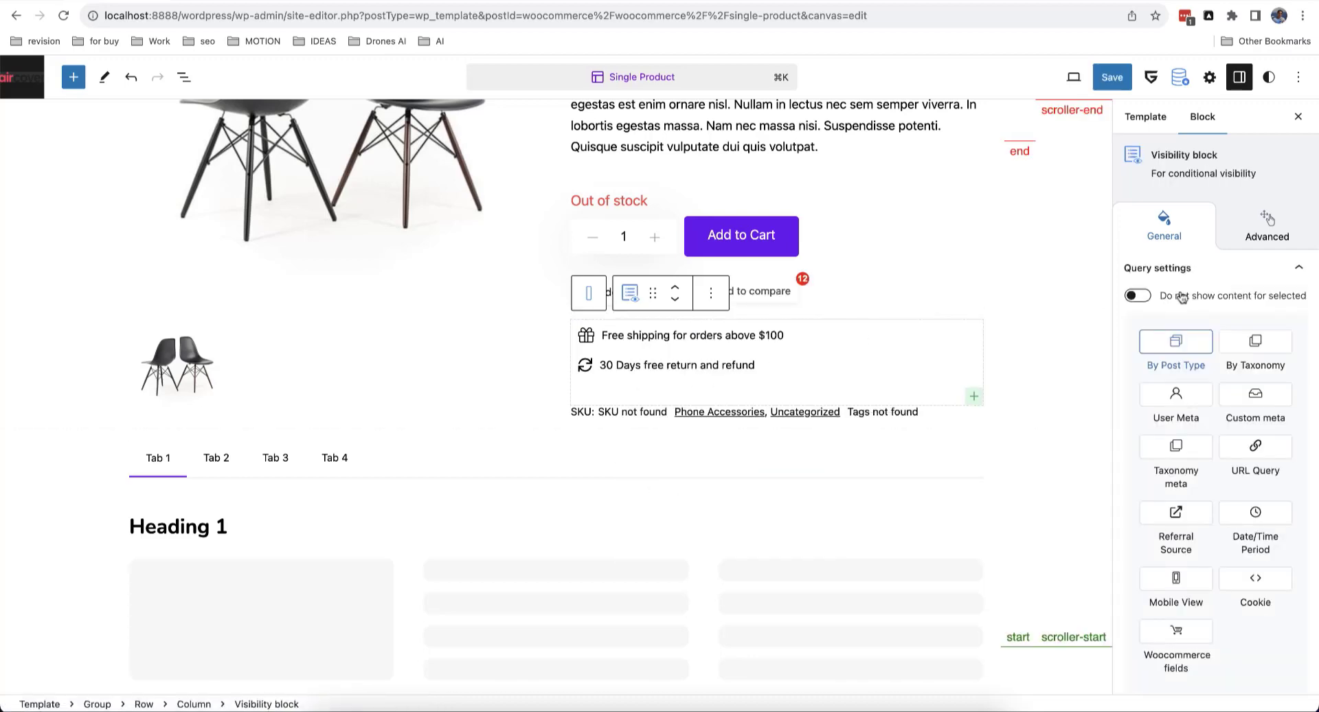
scroll(1214, 292, "down", 1)
scroll(1214, 292, "down", 3)
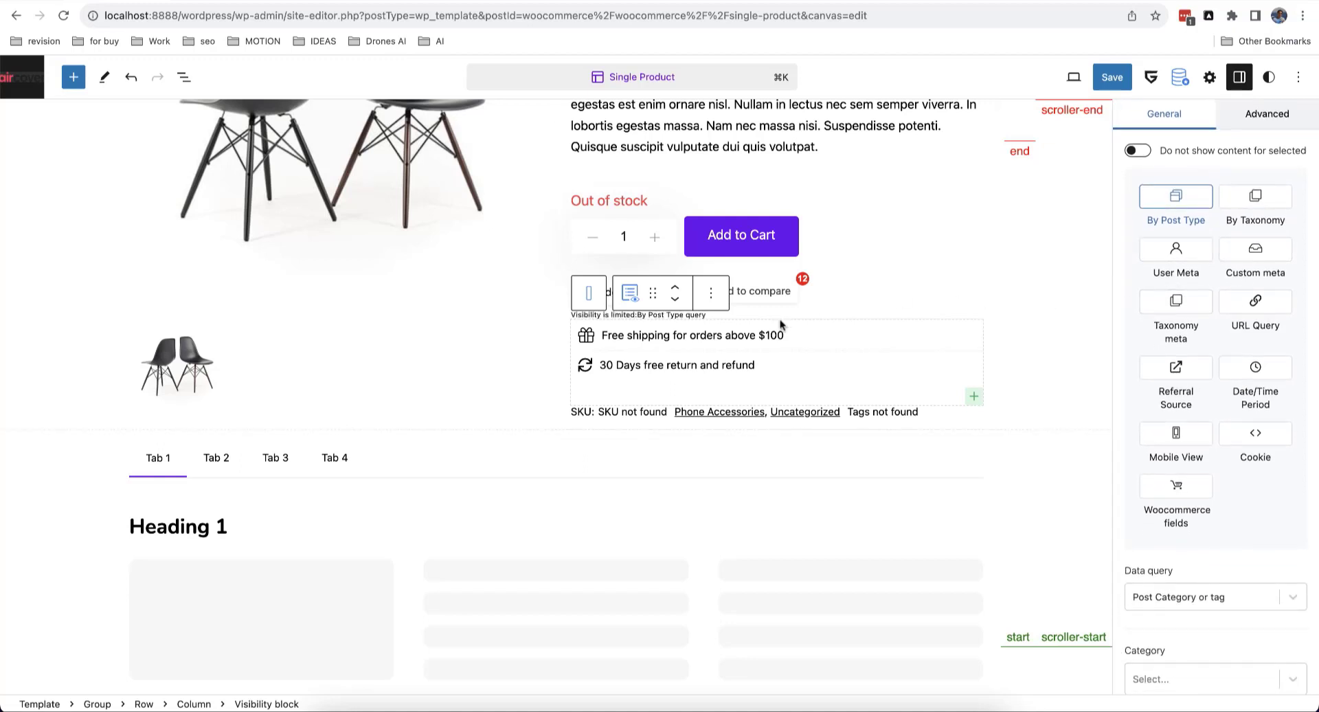
left_click(760, 333)
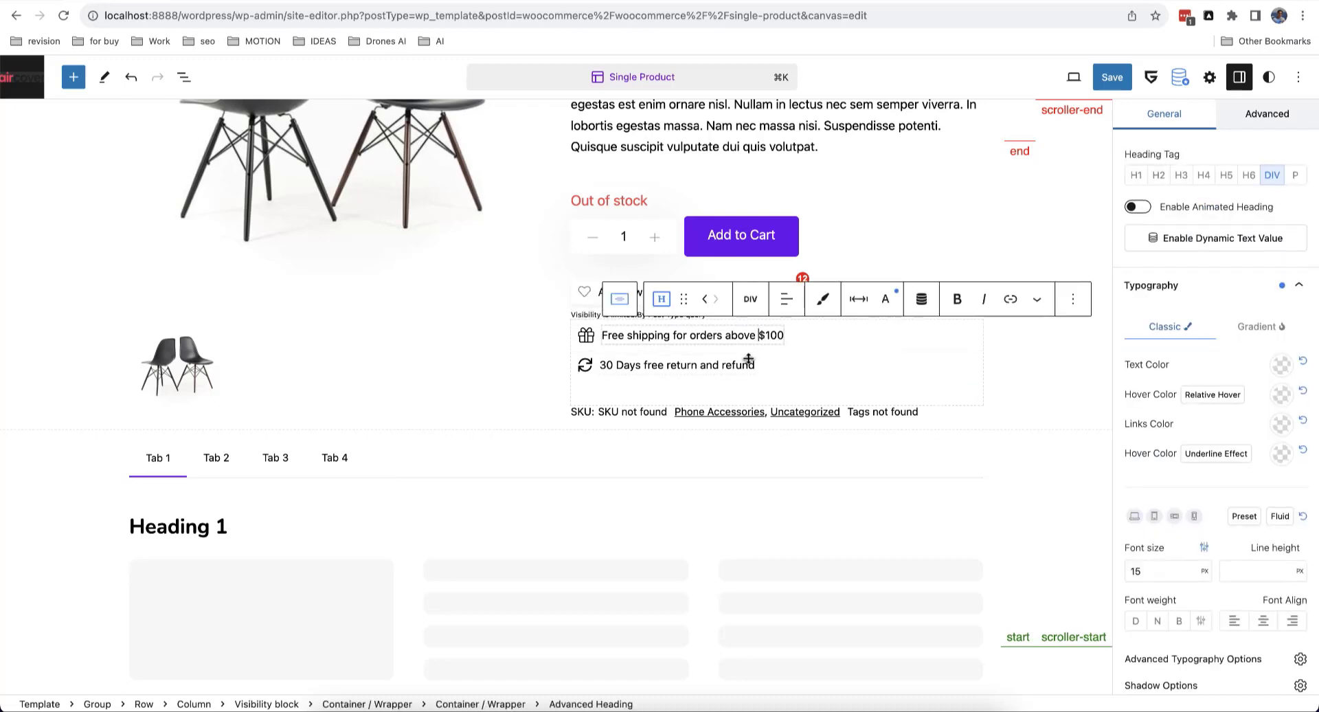
left_click(747, 360)
left_click(618, 329)
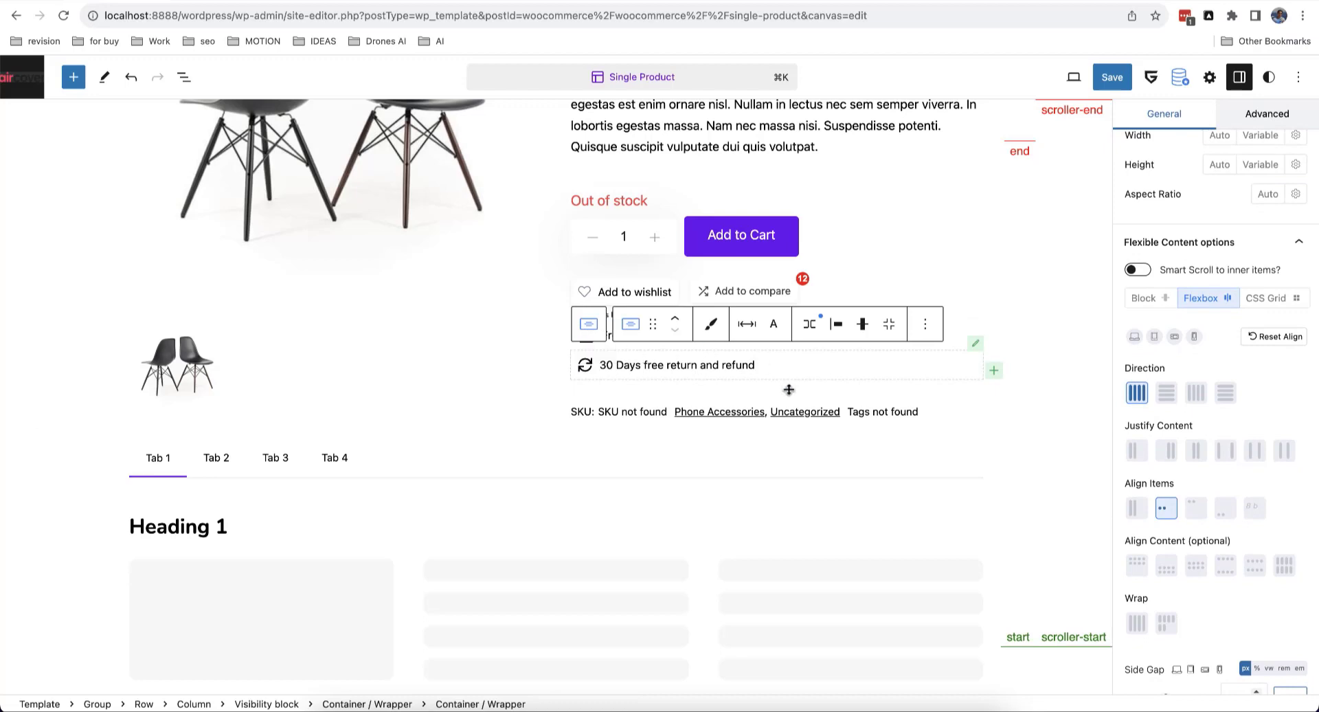
Step: Switch on 'Use visibility settings' under Advanced > Visibility settings for the inner container
scroll(1195, 416, "up", 3)
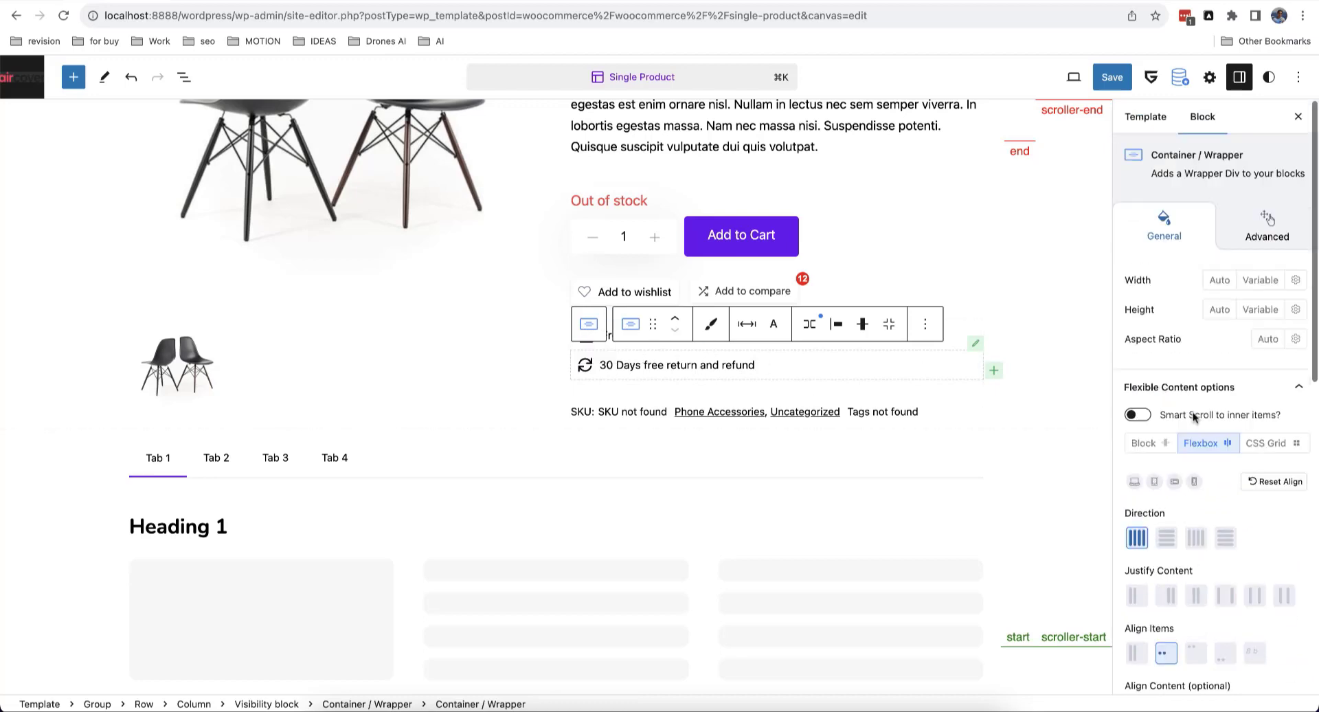
left_click(1268, 230)
scroll(1230, 302, "down", 2)
scroll(1229, 298, "down", 2)
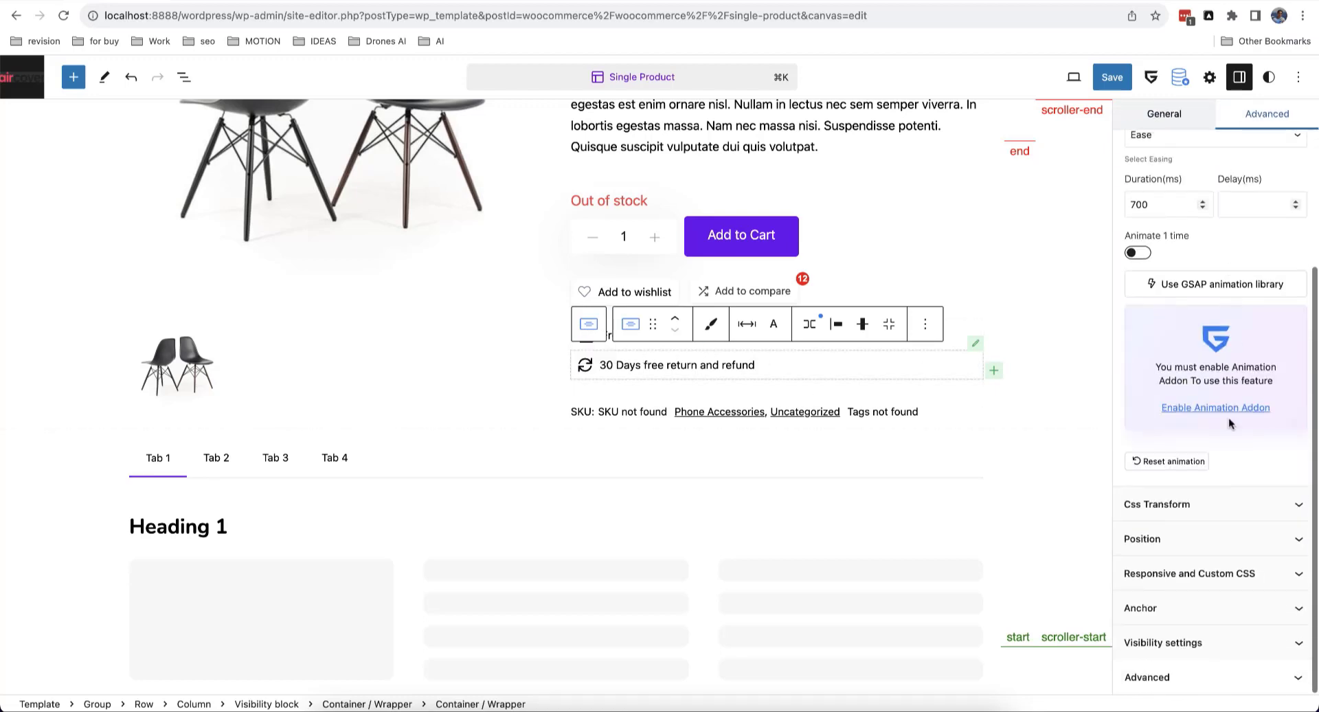
left_click(1190, 644)
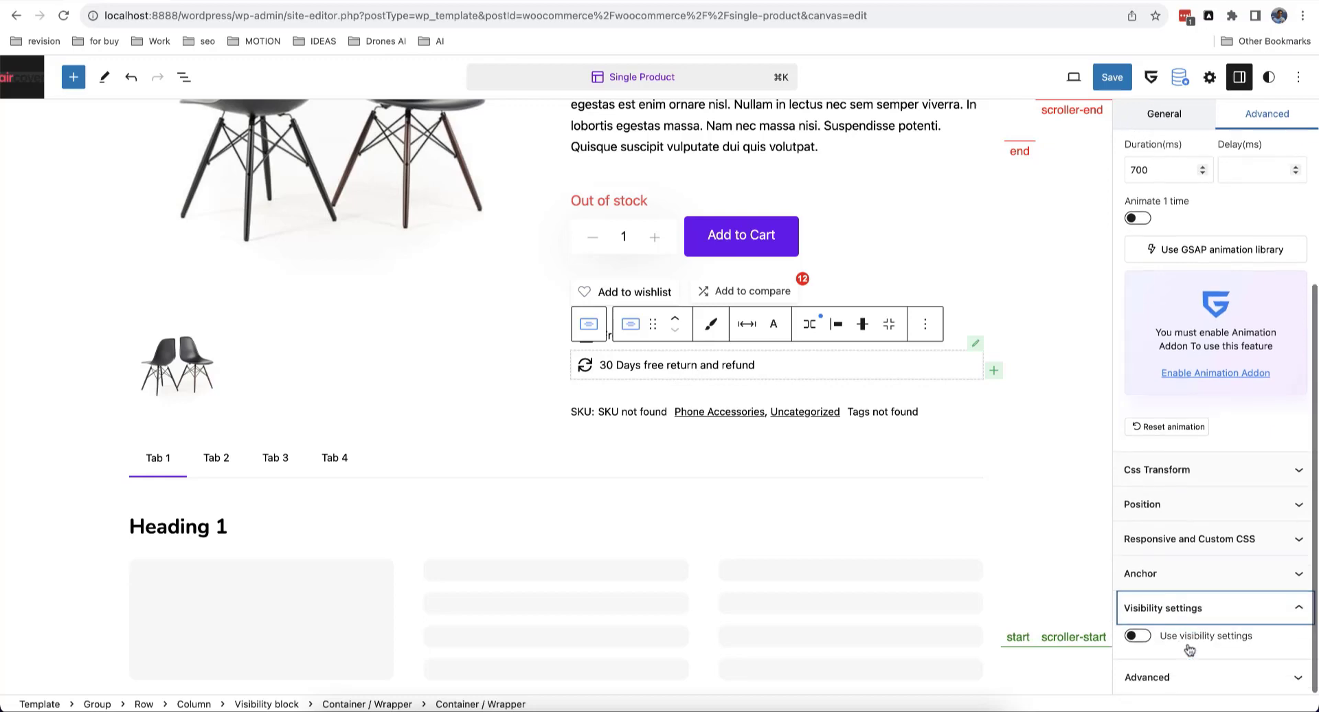
left_click(1138, 635)
scroll(1215, 627, "down", 8)
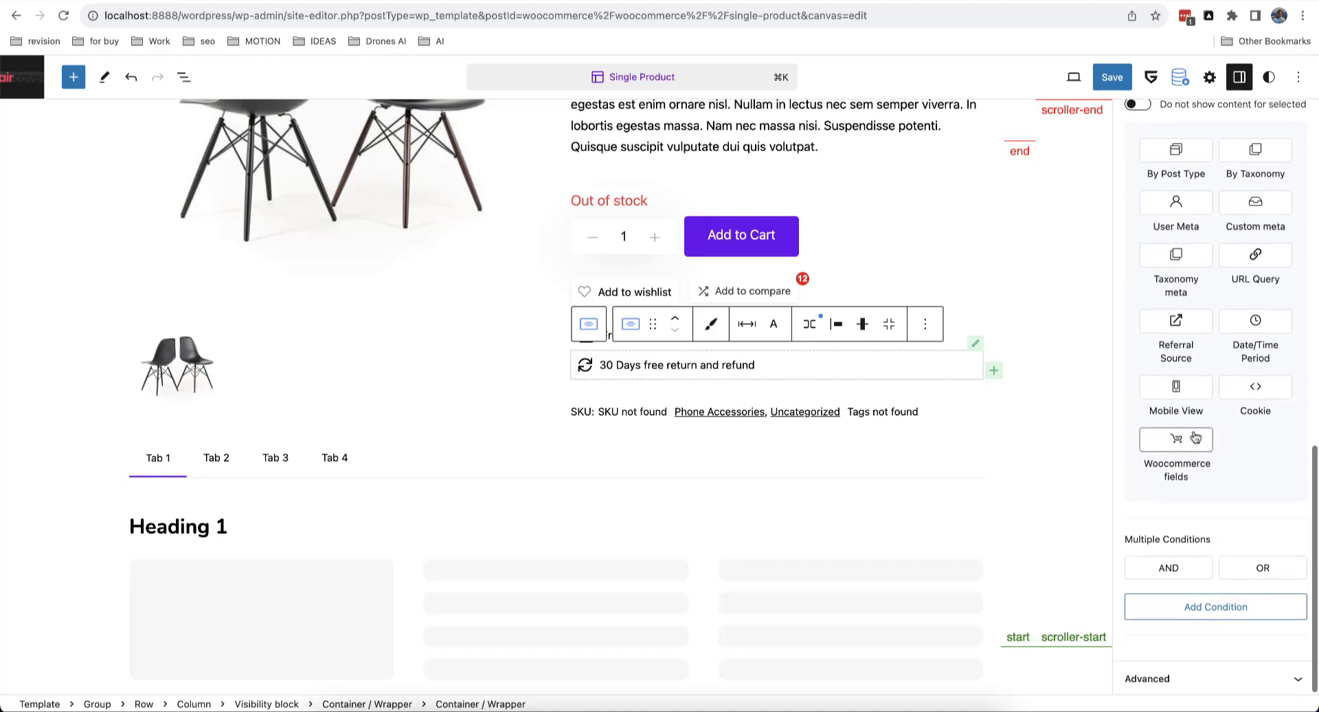
scroll(1161, 323, "up", 3)
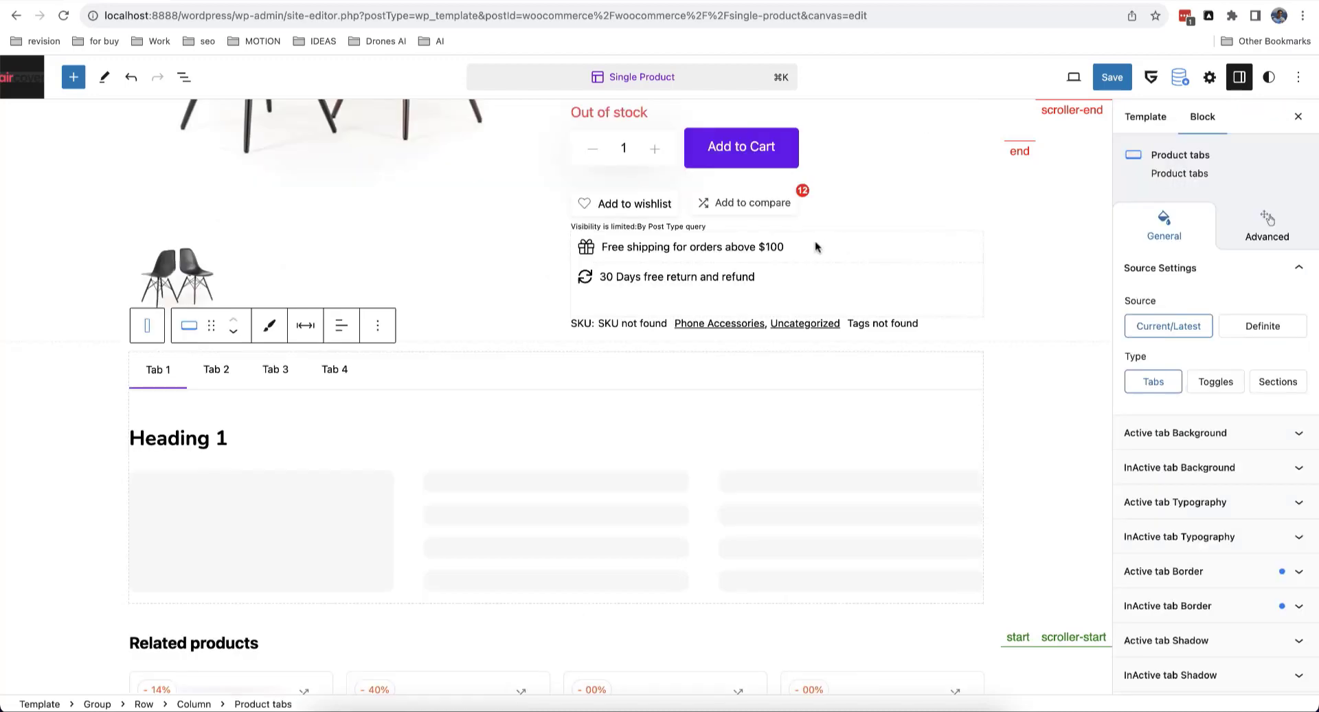
scroll(816, 245, "down", 1)
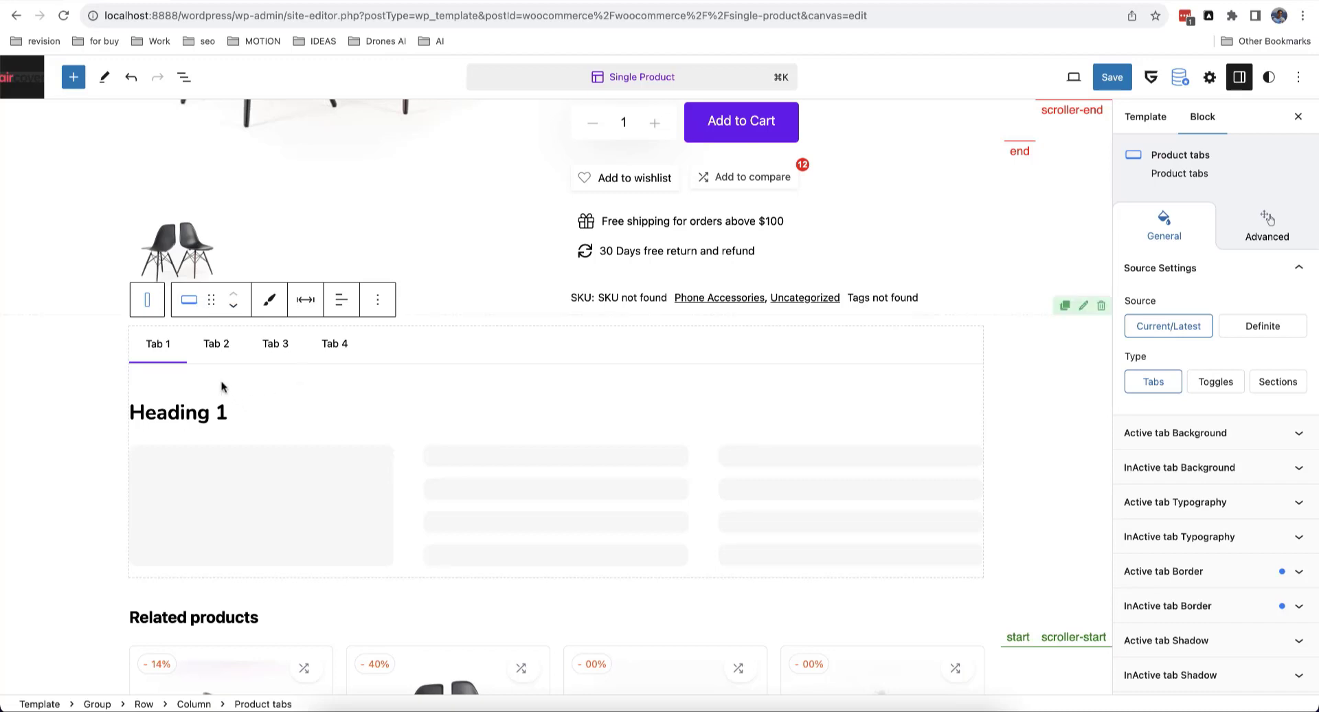
scroll(229, 386, "down", 2)
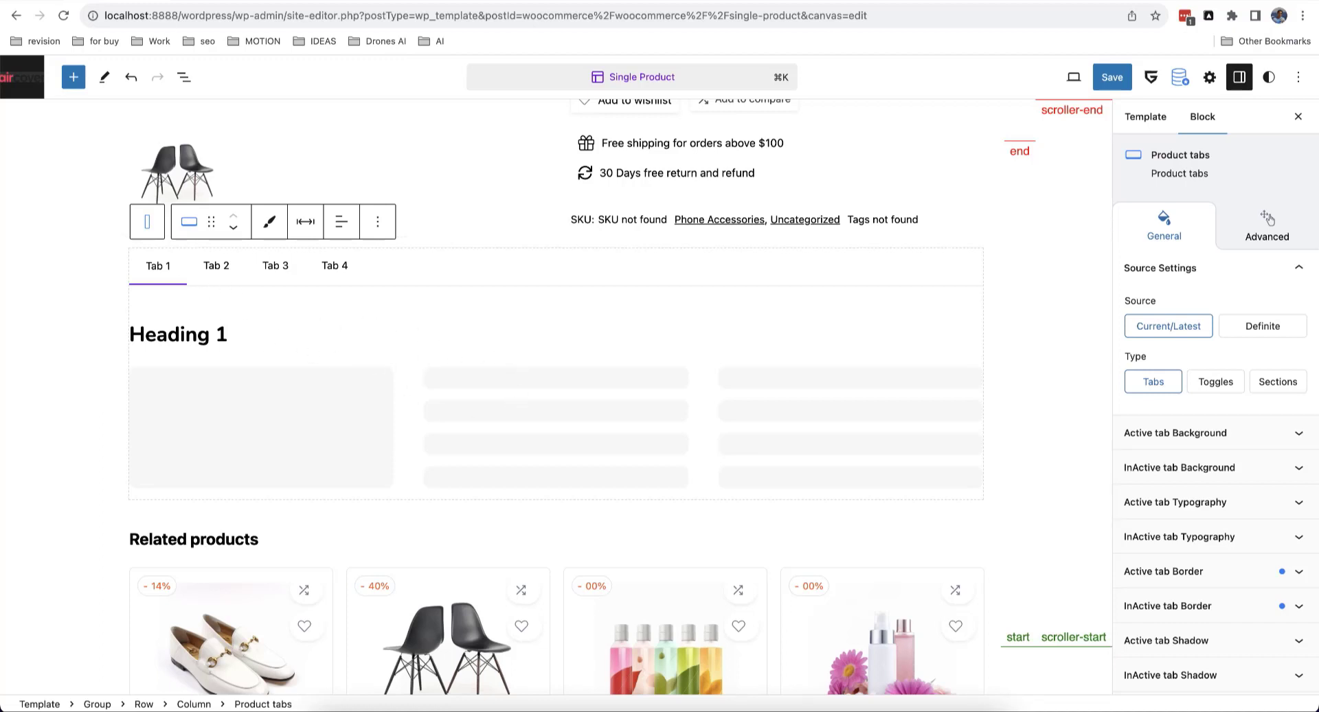
Step: Open the product's permalink in a new tab and scroll the live page showing $33.00, out of stock
left_click(233, 1)
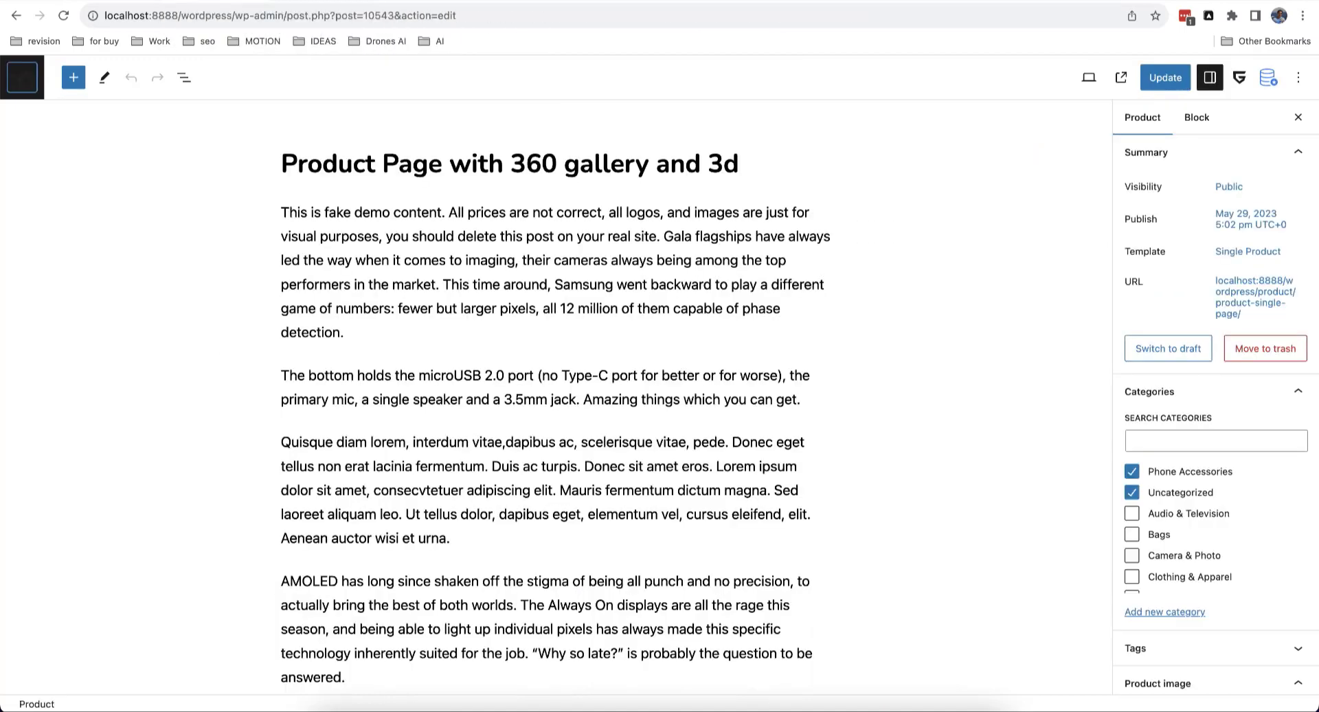
left_click(1220, 294)
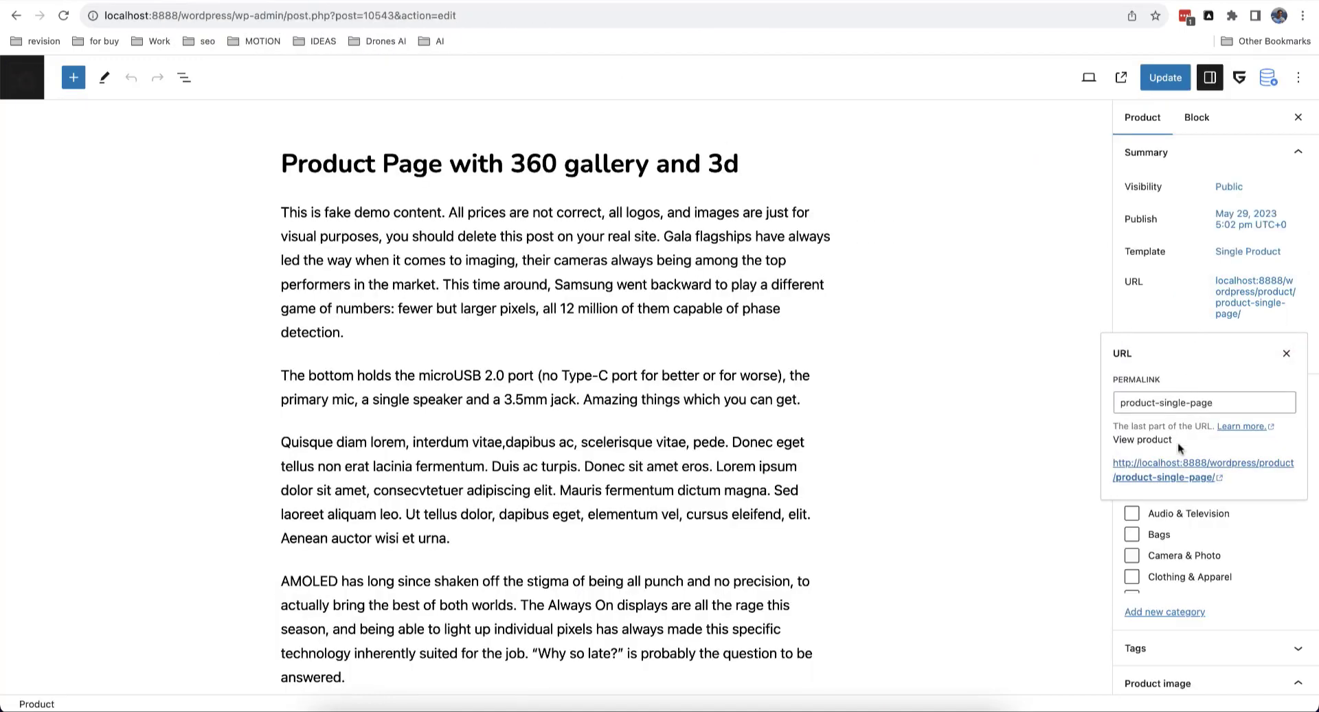
left_click(1168, 469)
scroll(406, 299, "down", 8)
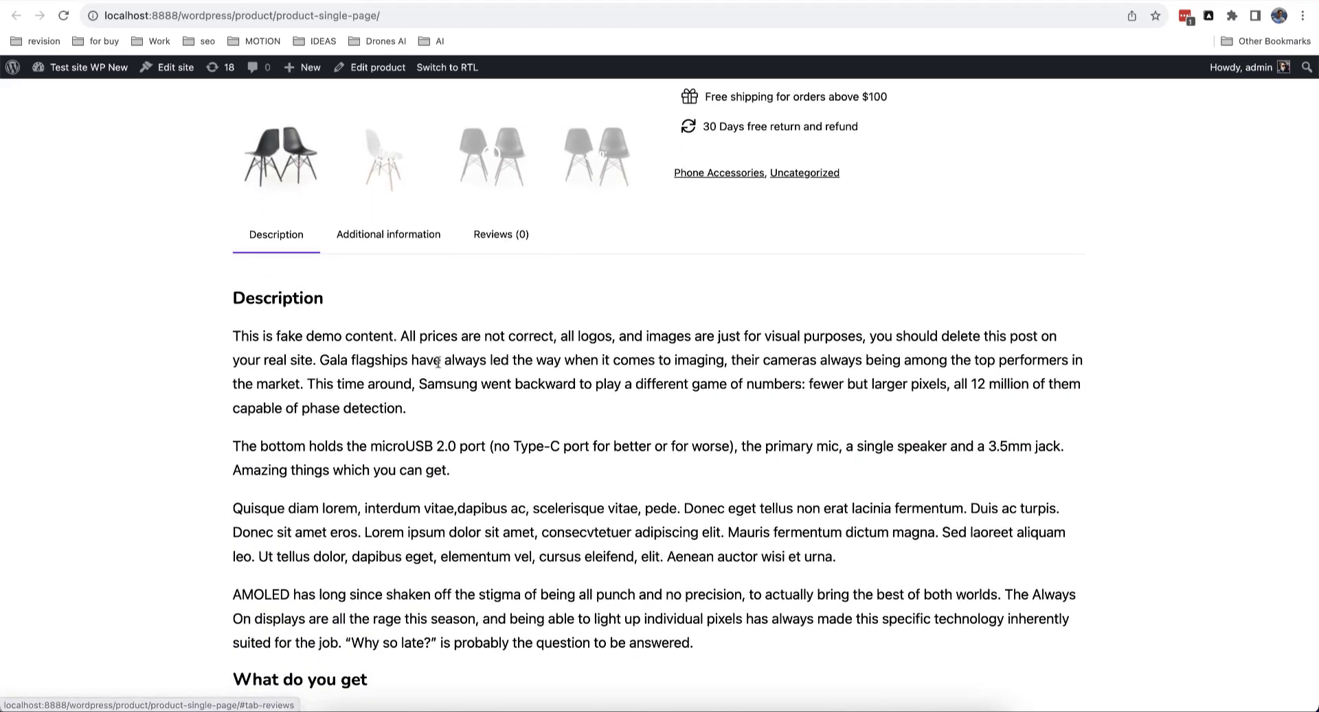
scroll(438, 362, "down", 1)
scroll(438, 362, "up", 3)
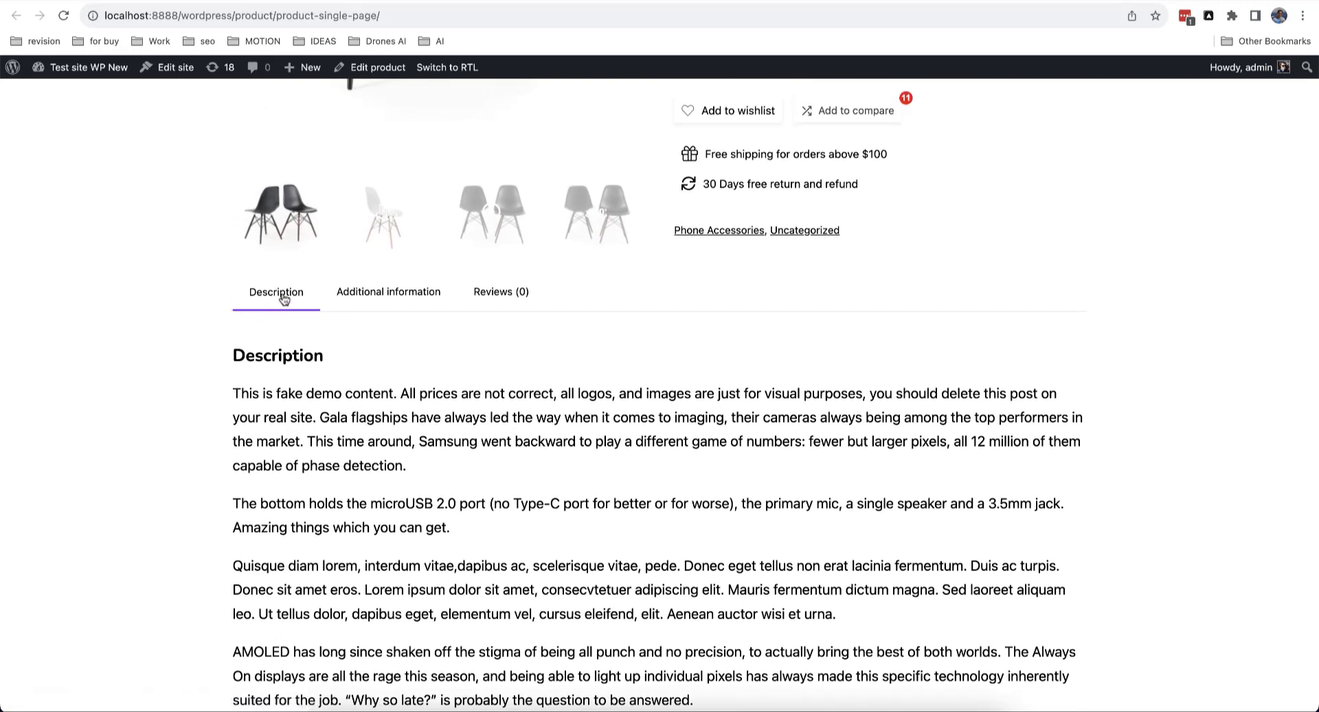
scroll(297, 383, "down", 5)
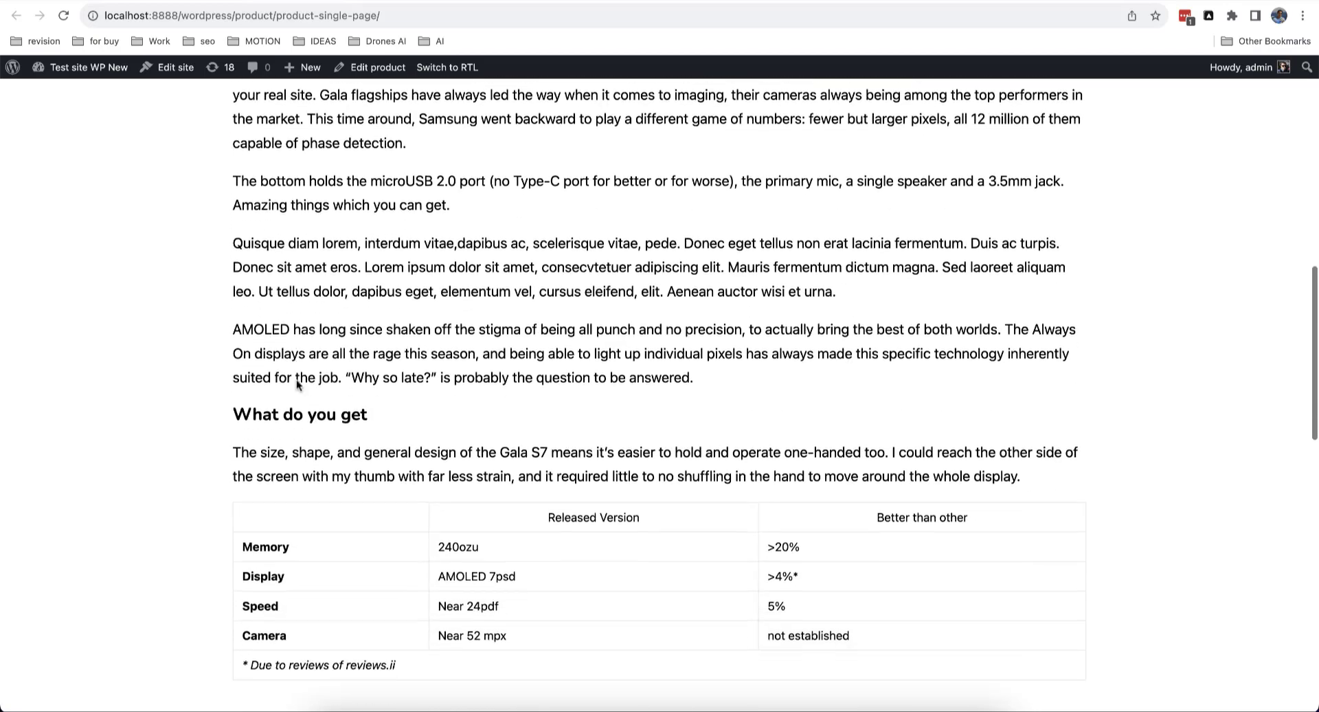
scroll(296, 379, "down", 5)
scroll(296, 379, "up", 20)
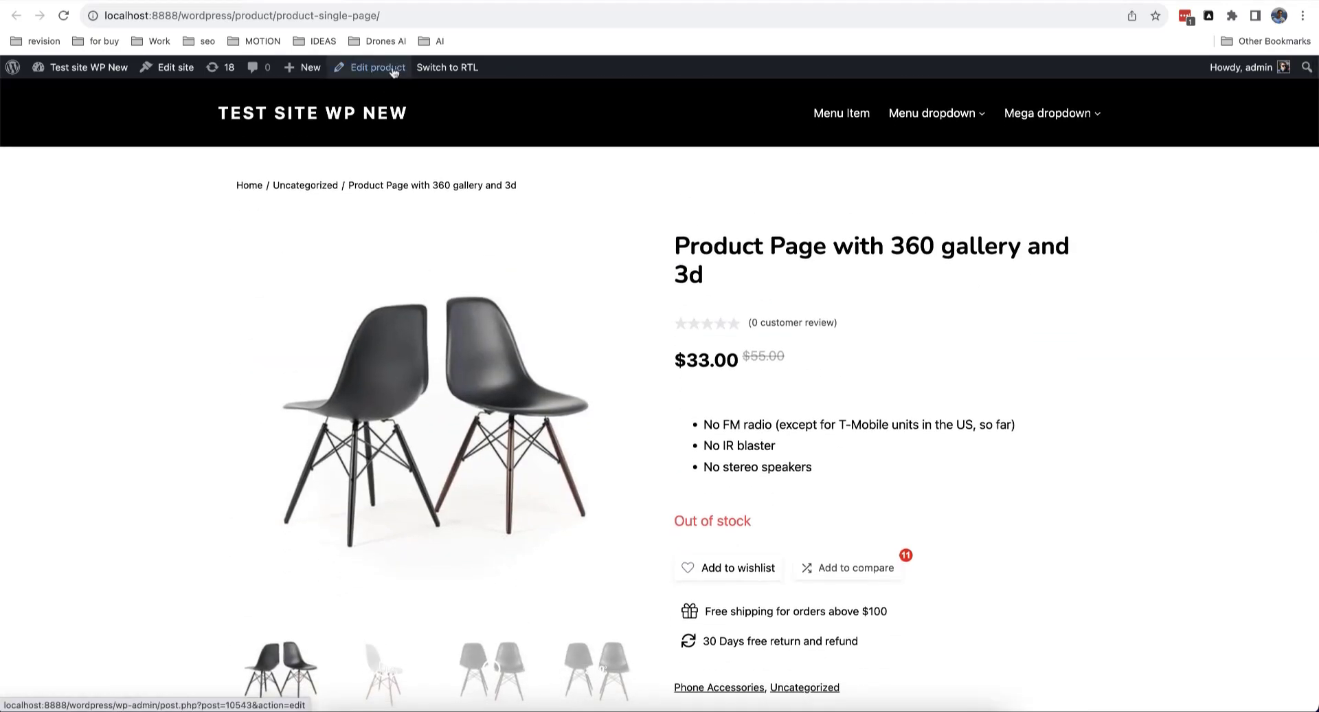
right_click(393, 71)
left_click(412, 77)
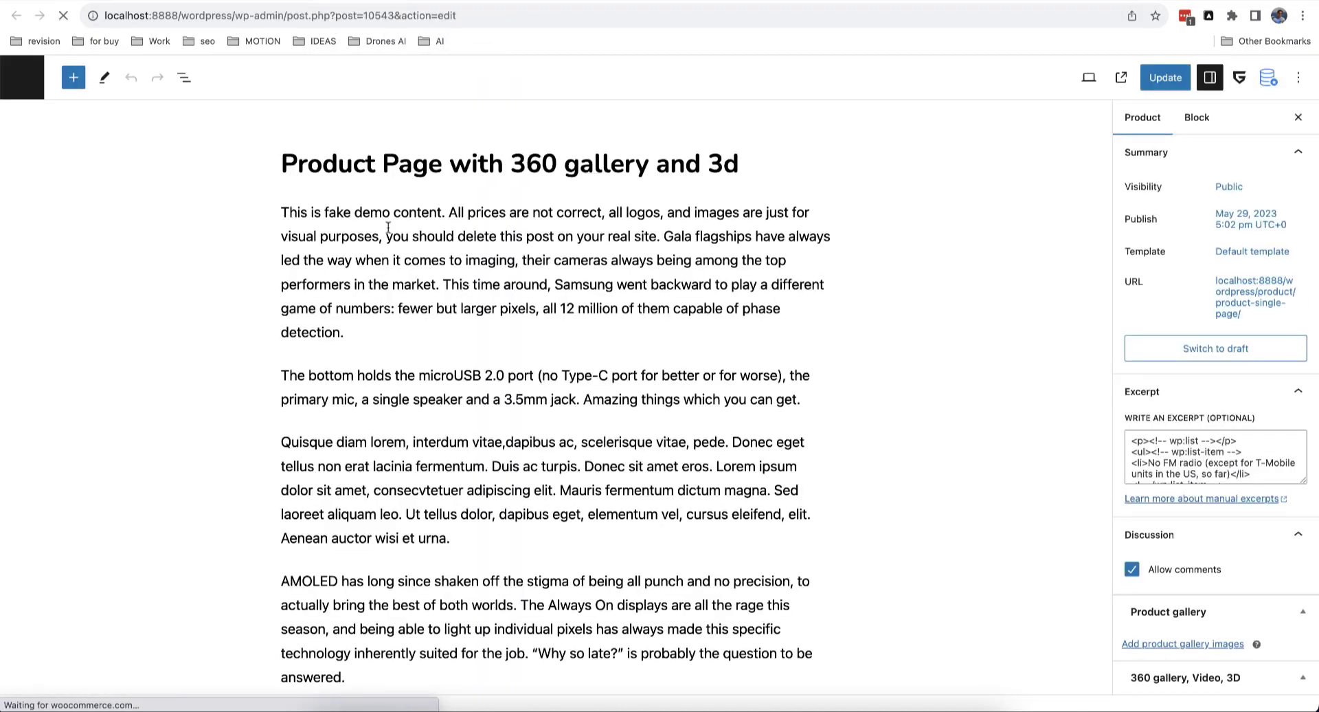
scroll(388, 228, "down", 15)
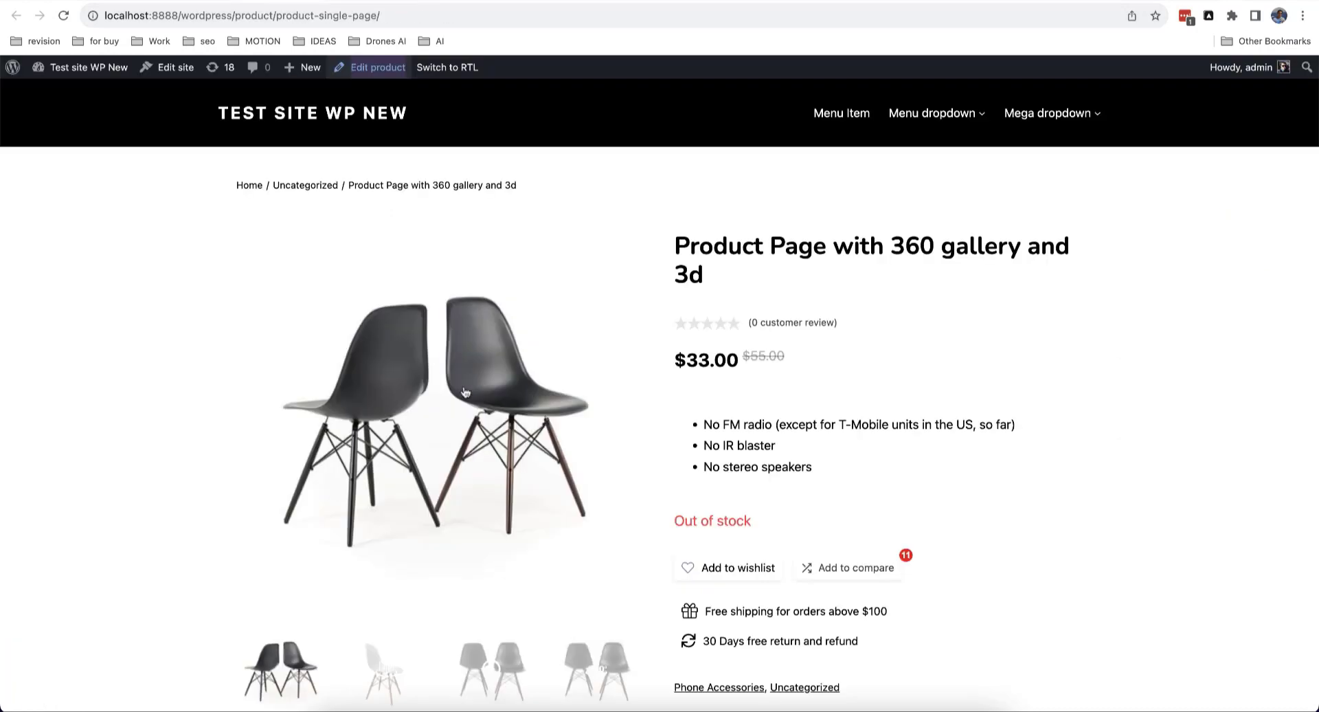
scroll(464, 386, "down", 8)
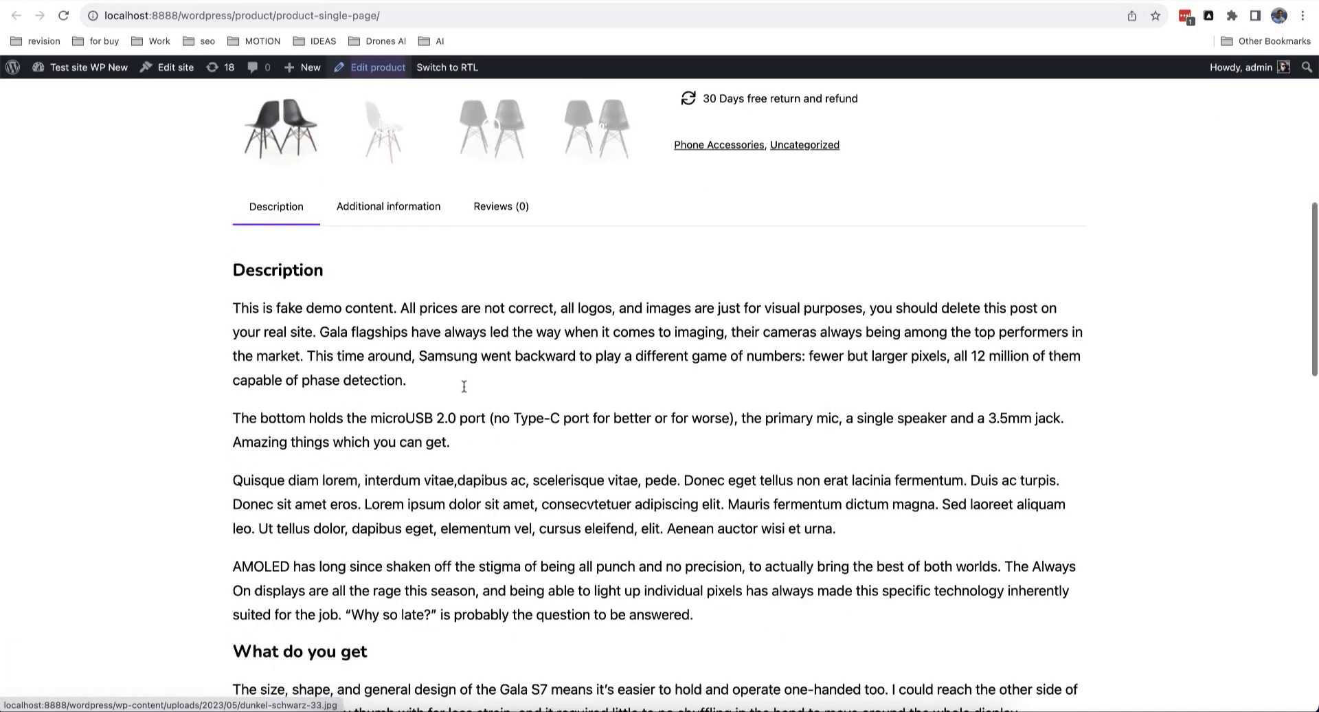
scroll(464, 386, "down", 2)
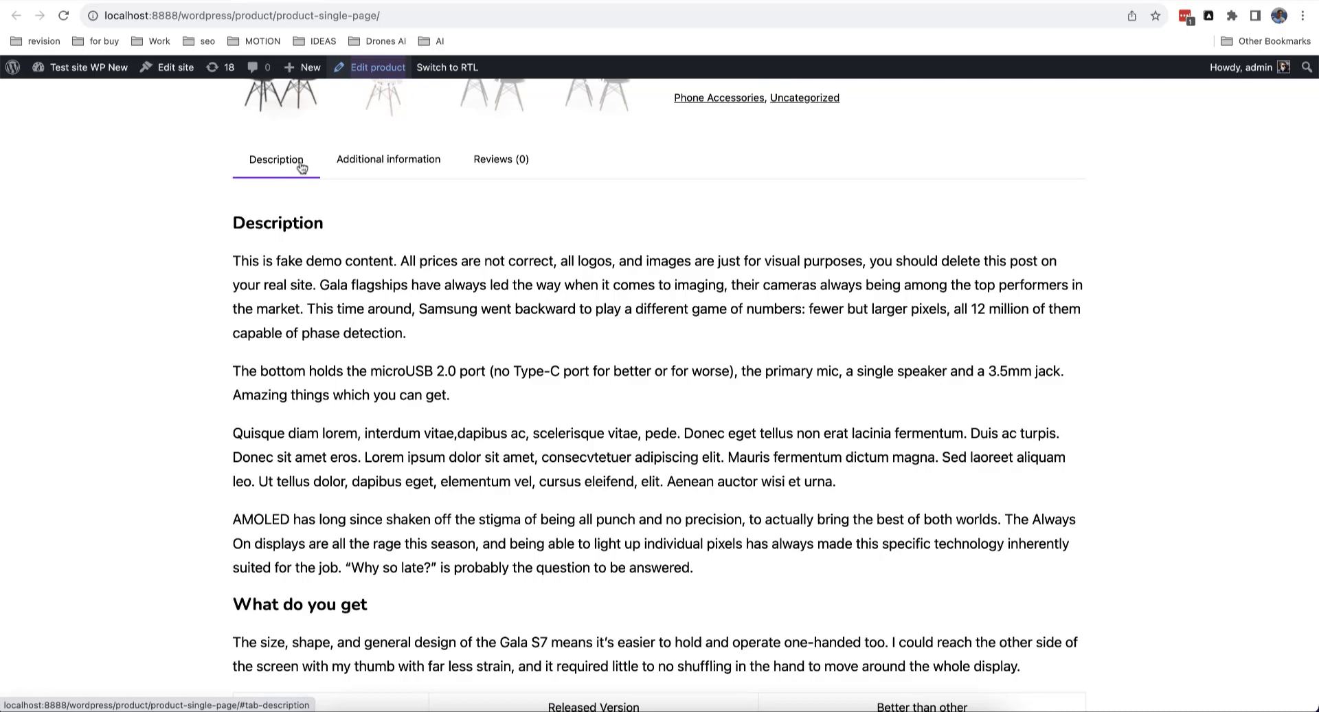
left_click(399, 169)
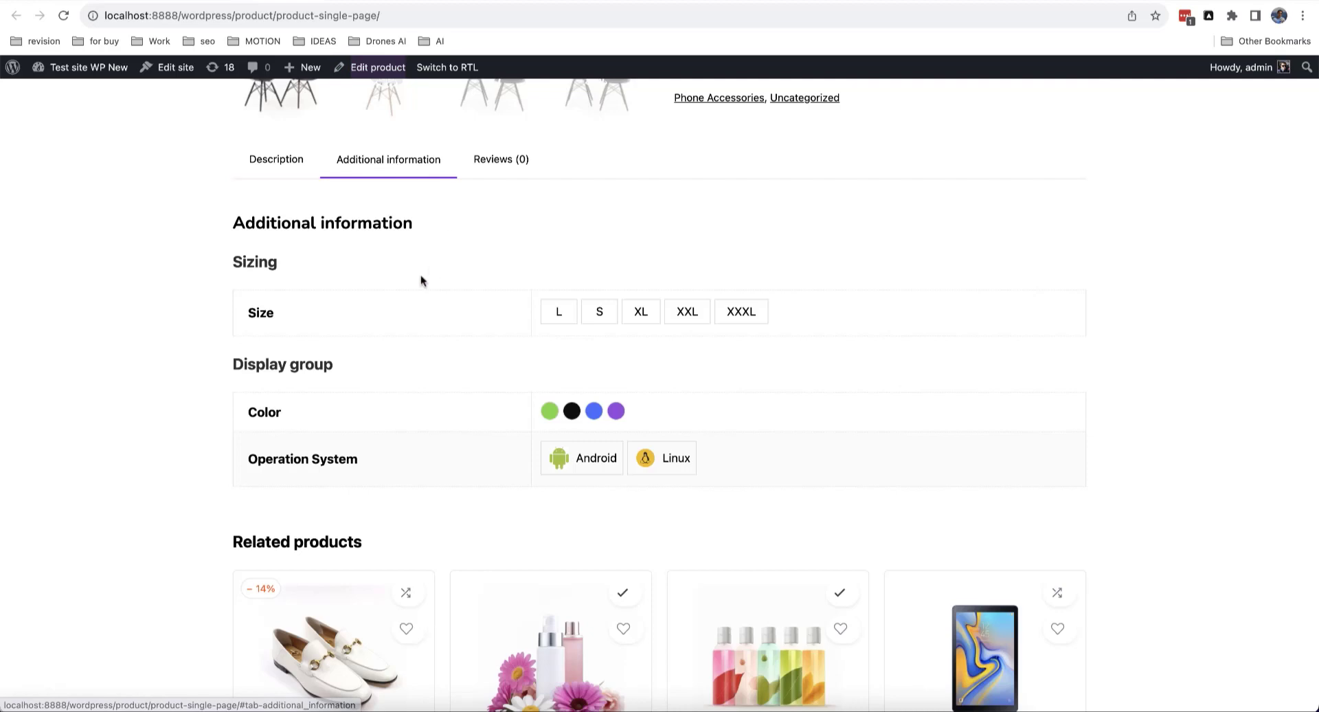
scroll(420, 274, "down", 1)
left_click(355, 2)
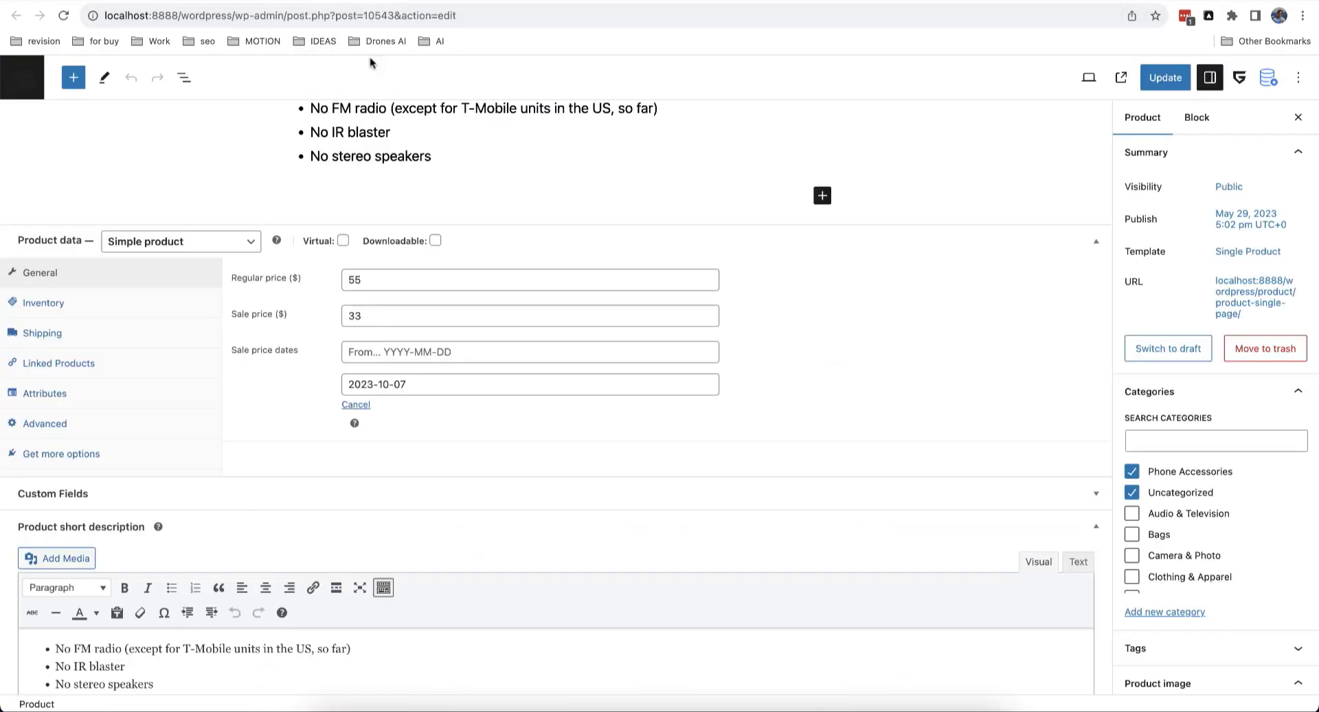
Step: Review the product's Attributes, then check the live page's Reviews tab and return to Description
left_click(81, 397)
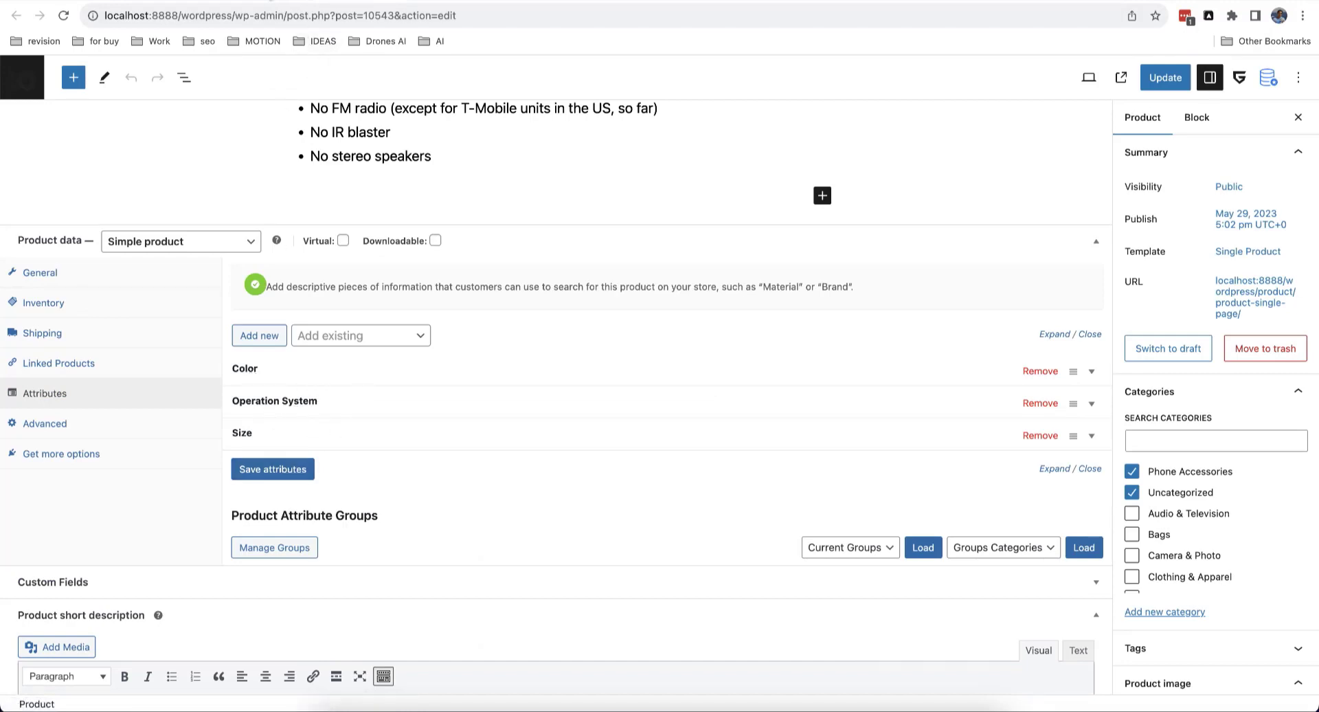
left_click(270, 1)
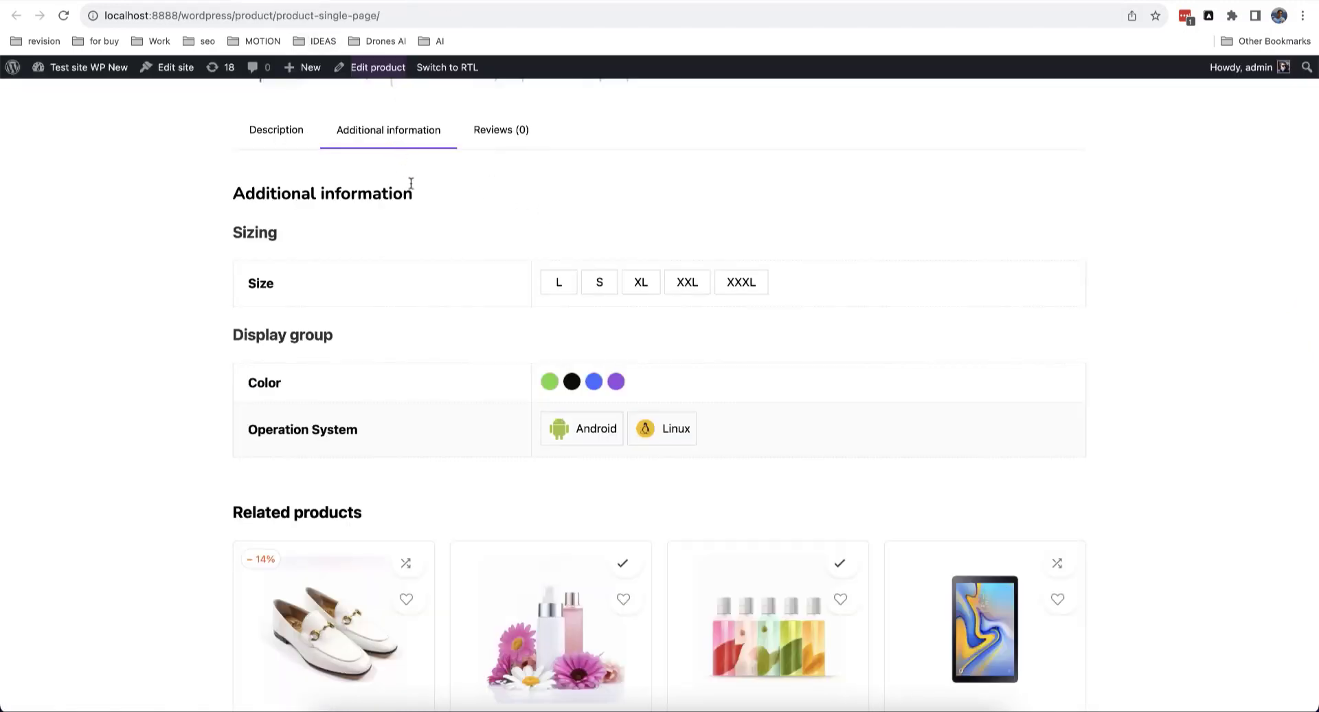
scroll(411, 184, "up", 1)
left_click(506, 196)
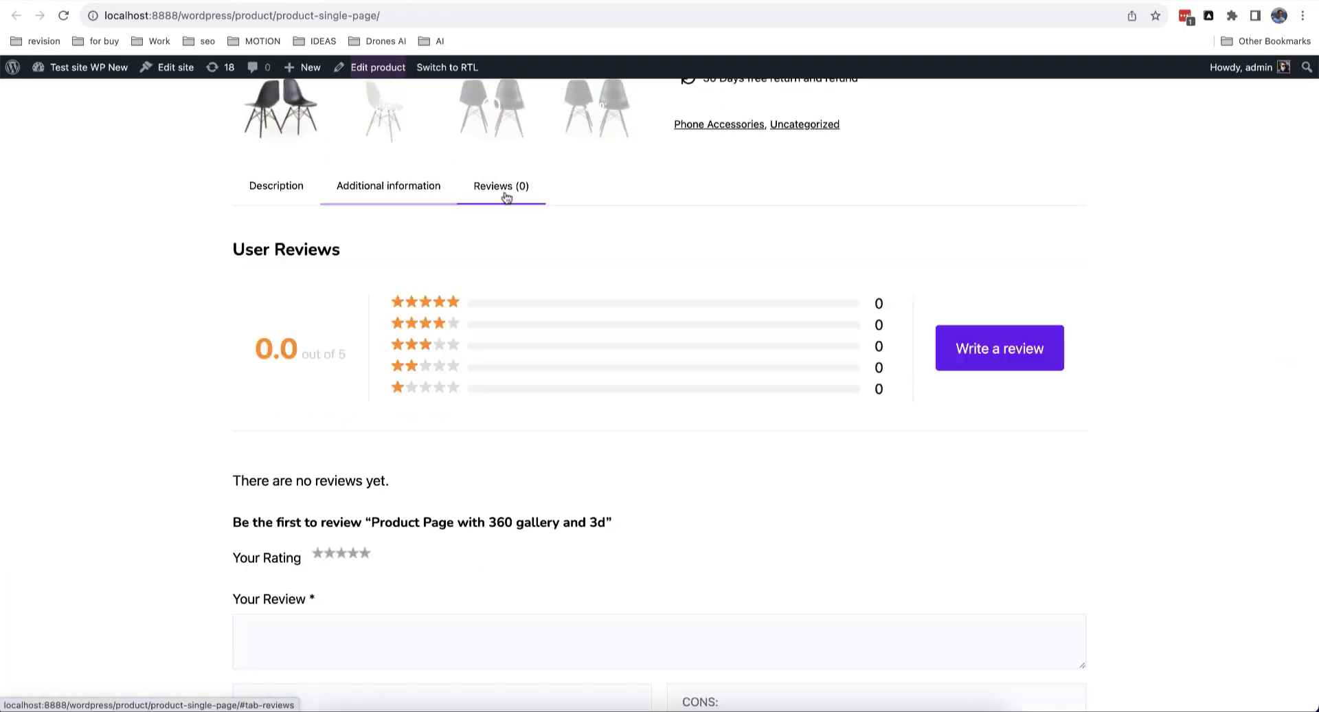
scroll(481, 255, "down", 5)
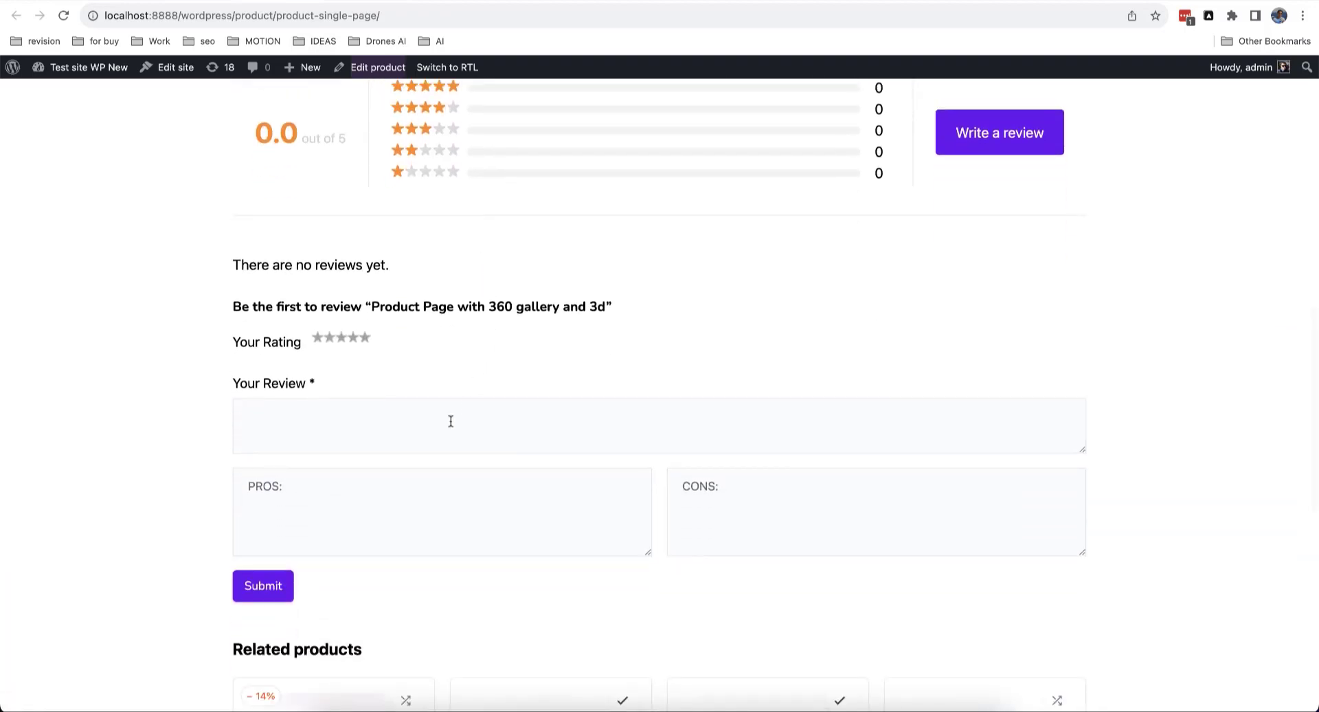
scroll(451, 422, "down", 3)
scroll(415, 391, "up", 4)
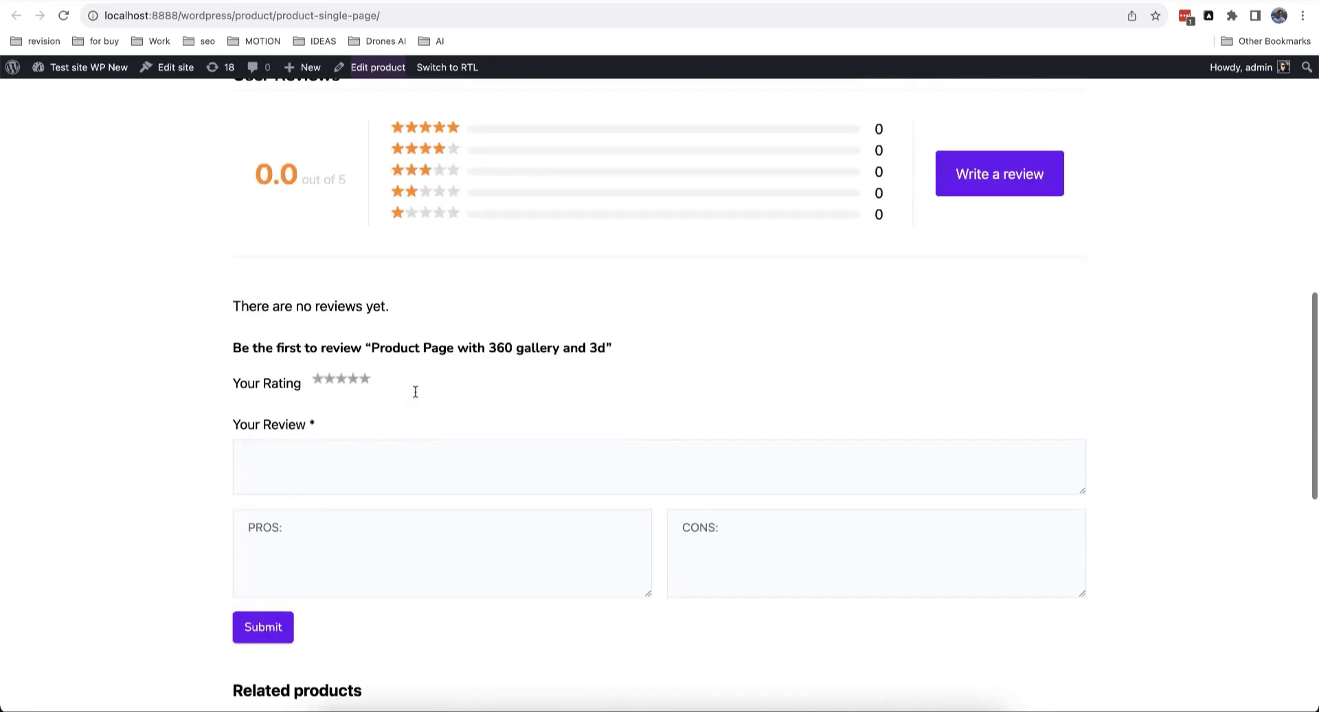
scroll(415, 392, "up", 4)
scroll(460, 421, "up", 2)
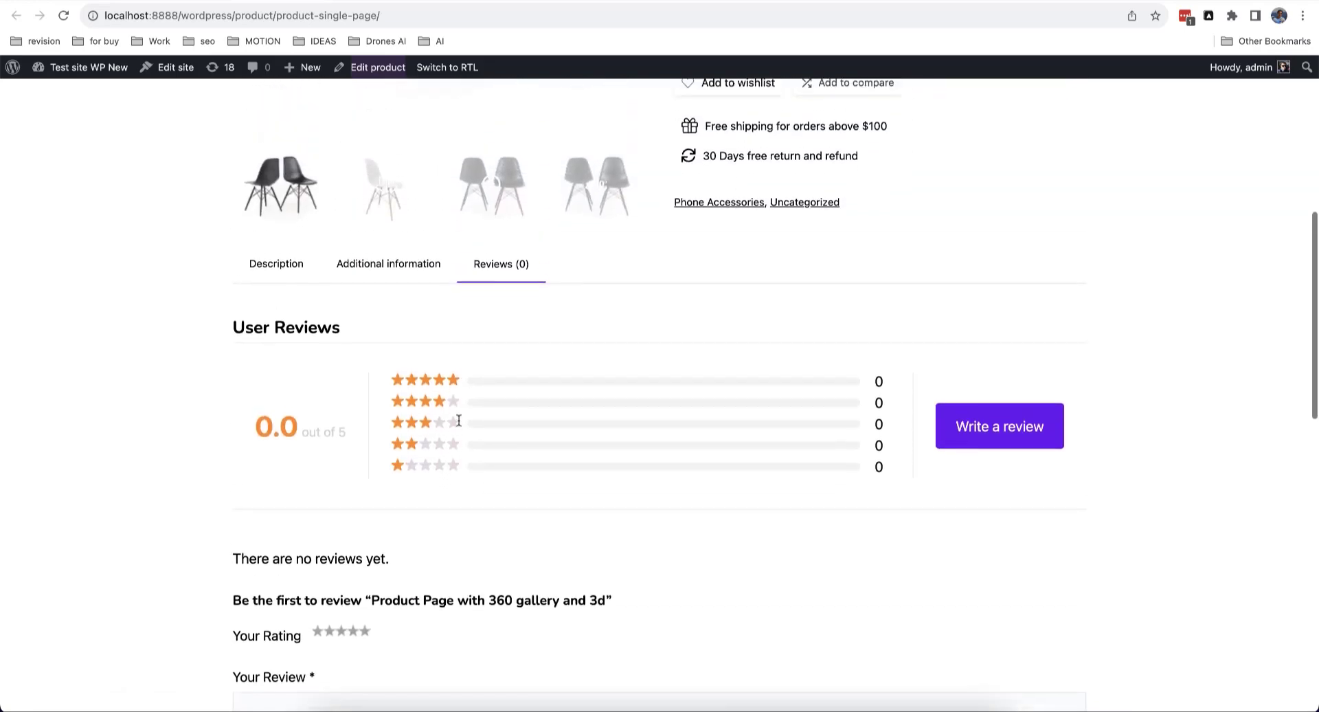
left_click(278, 279)
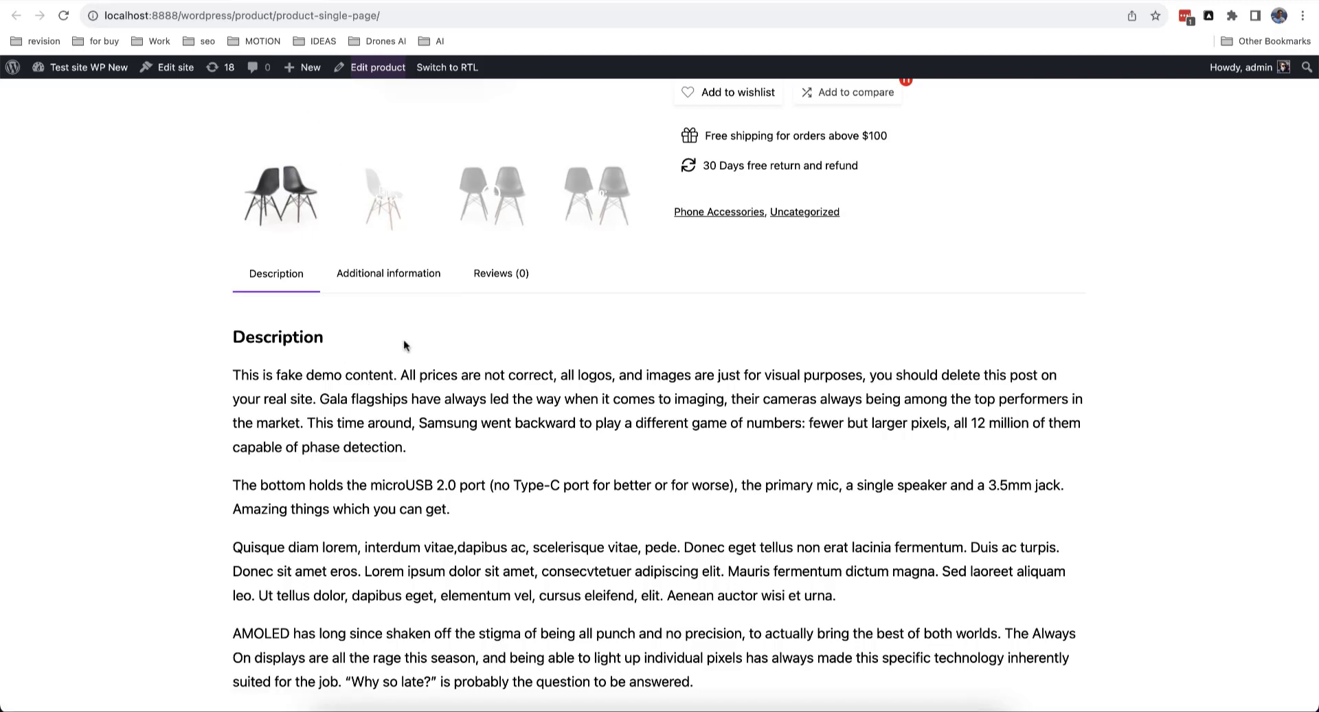
Step: Open the Products list in a new tab and go to WooCommerce Settings > Greenshift Tools
left_click(378, 67)
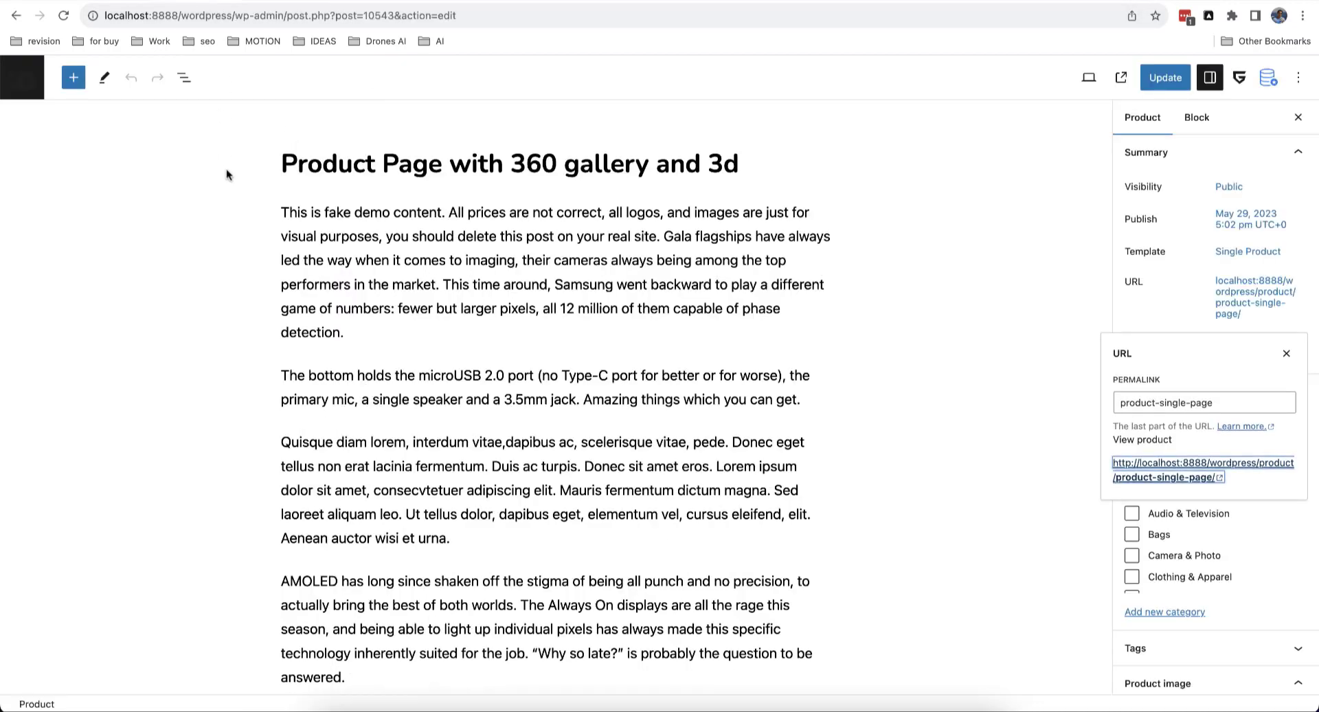
right_click(34, 92)
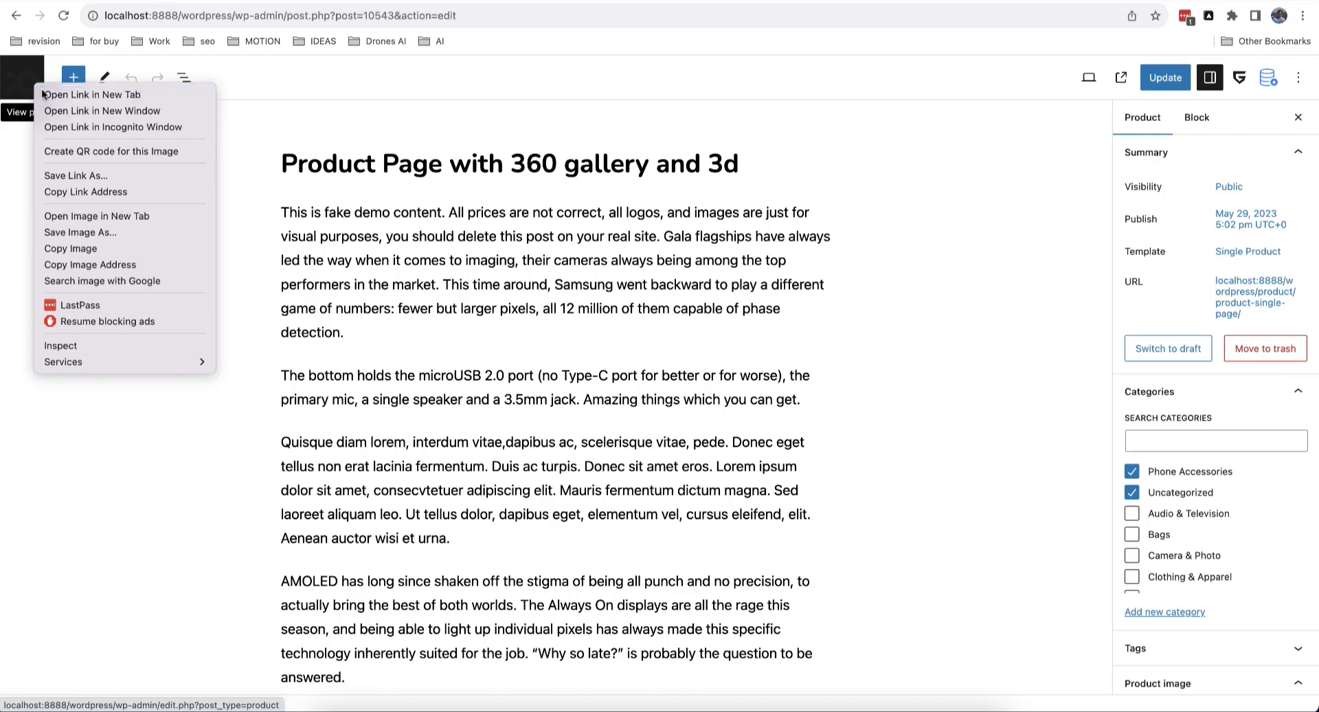
left_click(44, 94)
left_click(378, 1)
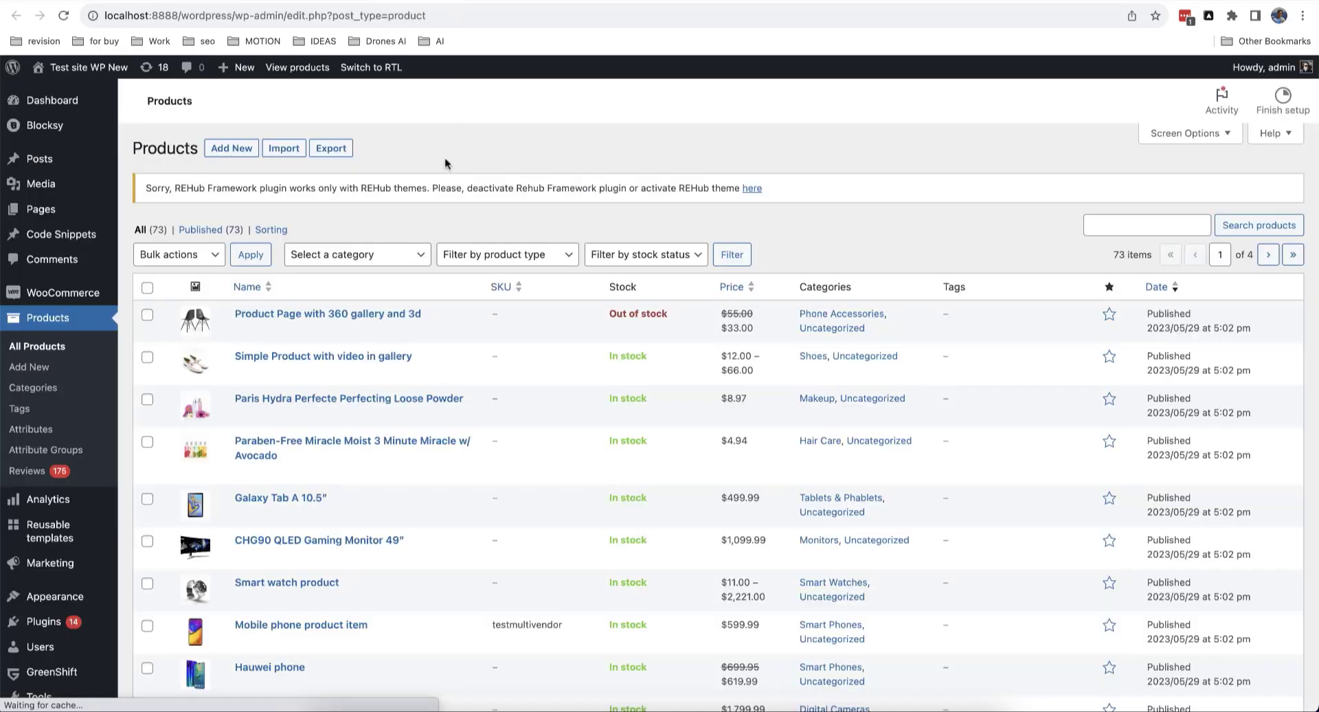
mouse_move(97, 295)
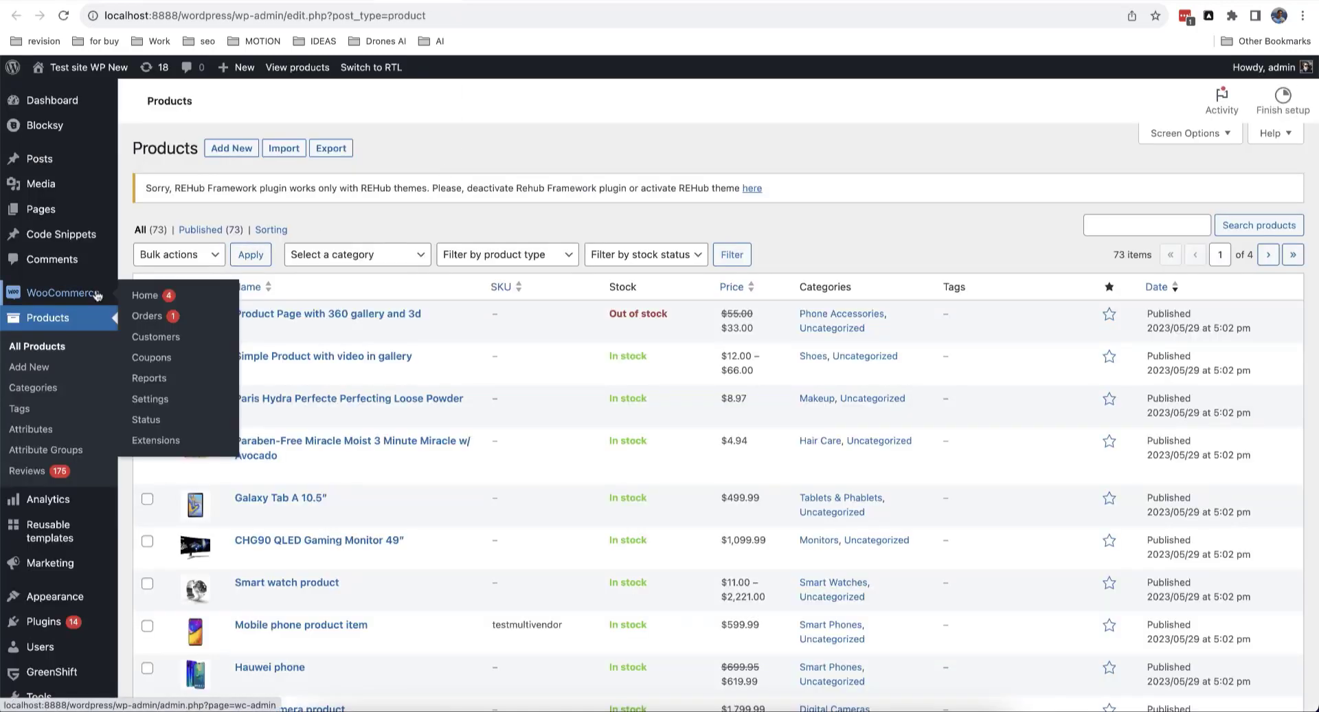
left_click(165, 399)
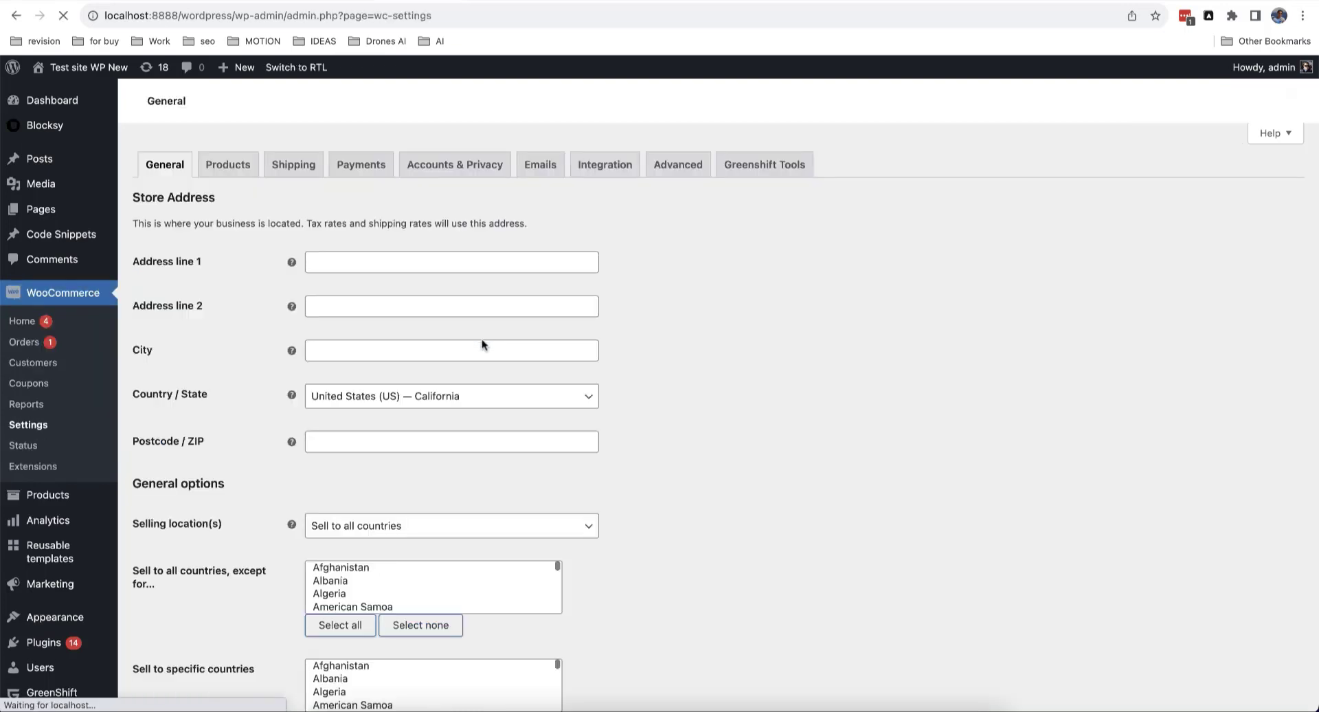
left_click(763, 167)
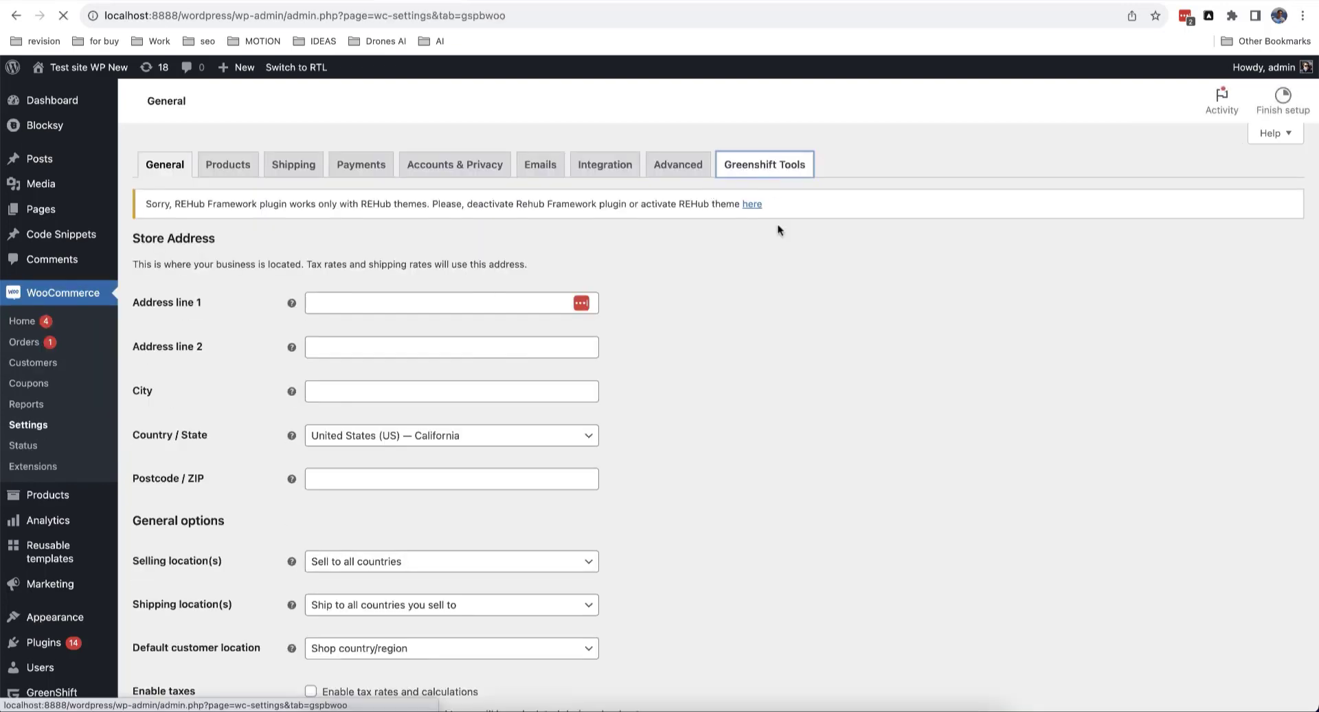
Step: Fill in custom tab #1: name 'Sizing table', content 'Example of sizing', order 11
scroll(729, 305, "down", 3)
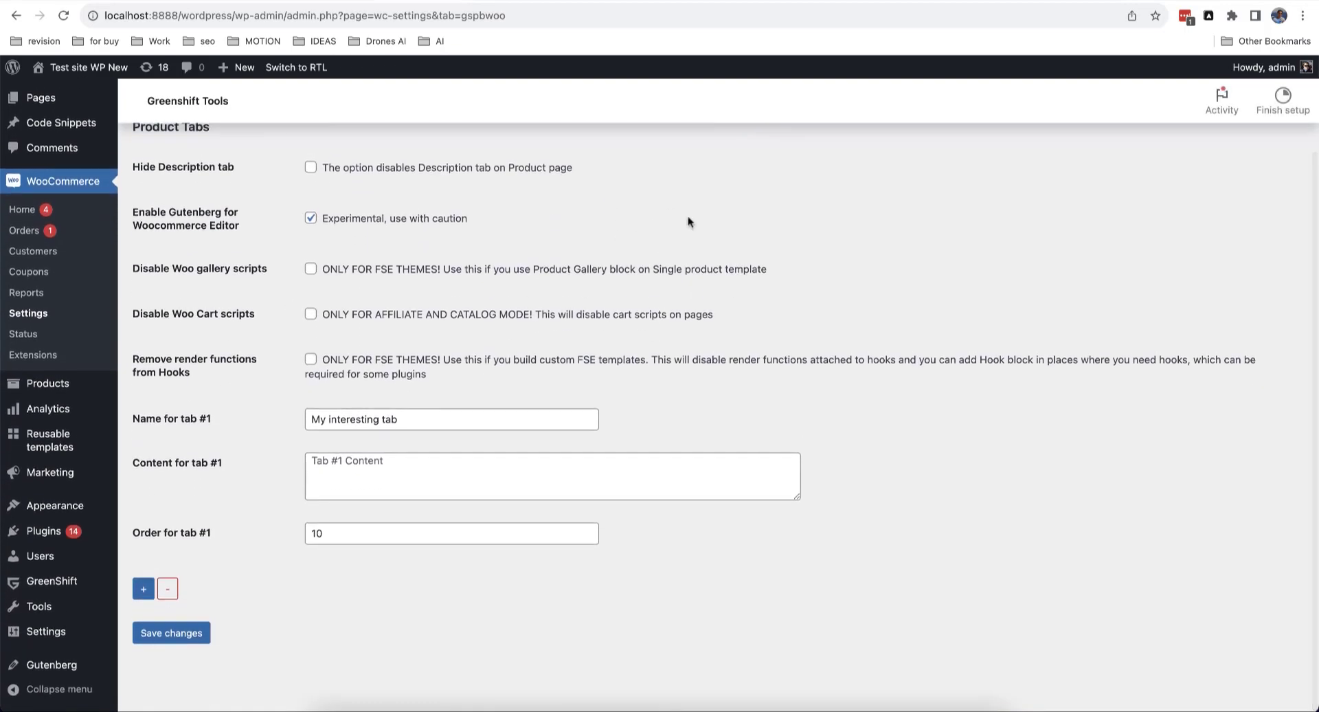
scroll(686, 244, "up", 3)
scroll(687, 244, "down", 3)
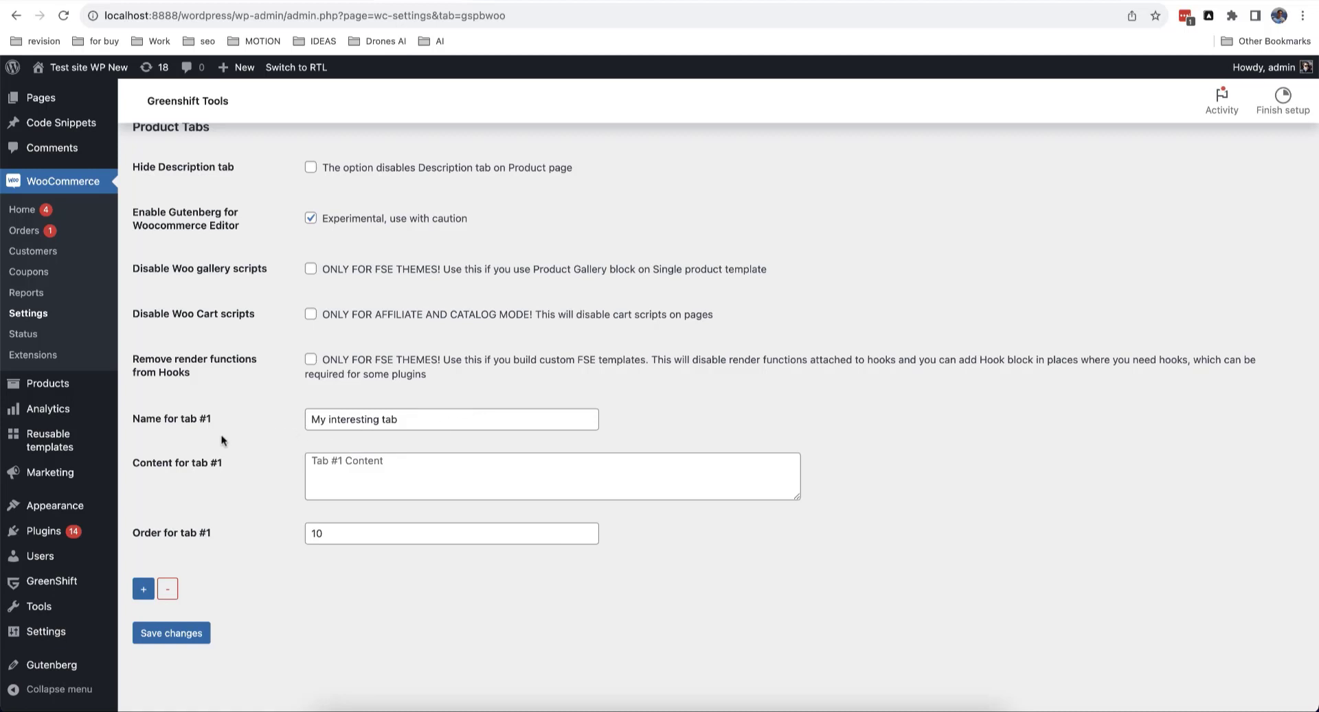
left_click_drag(398, 416, 328, 417)
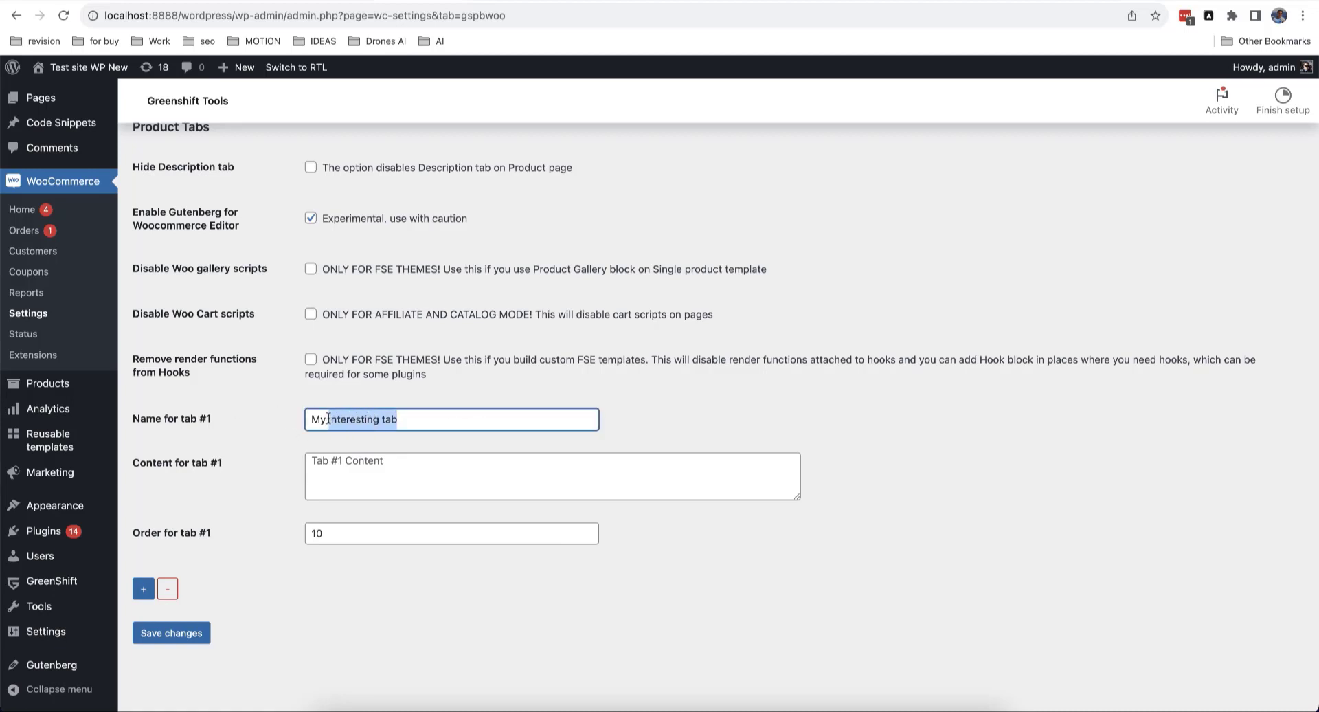
left_click_drag(327, 418, 308, 417)
type("Sizing table")
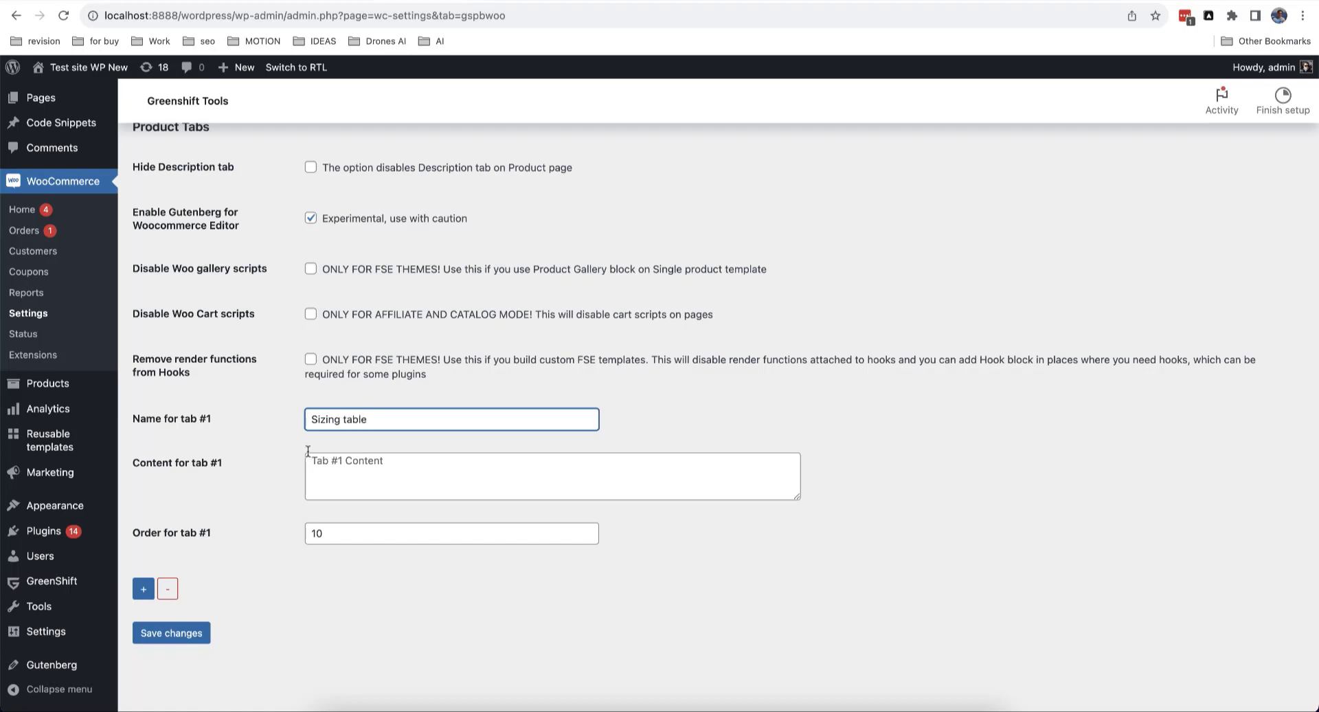
left_click(344, 470)
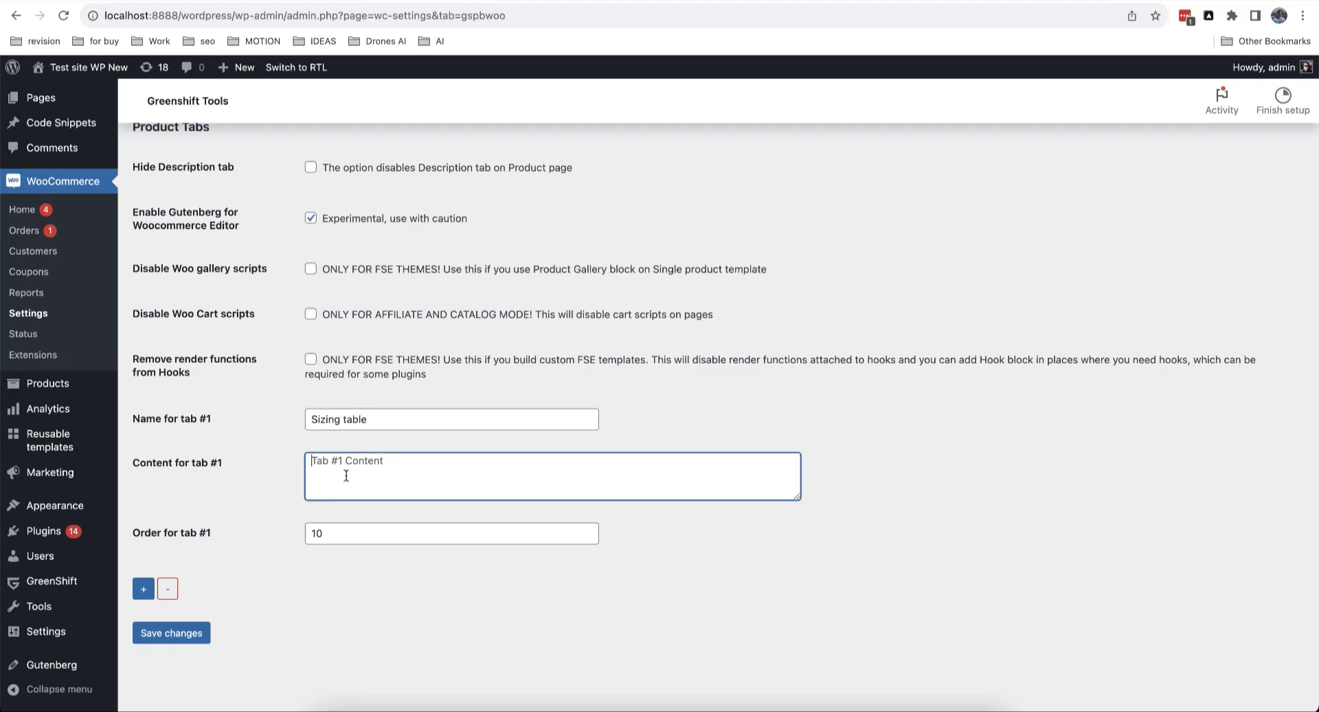
type("Example of sizing")
left_click_drag(316, 532, 307, 533)
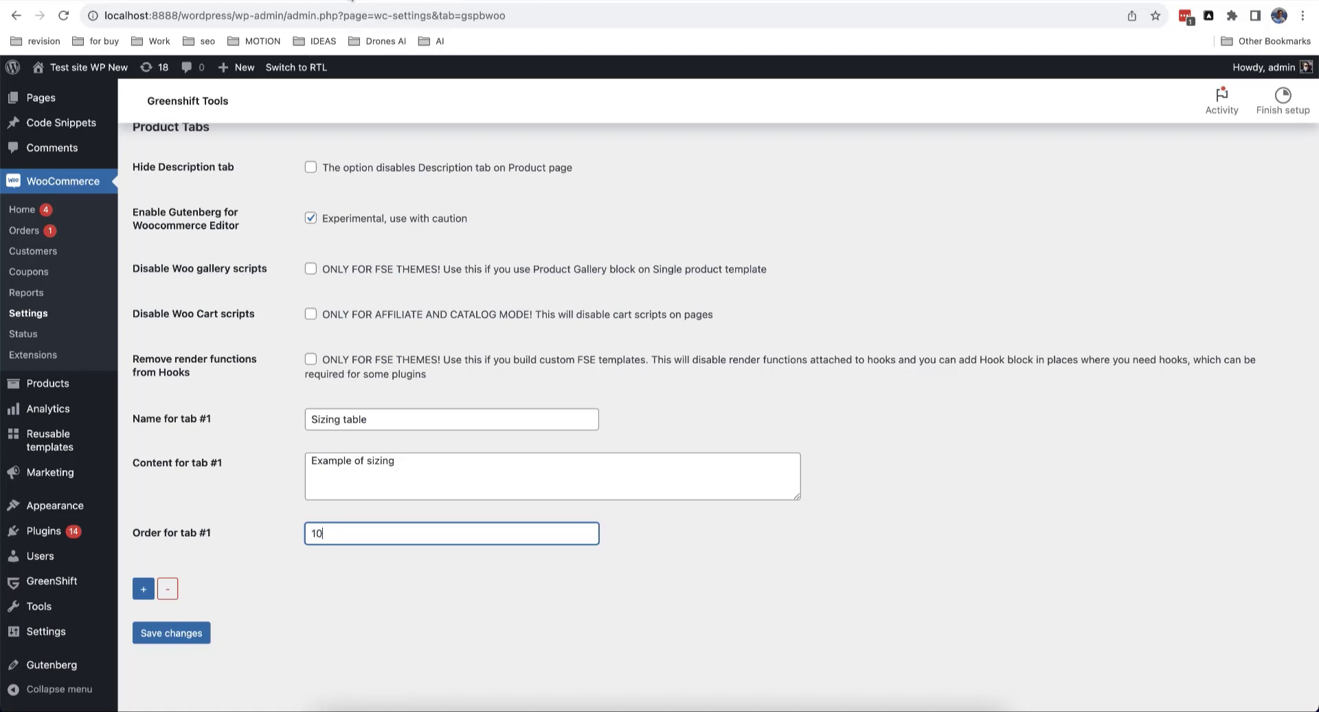
Step: Save the Greenshift Tools settings and return to the live product page
left_click(351, 2)
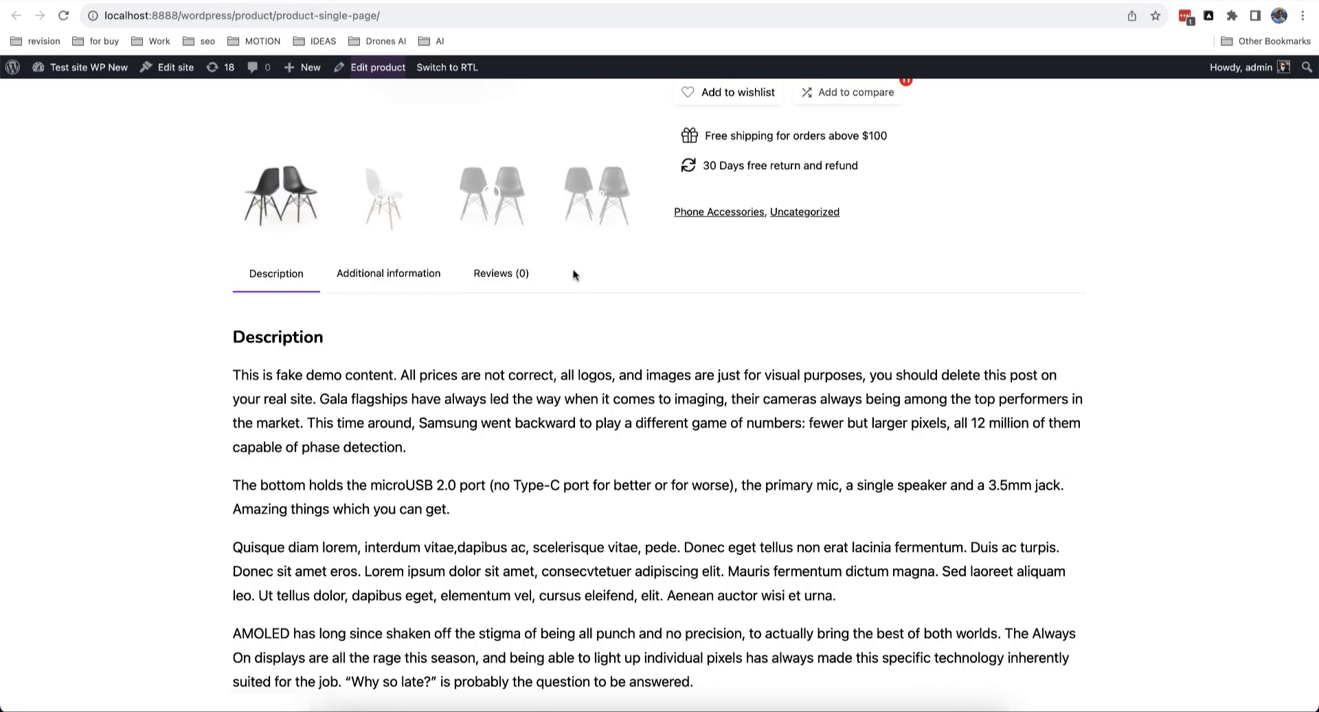
left_click(348, 2)
left_click(405, 2)
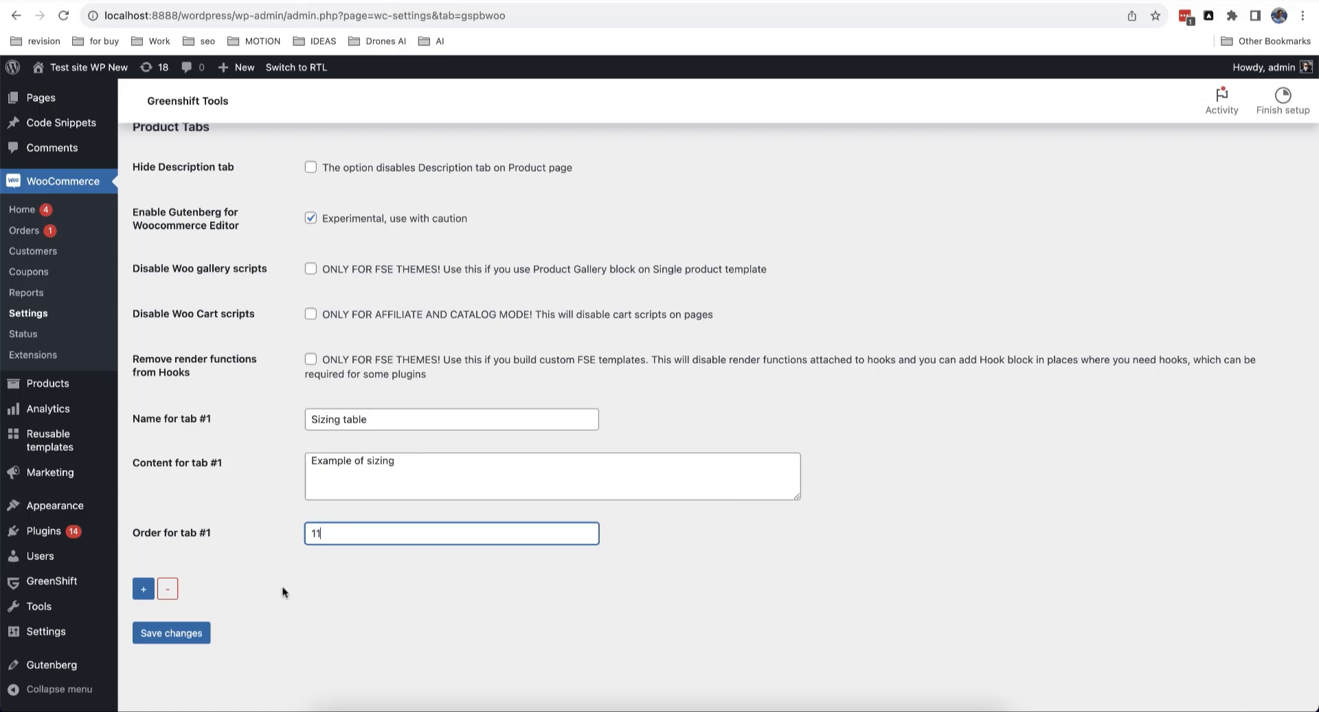
left_click(196, 633)
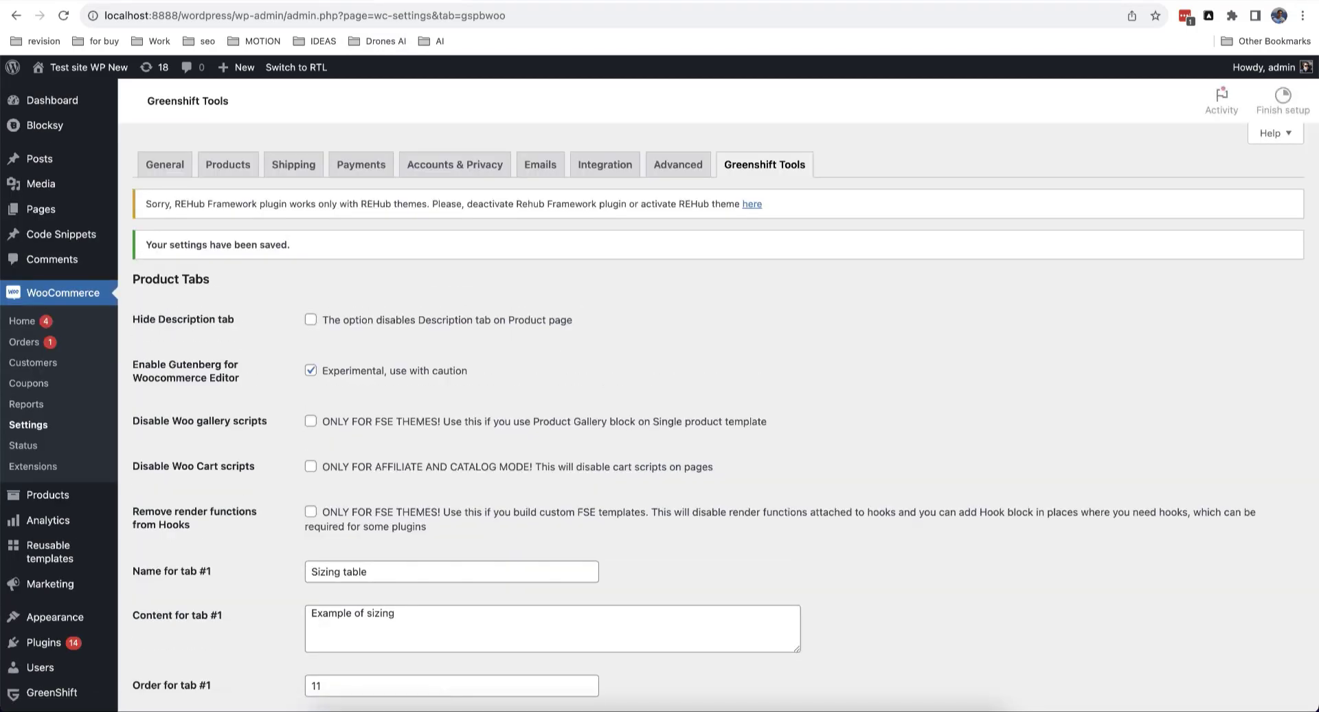
left_click(281, 2)
Step: Reload the product page to view the new Sizing table tab, then bring up link options for Reusable templates > Add New
key("super+r")
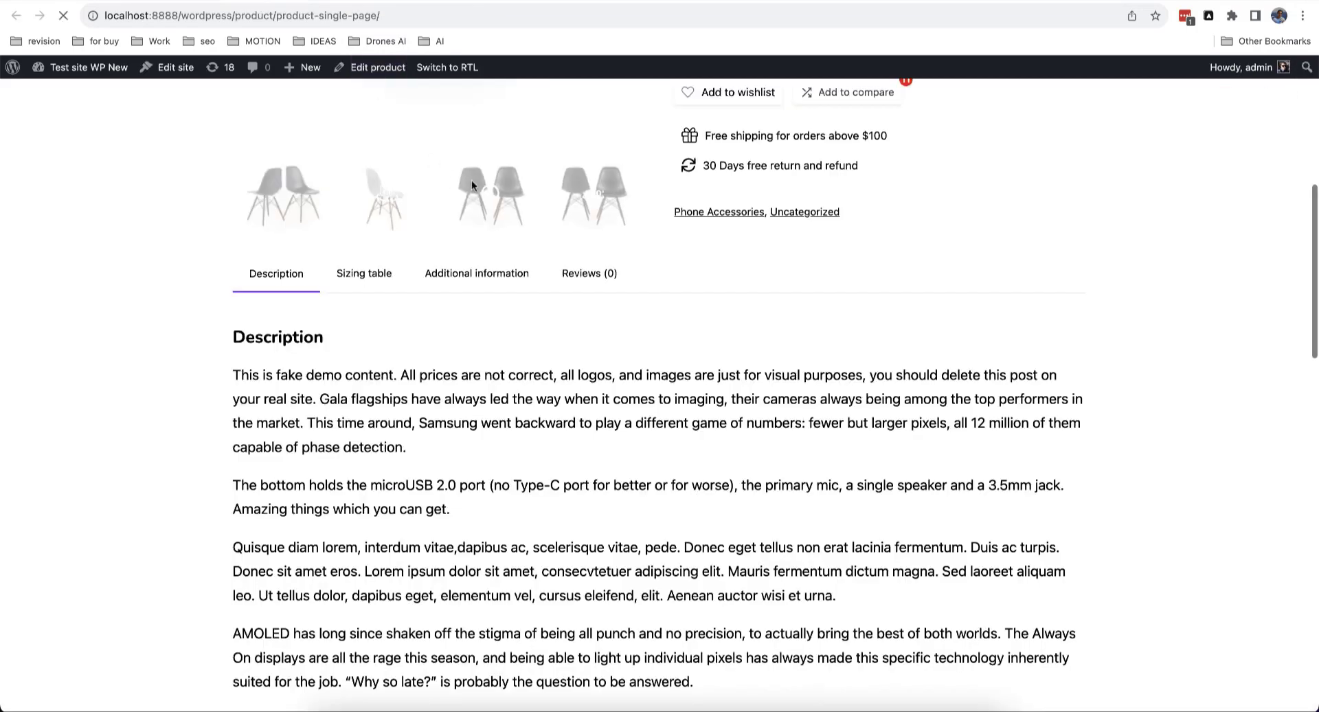
left_click(376, 280)
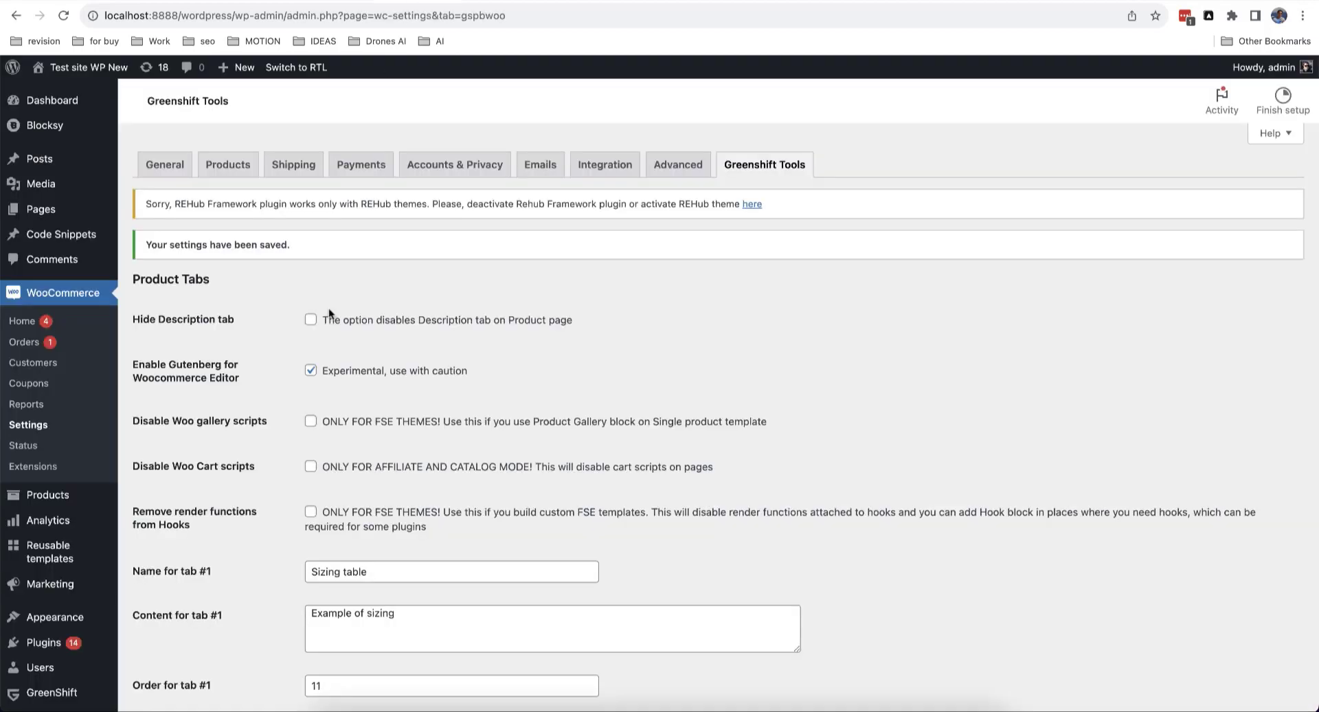
scroll(288, 330, "down", 1)
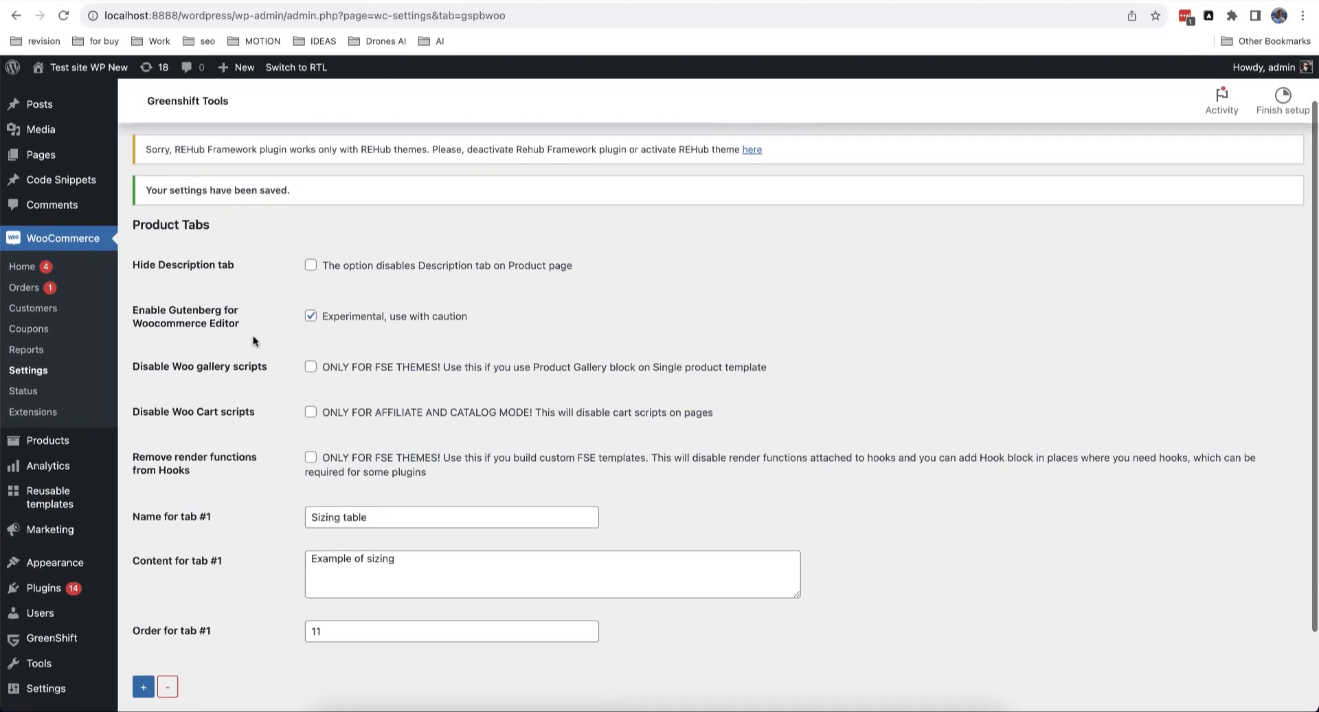
mouse_move(79, 506)
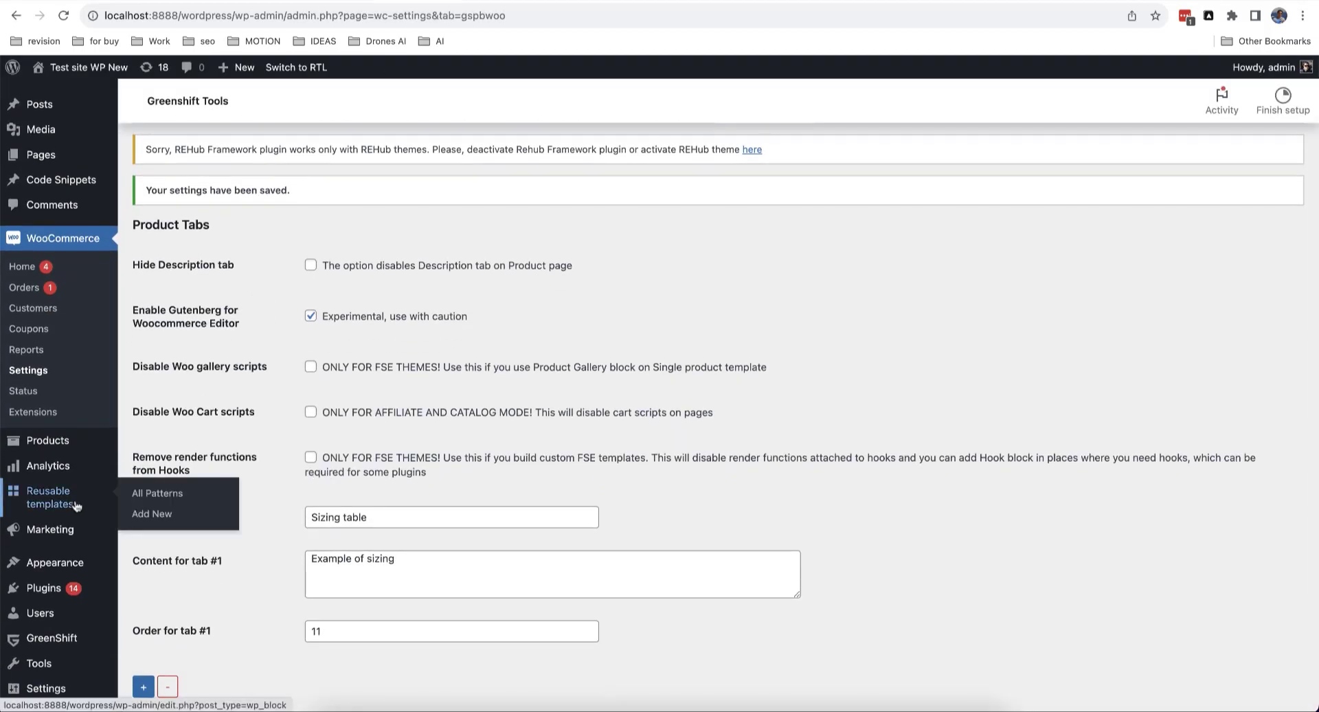
right_click(163, 512)
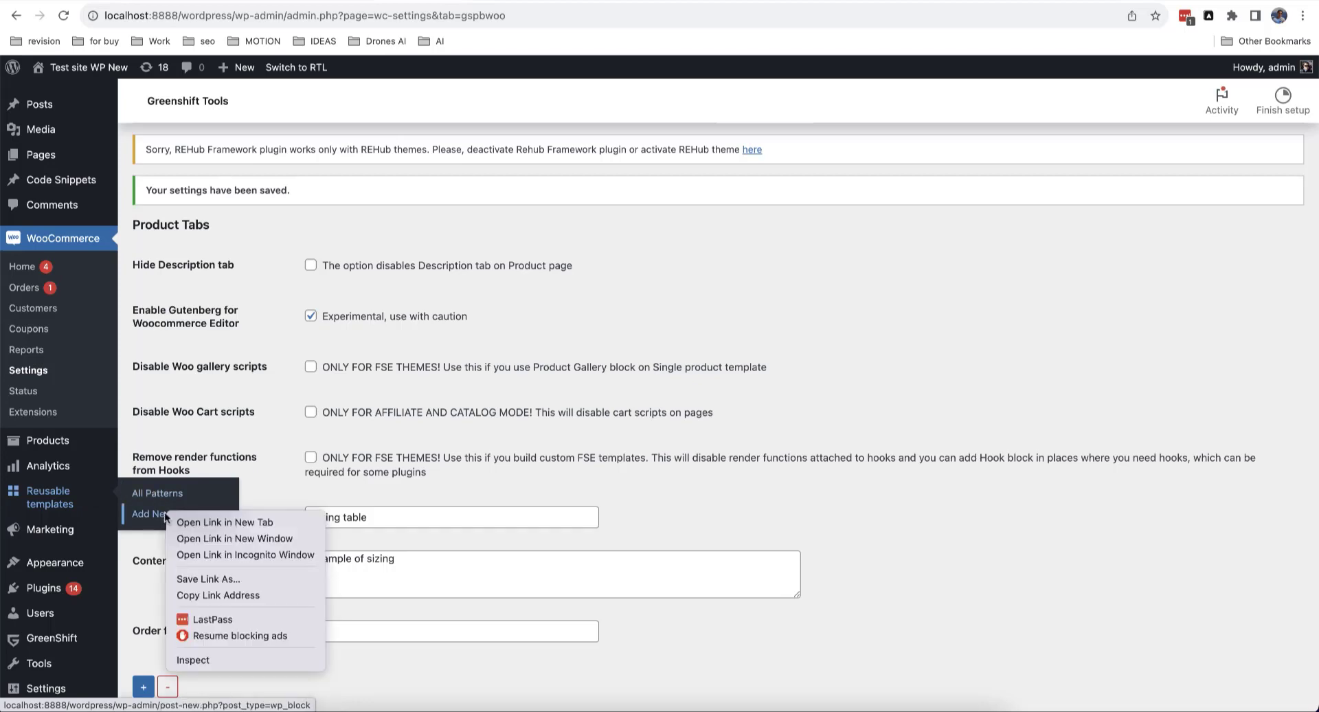
Step: Start a new unsynced reusable pattern titled 'Sizing table' in a separate tab
left_click(225, 523)
left_click(200, 0)
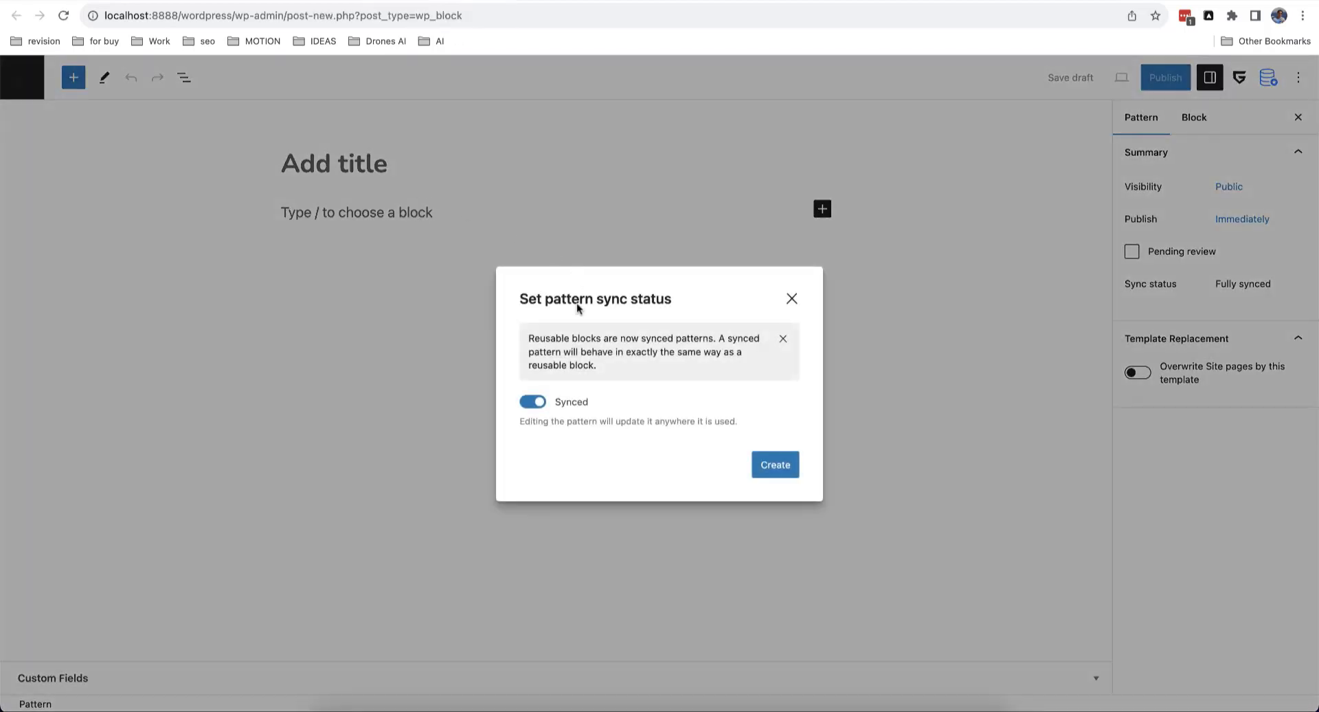
left_click(529, 404)
left_click(771, 474)
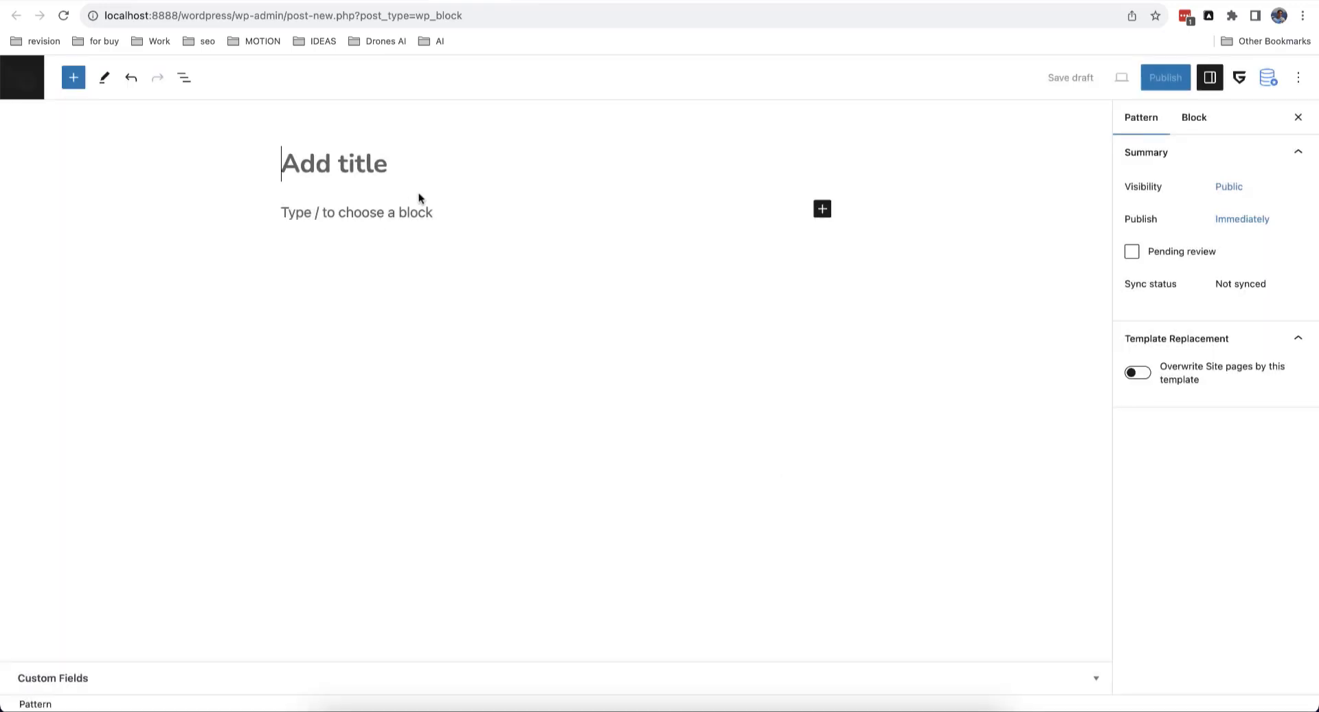
type("Sizing table")
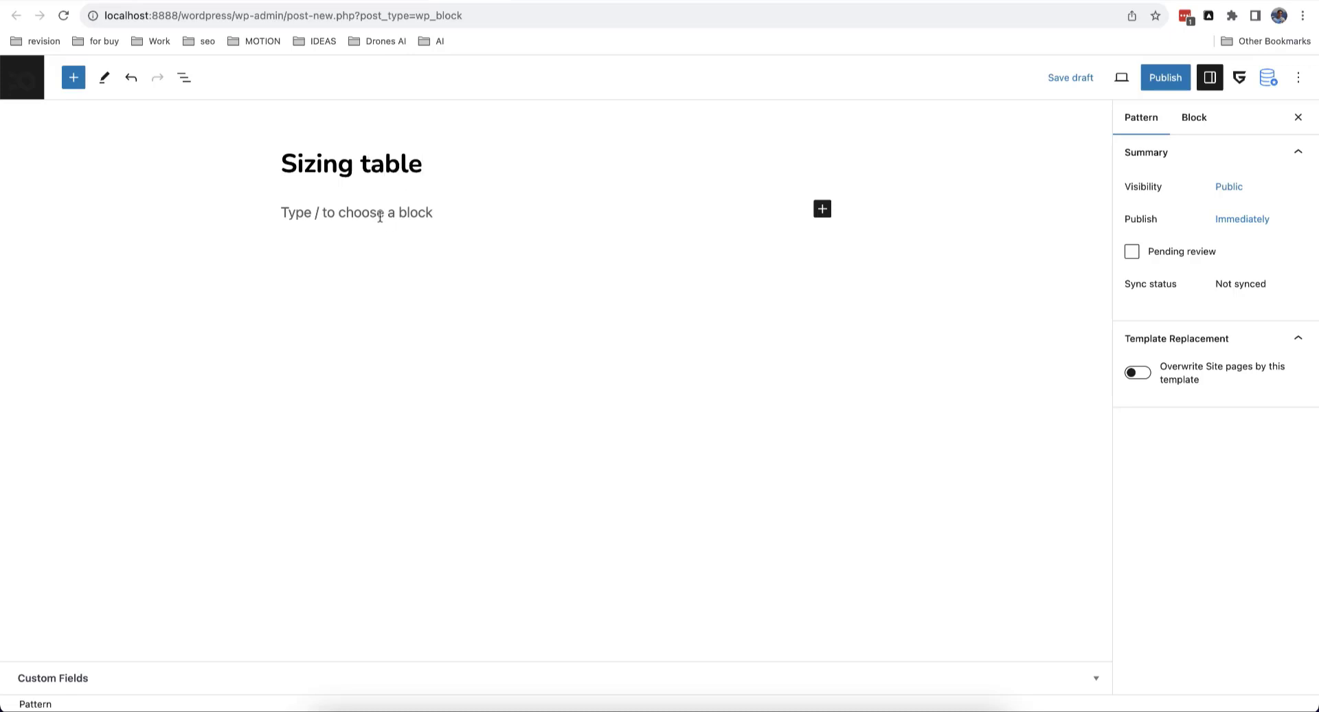
left_click(586, 213)
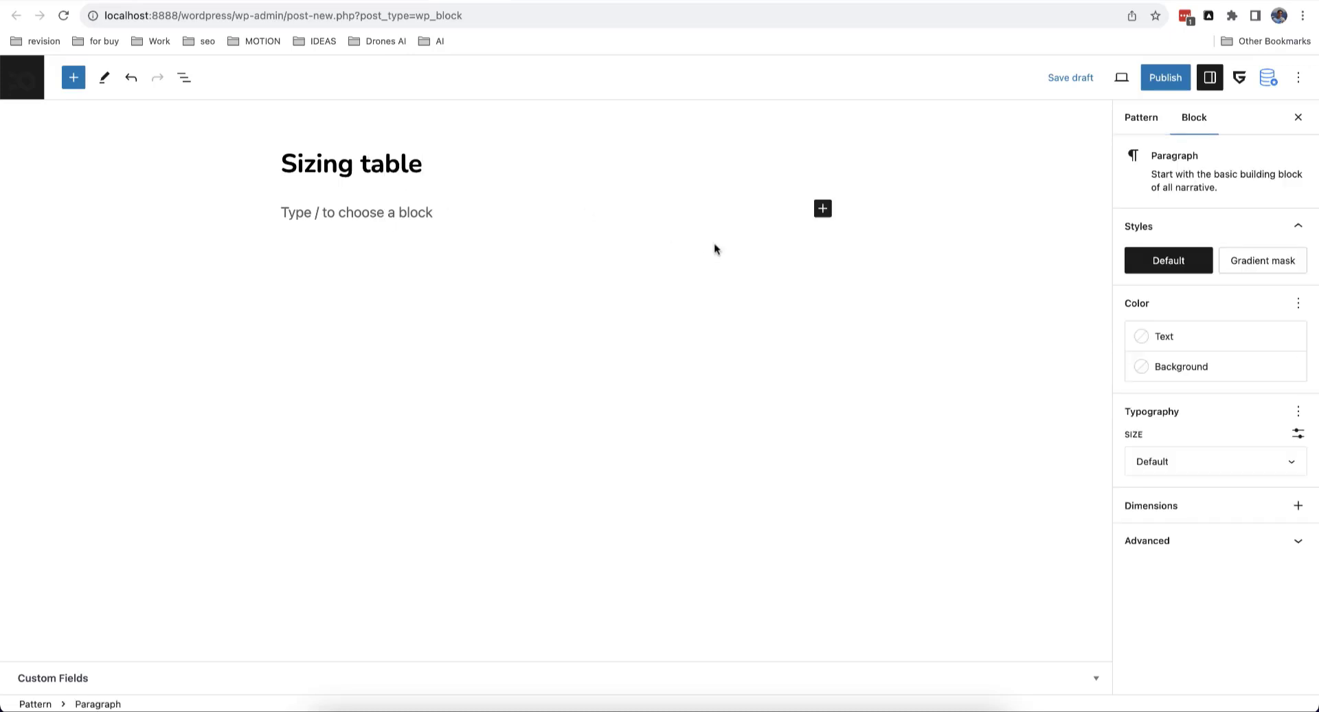
Step: Import the Pricing table section from the GreenShift Library and publish the pattern
left_click(1269, 77)
left_click(1213, 166)
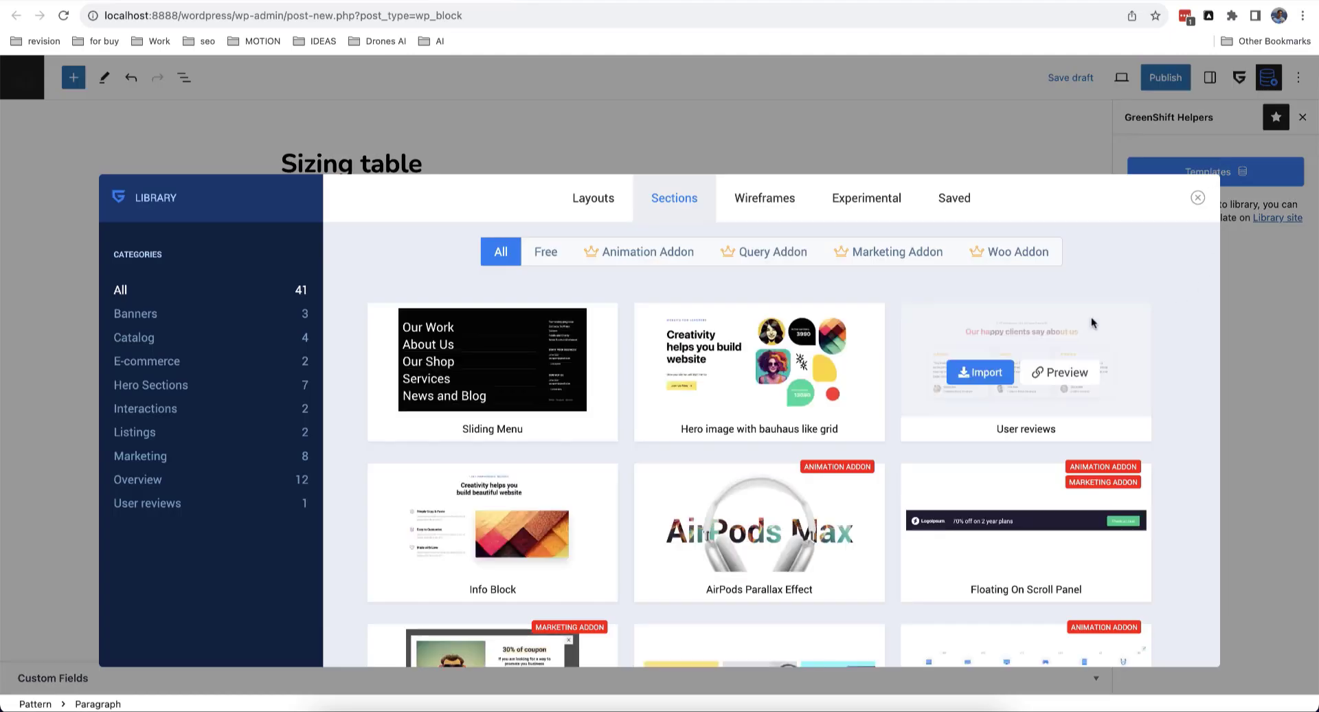
scroll(760, 332, "down", 2)
scroll(761, 332, "down", 4)
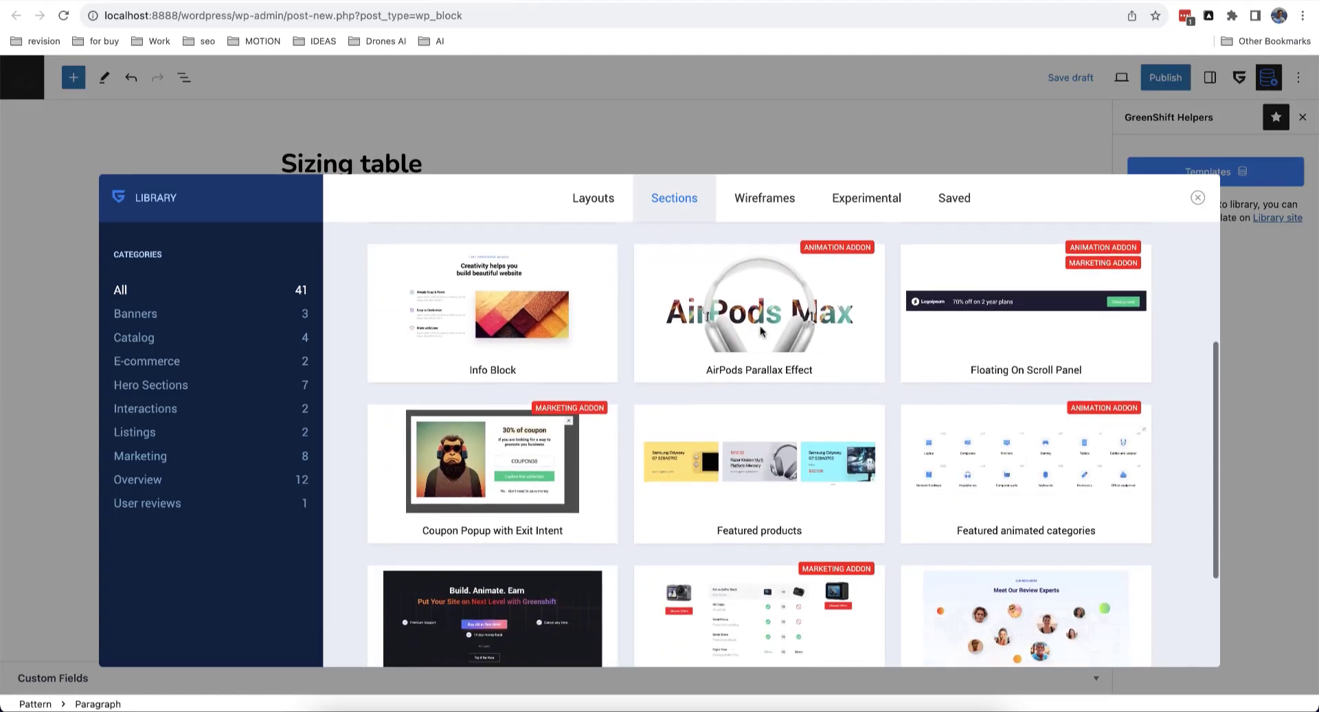
scroll(761, 332, "down", 5)
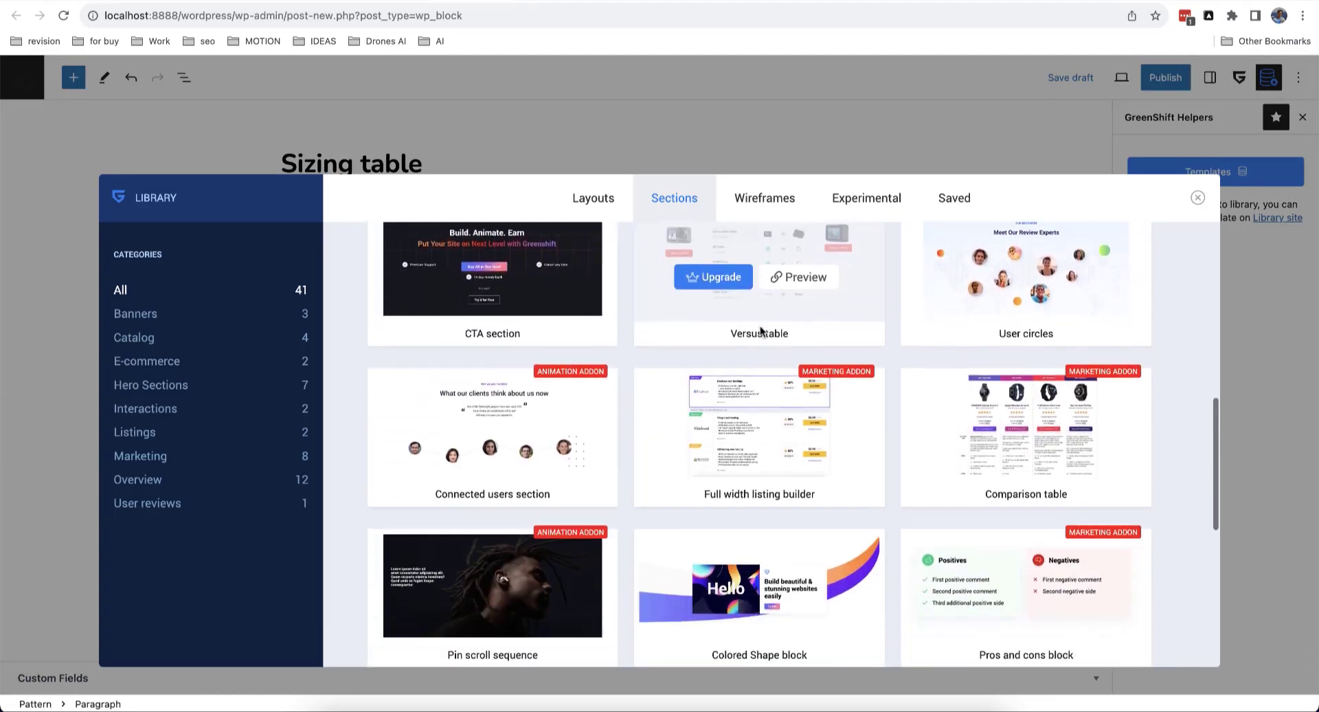
scroll(761, 332, "down", 10)
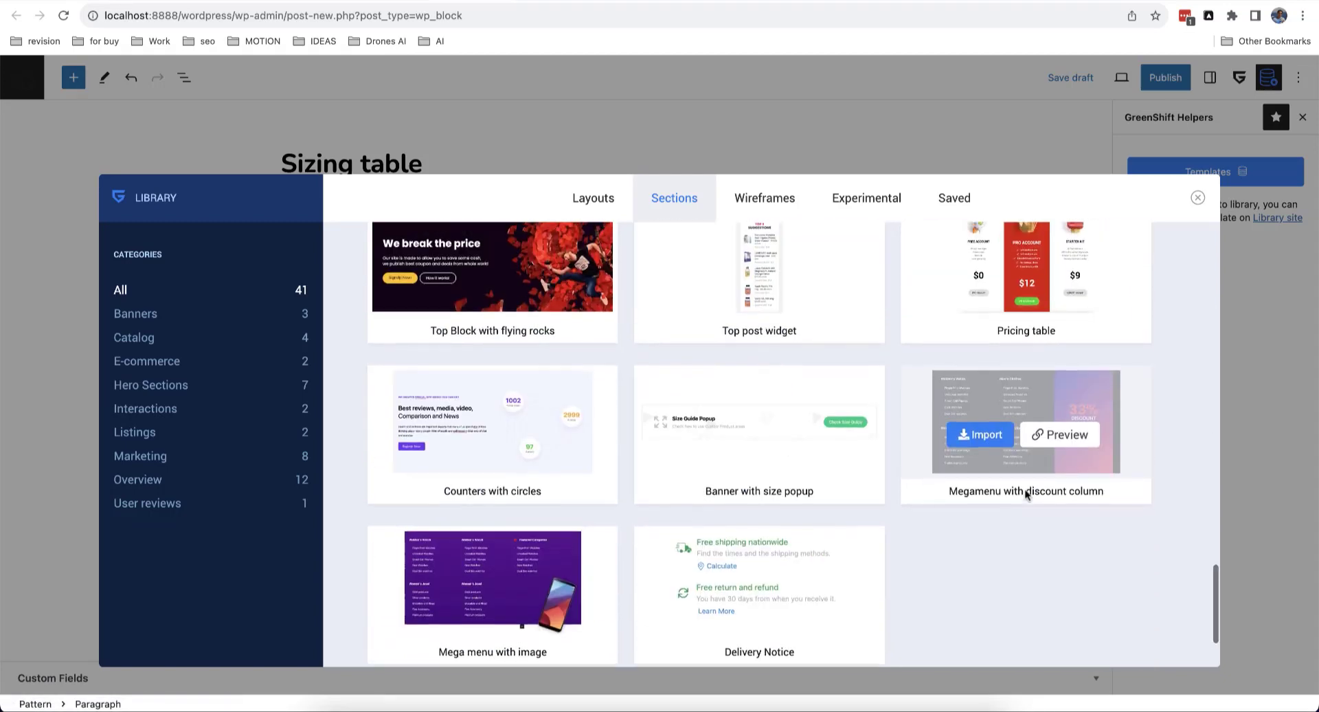
scroll(1024, 491, "up", 1)
mouse_move(1021, 384)
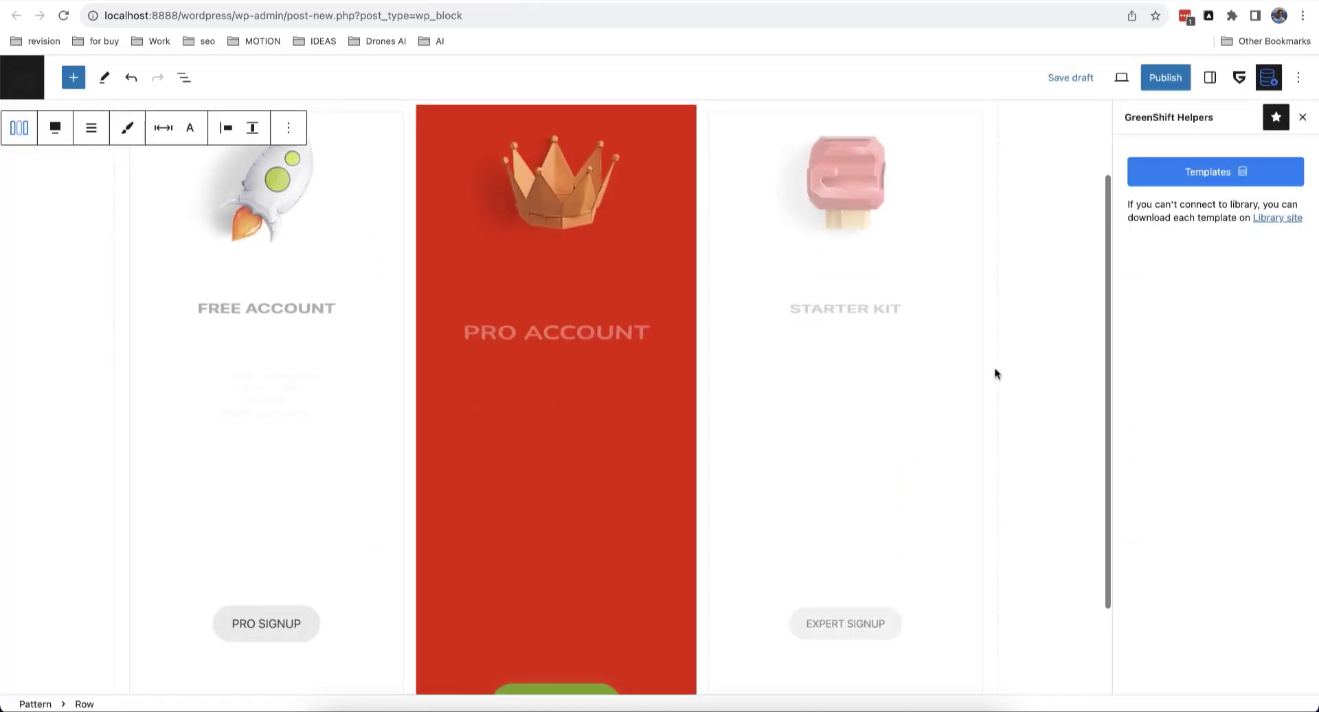
scroll(715, 464, "up", 1)
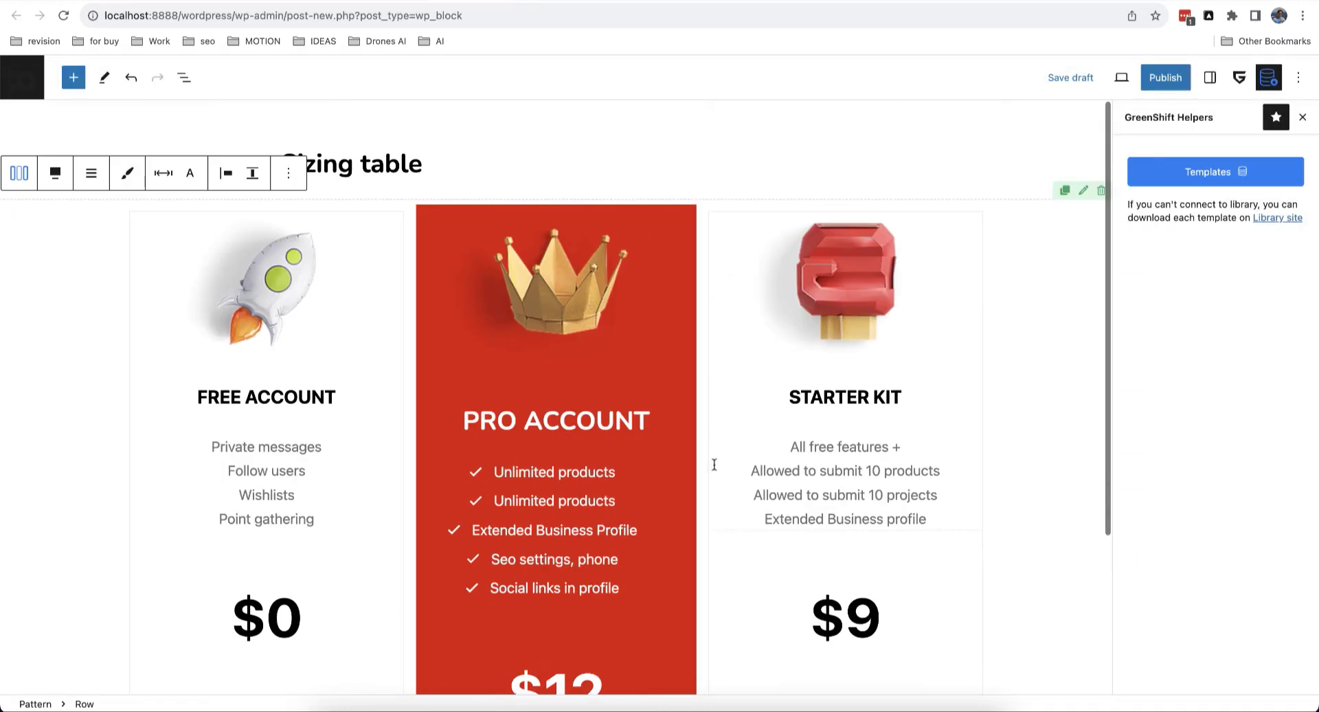
left_click(1154, 82)
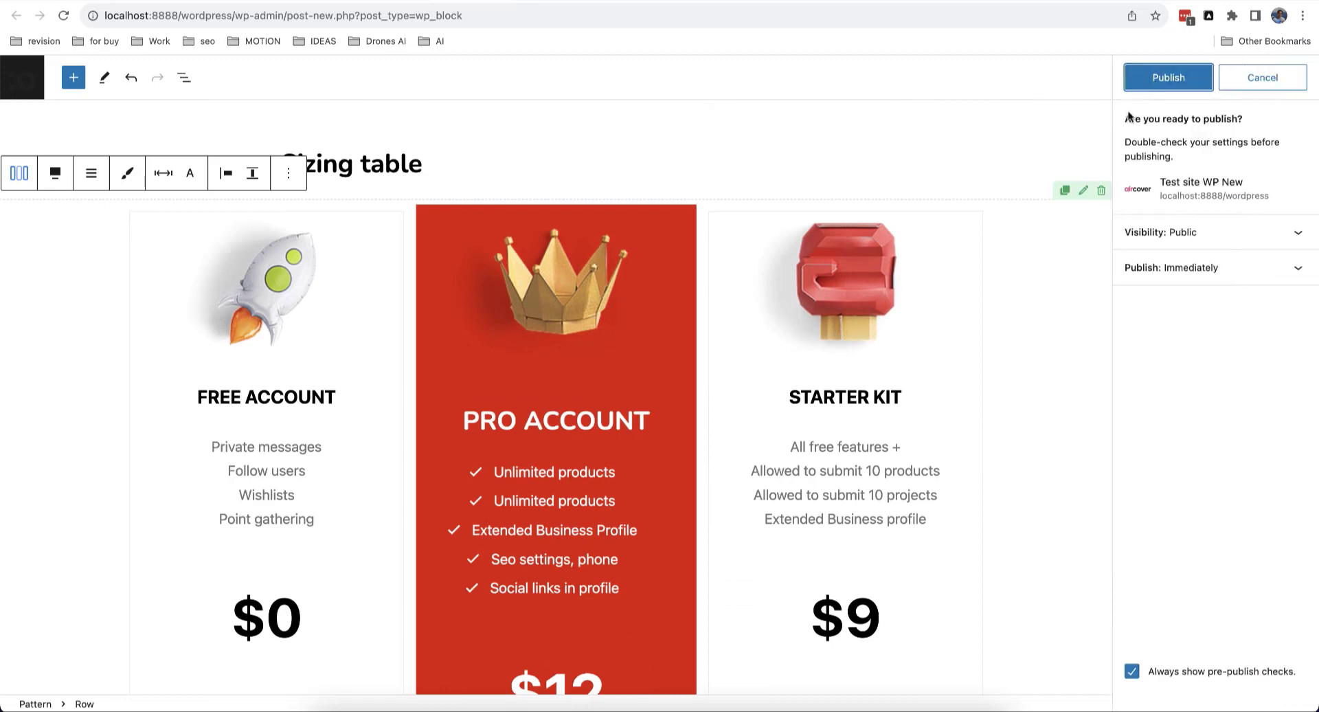
left_click(1144, 79)
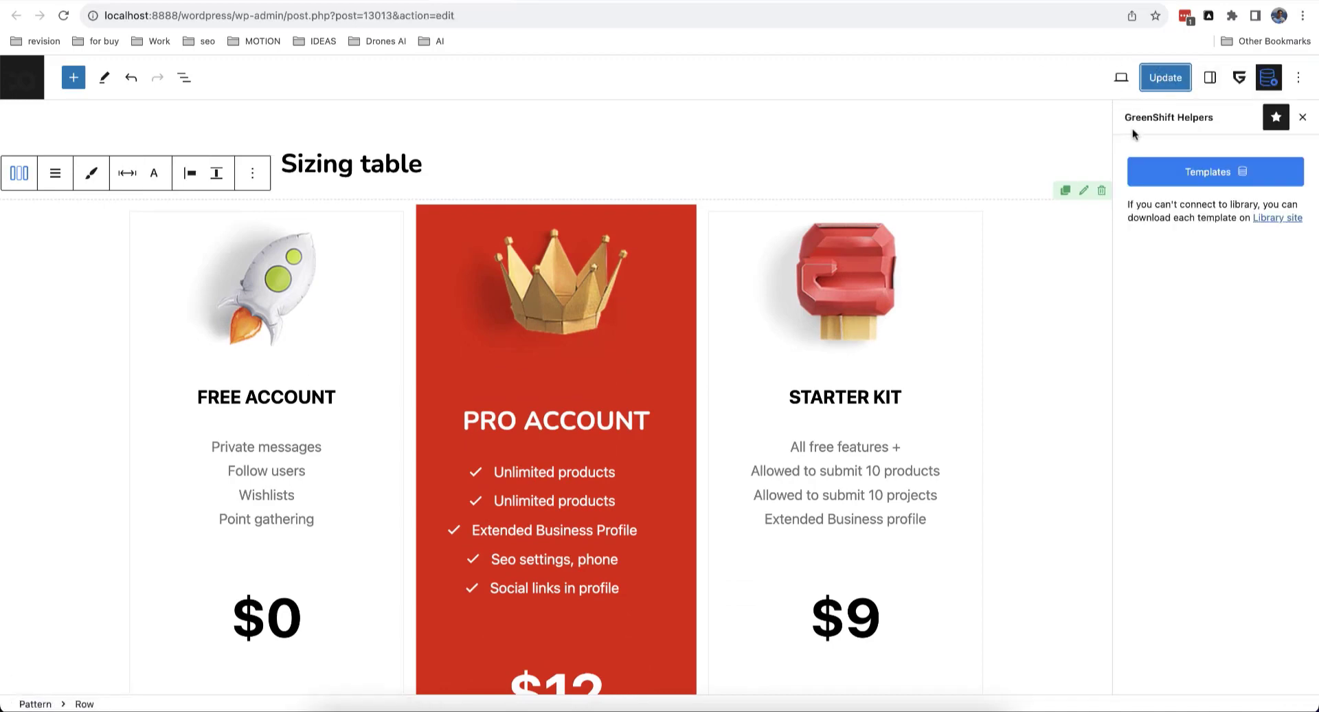
Step: Paste the Sizing table shortcode [wp_reusable_render id='13013'] into tab #1's content and save the settings
left_click(26, 81)
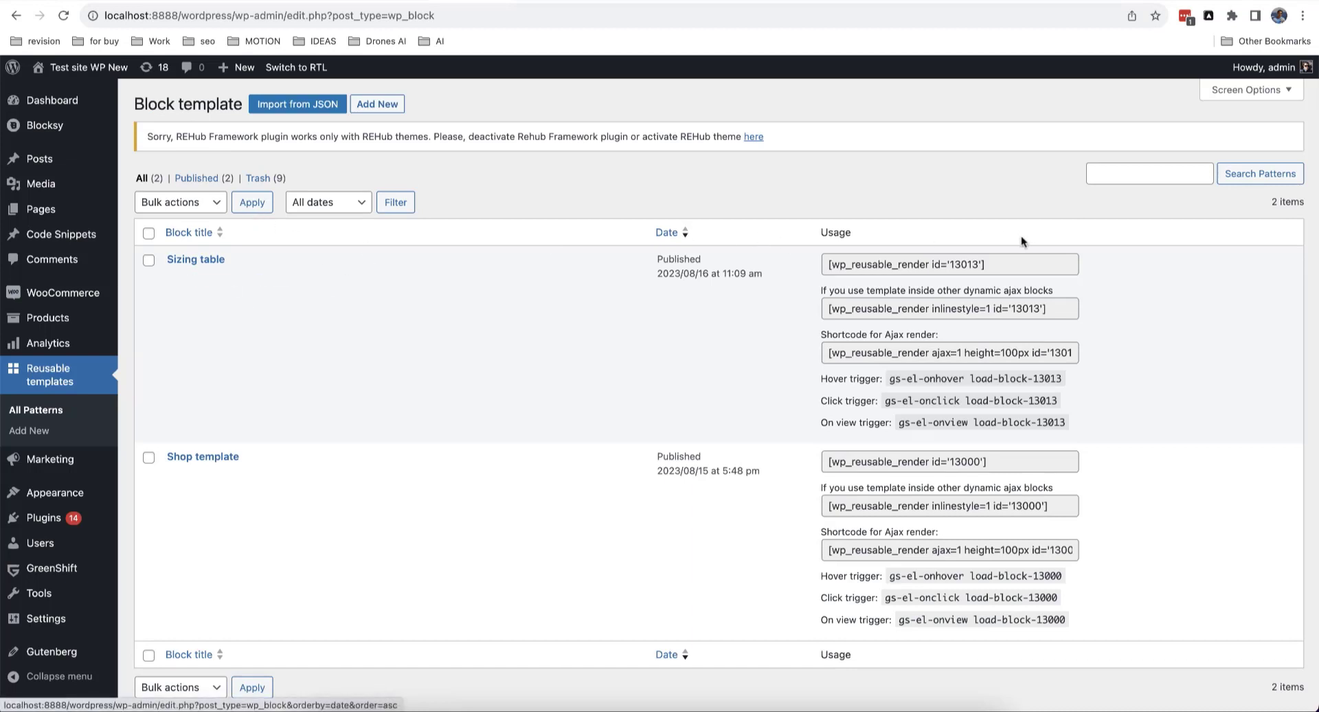
left_click_drag(990, 268, 817, 268)
key("ctrl+c")
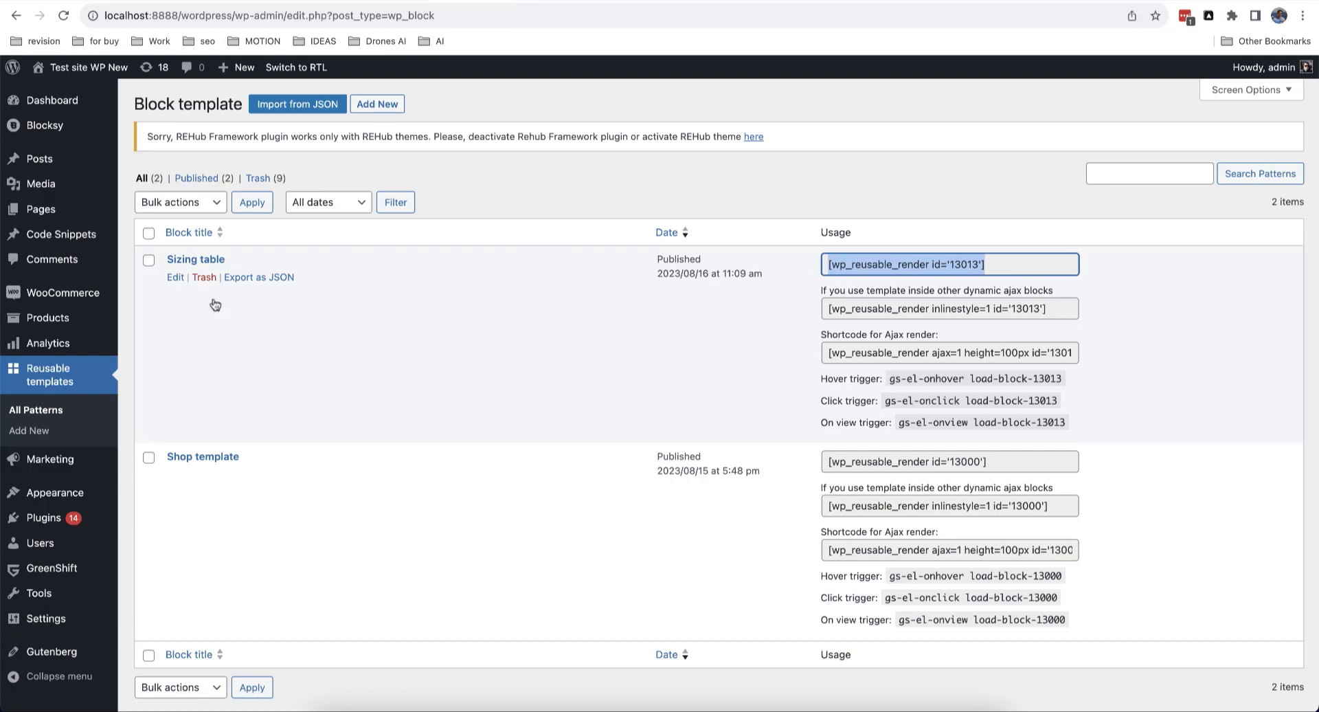
left_click(388, 1)
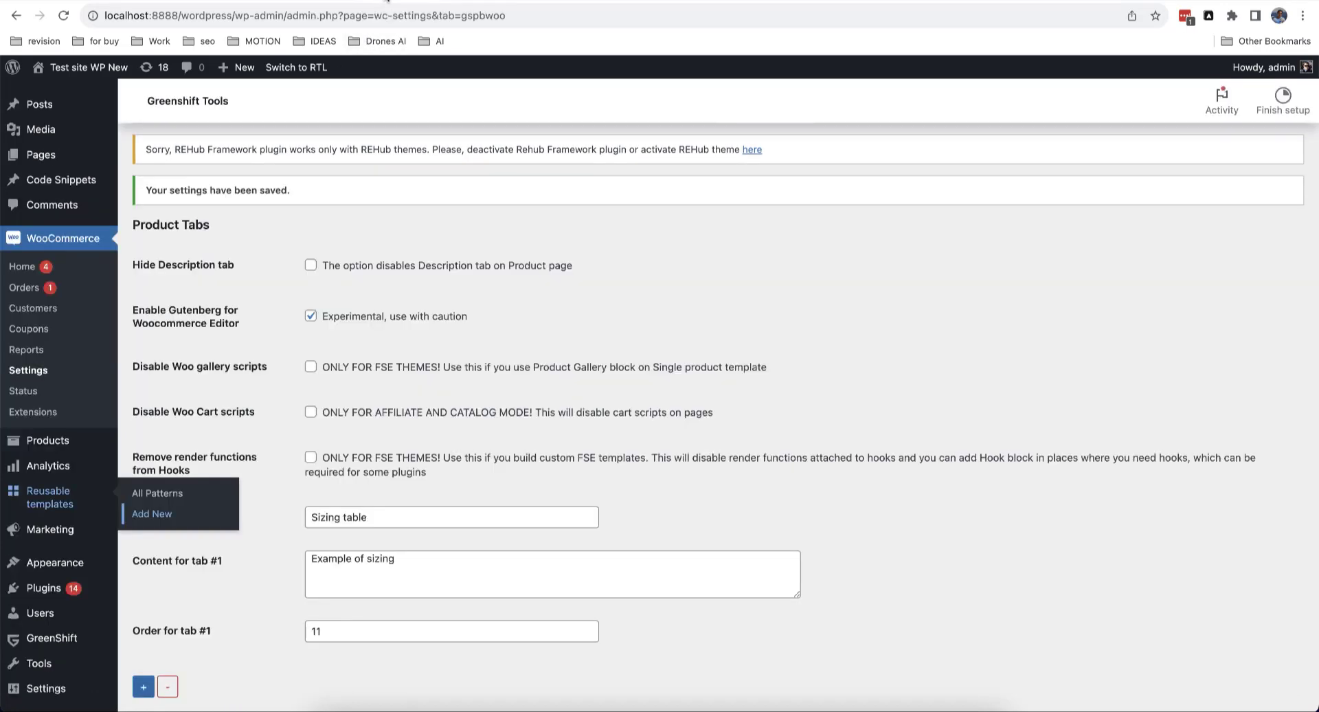
scroll(496, 287, "down", 3)
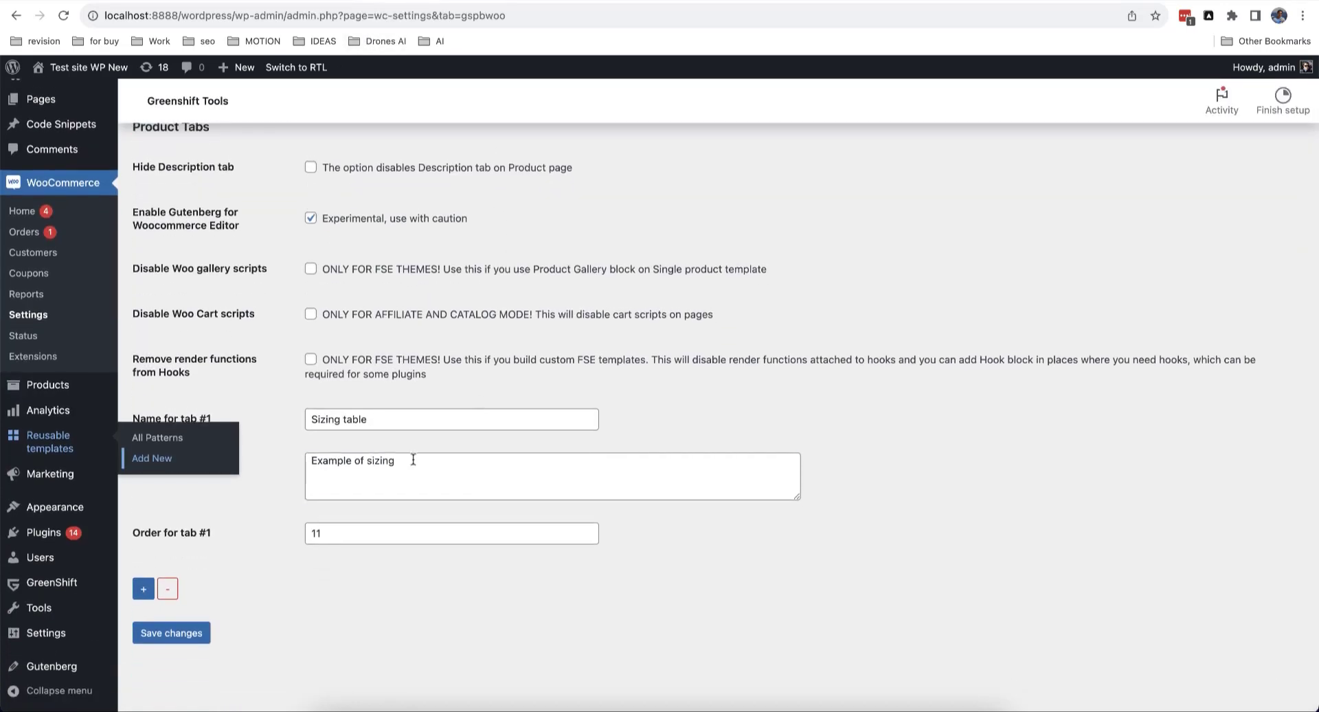
left_click_drag(413, 460, 314, 460)
key("ctrl+v")
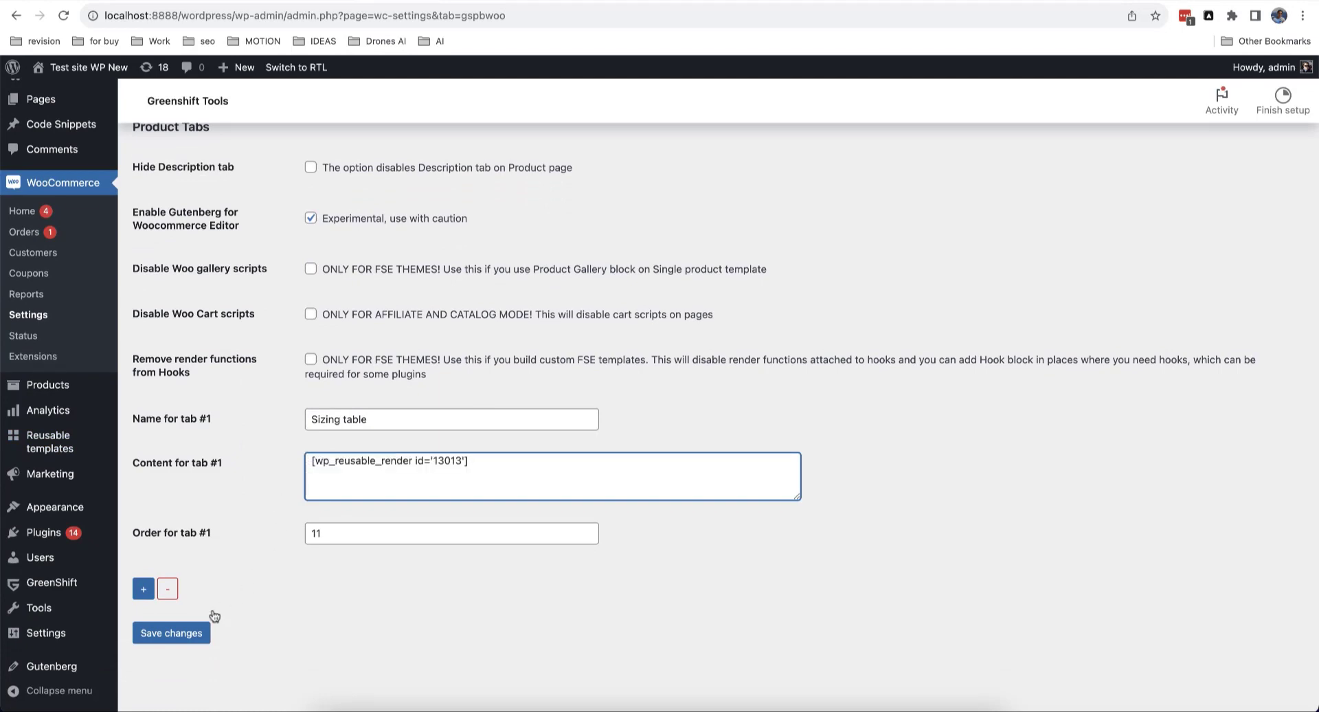
left_click(189, 633)
left_click(304, 0)
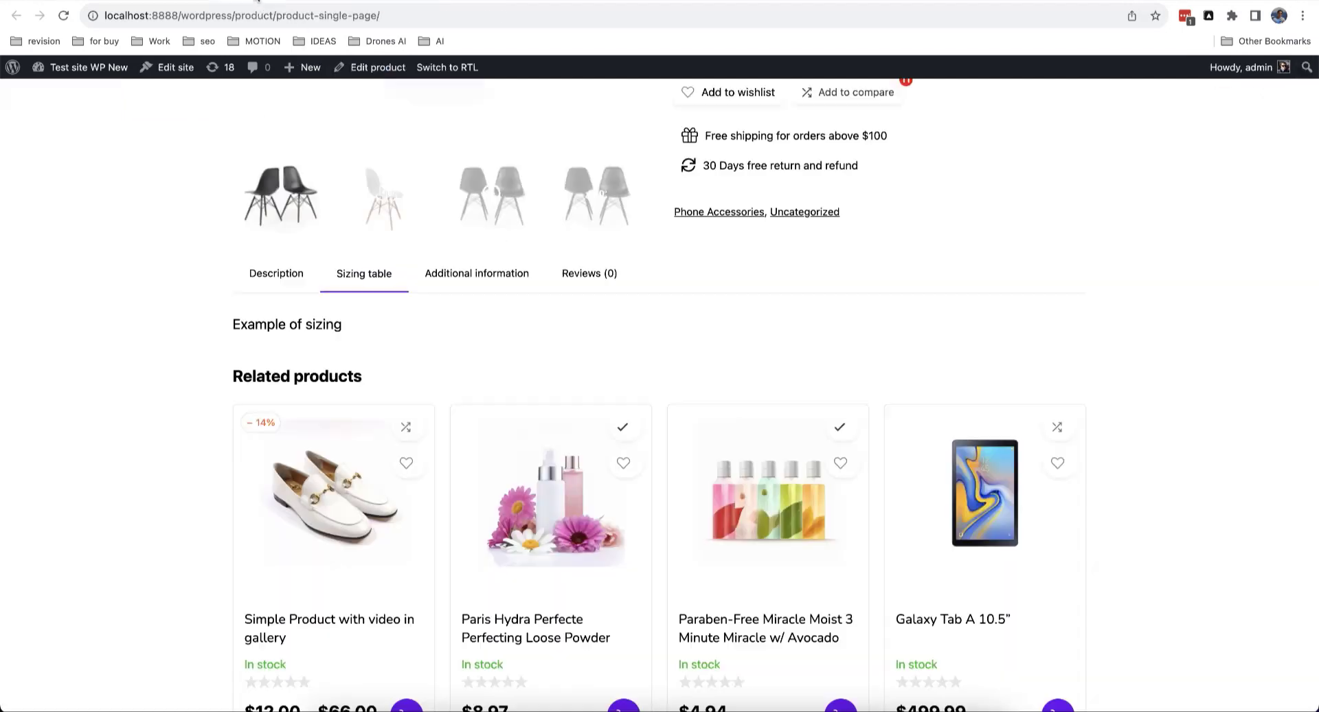
Step: Reload the product page and view the Sizing table tab's Free Account, Pro Account and Starter Kit cards
key("super+r")
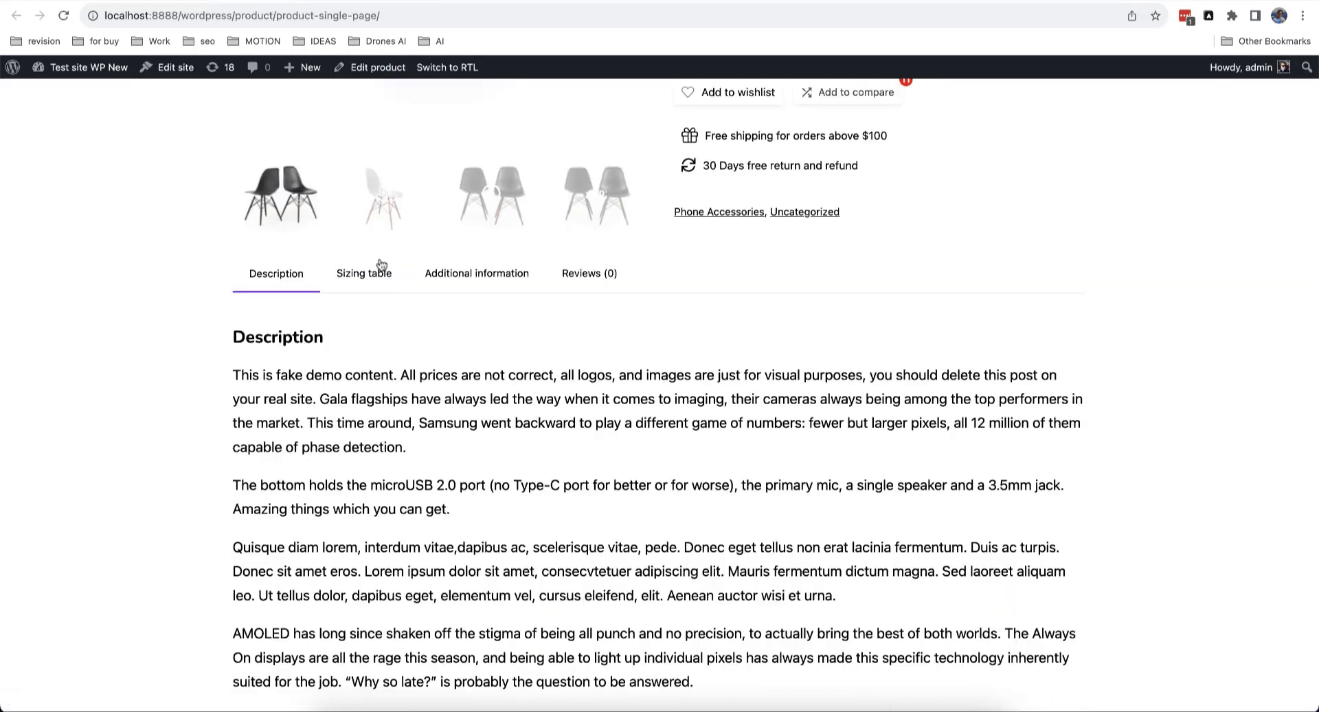
left_click(377, 270)
scroll(377, 269, "down", 10)
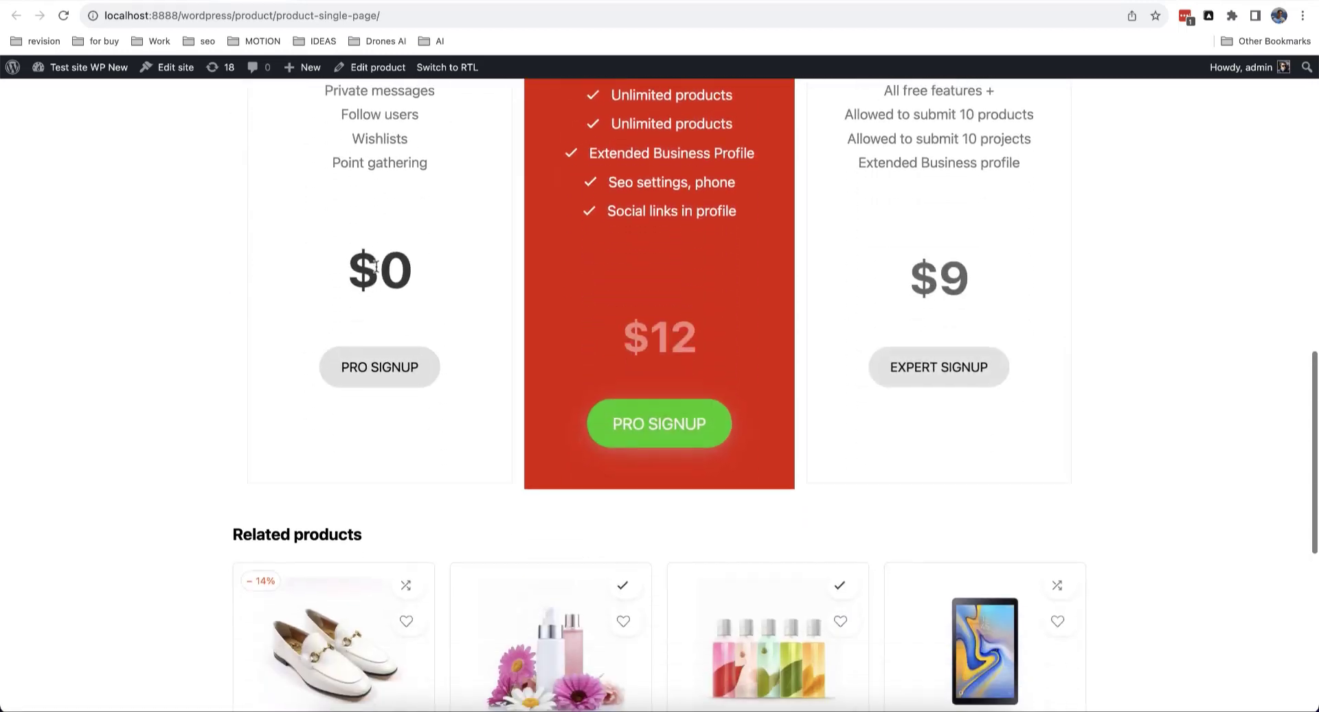
scroll(377, 271, "up", 6)
scroll(377, 270, "up", 7)
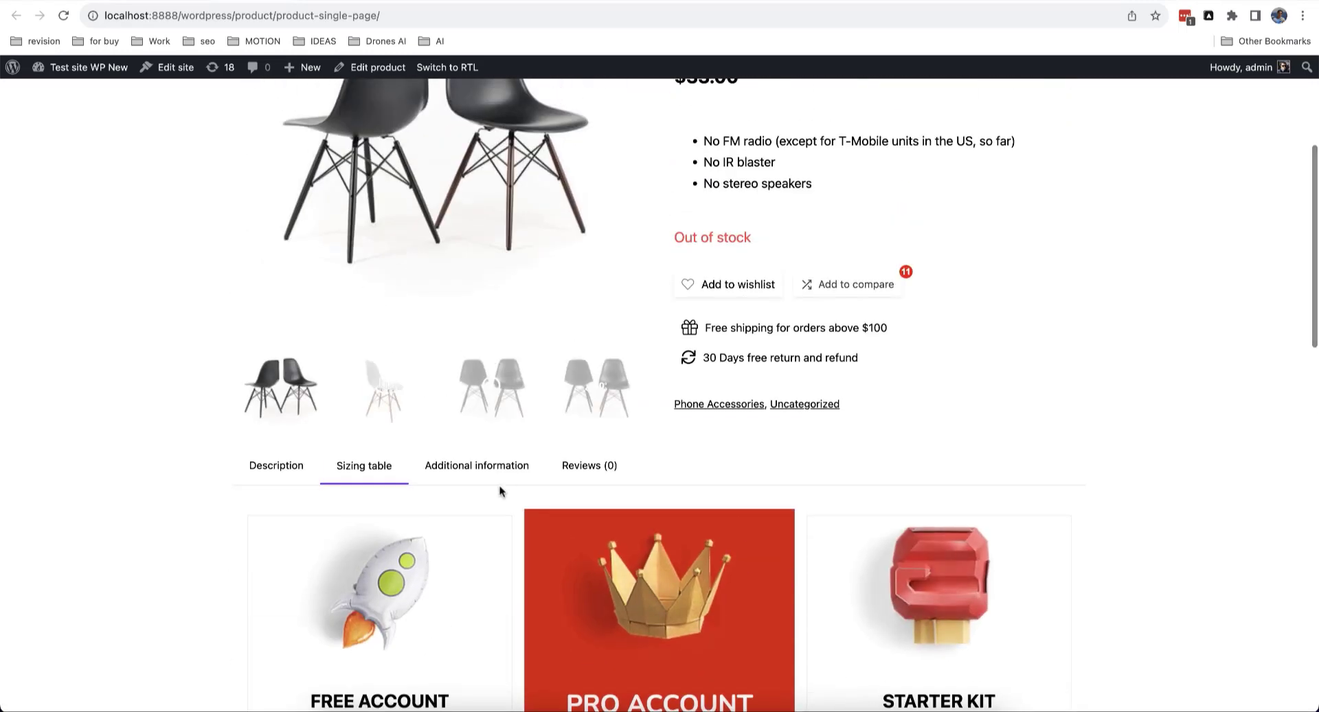
scroll(501, 492, "down", 4)
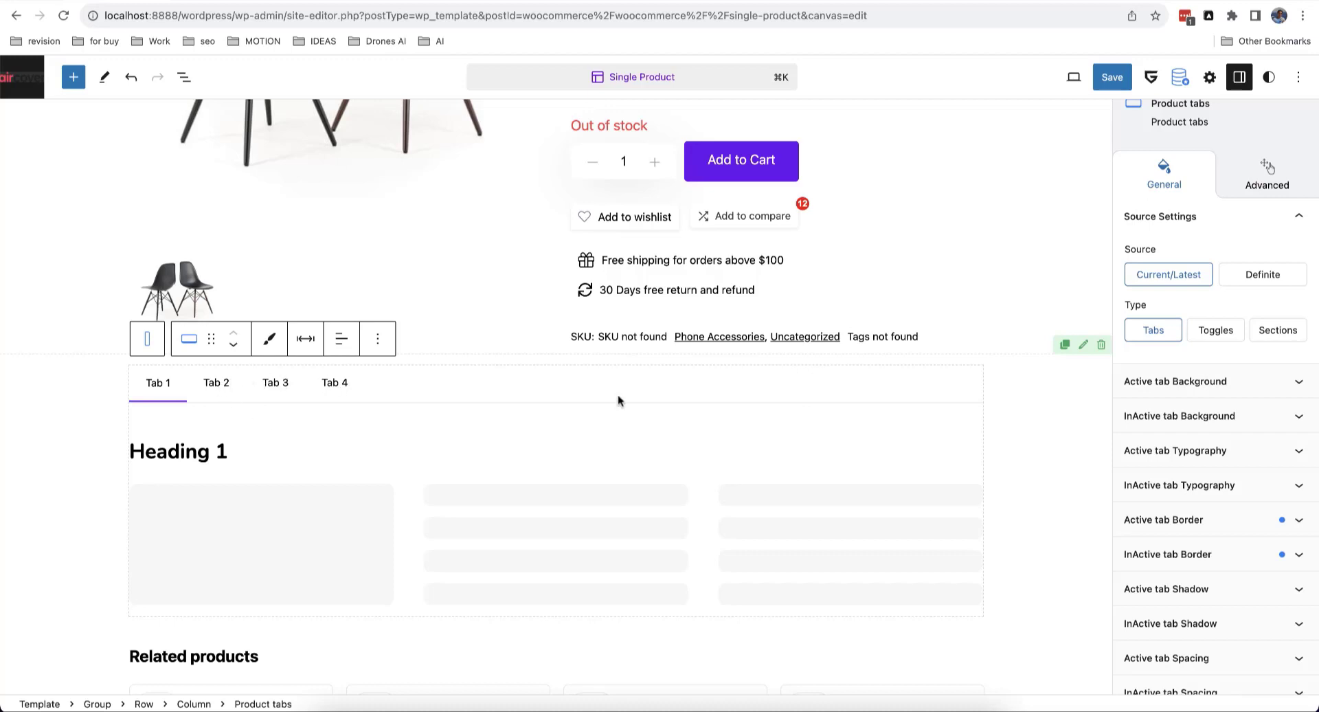
Step: Set the Product tabs block Type to Toggles and save the Single Product template
left_click(1217, 330)
scroll(884, 472, "down", 3)
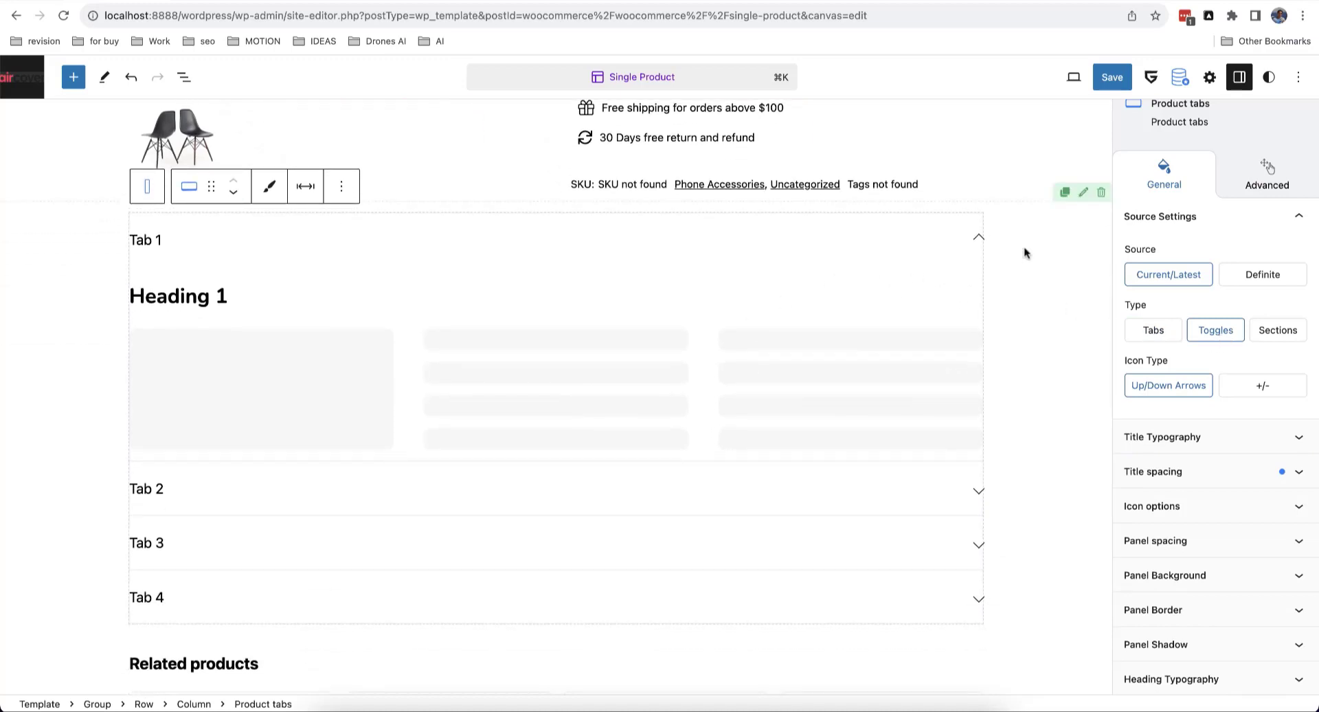
left_click(1112, 77)
left_click(1108, 77)
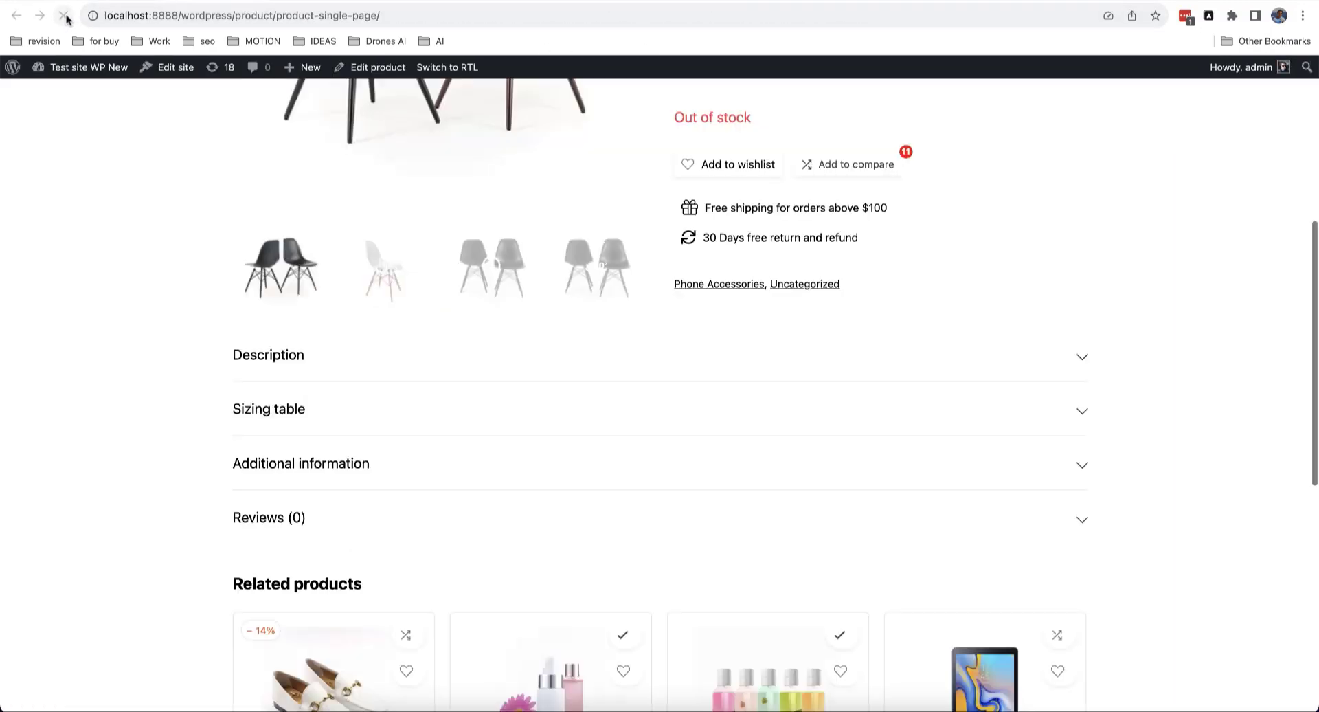
Step: Expand and collapse the Description and Sizing table toggle sections on the live page
left_click(823, 371)
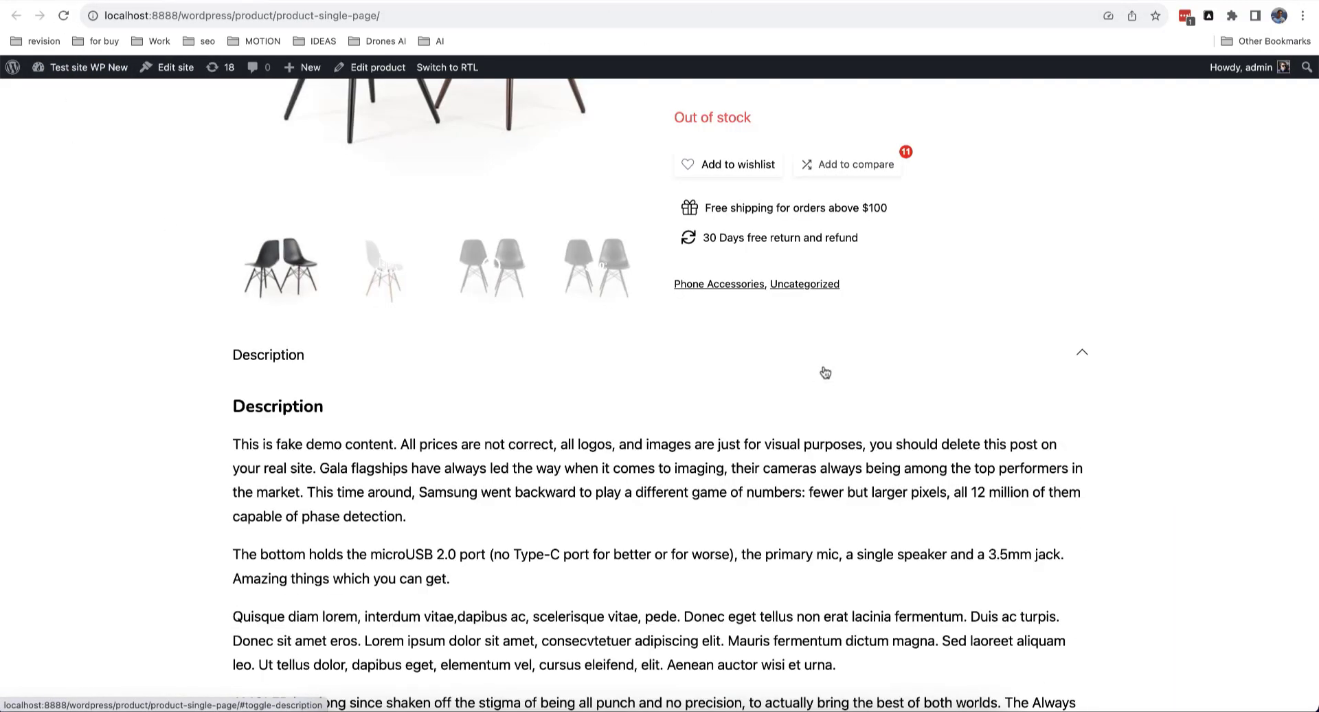
left_click(826, 373)
left_click(837, 419)
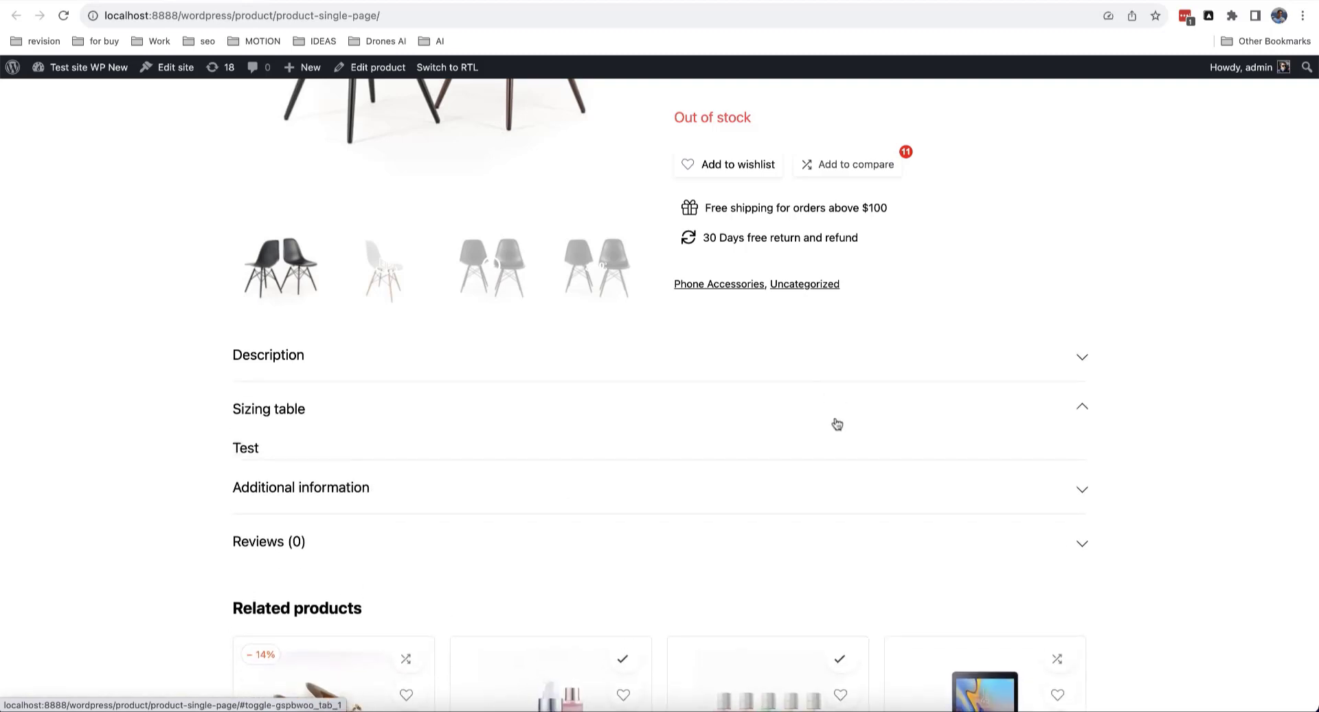
left_click(837, 424)
Step: Scroll through the product page, then open the Single Product template in the site editor
scroll(1078, 354, "up", 5)
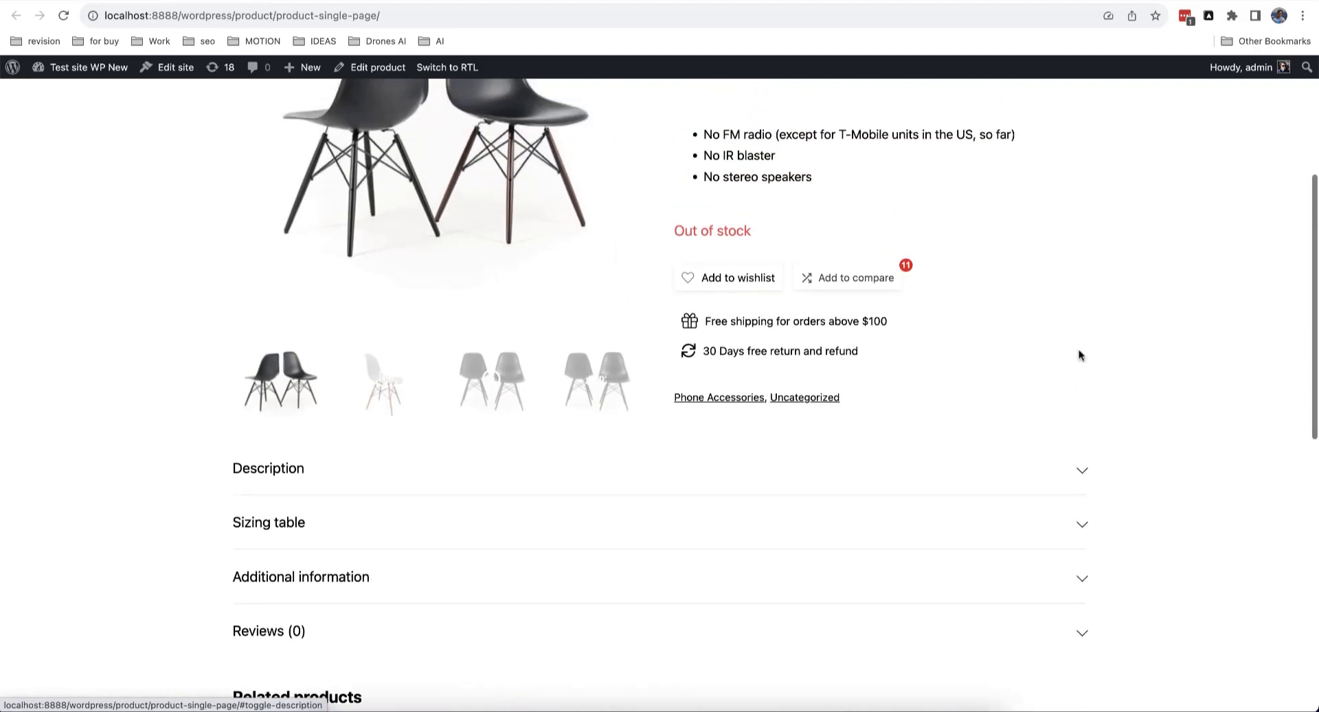
scroll(1078, 355, "down", 6)
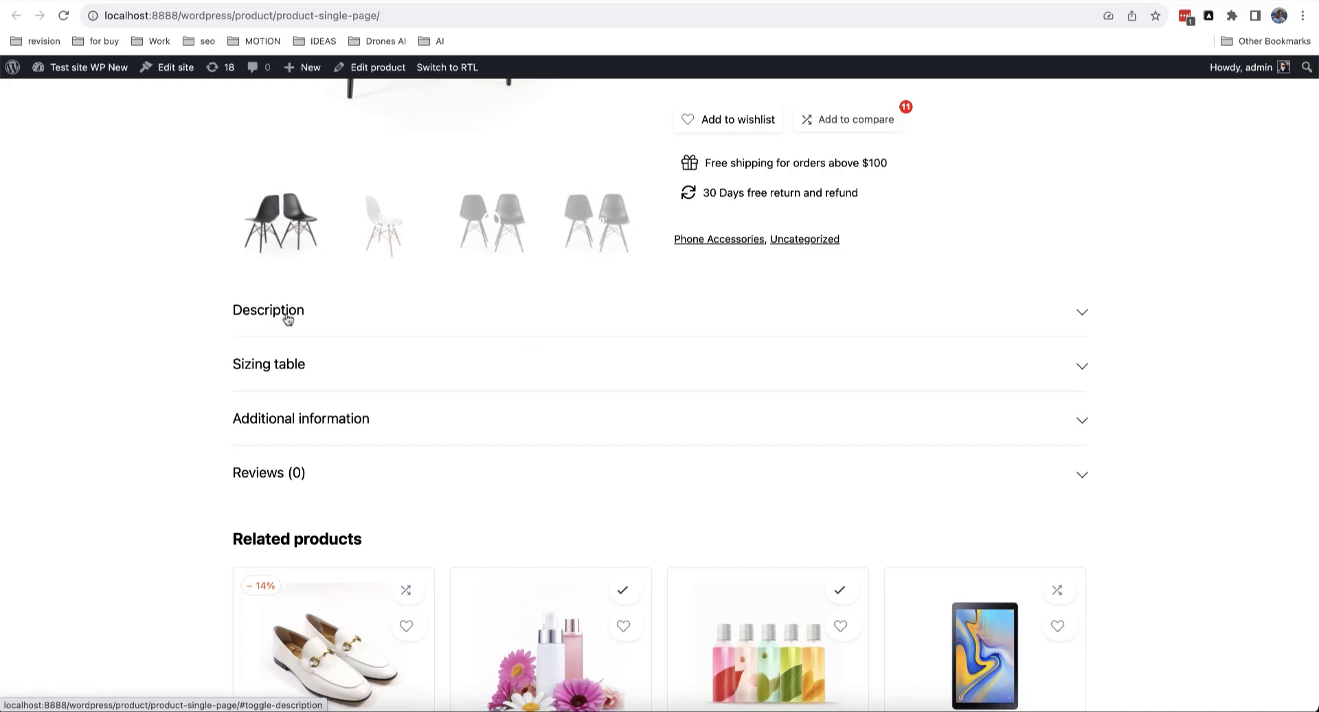
scroll(349, 324, "up", 4)
scroll(348, 324, "down", 3)
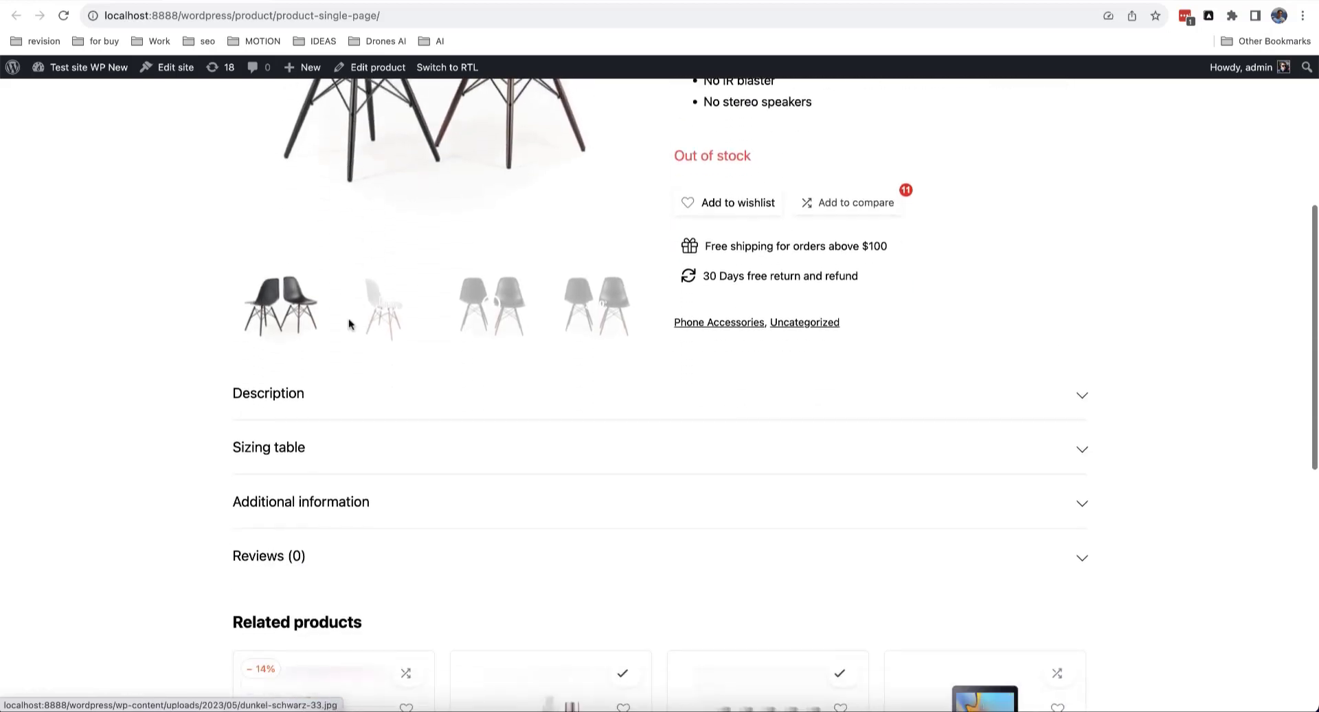
scroll(608, 484, "down", 1)
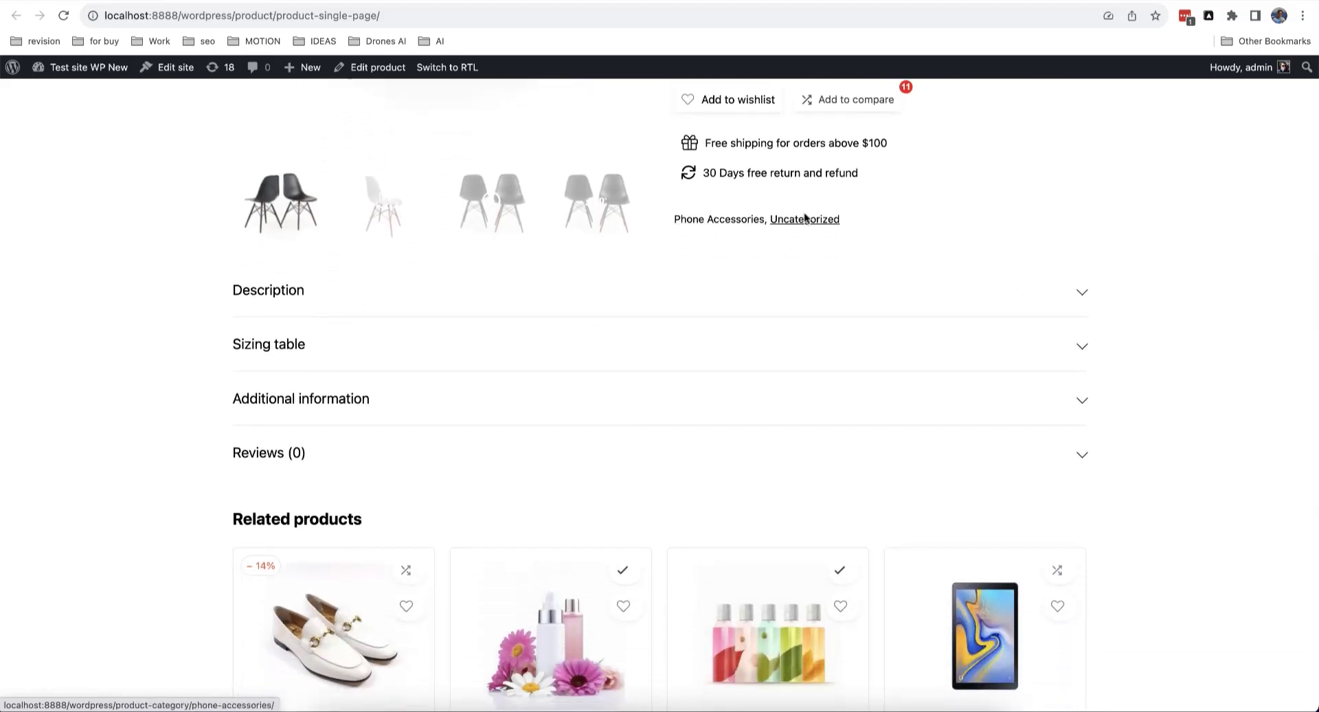
scroll(810, 427, "up", 5)
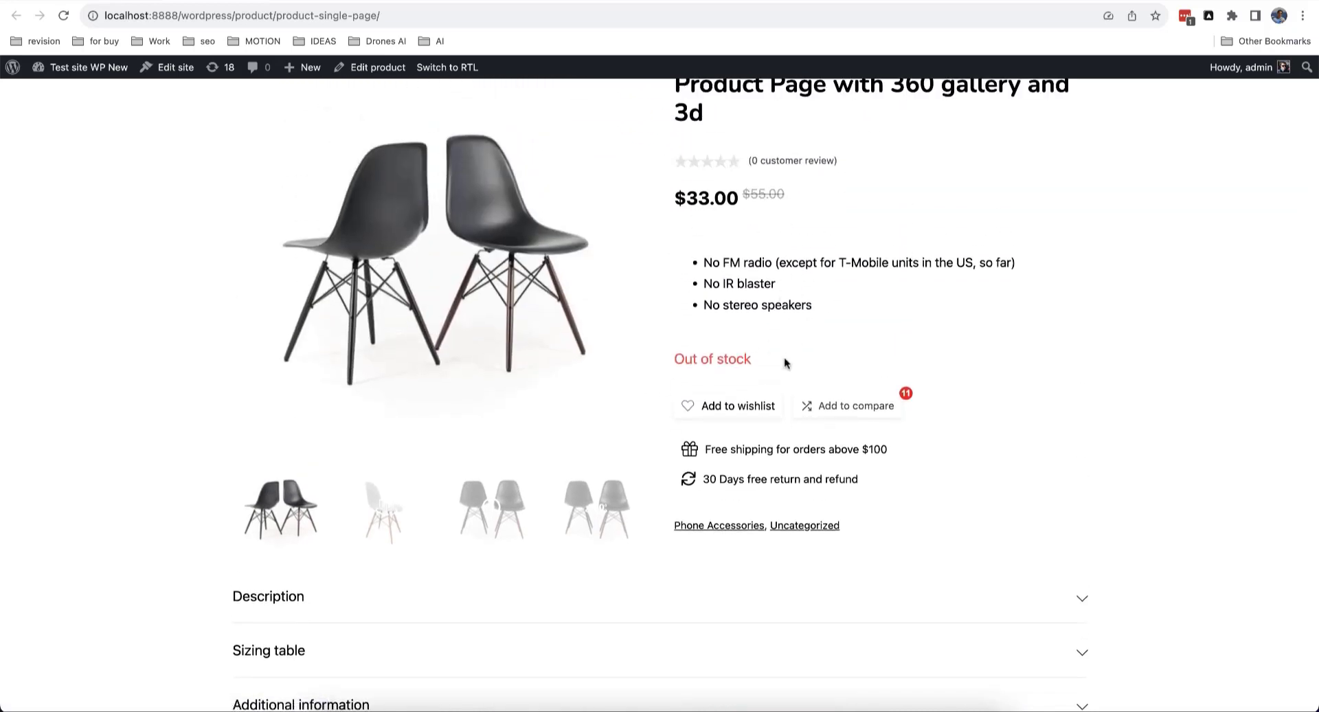
scroll(857, 171, "up", 3)
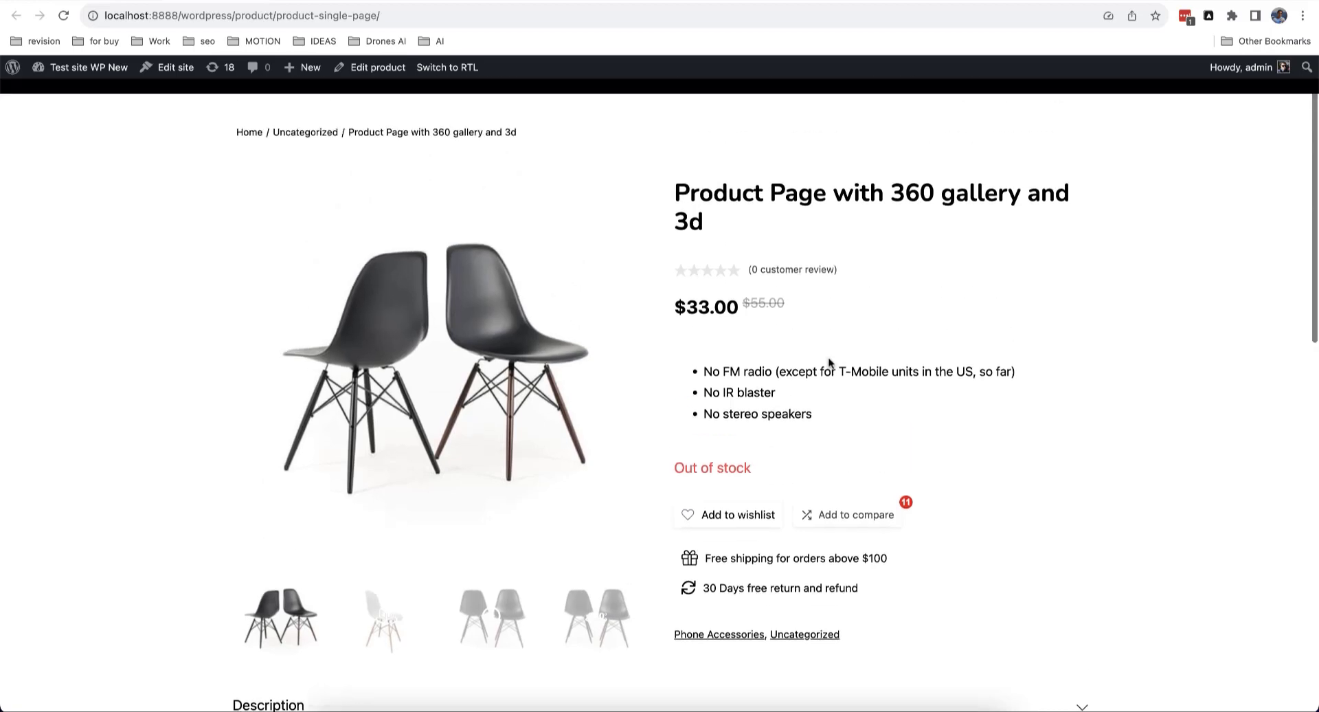
scroll(845, 420, "down", 4)
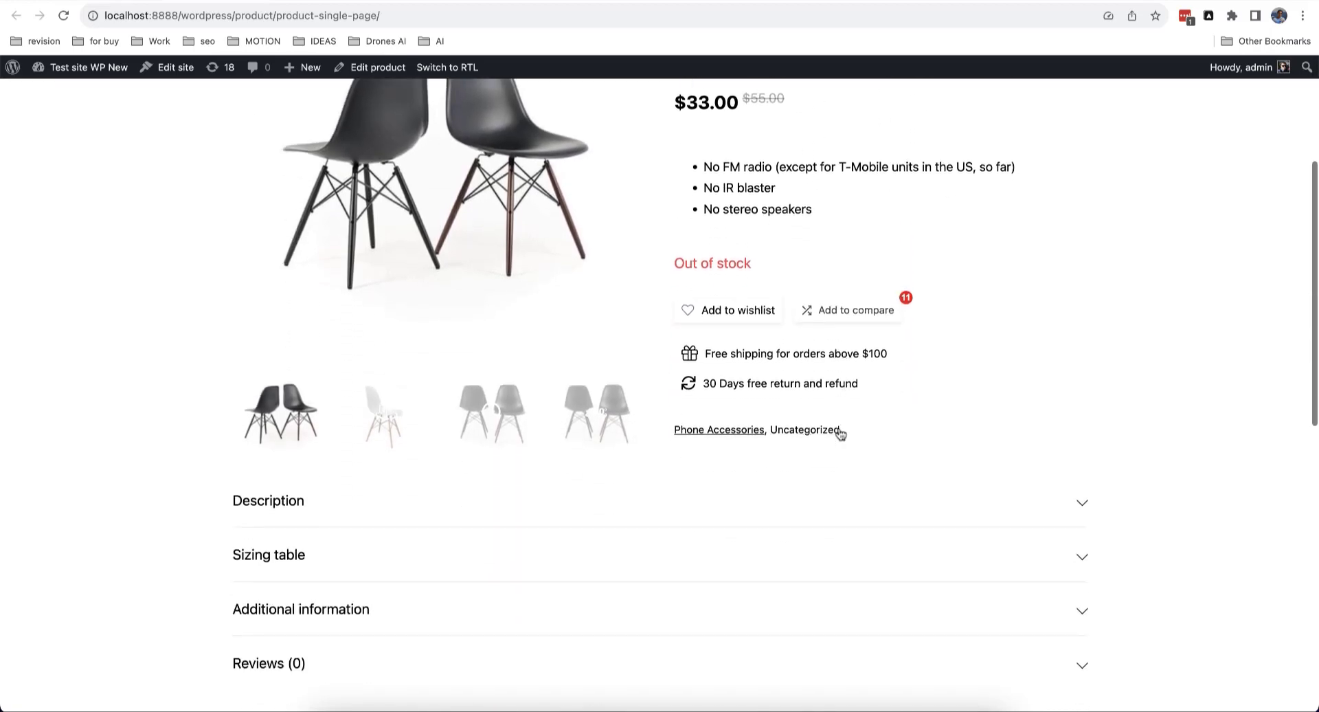
scroll(781, 332, "down", 3)
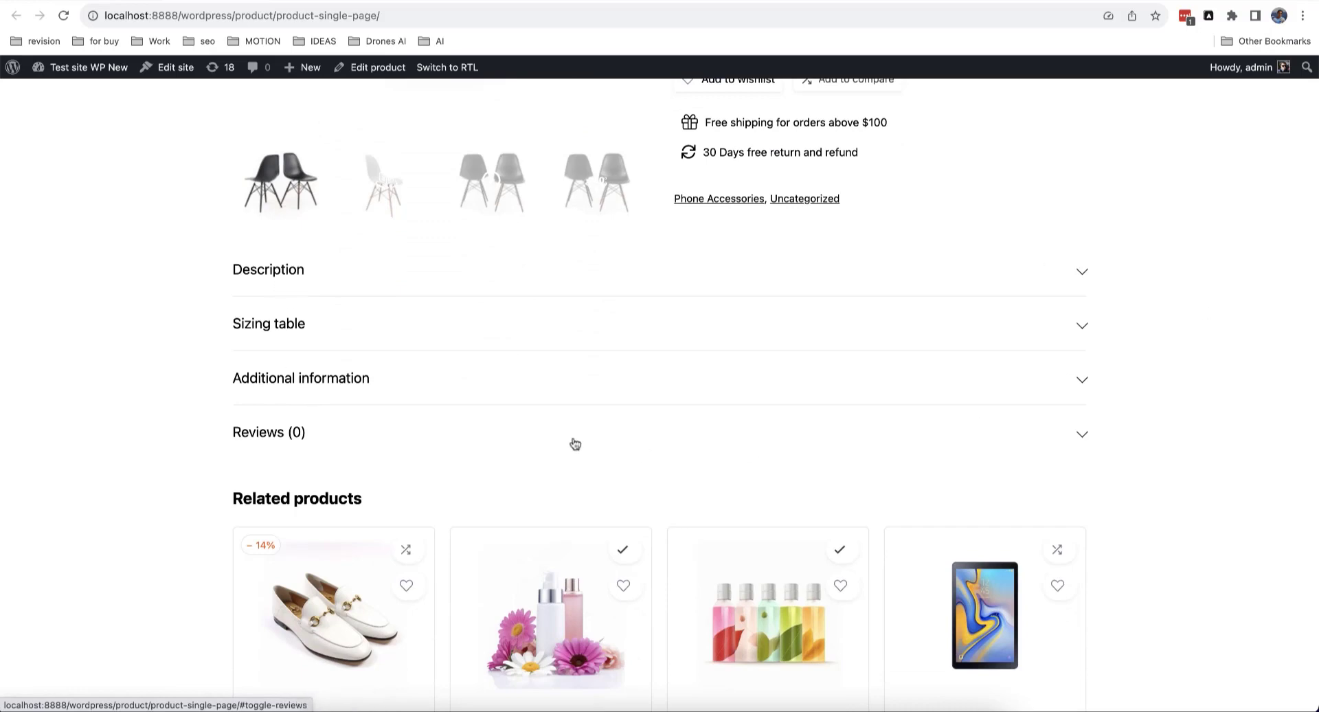
left_click(156, 61)
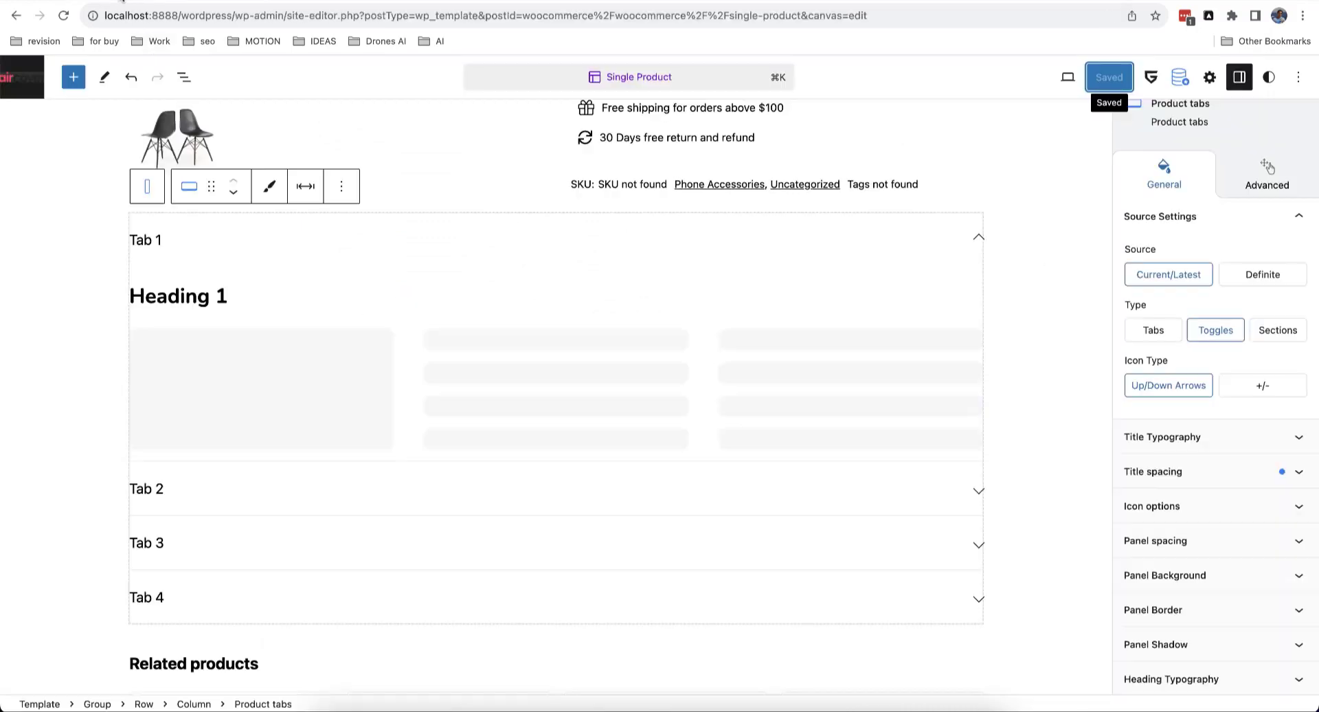
Step: Set the product tabs Type to Sections with a solid 1px #DFDFDF panel border
left_click(1277, 330)
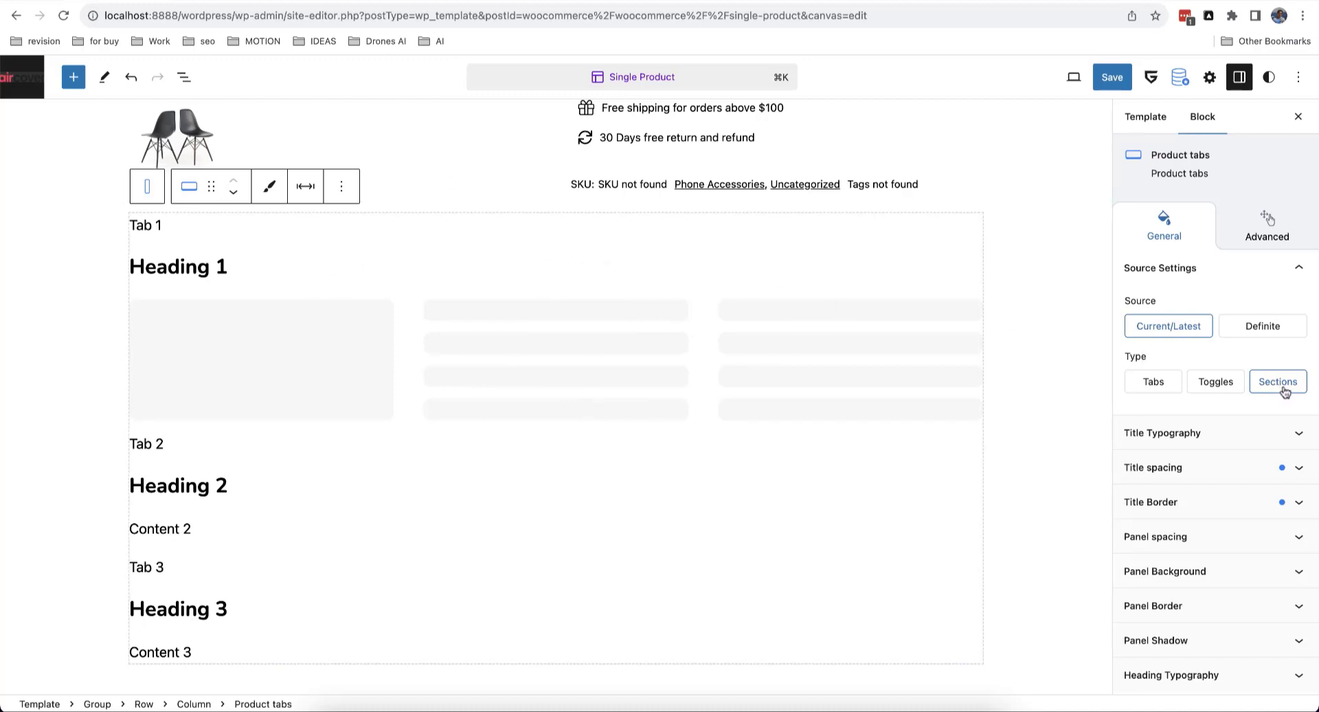
scroll(600, 479, "down", 2)
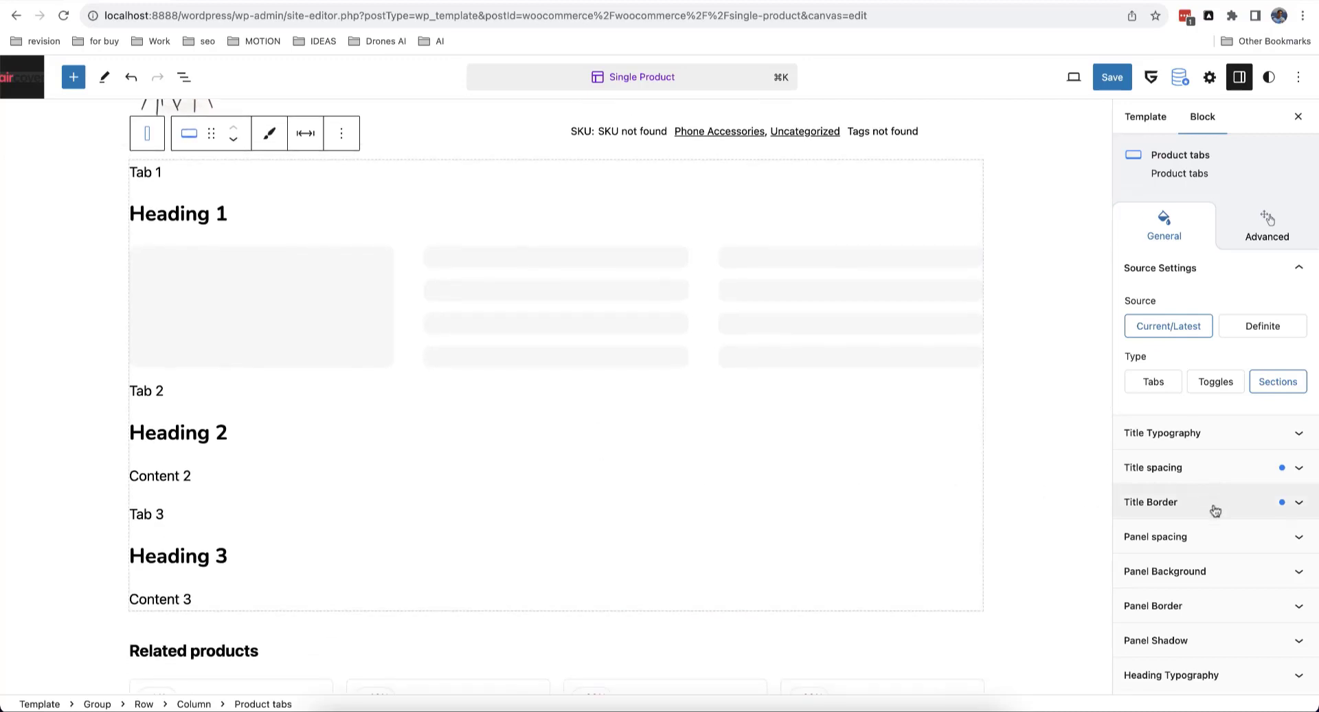
left_click(1213, 602)
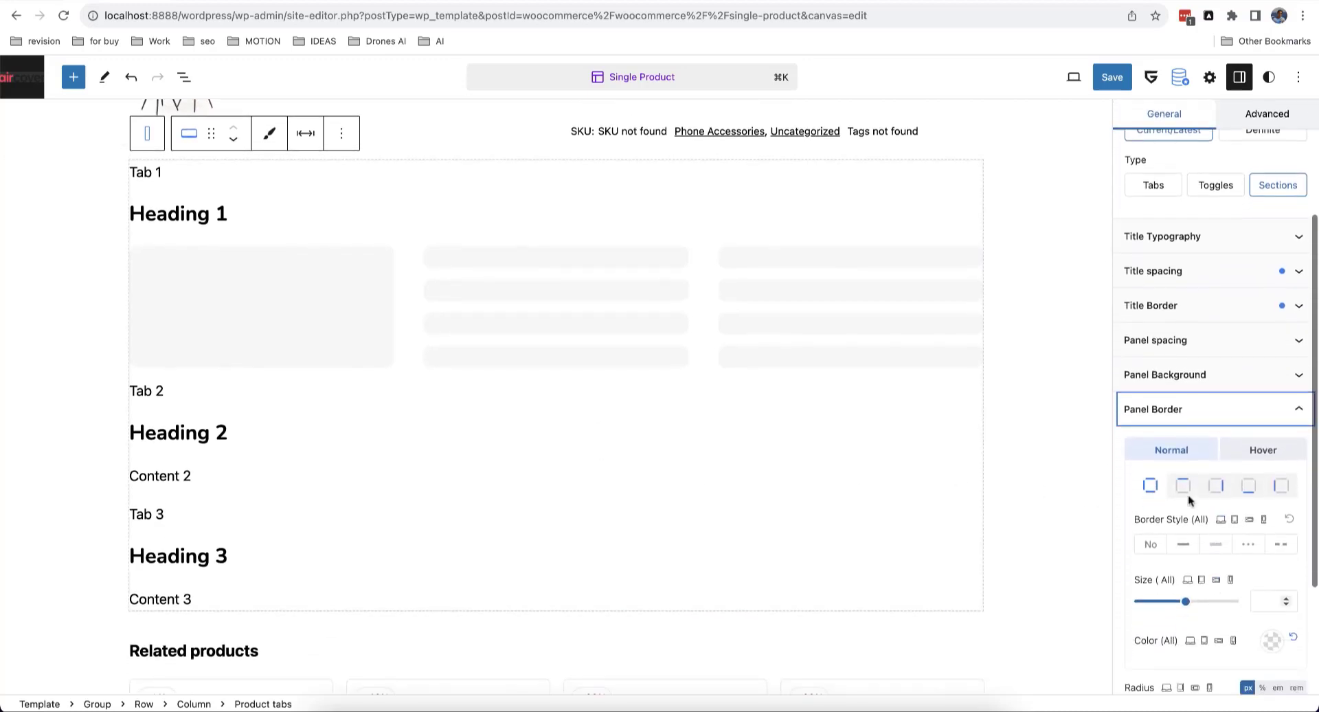
left_click(1183, 543)
left_click(1268, 602)
type("1")
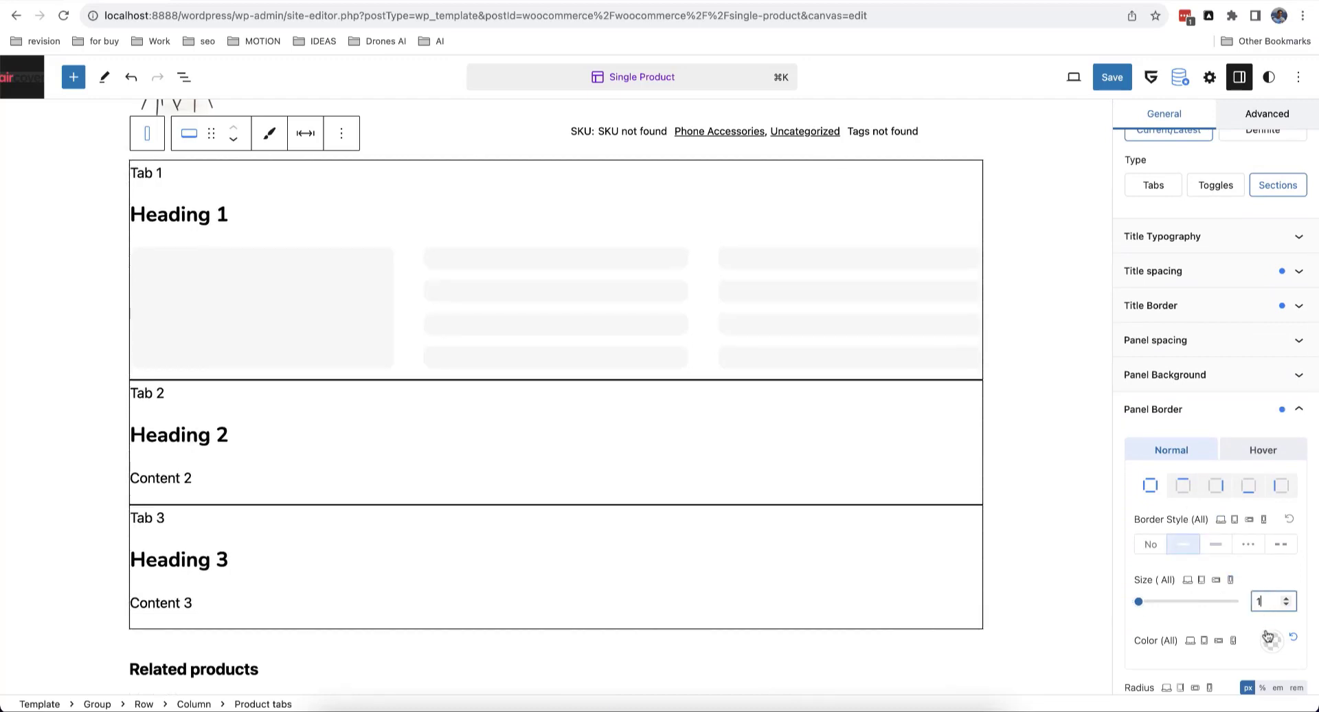
left_click(1270, 639)
left_click(1134, 239)
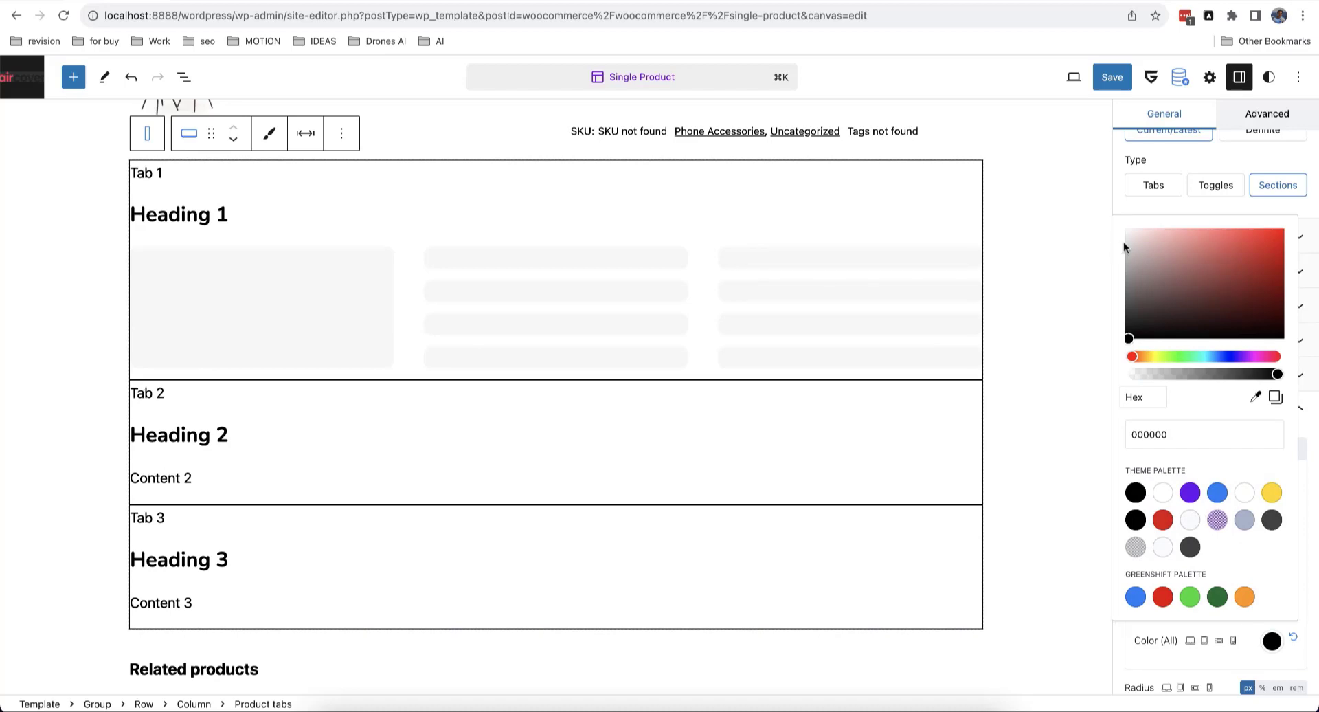
left_click(1128, 243)
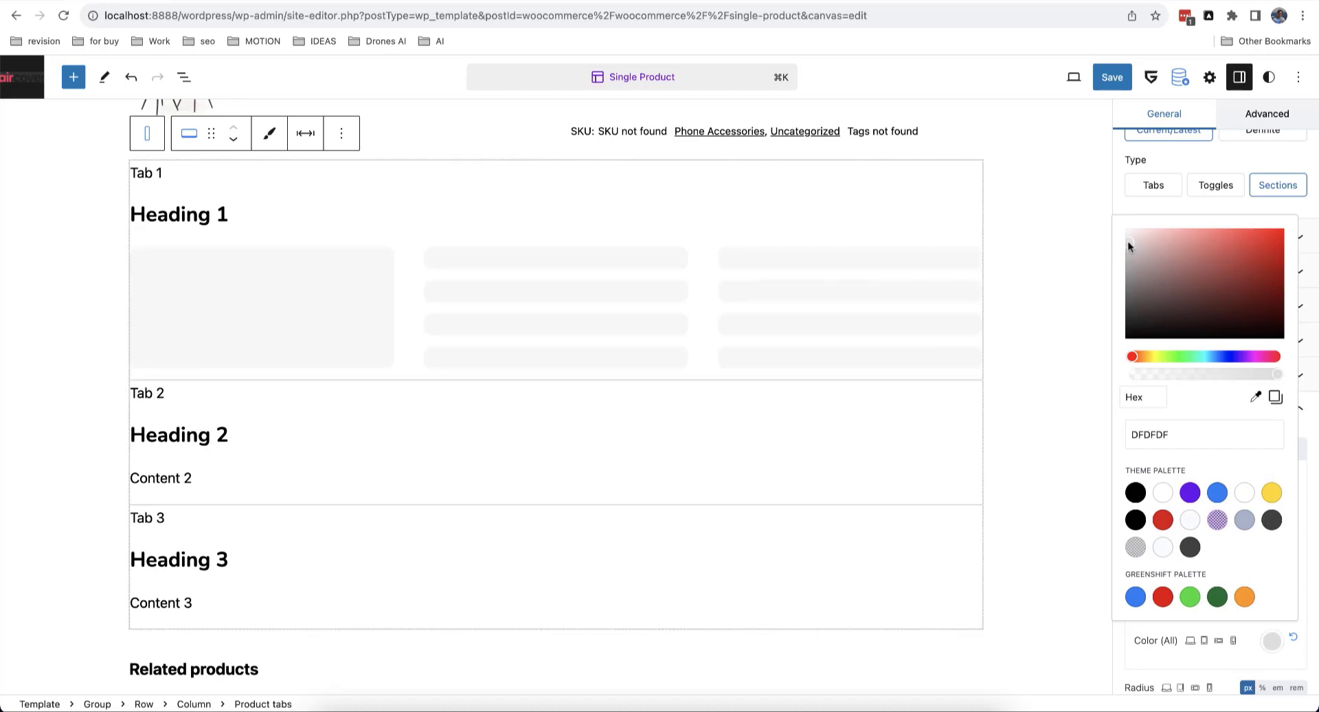
left_click(1172, 206)
Step: Give the panels linked 25px padding and a 25px bottom margin, then save the template
scroll(1215, 453, "up", 3)
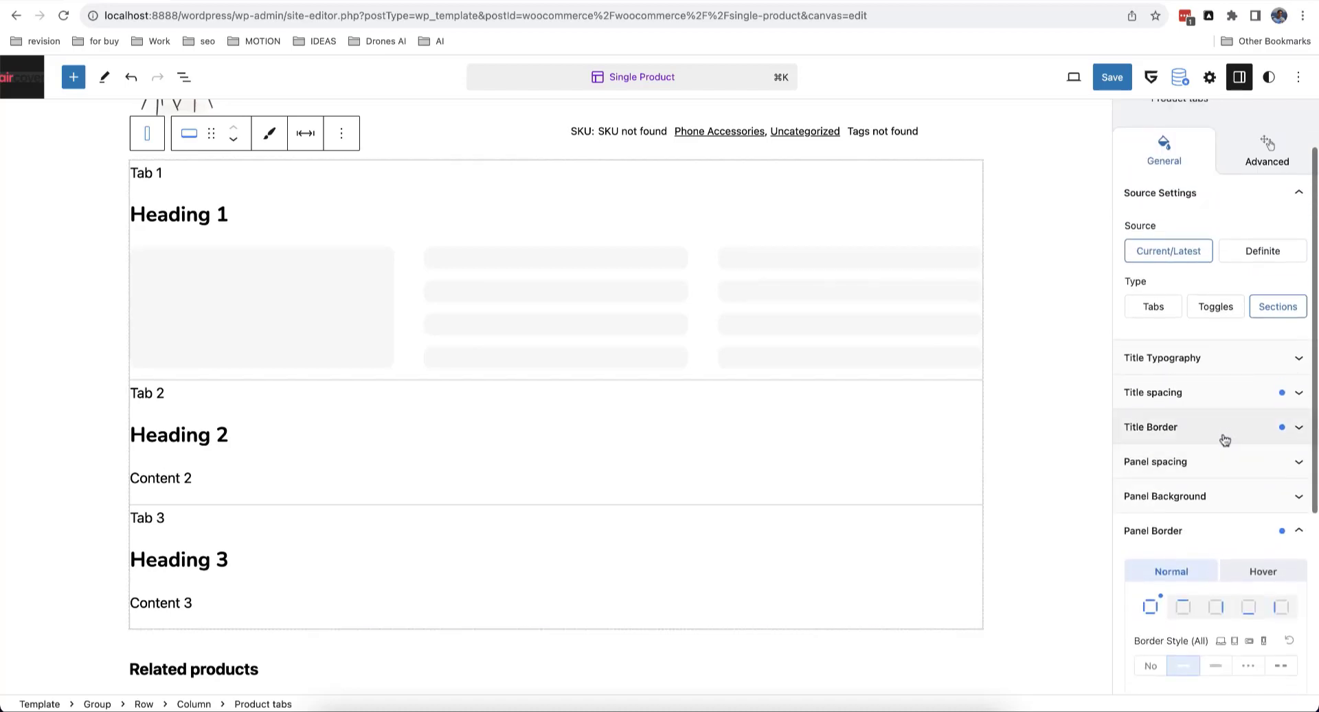
left_click(1217, 462)
scroll(1220, 457, "down", 4)
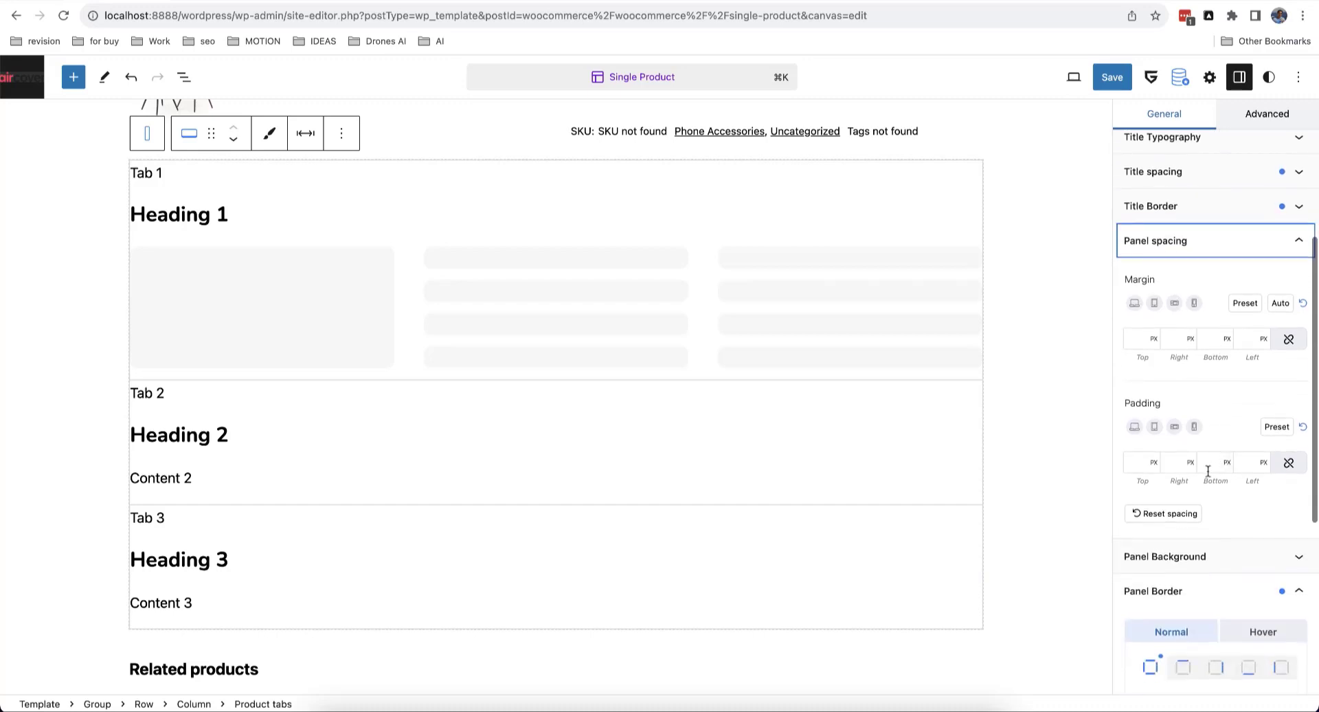
left_click(1198, 514)
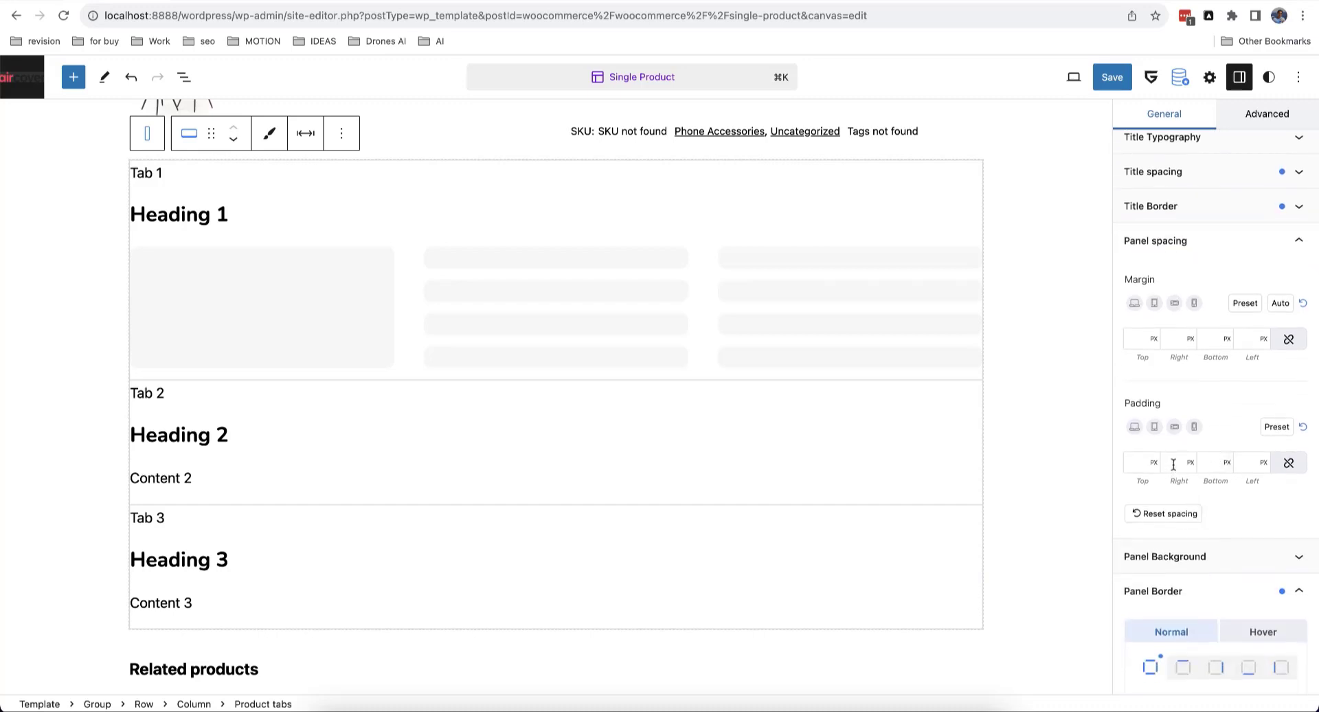
left_click(1289, 462)
left_click(1249, 464)
type("20")
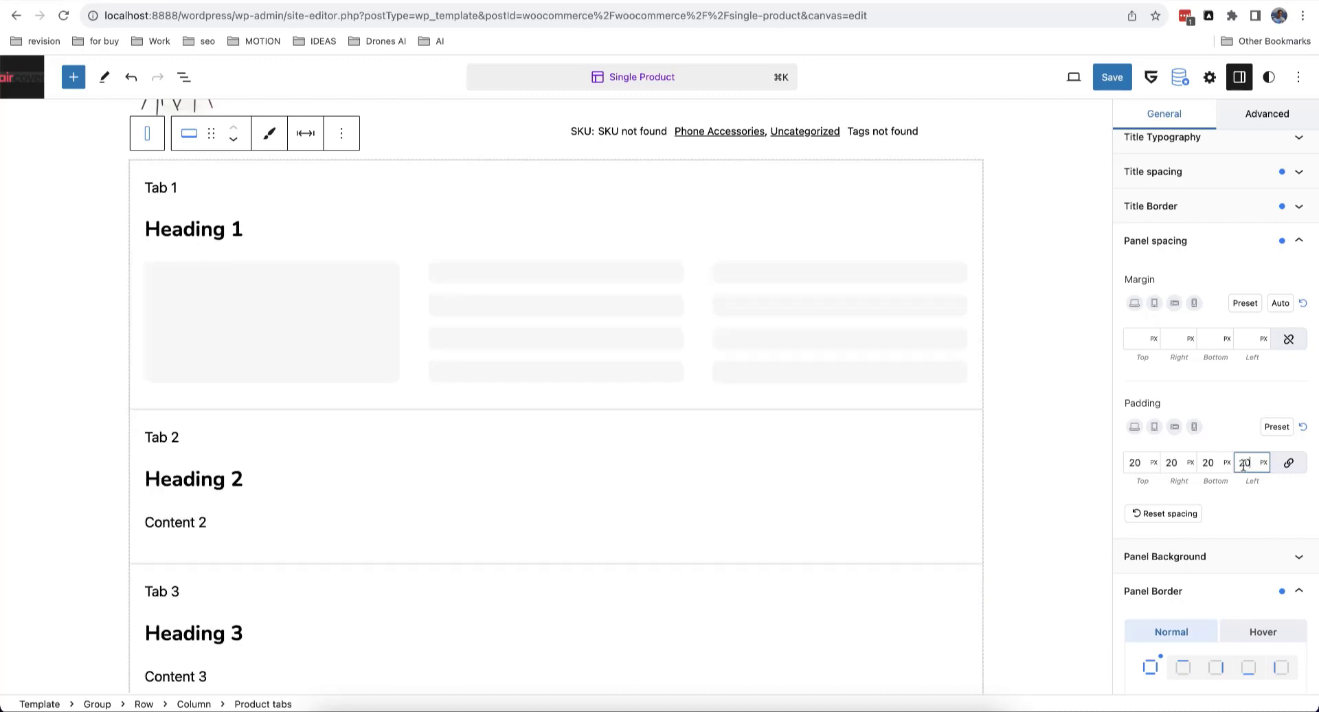
key("BackSpace")
type("5")
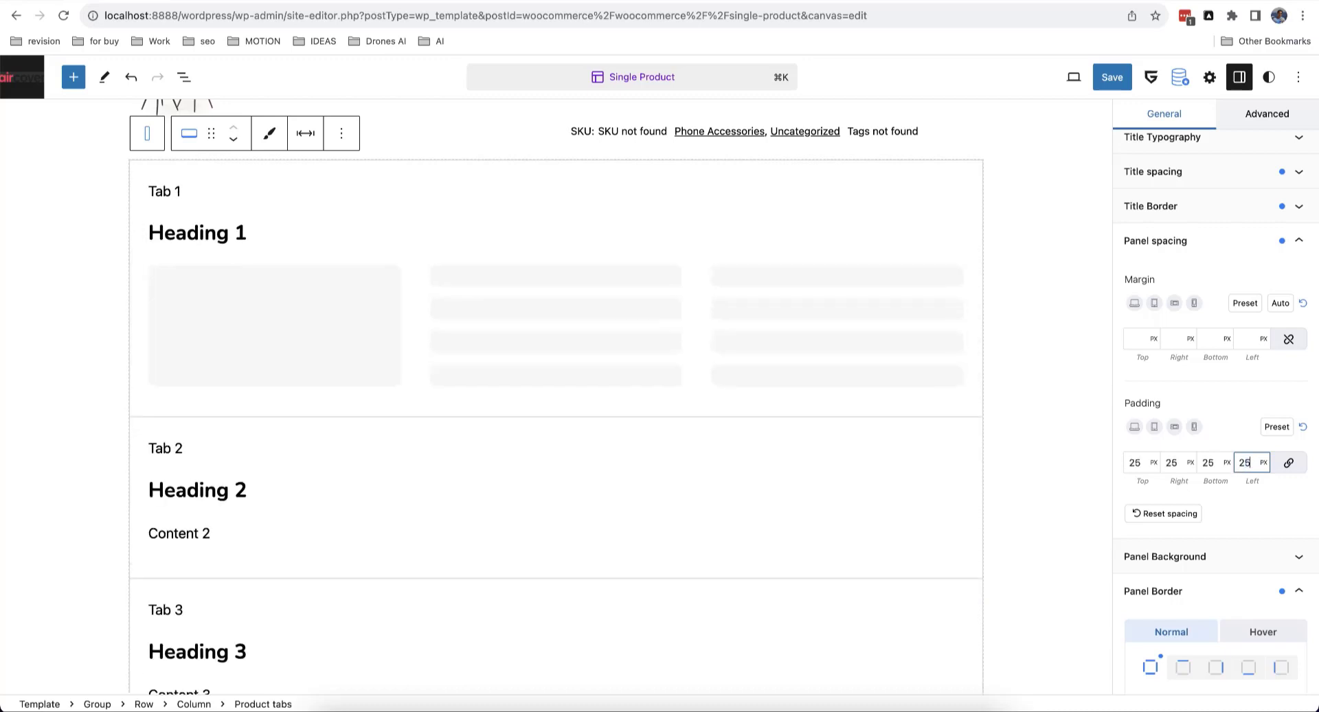
left_click(1212, 341)
type("25")
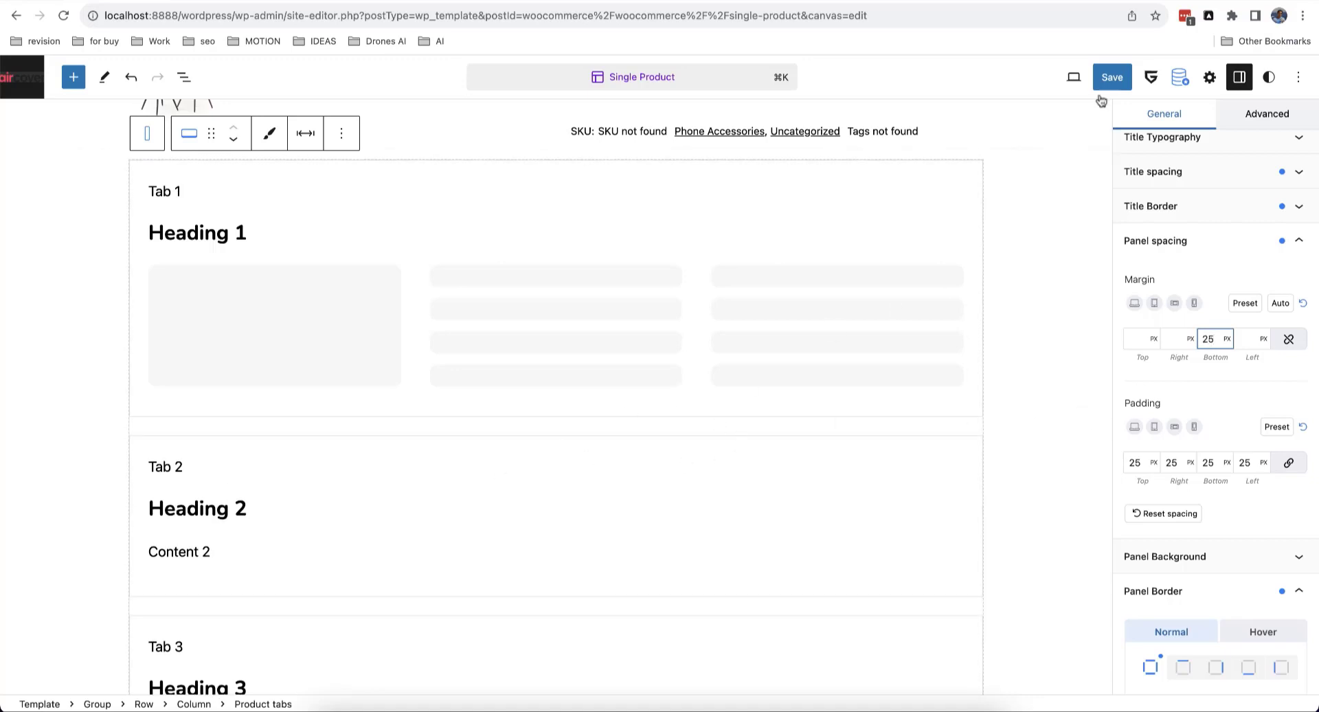
left_click(1113, 79)
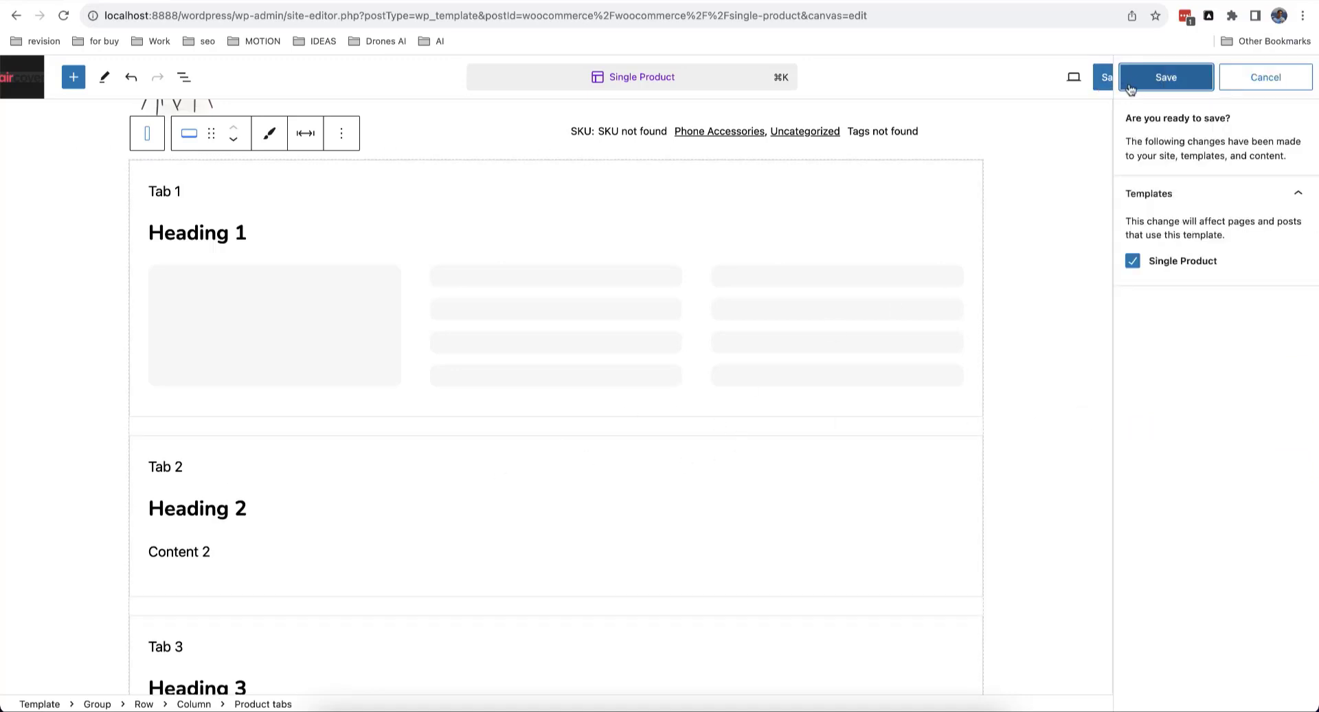
left_click(1166, 78)
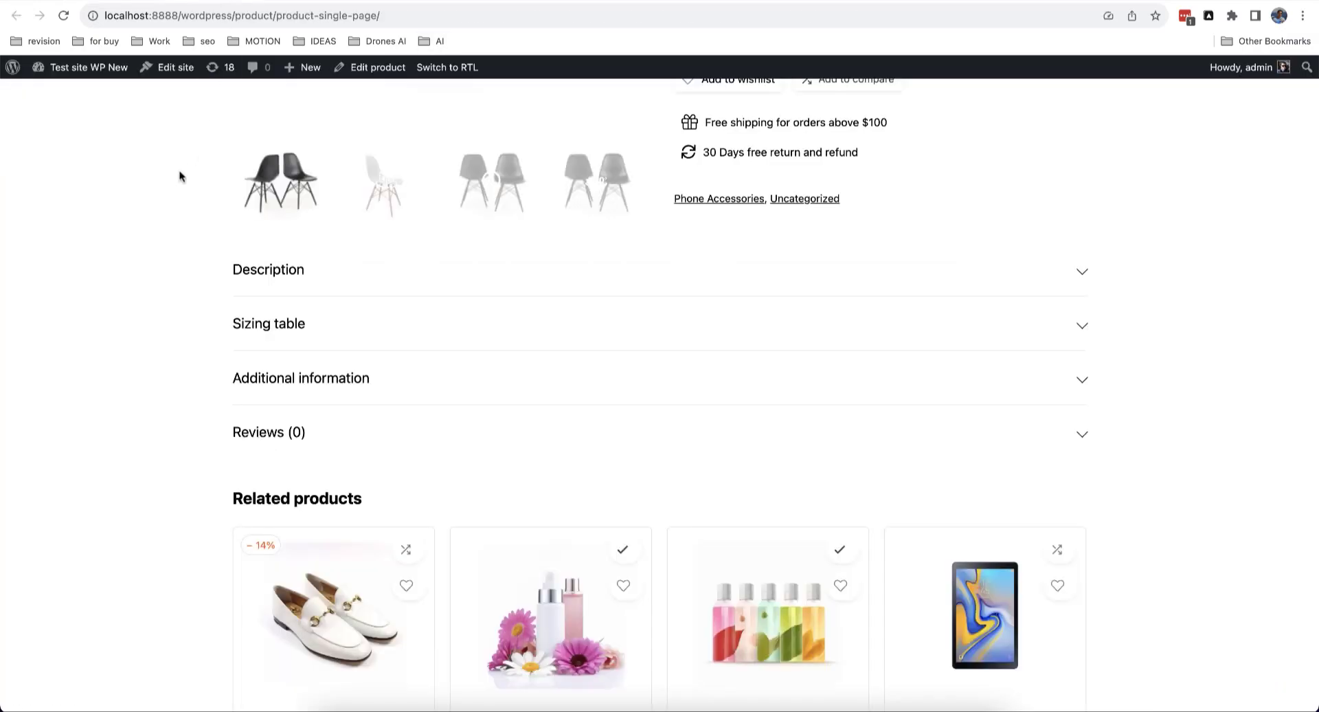
Step: Scroll the live product page to review the bordered Description, Sizing table and Additional information sections
scroll(394, 360, "down", 5)
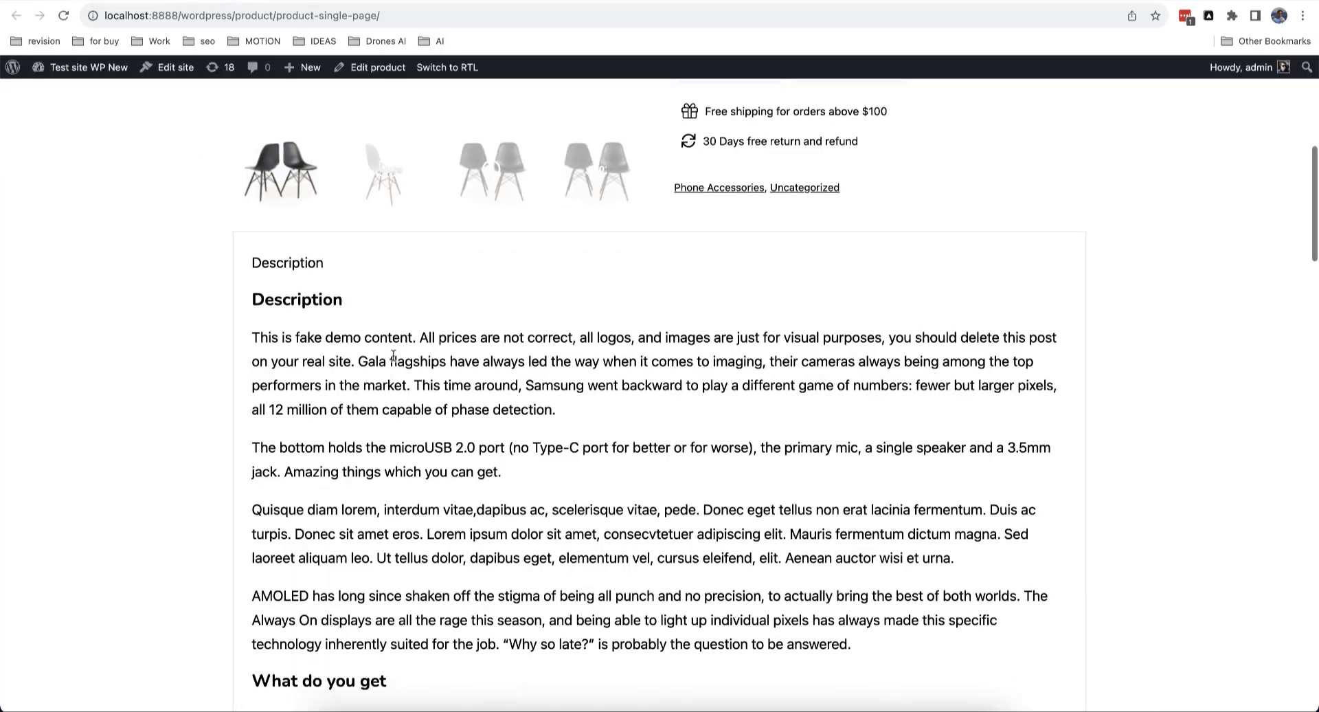
scroll(395, 360, "down", 15)
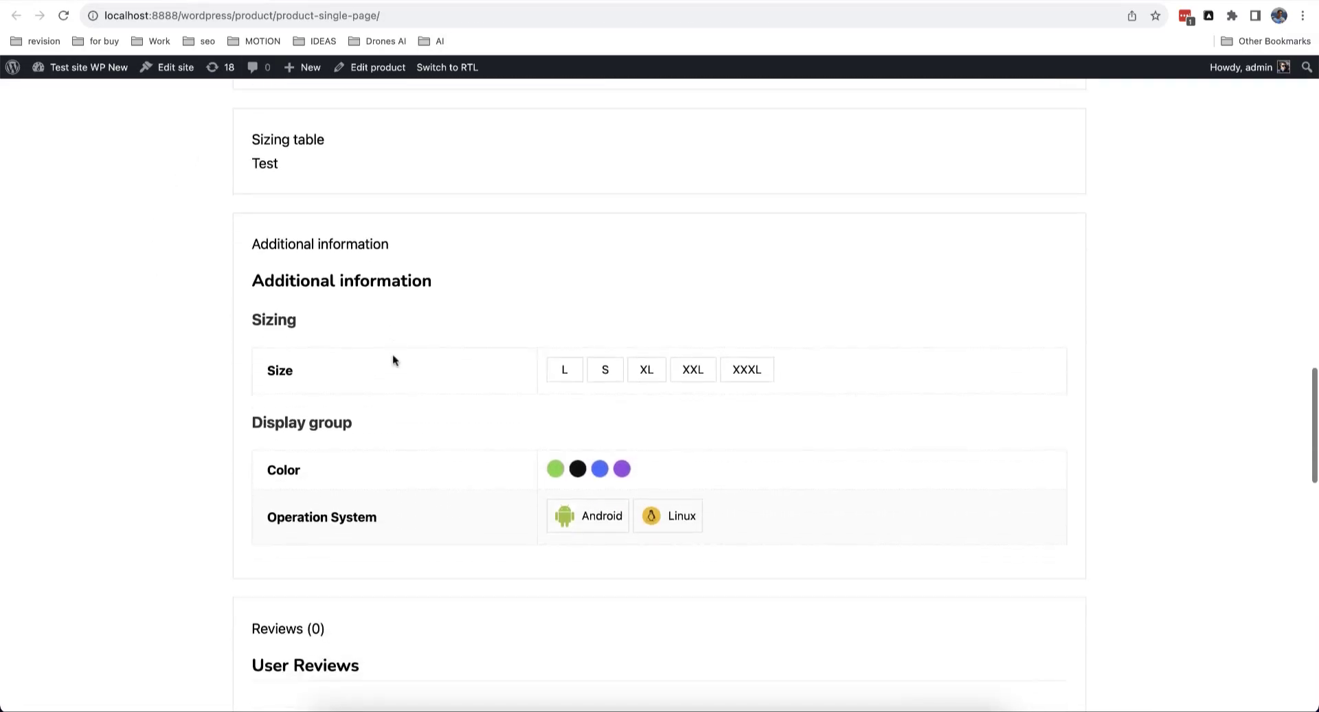
scroll(393, 359, "up", 10)
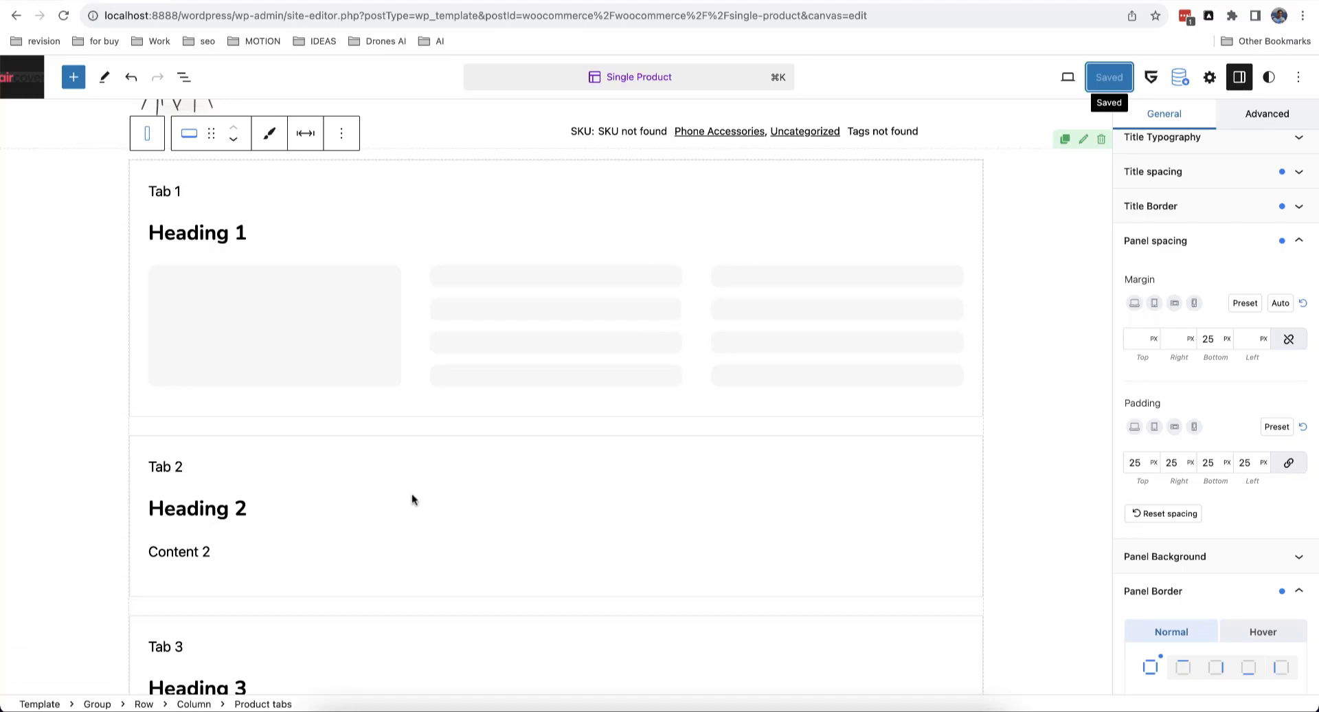
Step: Clear the panel padding and border, set the product tabs Type to Tabs, and save the template
scroll(412, 495, "down", 3)
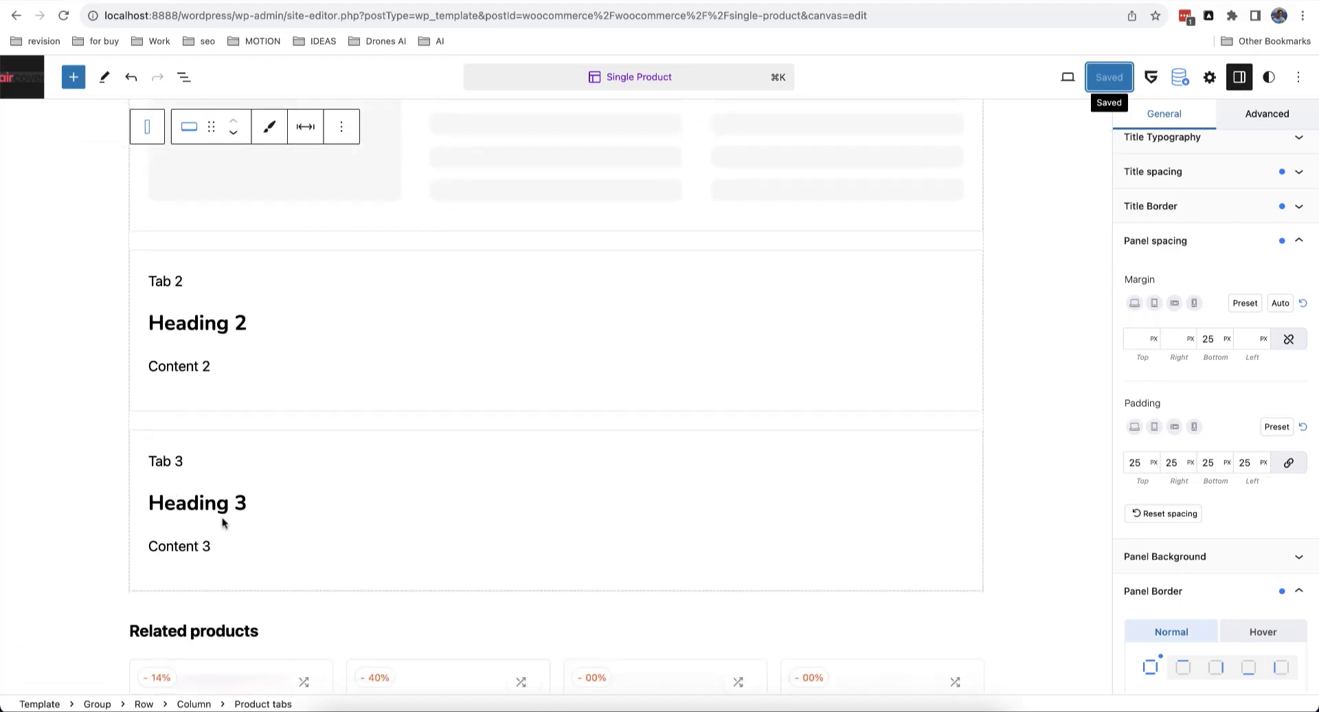
scroll(250, 533, "up", 10)
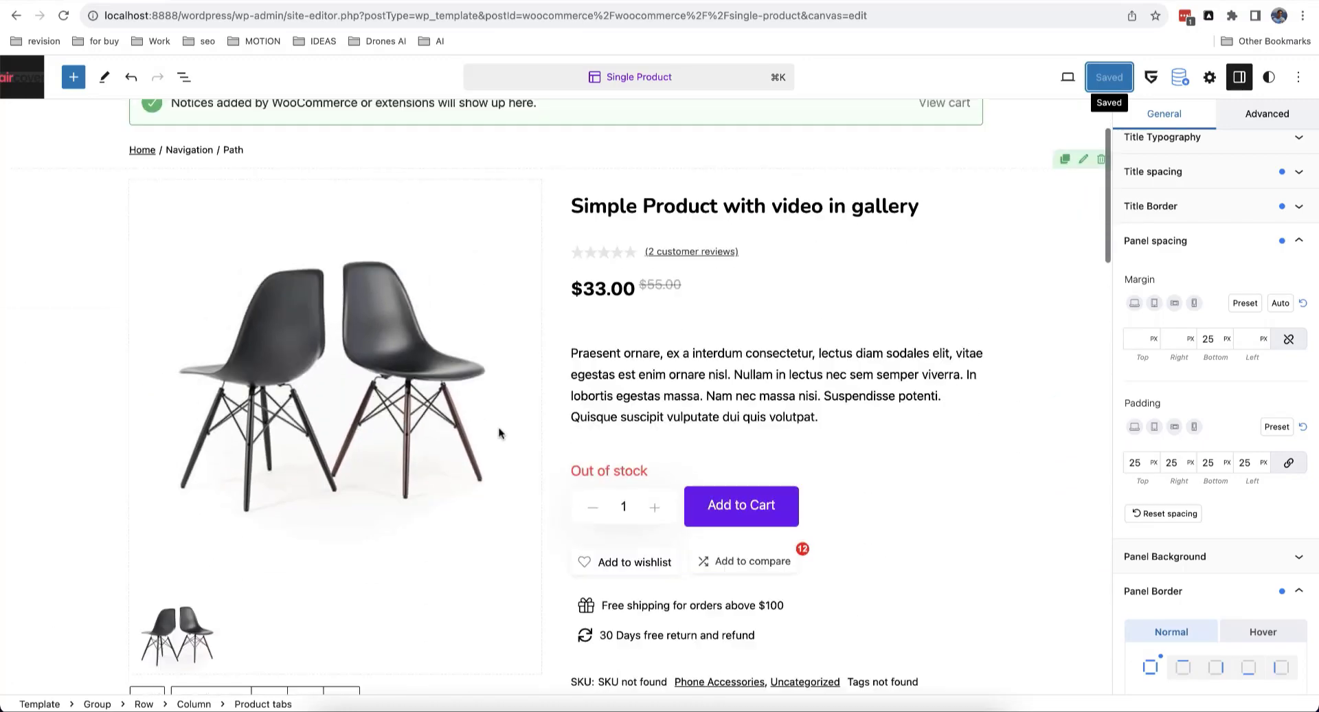
scroll(499, 433, "down", 5)
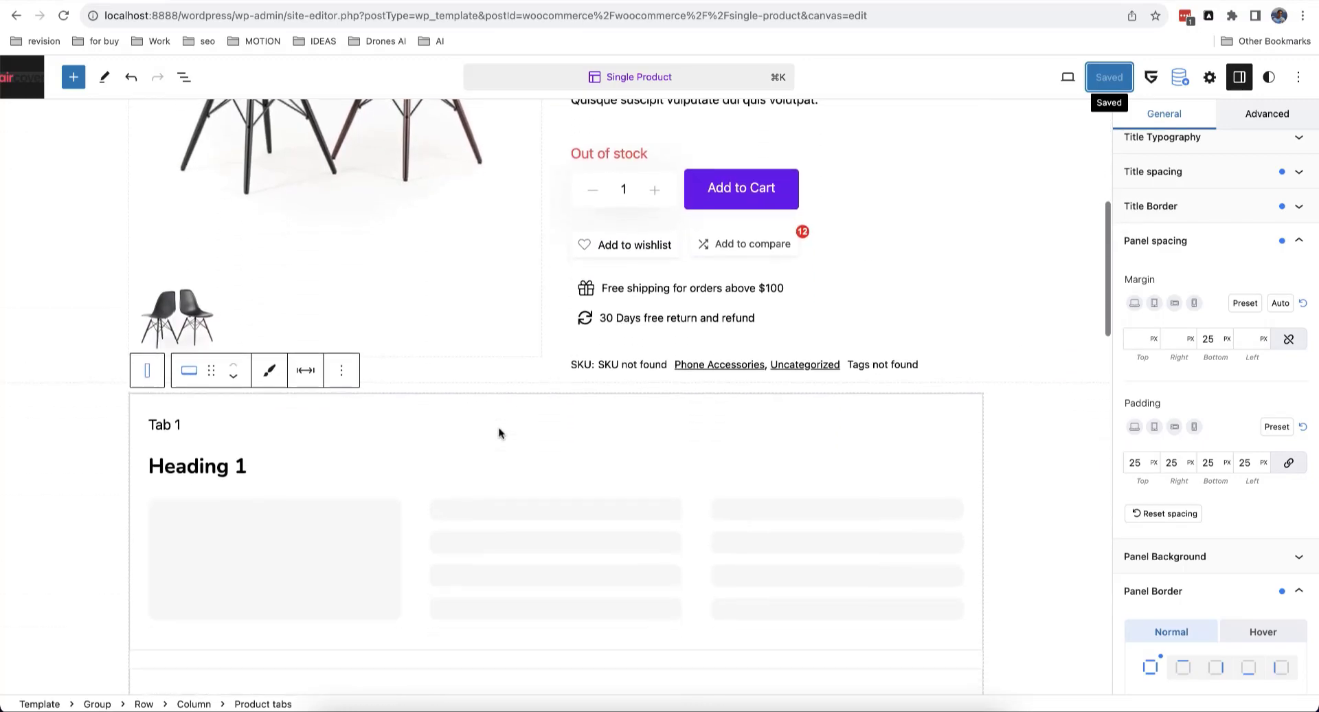
left_click(1177, 515)
scroll(1192, 437, "down", 5)
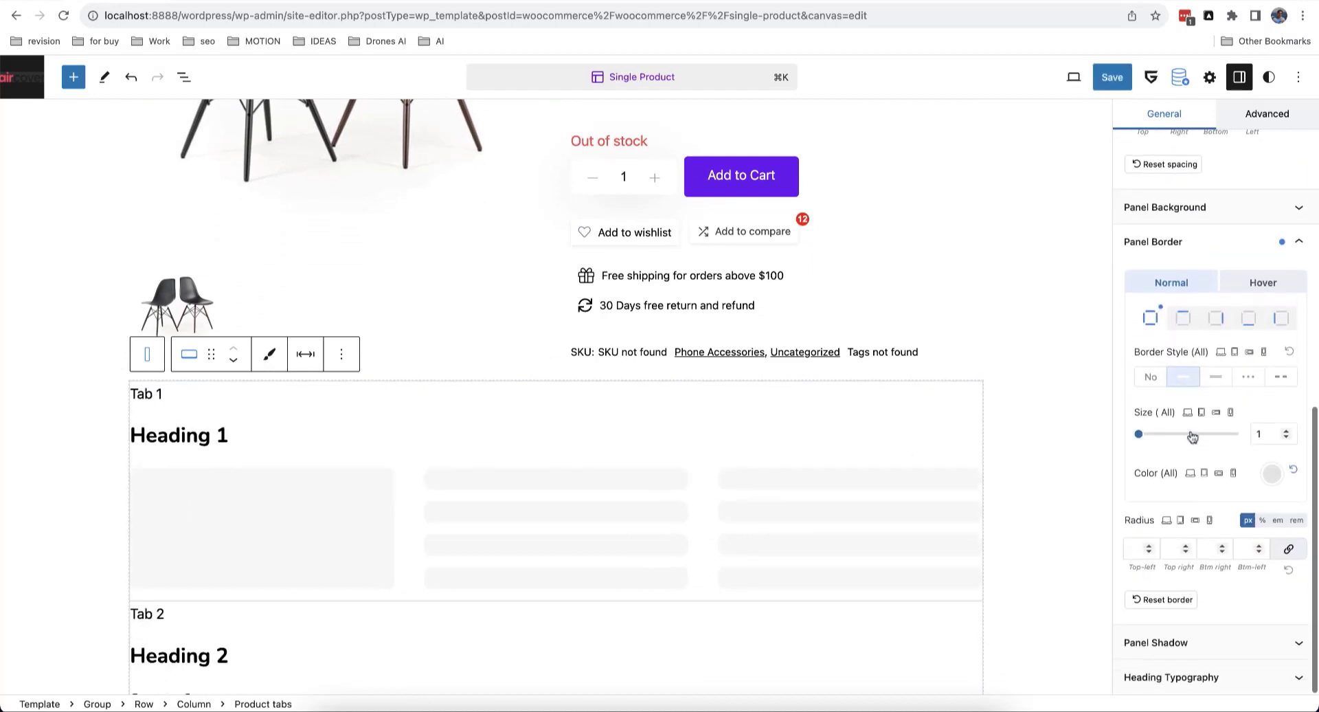
left_click(1176, 600)
scroll(1222, 479, "up", 10)
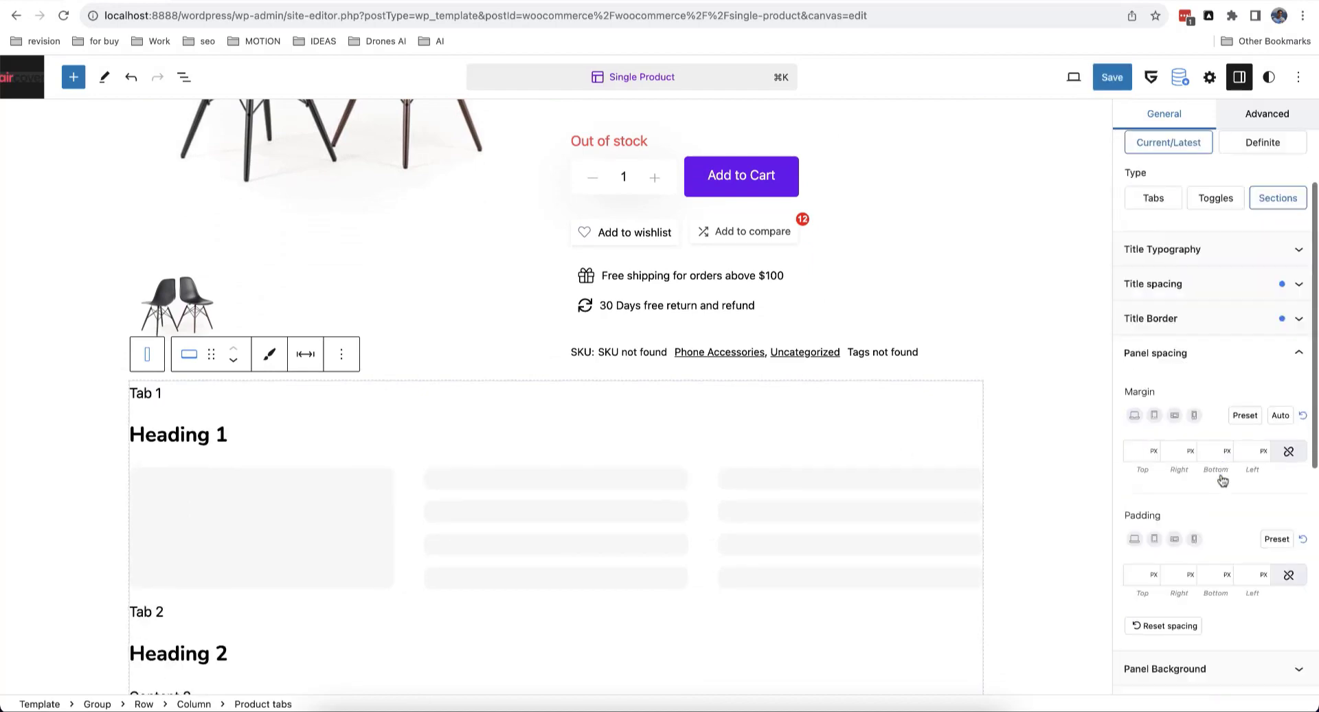
left_click(1163, 384)
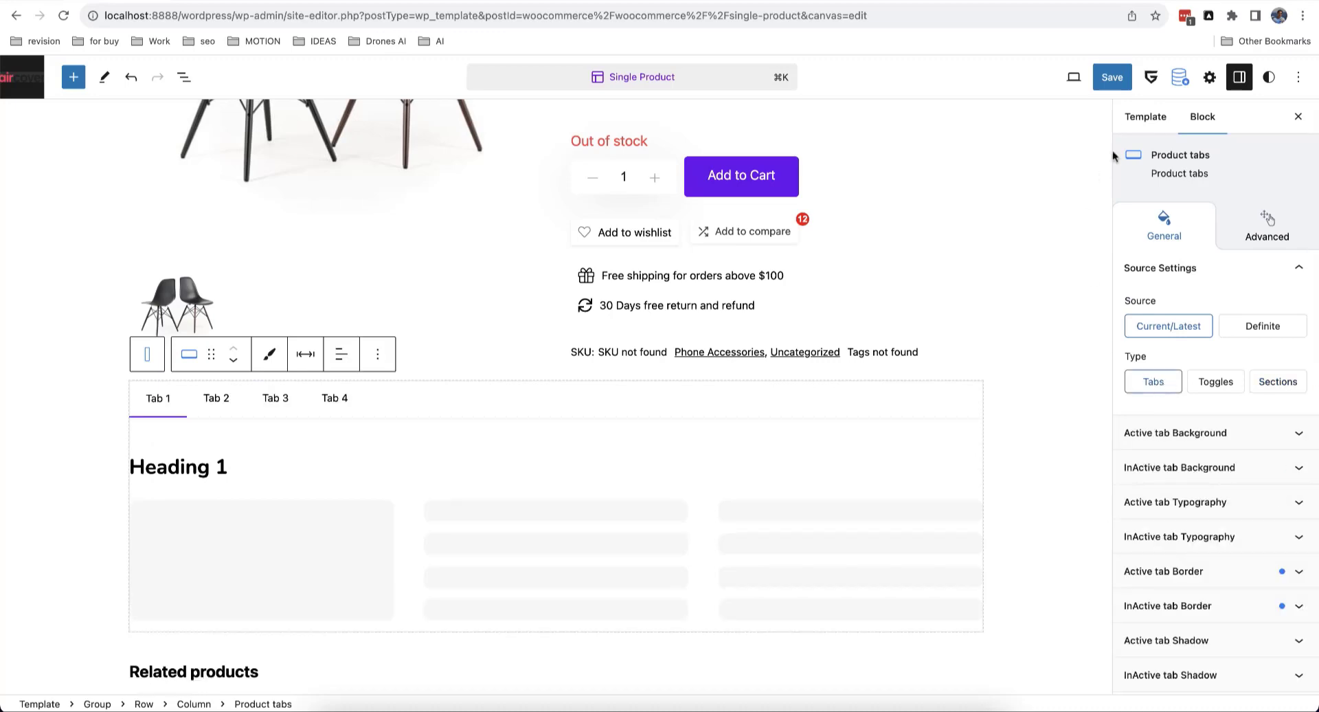
left_click(1113, 76)
left_click(1169, 76)
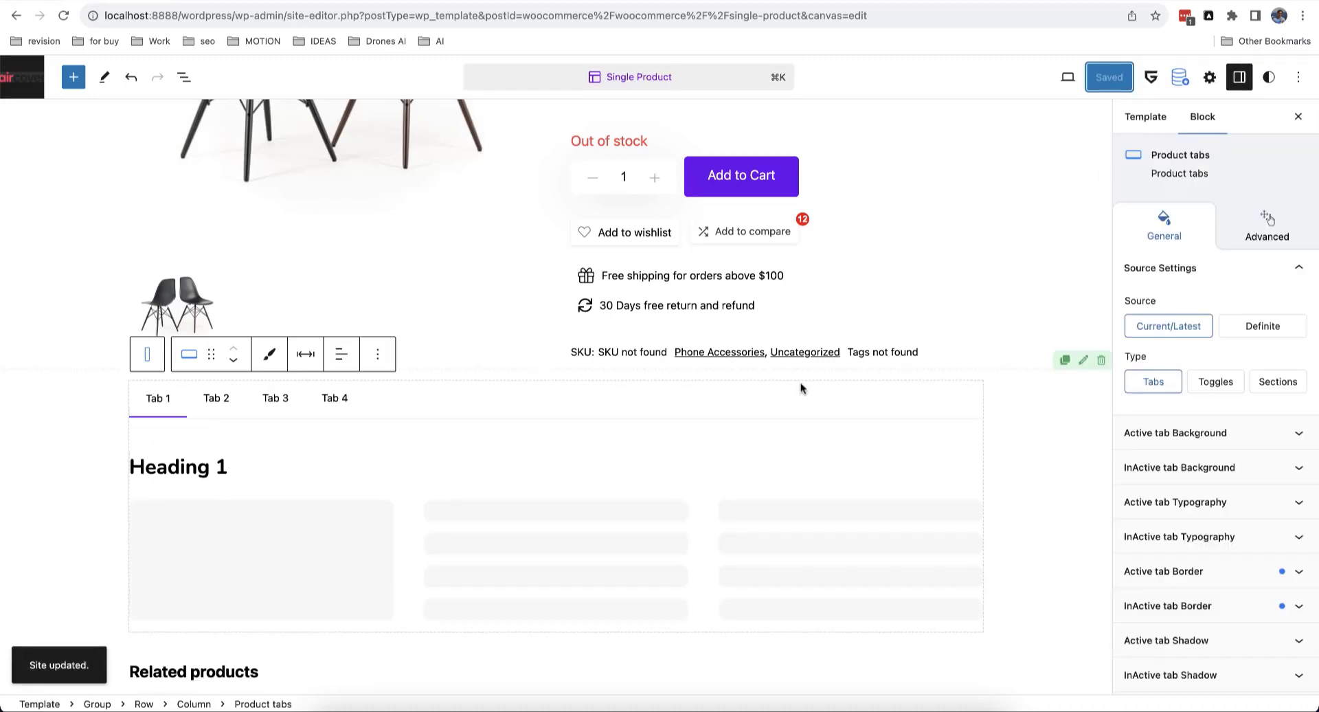
Step: Select the product image and gallery block, toggle List View, then go to the product's edit page
scroll(896, 456, "up", 7)
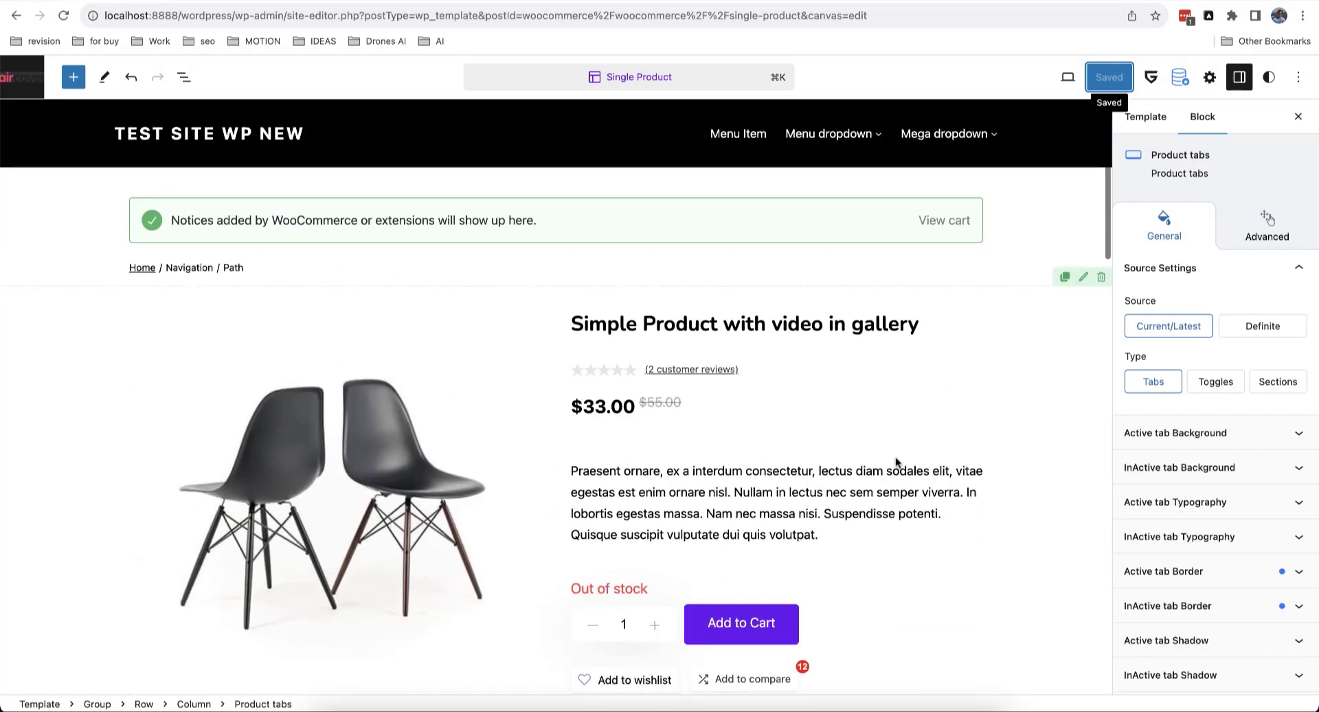
scroll(472, 478, "down", 5)
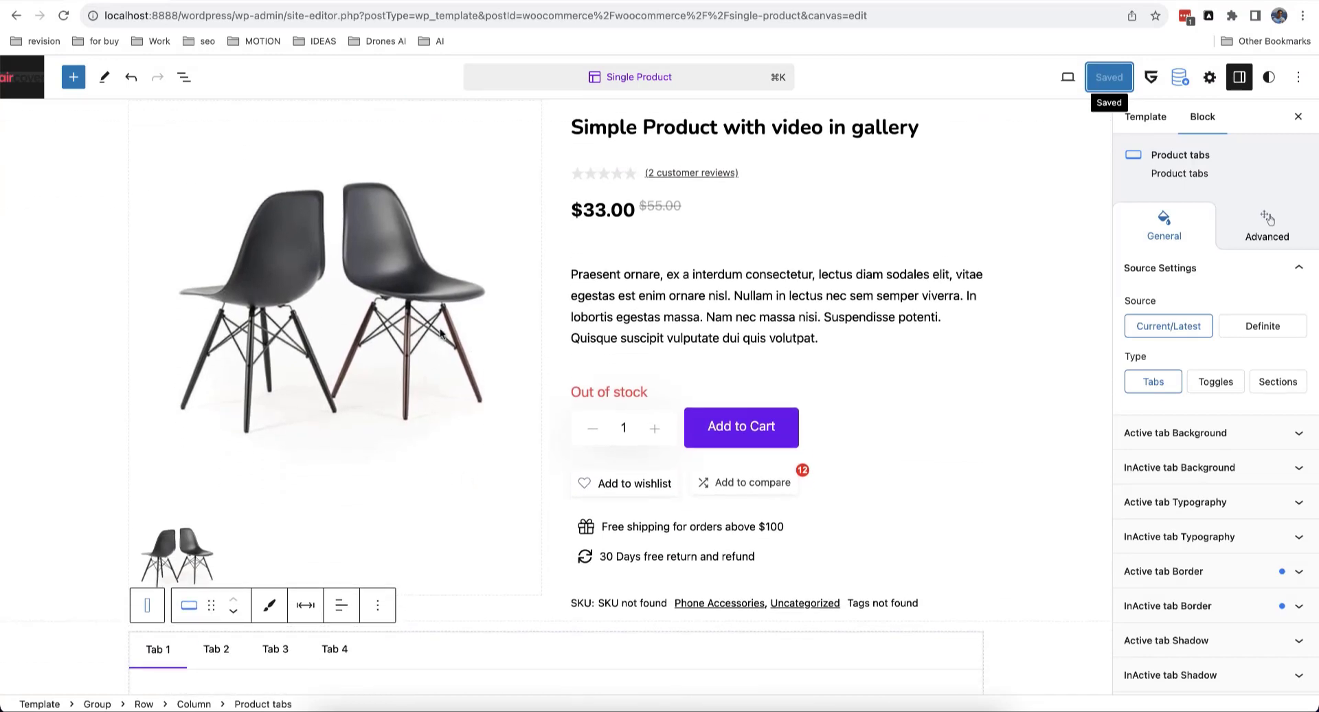
left_click(441, 334)
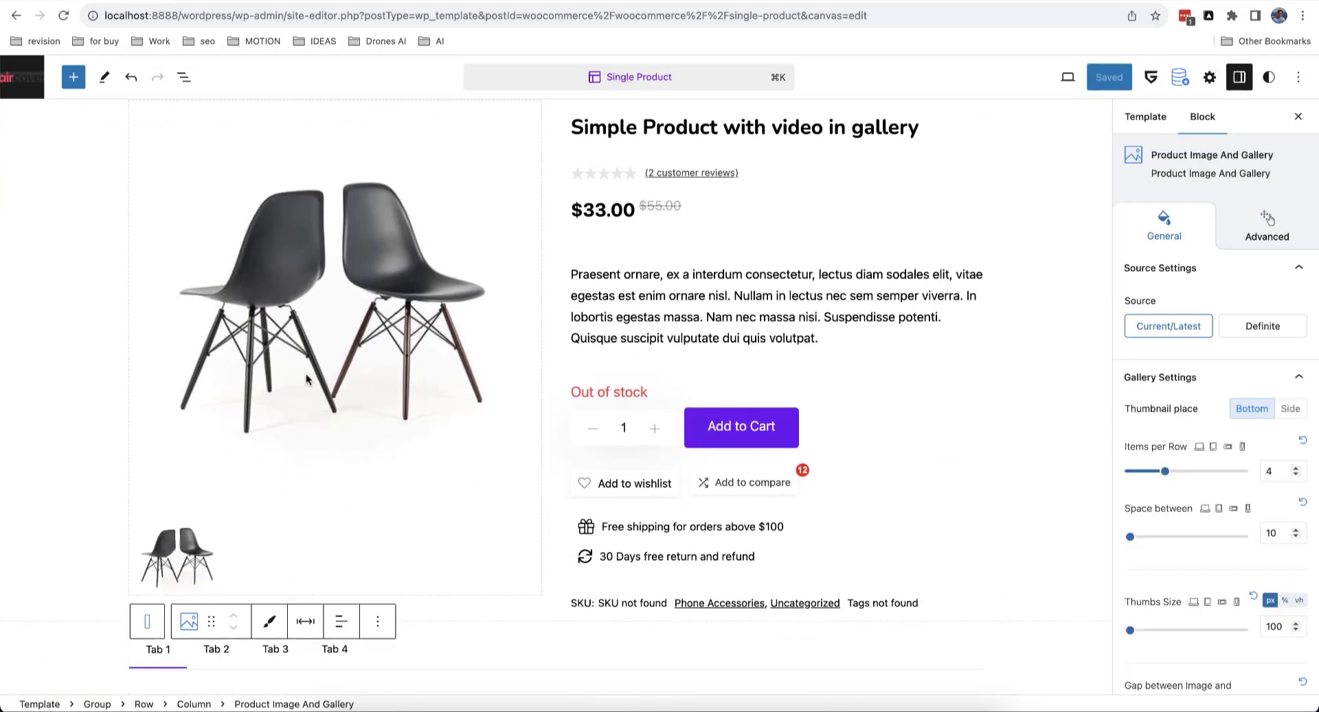
left_click(184, 77)
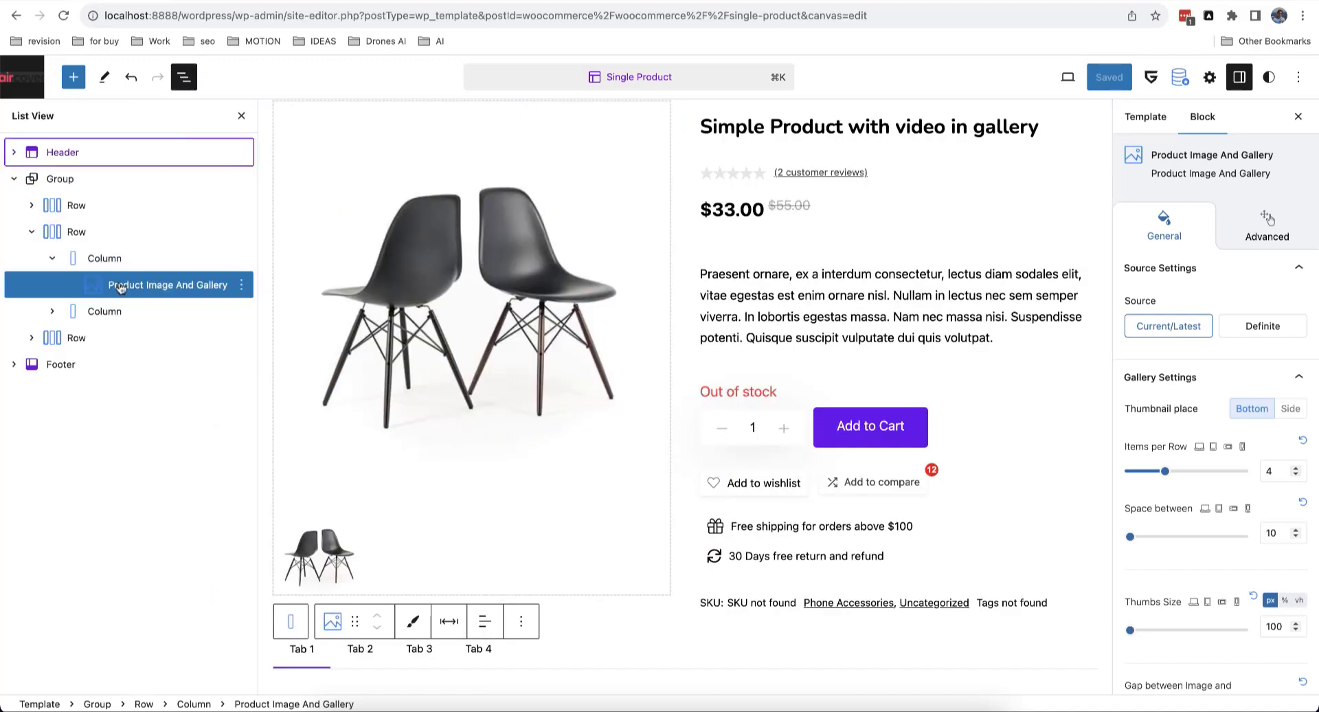
left_click(241, 116)
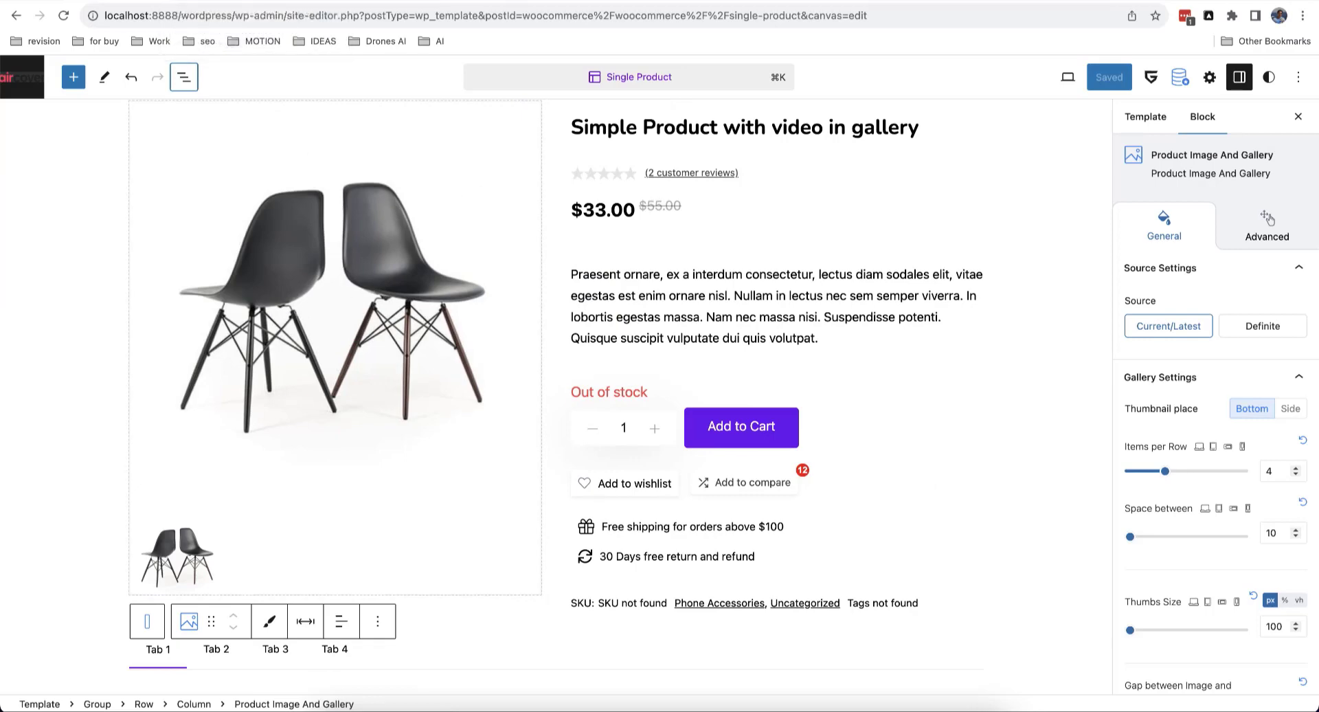
key("ctrl+Tab")
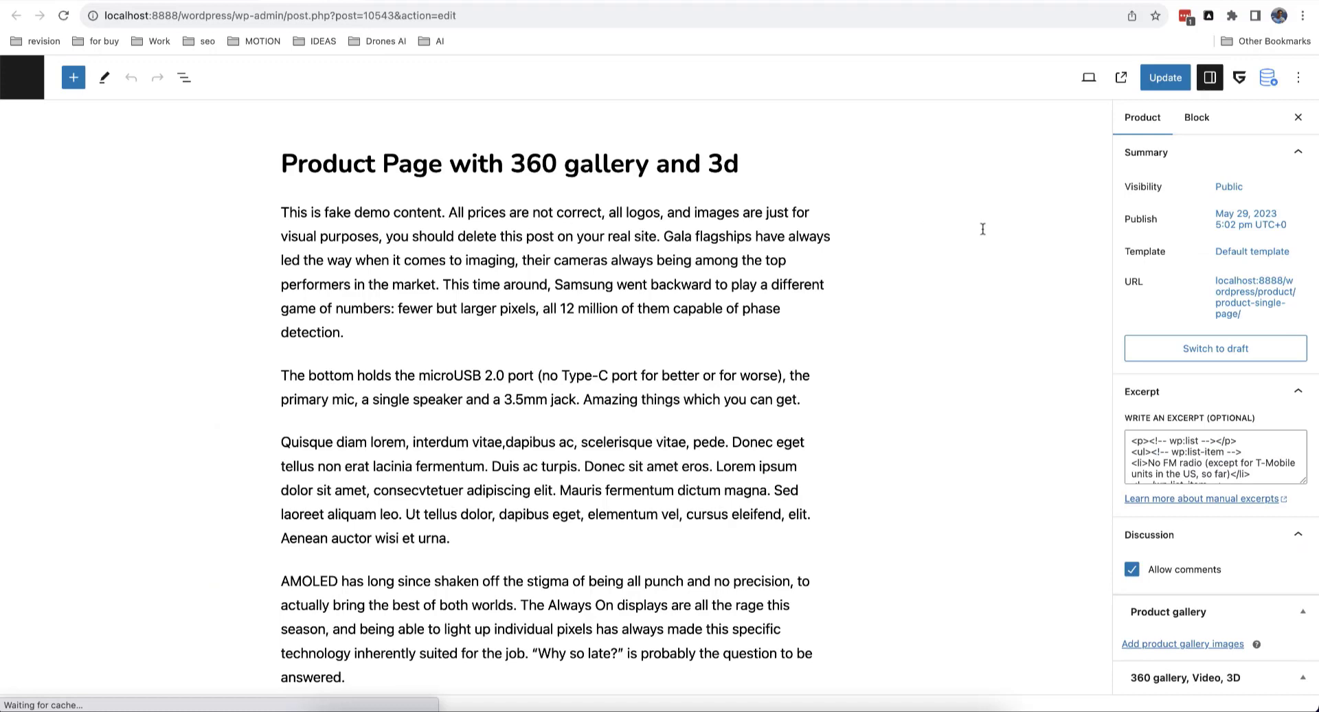
scroll(1202, 377, "down", 5)
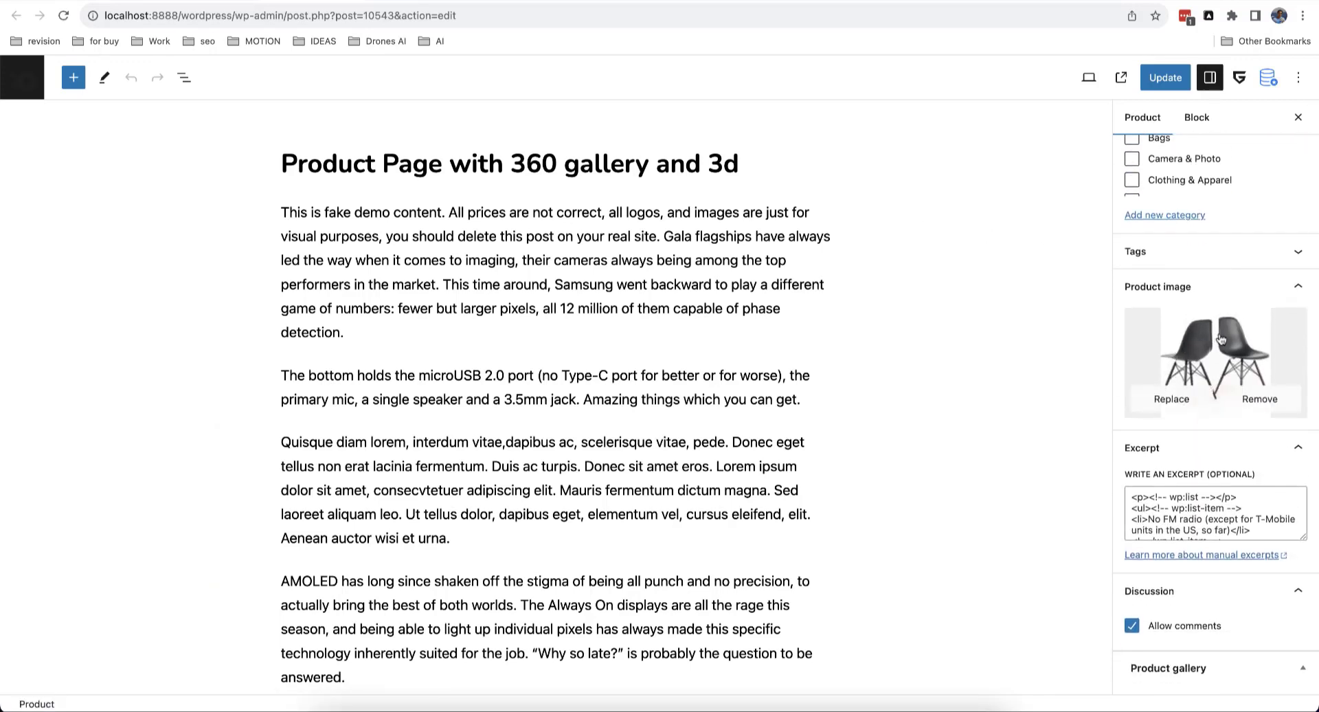
scroll(1221, 338, "down", 5)
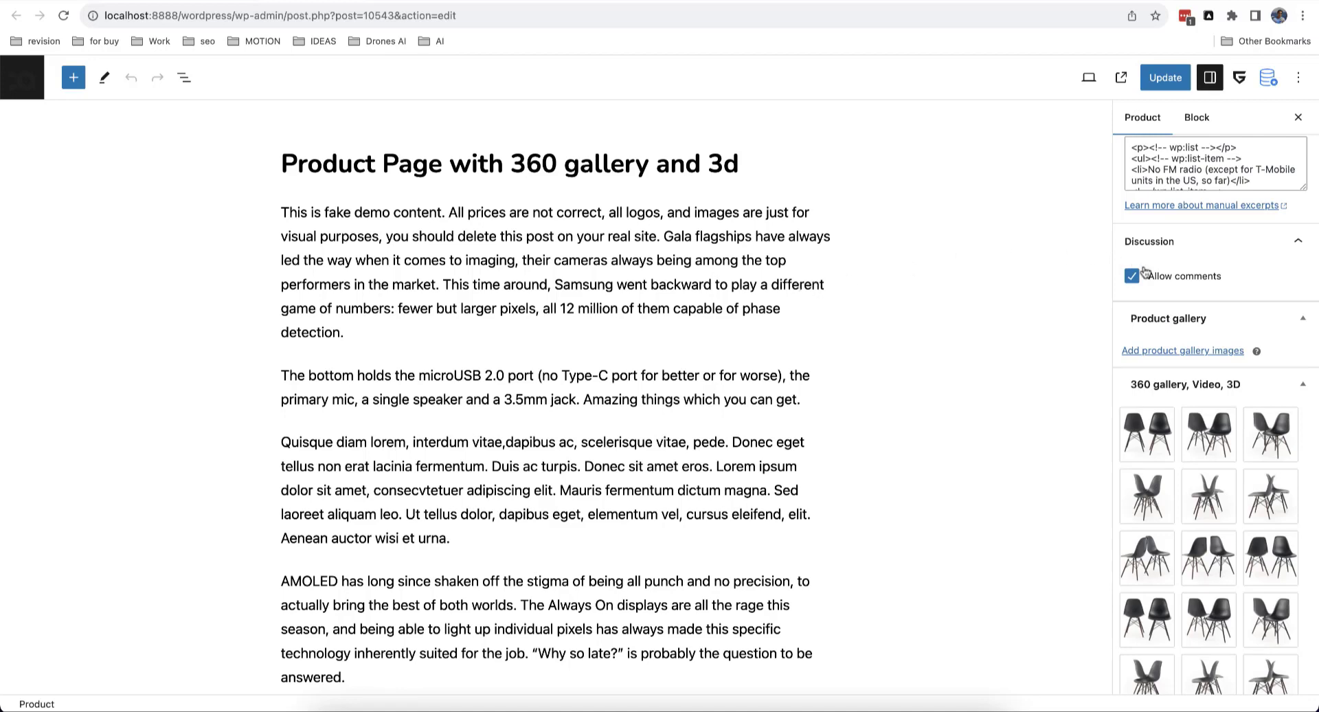
scroll(1245, 302, "down", 2)
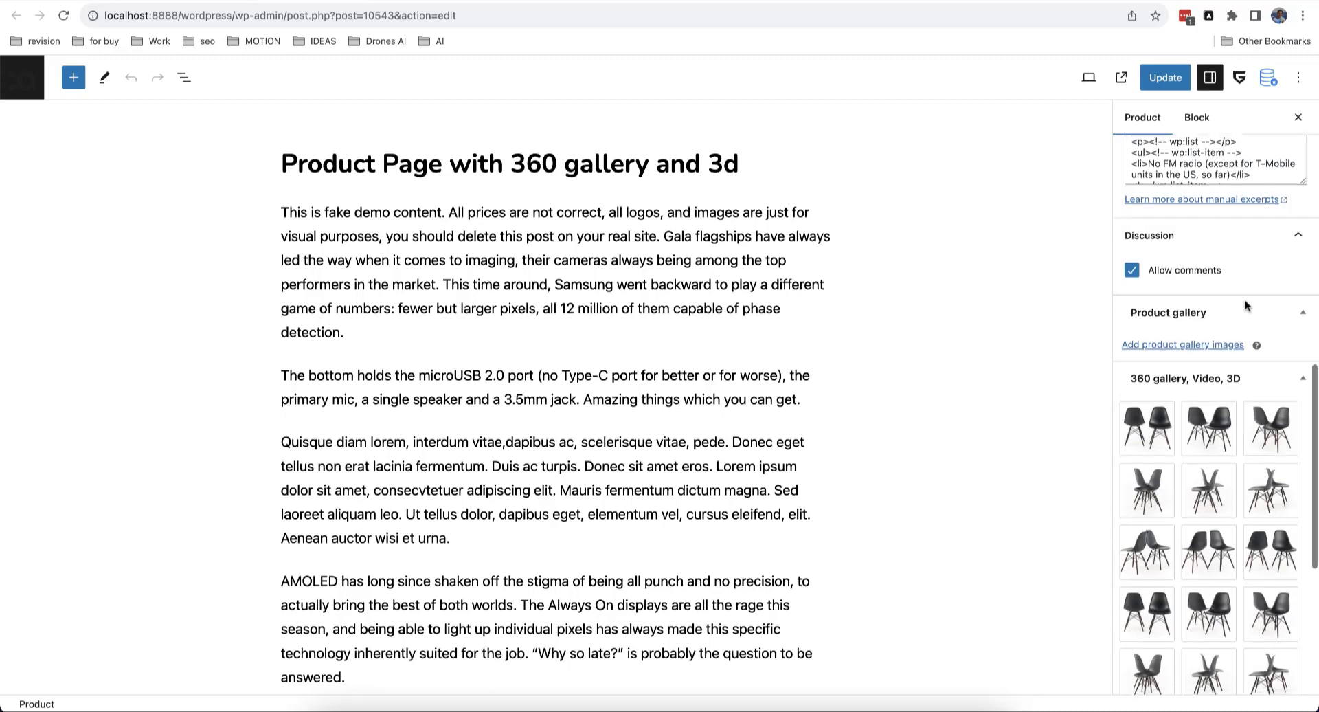
scroll(1245, 300, "down", 4)
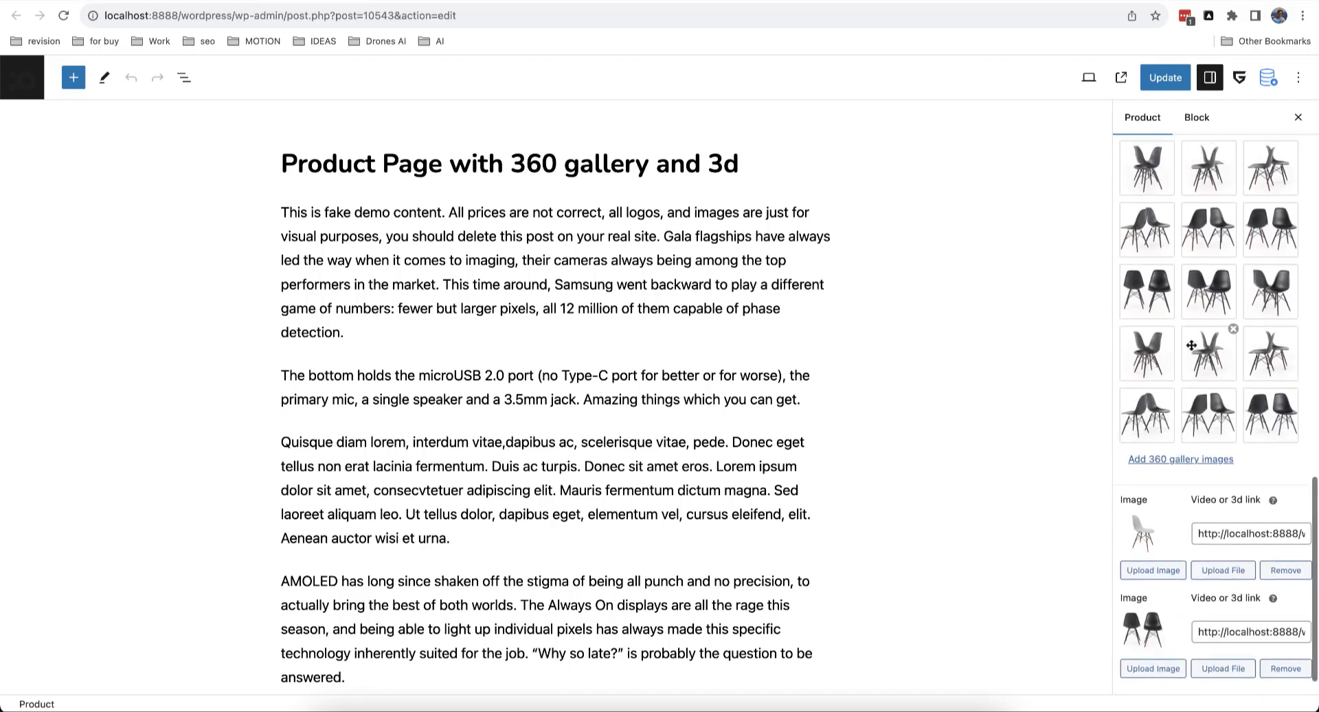
scroll(1174, 318, "up", 2)
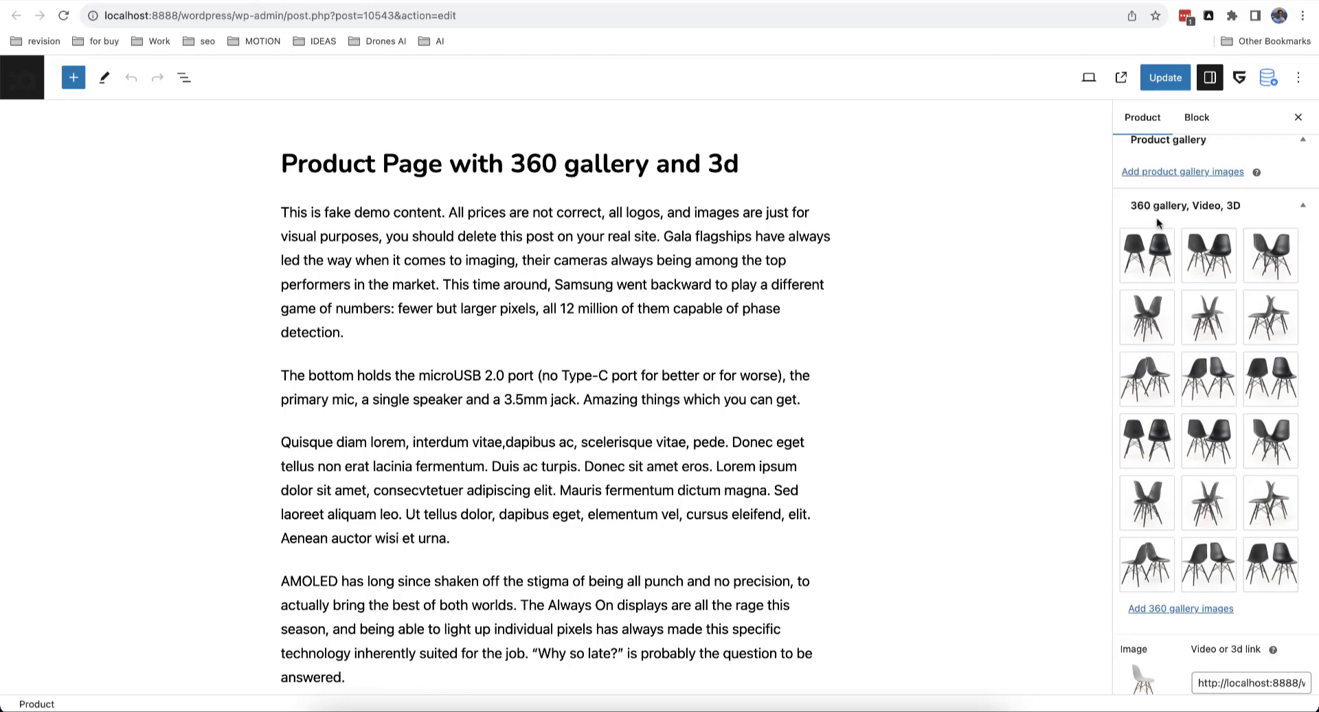
scroll(1182, 344, "down", 3)
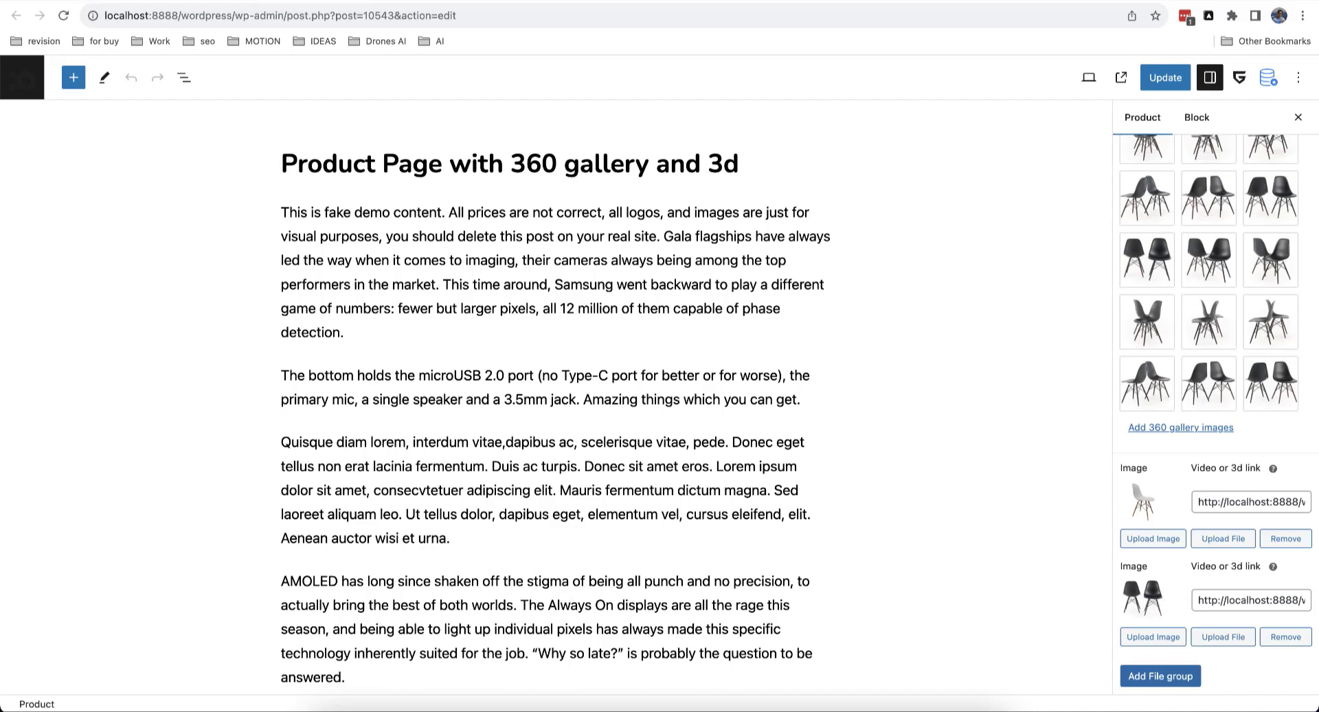
left_click(199, 1)
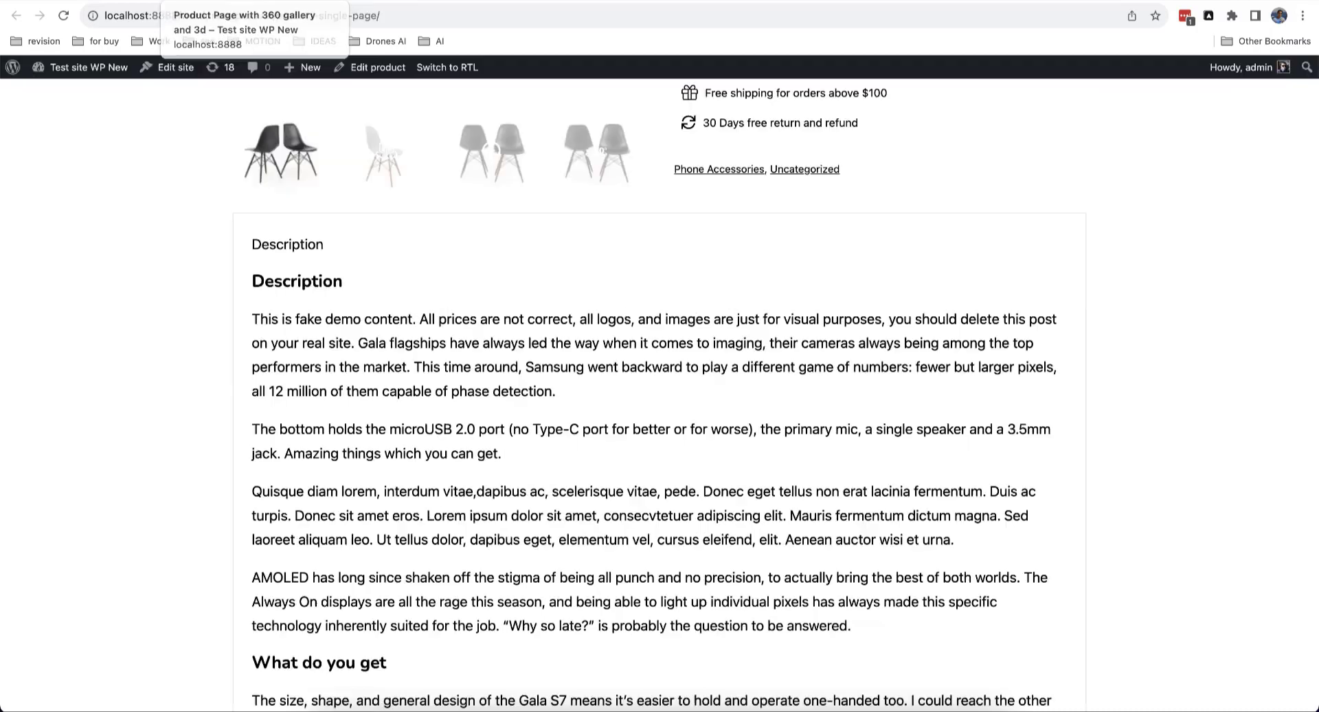
scroll(197, 237, "up", 8)
key("super+r")
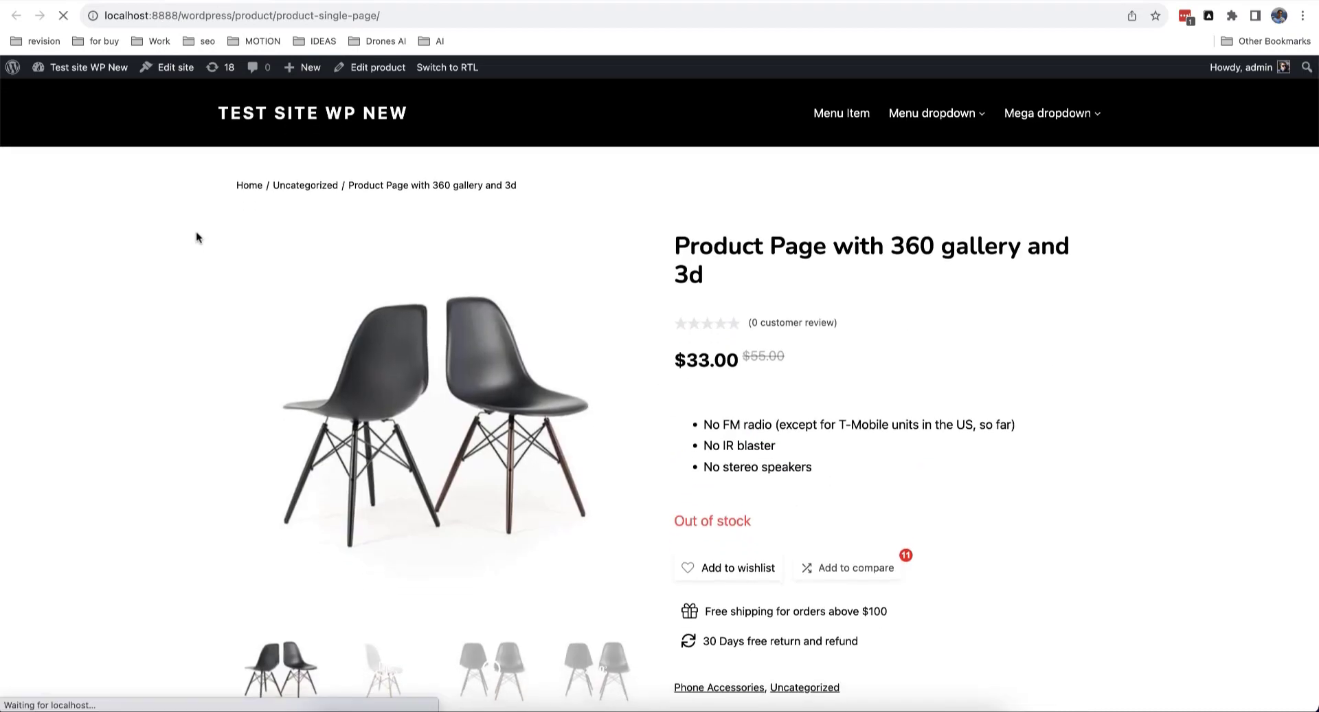
scroll(196, 237, "down", 1)
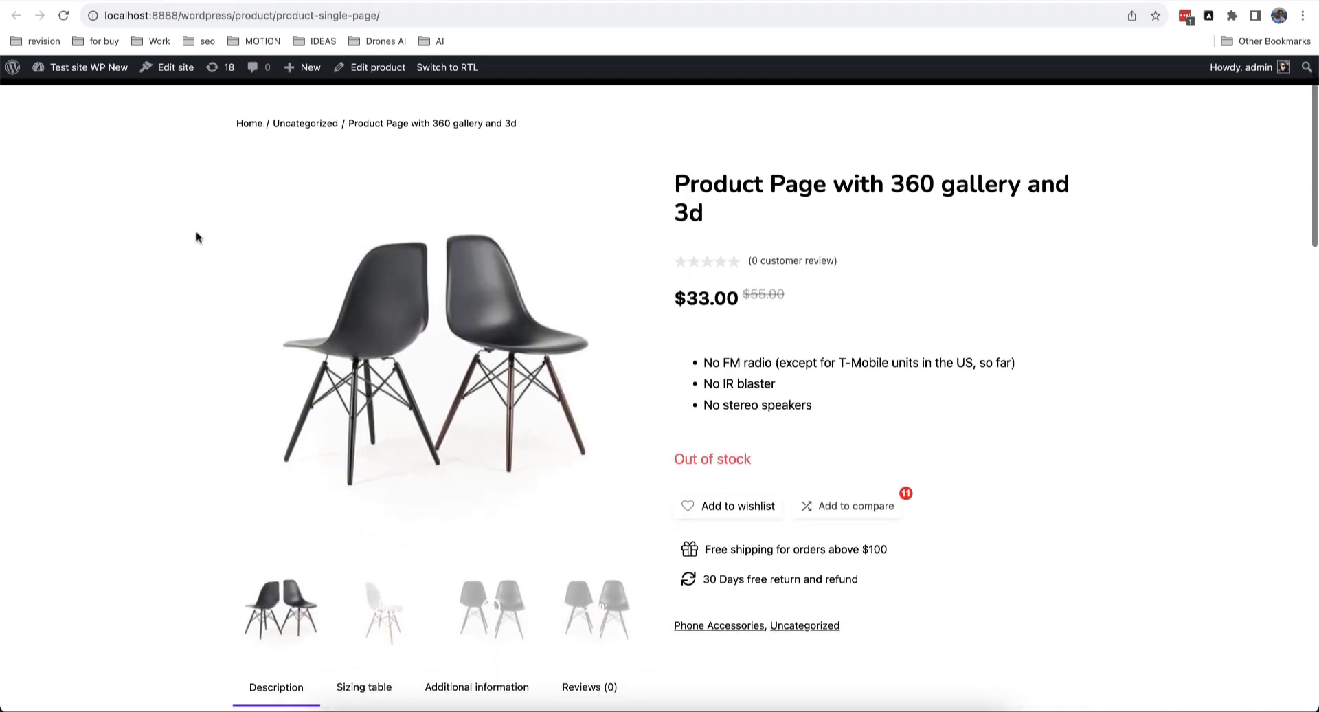
left_click(397, 612)
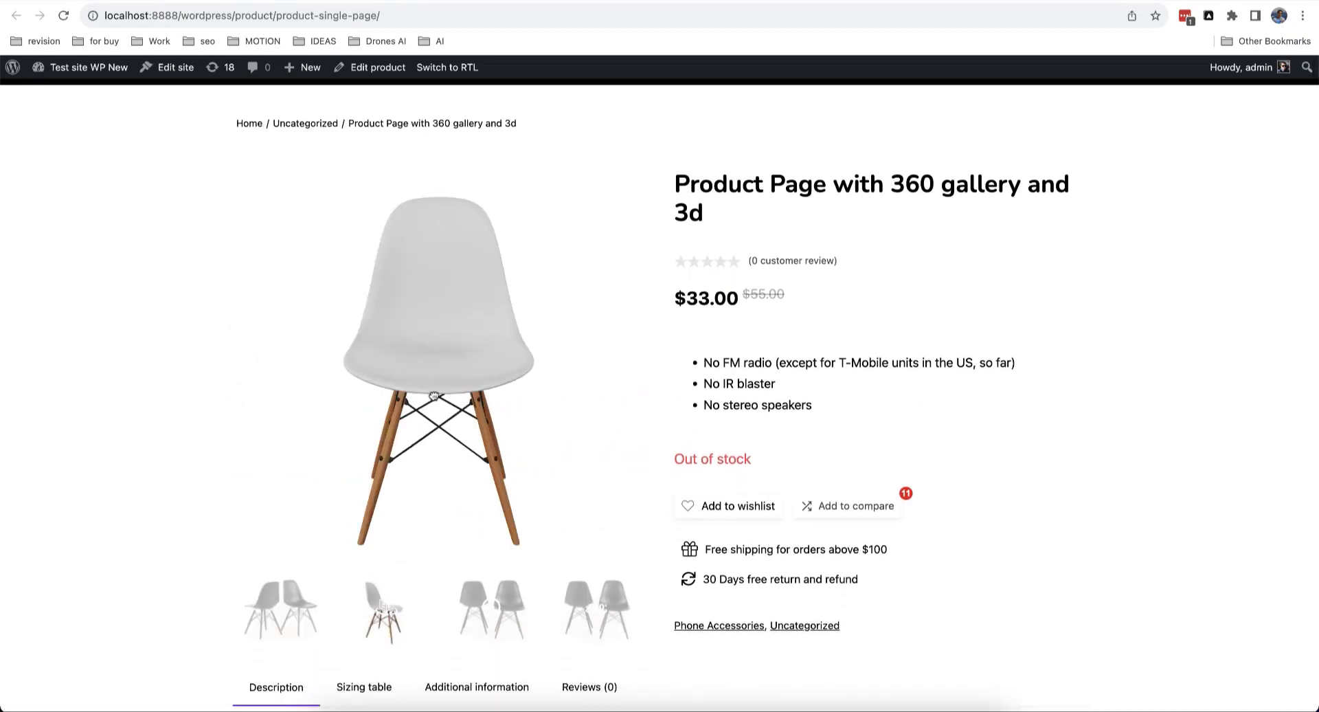
left_click_drag(434, 397, 376, 393)
left_click_drag(507, 362, 481, 374)
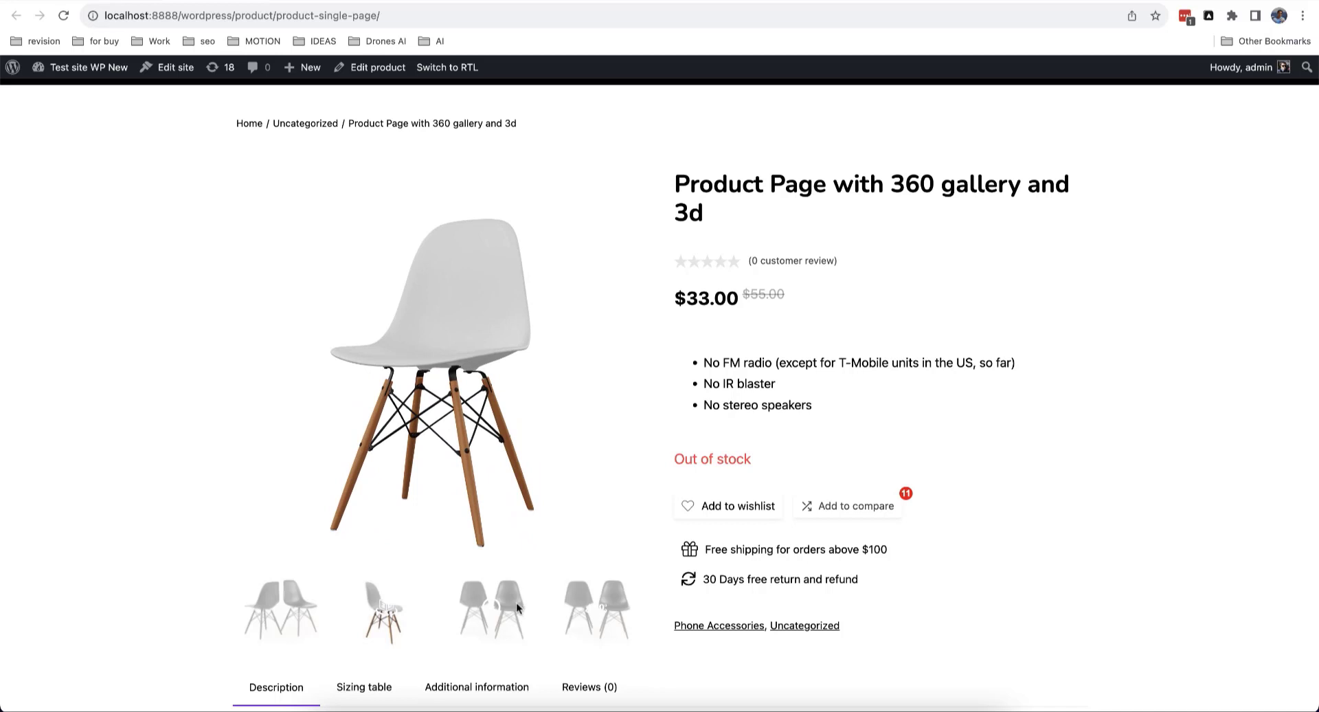
left_click(518, 608)
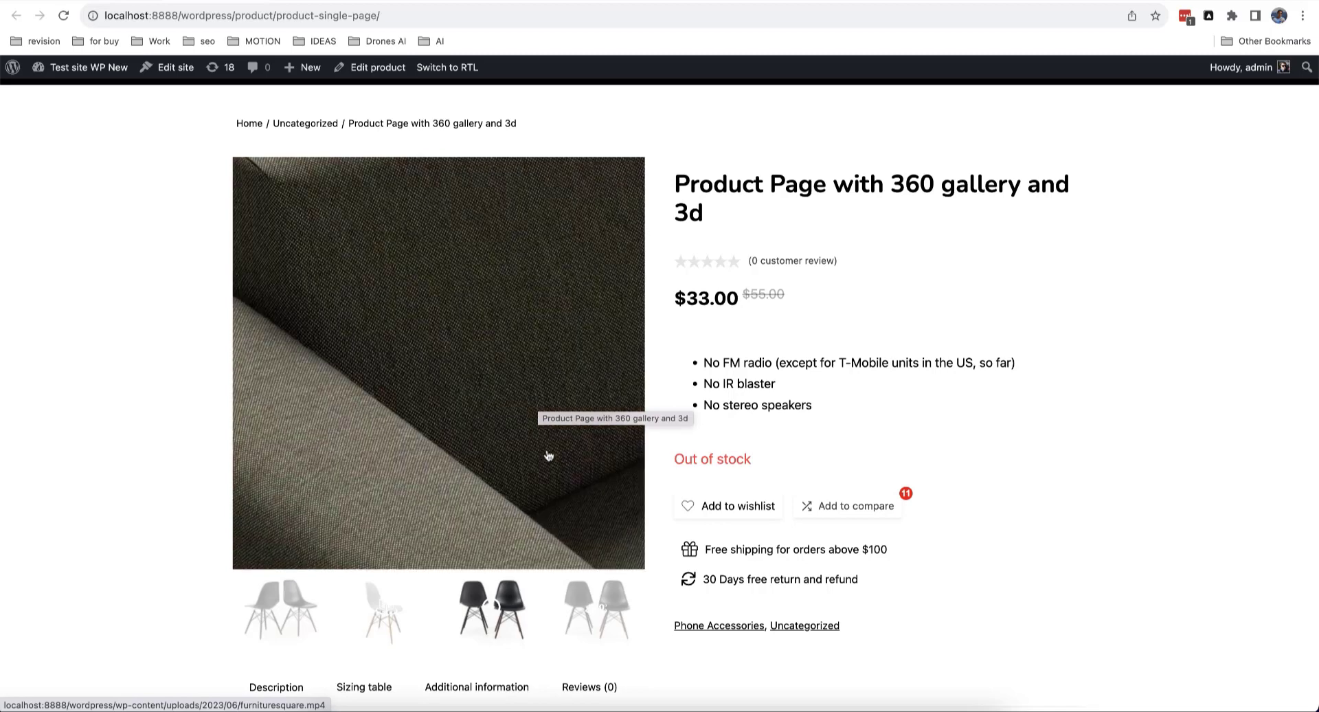
left_click(575, 591)
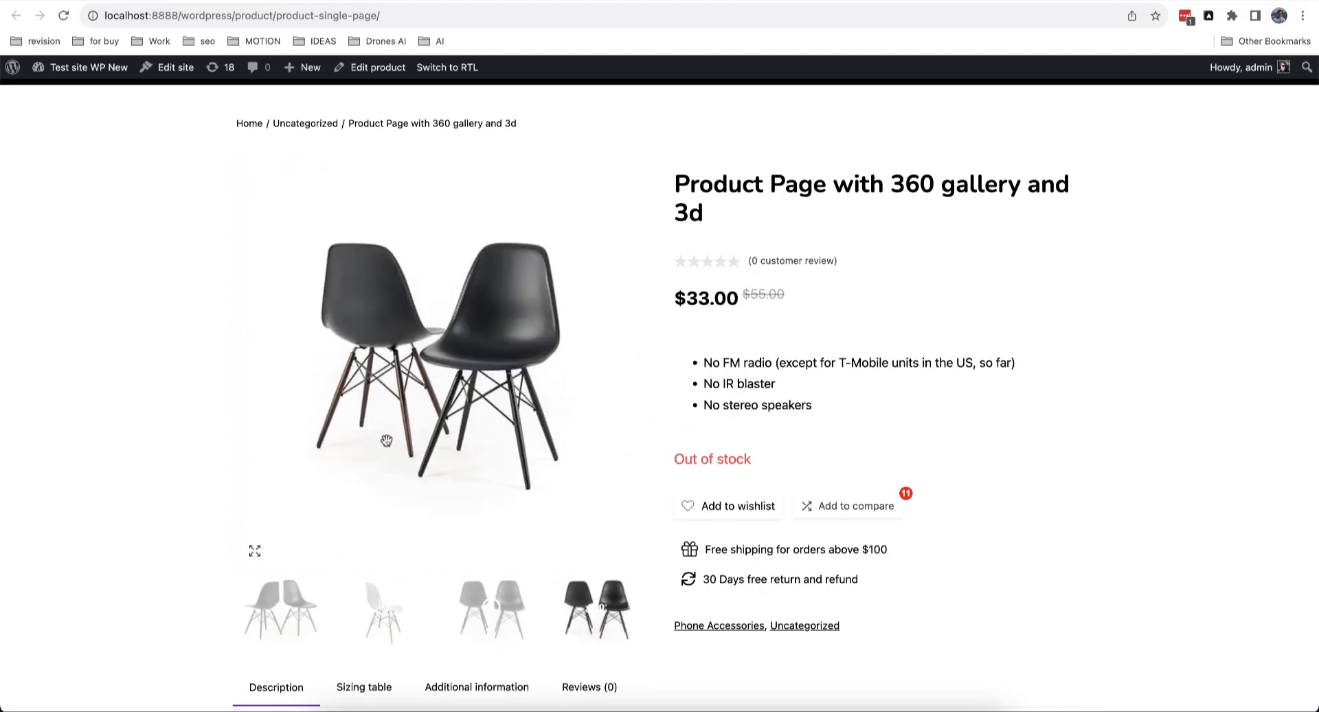
left_click_drag(387, 440, 477, 400)
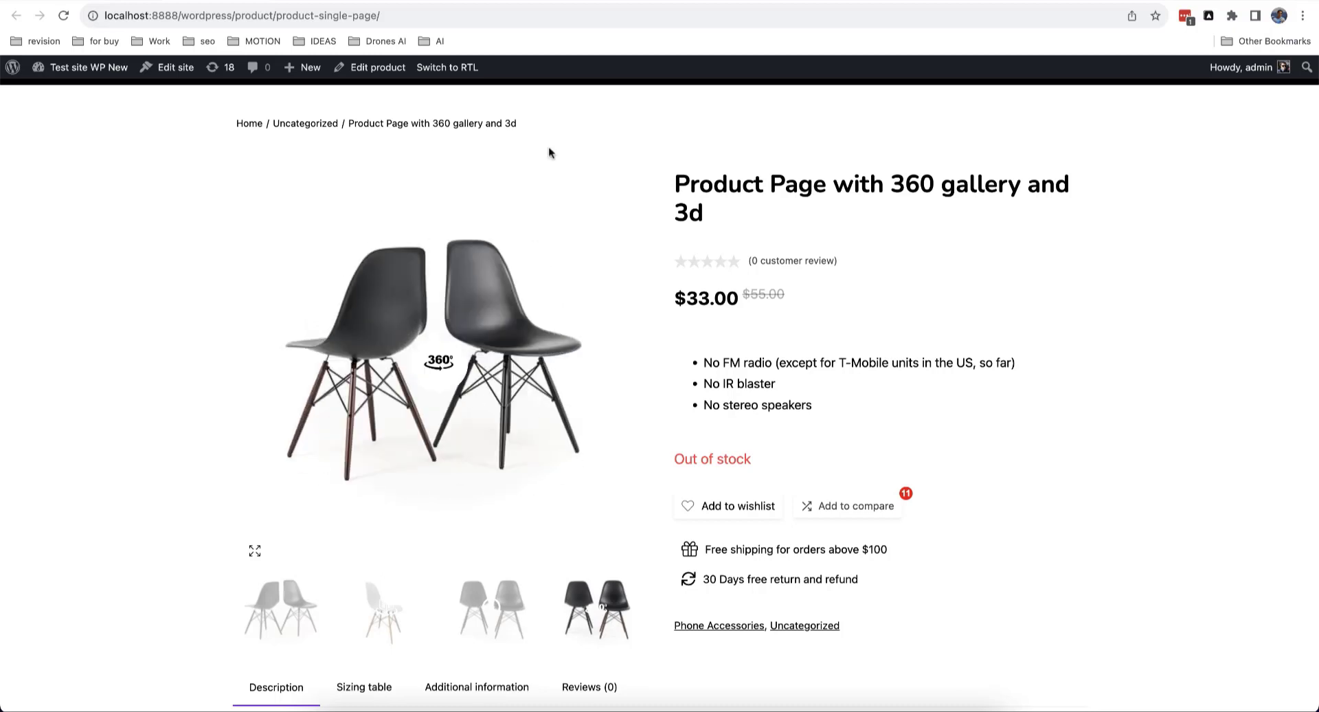
left_click(376, 69)
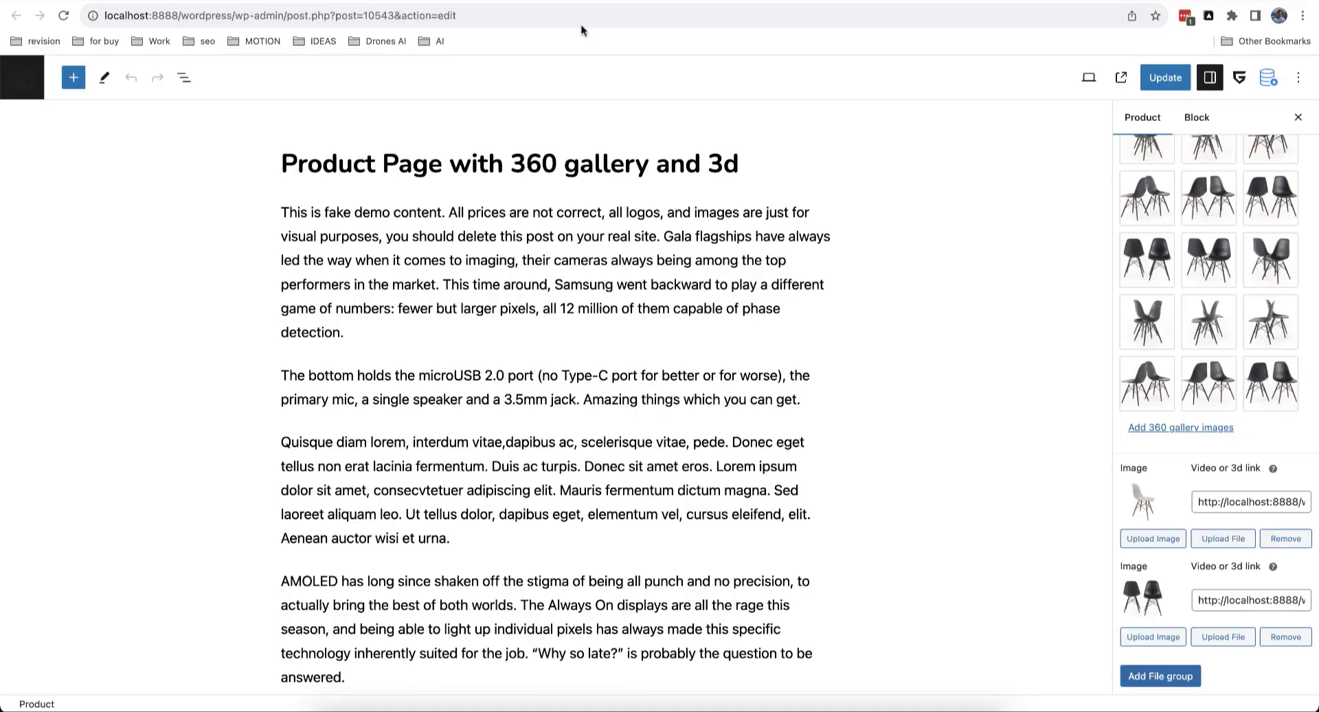
Step: Drag a chair image to a new position in the 360 gallery, Video, 3D box
scroll(1271, 412, "up", 3)
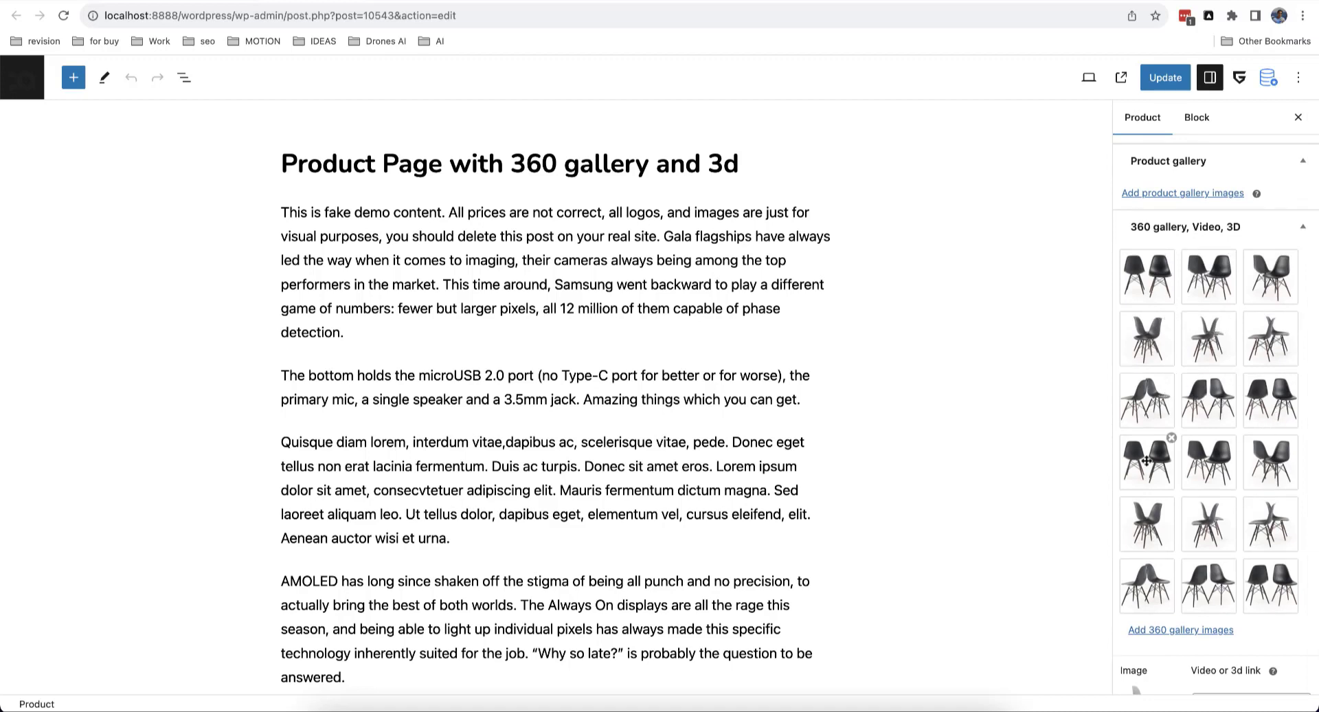
scroll(1271, 454, "down", 3)
scroll(1227, 384, "up", 2)
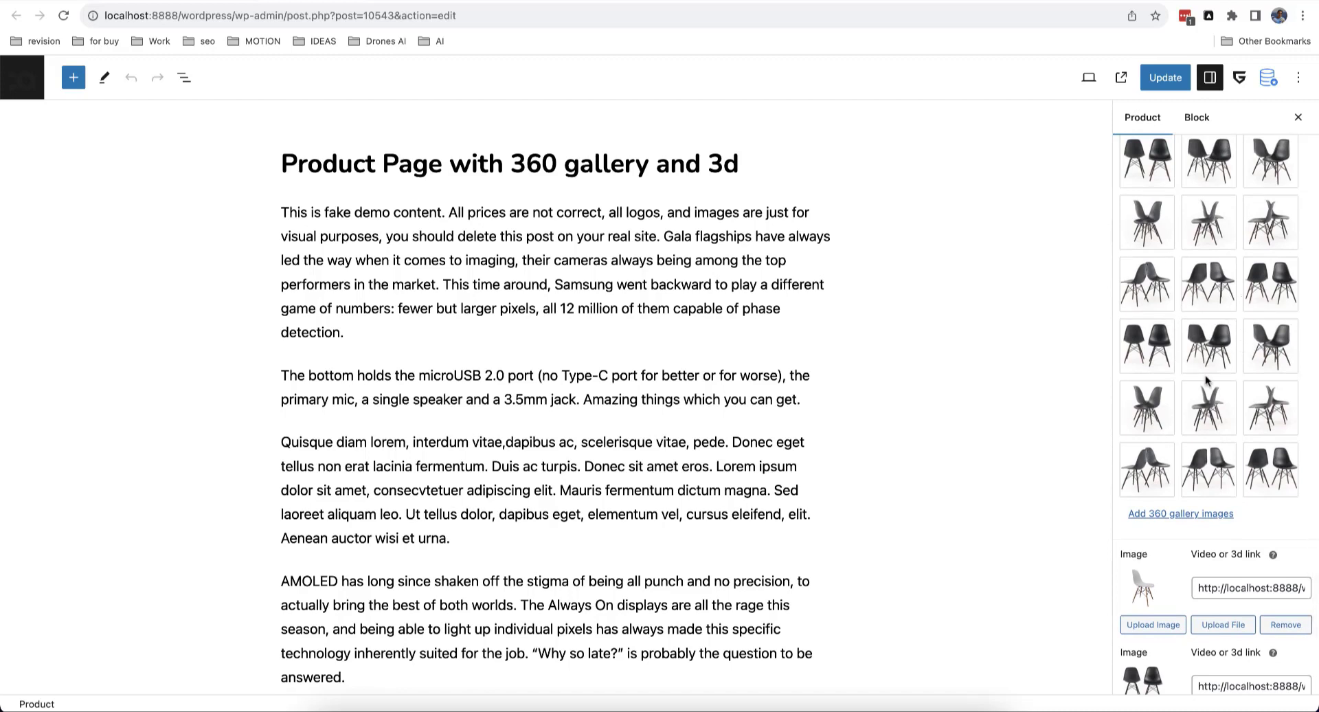
mouse_move(1212, 406)
left_mouse_down()
mouse_move(1274, 407)
mouse_move(1202, 405)
left_mouse_up()
Step: Inspect the full 3D model and video link values in their fields
scroll(1204, 408, "down", 2)
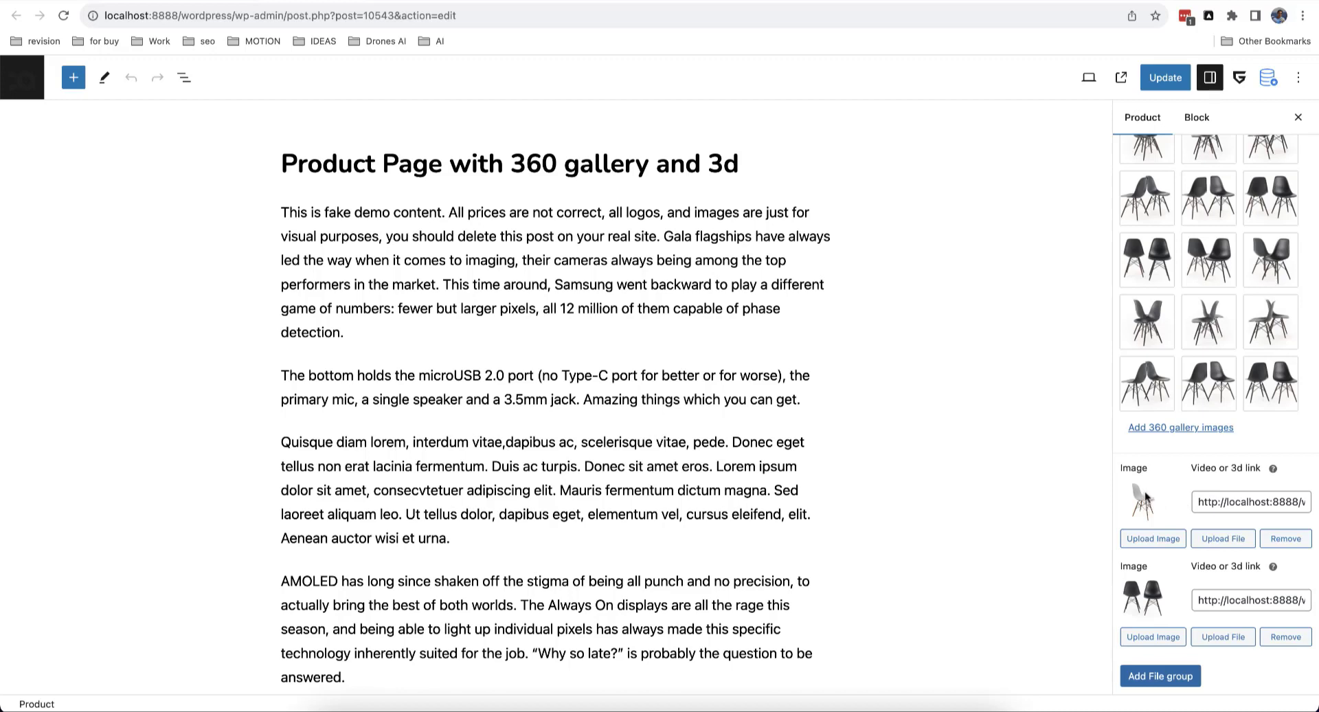
left_click_drag(1229, 504, 1307, 504)
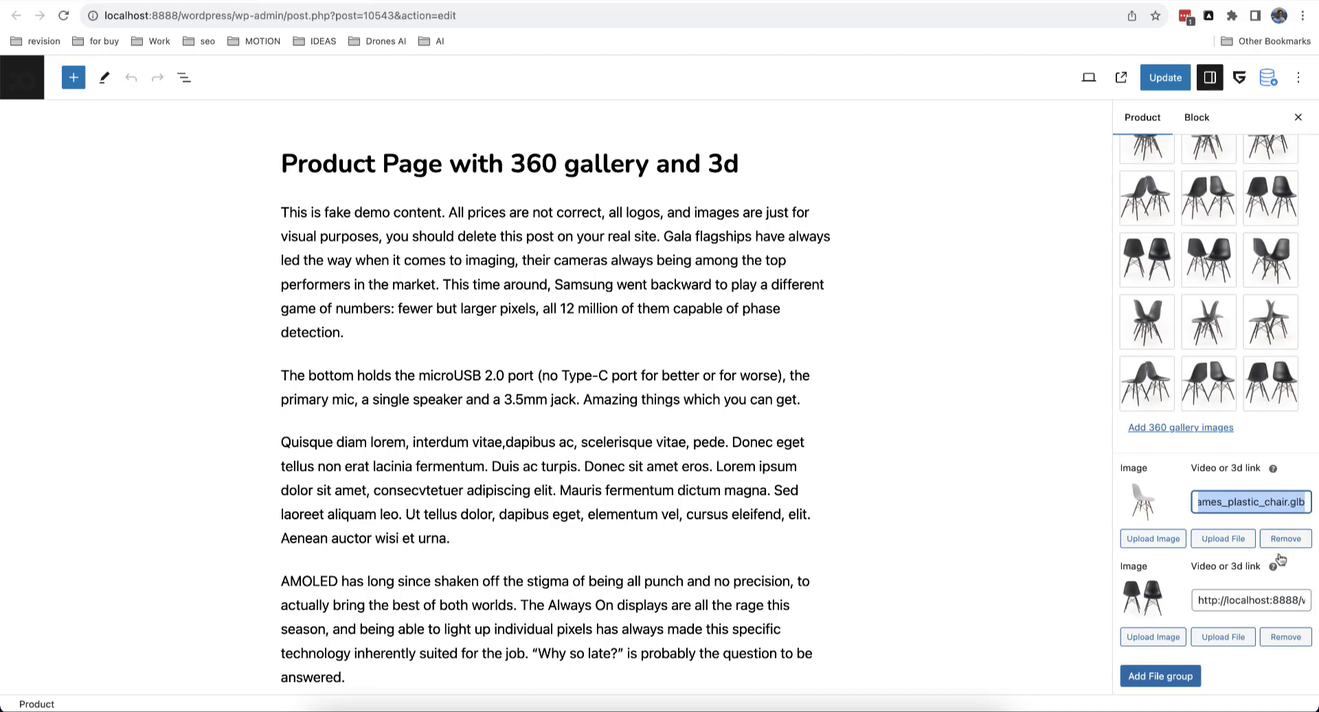
left_click_drag(1247, 600, 1312, 606)
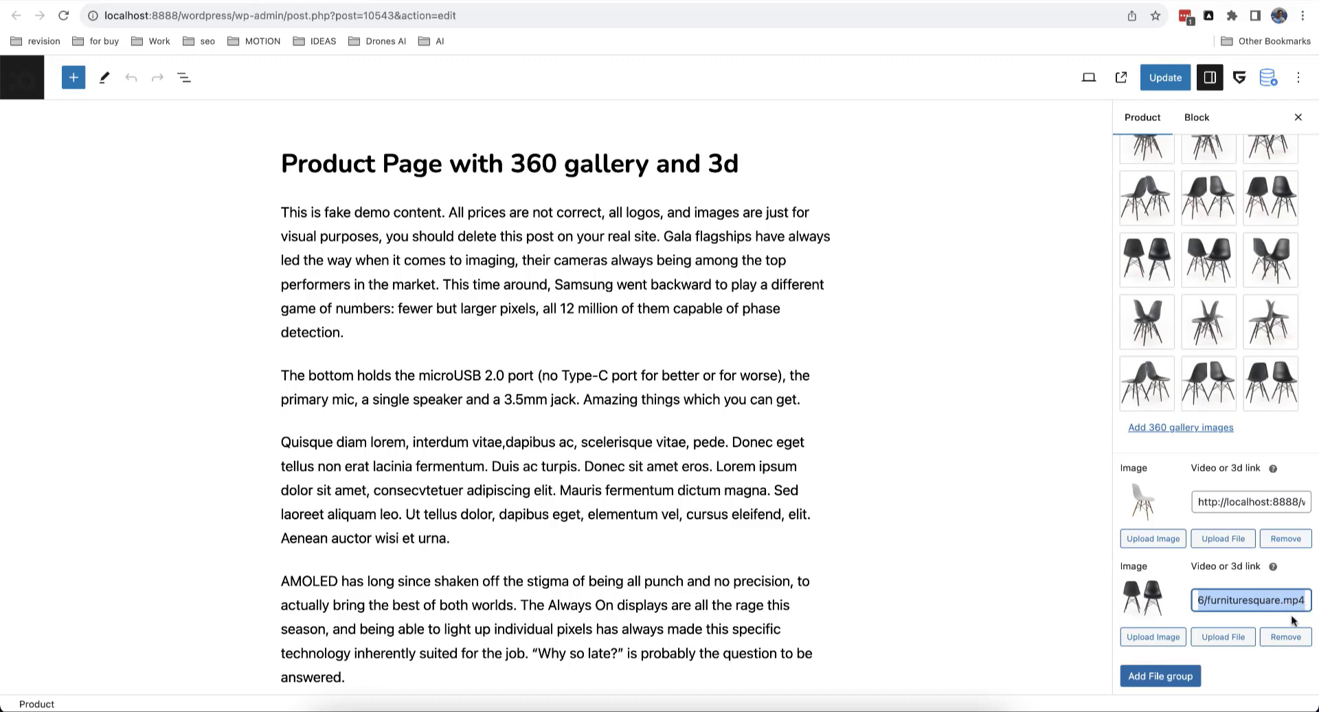
left_click(1292, 621)
left_click(1237, 503)
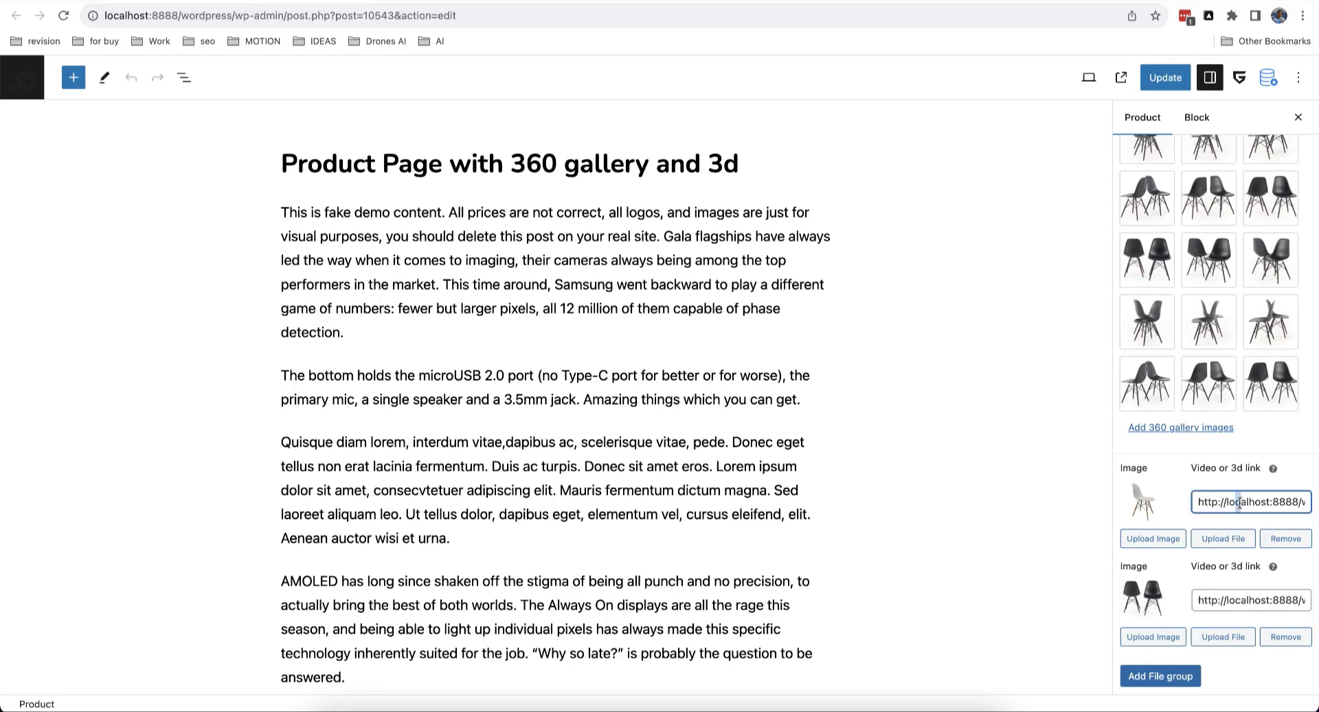
left_click_drag(1239, 503, 1318, 507)
left_click(1290, 505)
Step: Load spline.design, orbit its 3D bunny scene, and return to the WordPress product editor
left_click(405, 0)
left_click(407, 15)
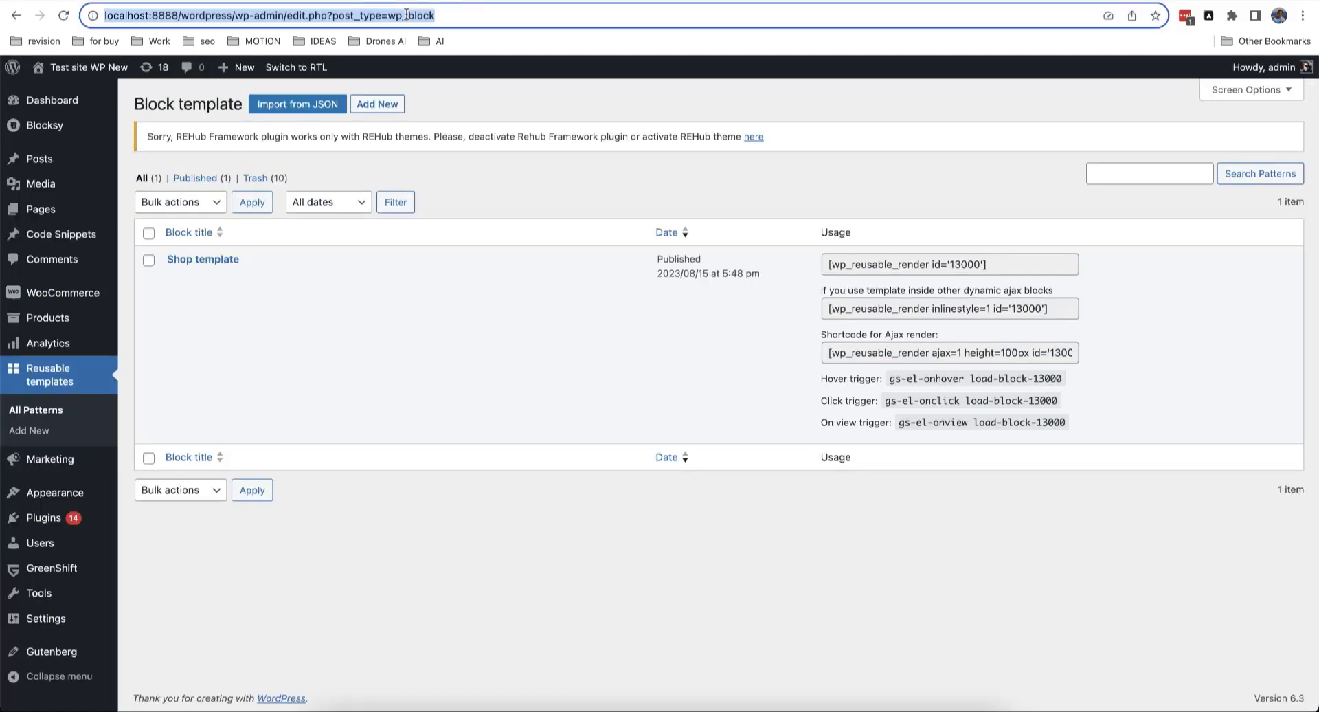
type("spline.design")
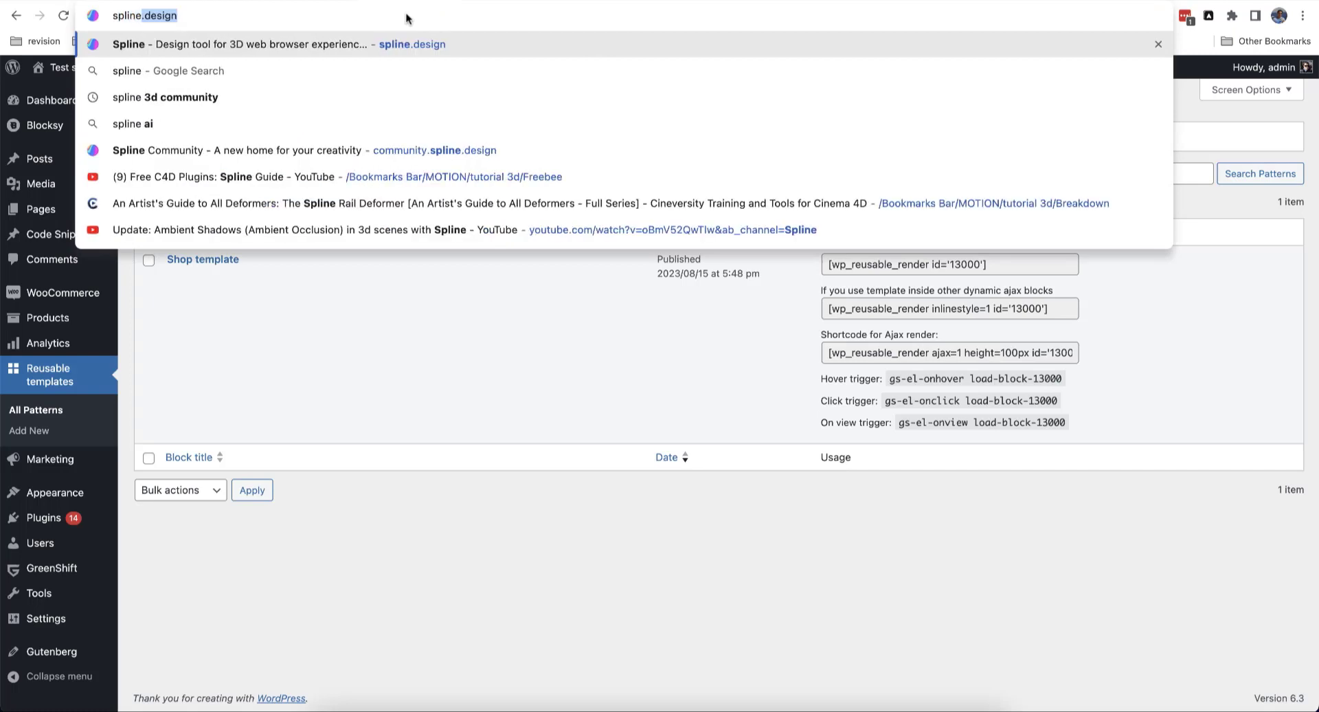
key("Return")
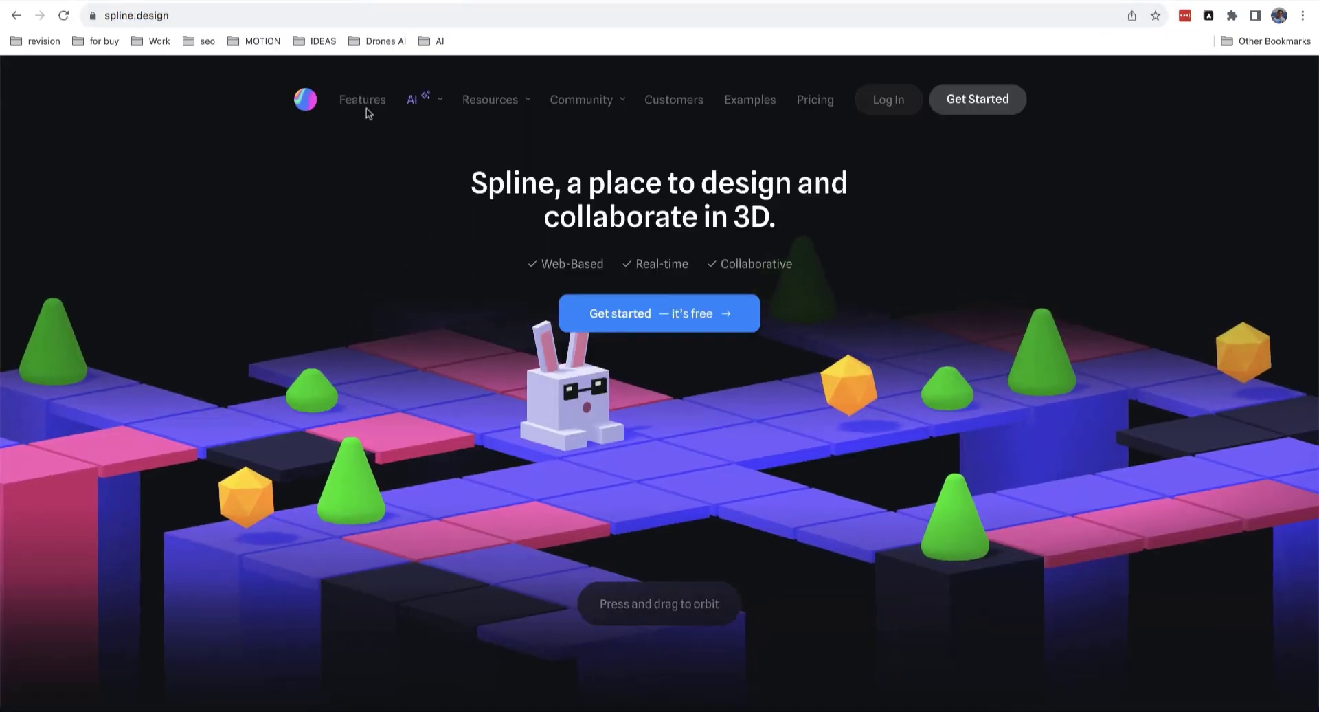
mouse_move(402, 364)
left_mouse_down()
mouse_move(481, 388)
mouse_move(353, 393)
mouse_move(389, 360)
left_mouse_up()
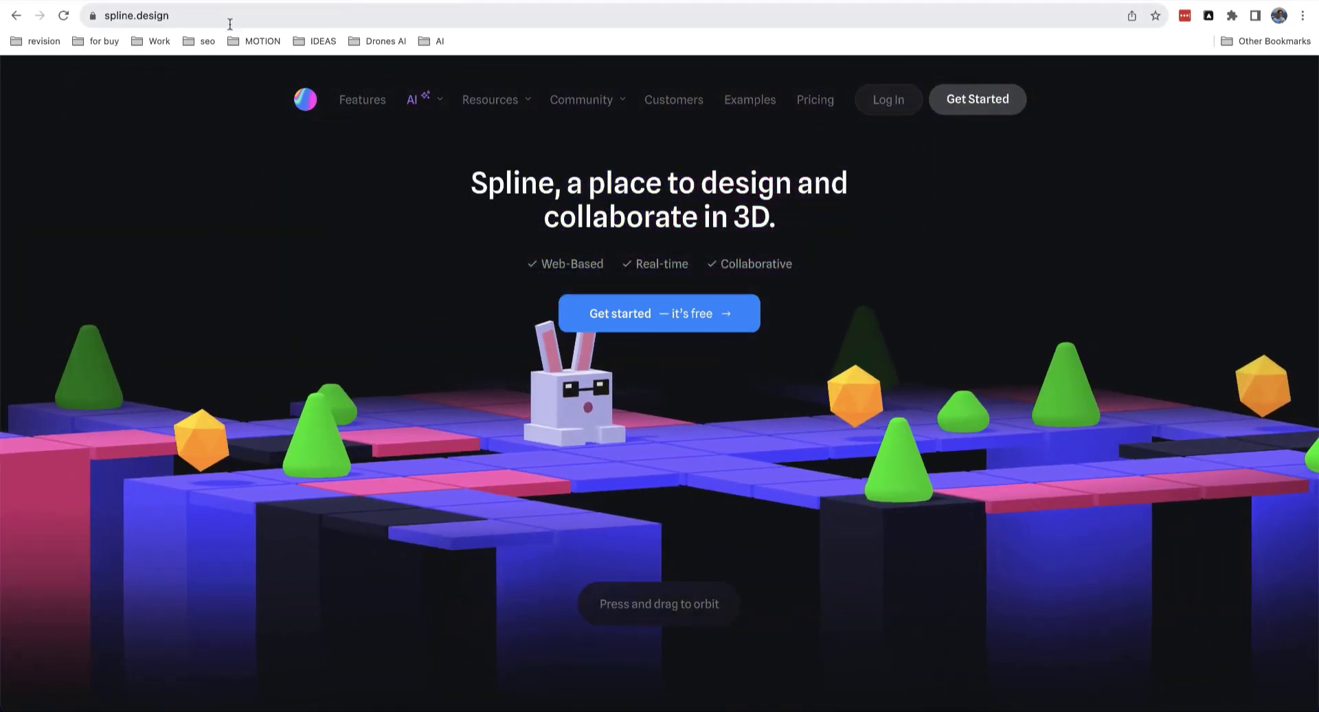
left_click(305, 0)
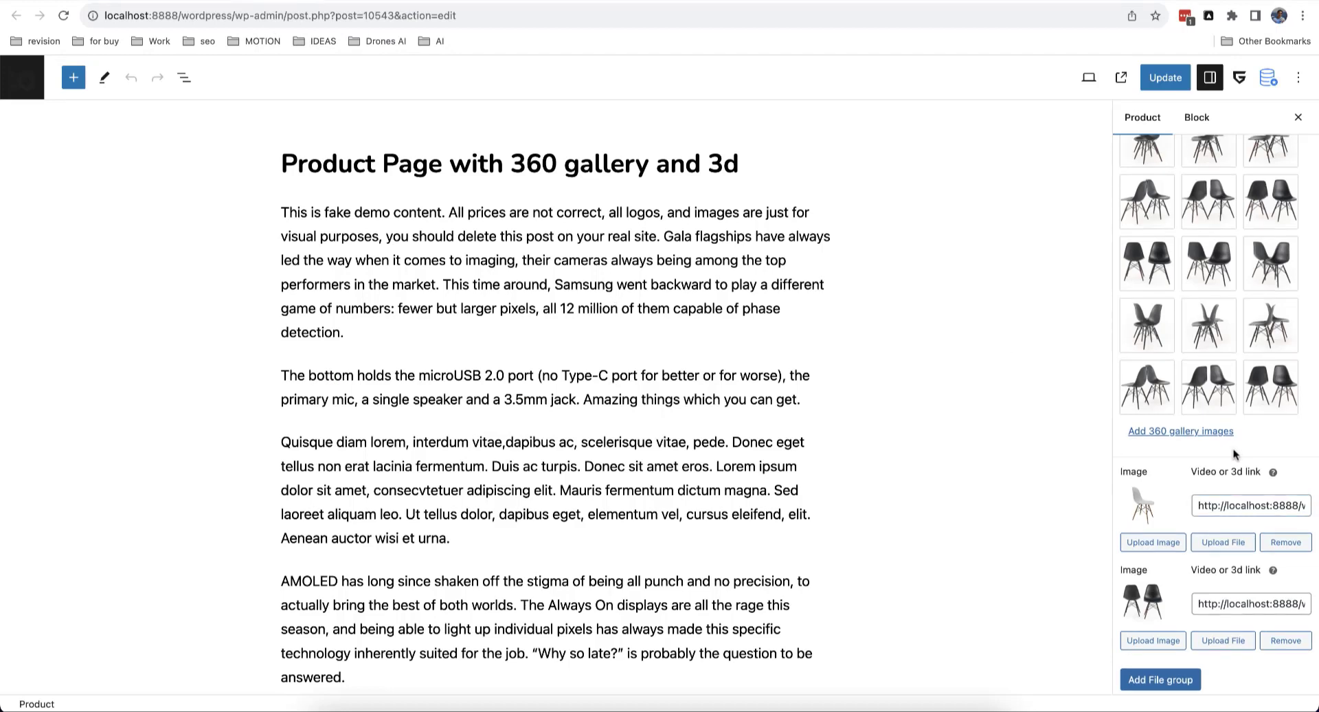
Step: Open the product image's media settings to look at its video or 3D file url field
scroll(1234, 453, "up", 10)
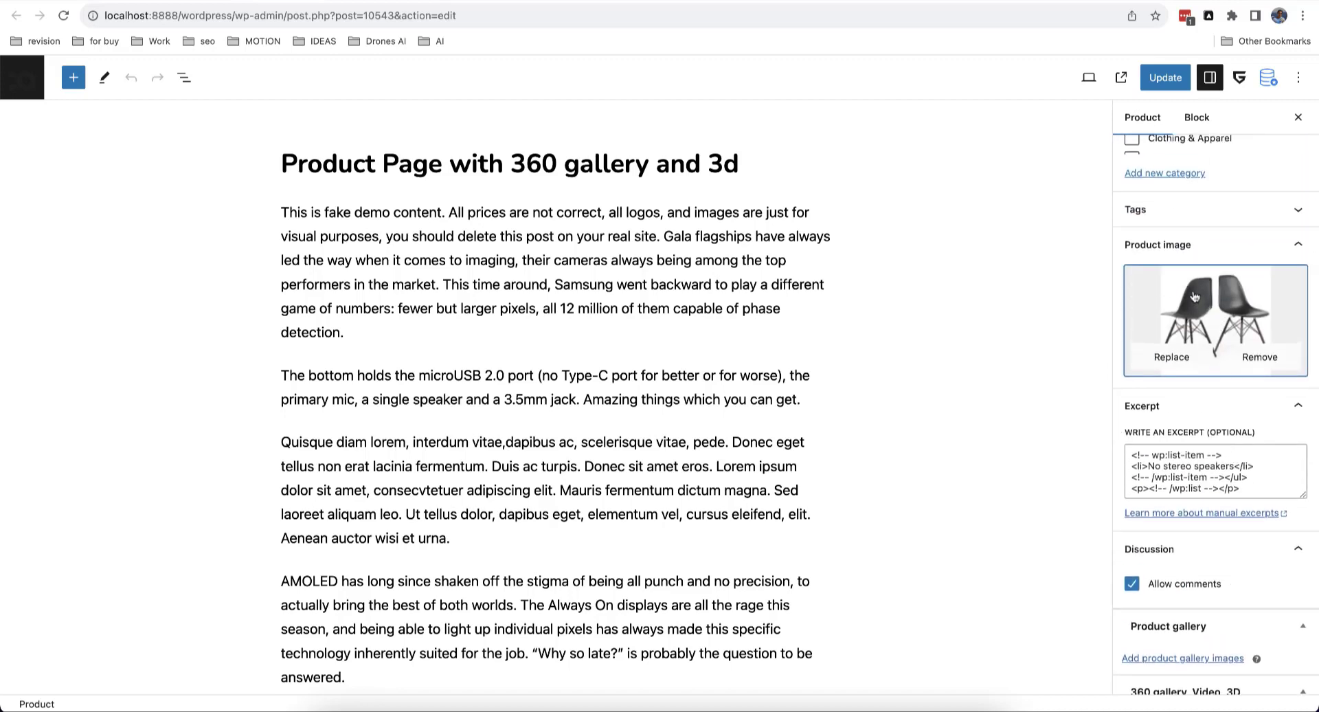
left_click(1222, 299)
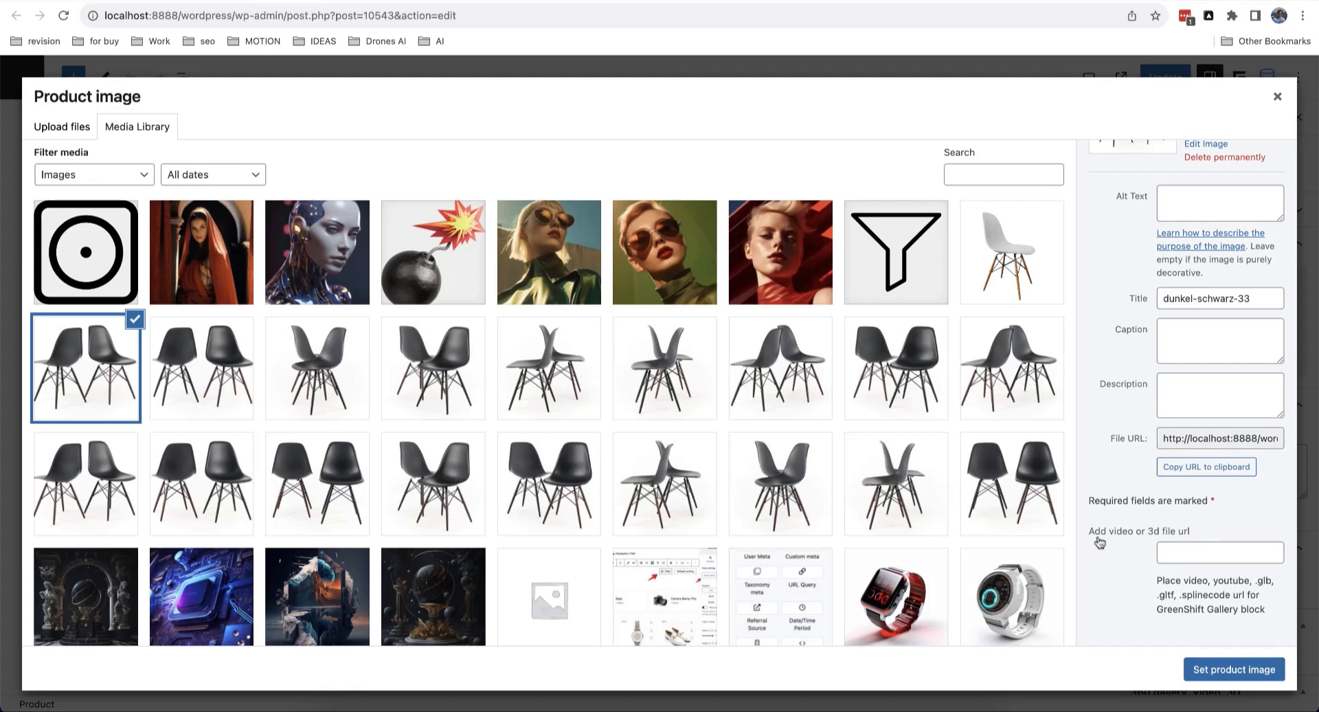
left_click(1177, 551)
left_click(1277, 96)
scroll(1231, 361, "down", 10)
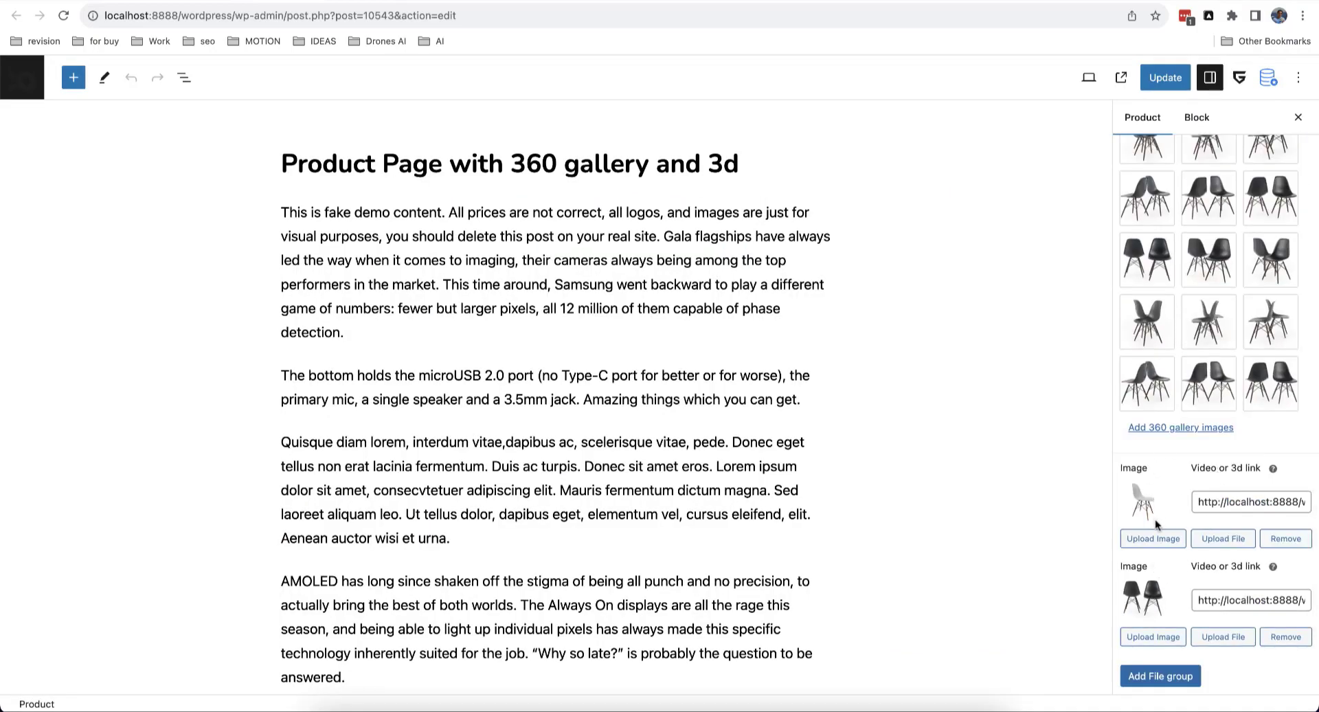
scroll(1155, 518, "up", 10)
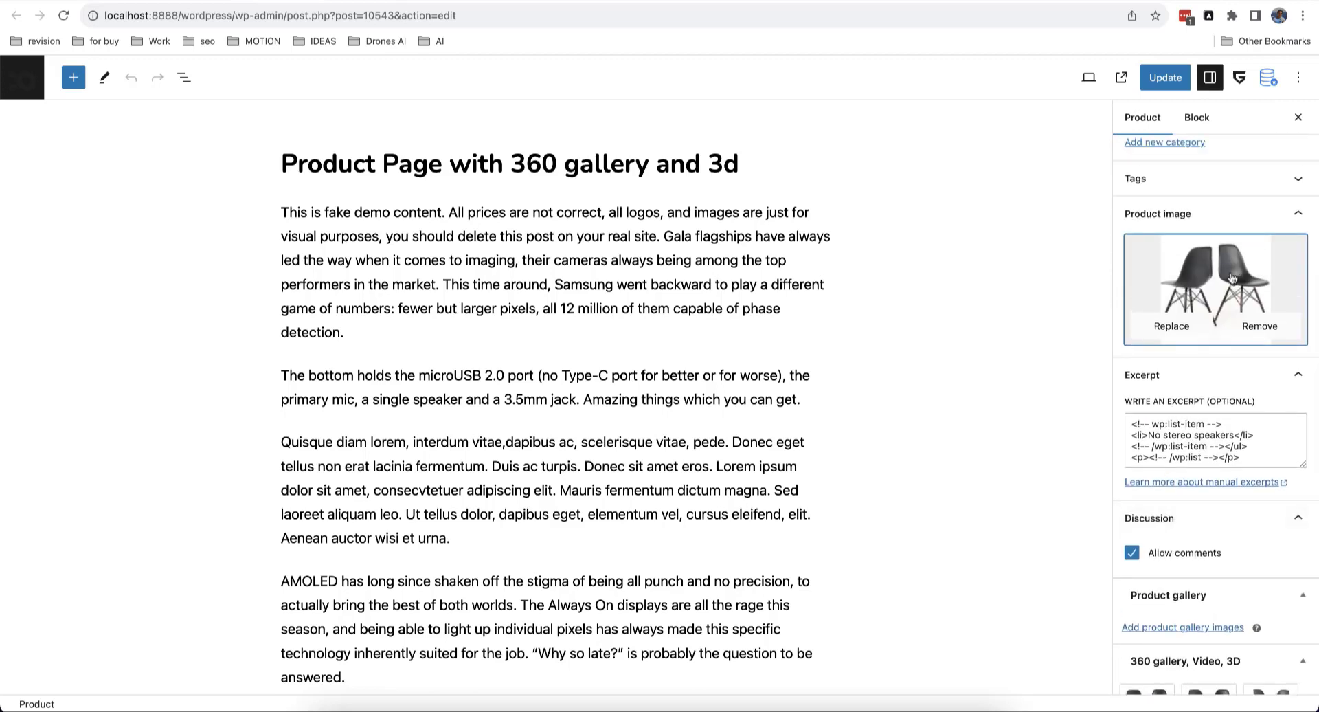
left_click(1236, 276)
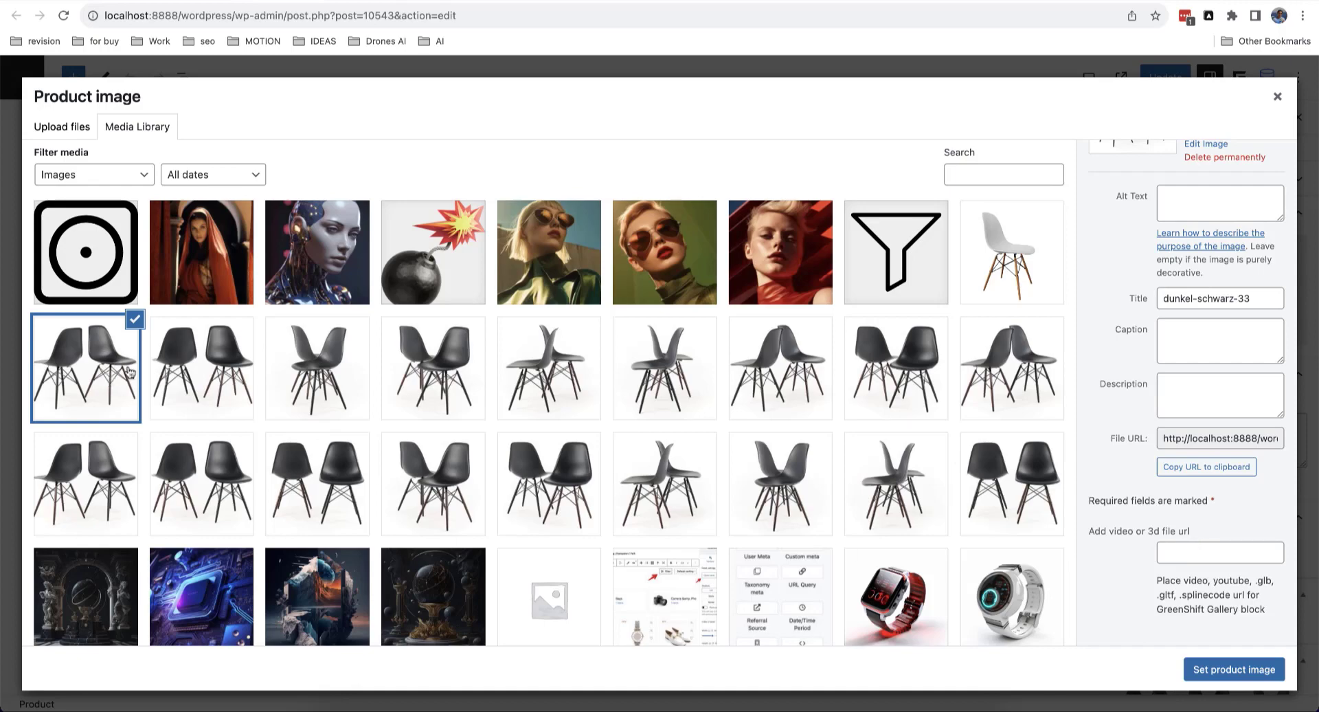
left_click(1278, 96)
scroll(1214, 483, "down", 10)
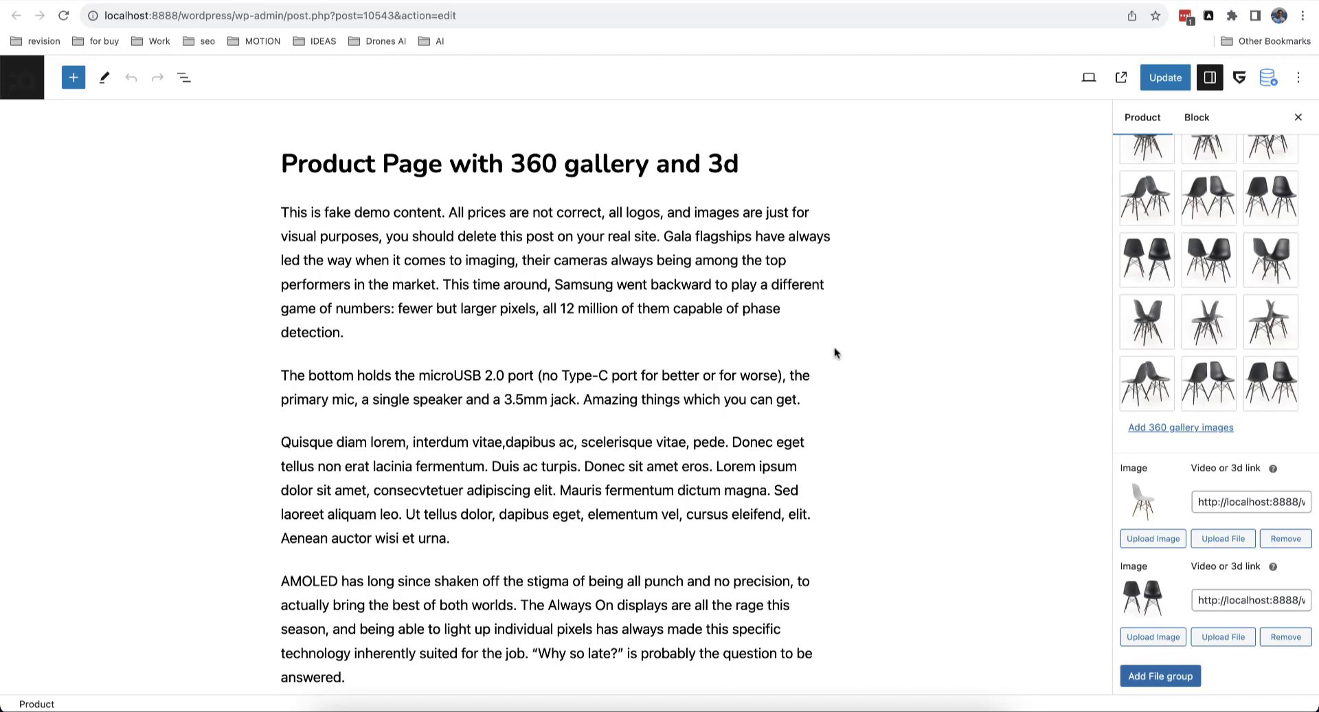
scroll(1266, 322, "up", 5)
Step: Paste the YouTube URL into the main image's video field, set the image, and update the product
left_click(1225, 206)
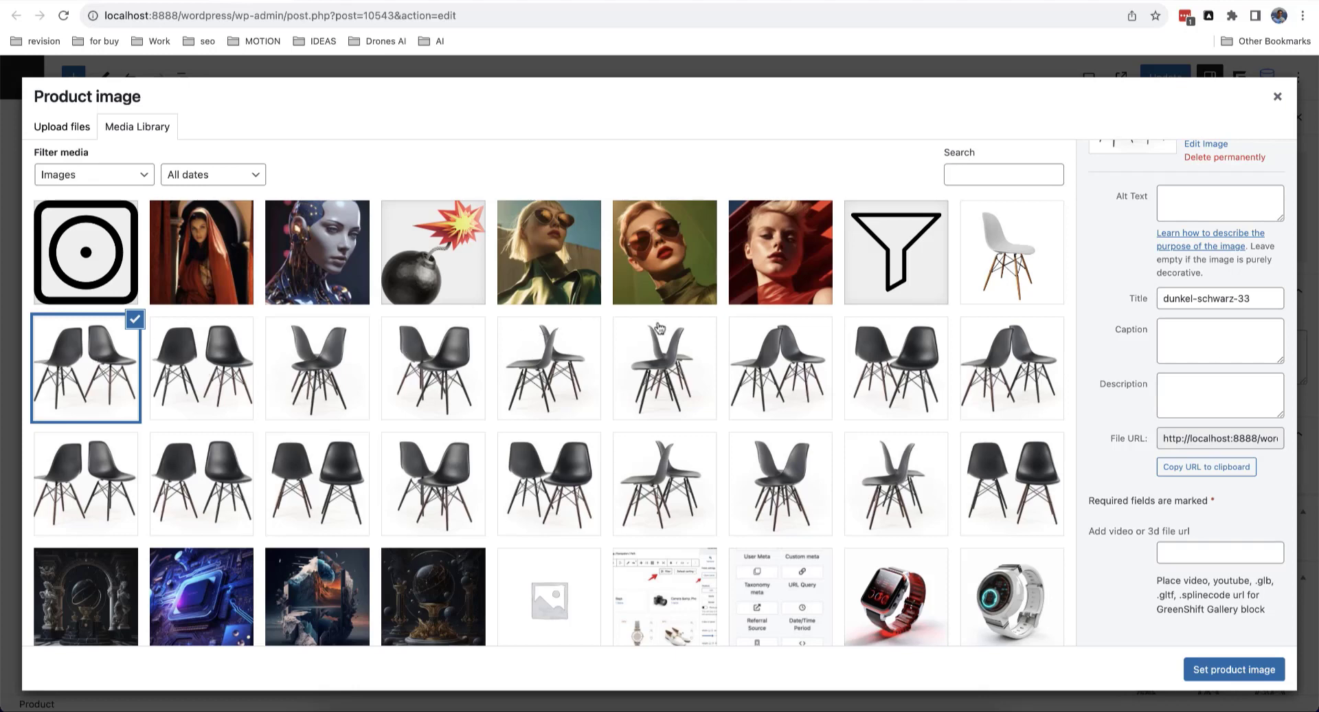
left_click(1199, 553)
key("super+v")
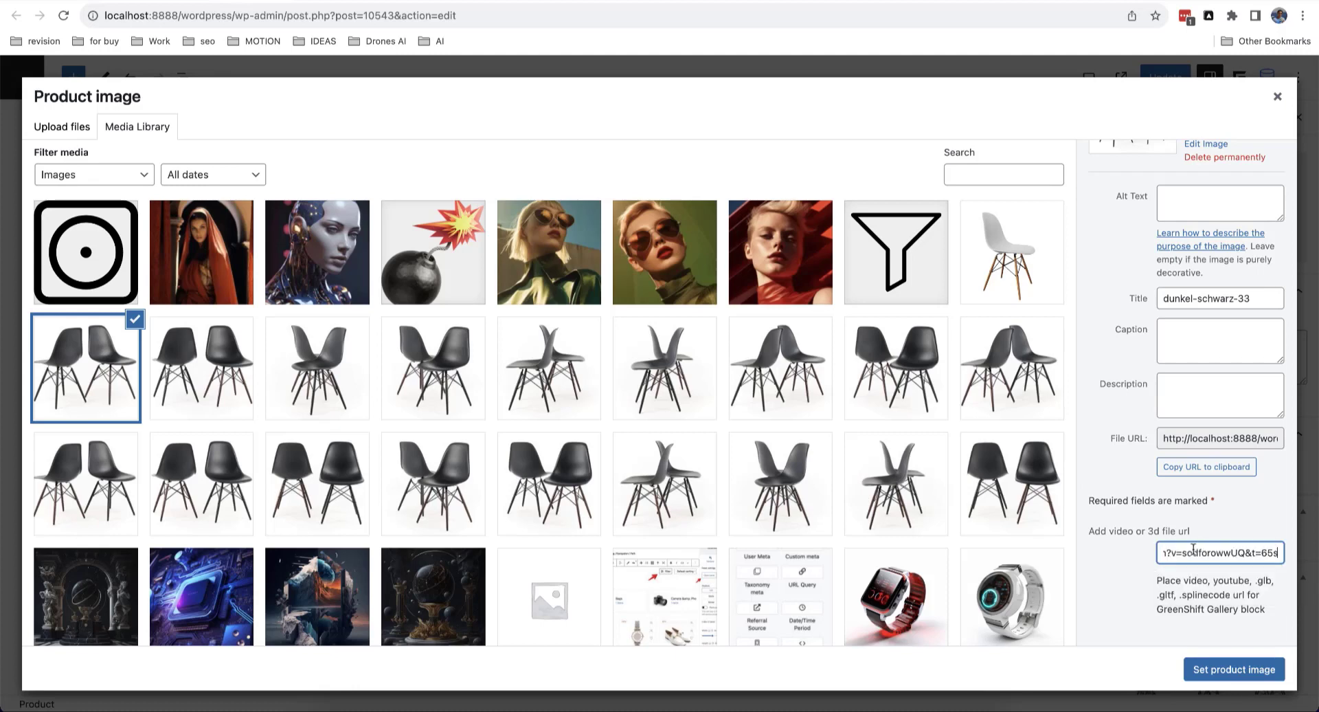
left_click_drag(1182, 552, 1101, 554)
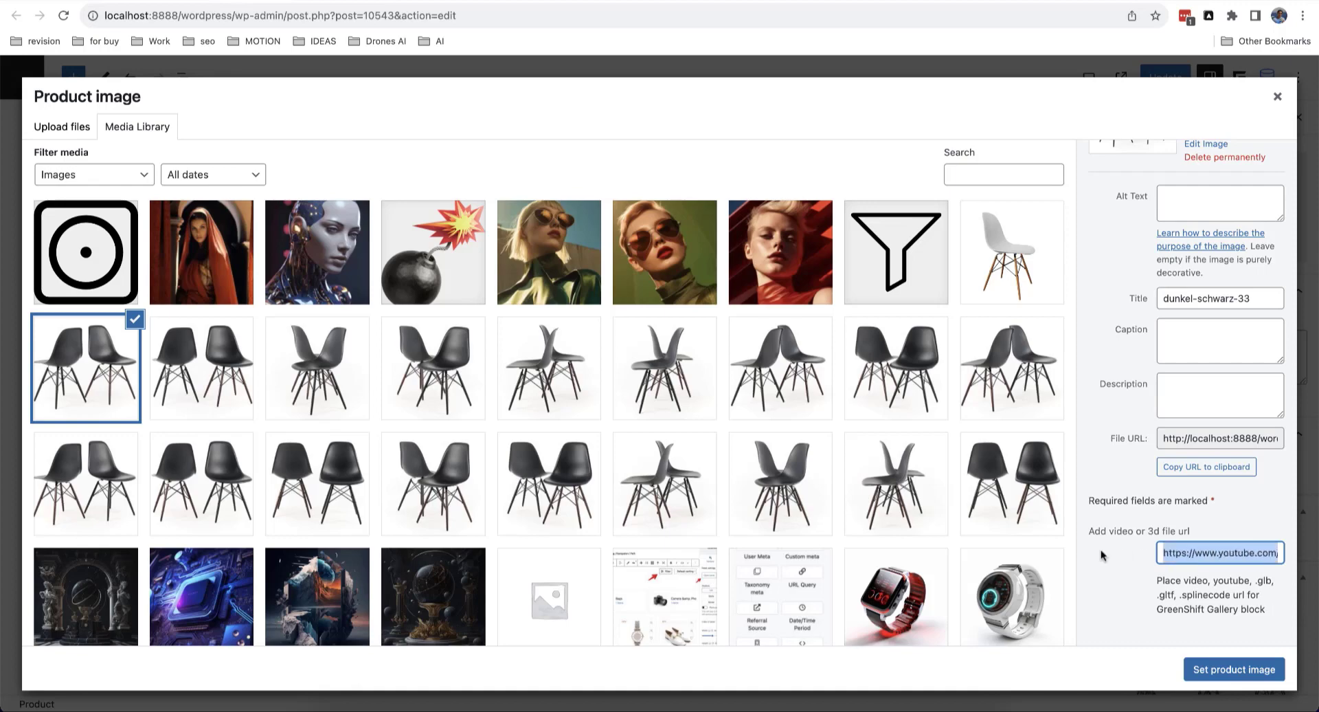
left_click(1213, 553)
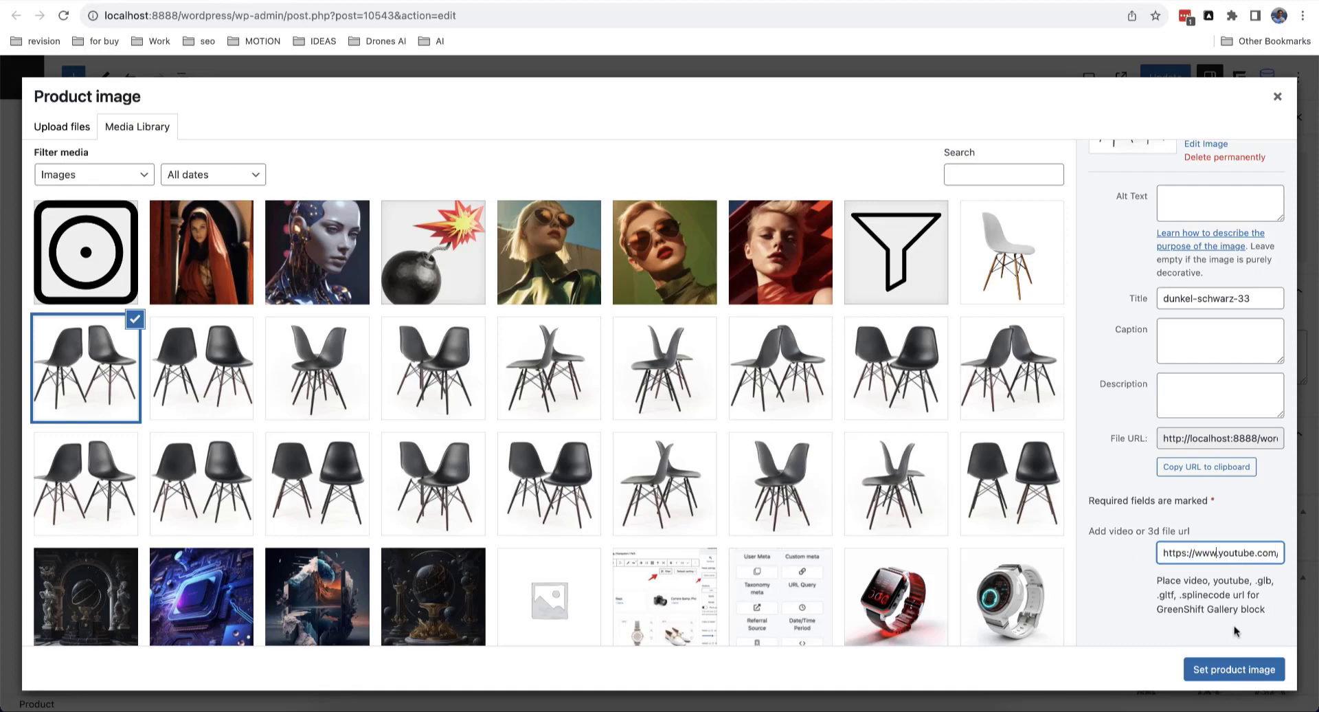
left_click(1234, 669)
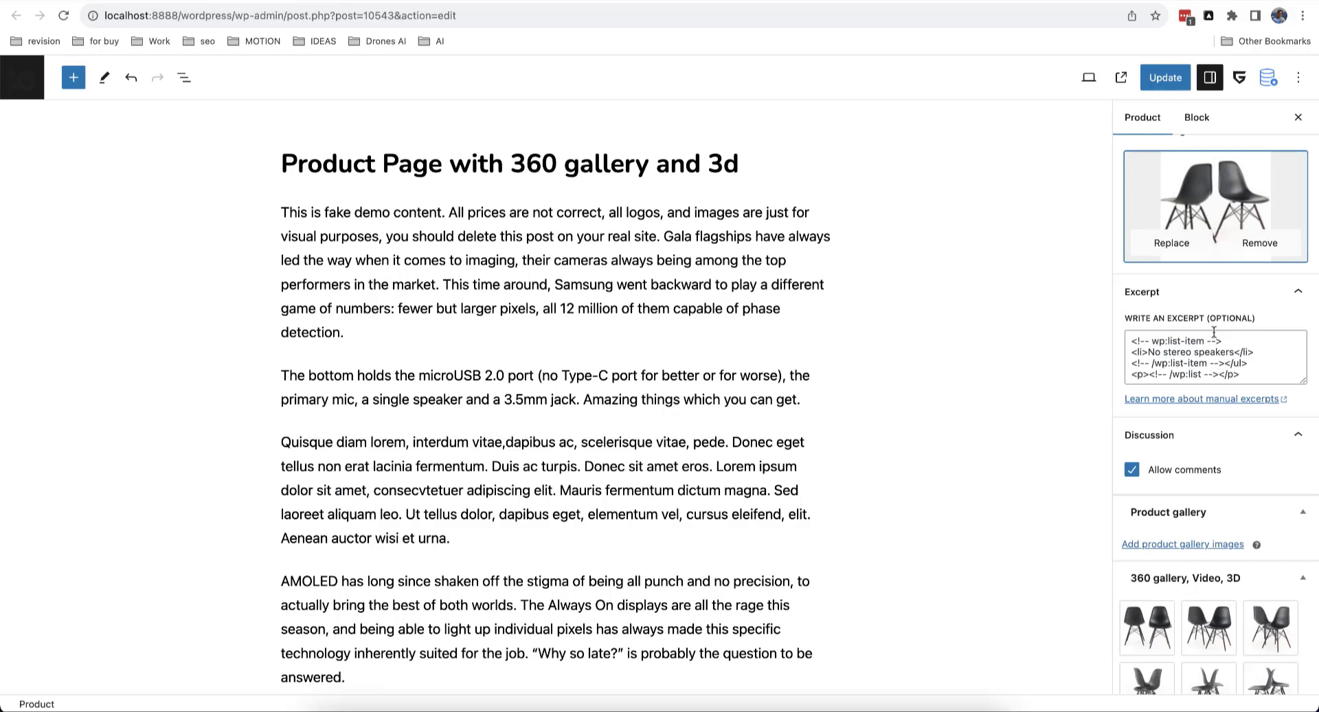
left_click(1165, 77)
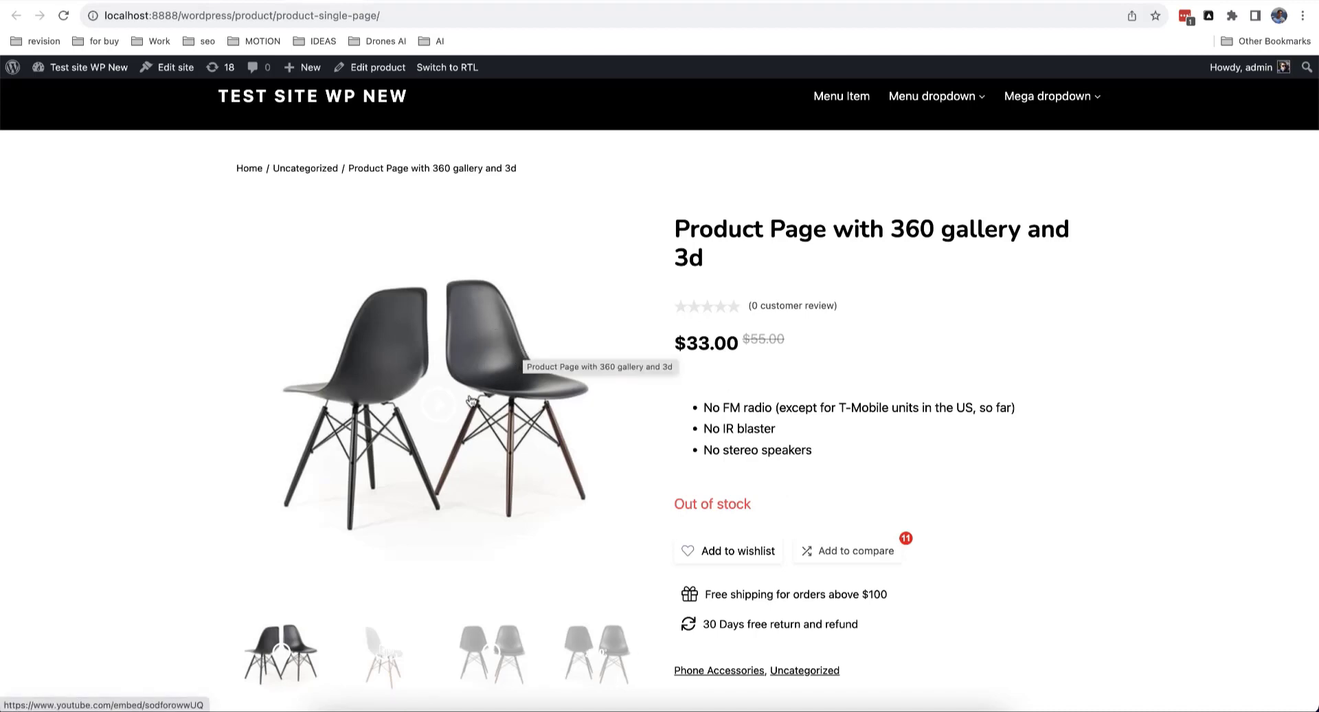
Step: Play the main image's YouTube video in the lightbox, close it, then show the third gallery item
left_click(446, 408)
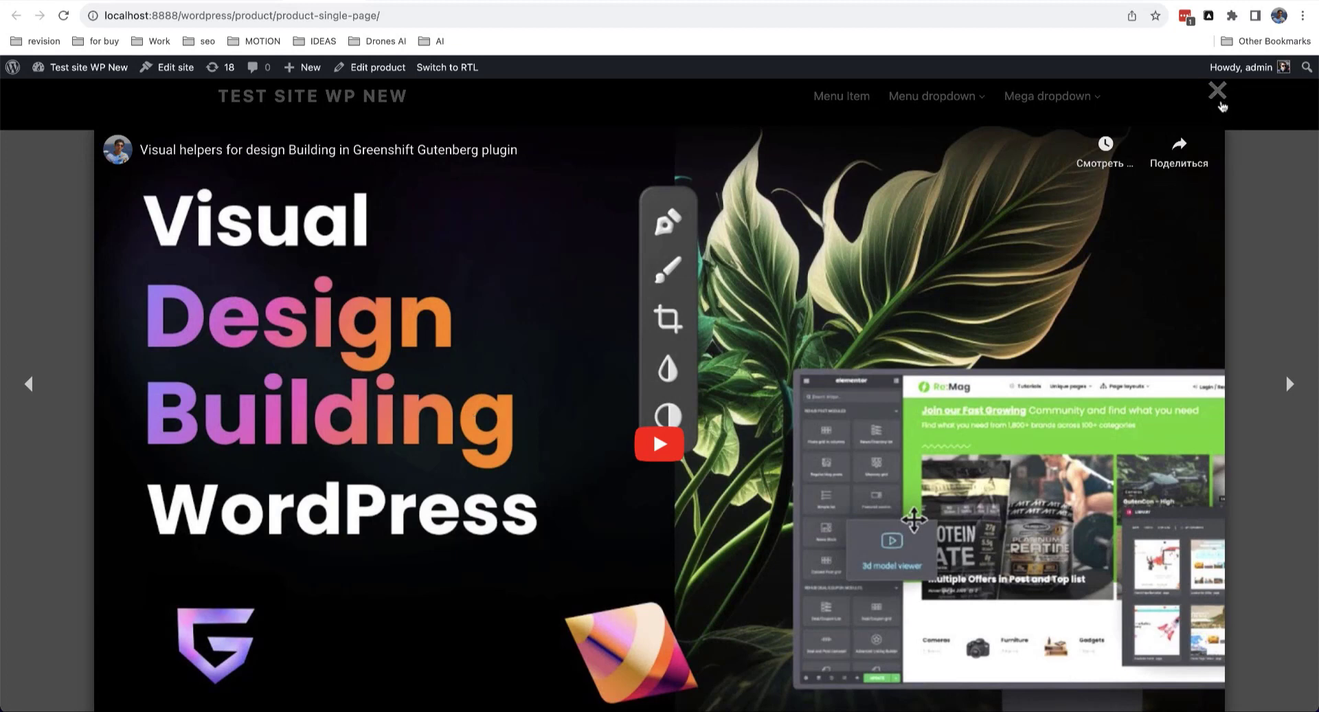
left_click(1220, 99)
scroll(602, 545, "down", 1)
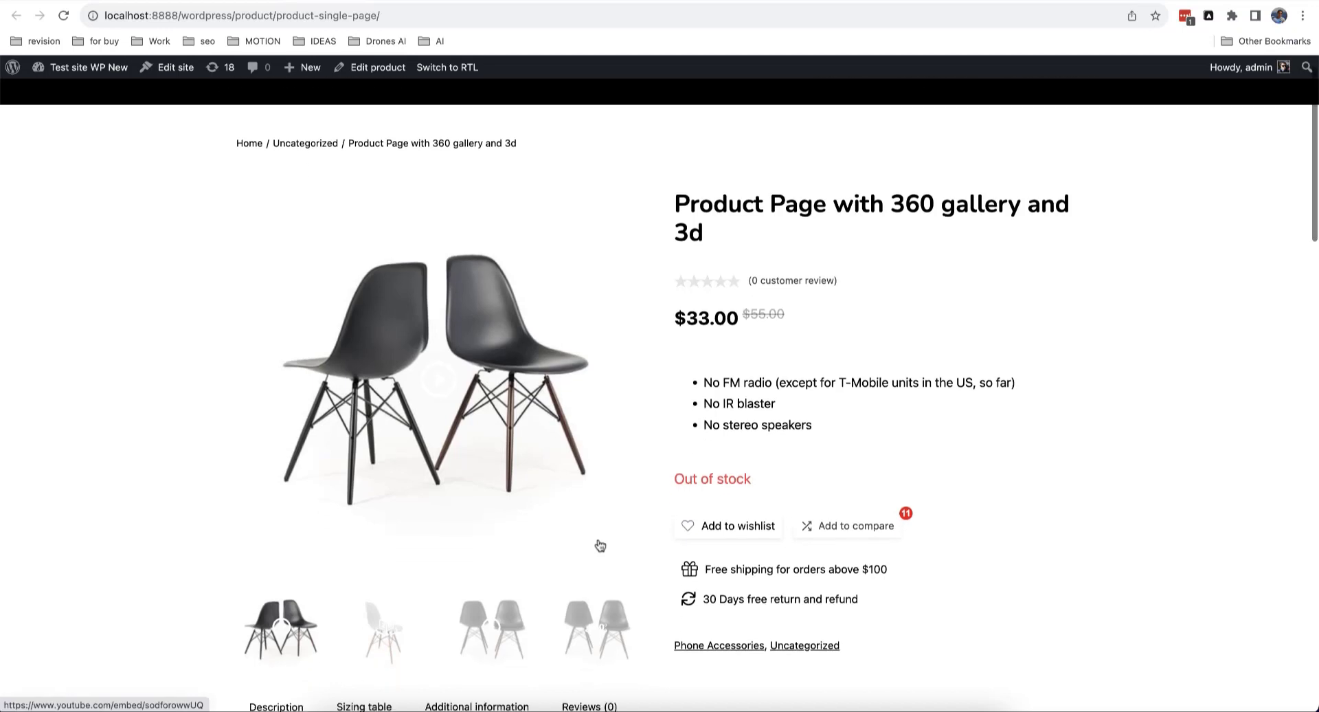
left_click(519, 582)
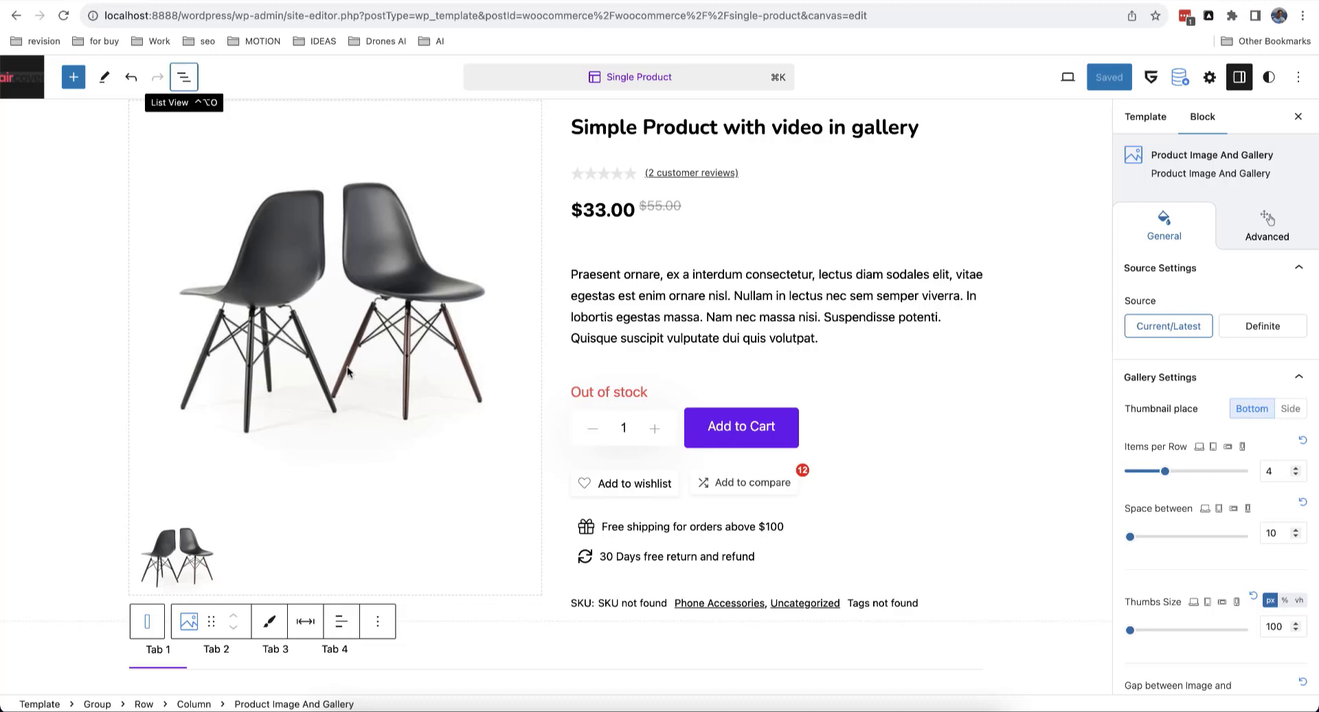
Step: Insert a Dynamic Image block above the product gallery using the /dynamic inserter
scroll(398, 376, "up", 2)
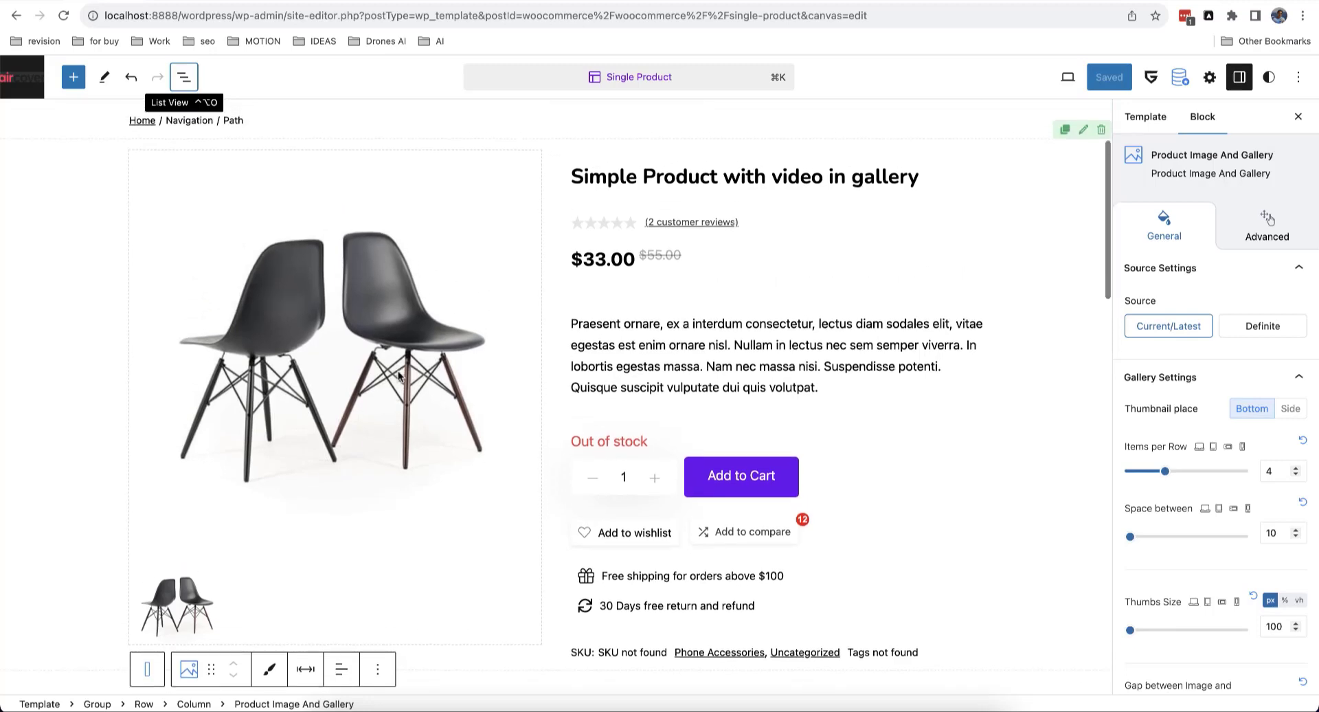
scroll(328, 338, "up", 1)
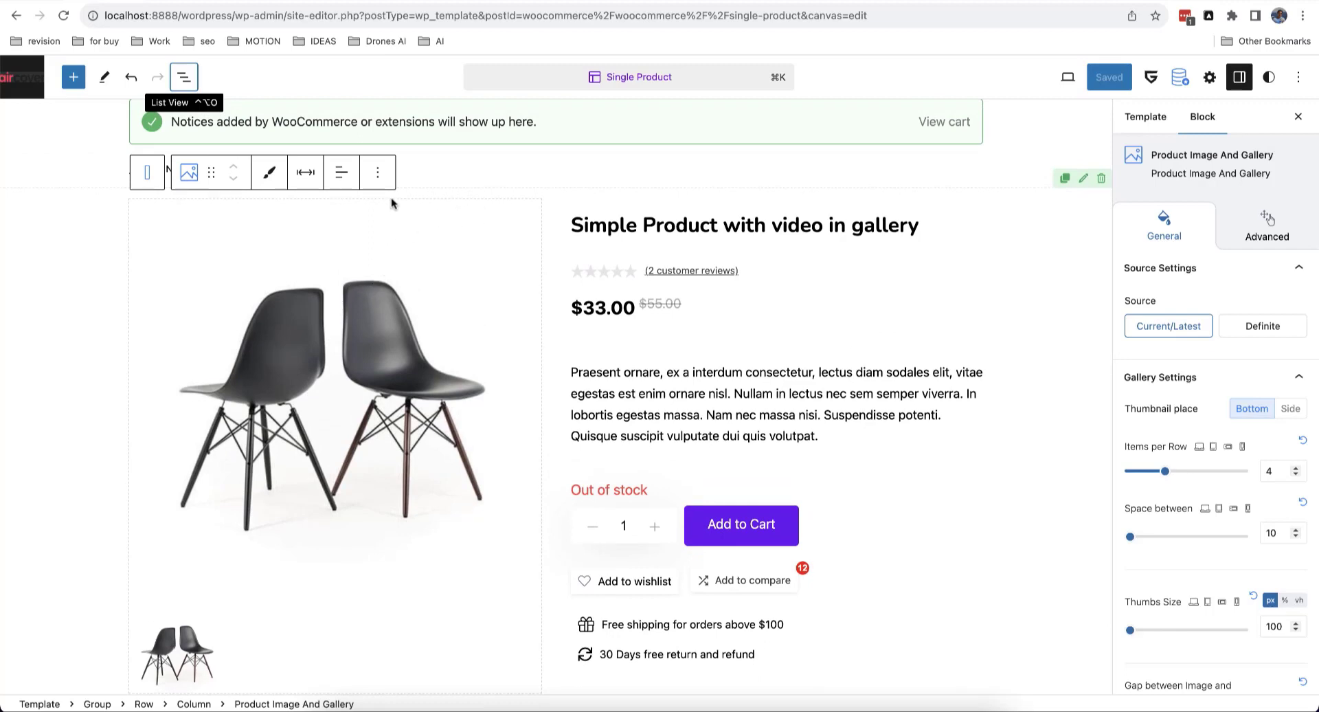
left_click(378, 172)
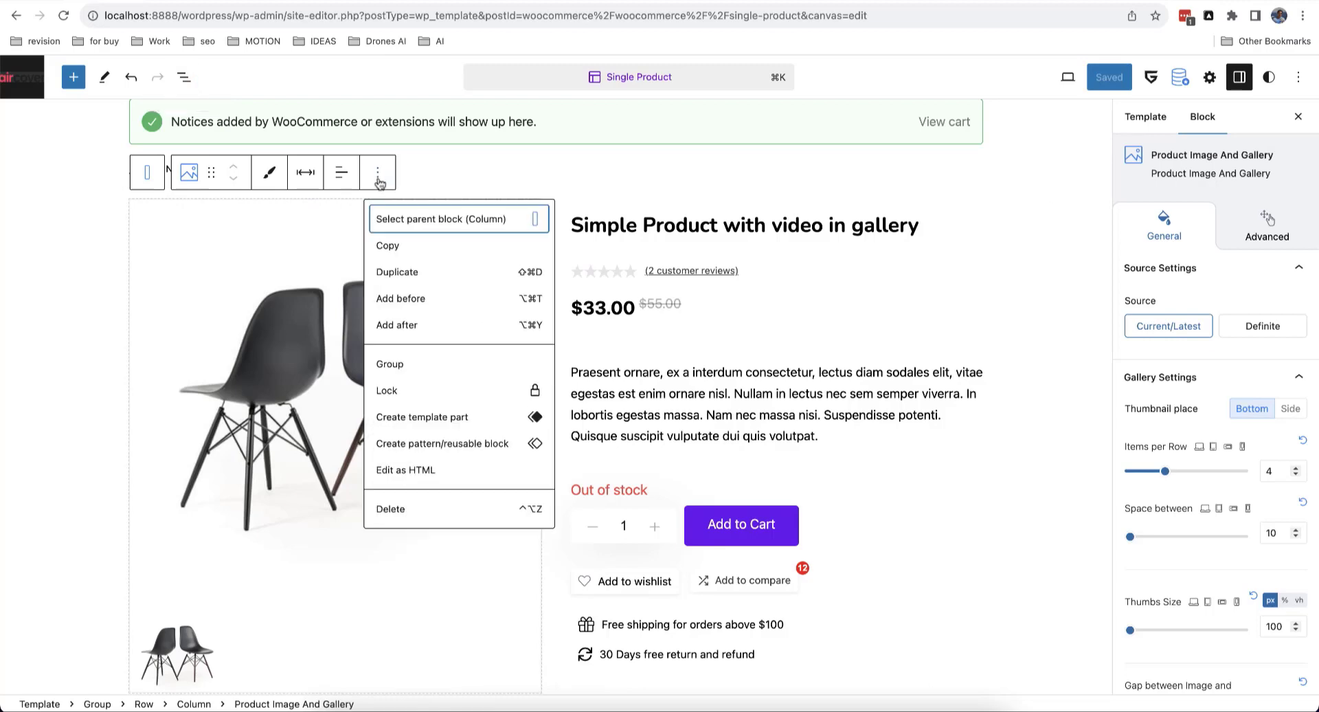
left_click(419, 300)
type("/dynamic")
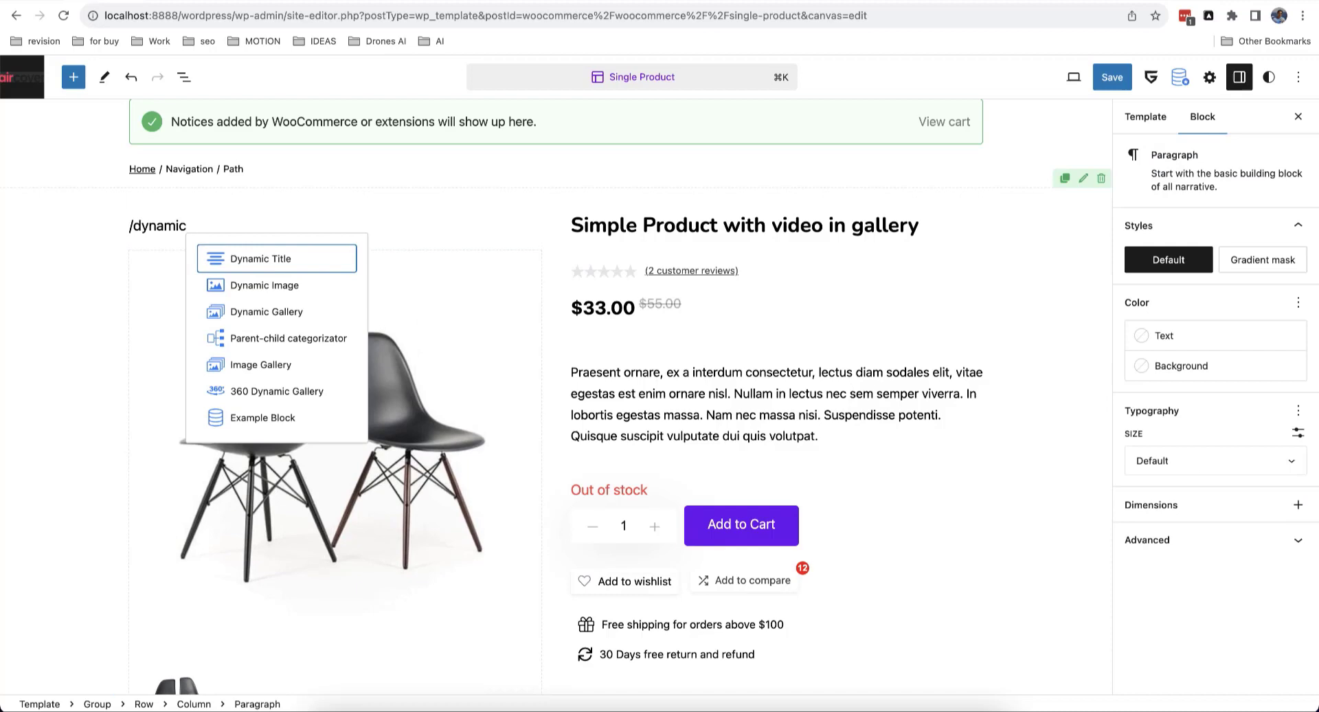
key("Down")
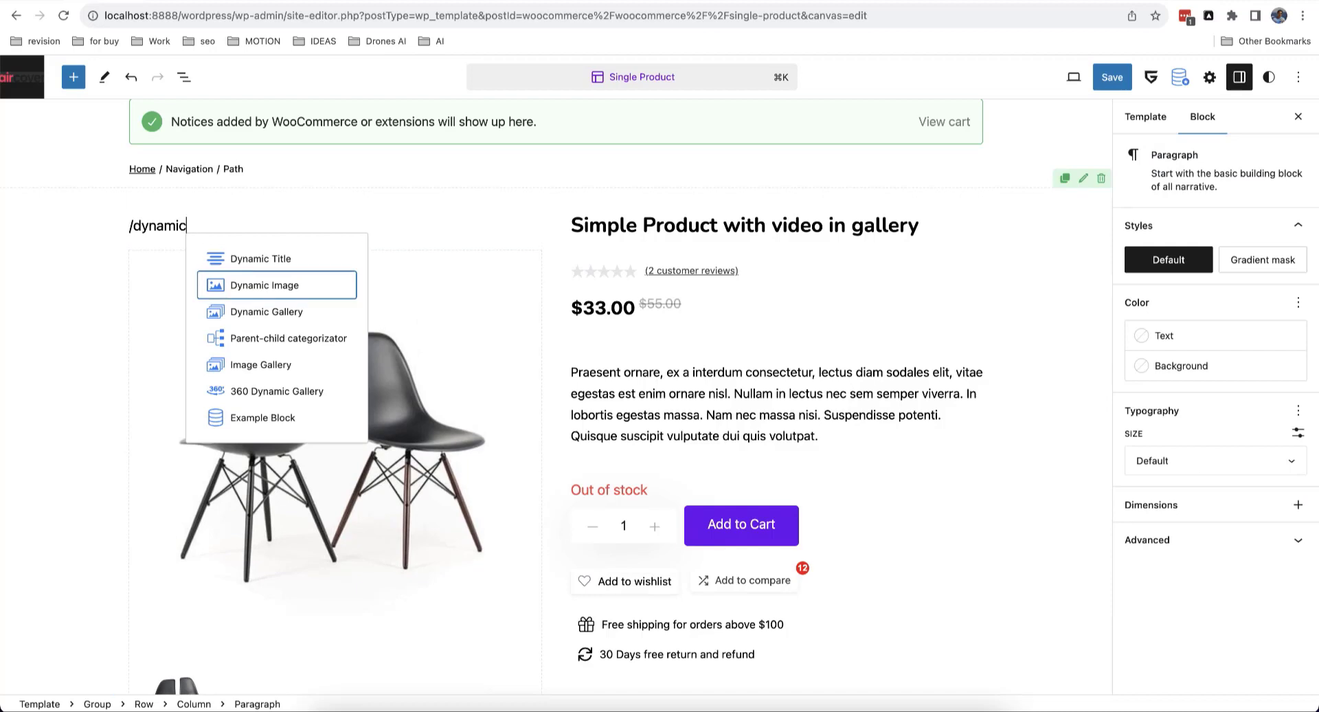
key("Return")
scroll(362, 395, "down", 2)
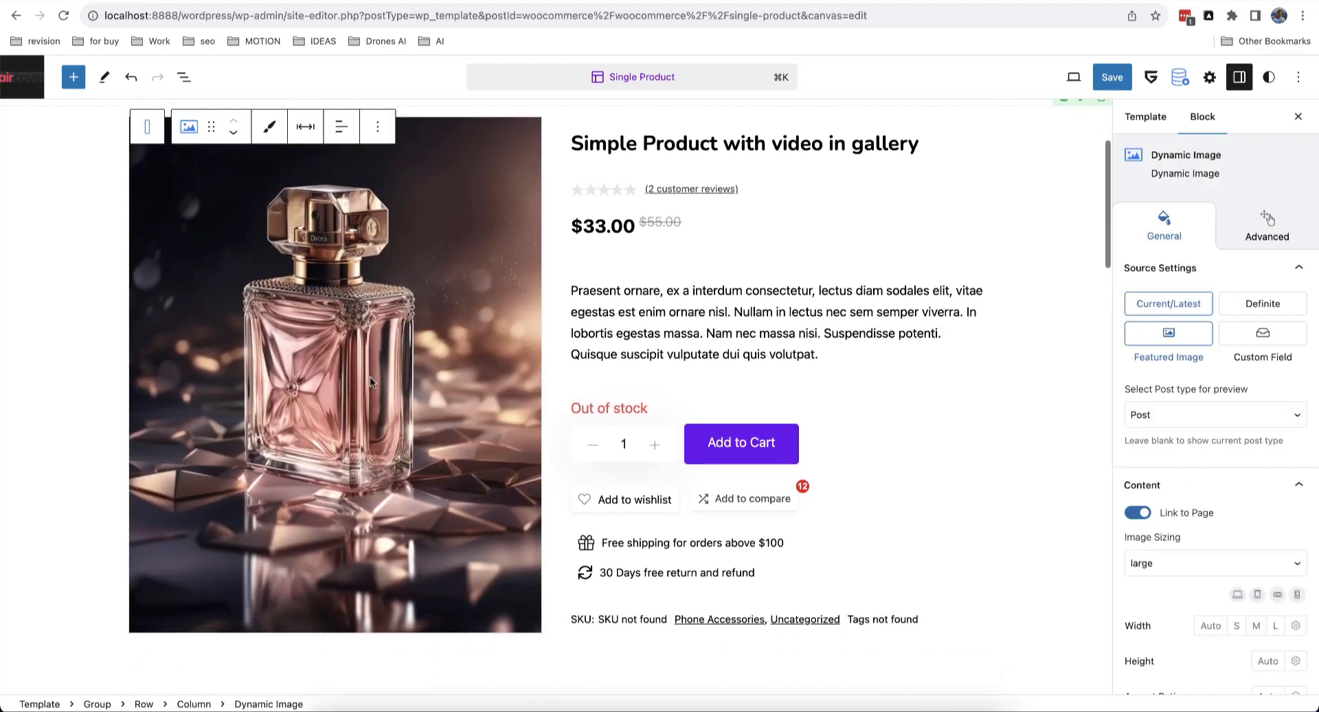
scroll(405, 344, "up", 3)
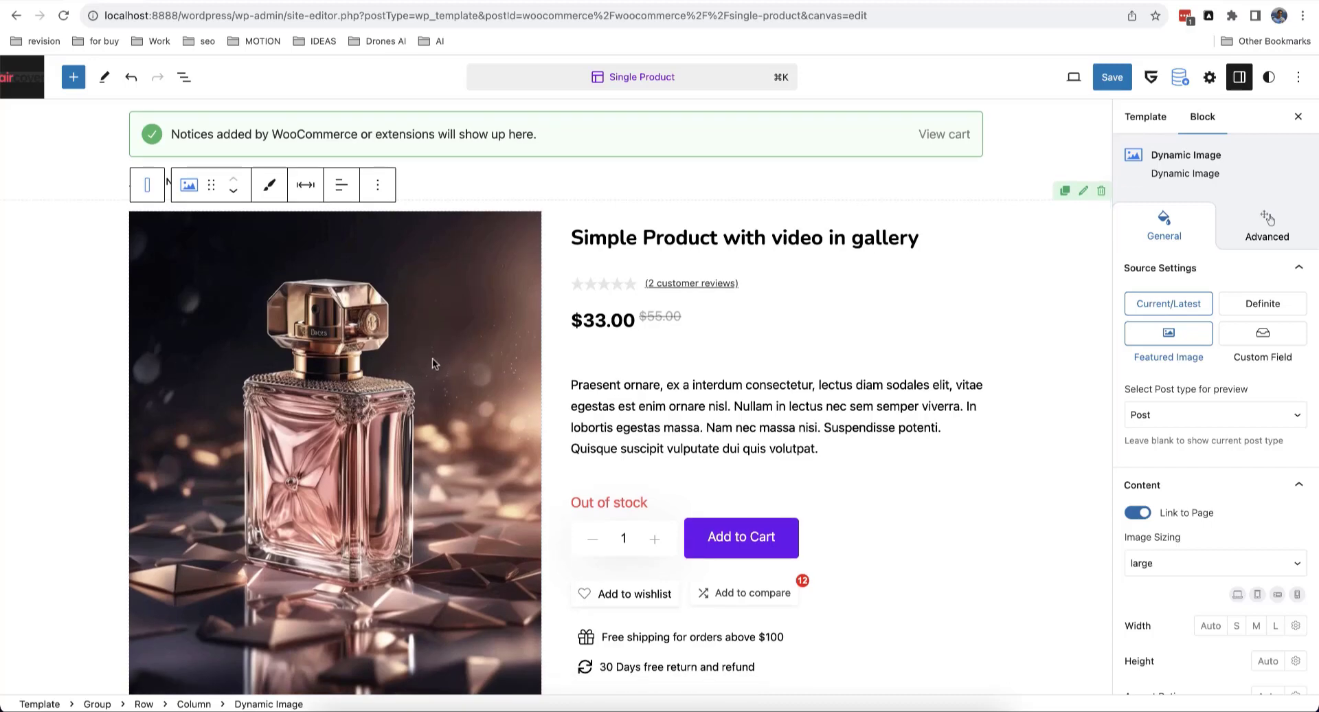
Step: Delete the Dynamic Image block and reselect the Product Image And Gallery block
left_click(377, 184)
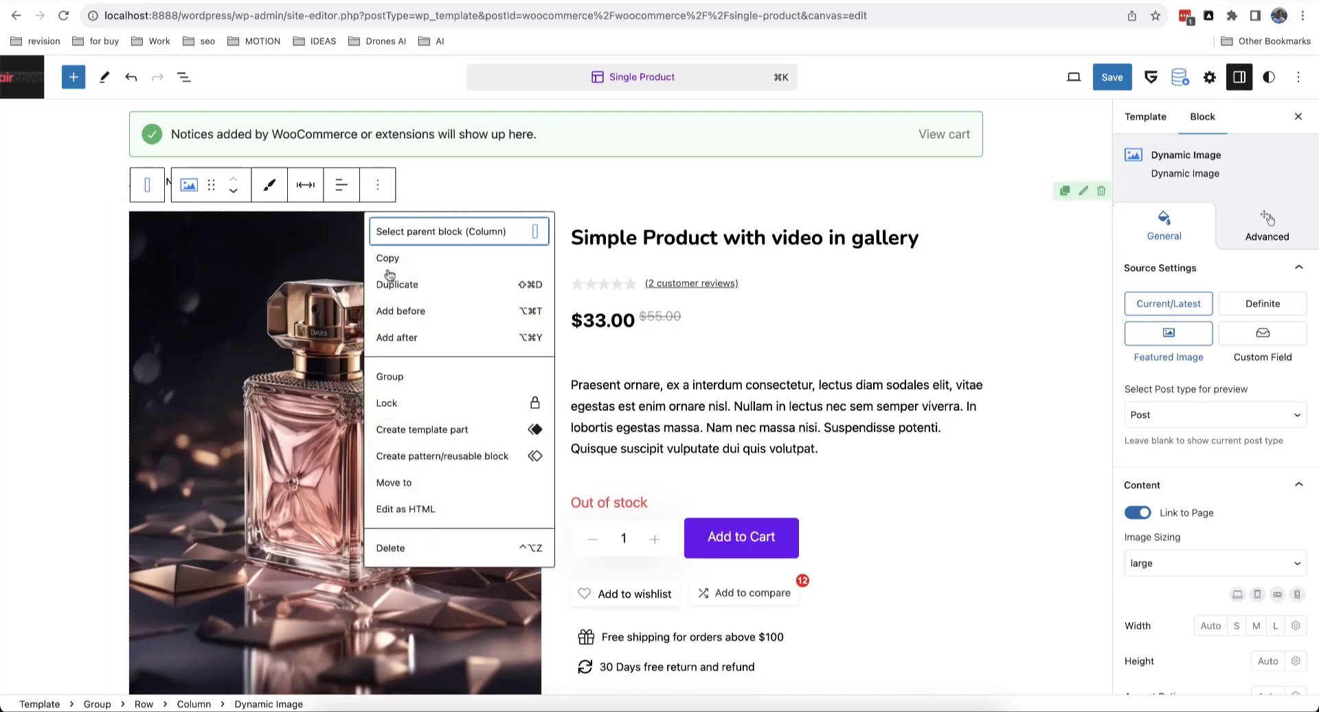
left_click(411, 543)
left_click(413, 320)
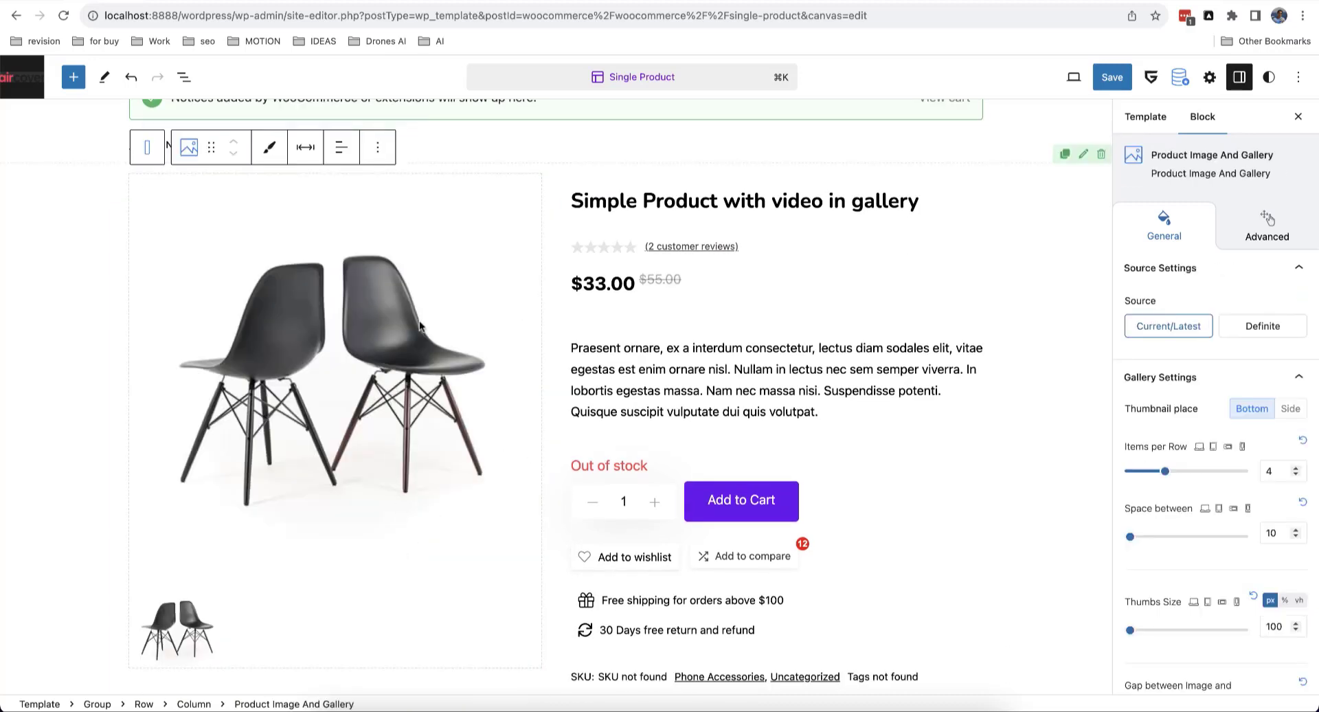
Step: Insert a Dynamic Gallery block above the product gallery via /dynamic
left_click(380, 150)
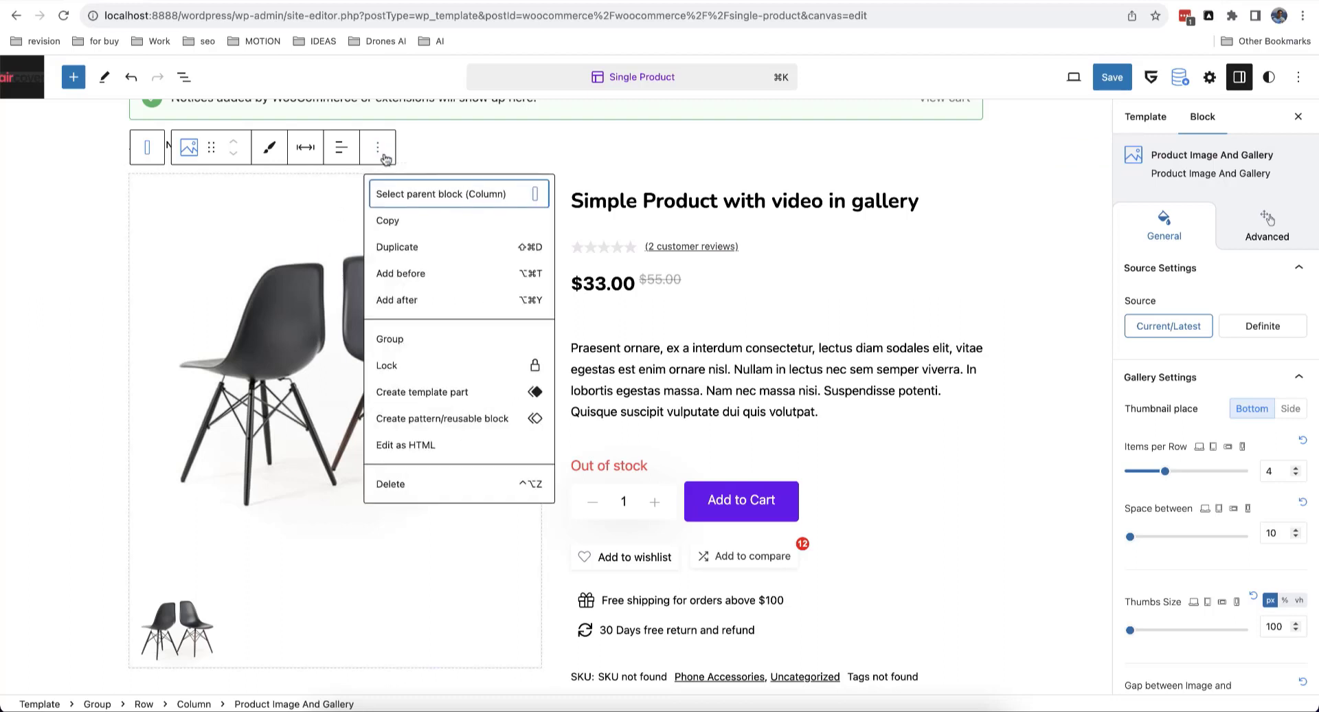
left_click(416, 282)
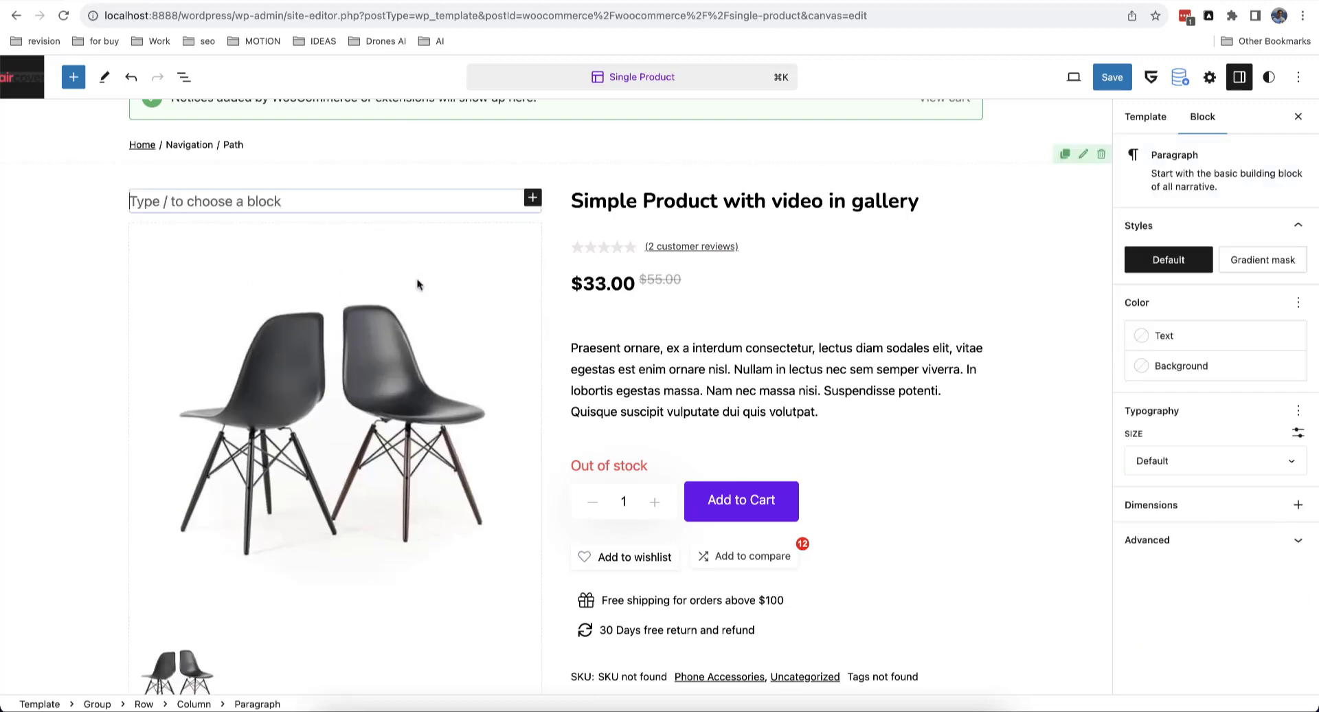
type("/dynamic")
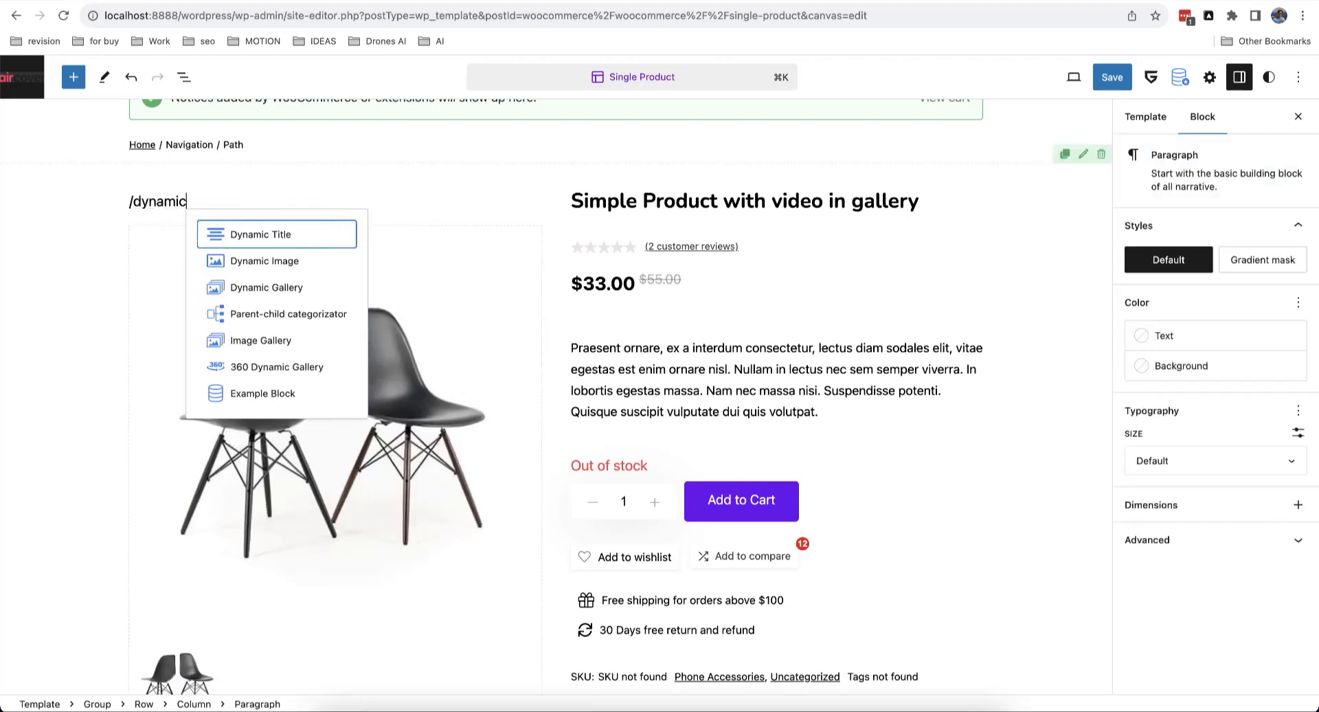
key("Down")
key("Down")
key("Return")
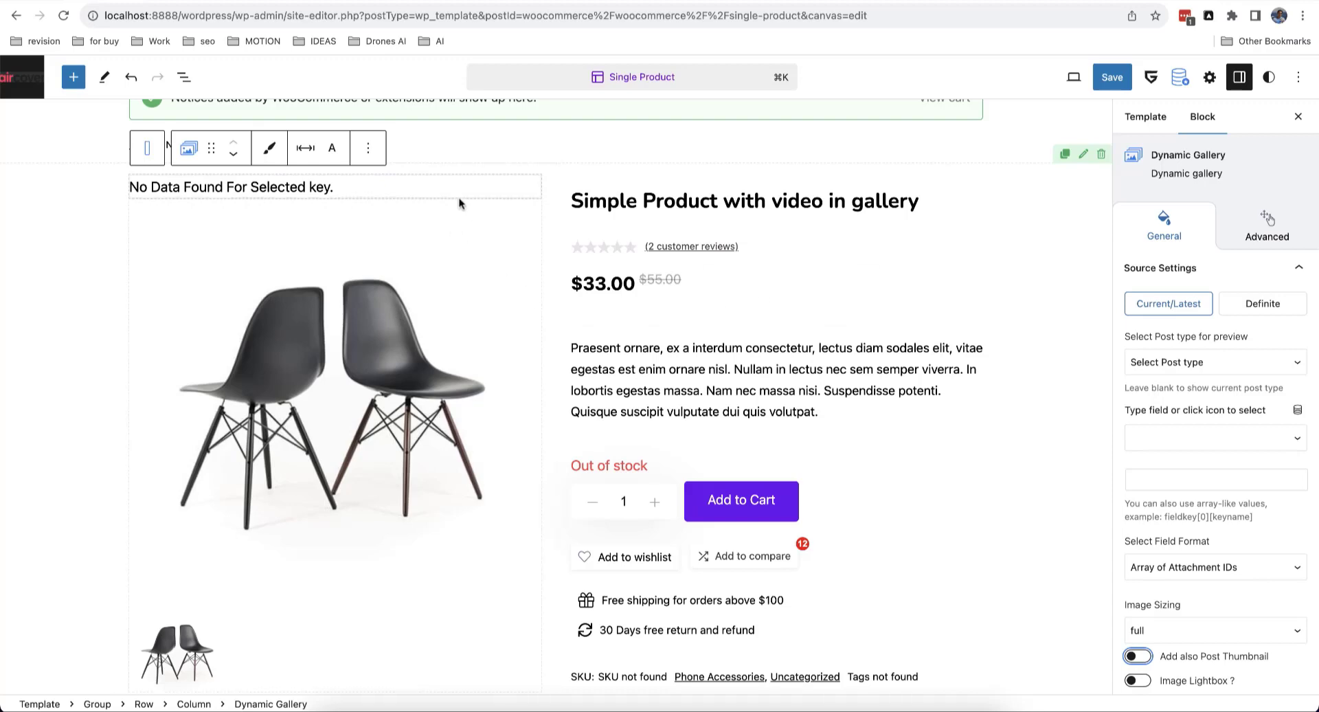
Step: Set the Dynamic Gallery's preview post type to Product and its custom field to _product_image_gallery
left_click(1192, 363)
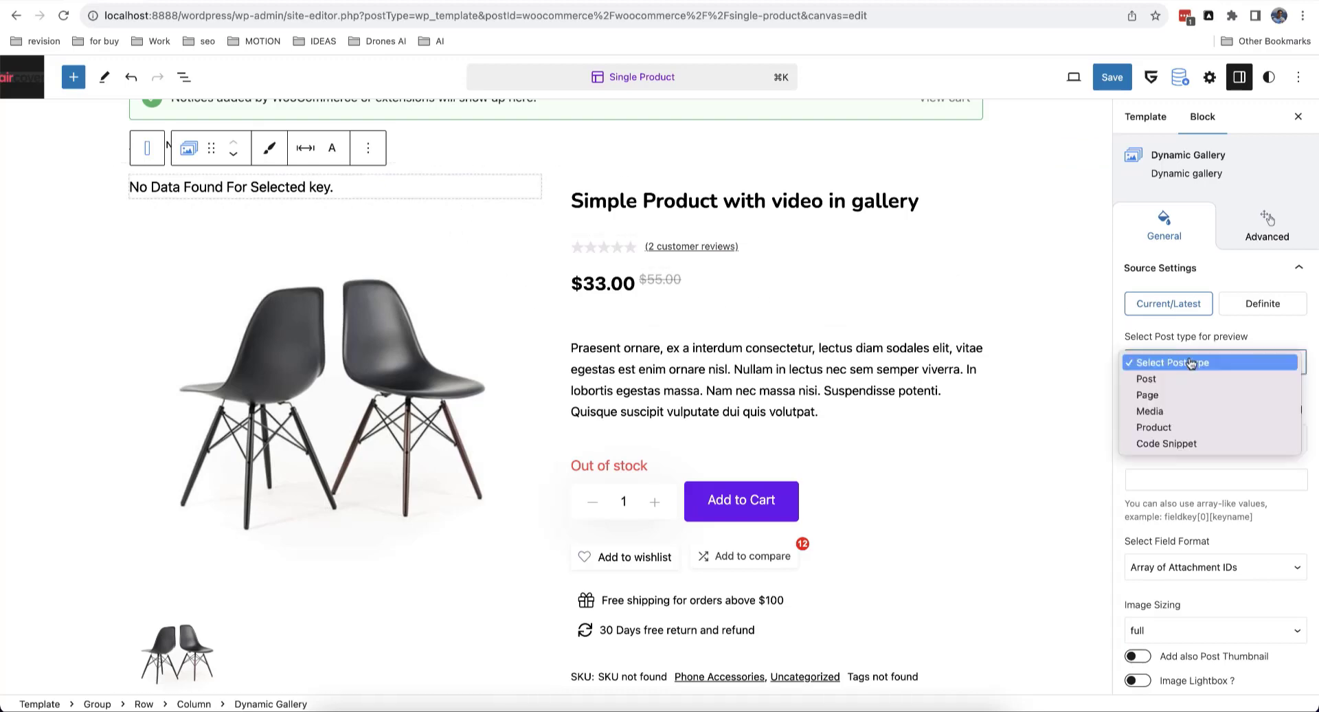
left_click(1196, 427)
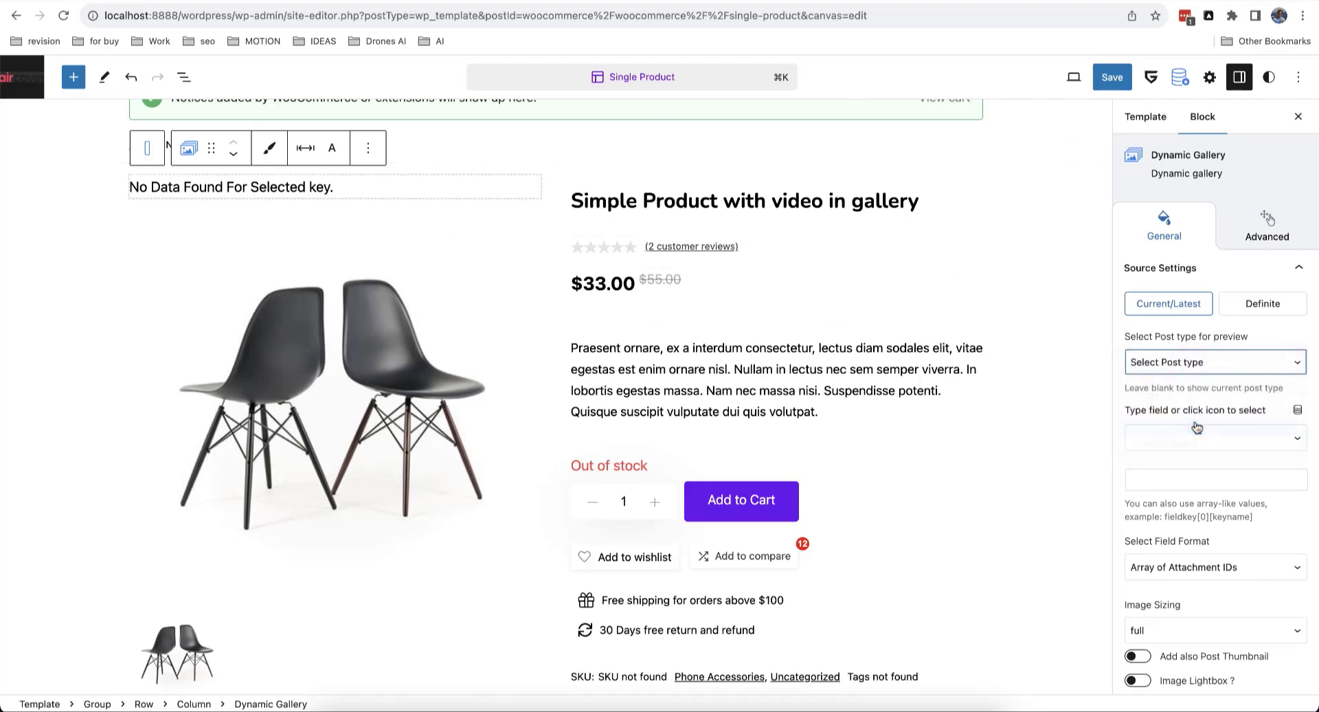
scroll(1211, 434, "down", 1)
left_click(1229, 413)
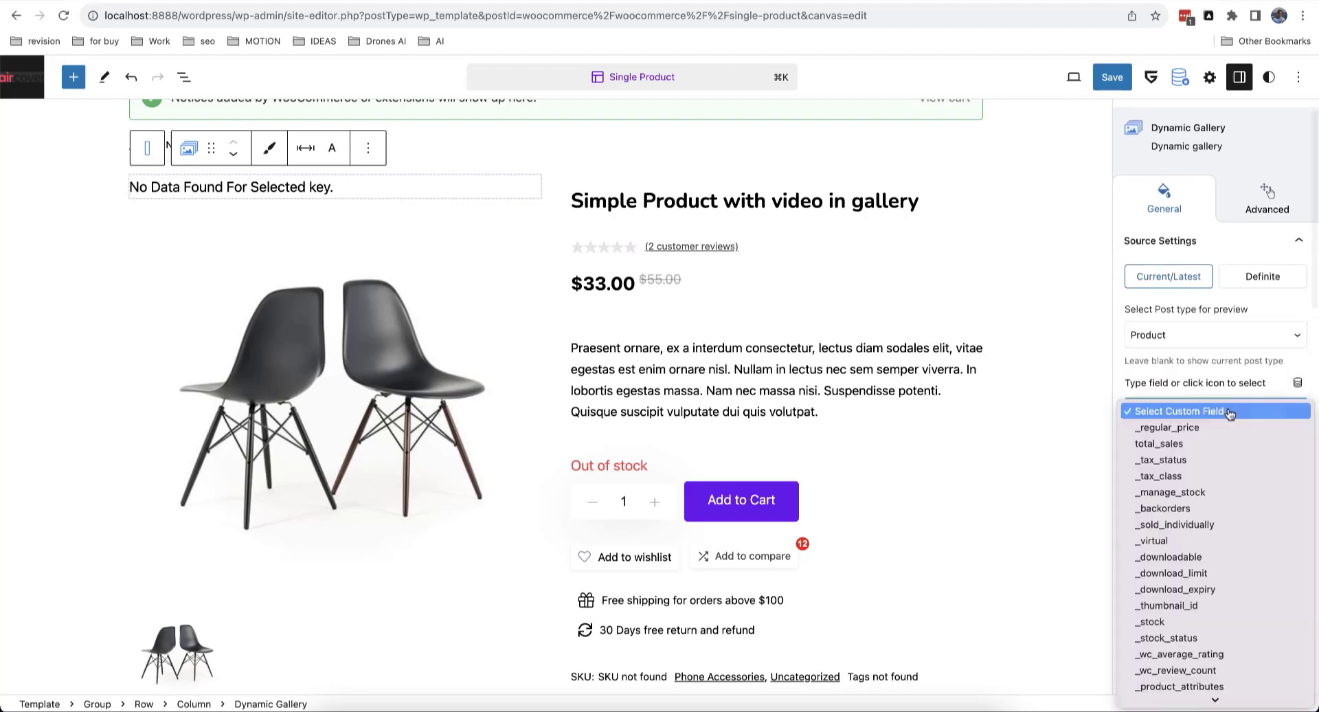
scroll(1229, 413, "down", 3)
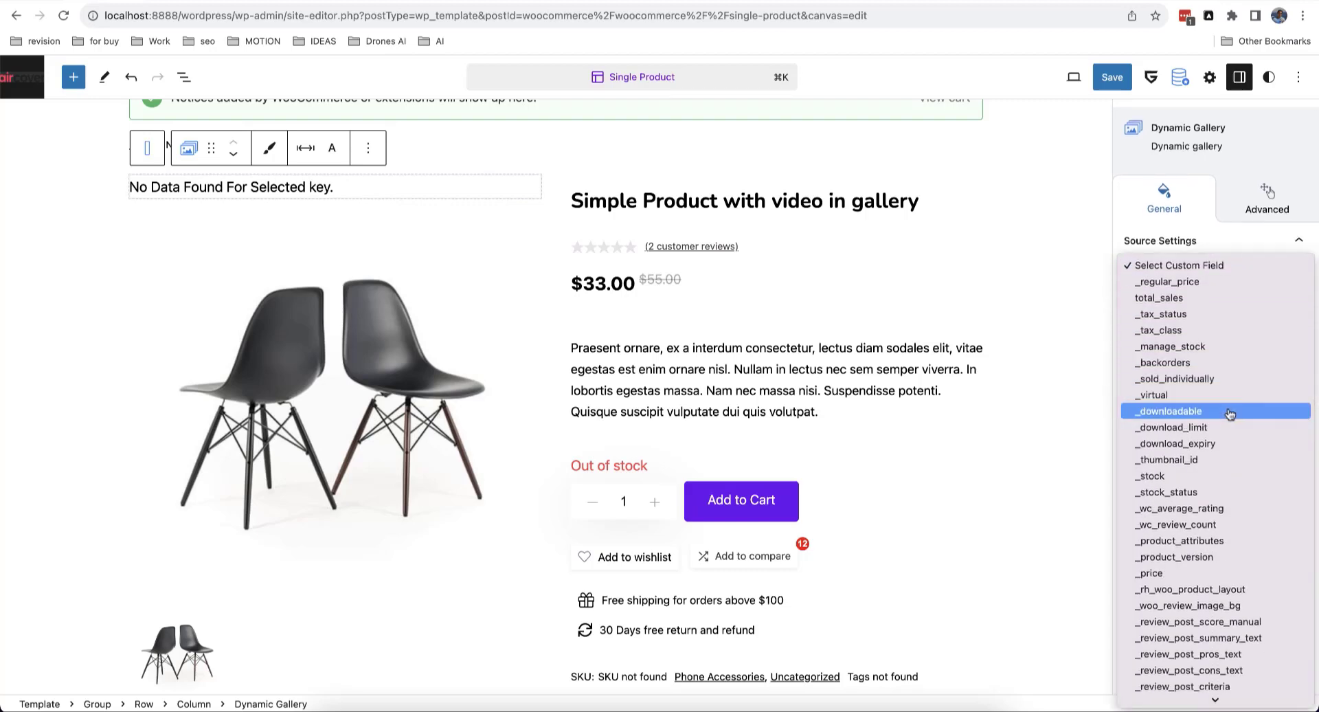
scroll(1229, 413, "down", 4)
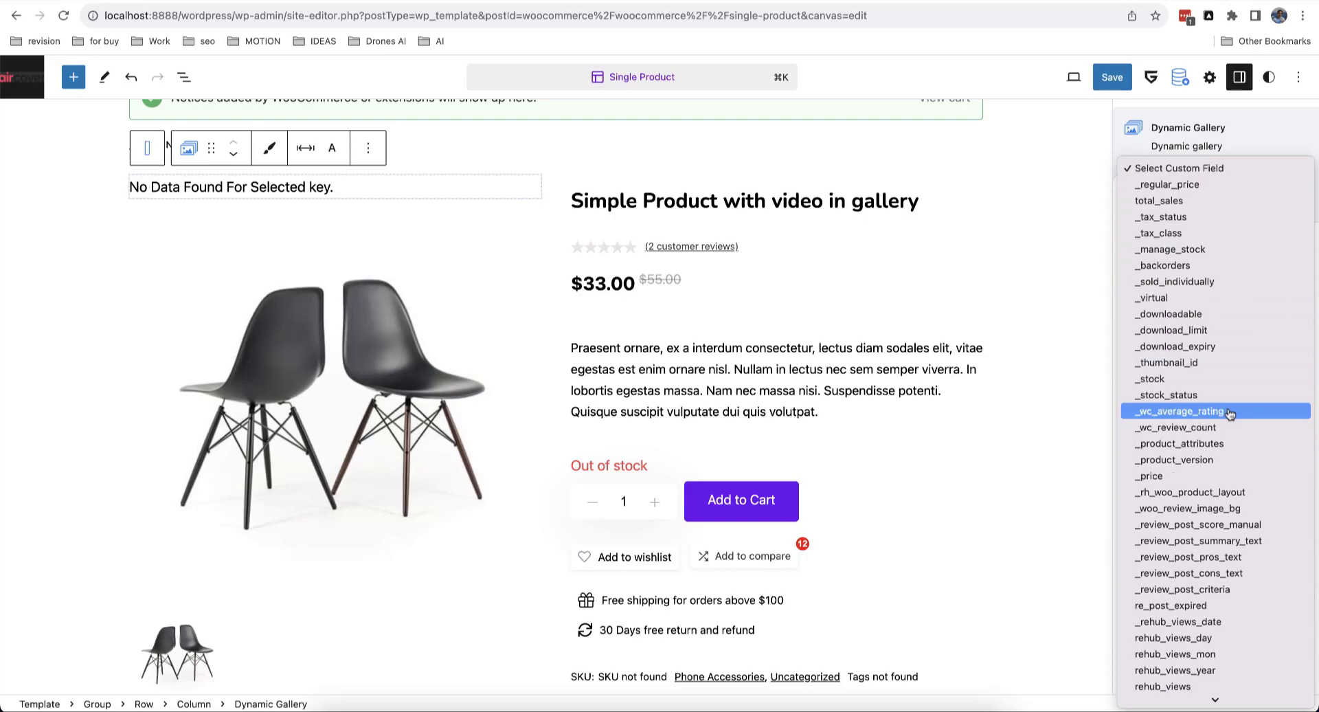
scroll(1230, 413, "down", 10)
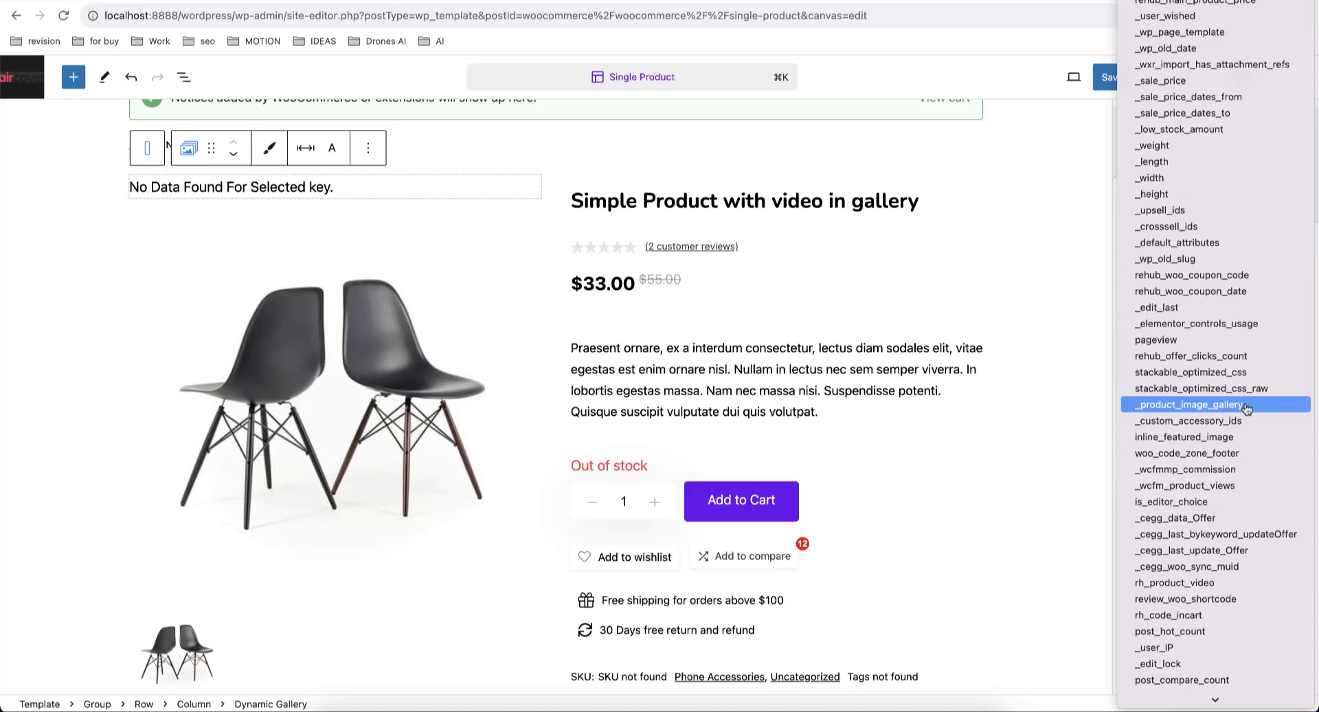
left_click(1246, 407)
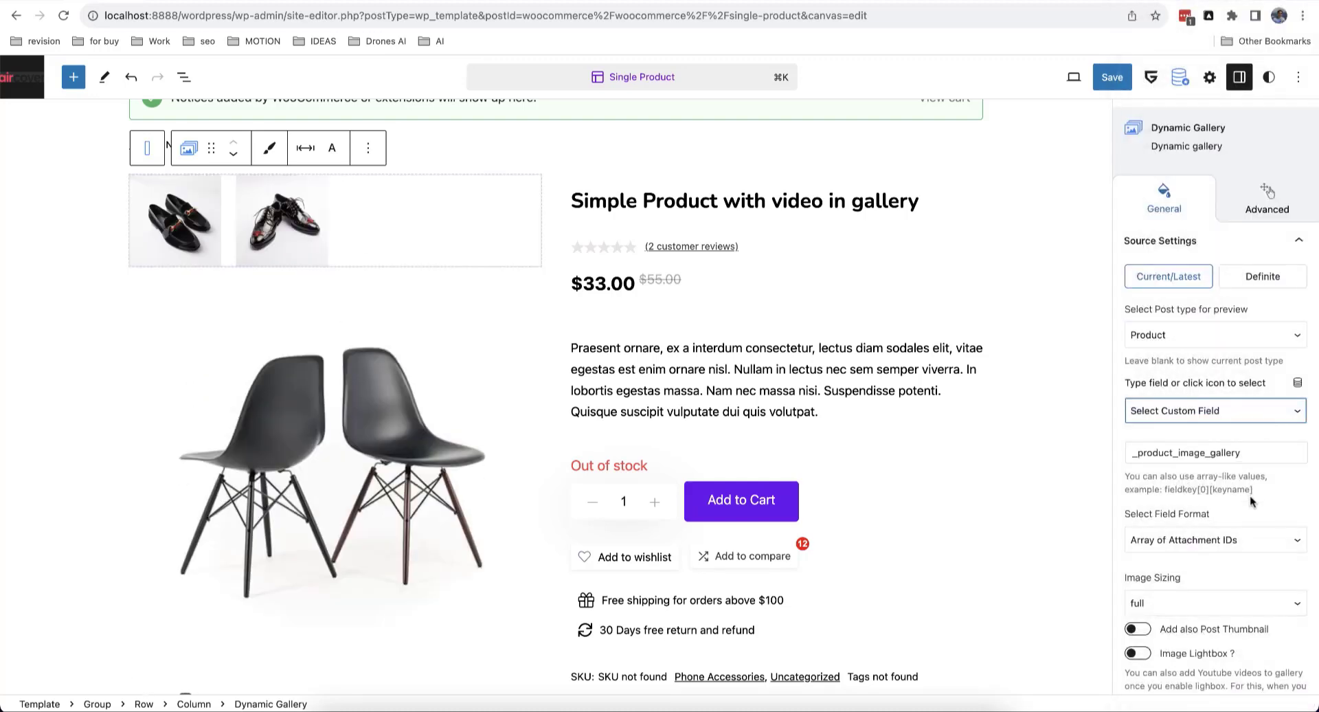
scroll(1250, 501, "down", 3)
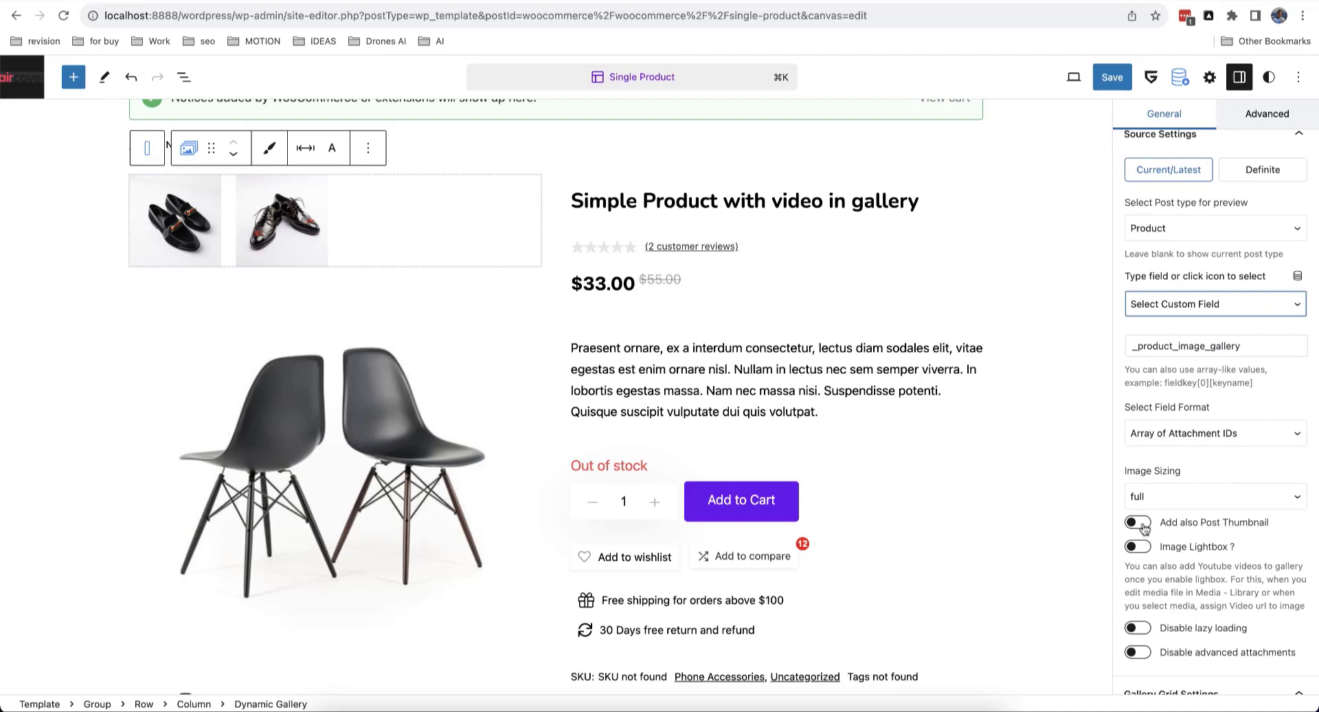
Step: Turn on Add also Post Thumbnail and set the gallery's Grid Columns to 2
left_click(1140, 525)
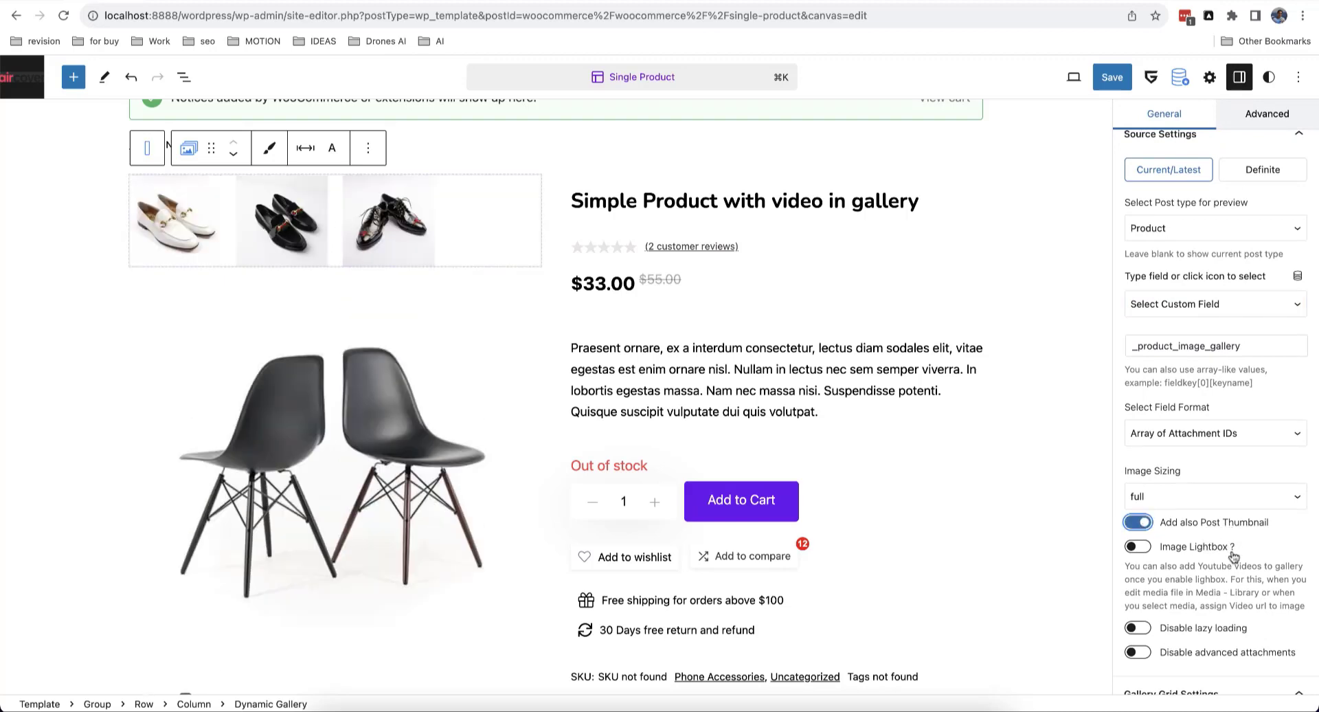
scroll(1247, 517, "down", 6)
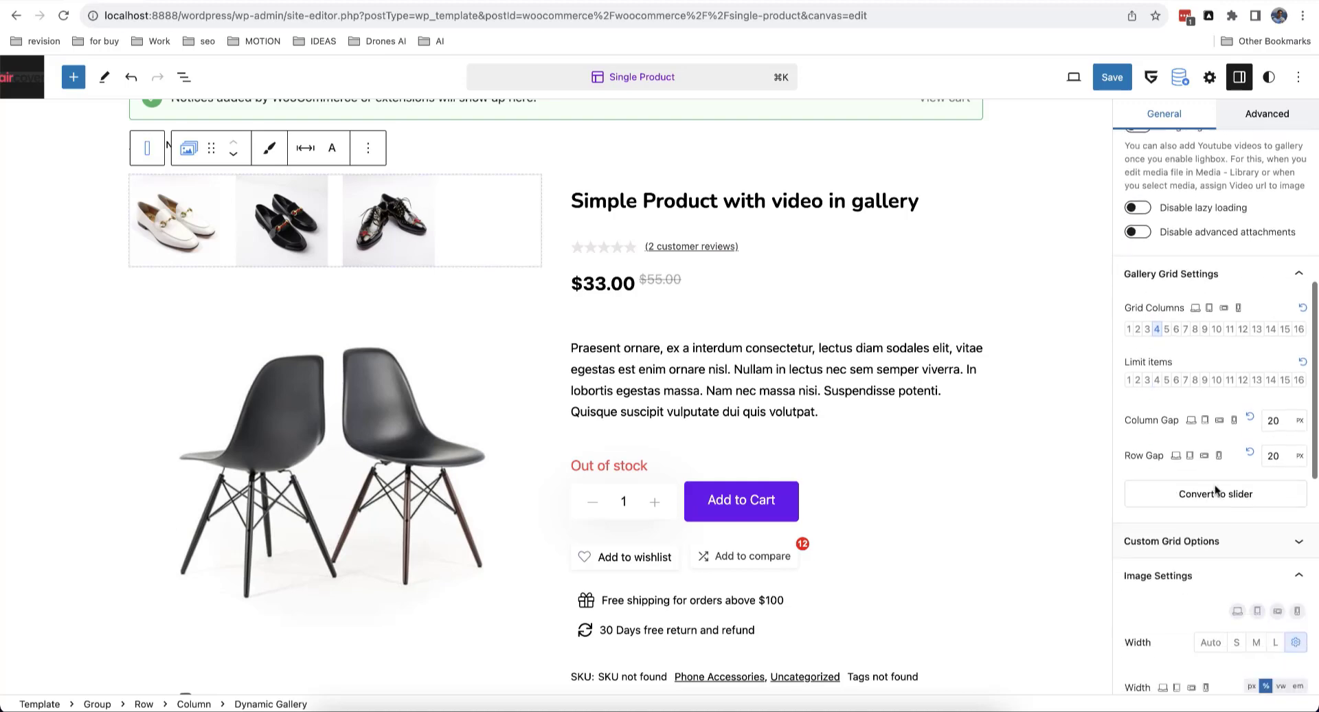
left_click(1138, 330)
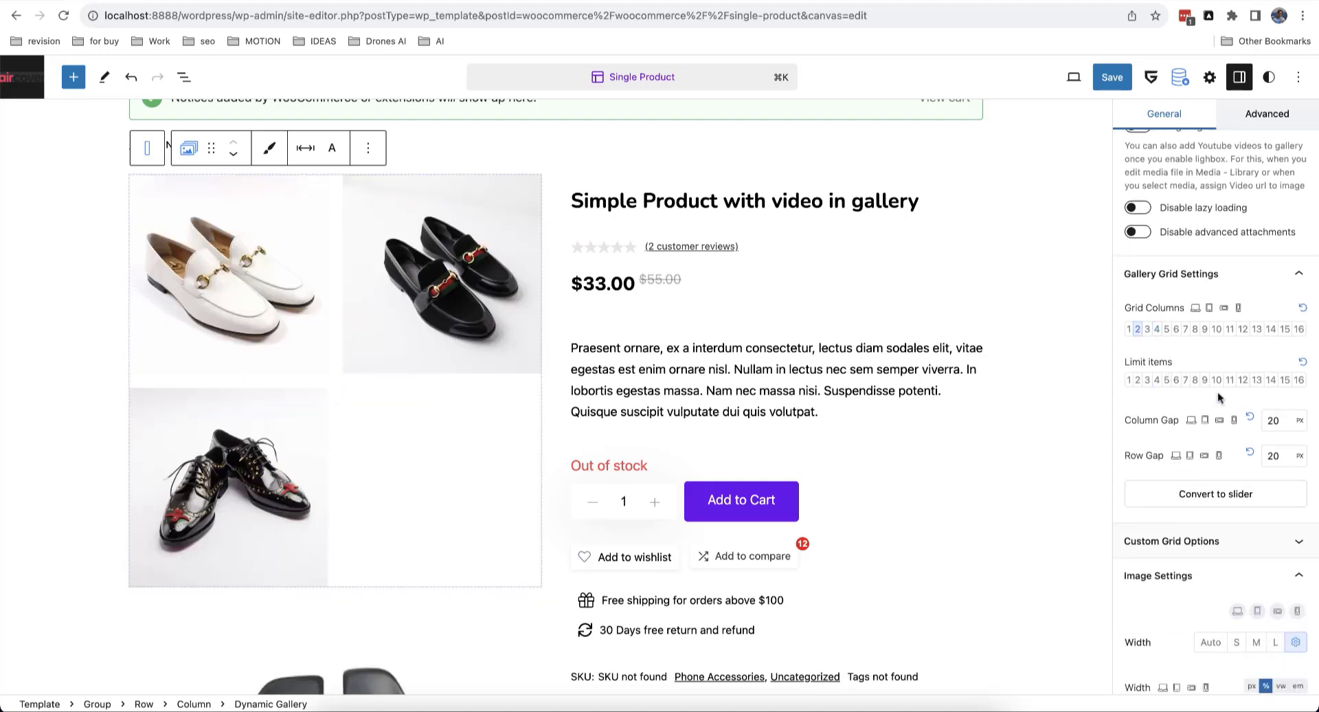
scroll(1217, 392, "down", 5)
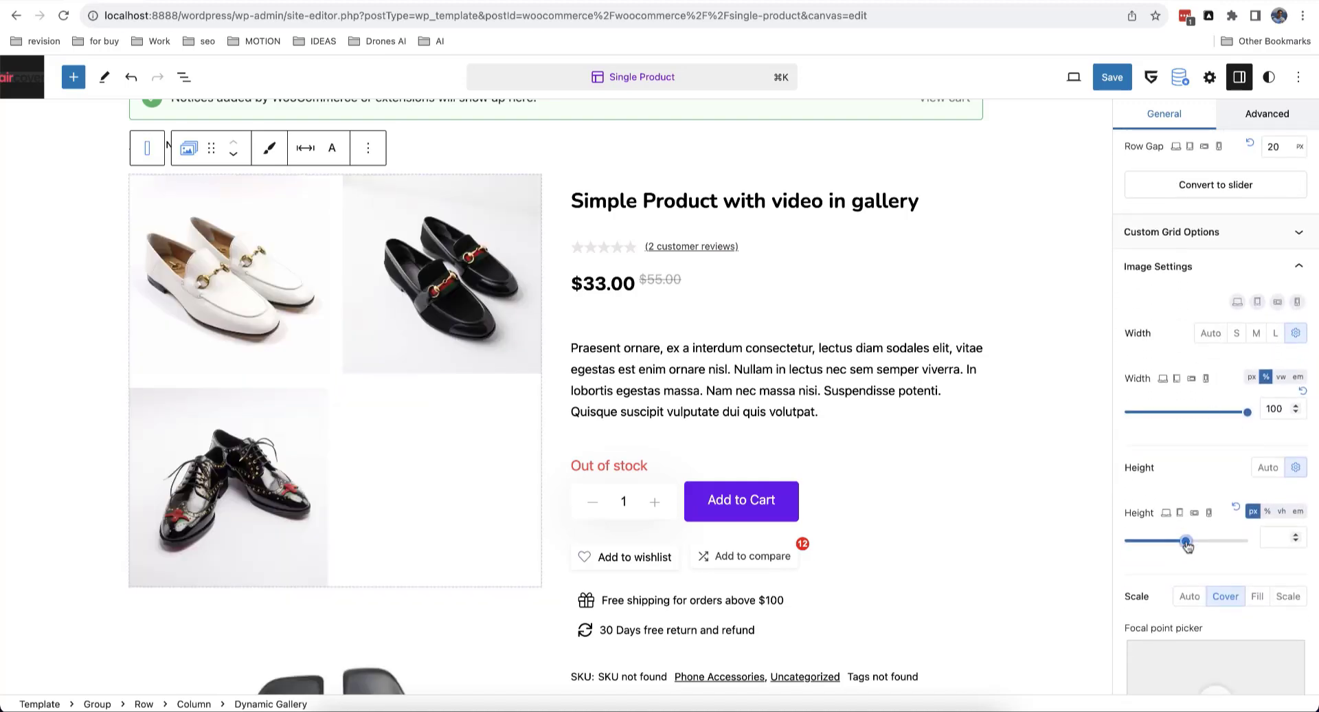
Step: Set the gallery's Image Settings height to about 403 px
left_click_drag(1188, 544, 1155, 545)
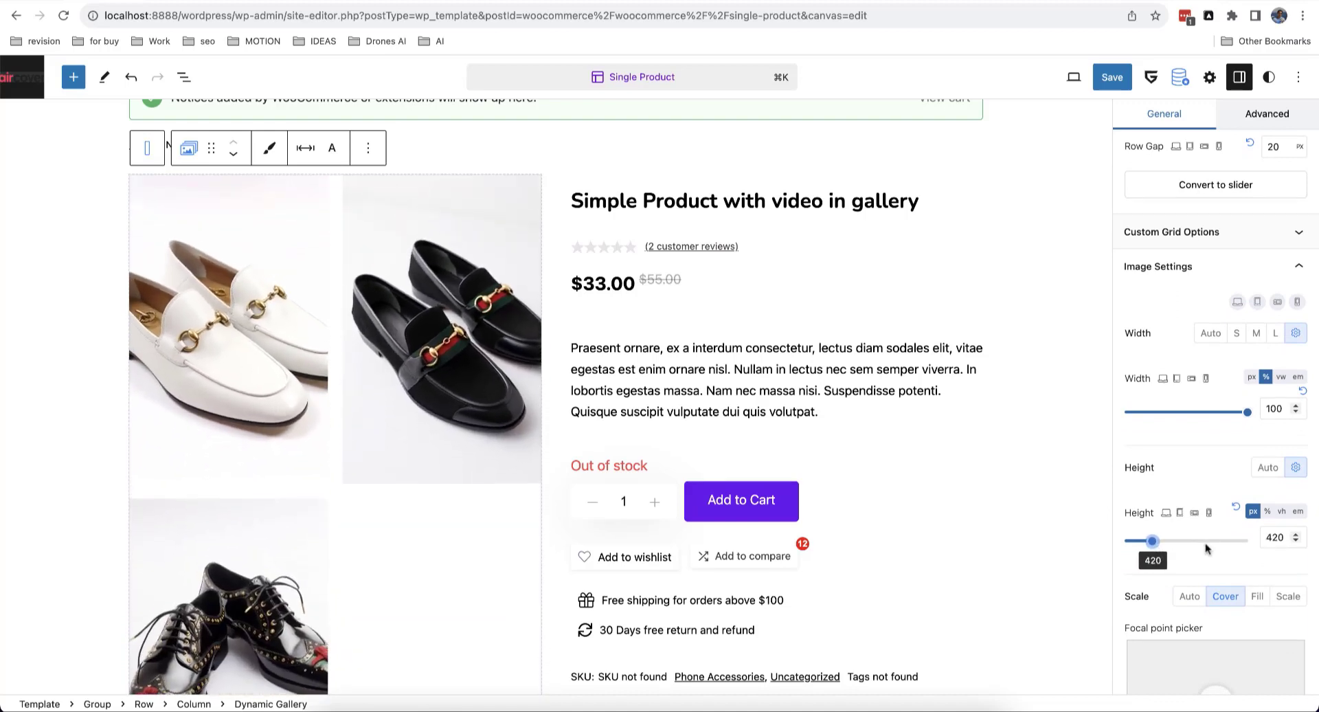
scroll(1203, 558, "down", 3)
scroll(1202, 558, "down", 1)
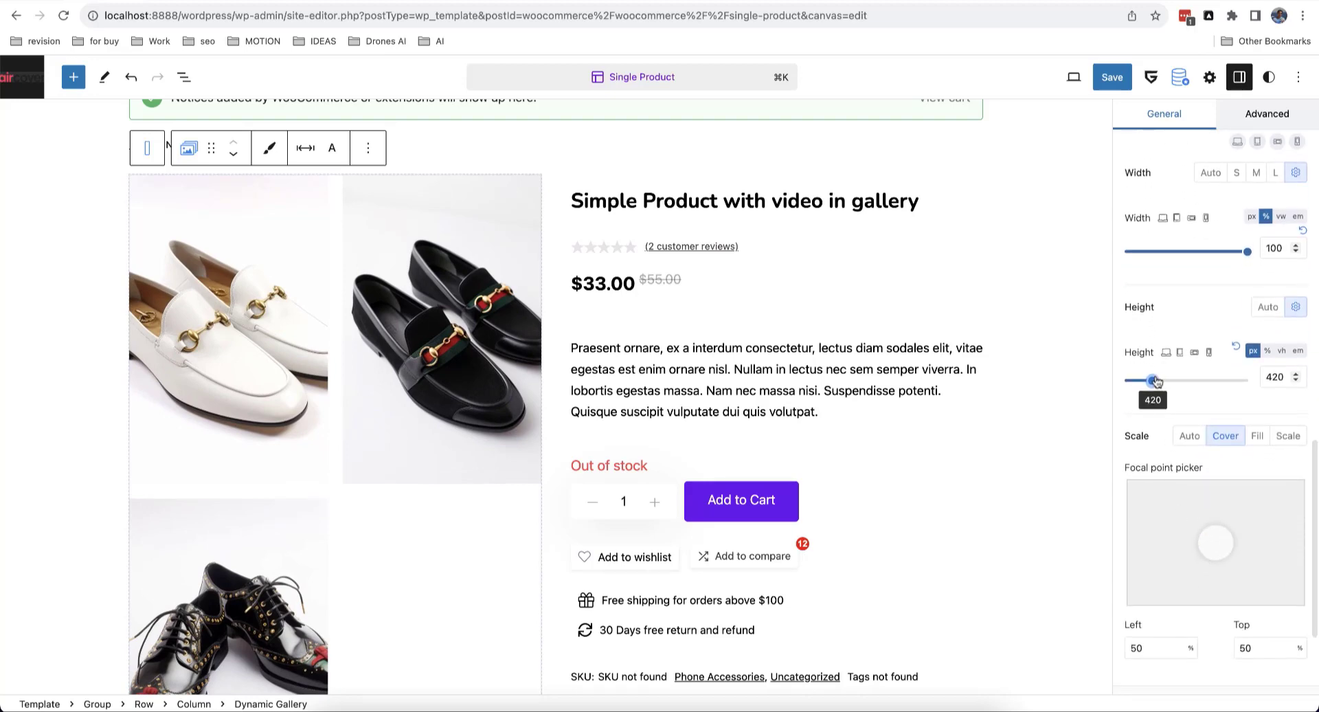
left_click_drag(1152, 380, 1152, 381)
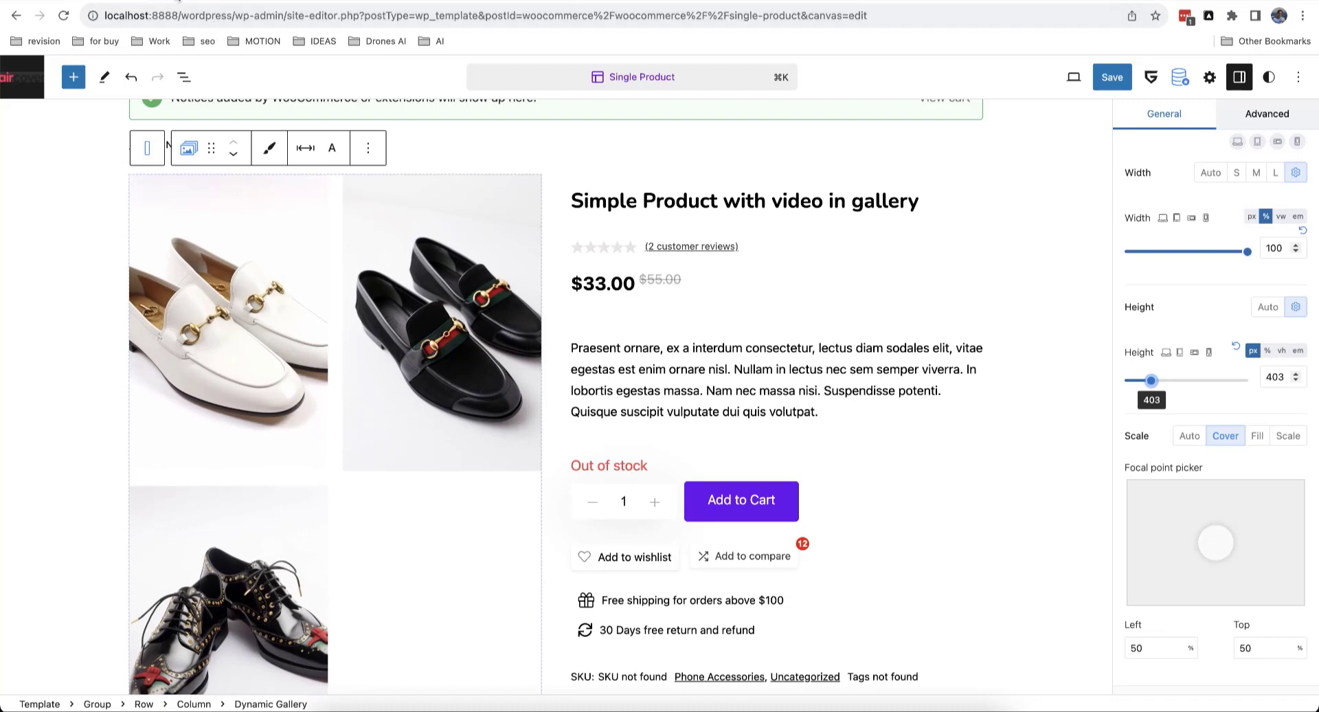
scroll(399, 374, "down", 3)
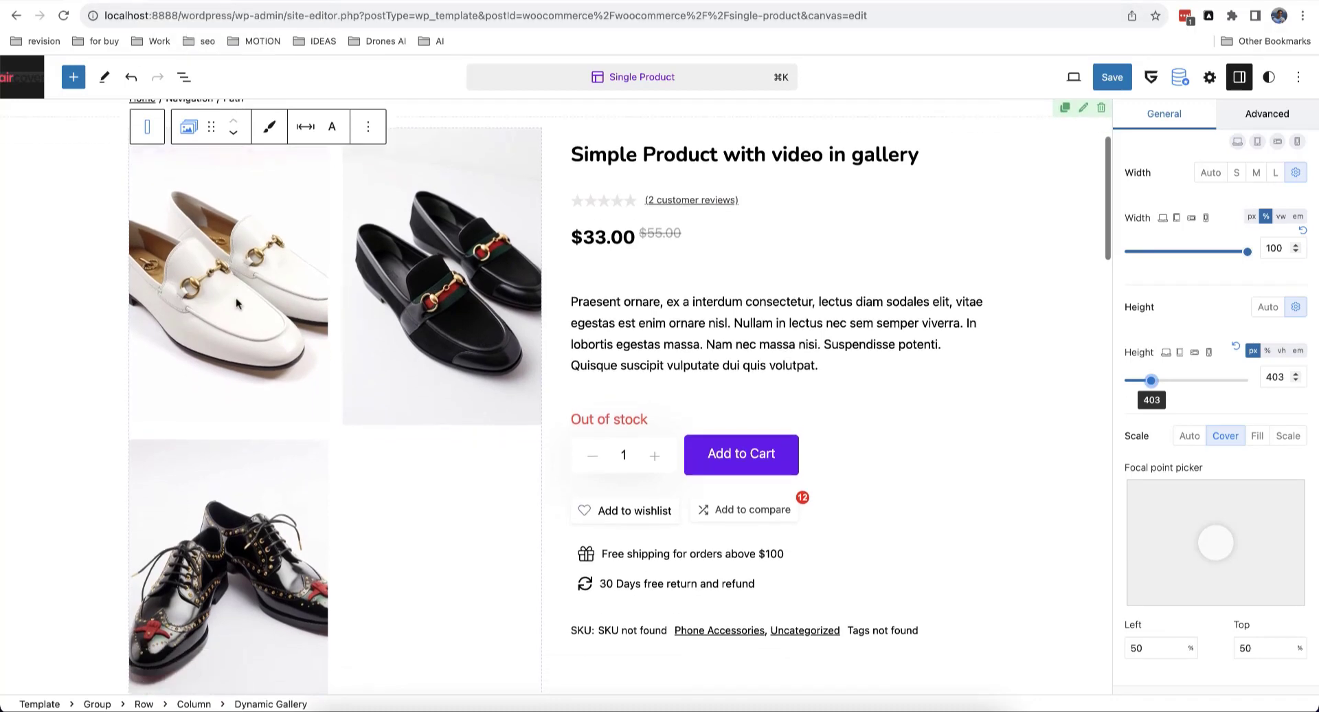
scroll(402, 378, "down", 2)
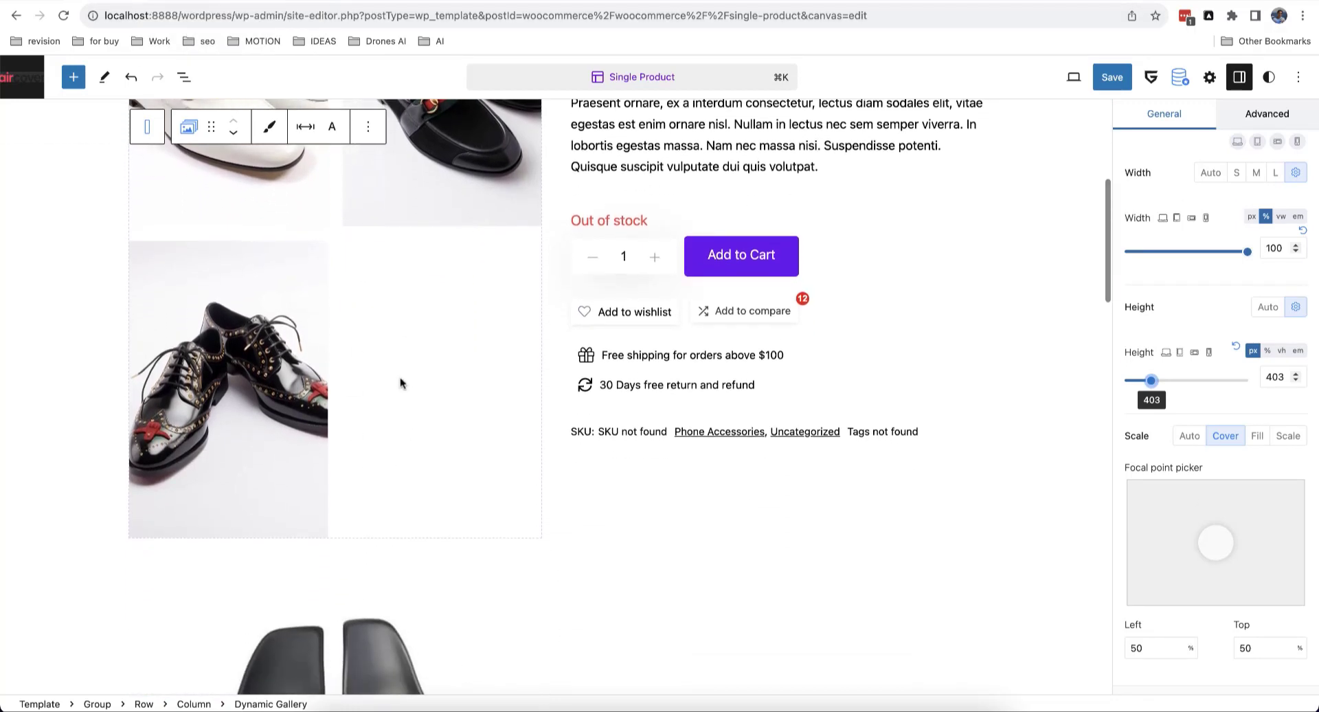
scroll(402, 382, "up", 6)
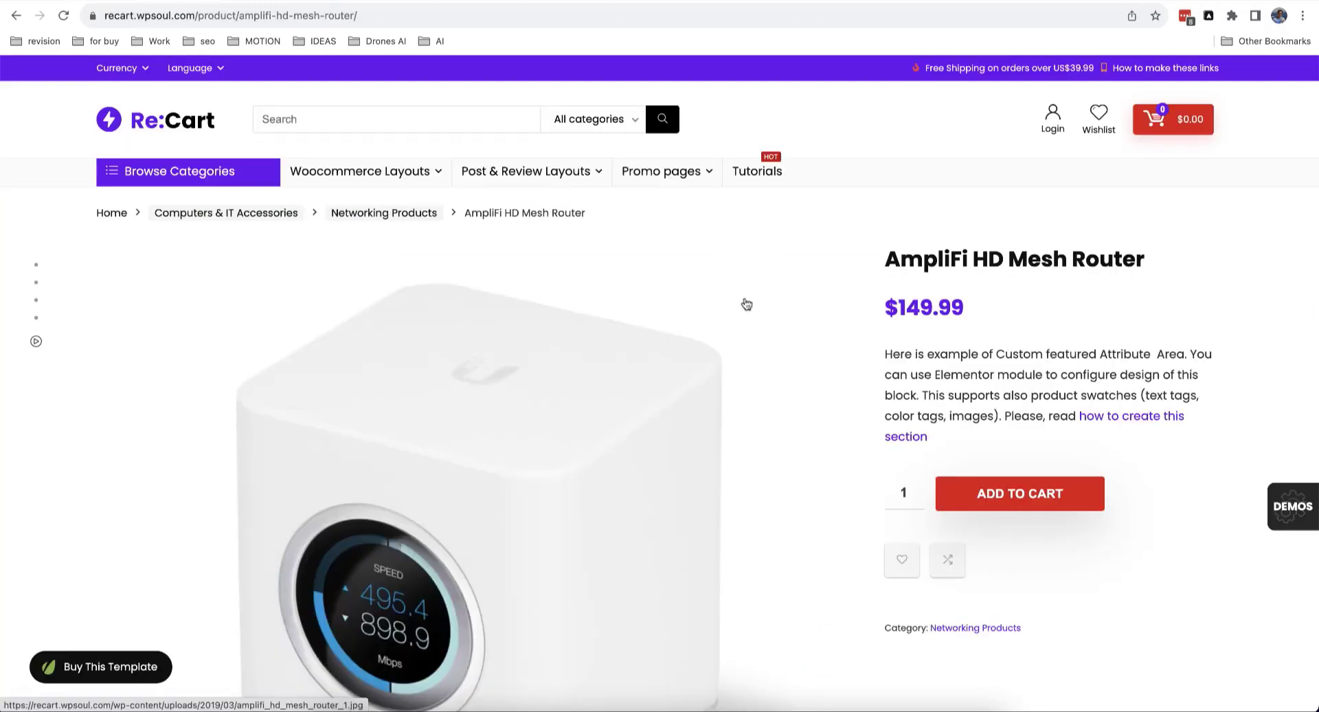
Step: Scroll the Re:Cart AmpliFi product page down and back up to watch the sticky info column
scroll(747, 305, "down", 10)
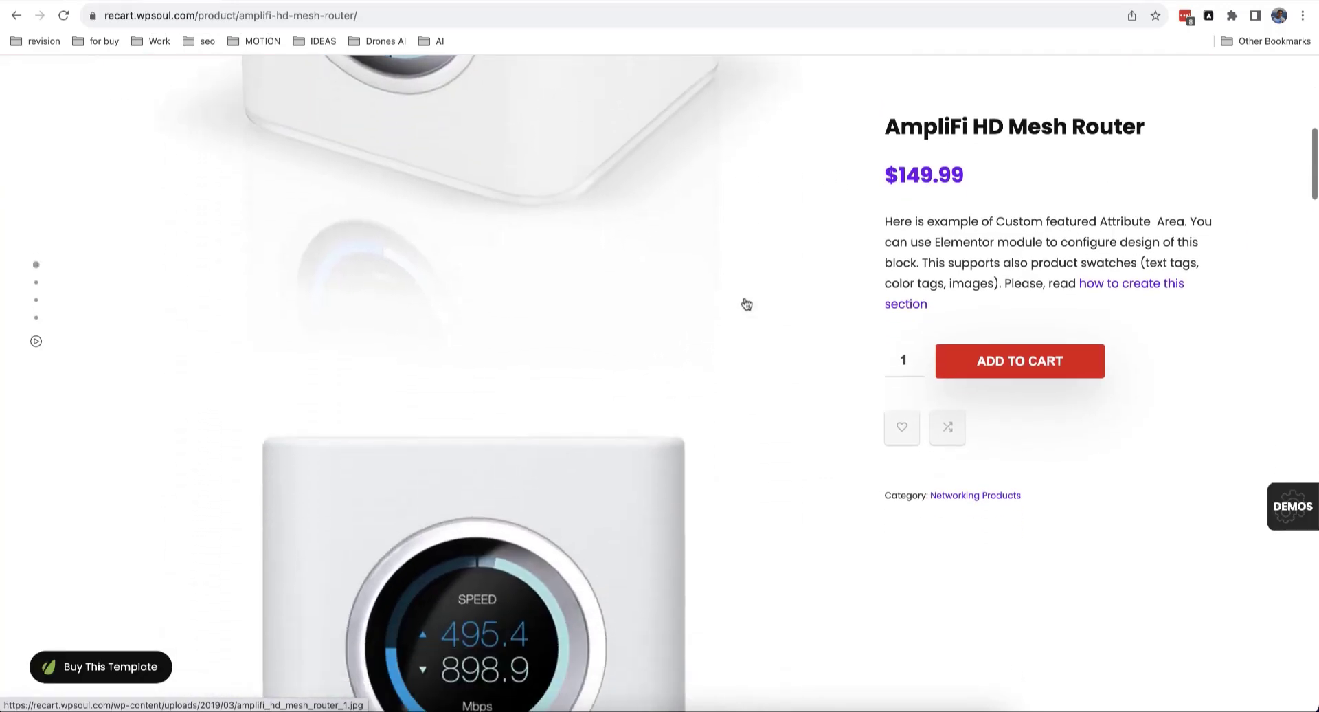
scroll(665, 346, "down", 8)
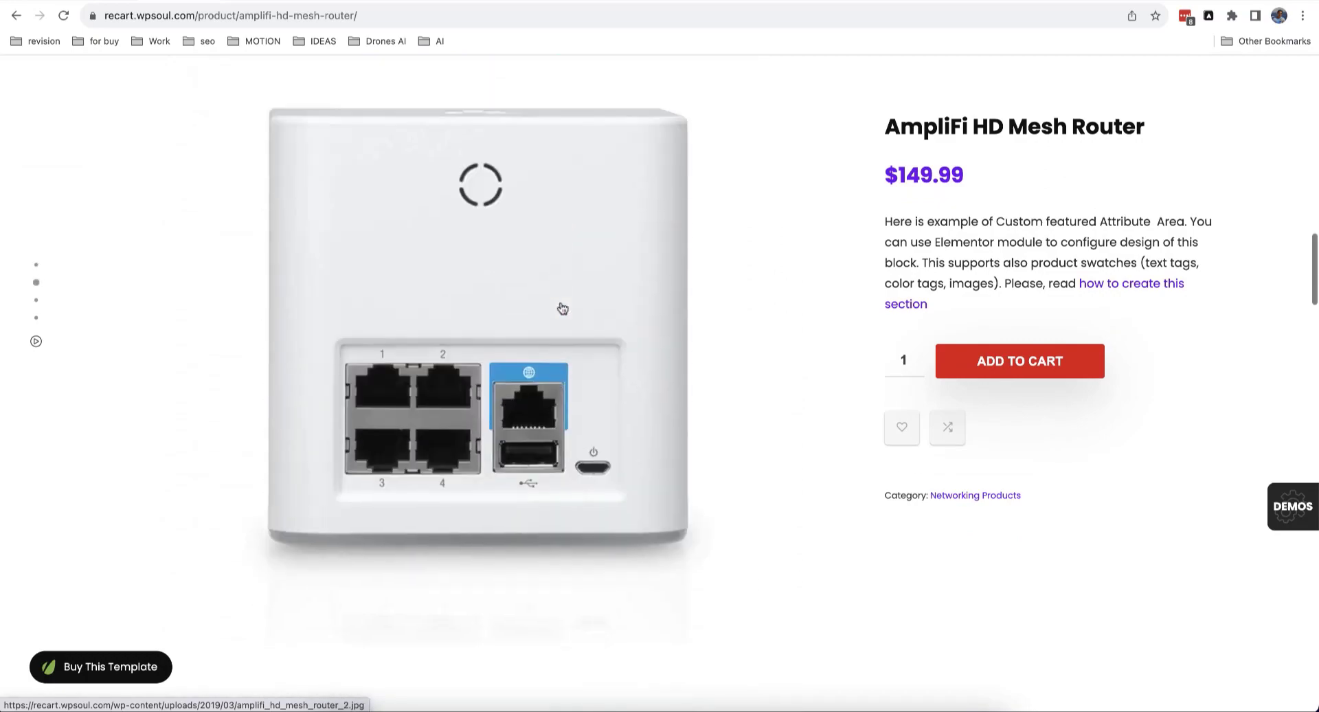
scroll(562, 308, "down", 10)
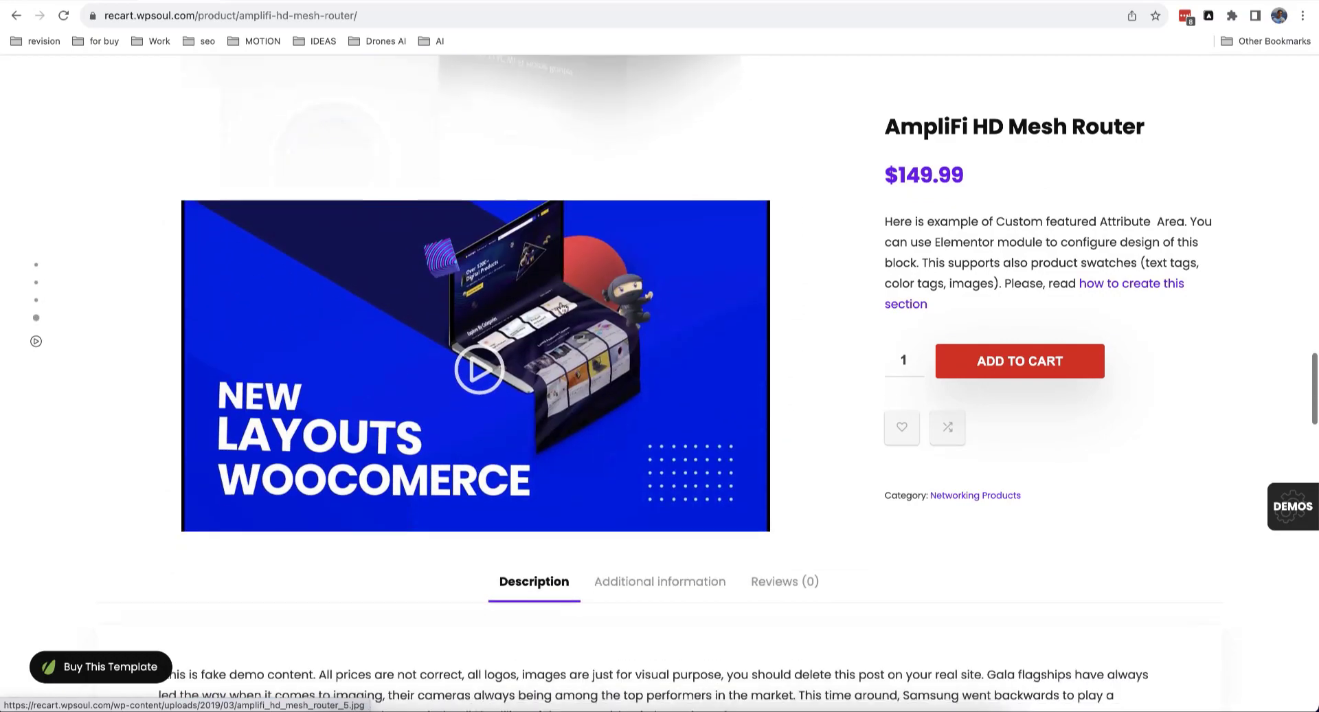
scroll(805, 506, "up", 6)
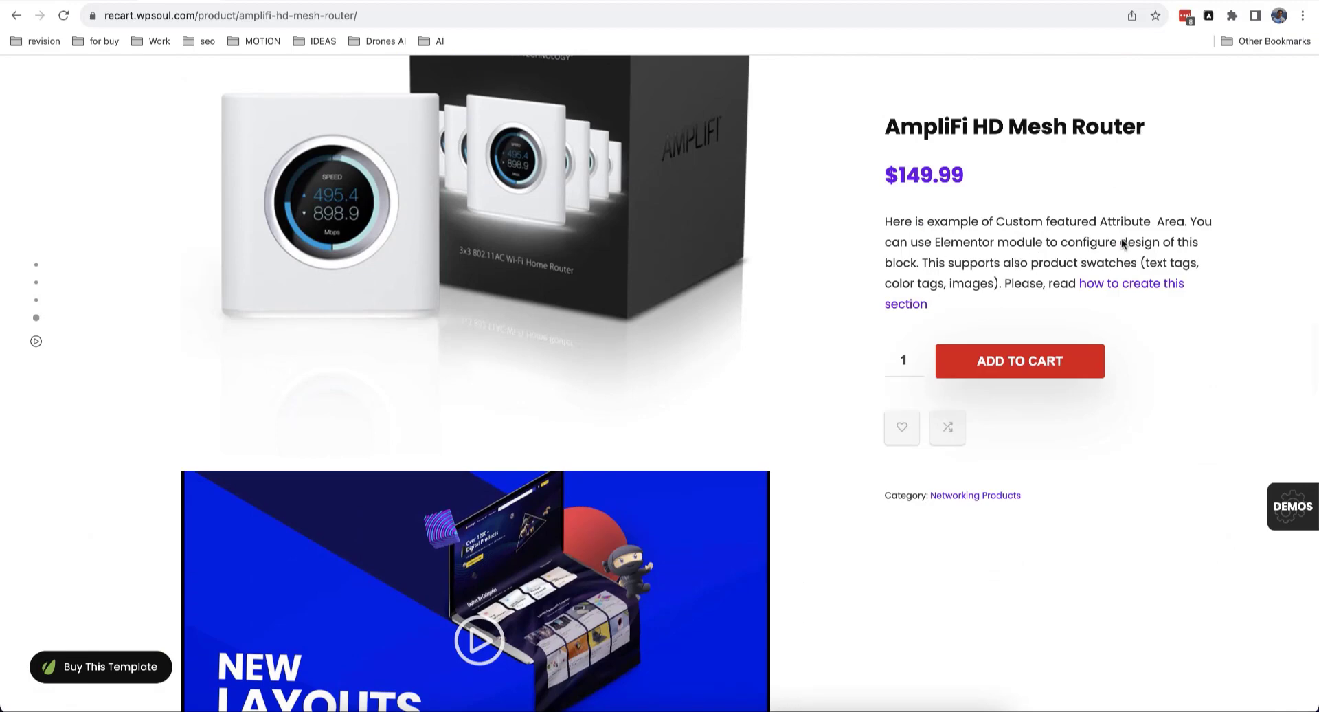
scroll(1114, 263, "up", 2)
scroll(1033, 343, "up", 5)
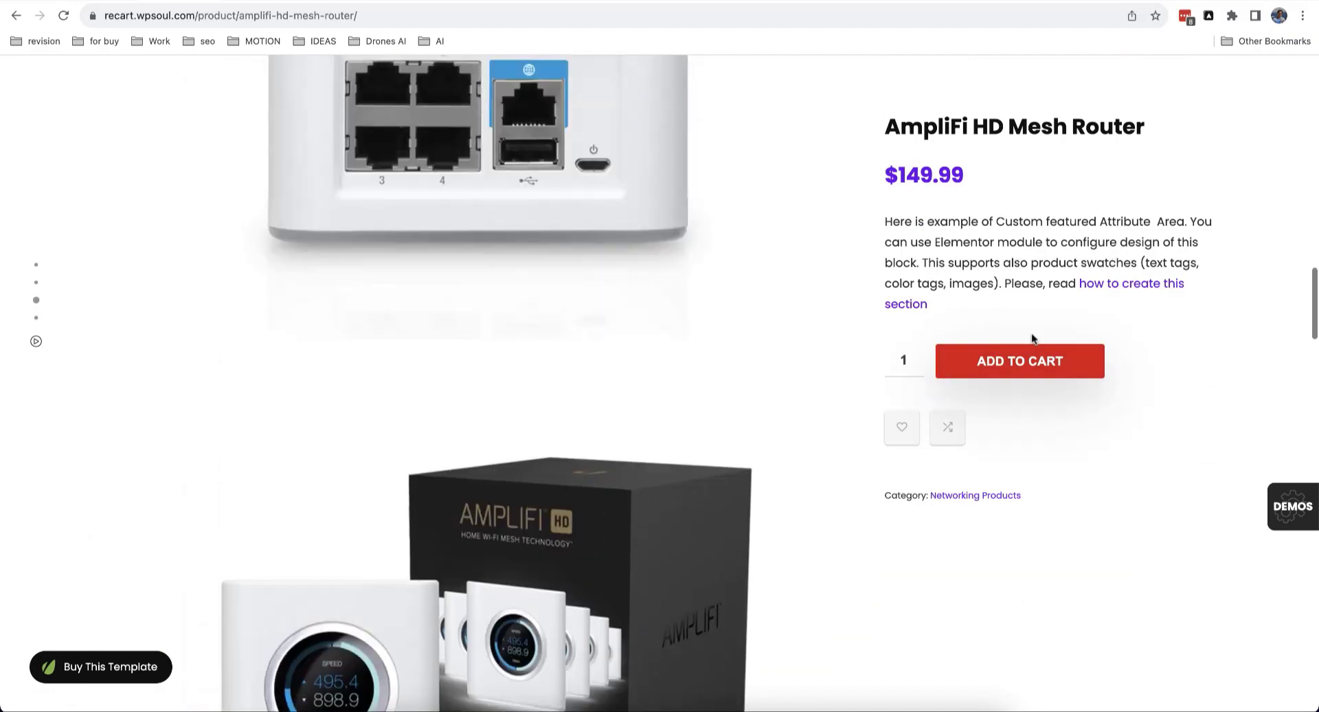
scroll(1033, 338, "up", 5)
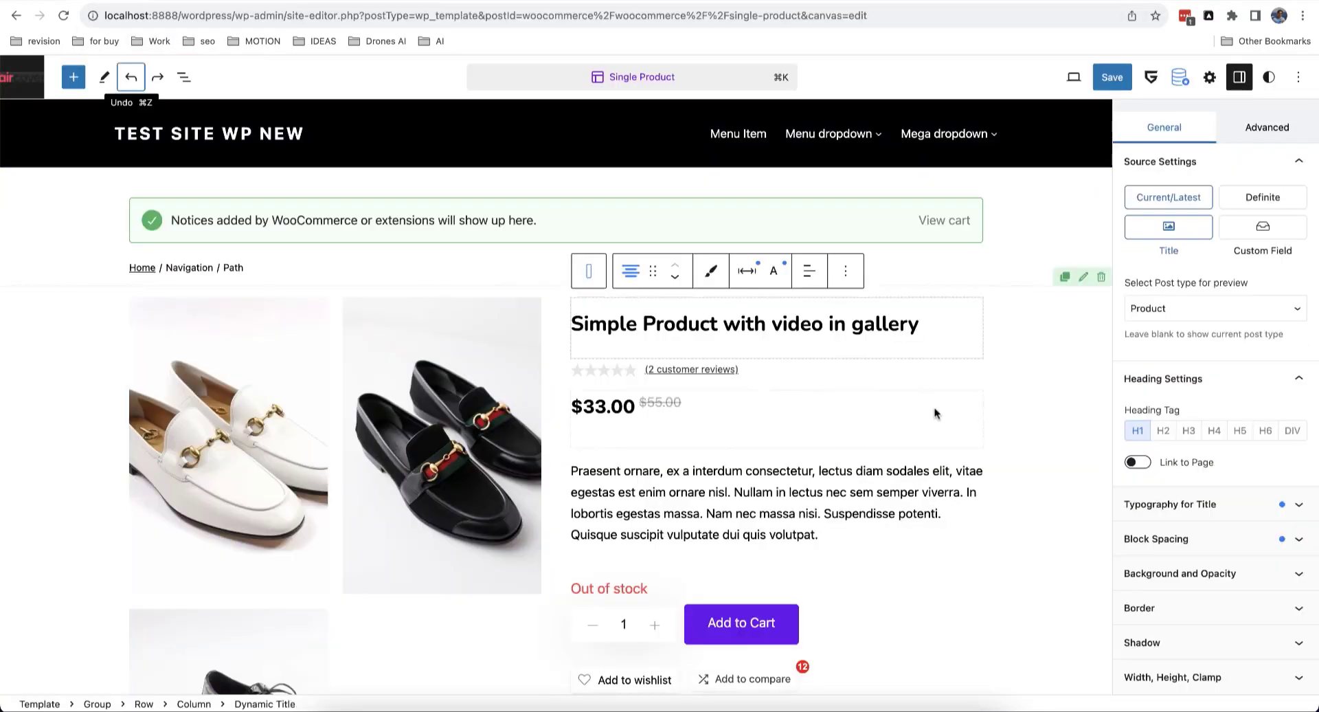
scroll(934, 413, "down", 4)
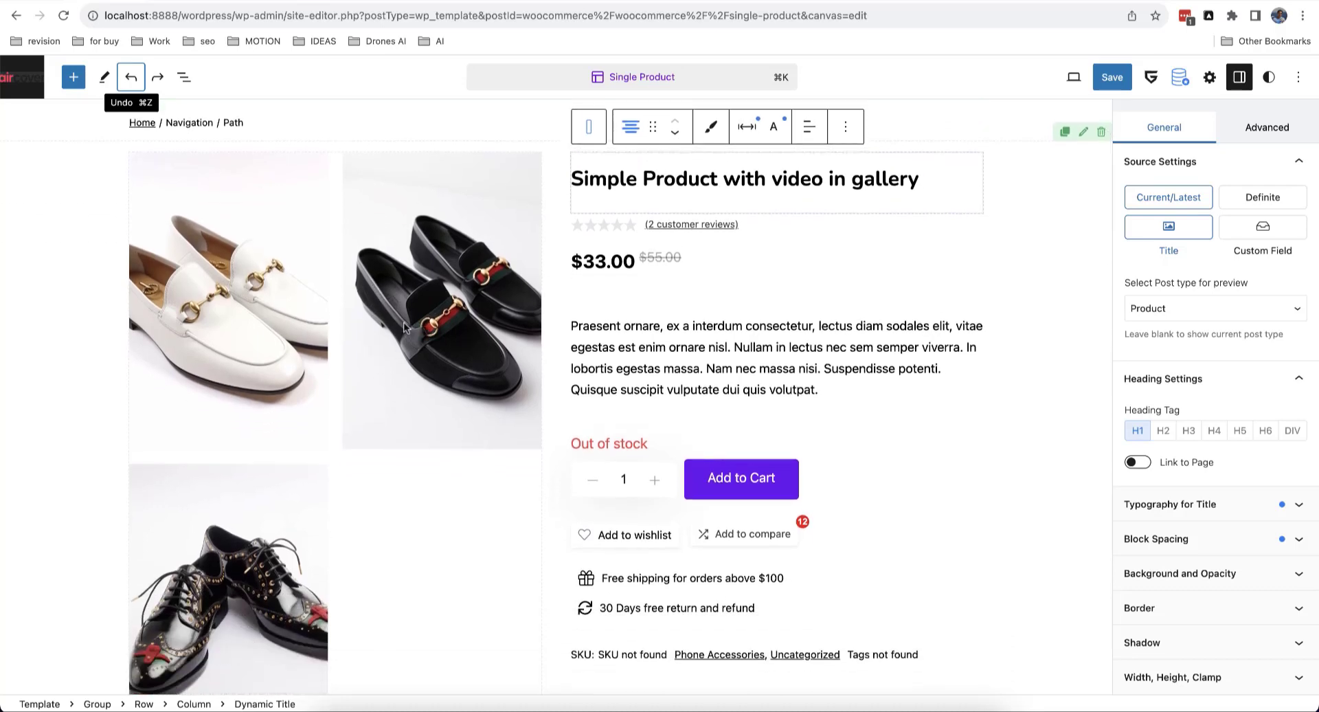
Step: Switch the Dynamic Gallery to one column with 444 px images, then select the product info column
left_click(404, 323)
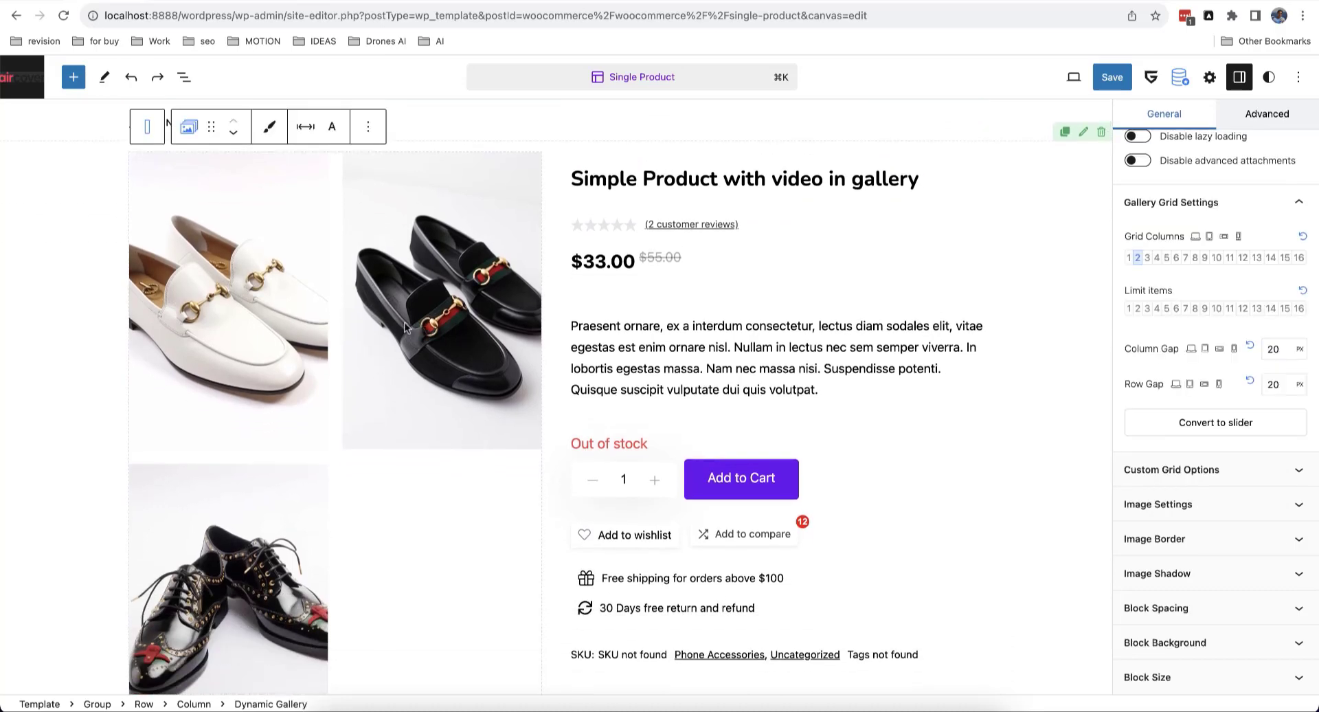
left_click(1129, 259)
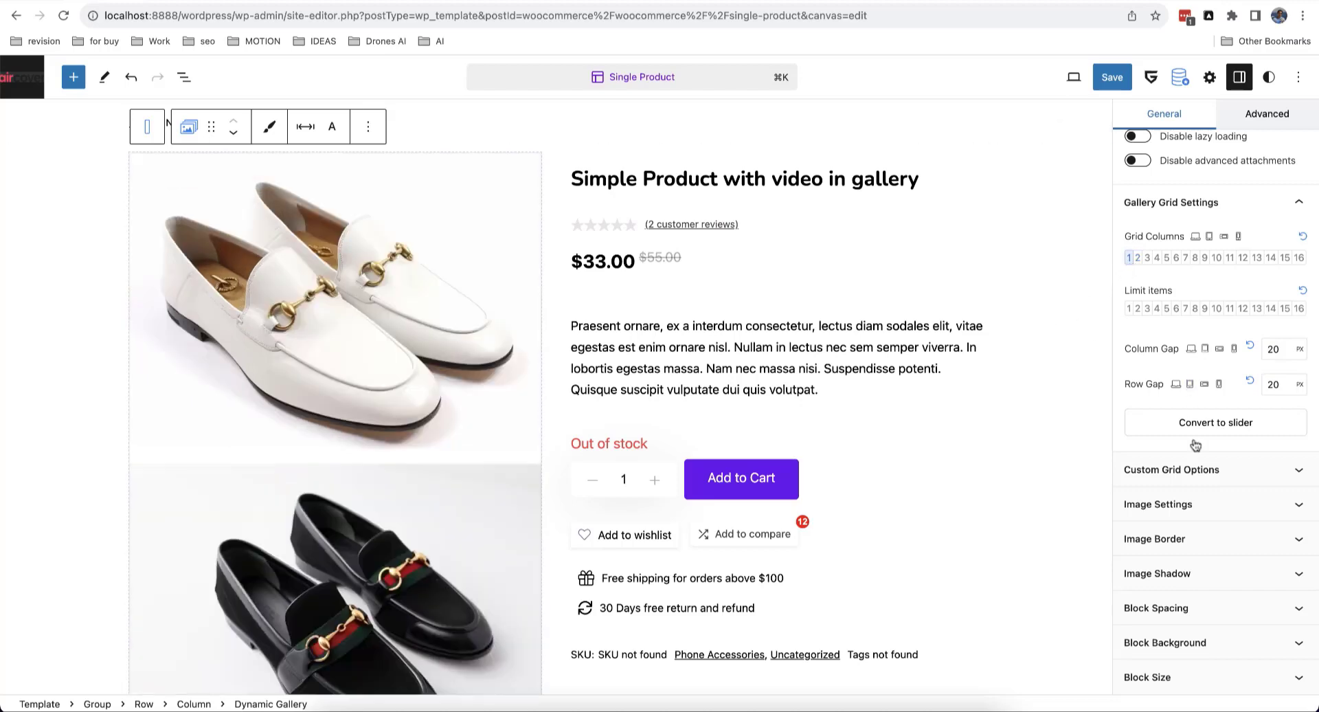
left_click(1203, 504)
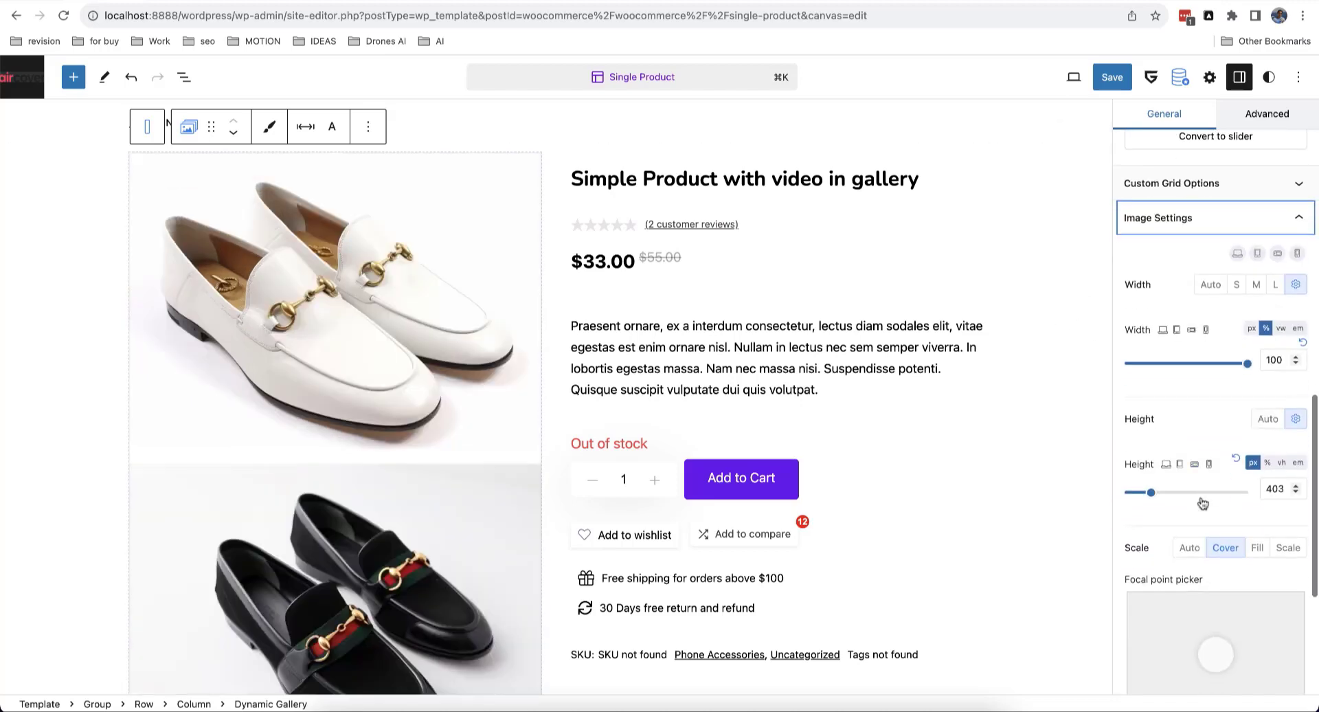
left_click(1156, 493)
left_click_drag(1156, 494, 1152, 492)
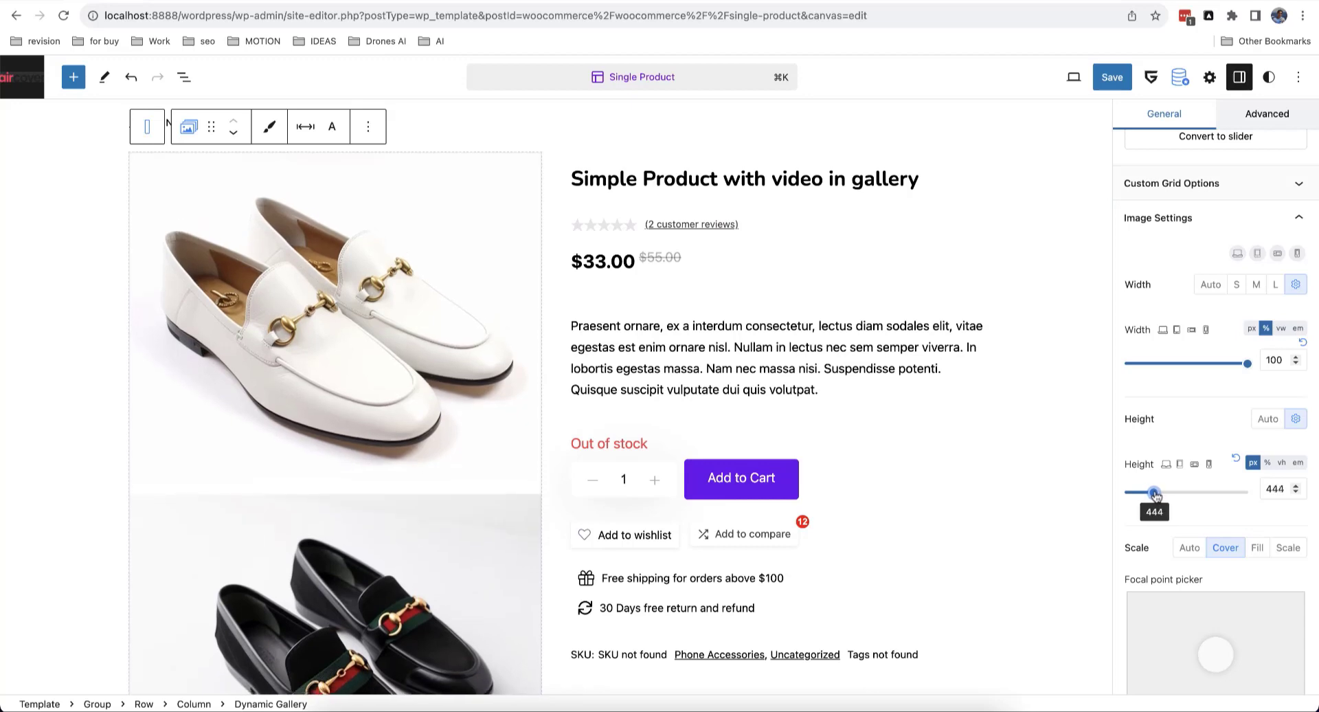
left_click(811, 187)
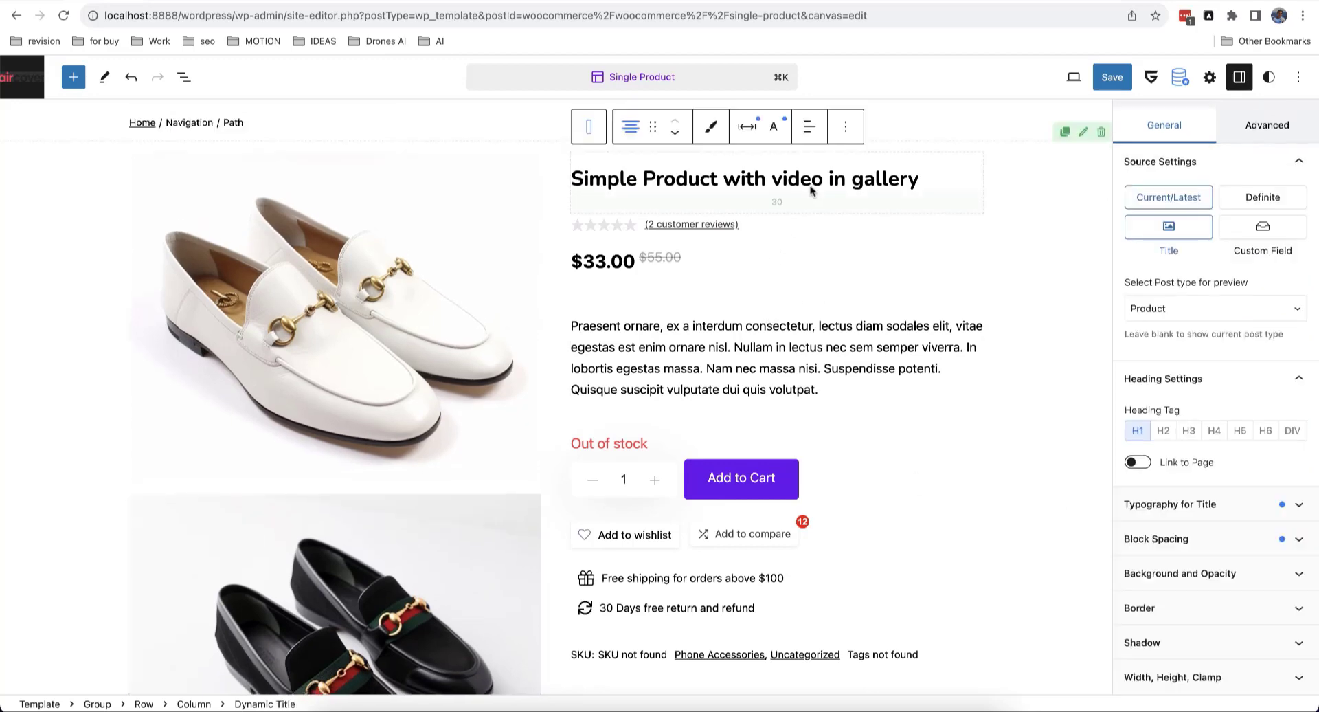
left_click(588, 127)
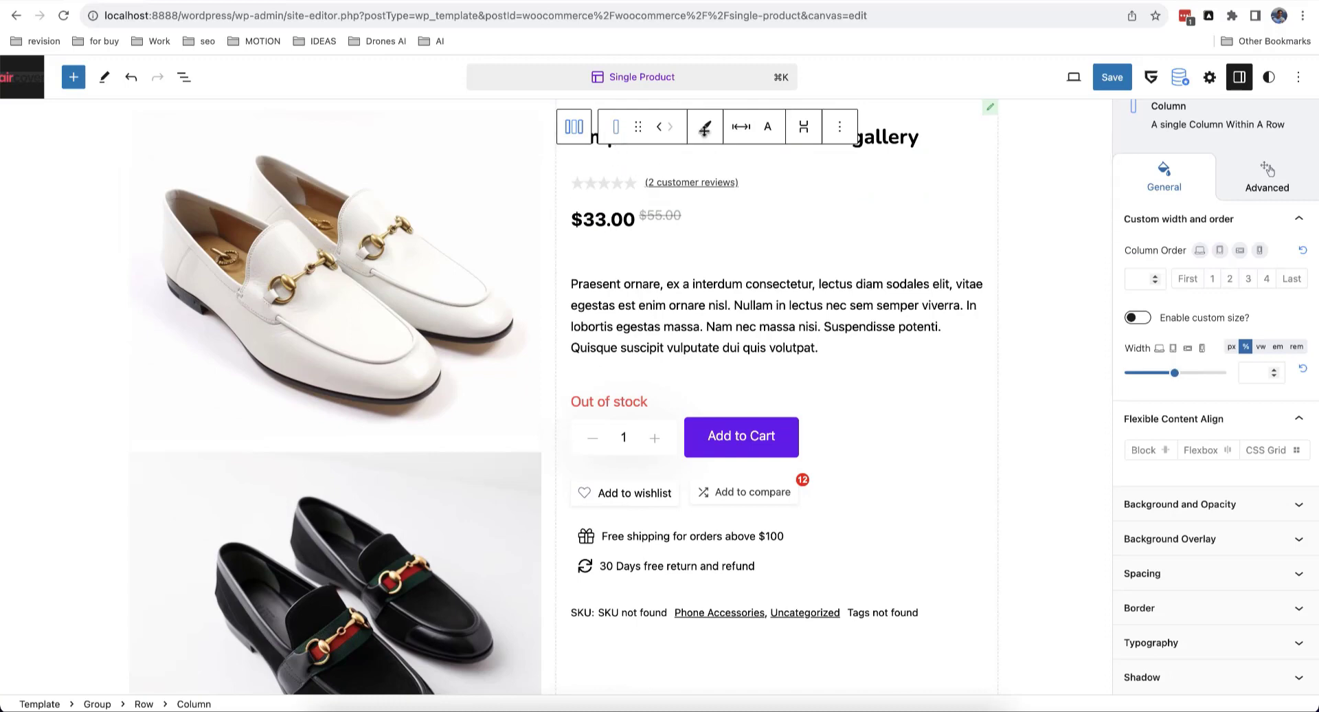
Step: Set the info column's Advanced Position to Sticky with a 30 top offset, then save the template
left_click(1243, 186)
scroll(1239, 408, "down", 5)
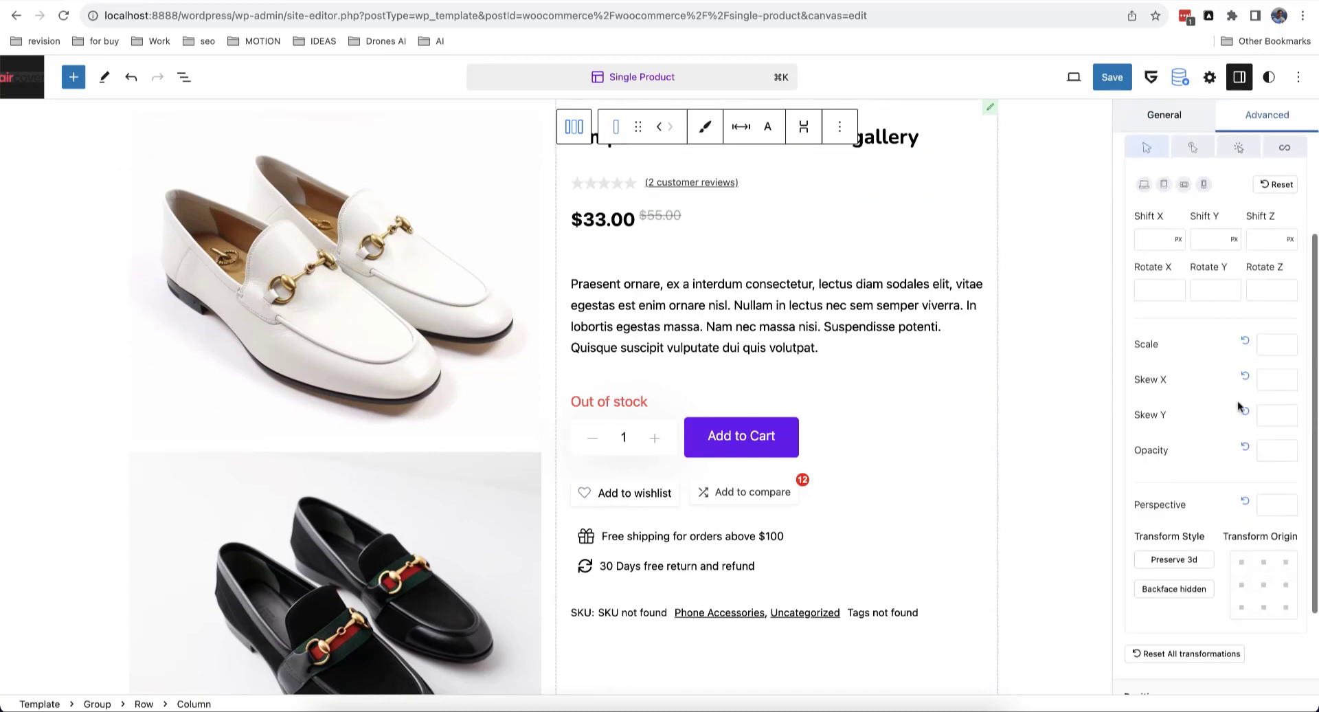
left_click(1227, 574)
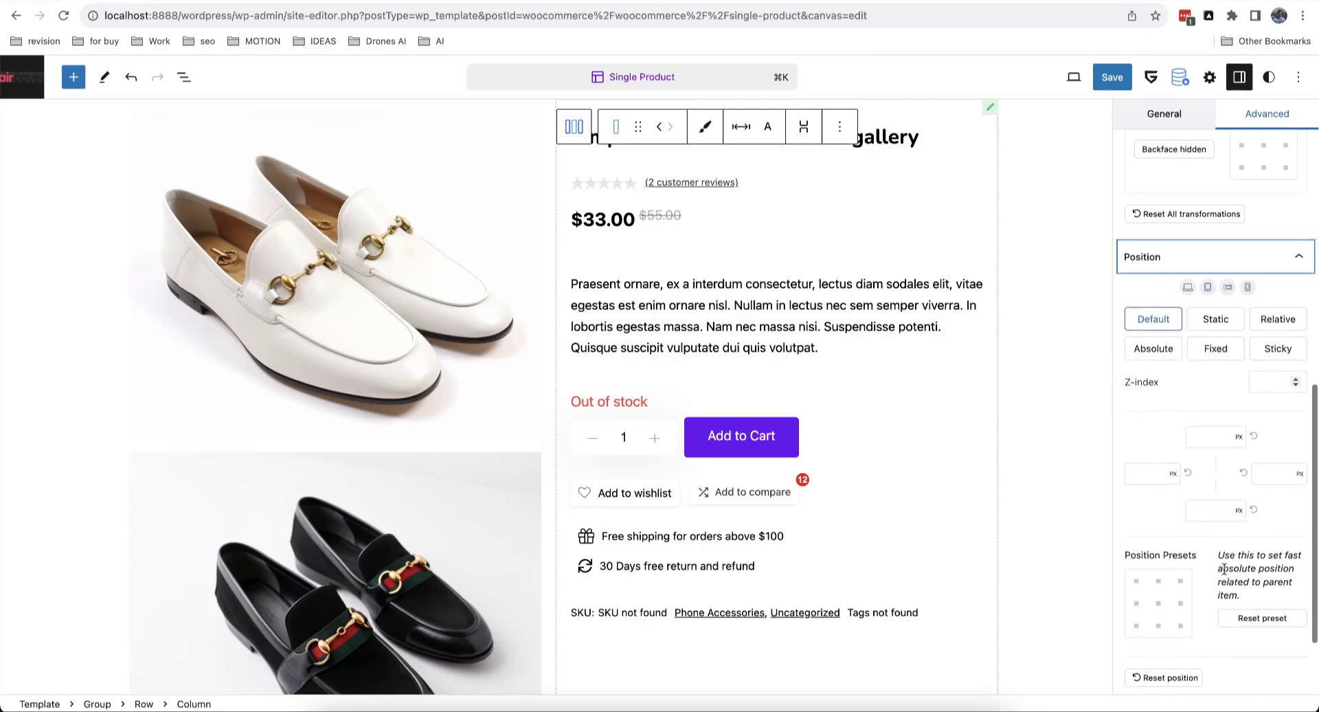
left_click(1279, 348)
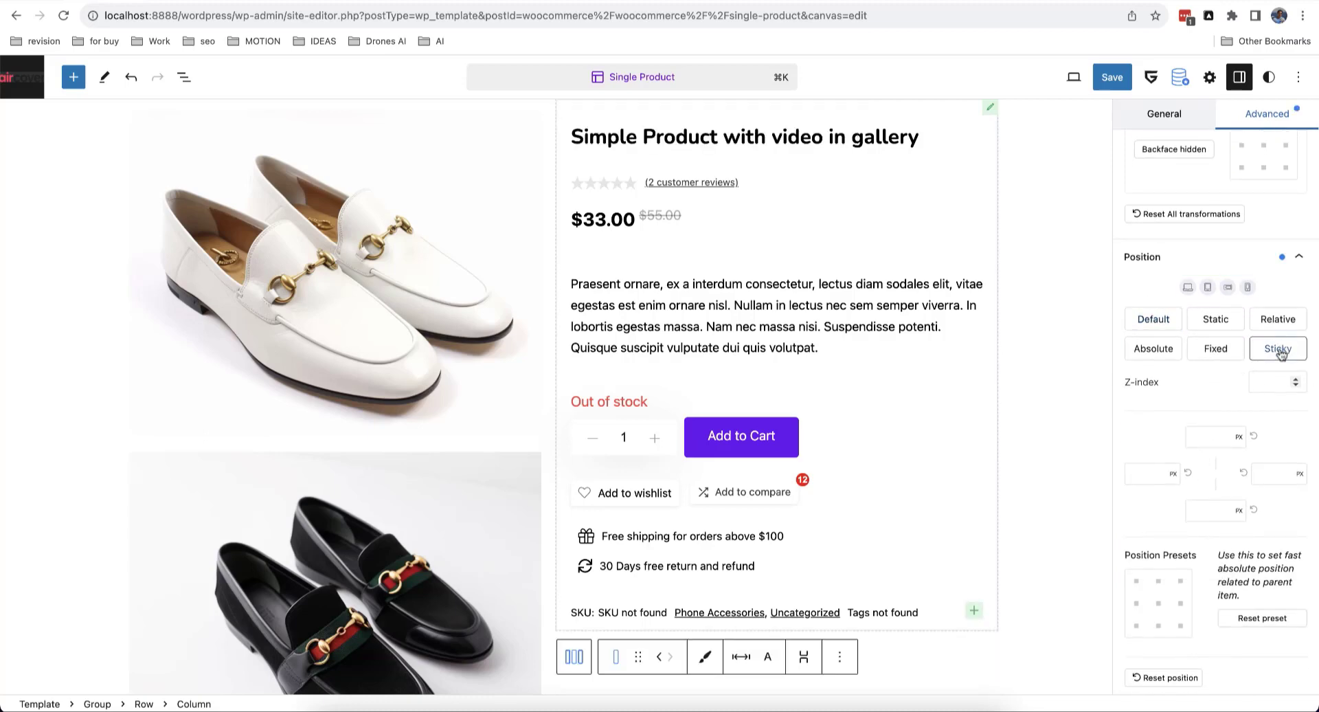
left_click(1216, 444)
type("30")
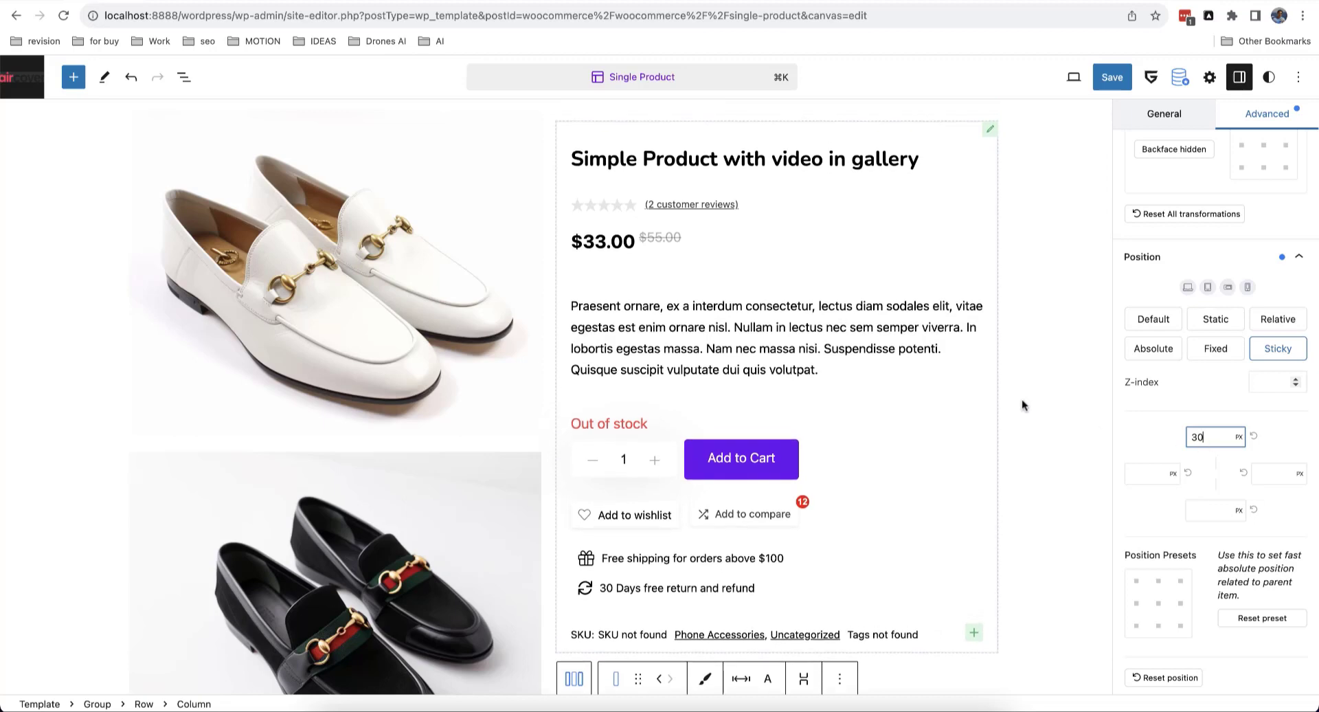
left_click(1113, 77)
left_click(1168, 77)
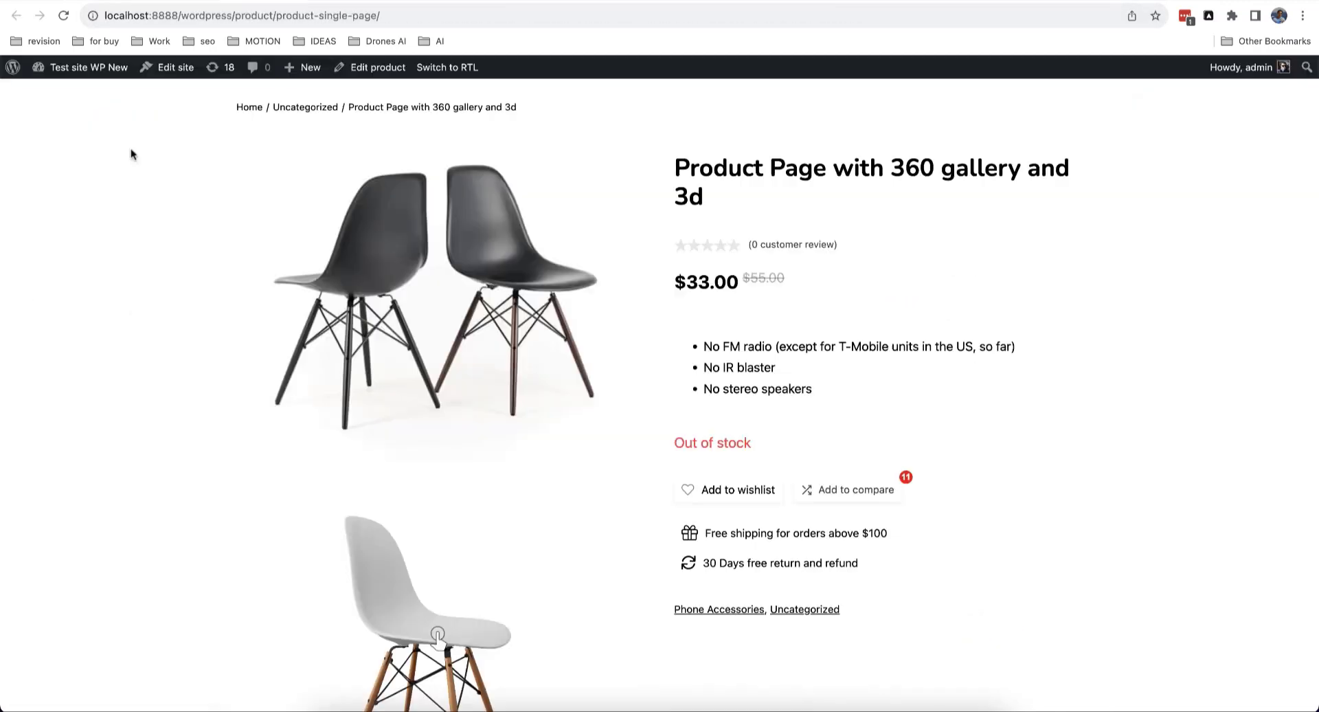
Step: Scroll the live product page down and up to verify the info column stays fixed
scroll(132, 154, "down", 3)
scroll(132, 151, "down", 10)
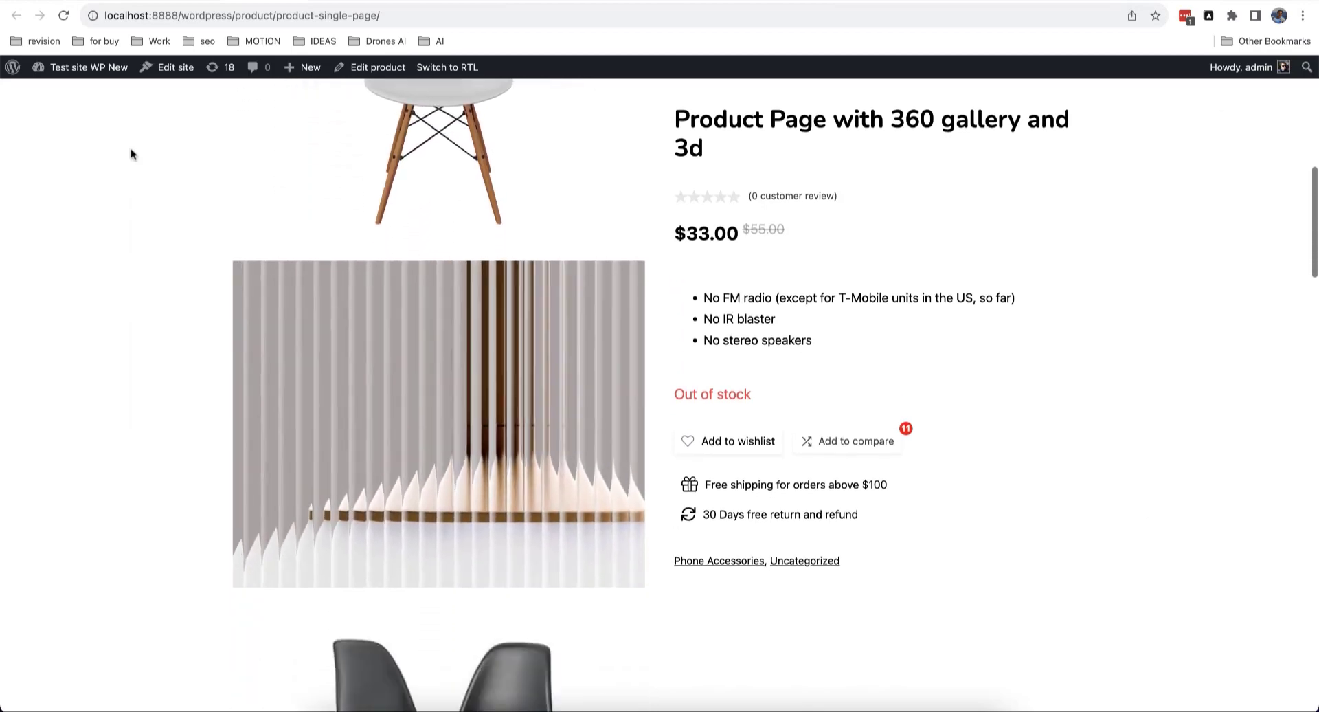
scroll(132, 152, "down", 10)
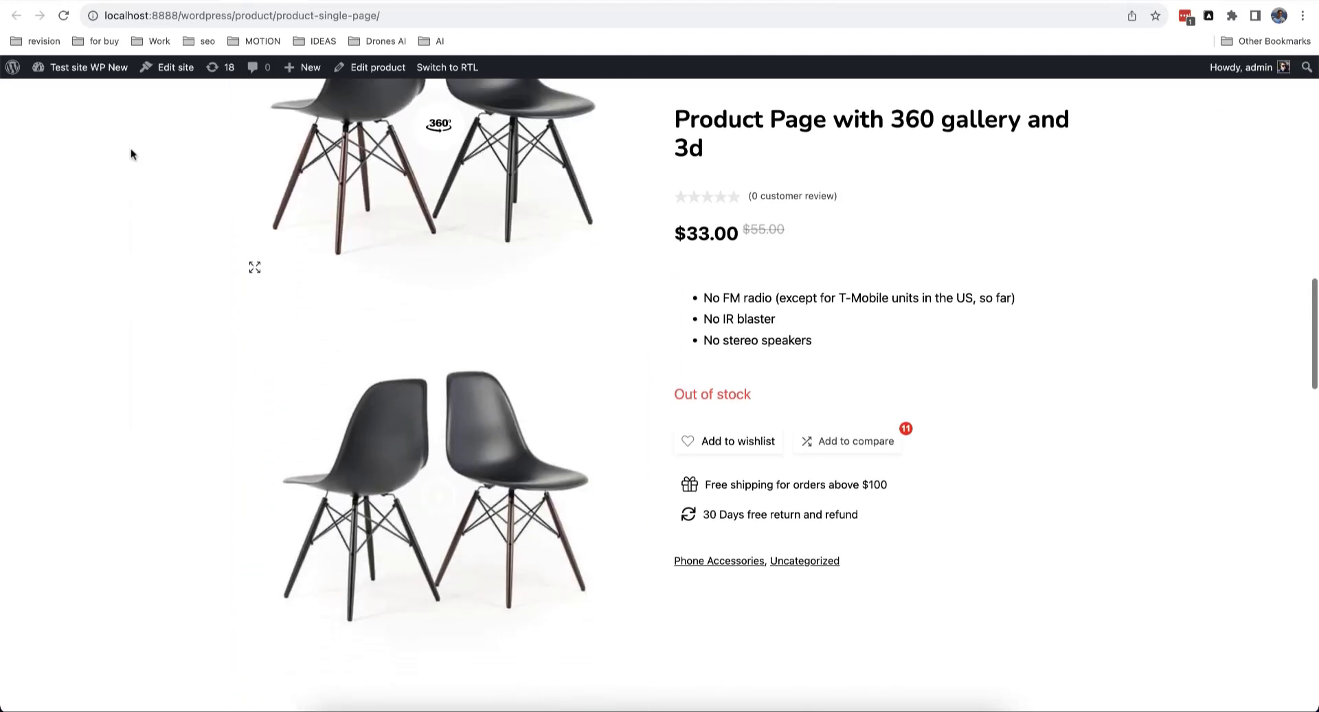
scroll(131, 152, "up", 15)
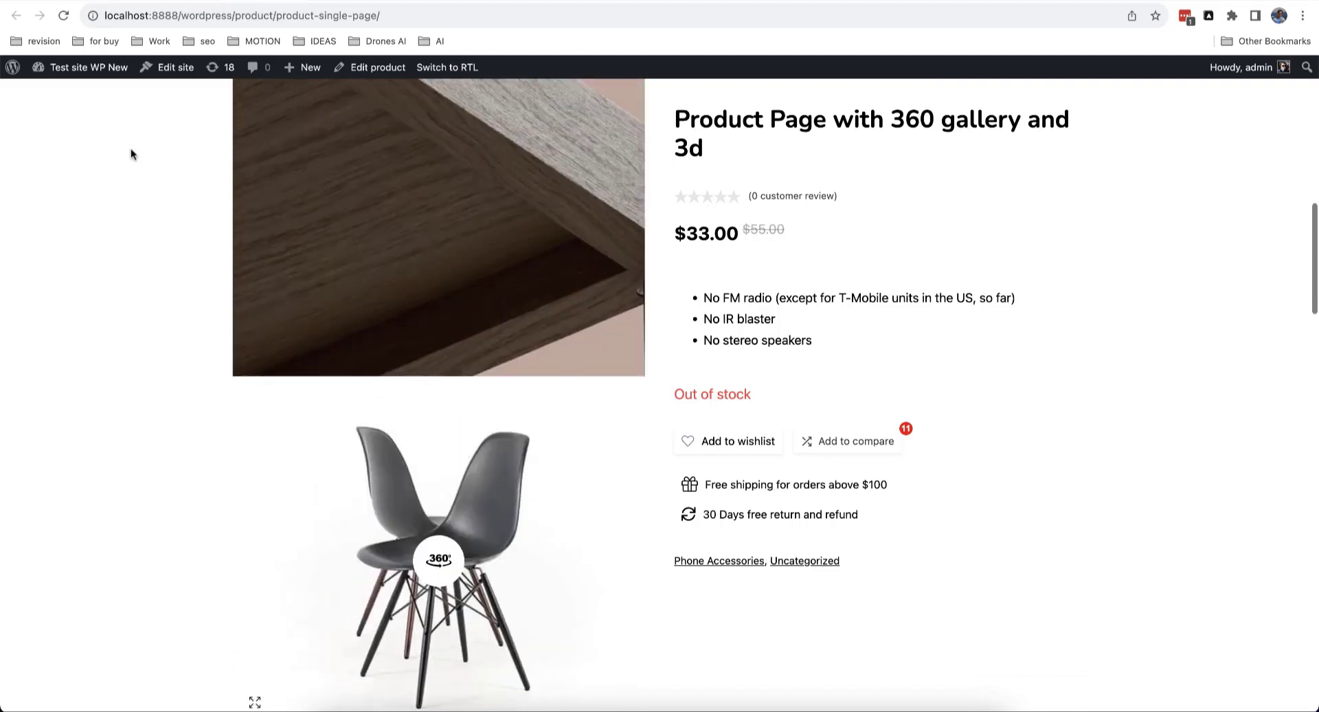
scroll(131, 153, "up", 3)
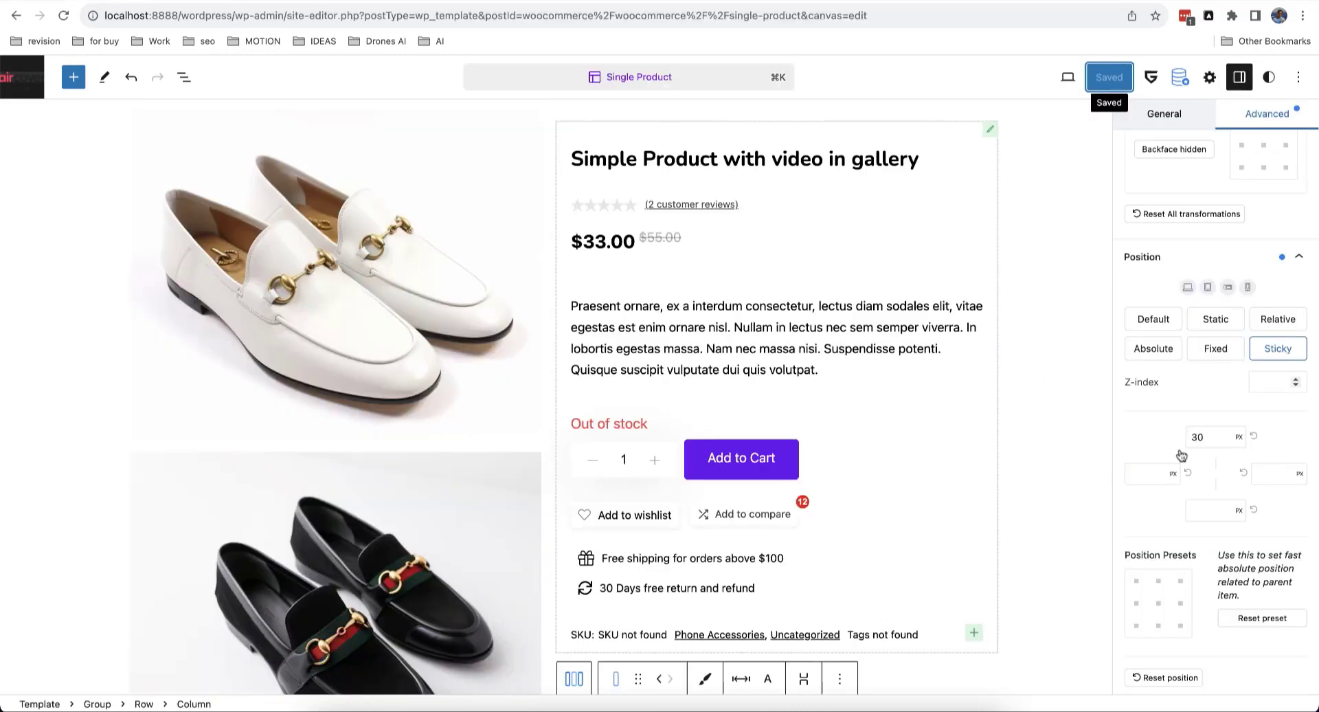
Step: Change the Dynamic Gallery's Image Settings Scale from Cover to Scale Down and review the uncropped images
scroll(1181, 456, "up", 8)
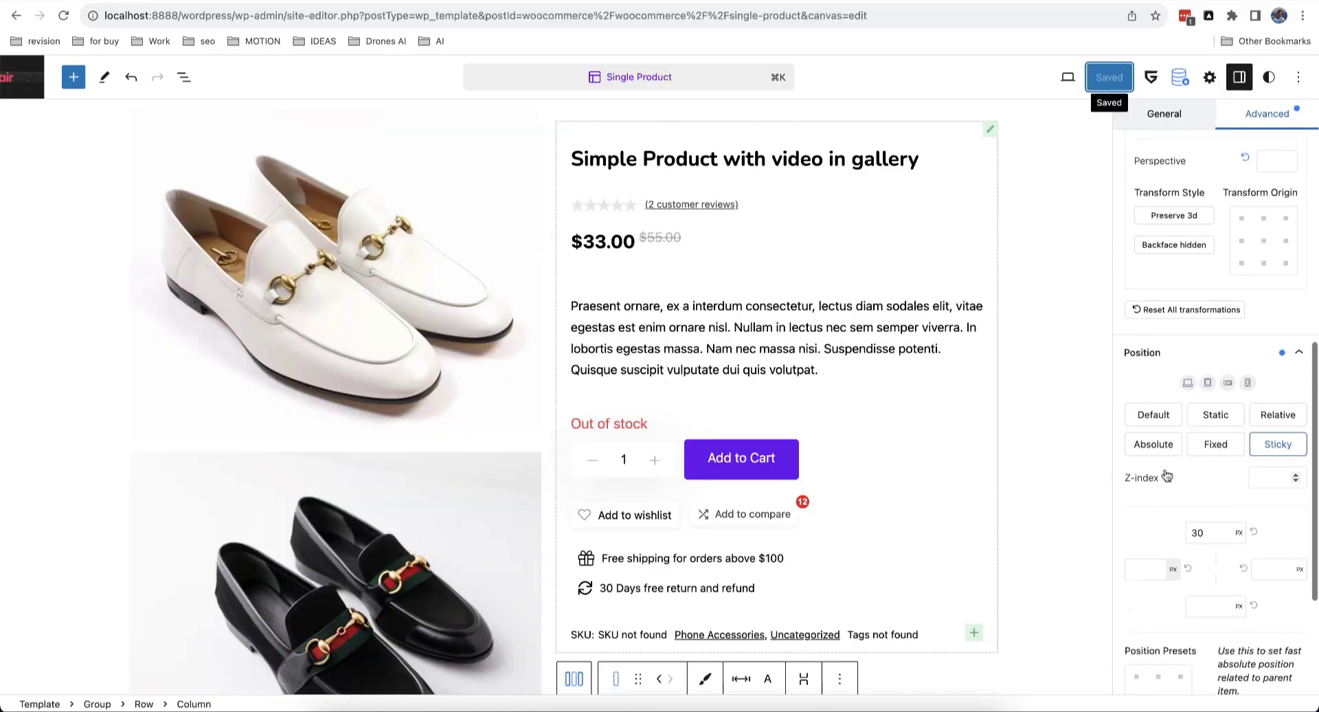
left_click(413, 280)
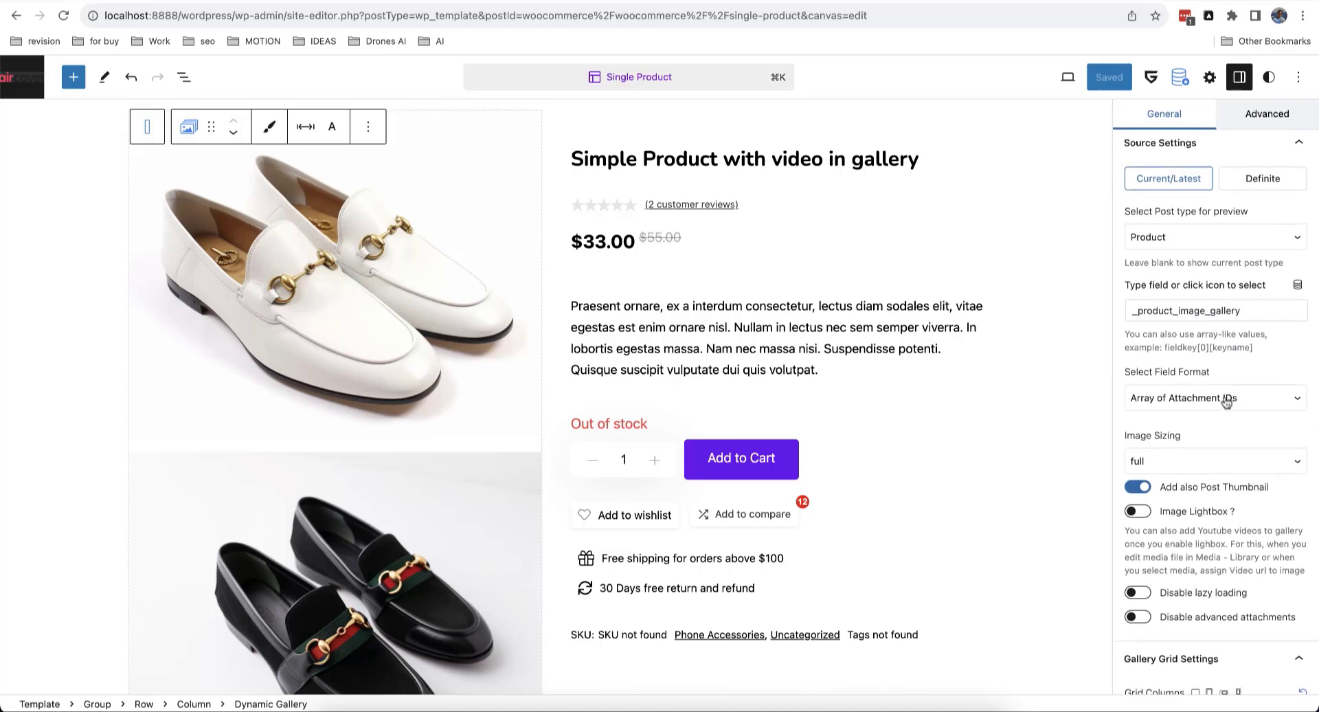
scroll(1227, 402, "down", 10)
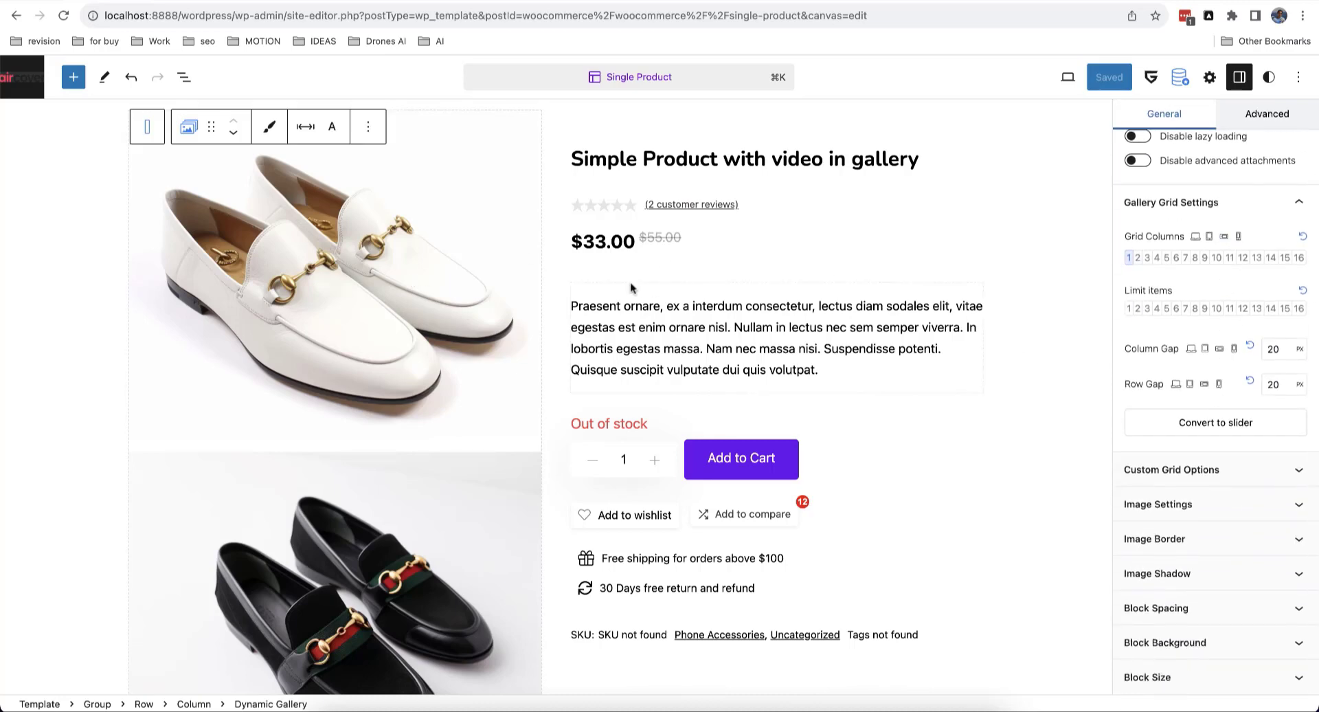
left_click(1168, 504)
scroll(1178, 502, "down", 5)
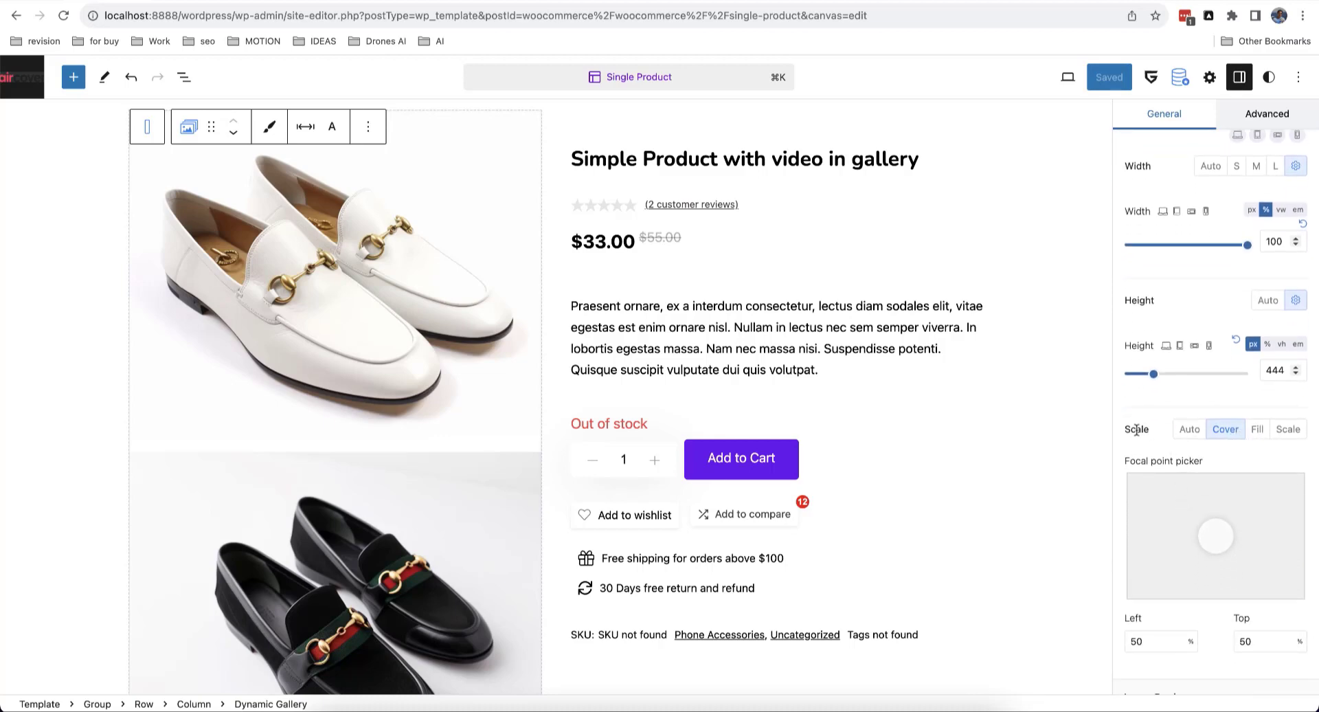
scroll(489, 467, "down", 3)
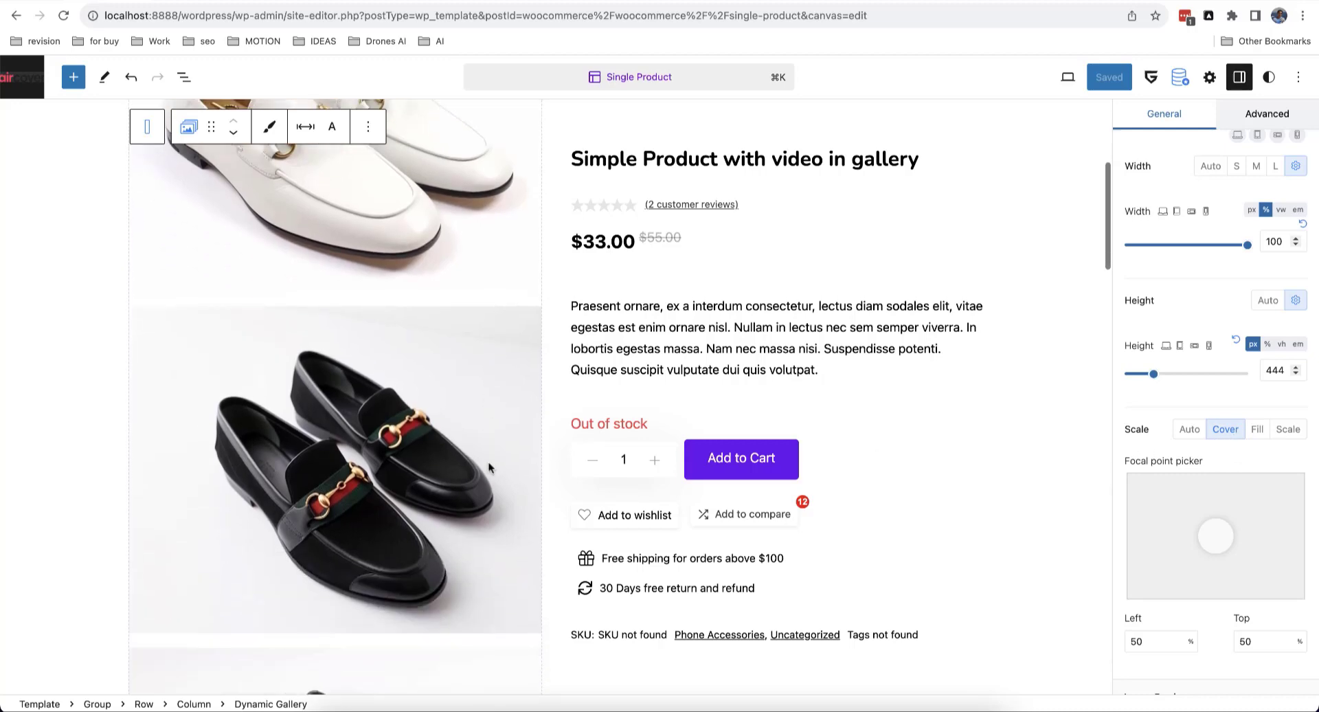
scroll(489, 467, "down", 2)
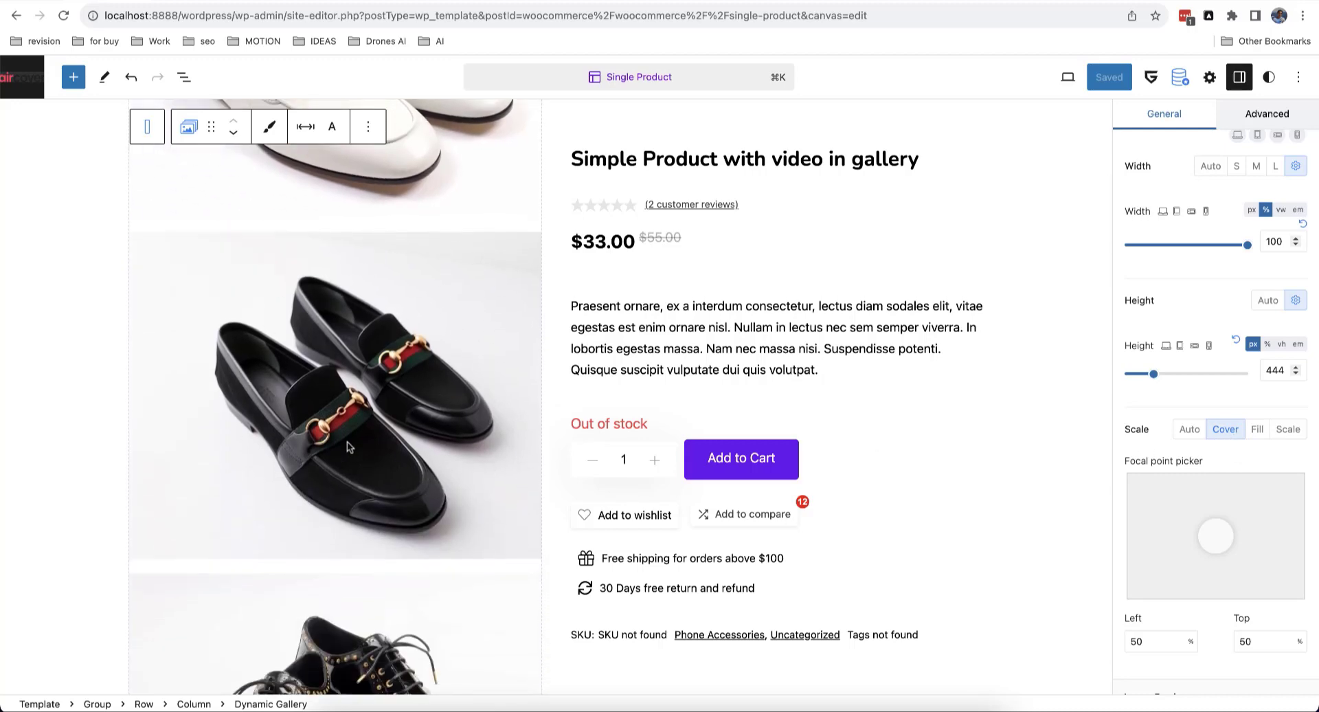
scroll(347, 442, "down", 2)
scroll(348, 442, "up", 2)
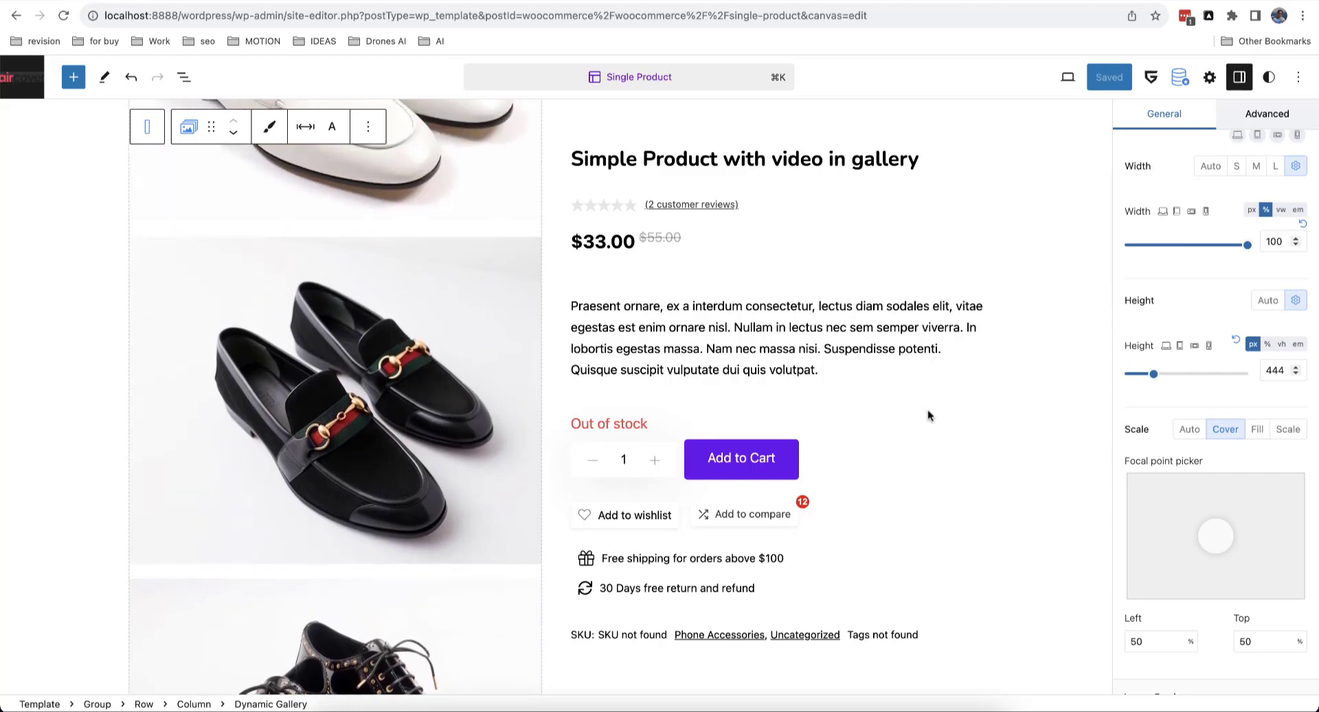
left_click(1289, 430)
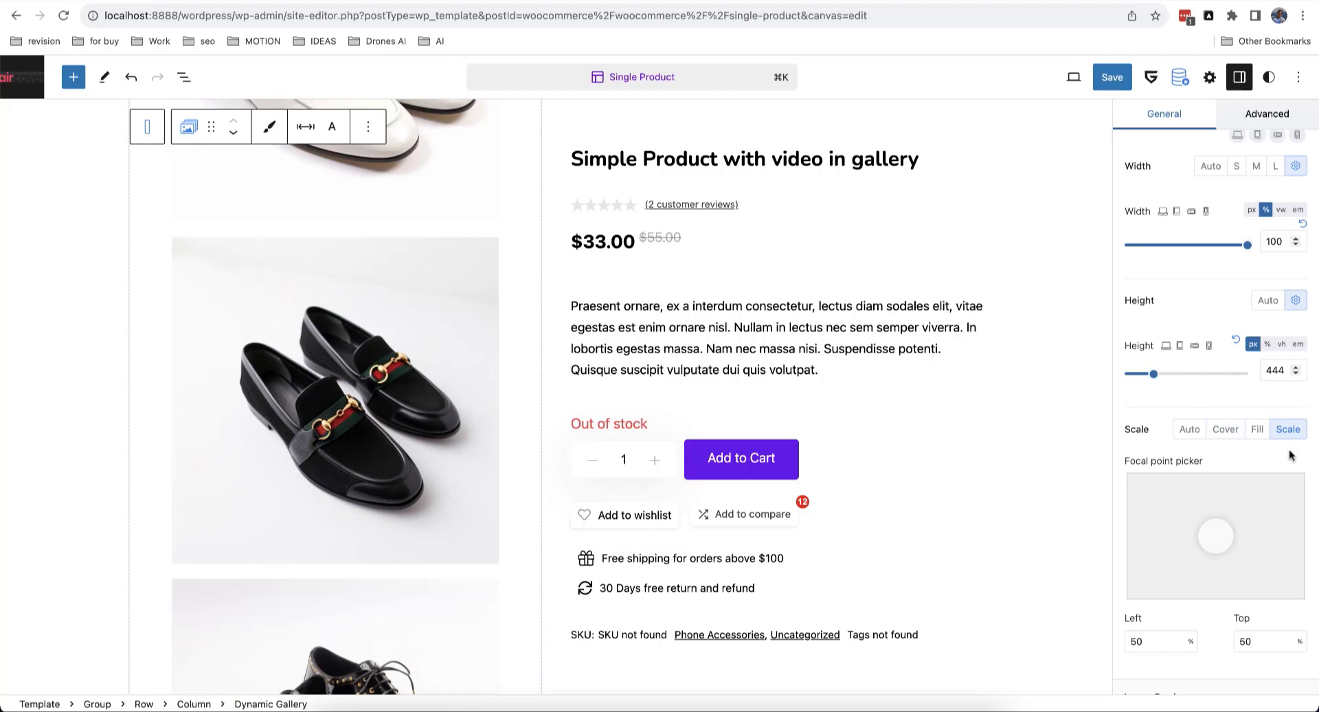
scroll(409, 451, "up", 6)
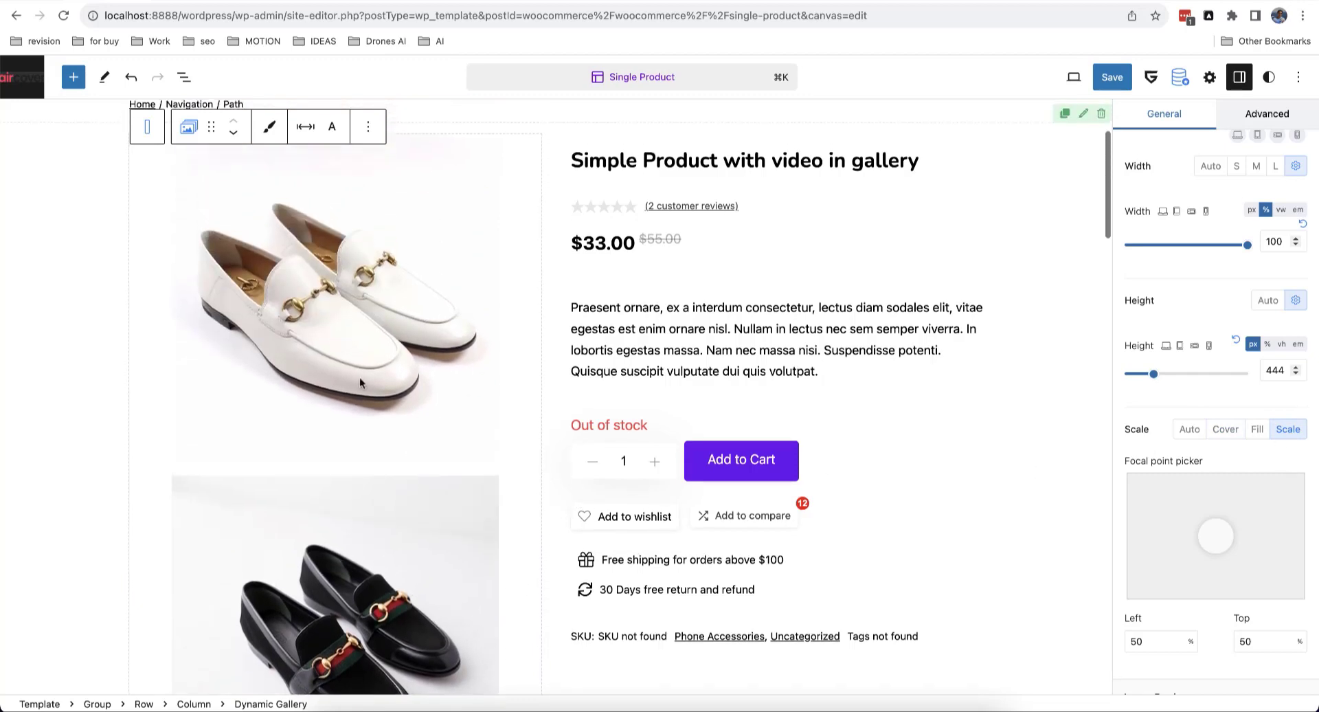
scroll(401, 312, "down", 7)
scroll(401, 316, "down", 6)
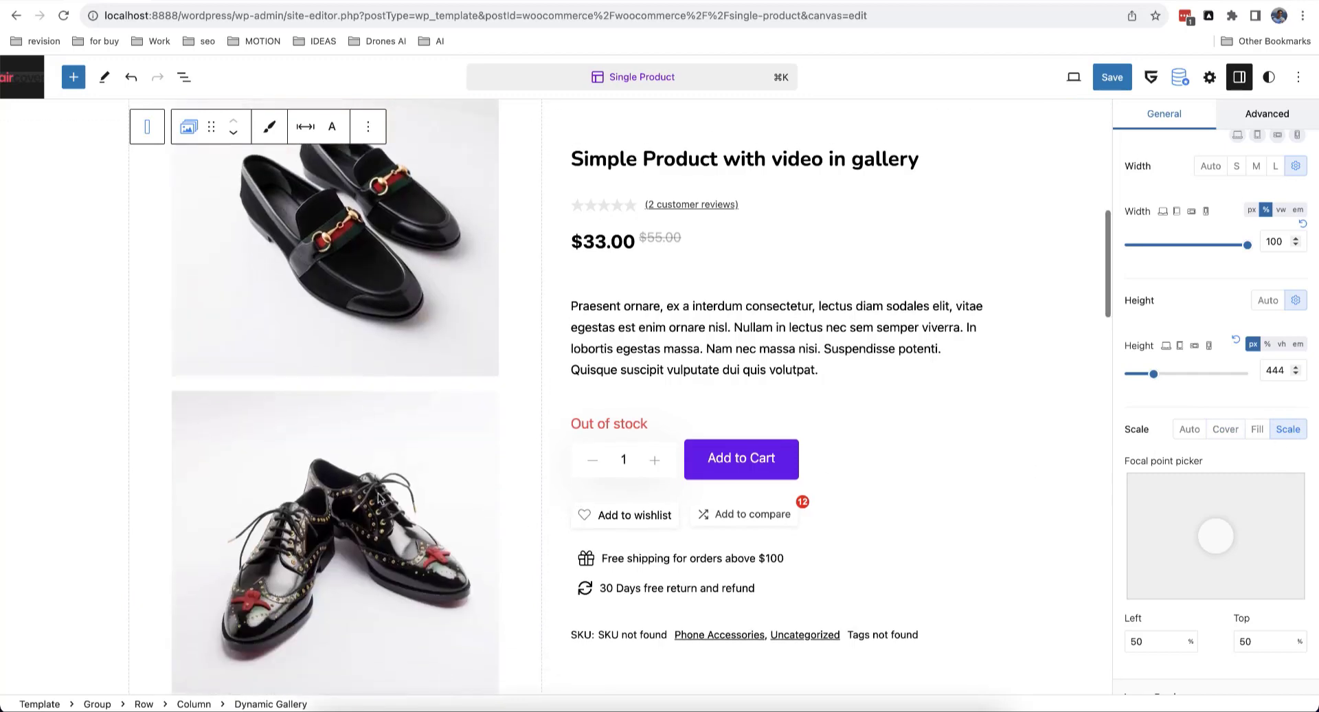
scroll(378, 493, "down", 3)
scroll(381, 470, "up", 8)
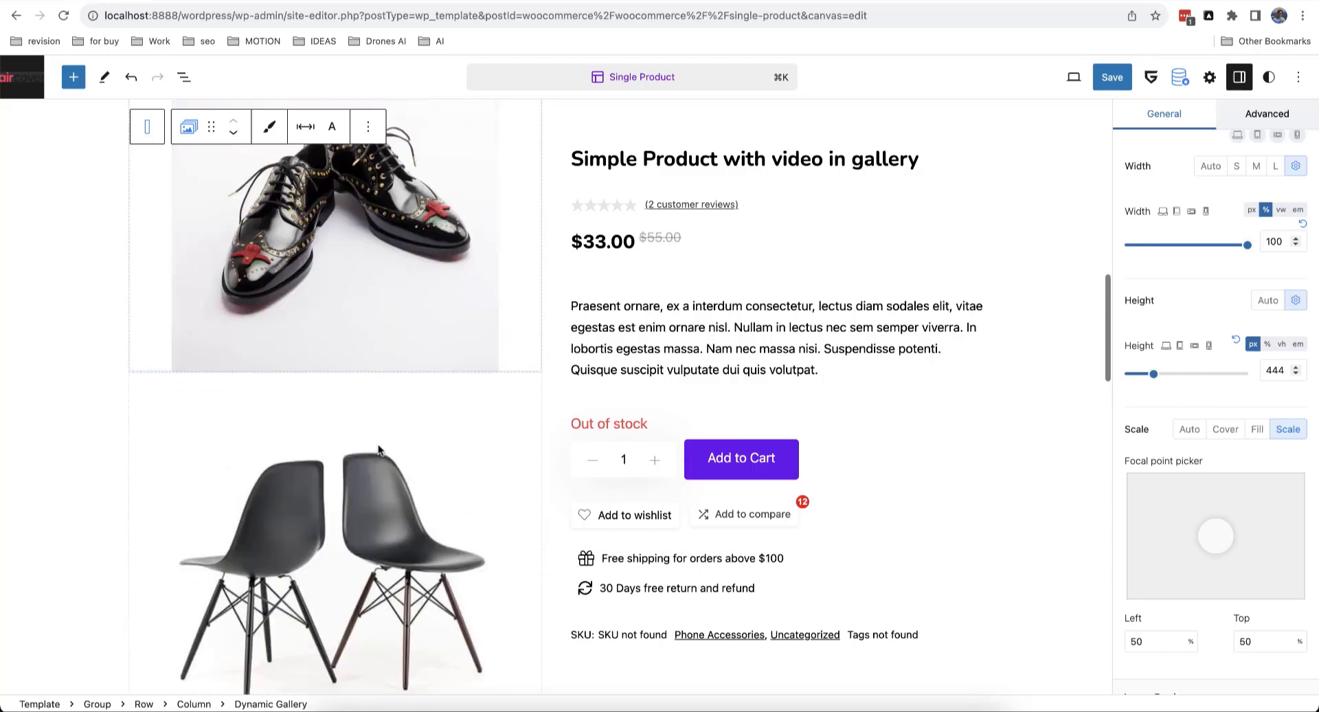
scroll(377, 369, "up", 10)
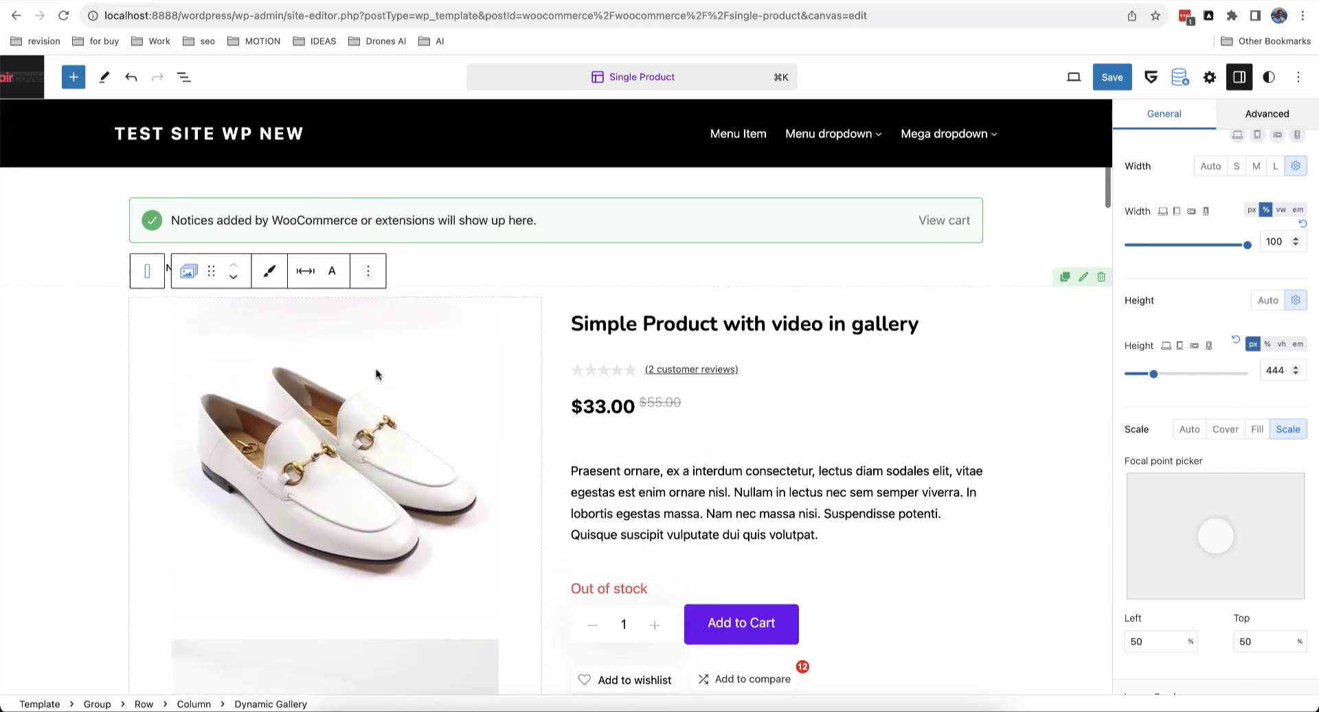
scroll(323, 383, "down", 2)
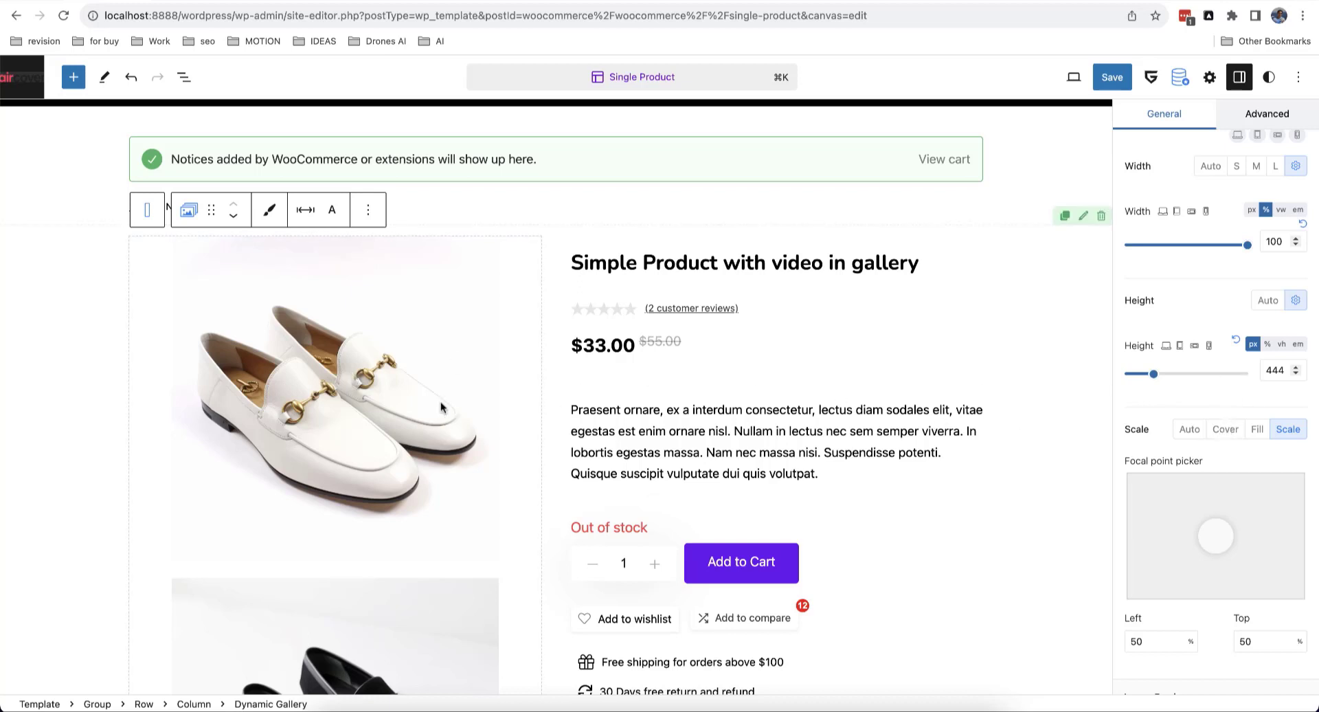
scroll(322, 373, "down", 5)
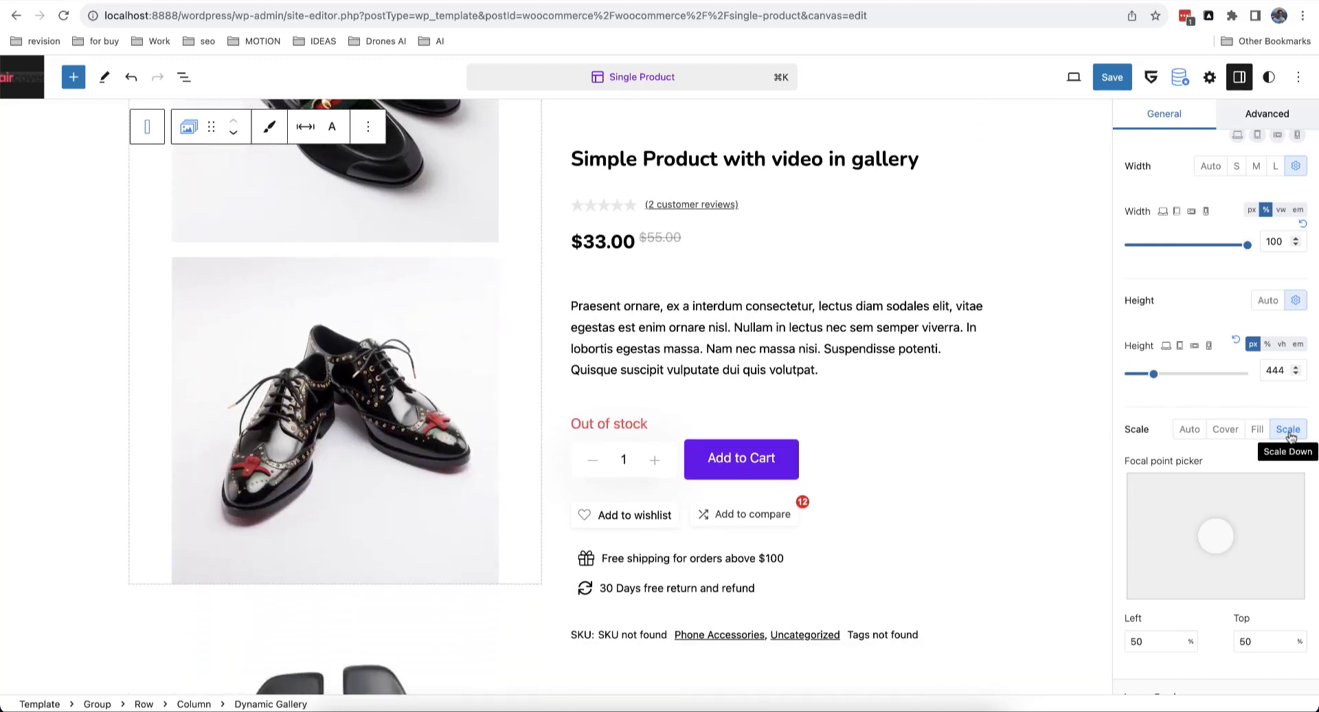
scroll(400, 461, "down", 7)
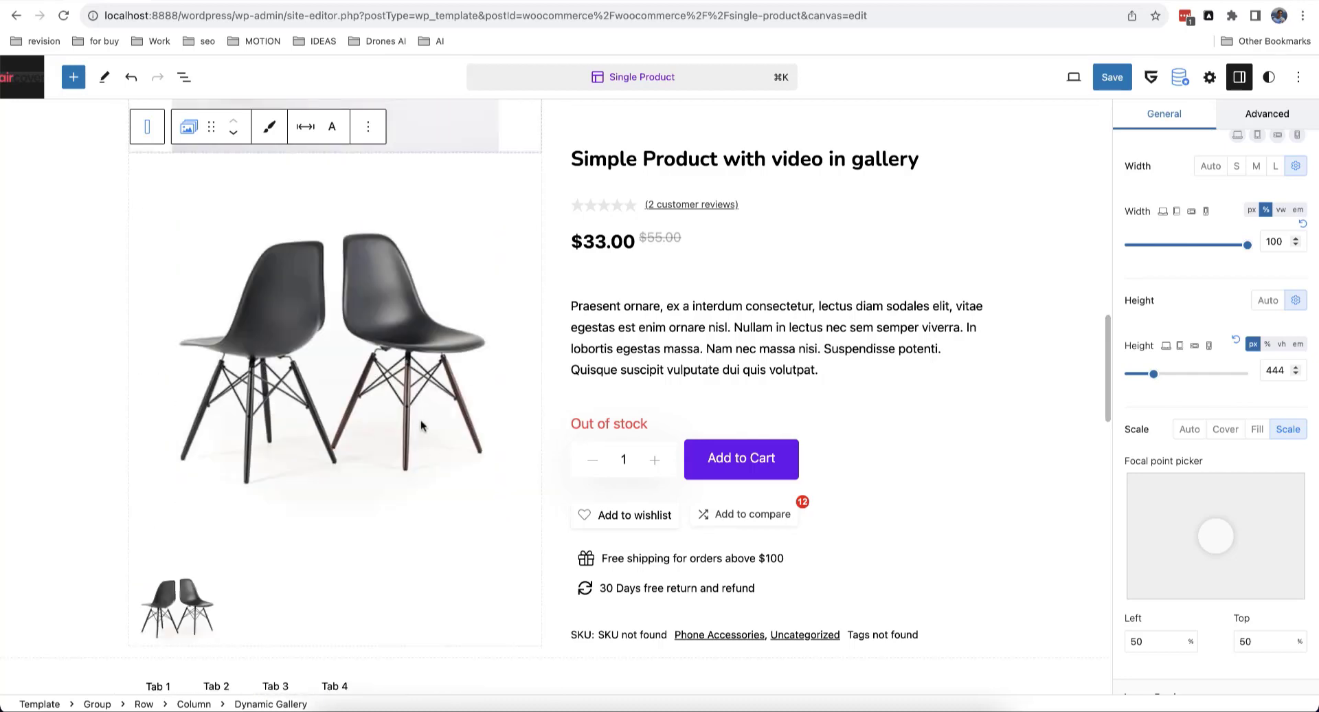
left_click(407, 402)
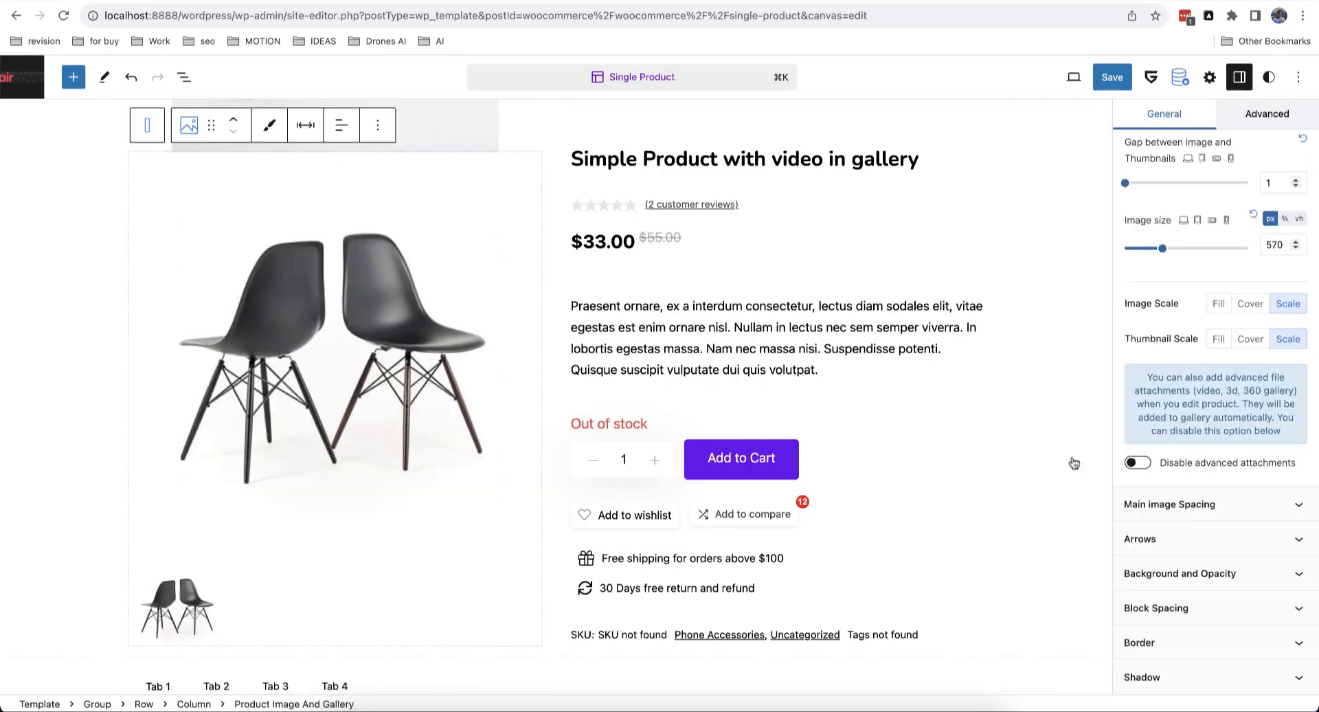
scroll(1210, 507, "up", 3)
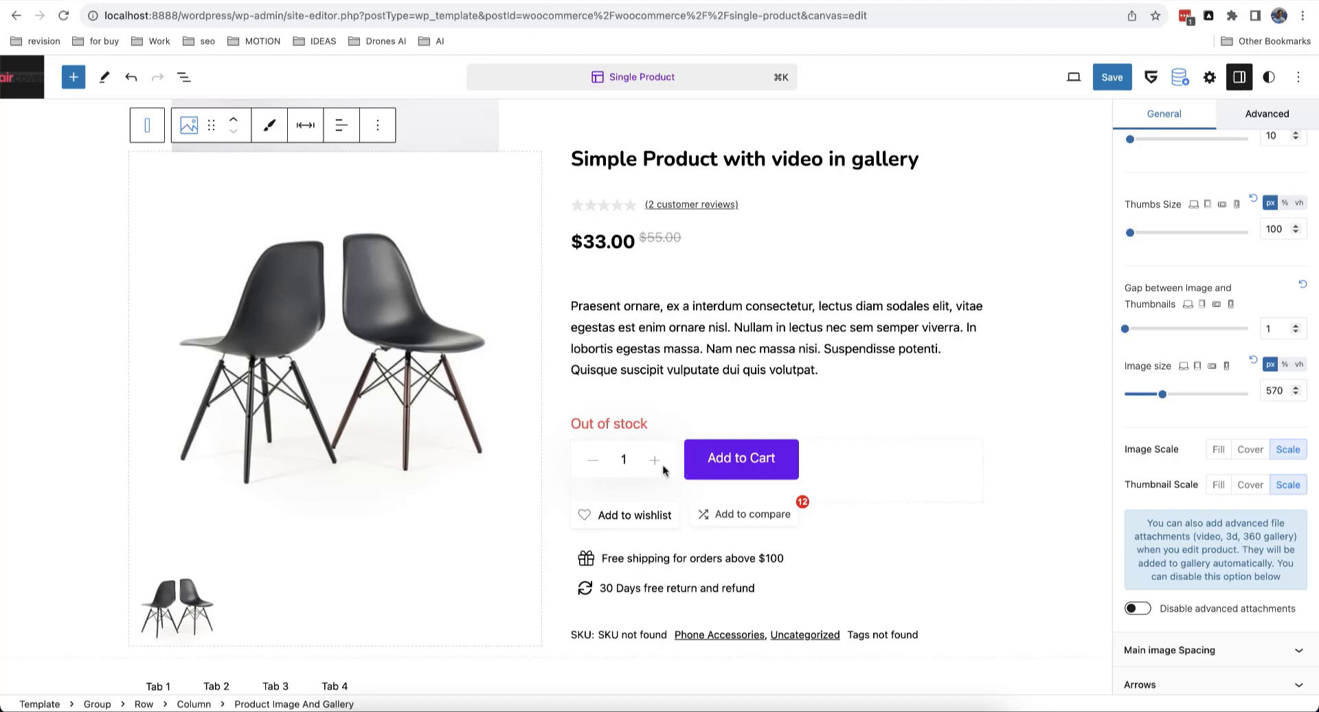
scroll(426, 529, "up", 5)
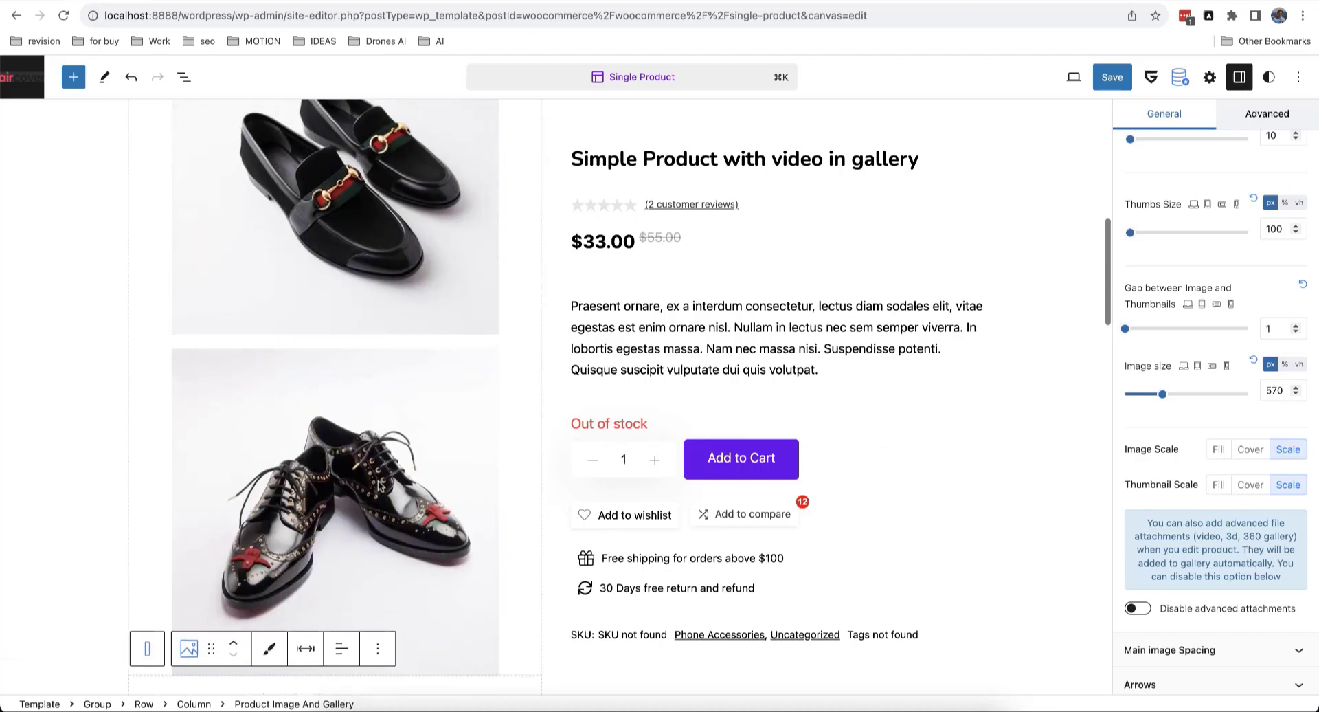
left_click(328, 483)
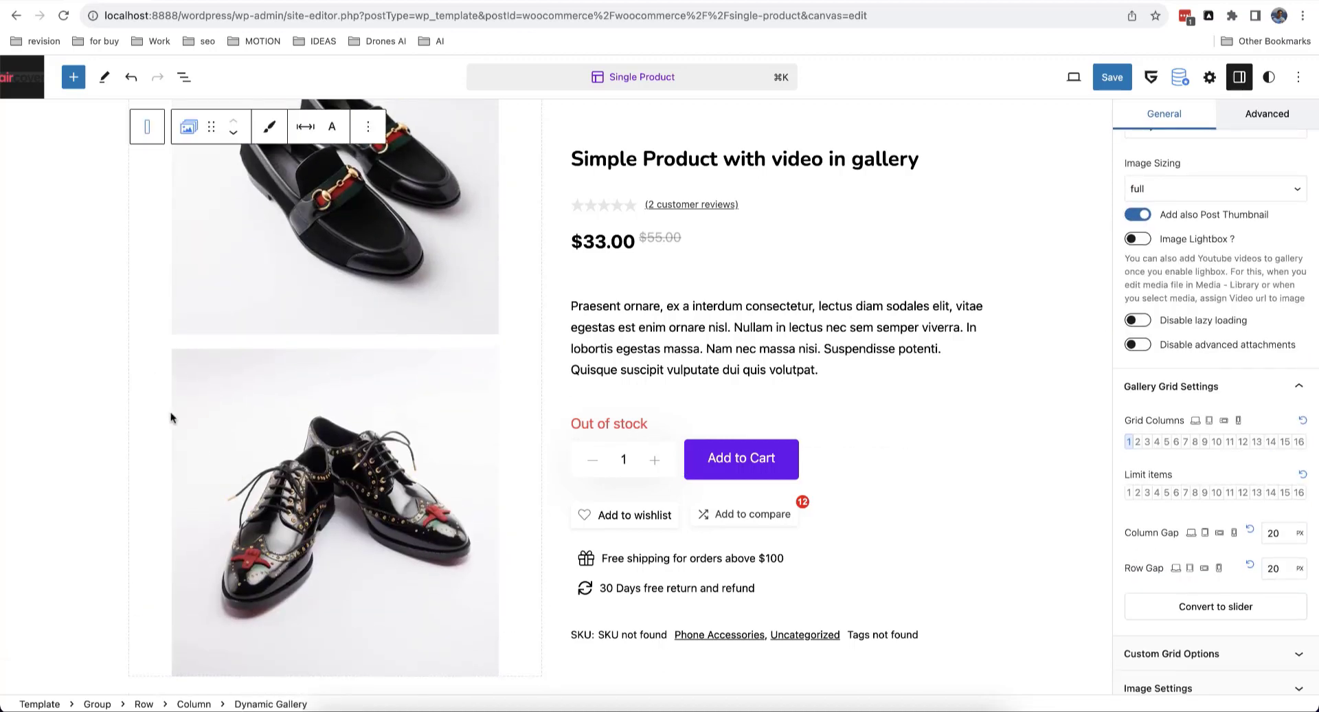
Step: Set the Dynamic Gallery's Image Settings Scale to Cover so images fill the 444 px frames
scroll(367, 444, "up", 3)
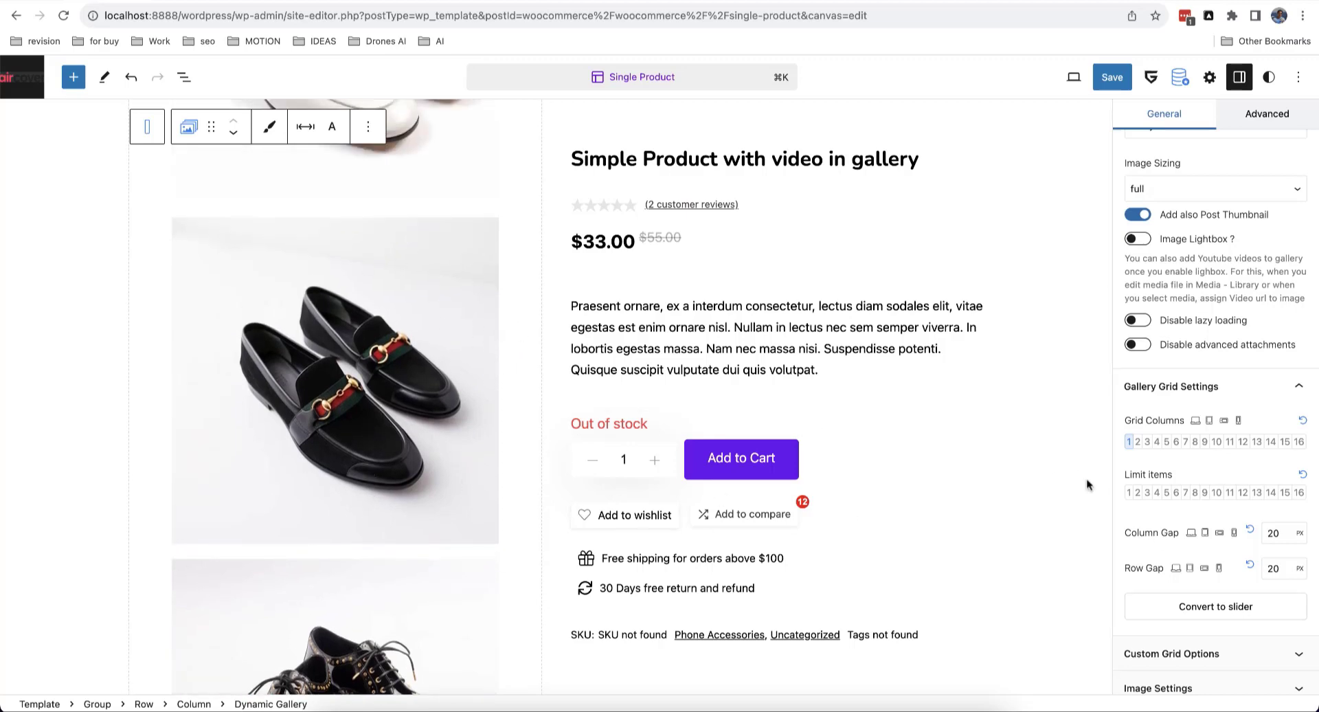
scroll(1164, 481, "up", 5)
scroll(1168, 488, "down", 7)
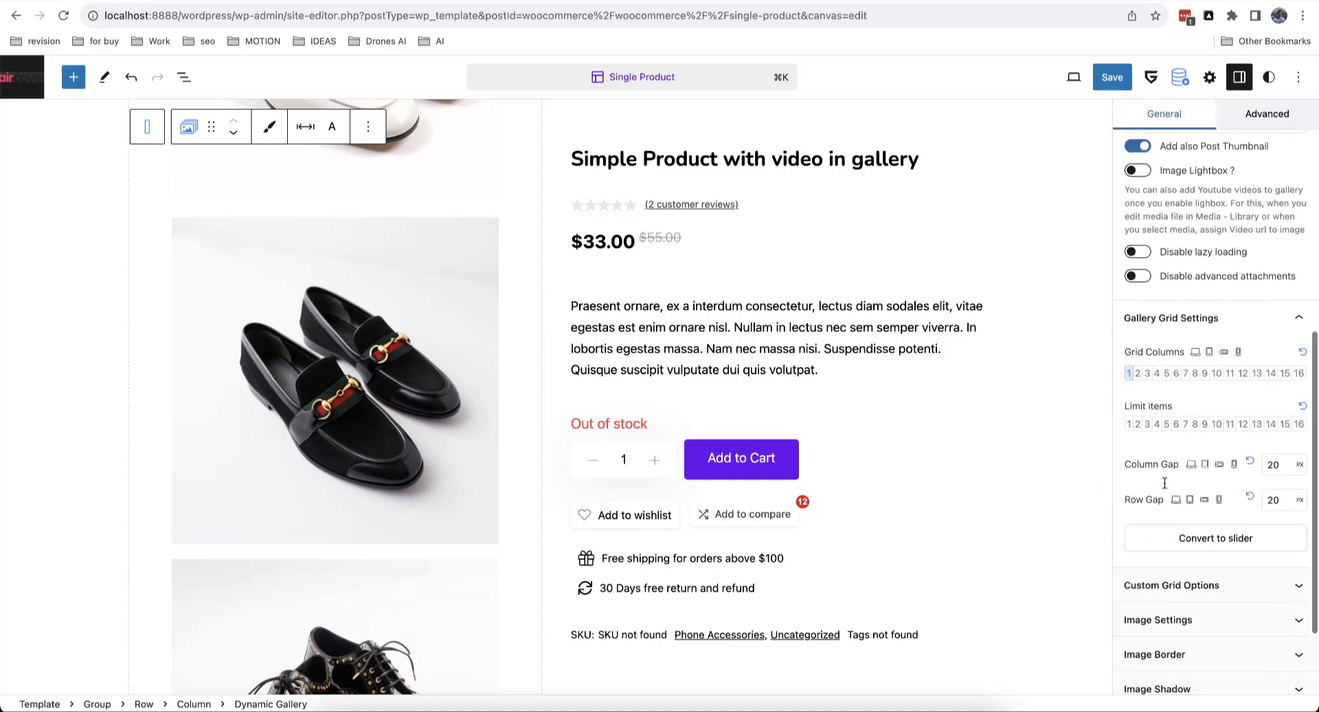
left_click(1192, 574)
scroll(1210, 550, "down", 3)
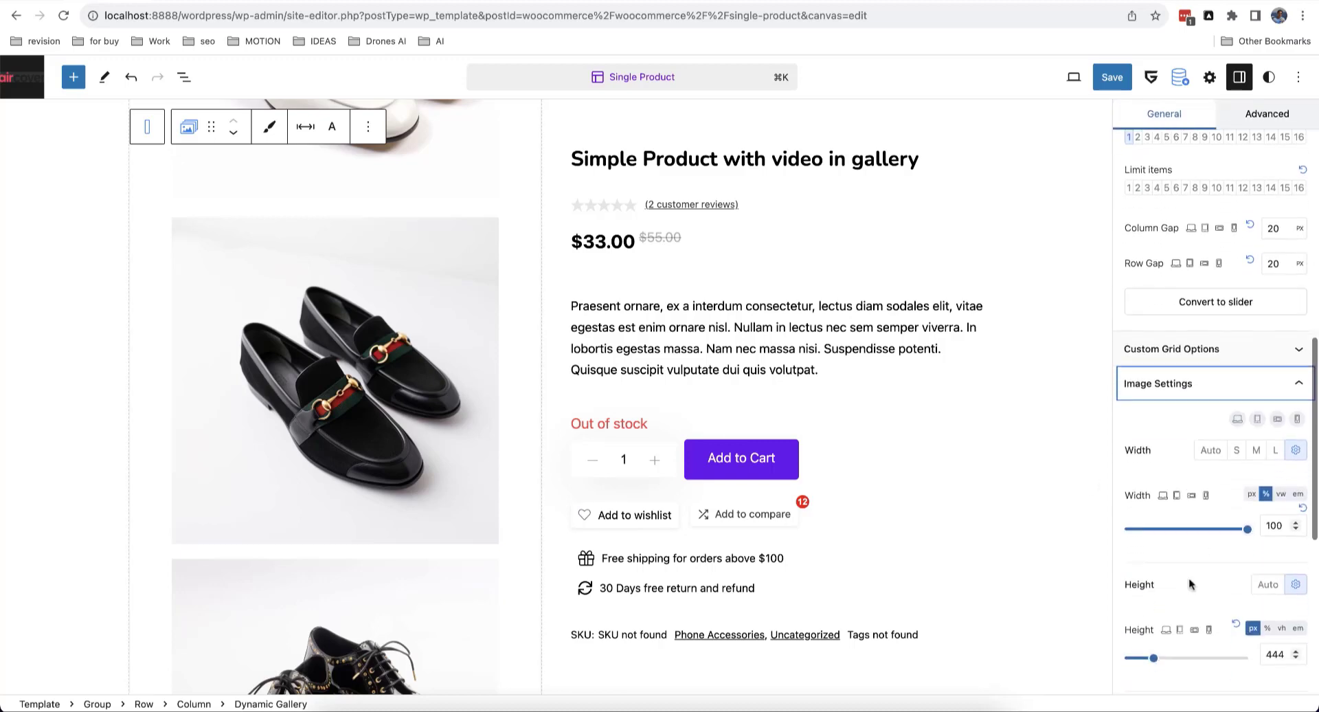
scroll(1244, 605, "down", 5)
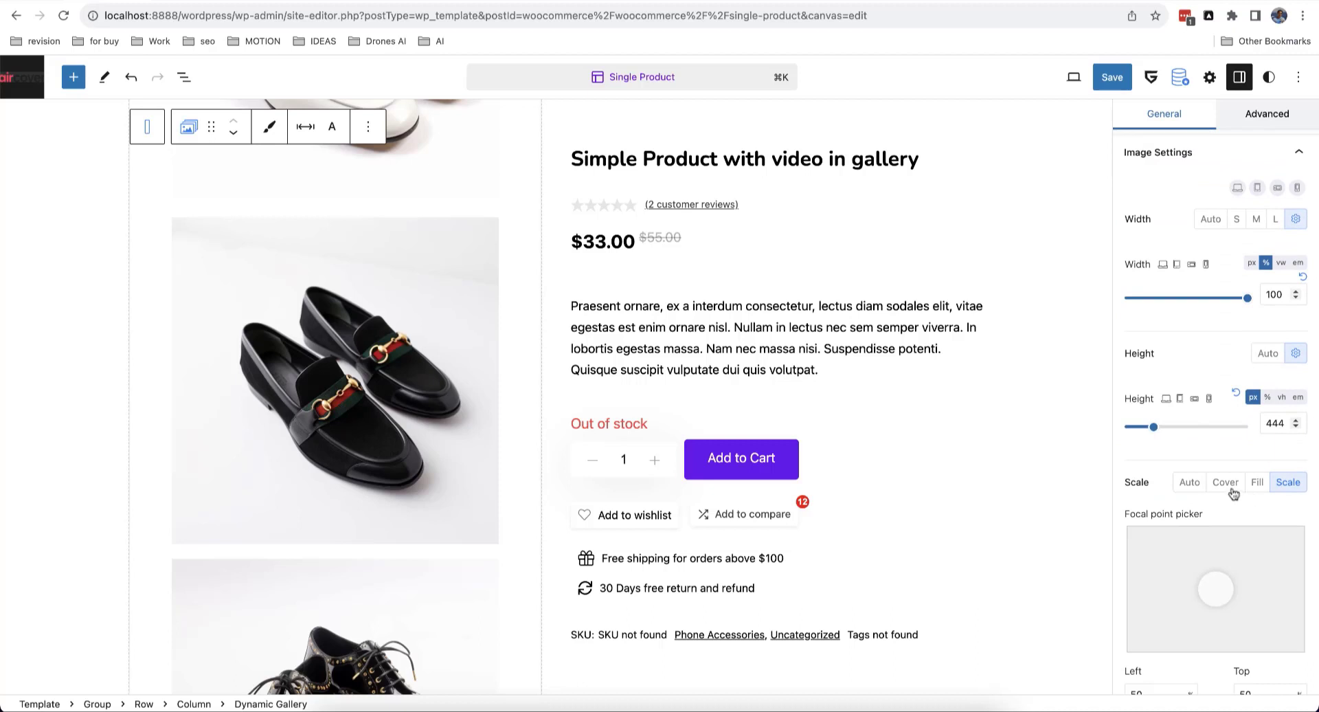
left_click(1230, 488)
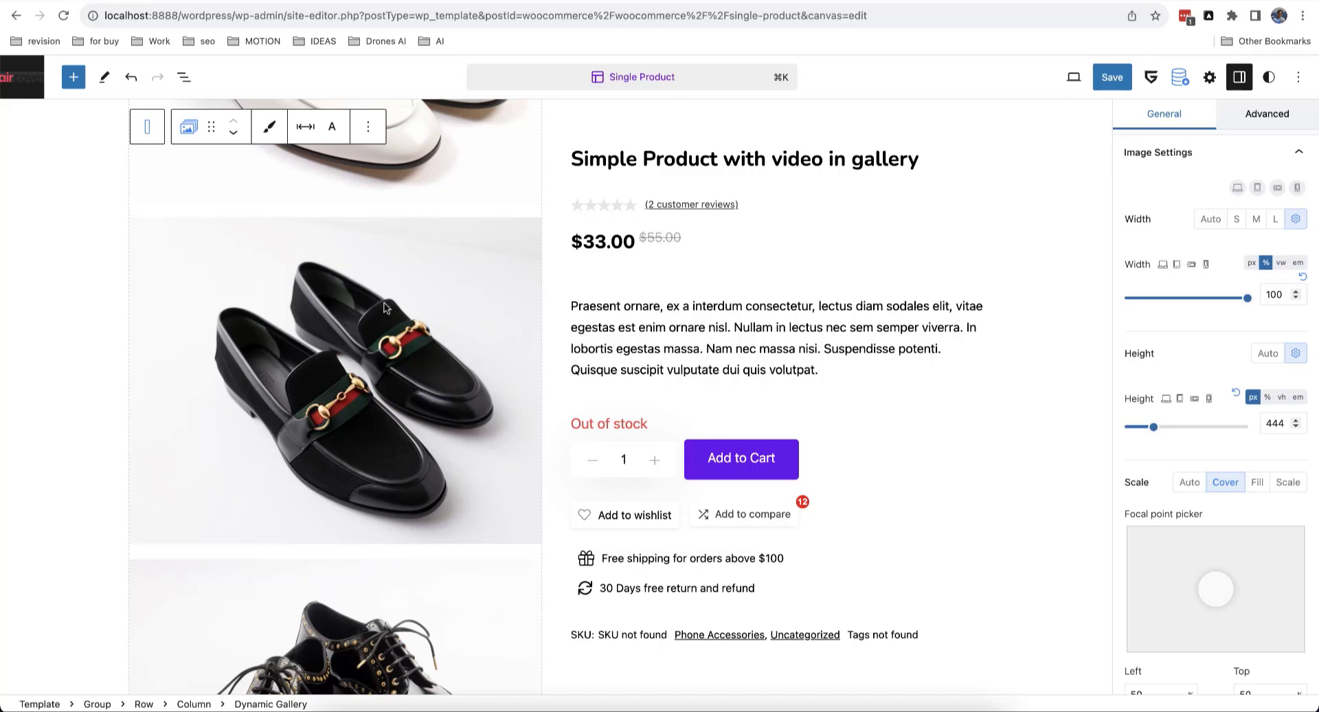
scroll(384, 307, "down", 5)
scroll(385, 308, "up", 8)
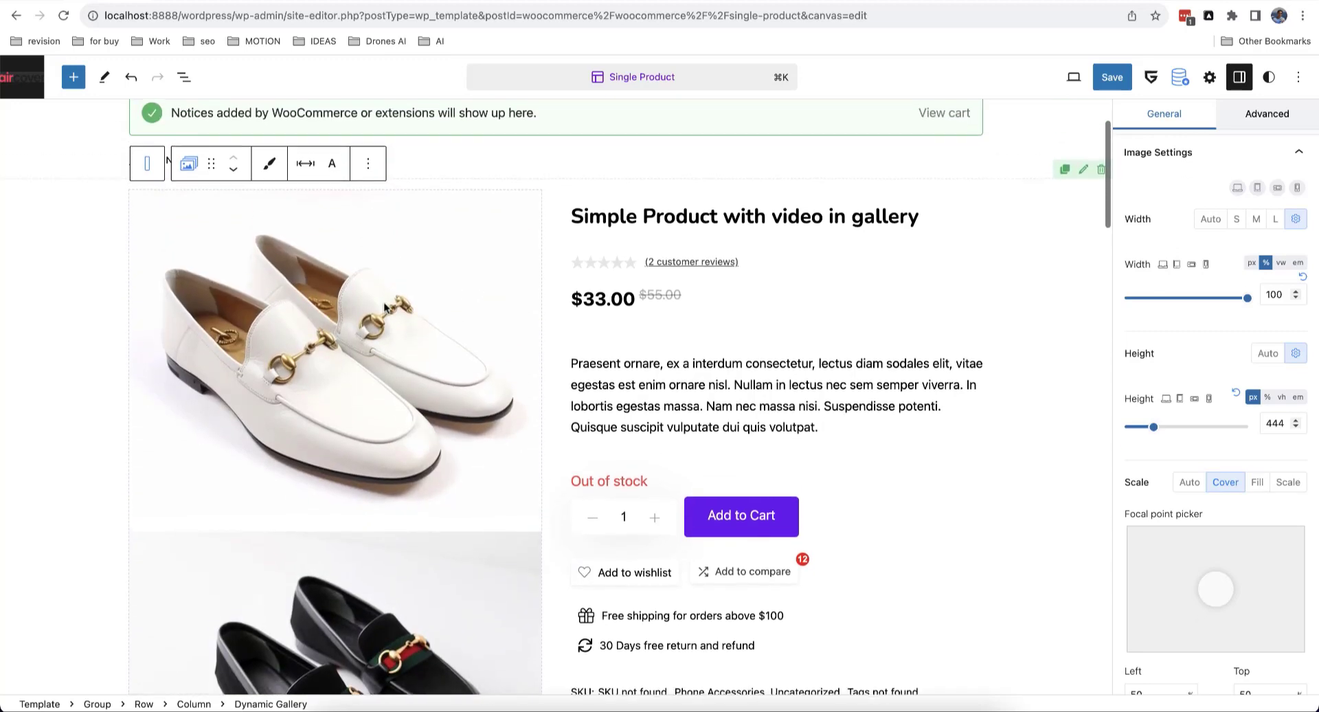
scroll(395, 301, "up", 3)
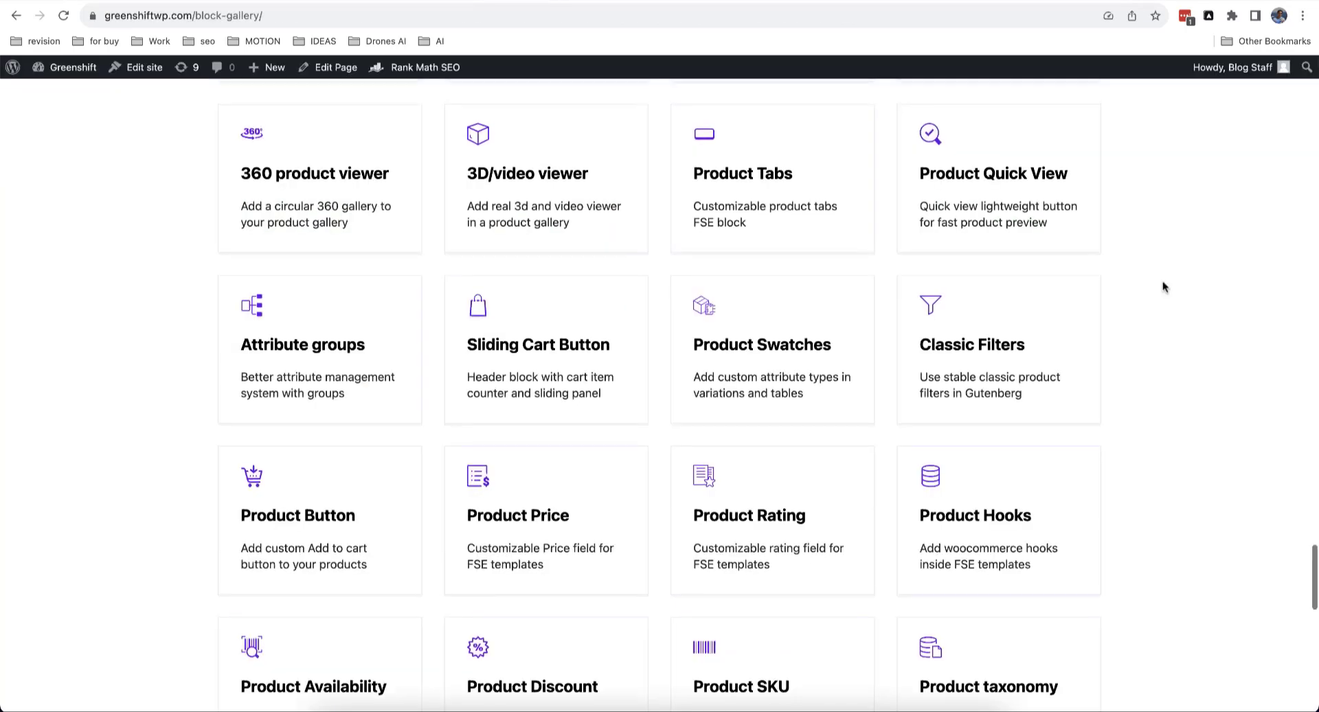
Step: Read through the Product Swatches article, then switch to the live Simple Product with video in gallery page
scroll(1164, 287, "up", 2)
scroll(1162, 287, "up", 1)
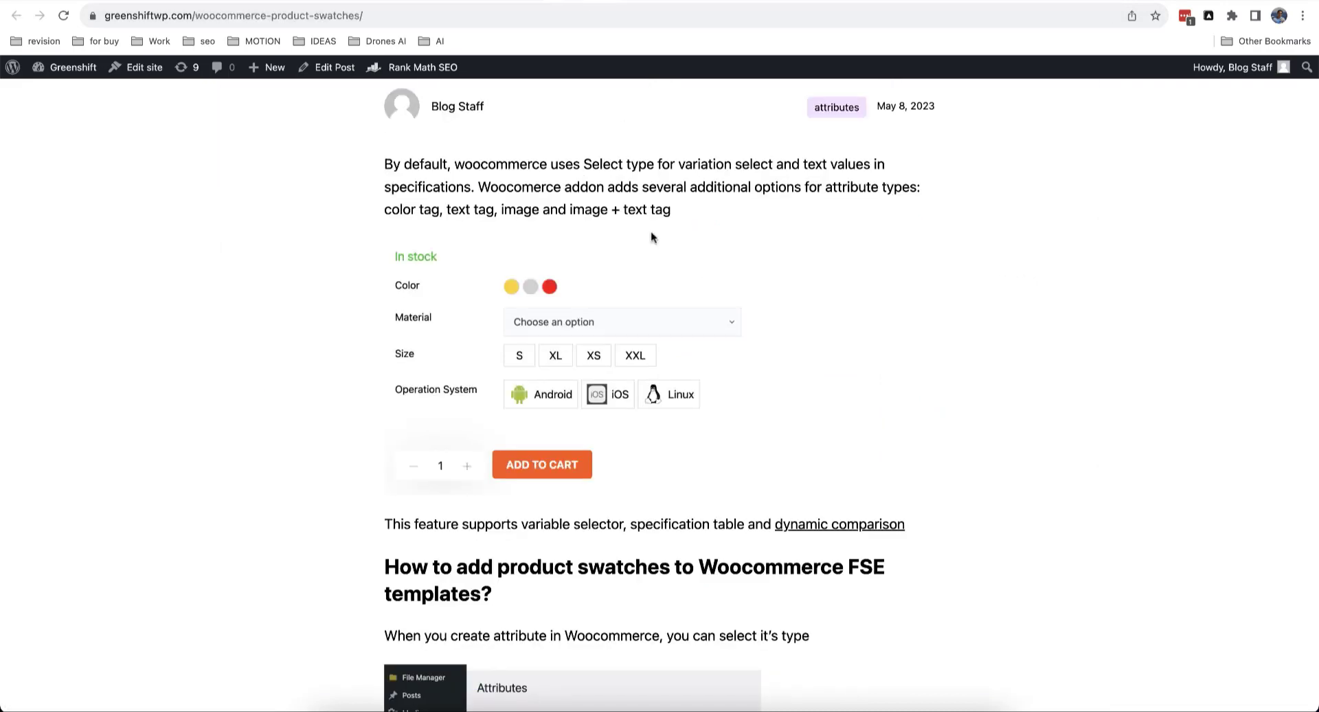
scroll(653, 238, "up", 4)
scroll(654, 238, "down", 4)
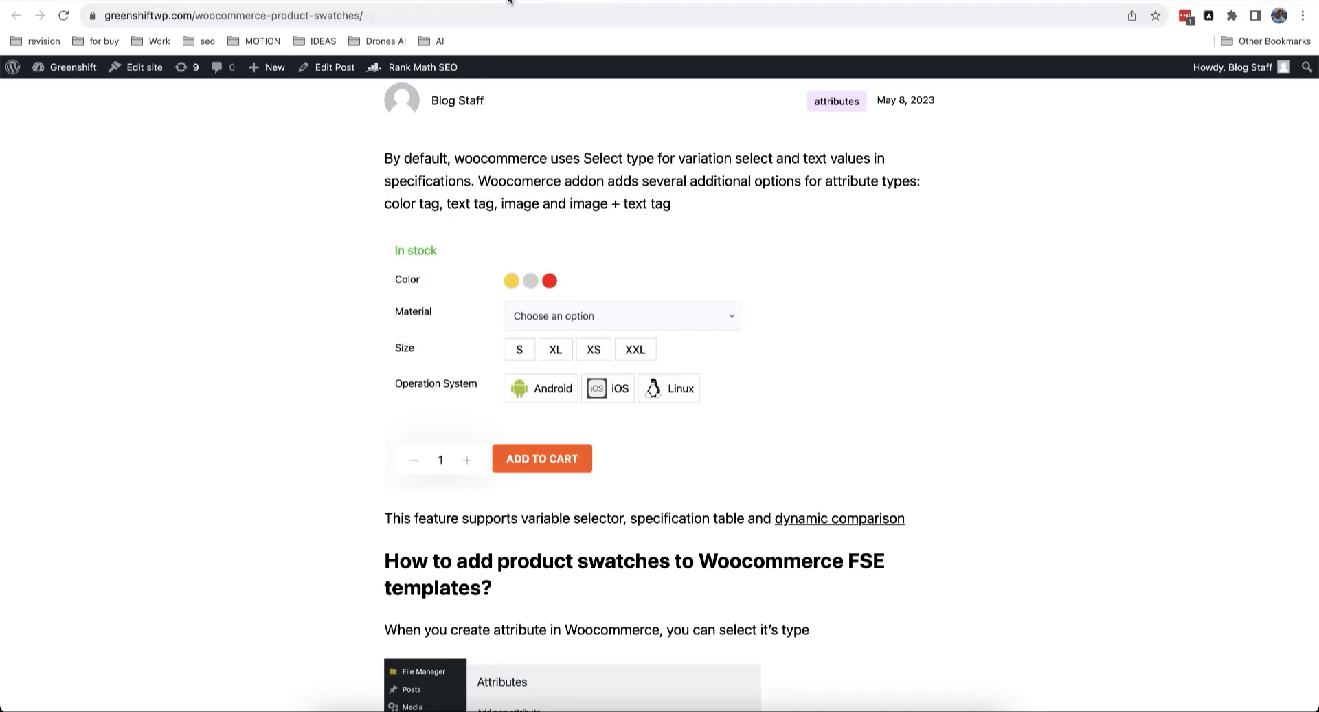
left_click(304, 3)
left_click(248, 1)
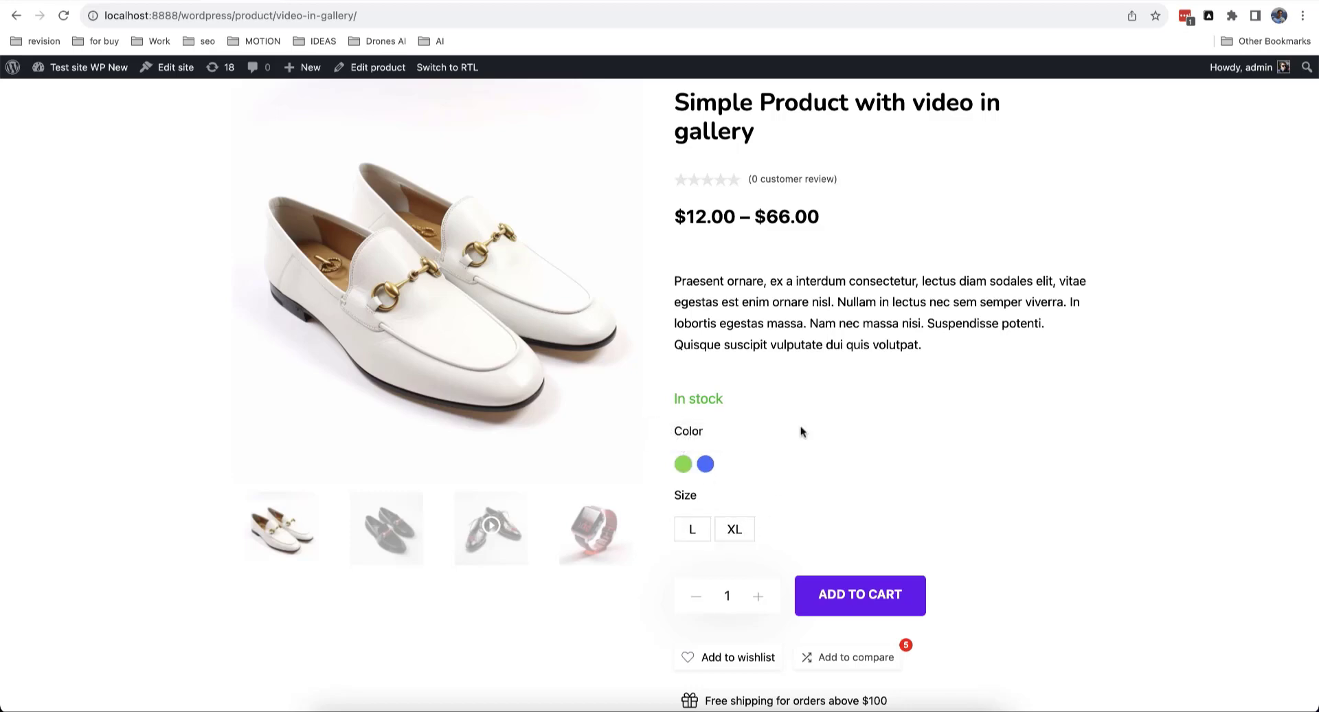
Step: Open the WordPress admin in a new tab from the product editor and reach the Products list
left_click(174, 0)
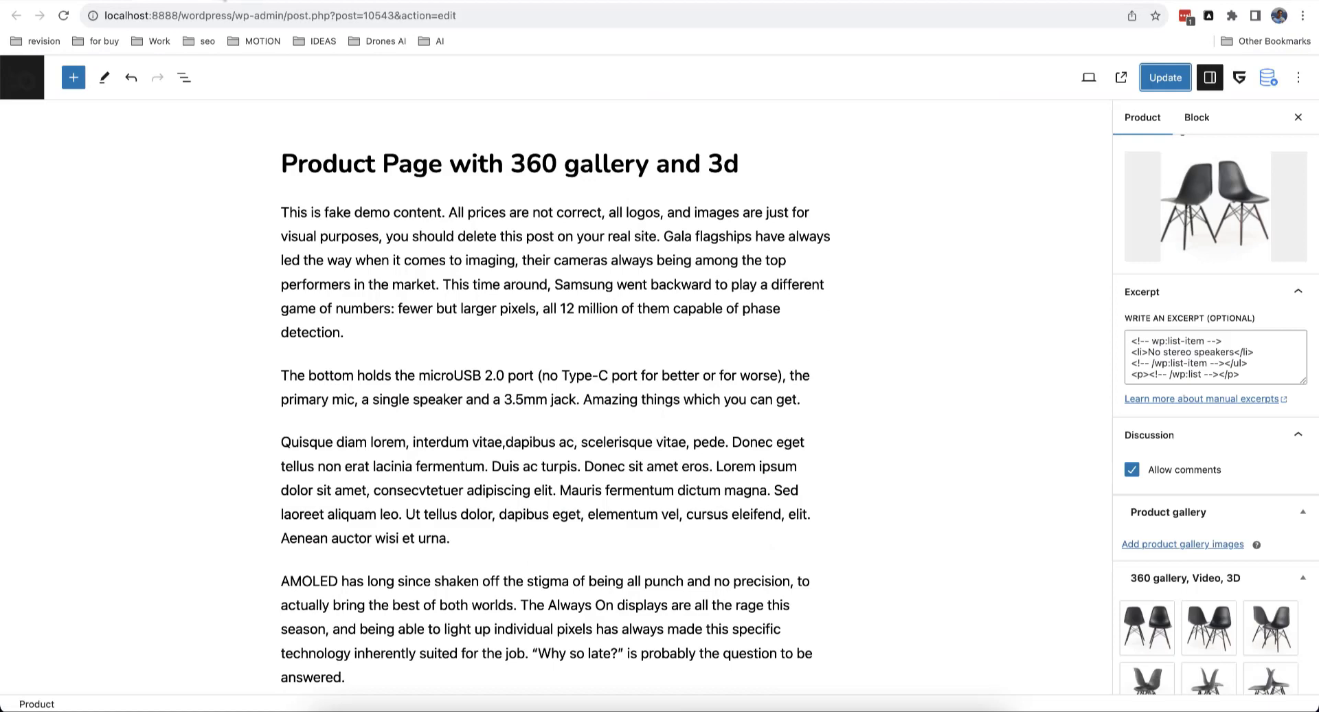
left_click(226, 1)
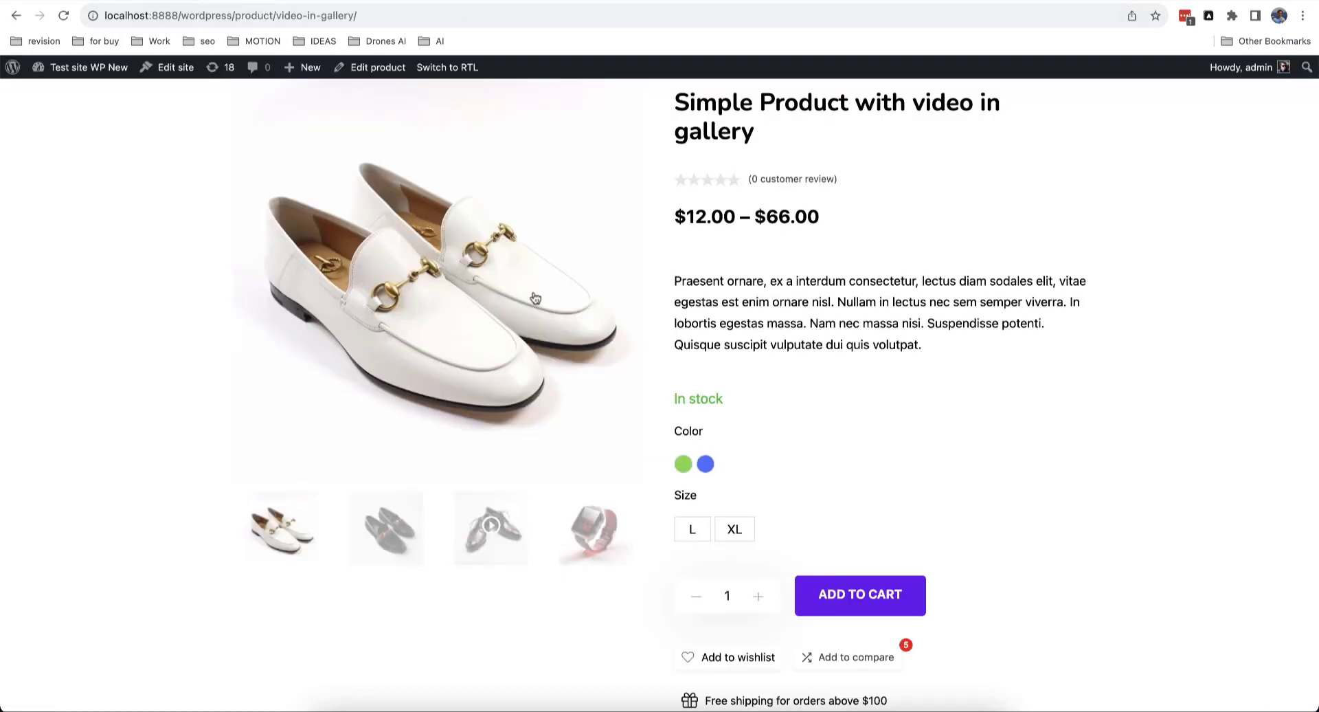
left_click(175, 0)
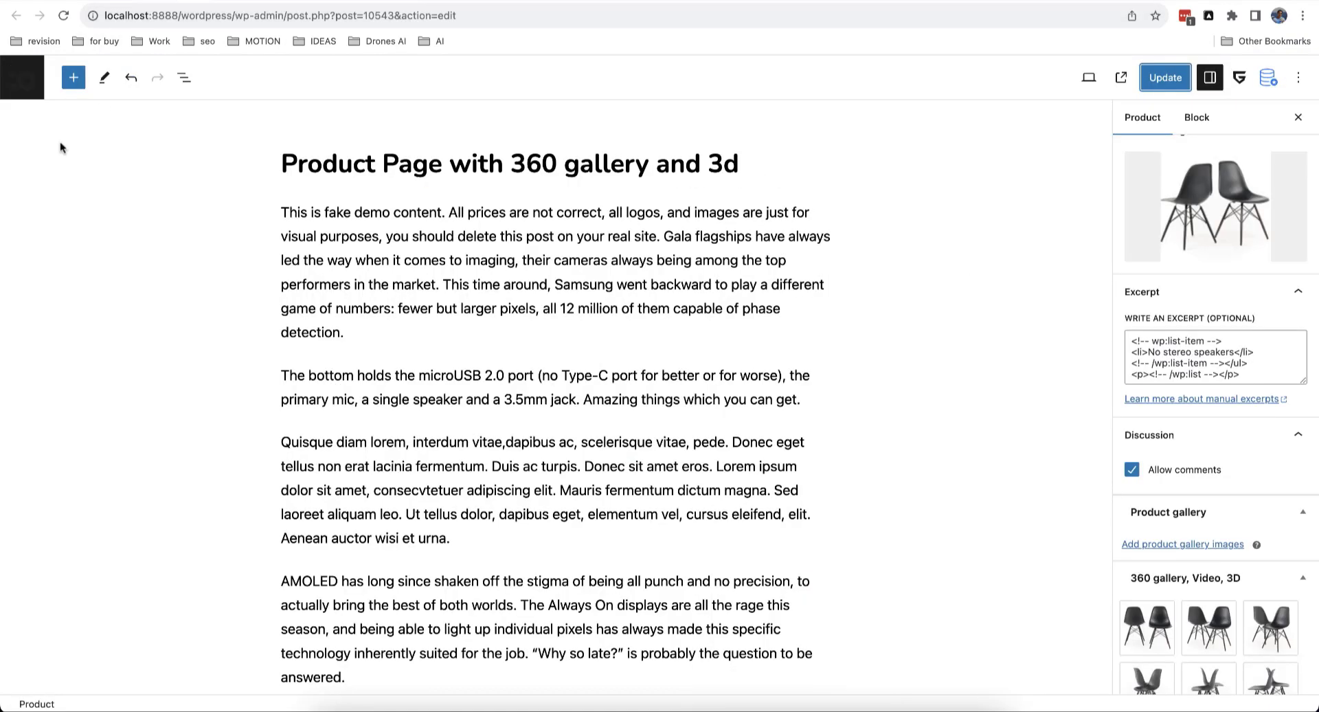
right_click(26, 67)
left_click(36, 76)
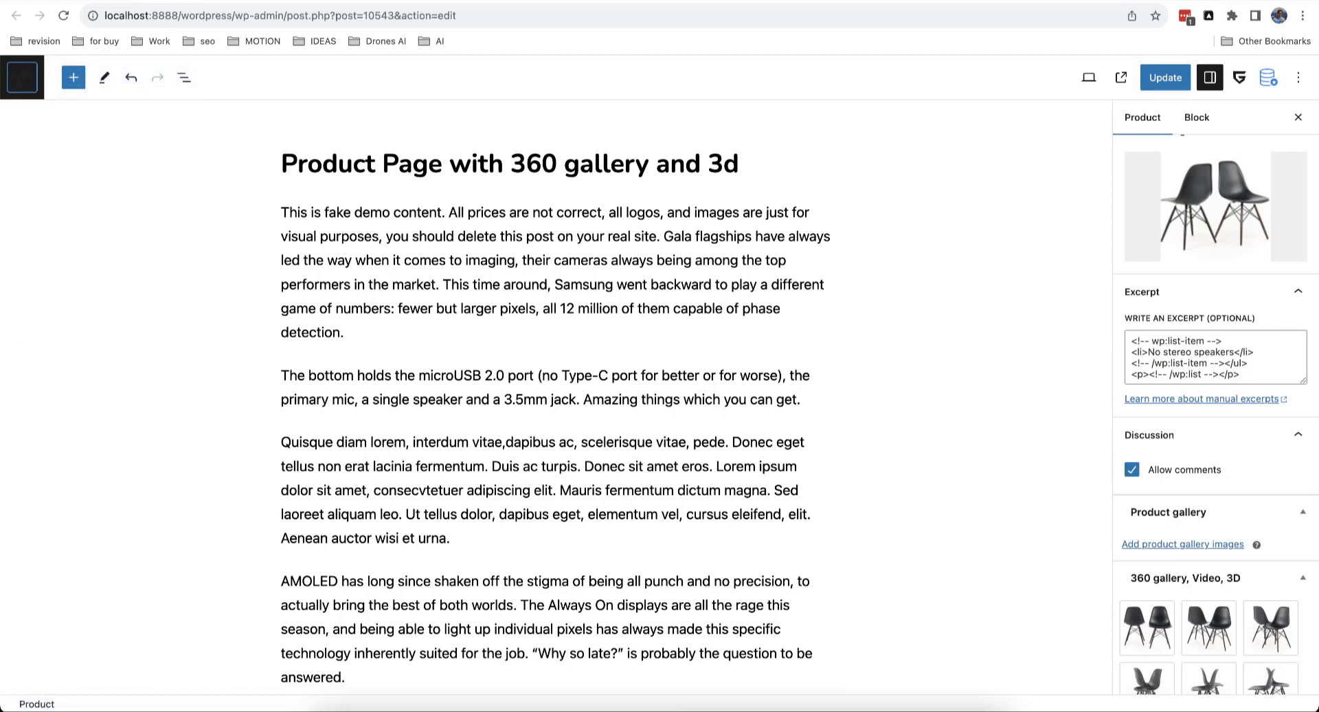
left_click(165, 2)
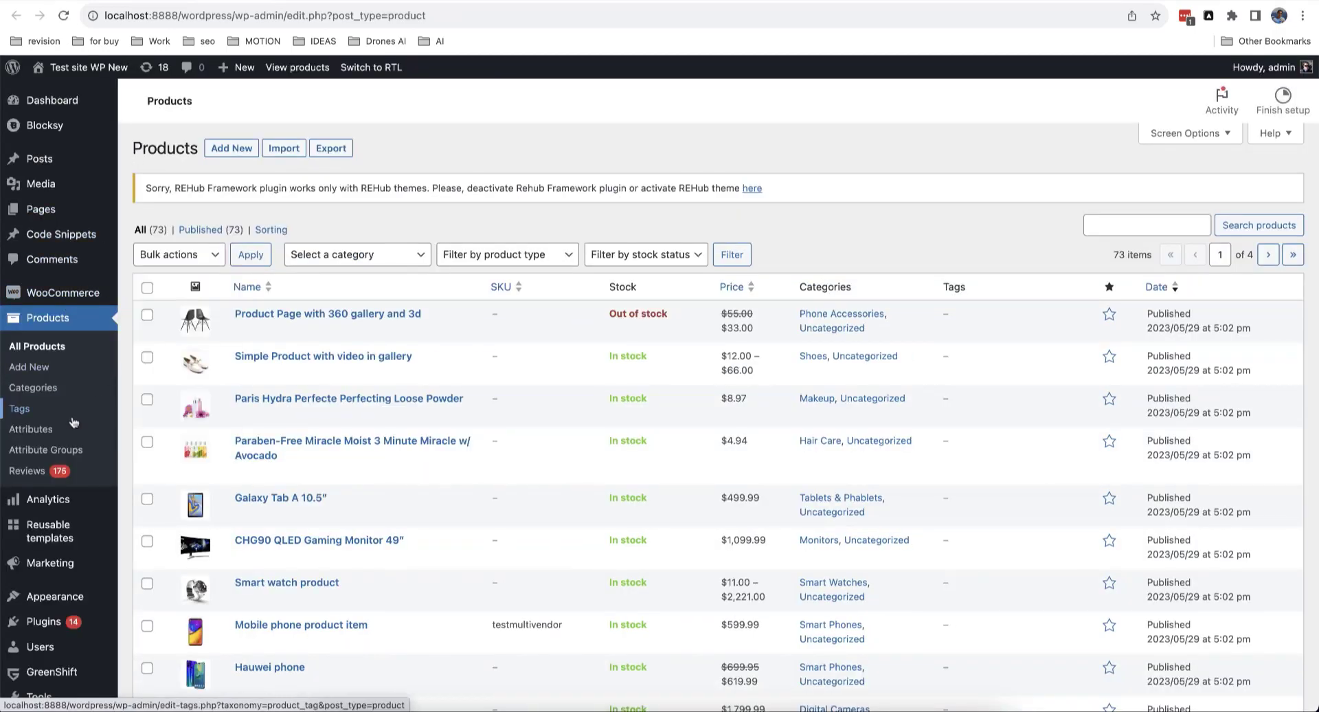
Step: Edit the Color attribute under Products > Attributes, set Type to Color, update, and go back to Attributes
left_click(32, 429)
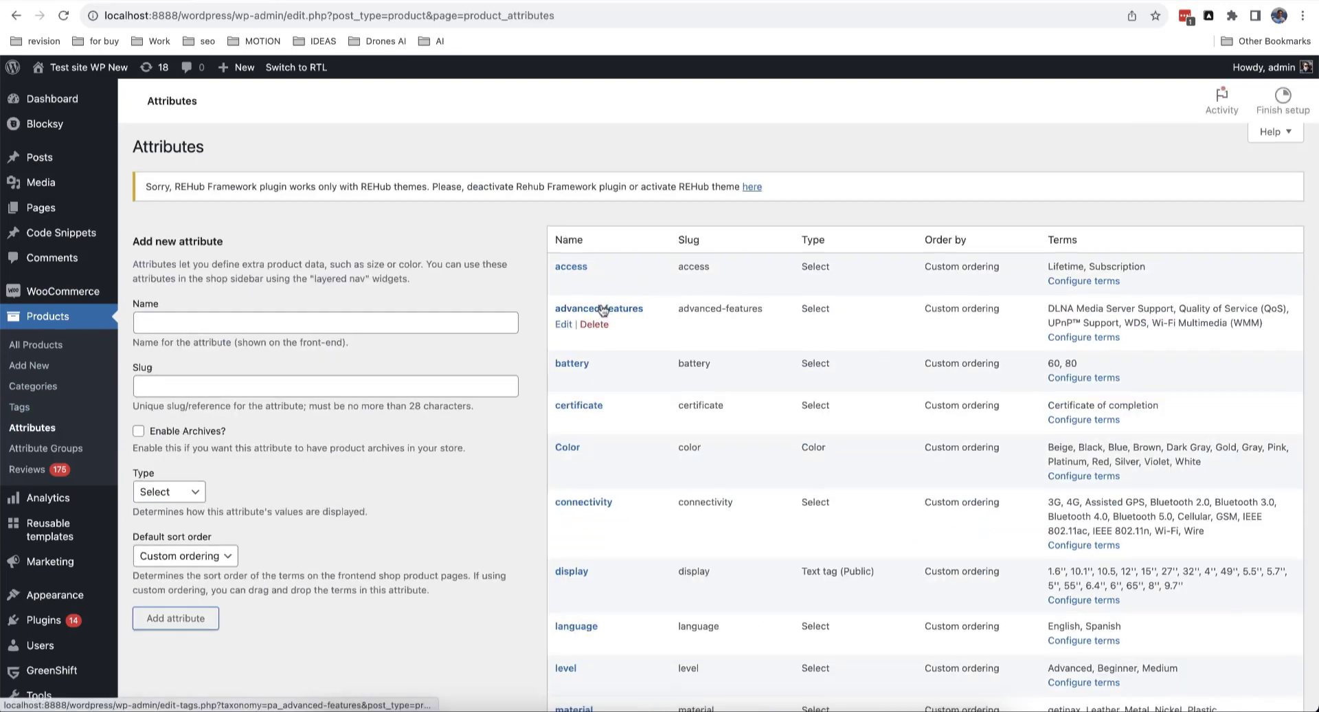
scroll(578, 344, "down", 1)
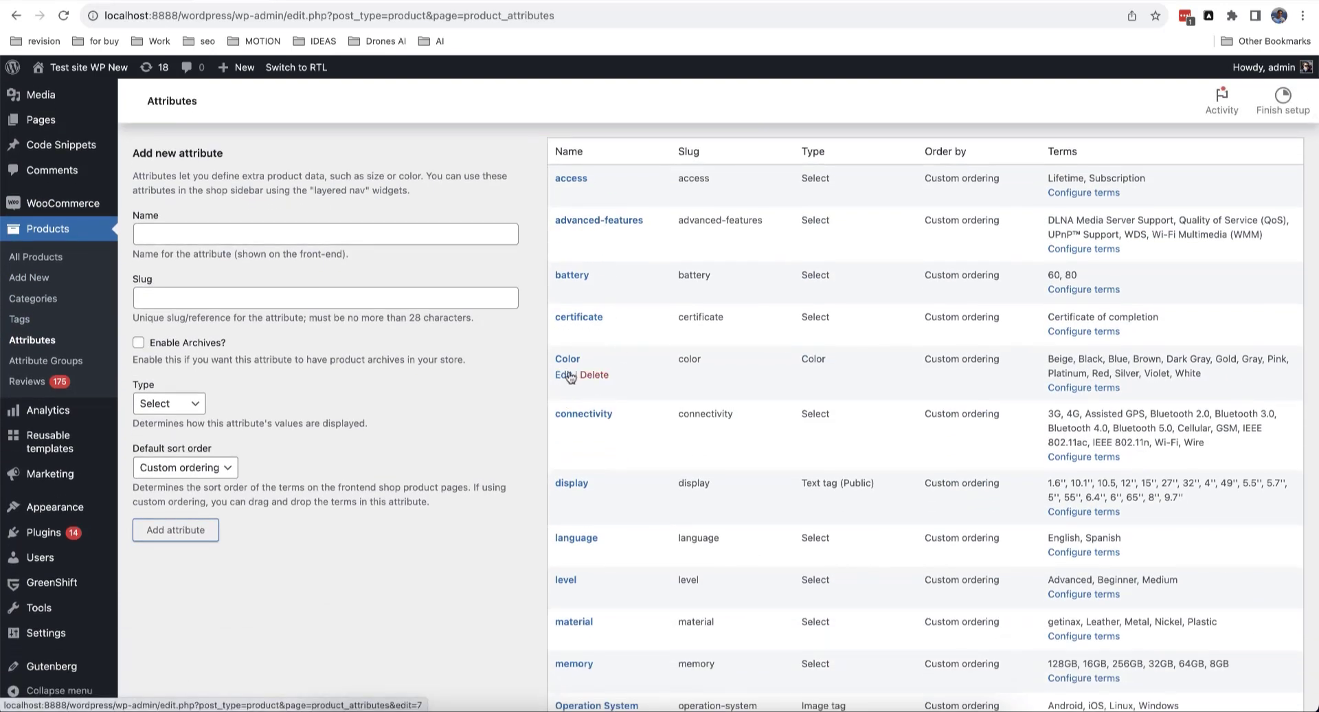
left_click(564, 374)
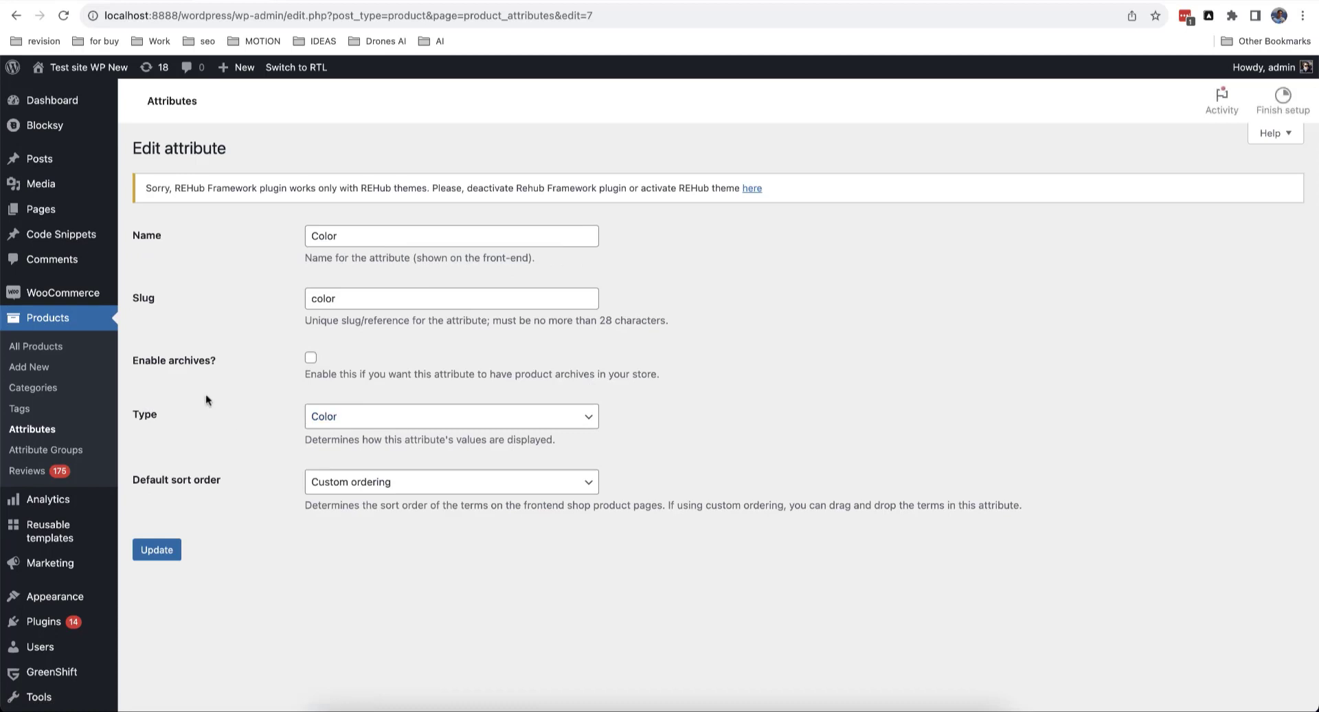
left_click(372, 415)
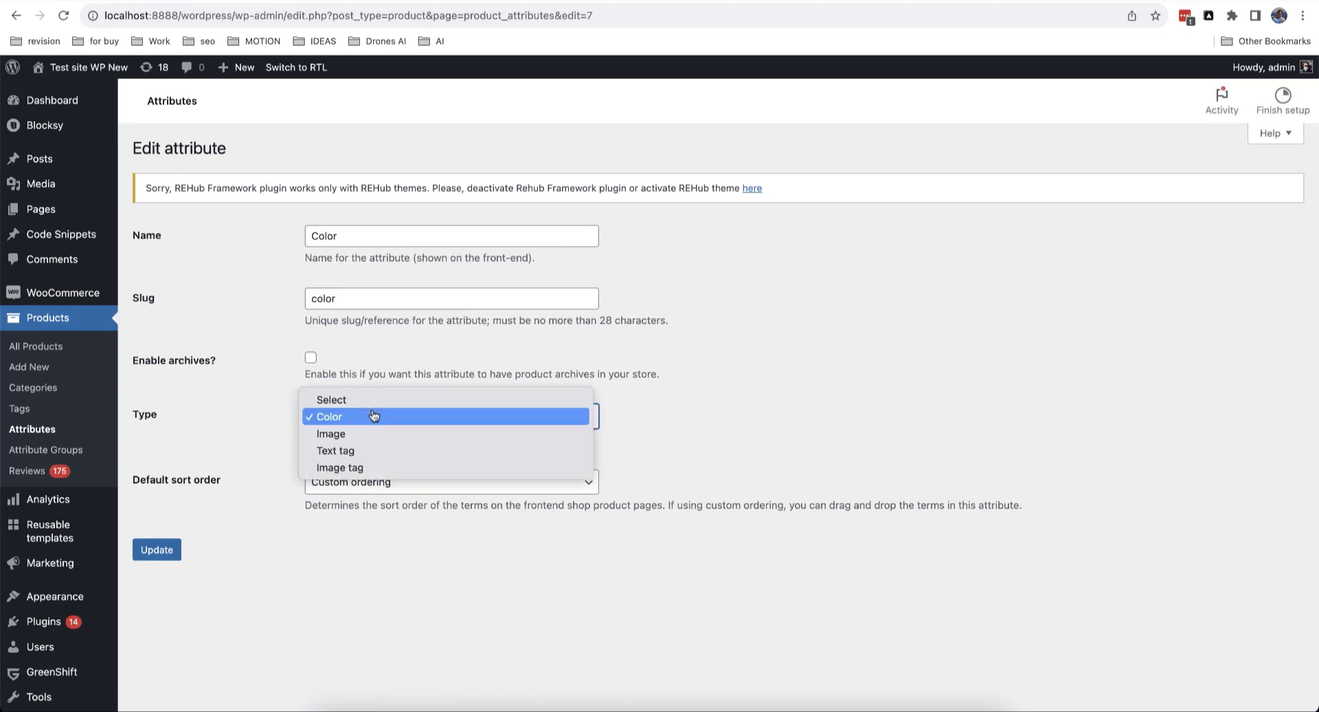
left_click(371, 400)
left_click(328, 416)
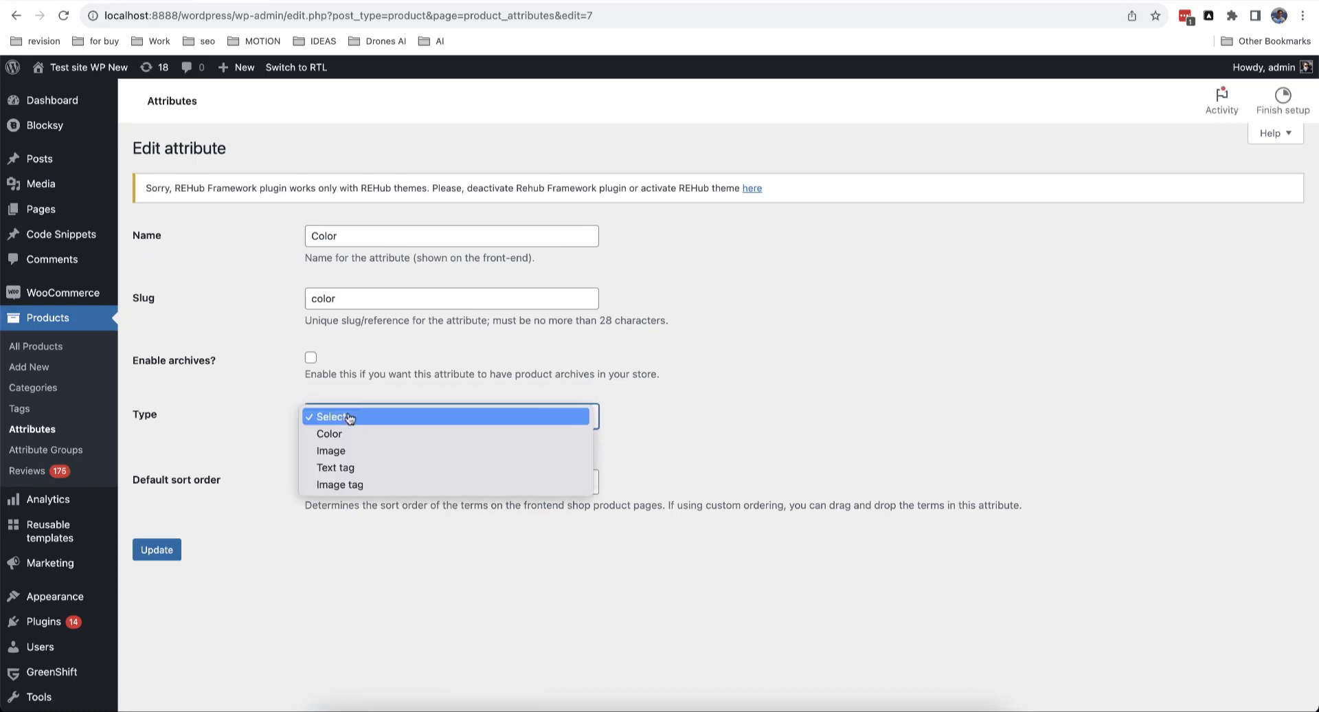
left_click(372, 432)
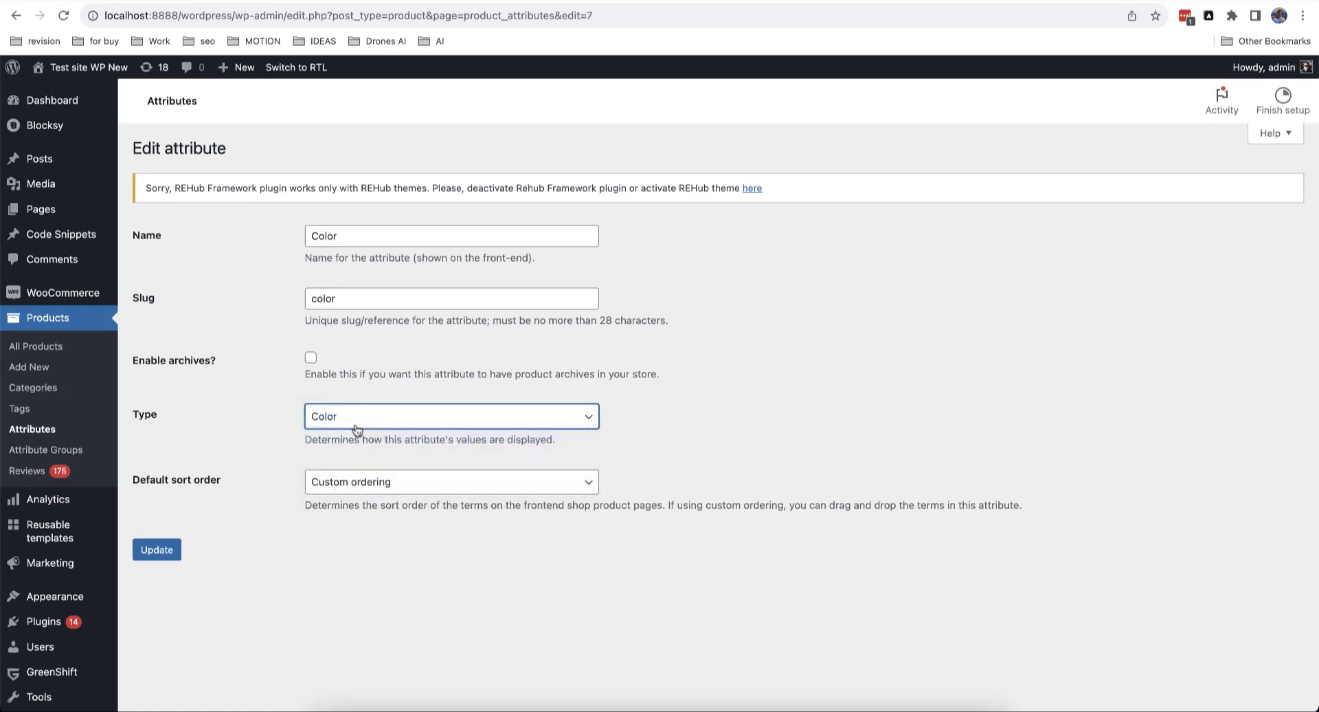
left_click(174, 550)
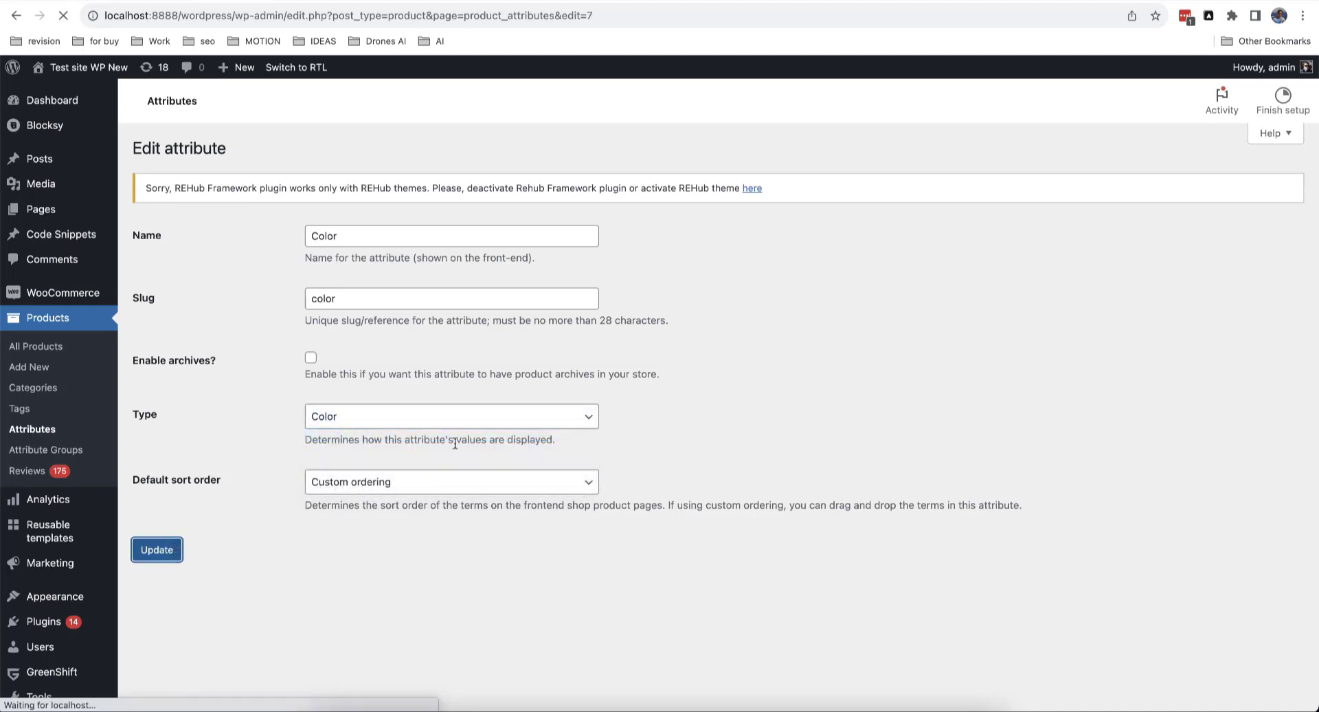
left_click(218, 251)
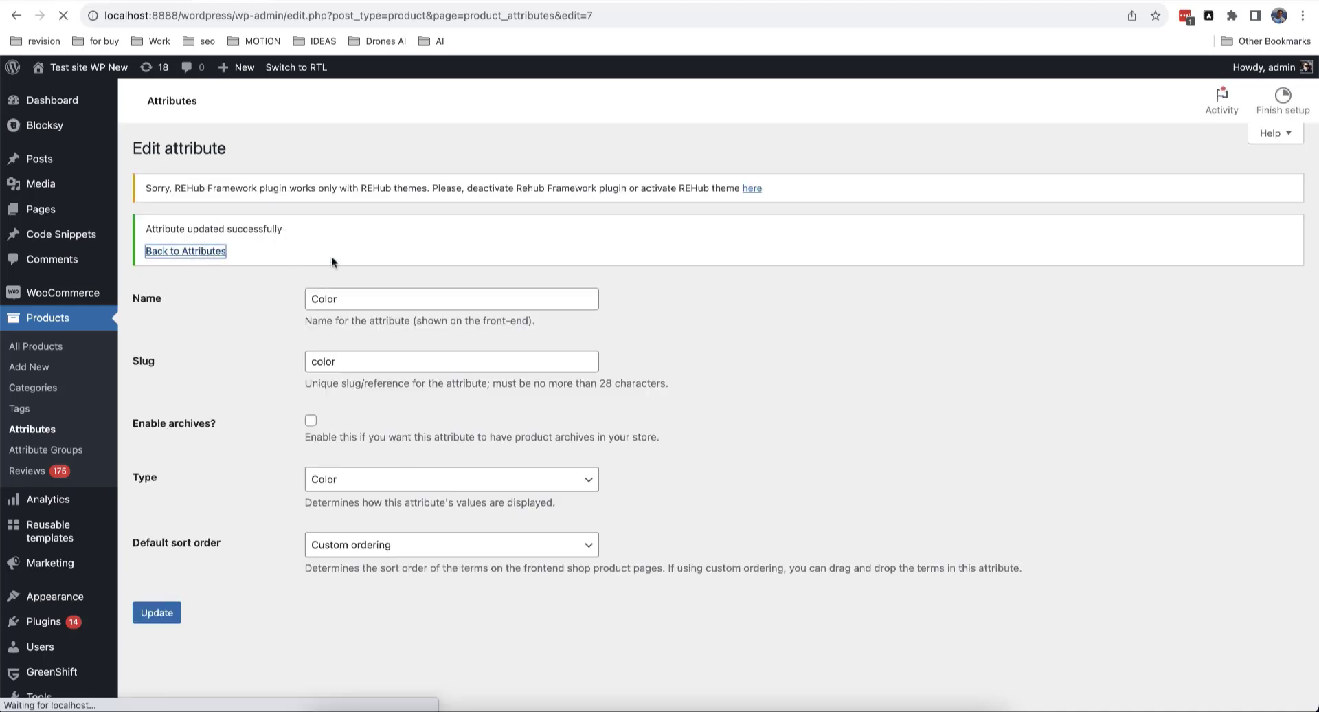
scroll(658, 408, "down", 1)
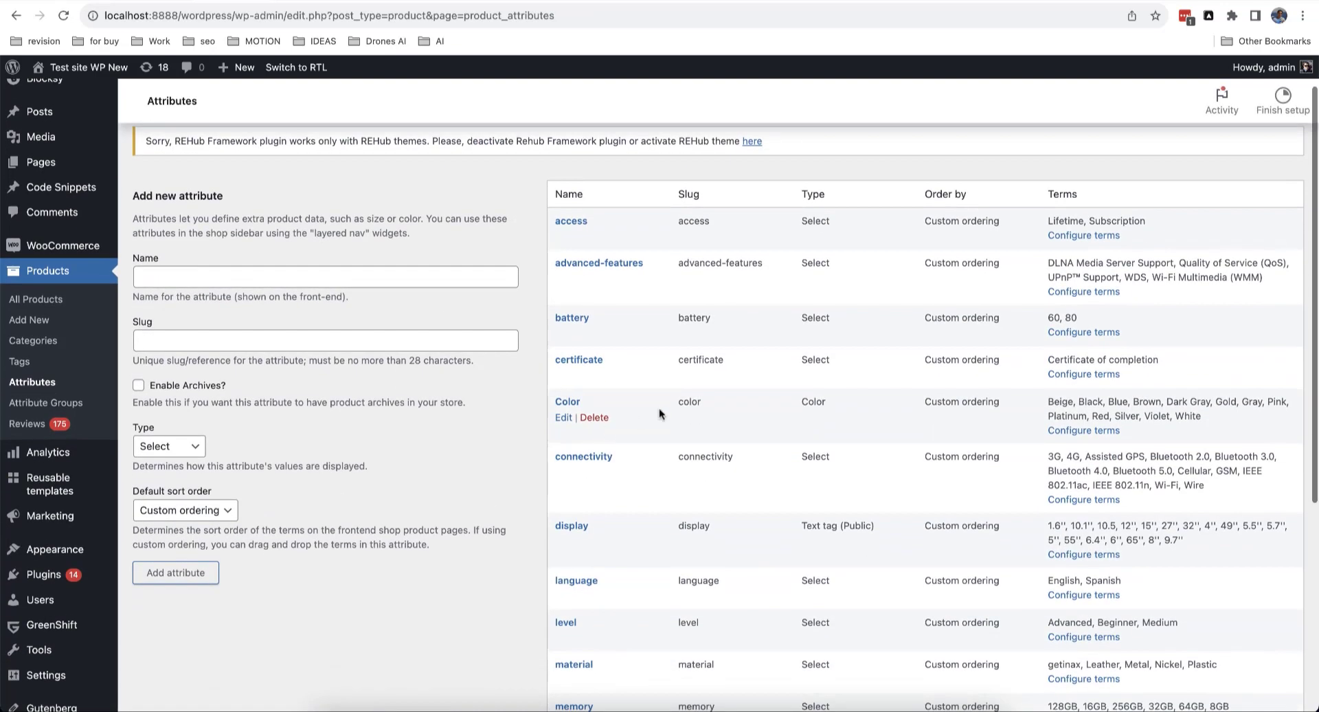
Step: Review the 13 Color terms and their swatches, such as Beige, Black, Blue and Red, then return to the attributes list
left_click(1081, 432)
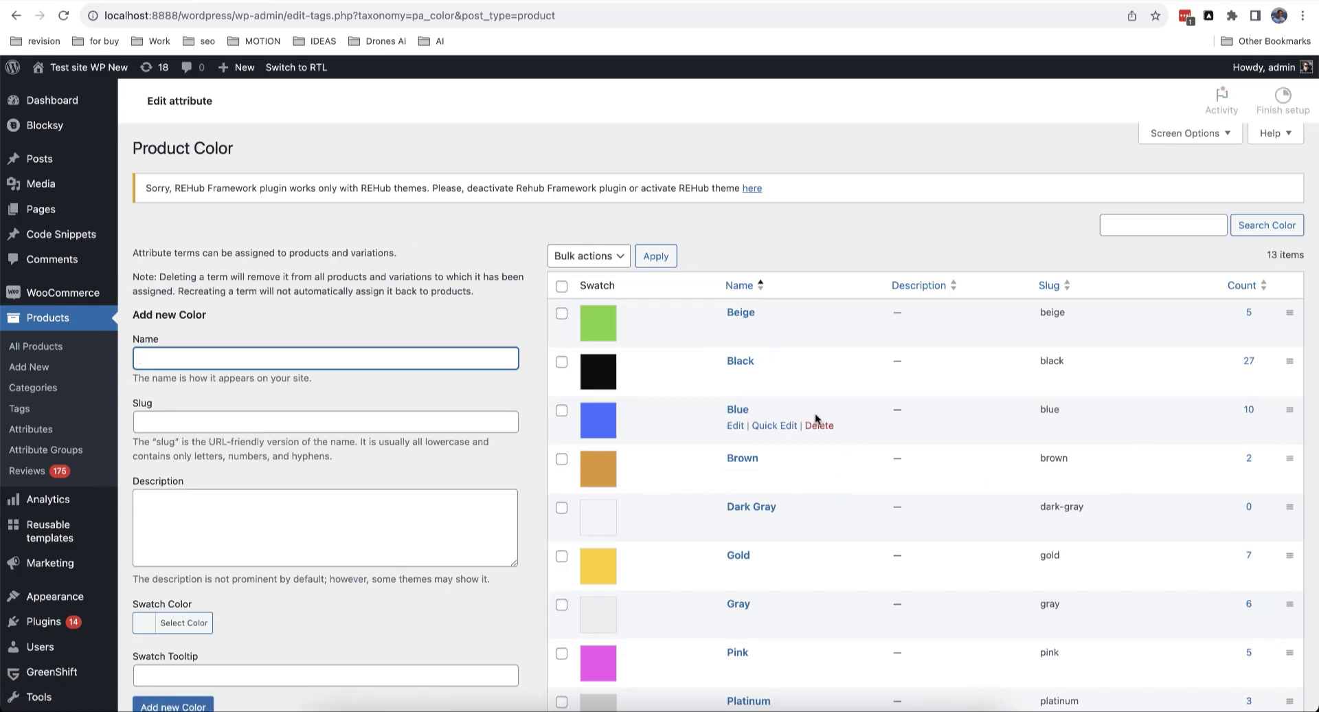
scroll(863, 341, "down", 2)
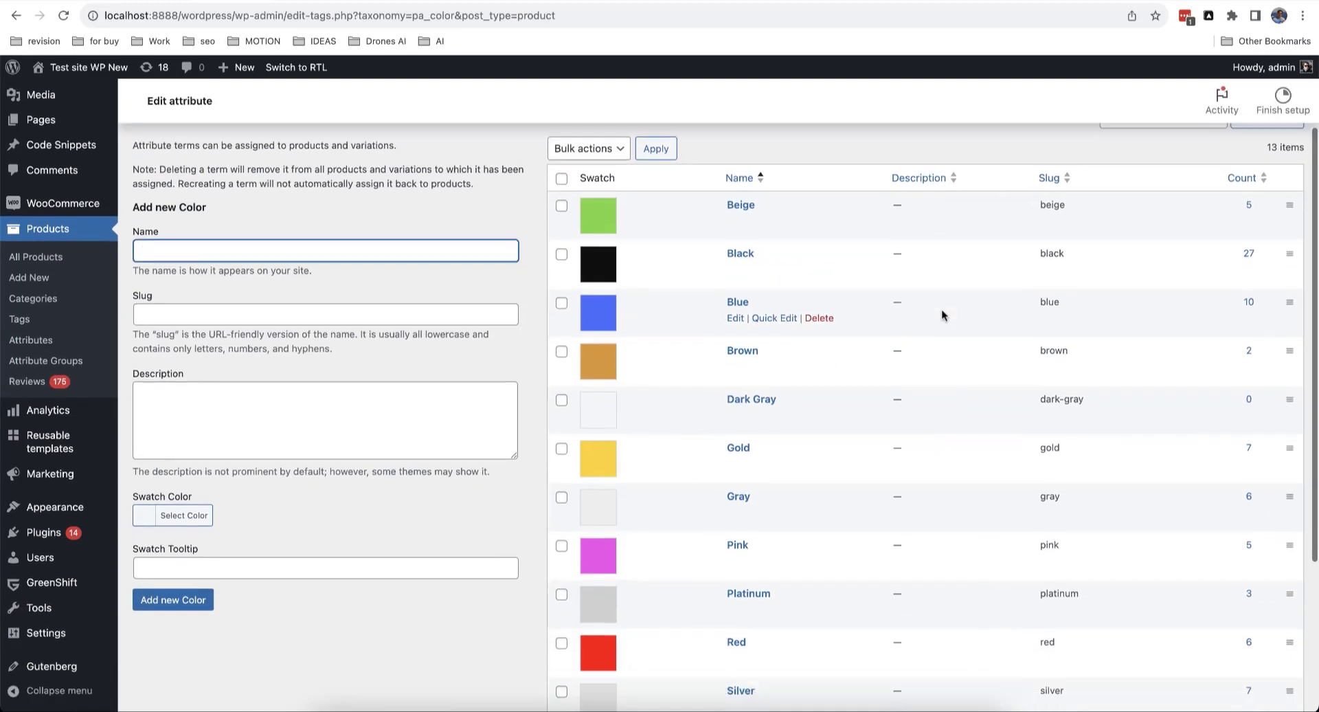
scroll(942, 315, "down", 3)
scroll(770, 320, "up", 5)
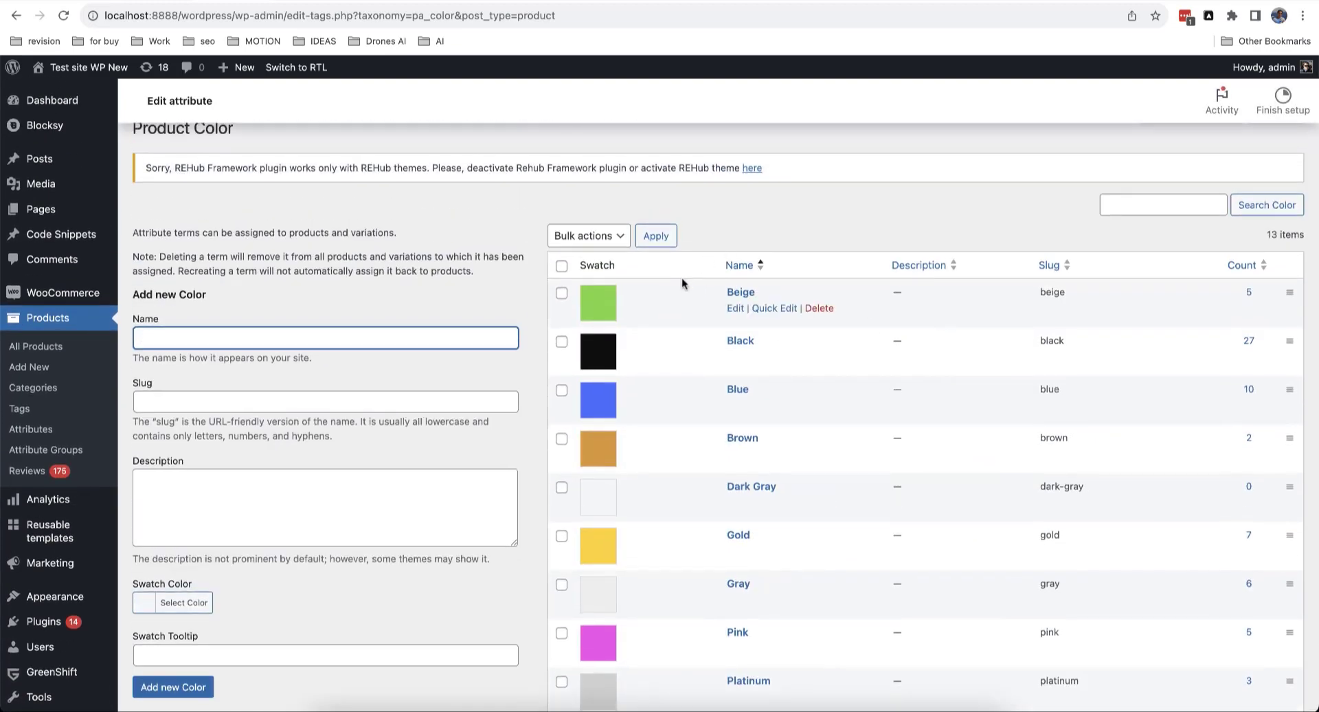
scroll(681, 278, "down", 1)
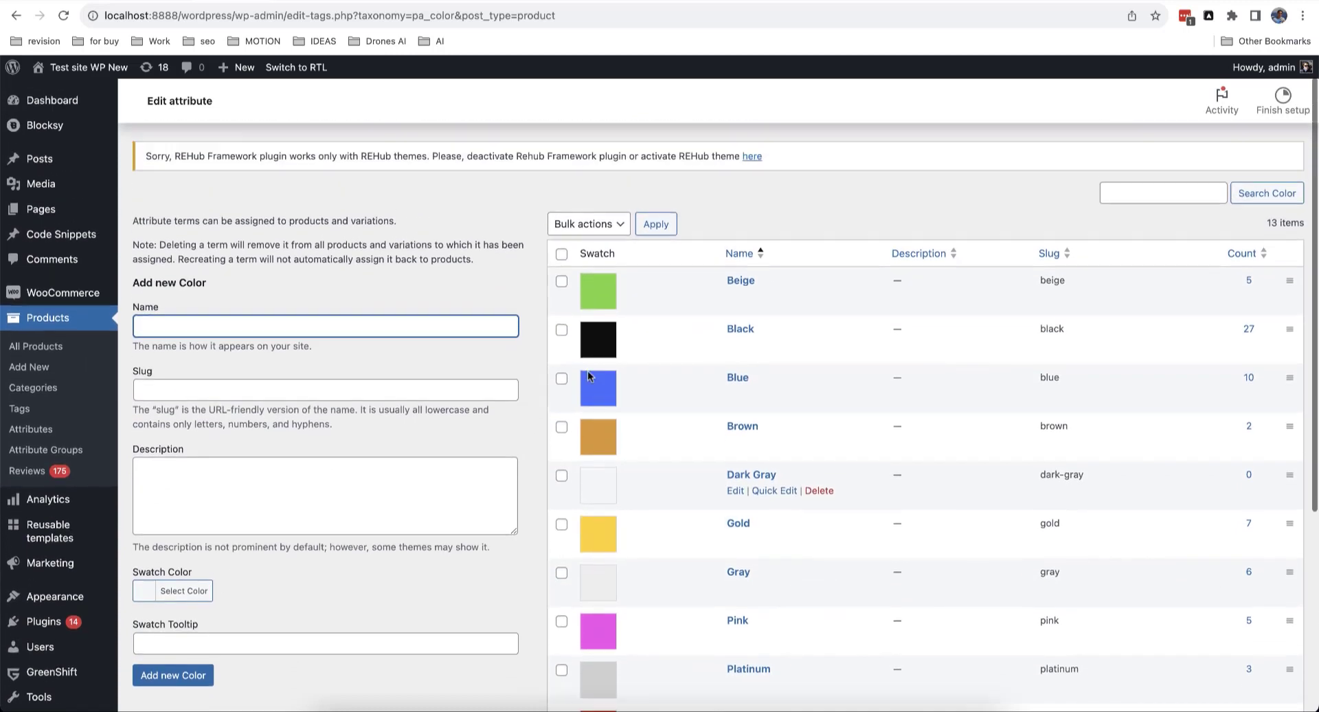
scroll(588, 375, "up", 1)
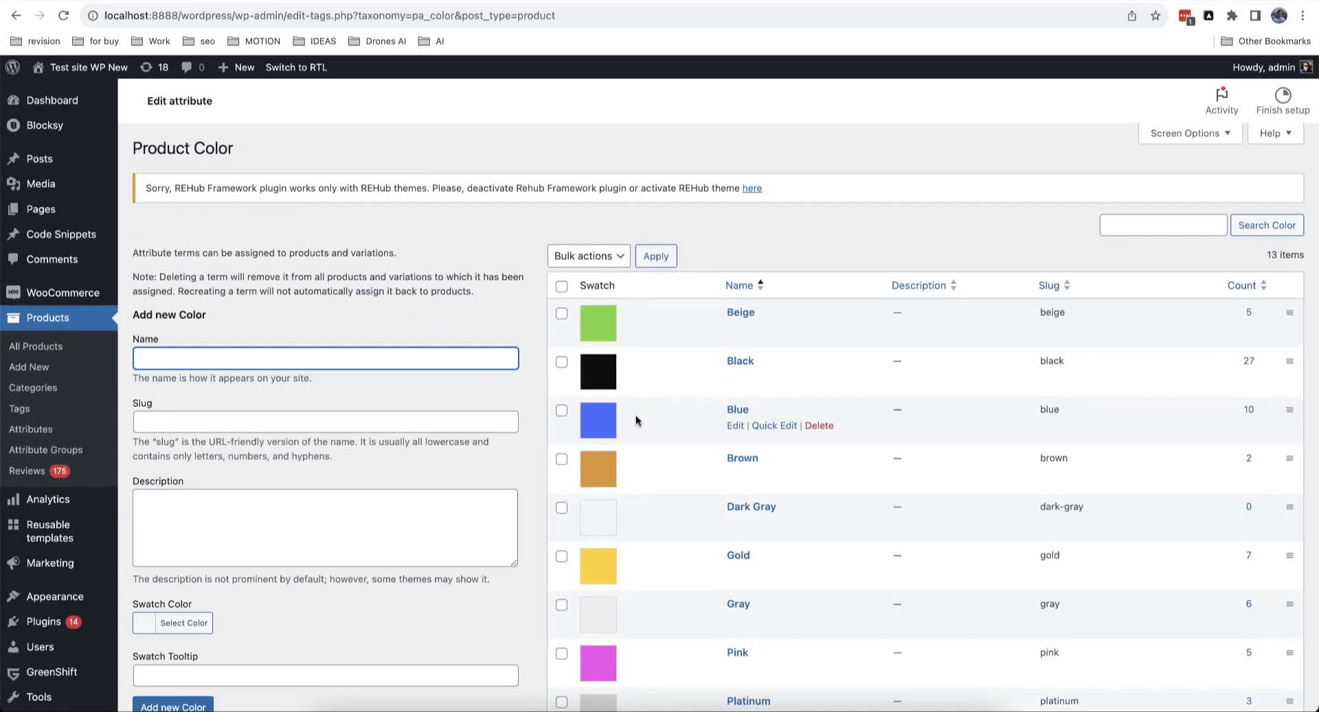
scroll(639, 420, "down", 2)
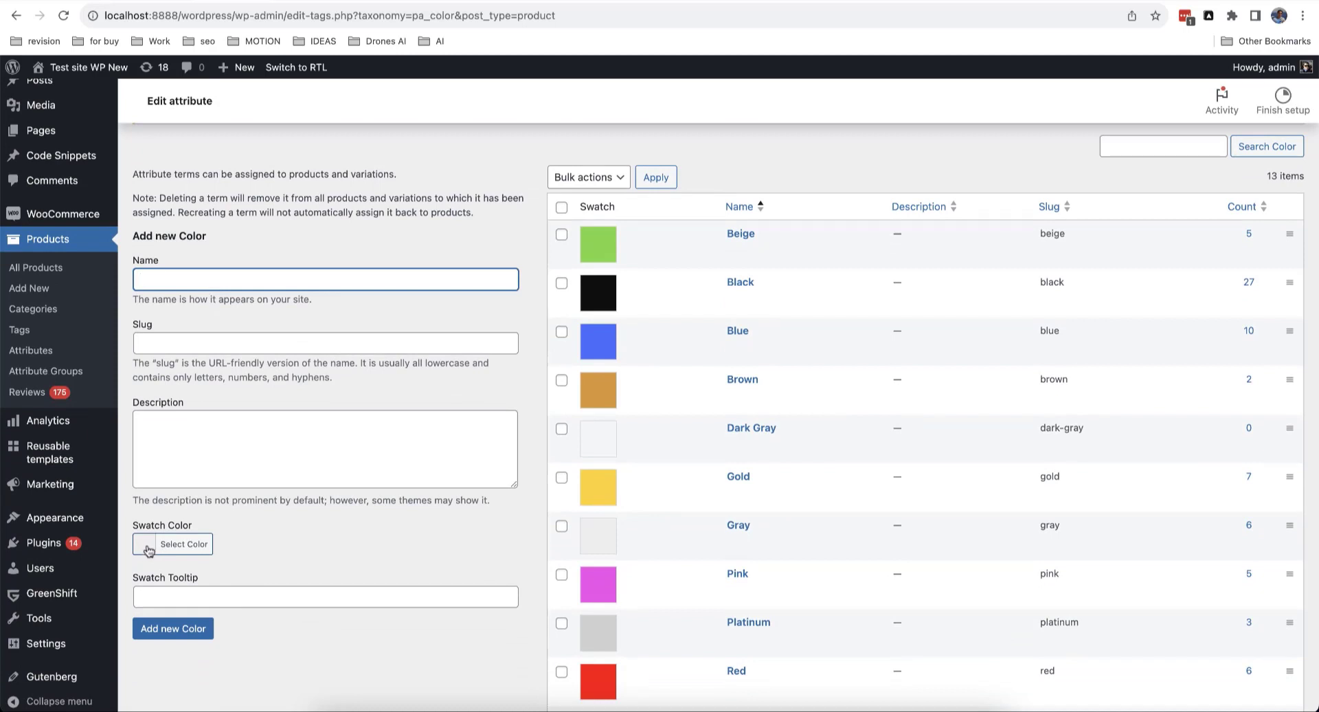
mouse_move(647, 355)
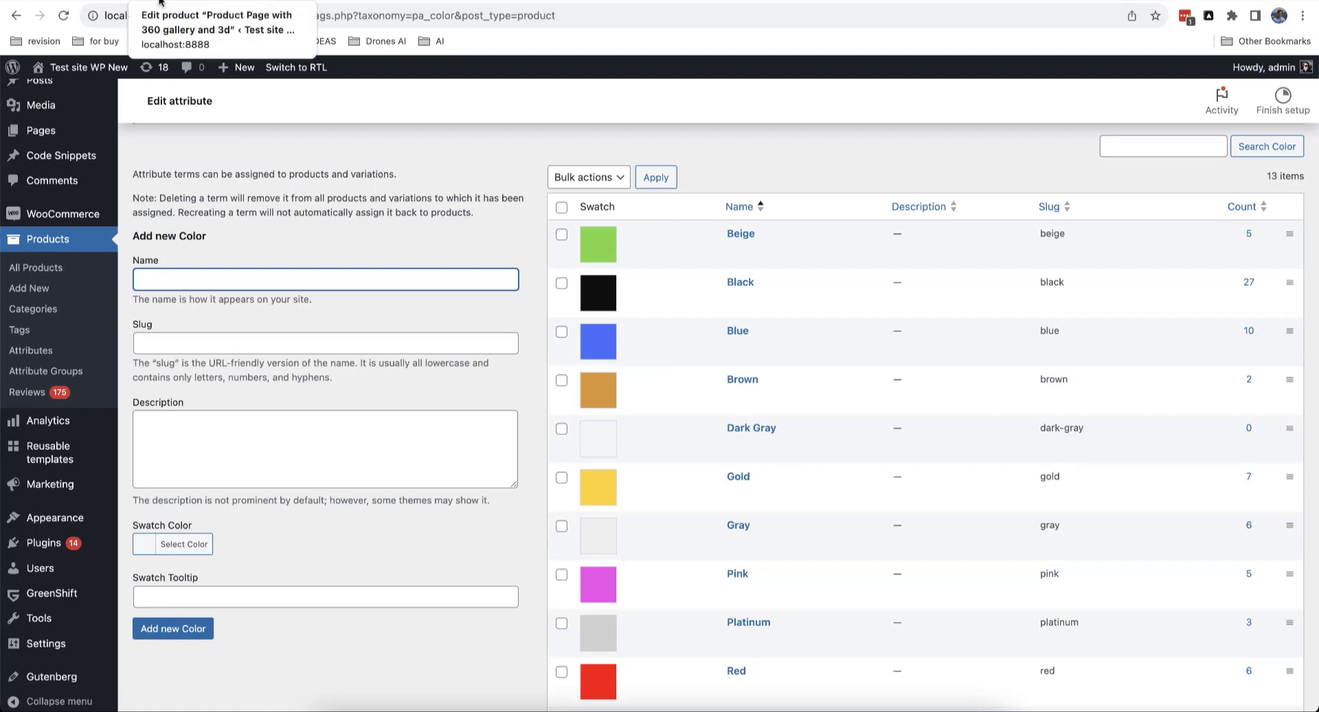
left_click(15, 15)
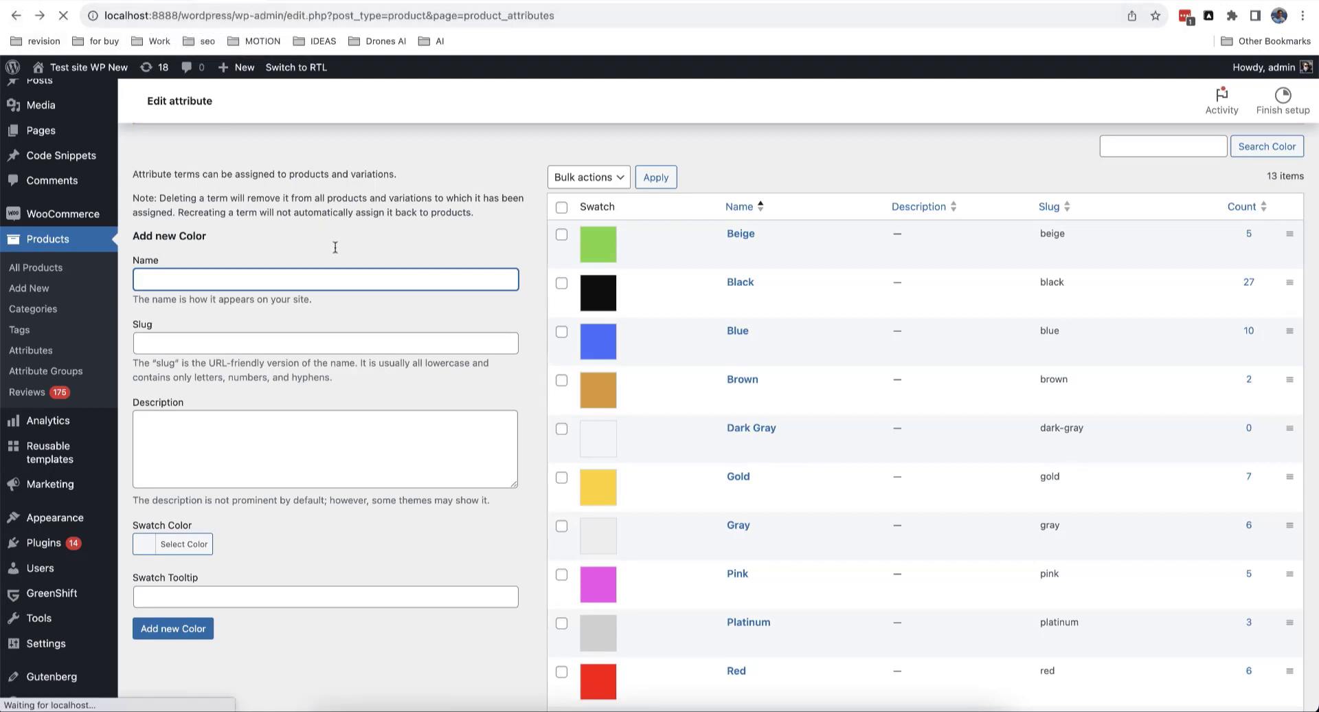
Step: Change the Color attribute's Type to Select and update it
left_click(560, 417)
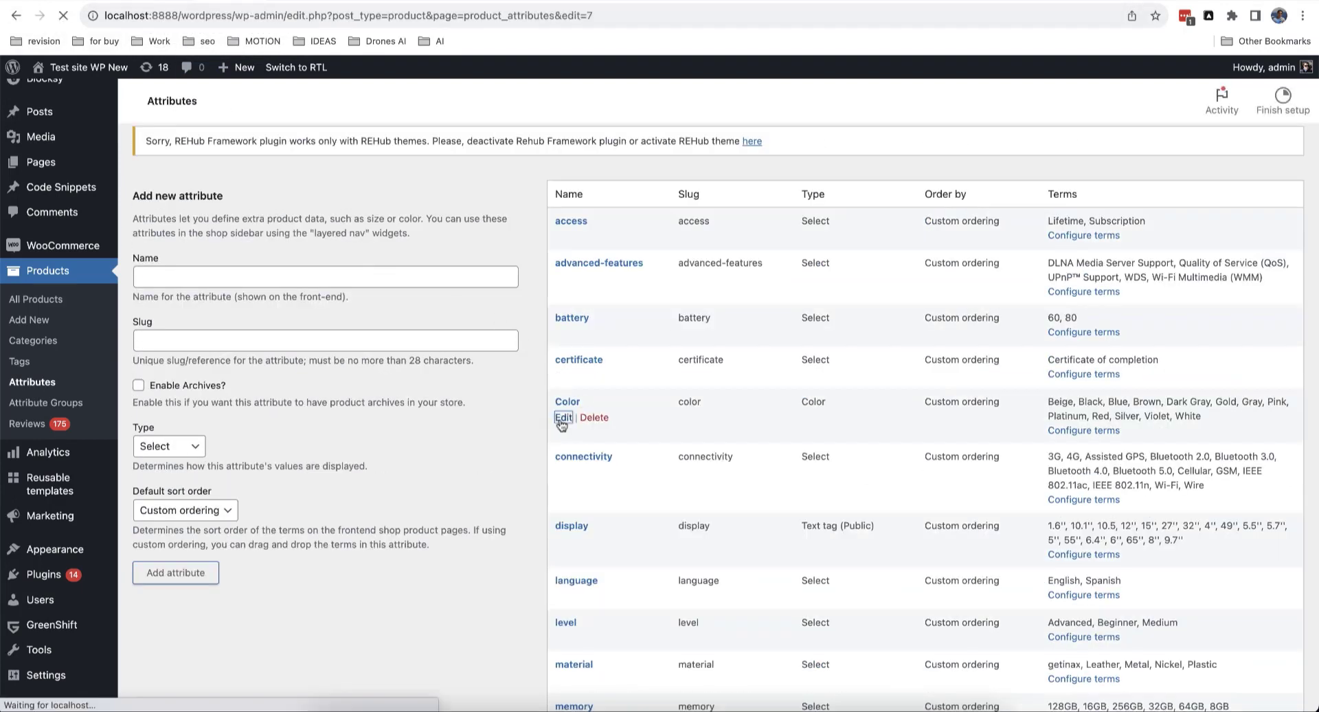
left_click(398, 420)
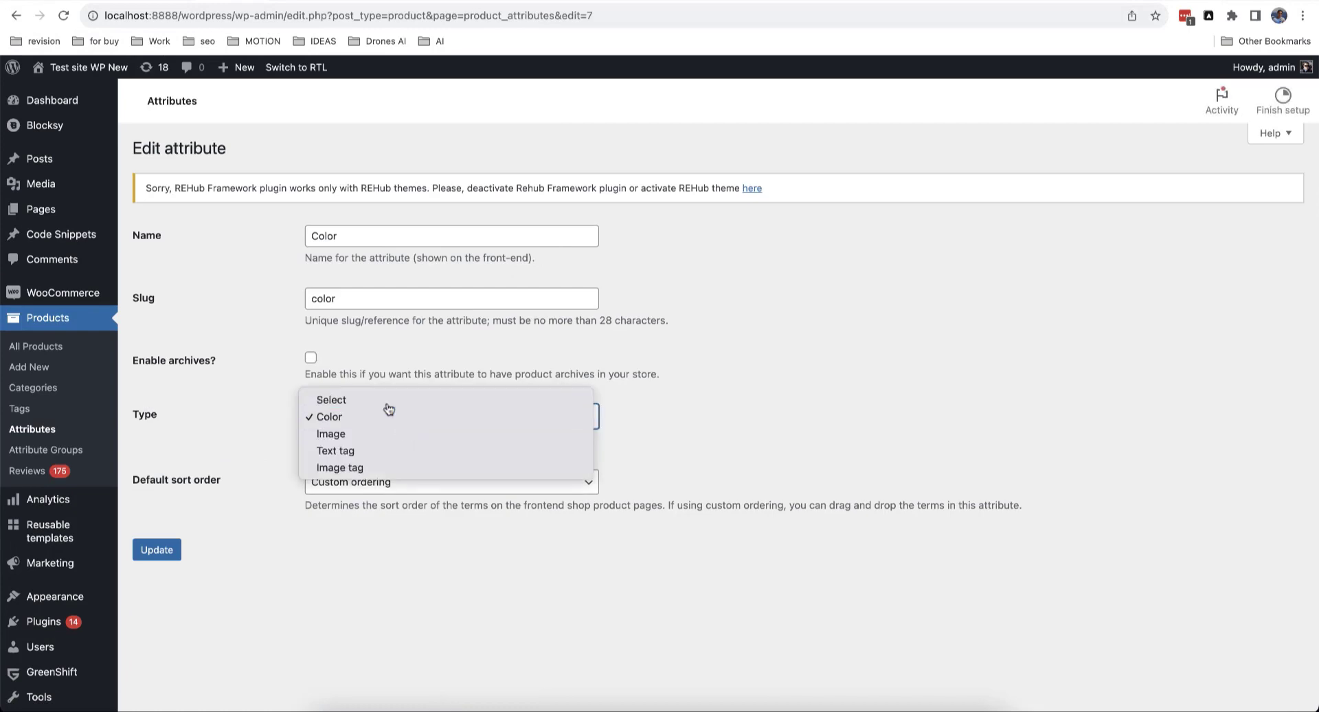
left_click(385, 404)
left_click(176, 540)
Step: Reload the live product page and check that Color now shows a Choose an option dropdown
left_click(296, 0)
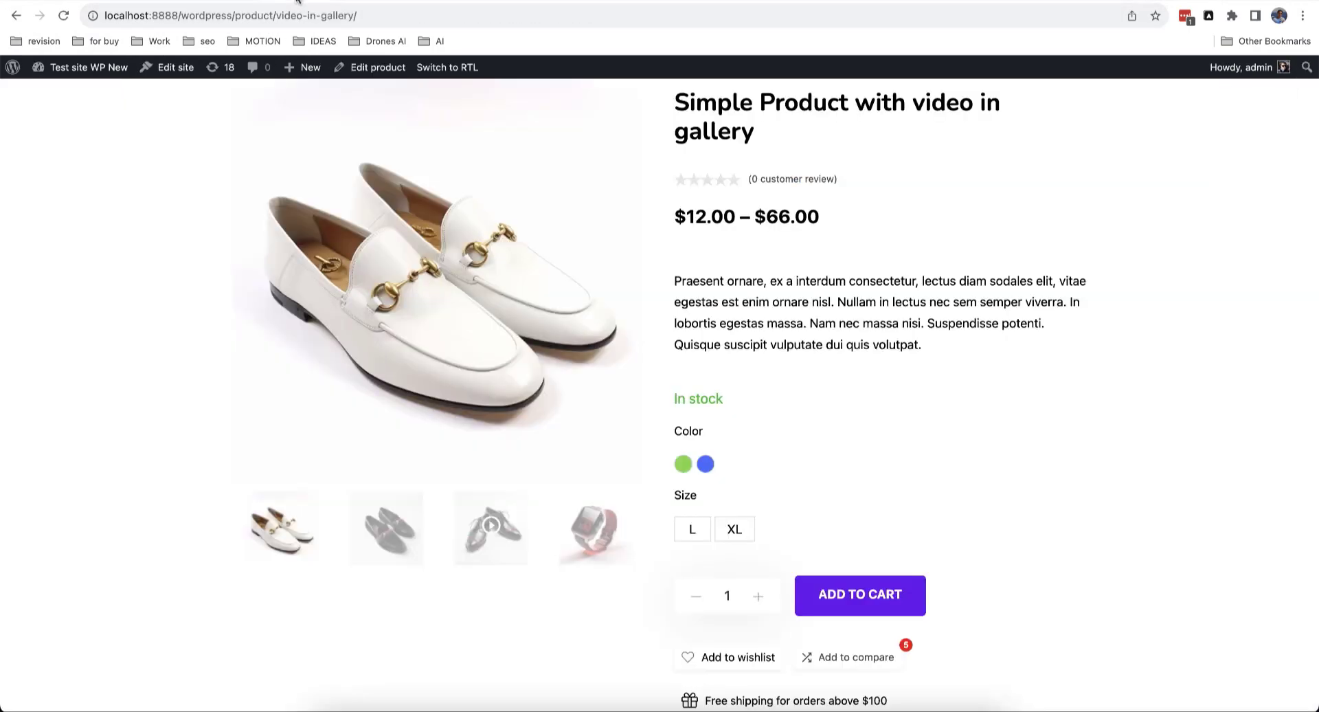
left_click(64, 16)
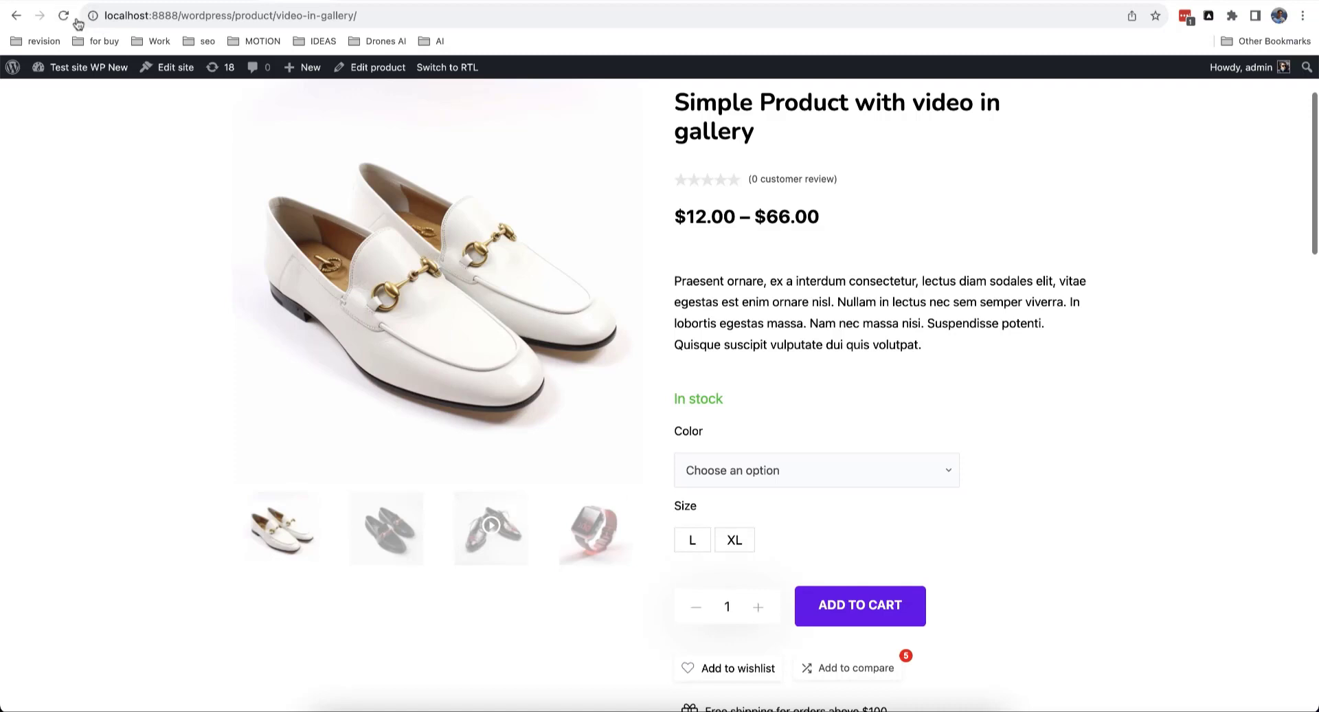
left_click(823, 471)
left_click(987, 435)
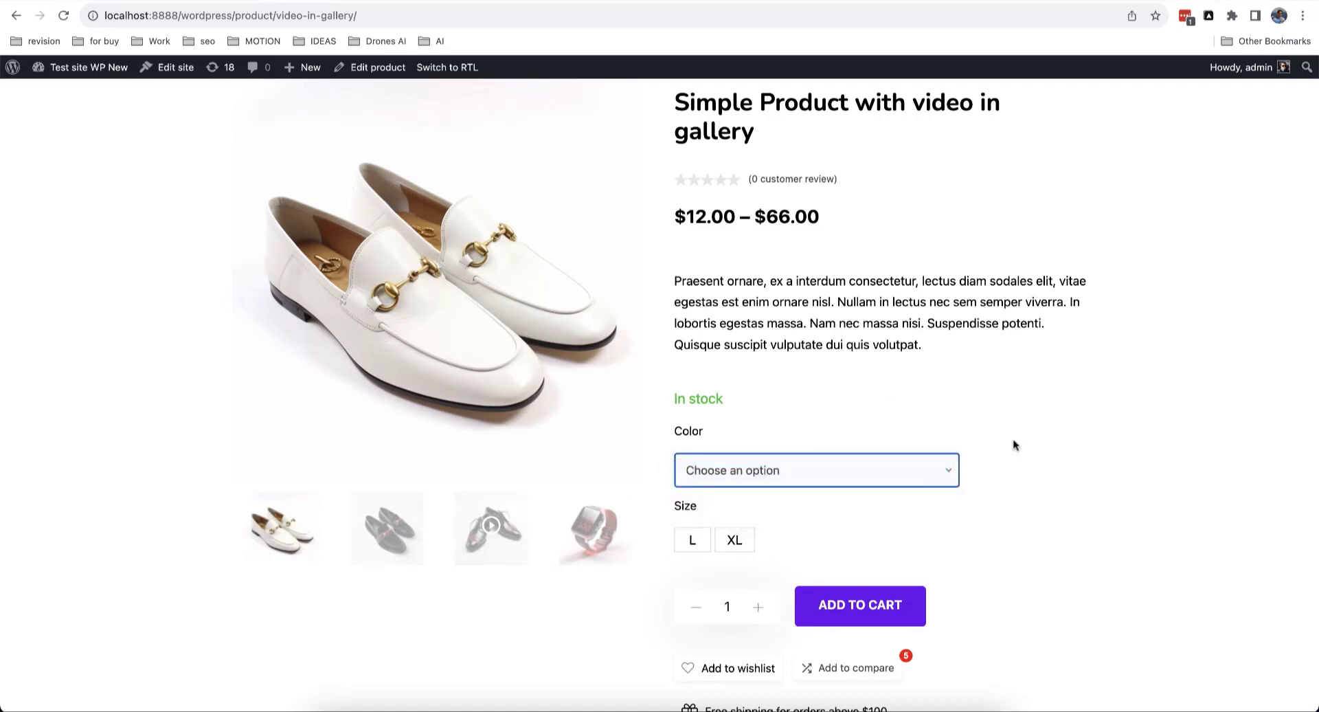
left_click(1014, 442)
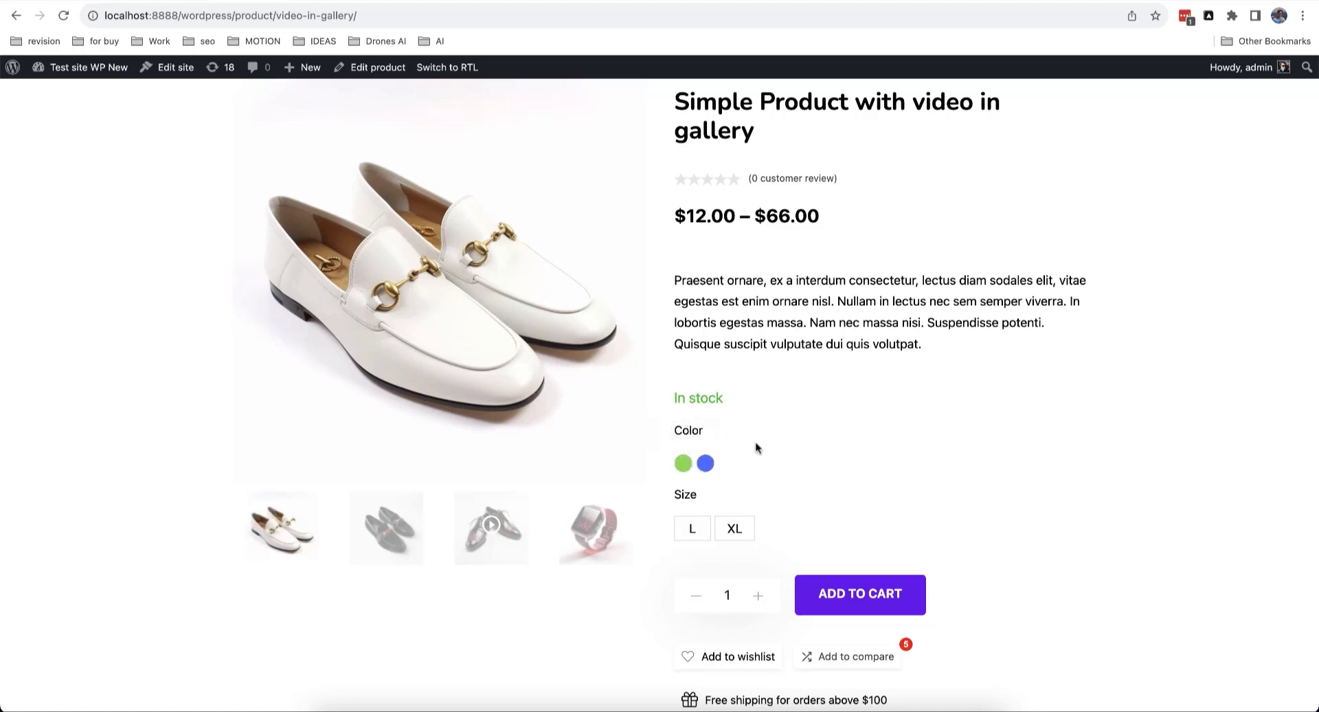
Step: Show the product page's Additional information tab, where Size and Color appear as swatches
scroll(757, 447, "down", 3)
scroll(731, 353, "down", 2)
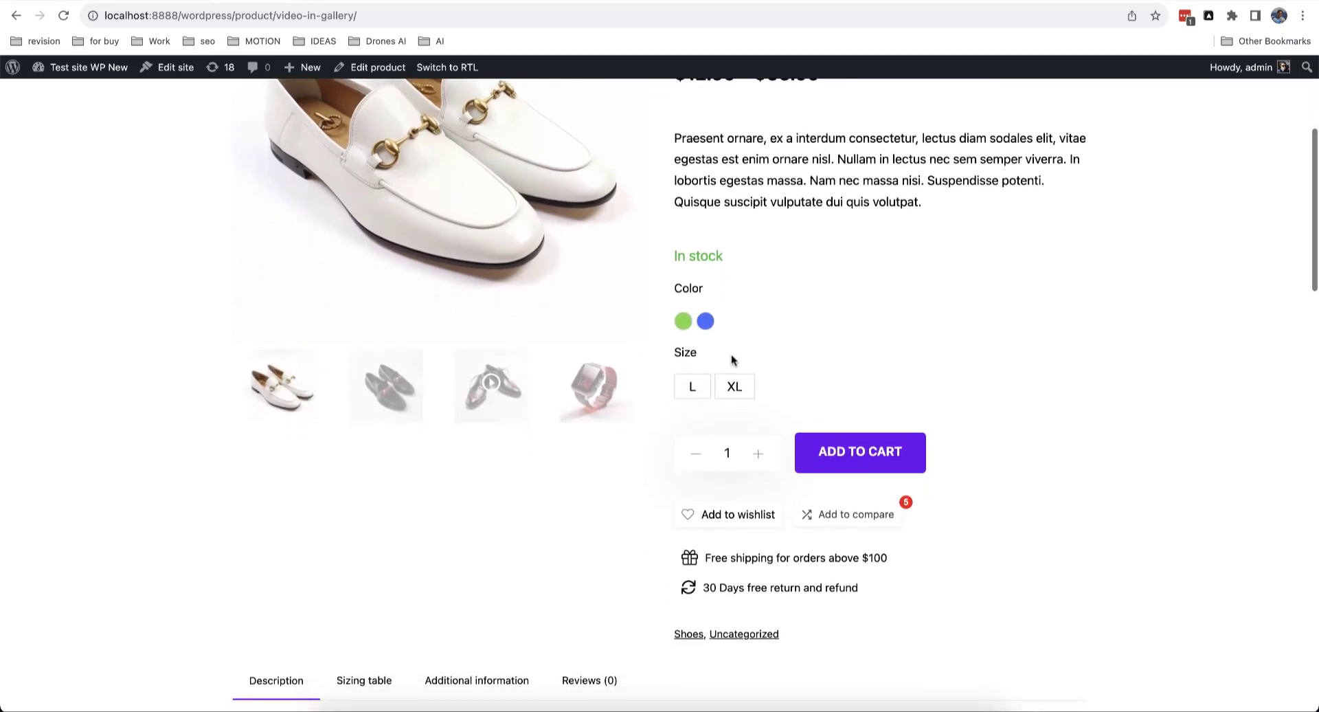
scroll(736, 330, "up", 5)
scroll(727, 492, "down", 4)
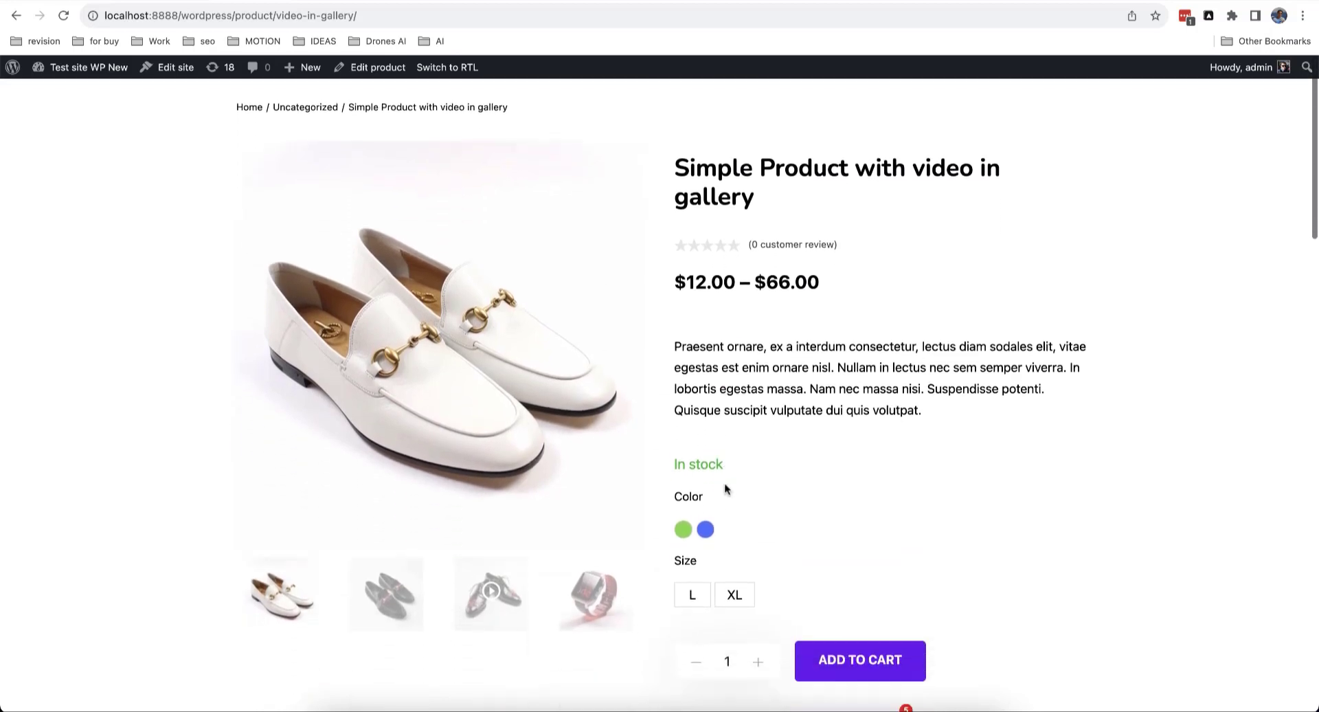
scroll(761, 509, "down", 12)
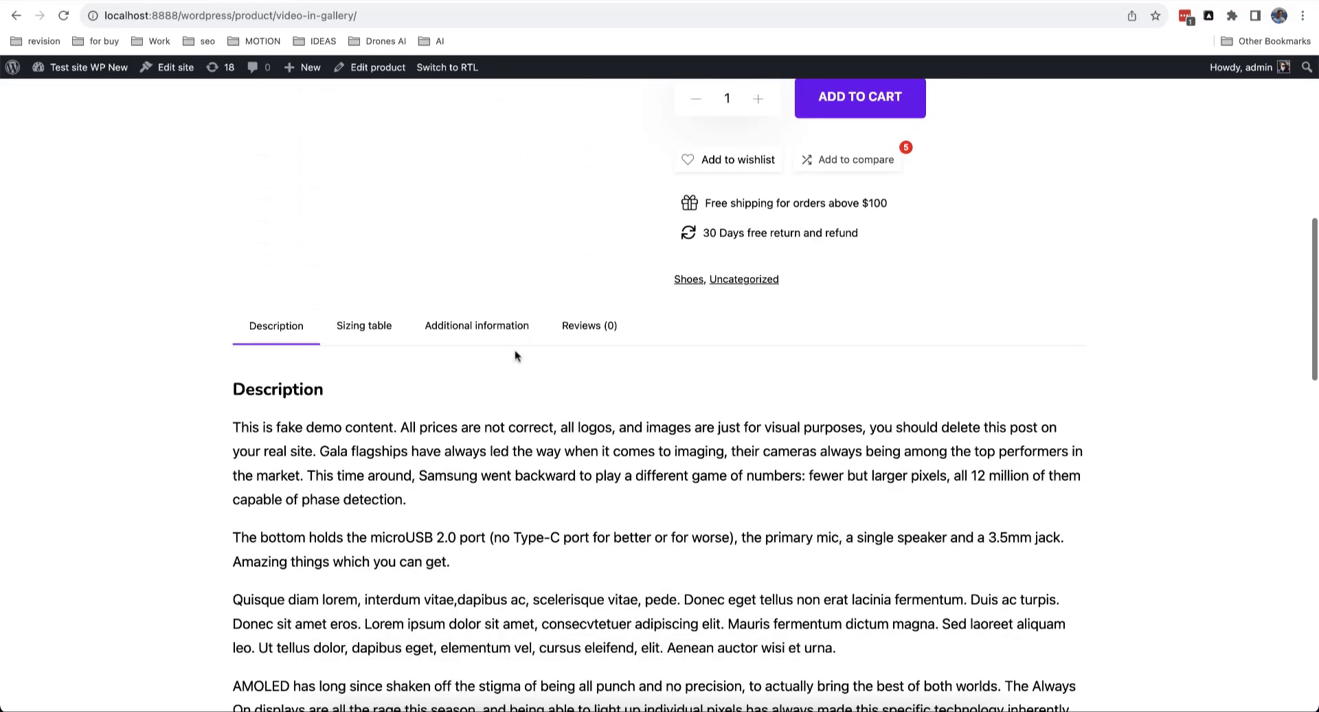
left_click(459, 323)
scroll(494, 397, "down", 3)
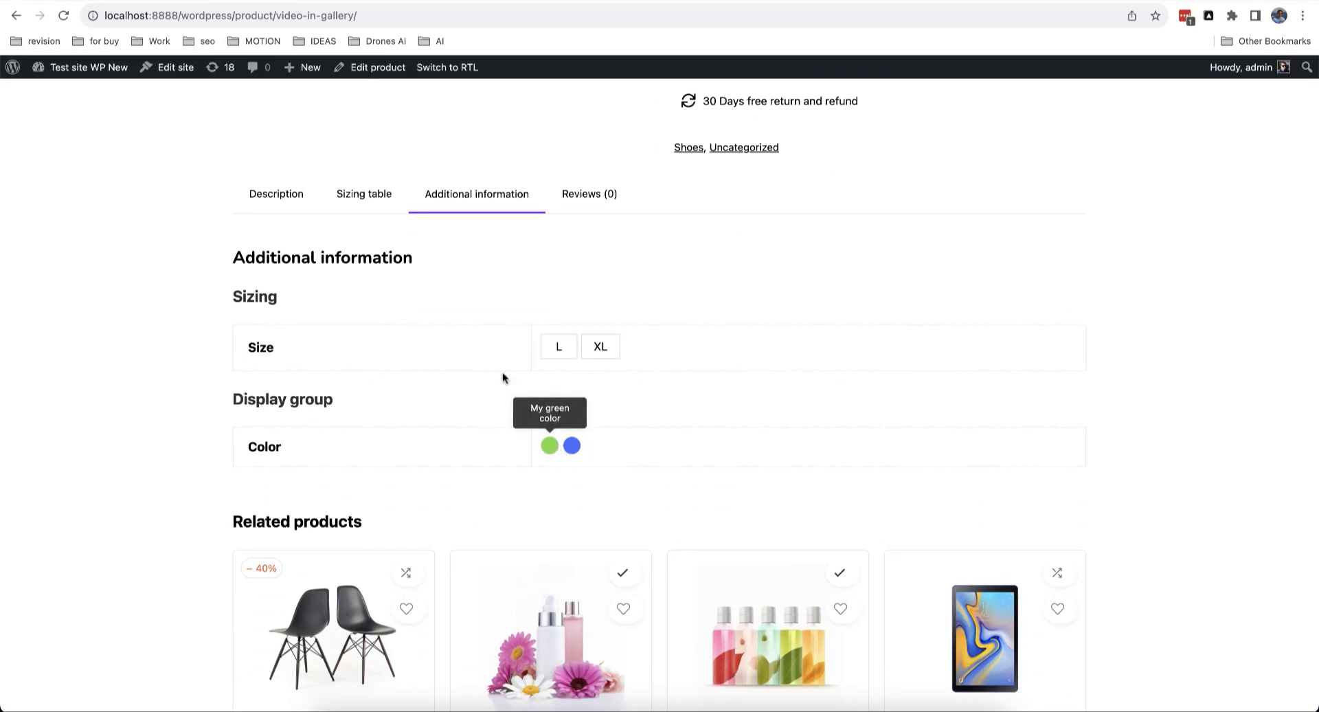
scroll(447, 300, "up", 10)
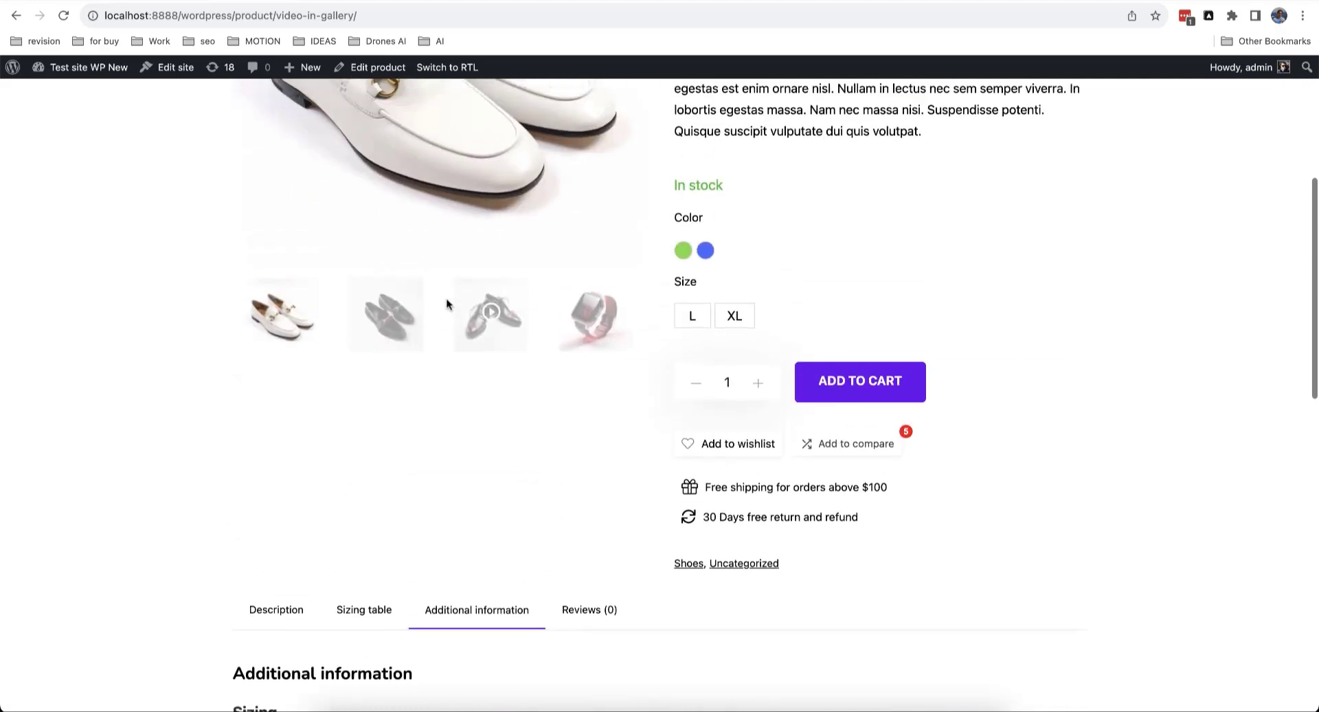
scroll(752, 422, "down", 2)
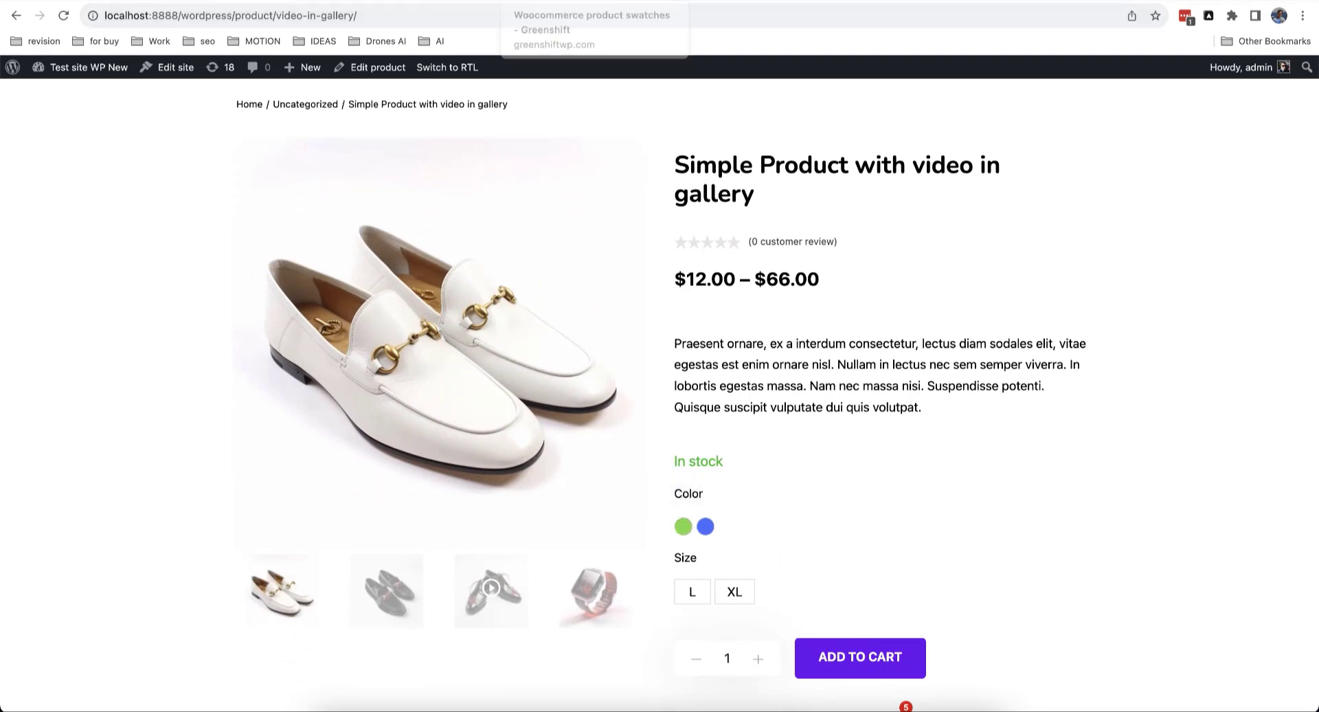
Step: In the GreenShift tab, go to the woocommerce.greenshiftwp.com demo store
left_click(533, 1)
left_click(530, 8)
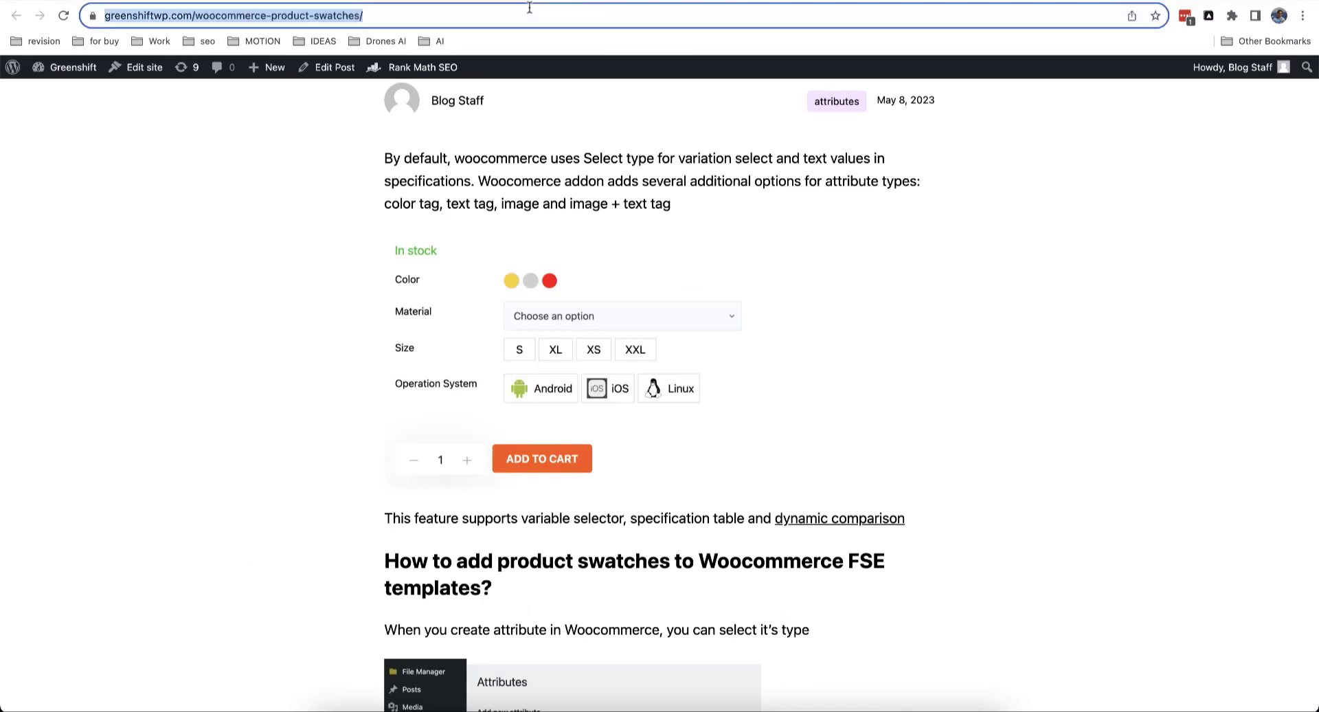
type("woo")
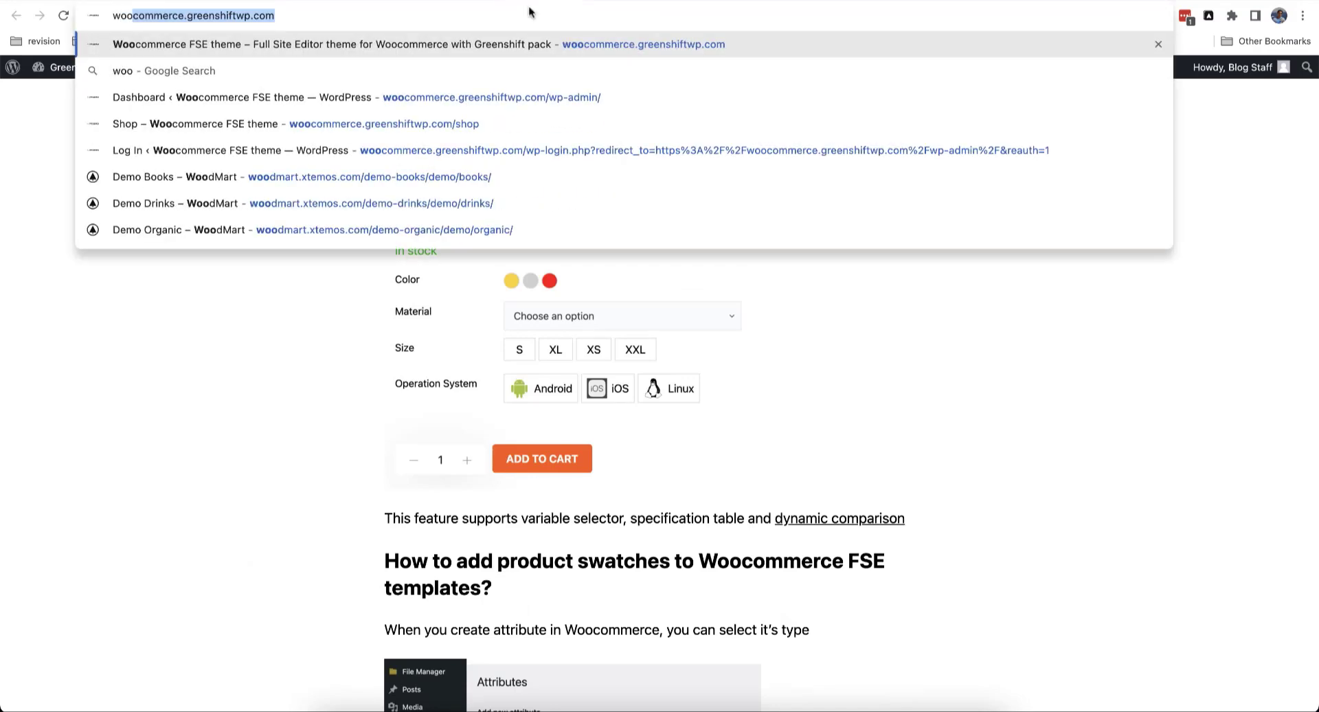
key("Return")
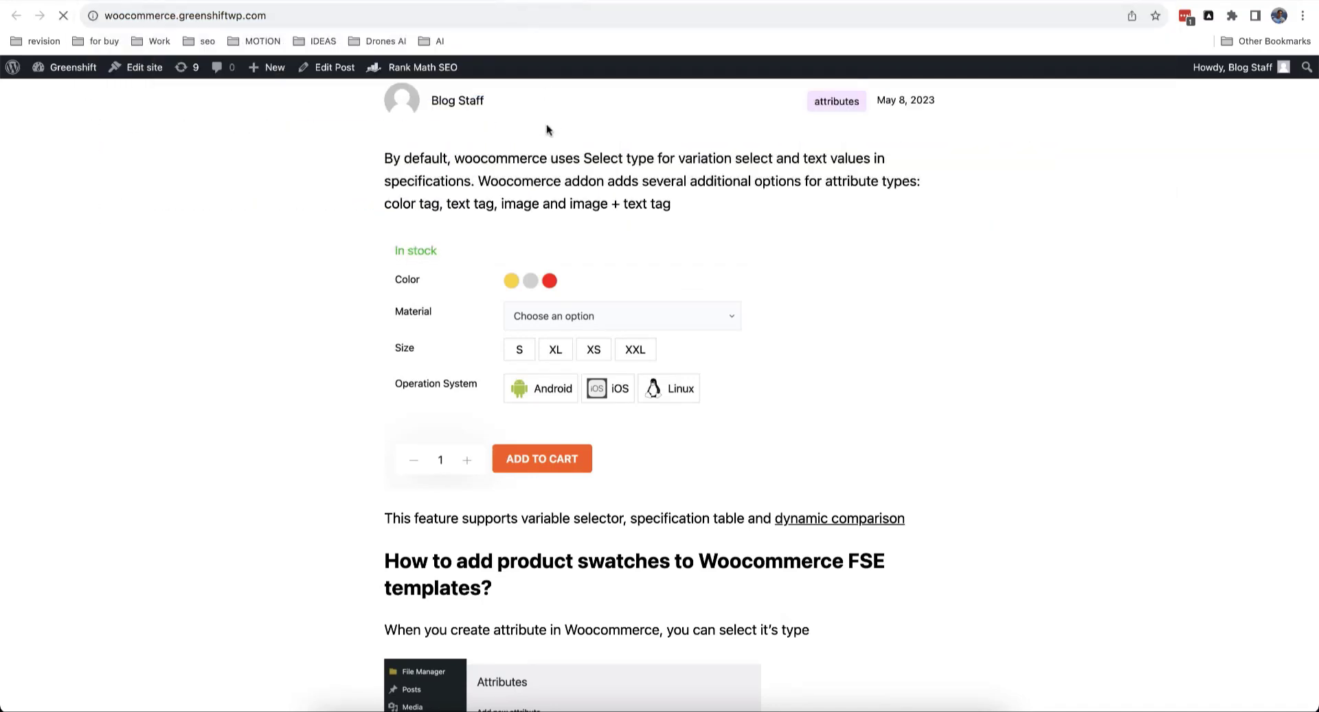
Step: Load the demo store's /shop page and open its Filter panel with colour swatch dots
left_click(310, 15)
left_click(331, 14)
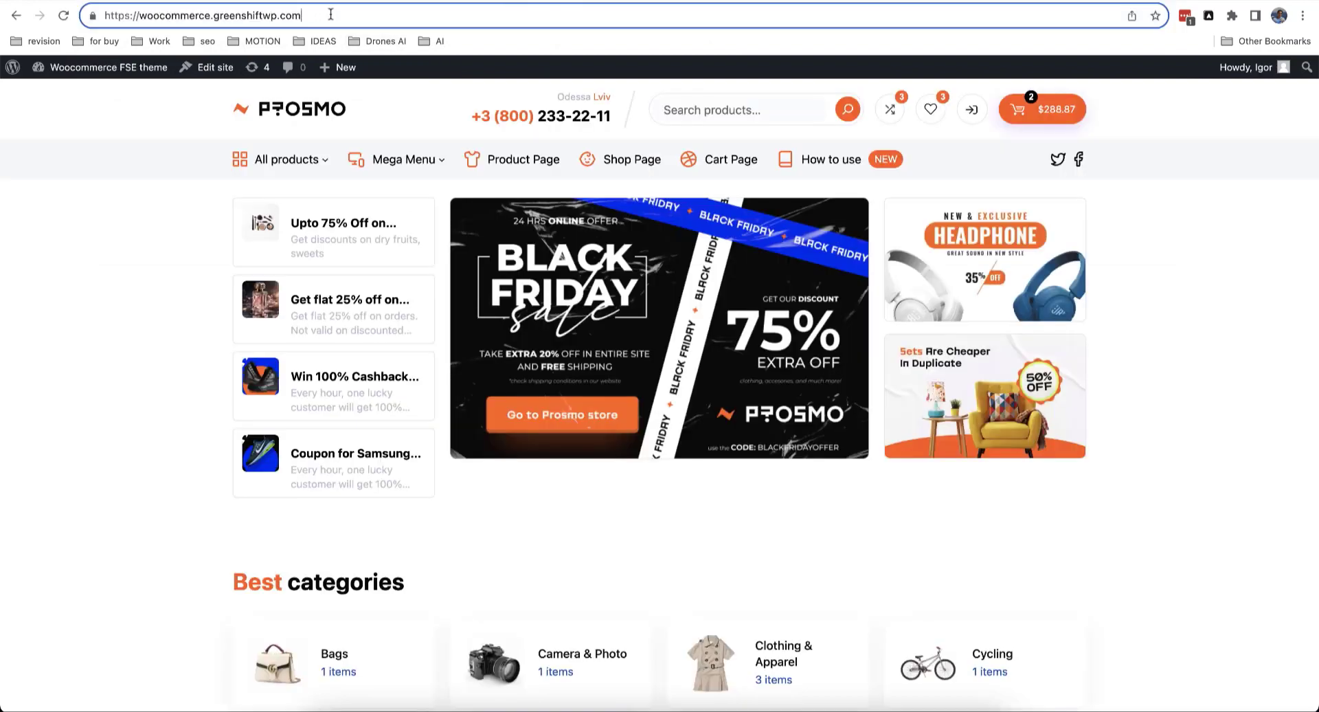
type("shop")
key("Return")
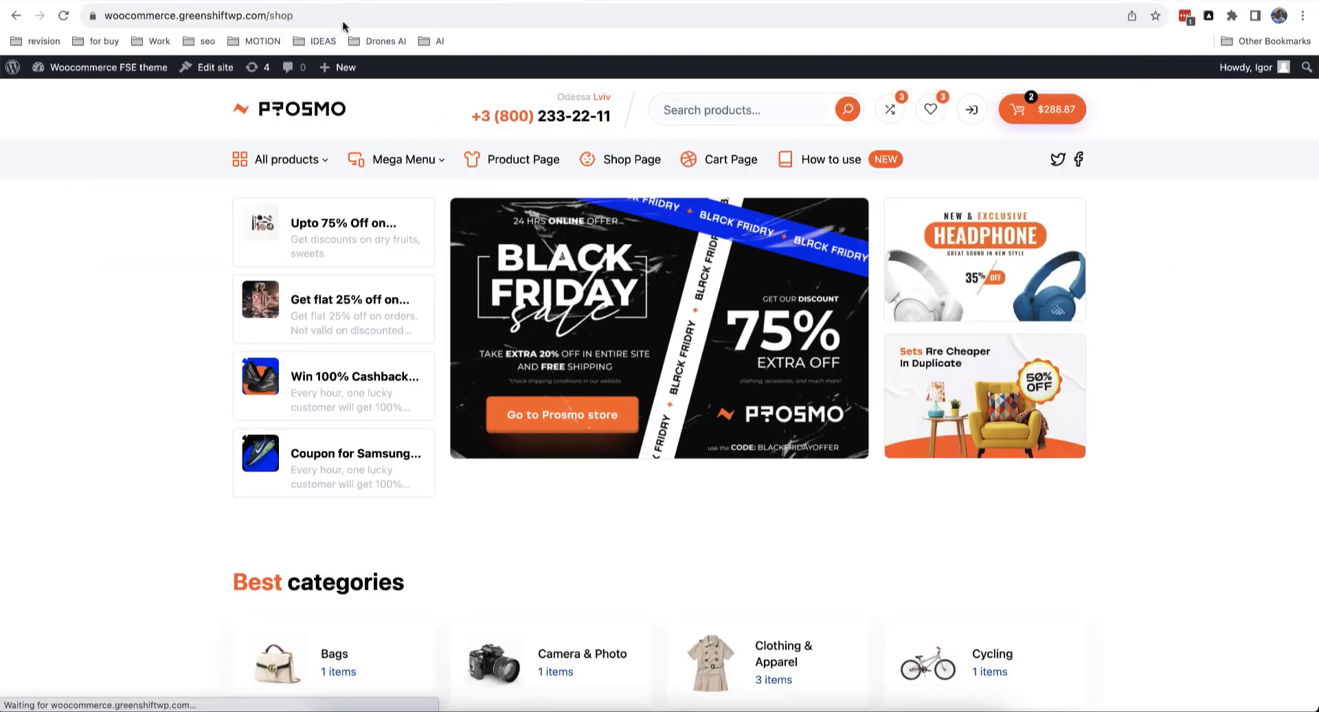
left_click(891, 304)
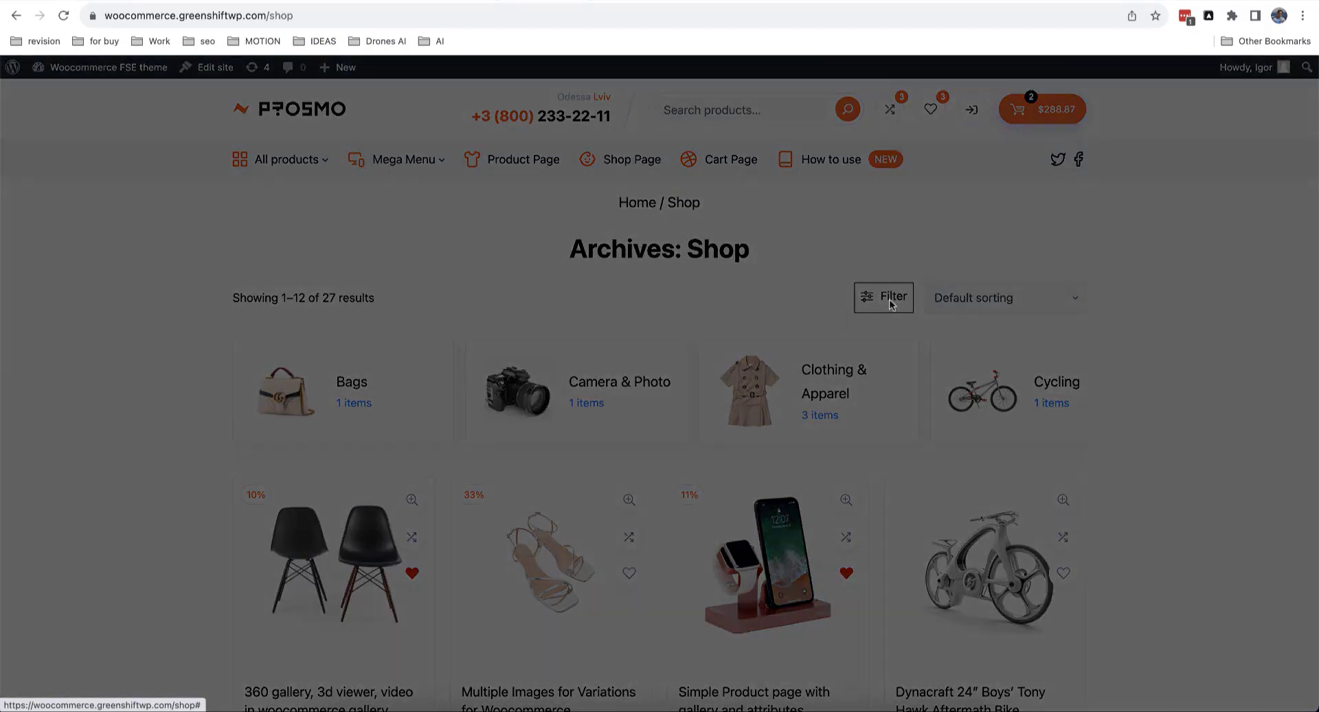
scroll(77, 376, "down", 2)
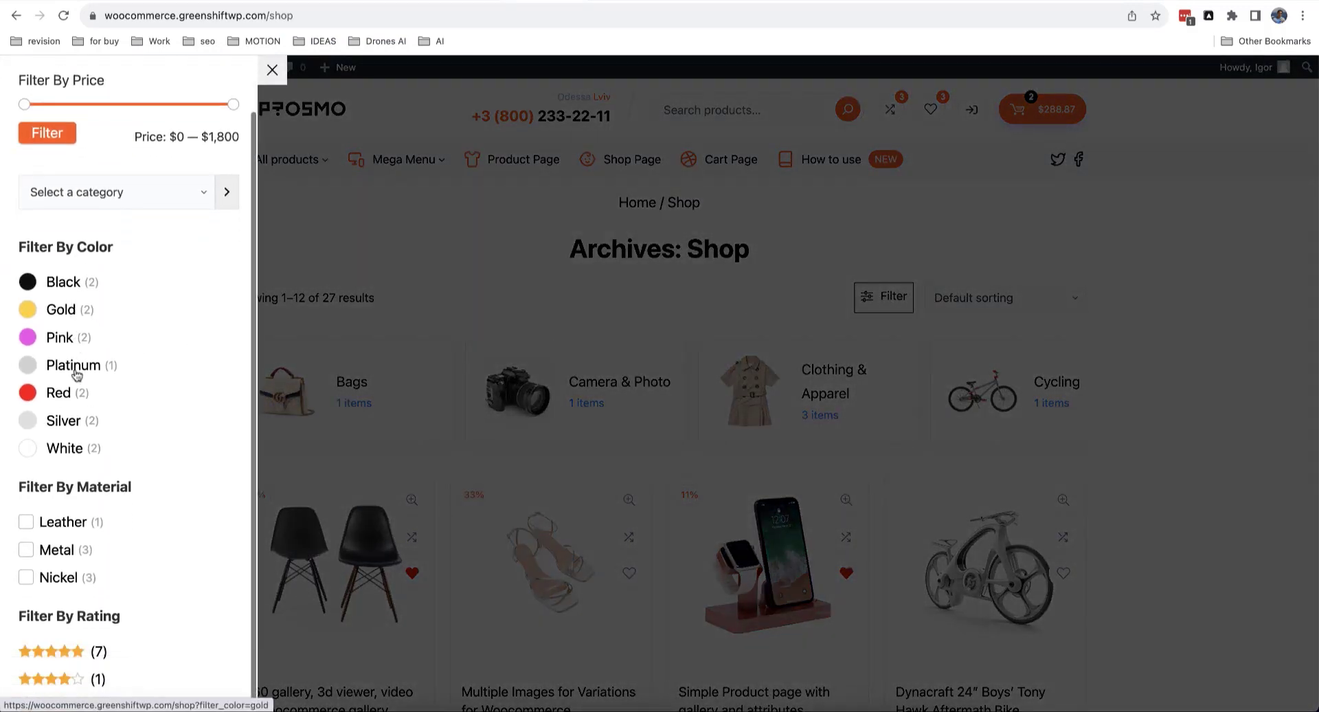
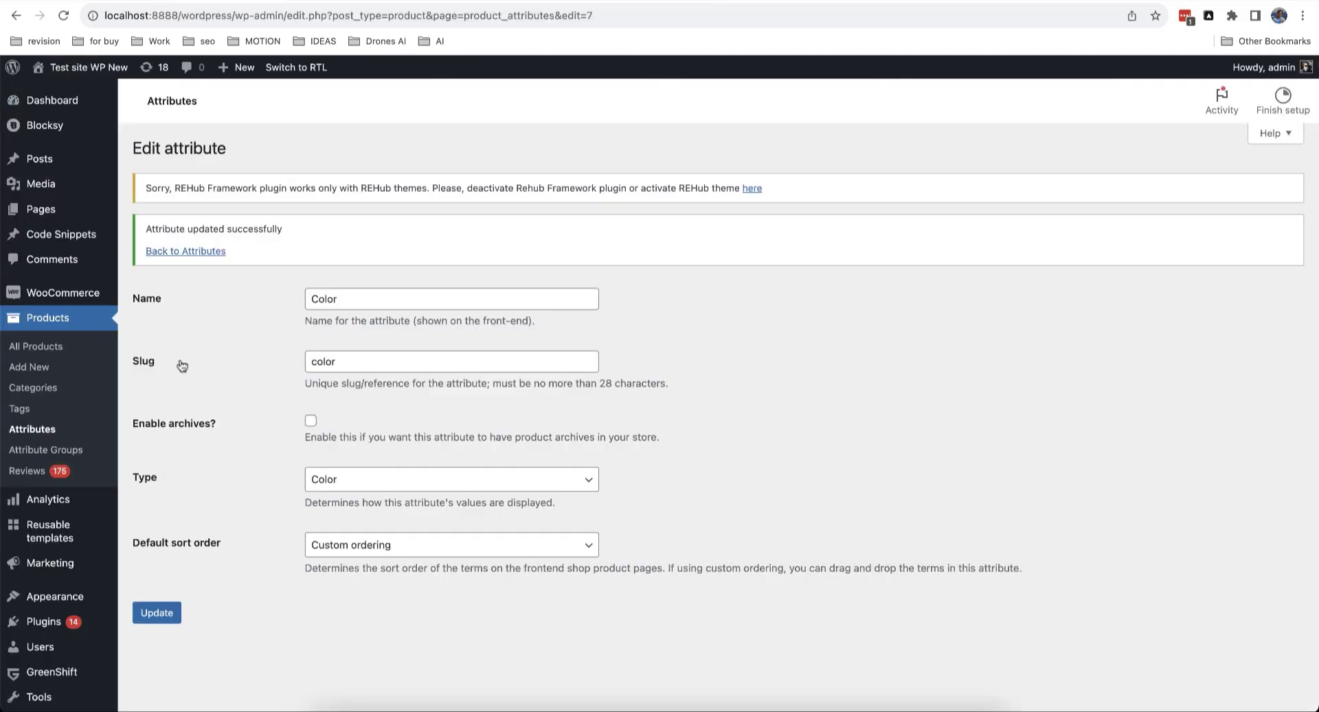
Step: Open Products > Attribute Groups to see the Display group and Sizing groups
left_click(32, 451)
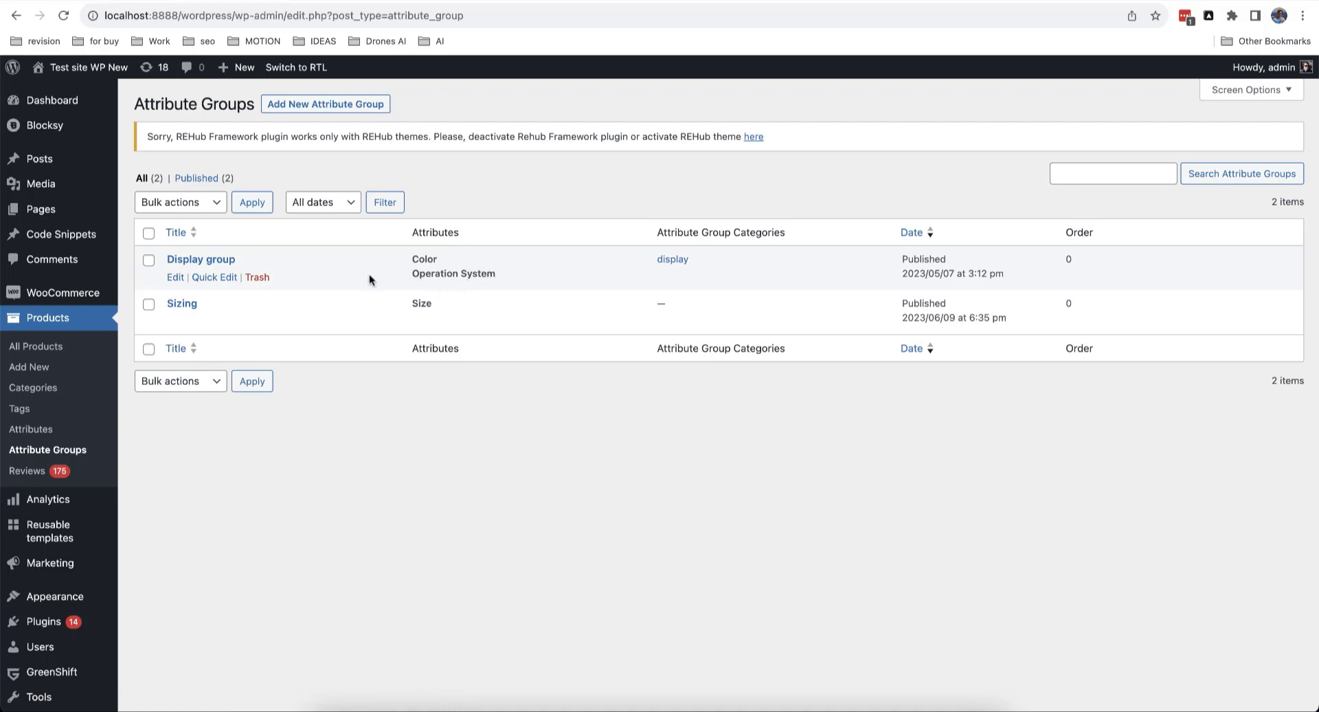
Step: Open the Display group for editing and review its available attributes without changes
left_click(180, 277)
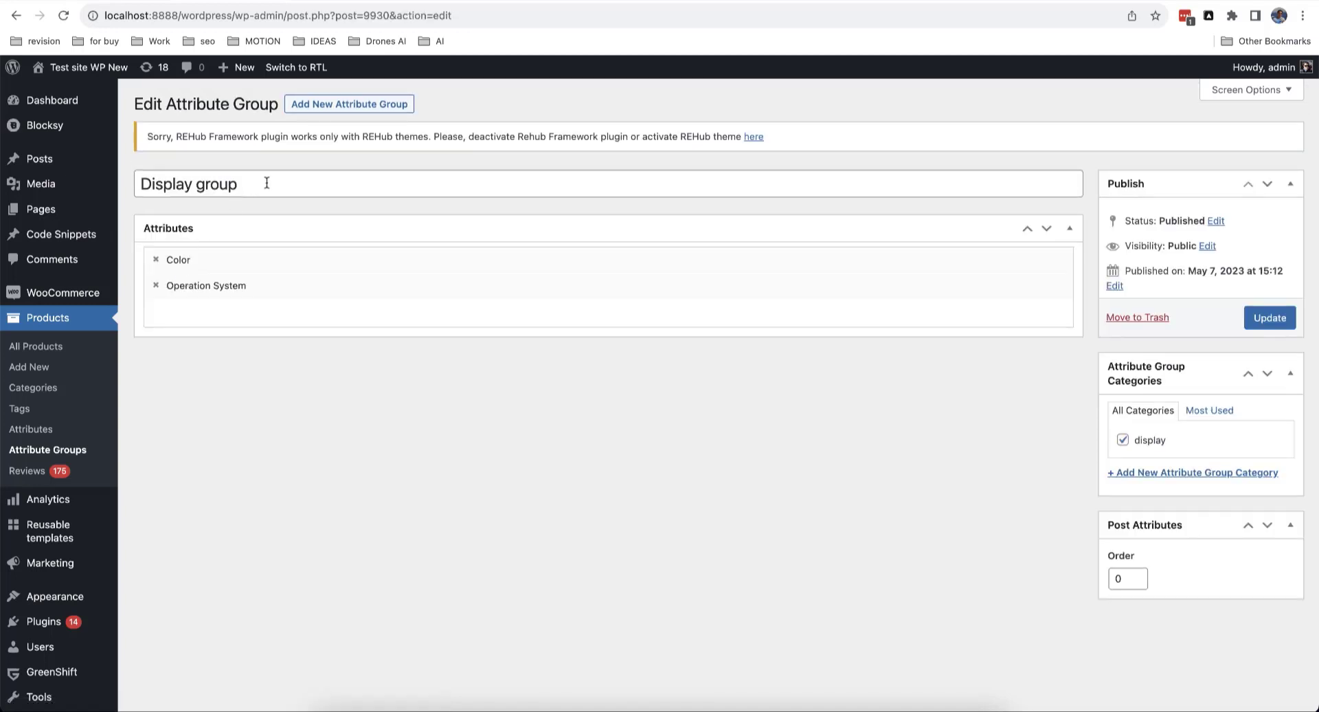
left_click(230, 317)
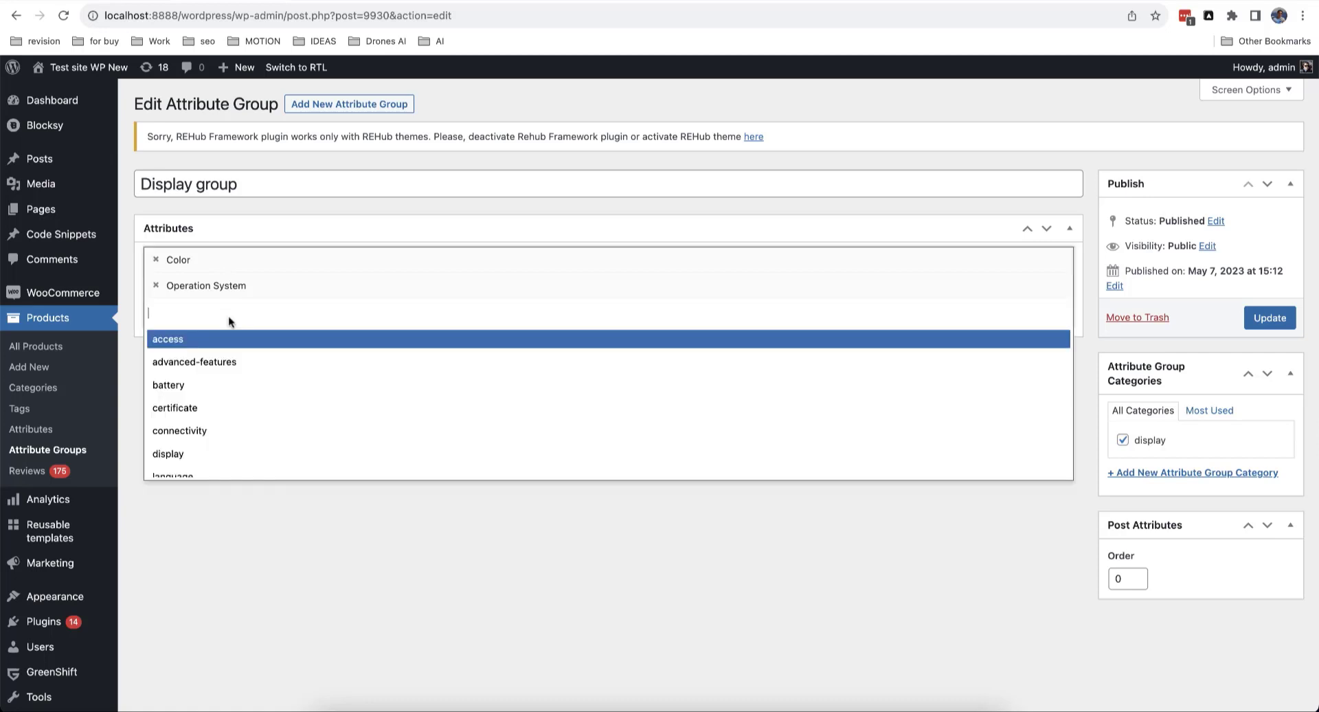
left_click(304, 208)
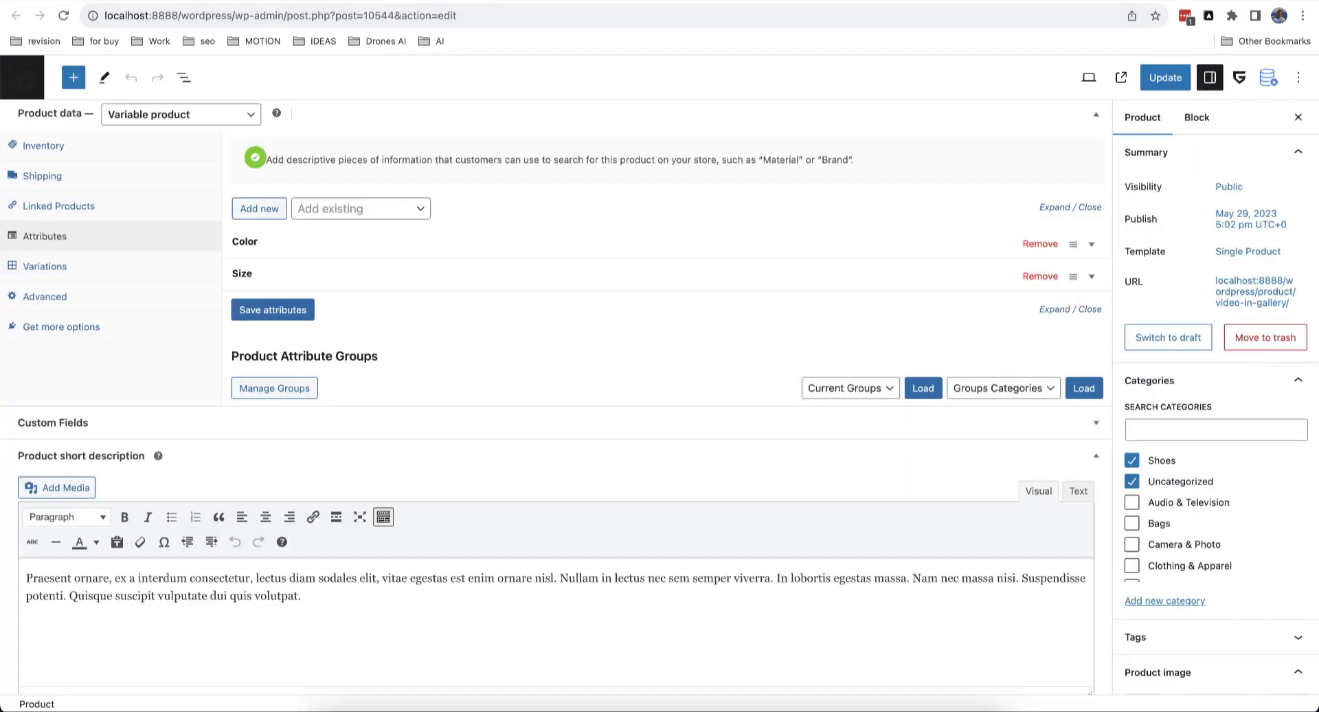
scroll(558, 250, "up", 10)
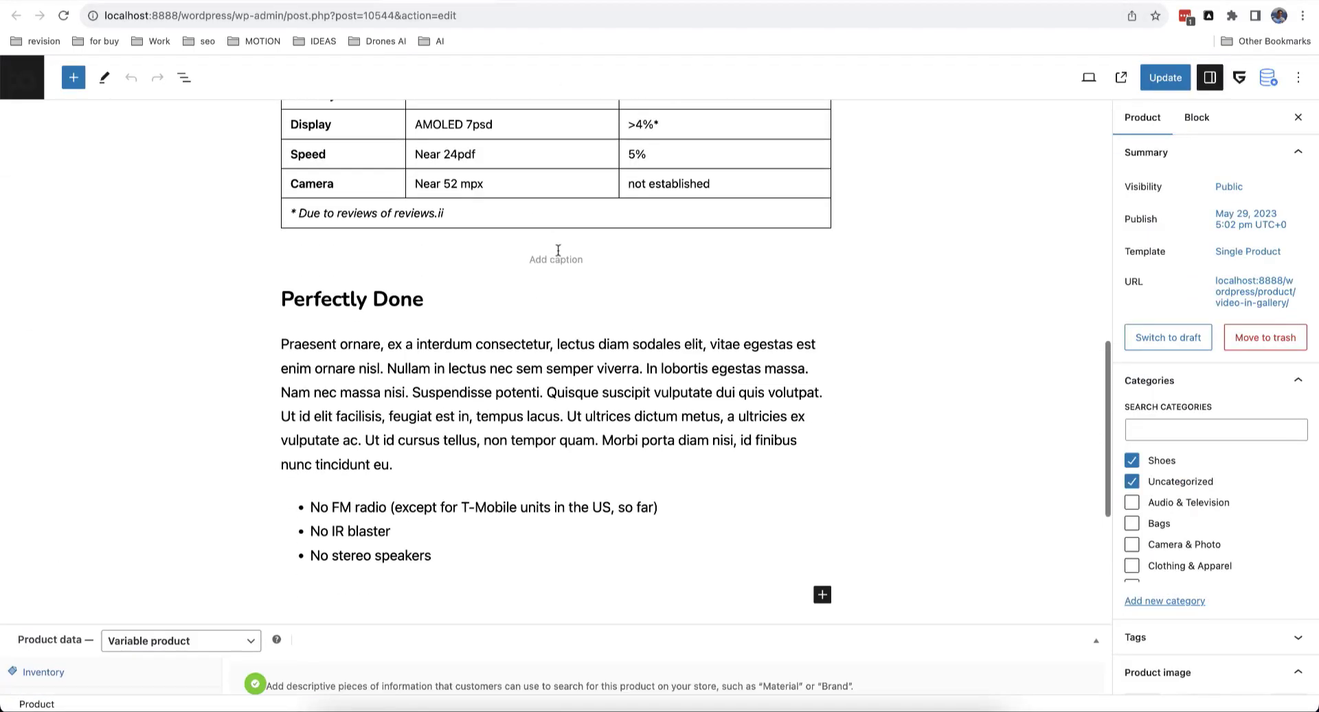
scroll(558, 250, "down", 10)
scroll(457, 265, "up", 1)
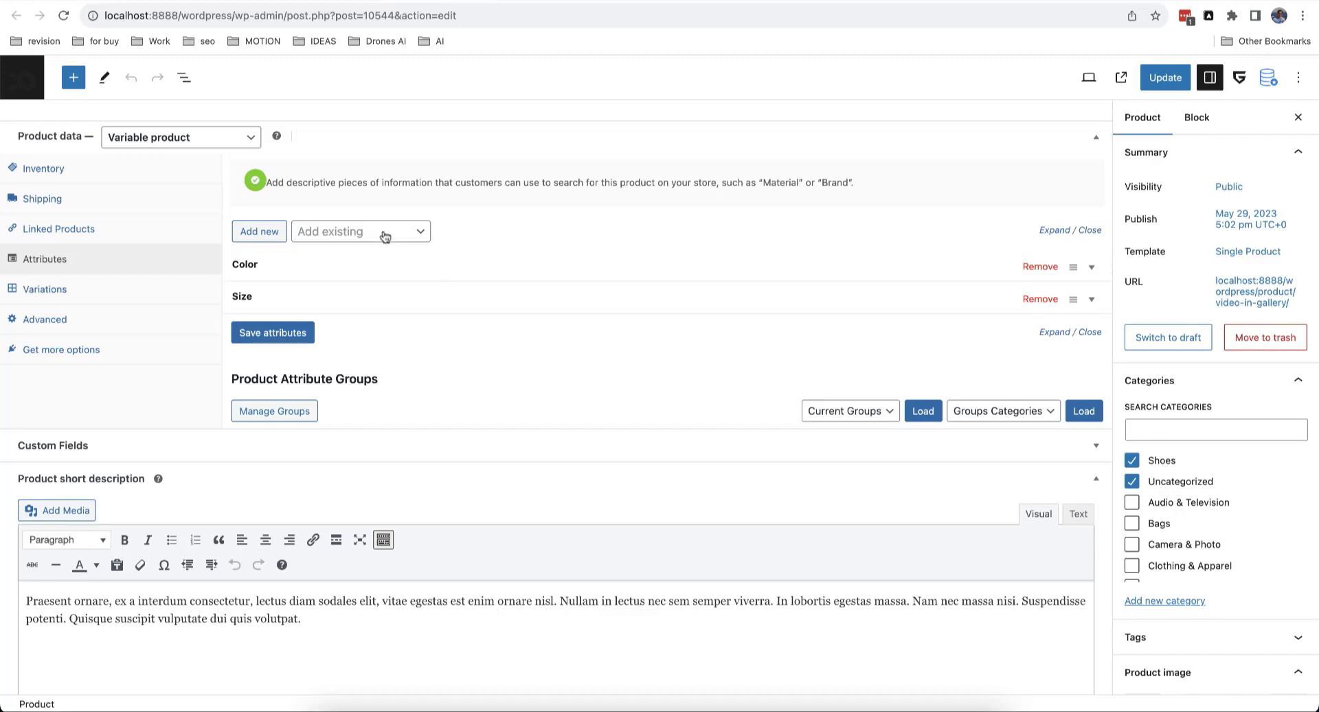
Step: Back in the product editor, check the Current Groups and Groups Categories dropdowns, keeping defaults
left_click(316, 2)
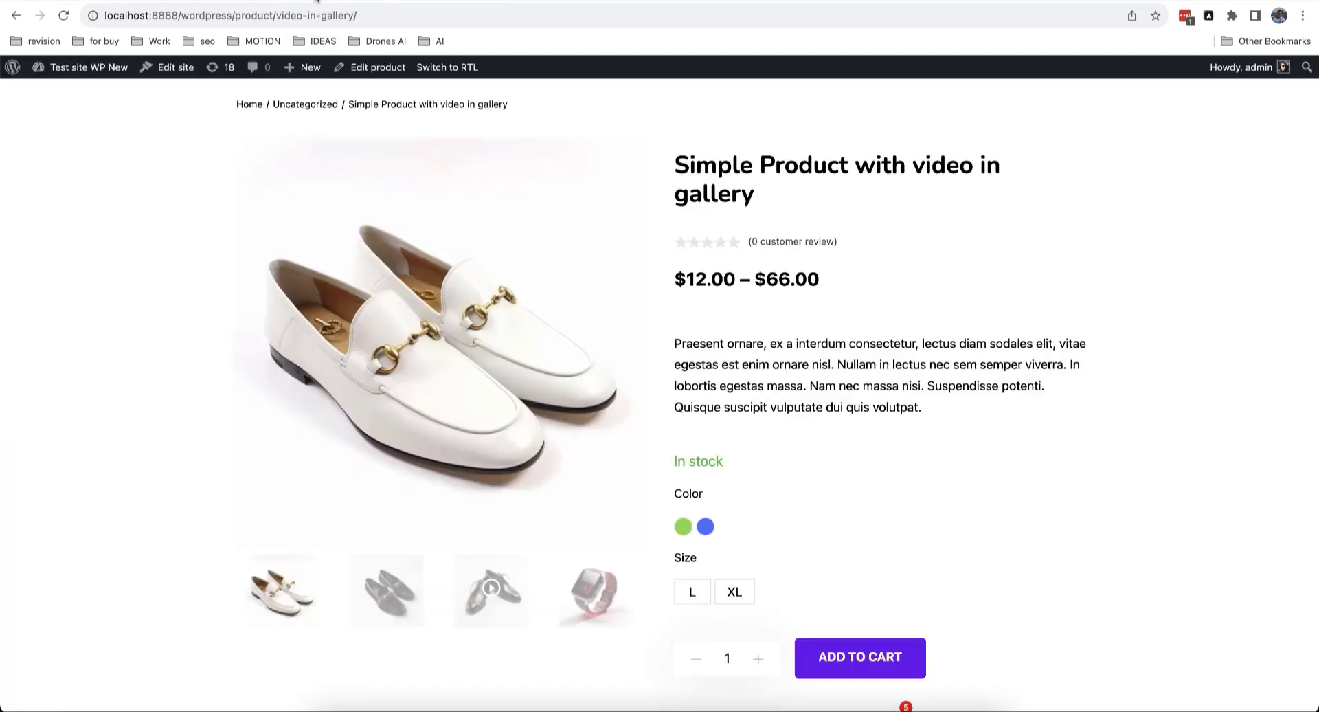
left_click(217, 0)
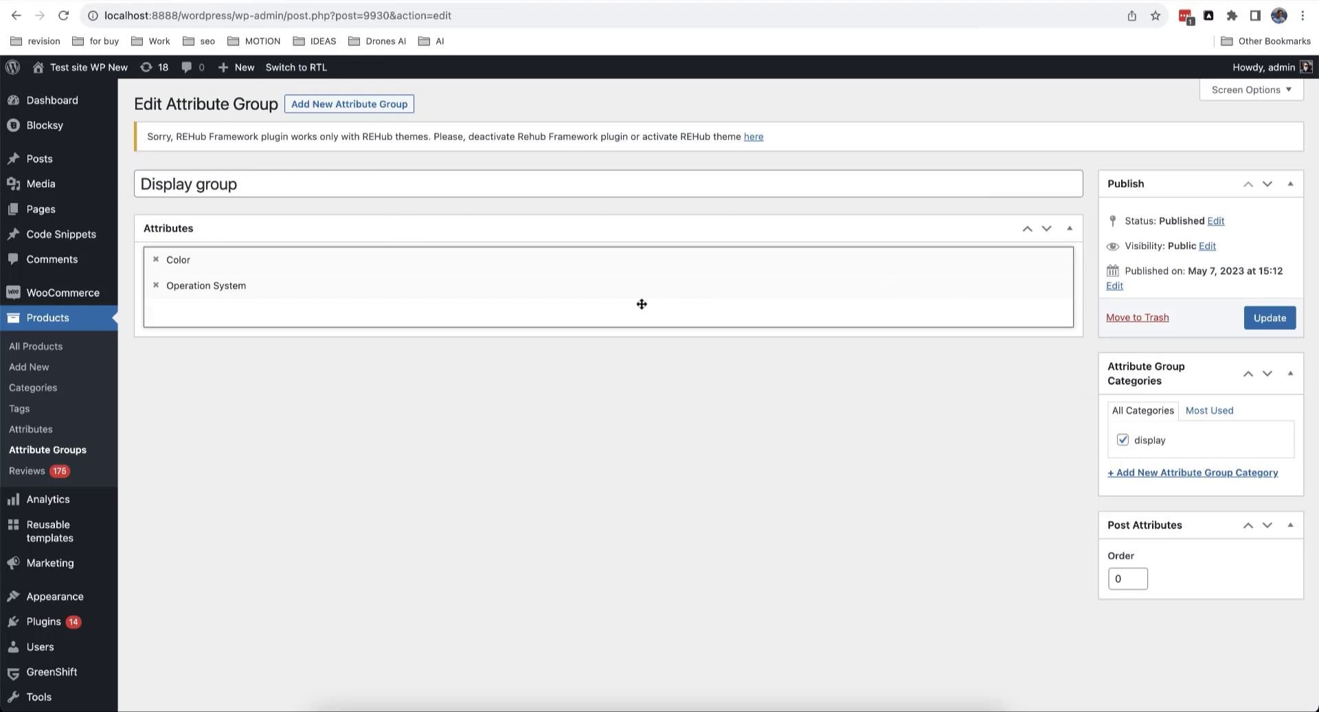
left_click(423, 1)
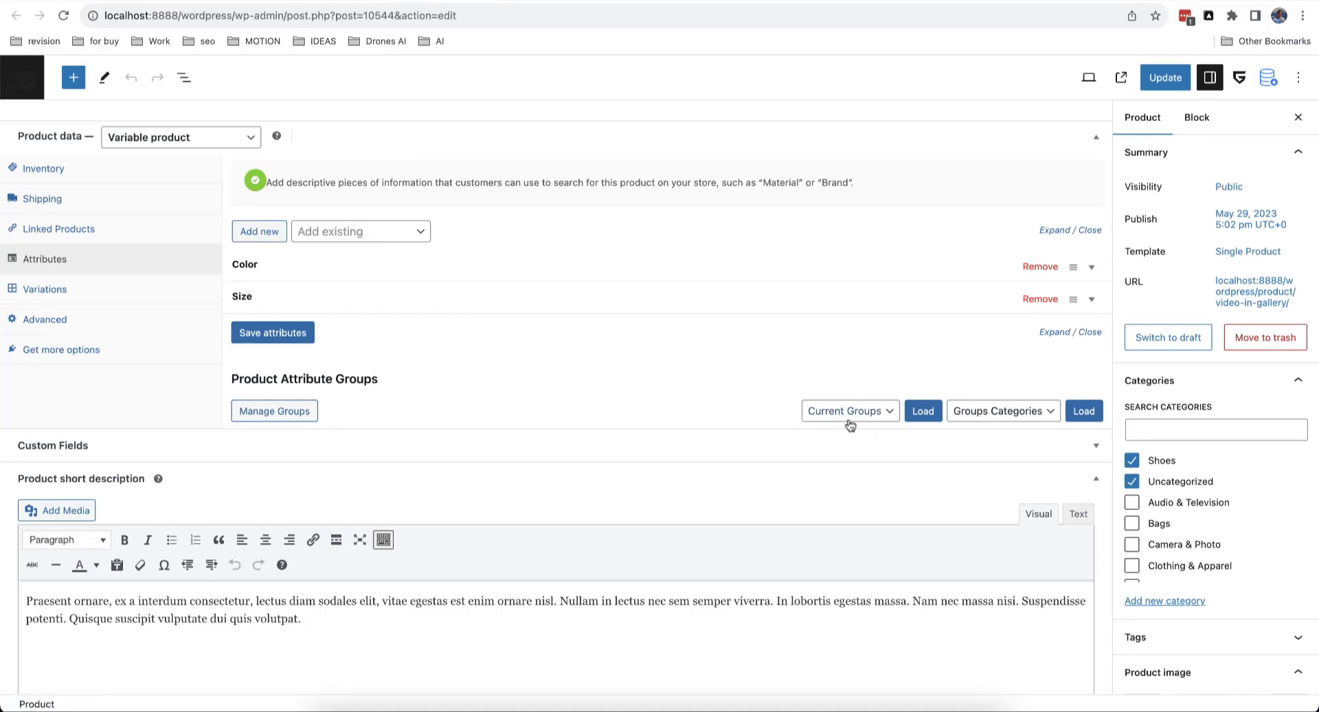
left_click(874, 419)
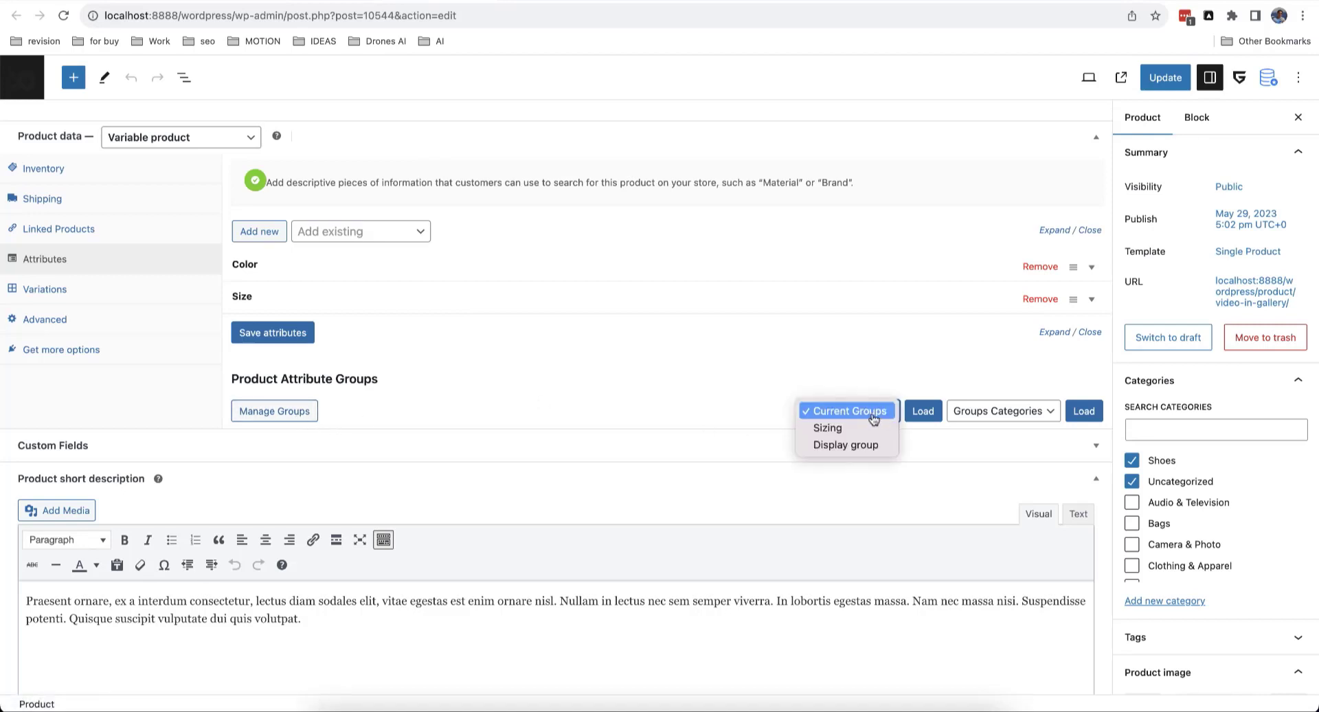
left_click(874, 418)
left_click(1028, 412)
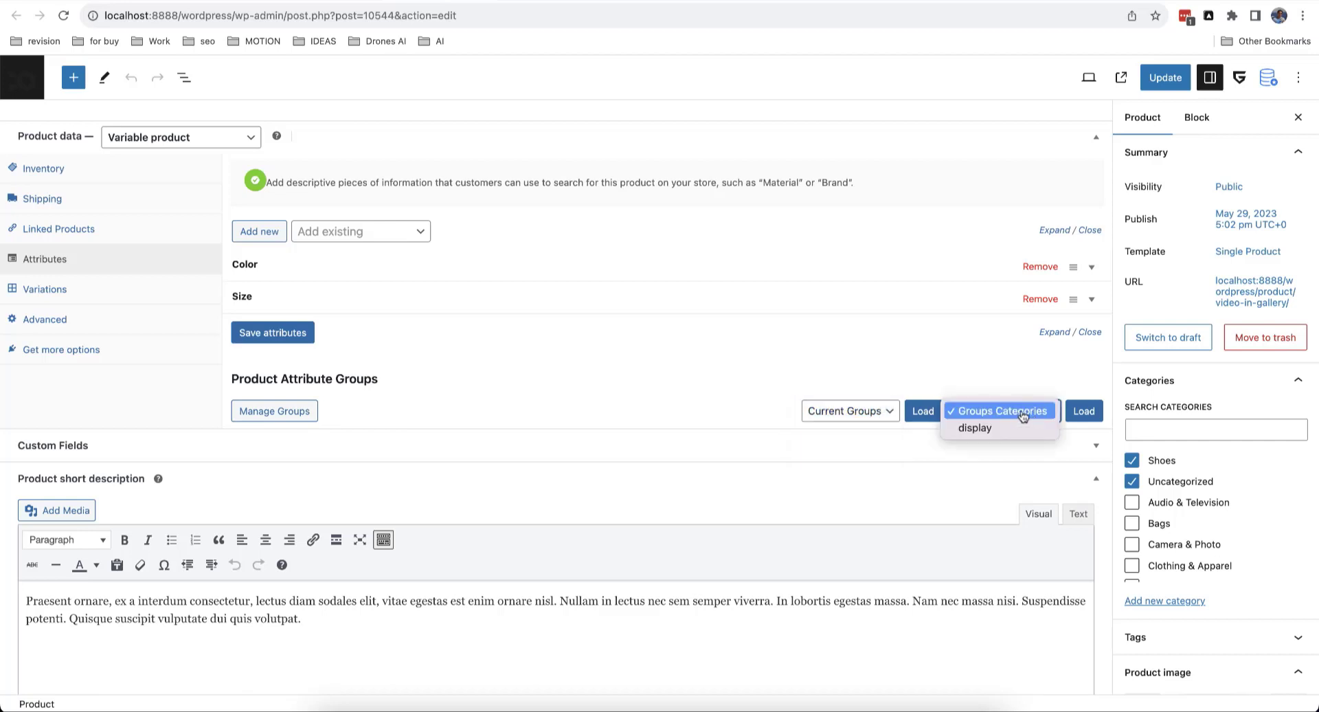
left_click(1024, 412)
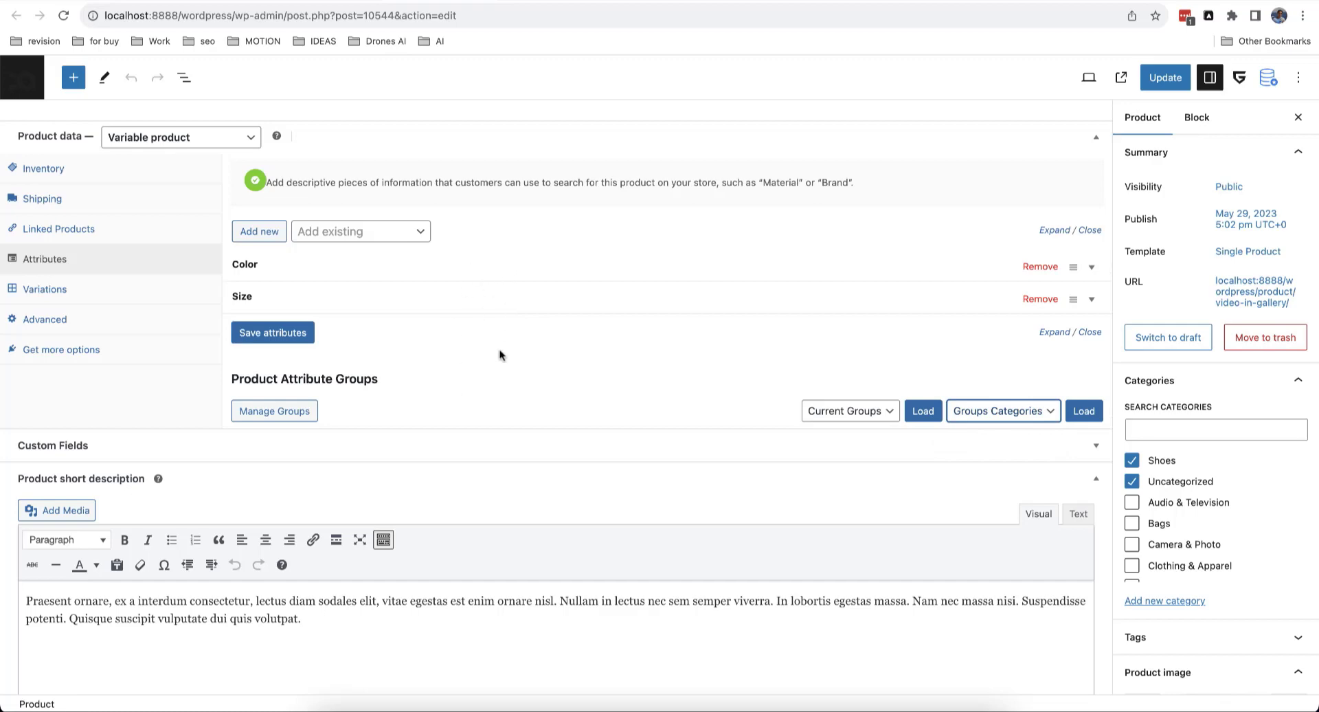
Step: Review the product page's Sizing and Display group sections, then return to the Site Editor
scroll(488, 287, "up", 7)
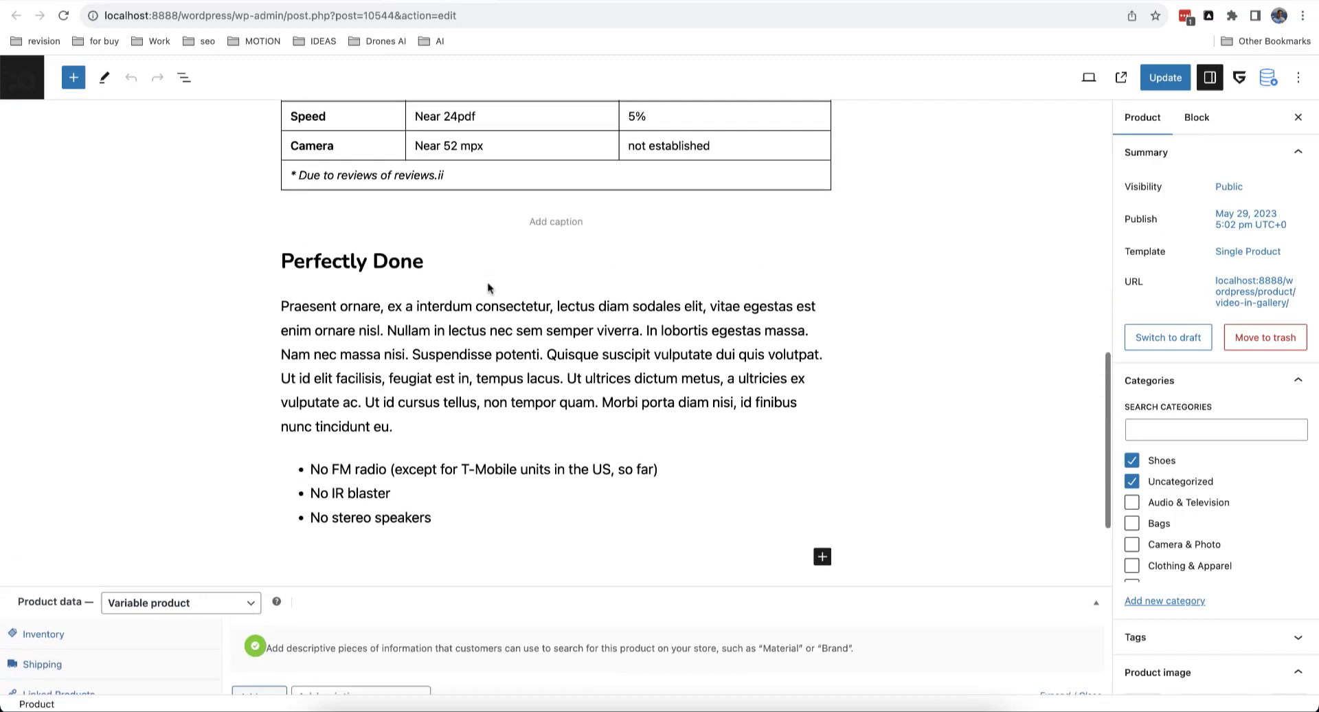
scroll(488, 288, "down", 8)
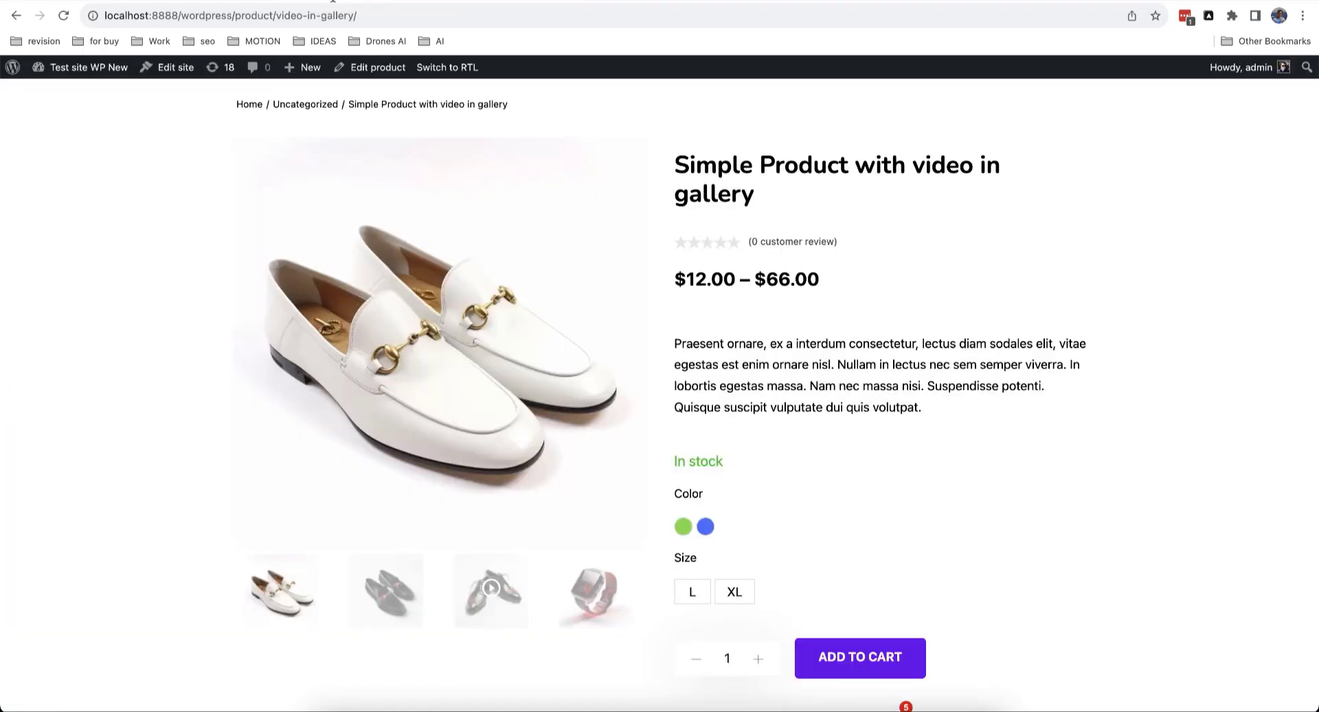
scroll(474, 253, "down", 8)
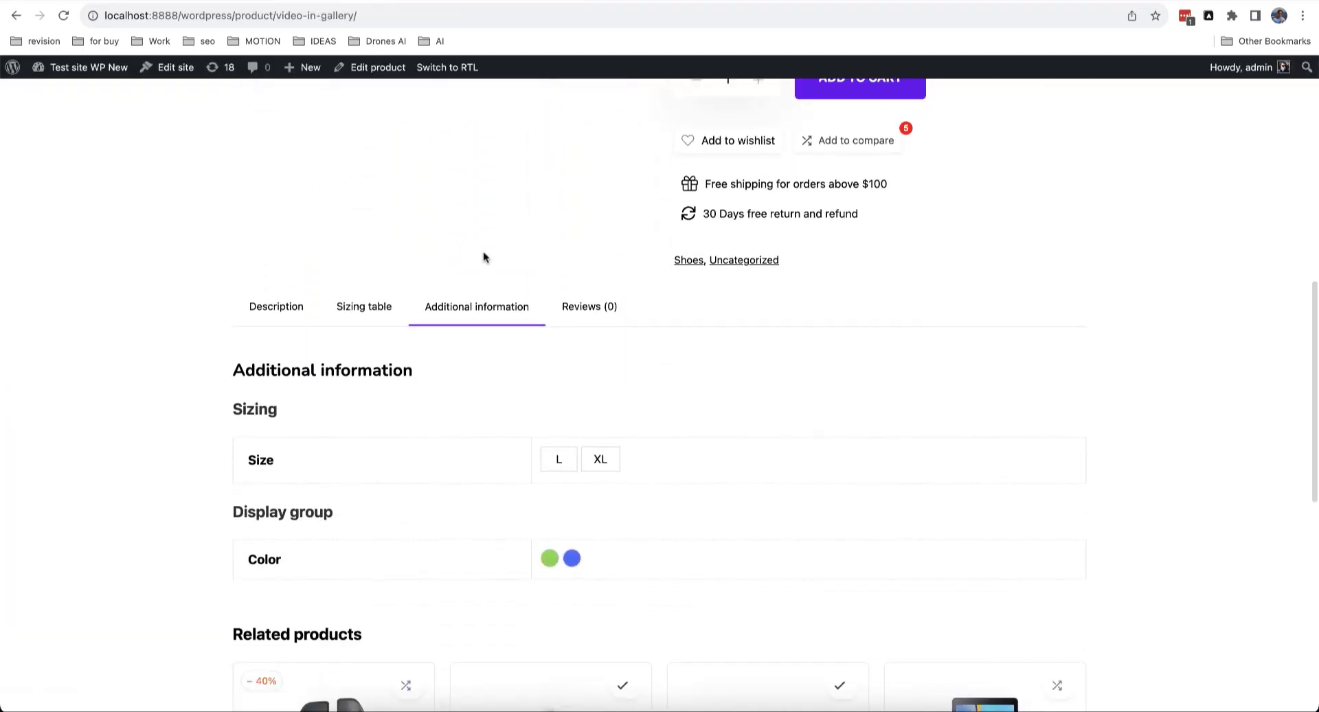
scroll(484, 257, "down", 3)
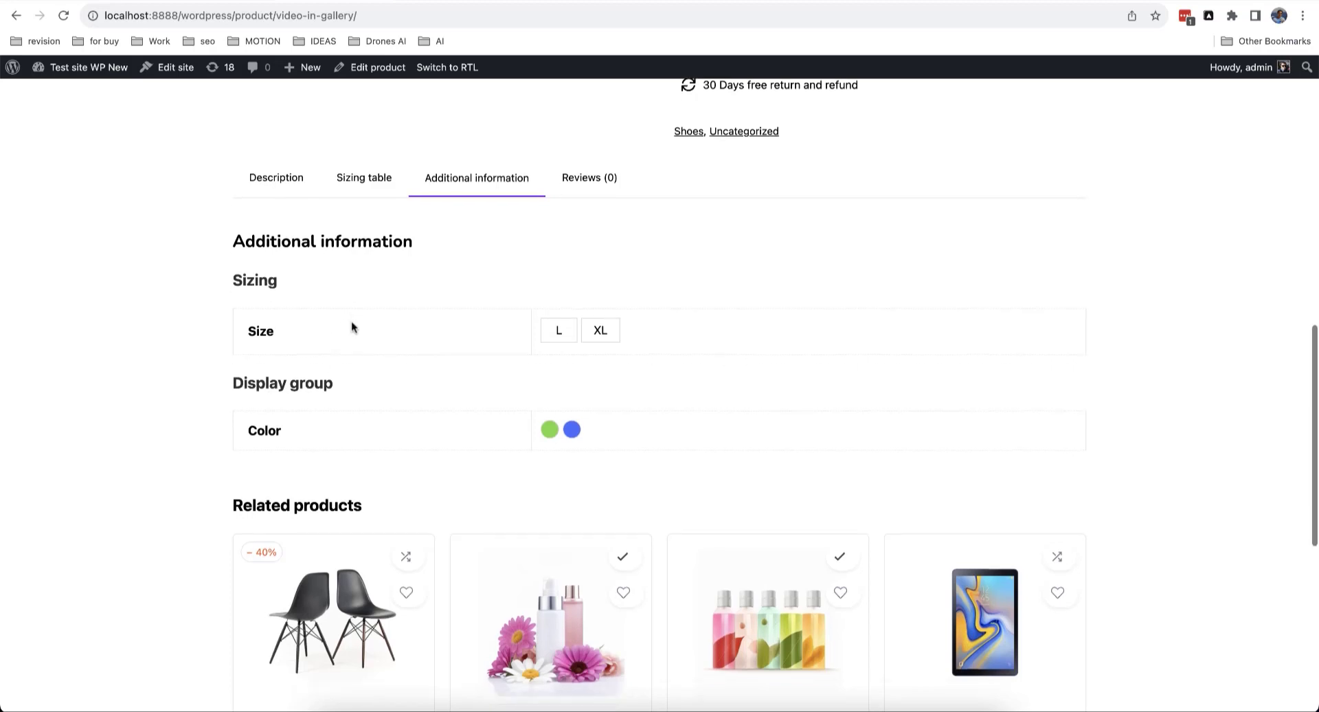
scroll(351, 321, "down", 3)
scroll(926, 275, "up", 3)
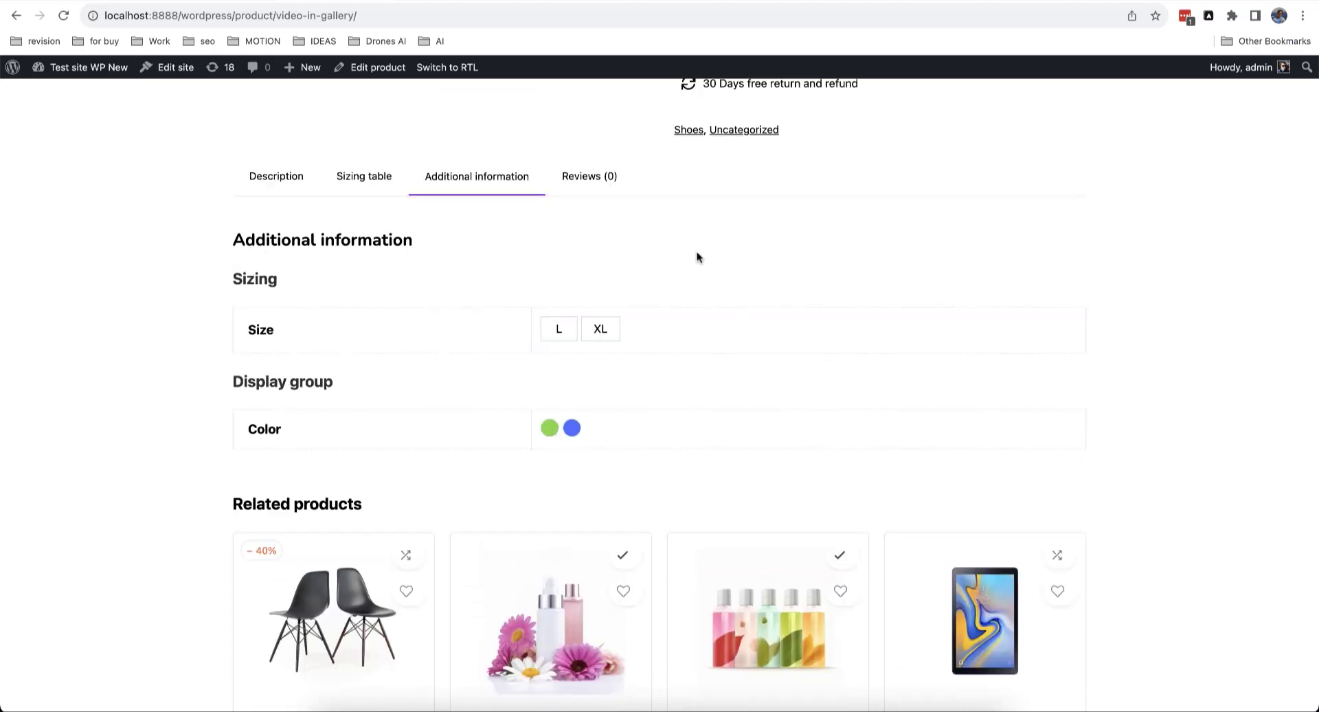
left_click(221, 0)
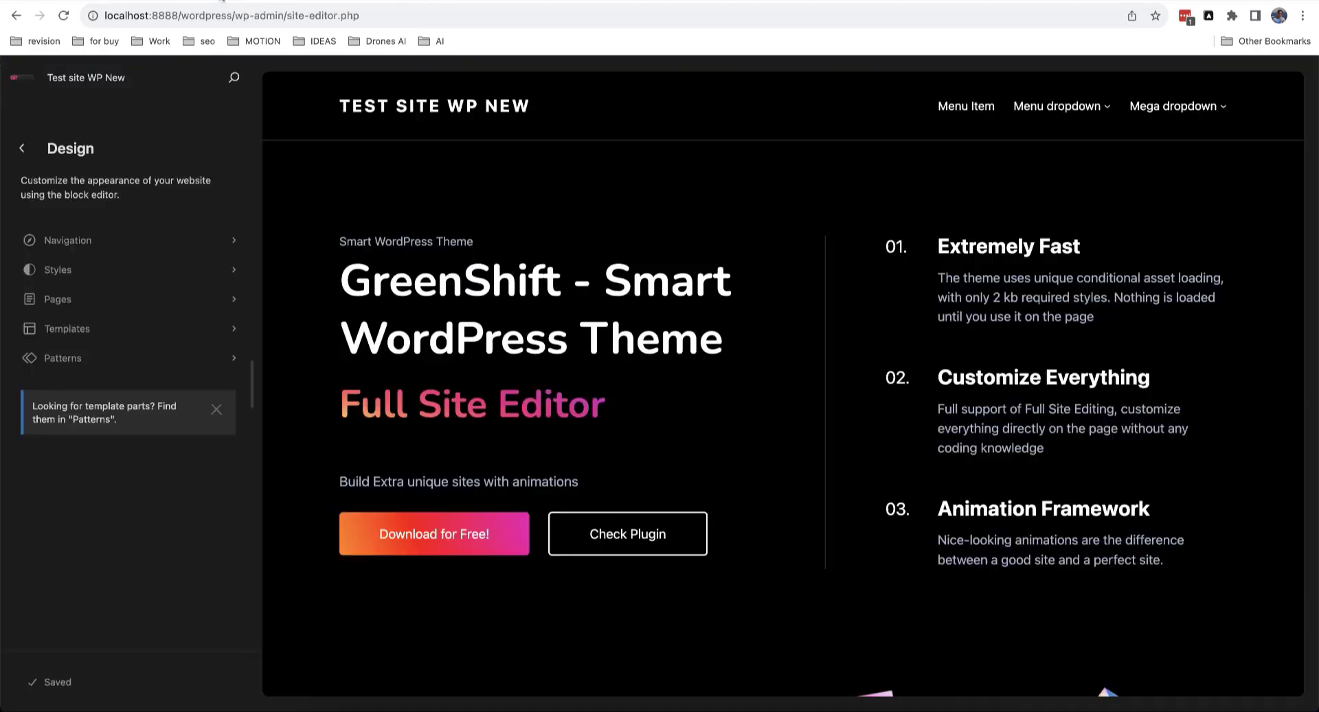
left_click(125, 334)
scroll(120, 279, "down", 4)
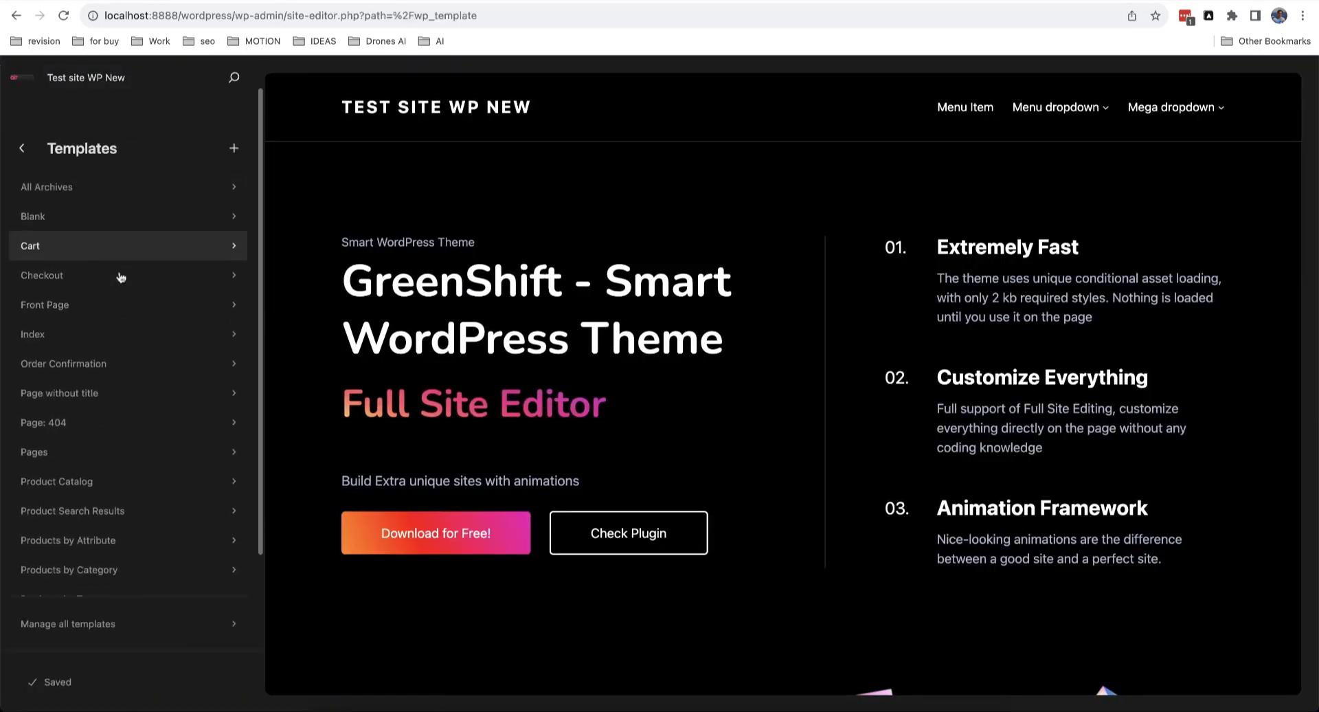
left_click(97, 364)
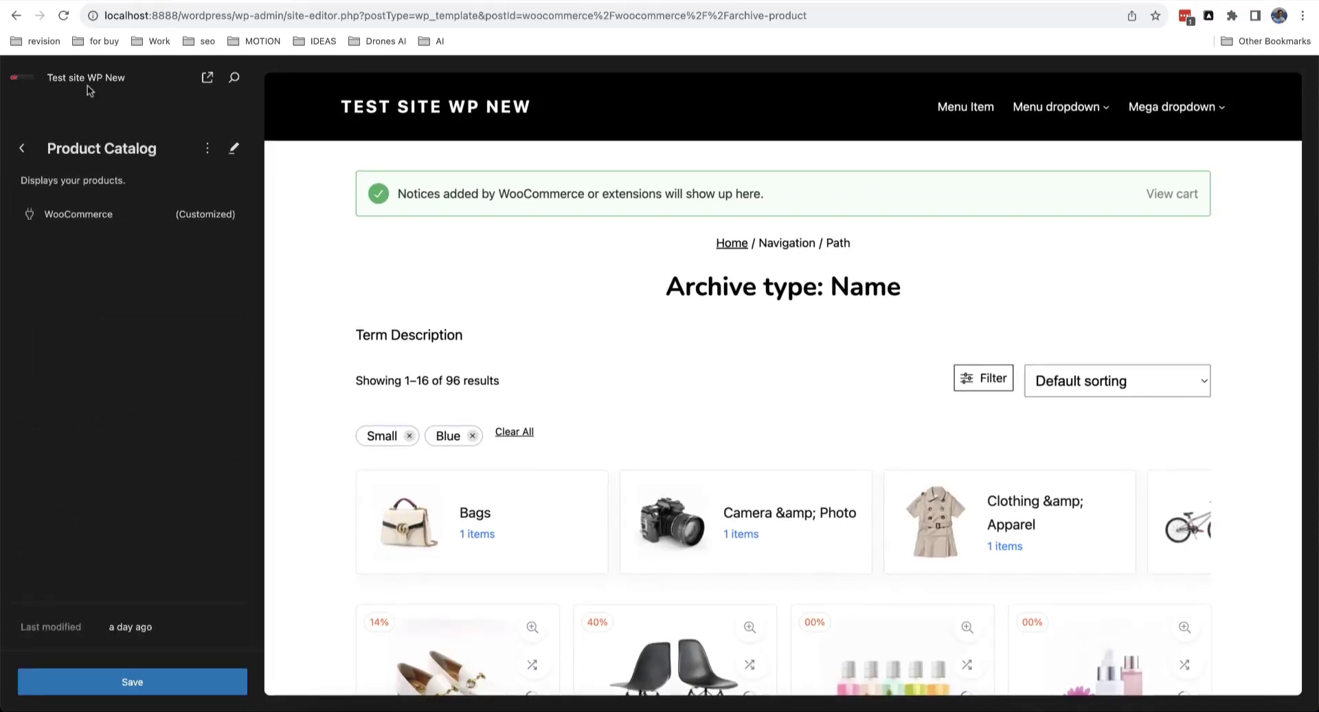
left_click(233, 148)
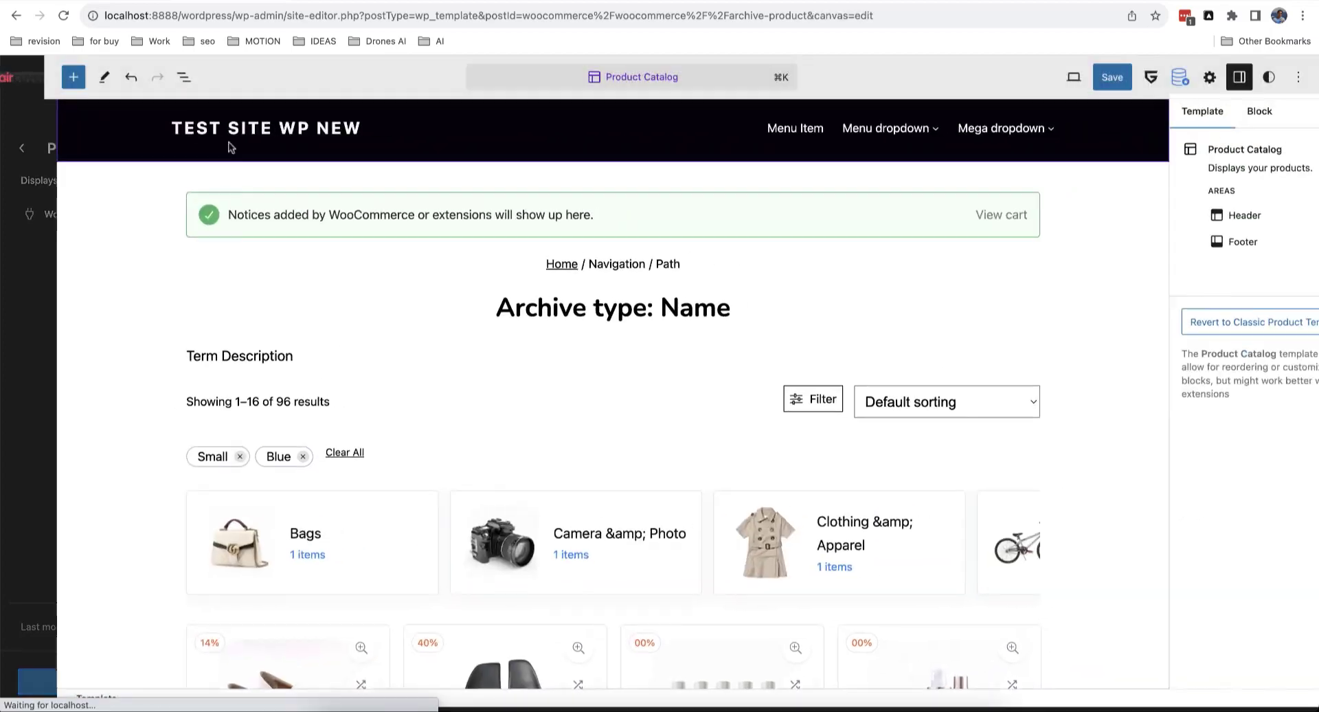
scroll(542, 361, "down", 3)
scroll(542, 360, "down", 4)
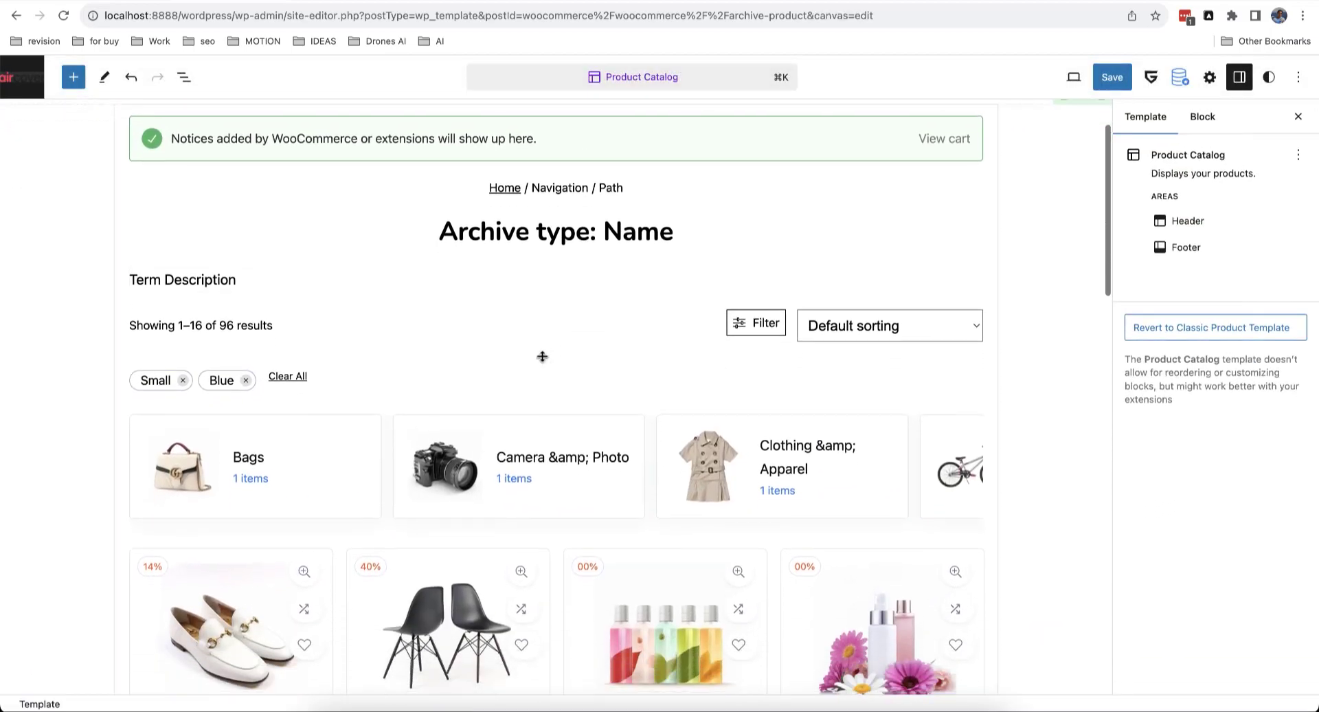
scroll(665, 382, "down", 3)
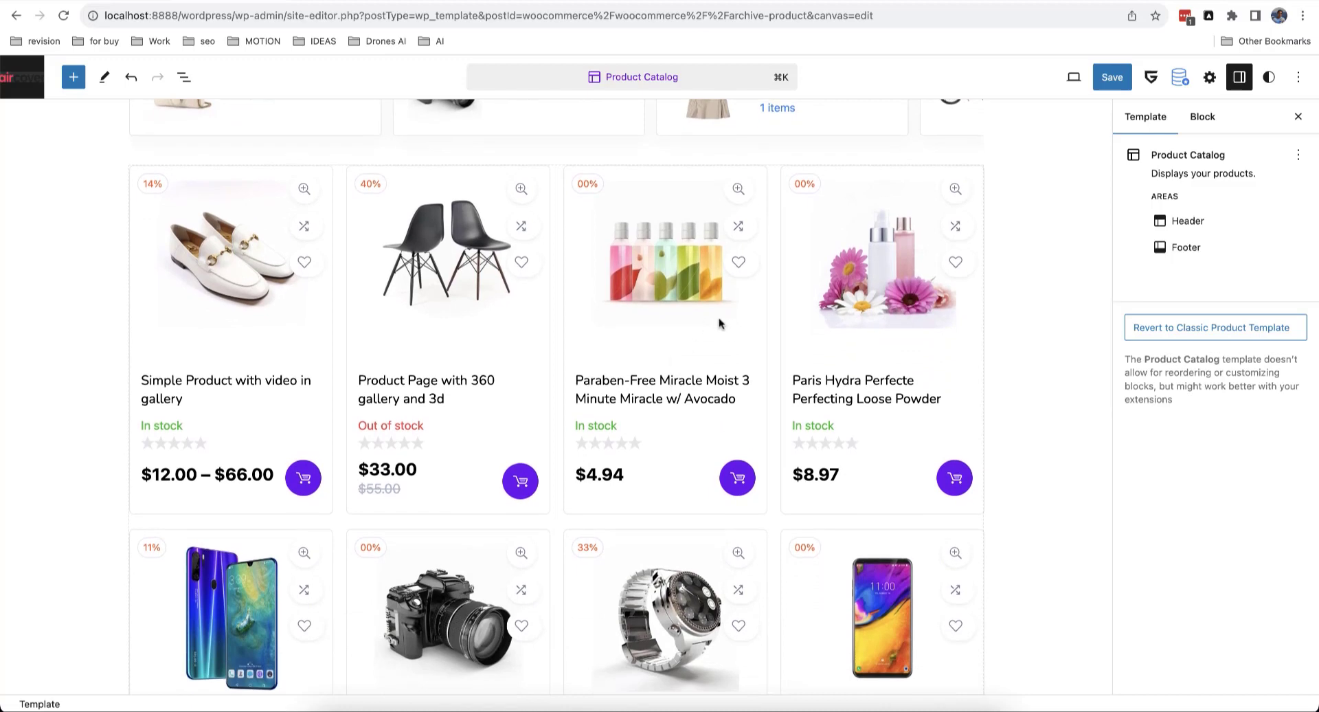
left_click(701, 303)
scroll(700, 303, "down", 1)
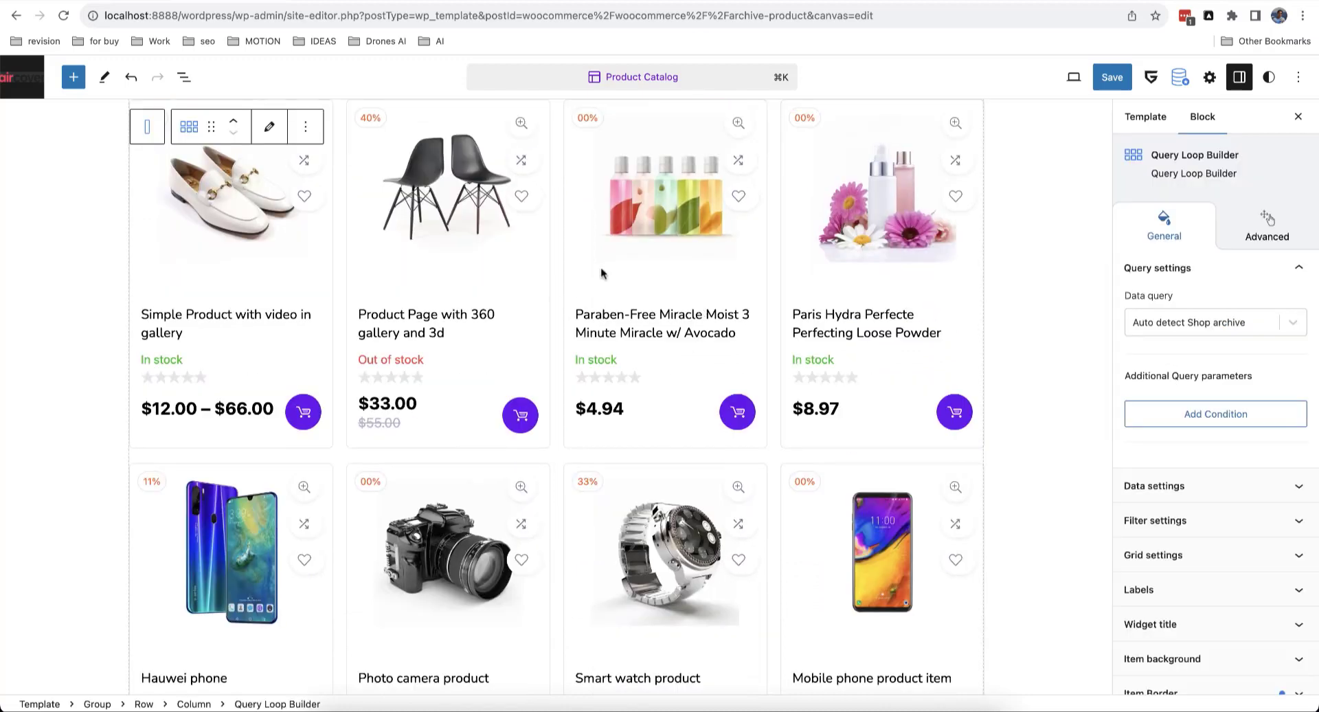
scroll(907, 361, "down", 1)
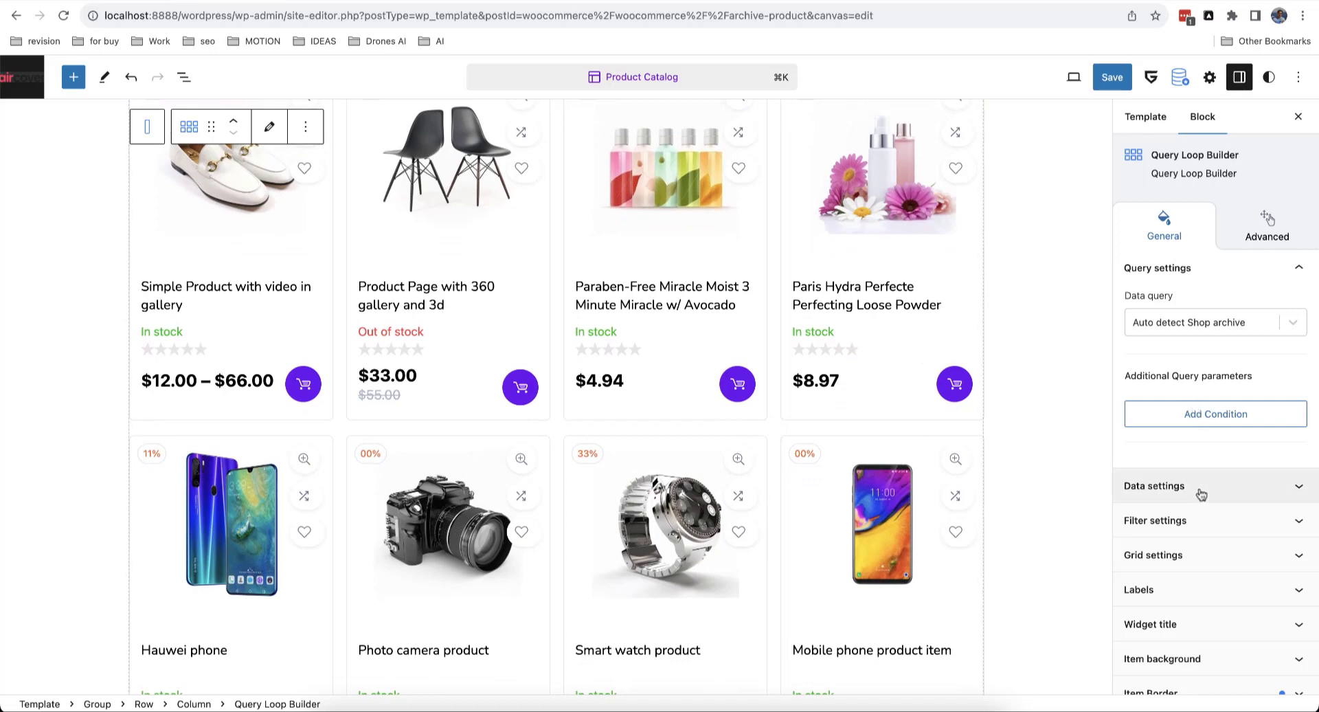
scroll(1199, 494, "down", 4)
scroll(1199, 494, "up", 4)
scroll(1201, 494, "down", 3)
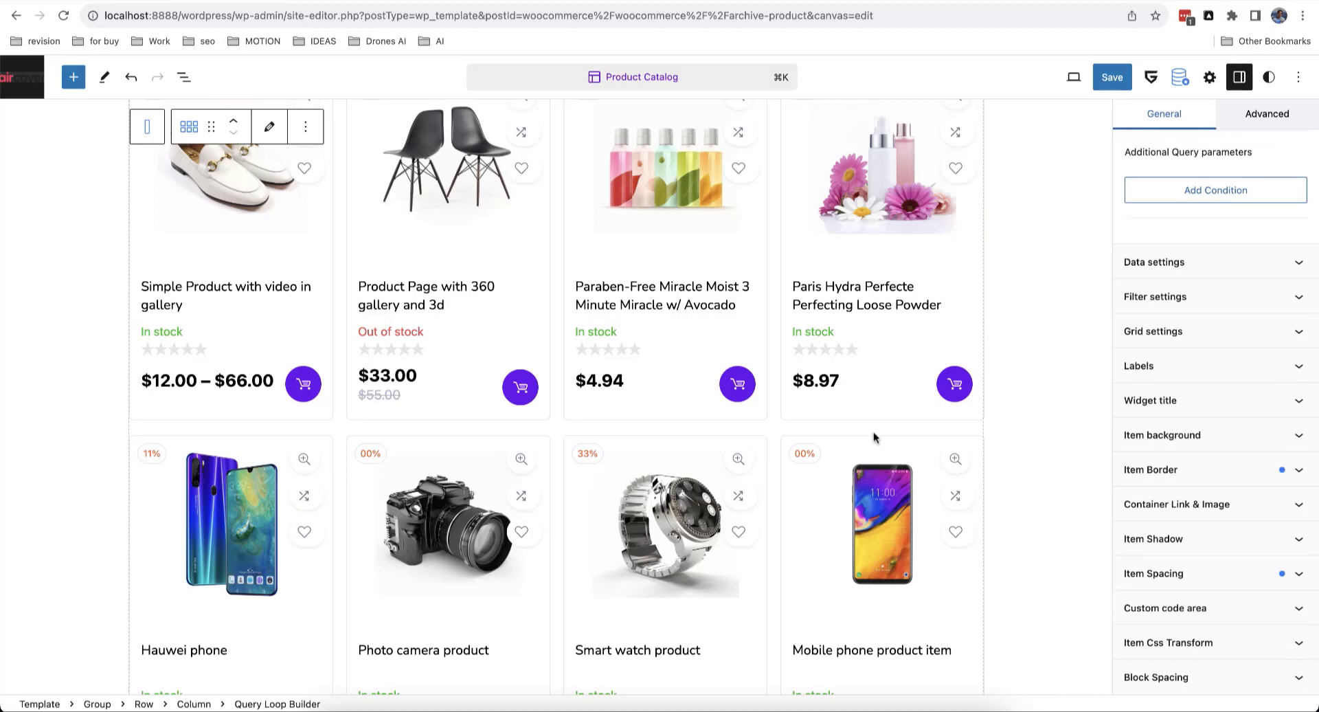
scroll(872, 433, "up", 6)
scroll(873, 433, "down", 4)
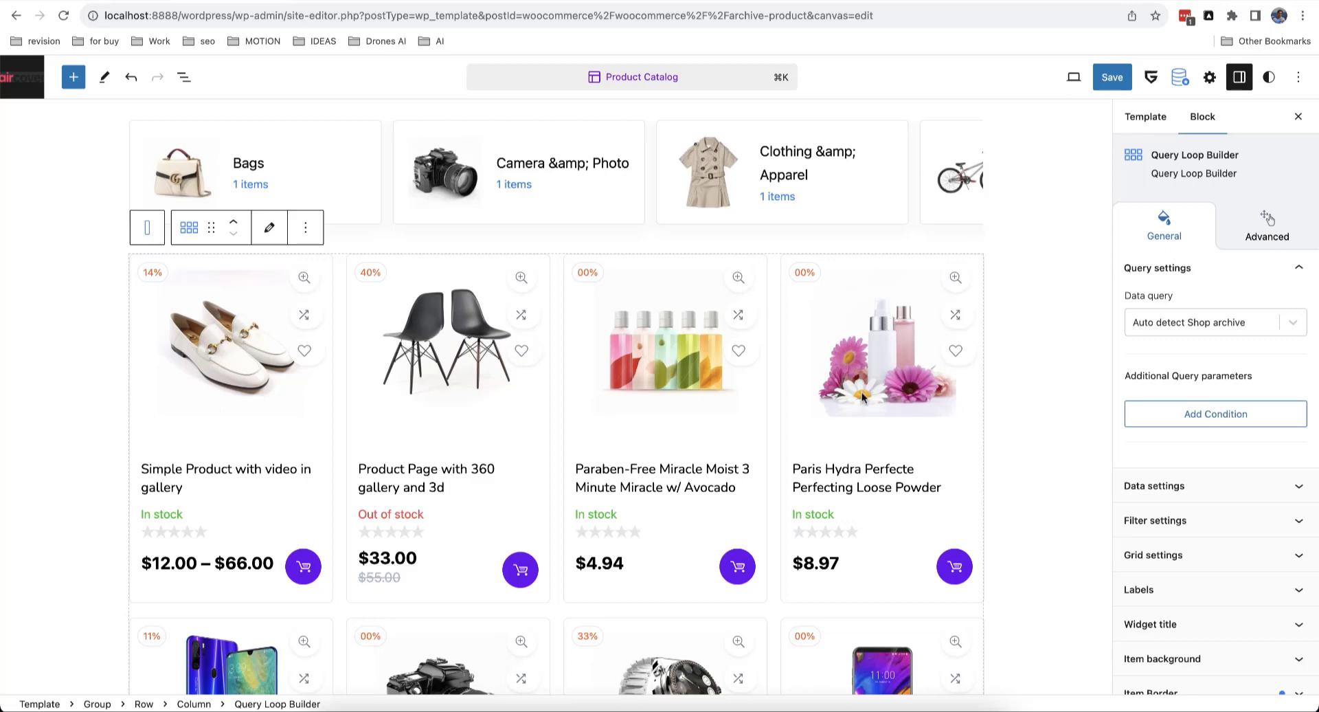
scroll(794, 464, "up", 5)
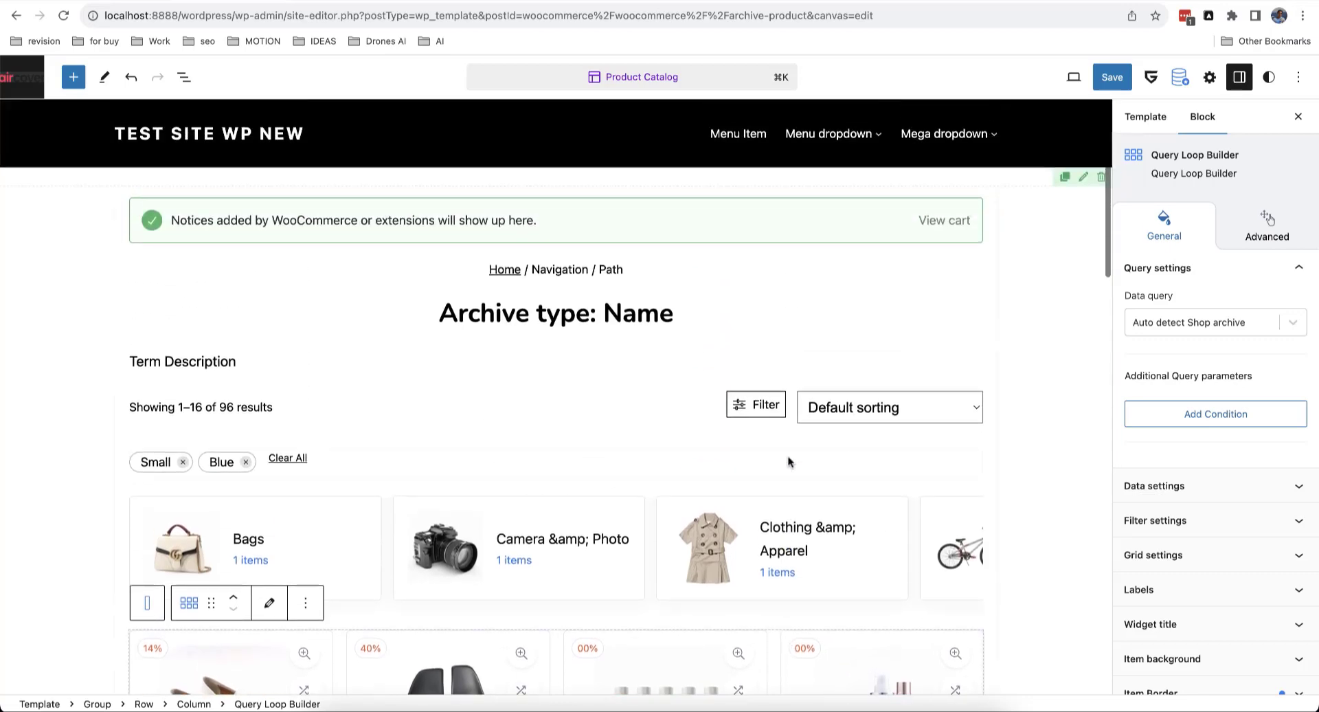
scroll(790, 462, "down", 5)
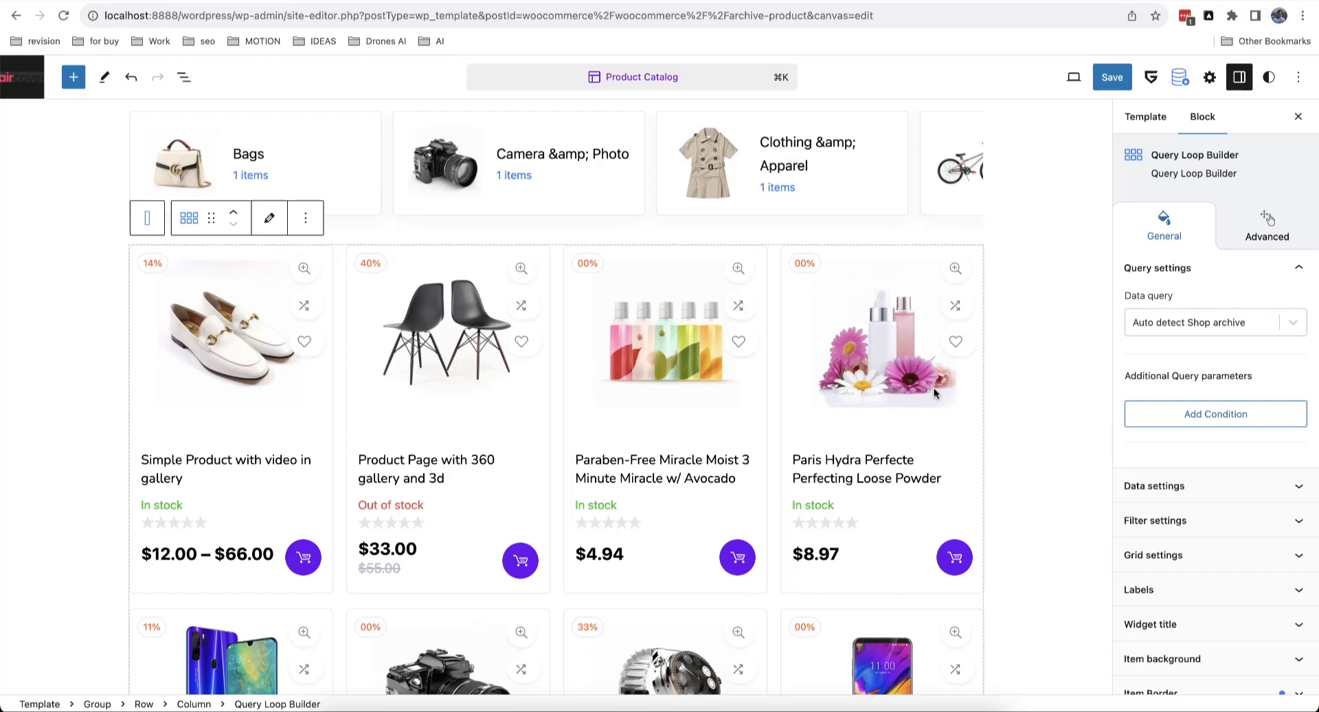
scroll(899, 357, "up", 5)
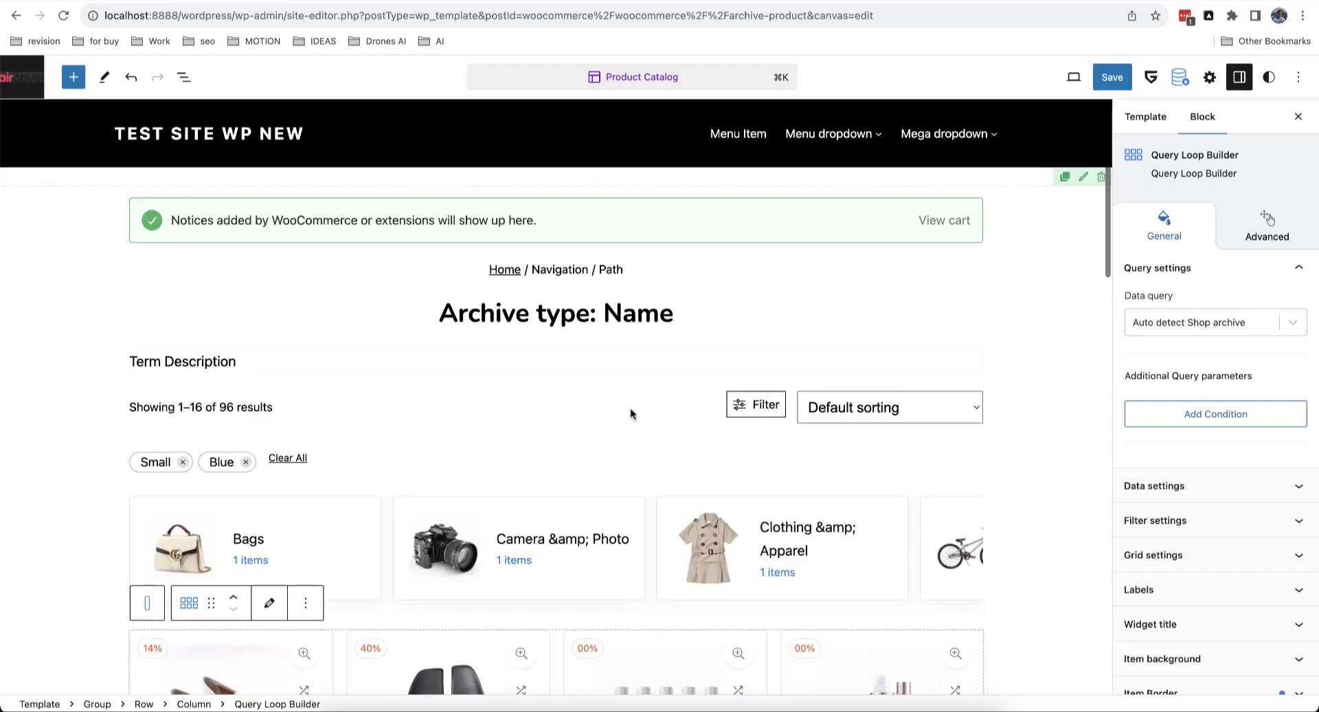
scroll(648, 444, "down", 5)
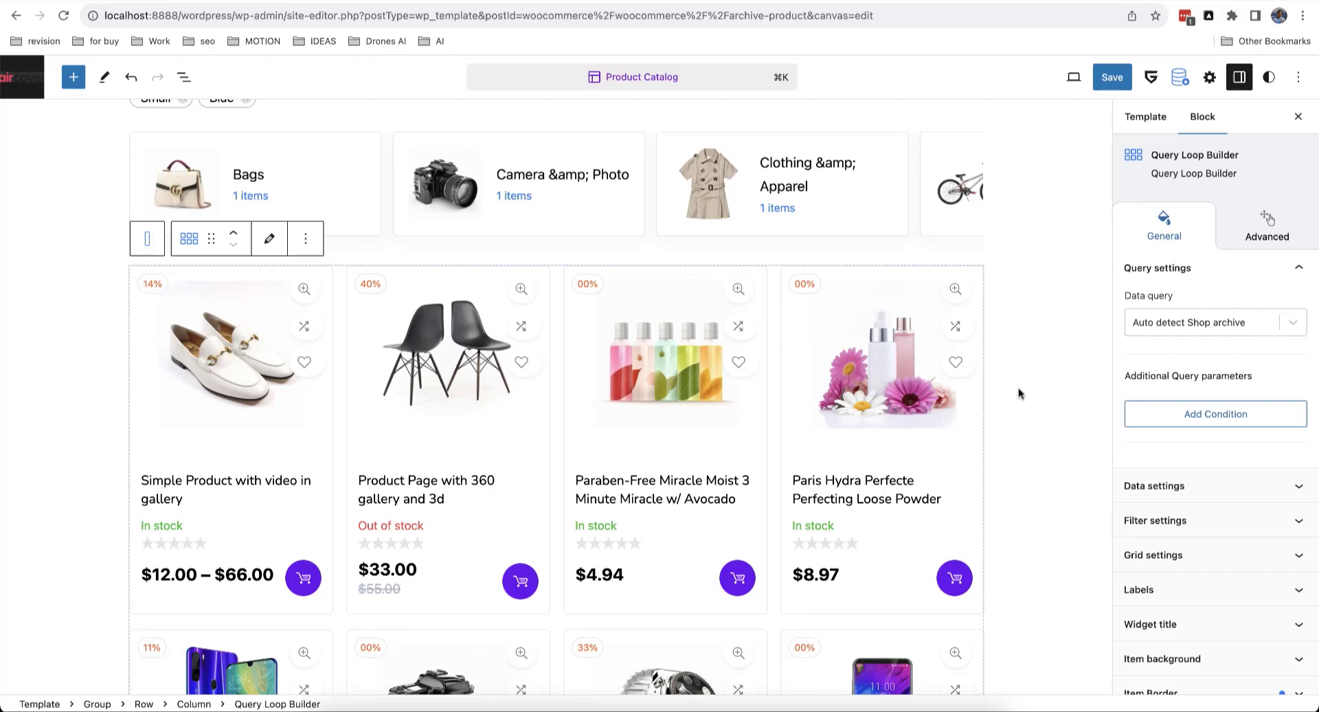
left_click(1161, 330)
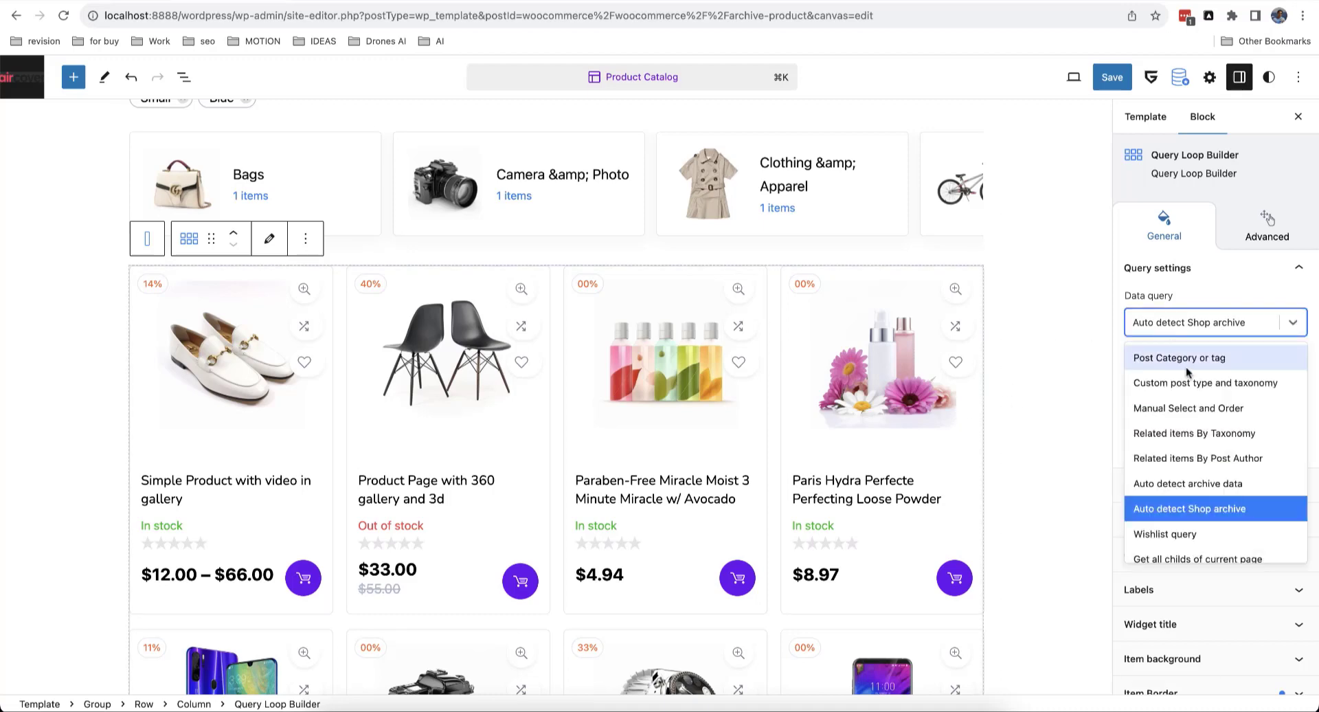
left_click(1186, 357)
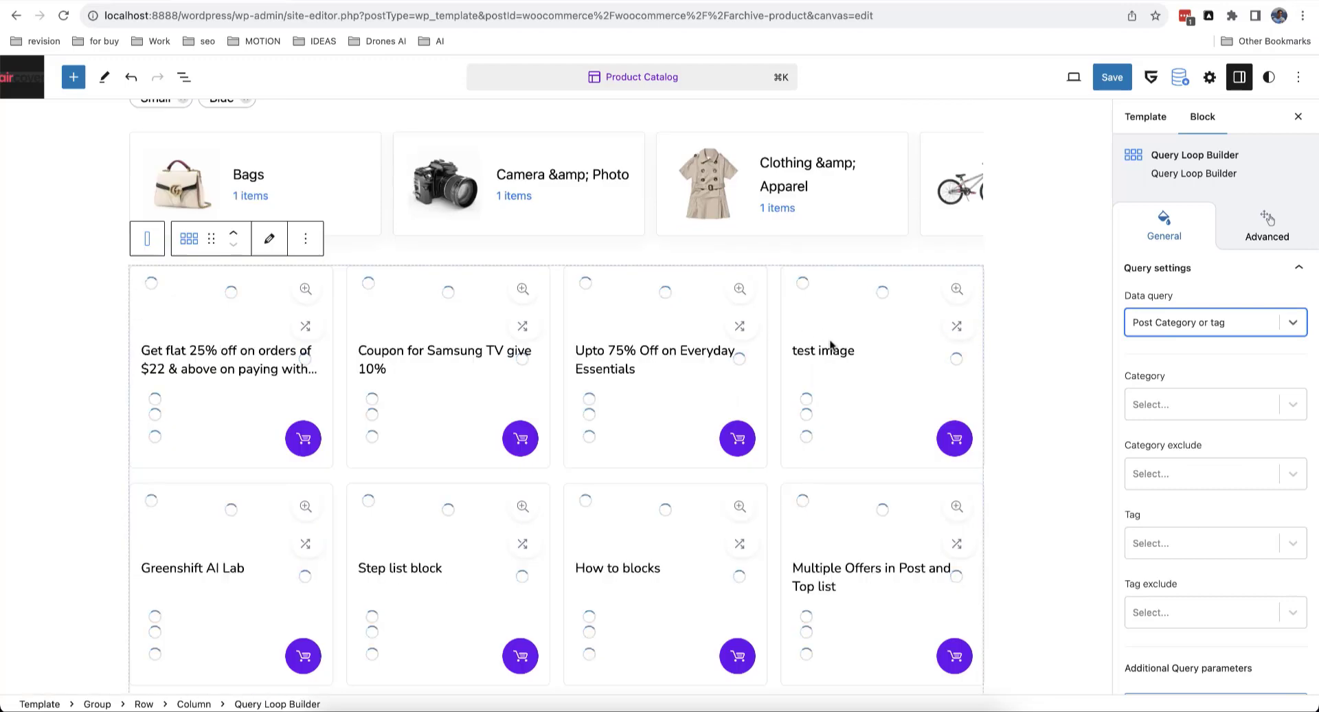
left_click(1183, 320)
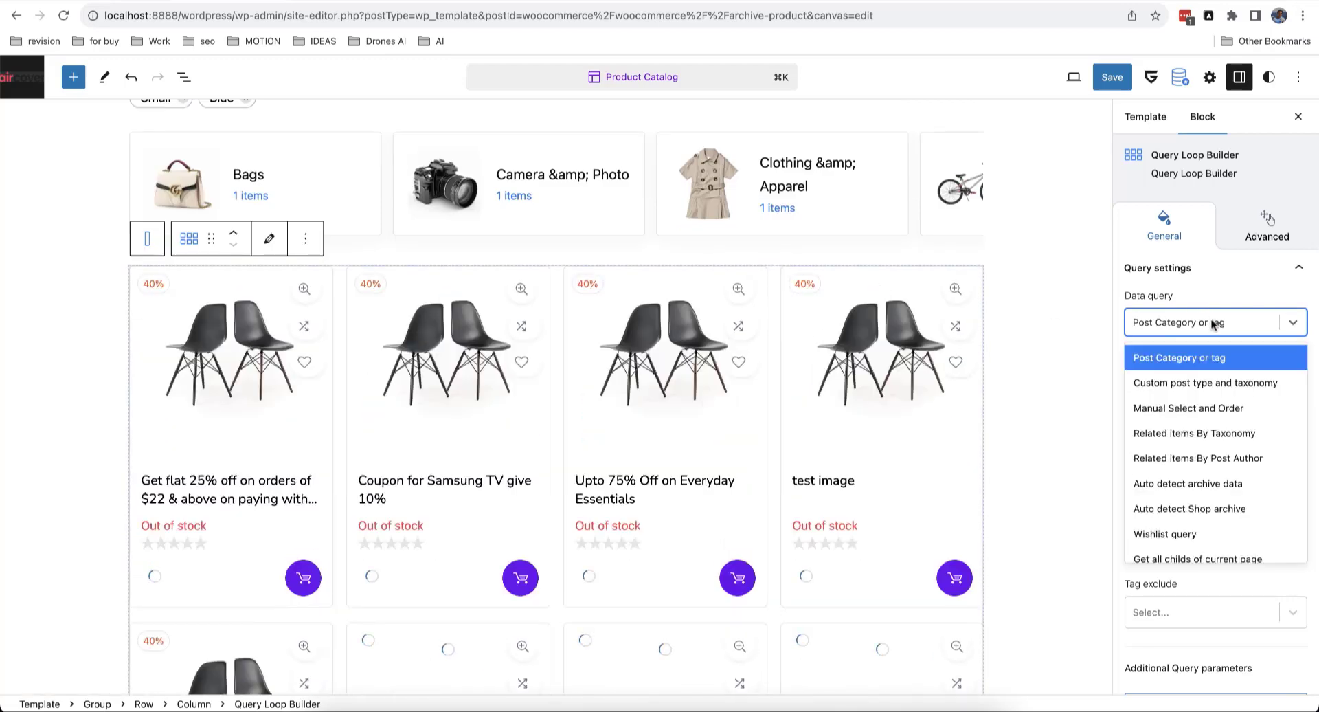
left_click(1208, 383)
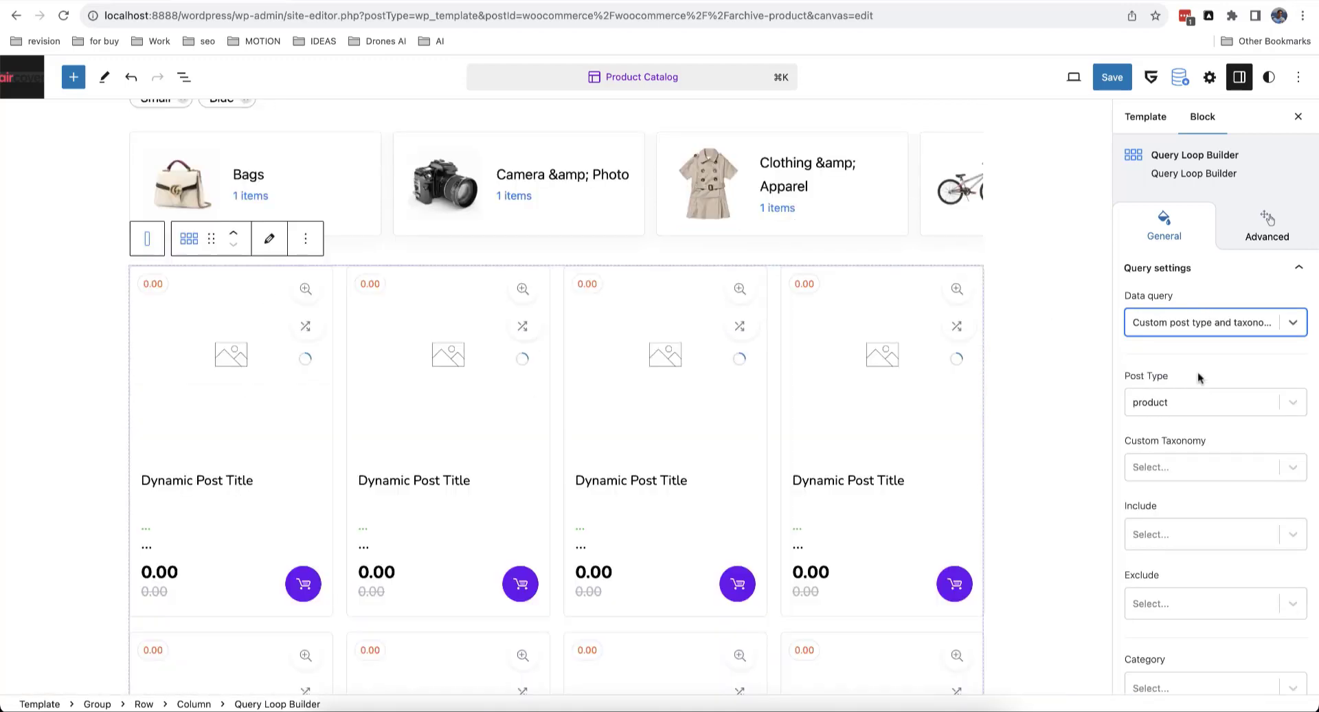
scroll(859, 409, "down", 1)
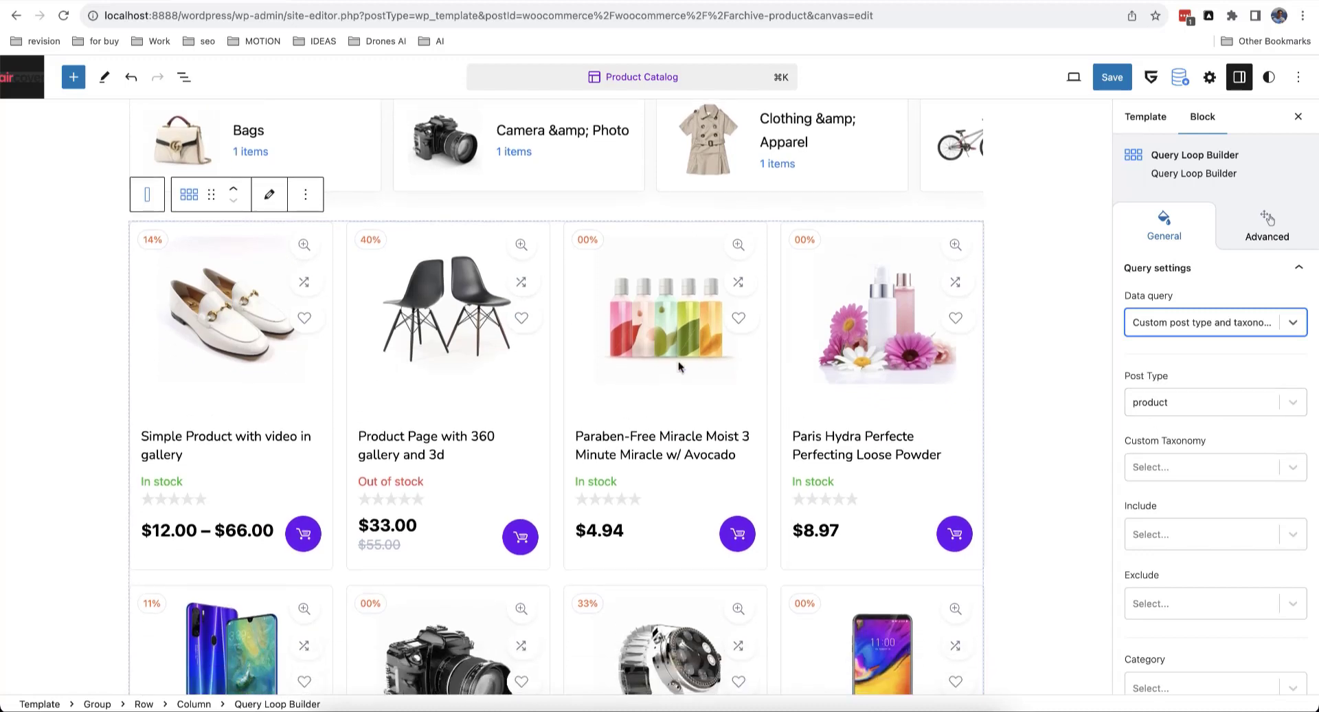
scroll(679, 366, "down", 6)
scroll(677, 370, "up", 8)
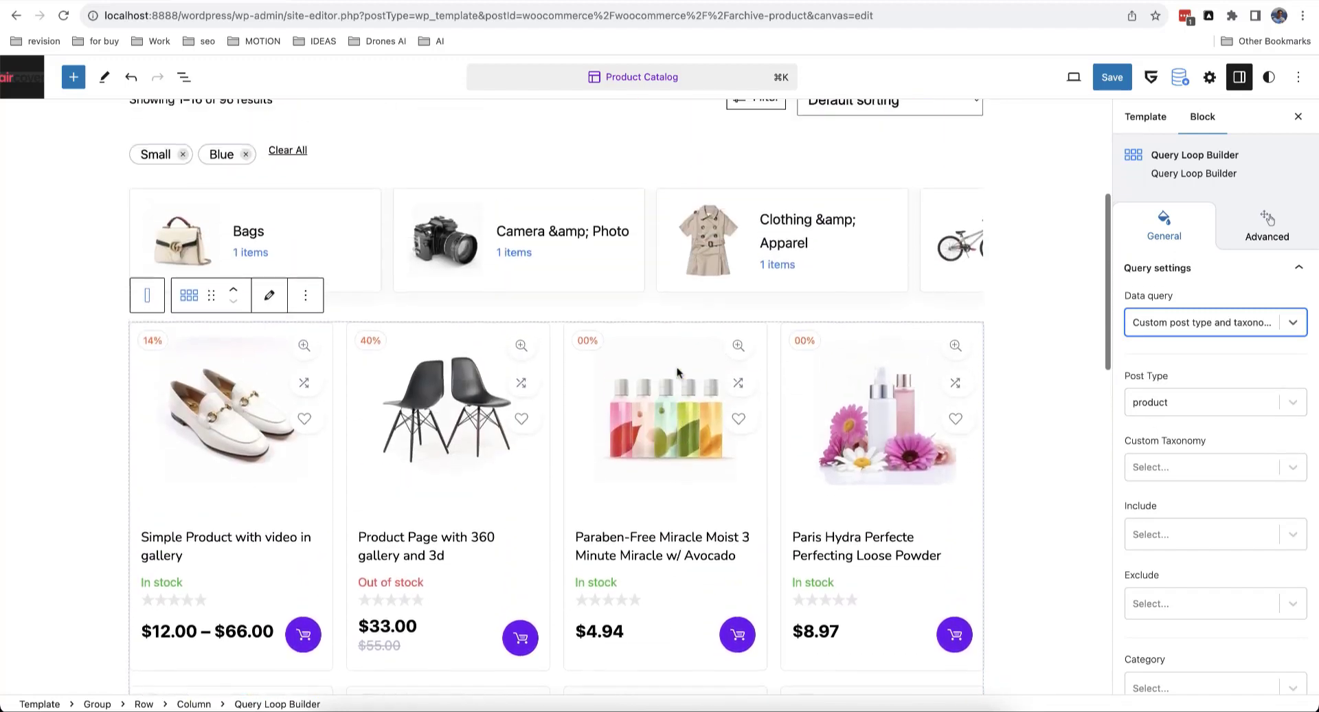
scroll(678, 371, "up", 3)
scroll(678, 372, "down", 4)
left_click(1166, 323)
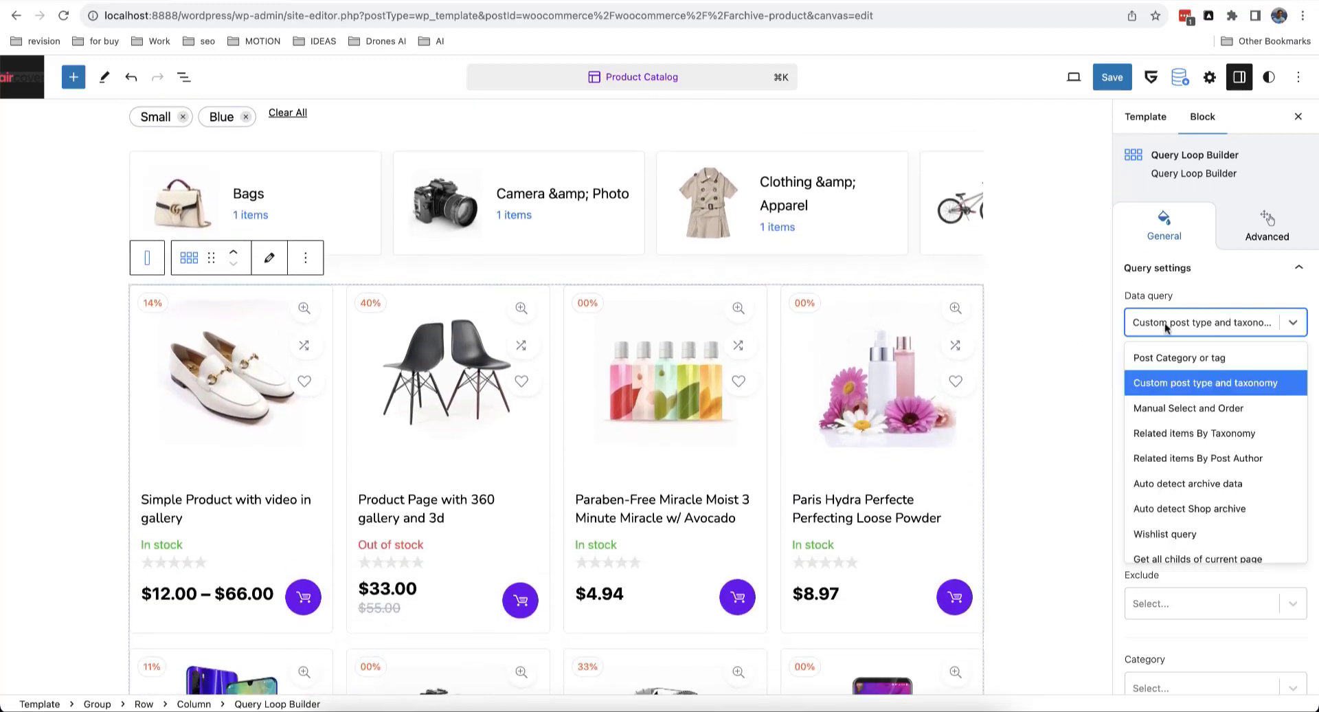
left_click(1202, 509)
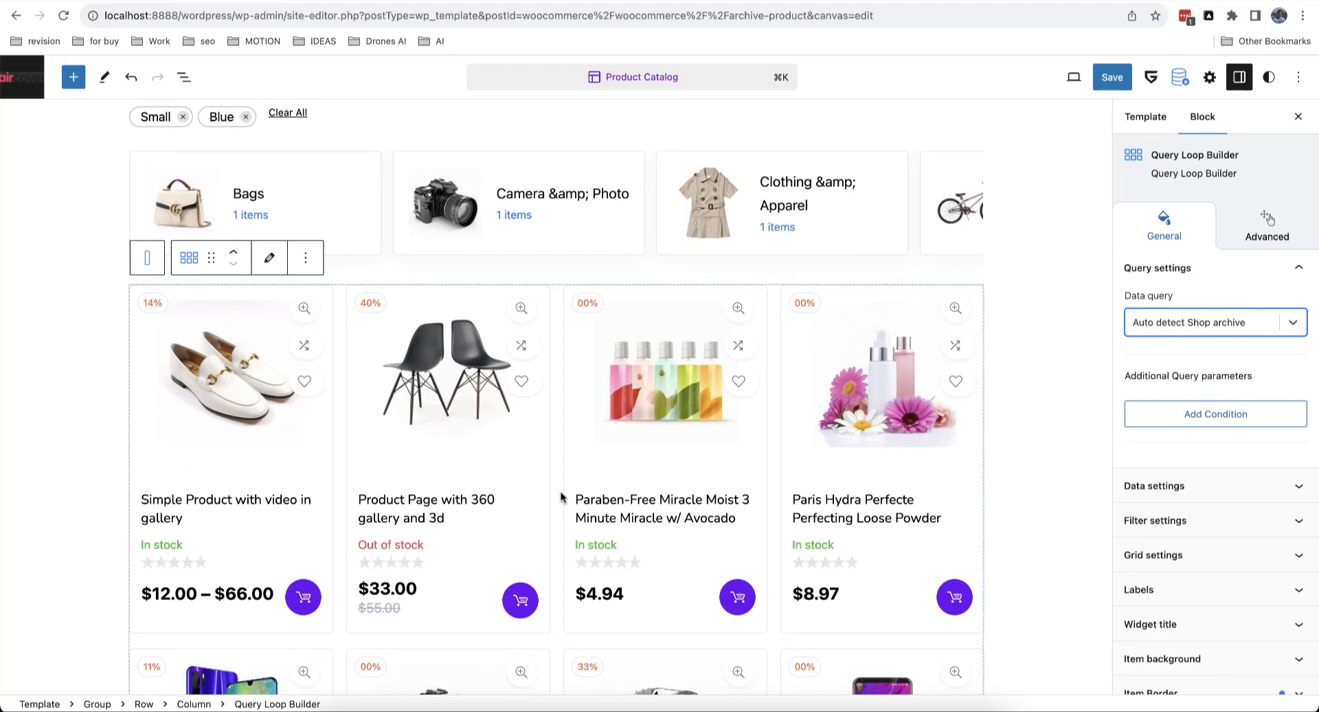
Step: Edit the product card's inner layout and inspect its image, title and rating blocks in List View
left_click(270, 261)
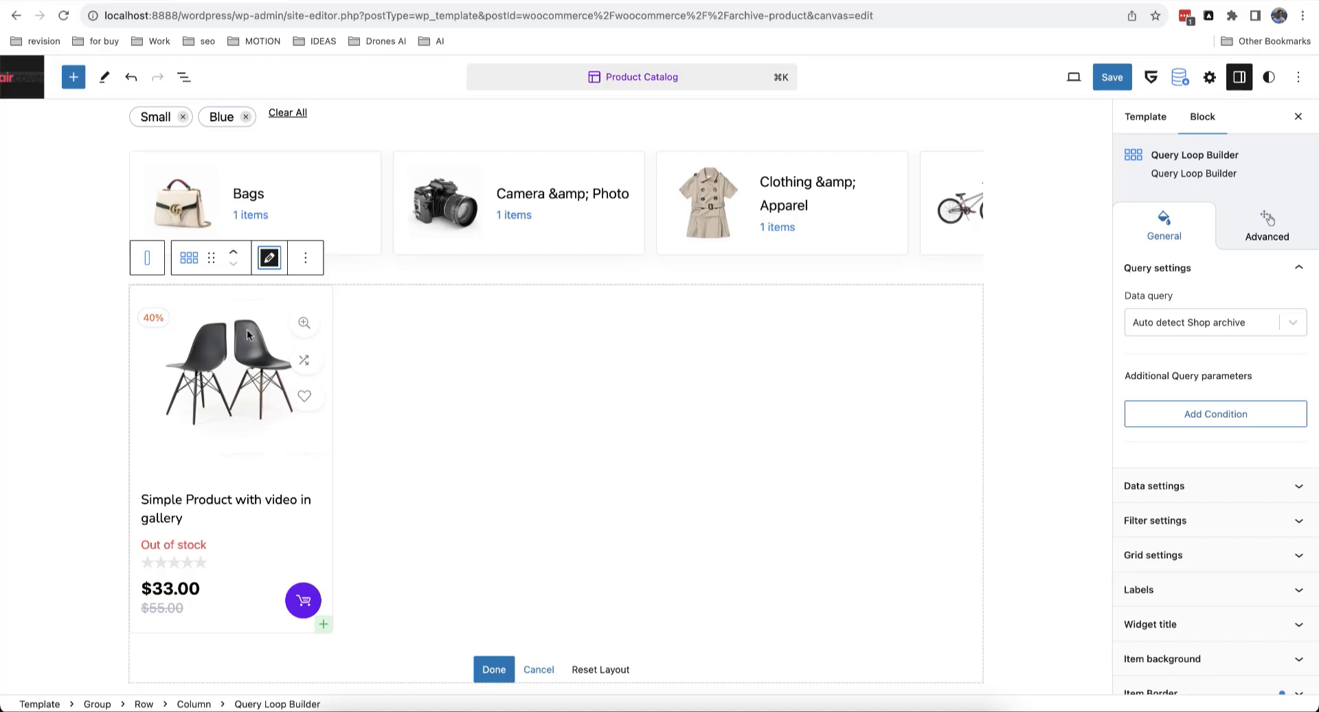
left_click(241, 502)
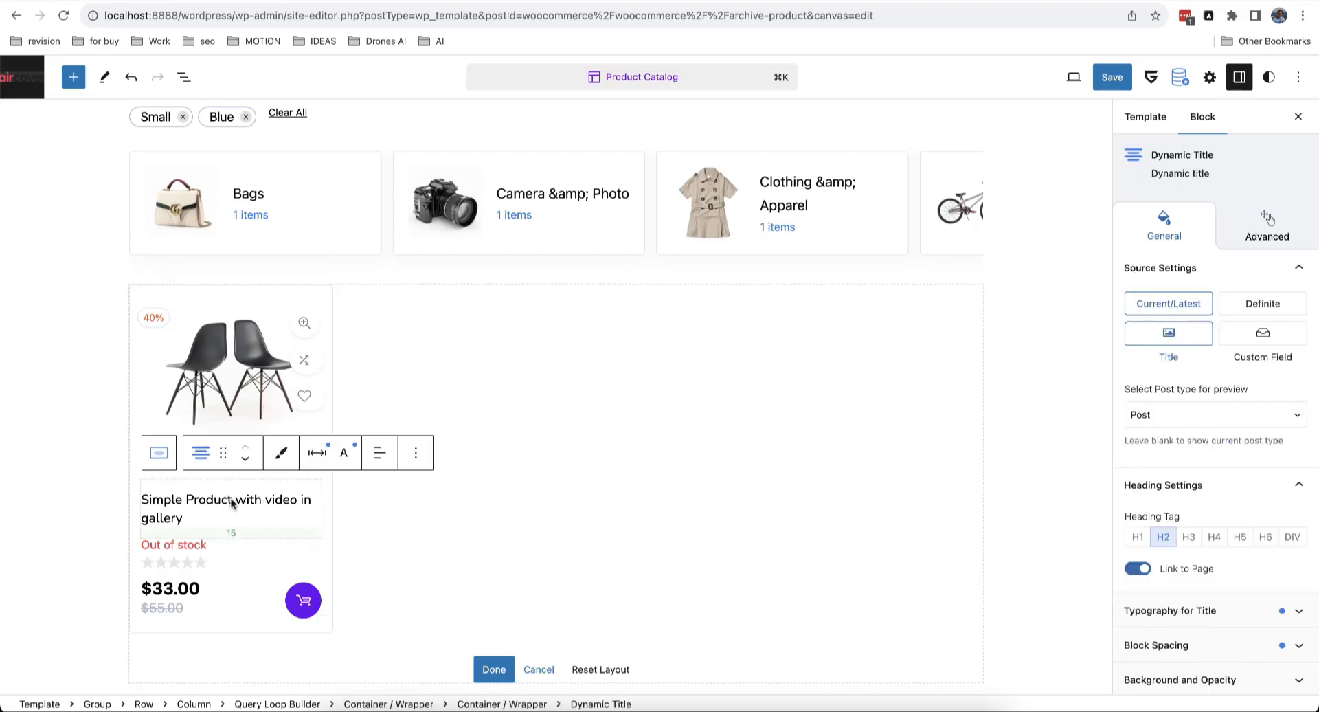
scroll(485, 342, "up", 1)
scroll(485, 341, "down", 6)
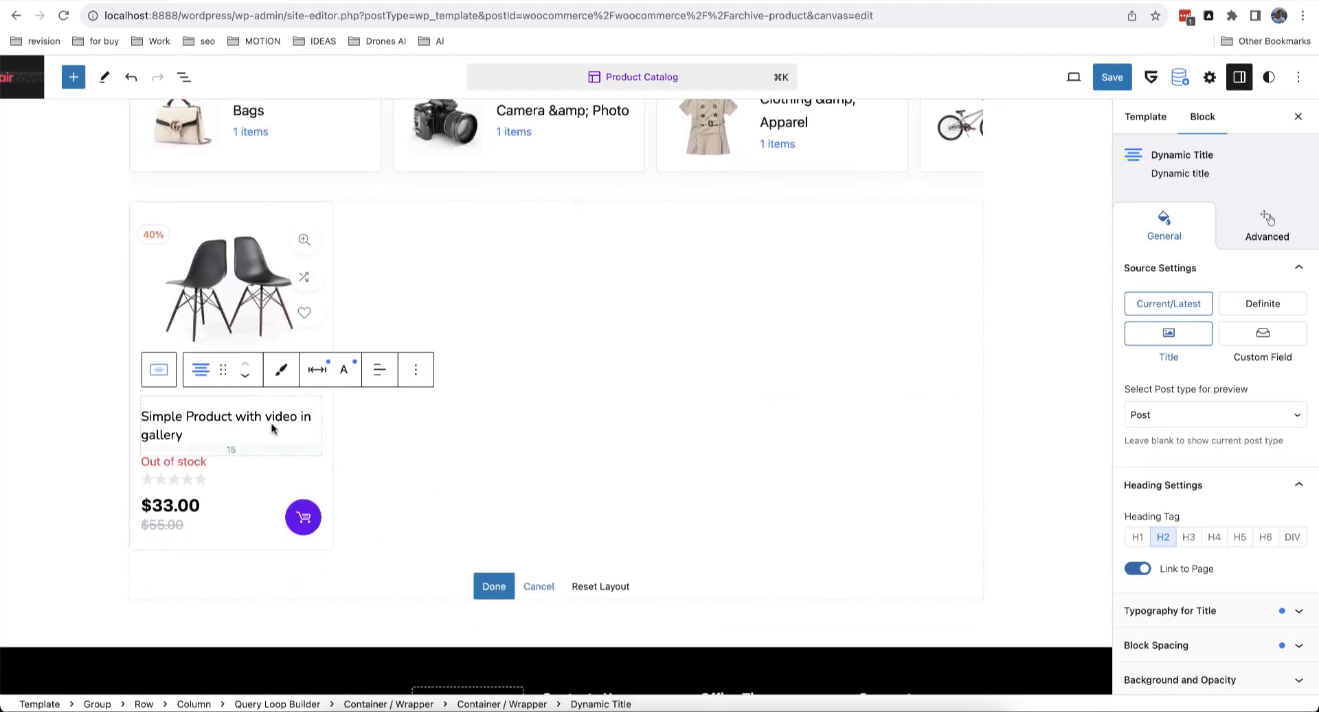
left_click(247, 274)
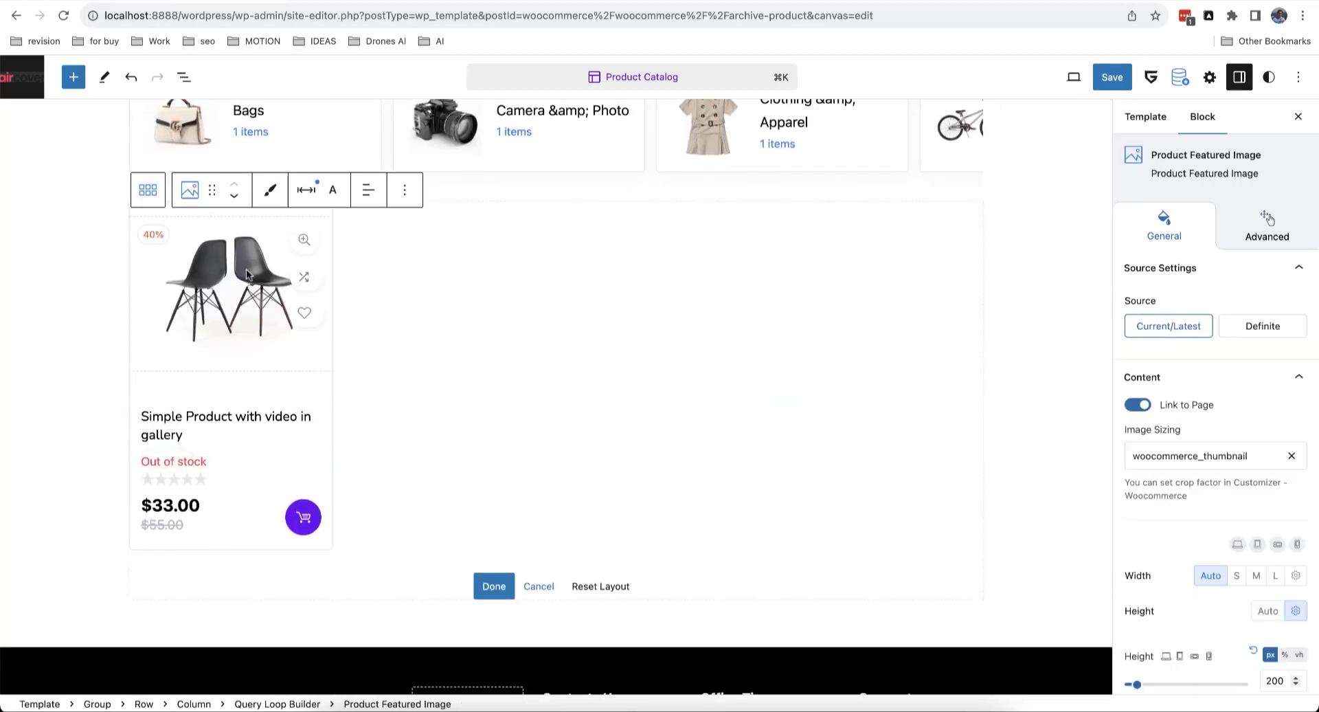
left_click(183, 77)
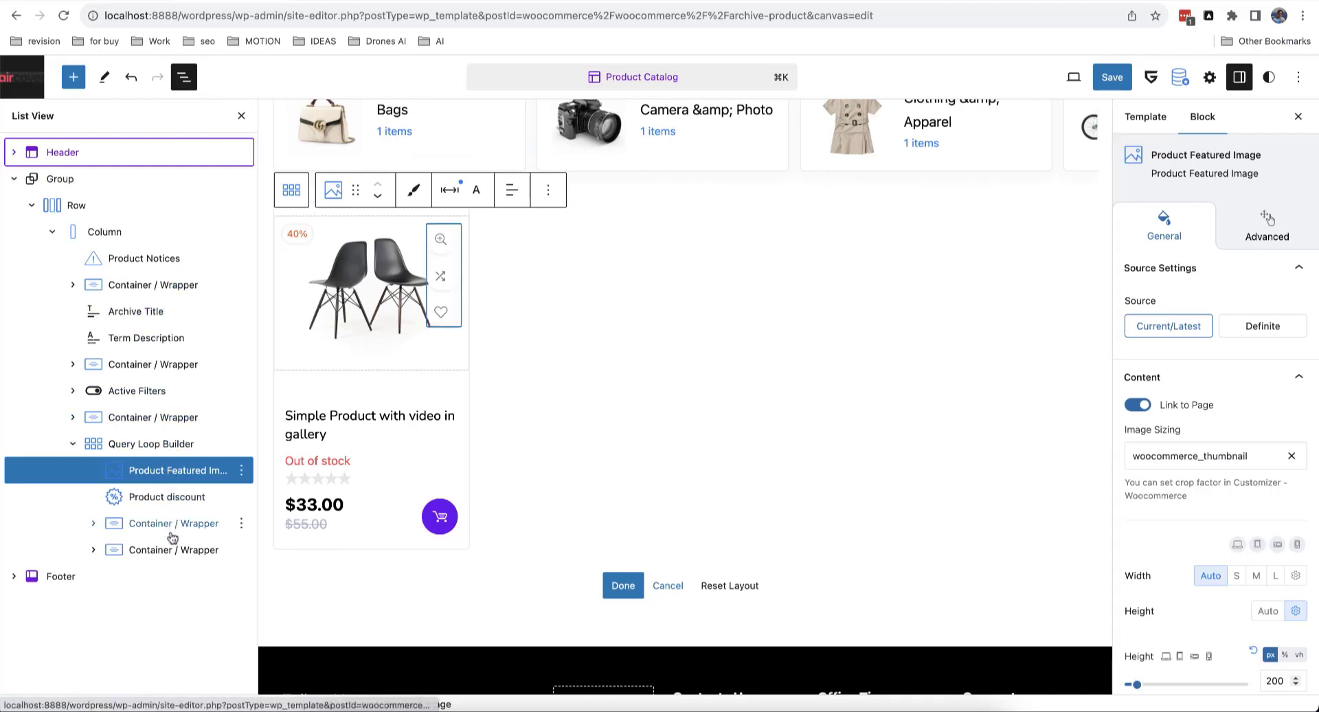
left_click(369, 438)
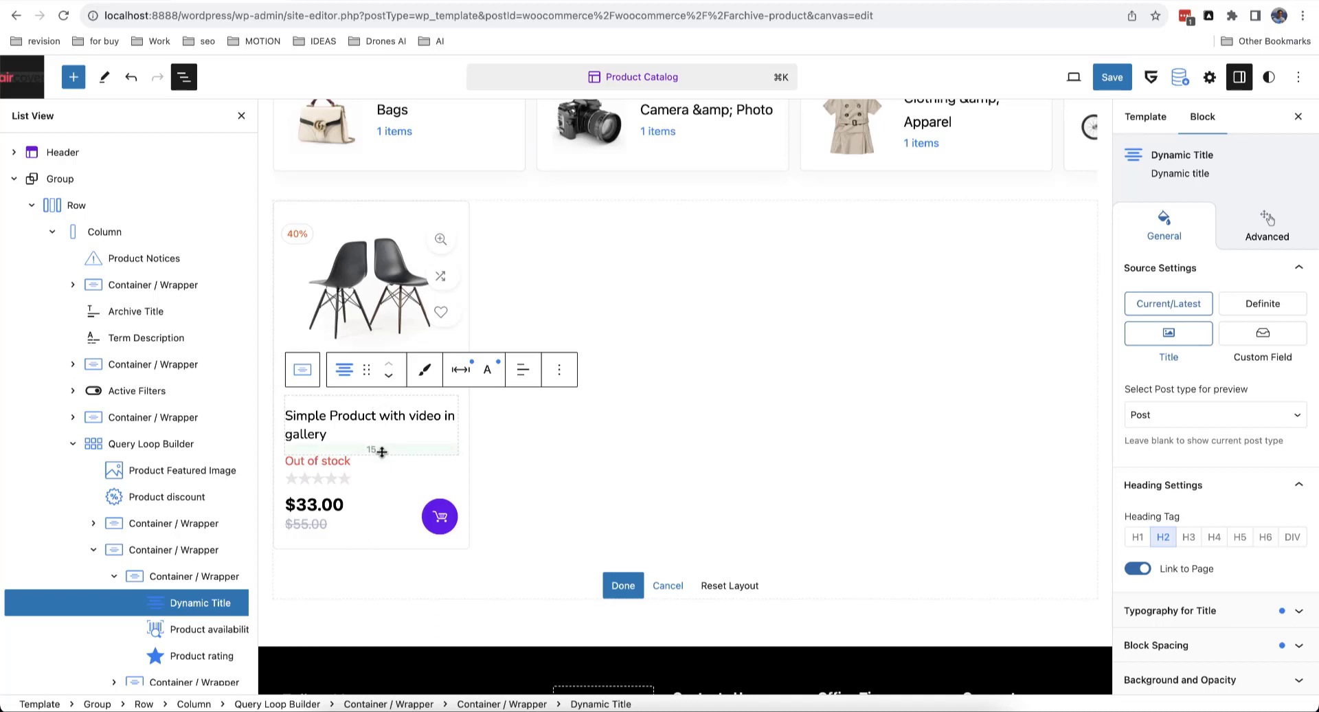
left_click(371, 486)
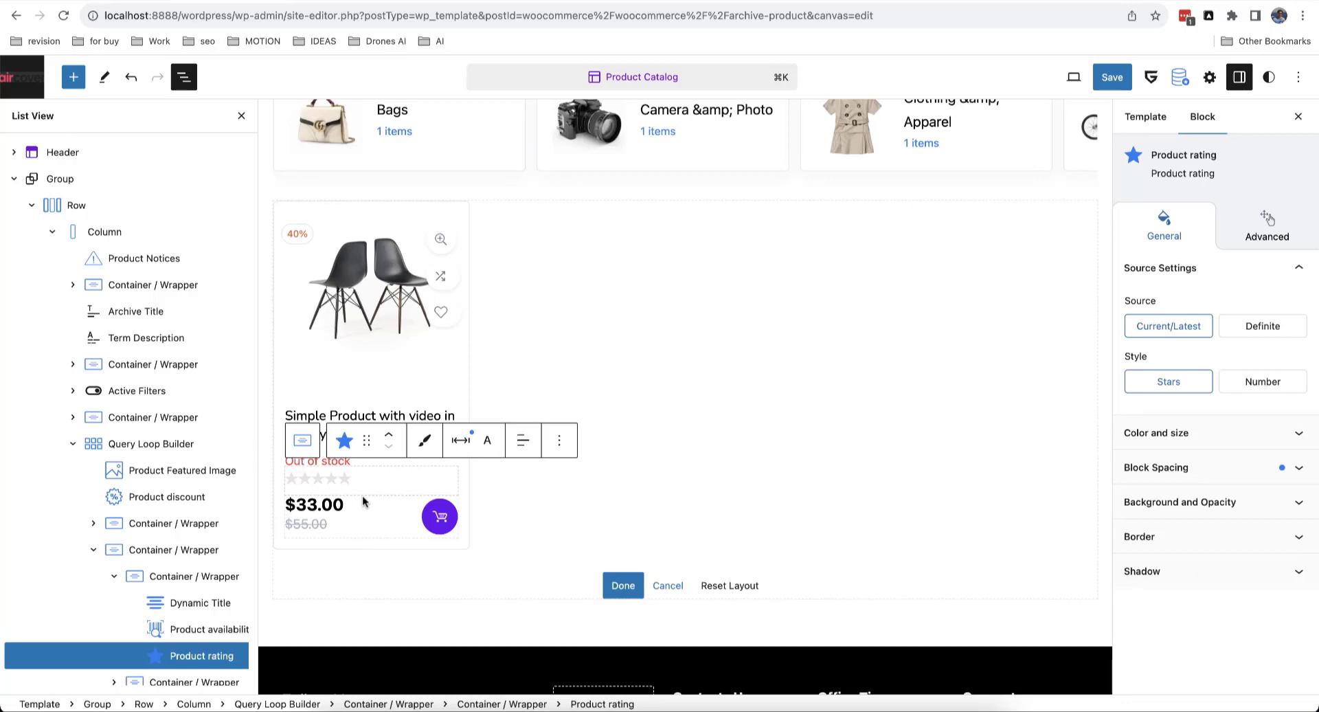
left_click(559, 440)
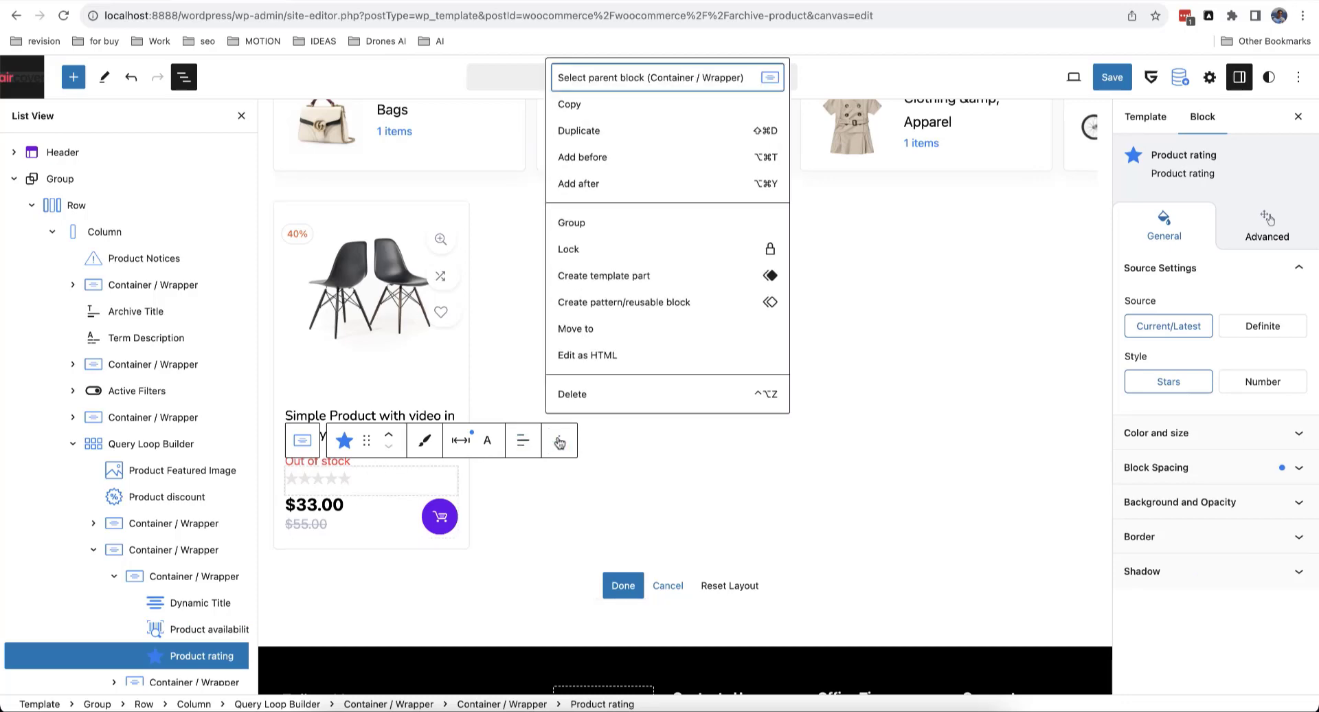
left_click(608, 183)
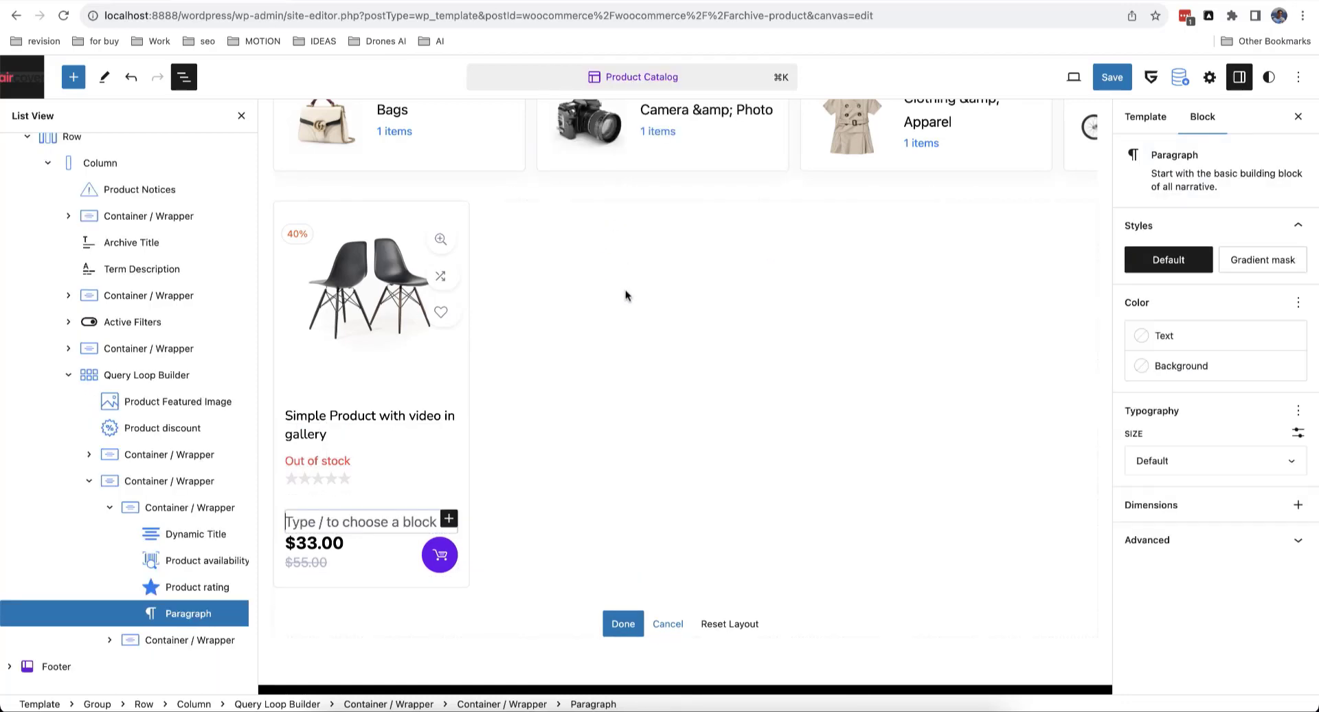
type("/meta ")
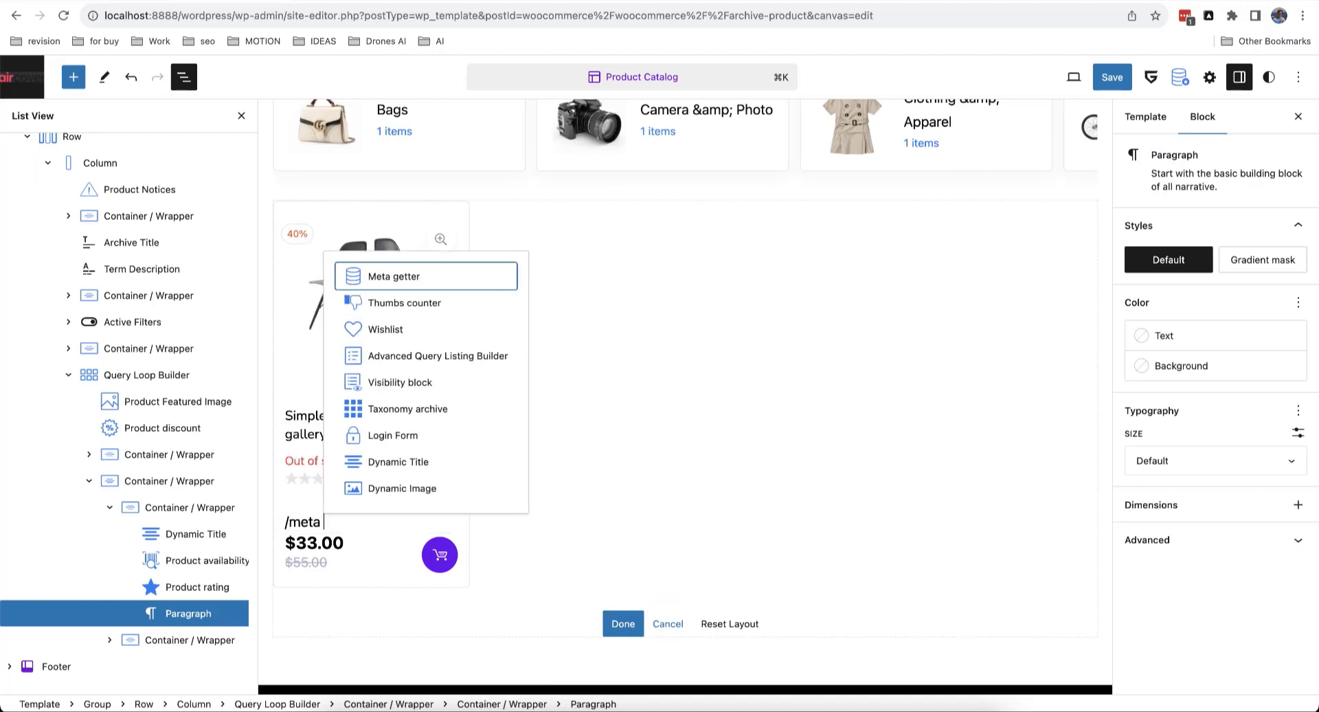
type("getter")
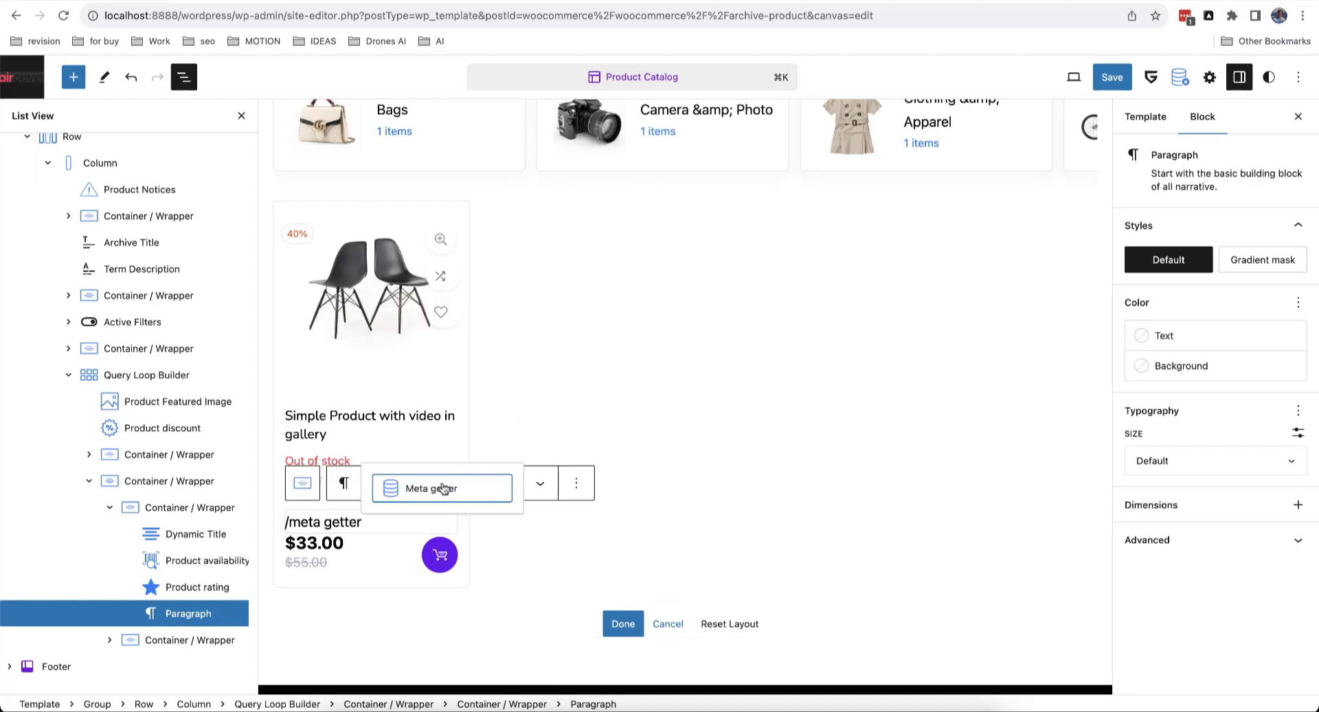
key("Return")
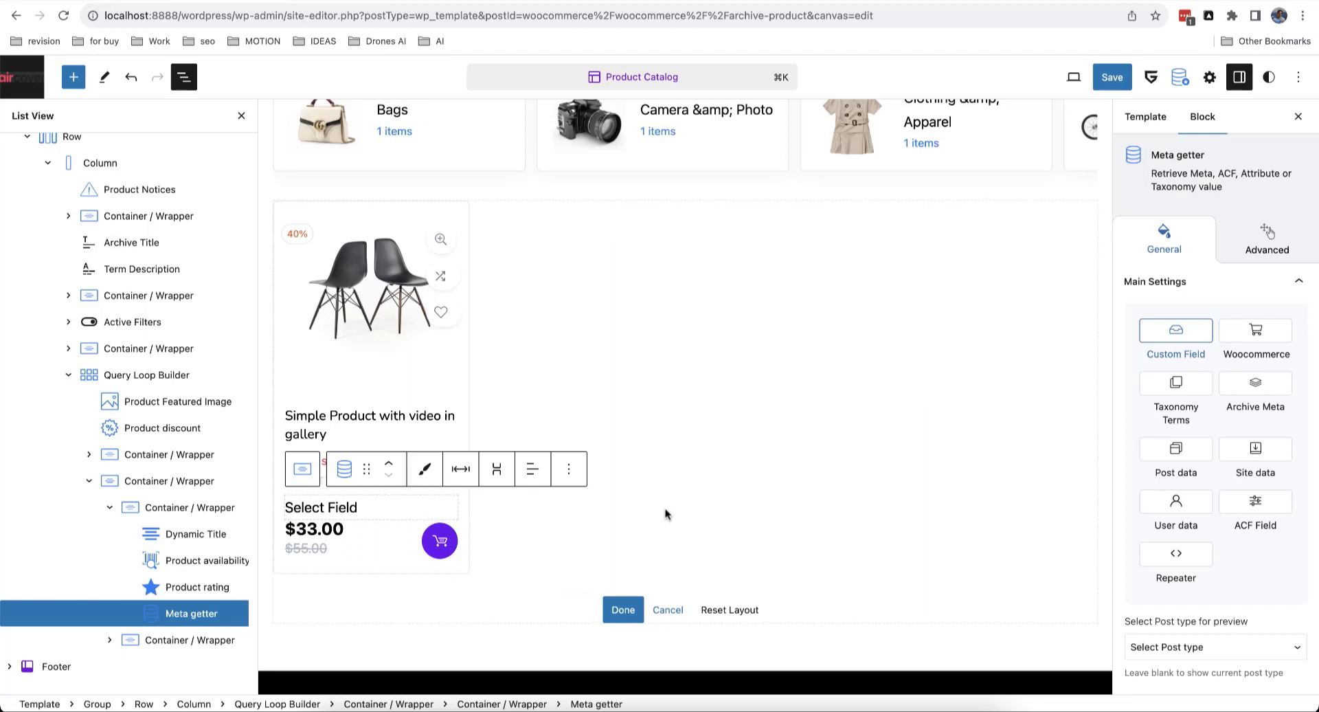
scroll(1266, 338, "down", 3)
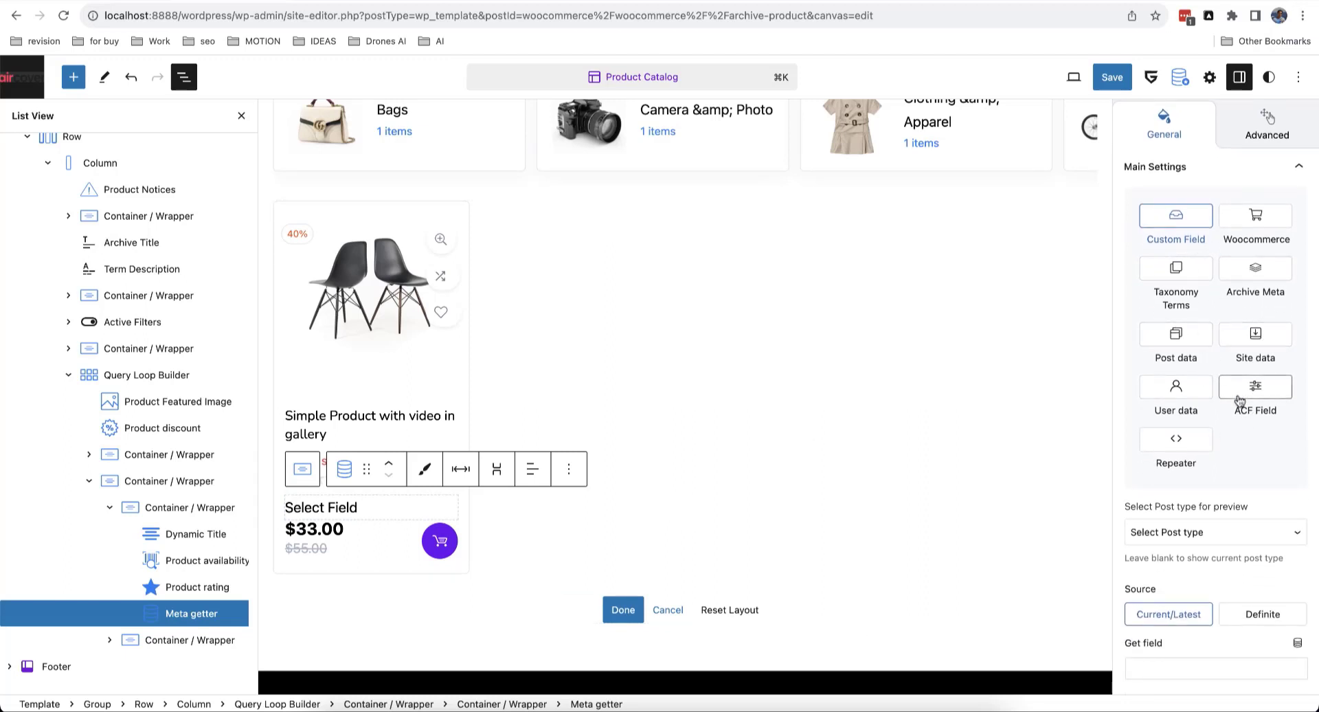
scroll(1252, 461, "down", 3)
scroll(1252, 462, "up", 3)
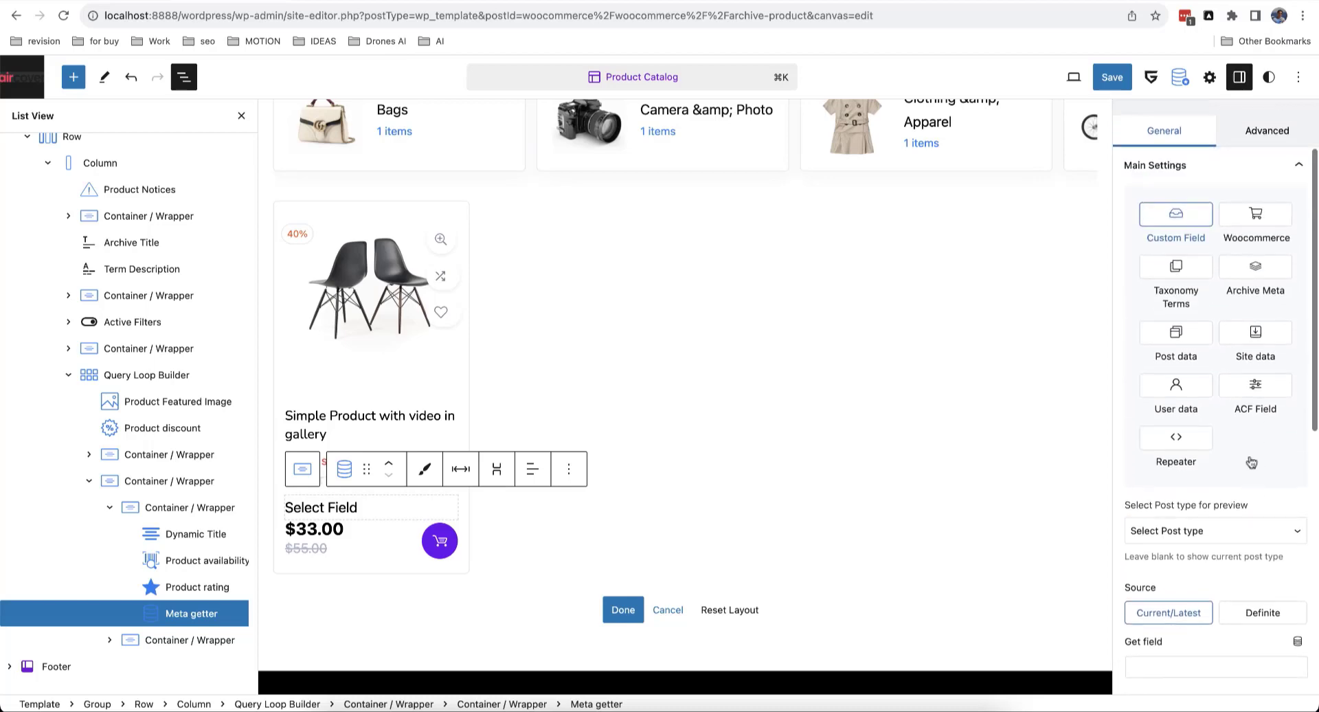
scroll(1251, 463, "up", 3)
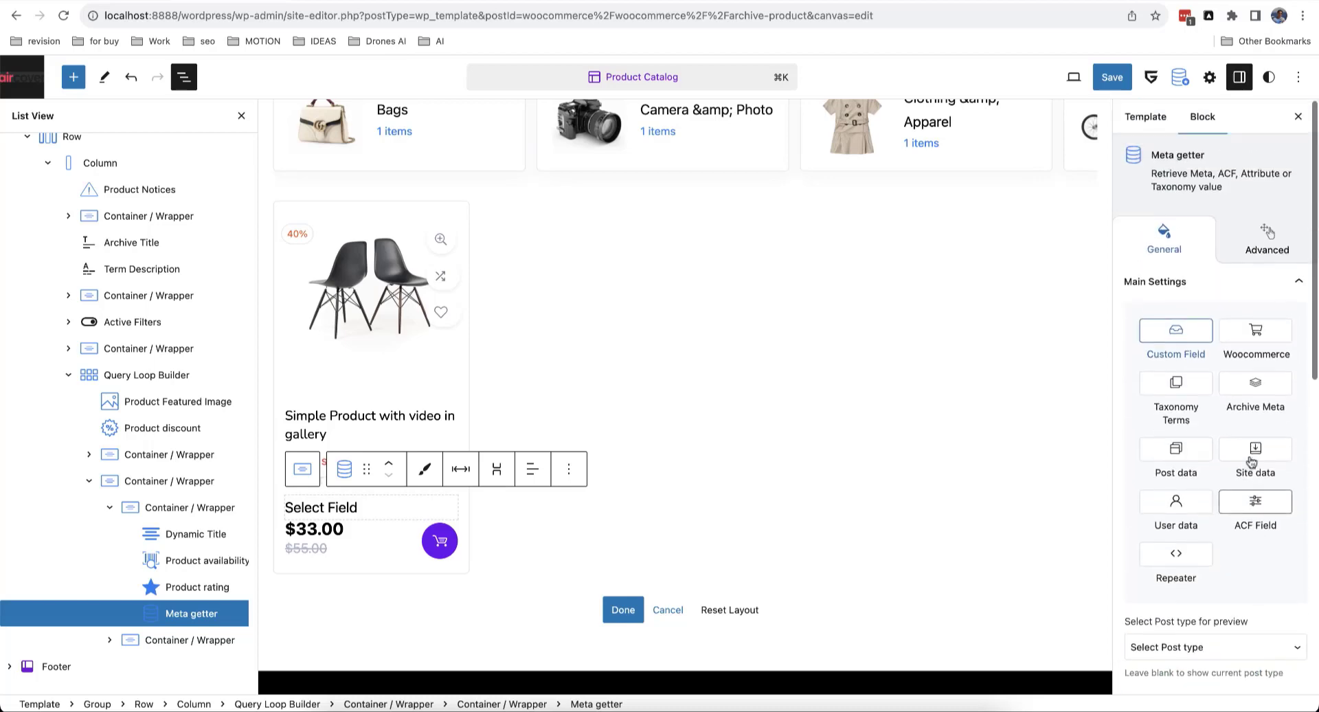
left_click(569, 468)
left_click(586, 421)
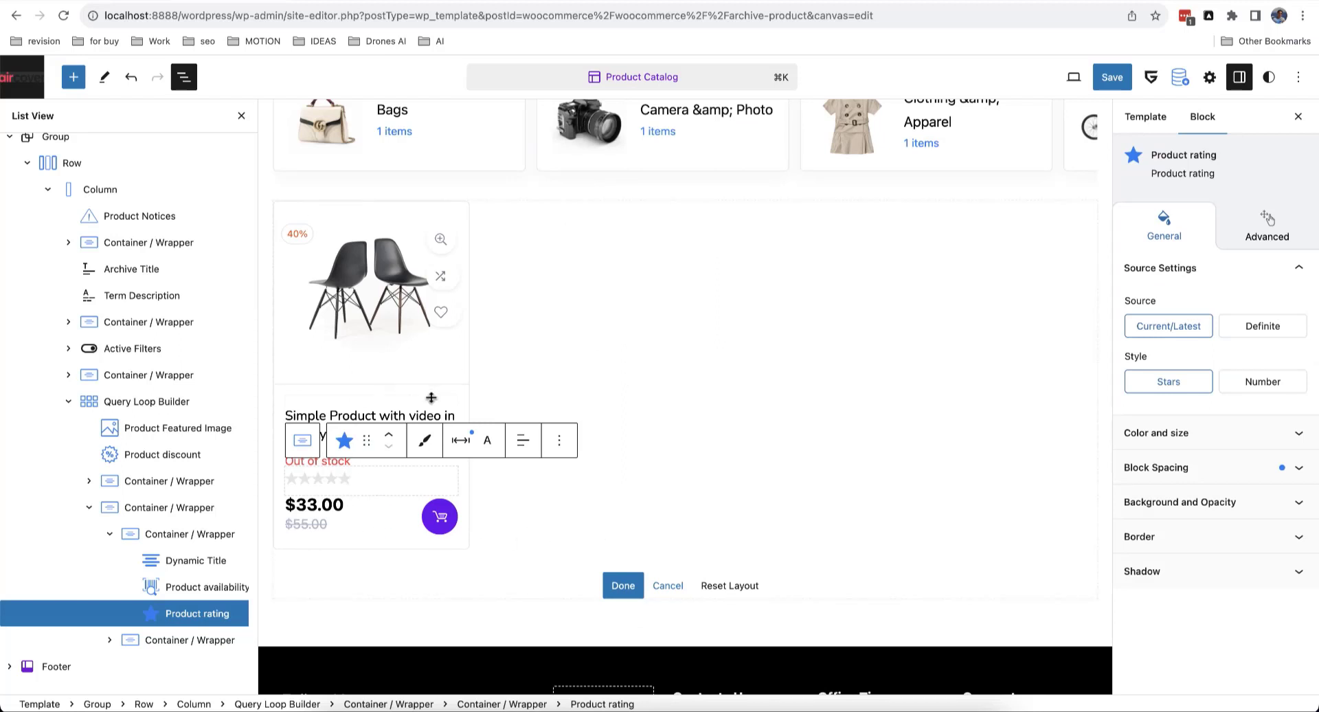
Step: Add a block after the product title and try searching for /author
left_click(406, 410)
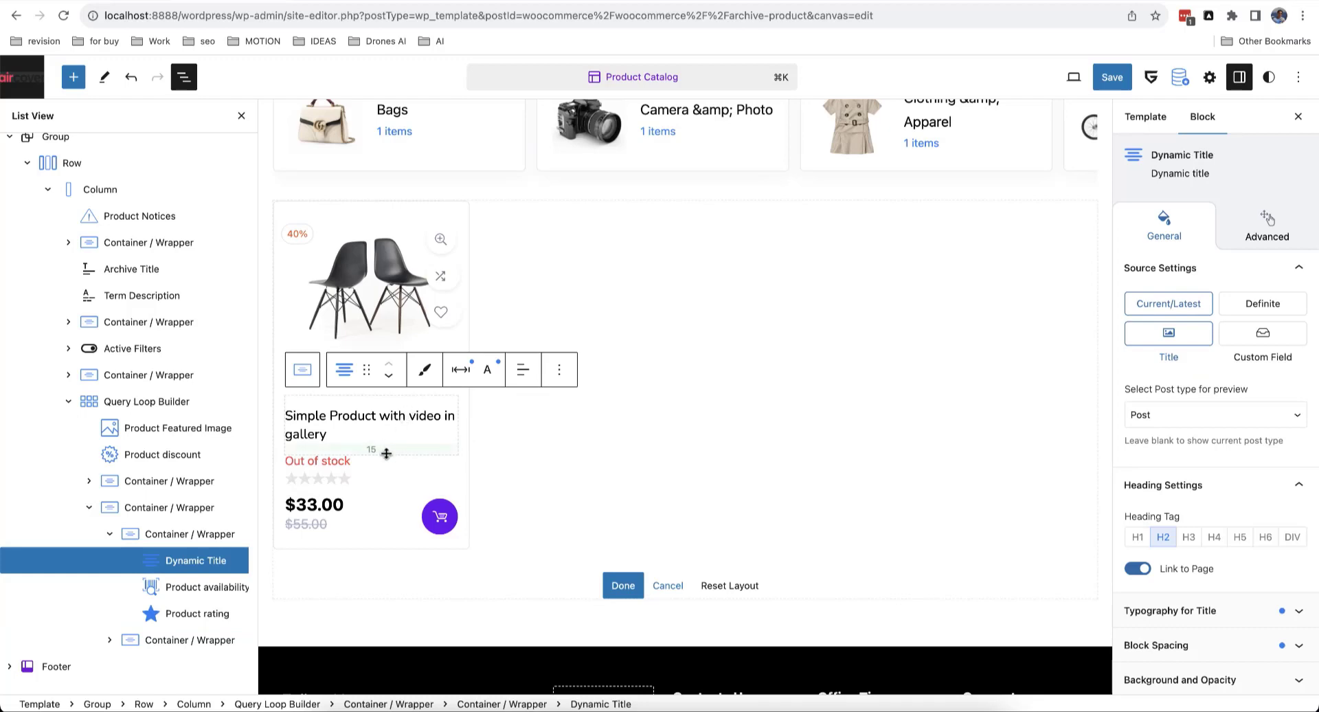
left_click(559, 372)
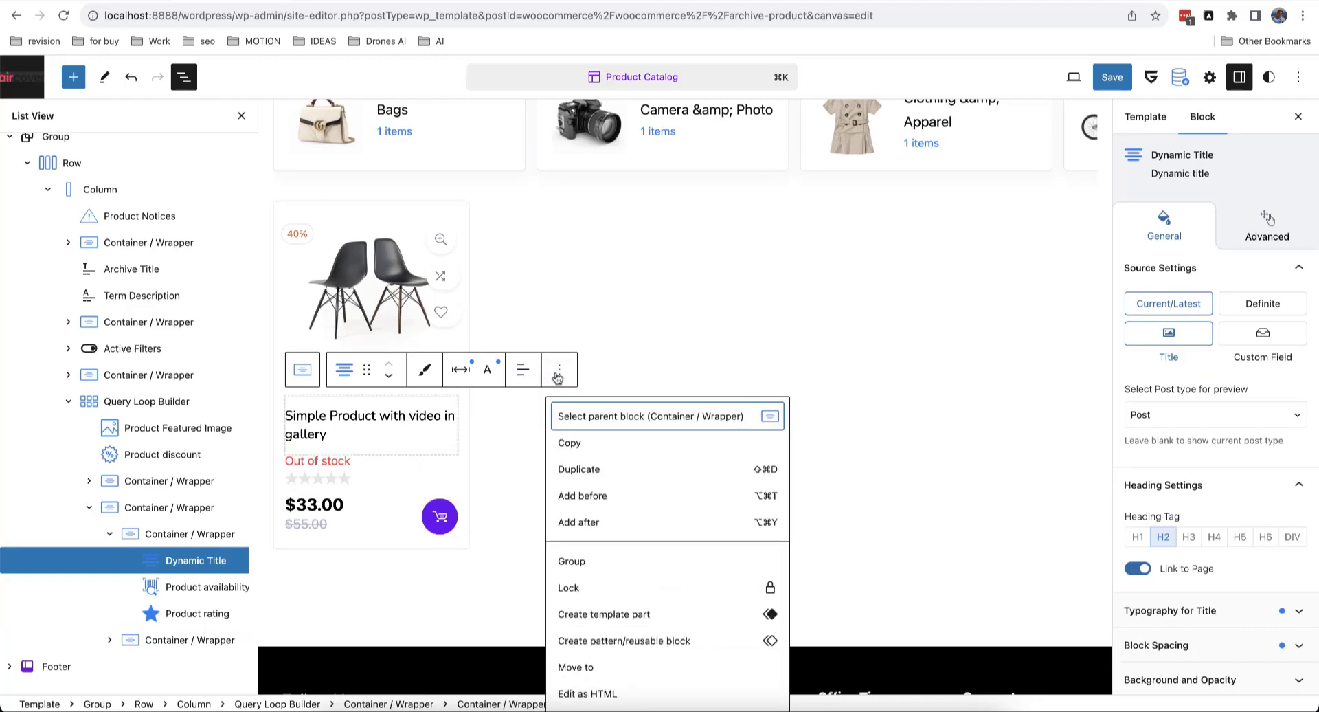
left_click(581, 522)
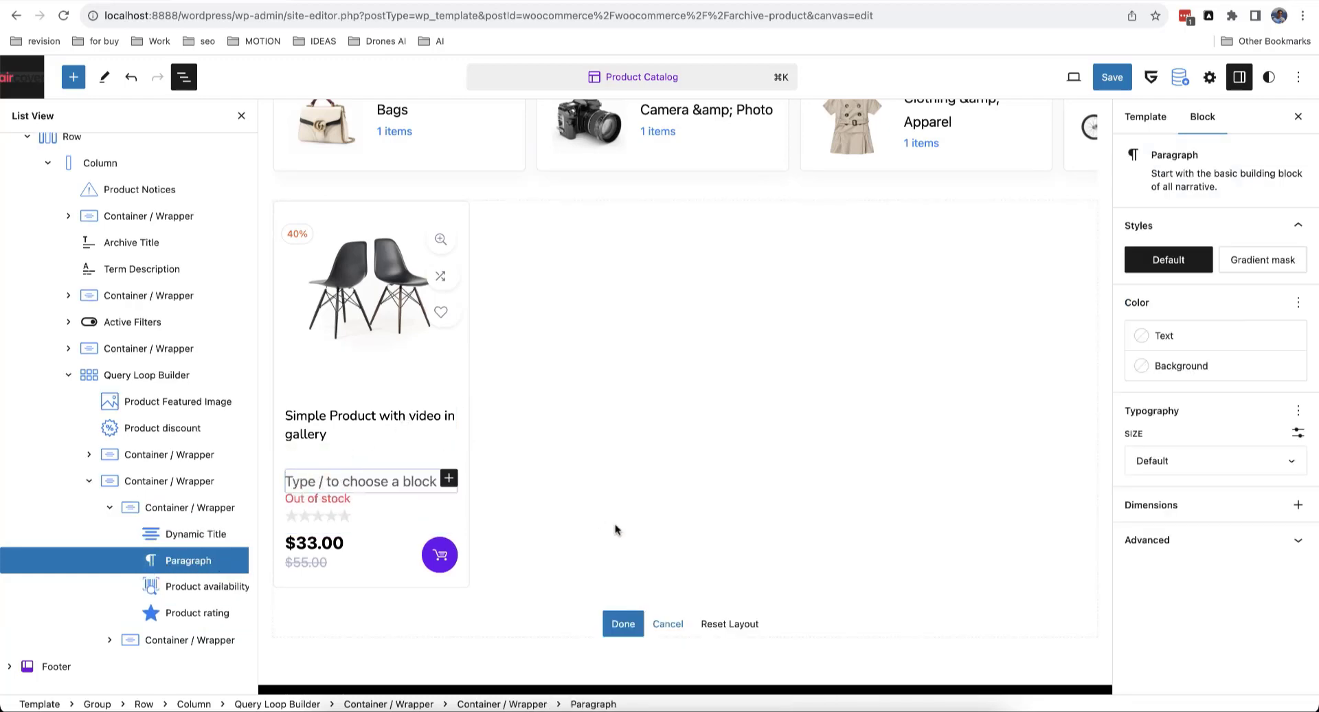
type("/author")
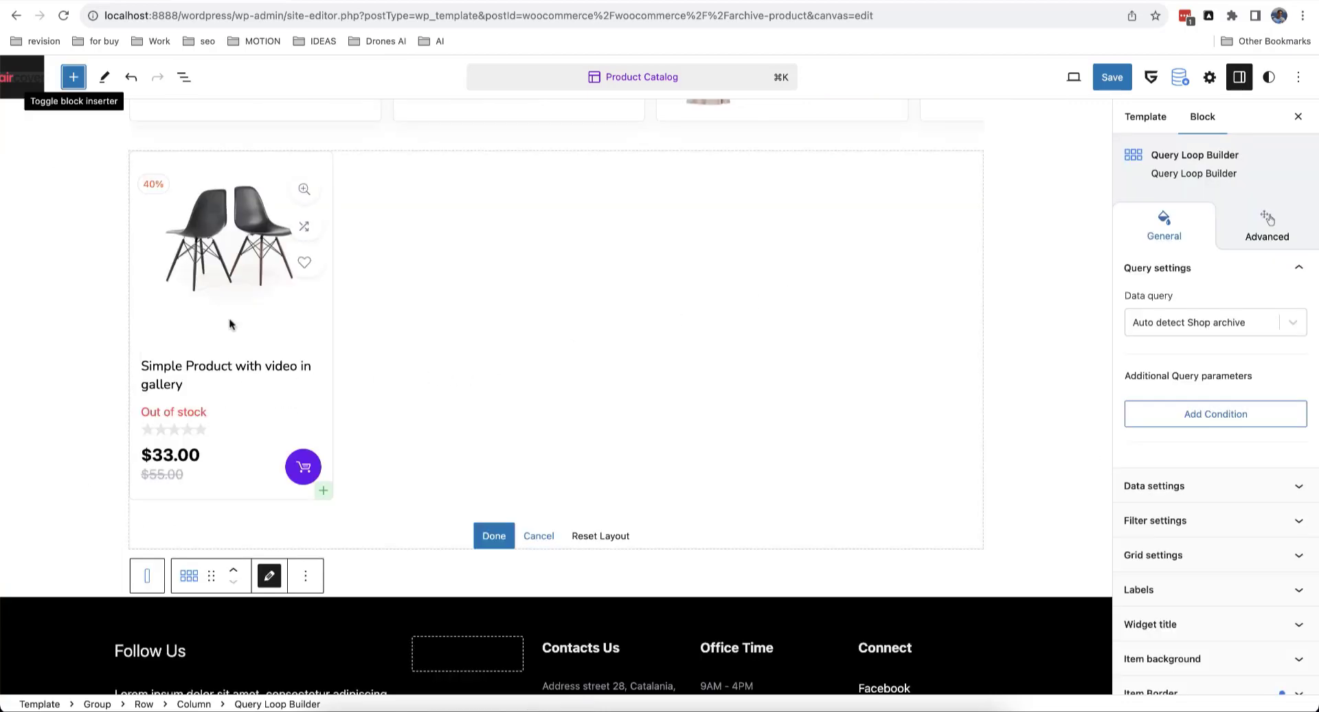
Step: Browse the Greenshift WooCommerce blocks in the inserter, then reselect the Dynamic Title block
left_click(73, 79)
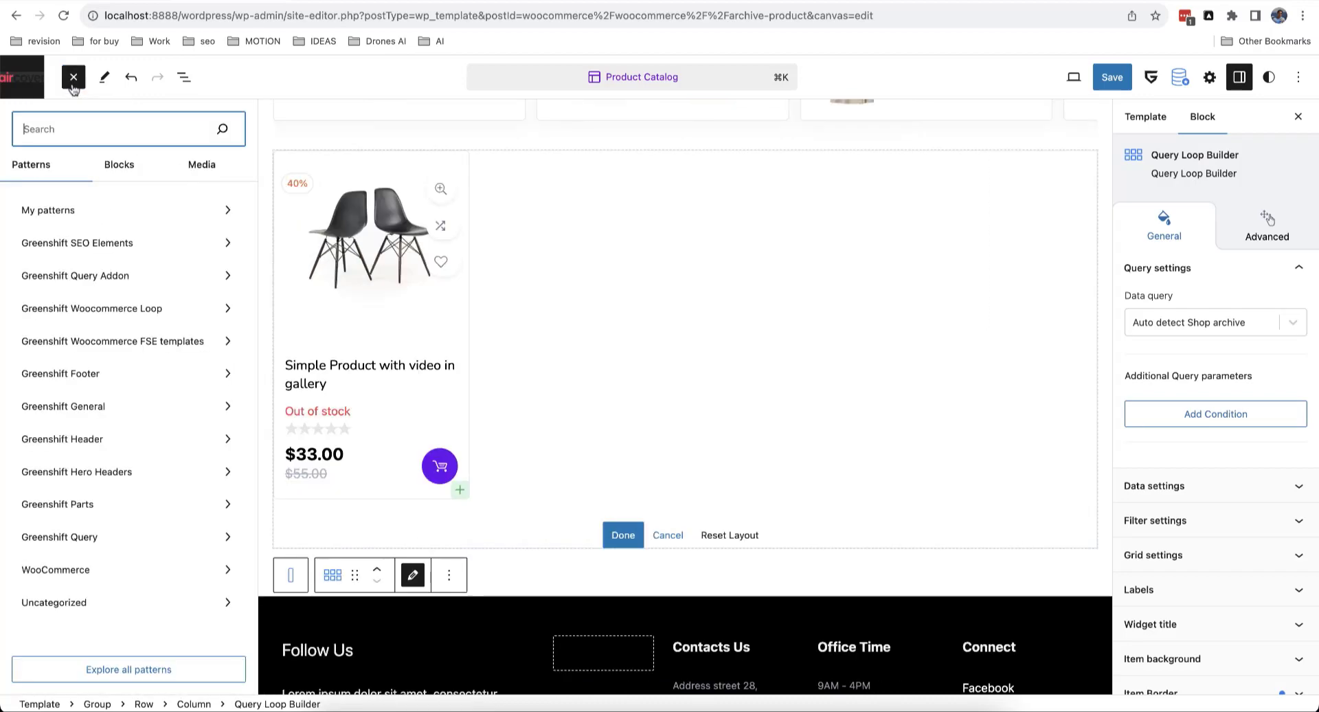
left_click(118, 173)
mouse_move(138, 384)
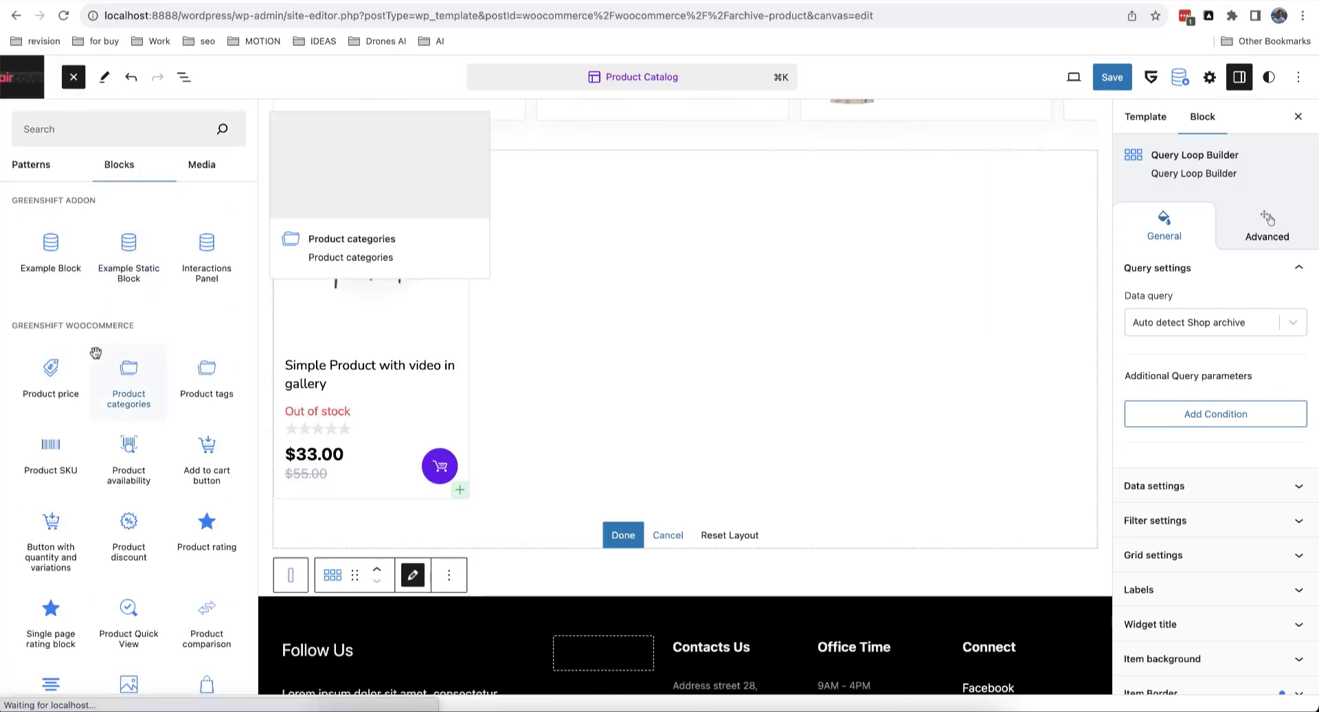
scroll(147, 358, "down", 1)
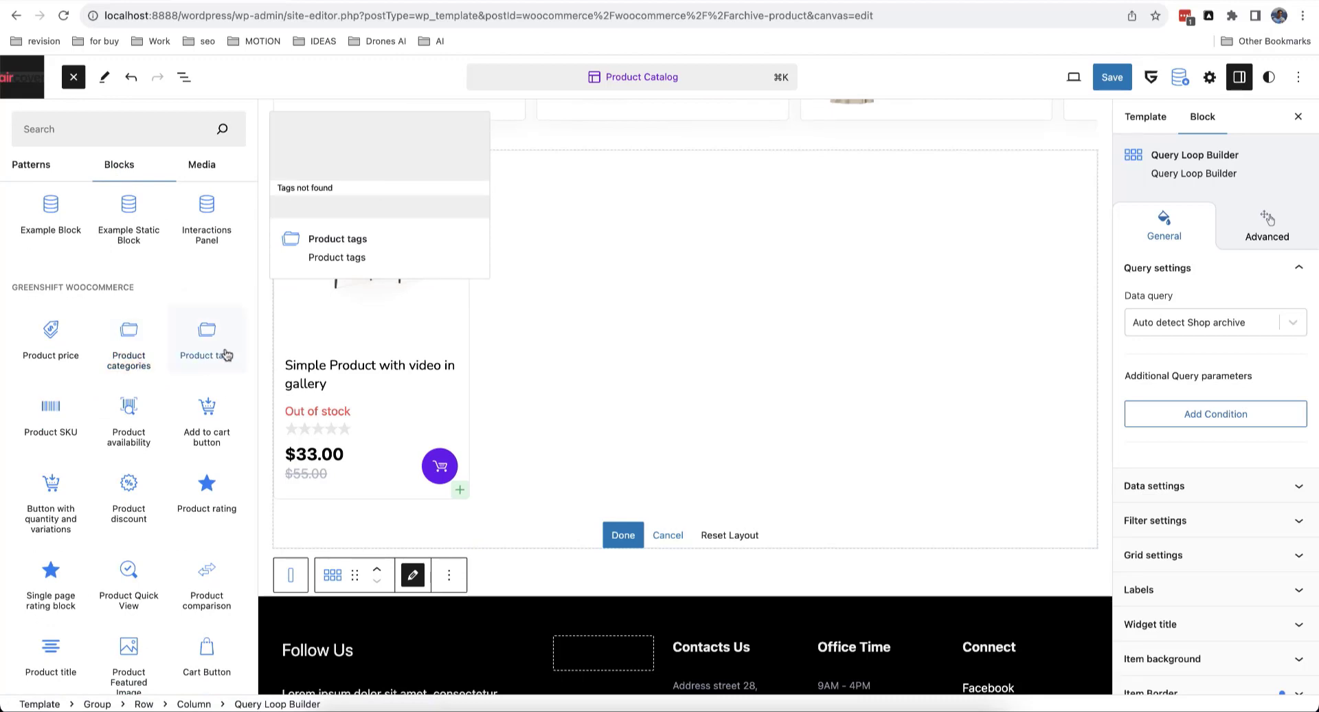
scroll(130, 371, "down", 3)
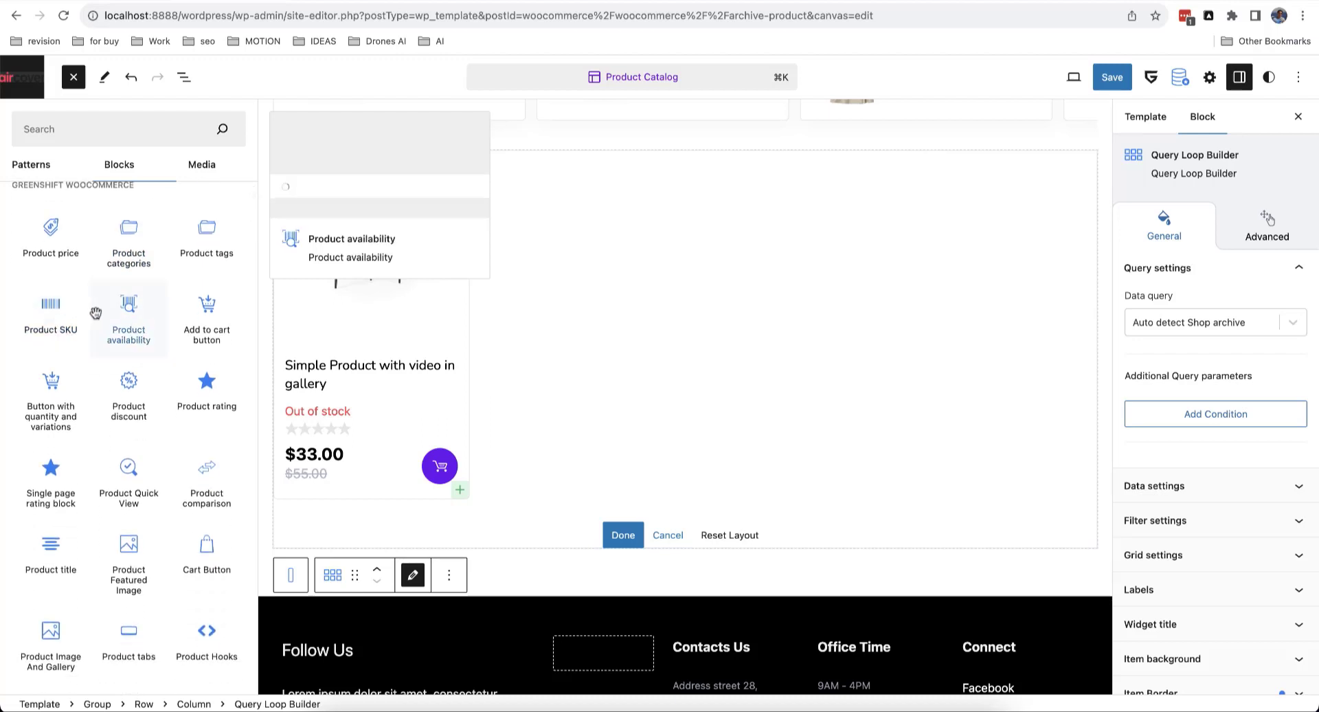
scroll(99, 314, "down", 4)
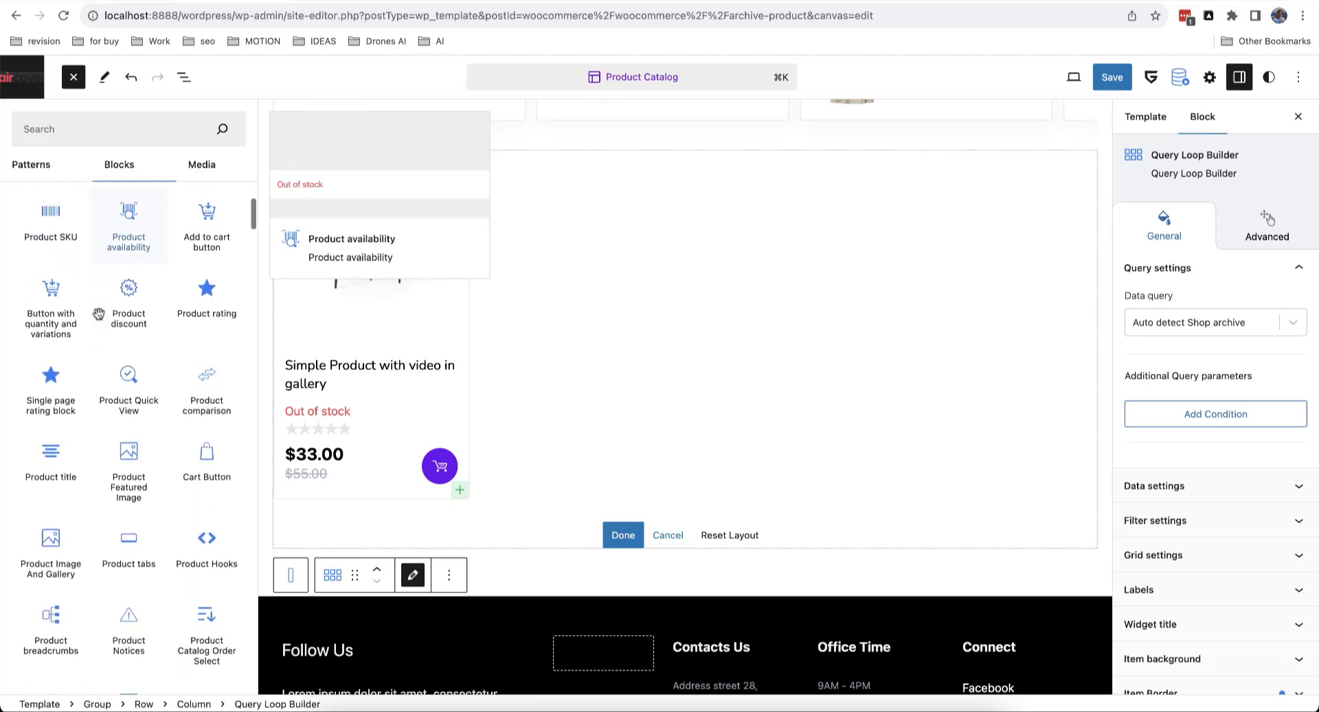
left_click(288, 360)
left_click(416, 319)
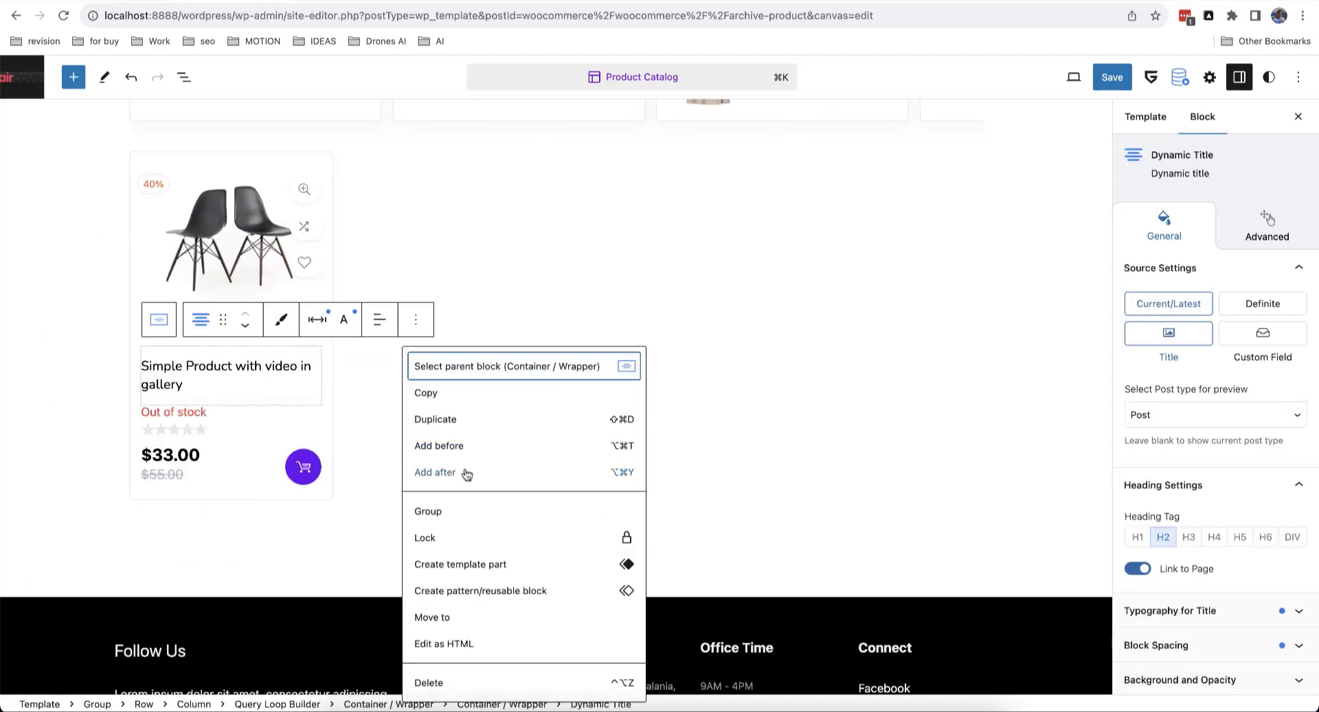
Step: Insert a Countdown block after the title via /count and enable 'Is this Woocommerce Sale Countdown'
left_click(435, 472)
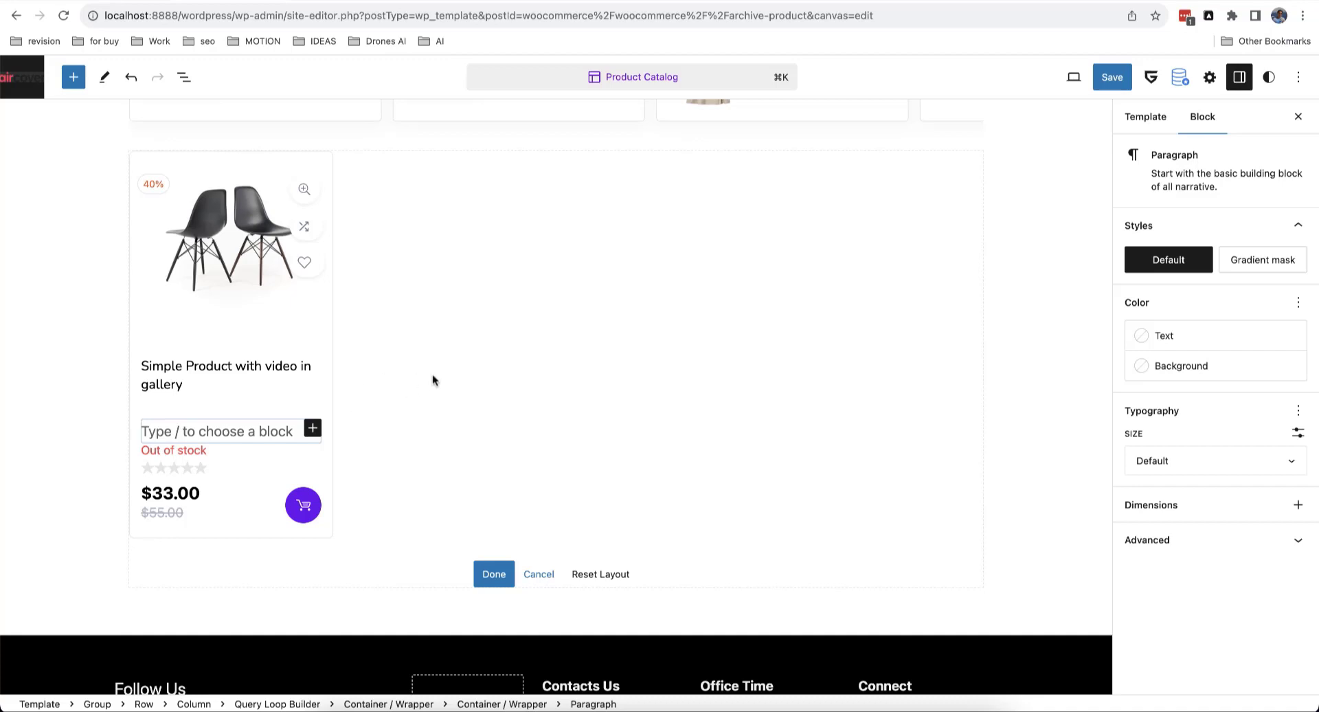
type("/count")
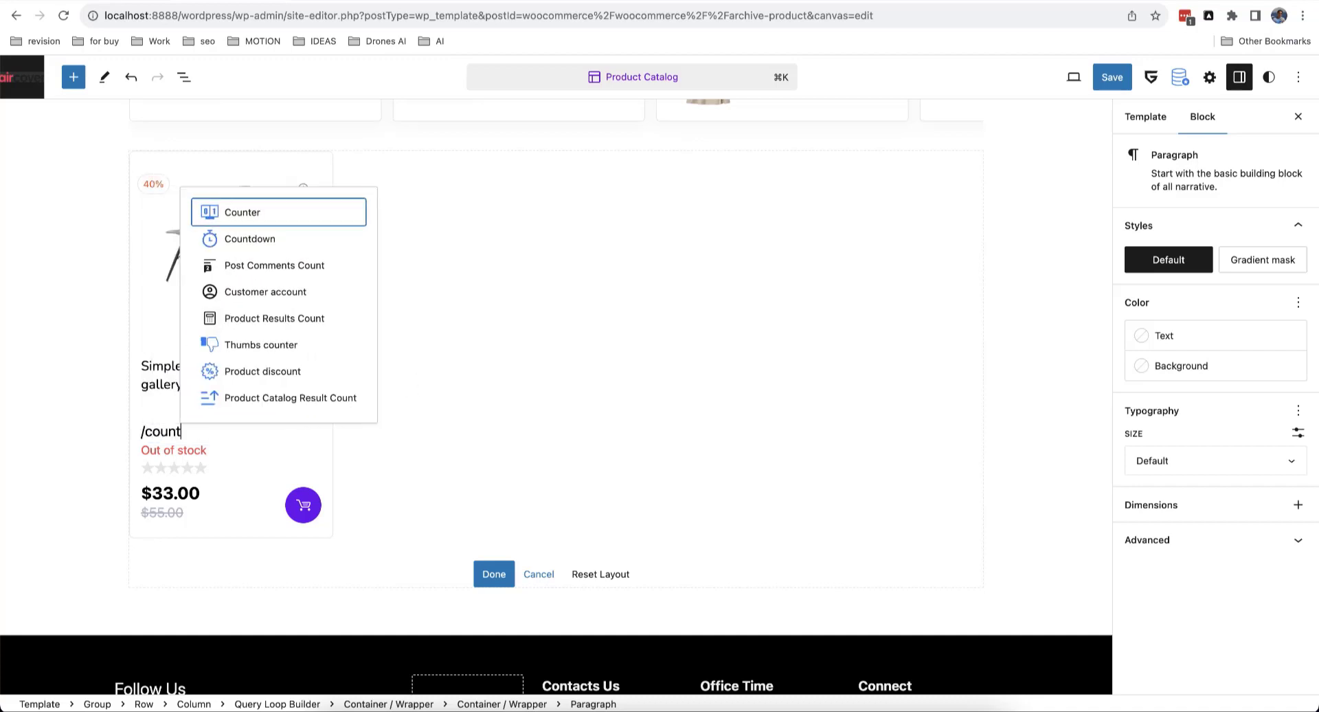
left_click(283, 240)
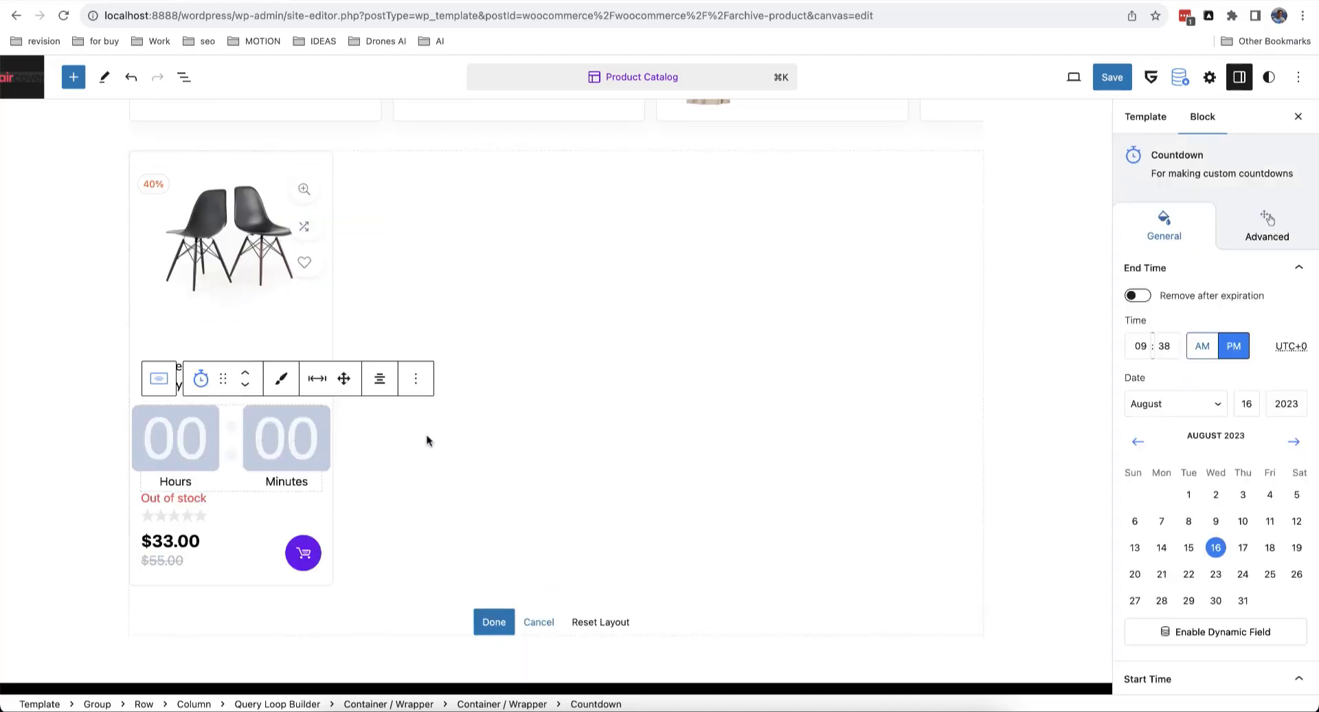
scroll(1182, 446, "down", 5)
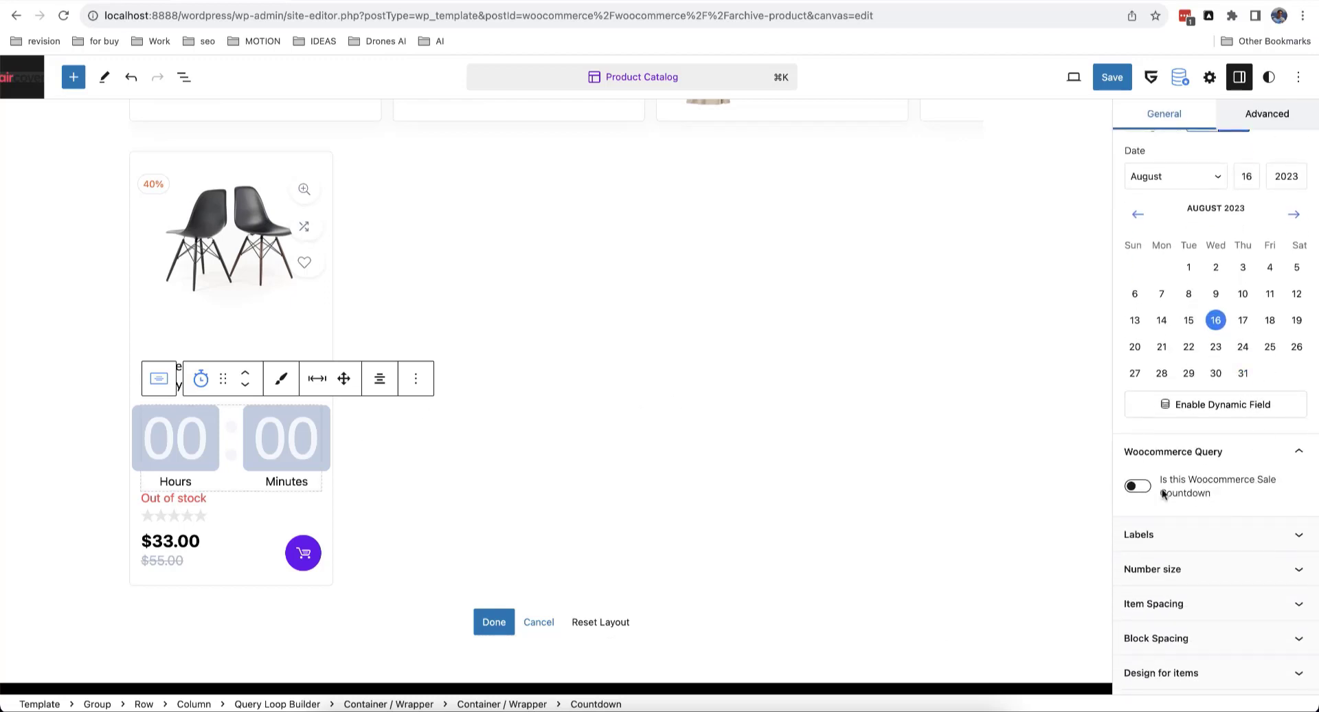
left_click(1142, 488)
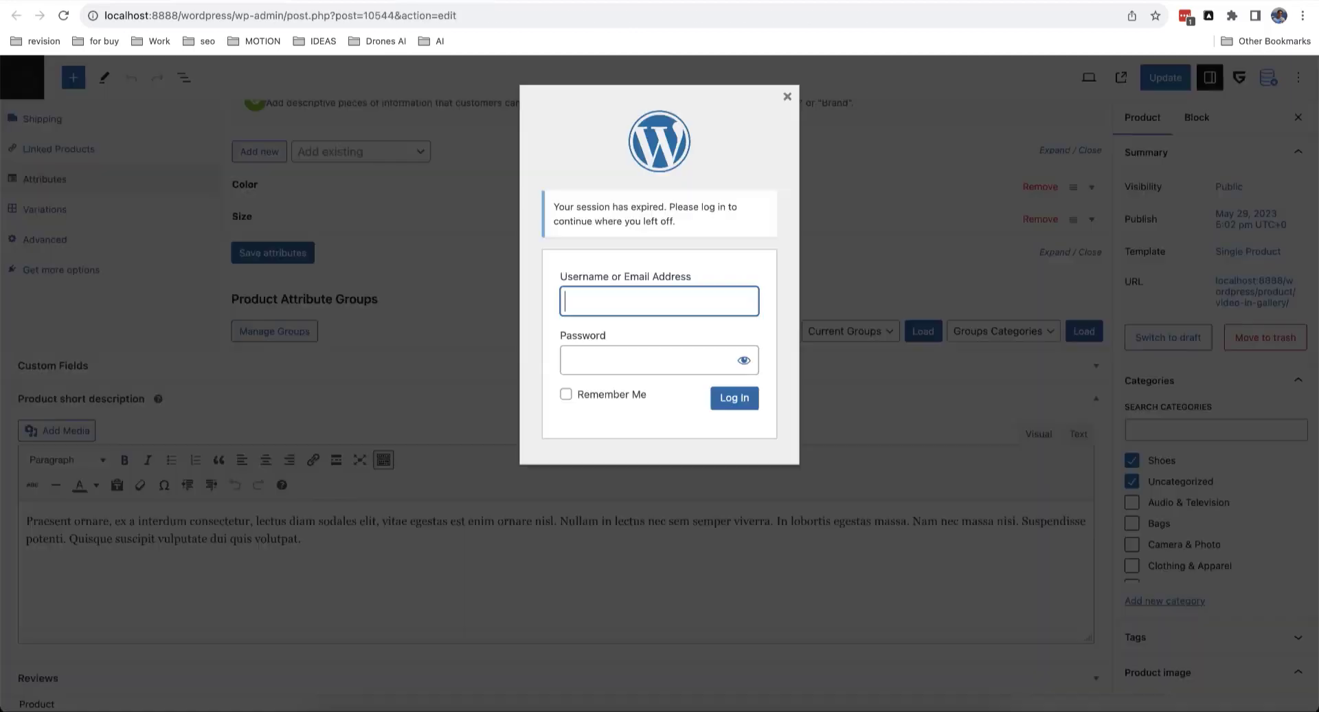
Step: Log back in and set Regular price 25 and Sale price 22 in the General tab
type("ad")
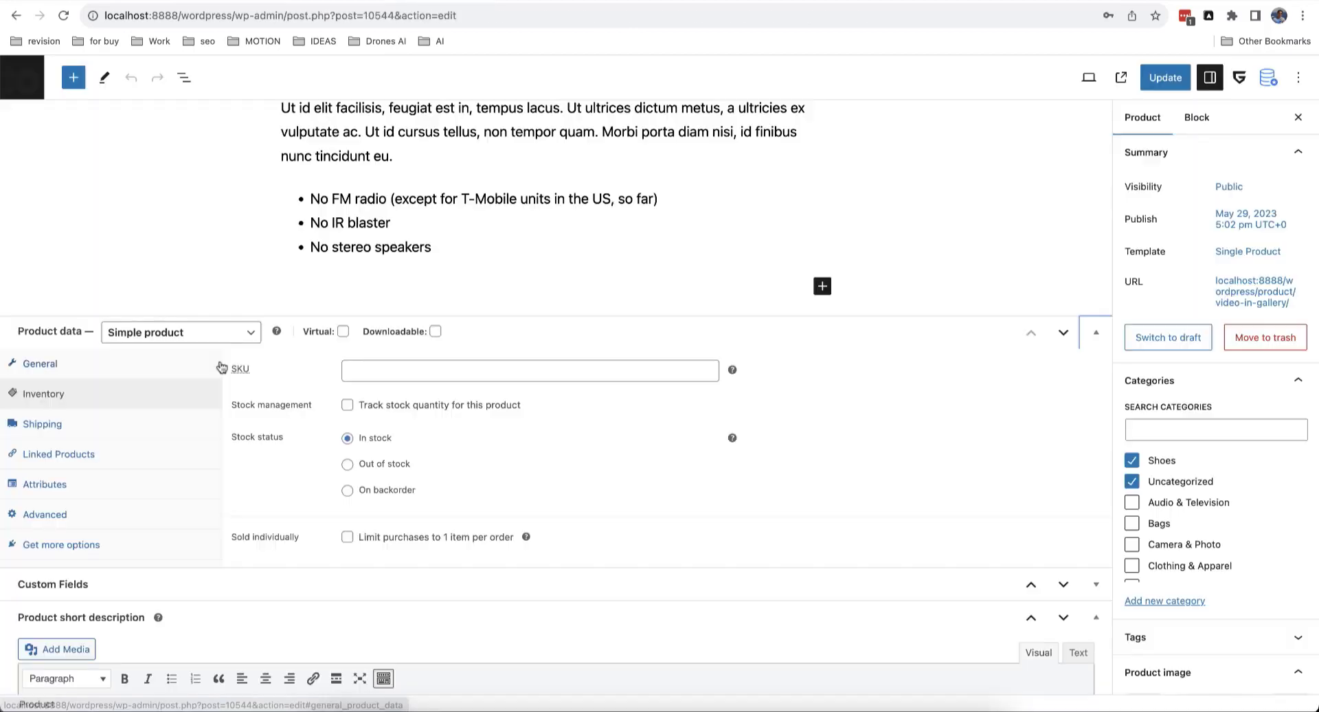
left_click(183, 358)
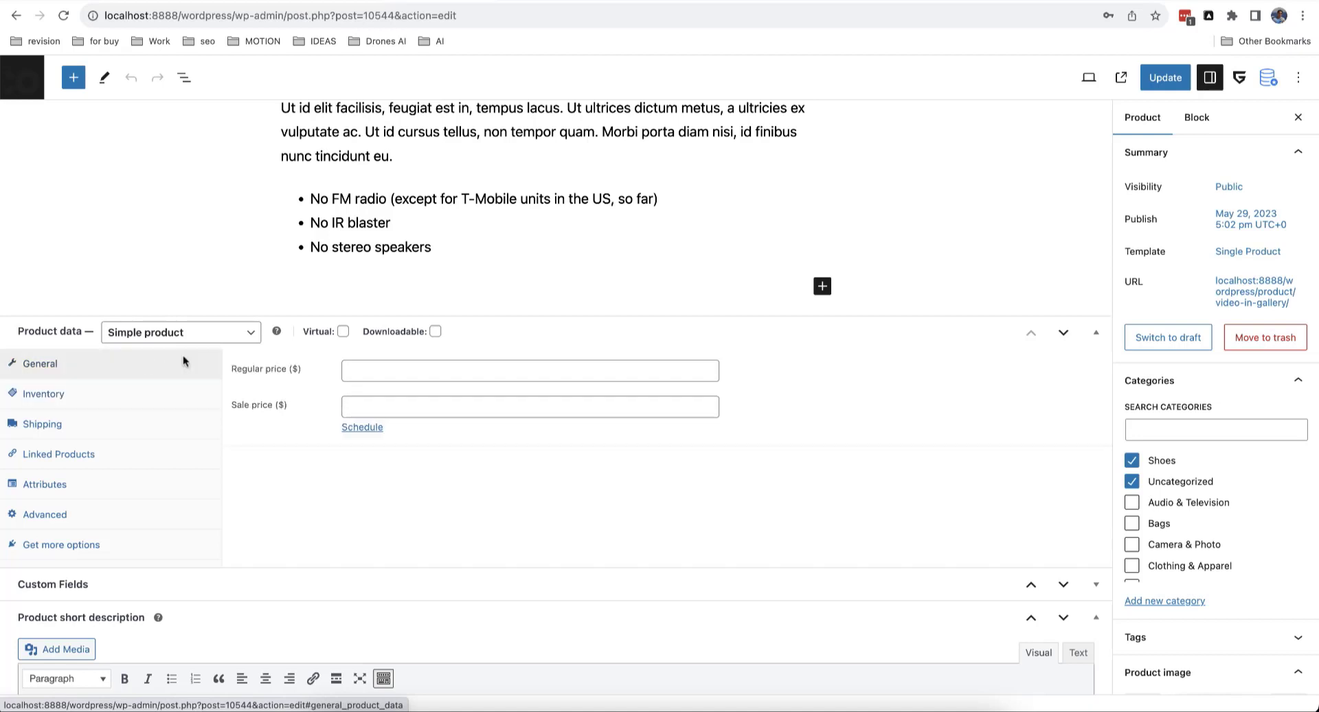
left_click(364, 428)
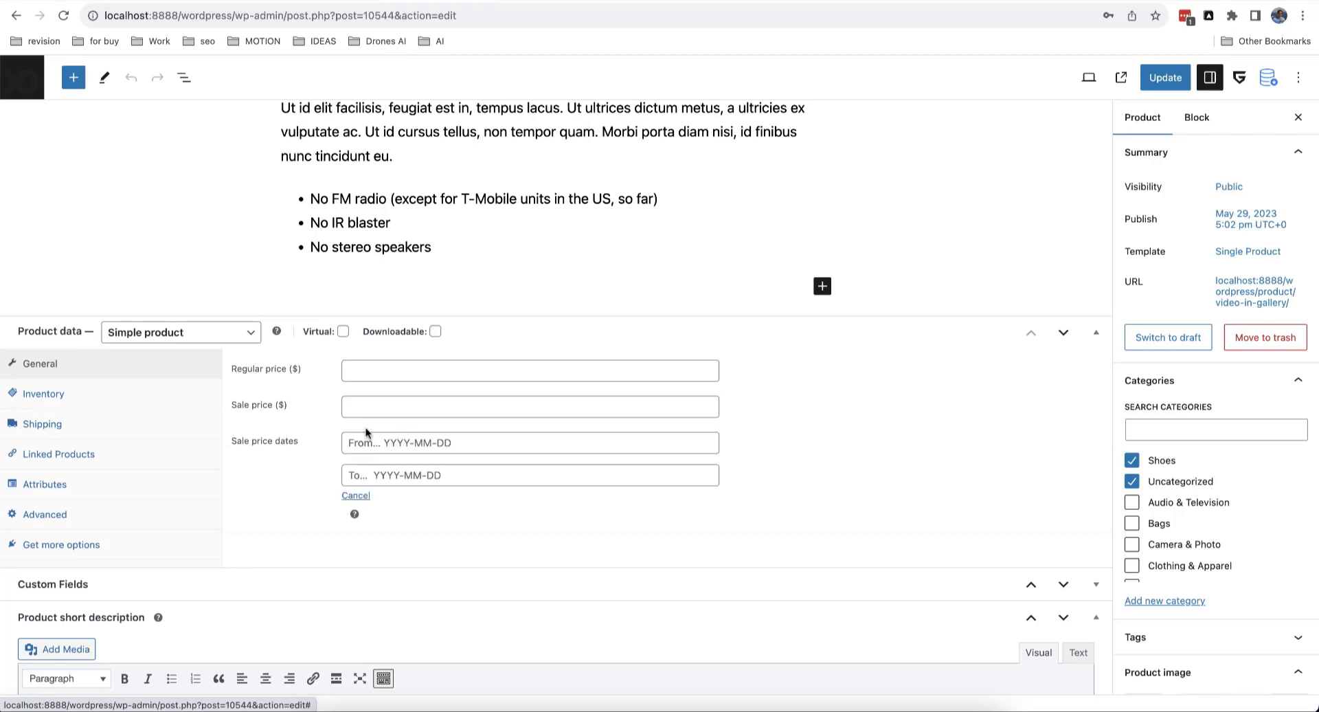
left_click(442, 444)
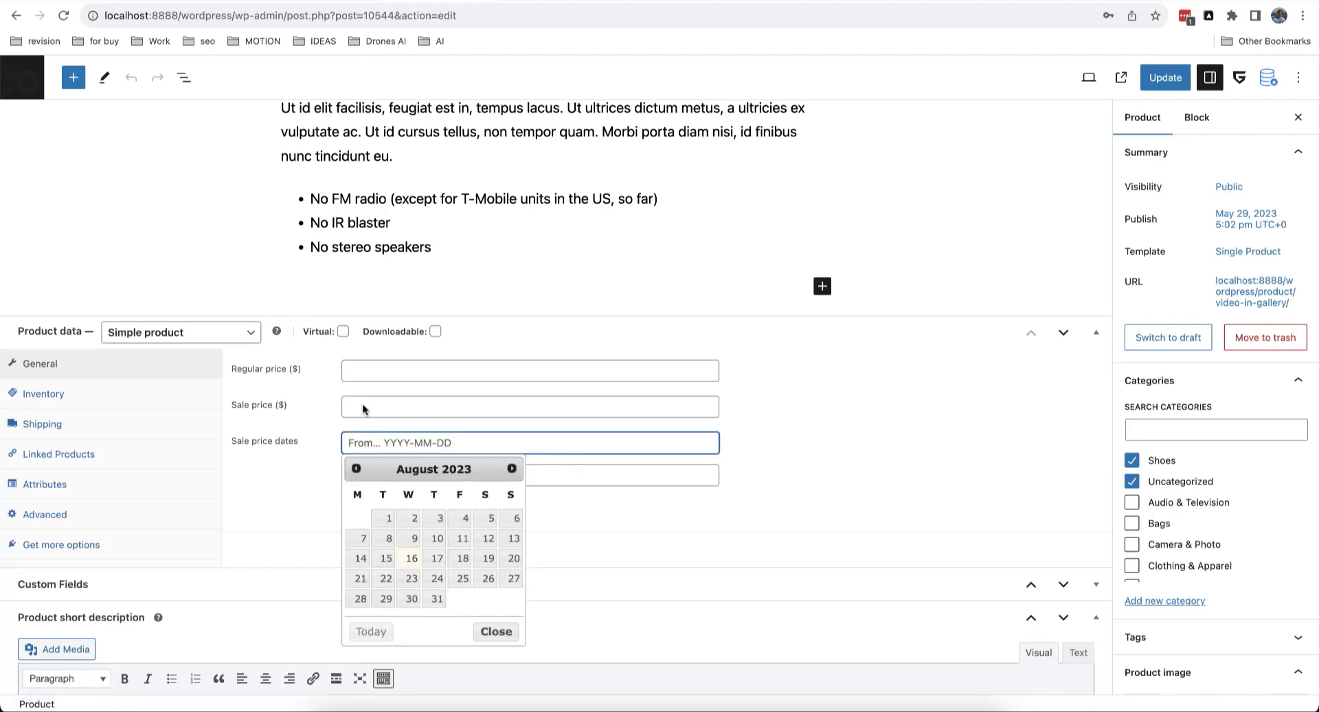
left_click(383, 403)
left_click(383, 367)
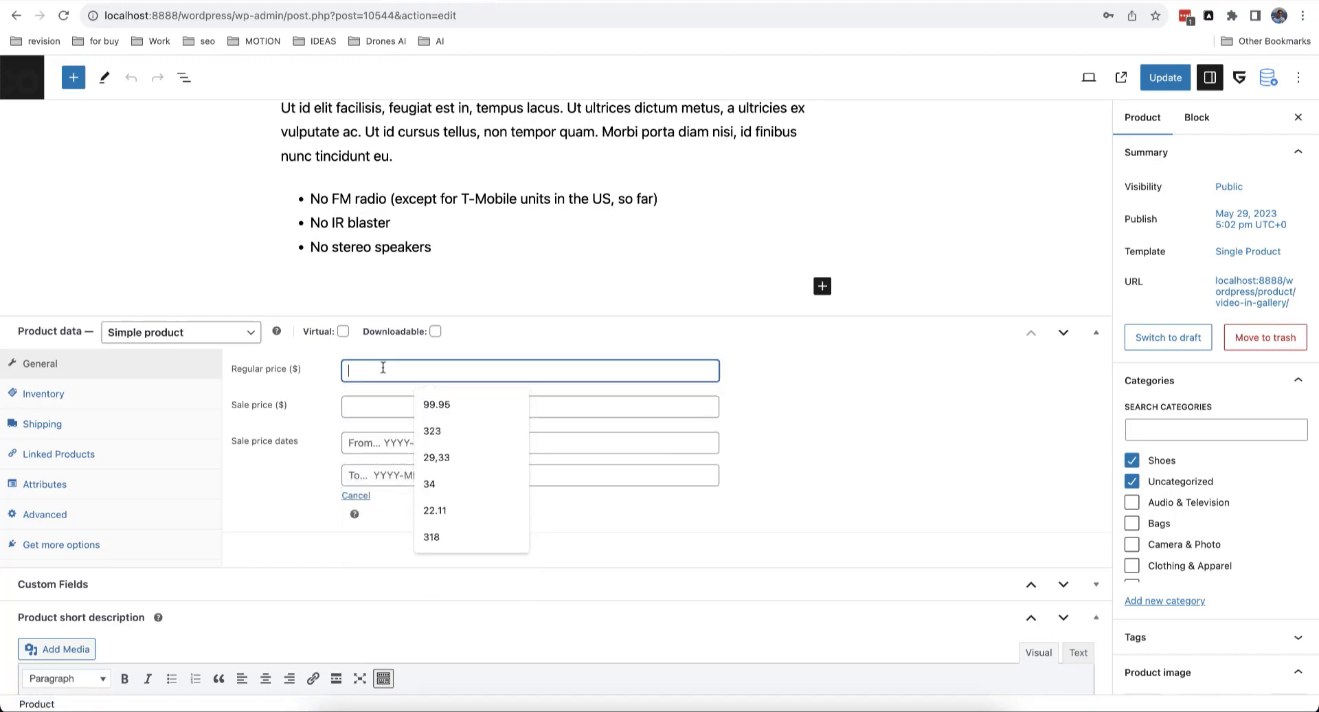
type("25")
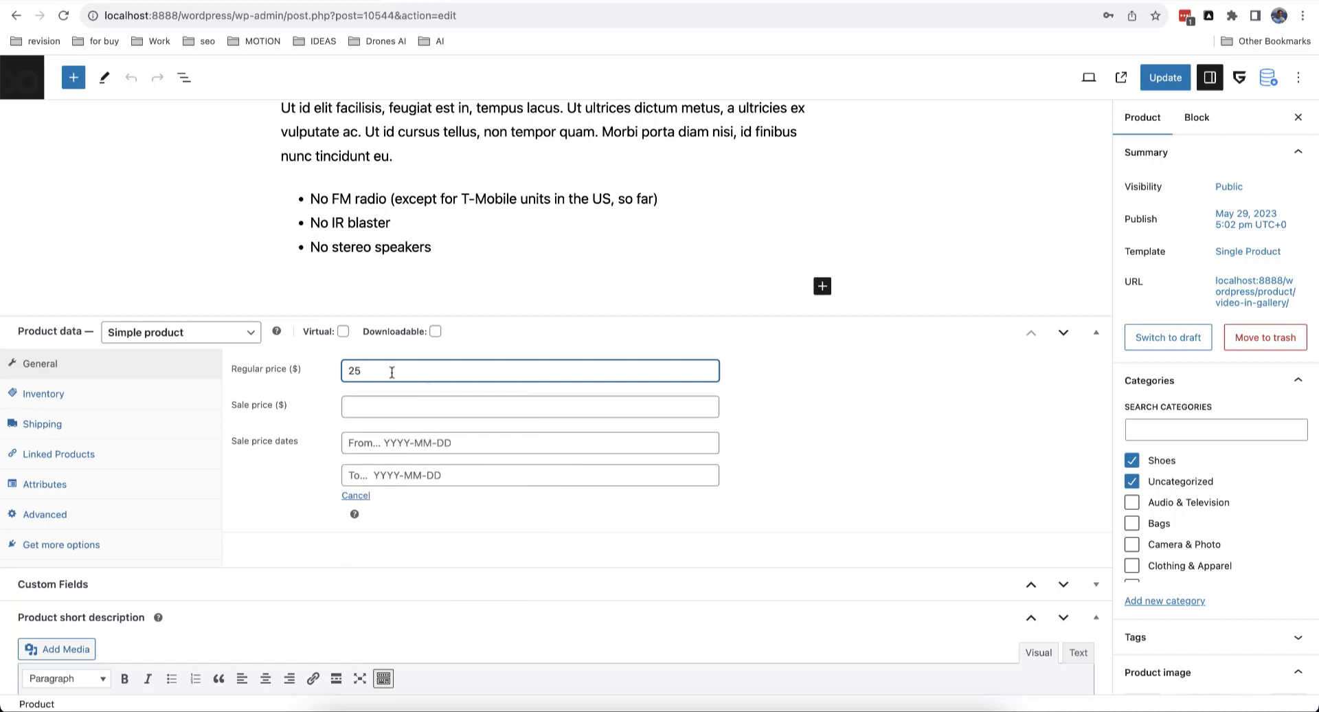
left_click(387, 407)
type("22")
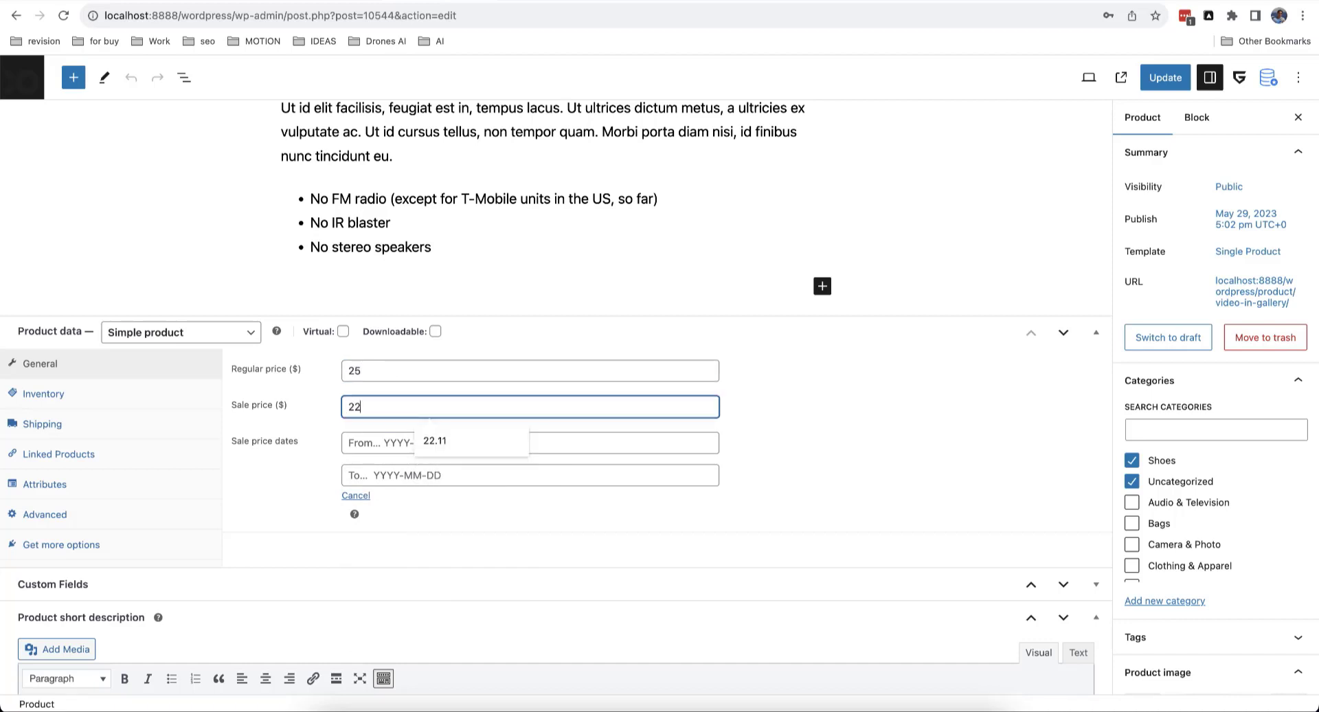
Step: Schedule the sale from 2023-08-15 to 2023-08-25 and update the product
left_click(378, 444)
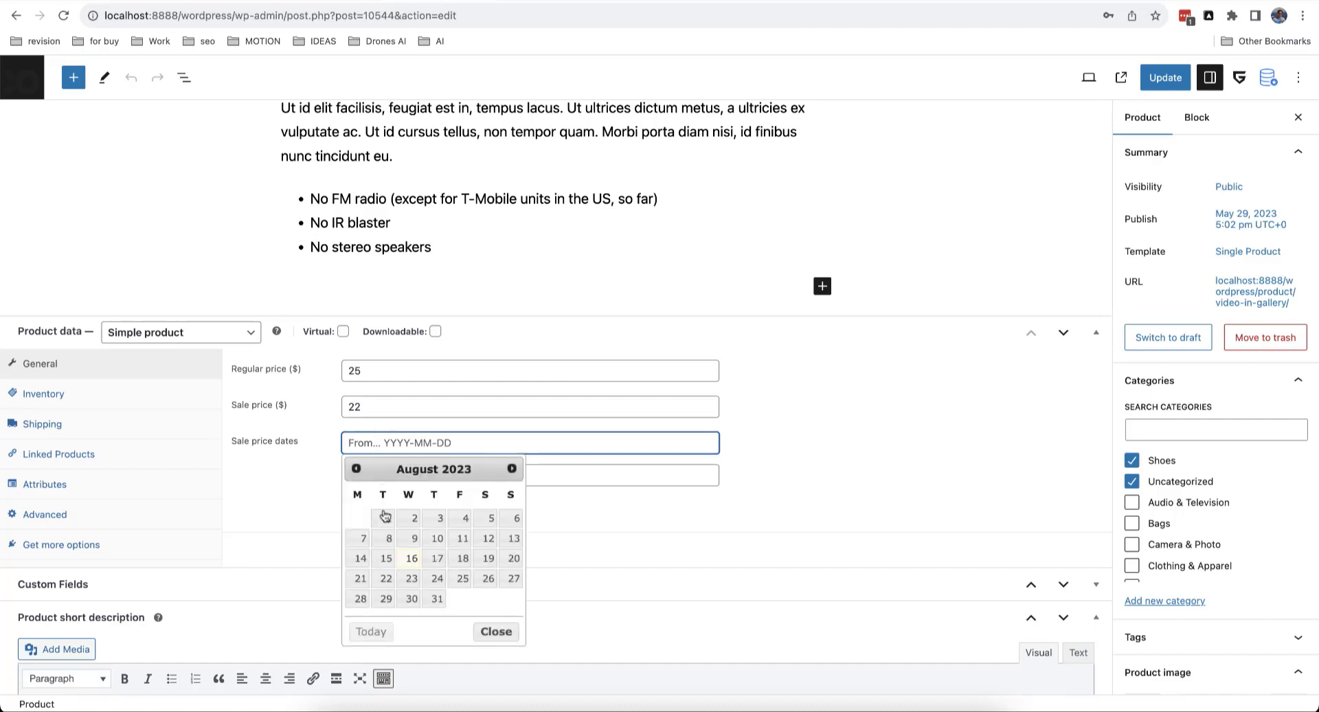
left_click(390, 553)
left_click(429, 474)
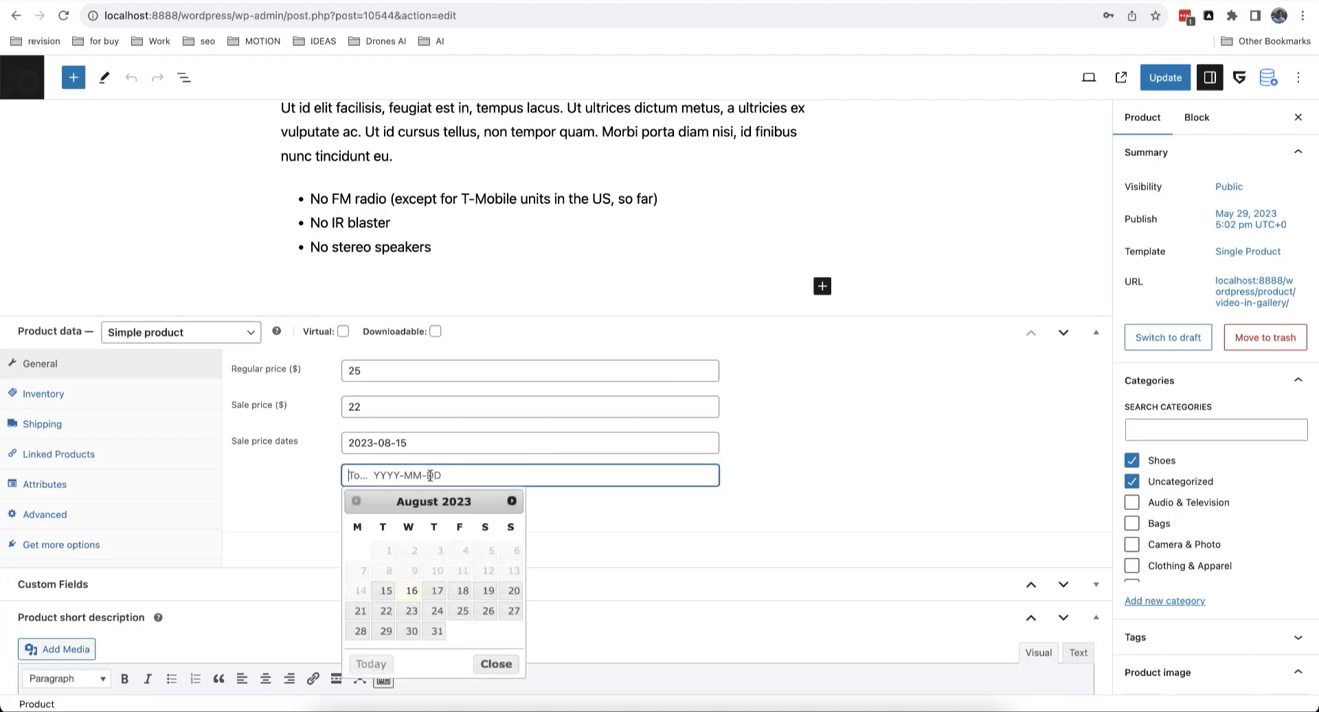
left_click(463, 610)
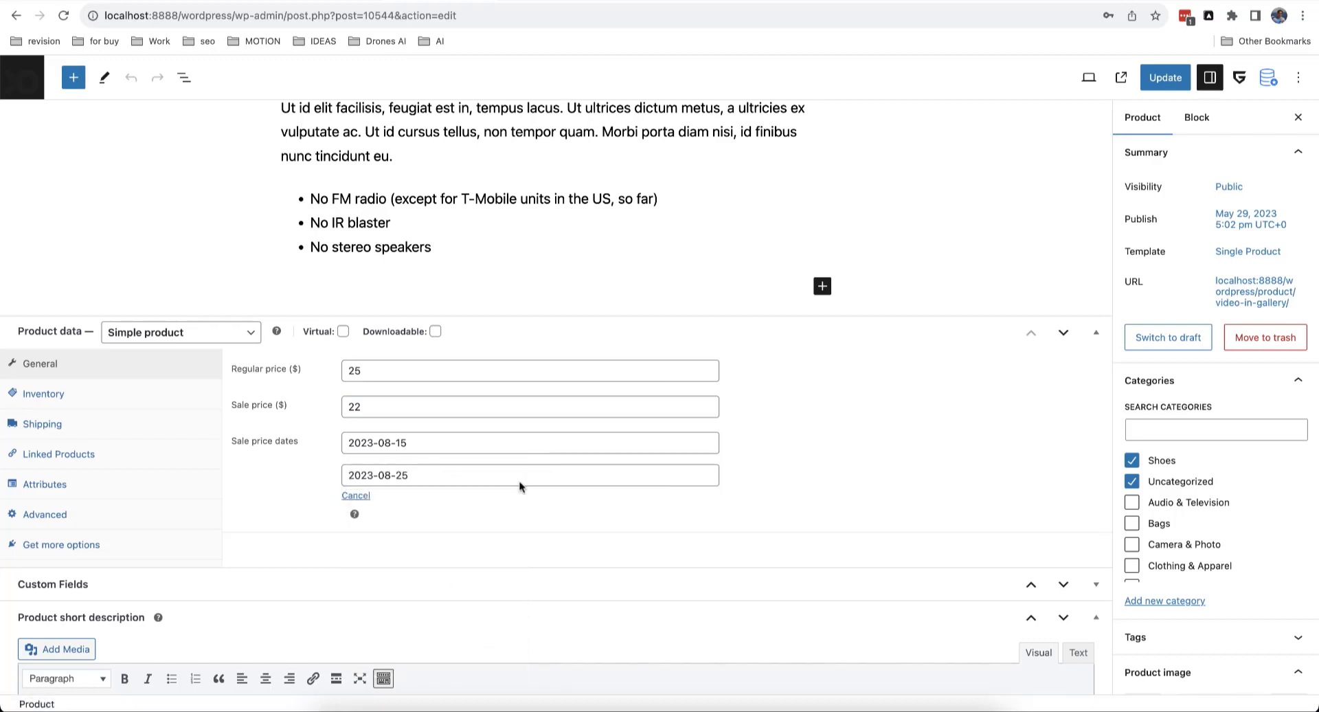
left_click(1157, 82)
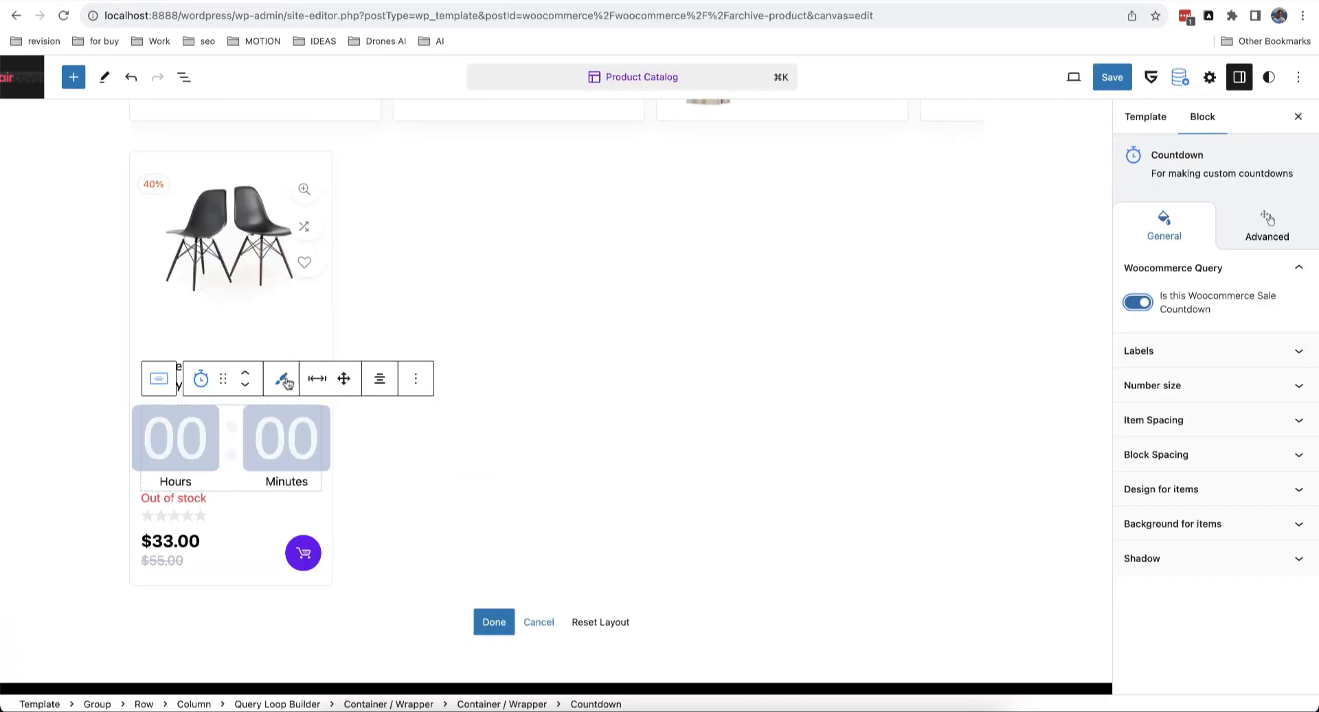
Step: Shrink the countdown's digit size and remove the dividers between units
left_click(1178, 385)
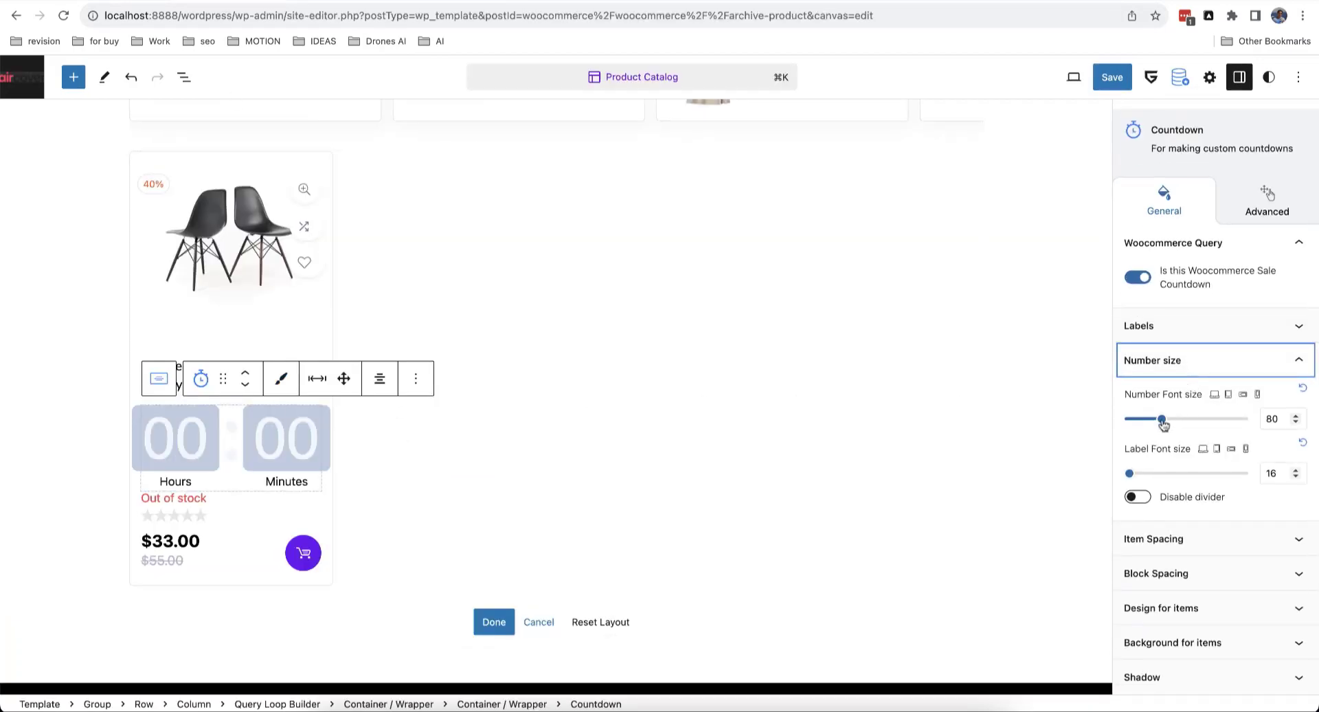
left_click_drag(1162, 419, 1133, 423)
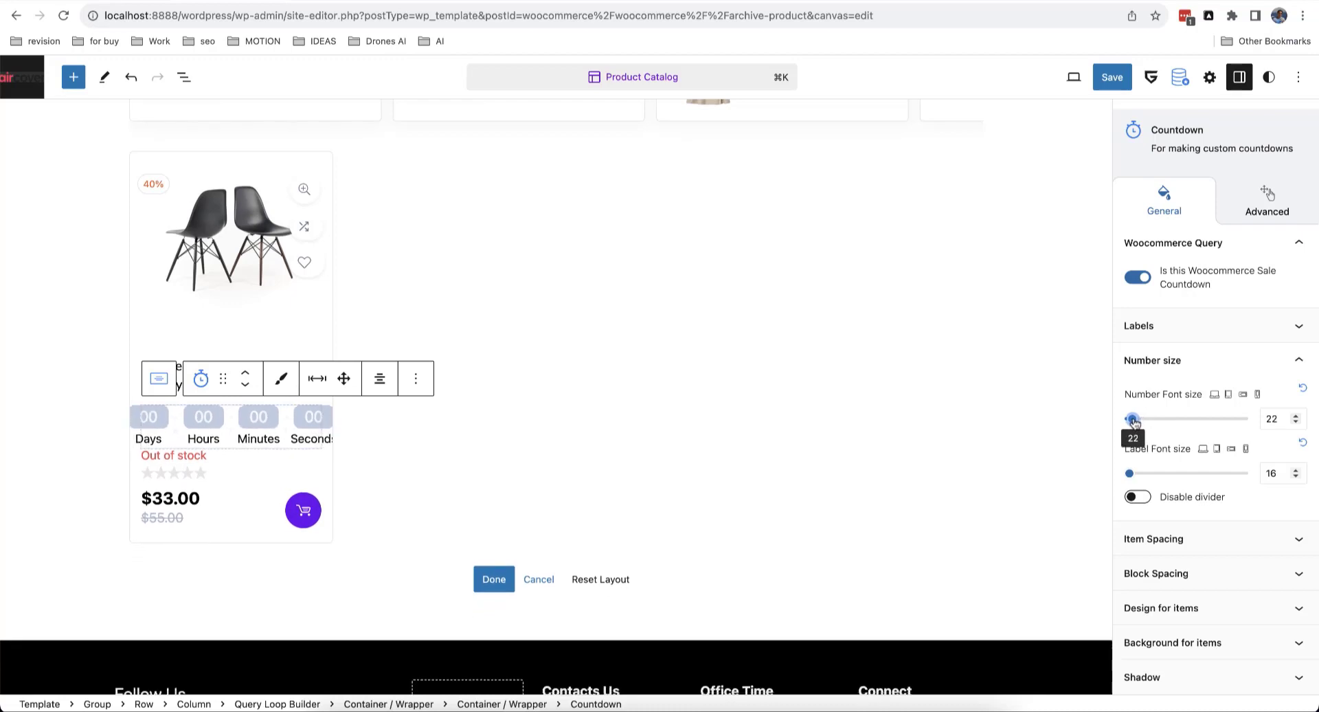
left_click(1142, 497)
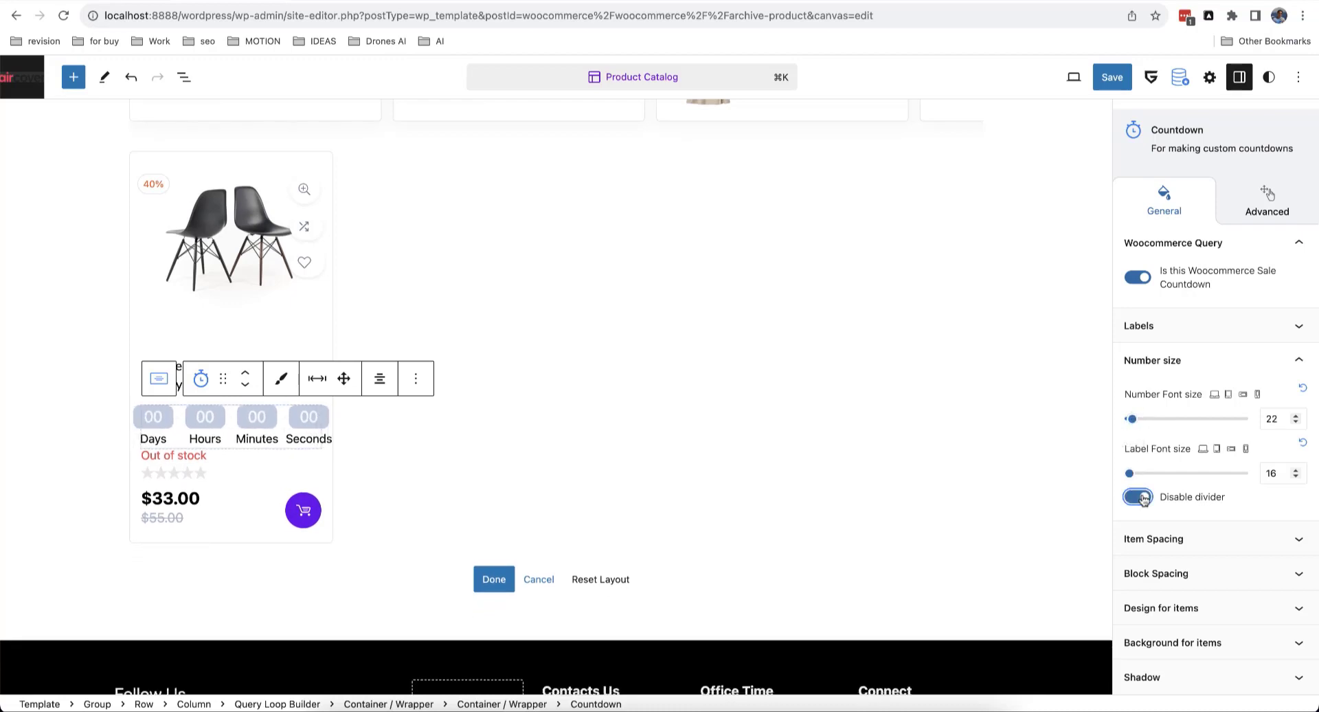
Step: Clear the countdown's Days, Hours, Minutes and Seconds unit labels
left_click(1208, 325)
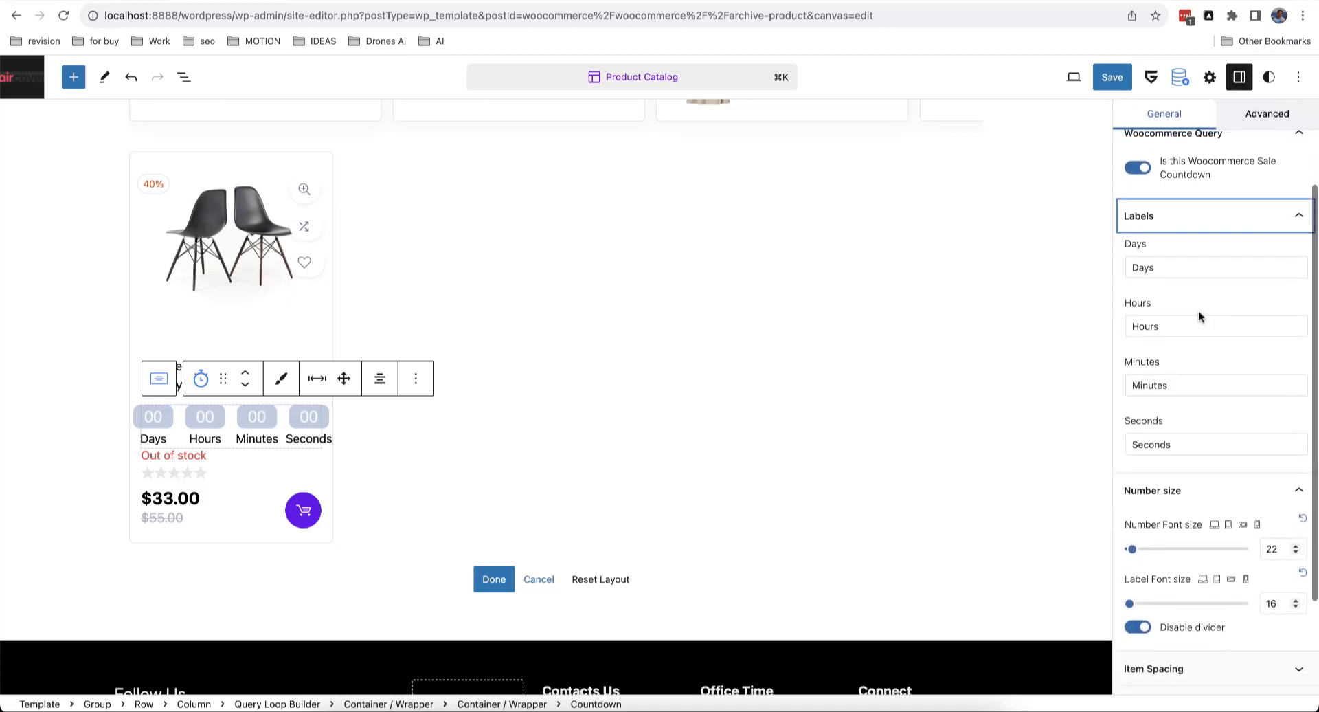
left_click(1179, 276)
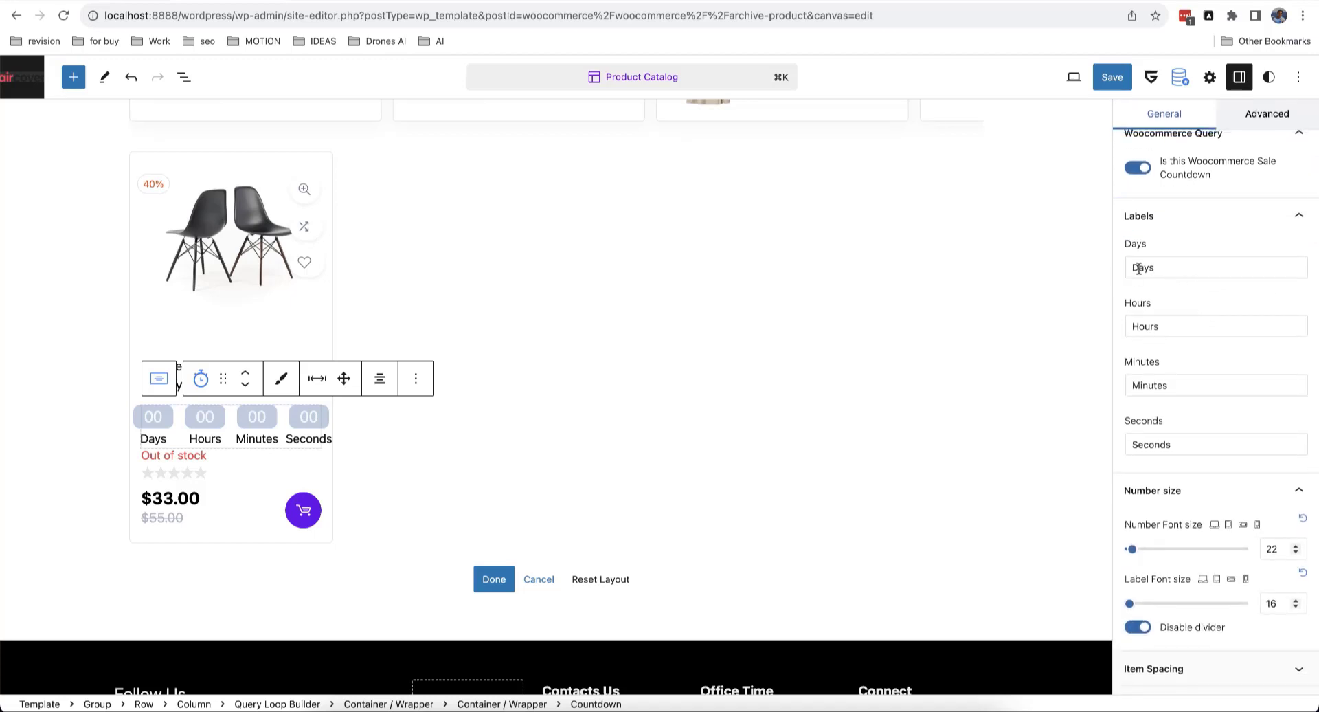
left_click_drag(1157, 268, 1126, 270)
key("BackSpace")
left_click_drag(1163, 327, 1124, 331)
key("BackSpace")
left_click_drag(1165, 386, 1127, 386)
key("BackSpace")
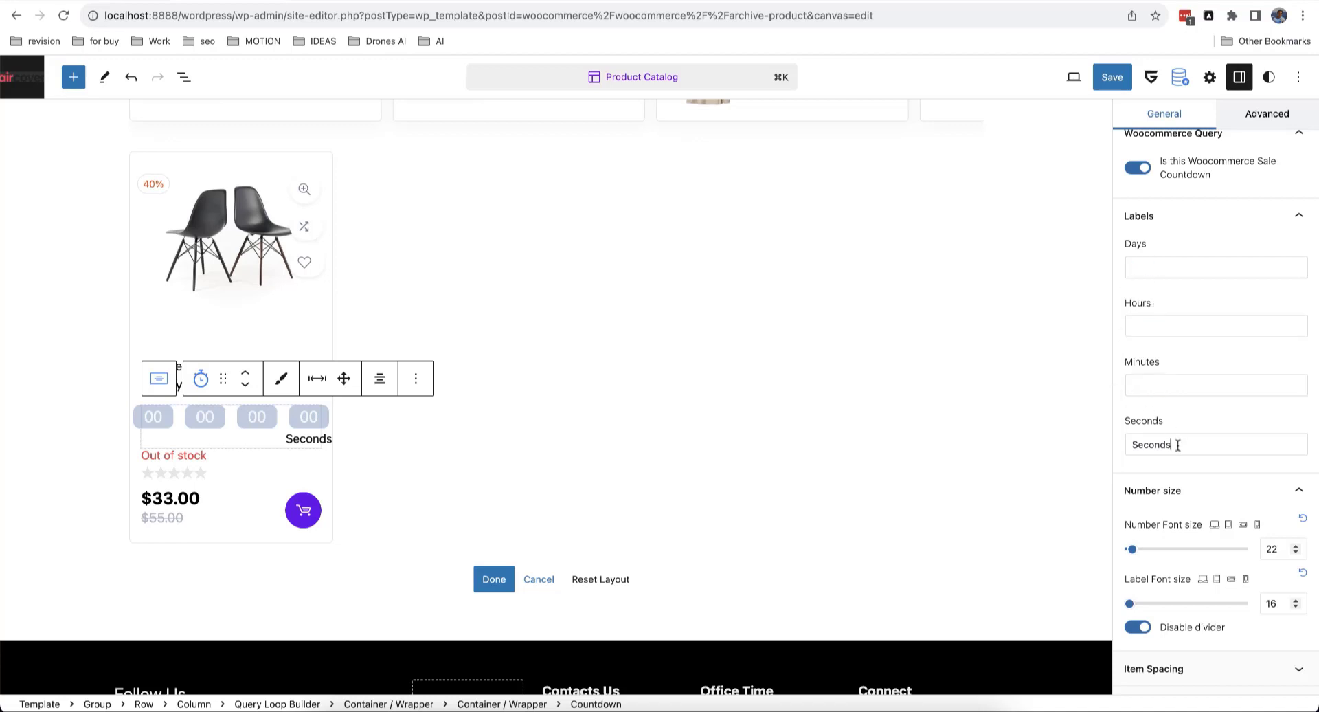
key("BackSpace")
Step: Set the countdown's Item Spacing margins to 0 right and 5 left
scroll(1200, 431, "down", 3)
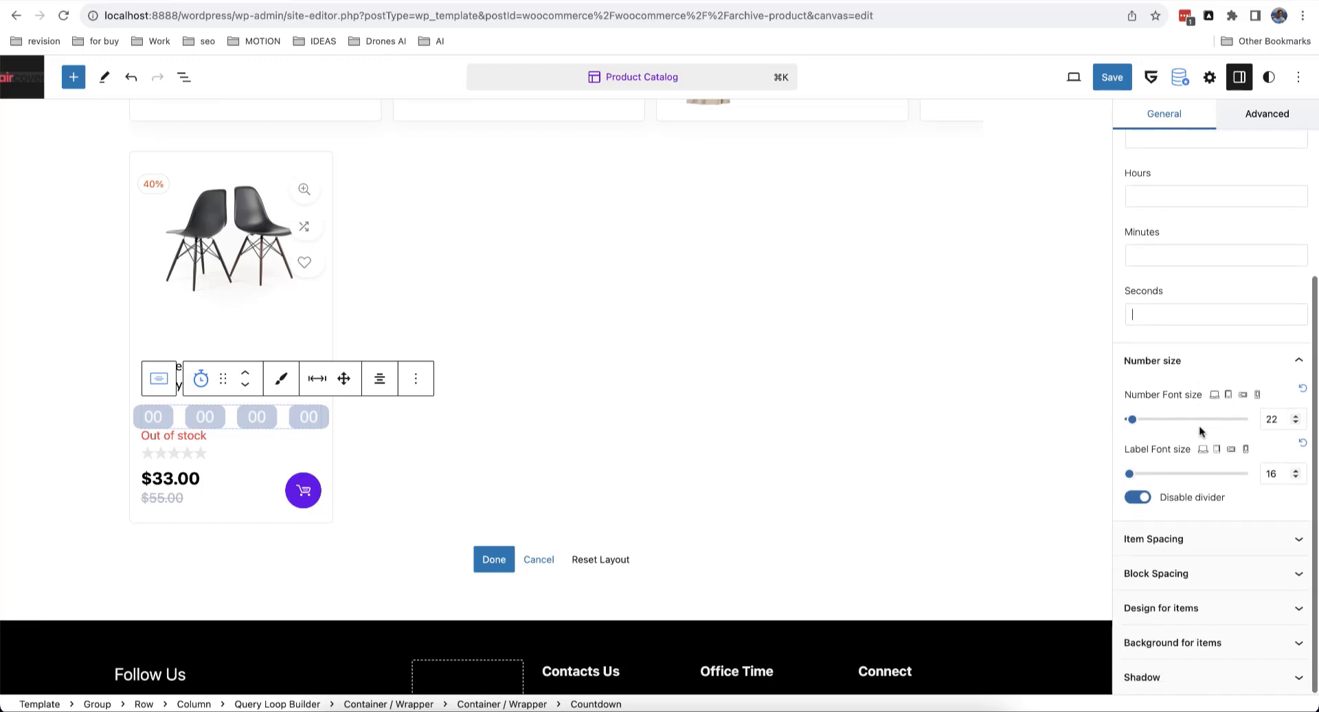
left_click(1202, 538)
scroll(1203, 538, "down", 3)
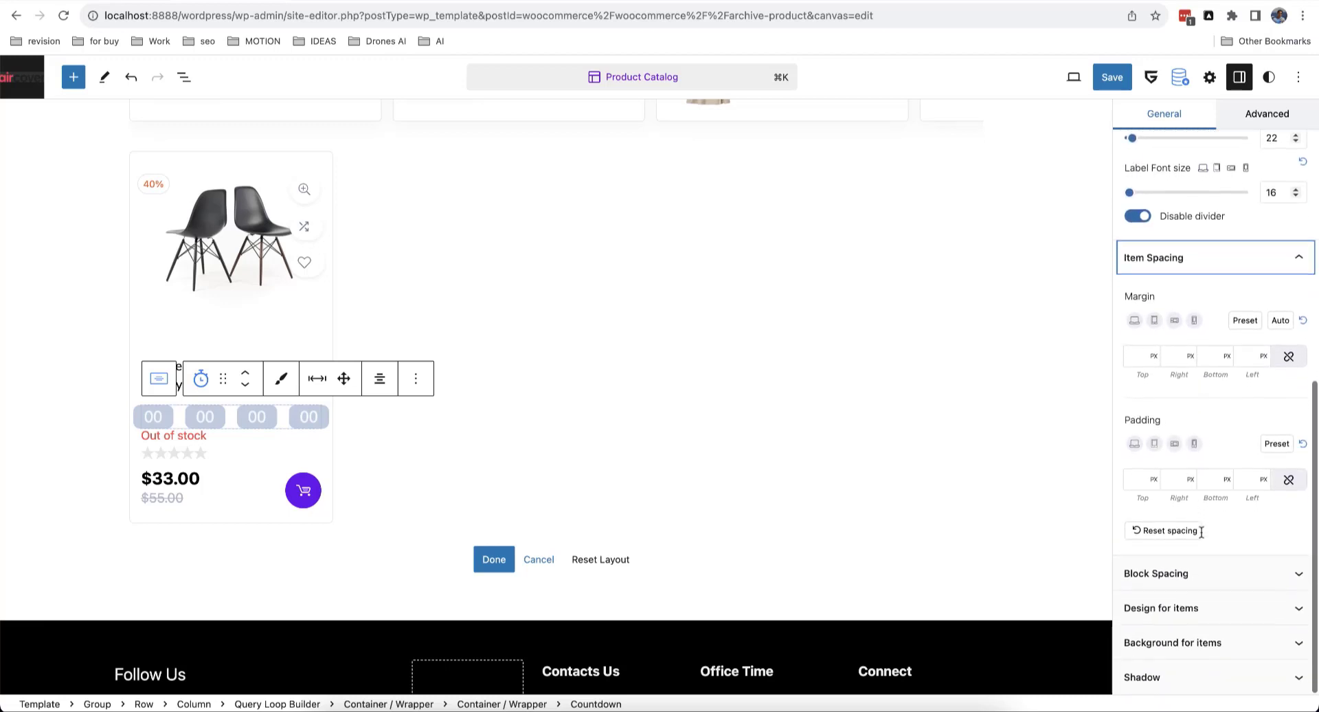
left_click(1176, 357)
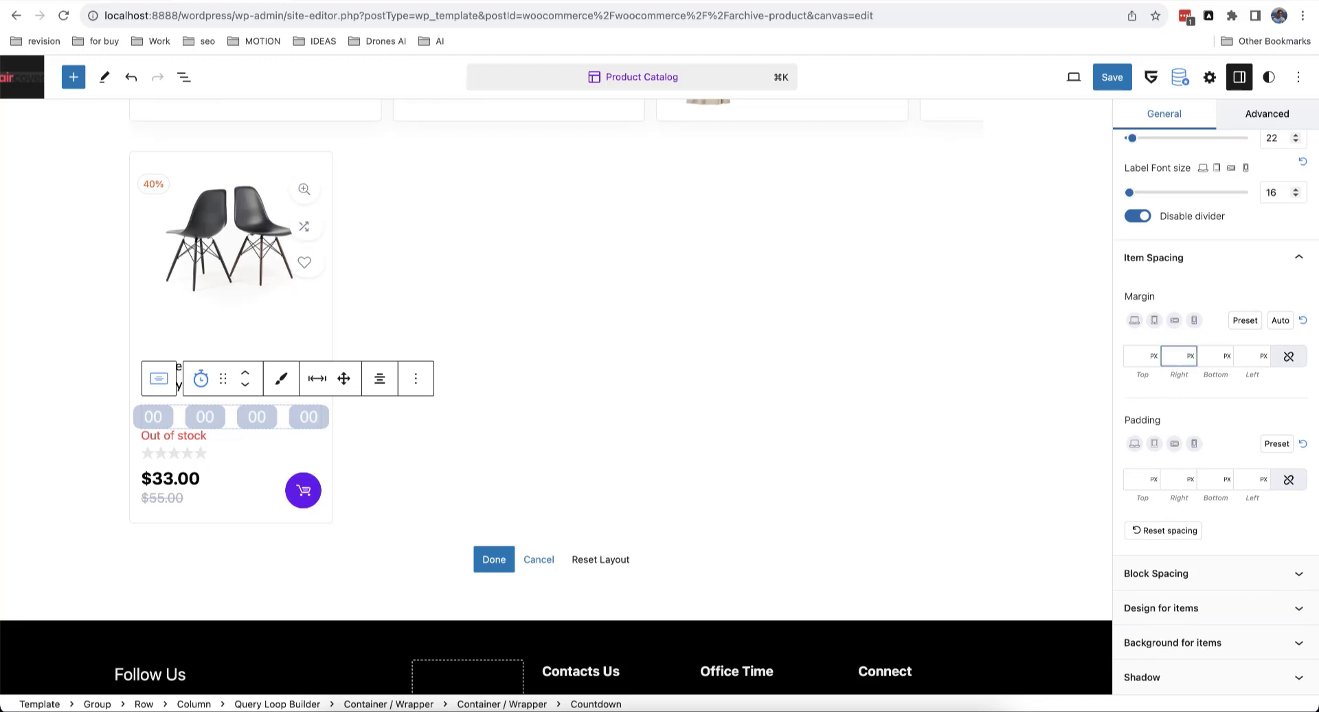
type("0")
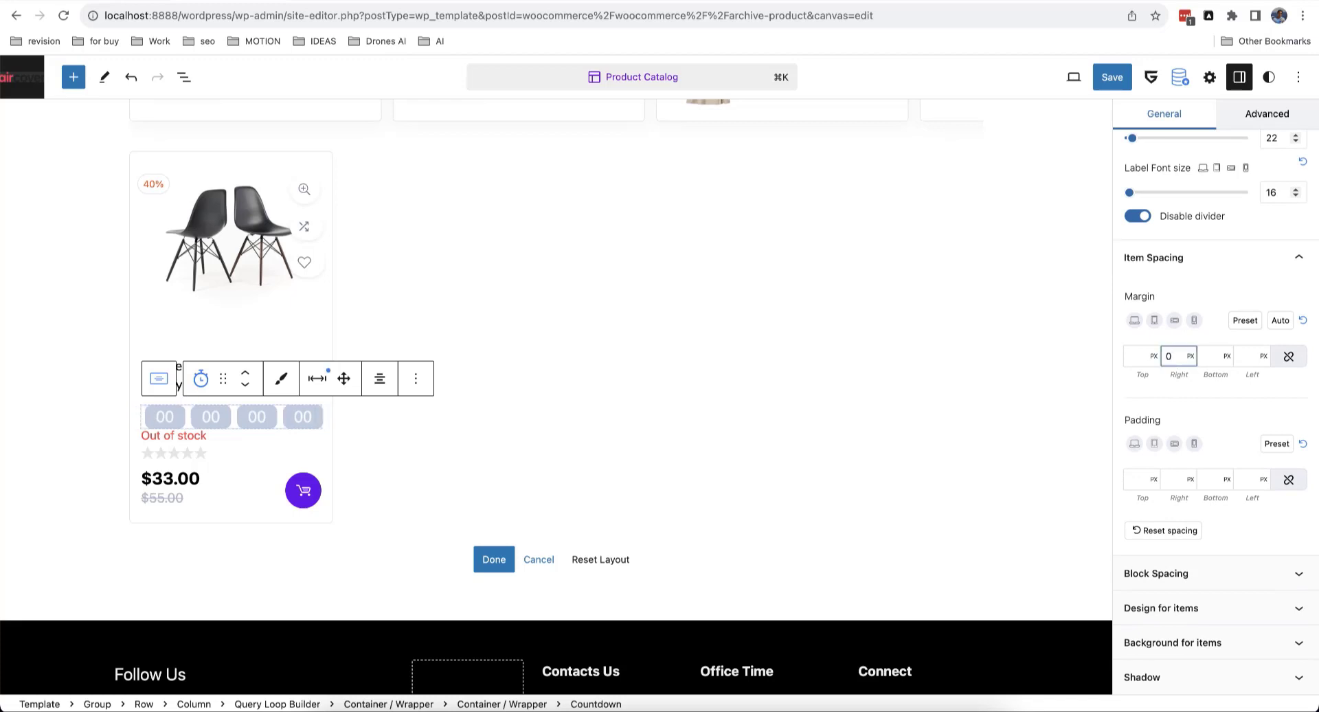
left_click(1242, 357)
type("0")
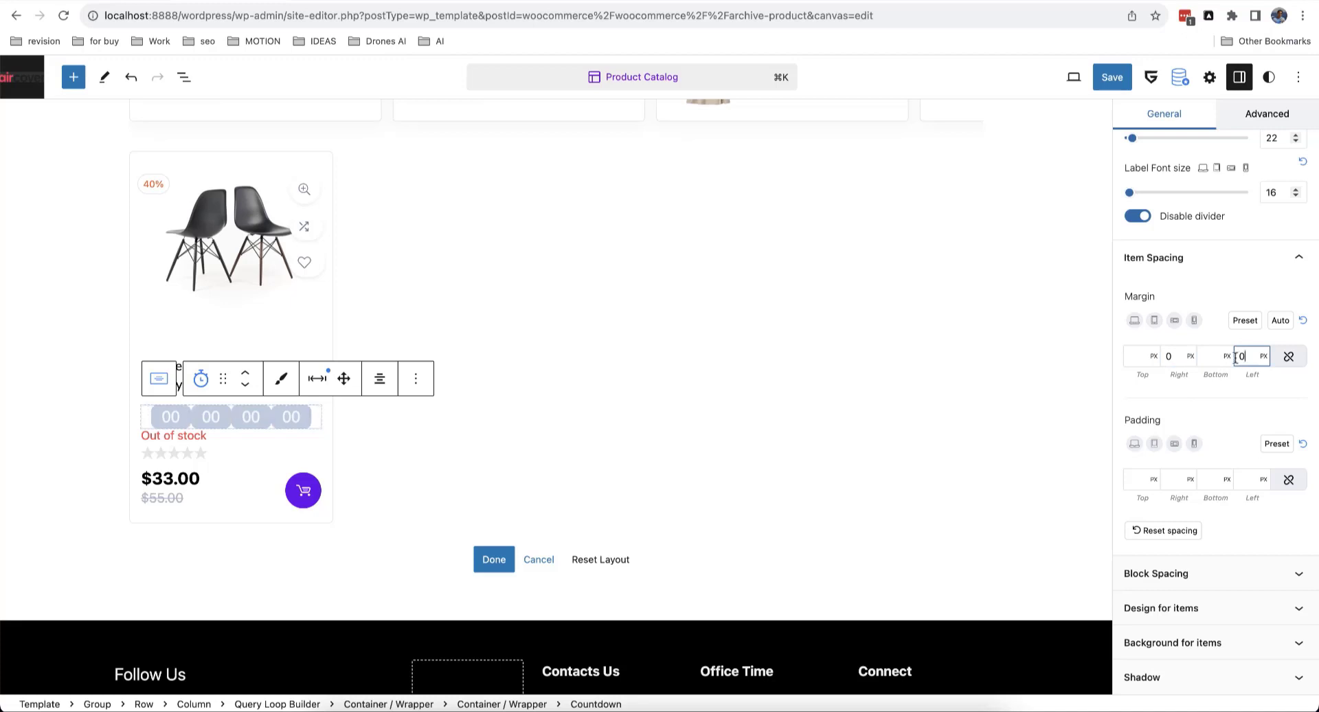
left_click(1169, 356)
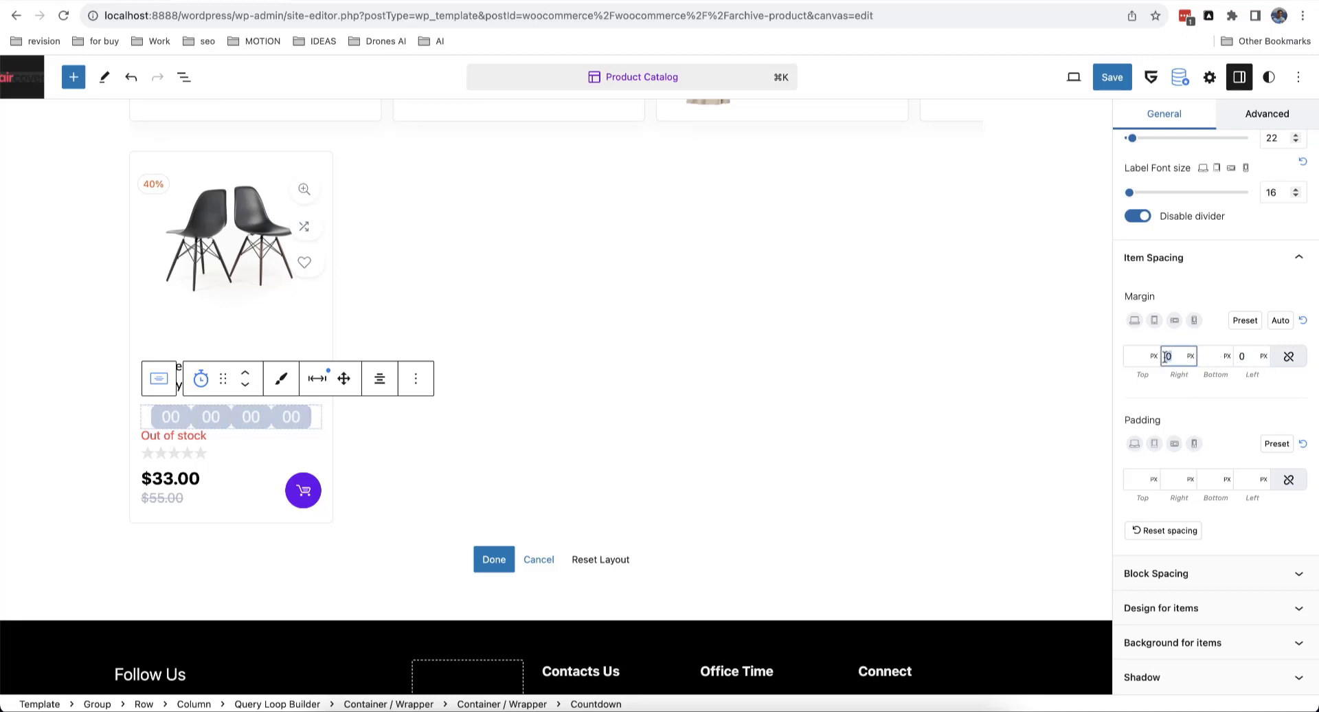
left_click(1241, 356)
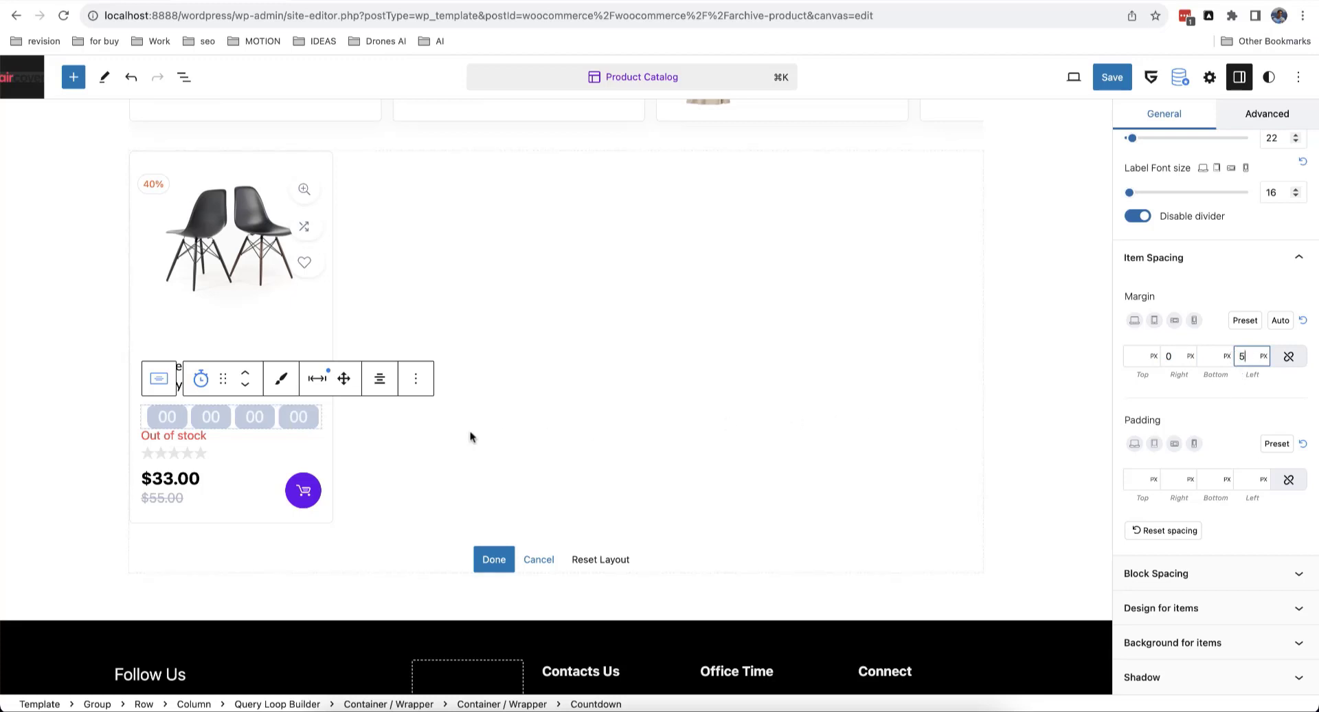
Step: Centre the countdown text within the product card
left_click(379, 379)
left_click(375, 423)
left_click(380, 378)
left_click(403, 450)
Step: Give the countdown block a 15 px bottom margin
left_click(318, 380)
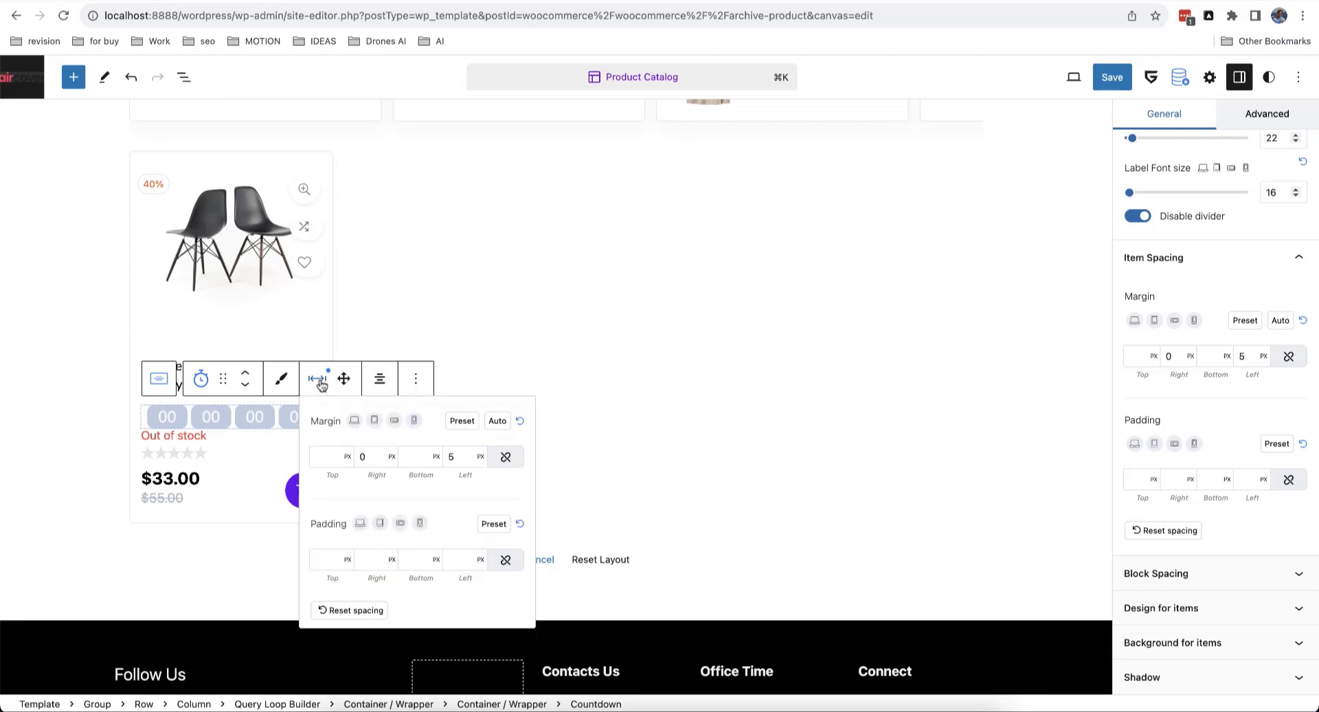
left_click(409, 457)
type("5")
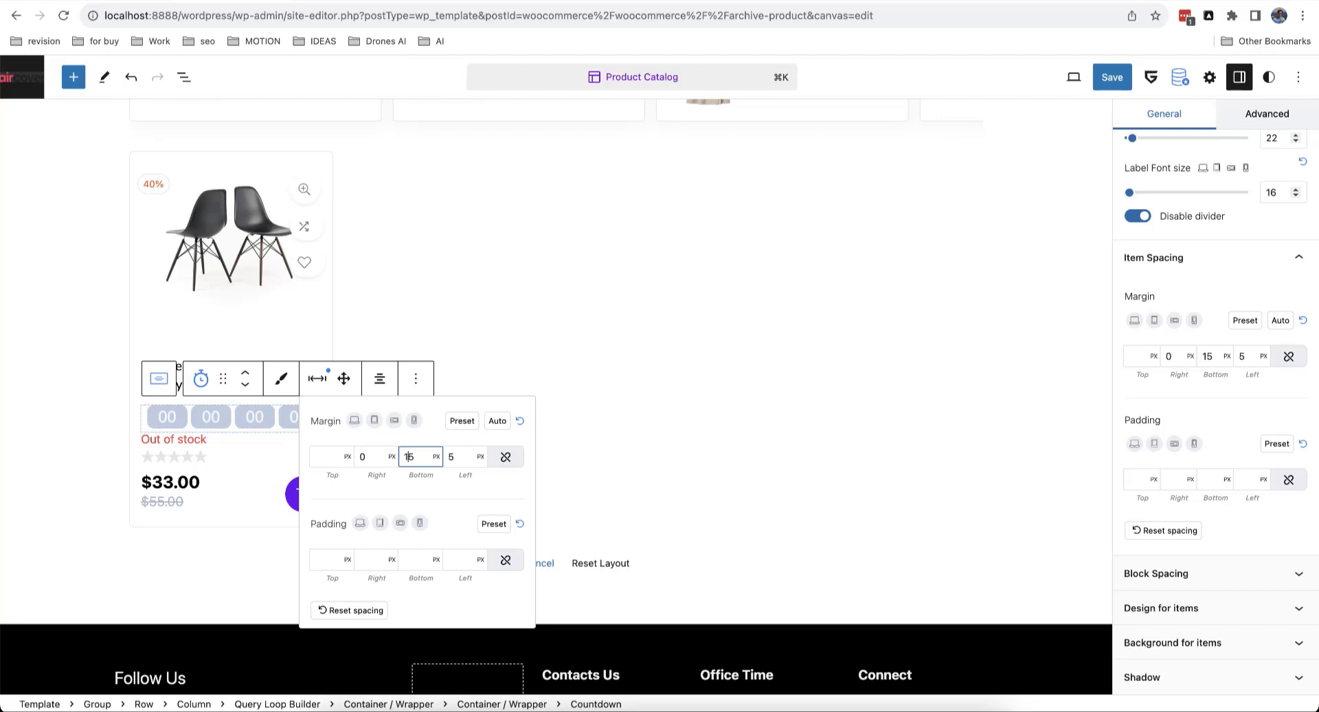
left_click(461, 346)
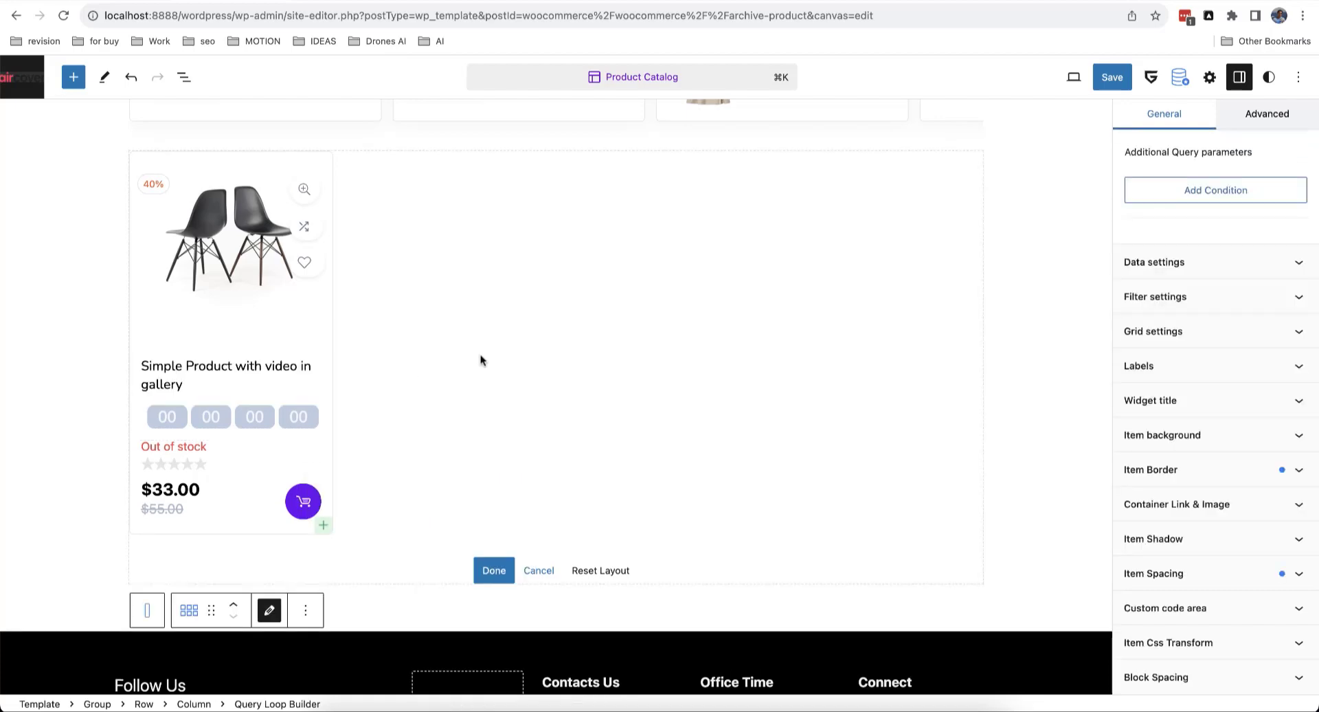
Step: Finish the card layout with Done and confirm saving the Product Catalog template
left_click(496, 568)
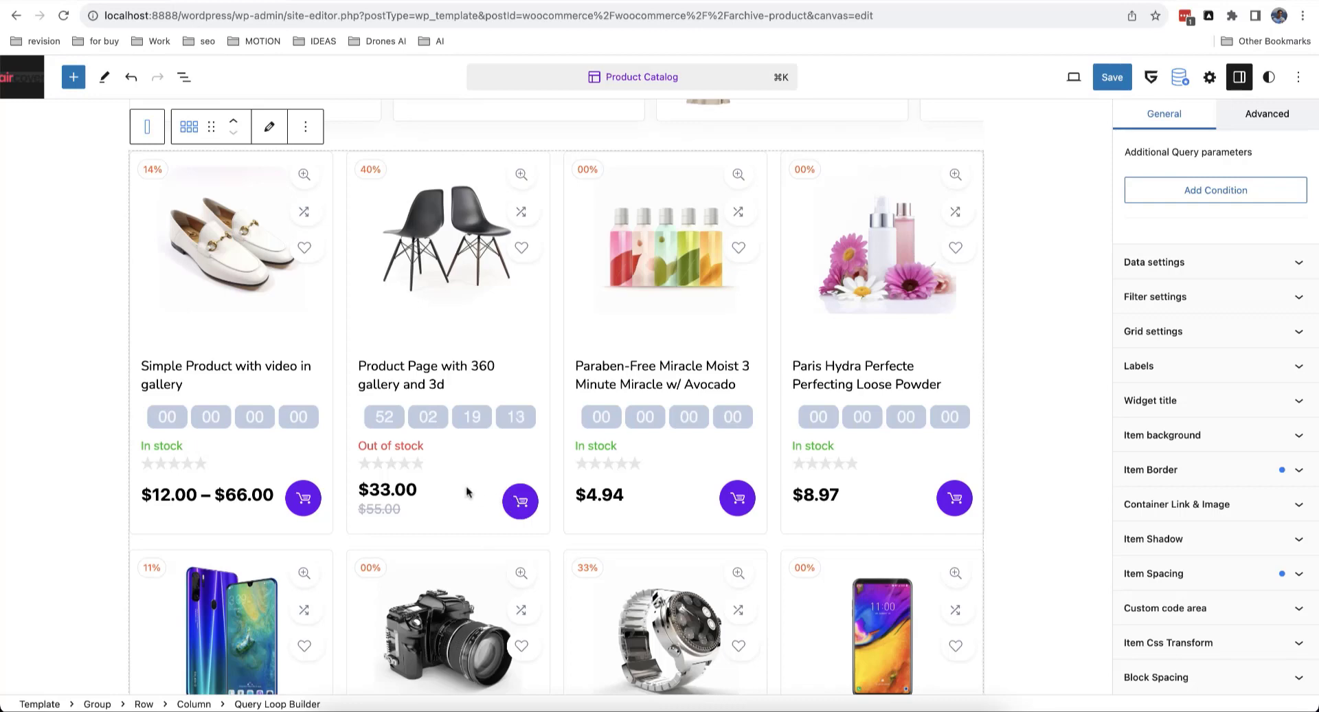
scroll(465, 491, "down", 2)
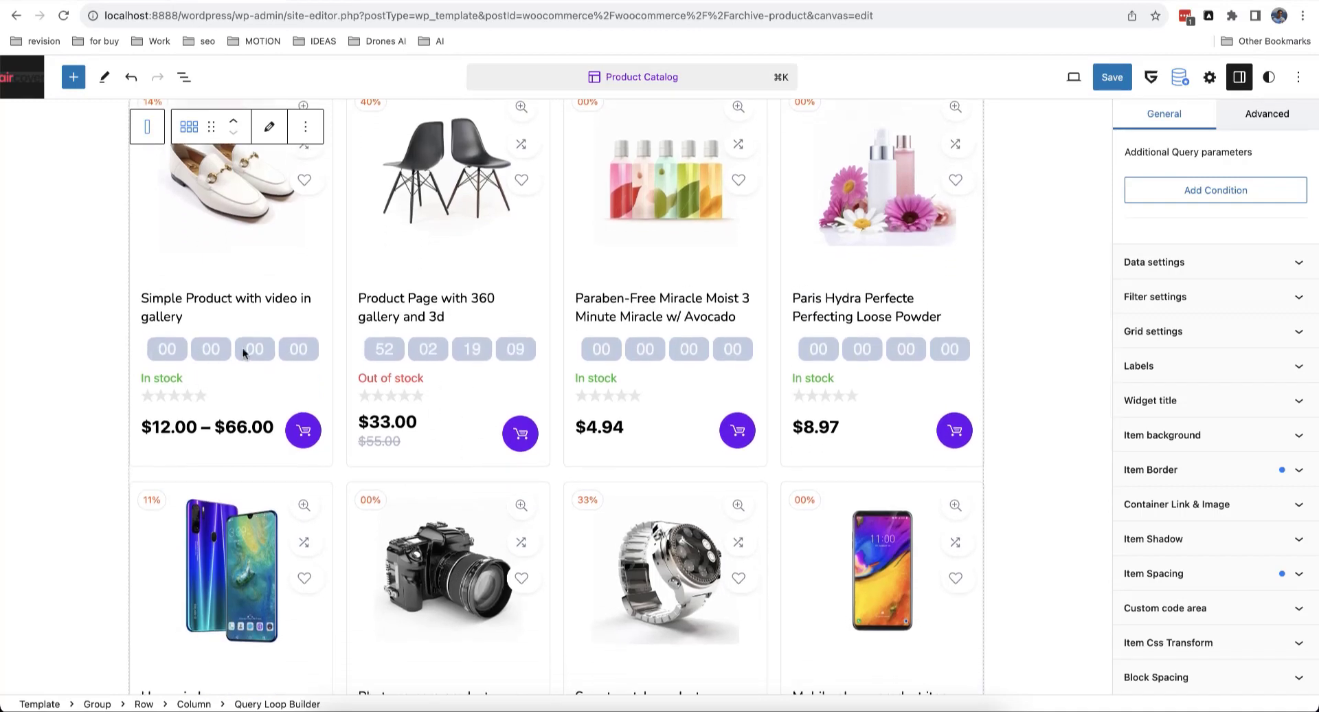
scroll(505, 347, "down", 5)
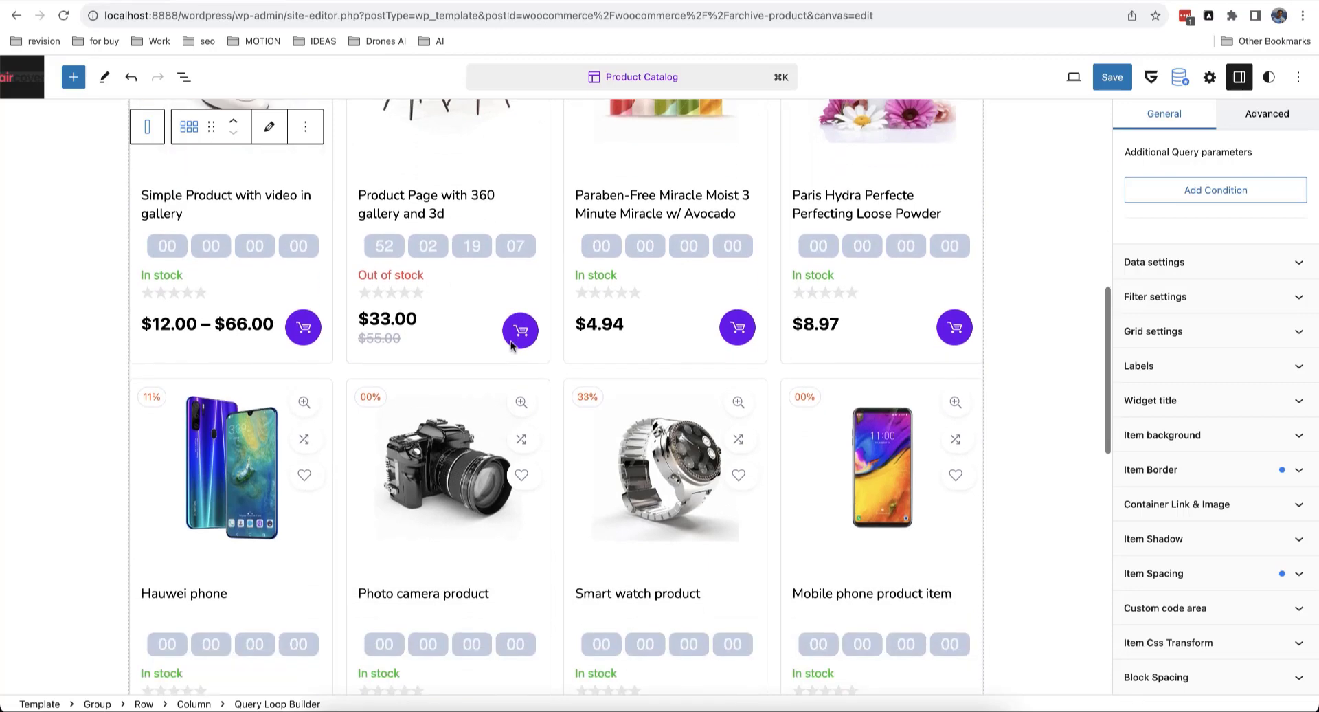
scroll(511, 357, "up", 5)
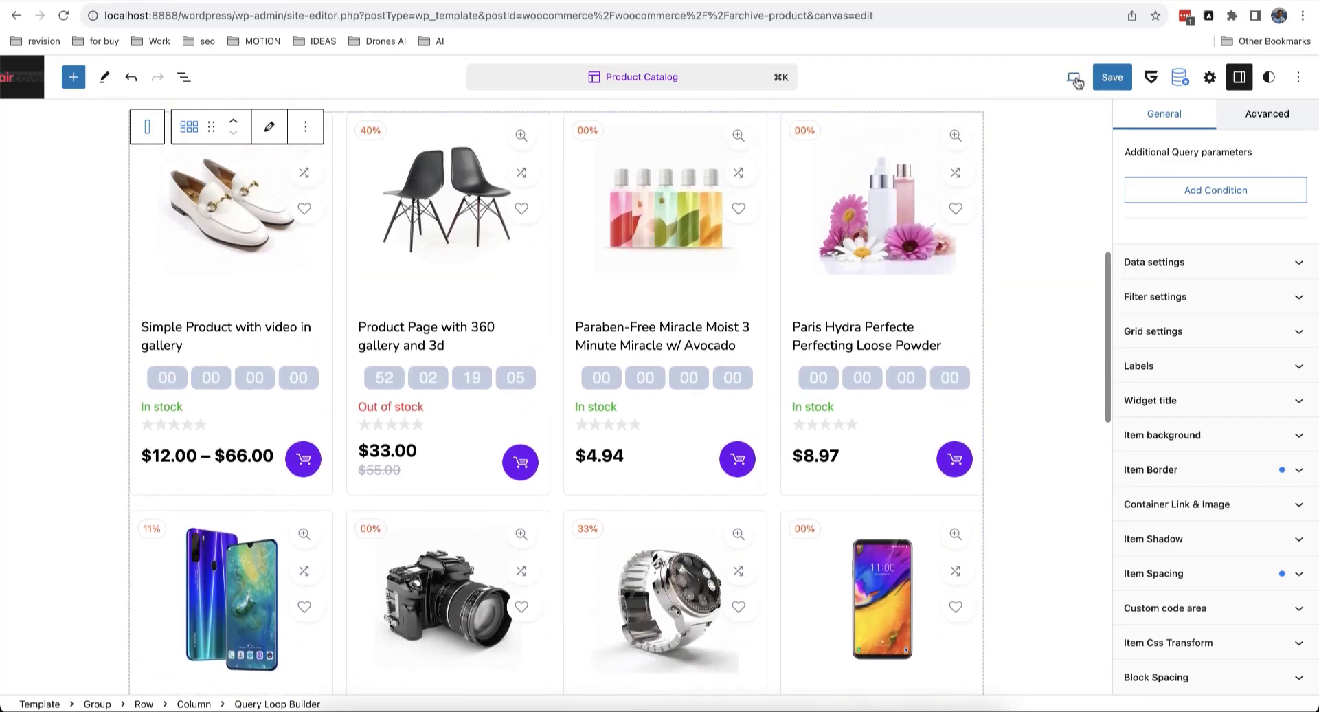
left_click(1112, 77)
left_click(1089, 78)
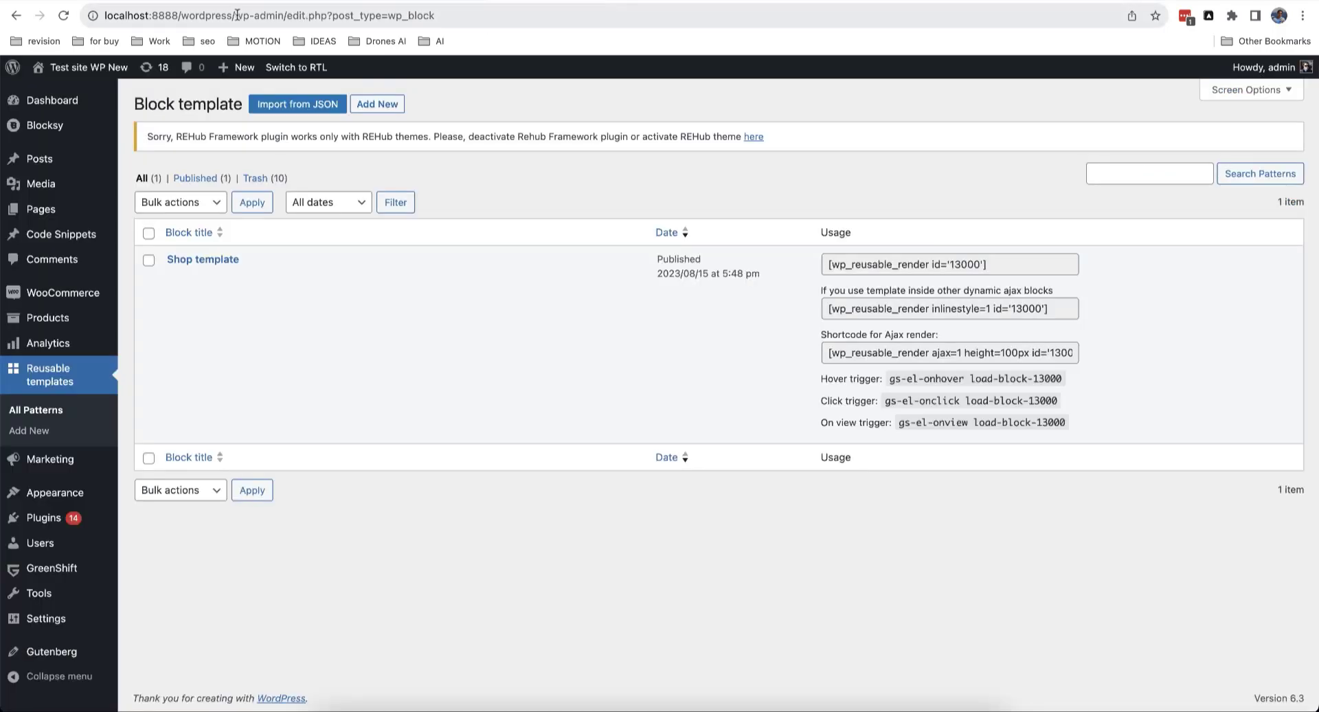
Step: Load the /shop/ page and scroll the grid to the chair's running sale countdown
left_click_drag(237, 15, 618, 15)
type("shop/")
key("Return")
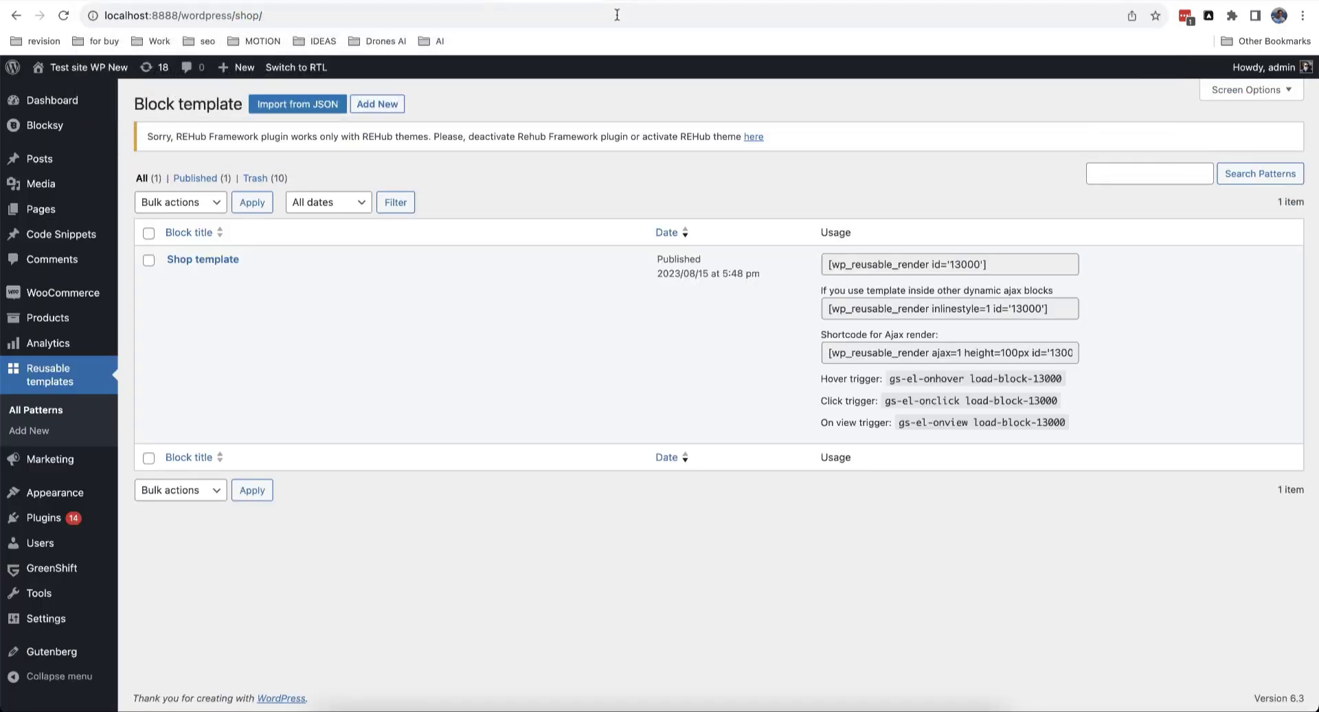
scroll(629, 151, "down", 4)
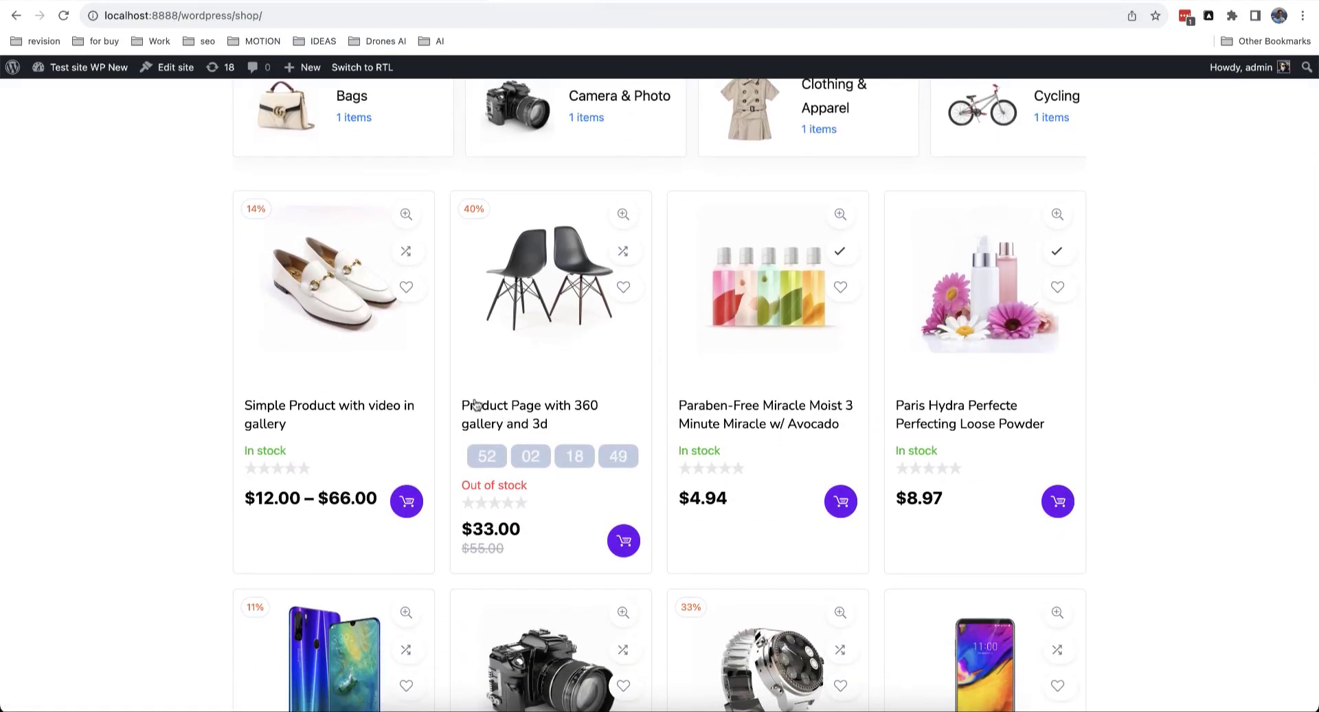
scroll(626, 391, "down", 6)
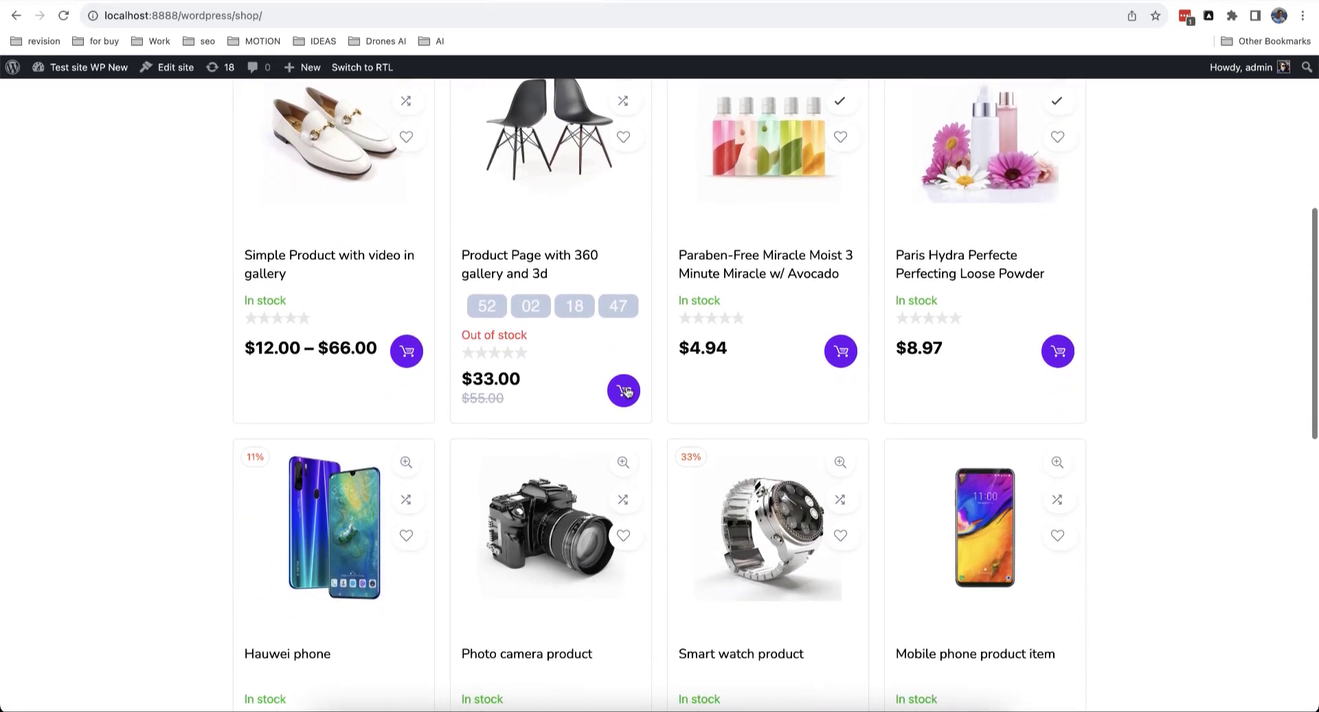
scroll(626, 391, "up", 3)
scroll(625, 391, "up", 3)
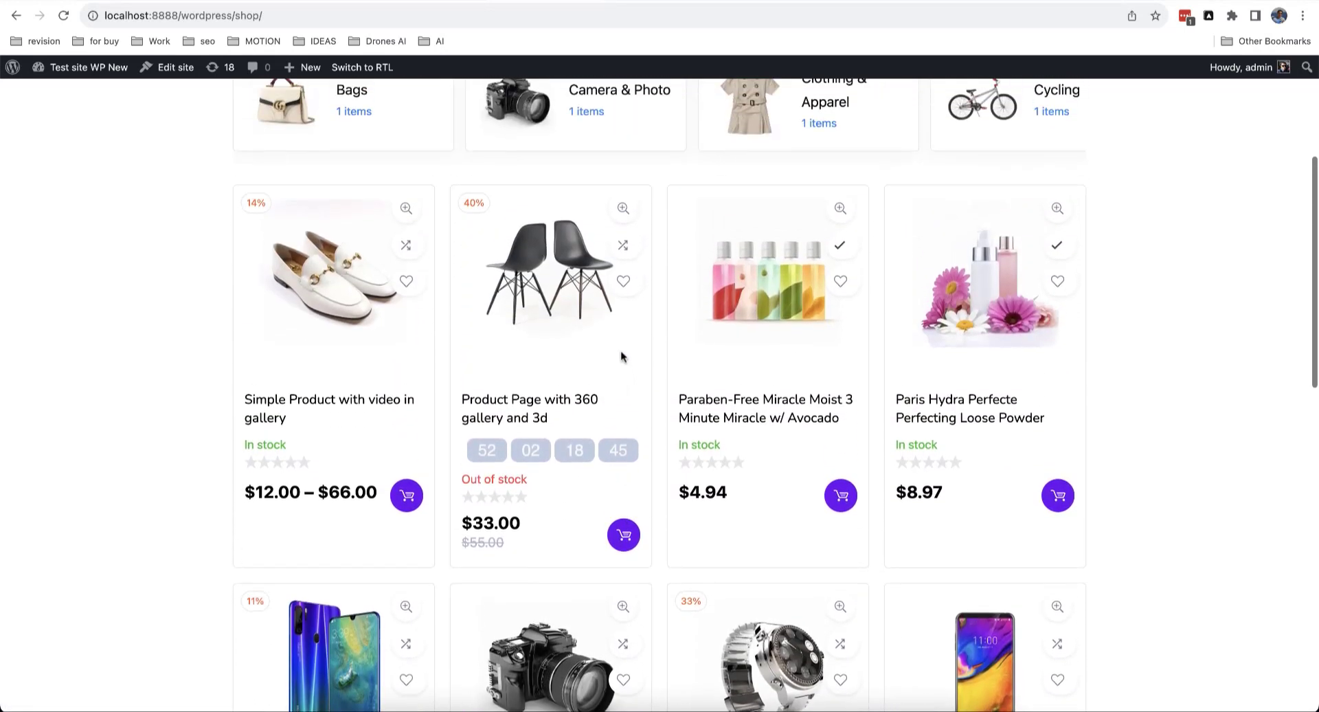
scroll(1172, 391, "down", 2)
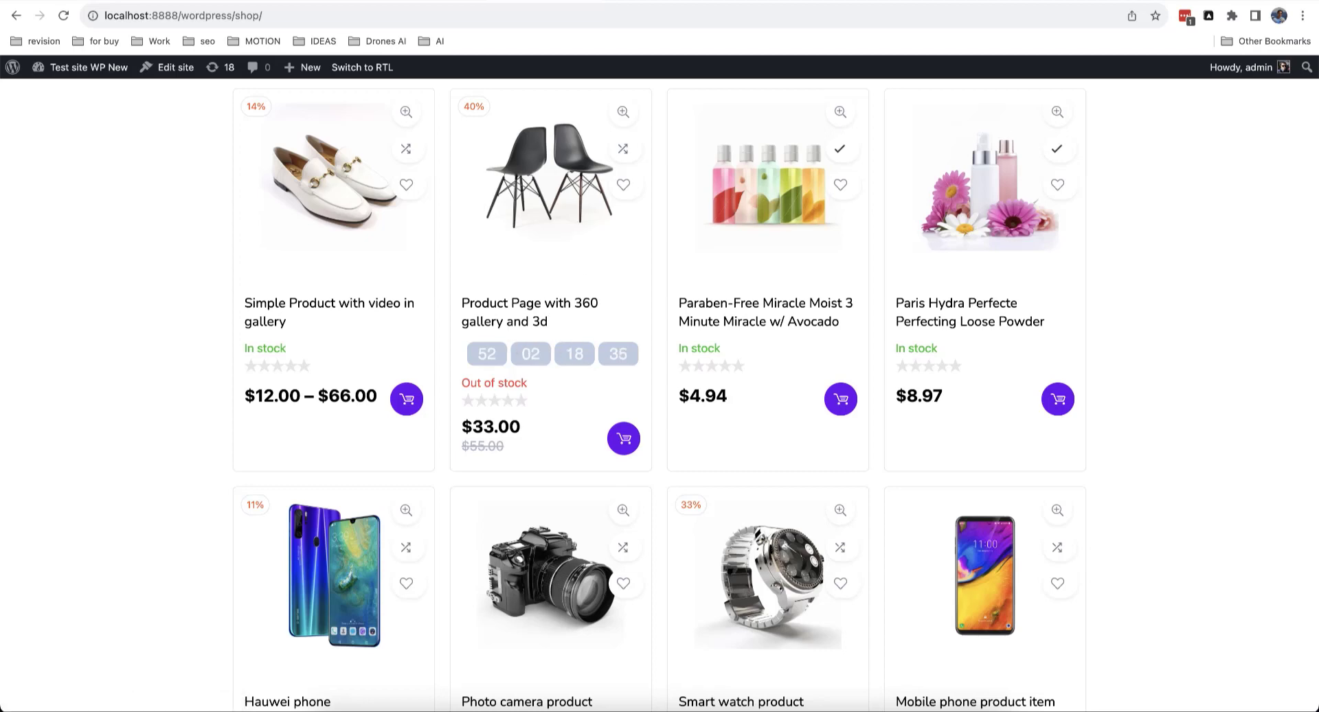
Step: Set the product grid's Data query to Custom post type and taxonomy and Type of products to Products with discount
left_click(354, 1)
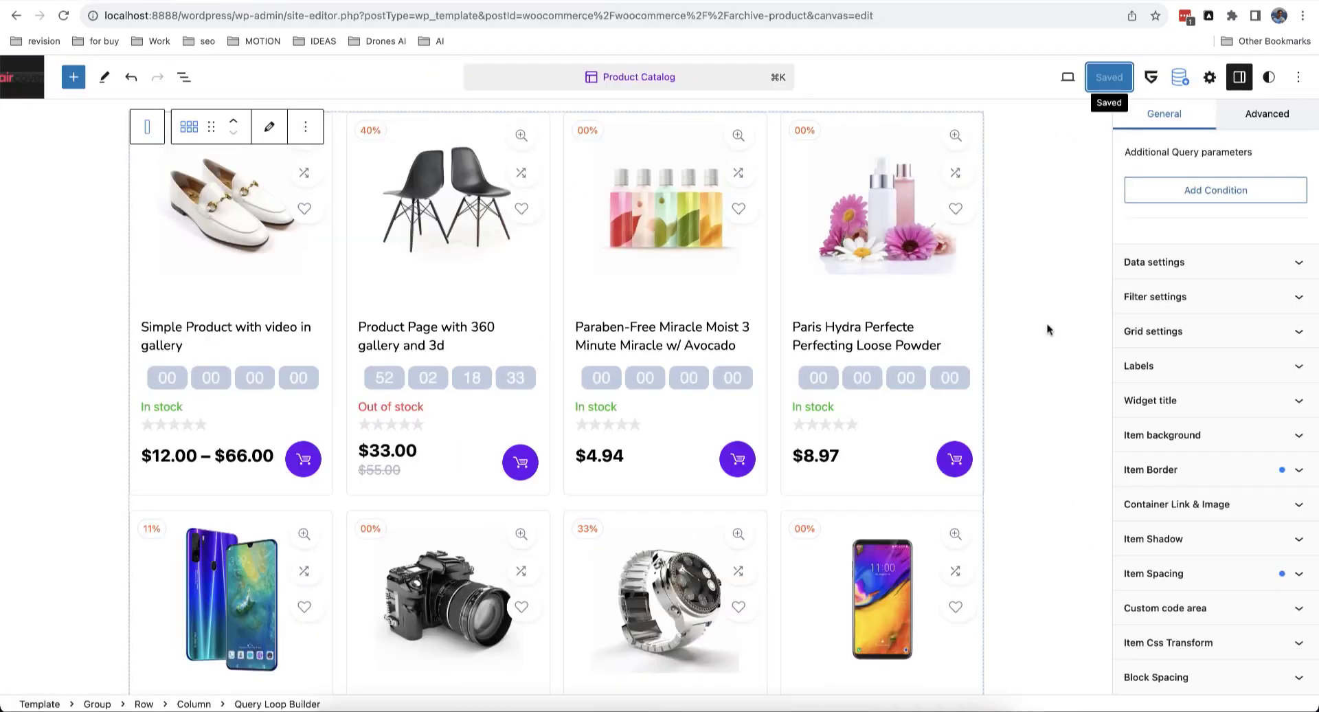
scroll(1185, 378, "up", 4)
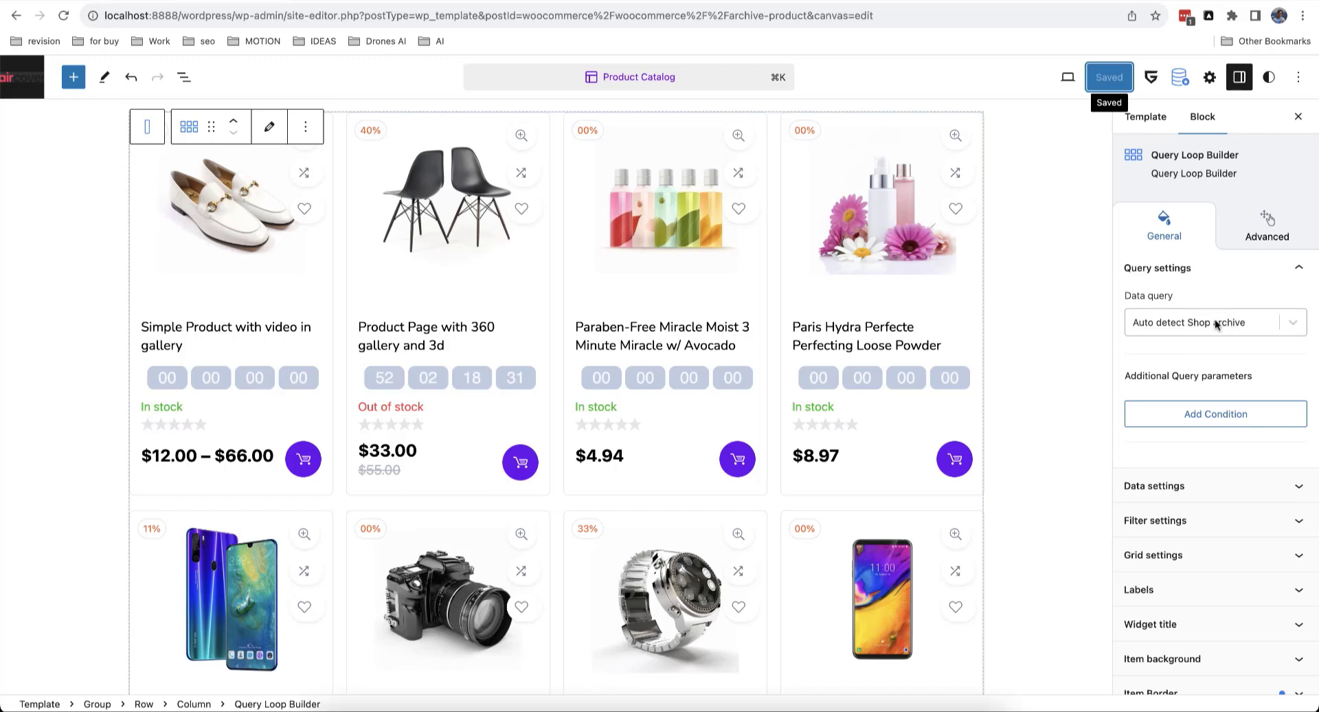
left_click(1217, 325)
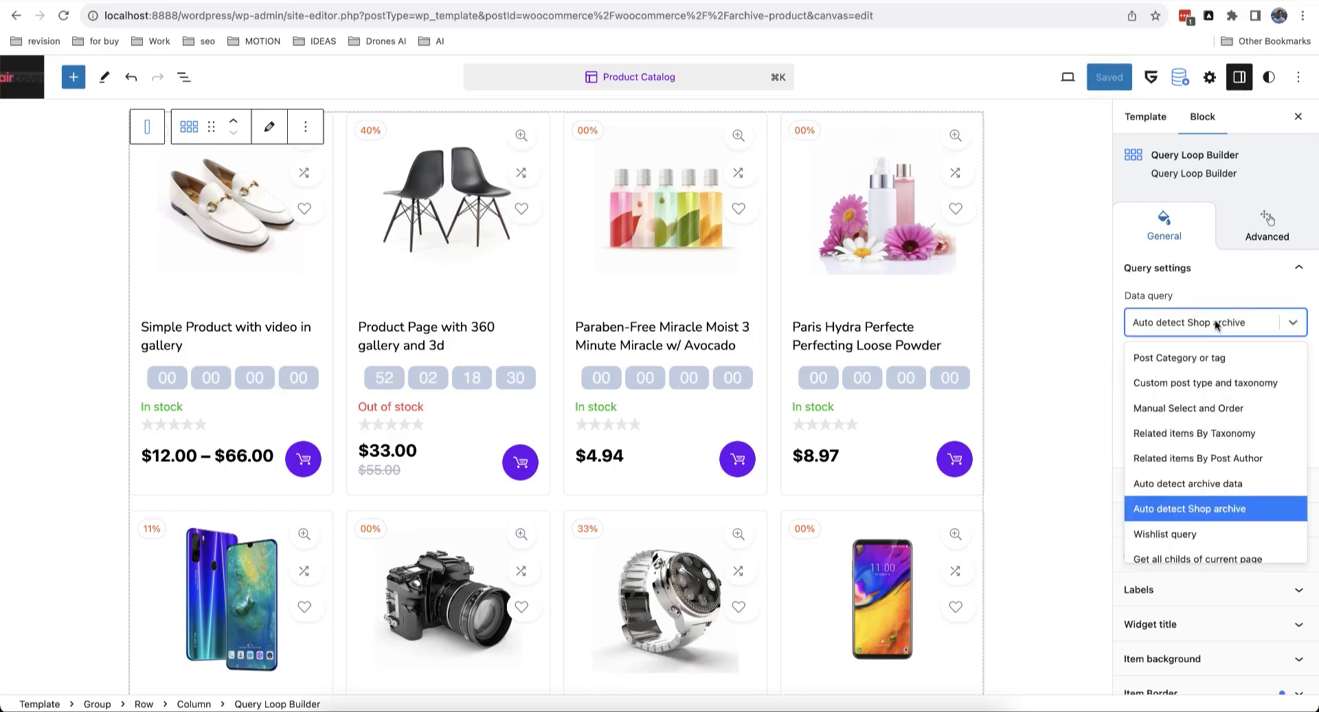
left_click(1244, 389)
scroll(1234, 390, "down", 6)
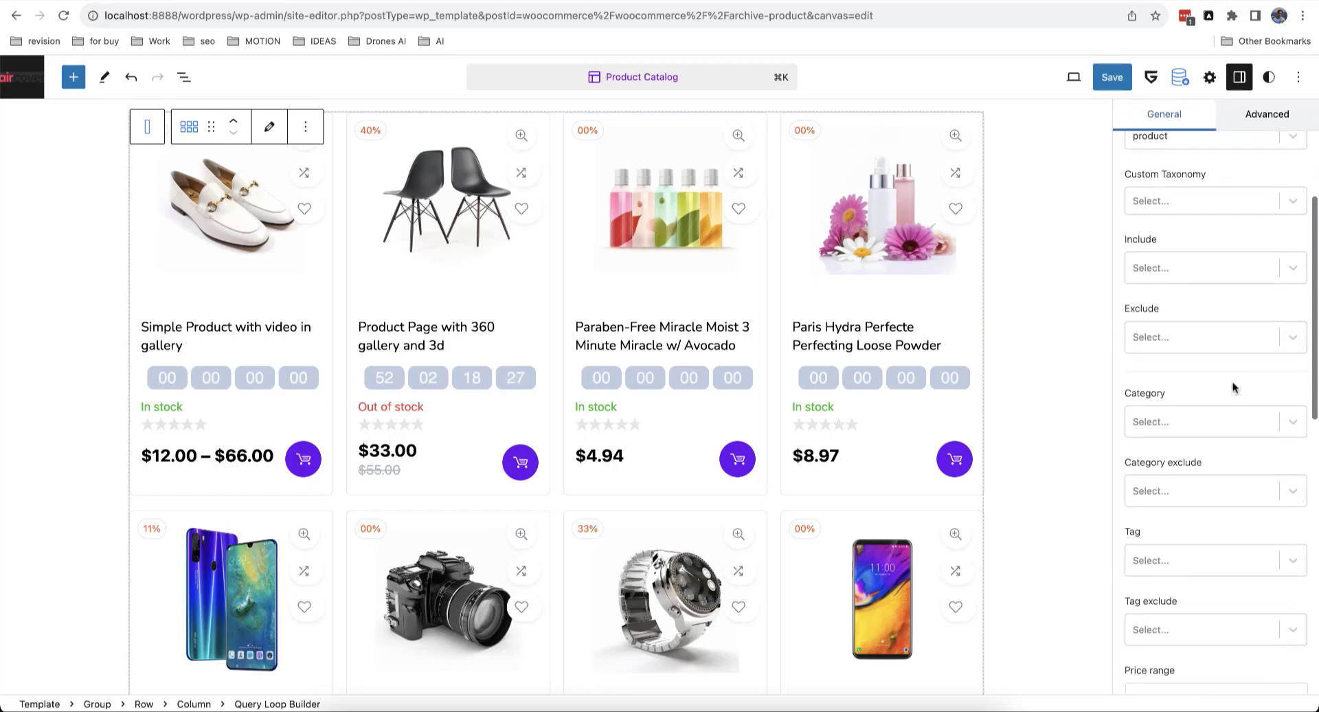
scroll(1227, 419, "down", 3)
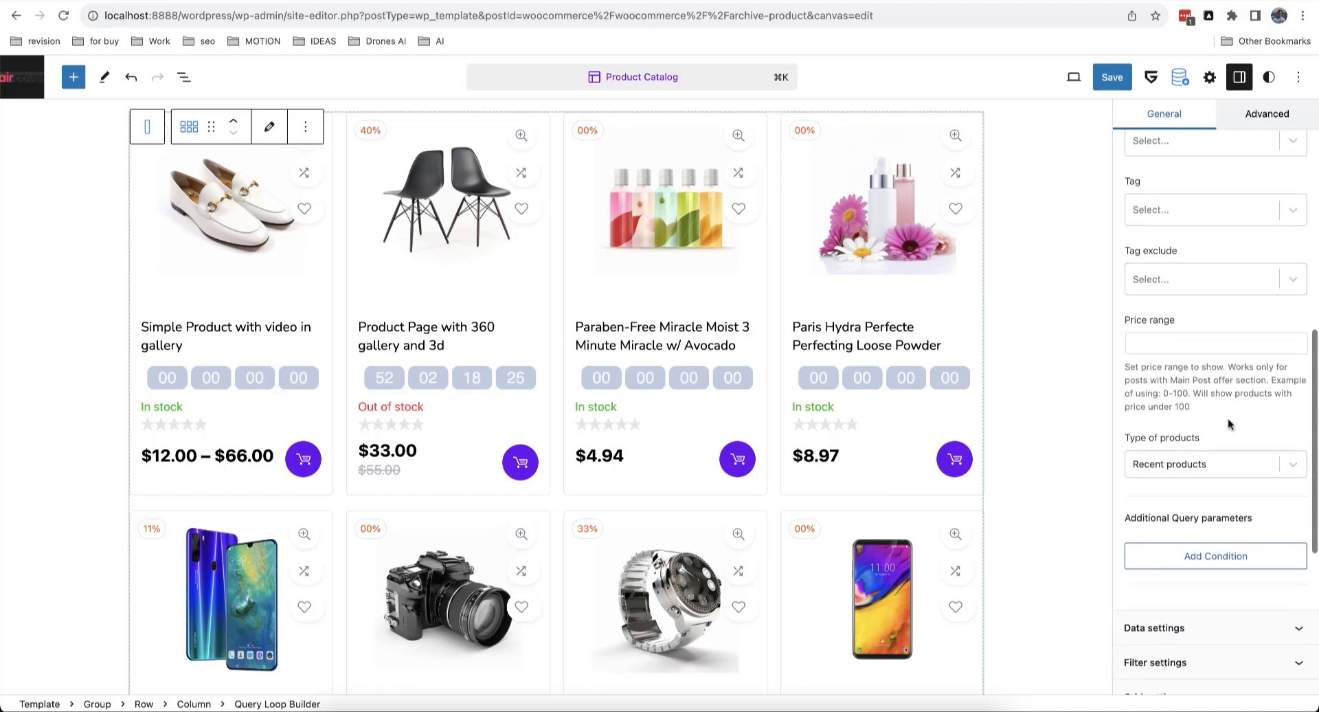
left_click(1200, 466)
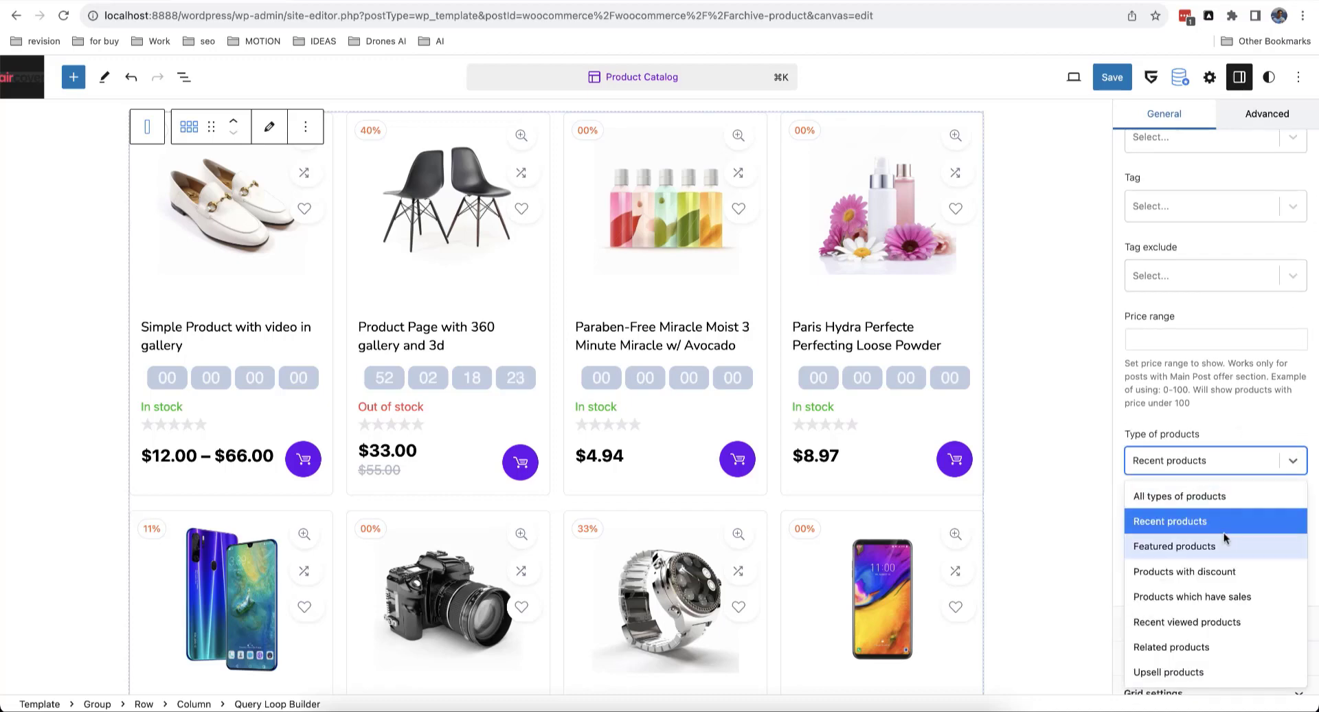
left_click(1206, 575)
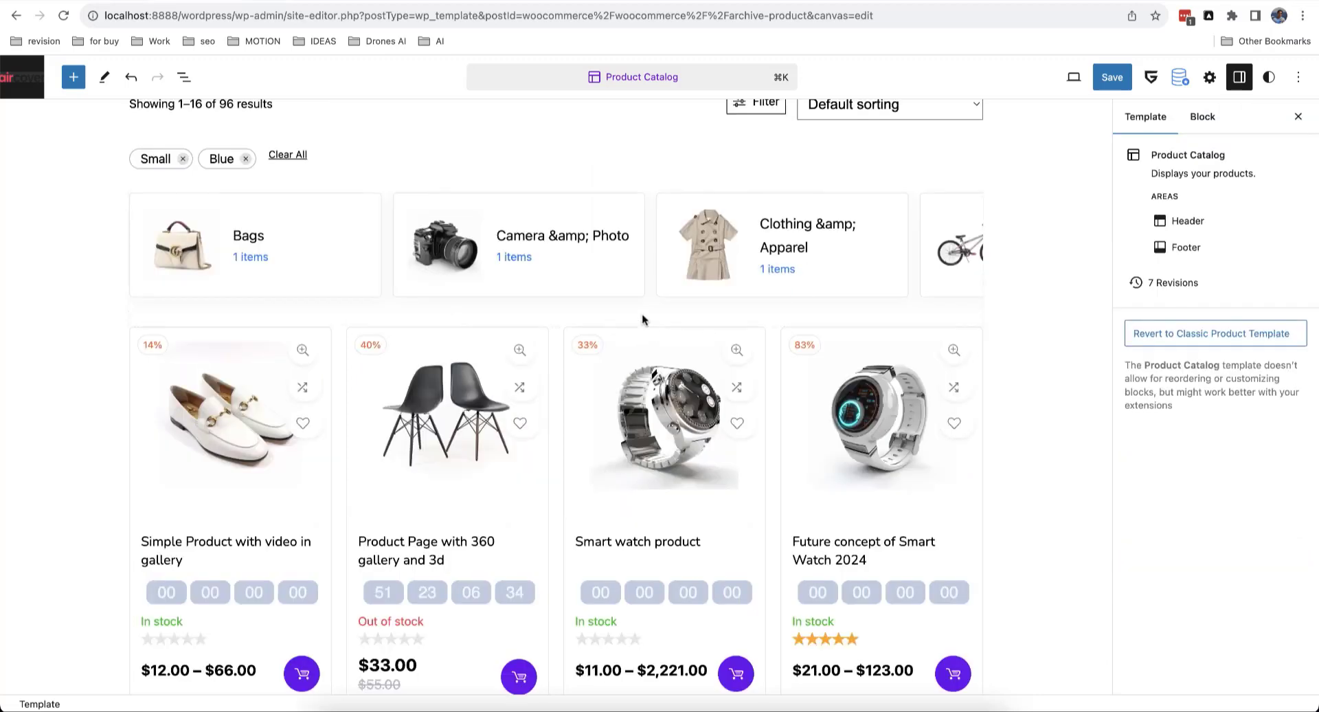
Step: Insert the Greenshift Woocommerce Loop pattern 'Woocommerce ajax grid with inputs' into the template
left_click(646, 320)
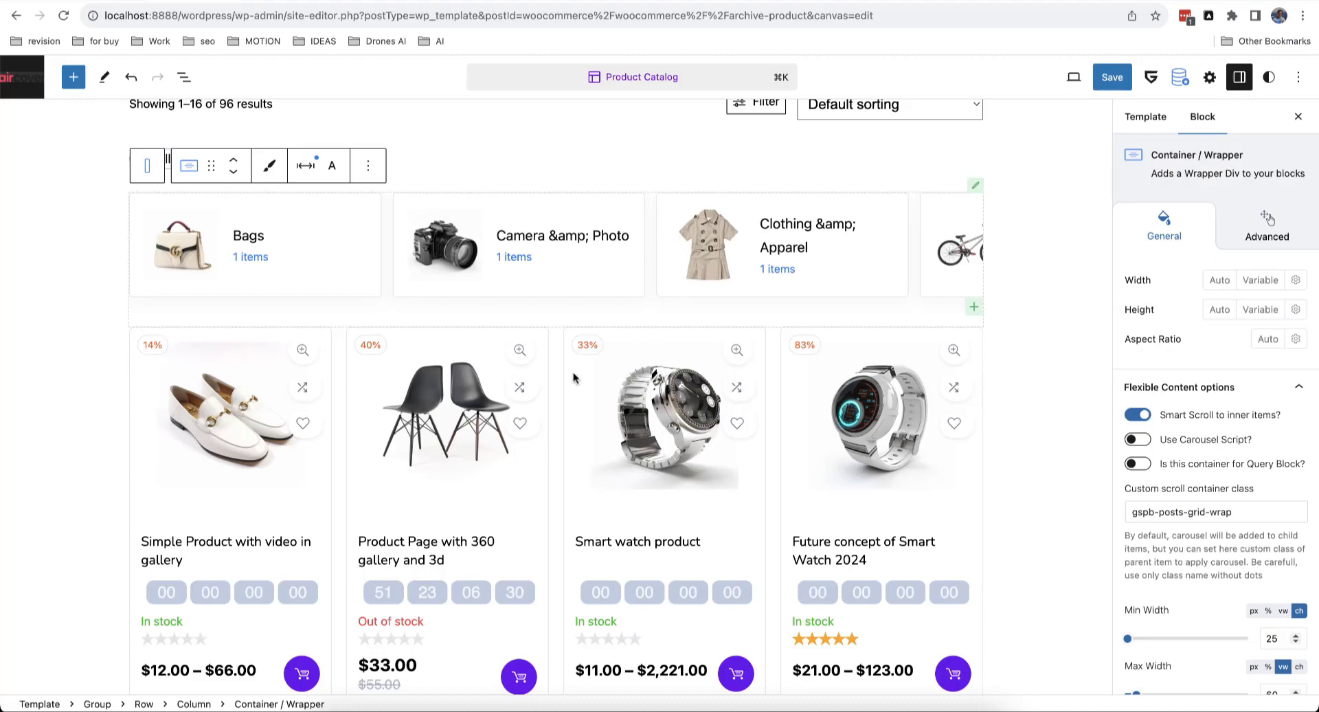
scroll(573, 377, "down", 7)
scroll(574, 377, "up", 9)
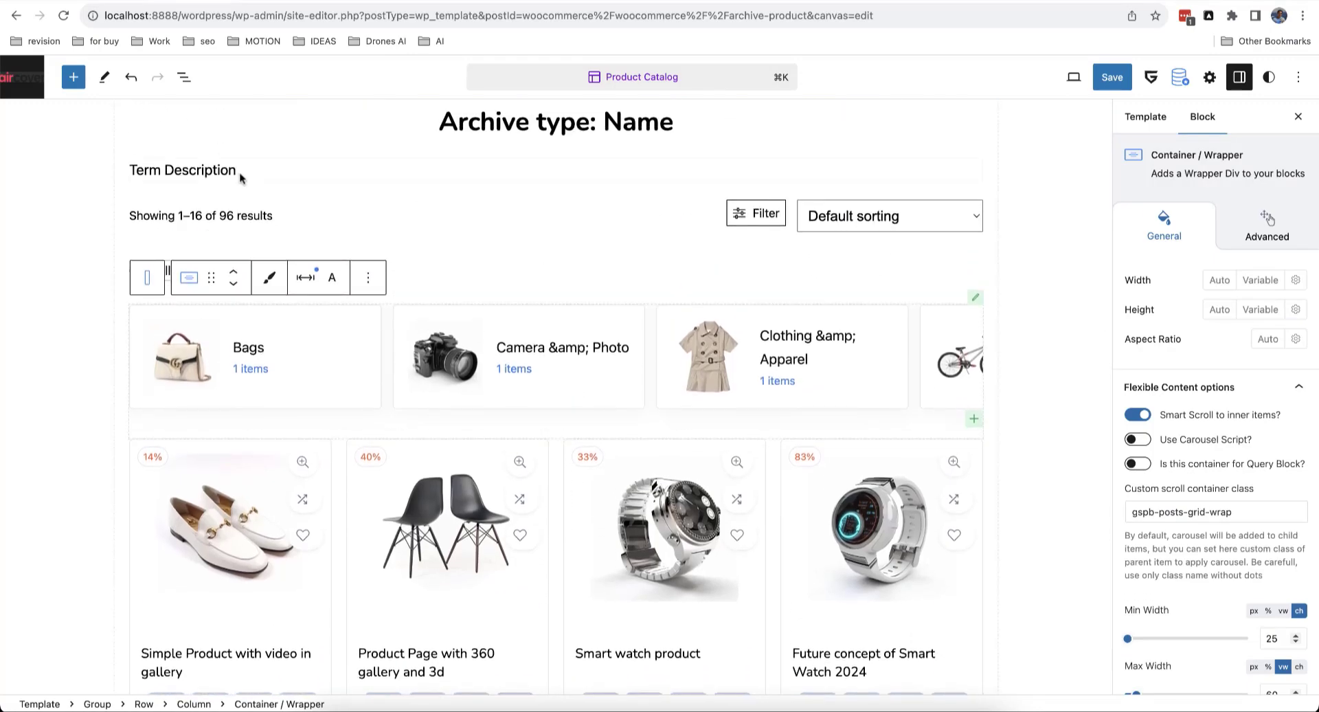
left_click(74, 77)
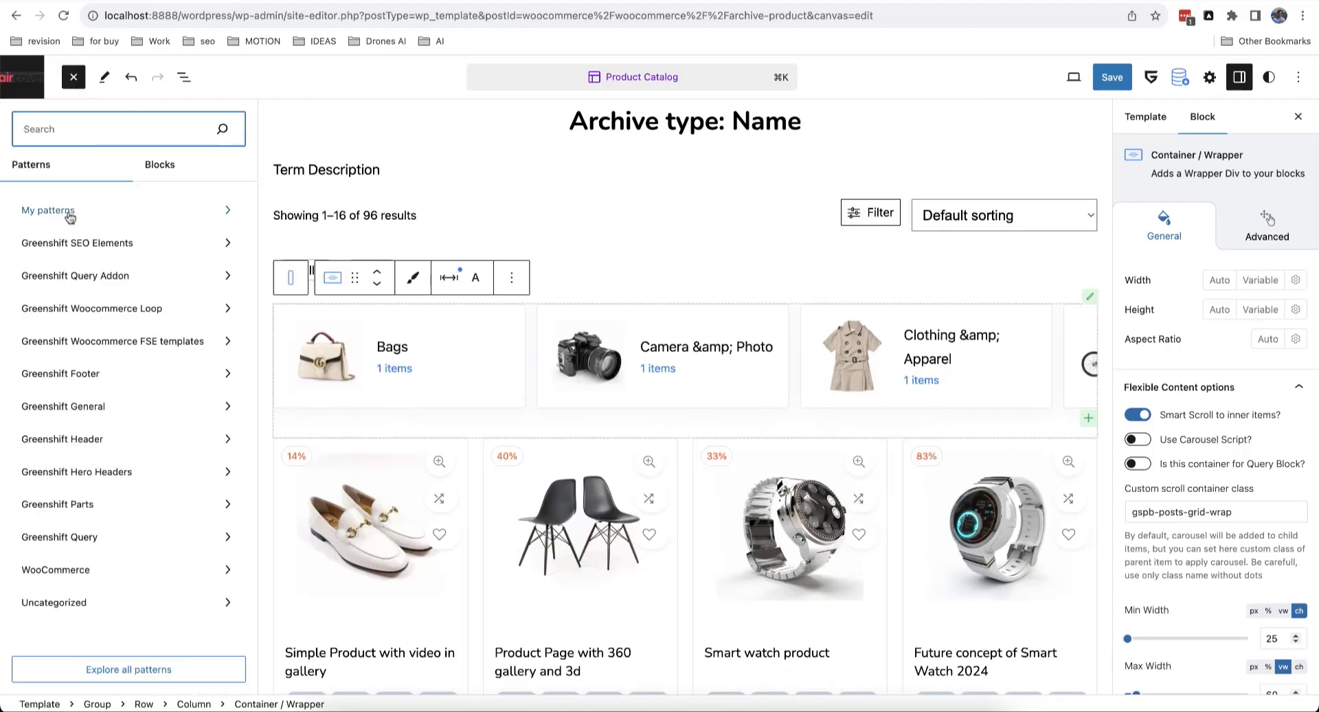
left_click(124, 313)
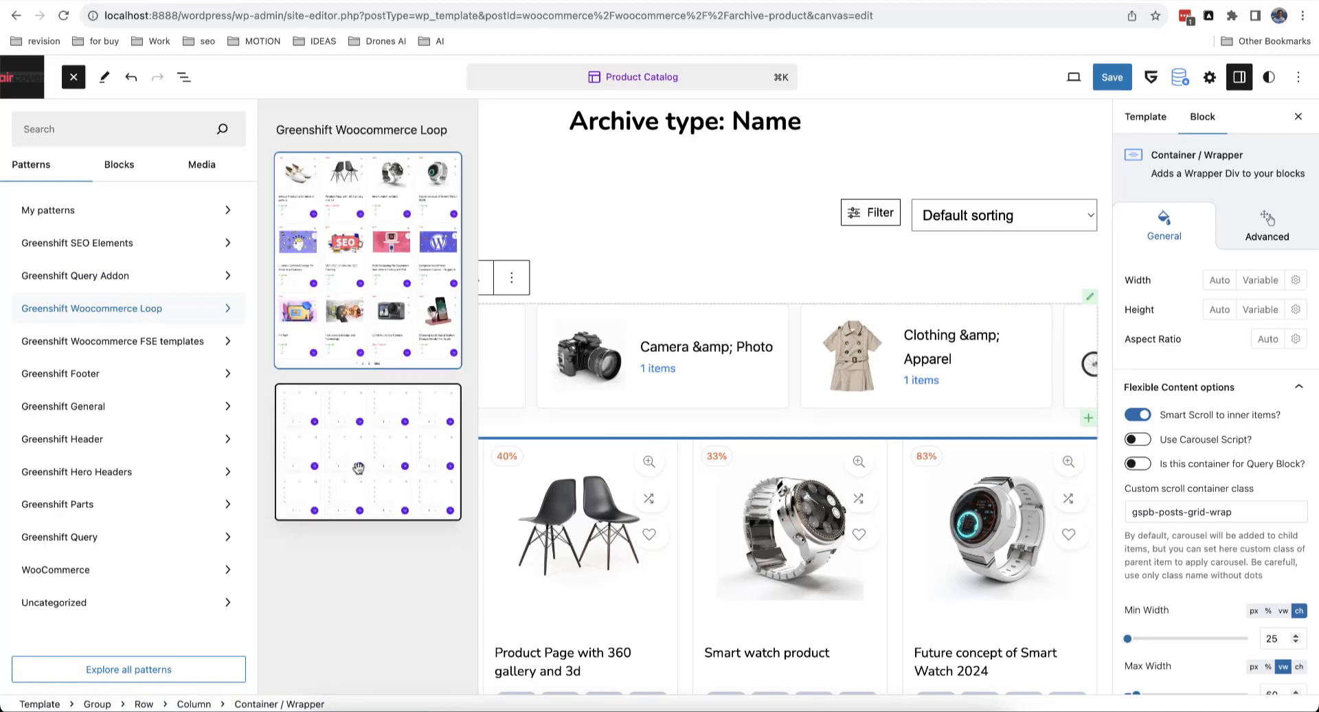
left_click(358, 471)
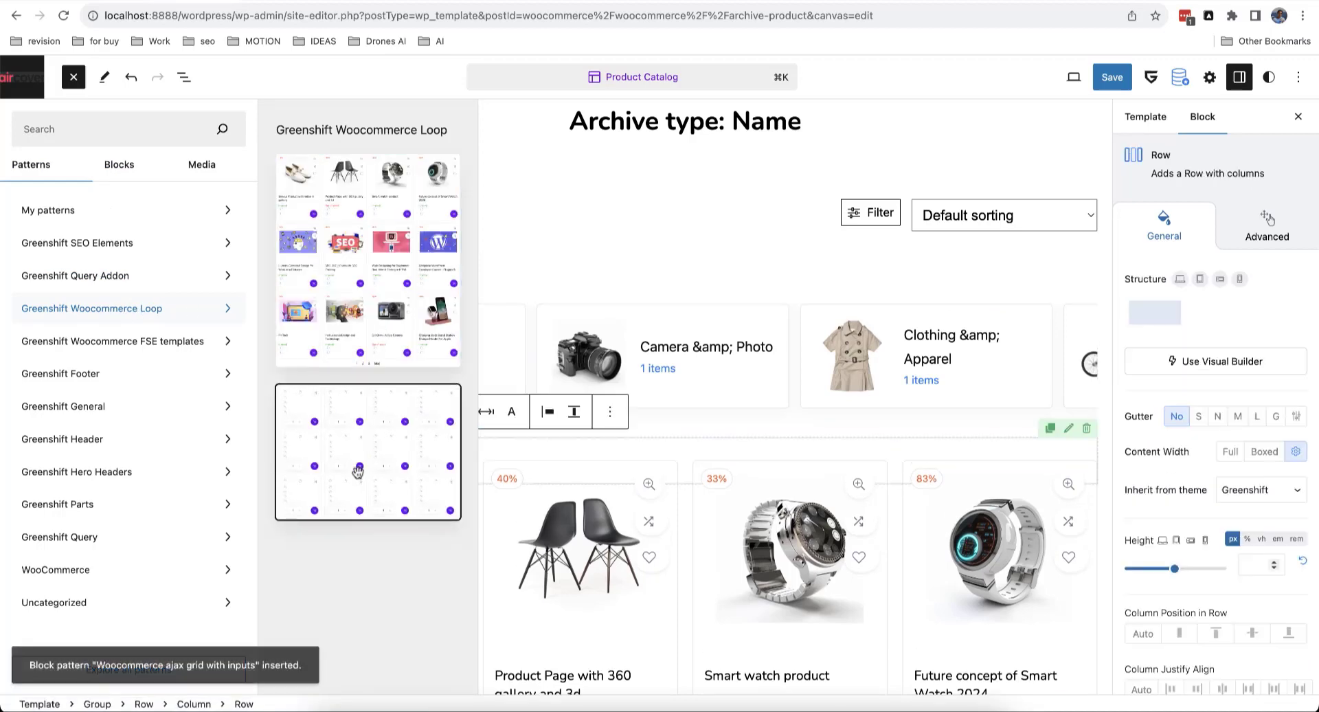
left_click(74, 77)
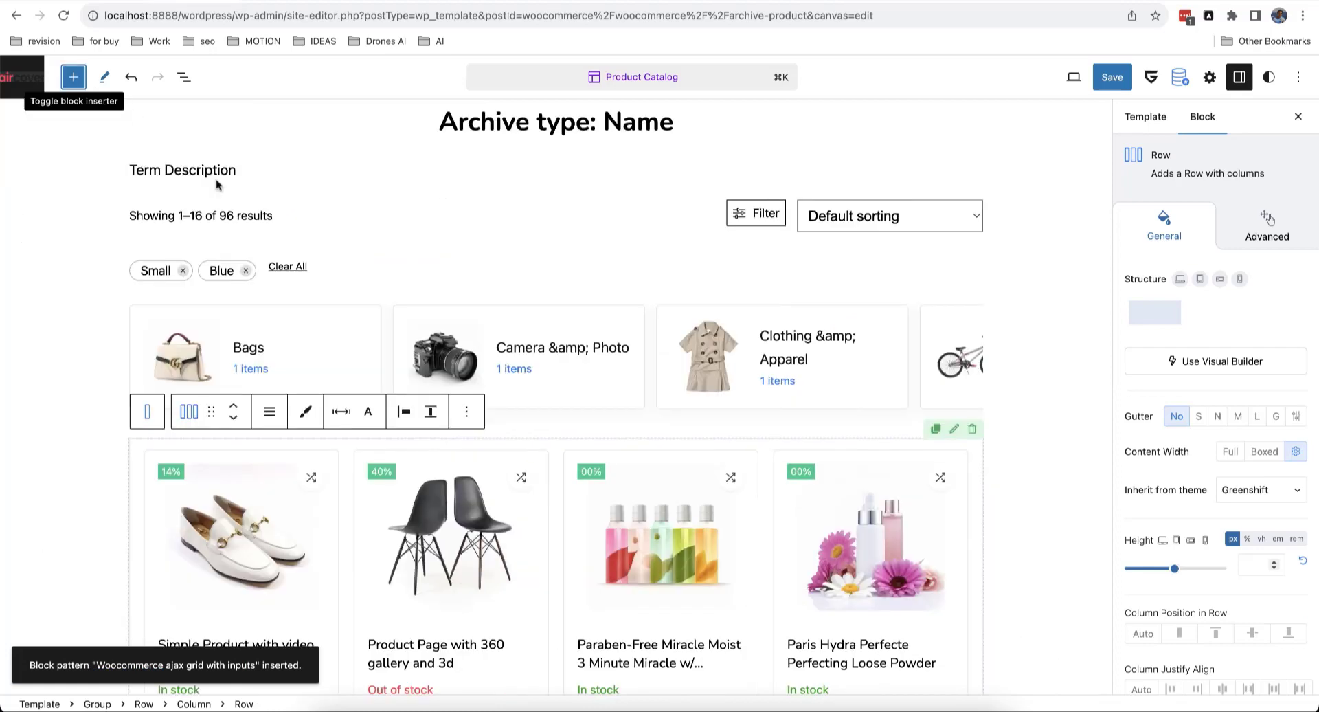
Step: Review the new ajax grid, save the Product Catalog template changes, and switch to the shop tab
scroll(402, 357, "down", 3)
scroll(401, 358, "down", 10)
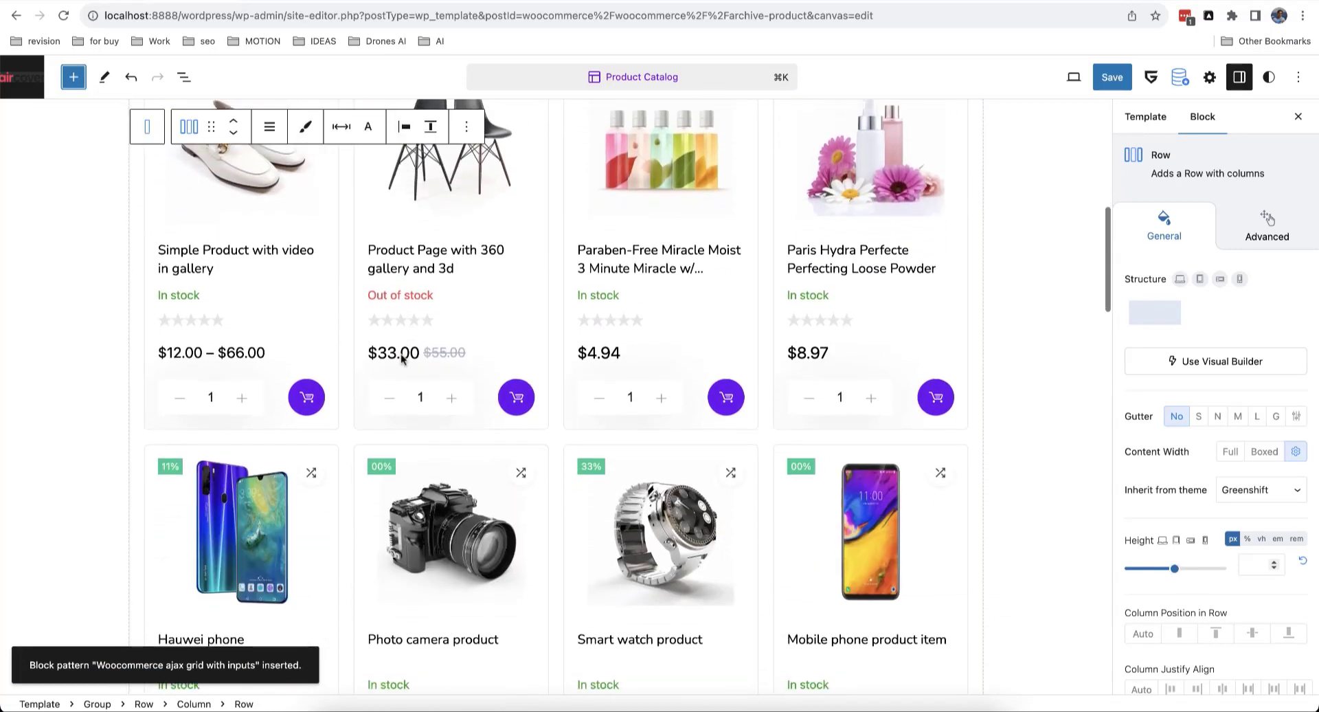
scroll(401, 359, "down", 5)
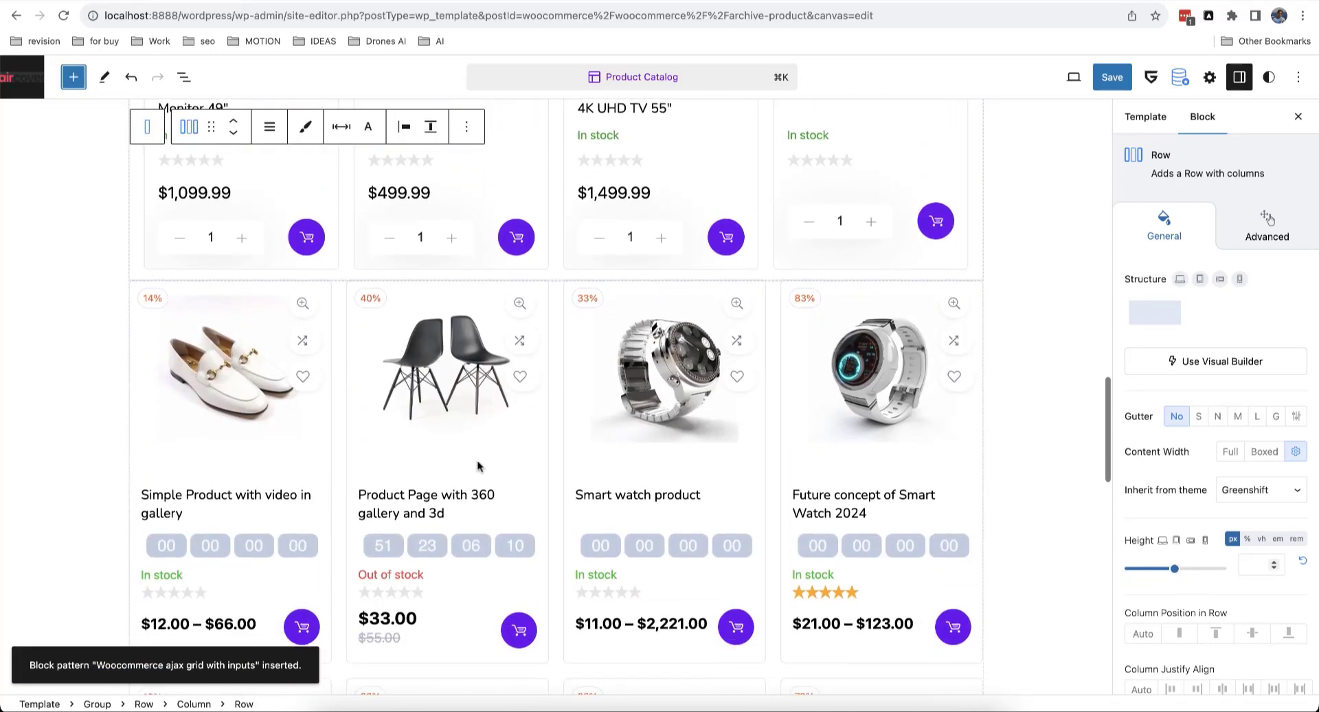
scroll(483, 467, "up", 7)
scroll(482, 467, "up", 6)
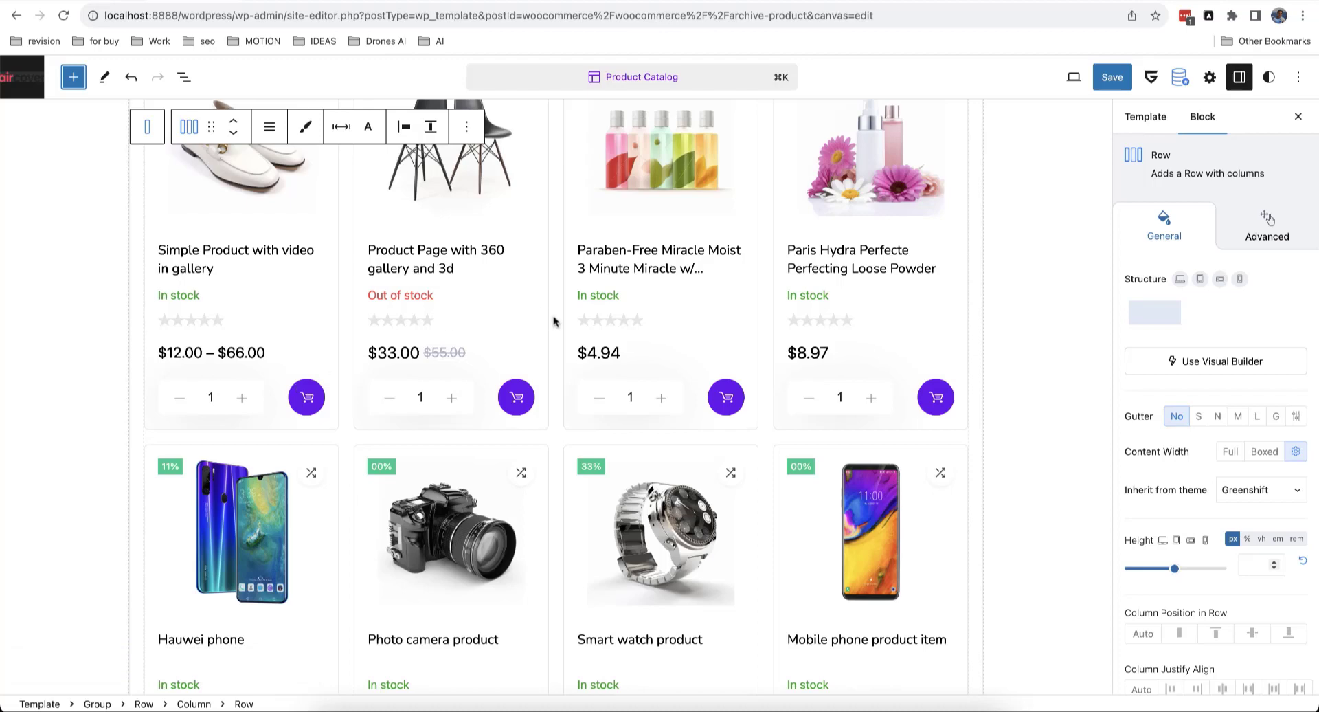
scroll(554, 321, "up", 3)
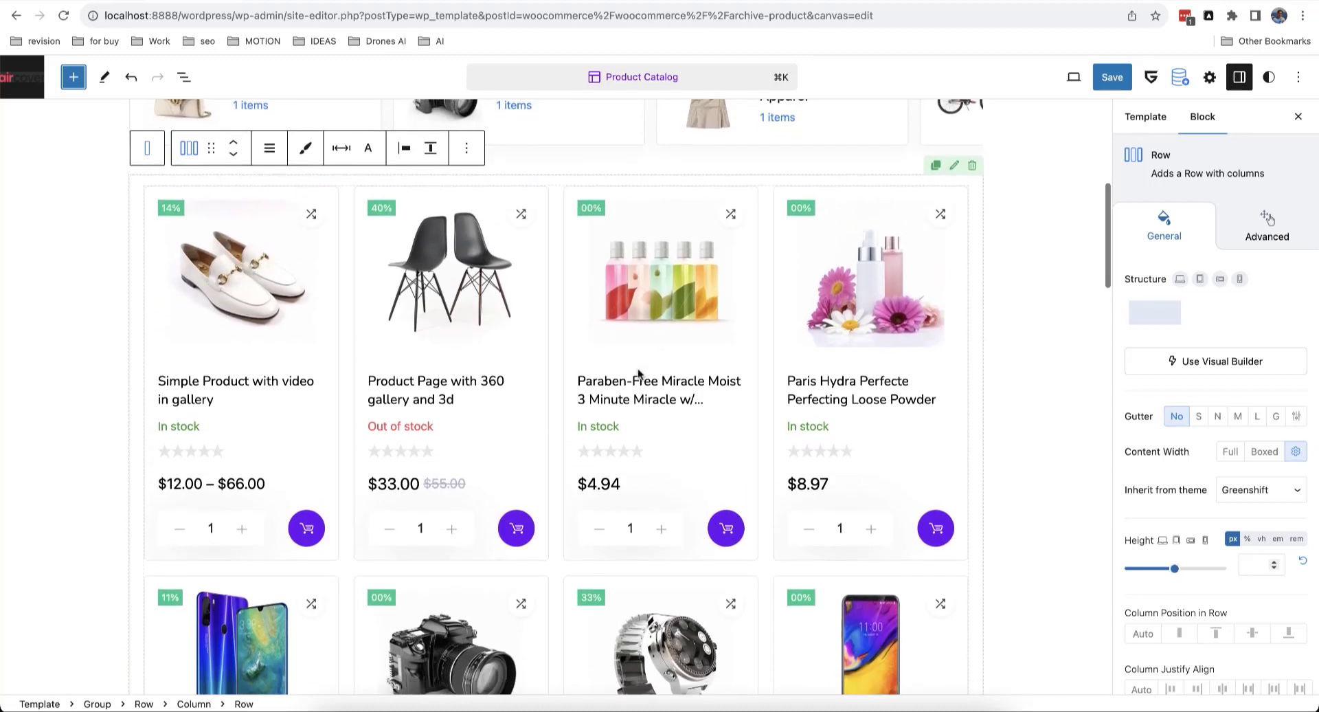
scroll(638, 374, "down", 2)
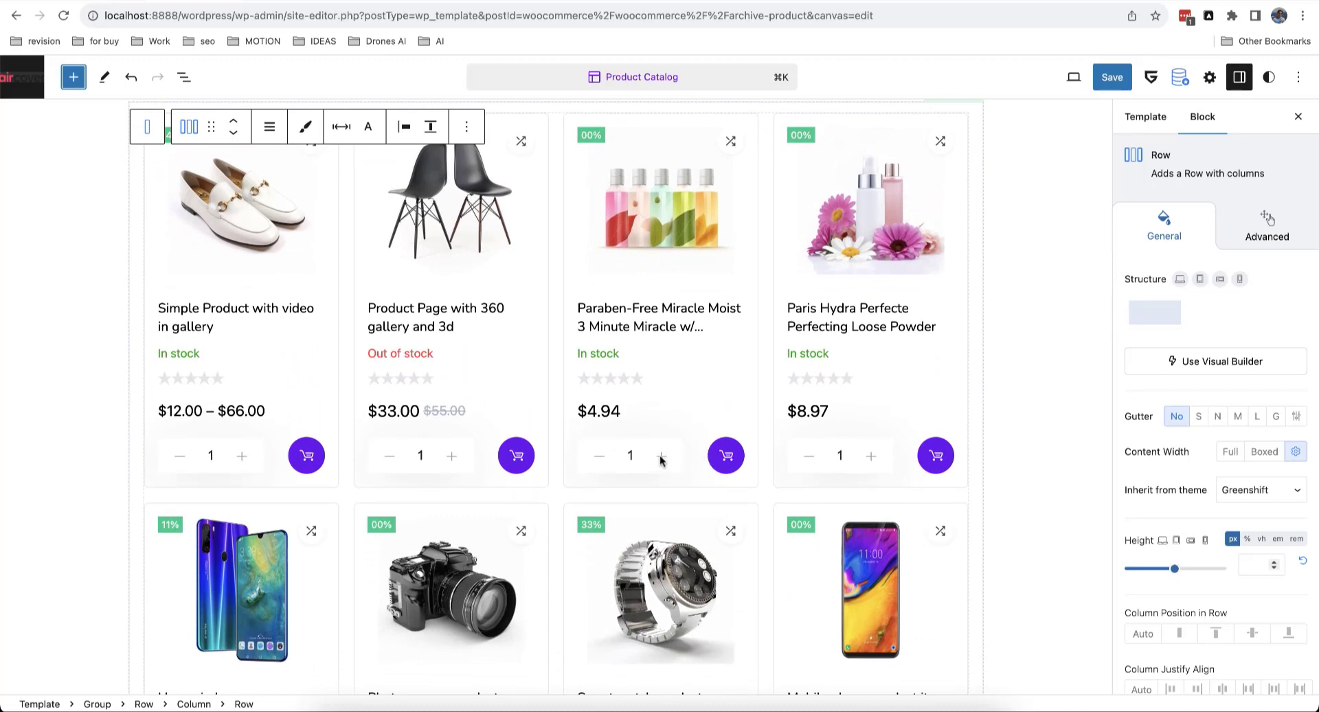
scroll(659, 459, "down", 3)
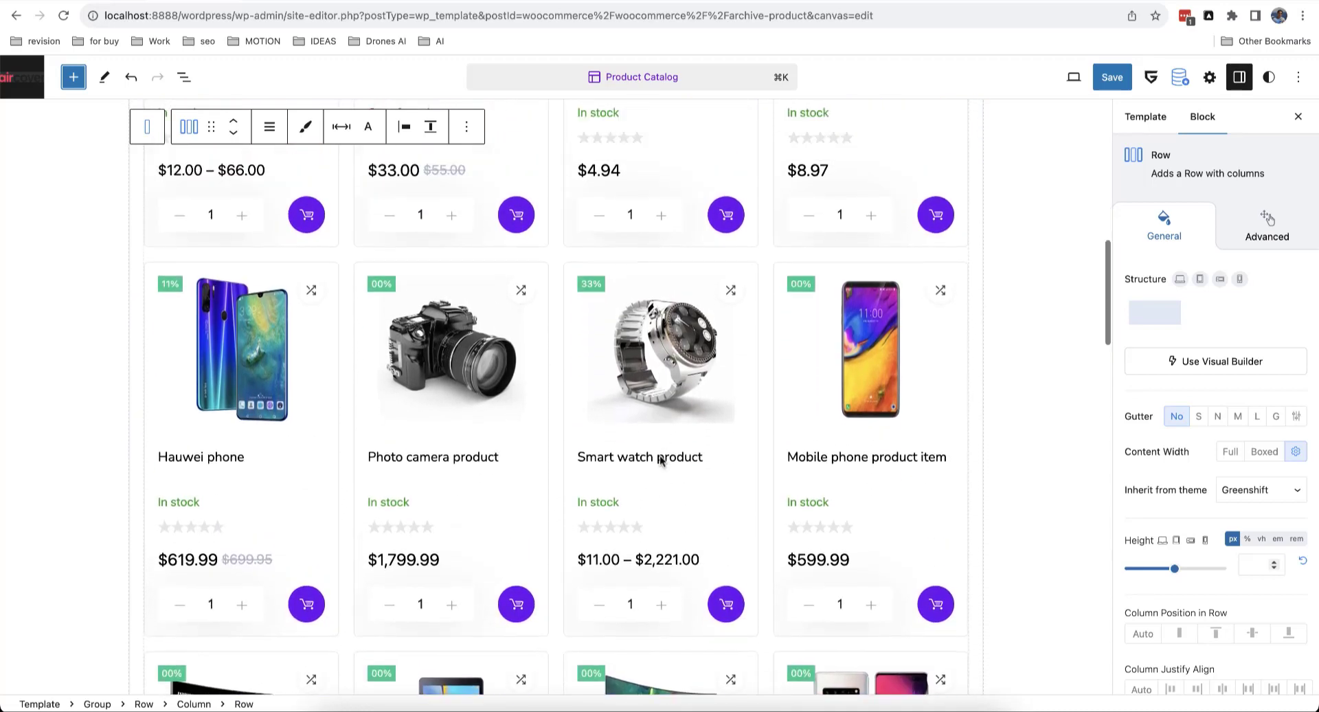
left_click(1113, 77)
left_click(1168, 78)
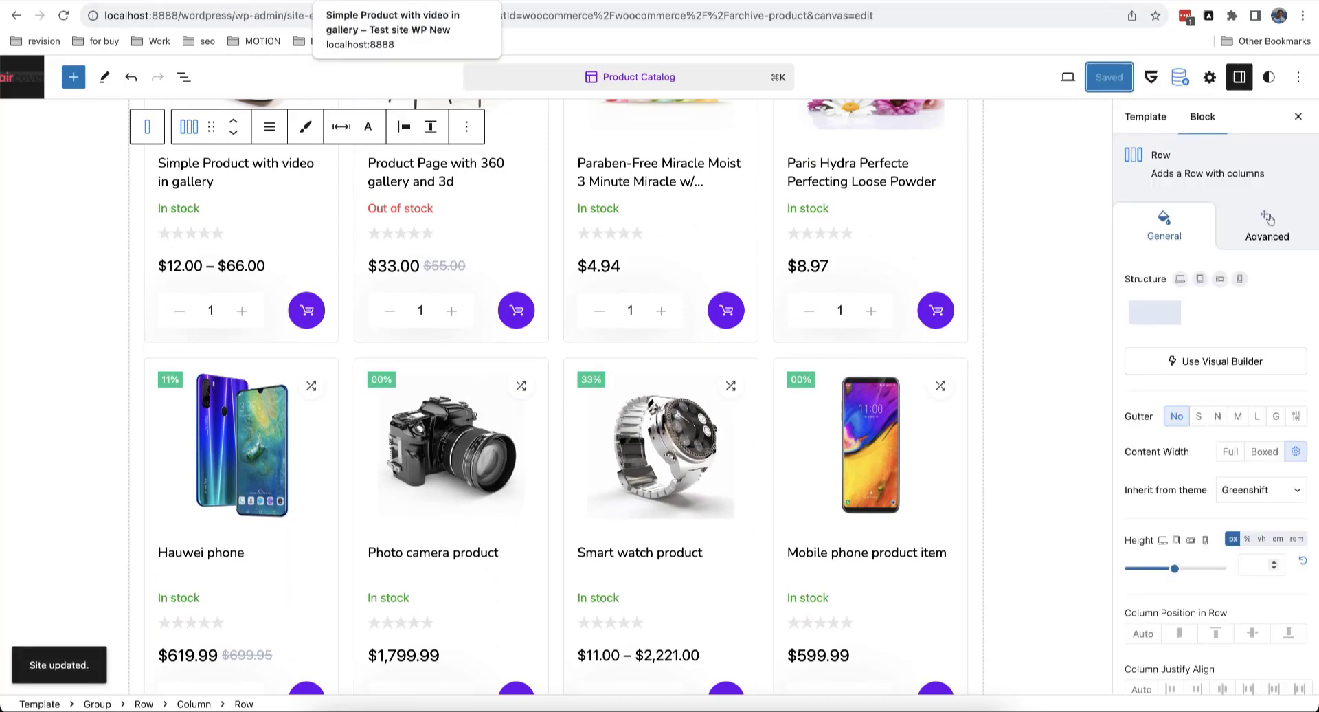
left_click(371, 1)
left_click(110, 0)
Step: Reload the shop page and scroll down to preview the new ajax grid
left_click(62, 15)
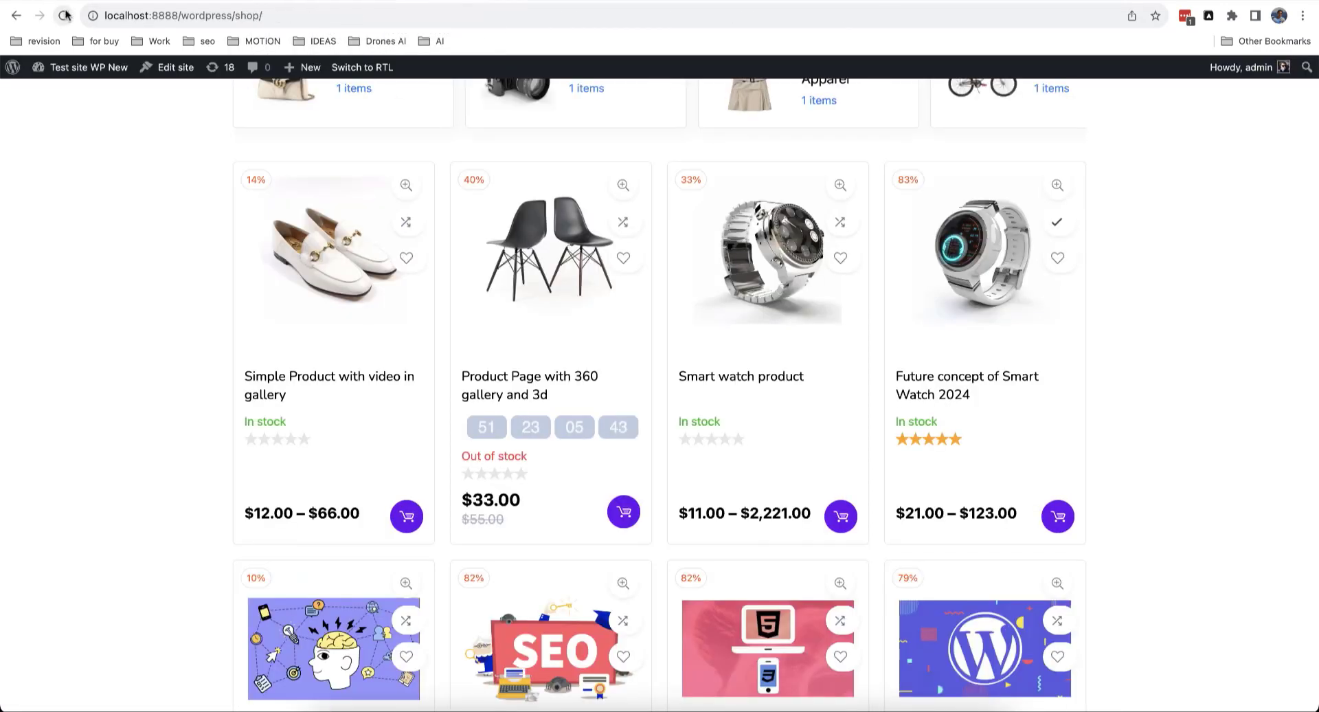
scroll(138, 268, "down", 3)
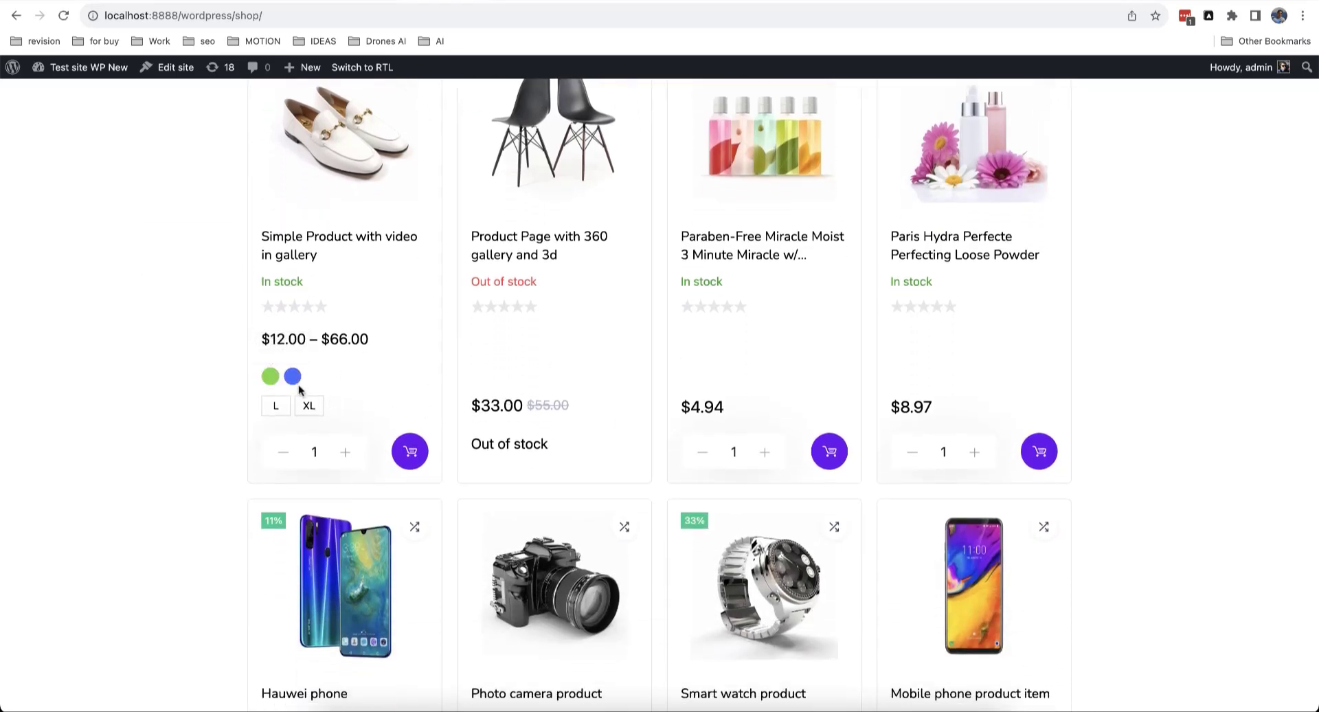
scroll(435, 380, "down", 5)
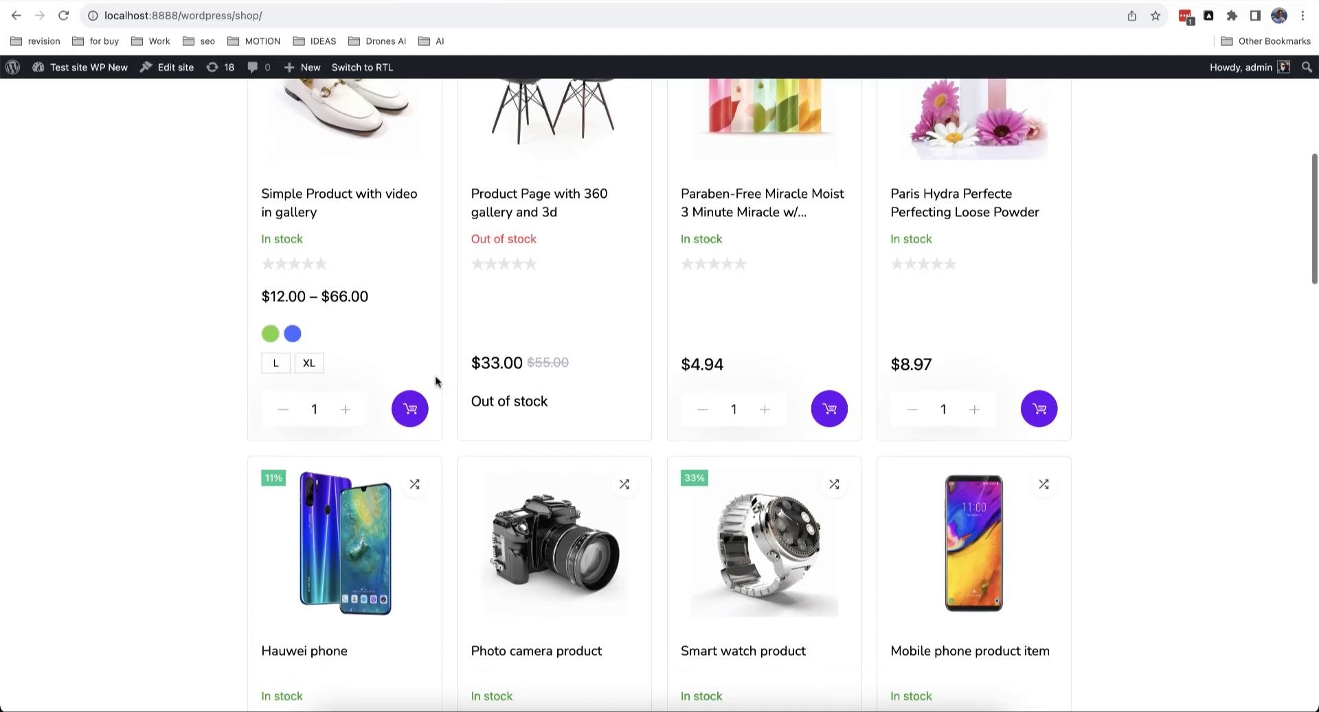
scroll(435, 381, "down", 2)
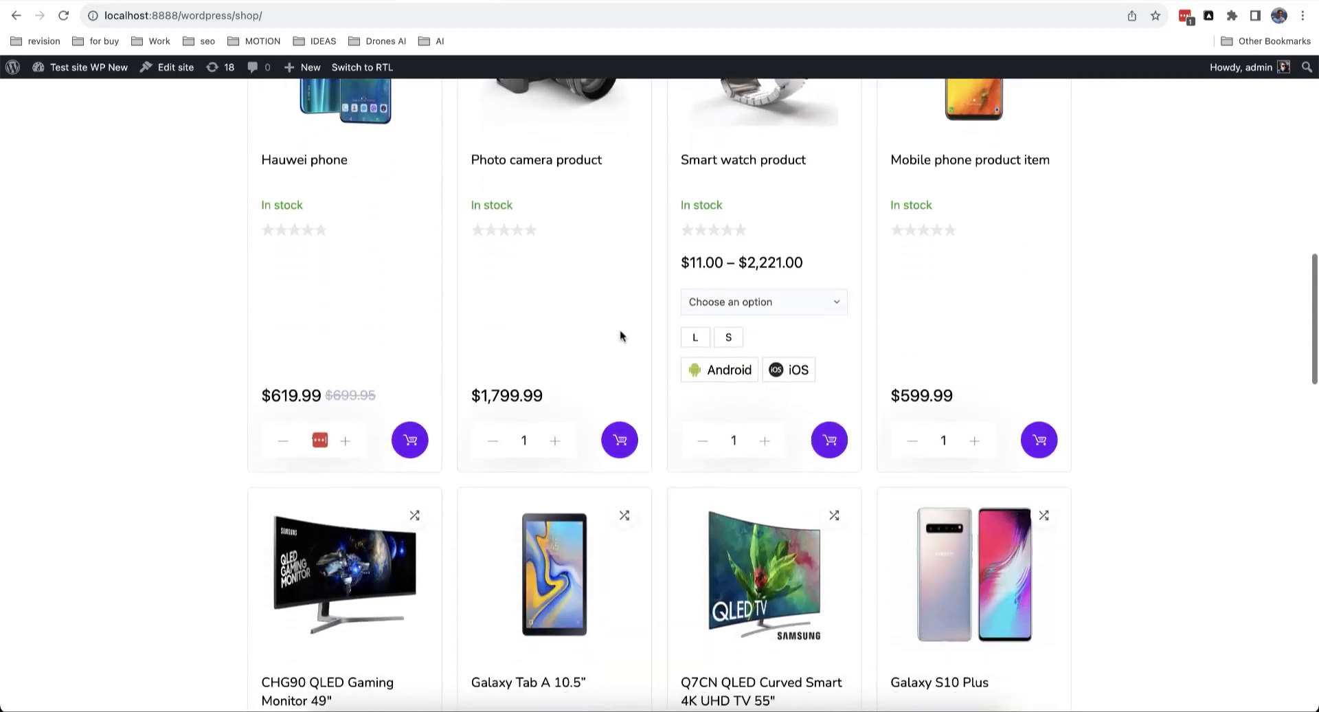
Step: Set the Smart watch options to Leather, size S and Android
left_click(749, 303)
left_click(757, 319)
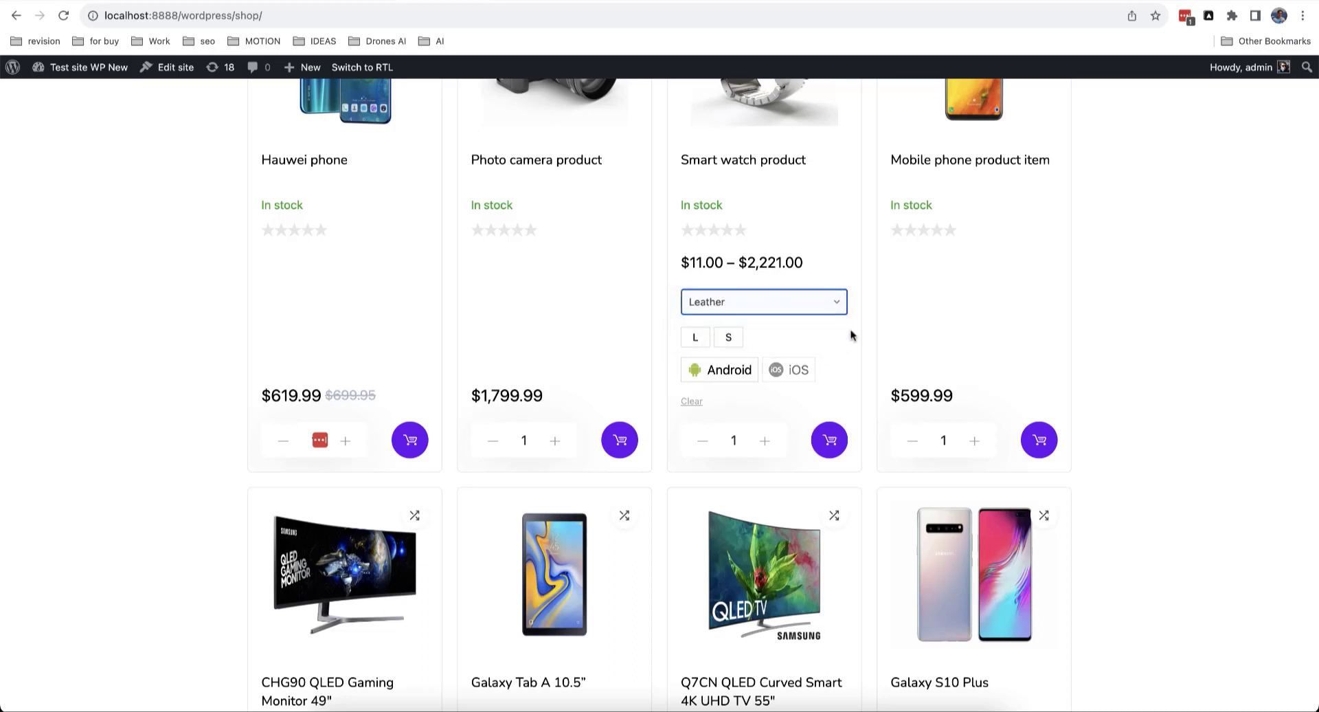
scroll(839, 356, "up", 2)
left_click(729, 460)
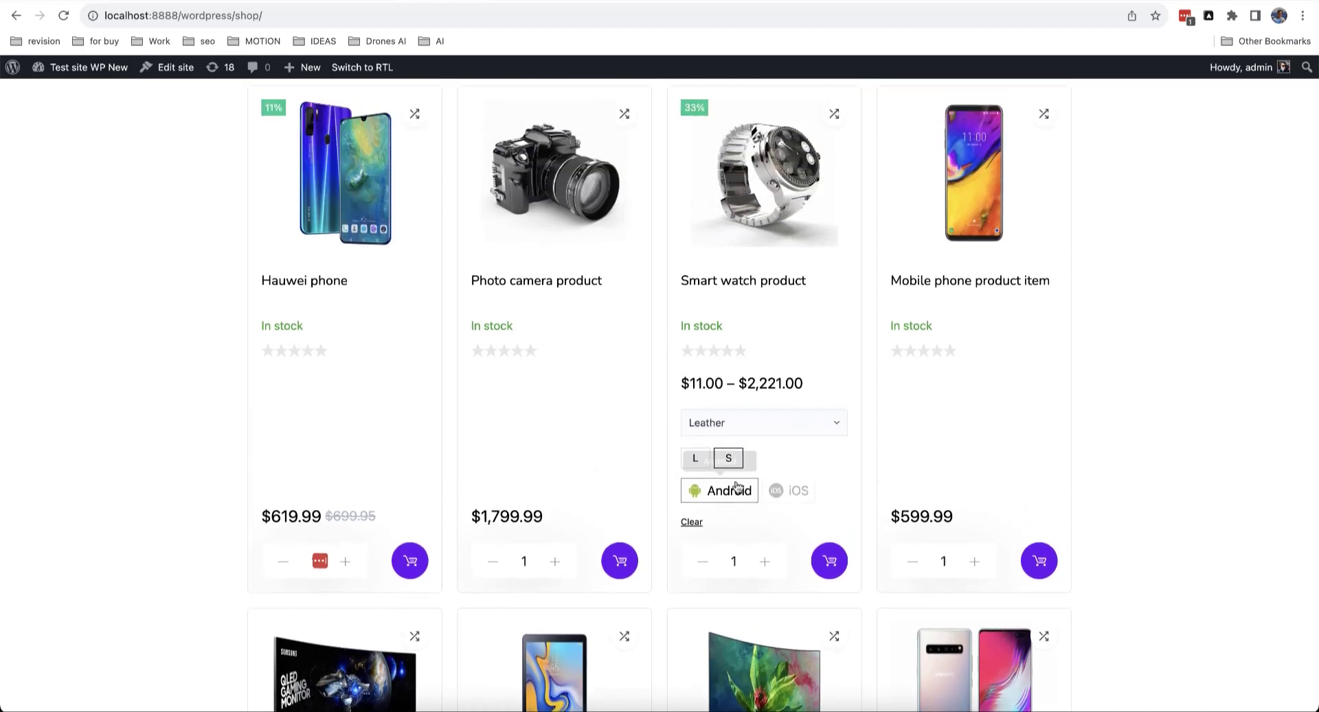
left_click(736, 489)
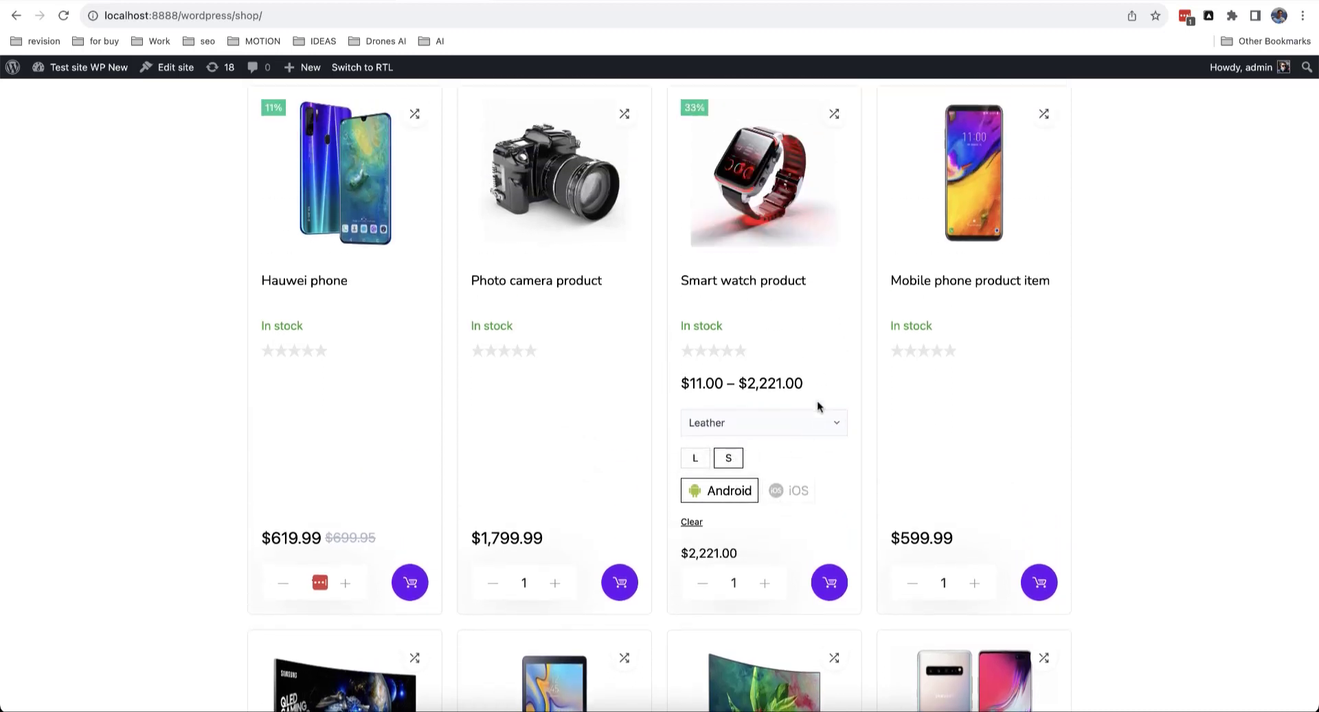
scroll(818, 406, "up", 2)
scroll(812, 334, "down", 1)
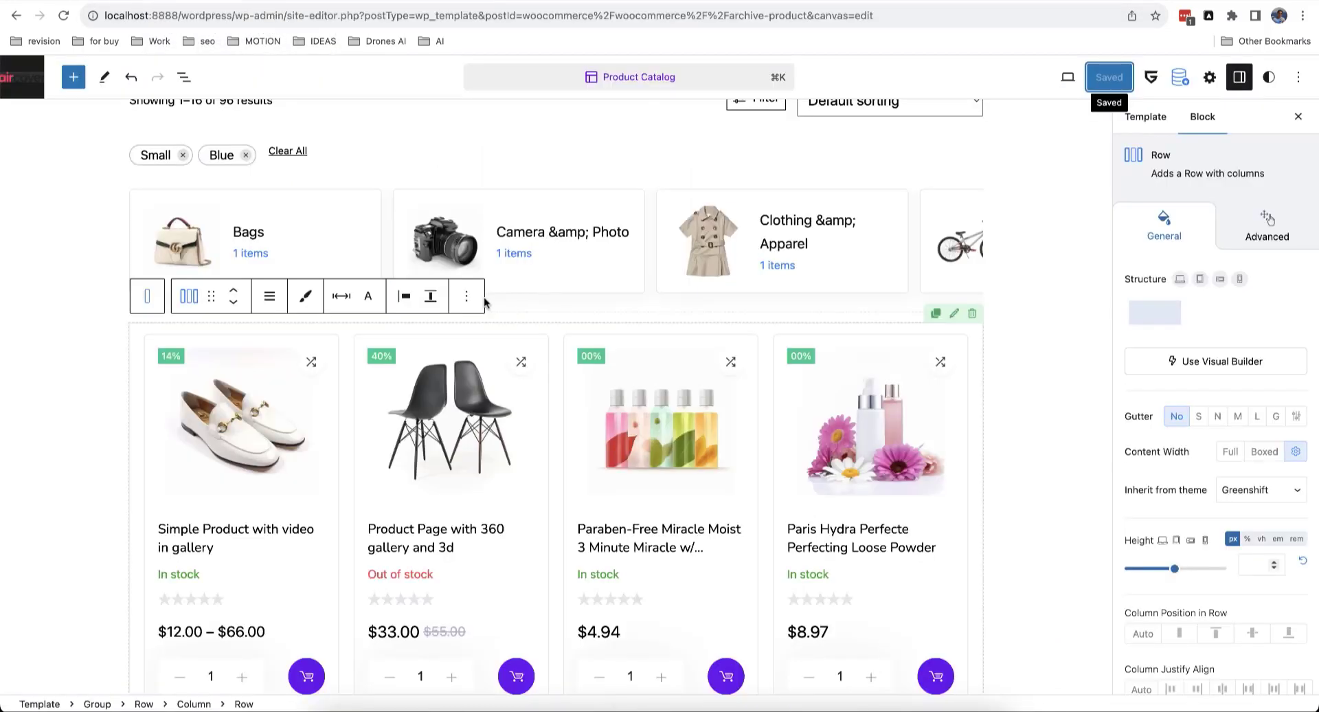
Step: Delete the new ajax product grid row, then select the Filter button block
left_click(474, 300)
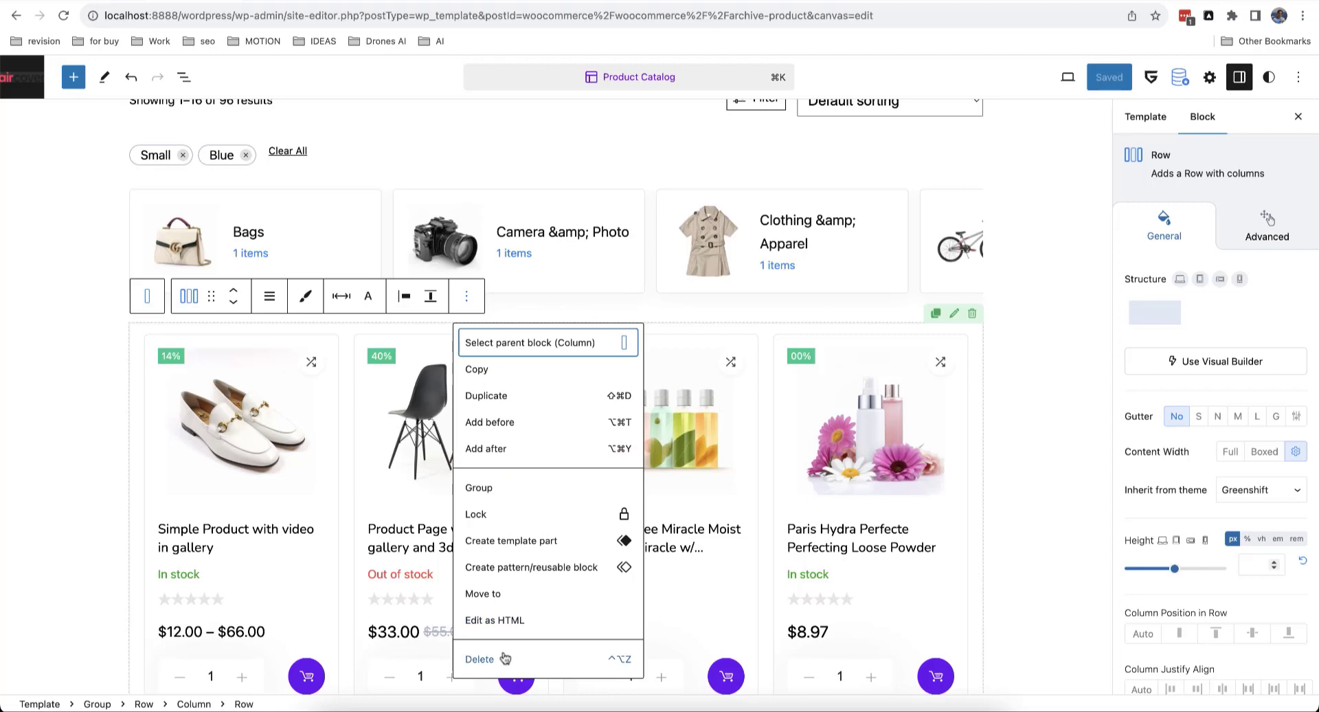
left_click(607, 635)
scroll(608, 633, "up", 5)
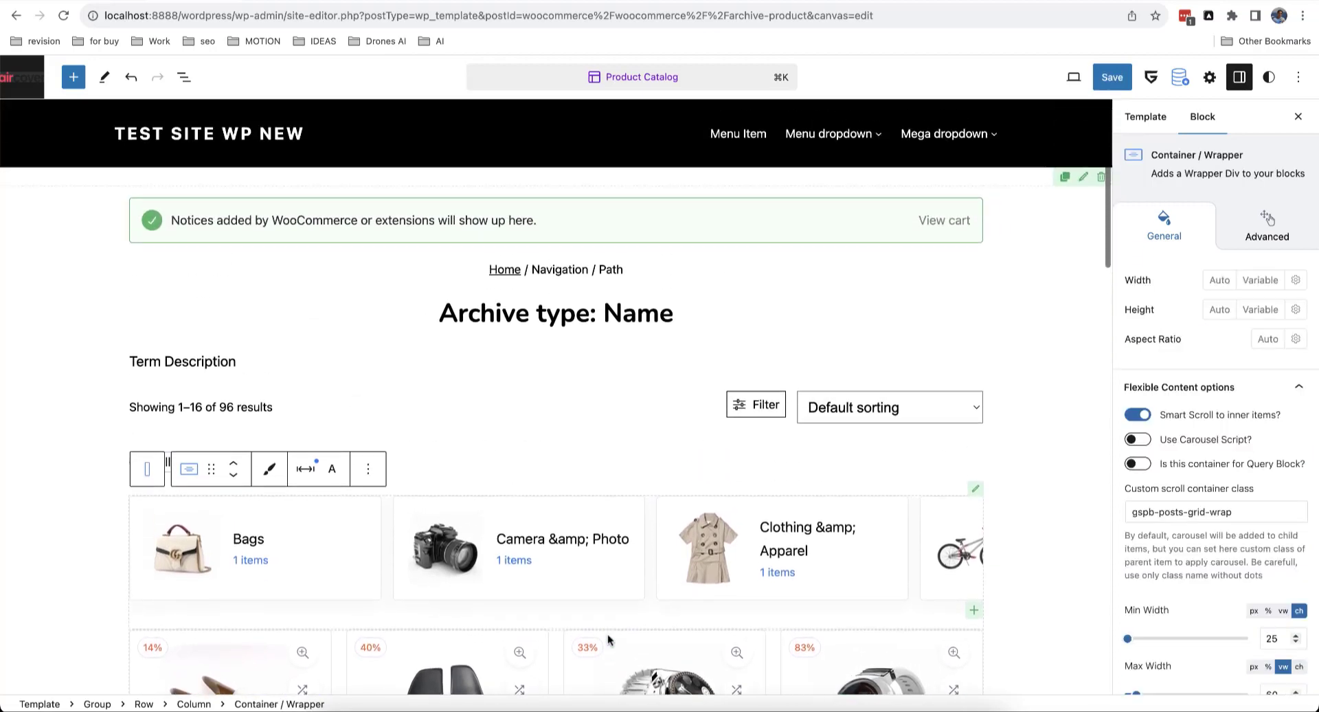
left_click(758, 410)
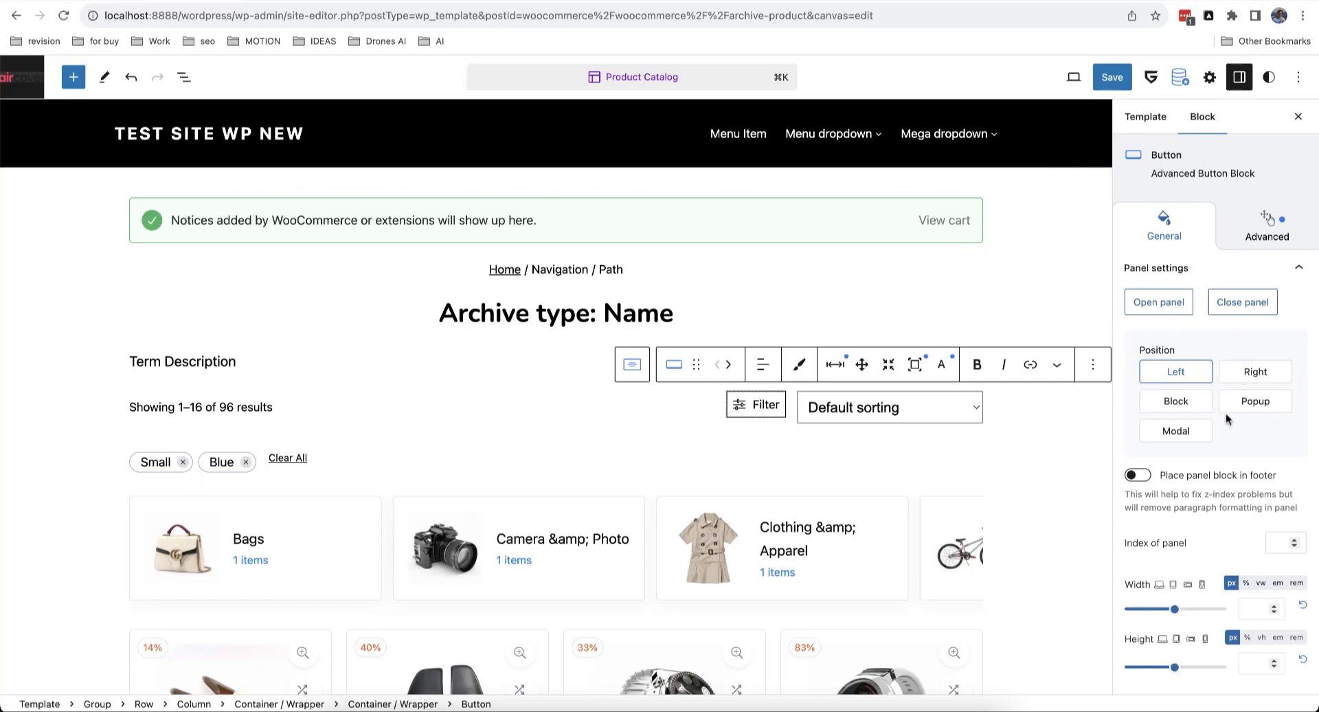
Step: Preview the off-canvas filter panel and add a Classic Woocommerce filters block inside it
left_click(1164, 307)
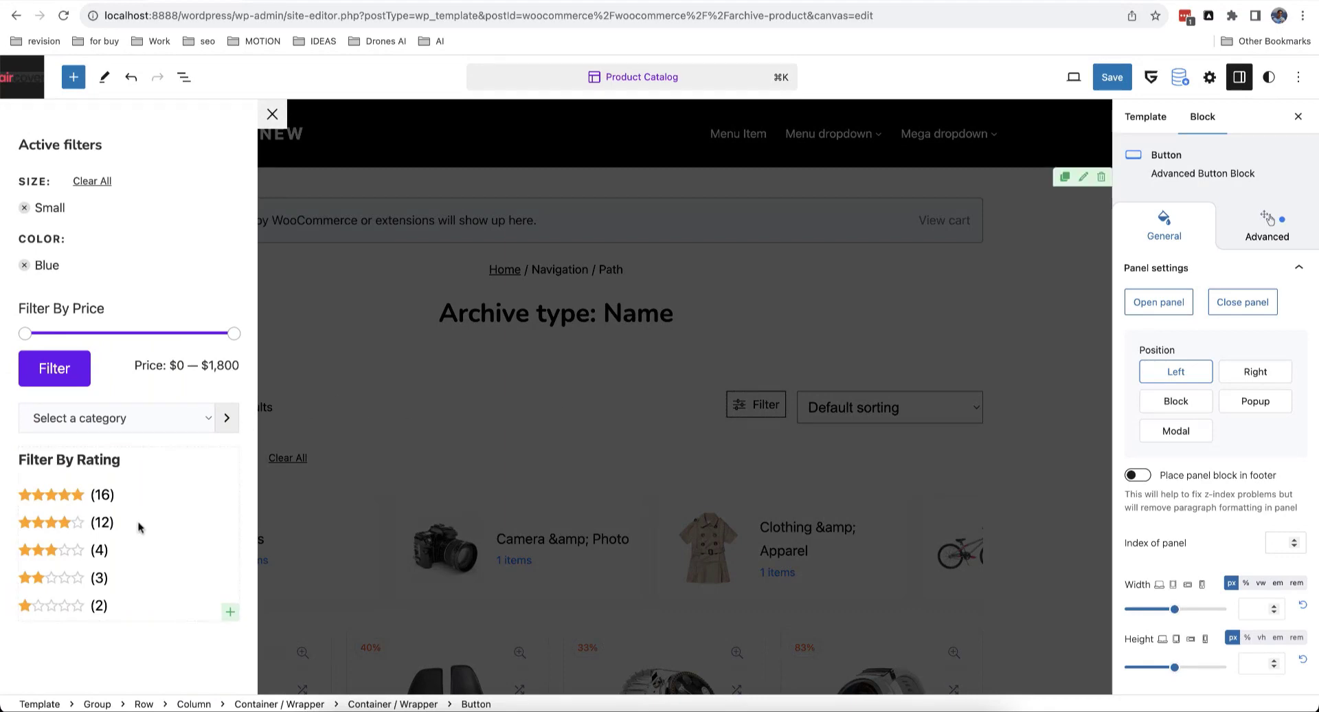
scroll(199, 644, "down", 10)
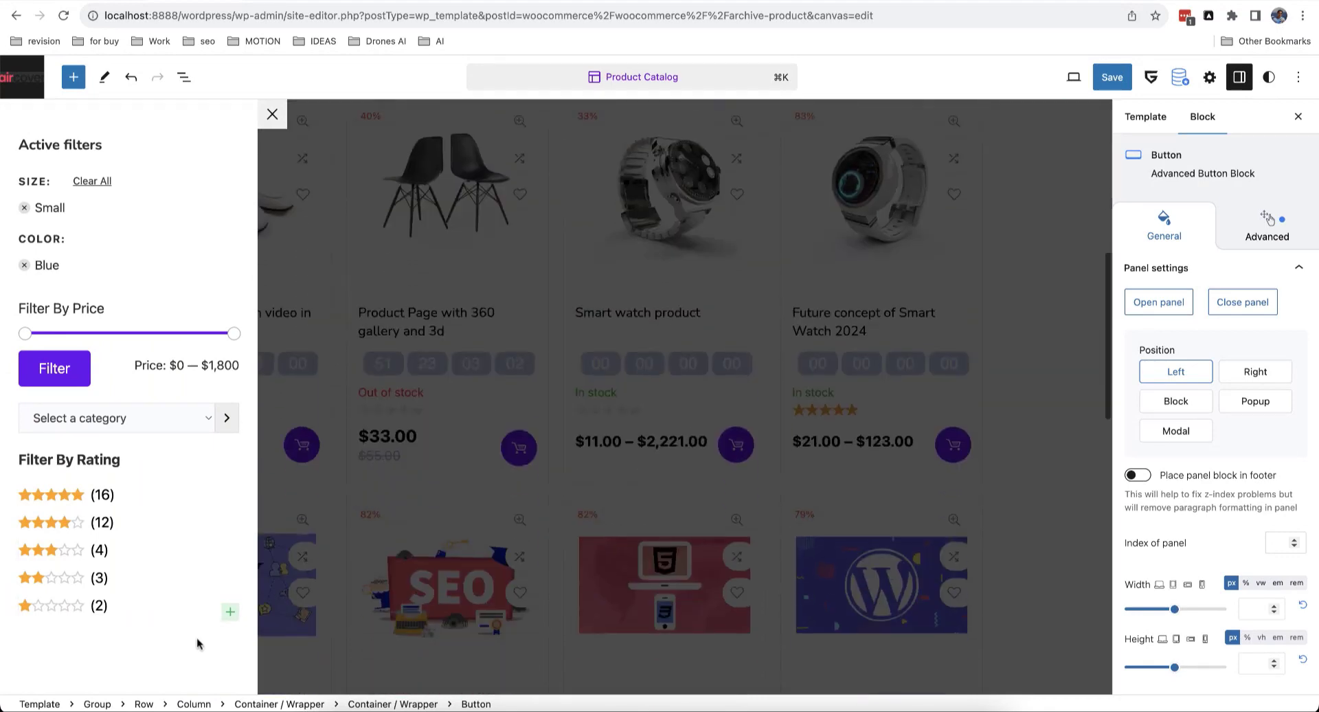
scroll(203, 619, "up", 10)
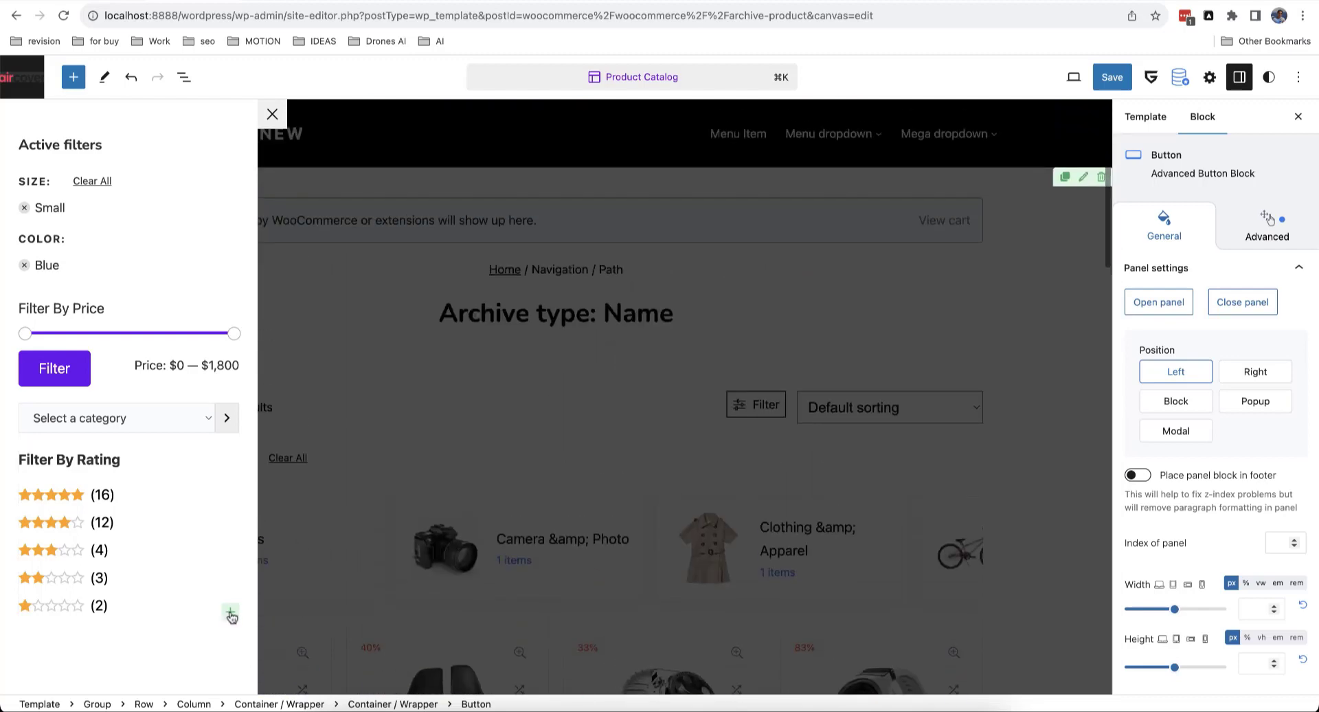
left_click(231, 612)
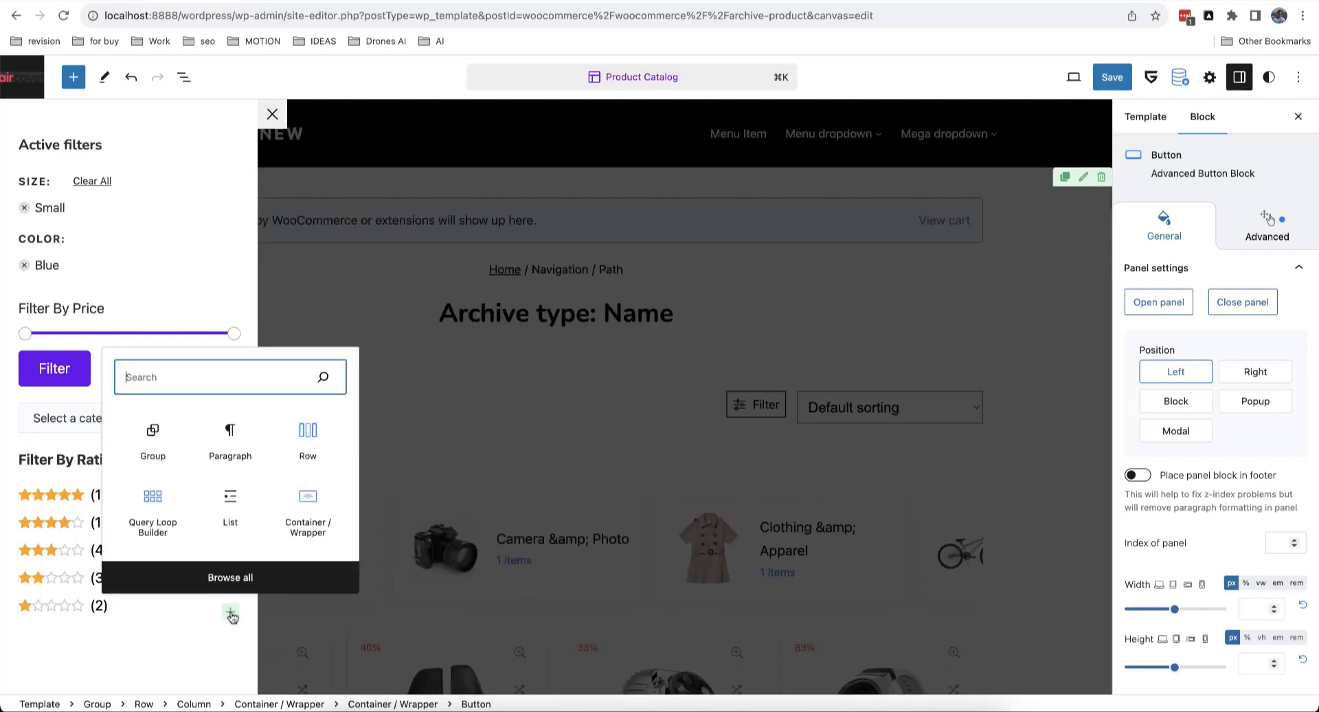
type("class")
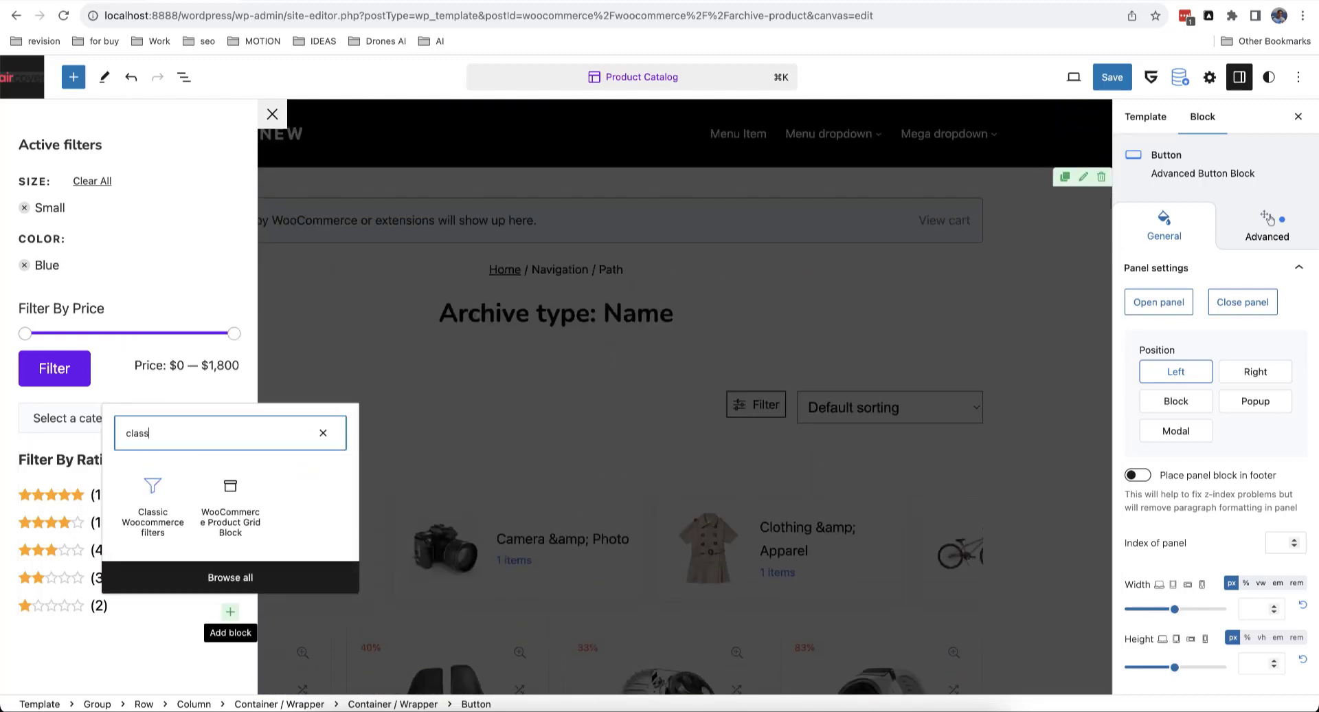
left_click(165, 519)
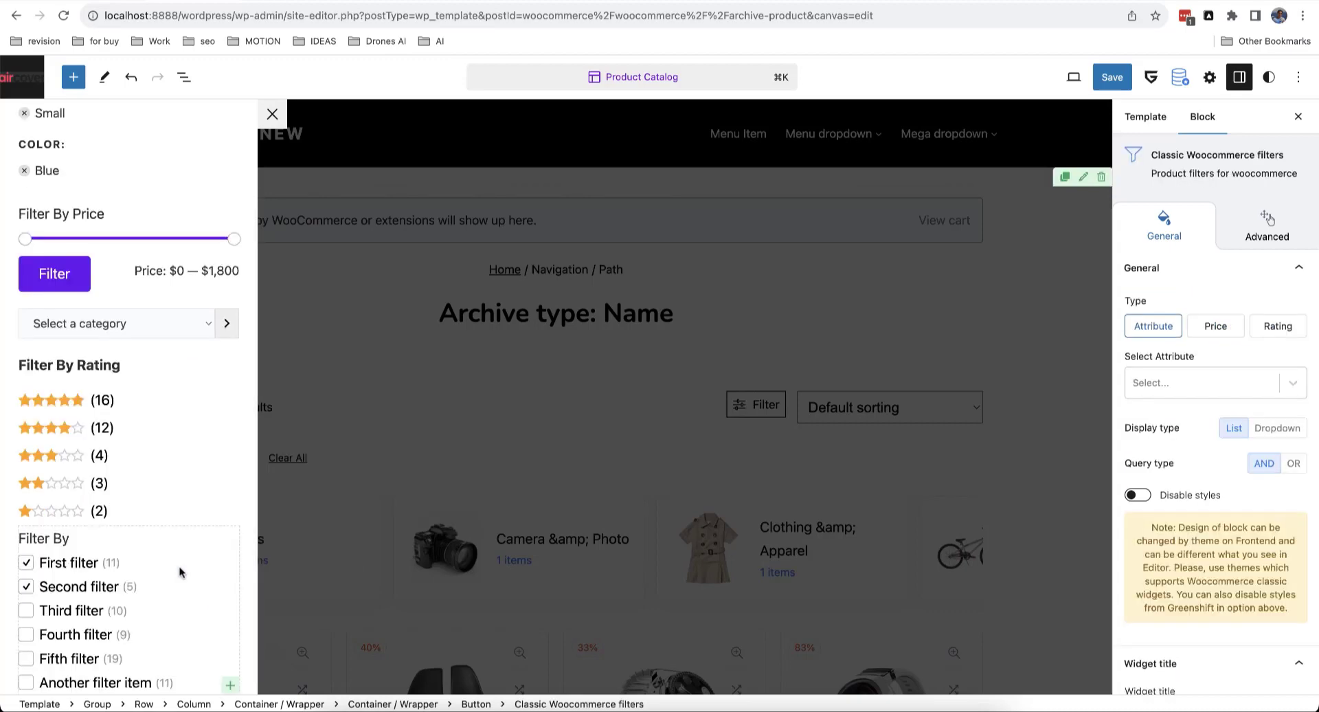
Step: Try the filter type as Price, then Rating, keep Attribute, and close the panel
scroll(180, 573, "down", 1)
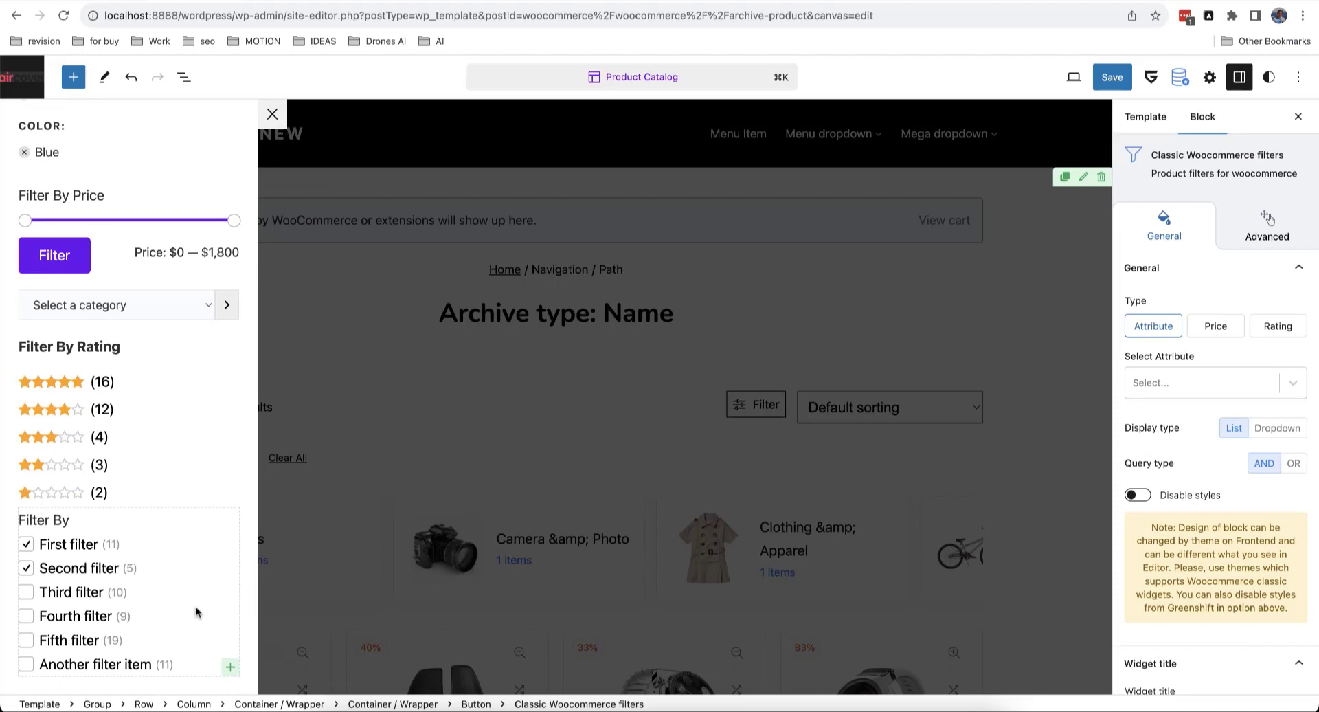
scroll(151, 586, "down", 2)
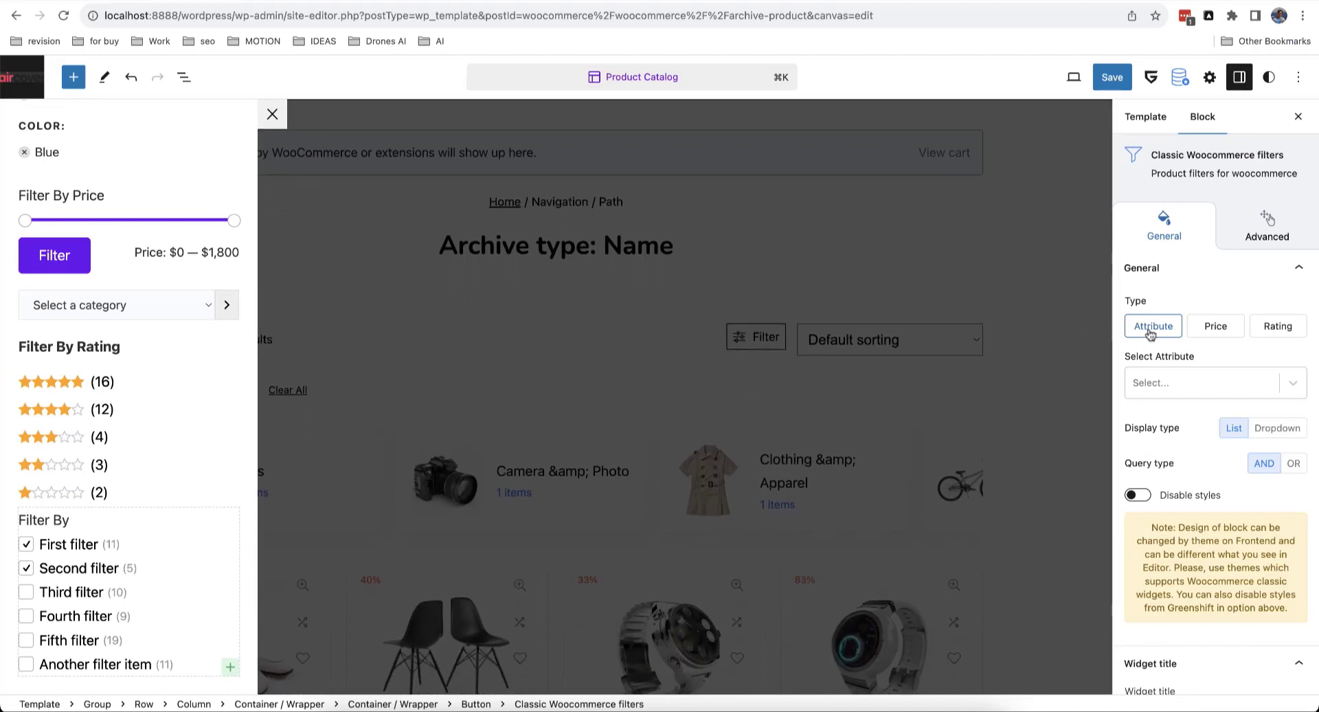
left_click(1213, 329)
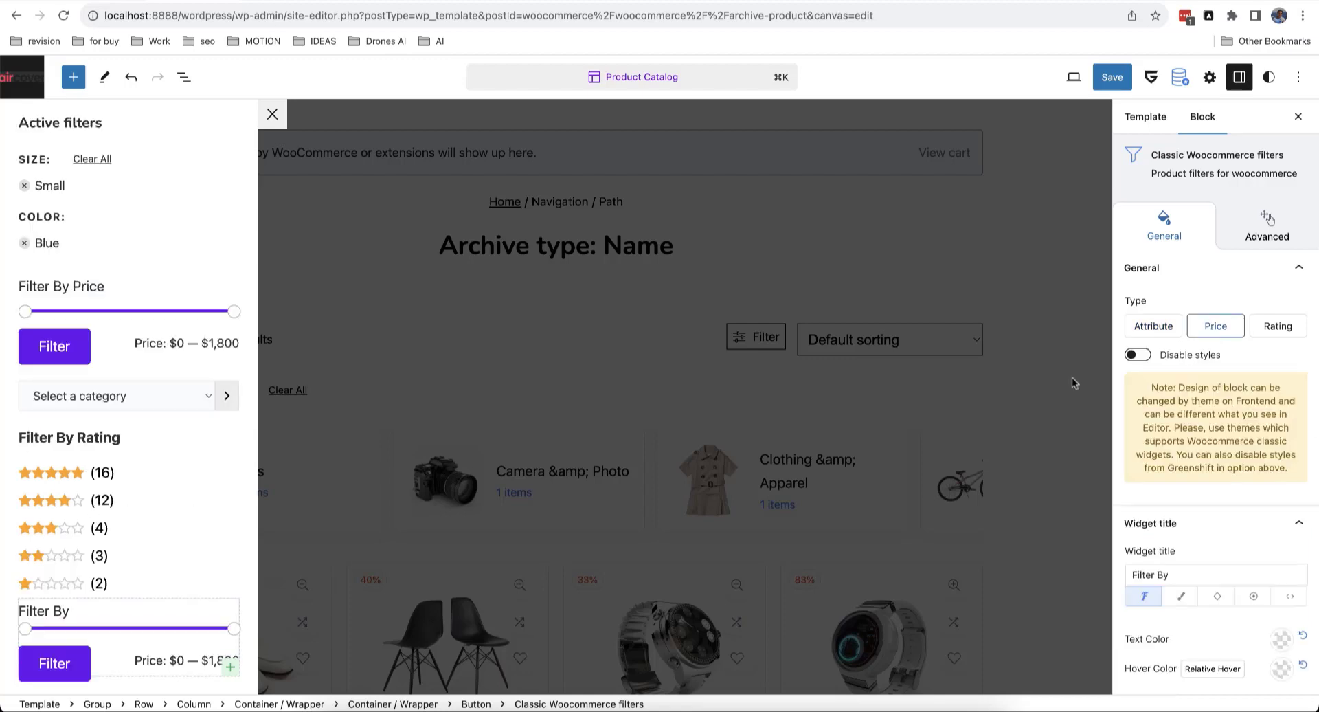
left_click(1266, 330)
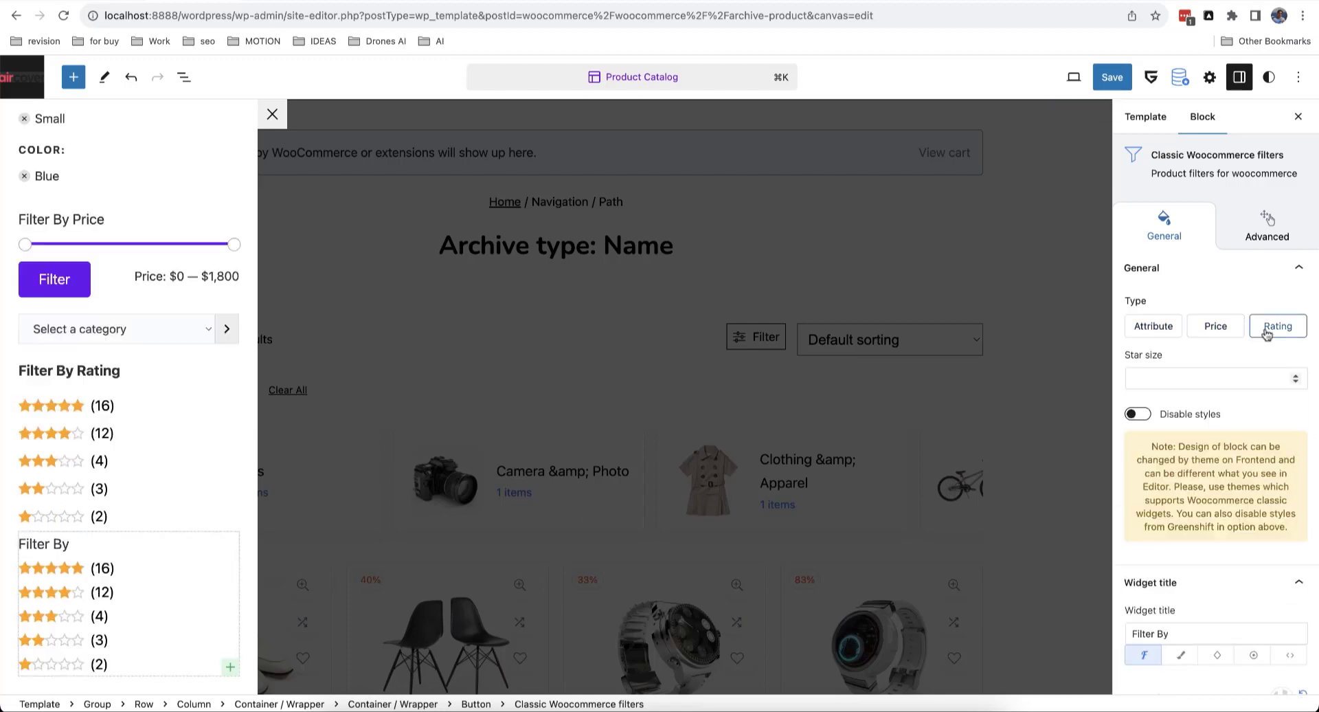
left_click(1183, 328)
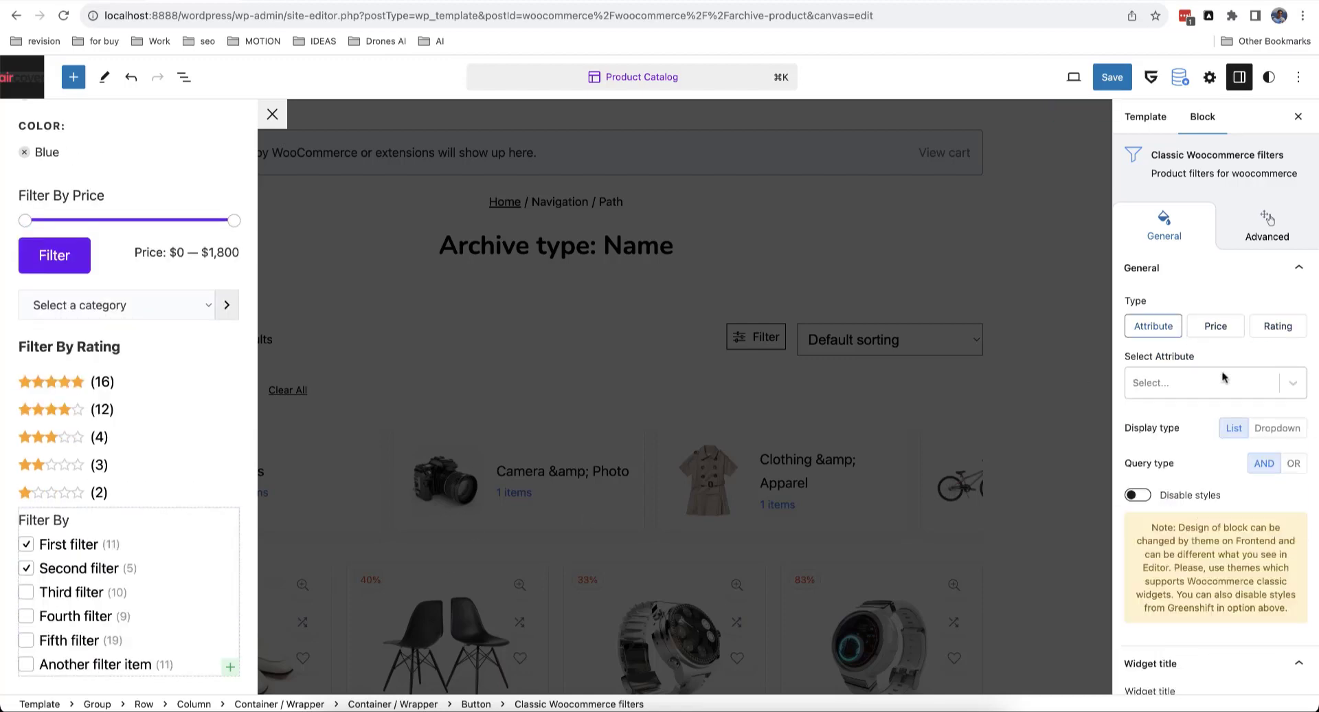
left_click(890, 296)
scroll(889, 295, "down", 5)
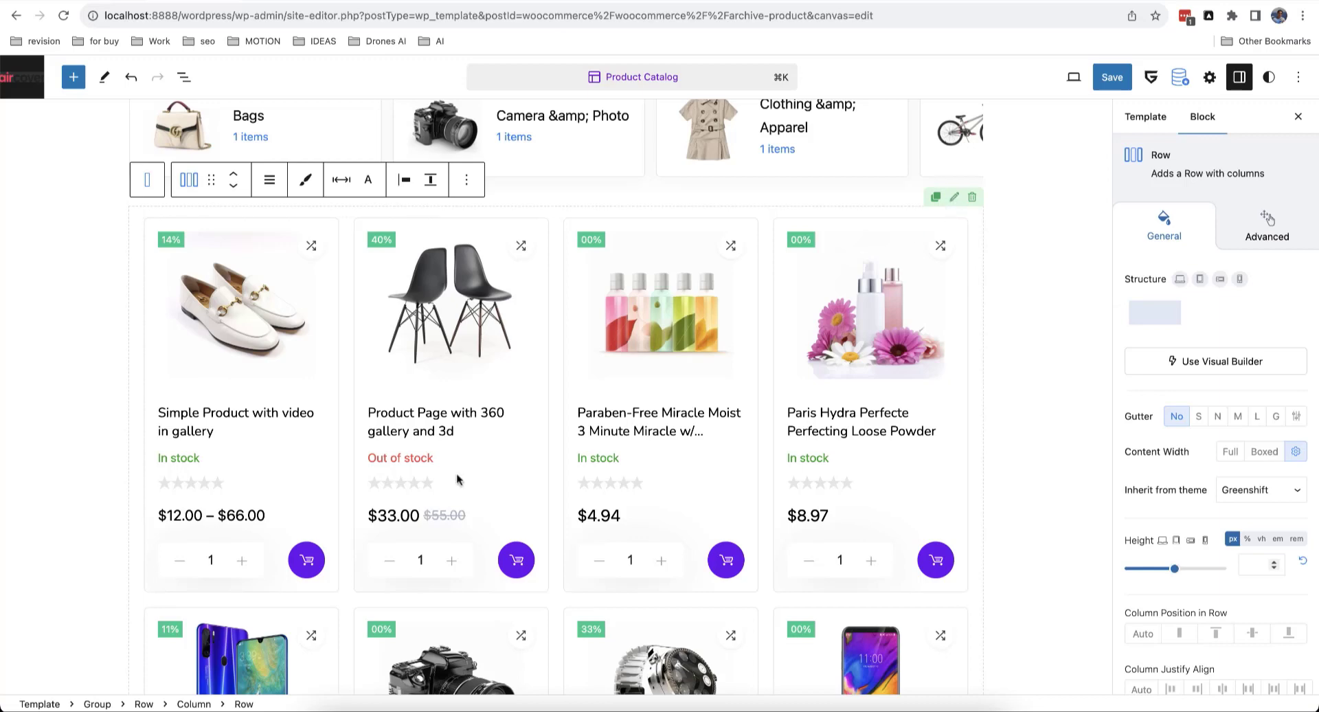
Step: Split the product row into two columns, products on the right, with a narrow left column
scroll(457, 479, "up", 1)
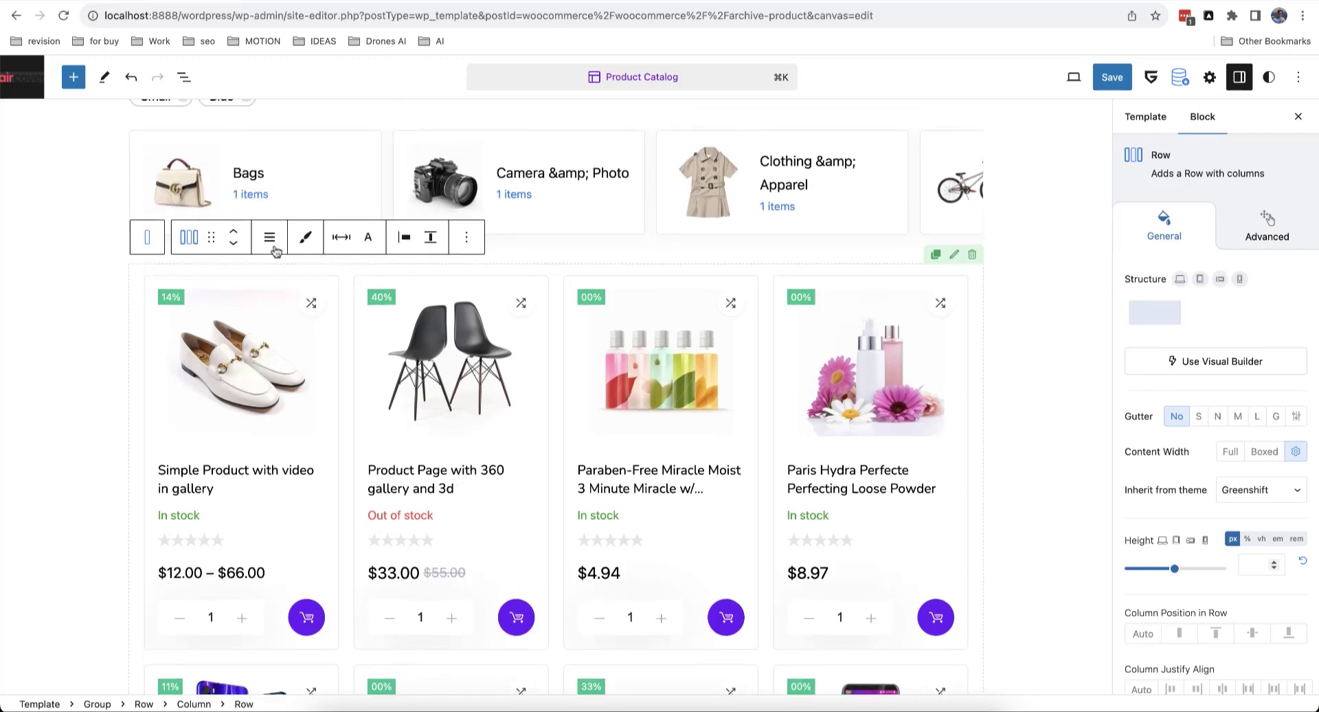
left_click(273, 248)
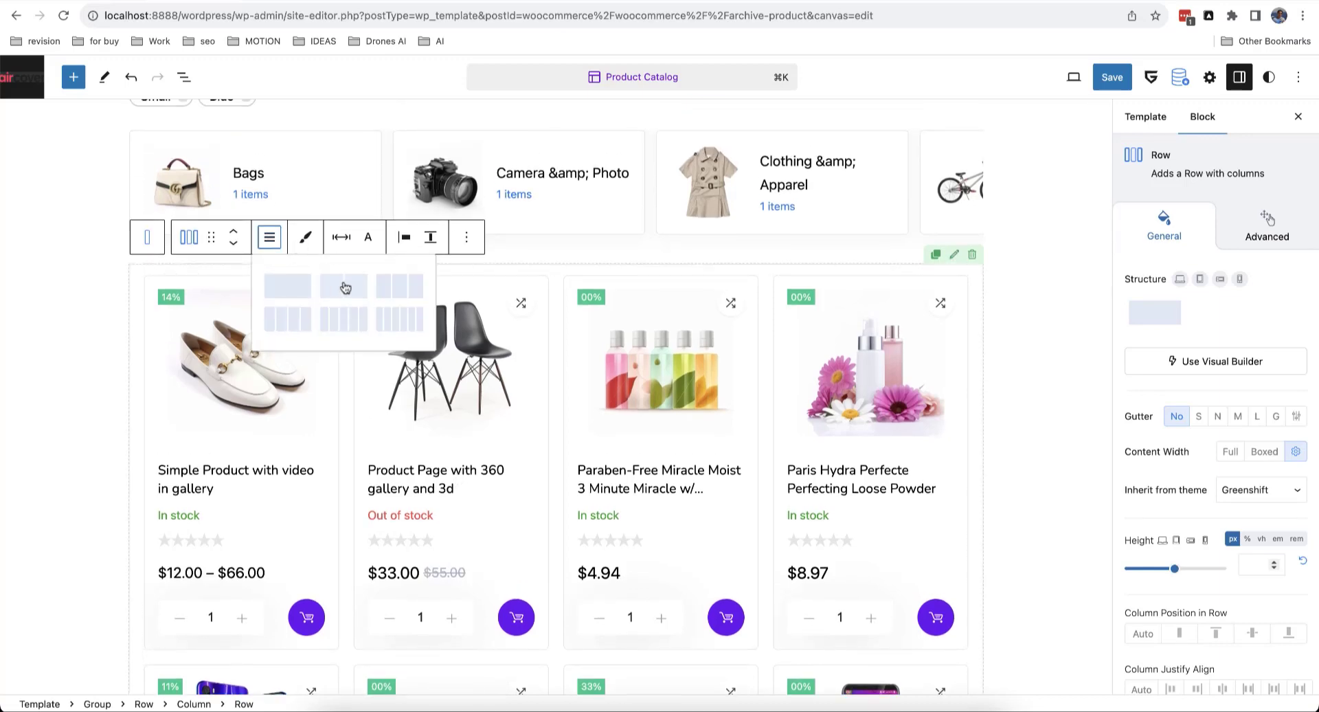
left_click(350, 290)
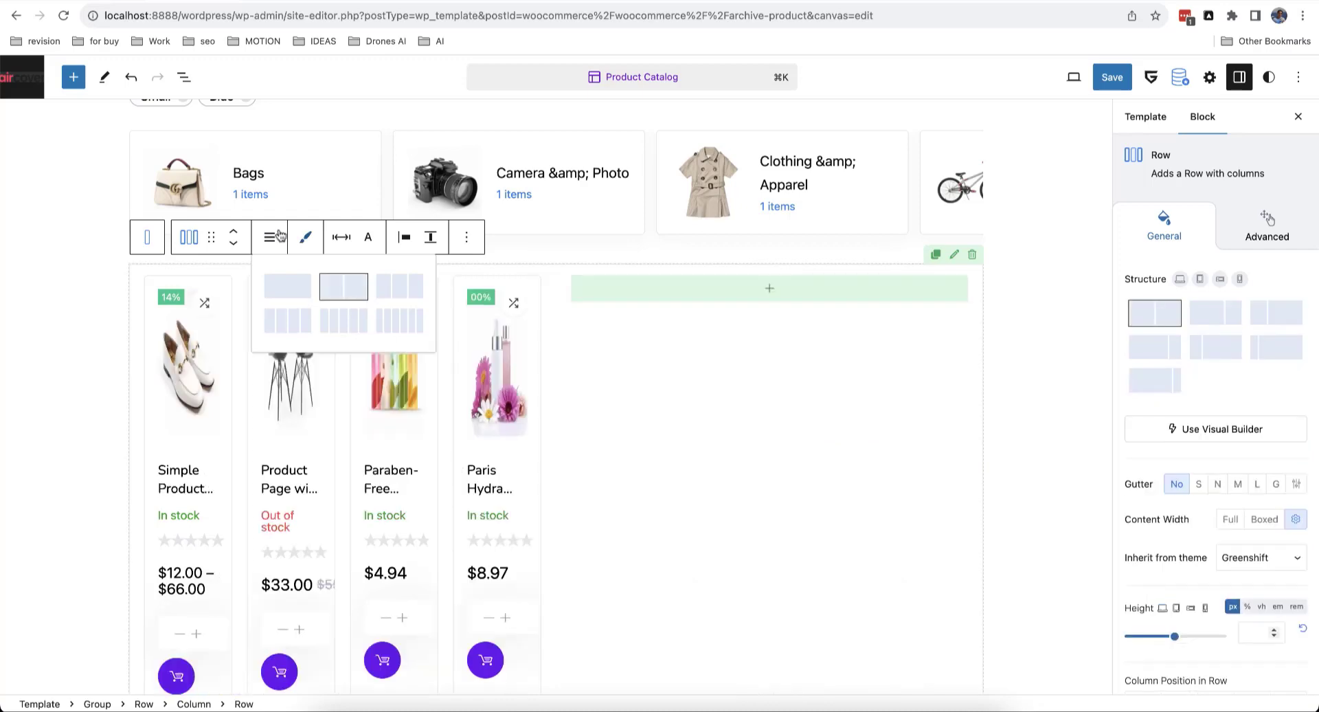
left_click(278, 241)
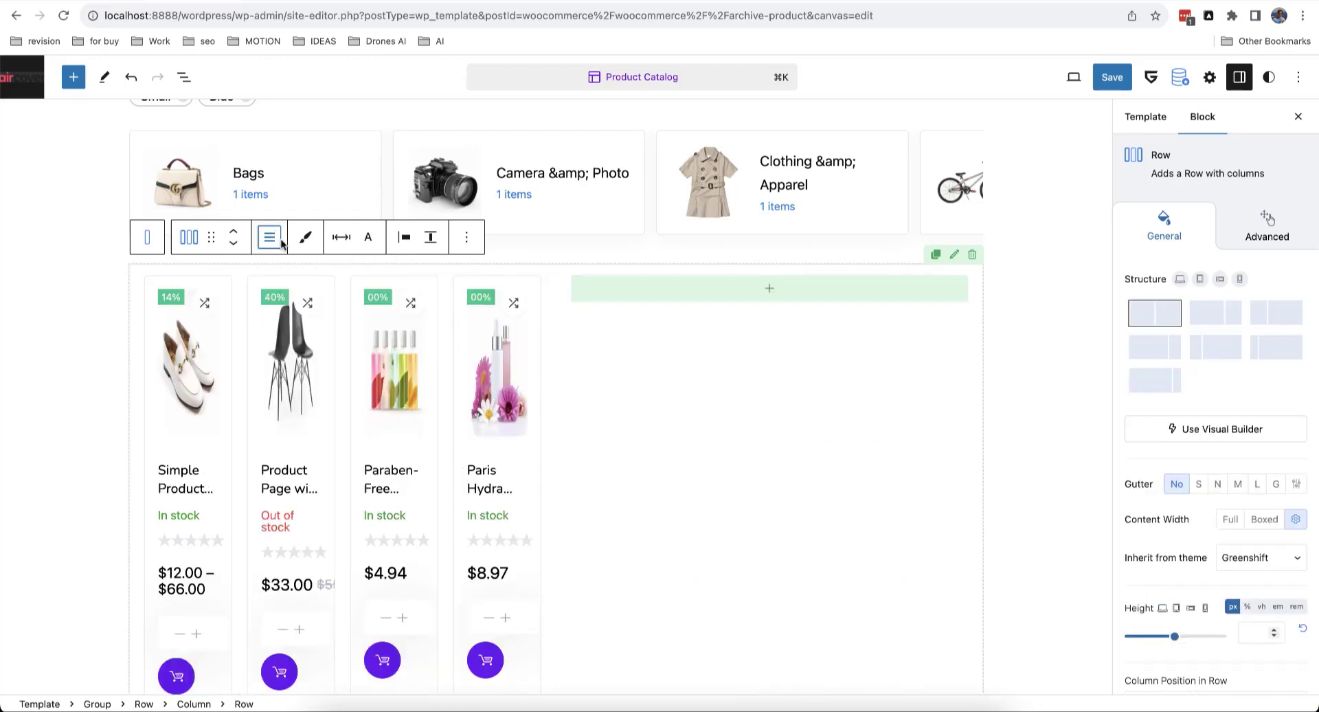
left_click(243, 293)
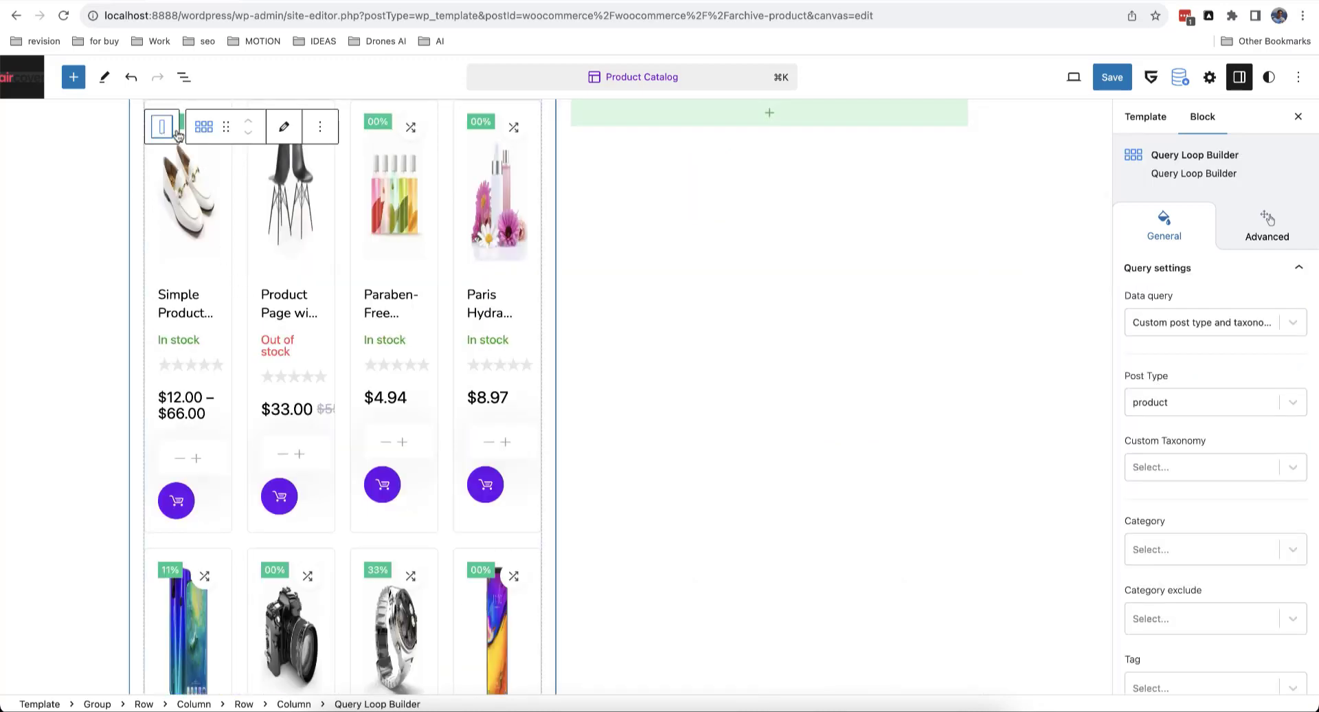
left_click(167, 133)
left_click(243, 145)
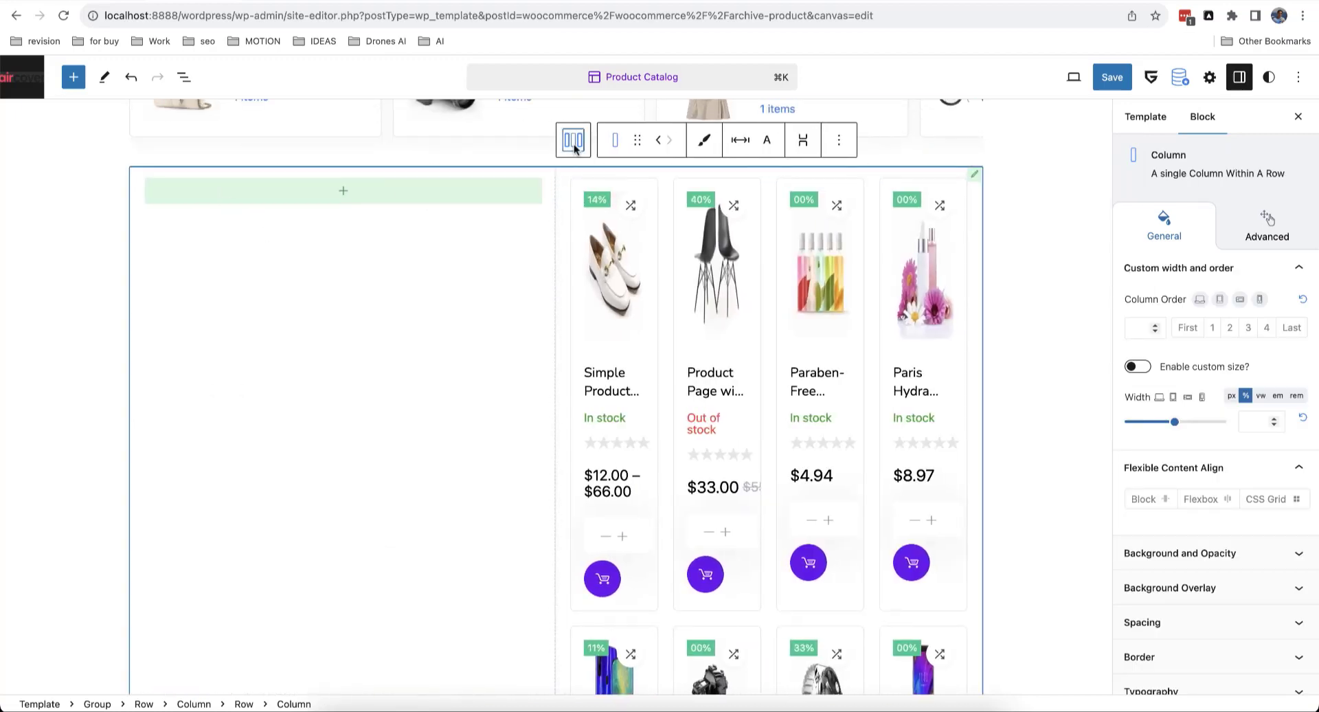
left_click(573, 140)
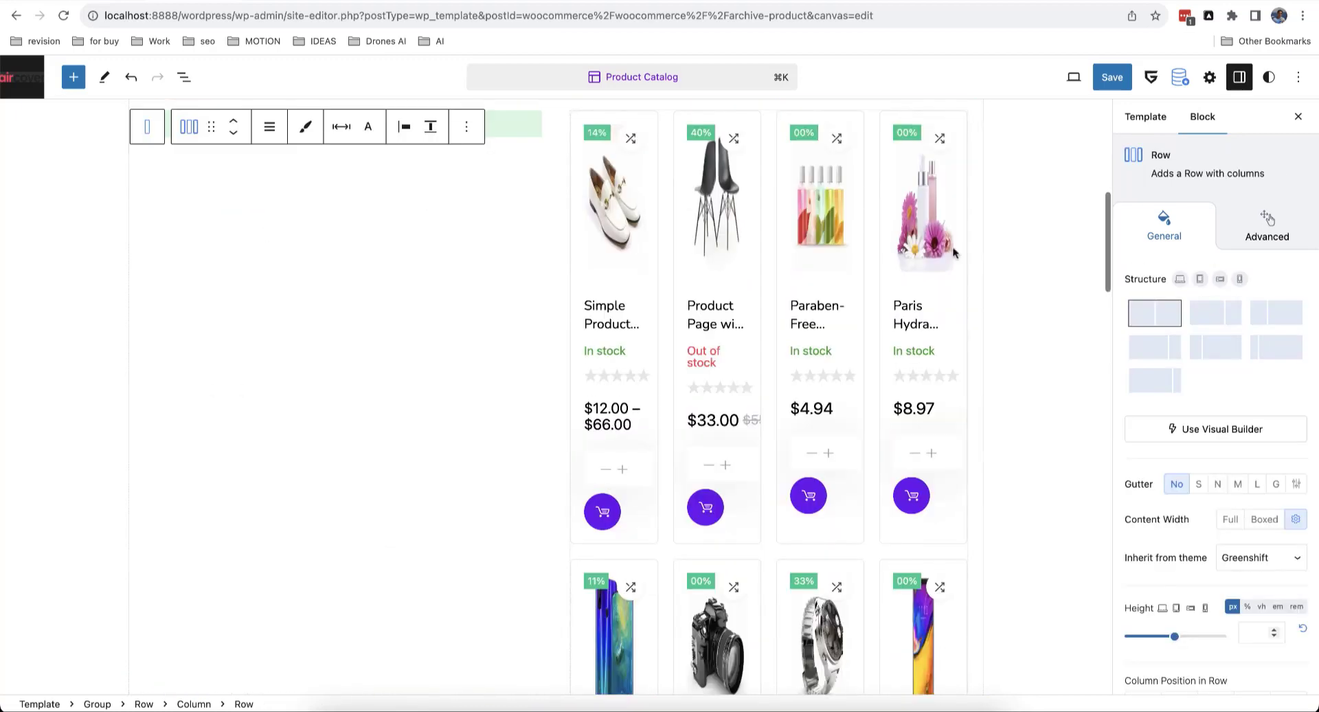
left_click(1216, 352)
Step: Set the product grid's Grid Columns to 3
scroll(751, 330, "up", 3)
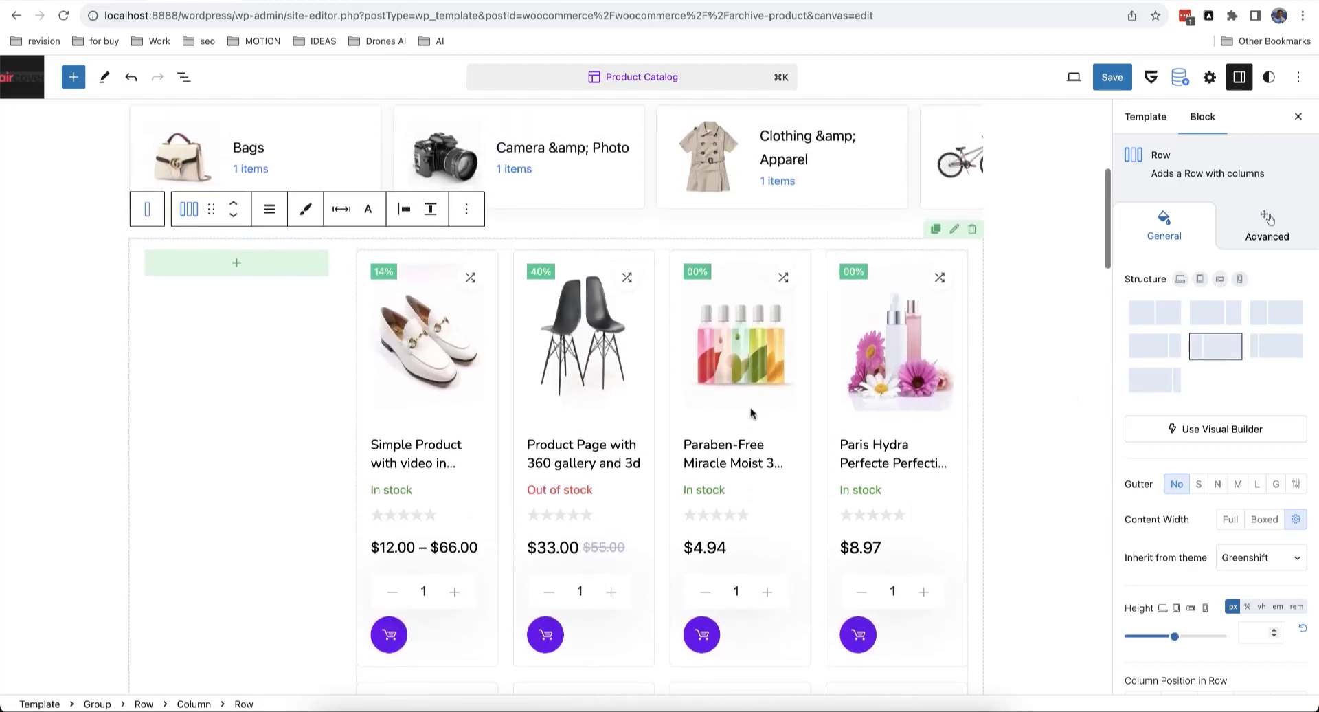
left_click(658, 416)
scroll(658, 417, "down", 3)
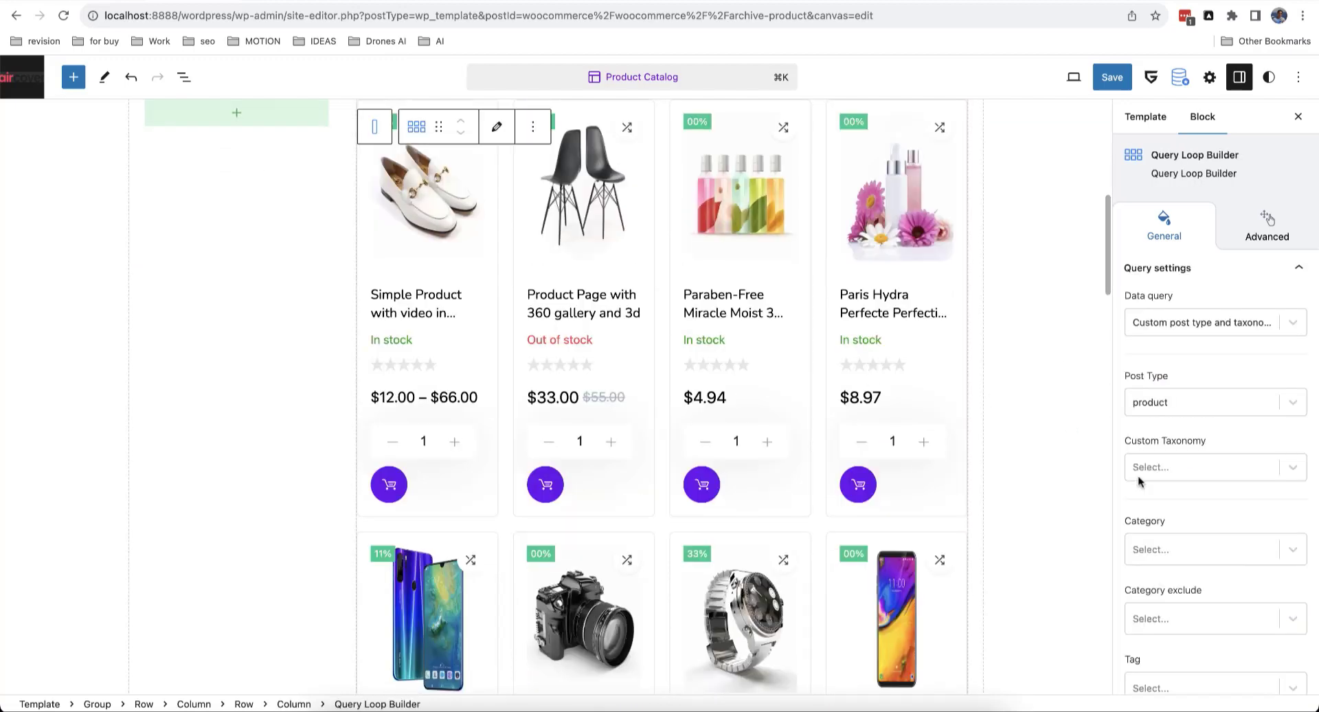
scroll(1223, 501, "down", 5)
scroll(1222, 504, "down", 5)
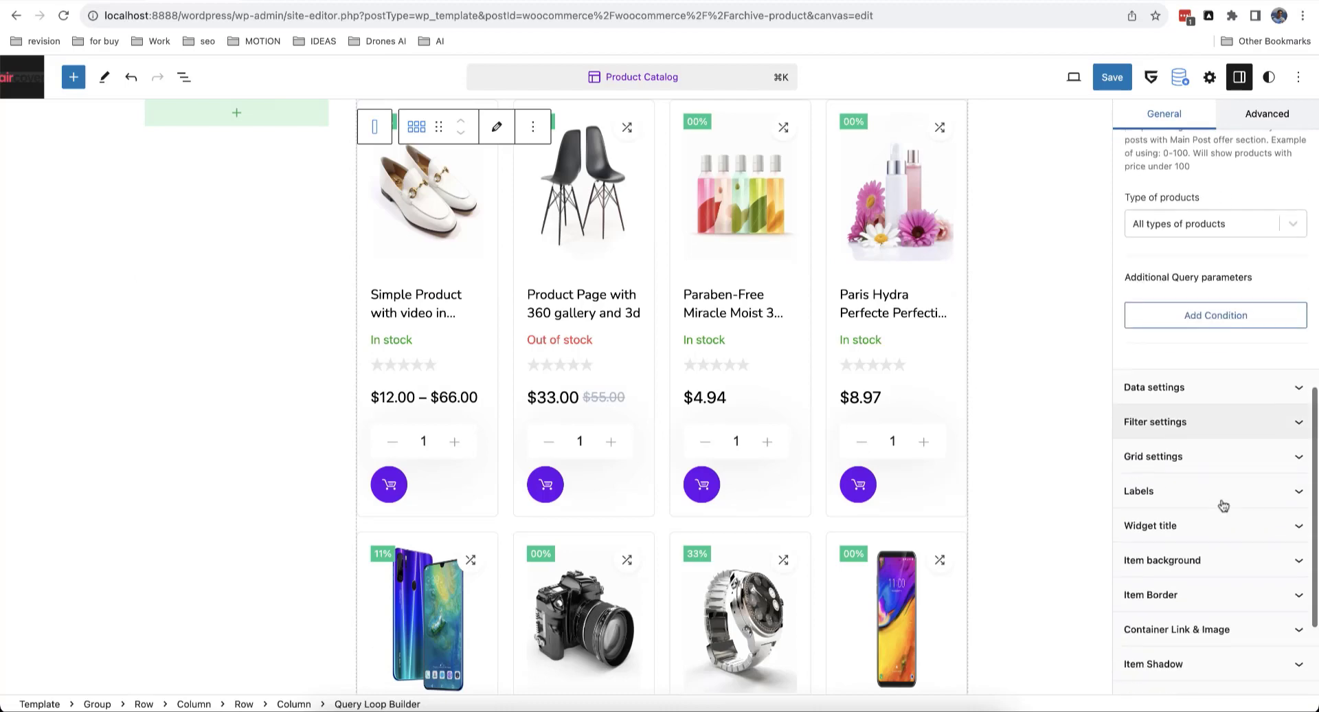
left_click(1201, 458)
scroll(1201, 462, "down", 2)
left_click(1181, 432)
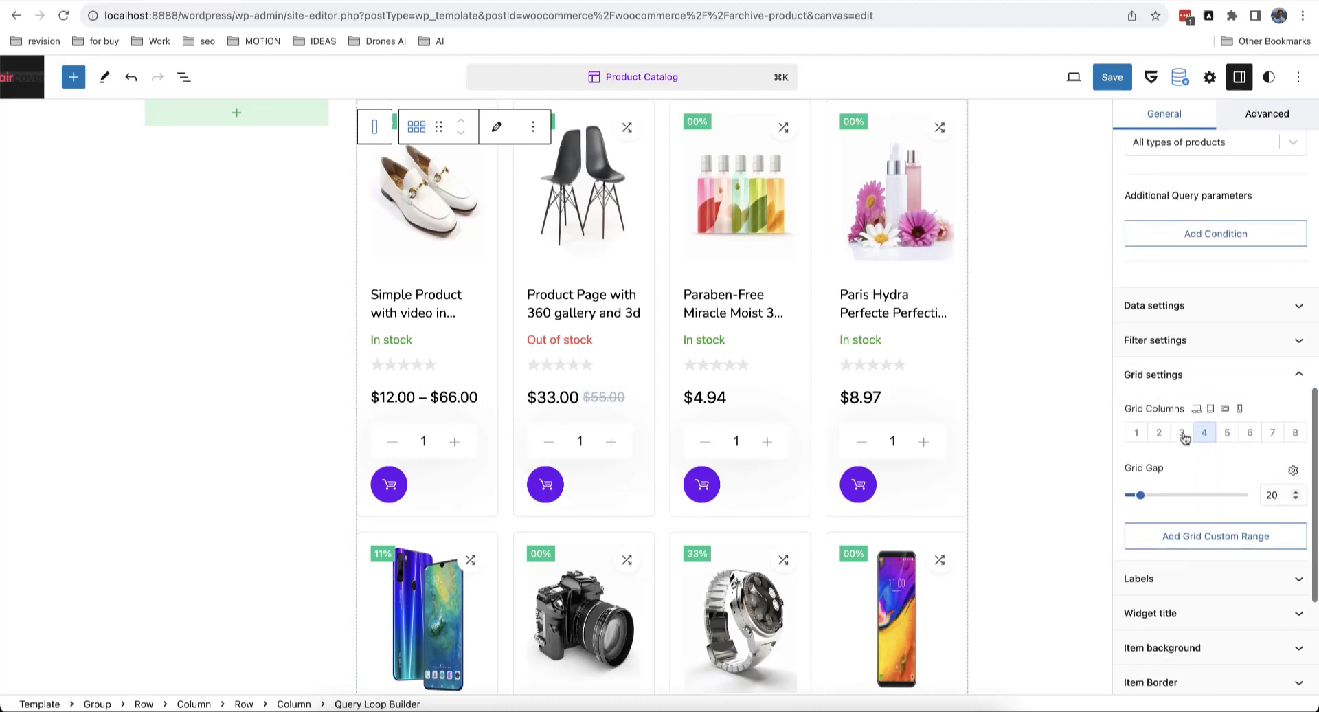
scroll(731, 503, "up", 1)
scroll(731, 504, "up", 4)
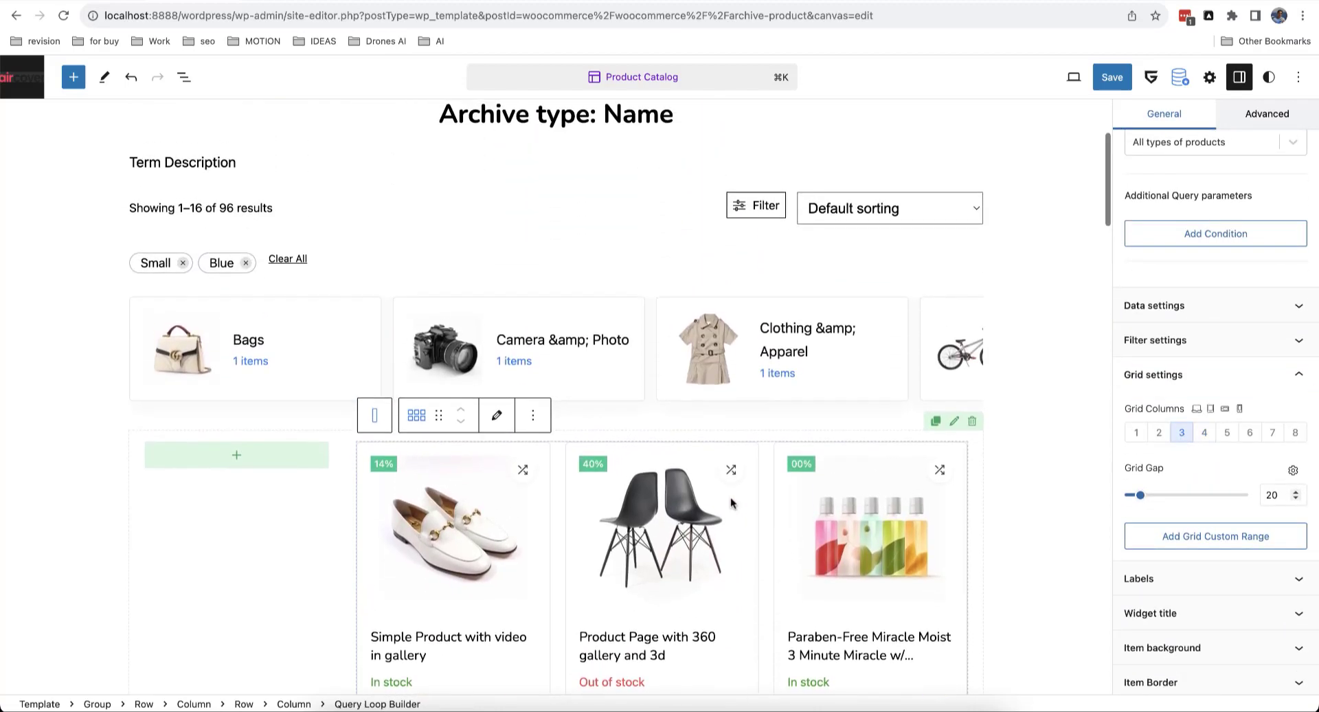
Step: Move the Filter button into the left column and pull its four filter blocks out beside it
left_click(758, 208)
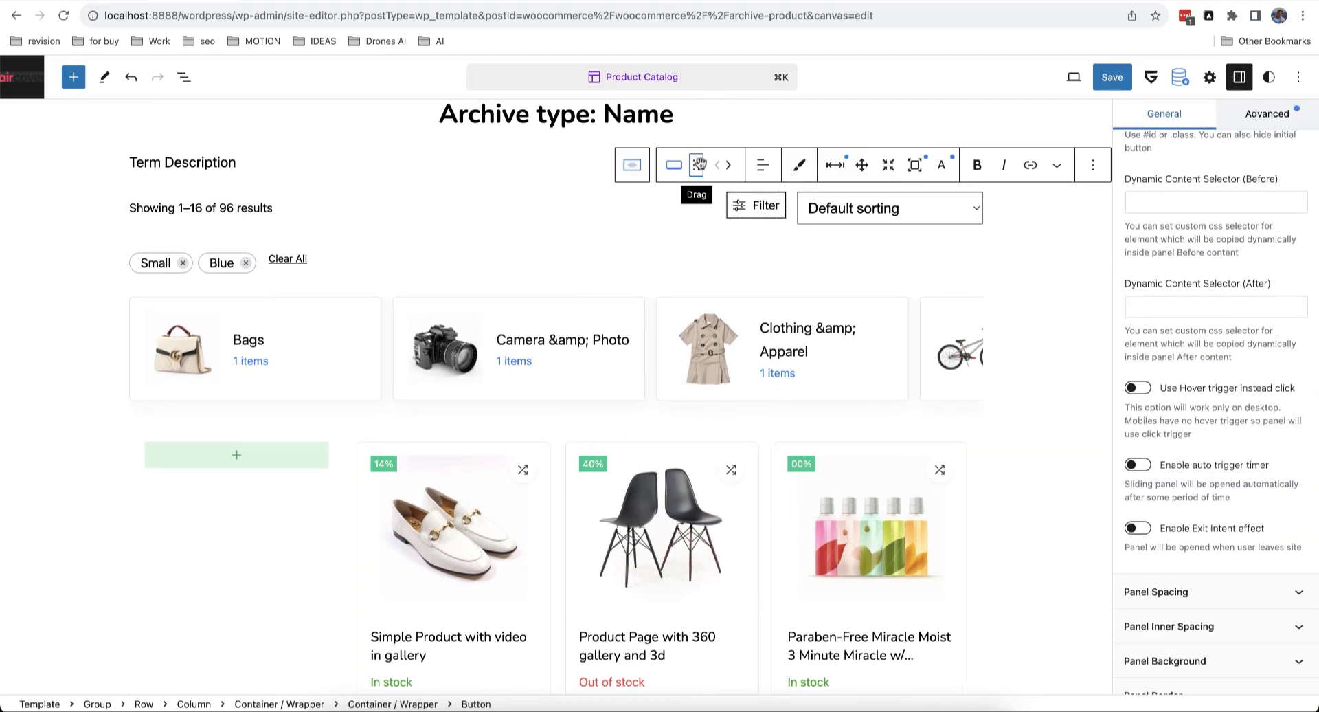
left_click_drag(700, 165, 272, 453)
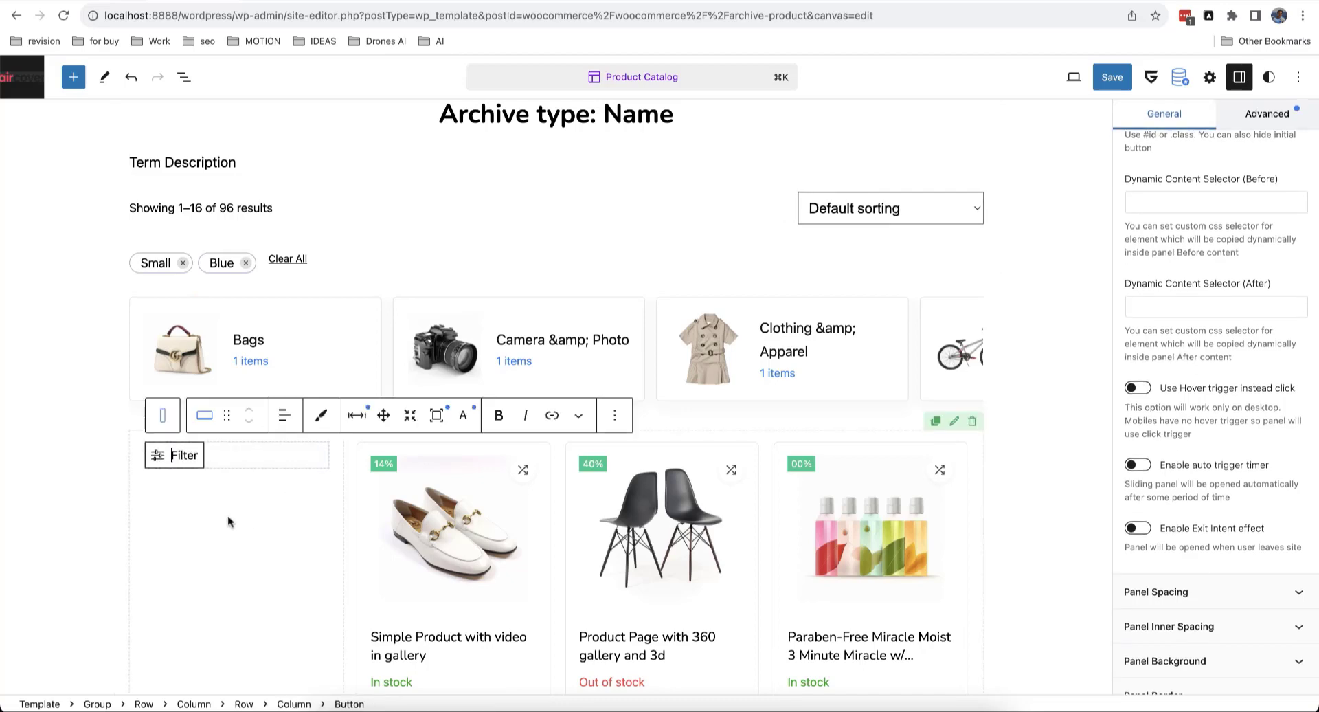
left_click(184, 77)
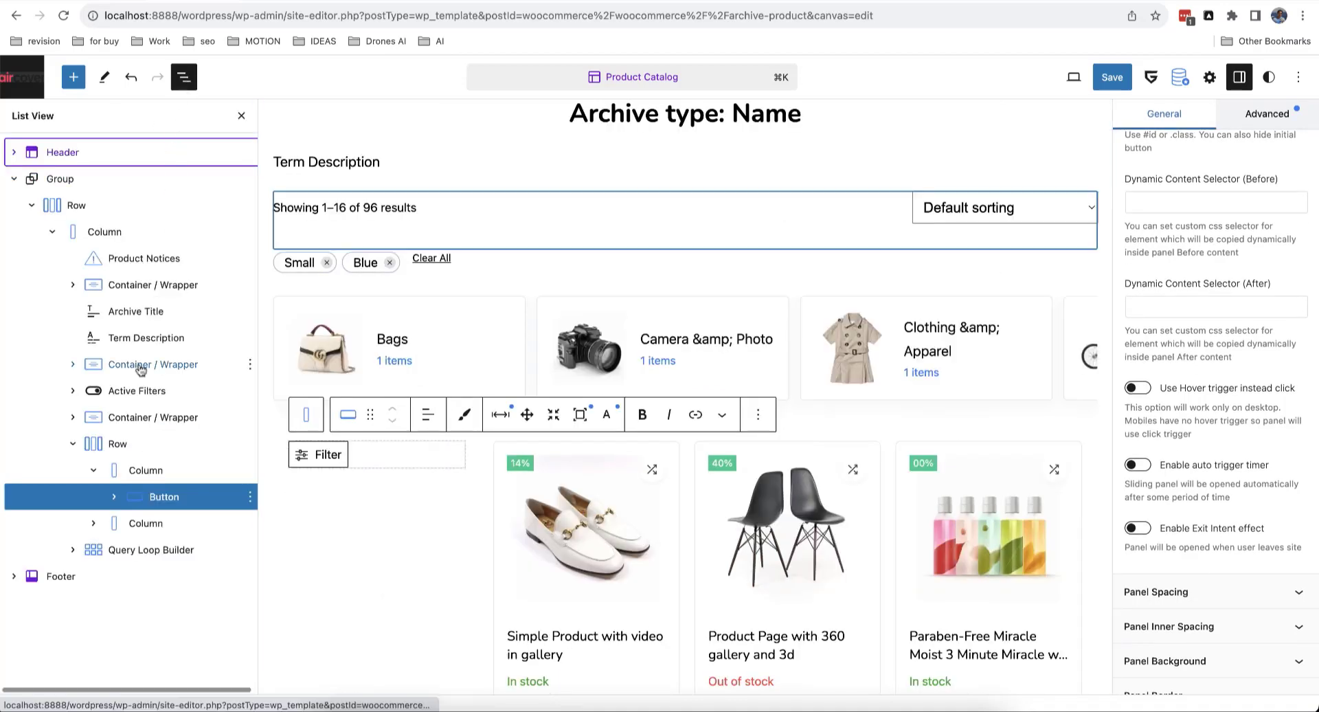
left_click(114, 496)
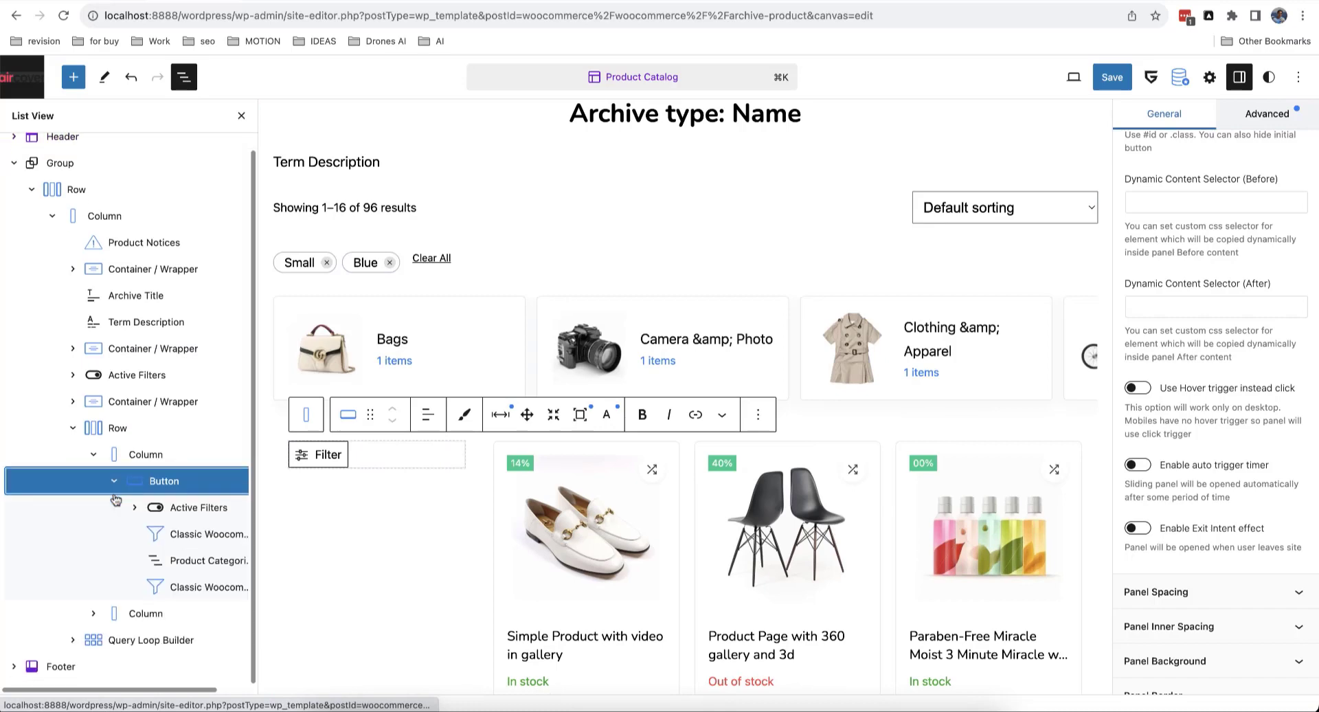
left_click(163, 507)
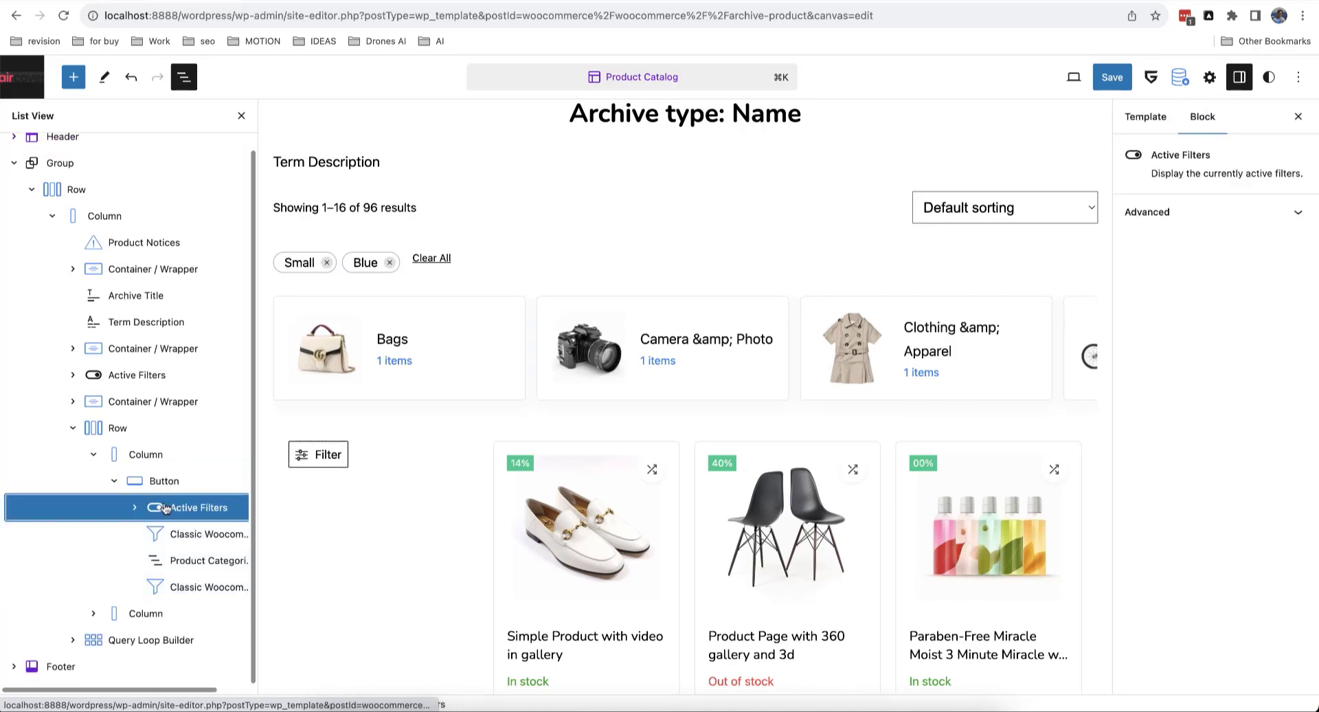
left_click(211, 588, "shift")
mouse_move(185, 504)
left_mouse_down()
mouse_move(180, 459)
mouse_move(192, 521)
left_mouse_up()
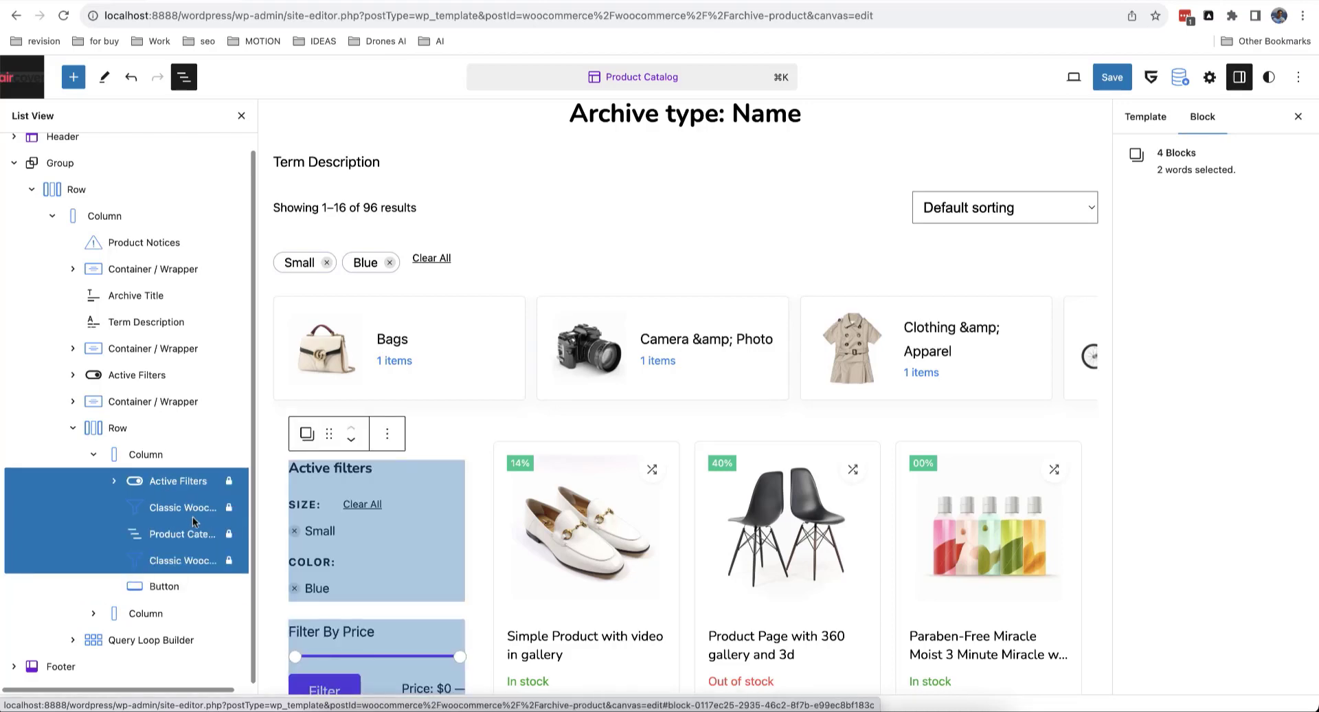
Step: Move the Filter button up above the Active Filters block
left_click(178, 584)
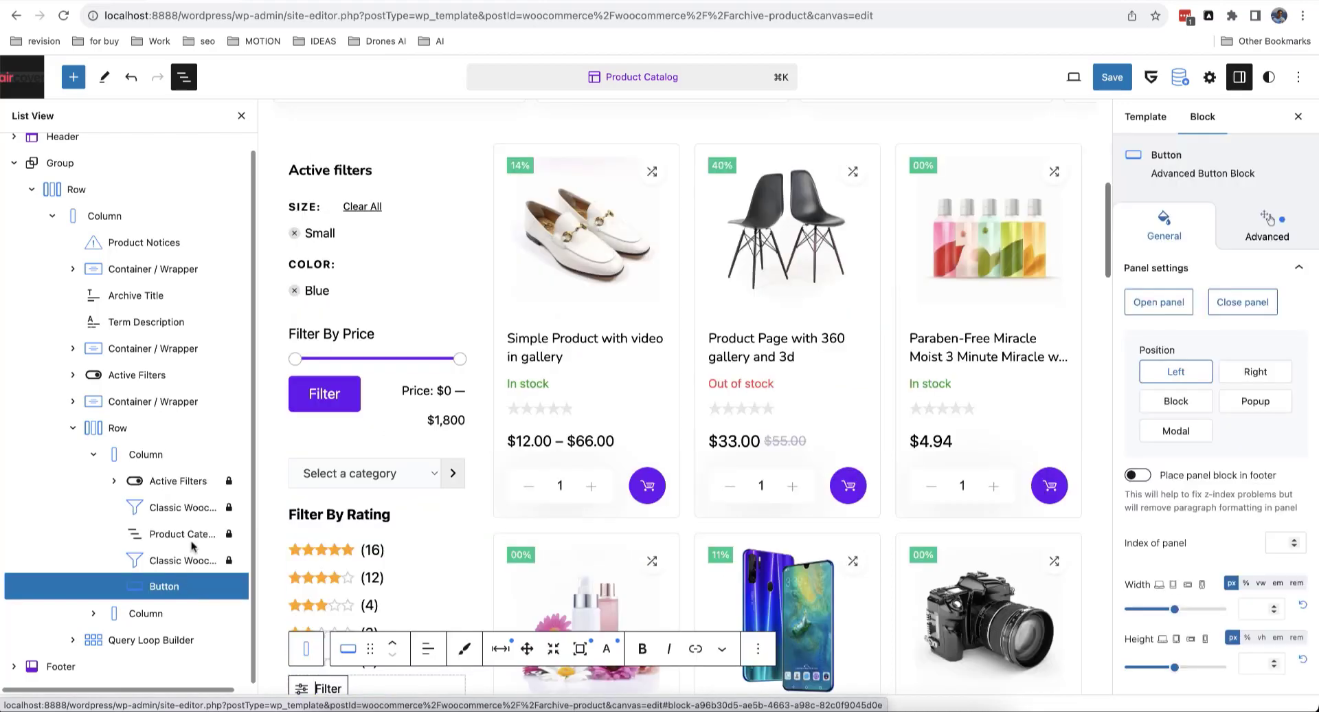
left_click(393, 644)
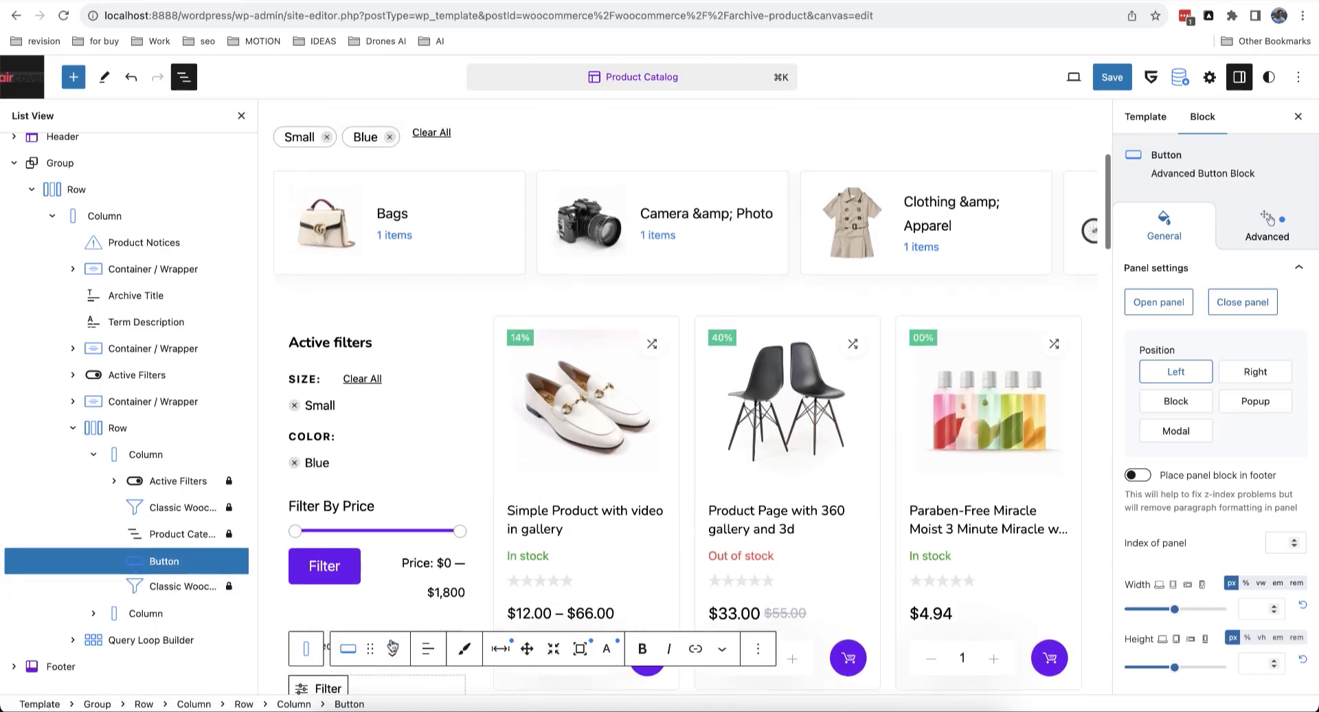
left_click(393, 644)
left_click(394, 644)
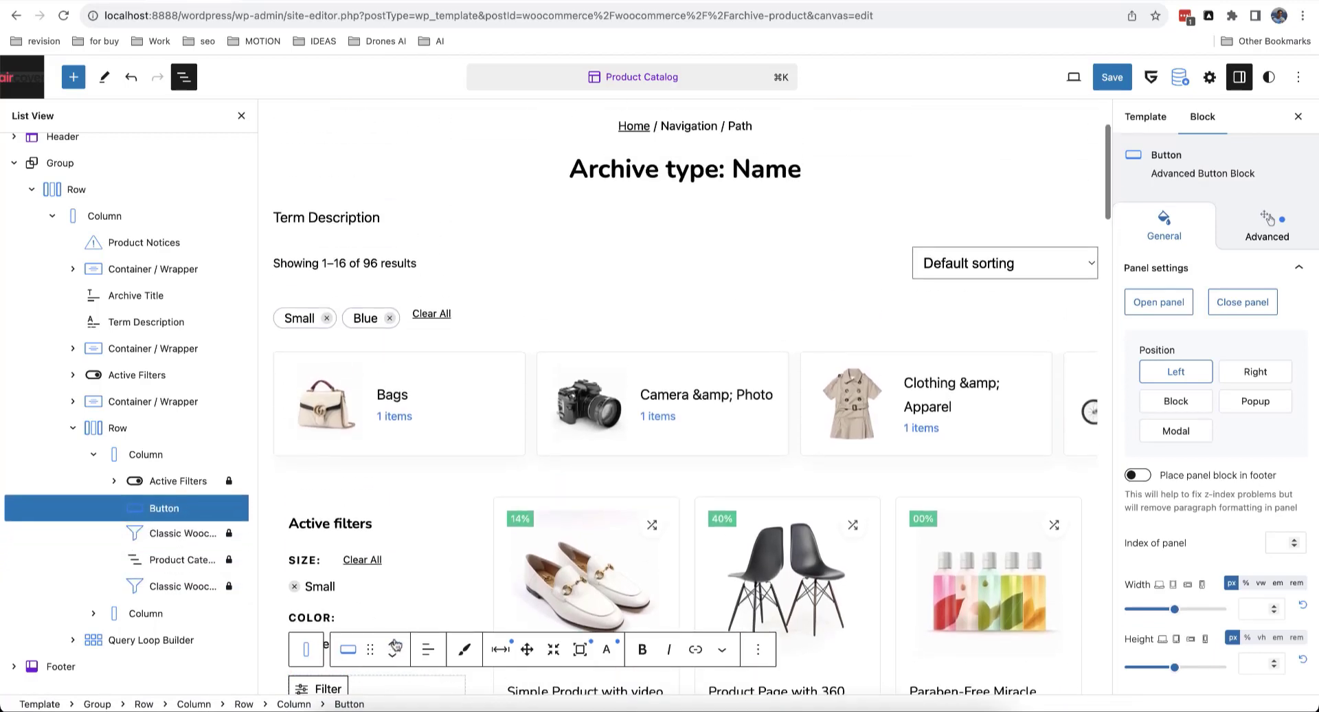
left_click(393, 644)
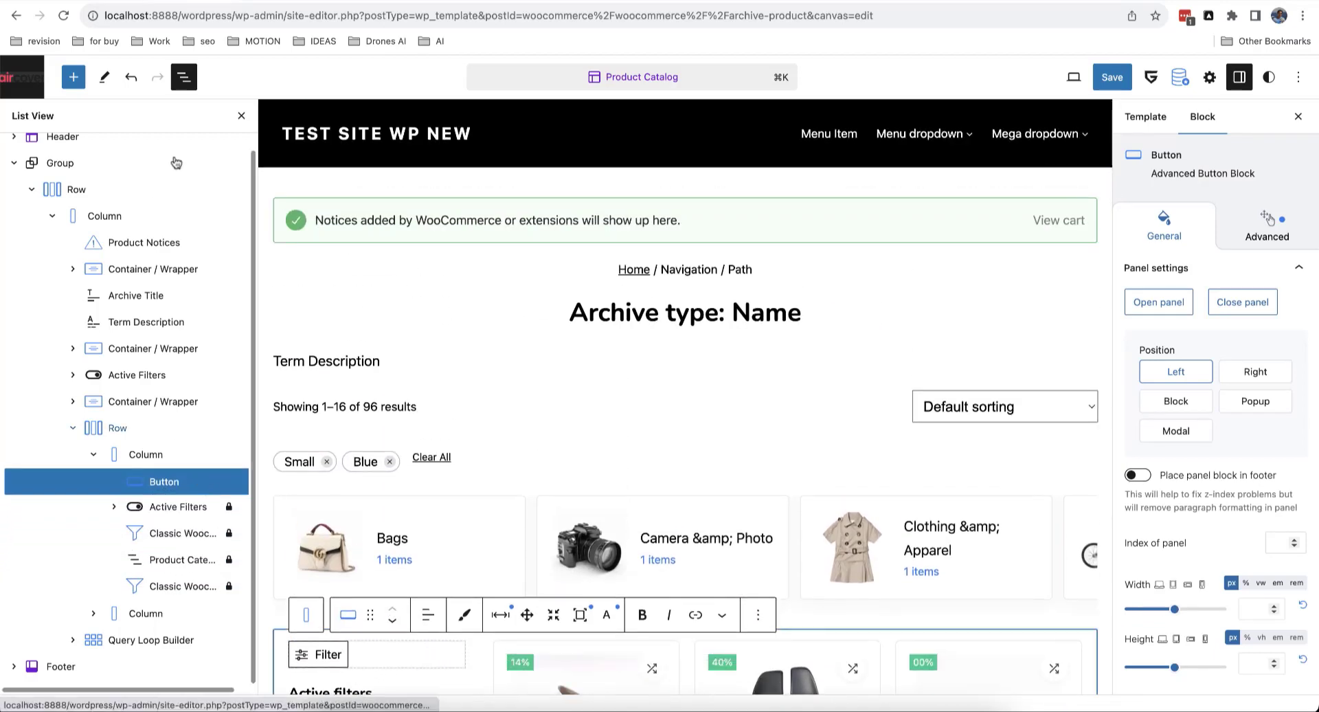
left_click(241, 116)
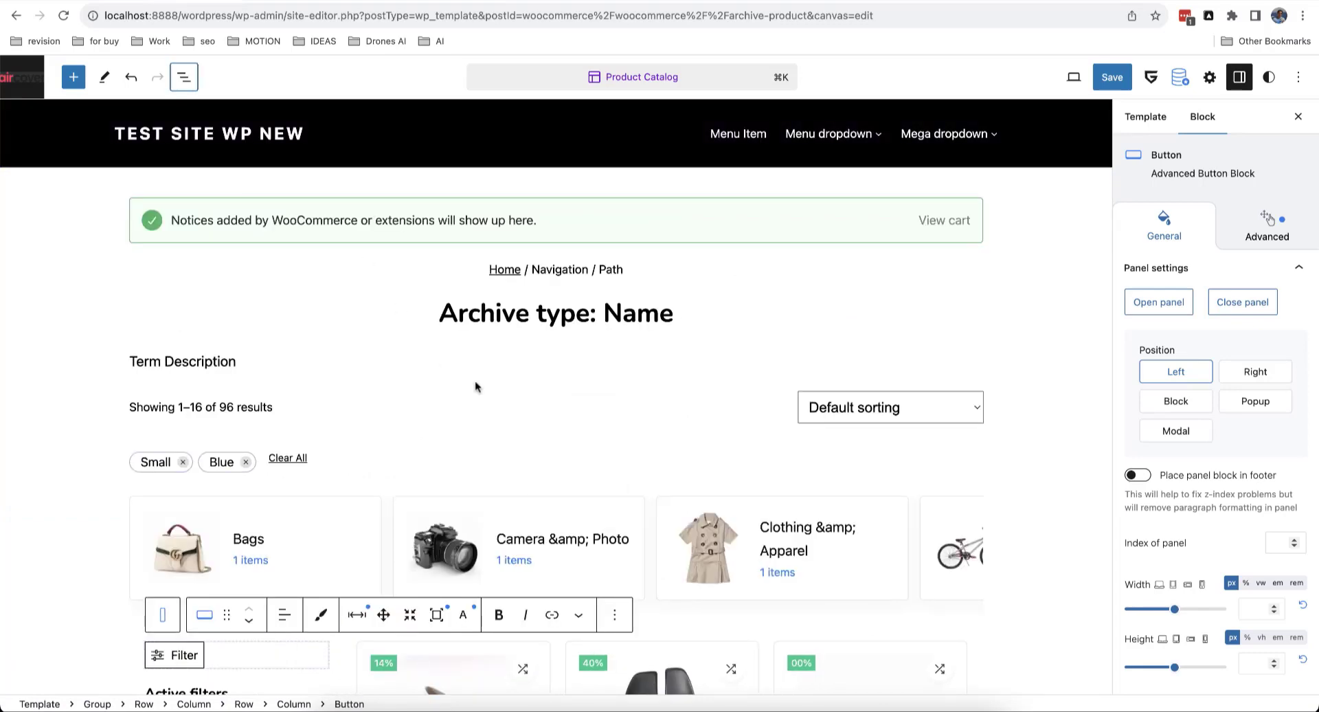
Step: Select Active Filters through the last Classic WooCommerce filter and transform them into a Container / Wrapper
left_click(496, 421)
scroll(481, 423, "down", 7)
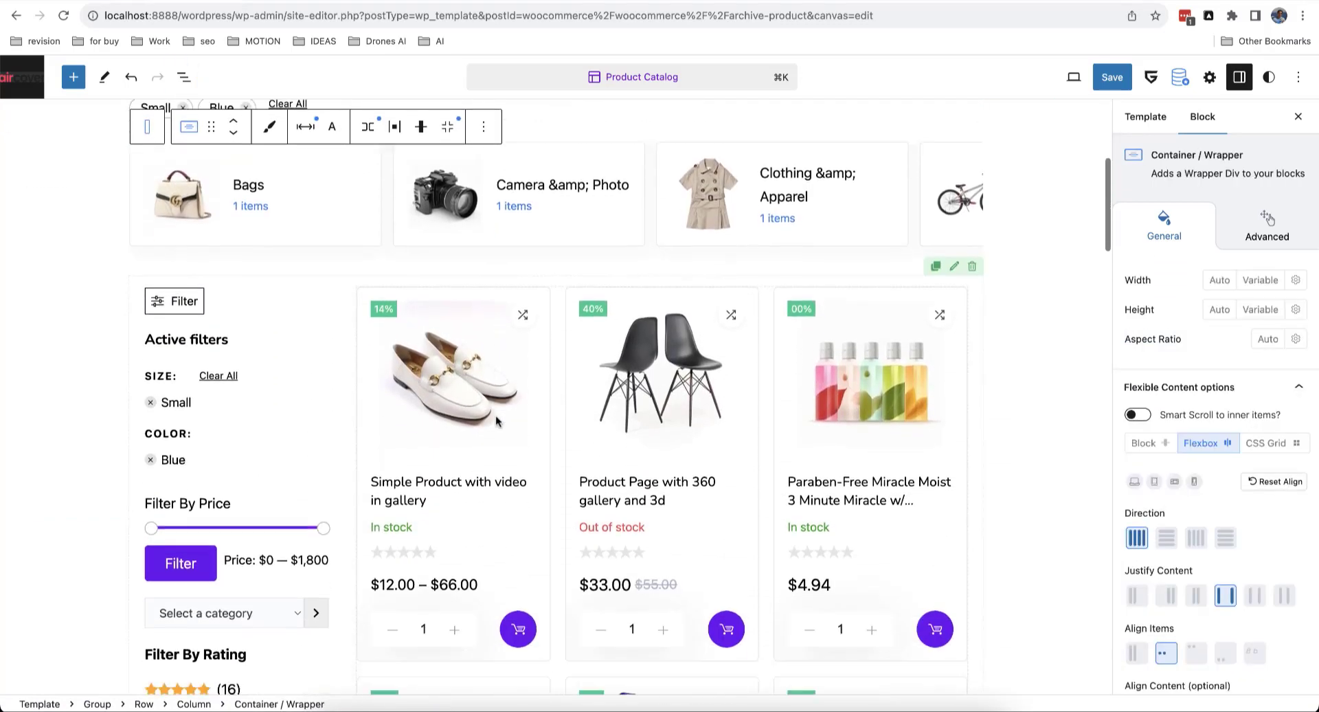
scroll(248, 288, "up", 2)
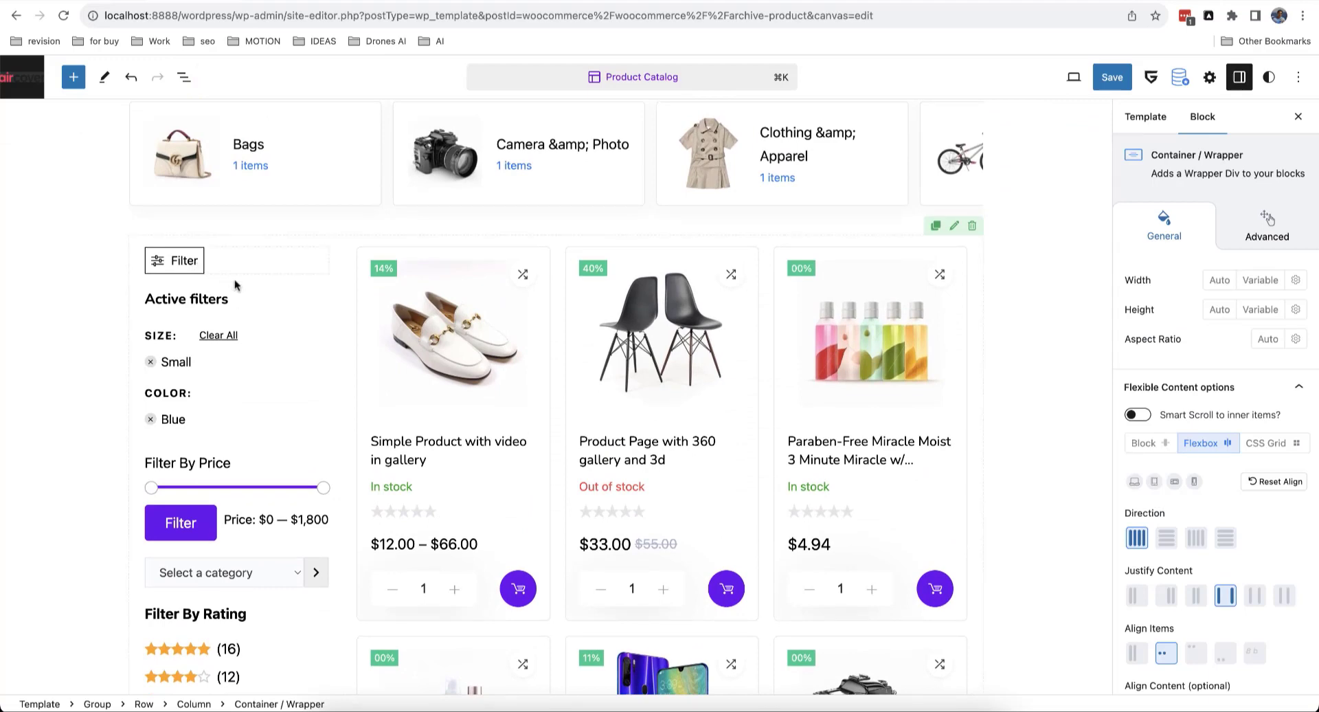
scroll(260, 344, "down", 3)
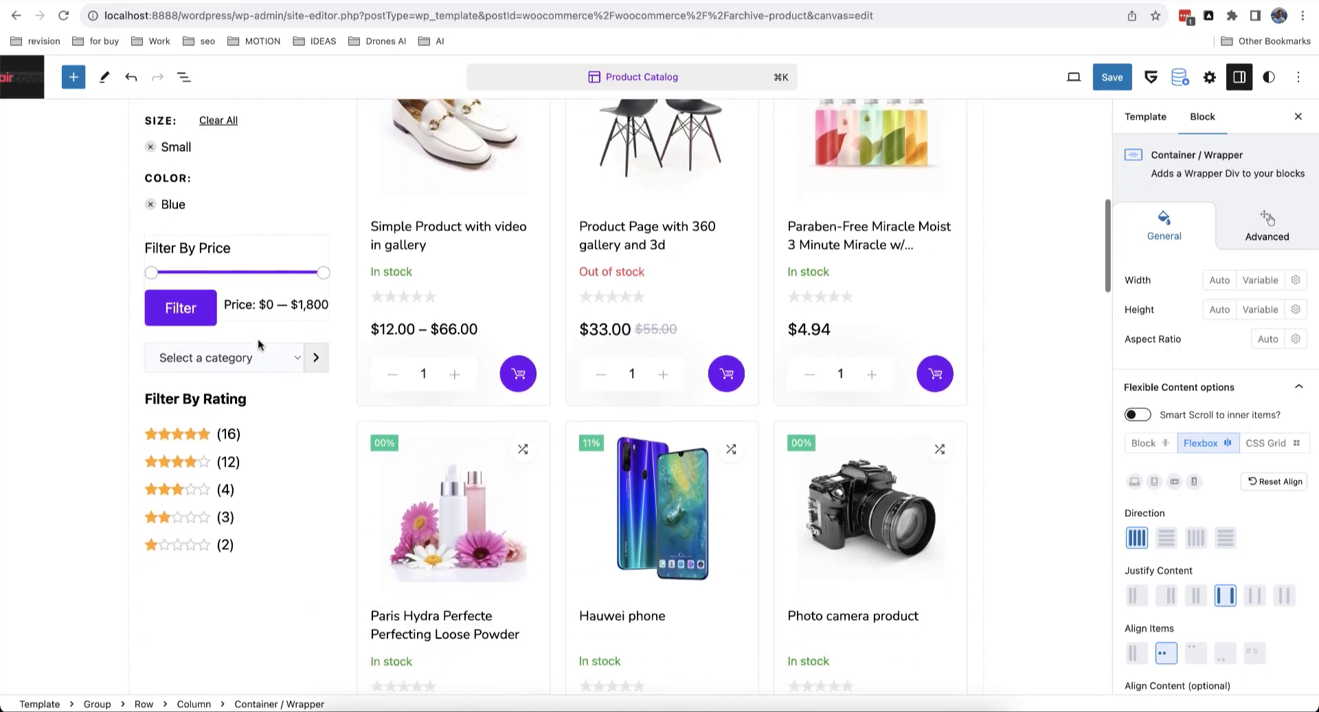
scroll(262, 347, "up", 2)
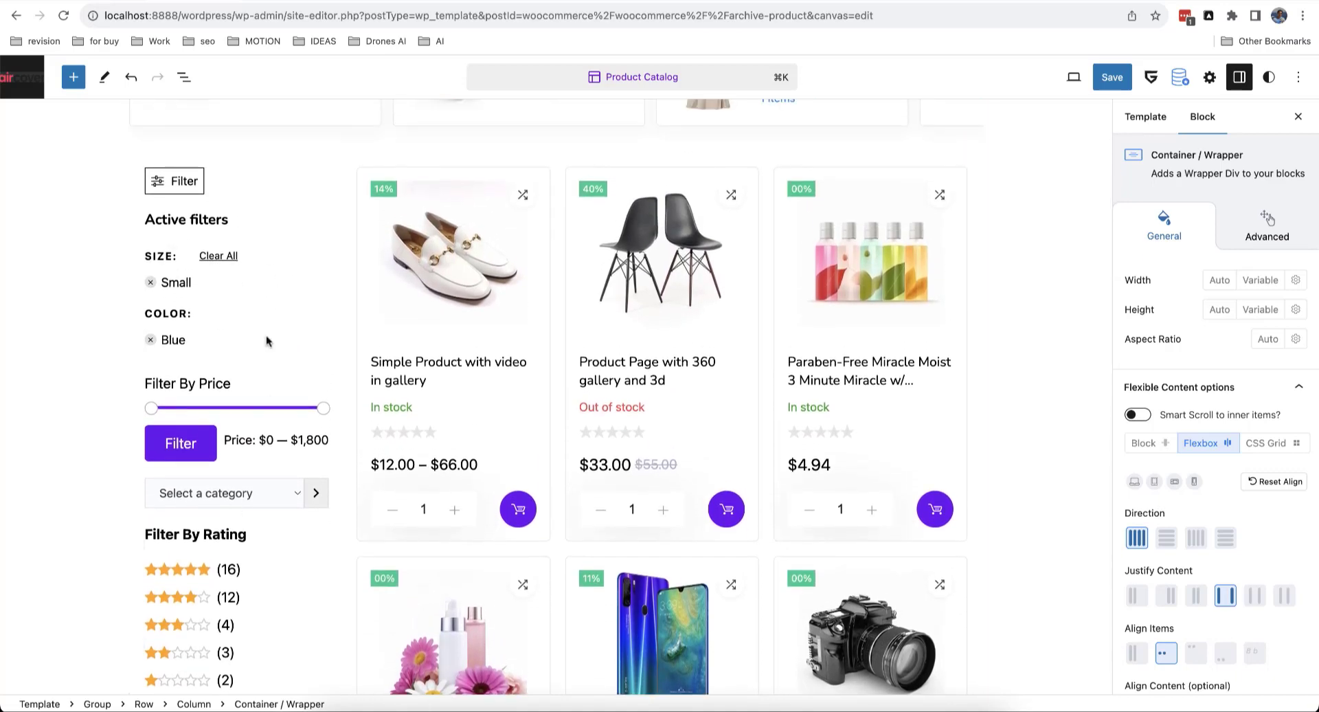
scroll(255, 440, "down", 1)
scroll(261, 440, "up", 3)
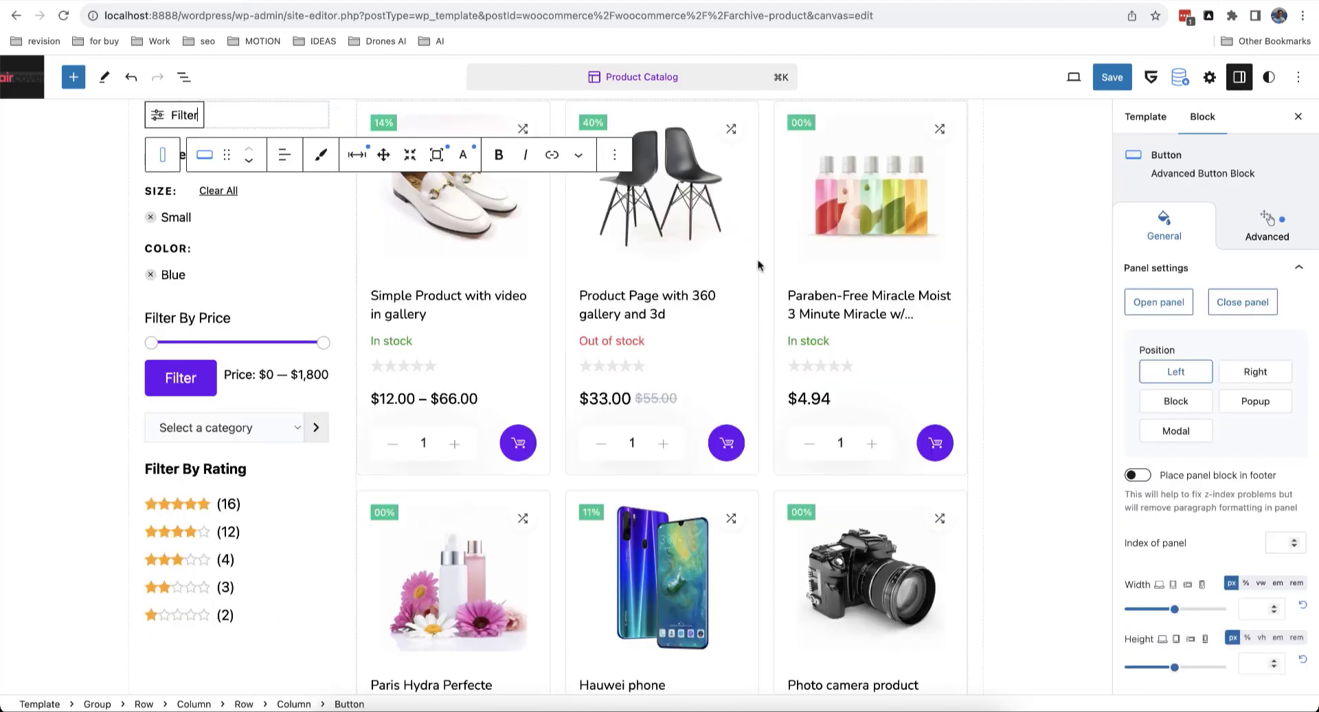
left_click(253, 219)
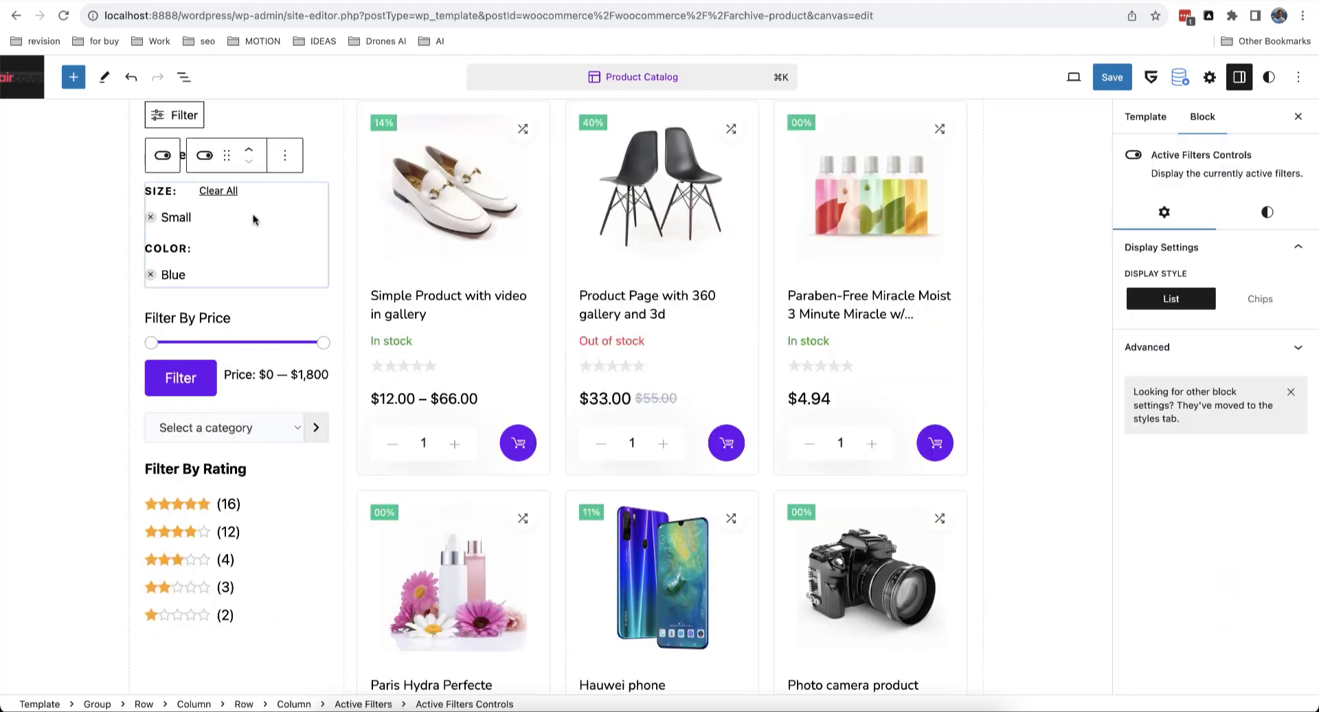
left_click(184, 77)
left_click(115, 523)
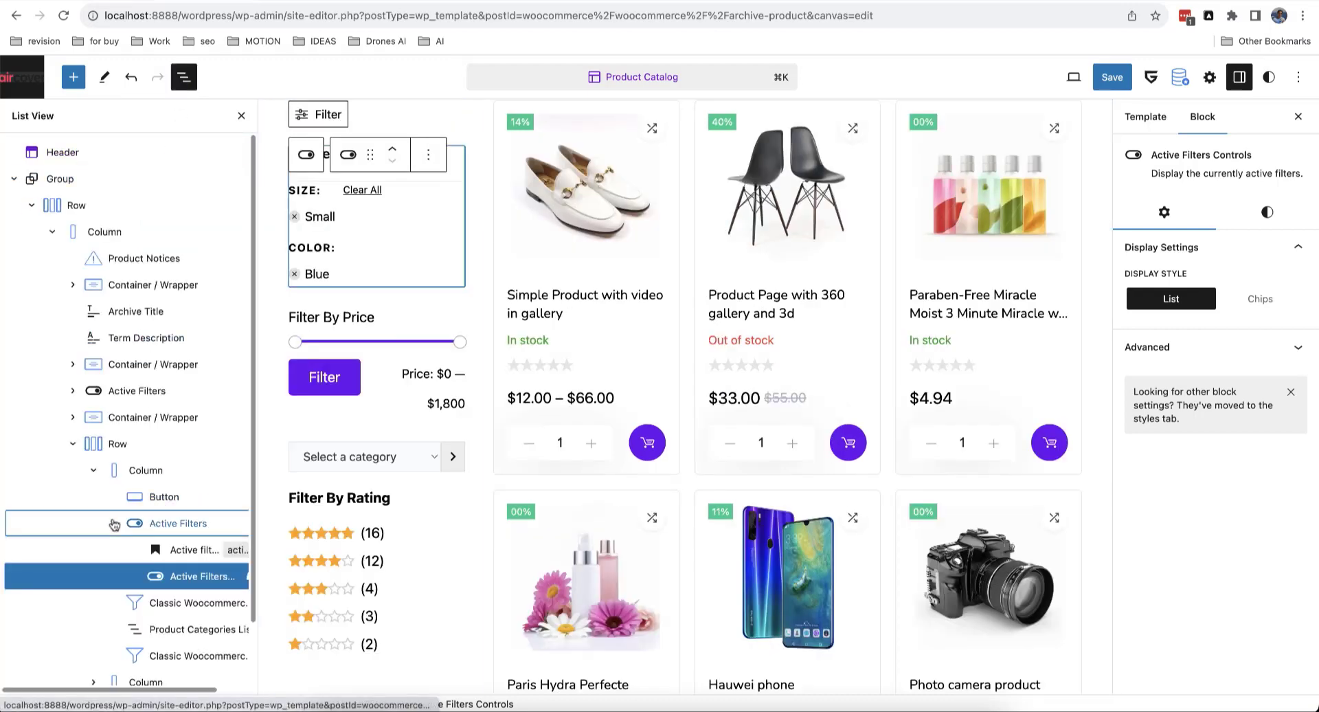
left_click(193, 603, "shift")
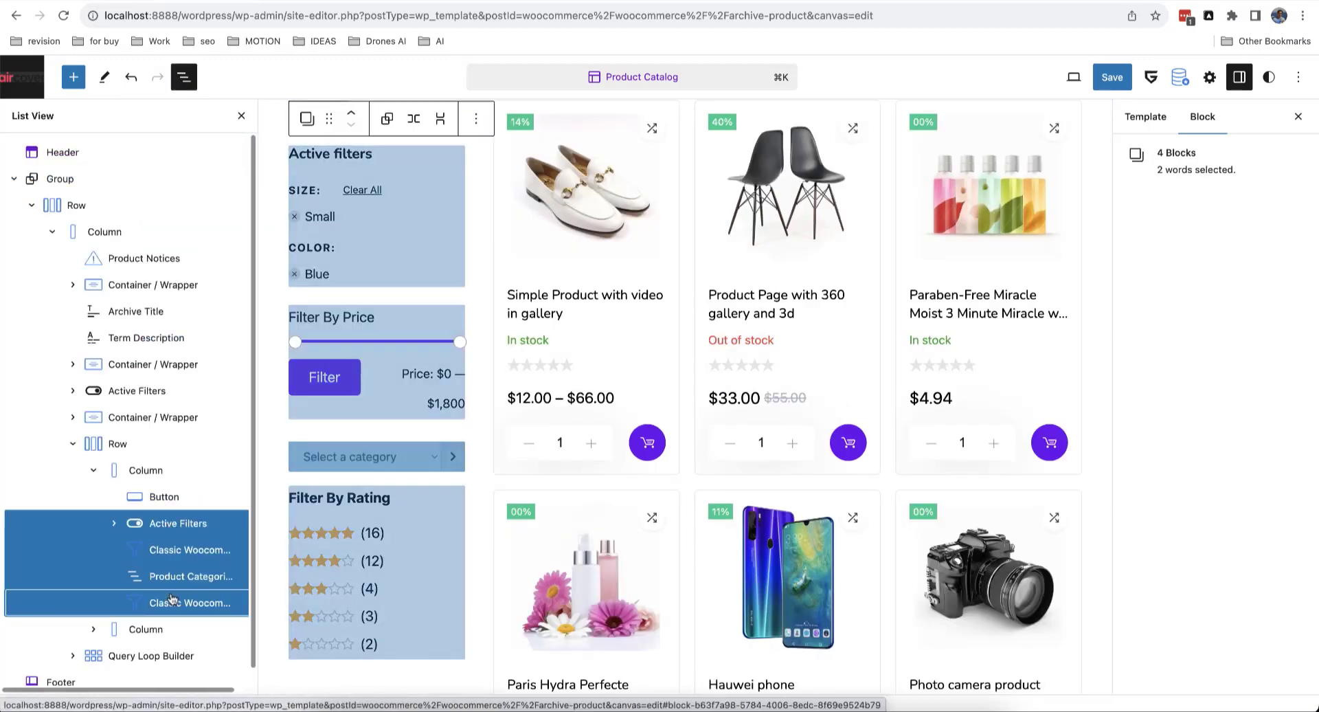
left_click(307, 119)
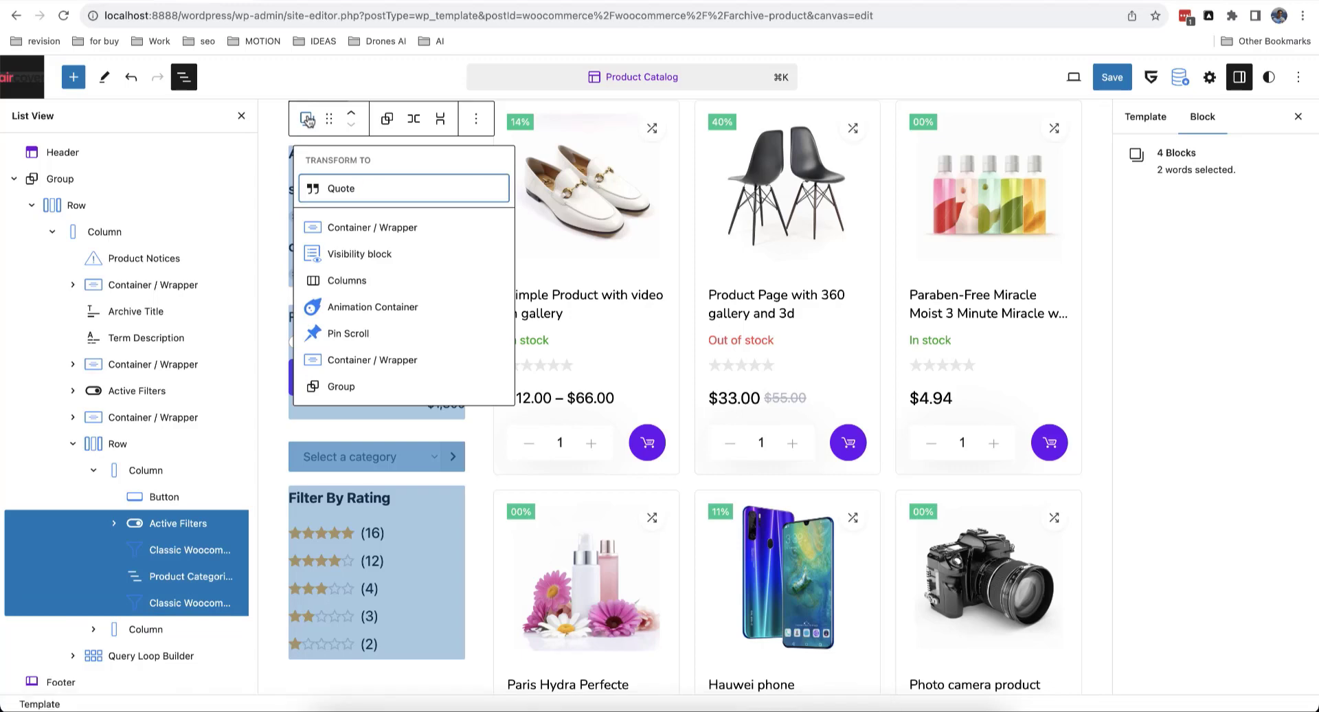
mouse_move(372, 231)
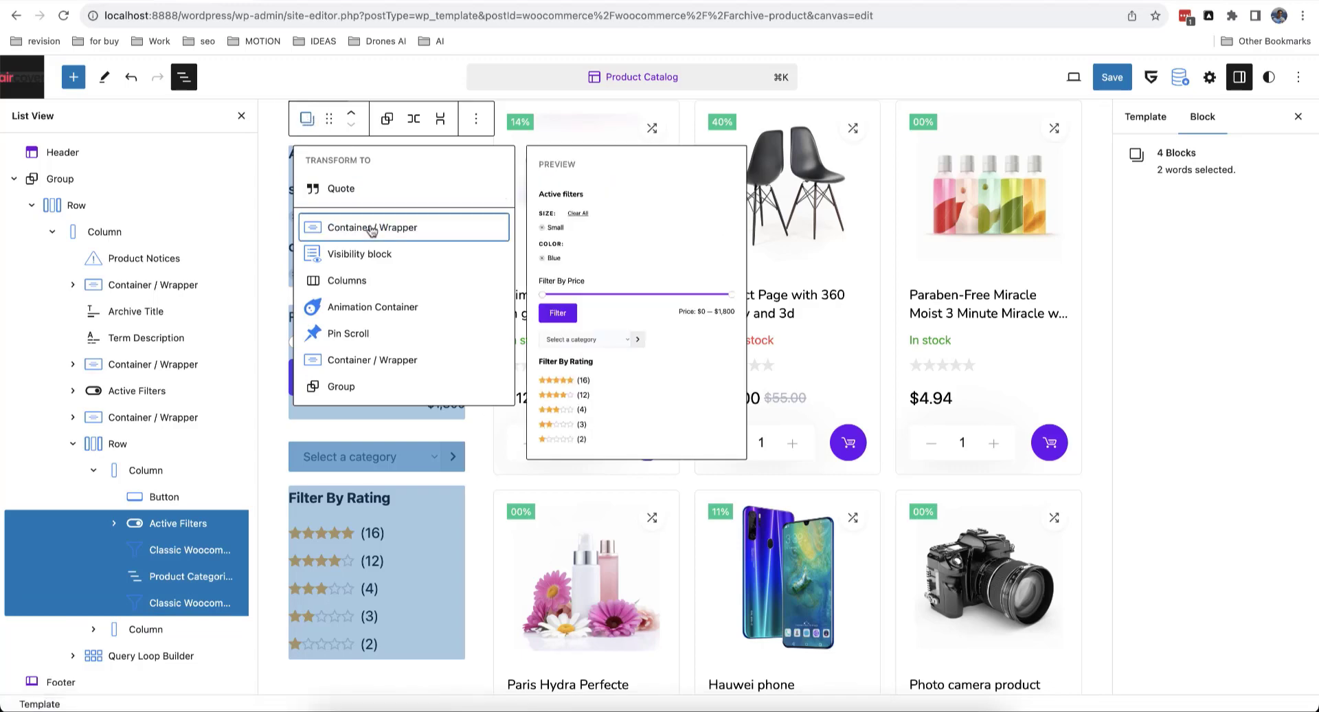
left_click(372, 230)
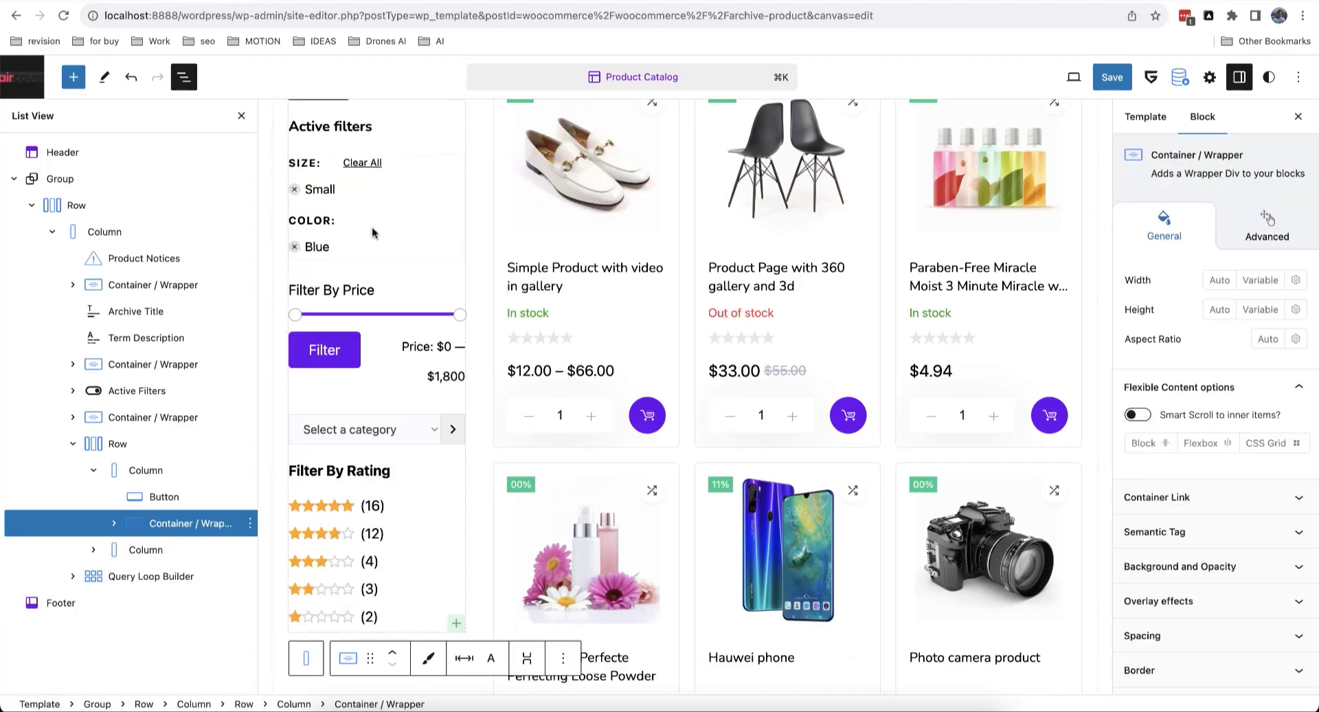
Step: Give the filter wrapper the additional CSS class shopfilters
left_click(241, 116)
left_click(1269, 220)
scroll(1213, 500, "down", 5)
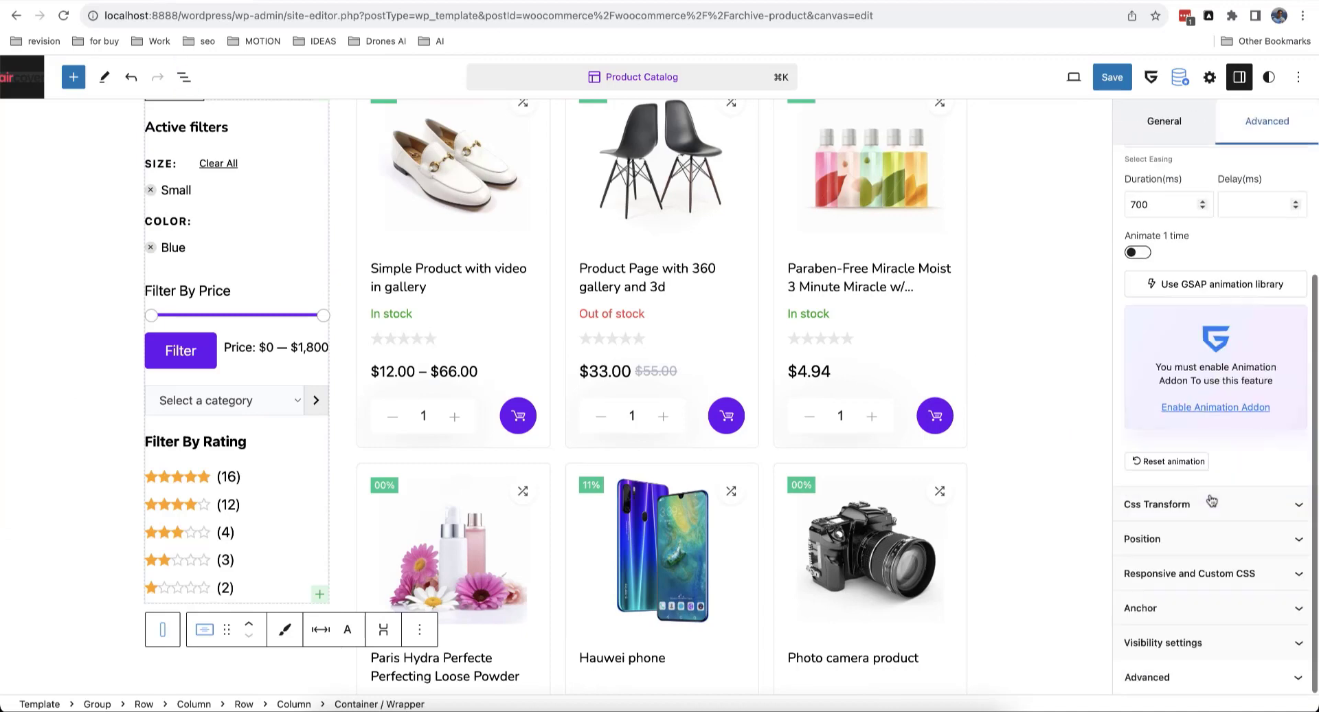
left_click(1199, 673)
scroll(1199, 673, "down", 2)
left_click(1172, 654)
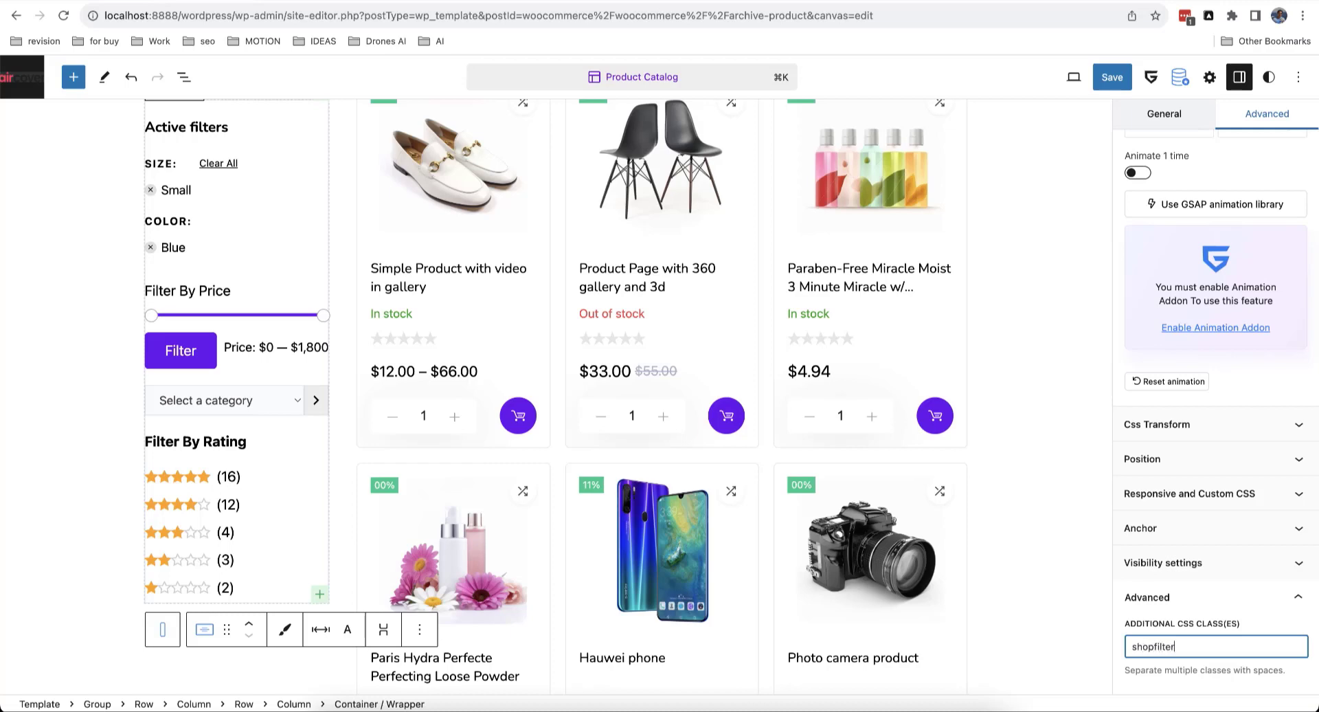
key("super+a")
scroll(240, 210, "up", 5)
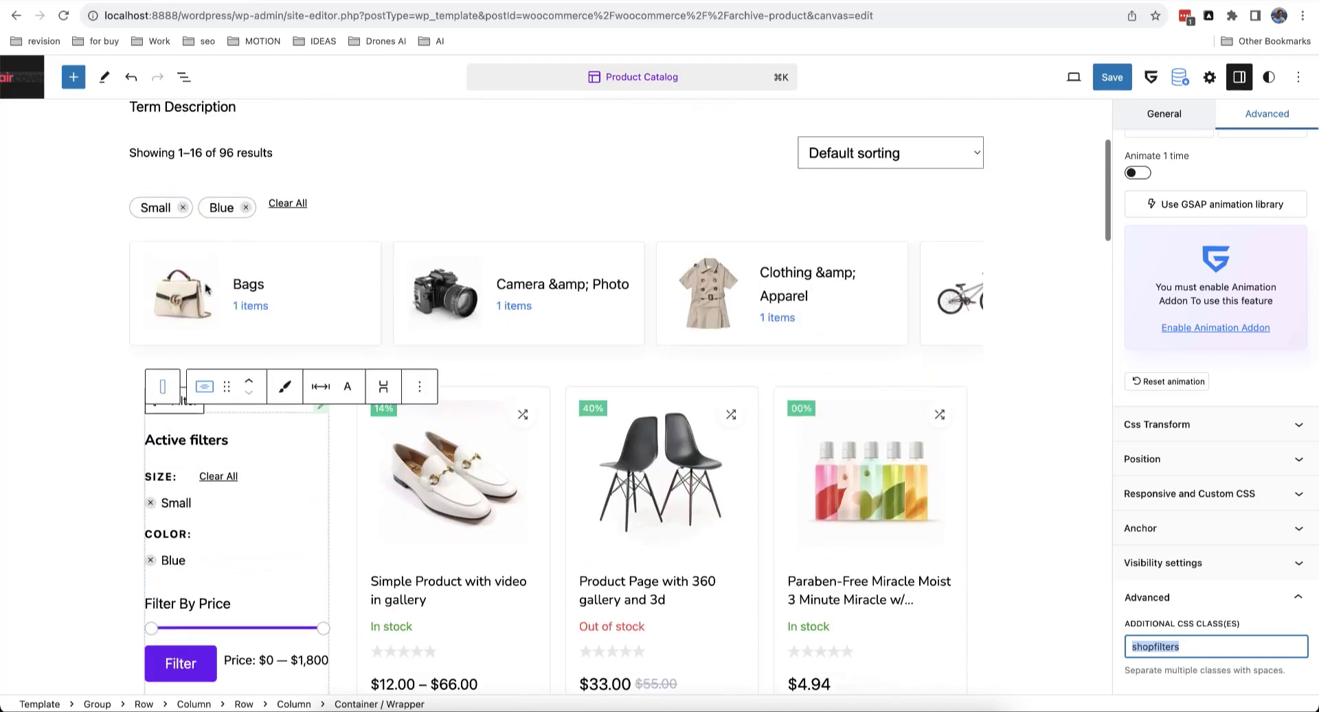
Step: Set the Filter button's Dynamic Content Selector (Before) to .shopfilters
left_click(184, 405)
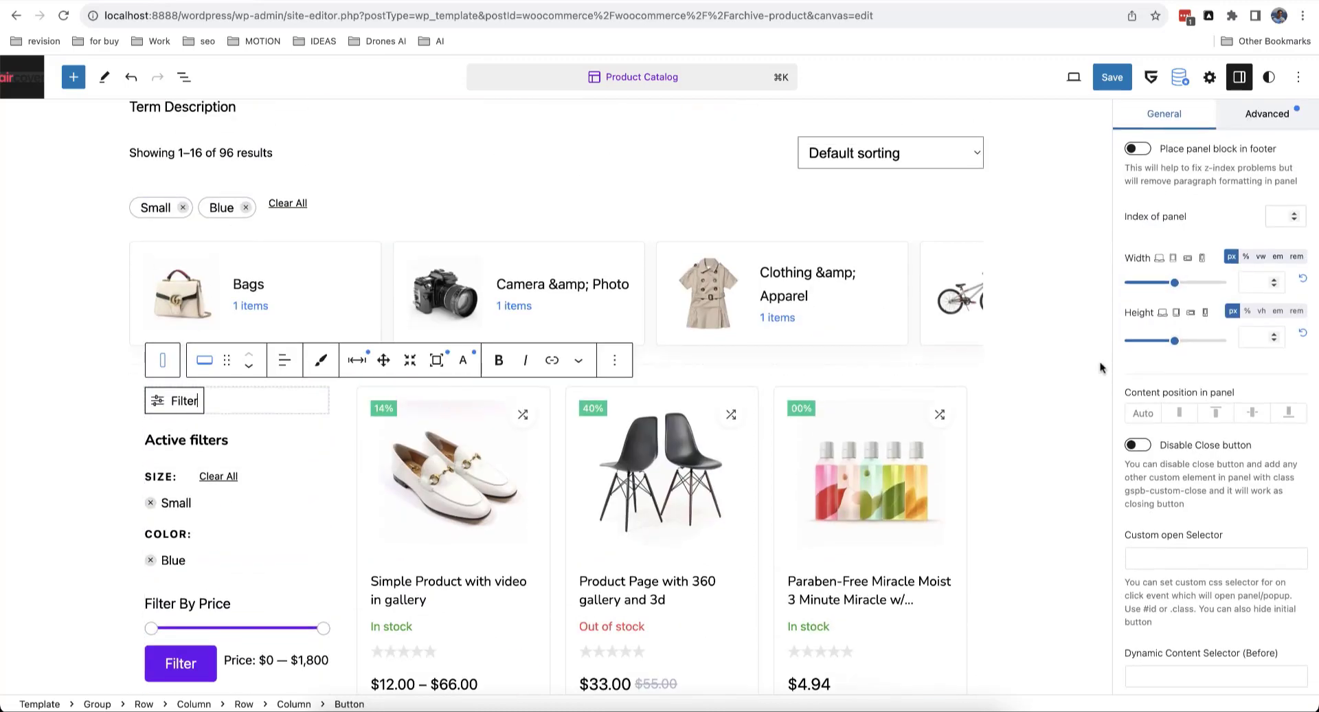
scroll(1234, 450, "down", 5)
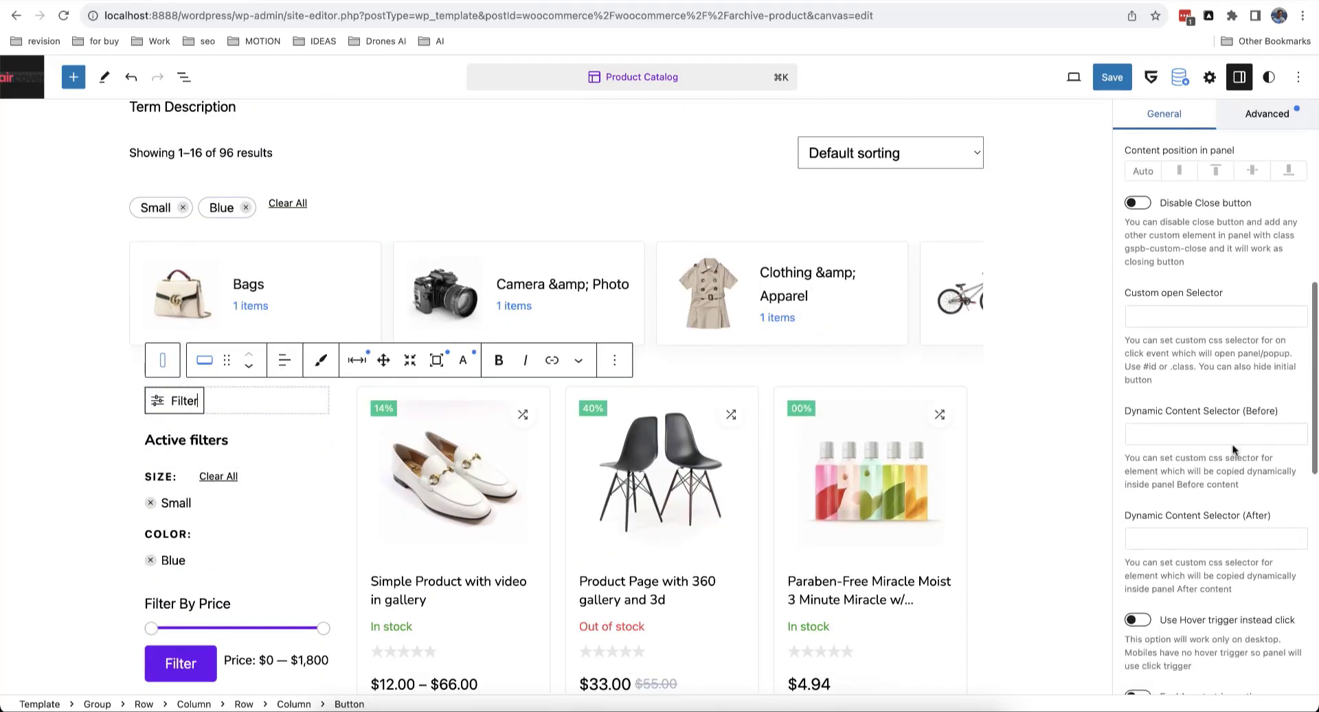
left_click(1178, 434)
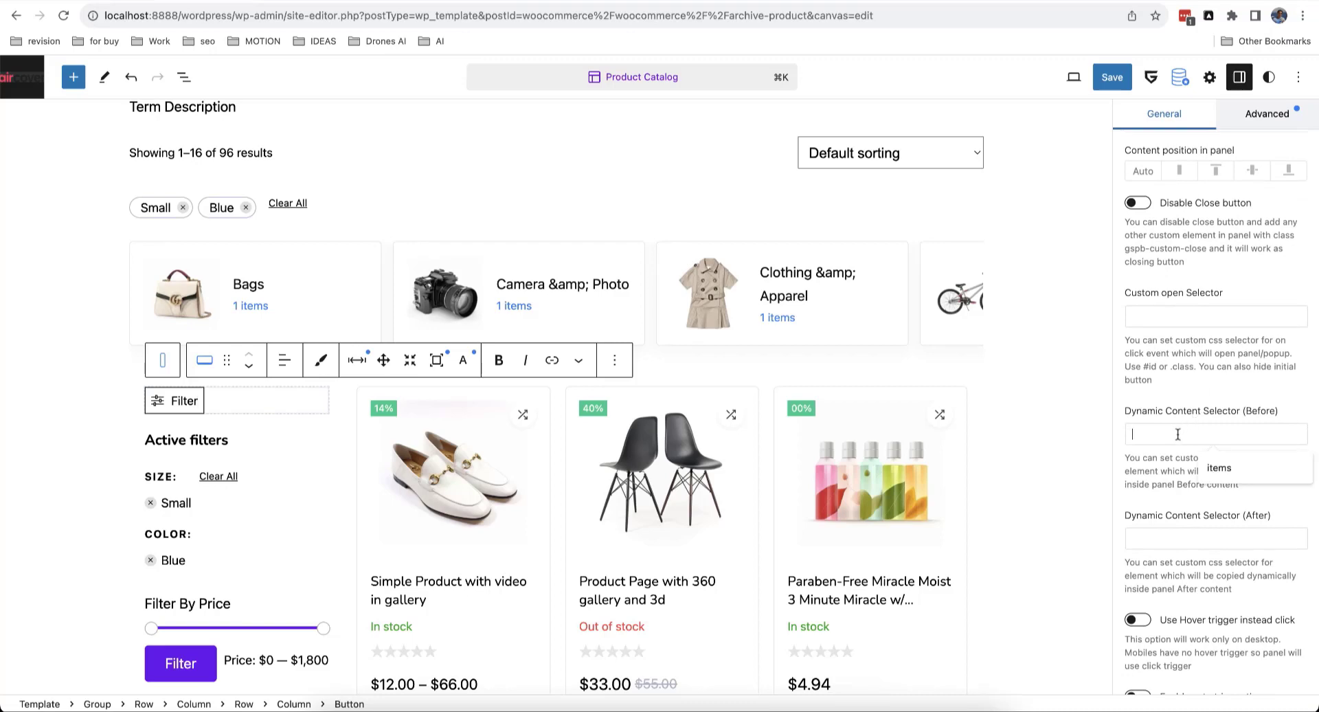
type(".")
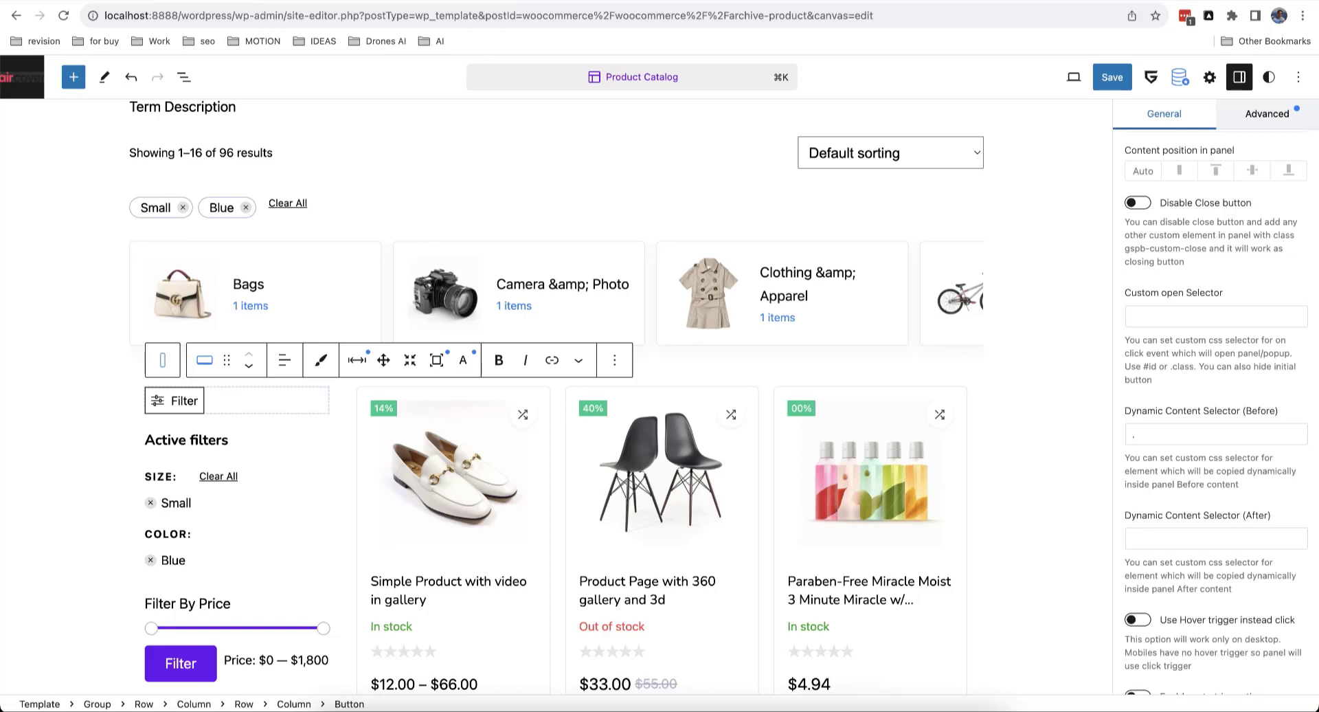
type("shopfilters")
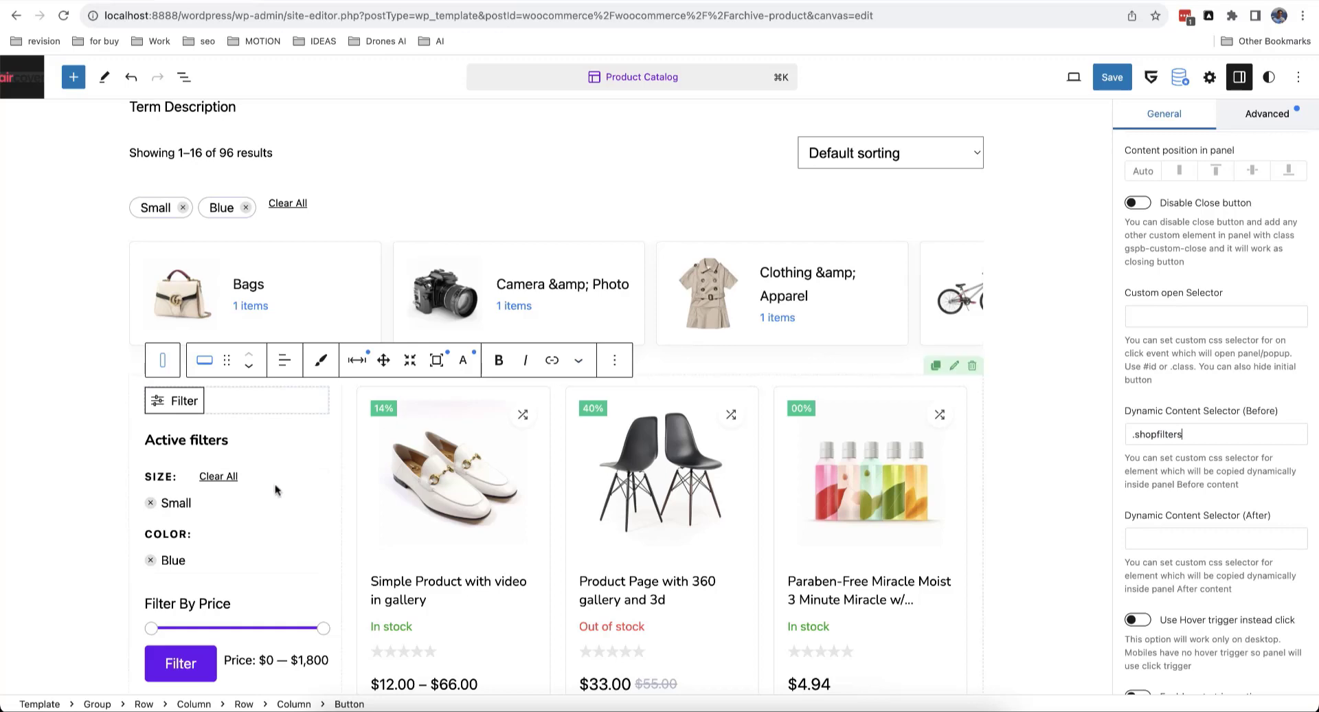
scroll(272, 490, "down", 4)
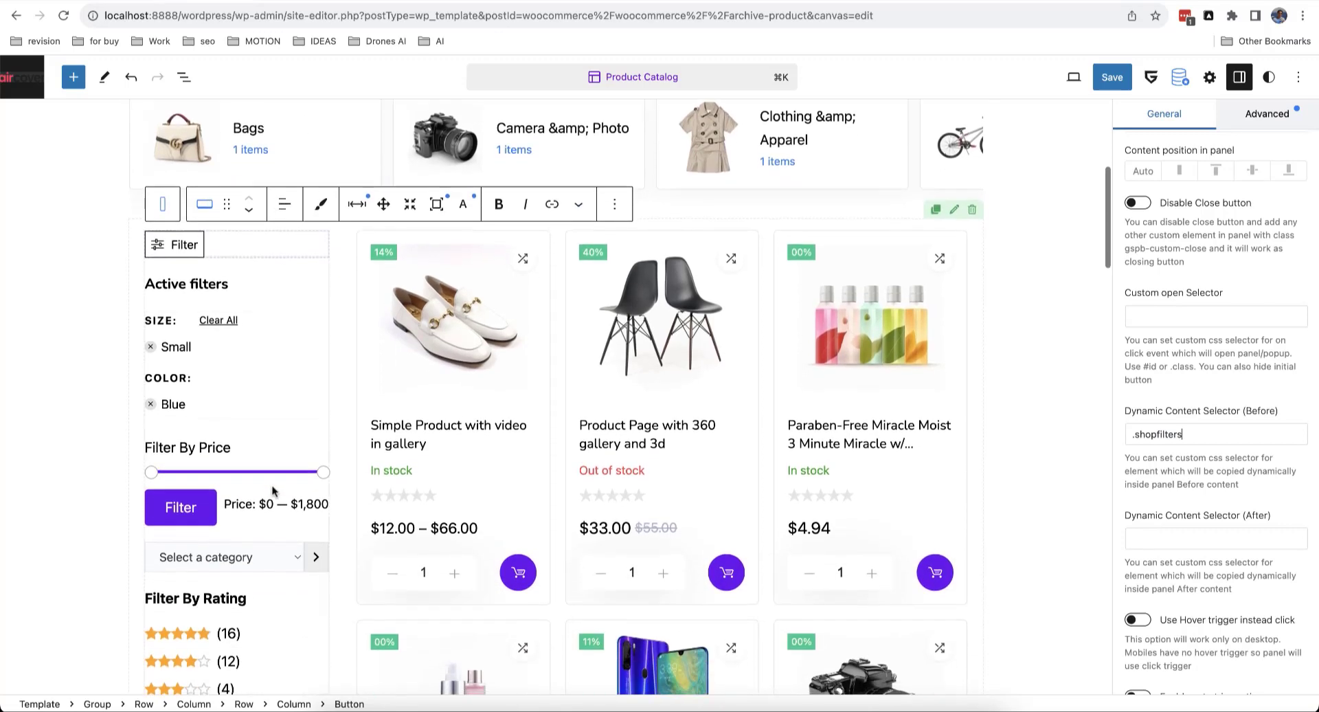
scroll(272, 491, "up", 3)
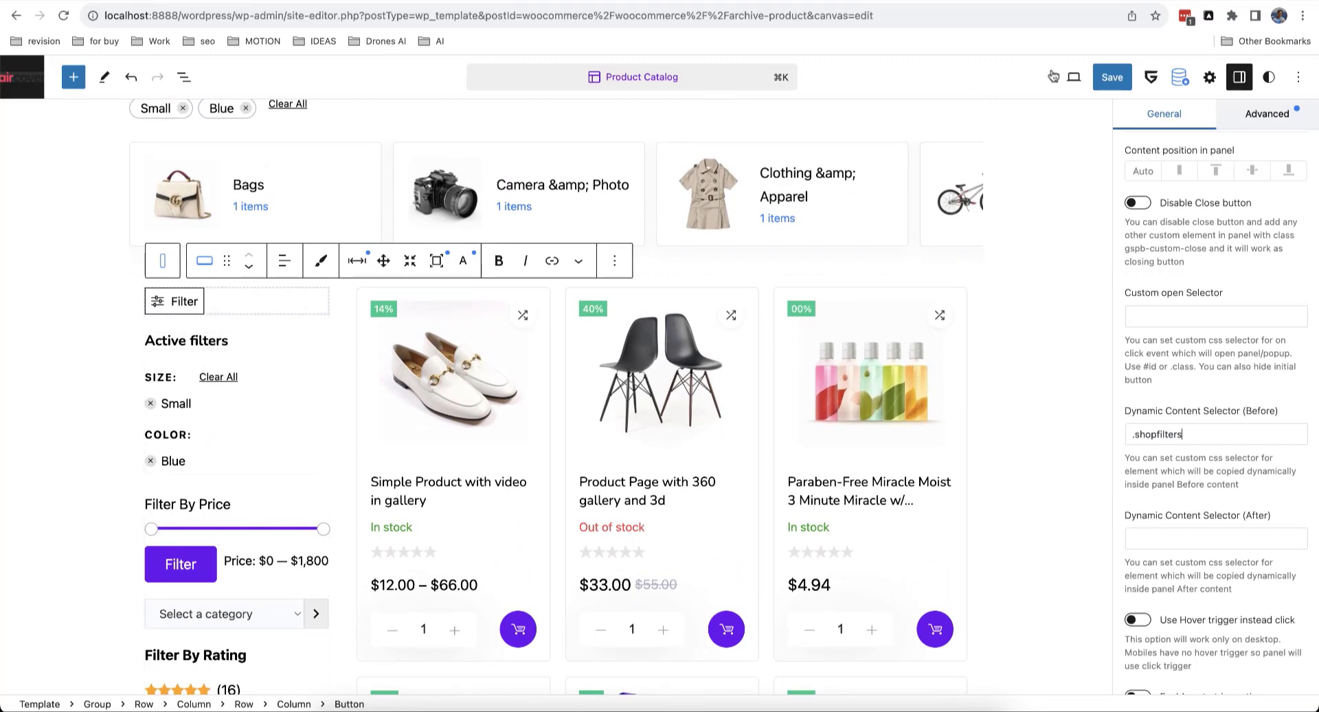
Step: Save the template, then on the reloaded shop open and close the off-canvas filter panel
left_click(1104, 86)
left_click(1166, 77)
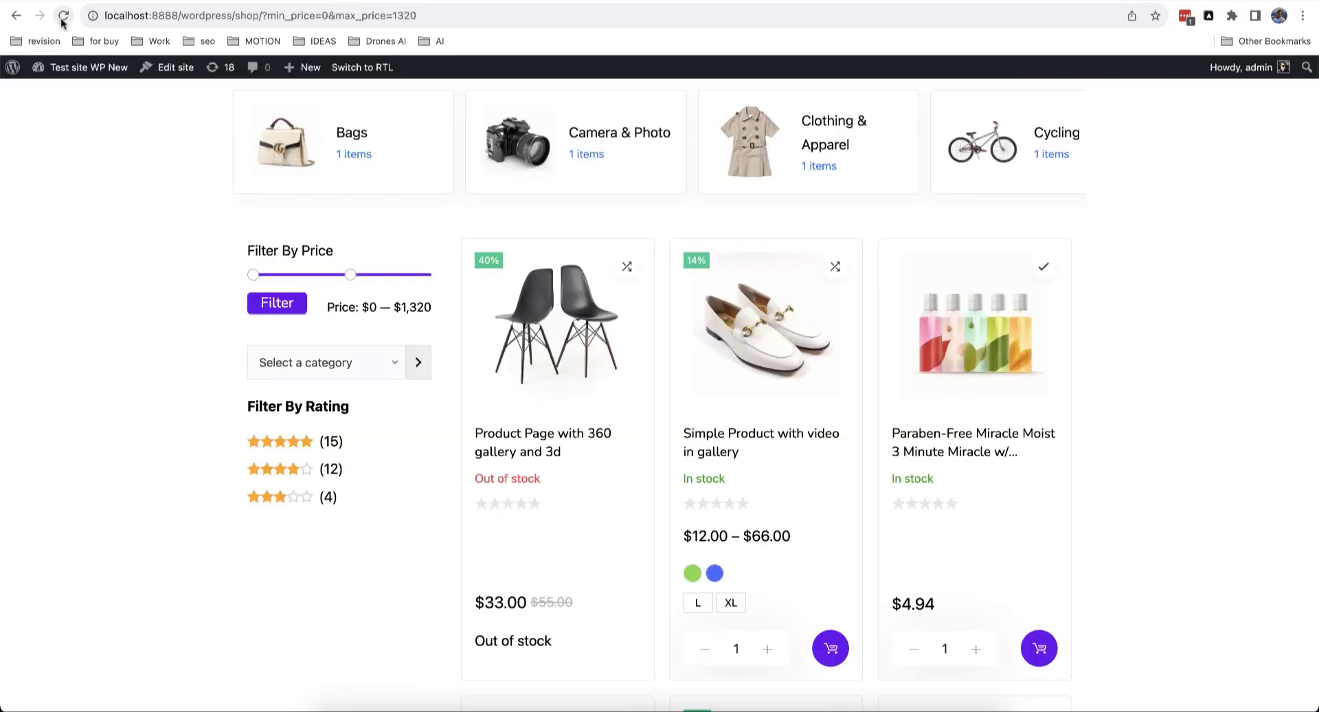
left_click(63, 16)
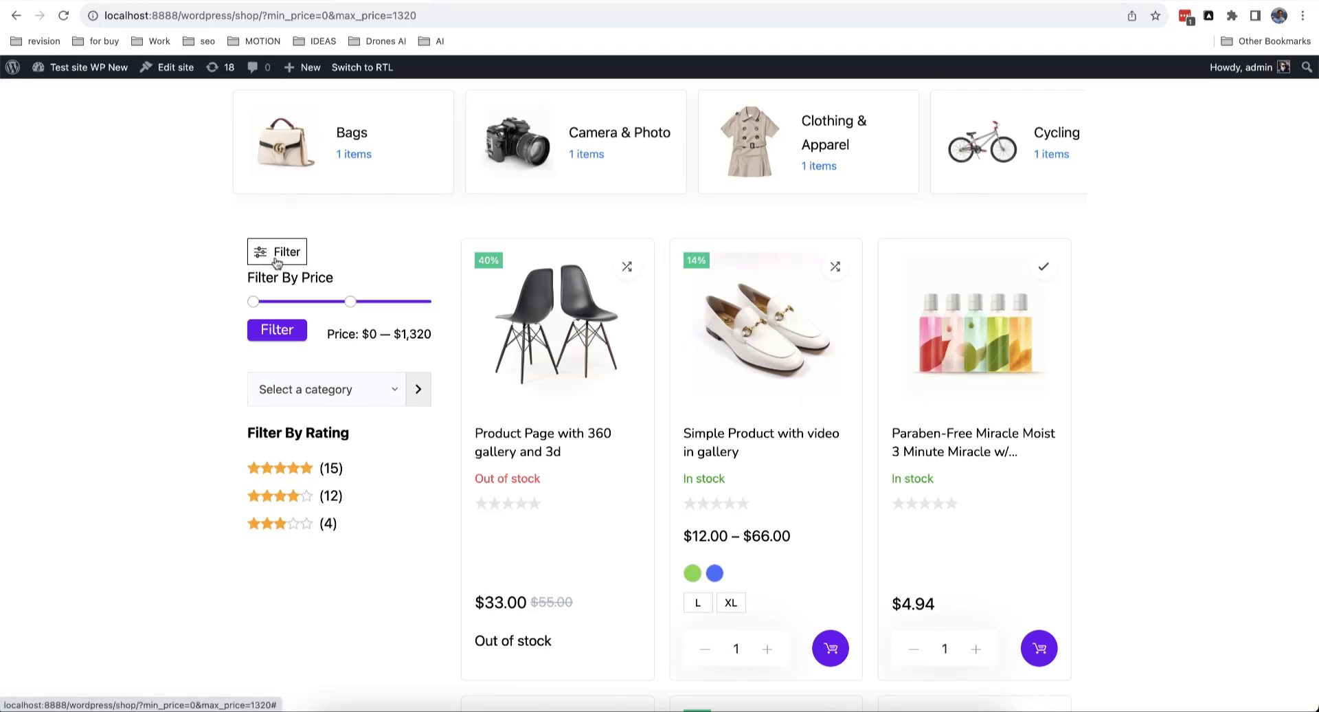
left_click(267, 257)
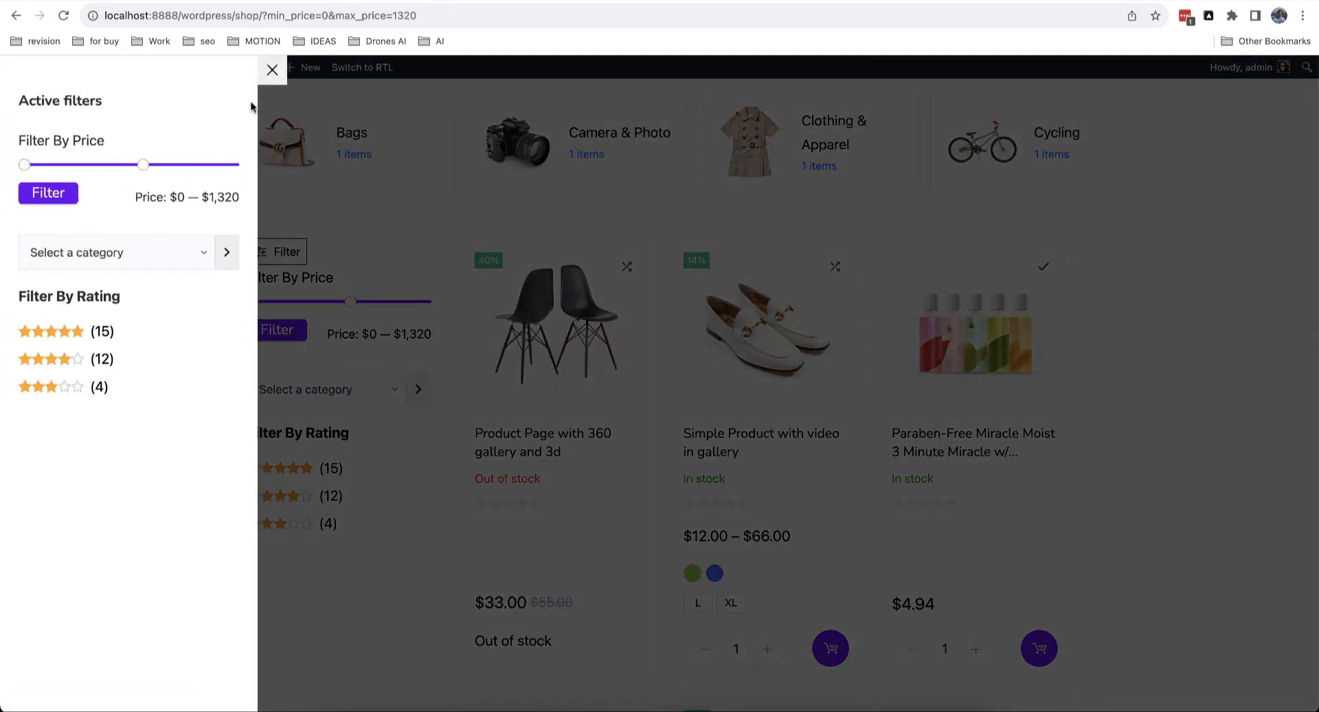
left_click(272, 69)
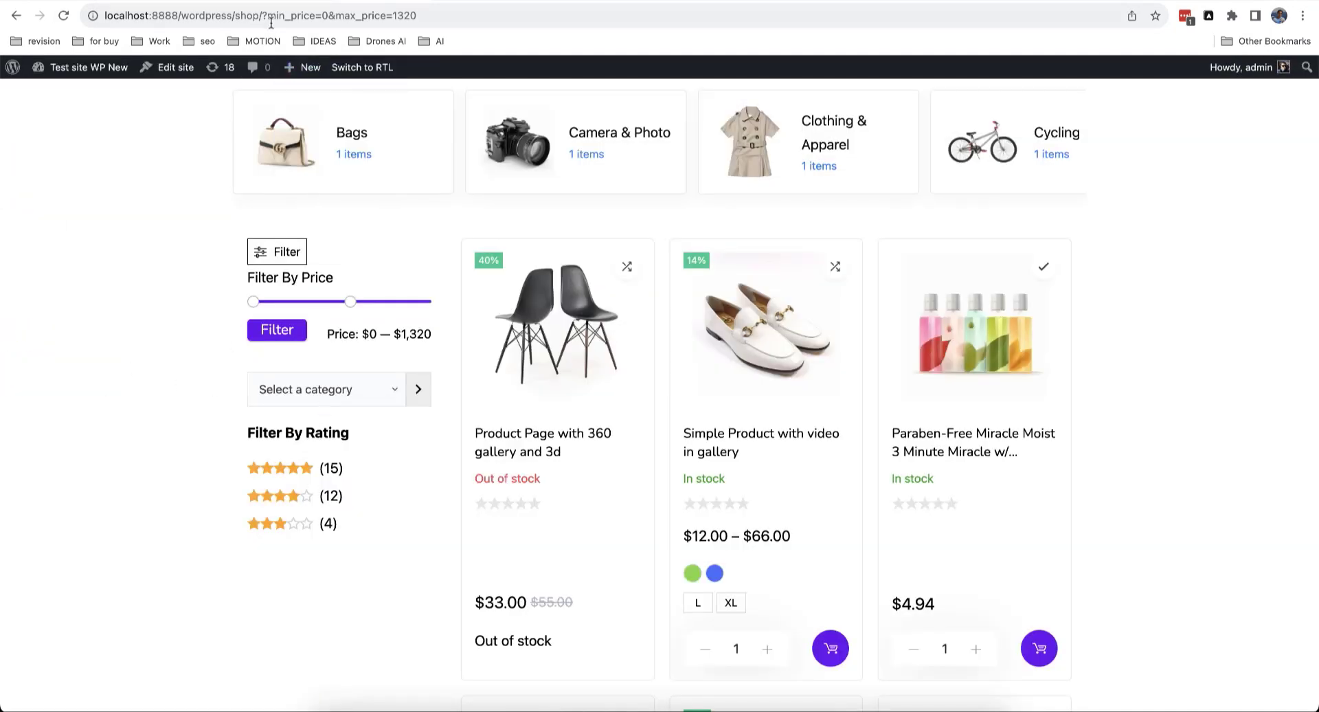
left_click(289, 1)
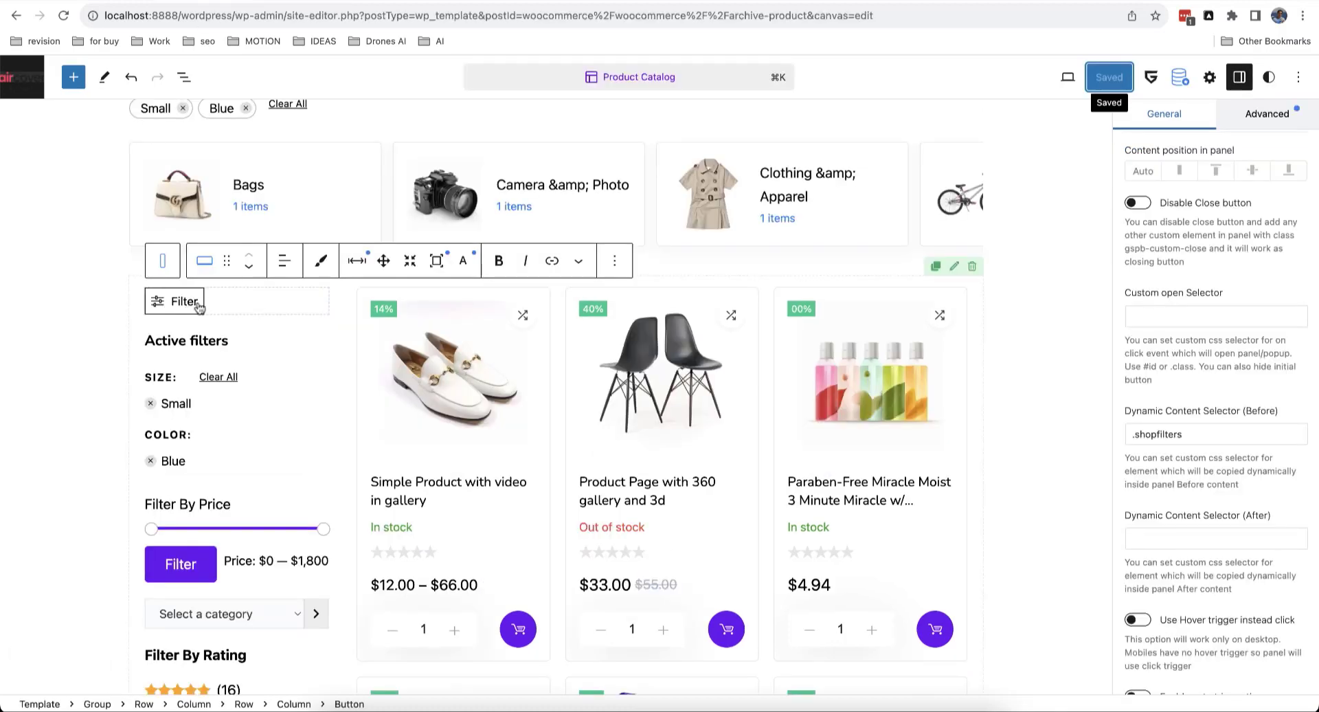
Step: Hide the Filter button on desktop and tablet in its responsive visibility settings
scroll(483, 411, "up", 1)
scroll(1197, 344, "up", 5)
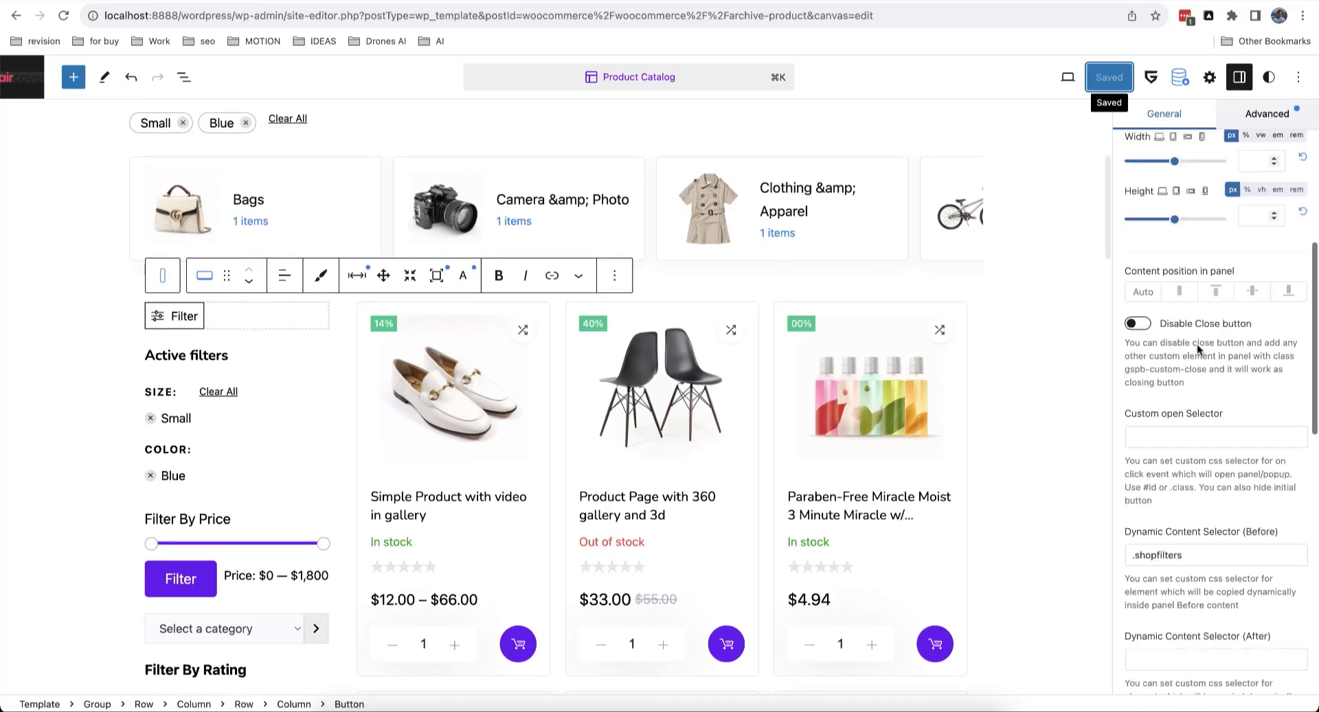
left_click(1264, 237)
scroll(1230, 412, "down", 5)
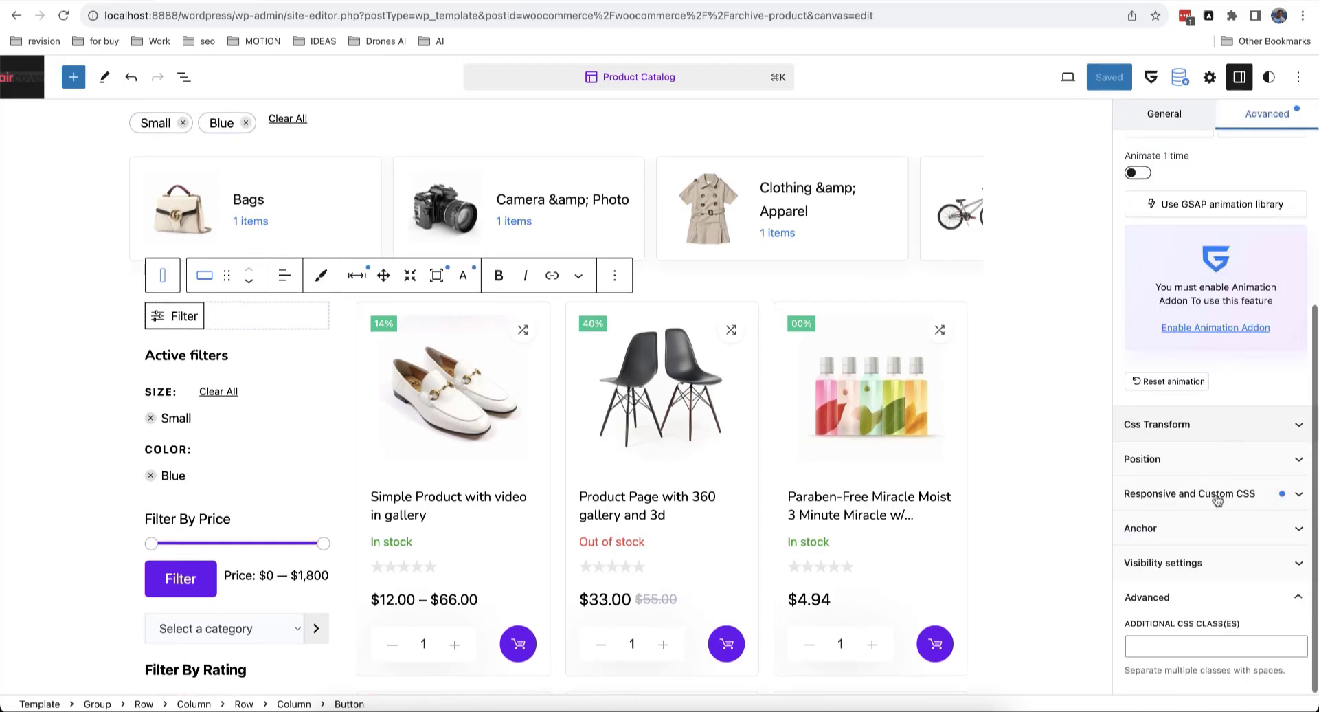
left_click(1201, 501)
scroll(1200, 481, "down", 3)
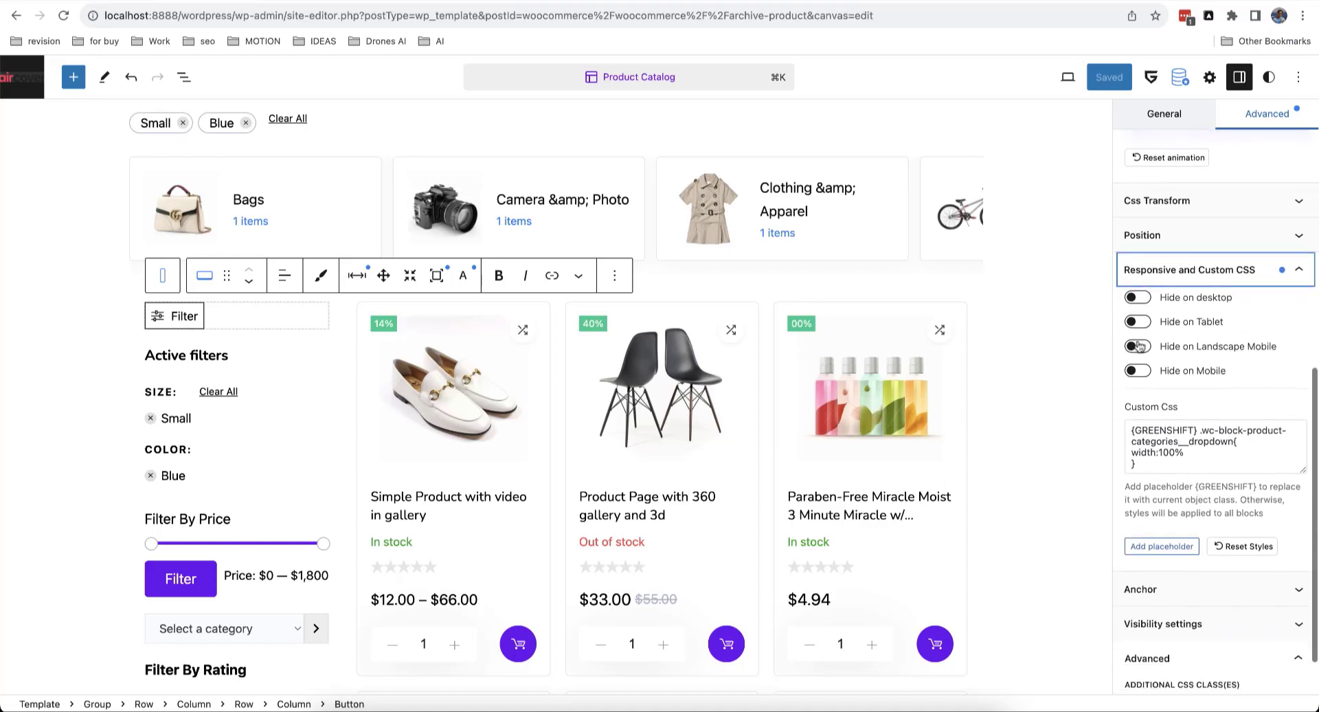
left_click(1147, 298)
left_click(1145, 323)
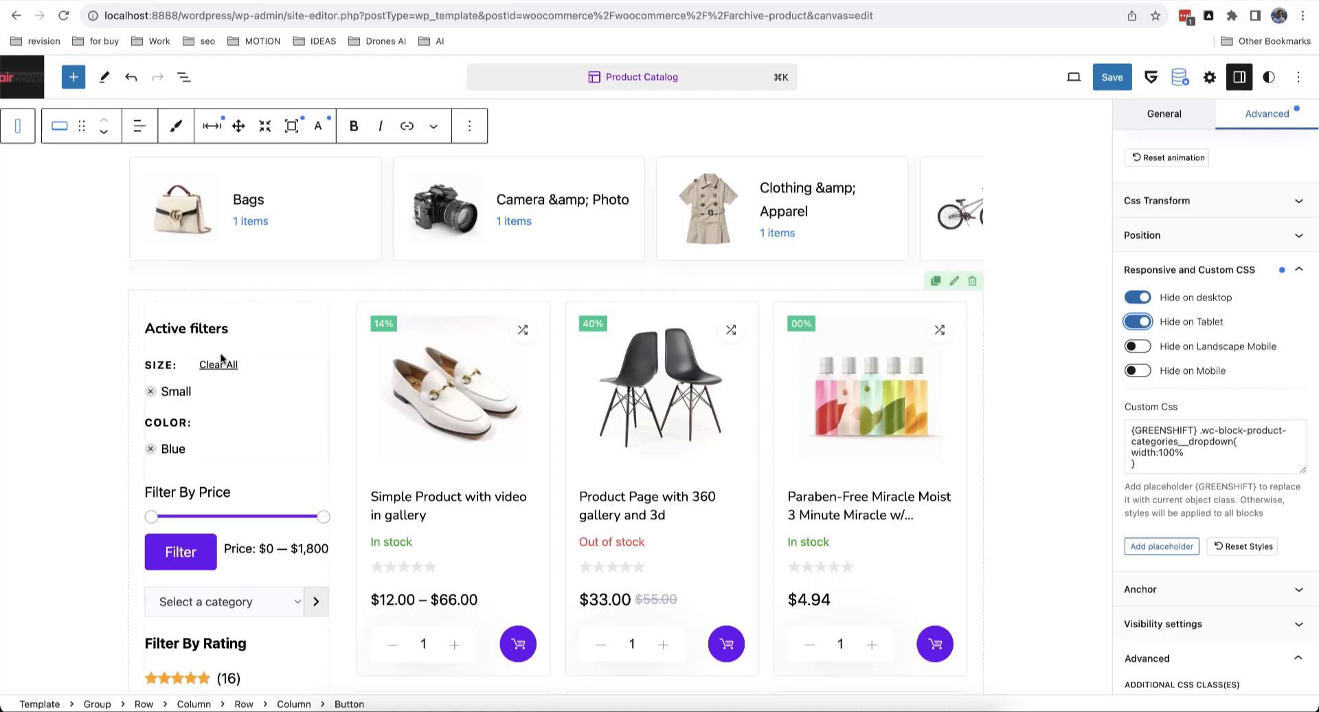
Step: Hide the filter sidebar Container / Wrapper on mobile and landscape mobile
left_click(183, 76)
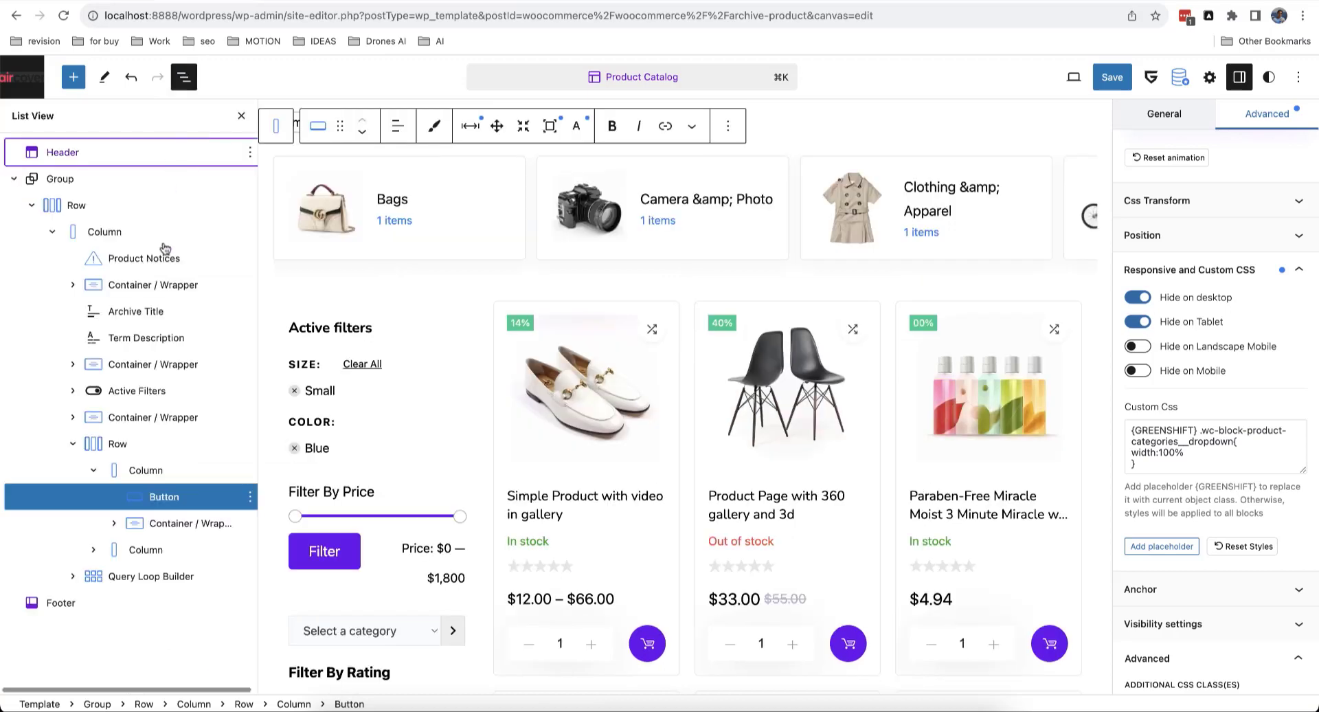
left_click(159, 524)
left_click(241, 115)
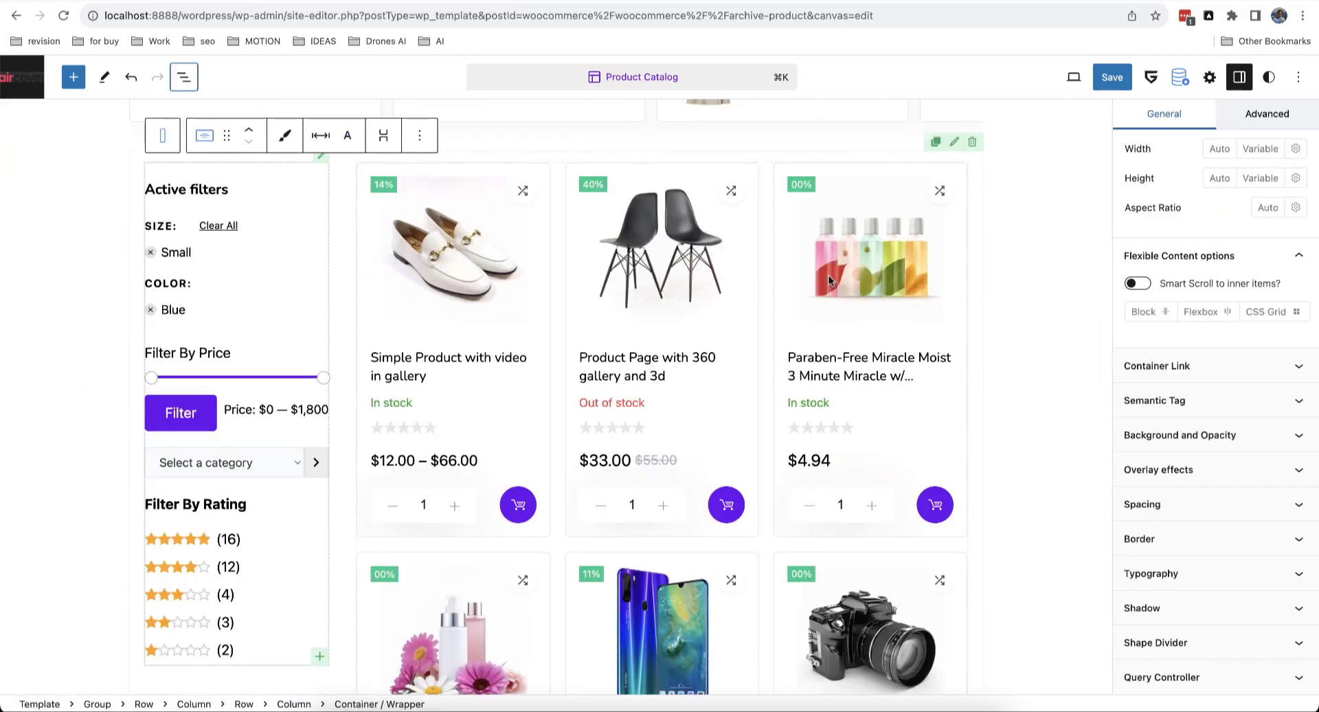
left_click(1268, 217)
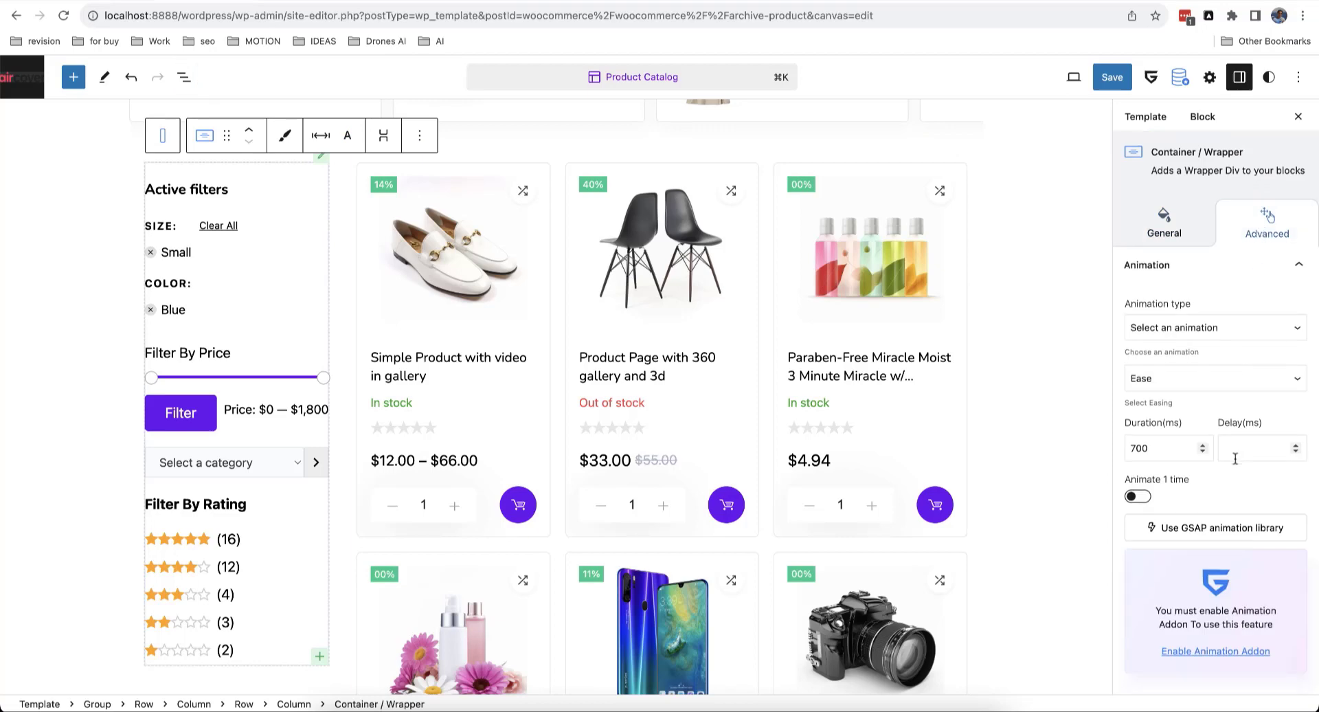
scroll(1235, 459, "down", 5)
left_click(1216, 498)
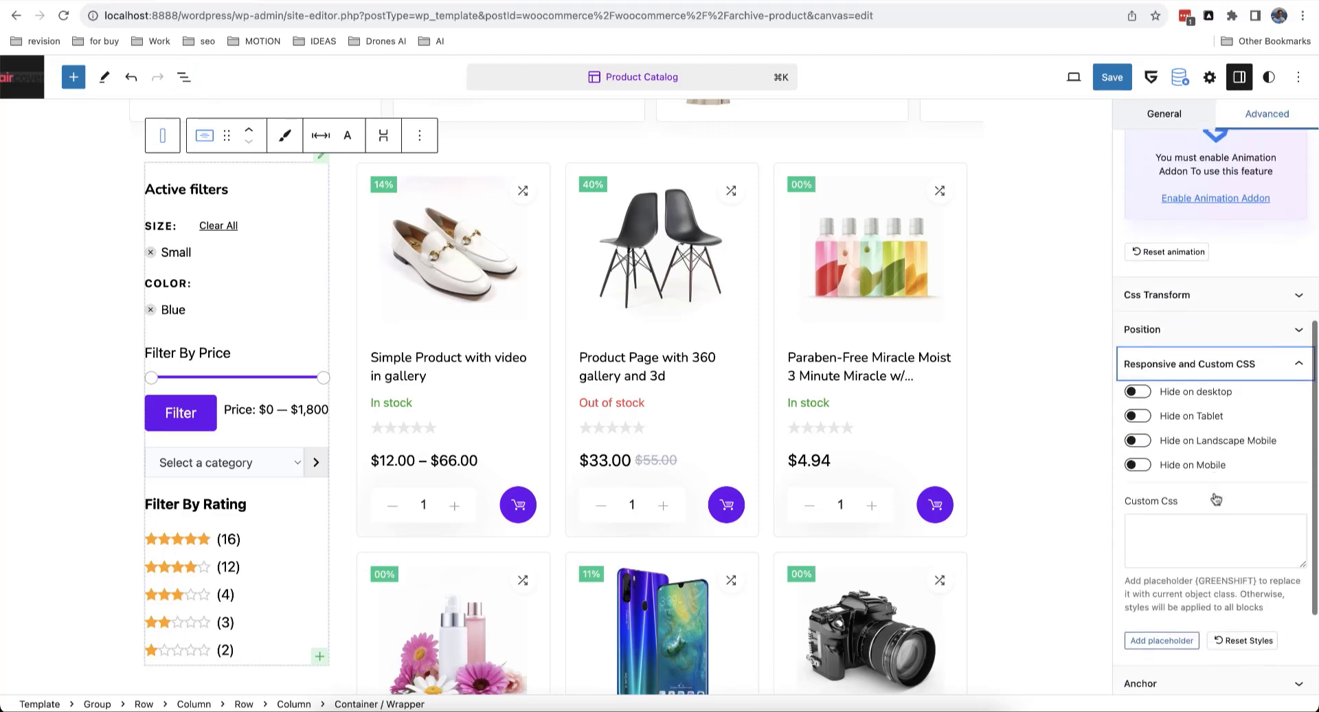
scroll(1213, 496, "down", 1)
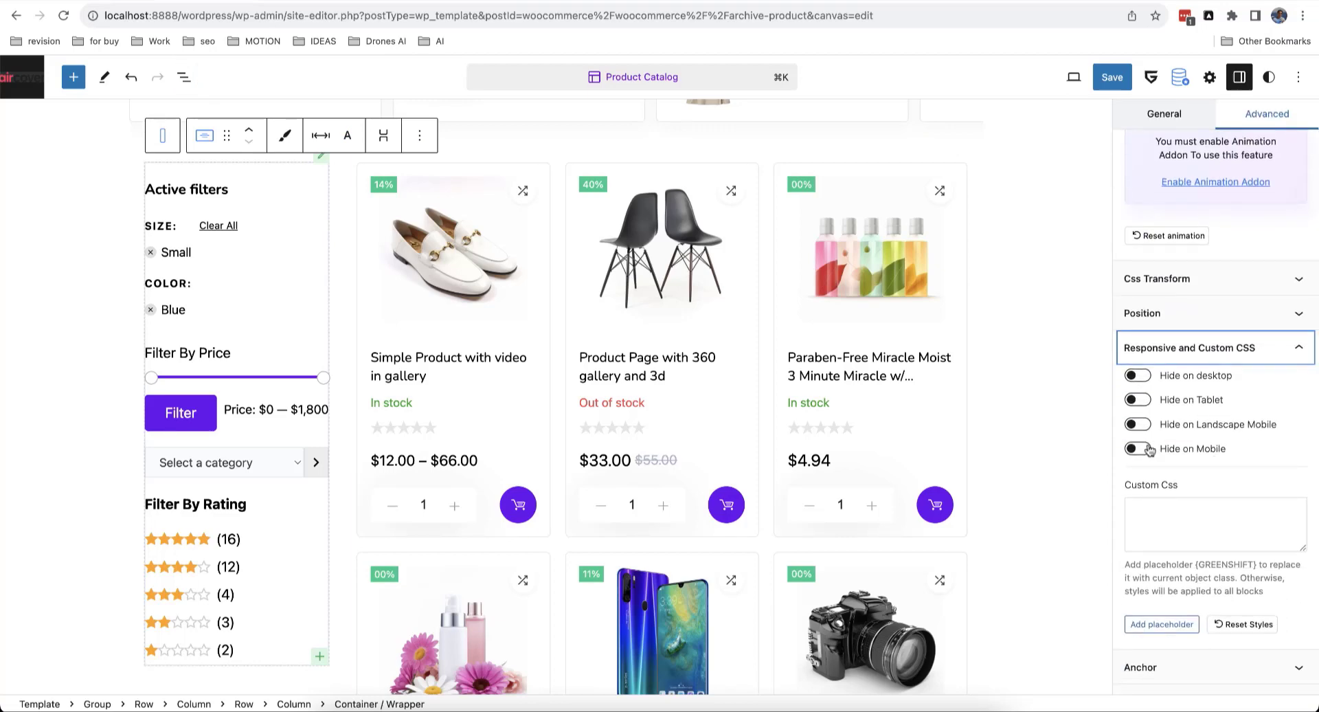
left_click(1145, 450)
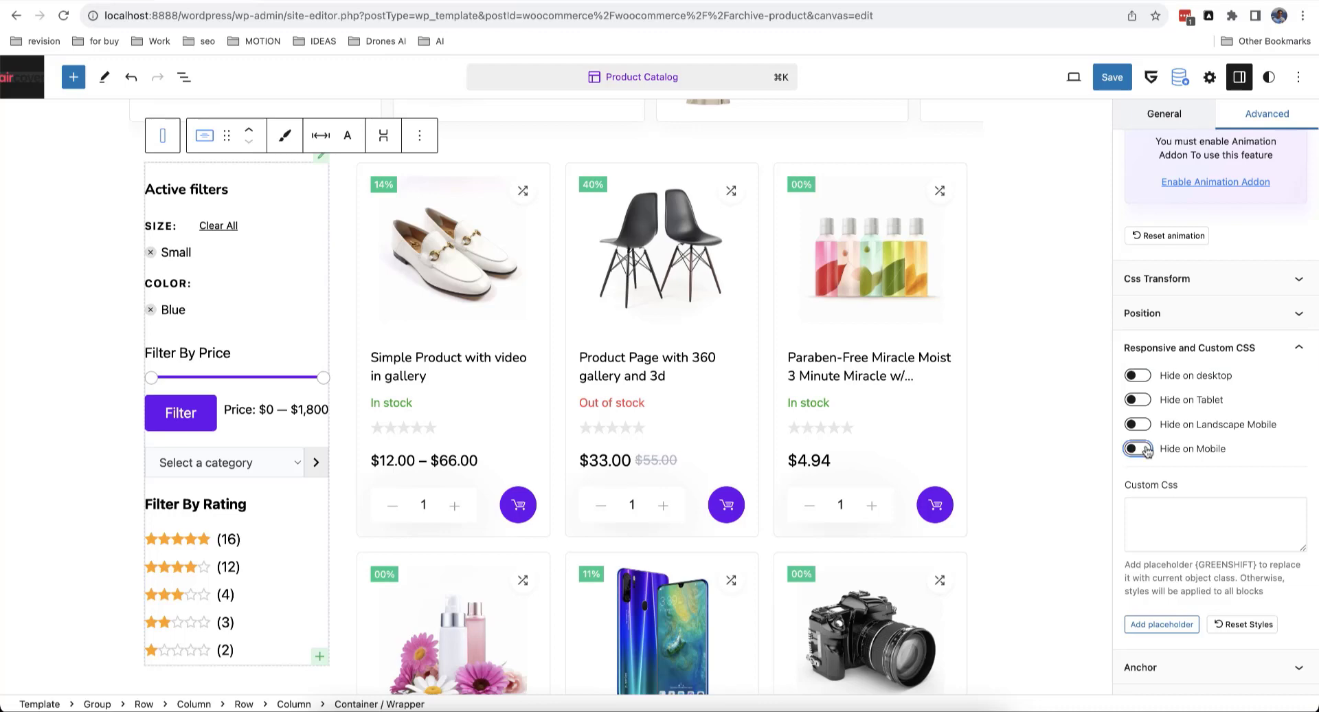
left_click(1142, 424)
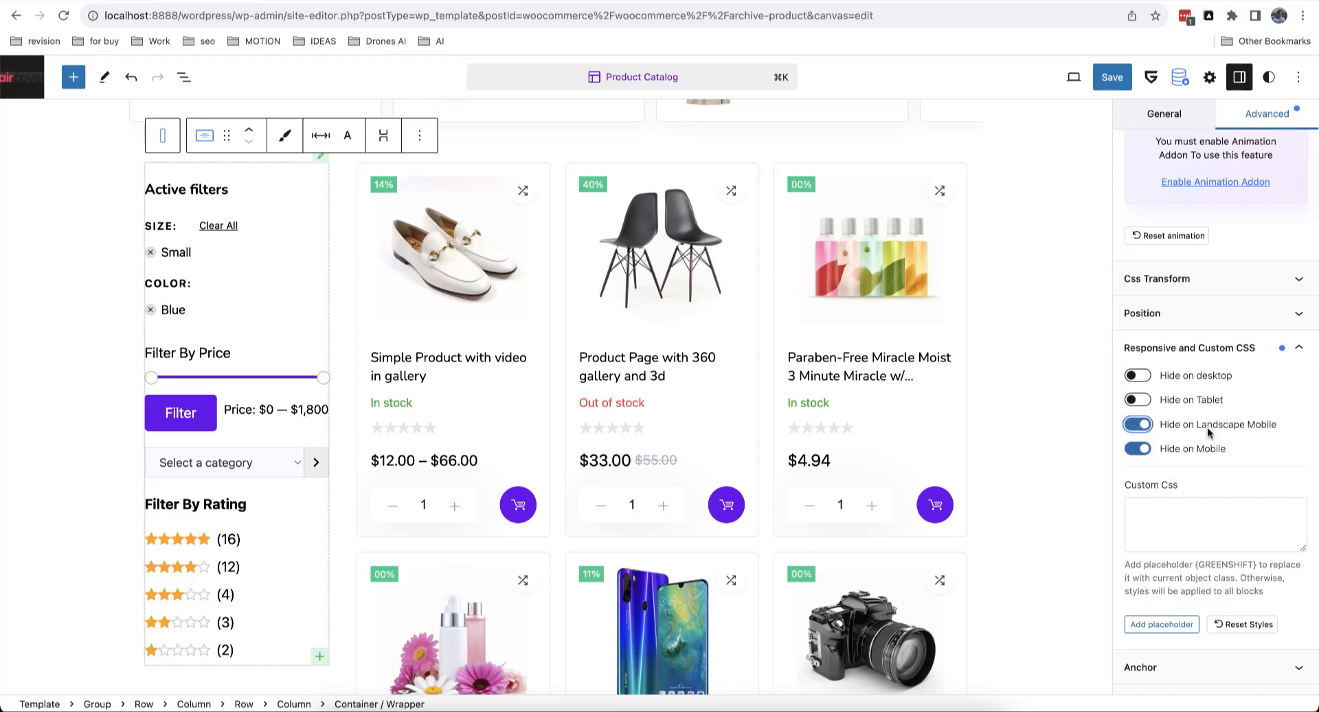
Step: Save the Product Catalog template
left_click(1111, 77)
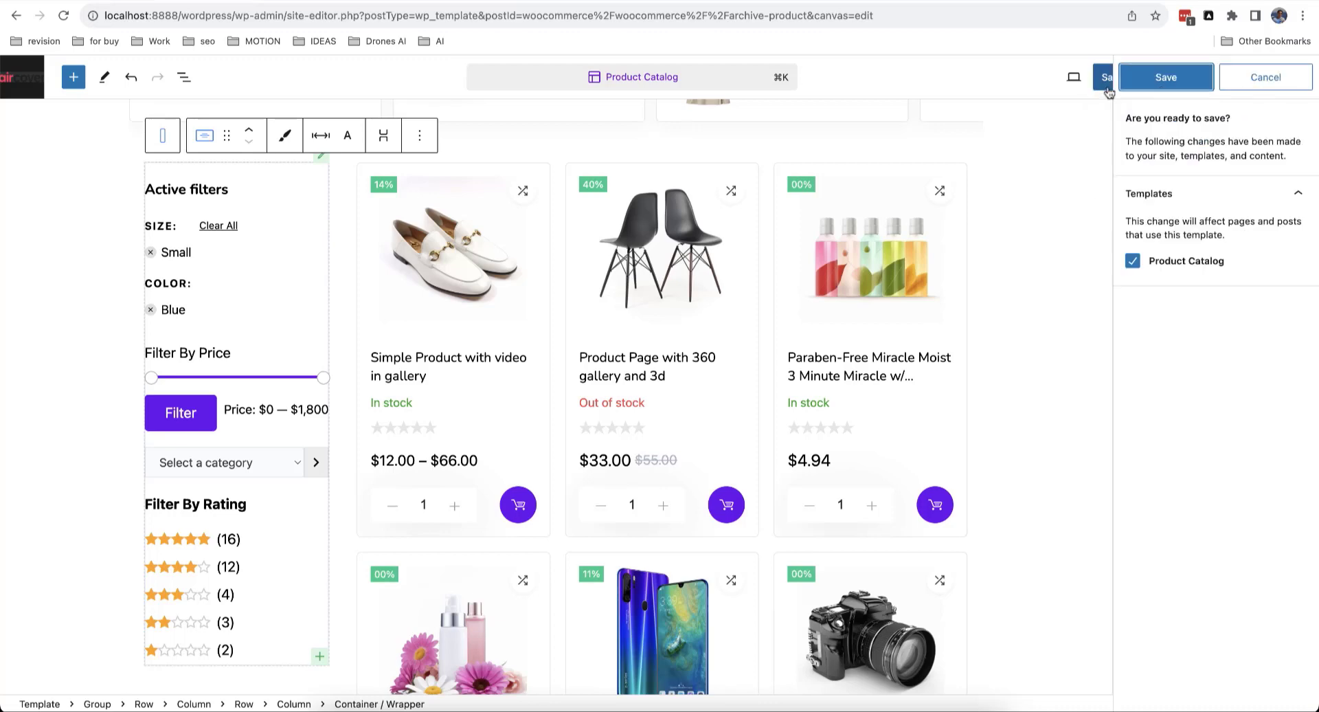
left_click(1171, 78)
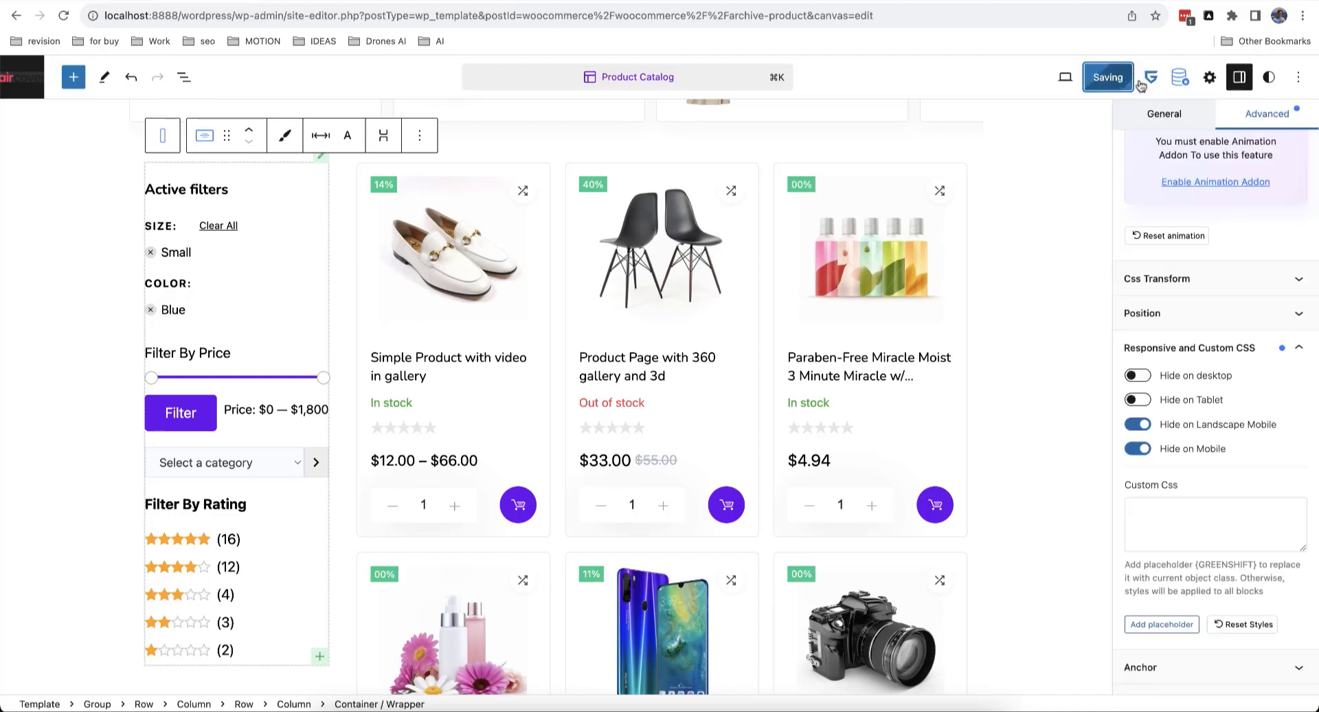
left_click(364, 4)
Step: Reload the shop, narrow it with DevTools, and open then close the off-canvas filter panel
left_click(61, 25)
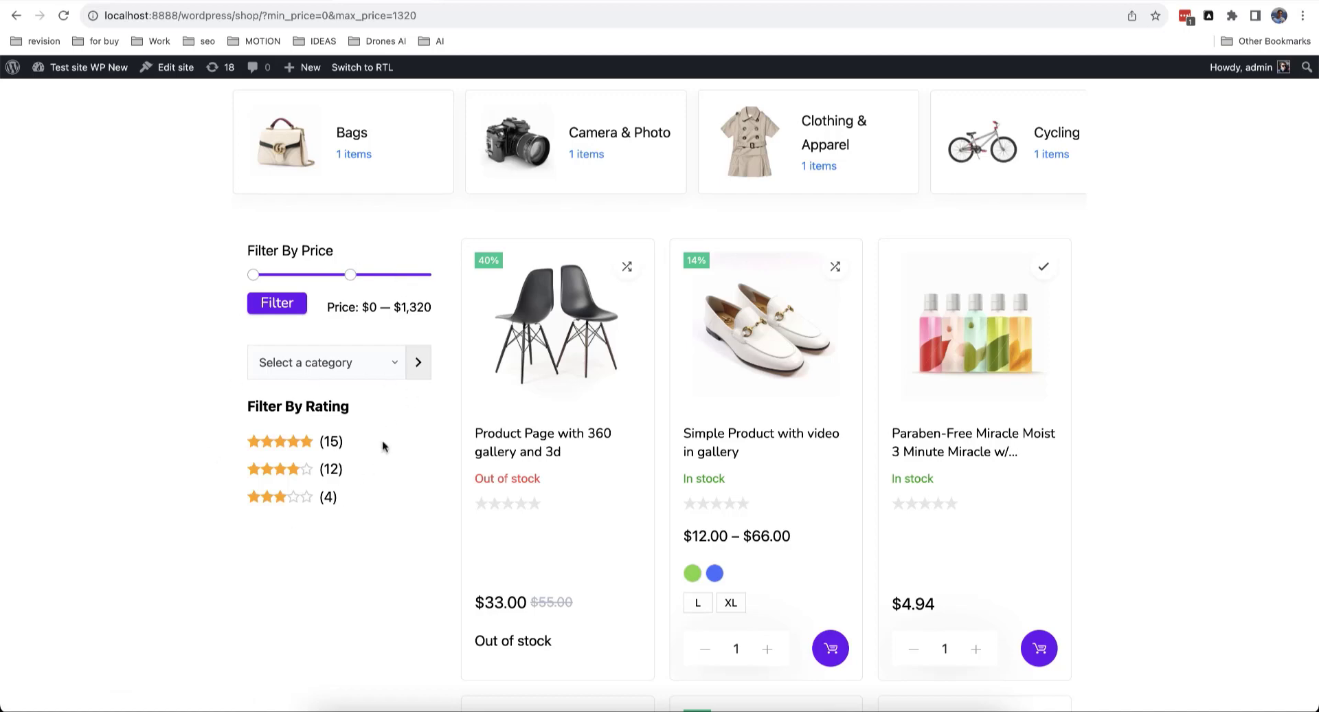
key("super+alt+j")
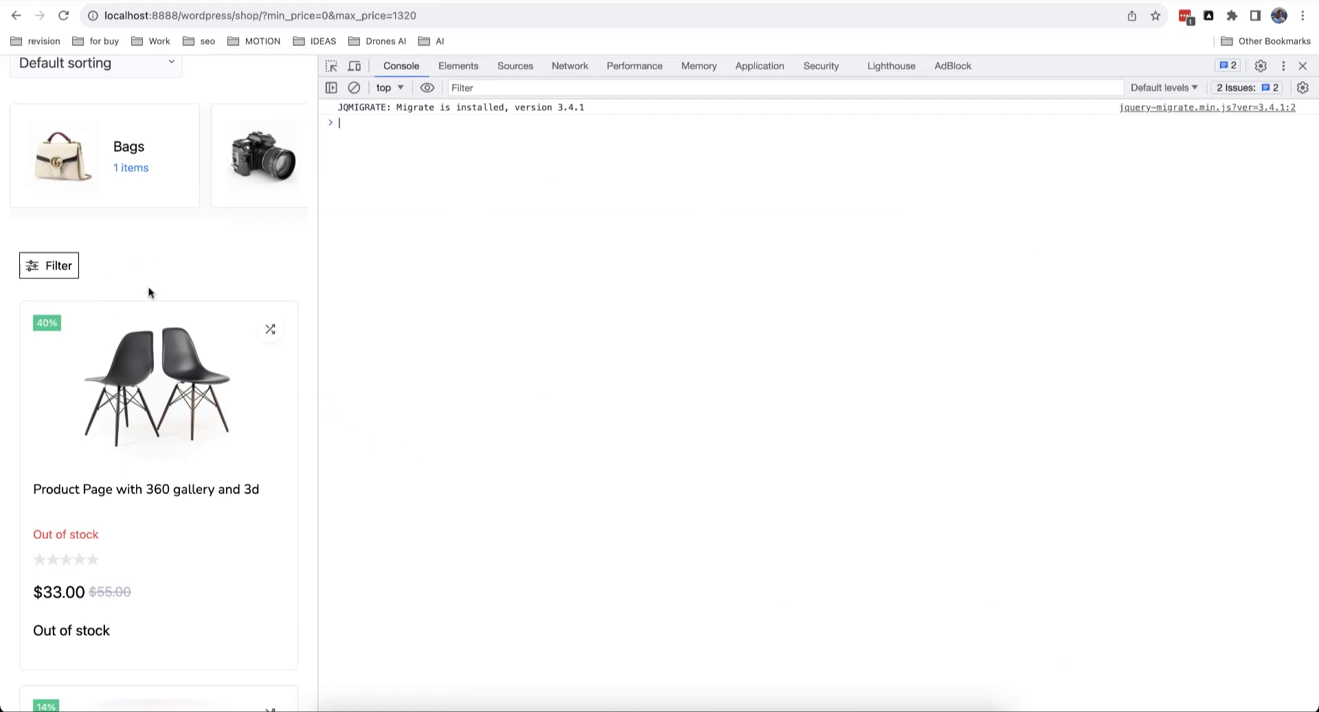
left_click(65, 272)
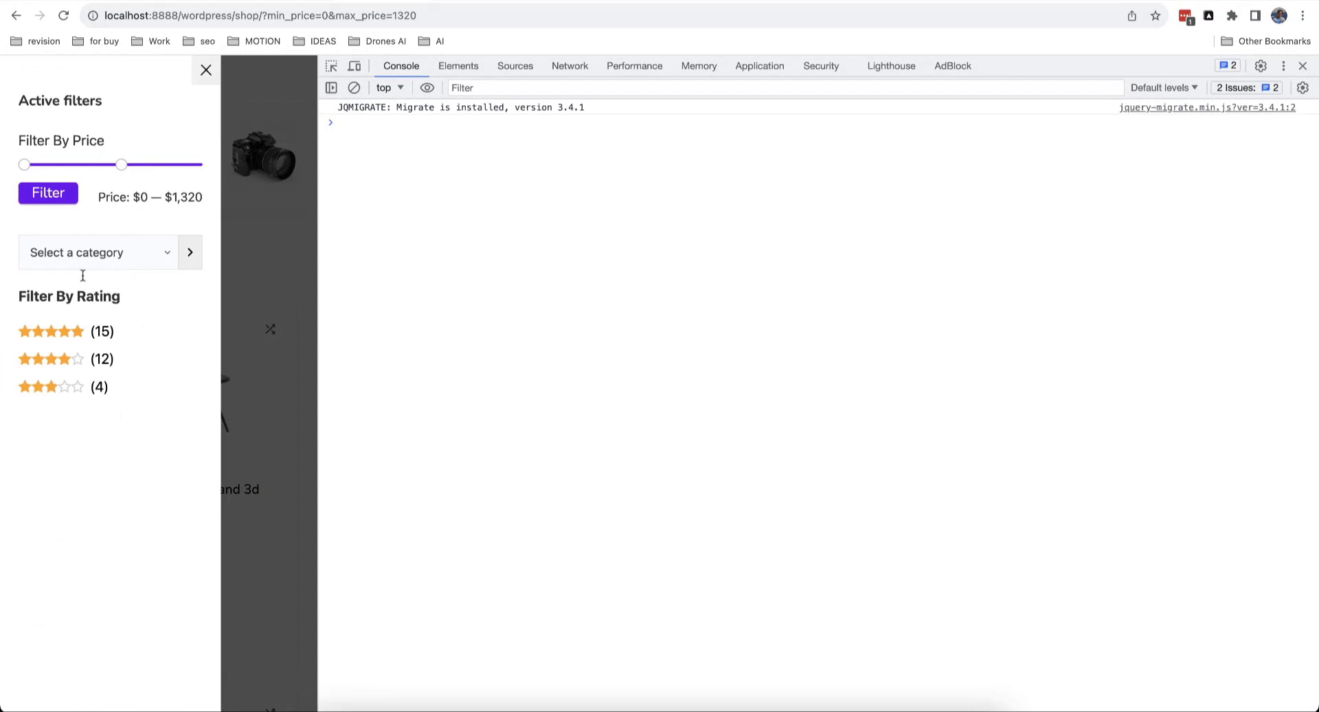
left_click(206, 70)
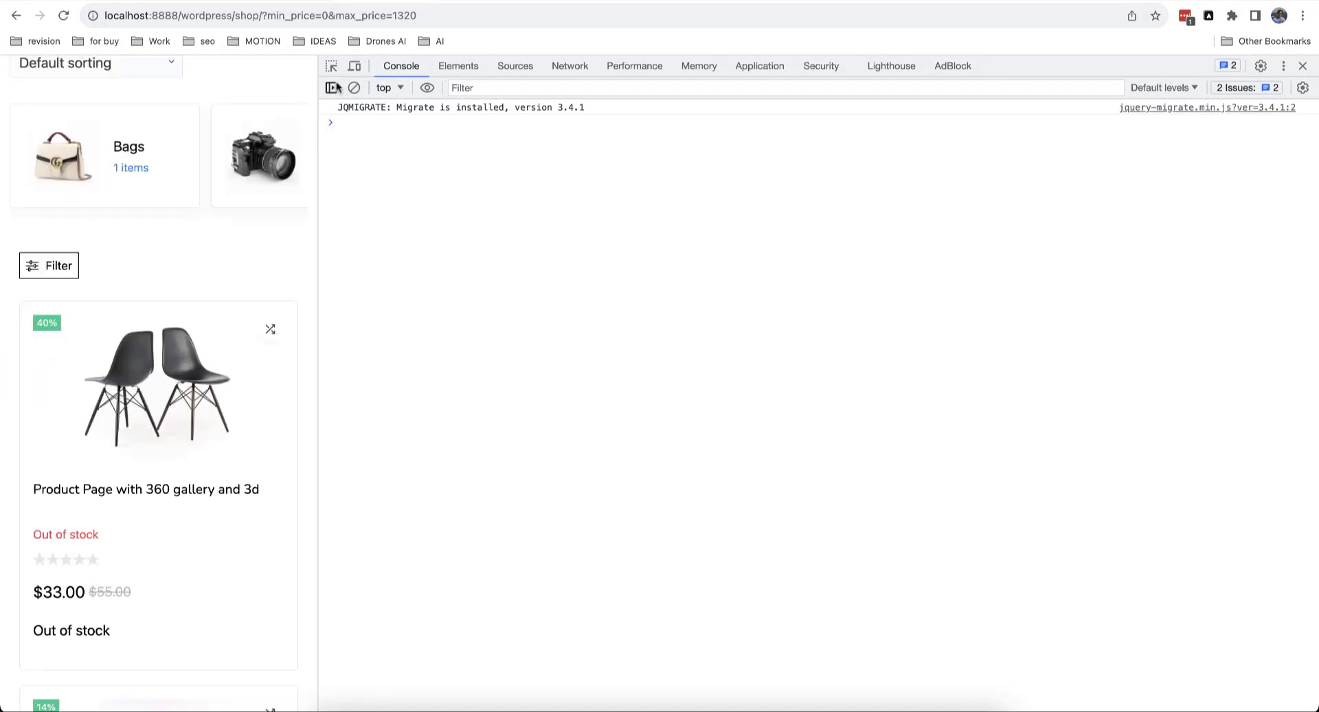
left_click(1303, 66)
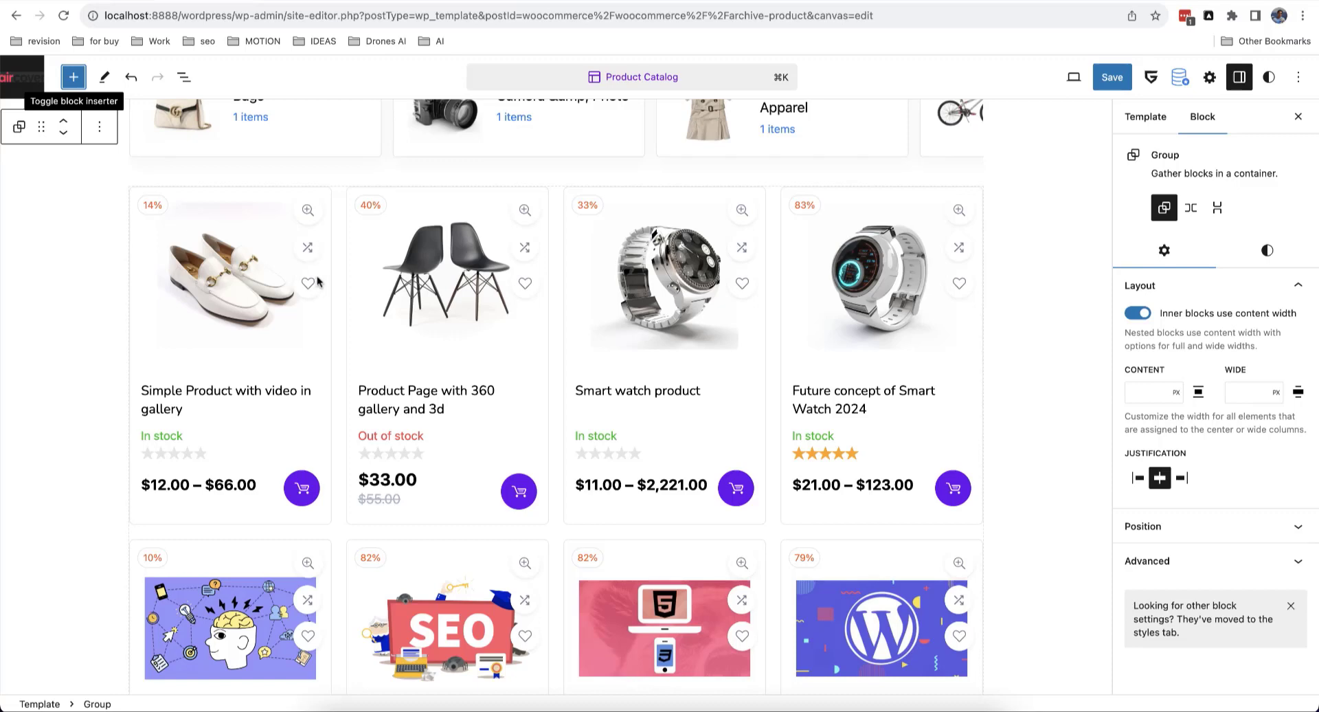
Step: Edit the product card layout in the Query Loop Builder and select the Product Quick View block
left_click(252, 270)
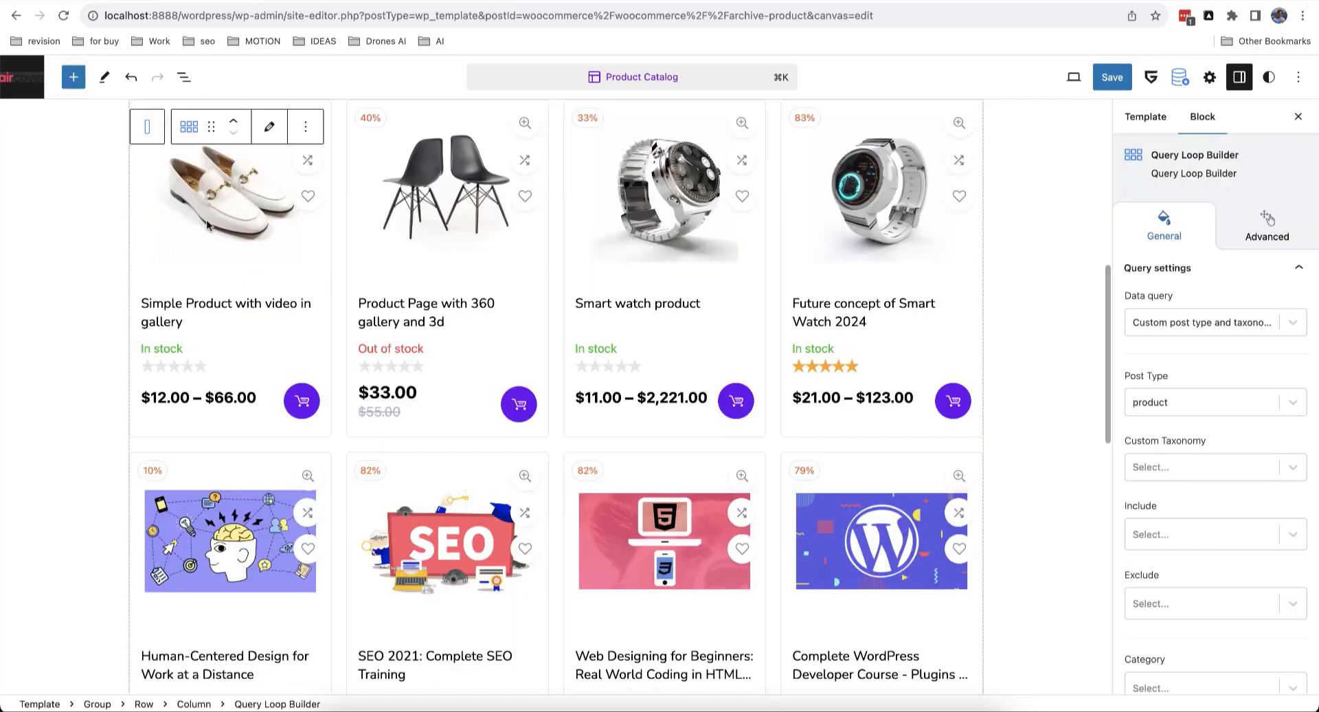
left_click(269, 134)
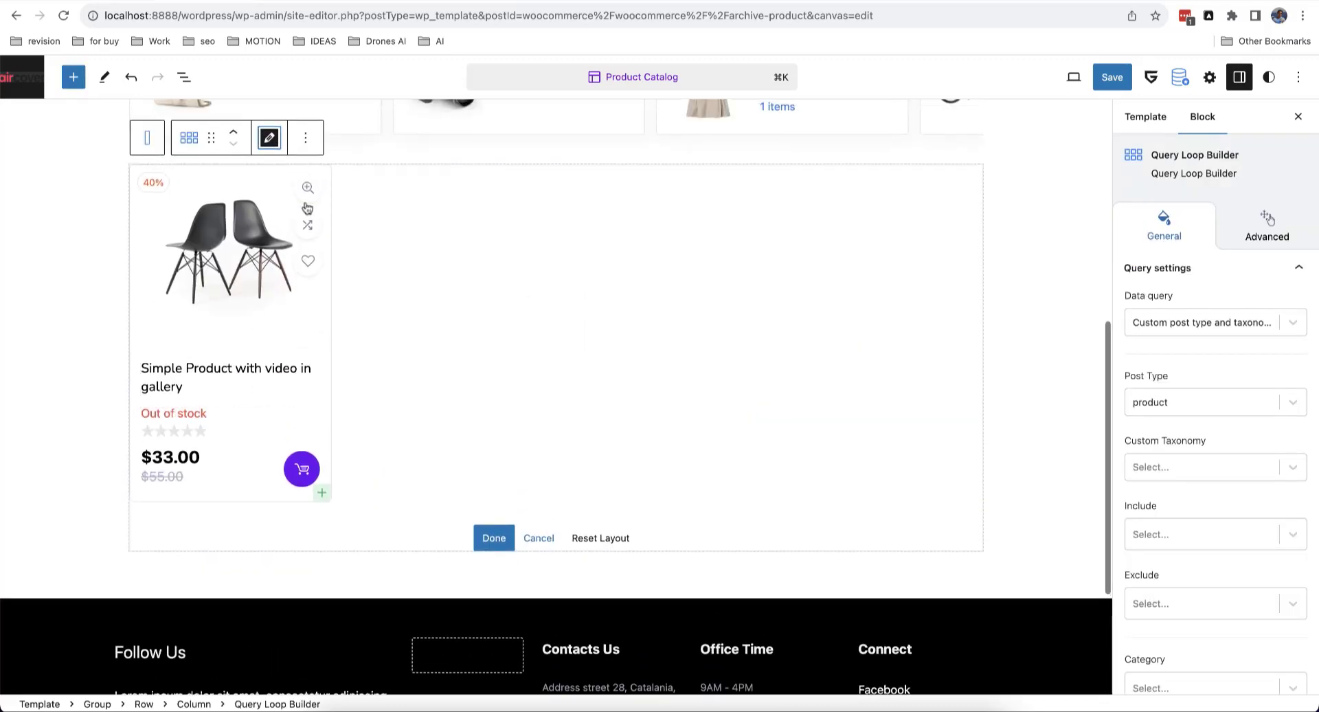
left_click(311, 199)
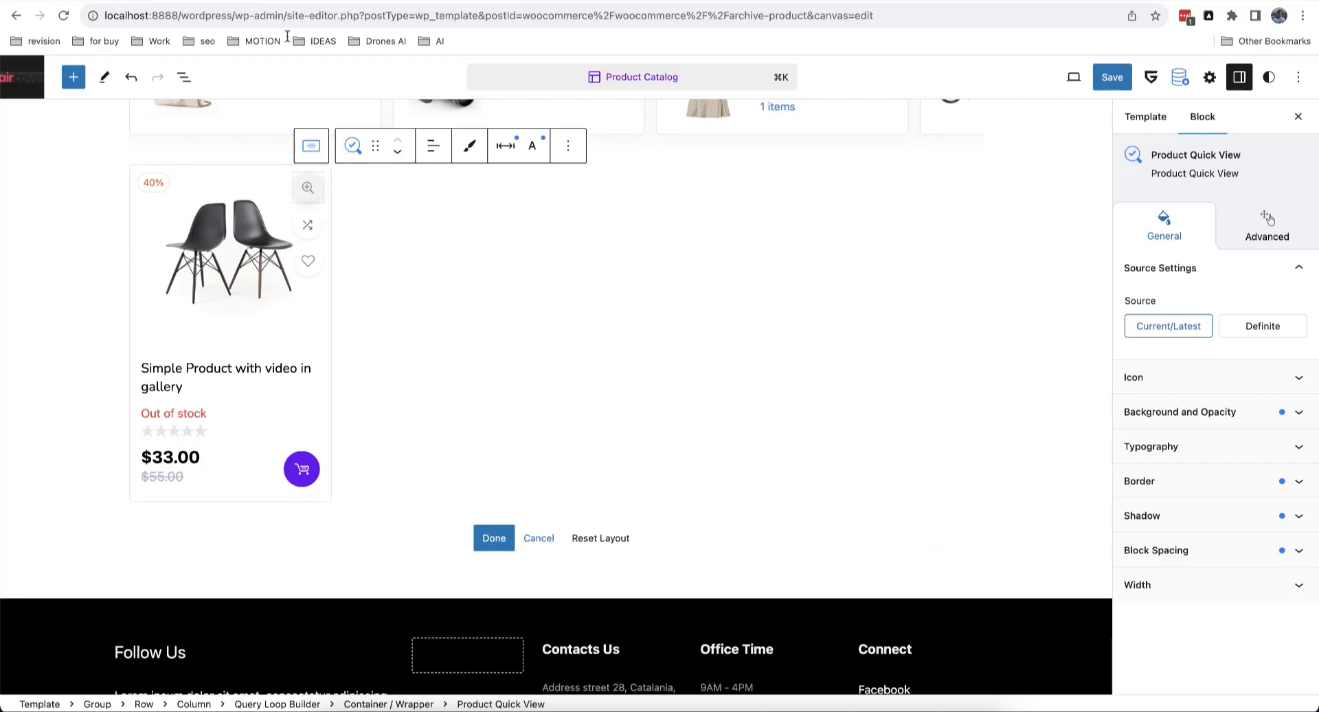
Step: Save the Product Catalog template
left_click(302, 3)
left_click(273, 2)
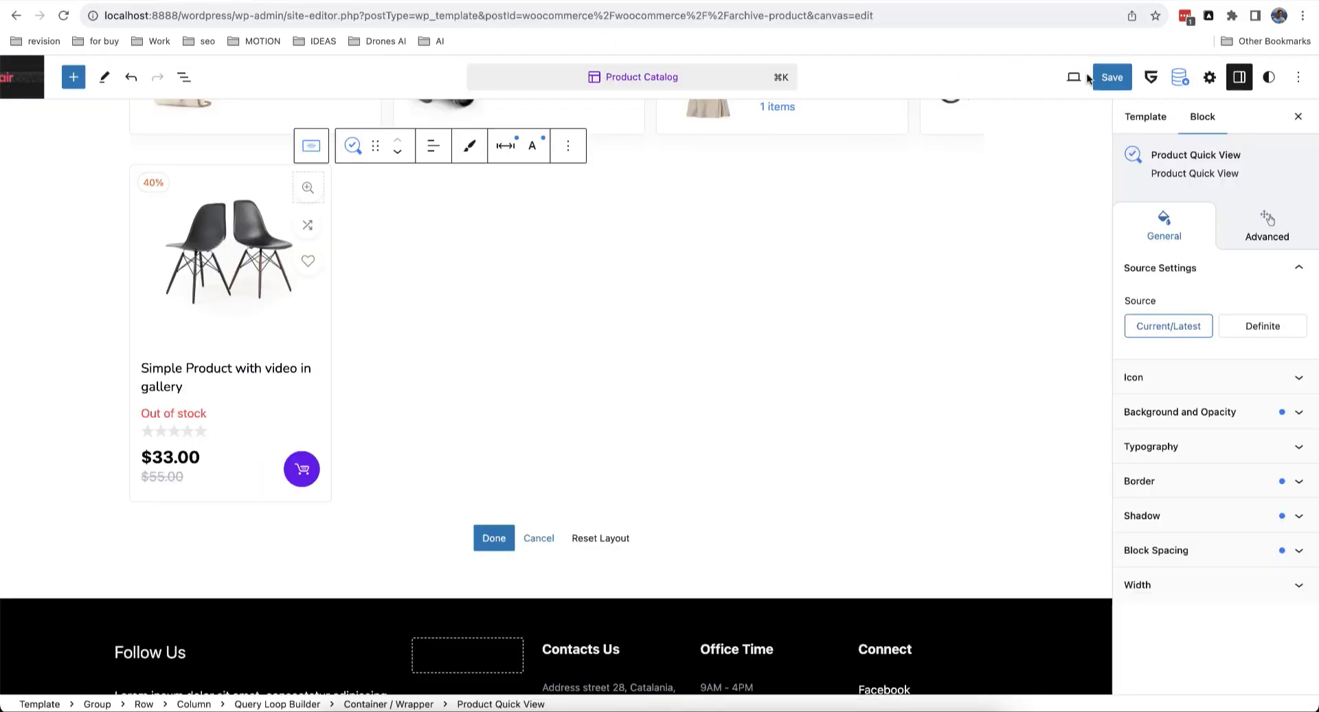
left_click(1112, 77)
left_click(1134, 81)
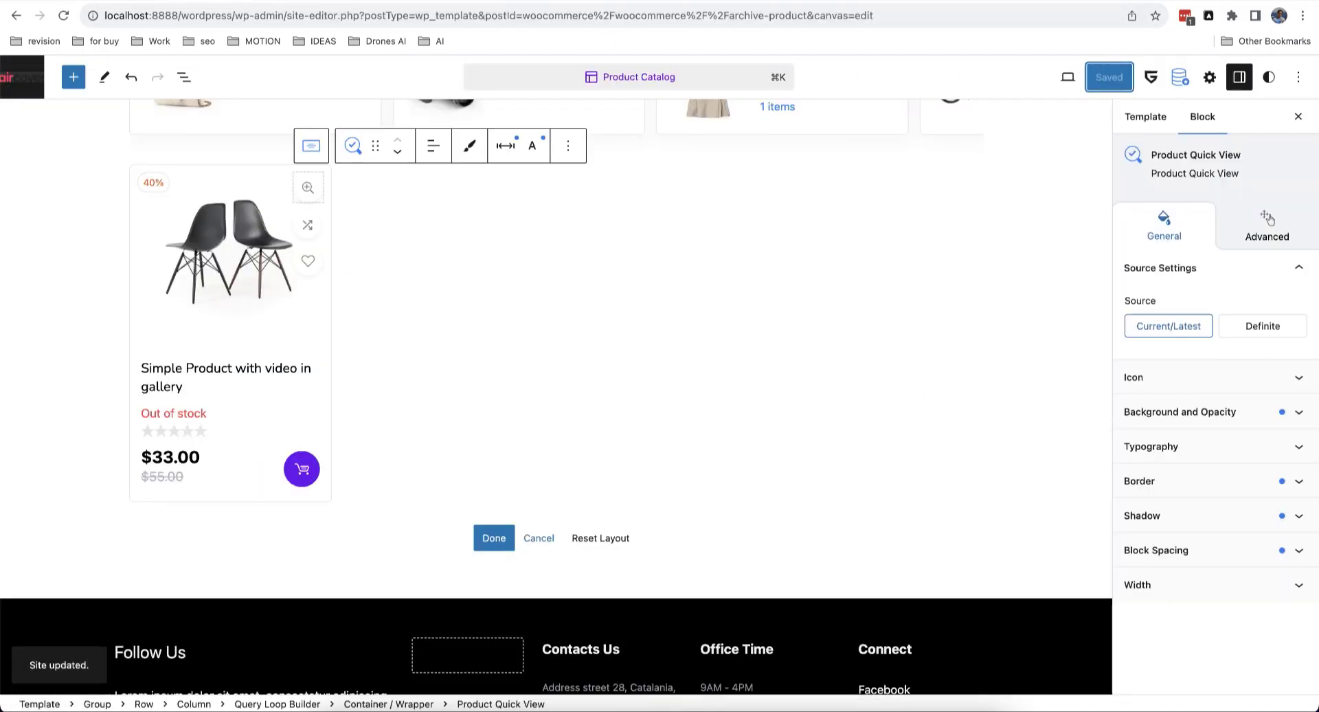
Step: On the reloaded shop, preview Simple Product with video in gallery in quick view, then close it
left_click(309, 2)
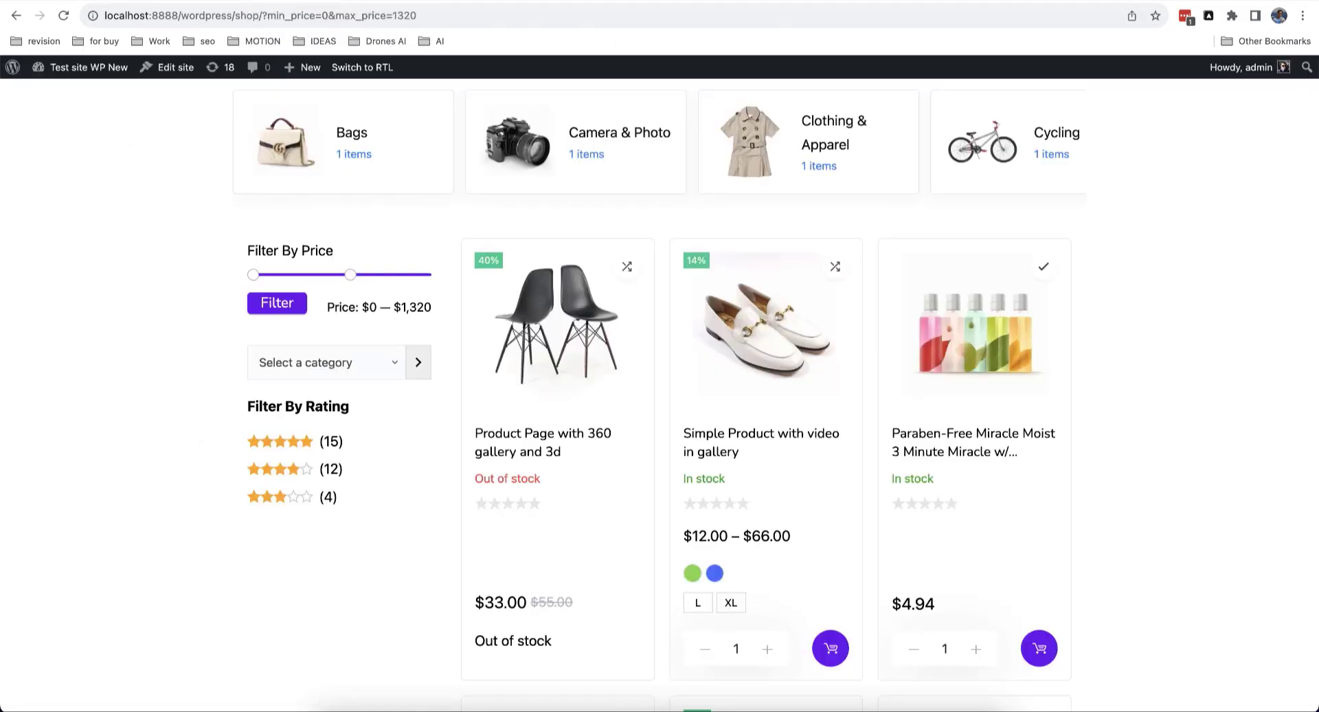
left_click(63, 15)
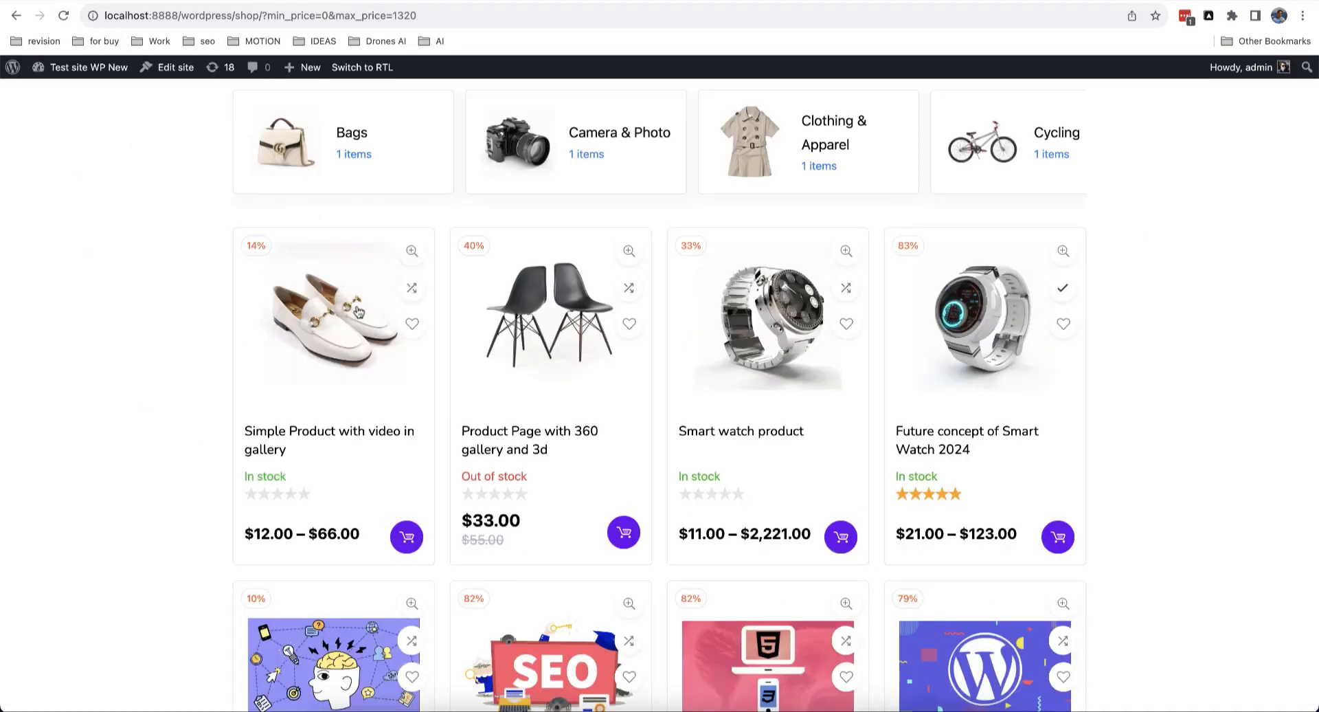
left_click(414, 252)
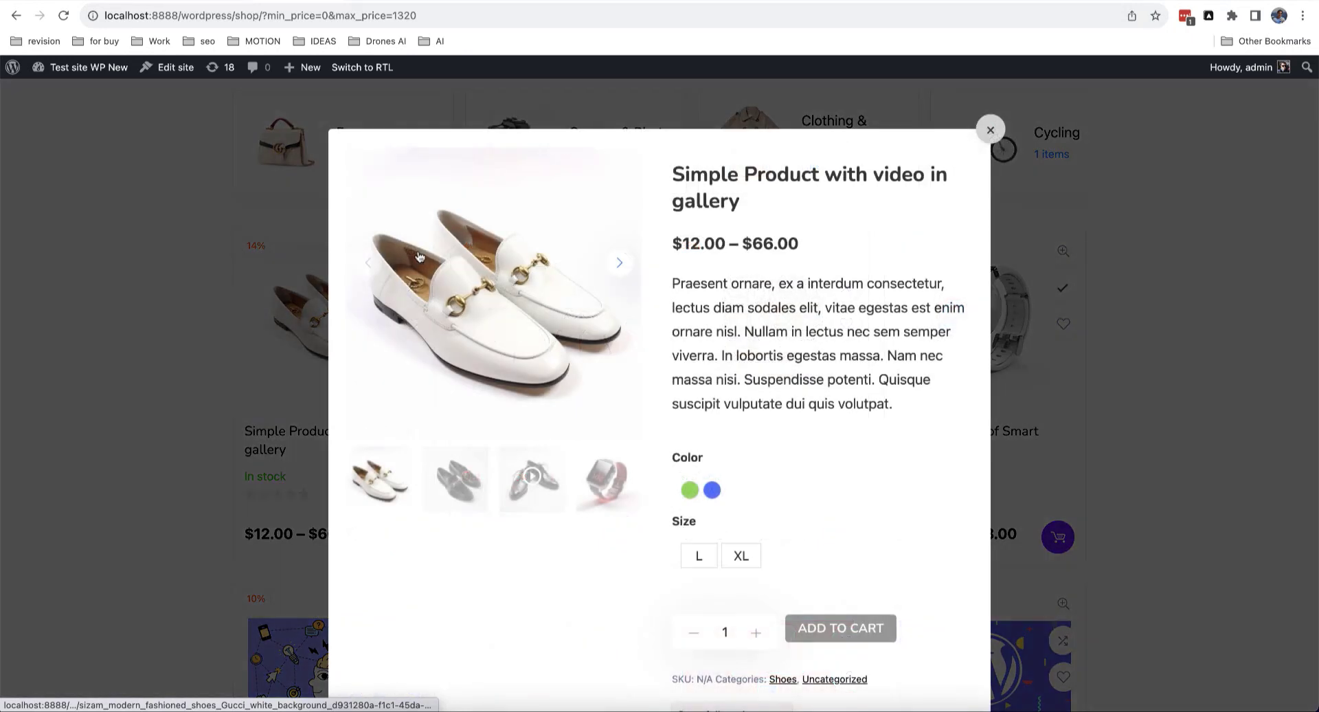
scroll(725, 313, "down", 3)
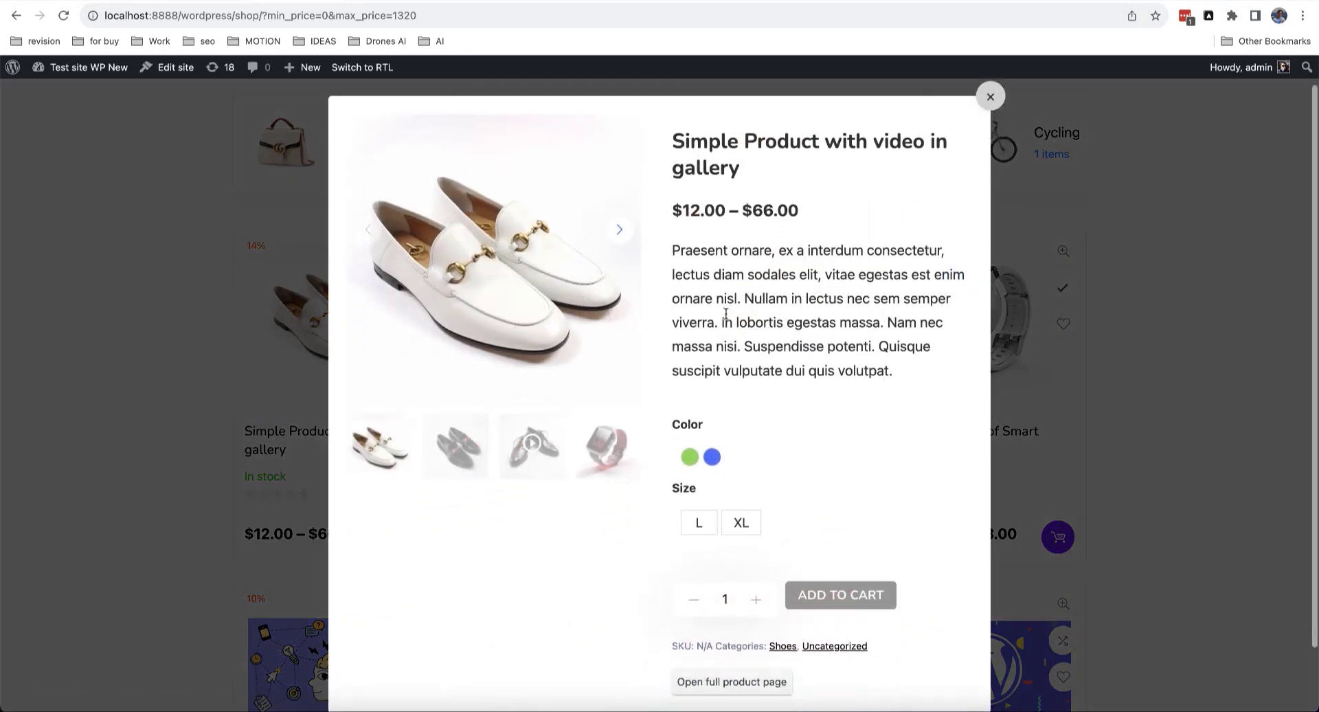
scroll(726, 313, "up", 3)
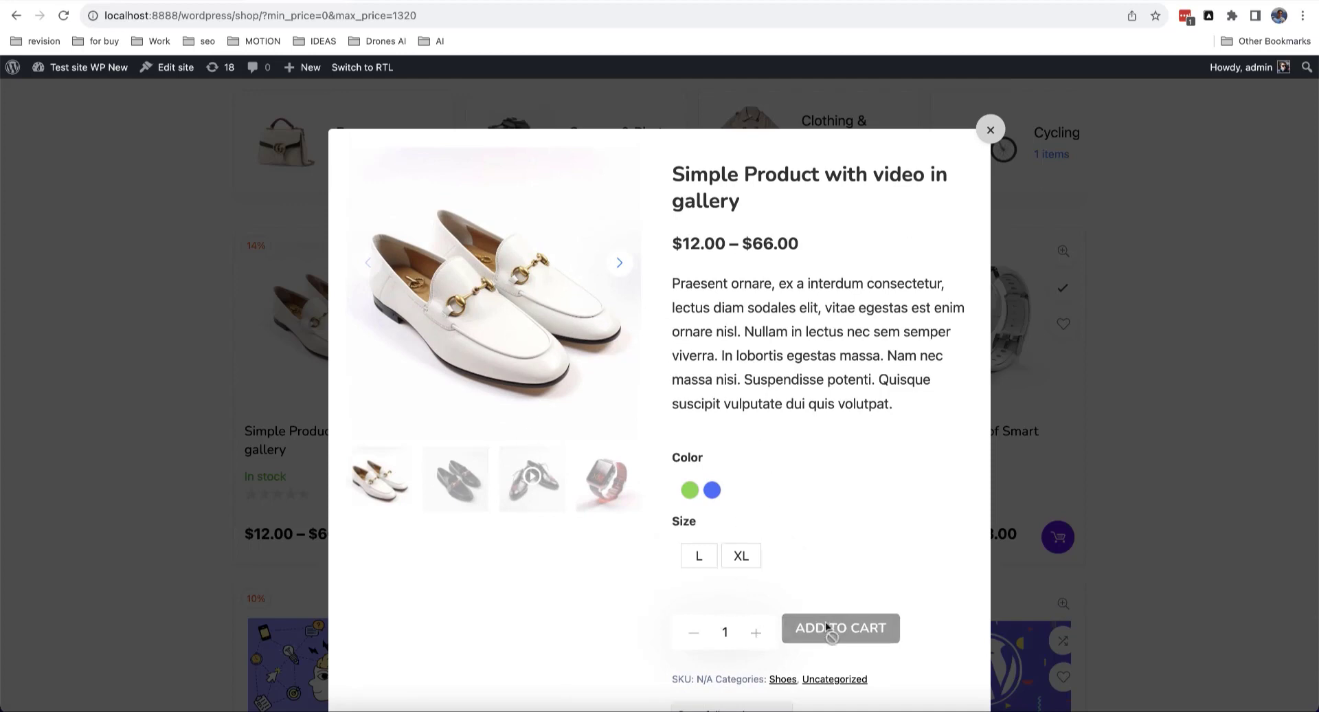
scroll(828, 627, "down", 1)
scroll(804, 612, "down", 3)
scroll(756, 529, "up", 3)
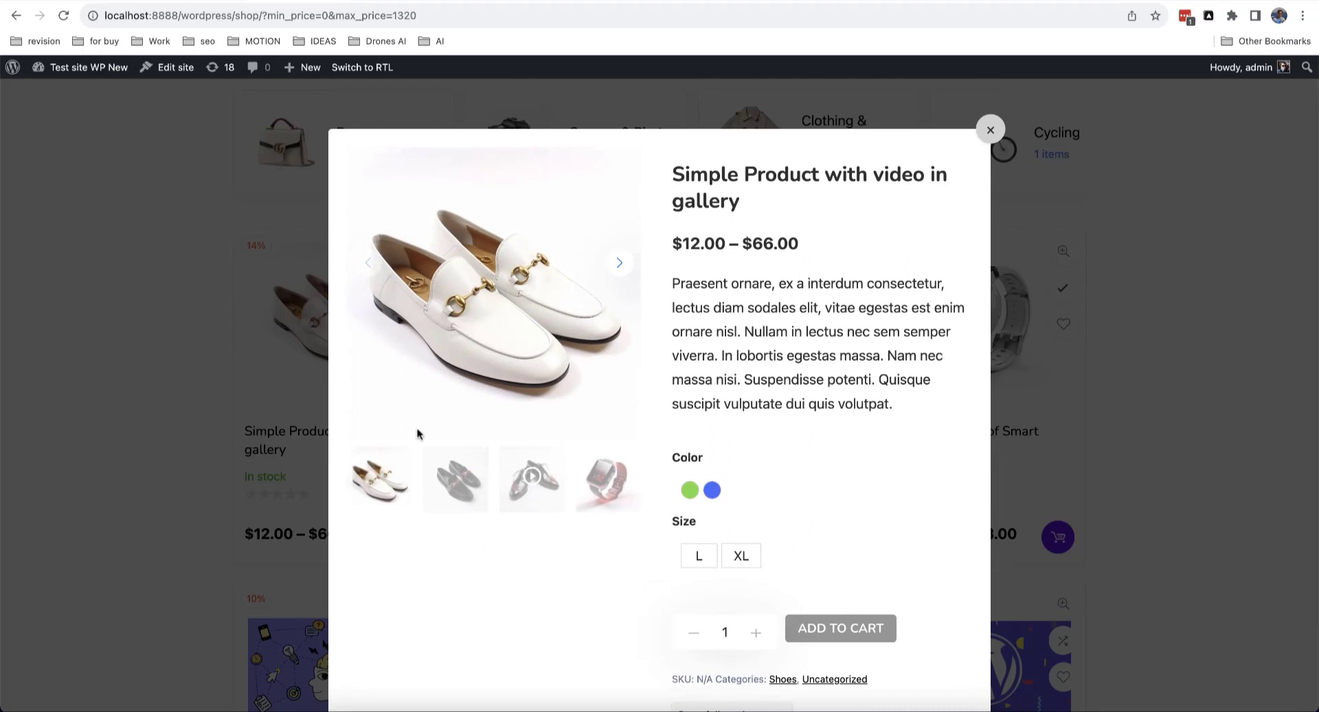
left_click(989, 132)
scroll(642, 402, "up", 1)
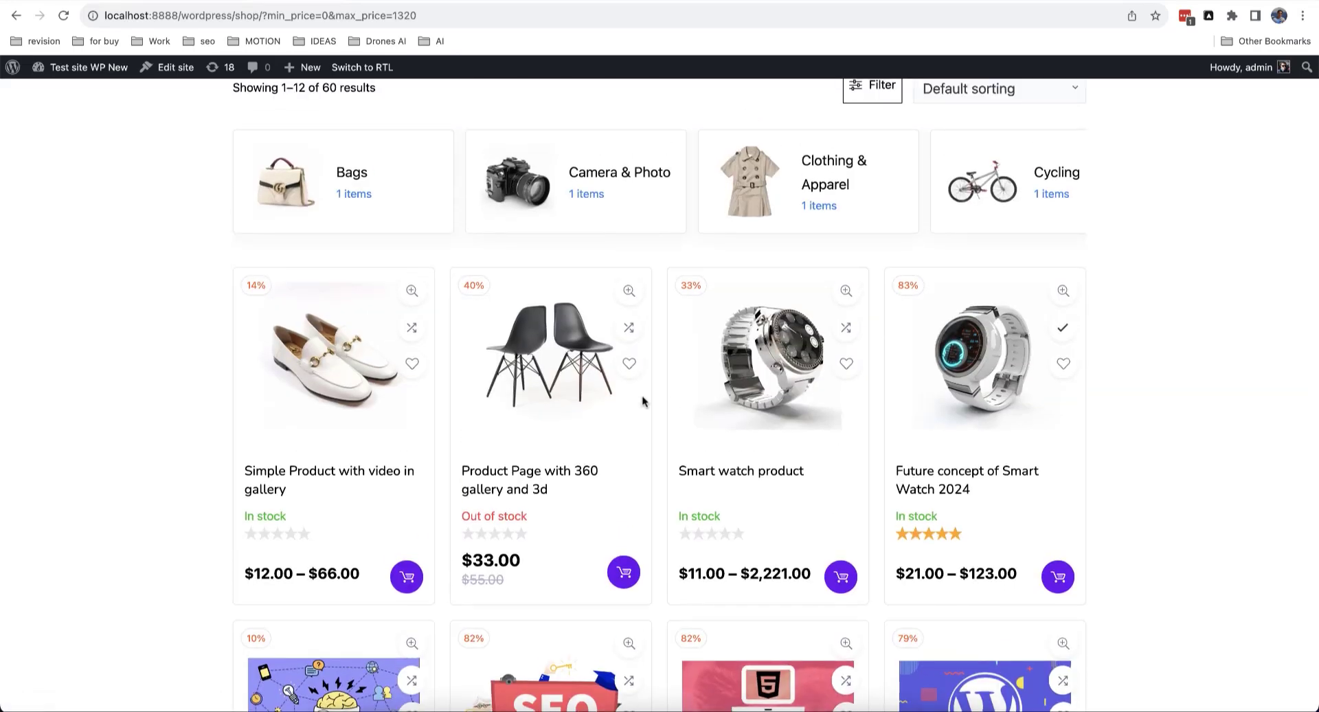
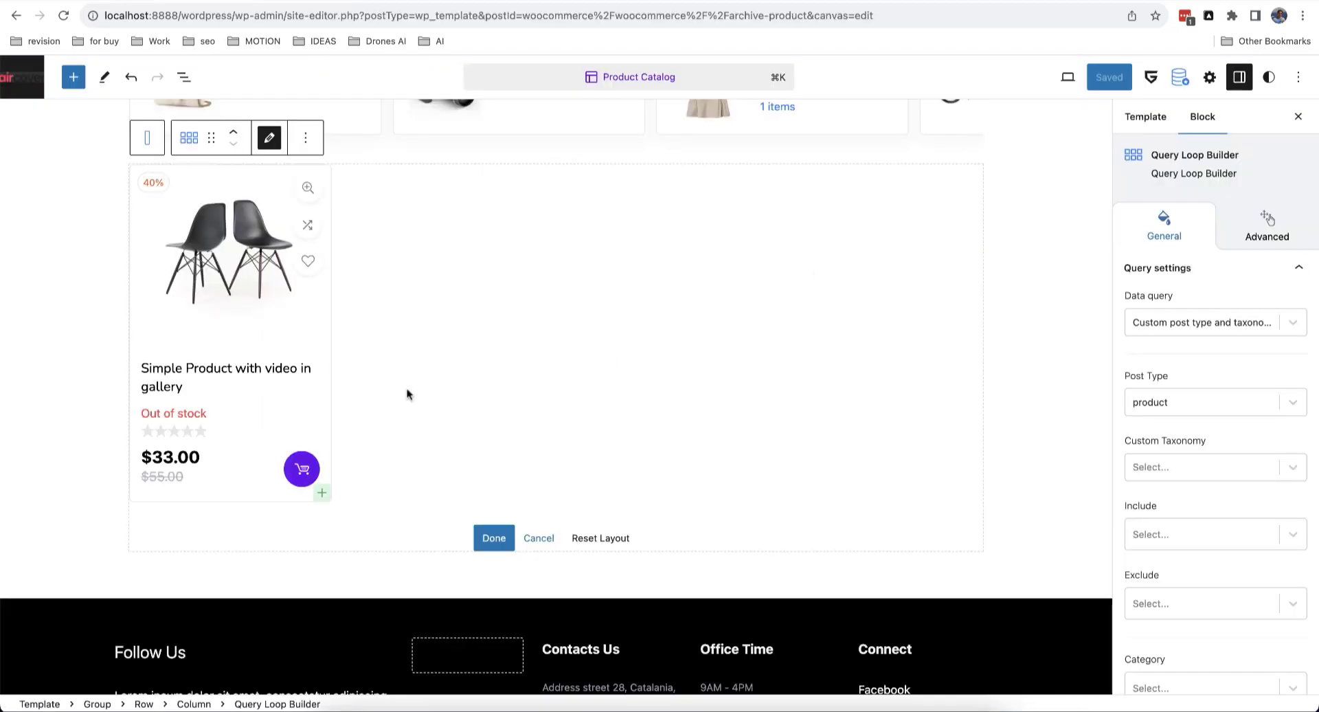
Step: Select the chair card's comparison icon and review its Button-type Product comparison settings in the sidebar
left_click(307, 236)
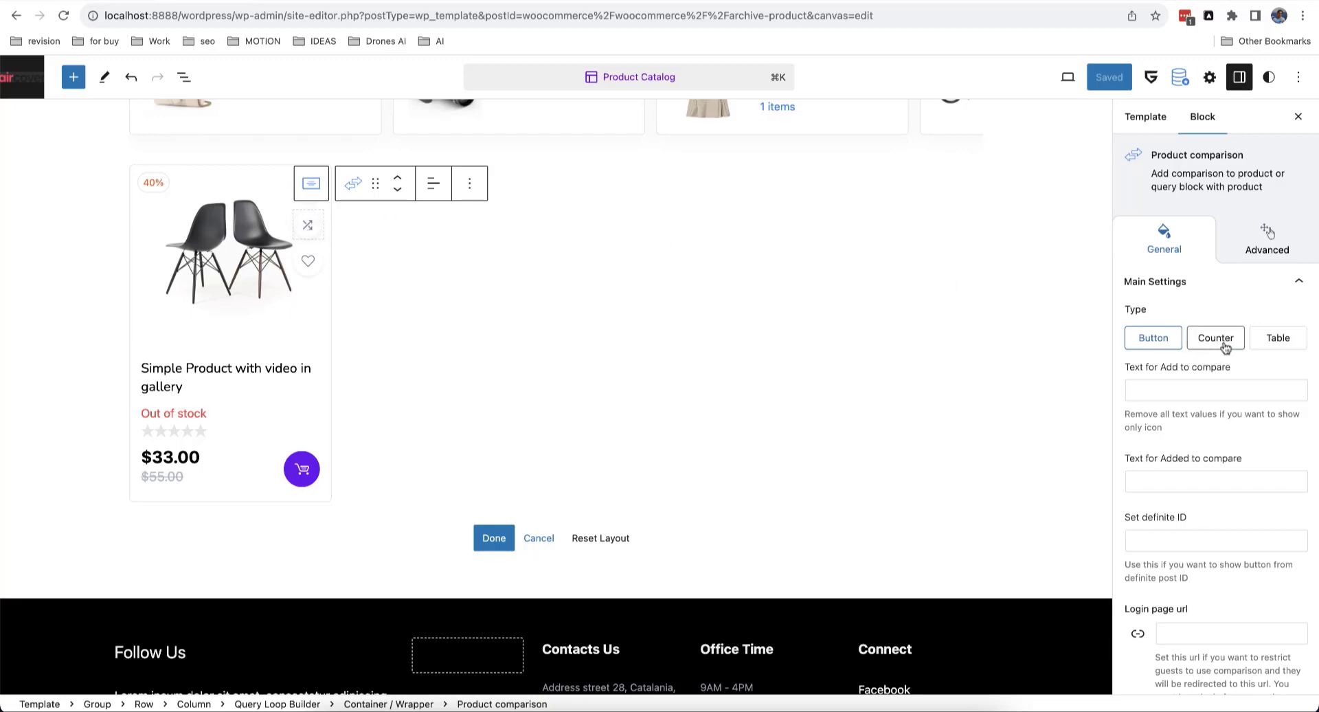
scroll(1017, 377, "up", 10)
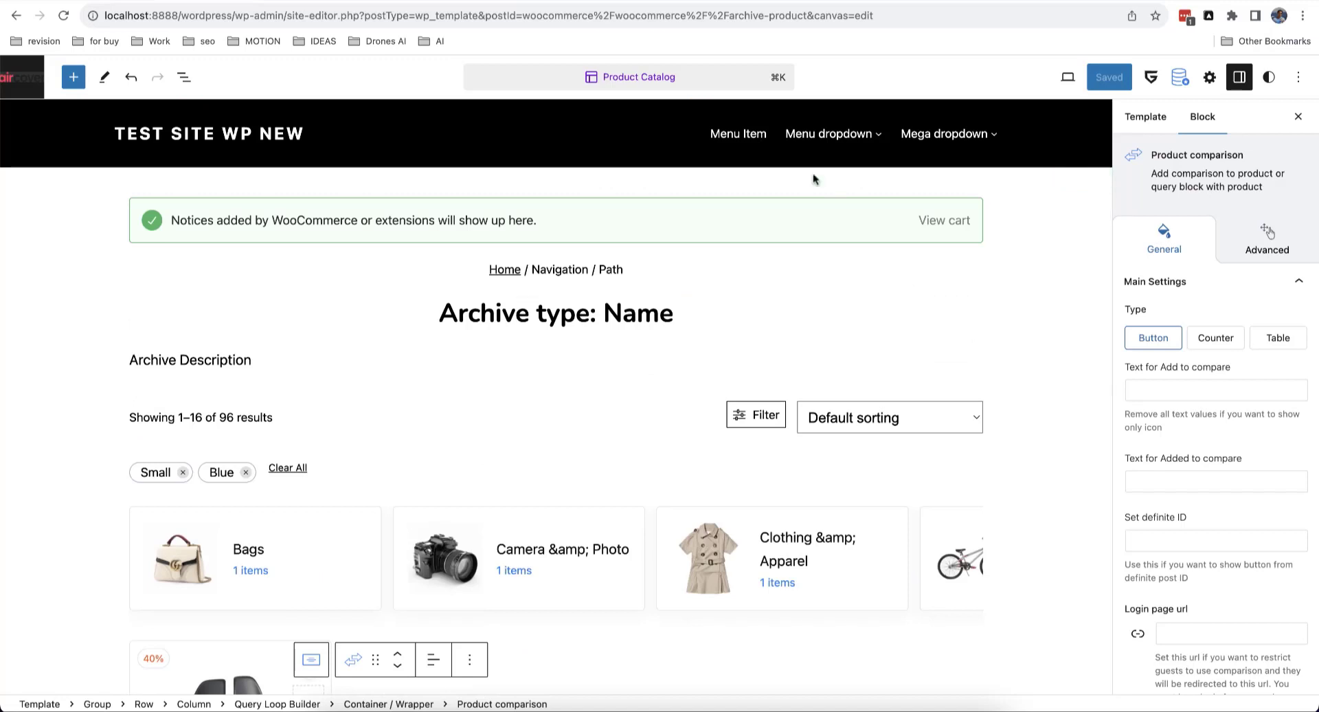
left_click(699, 156)
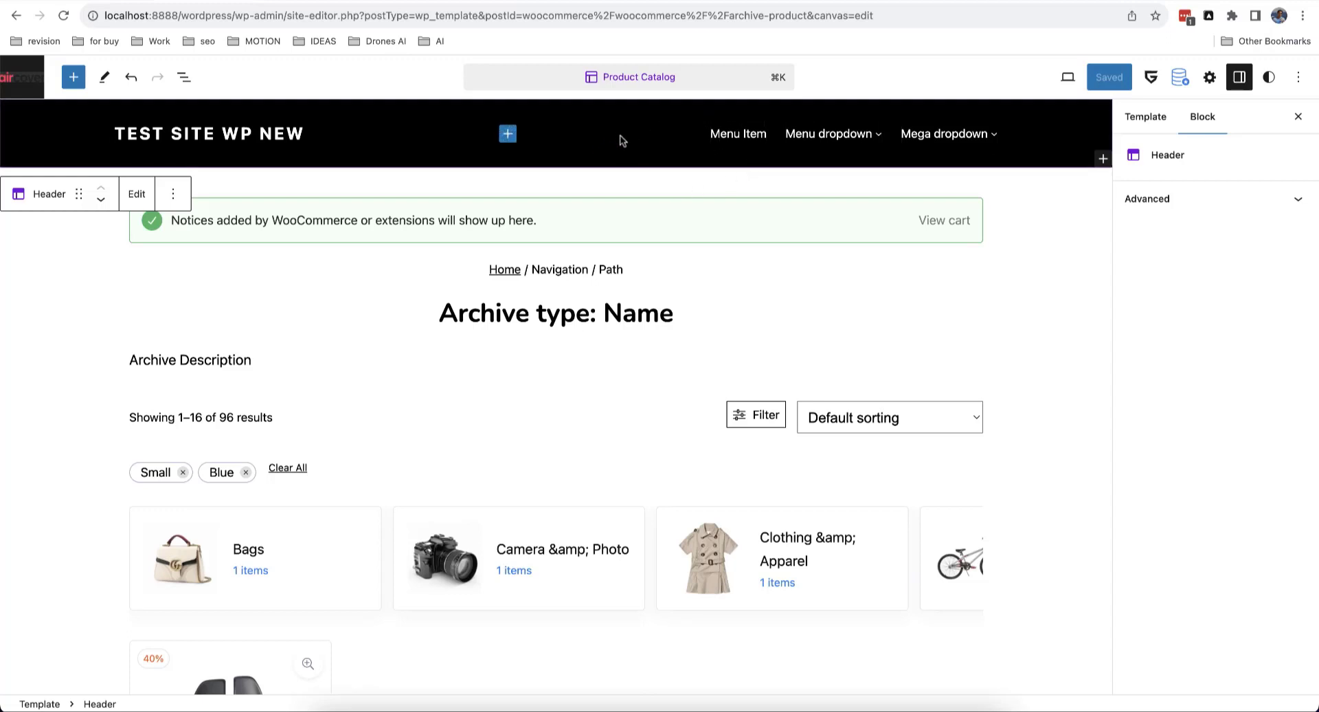
scroll(534, 363, "down", 10)
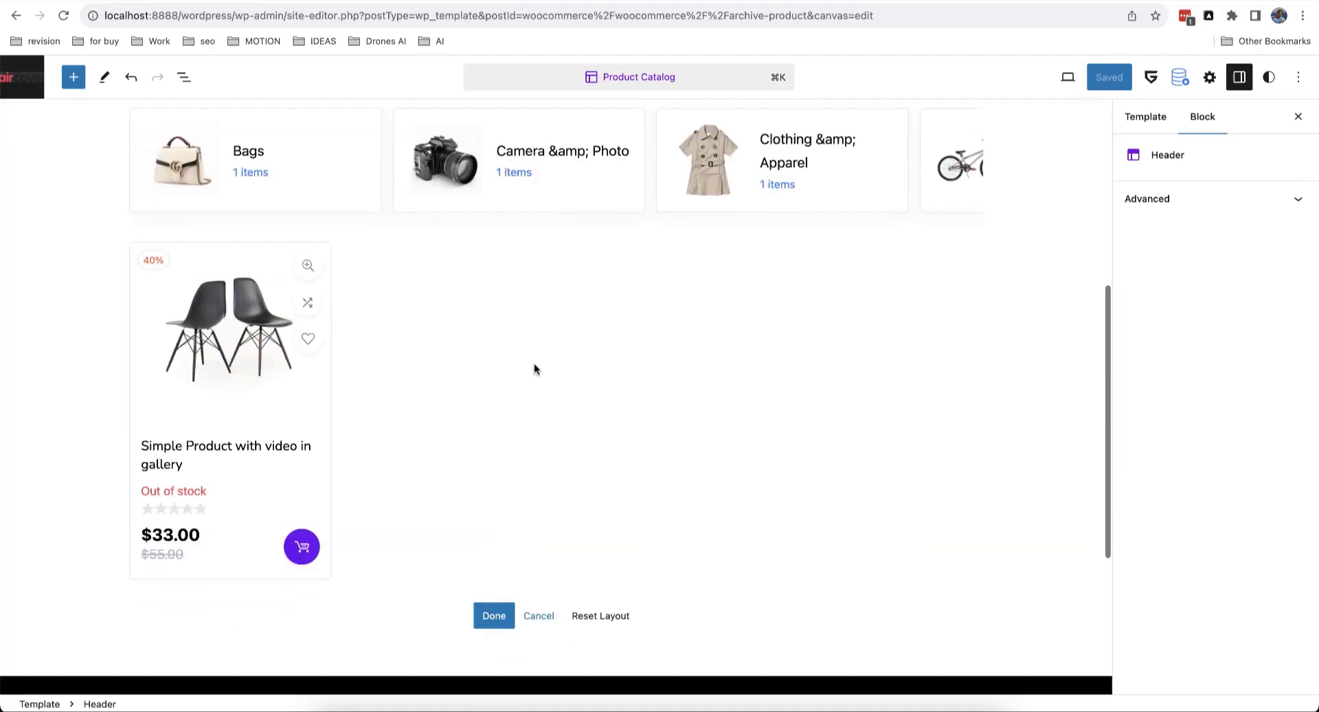
scroll(428, 353, "up", 2)
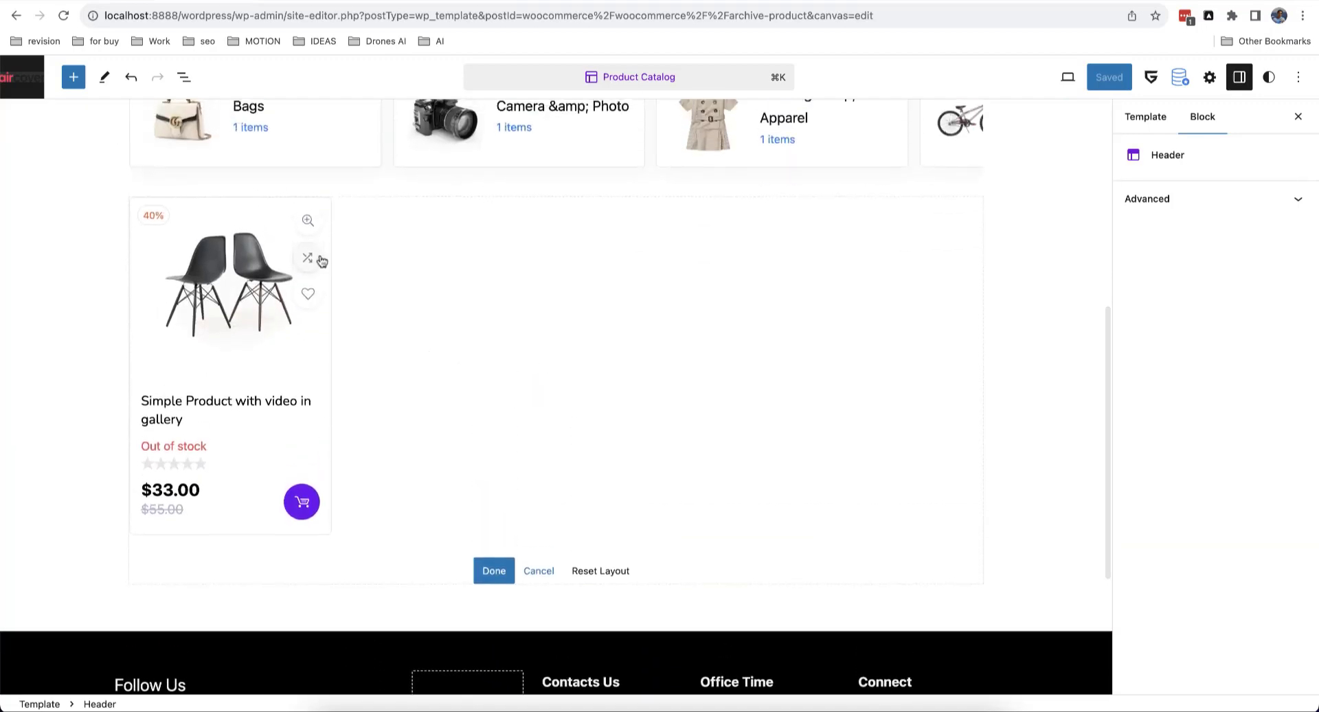
left_click(316, 259)
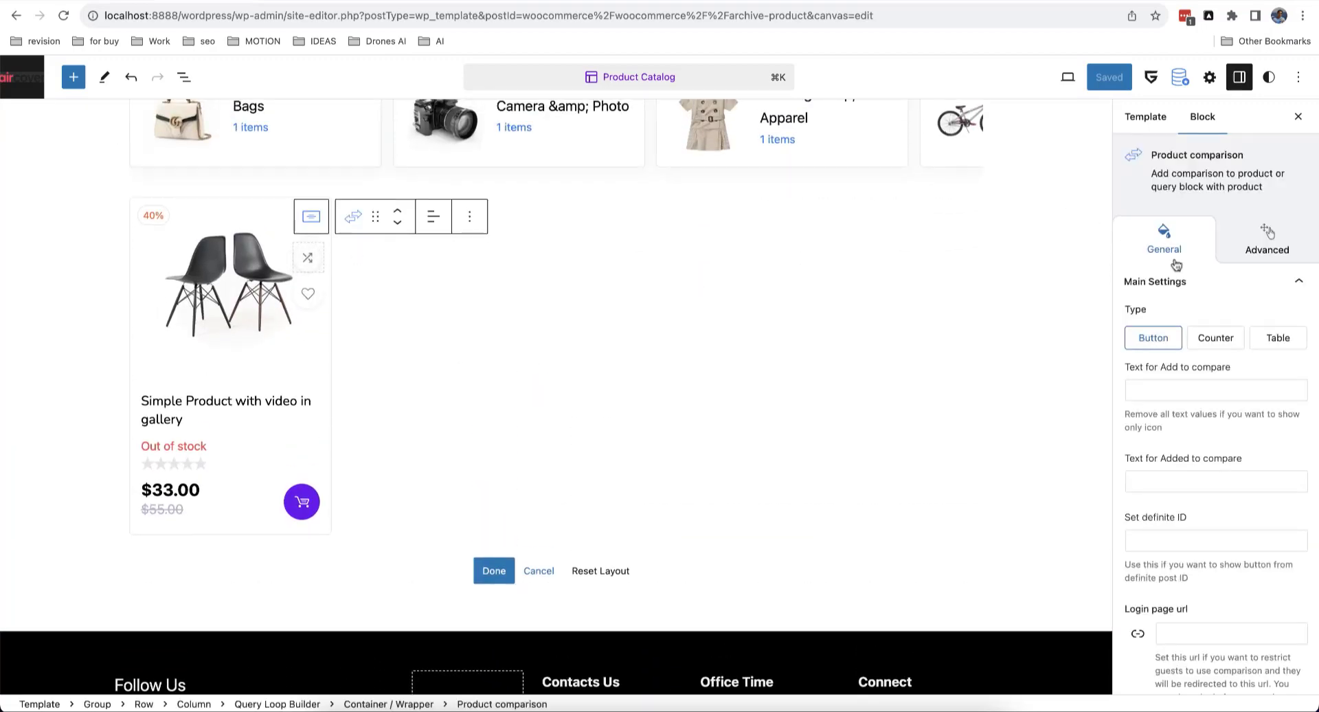
scroll(1223, 300, "down", 1)
scroll(1223, 300, "down", 2)
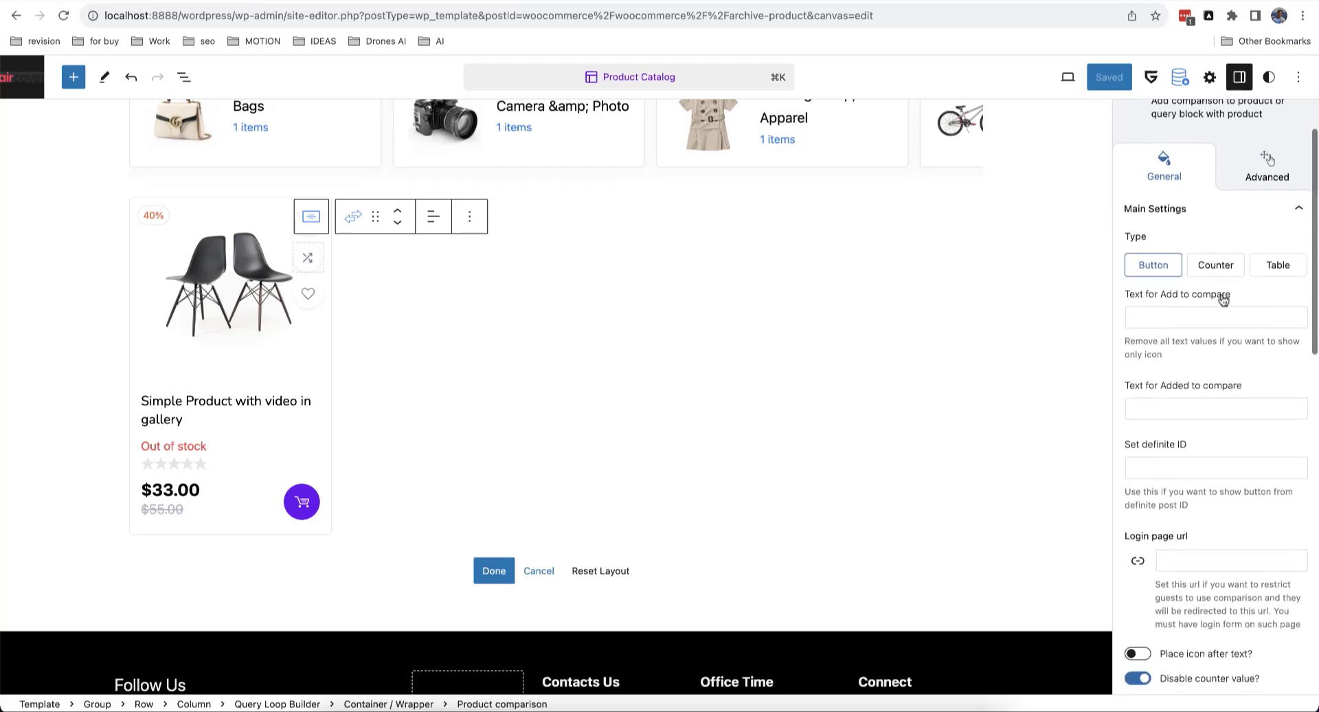
scroll(1175, 319, "down", 1)
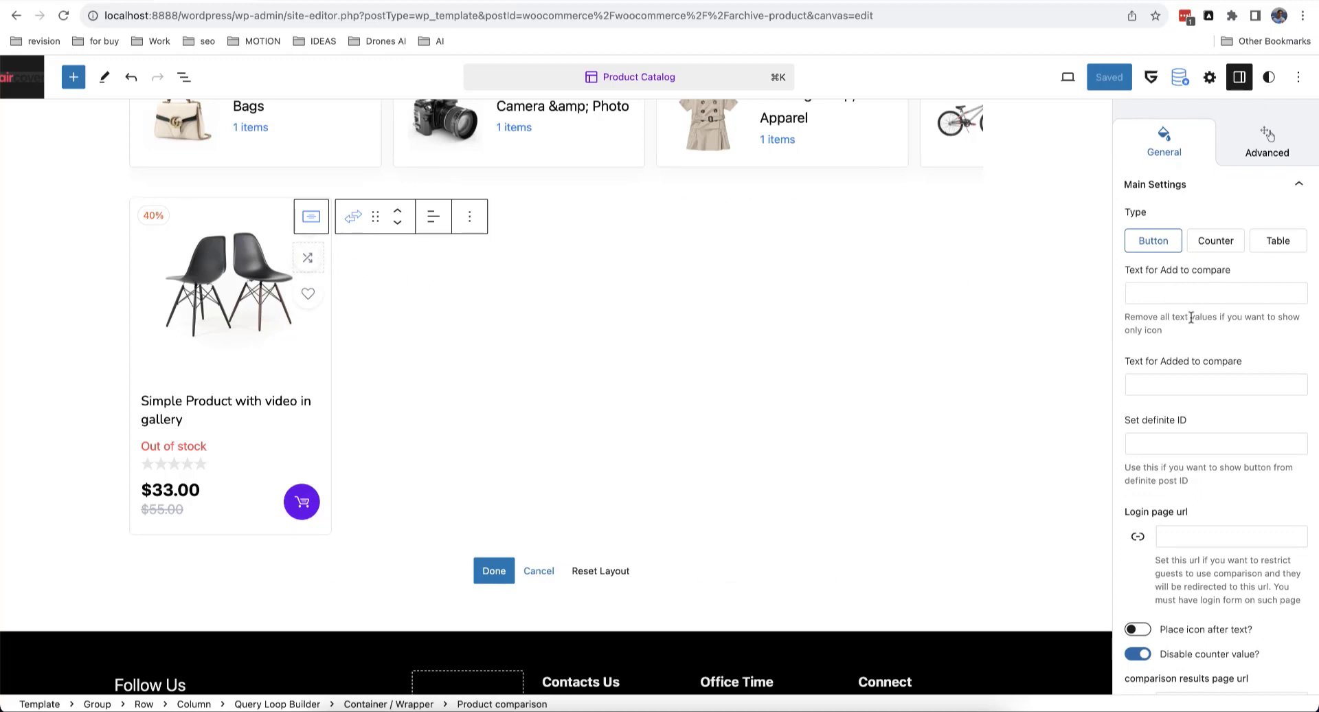
left_click(1185, 292)
type("A")
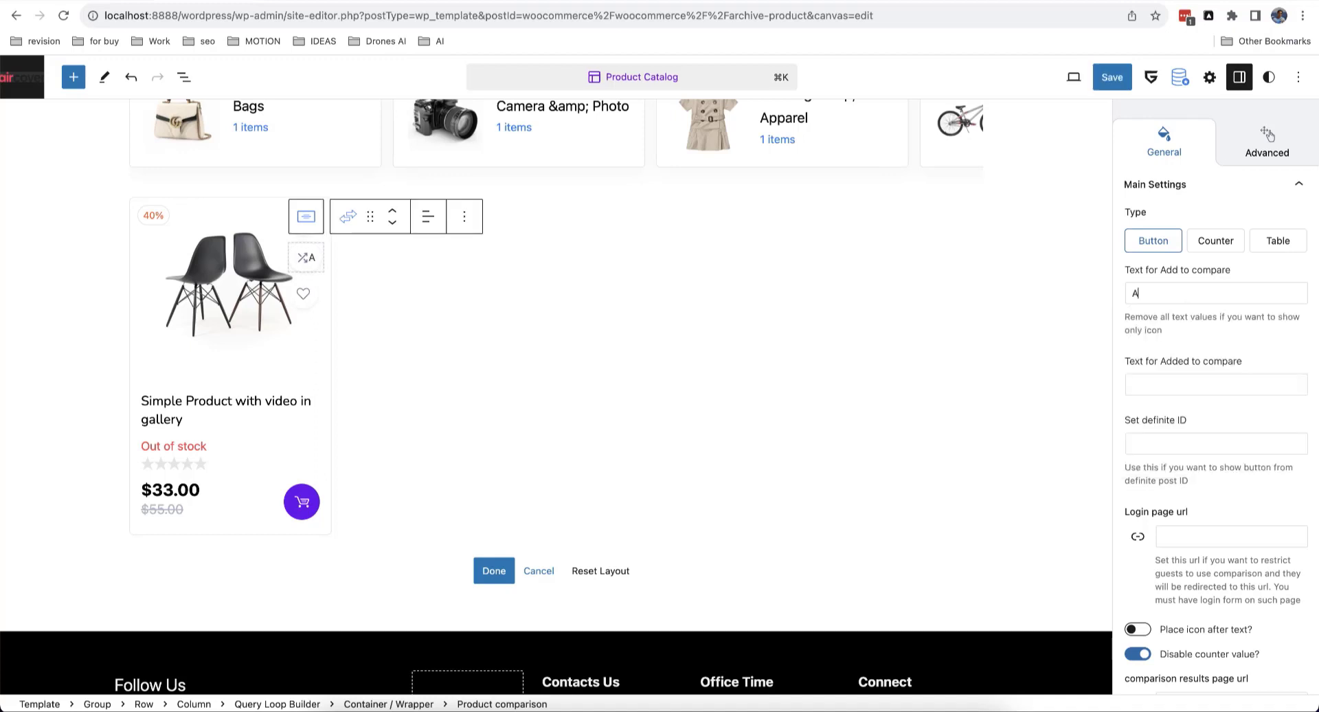
type("dd too compare")
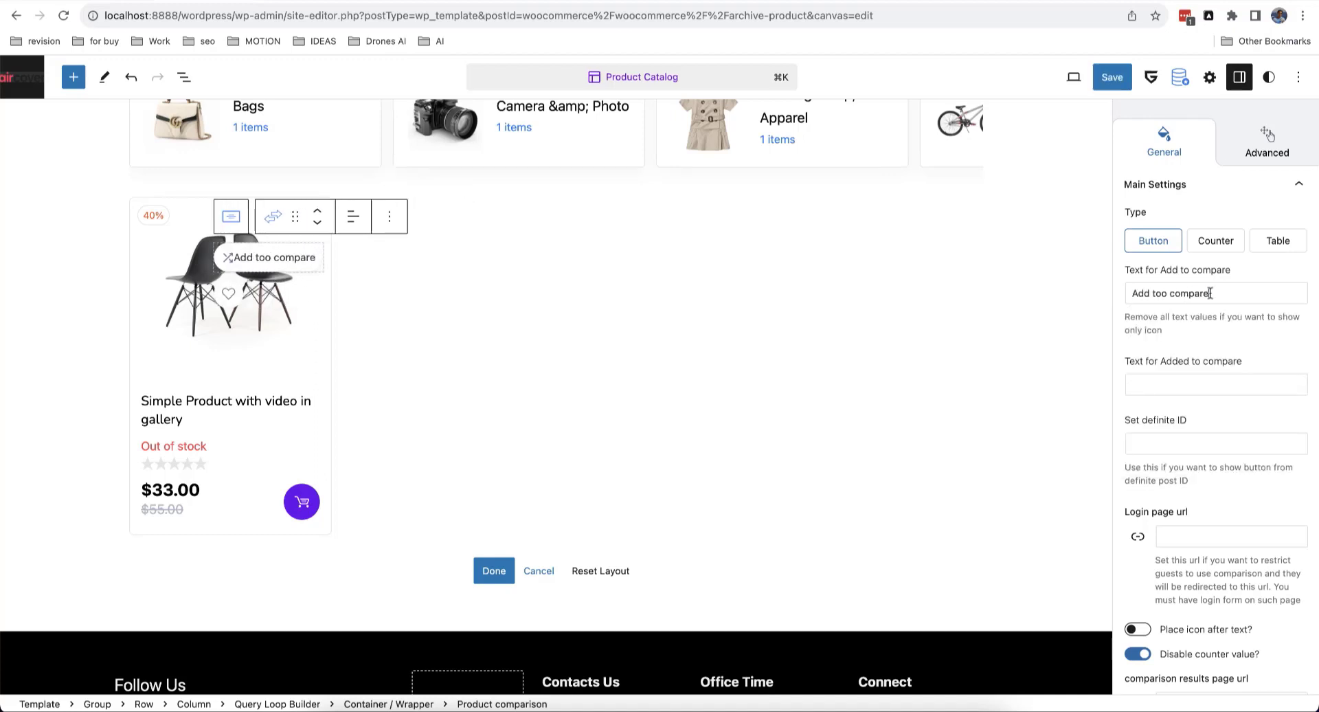
key("super+a")
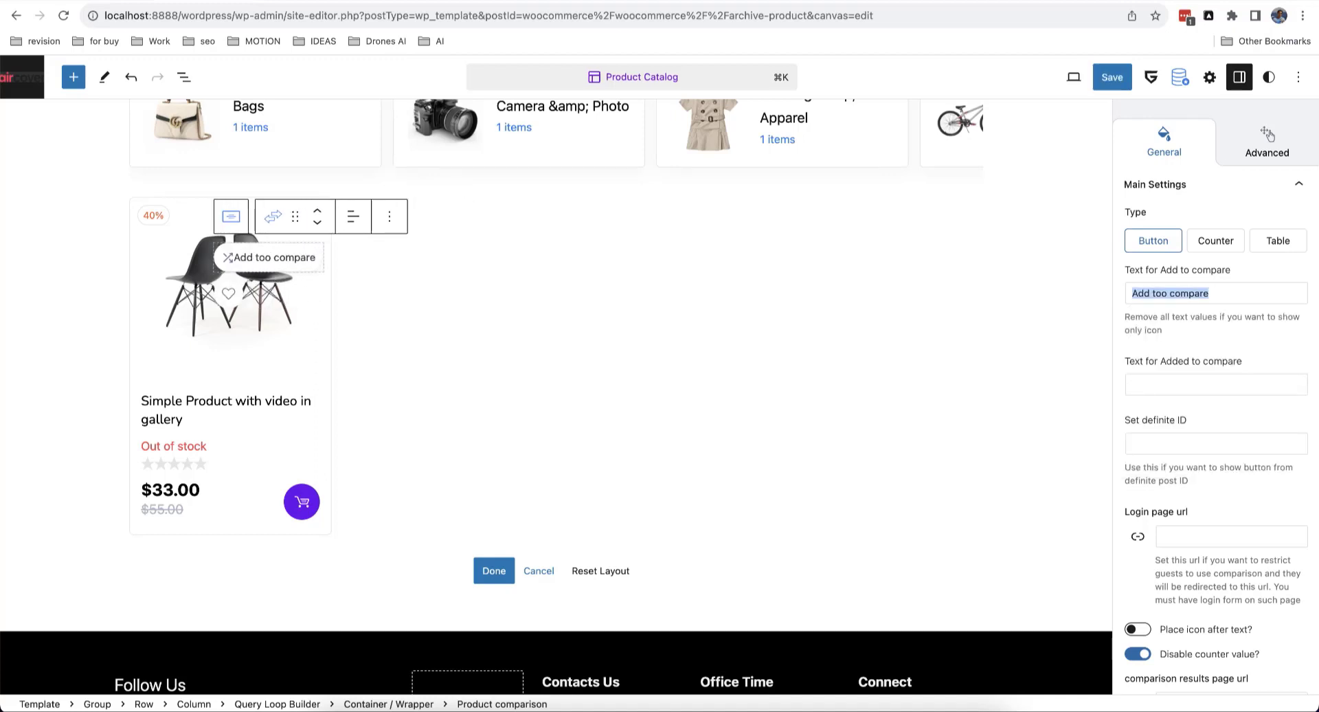
key("BackSpace")
scroll(1238, 369, "down", 2)
scroll(1240, 377, "down", 3)
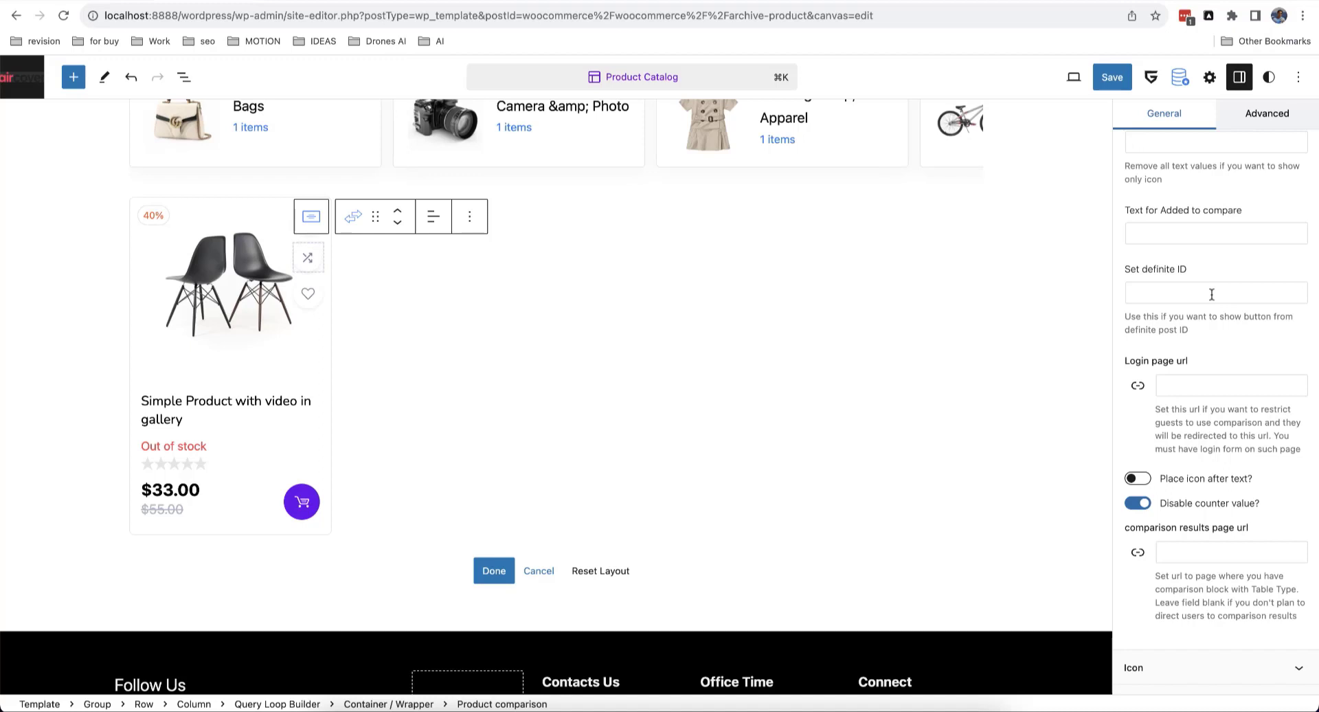
scroll(1217, 359, "down", 1)
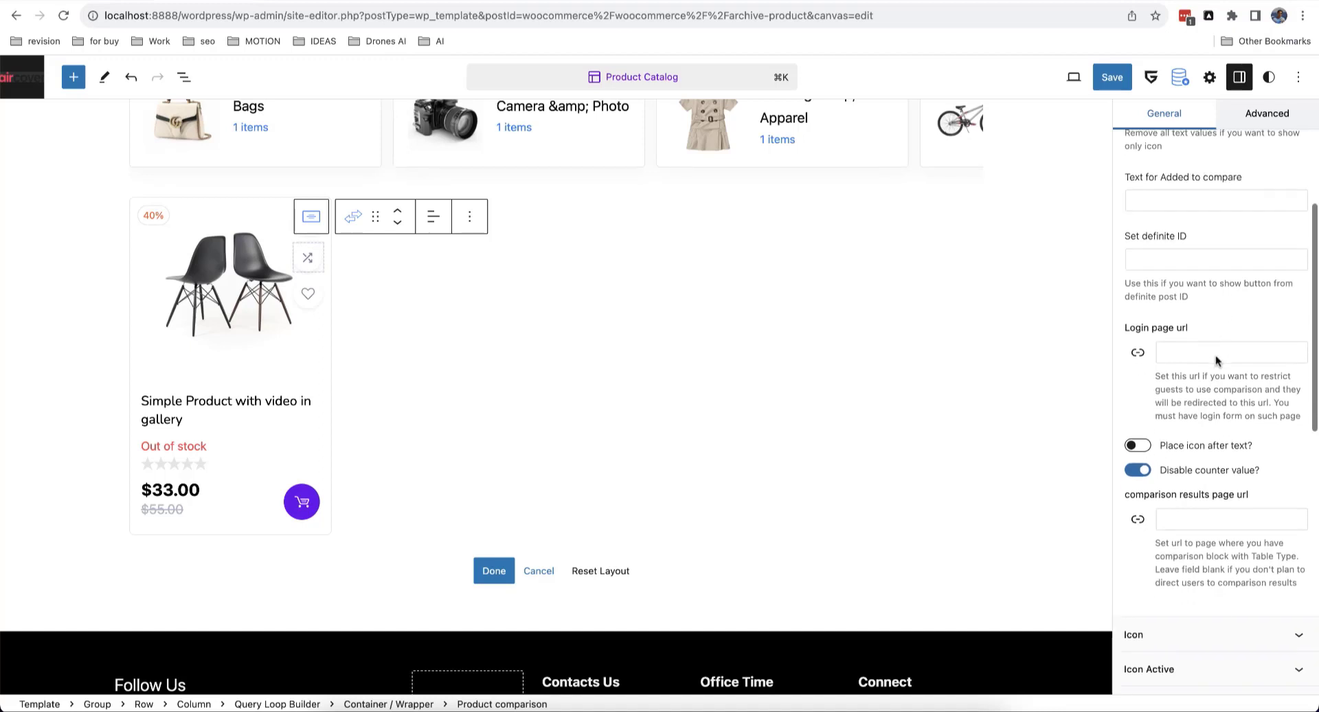
scroll(1215, 357, "down", 2)
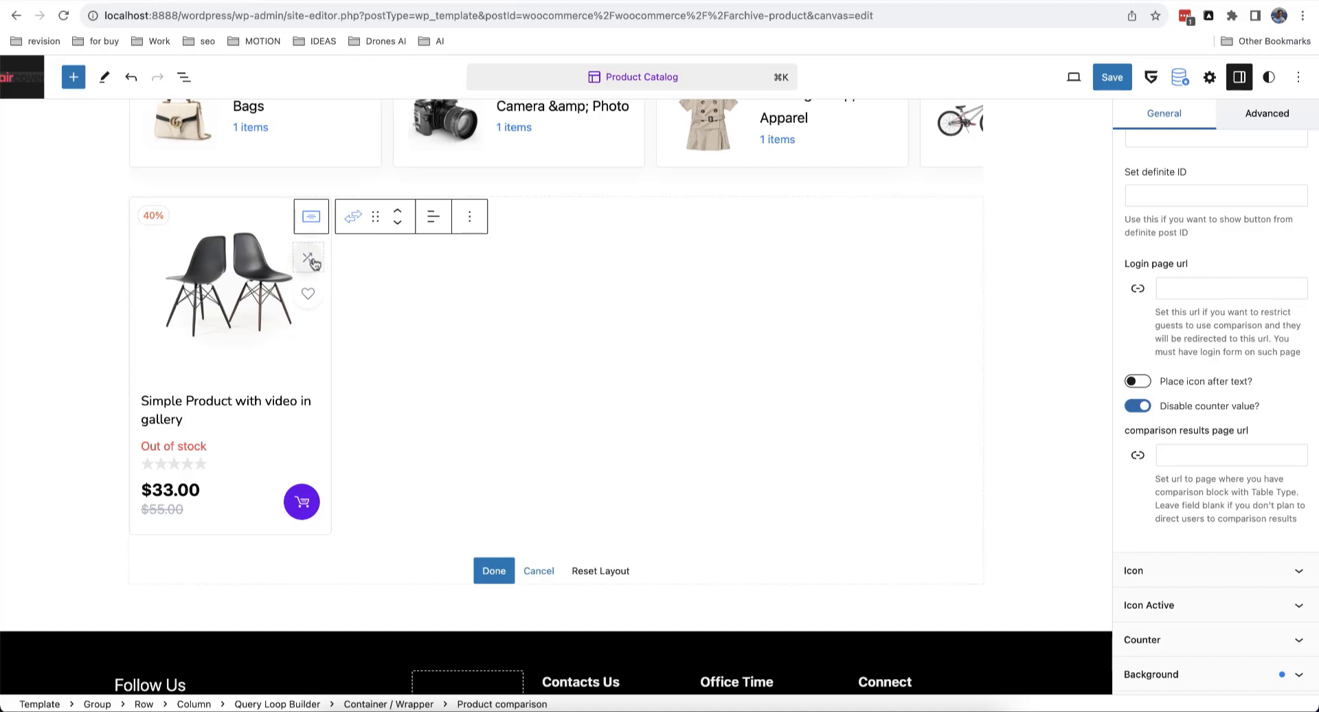
left_click(1189, 281)
left_click(1220, 265)
scroll(1170, 296, "down", 4)
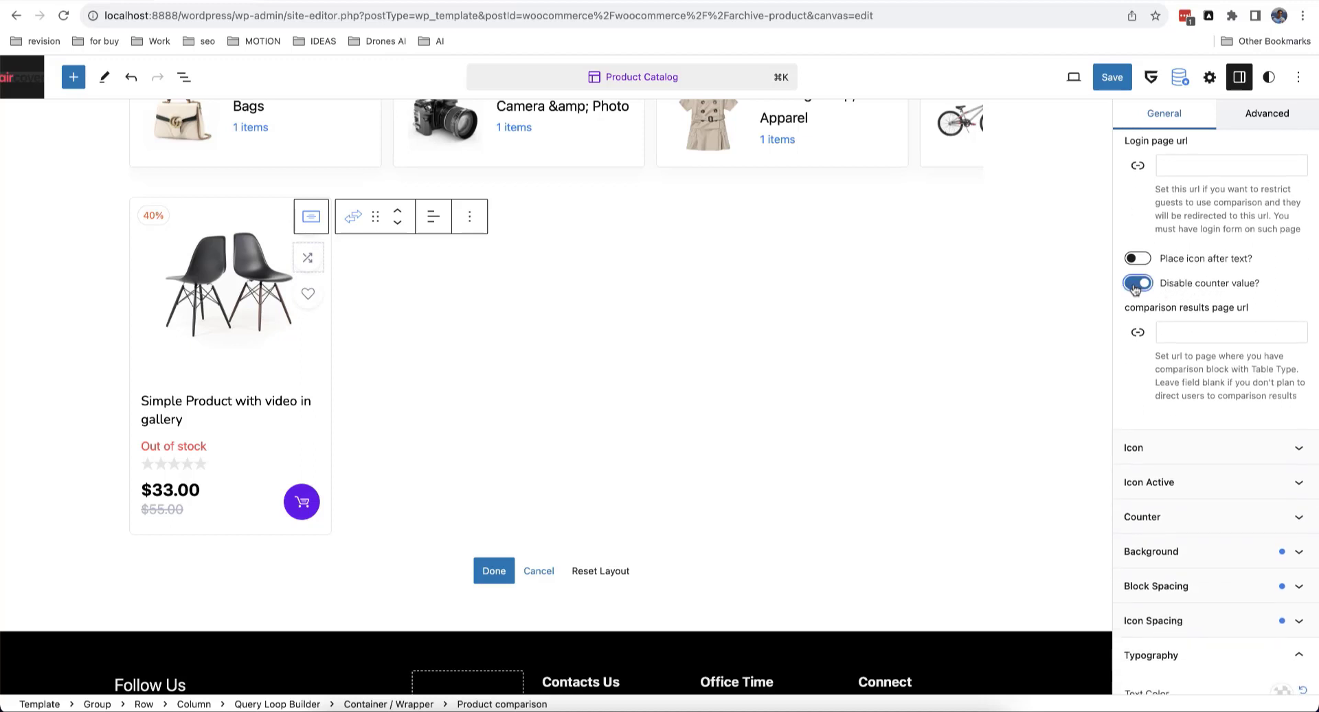
left_click(1135, 285)
left_click(1143, 287)
scroll(1214, 289, "down", 1)
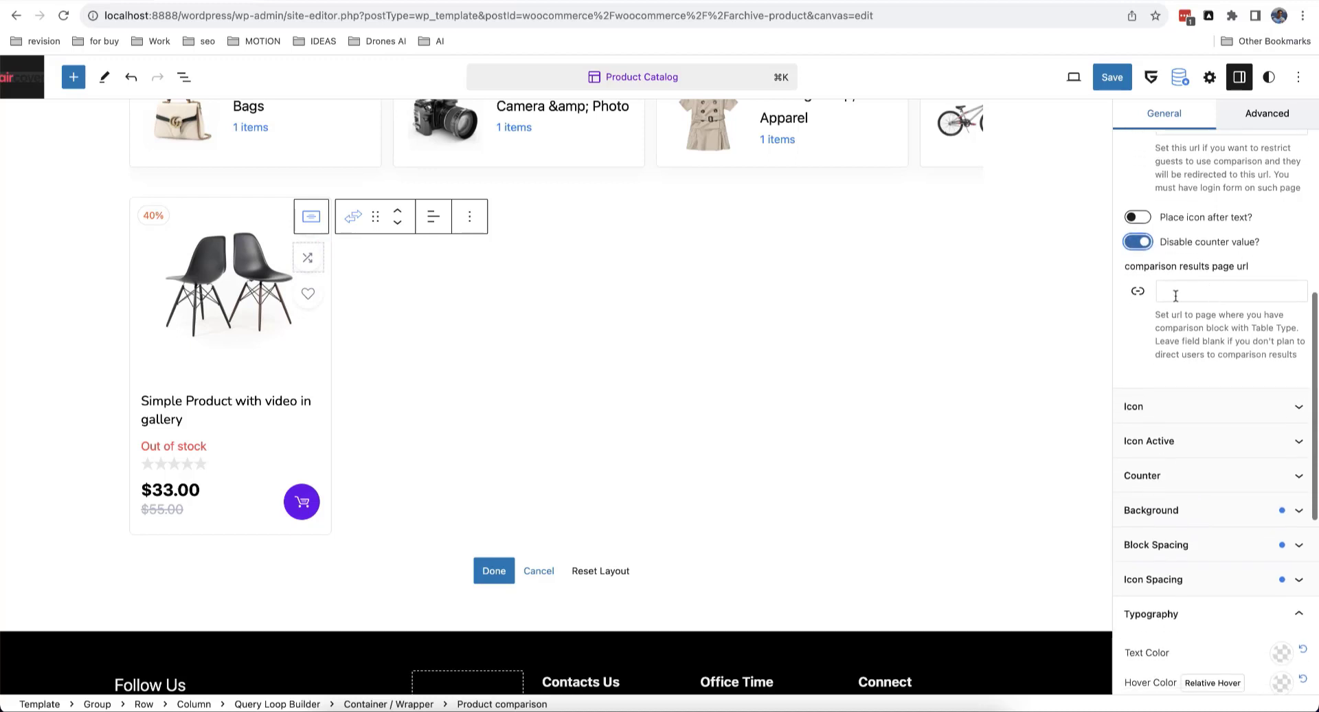
left_click(1182, 288)
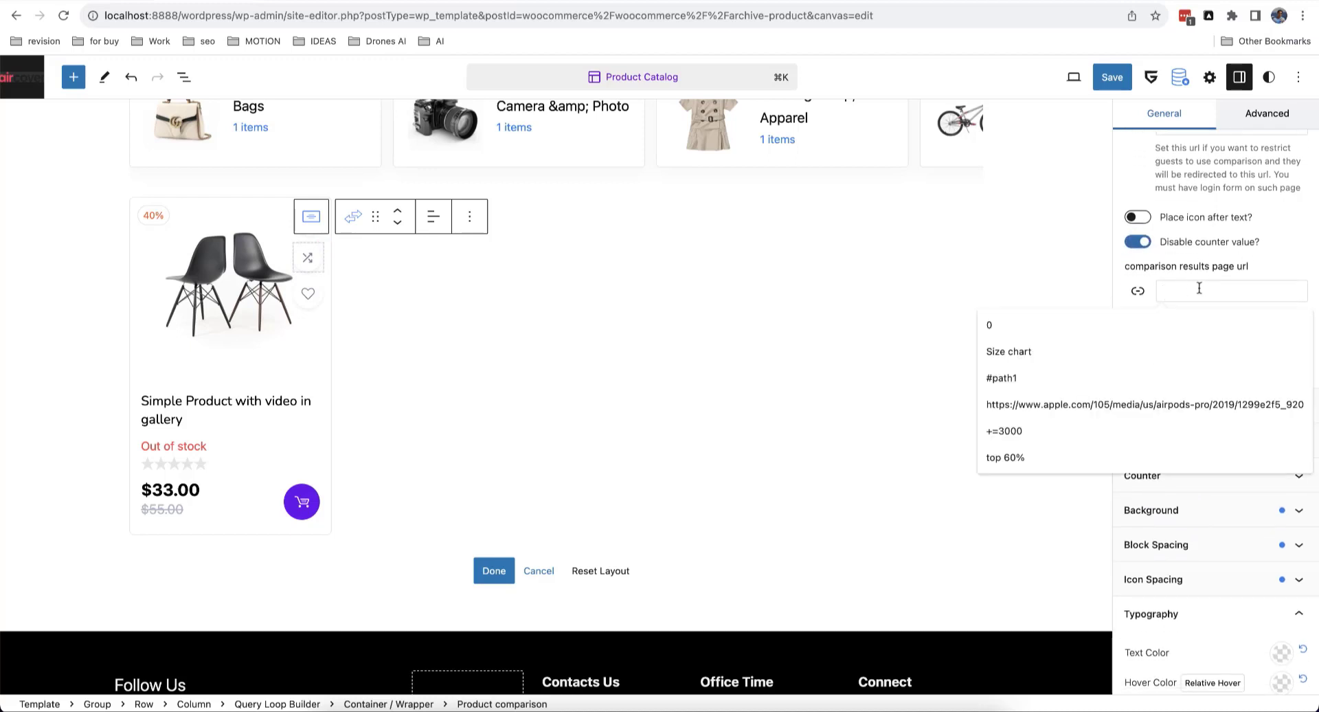
left_click(1262, 270)
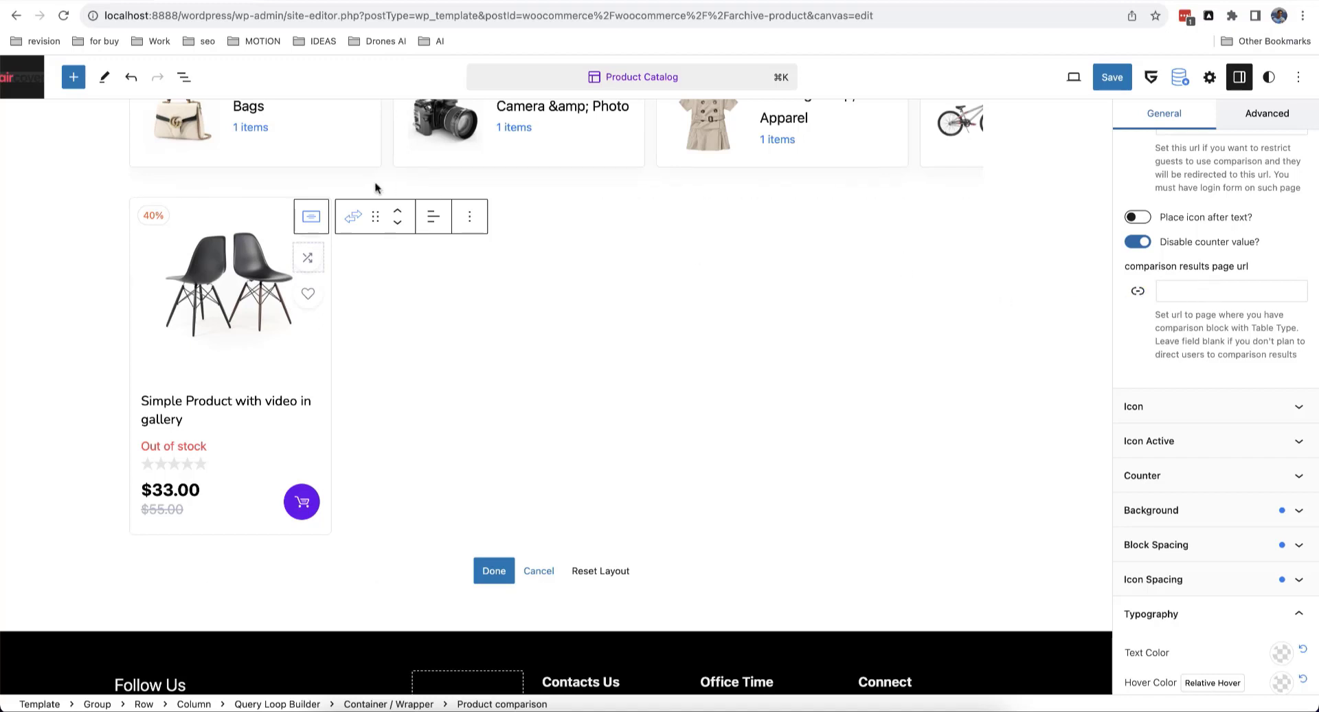
Step: Open the WordPress dashboard in a new tab and start a new page
right_click(26, 81)
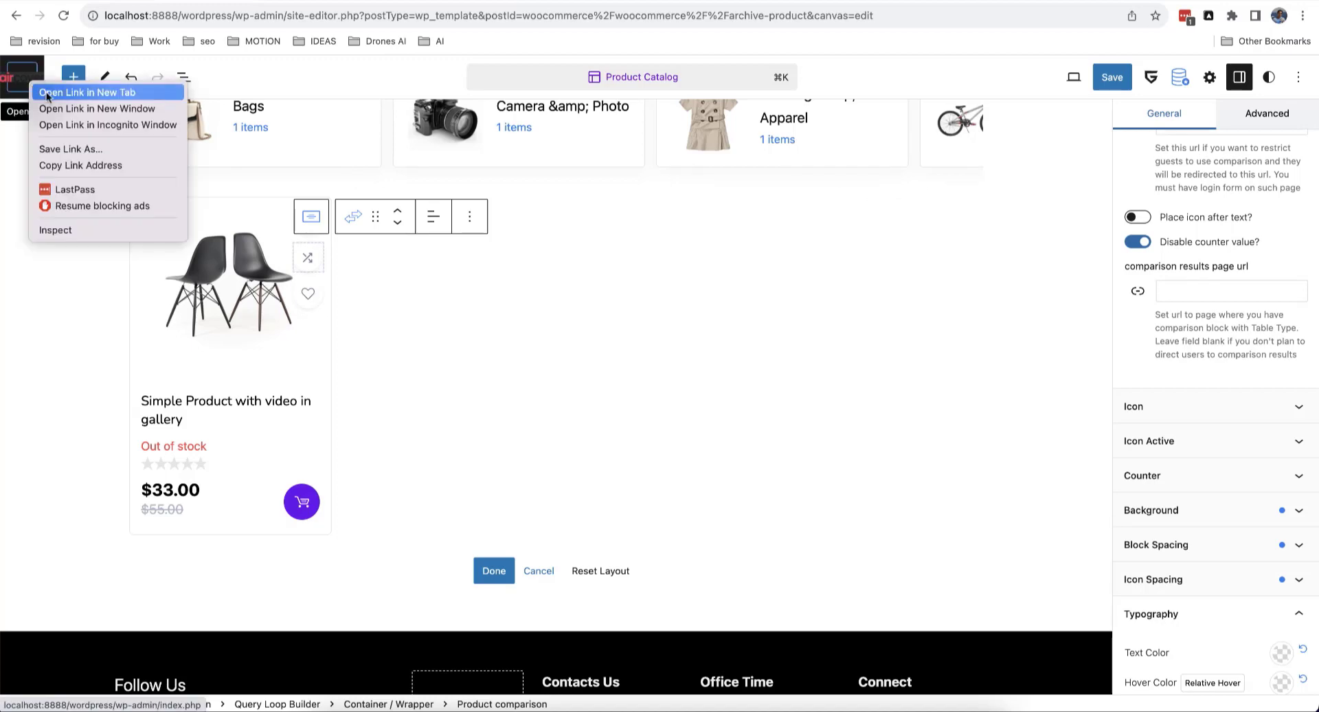
left_click(47, 93)
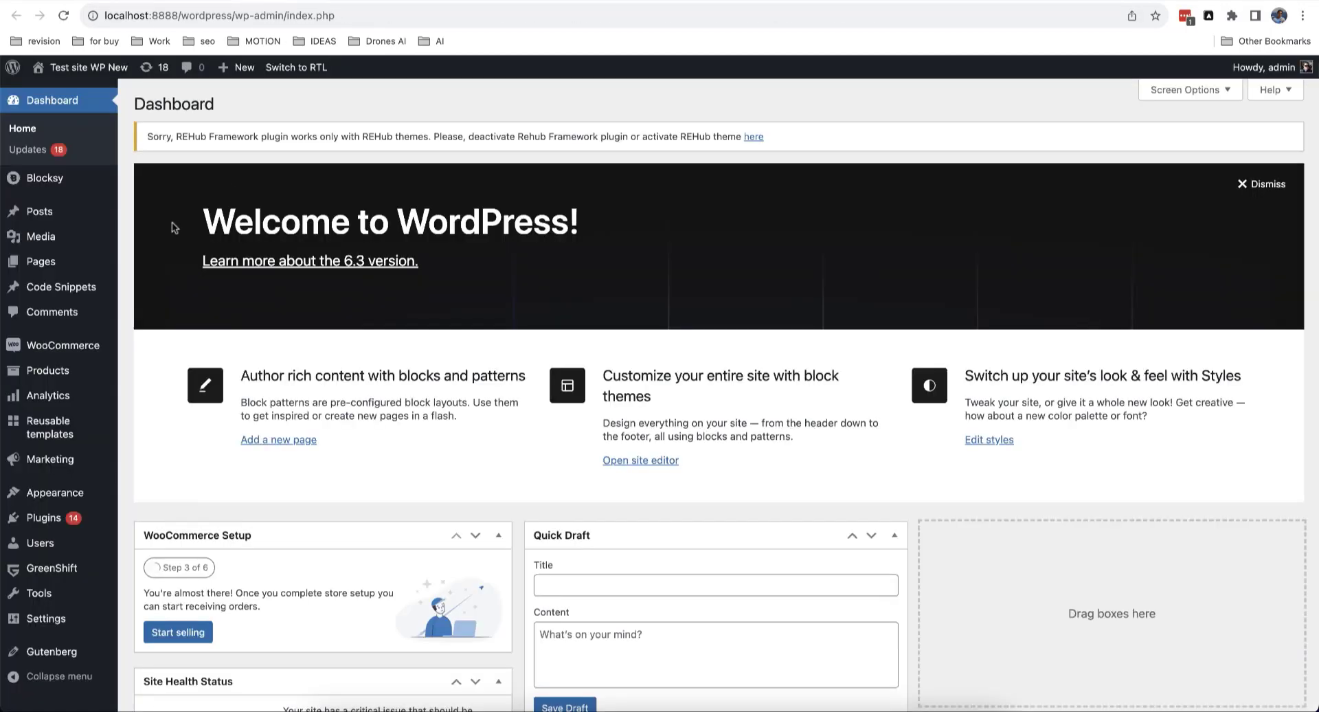
mouse_move(41, 261)
left_click(152, 284)
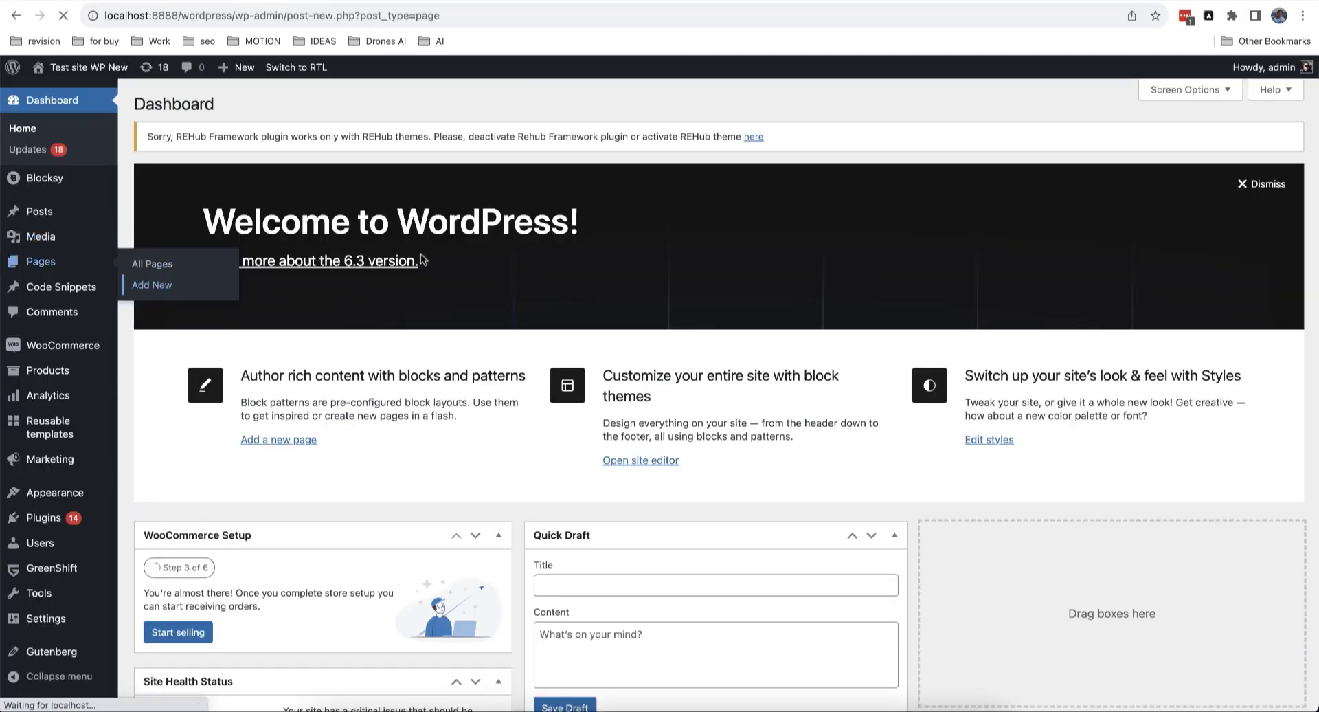
Step: Title the page 'Comparison results' and insert a Product comparison block via /comparison
type("Co")
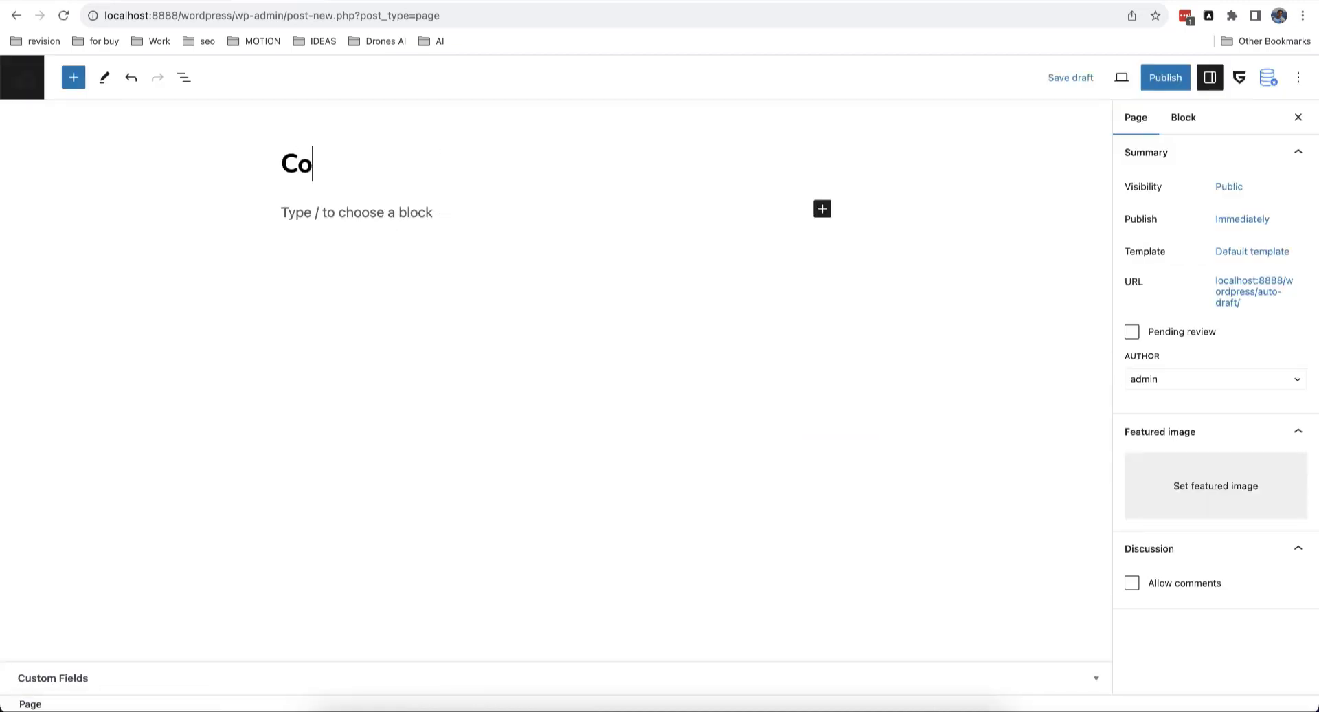
type("mparison res")
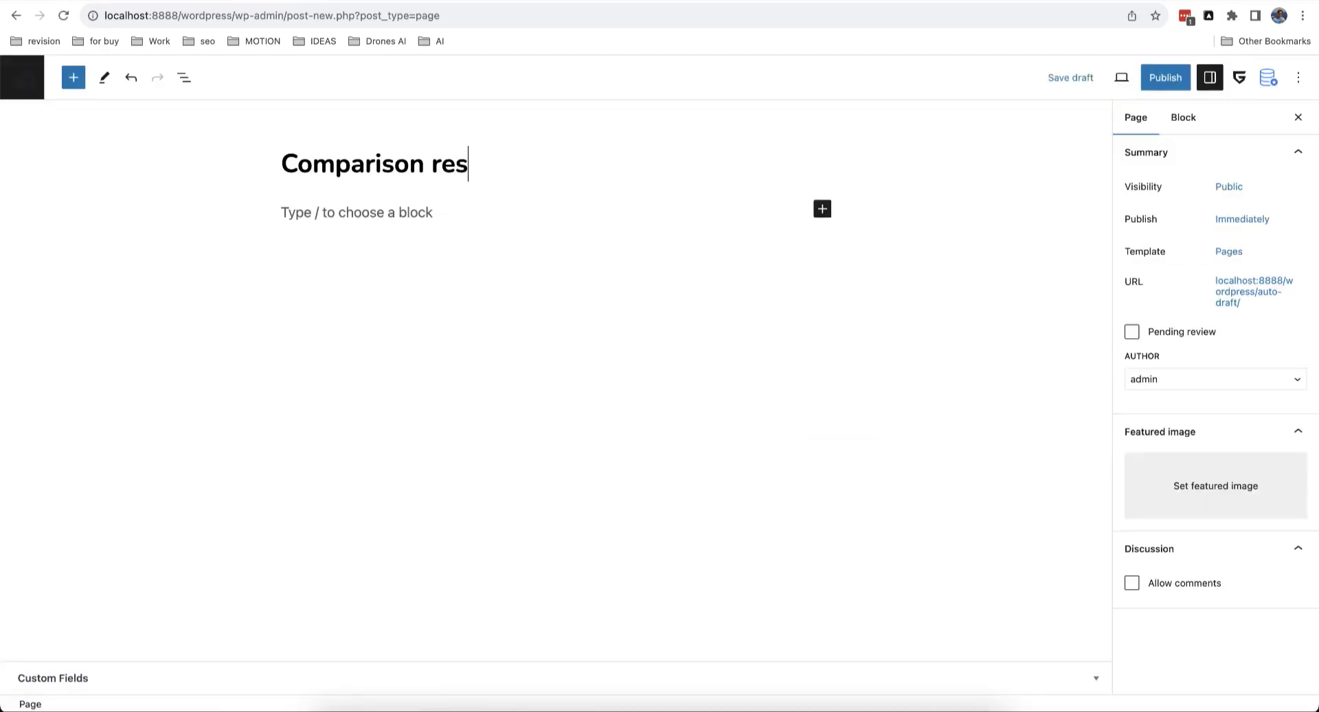
type("ults")
left_click(333, 212)
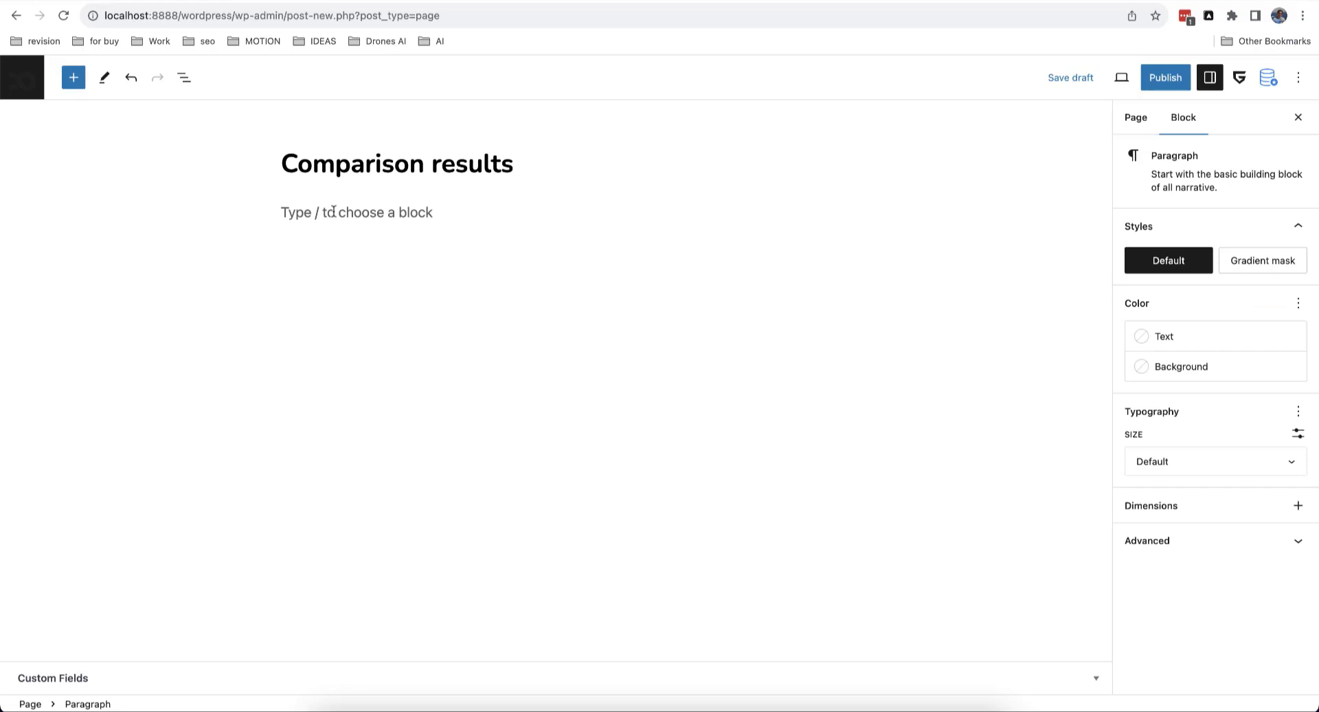
type("/compariso")
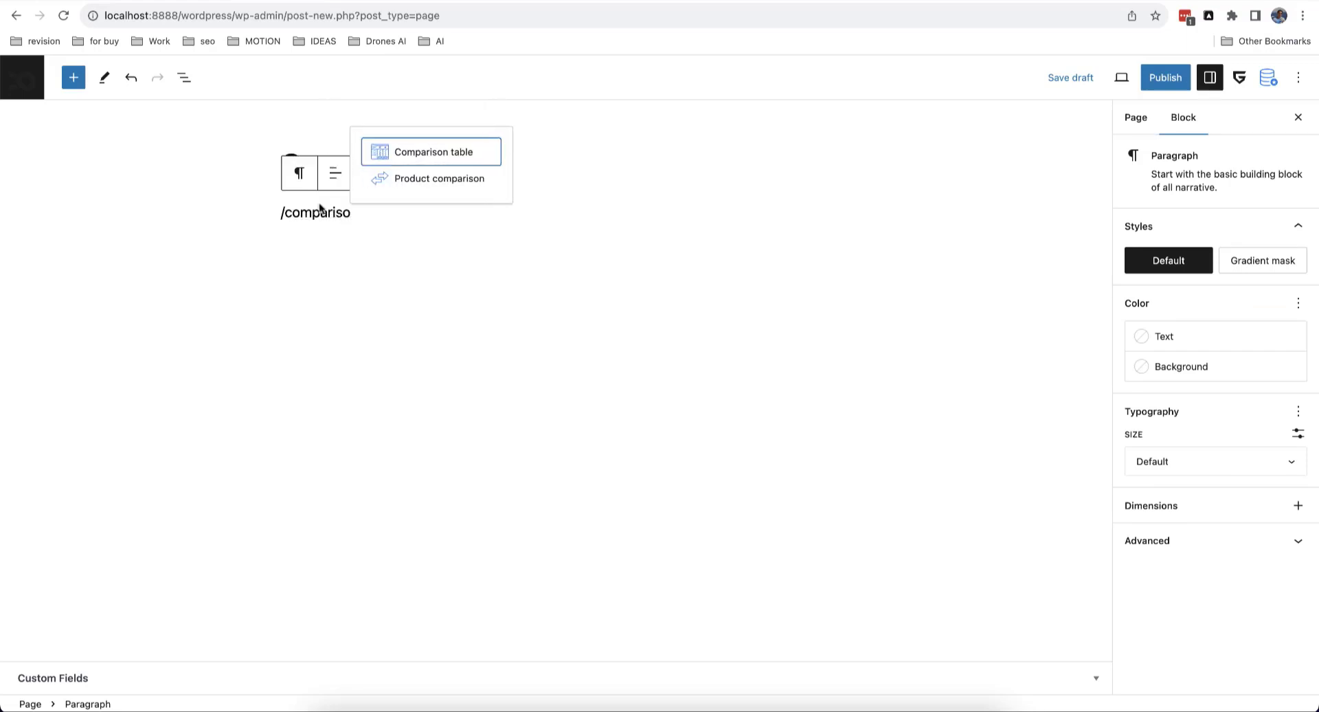
left_click(444, 182)
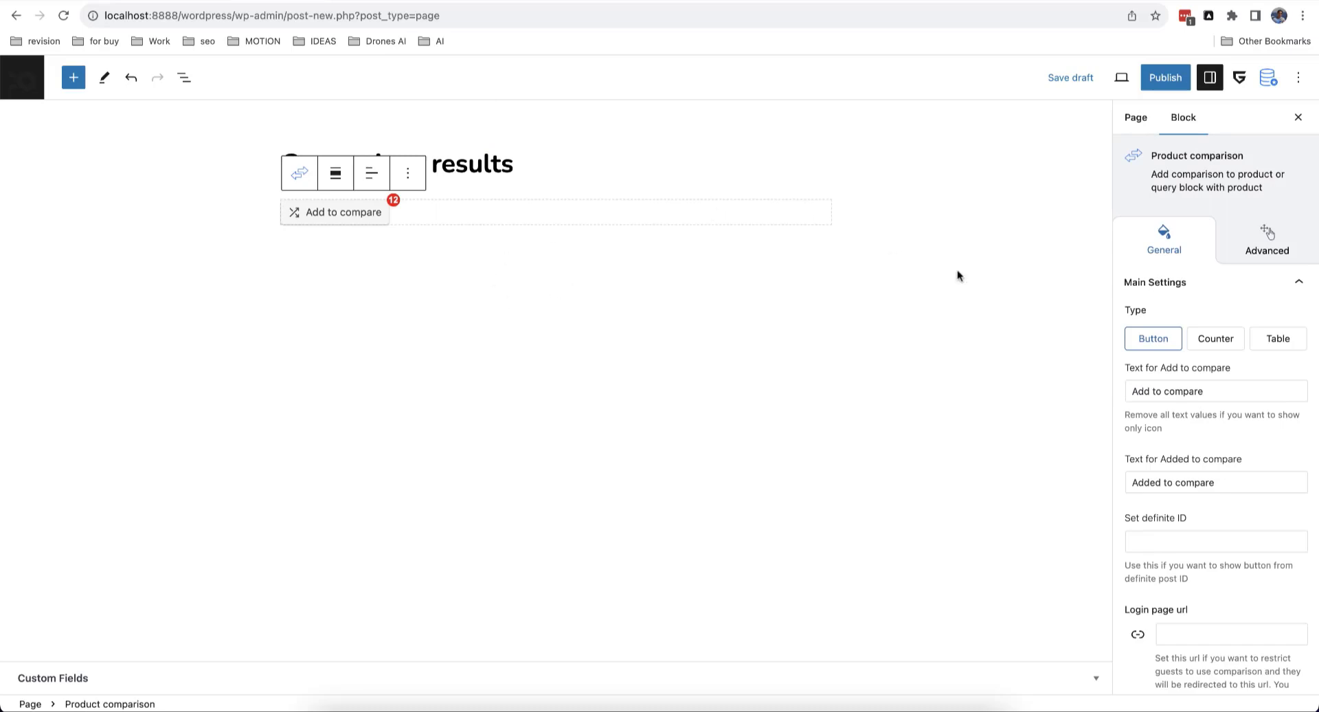
Step: Switch the Product comparison block to display a comparison table
left_click(1278, 344)
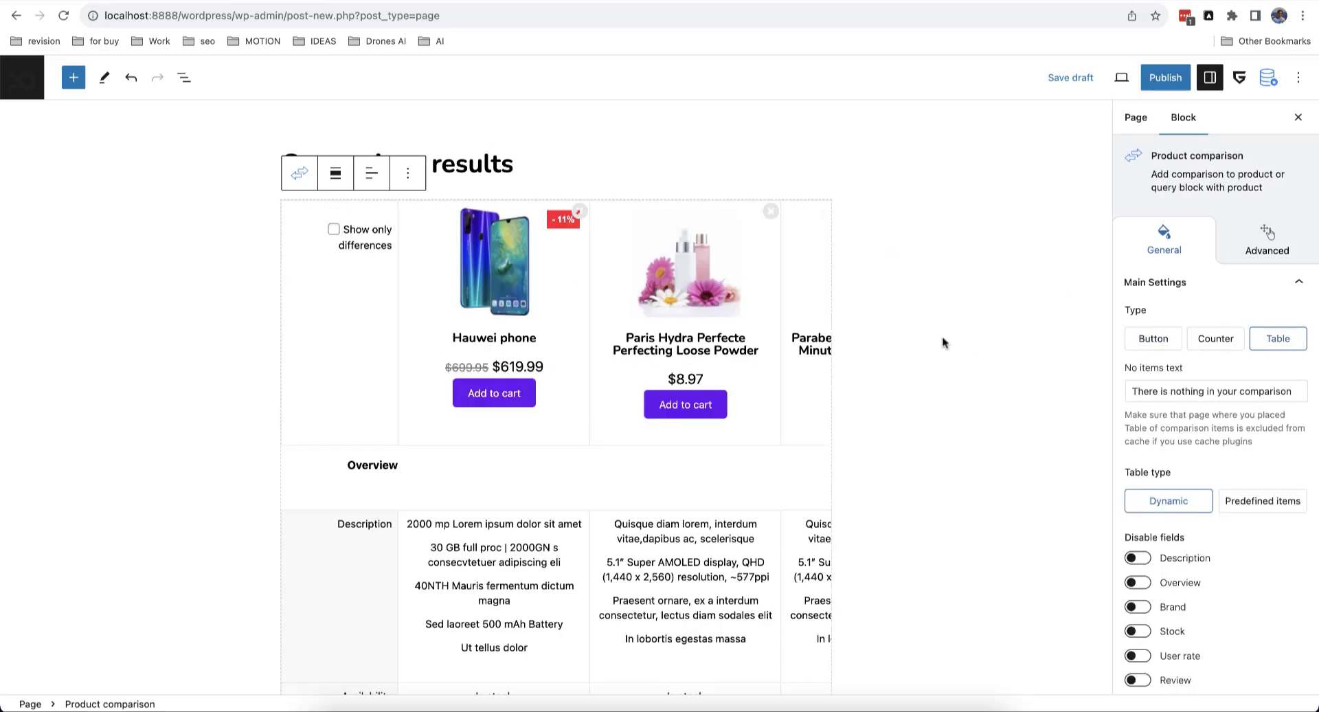
scroll(942, 341, "down", 3)
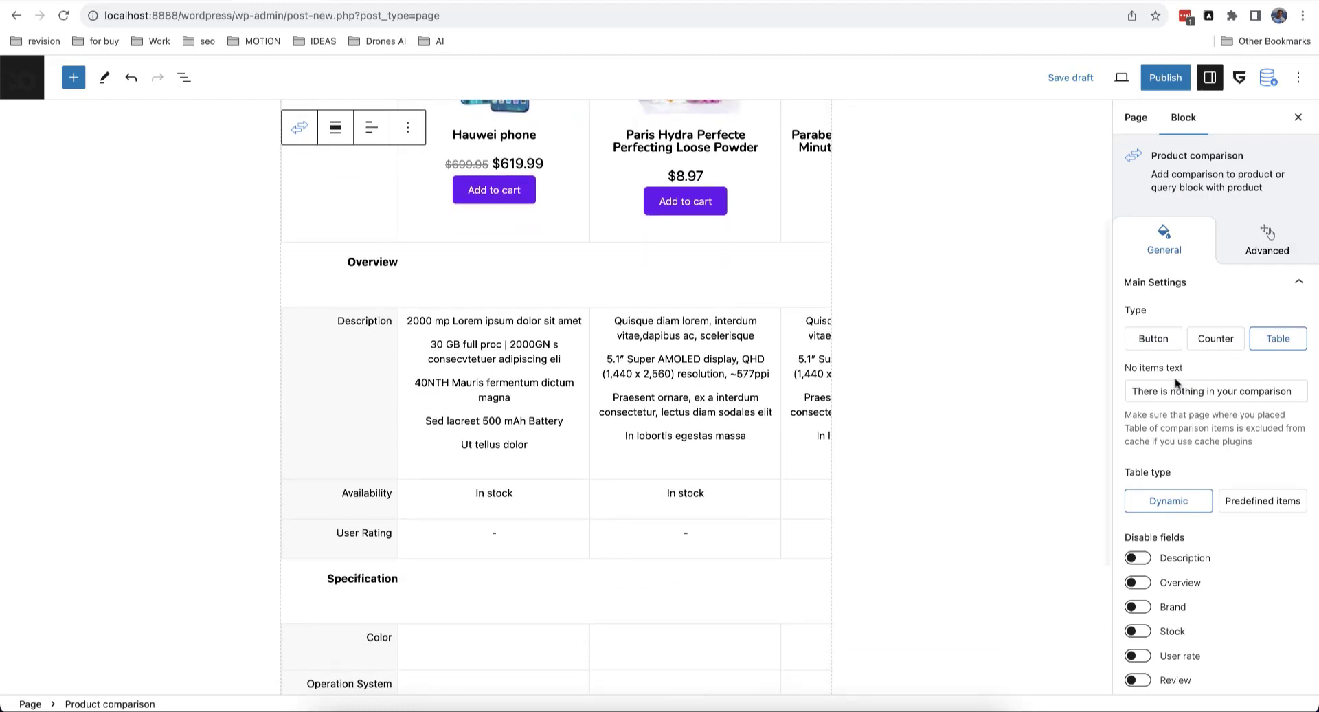
scroll(677, 495, "down", 3)
scroll(670, 496, "up", 1)
scroll(668, 496, "up", 5)
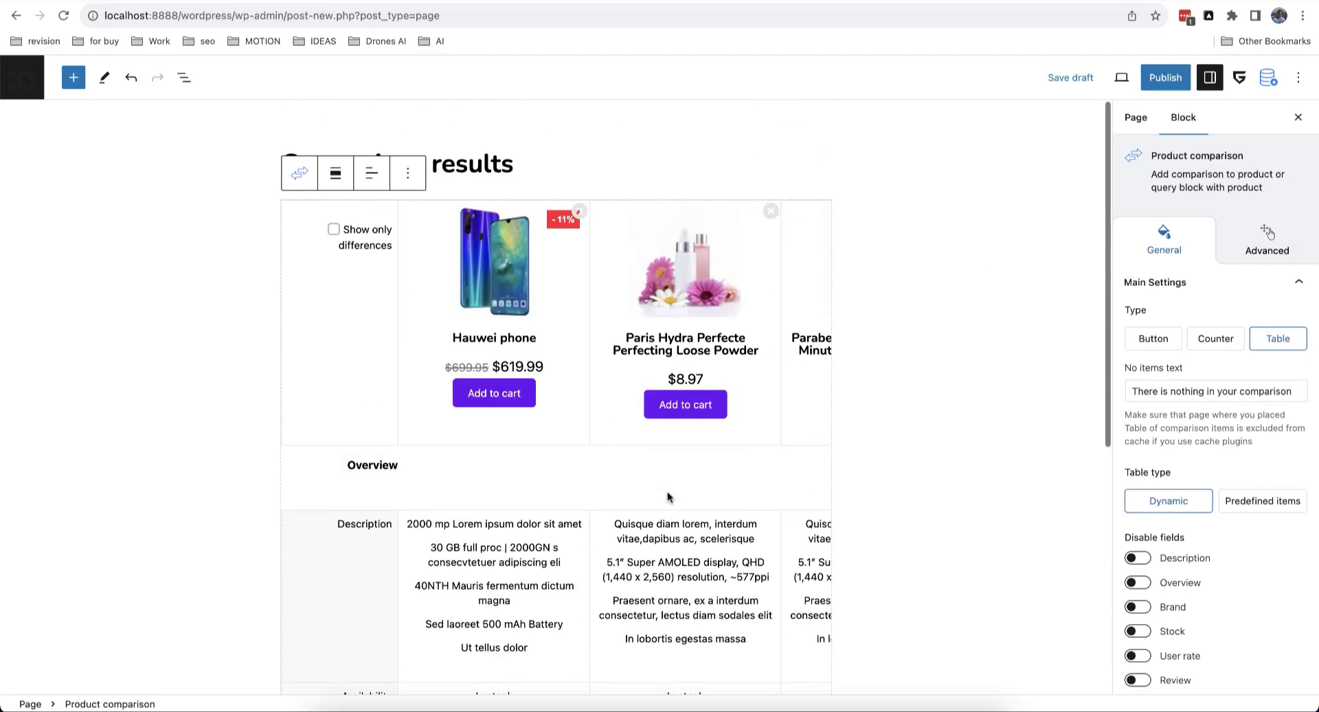
Step: Set the comparison table's alignment to Wide width and review the table rows
left_click(336, 174)
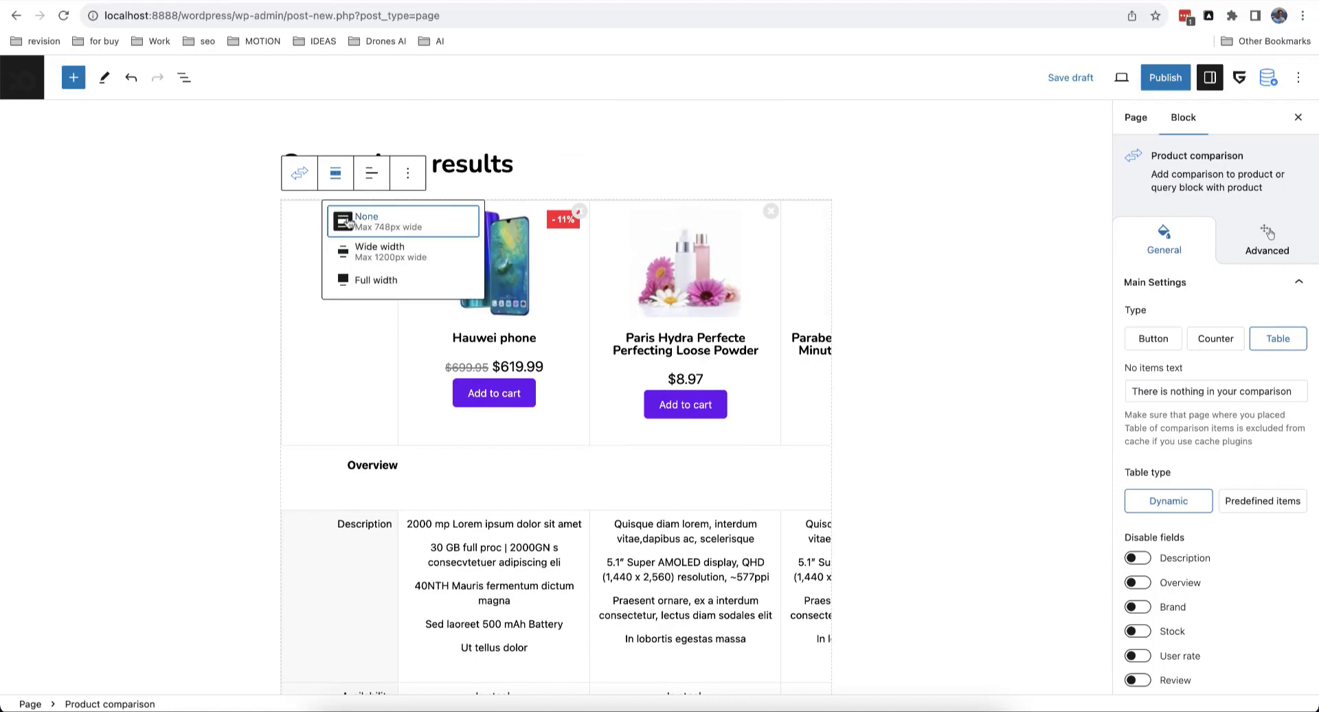
left_click(380, 249)
scroll(531, 282, "down", 6)
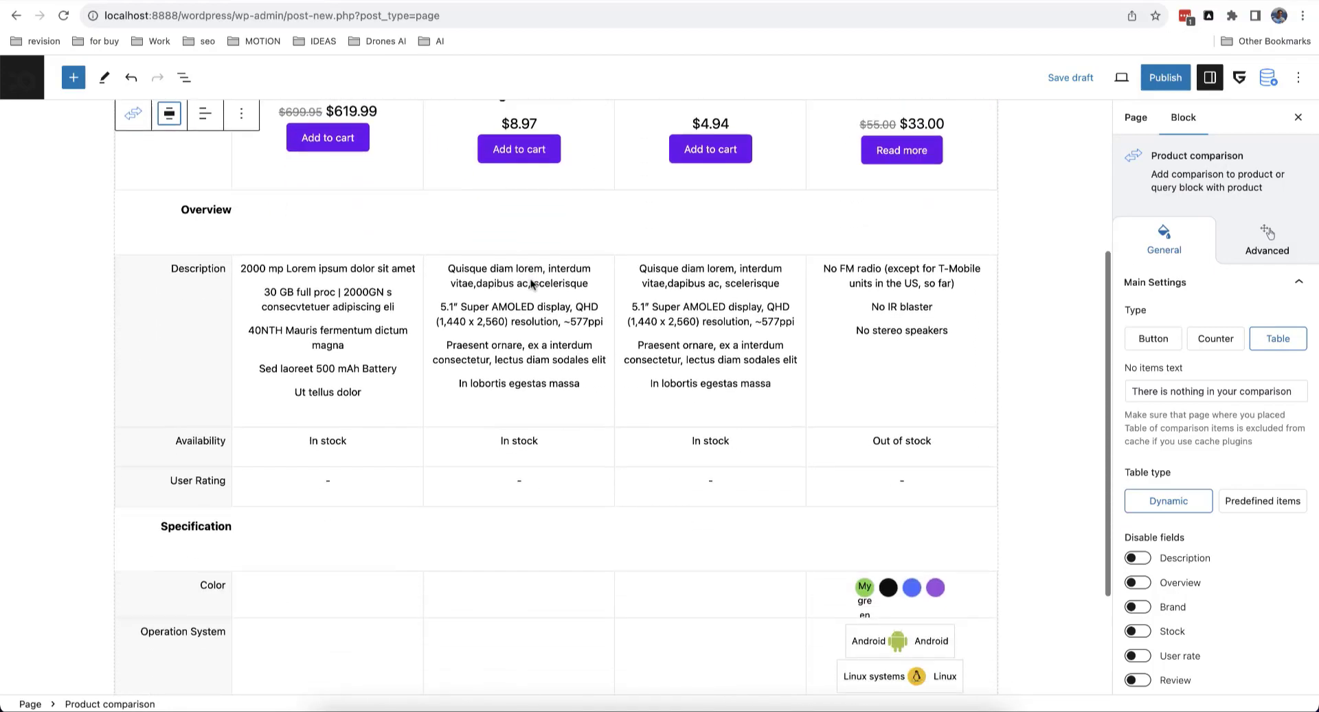
scroll(531, 282, "up", 7)
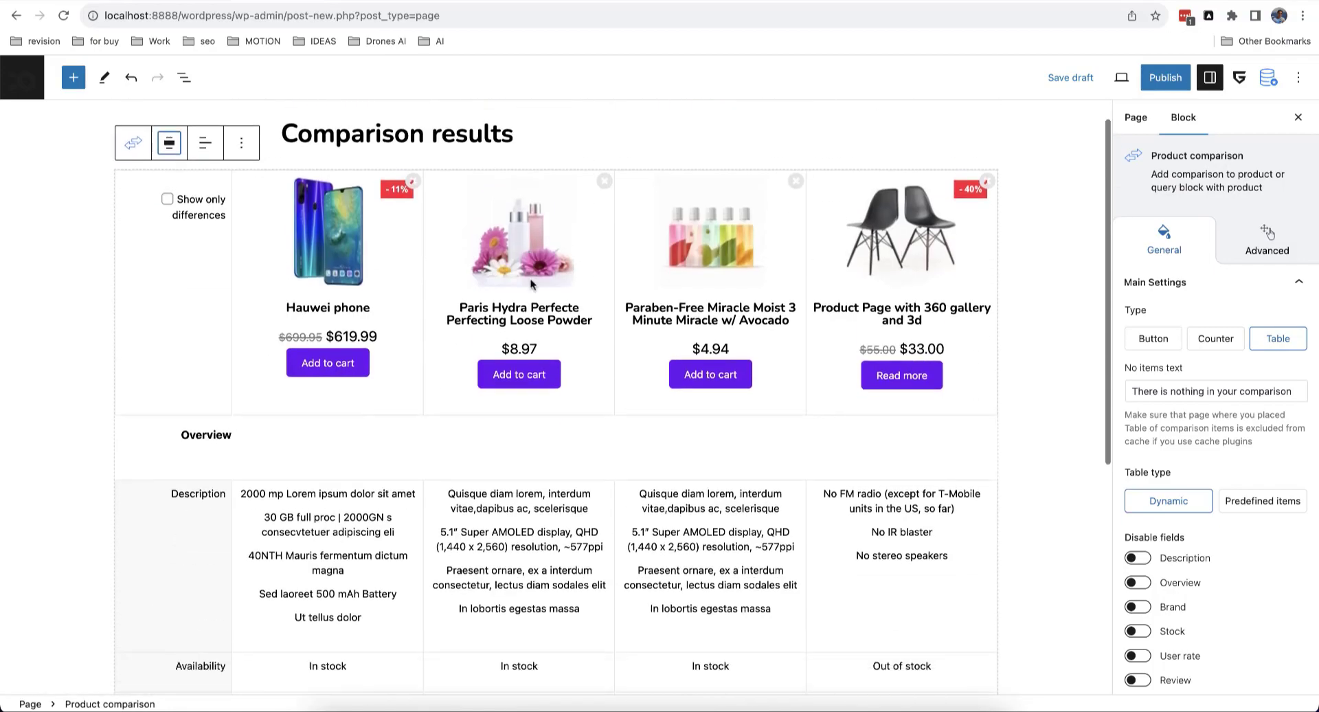
scroll(530, 282, "down", 7)
scroll(531, 281, "up", 6)
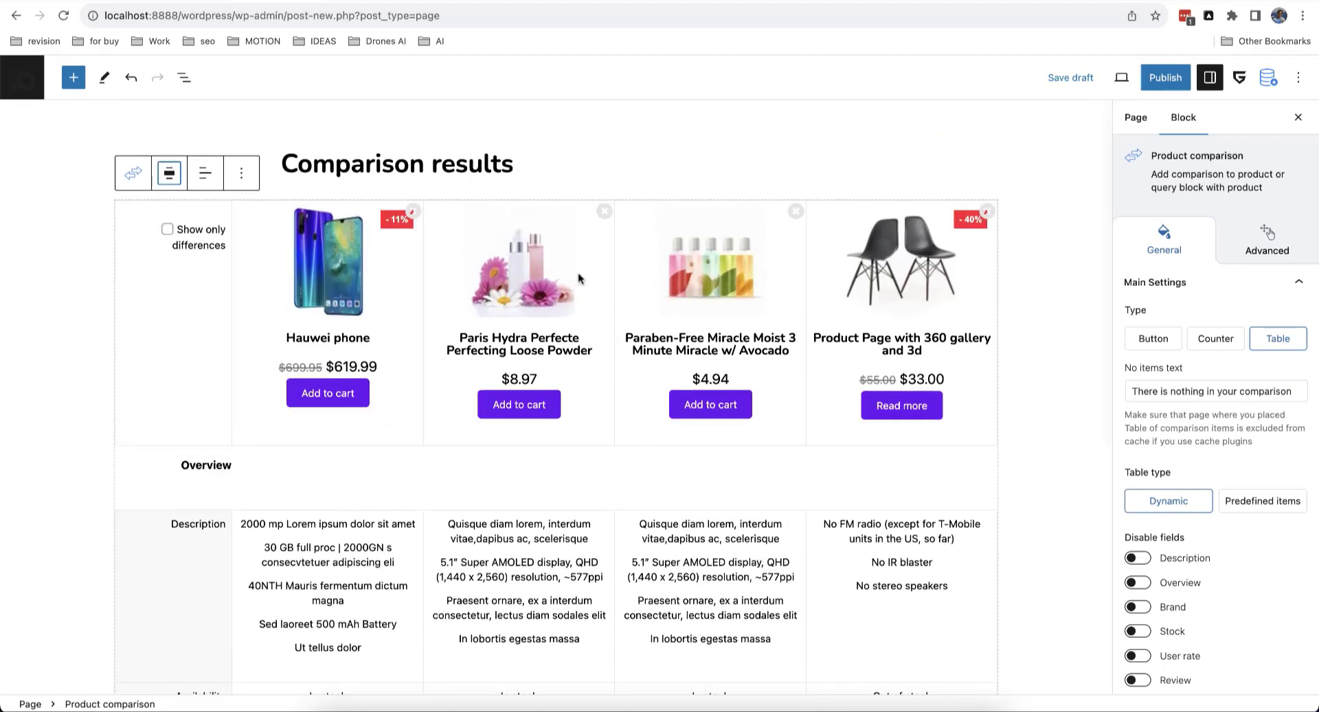
scroll(1244, 412, "down", 3)
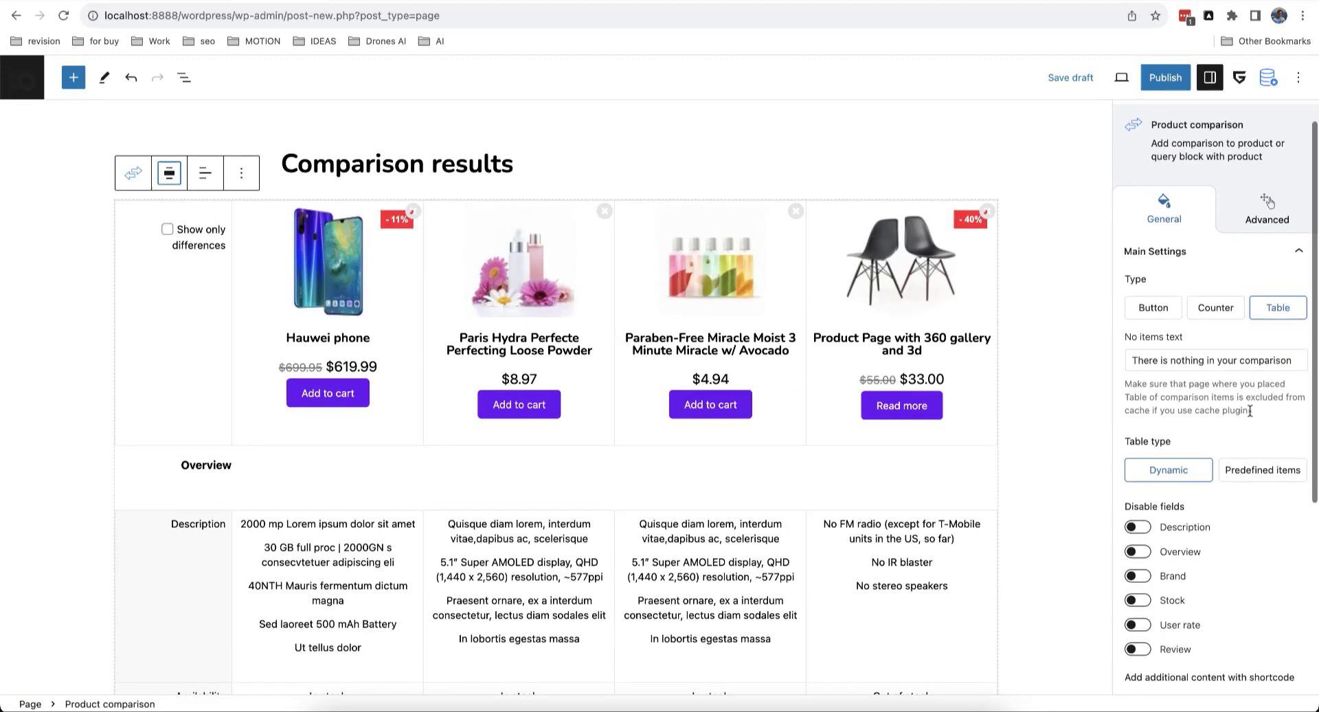
scroll(957, 472, "down", 2)
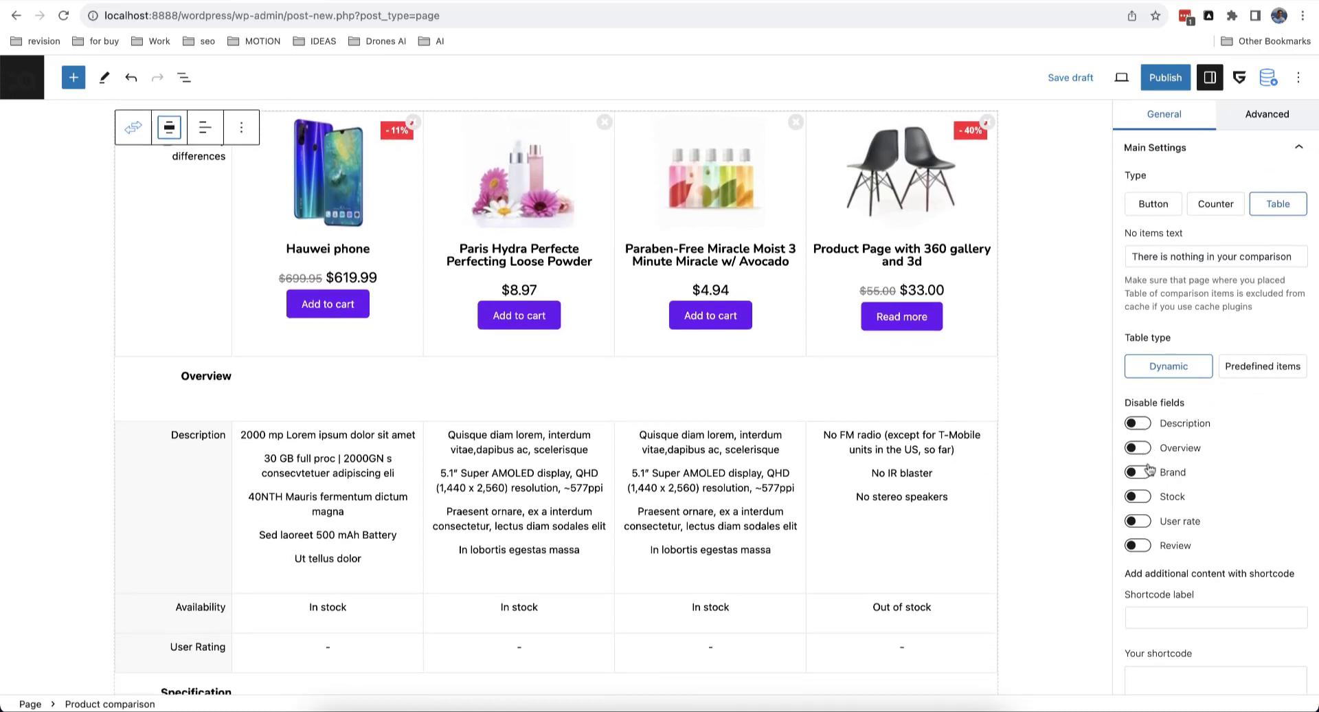
scroll(1234, 488, "down", 3)
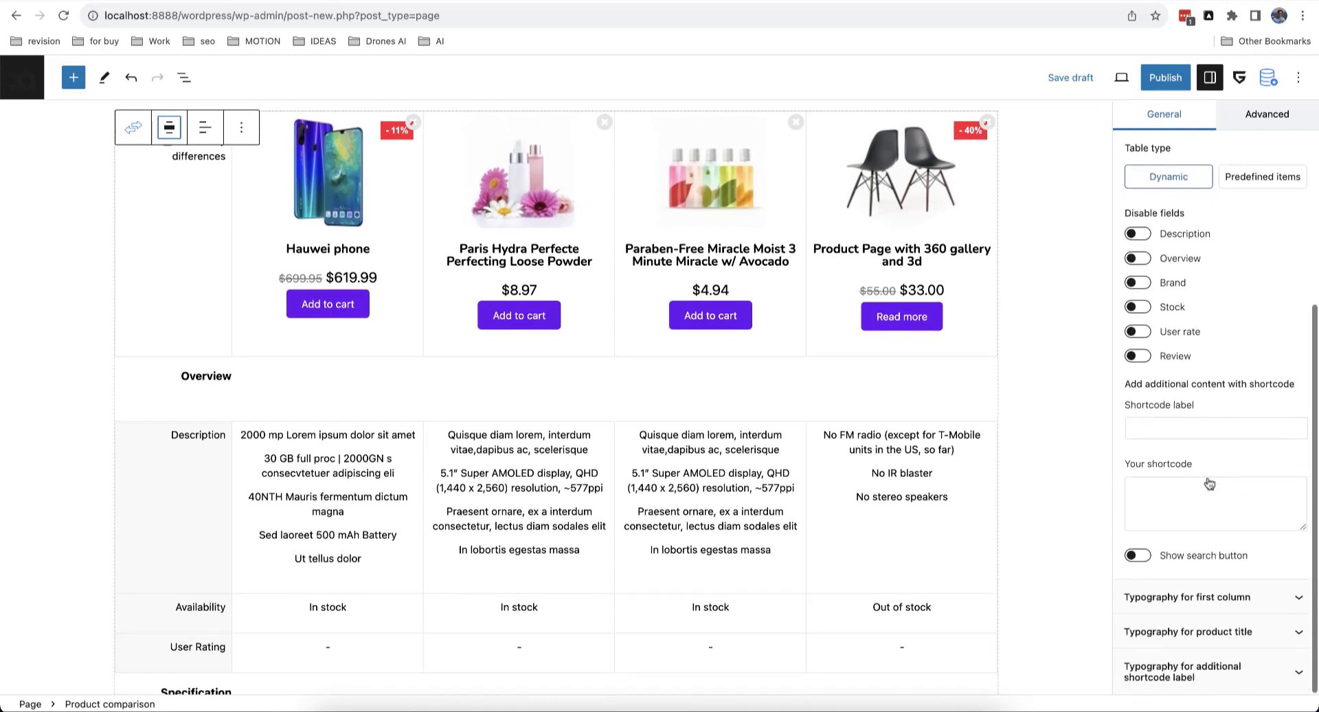
scroll(852, 491, "down", 5)
scroll(825, 494, "up", 2)
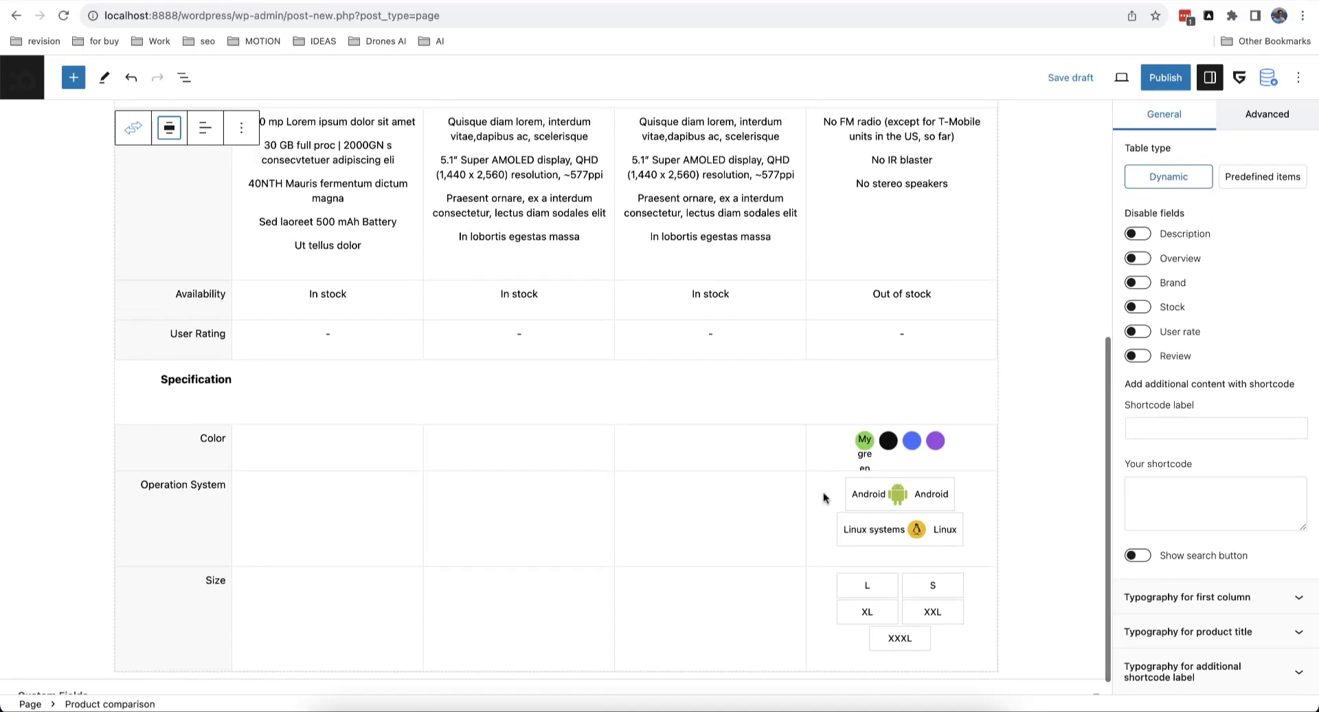
scroll(823, 492, "up", 1)
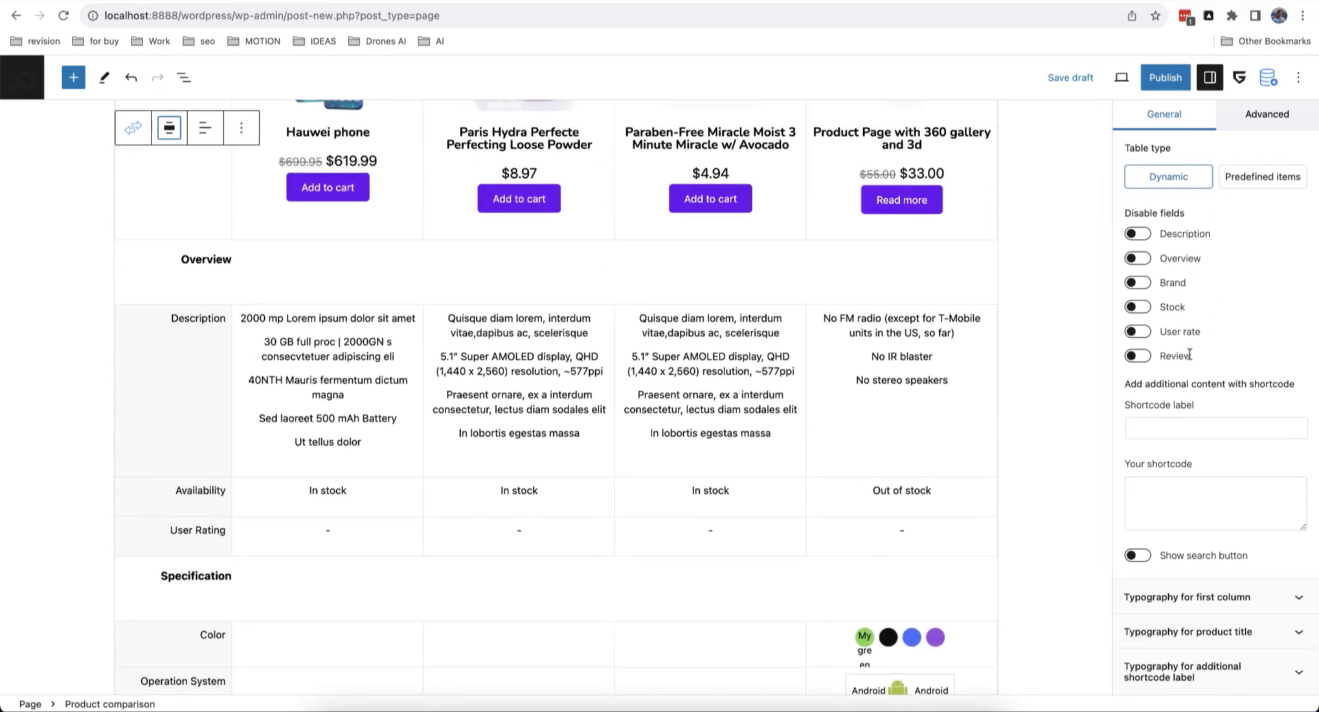
Step: Start adding a custom shortcode row to the comparison table
left_click(1159, 492)
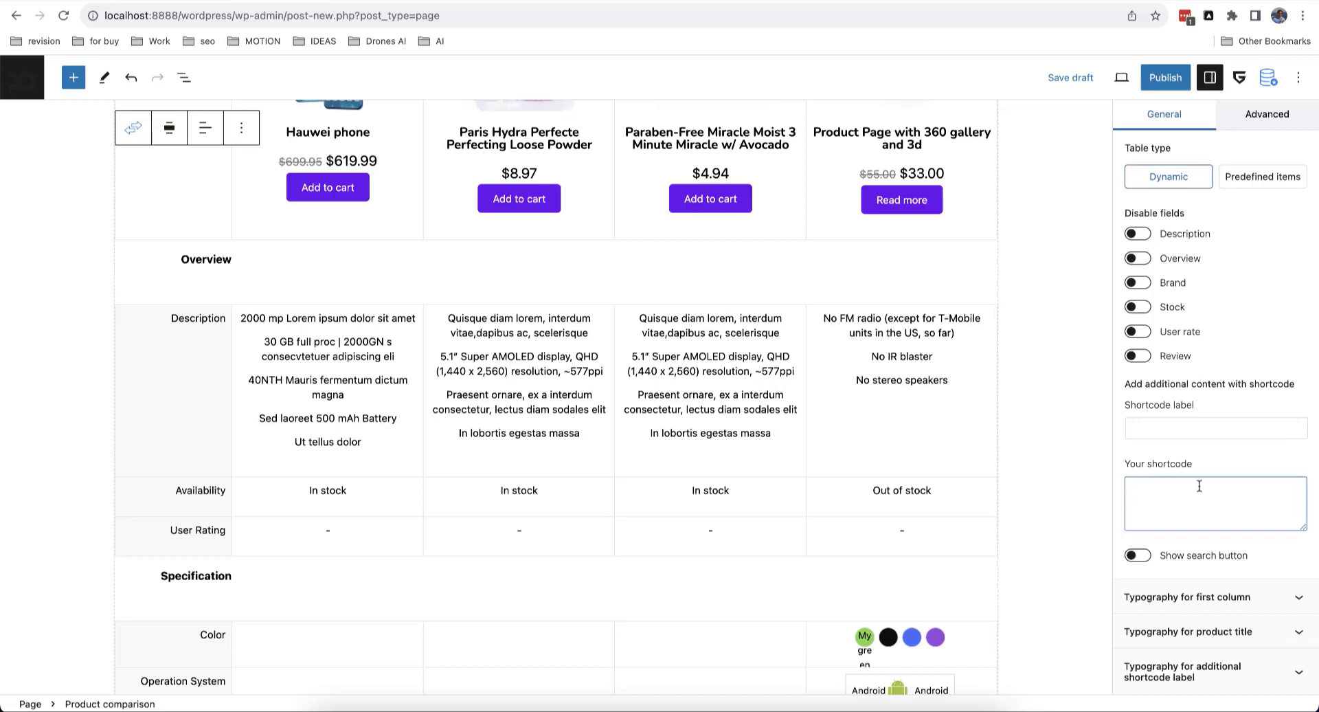
scroll(732, 518, "down", 3)
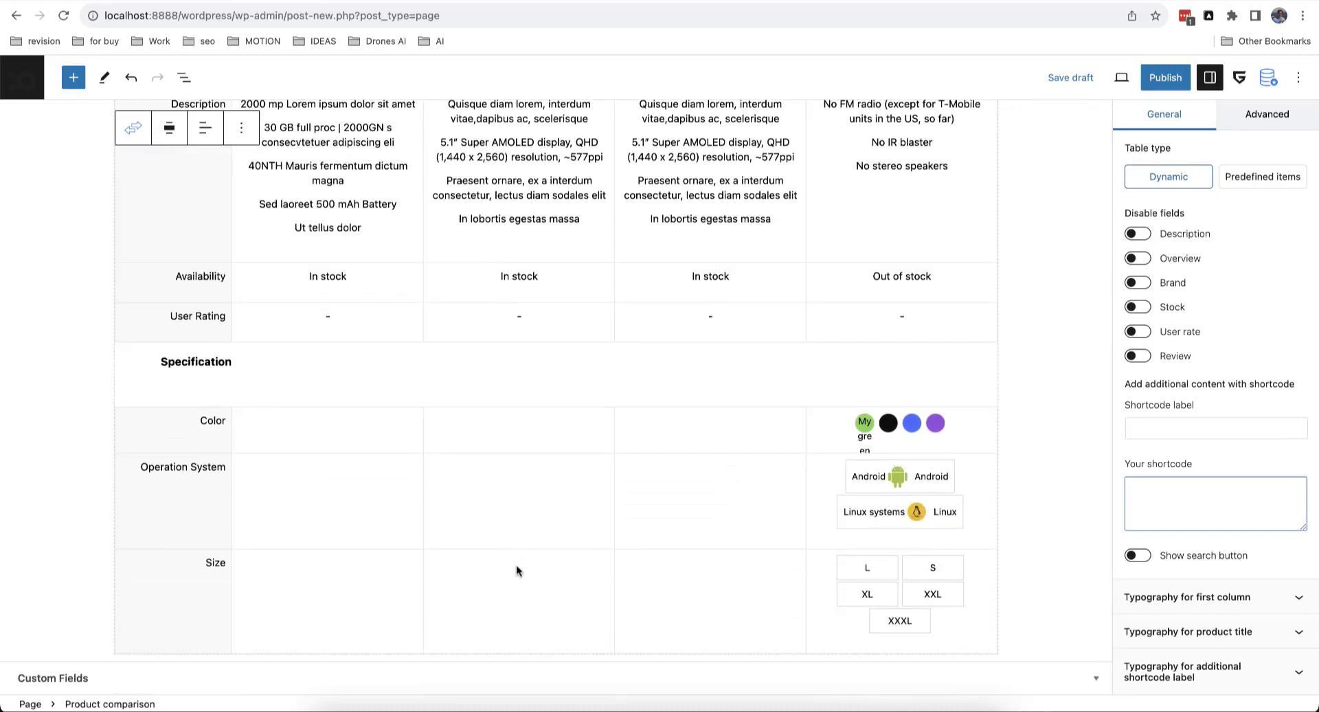
scroll(517, 565, "up", 3)
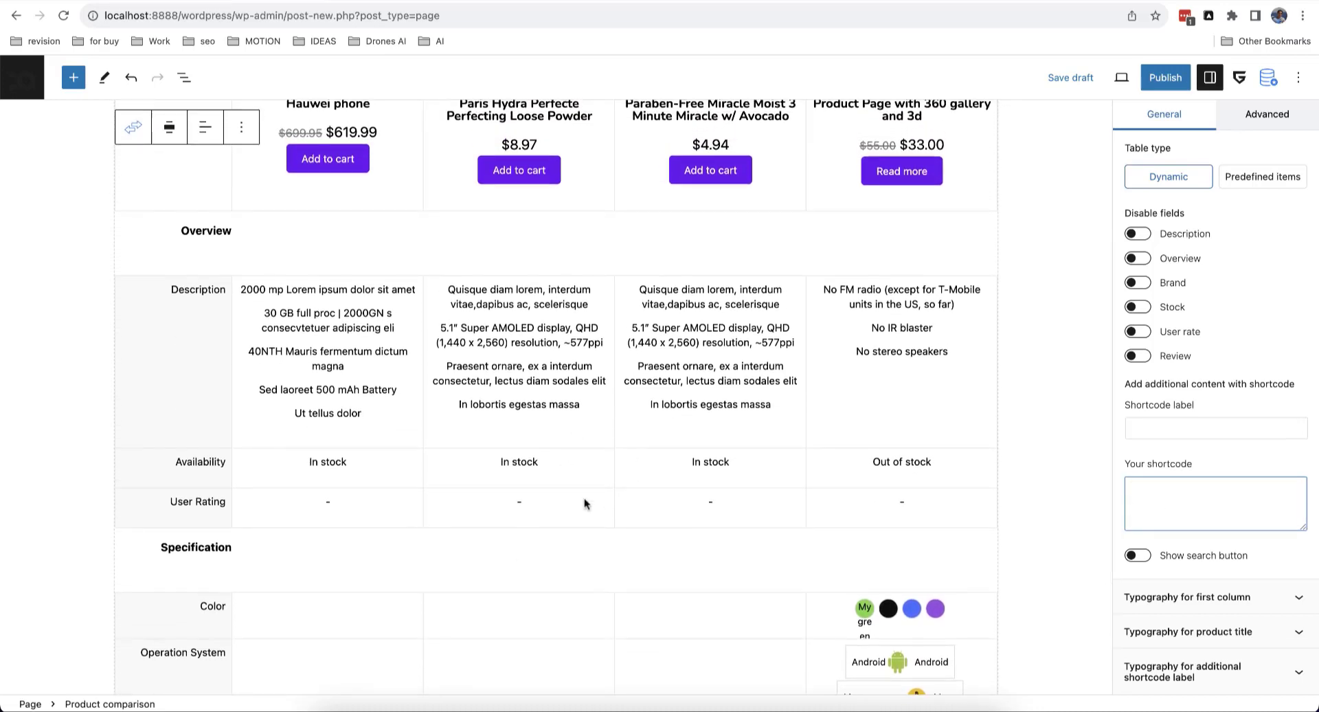
scroll(584, 504, "down", 3)
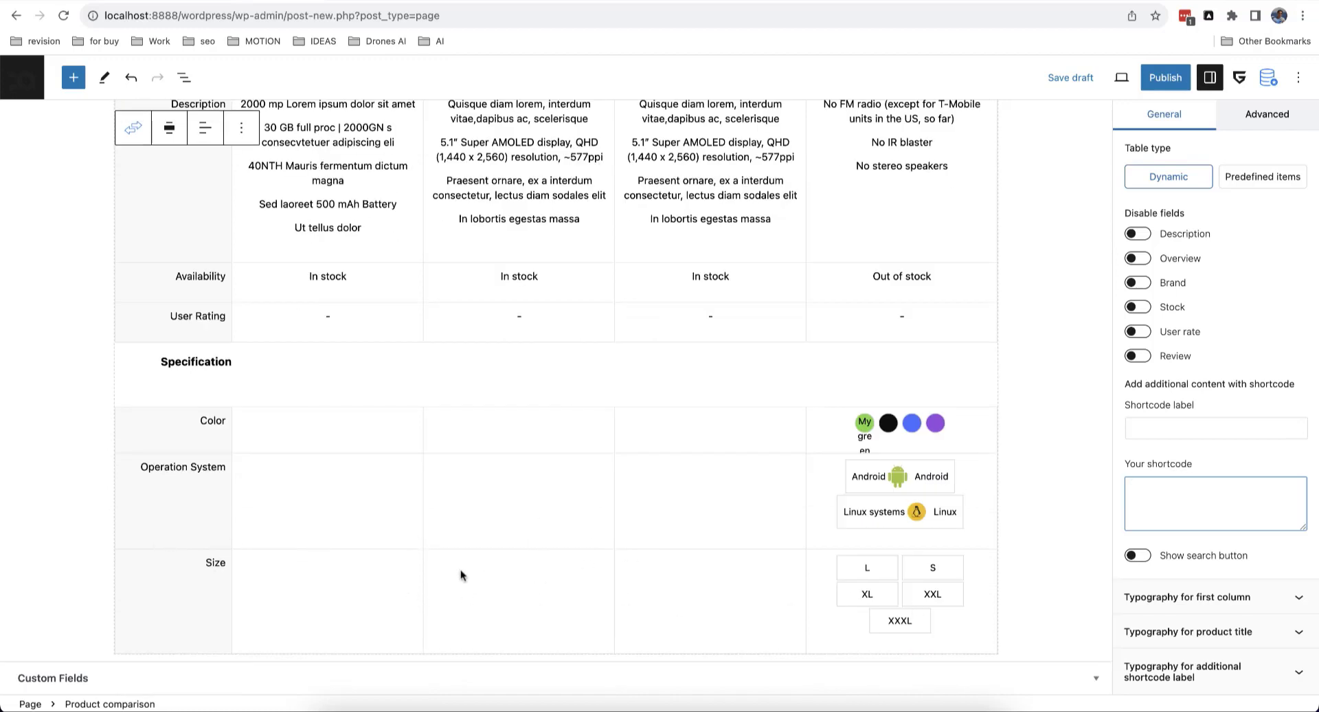
scroll(461, 575, "up", 5)
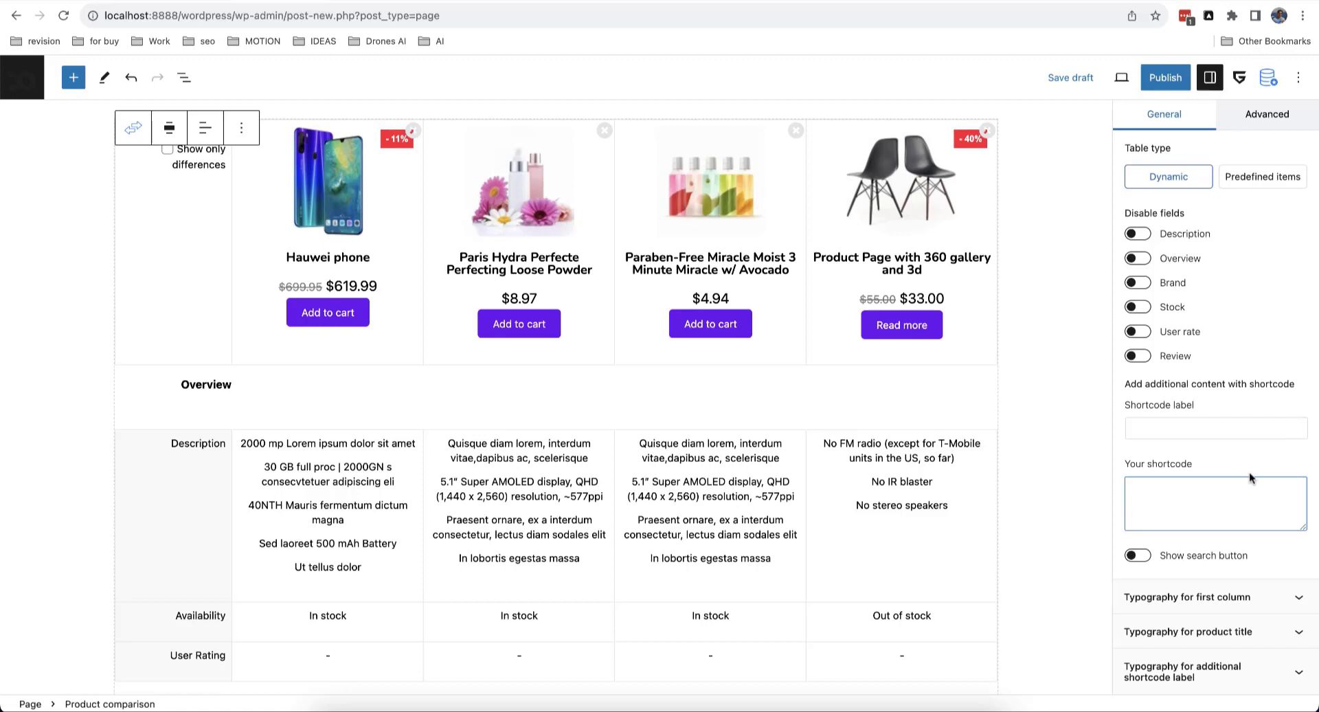
scroll(1249, 477, "up", 5)
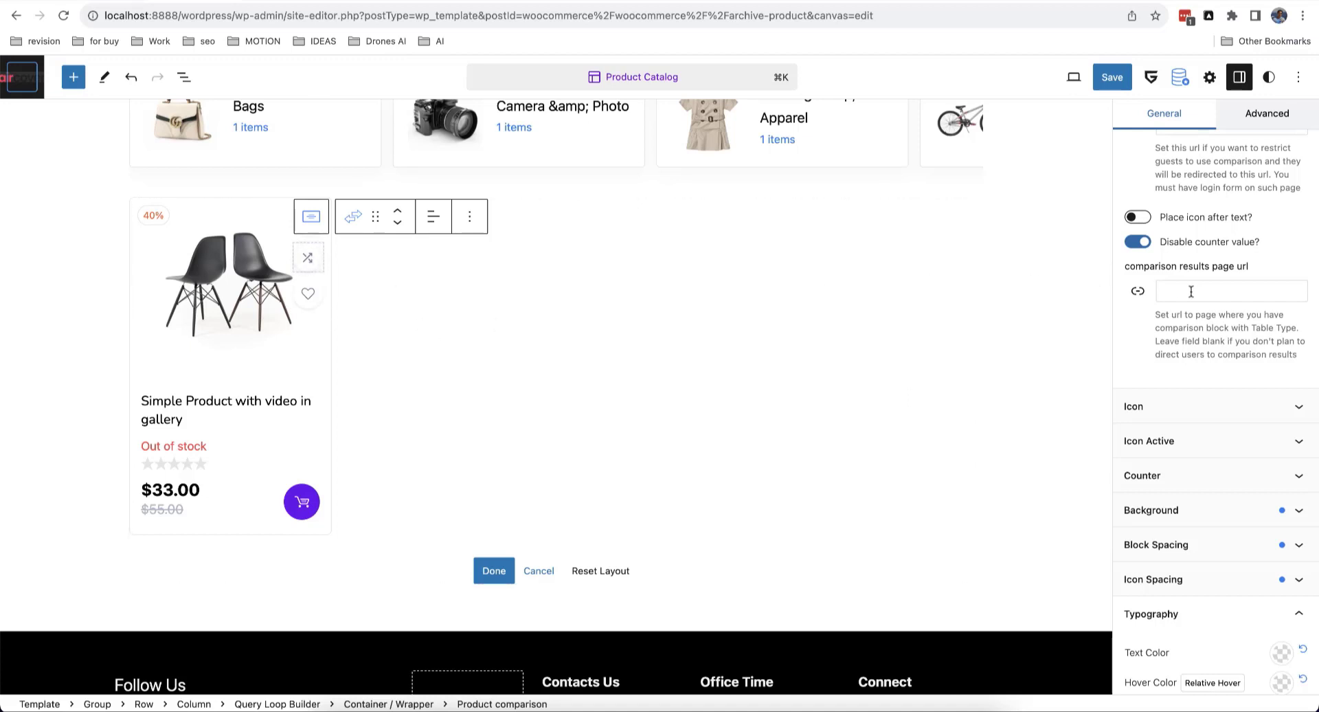
left_click(1268, 293)
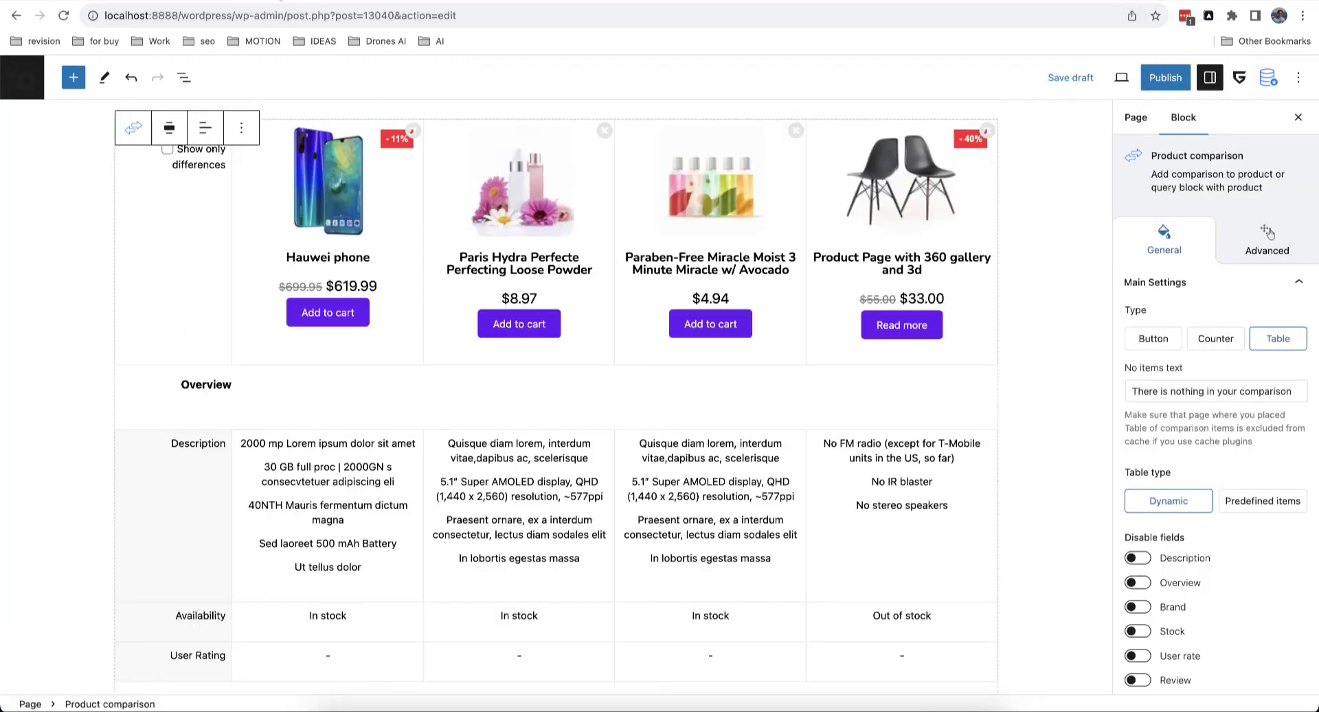
scroll(553, 300, "up", 2)
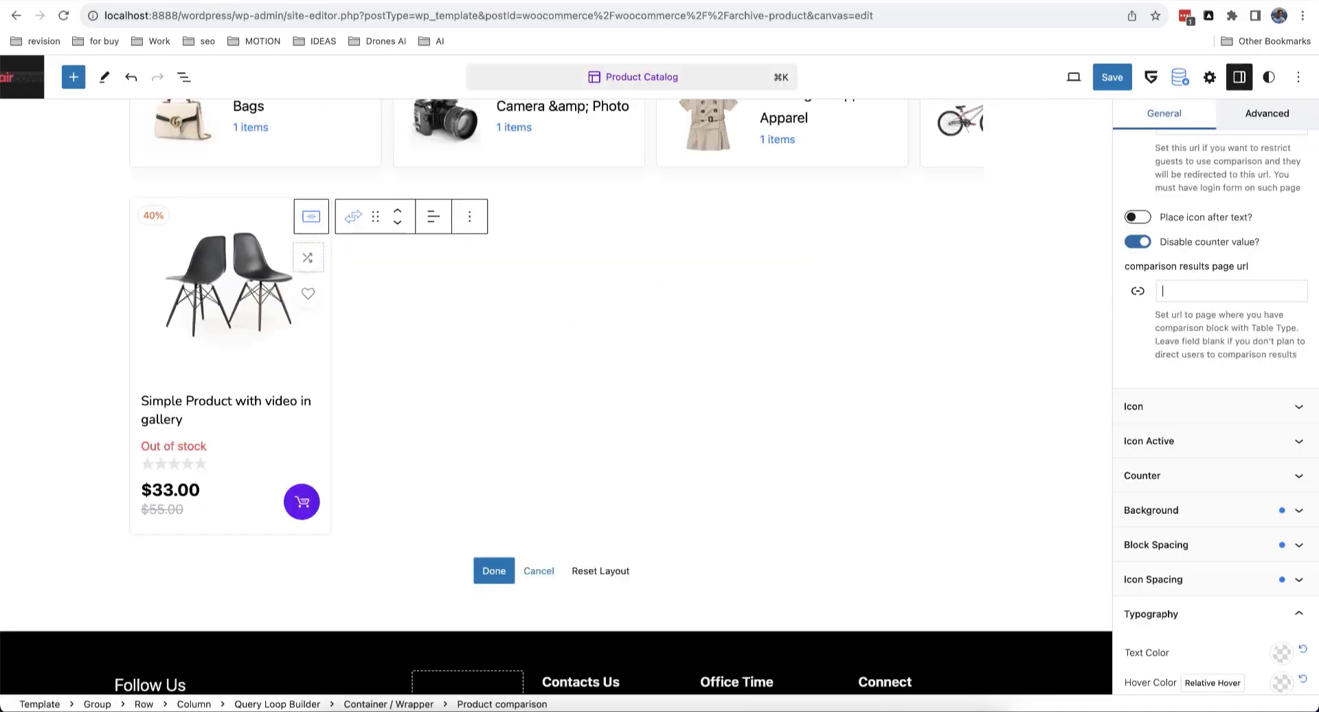
scroll(1161, 314, "up", 10)
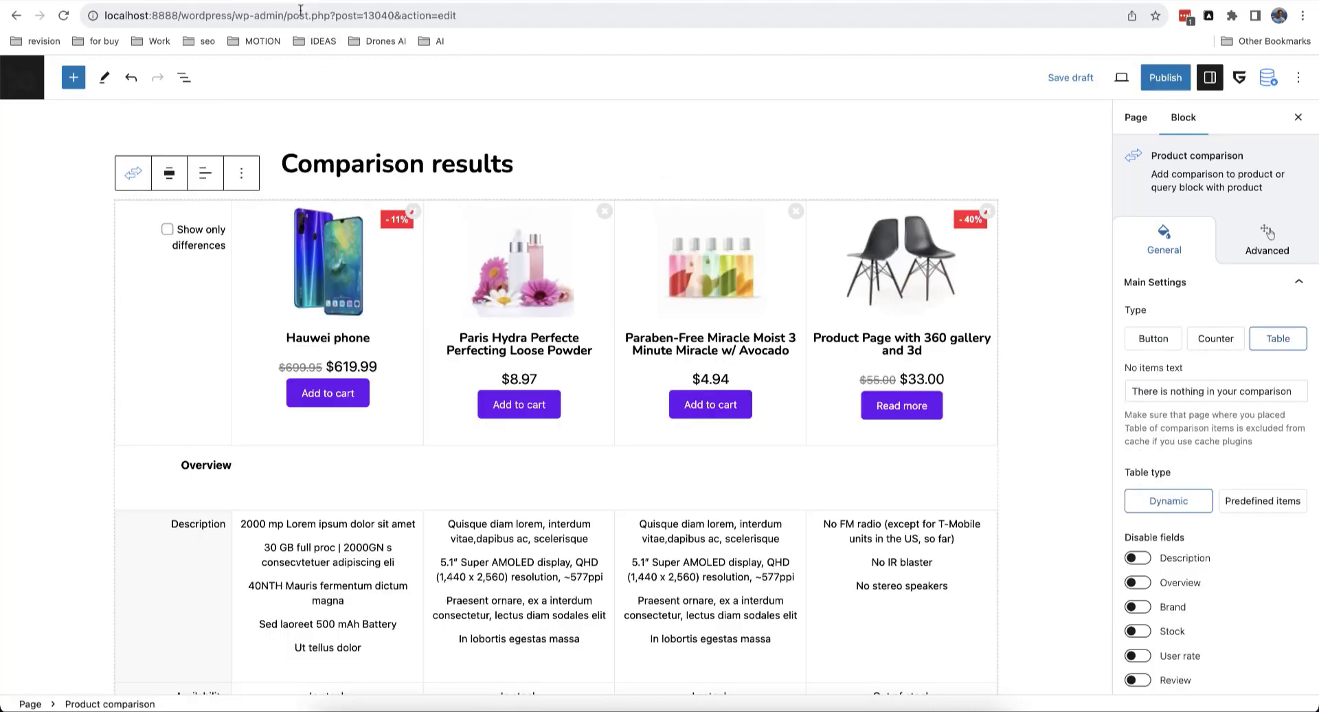
Step: Load the WooCommerce demo store site, confirming leaving the editor page
left_click(303, 14)
type("shop")
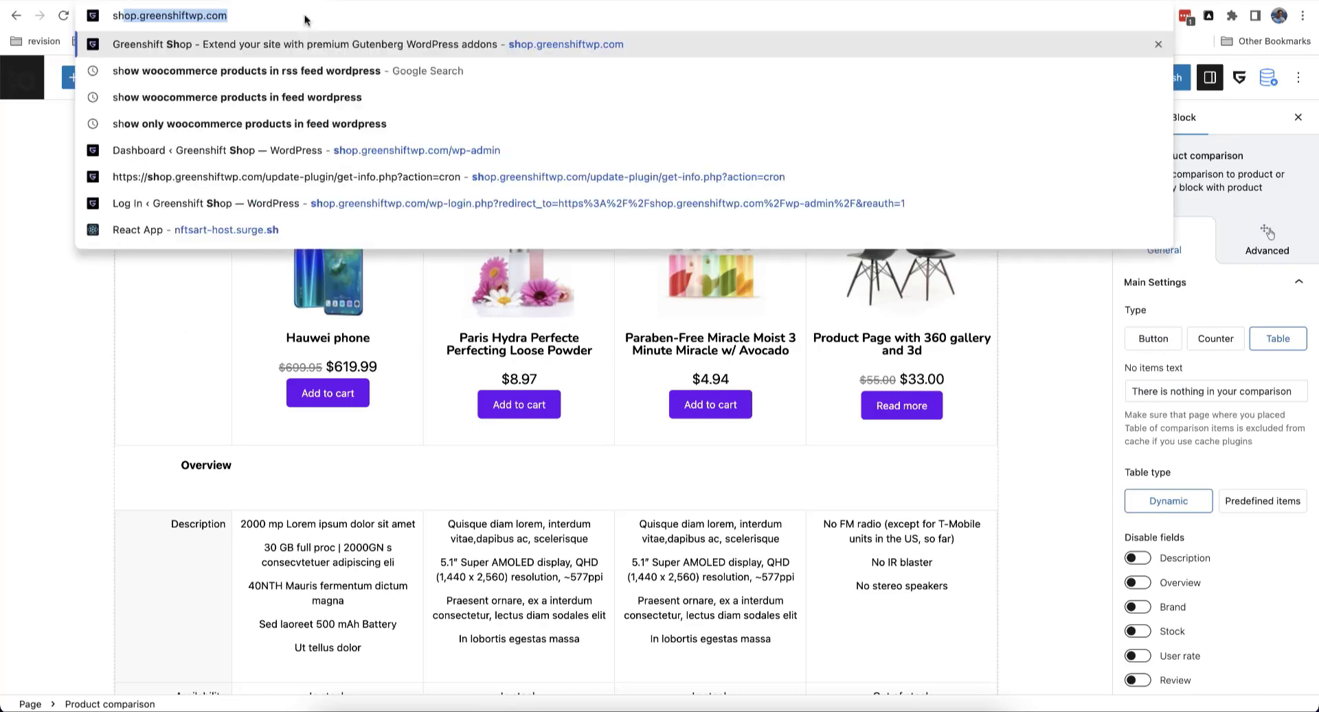
key("BackSpace")
key("BackSpace")
key("BackSpace")
key("BackSpace")
key("BackSpace")
type("woo")
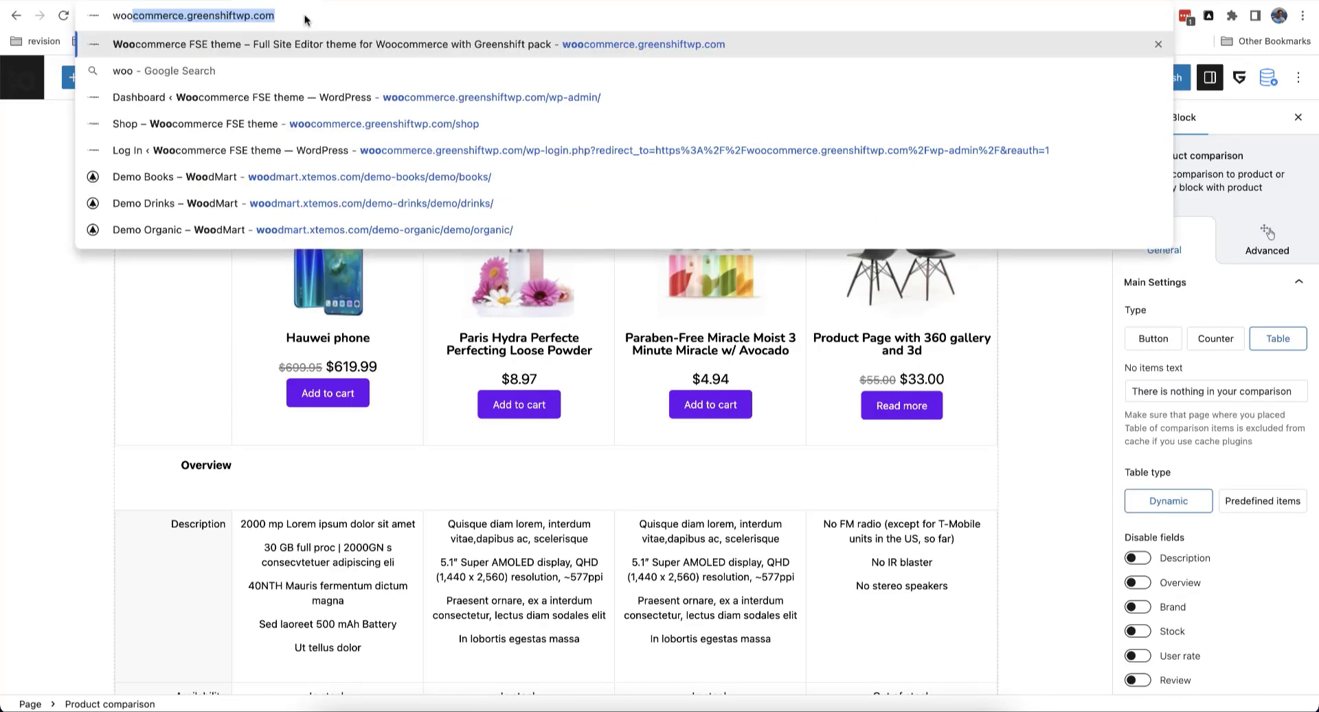
key("Return")
left_click(677, 254)
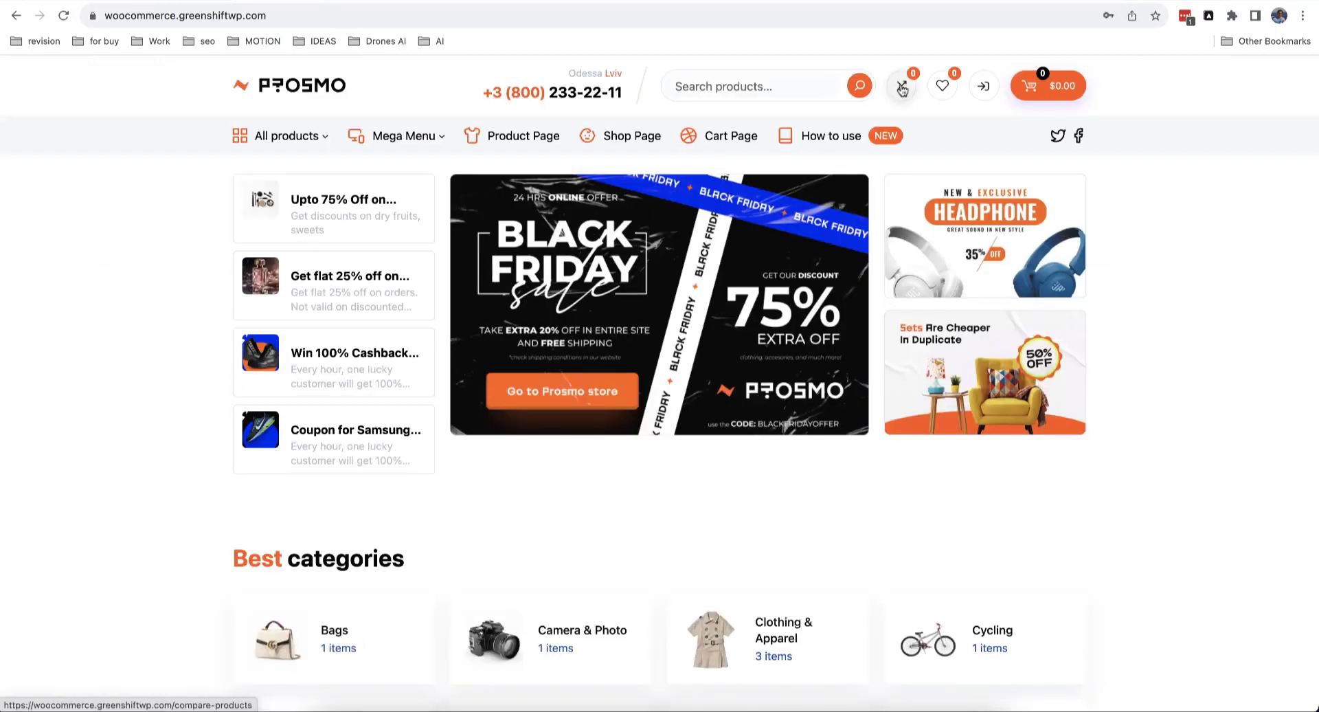
Step: Add the 360 gallery chairs product to compare and view the Compare products page
scroll(733, 279, "down", 10)
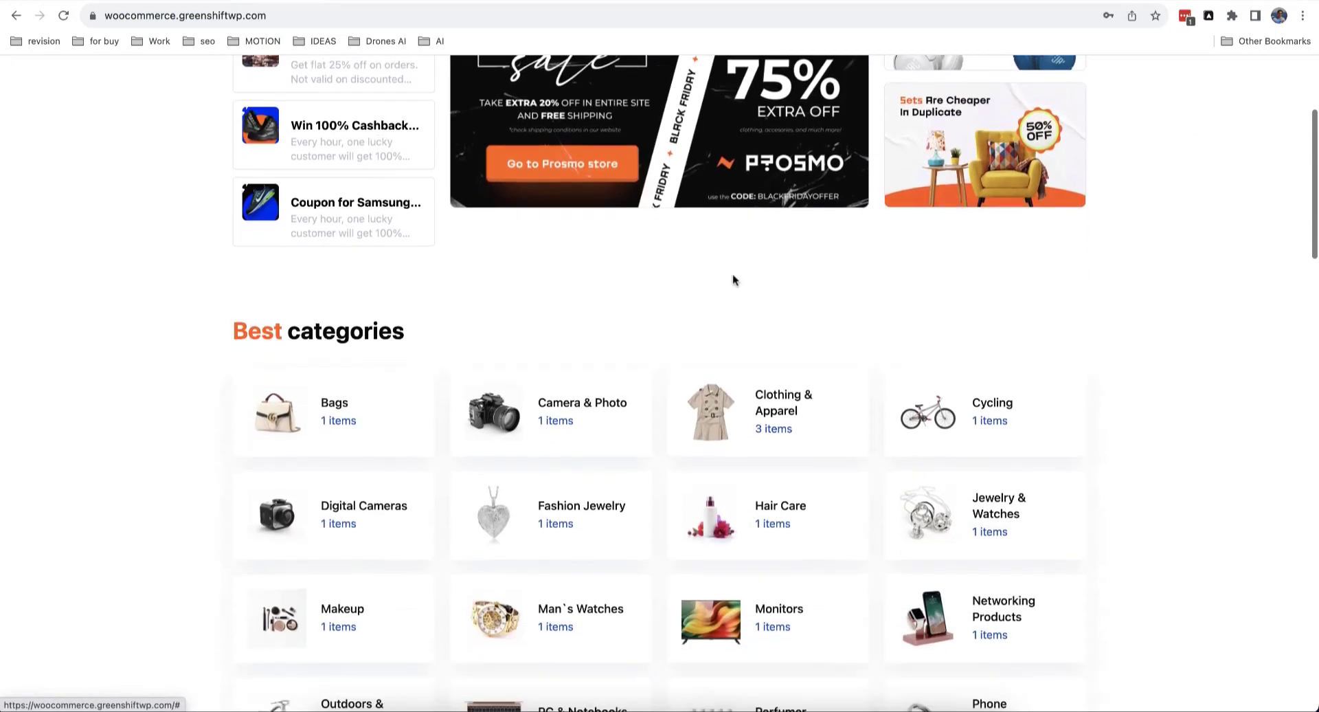
scroll(733, 279, "down", 3)
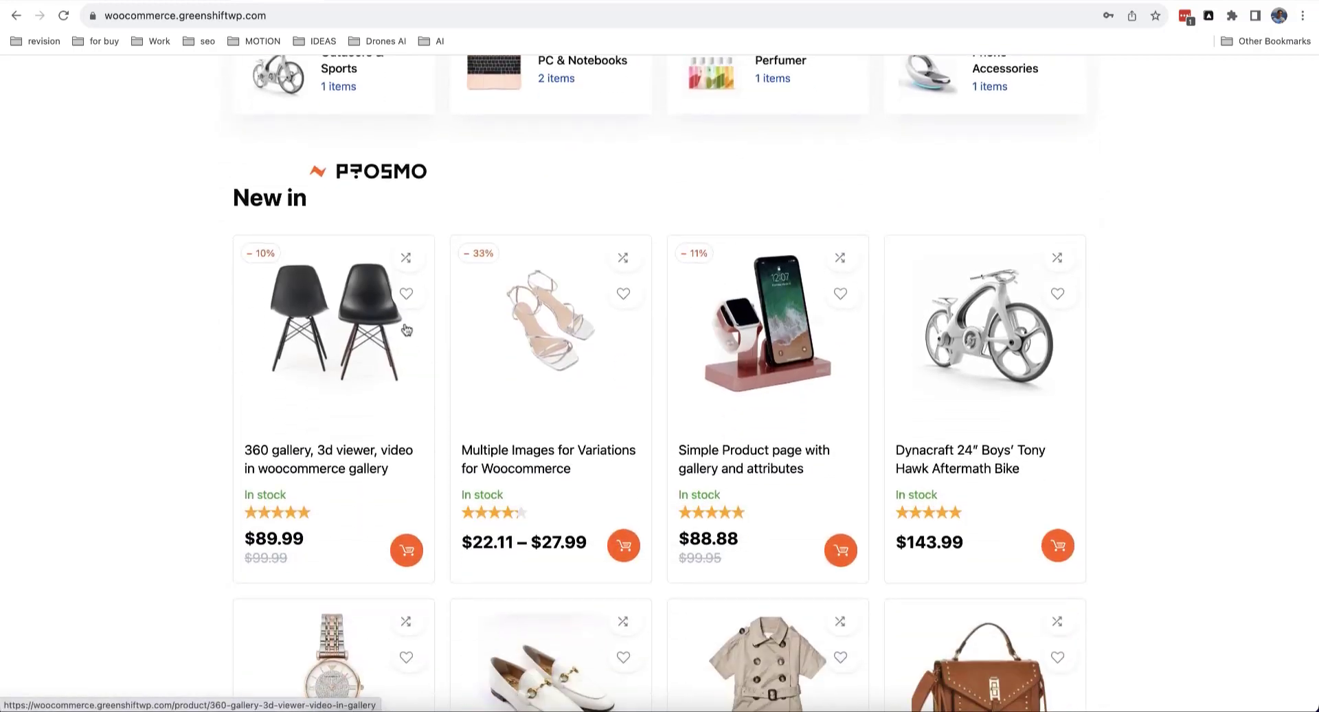
left_click(406, 258)
scroll(466, 303, "up", 10)
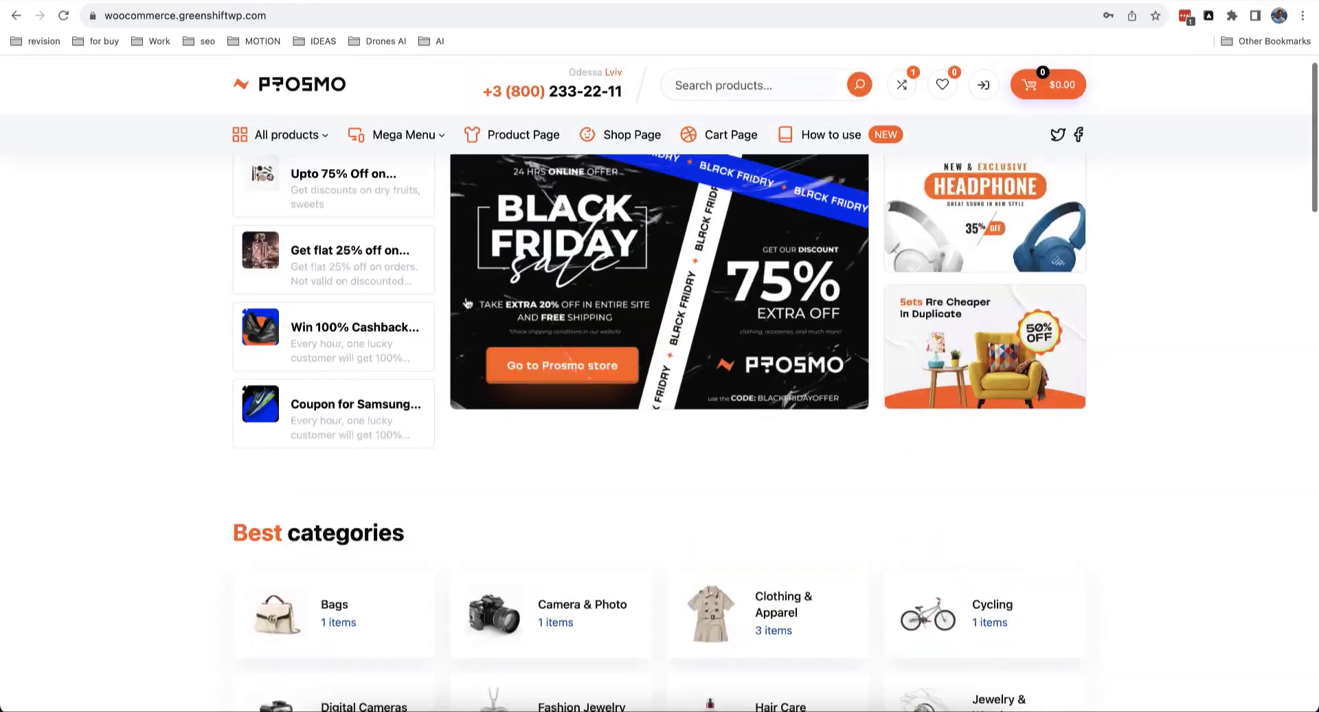
left_click(904, 90)
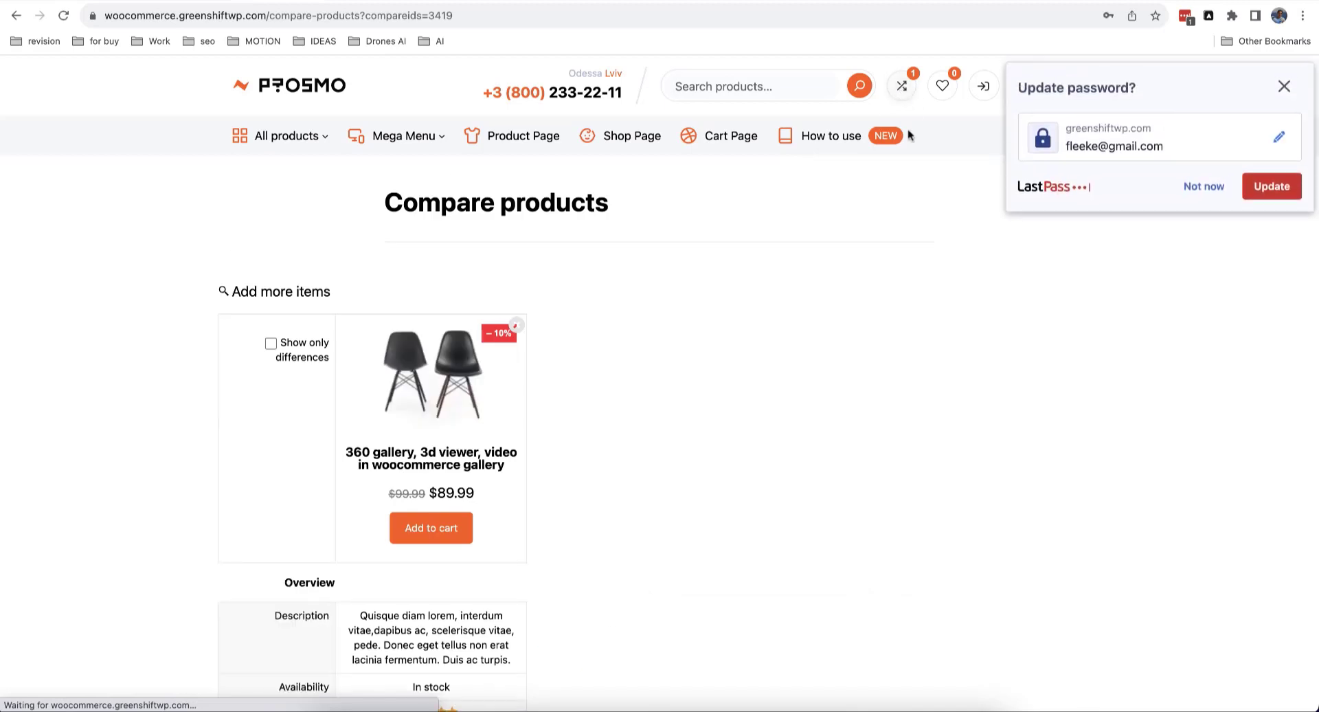
scroll(770, 294, "down", 1)
scroll(521, 427, "down", 3)
scroll(554, 368, "up", 4)
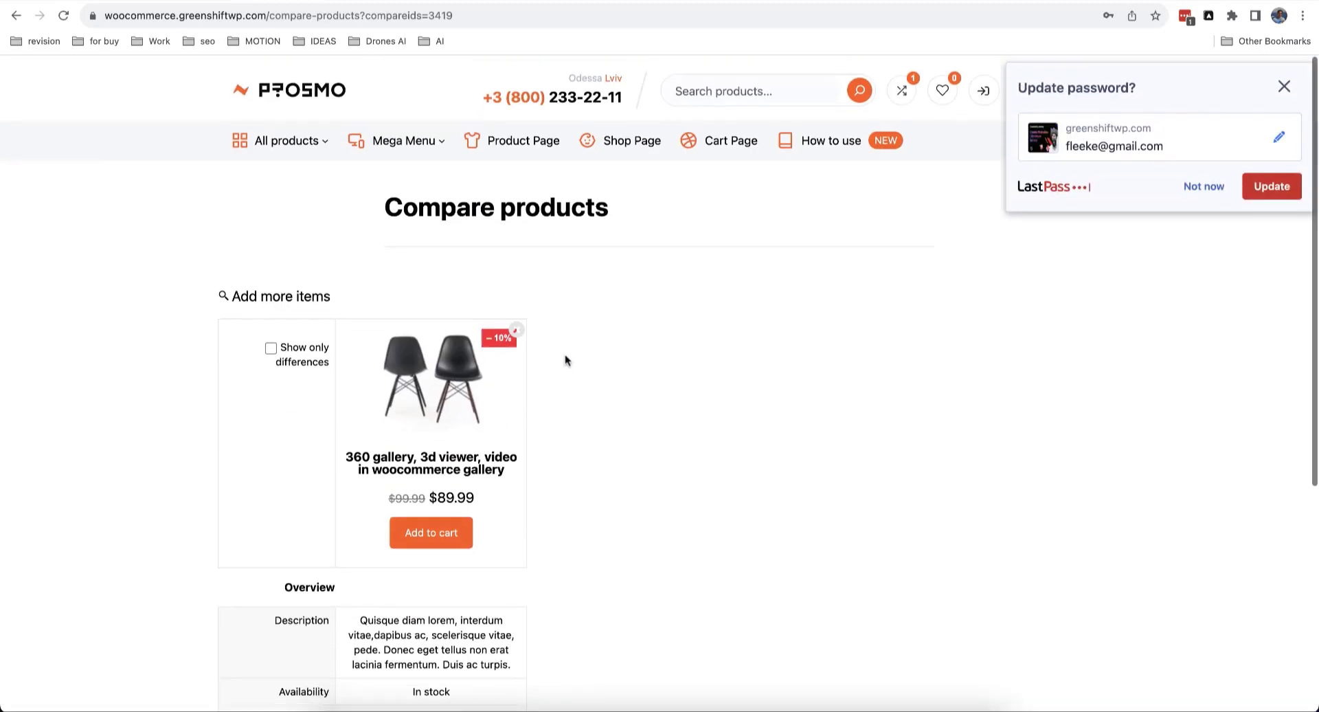
Step: Back on the store homepage, add the white shoes and trench dress to comparison
left_click(17, 16)
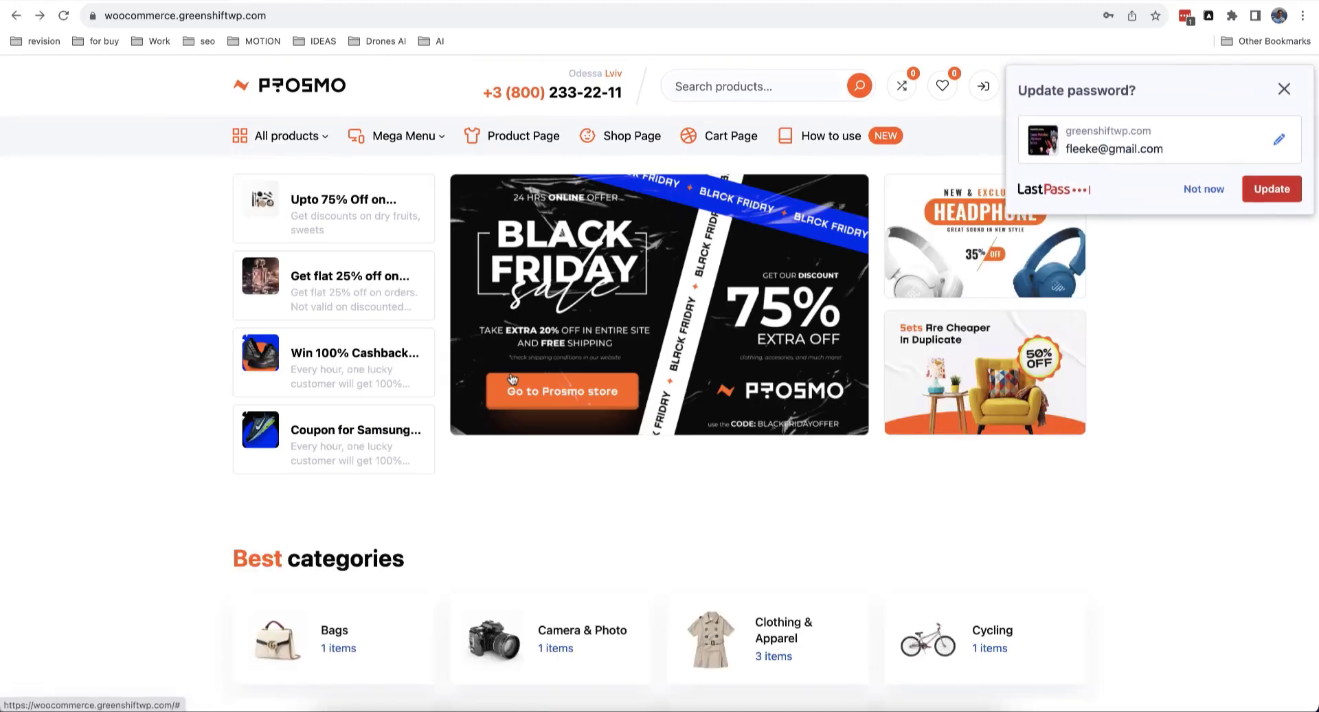
scroll(512, 379, "down", 7)
scroll(512, 378, "down", 6)
scroll(509, 381, "up", 4)
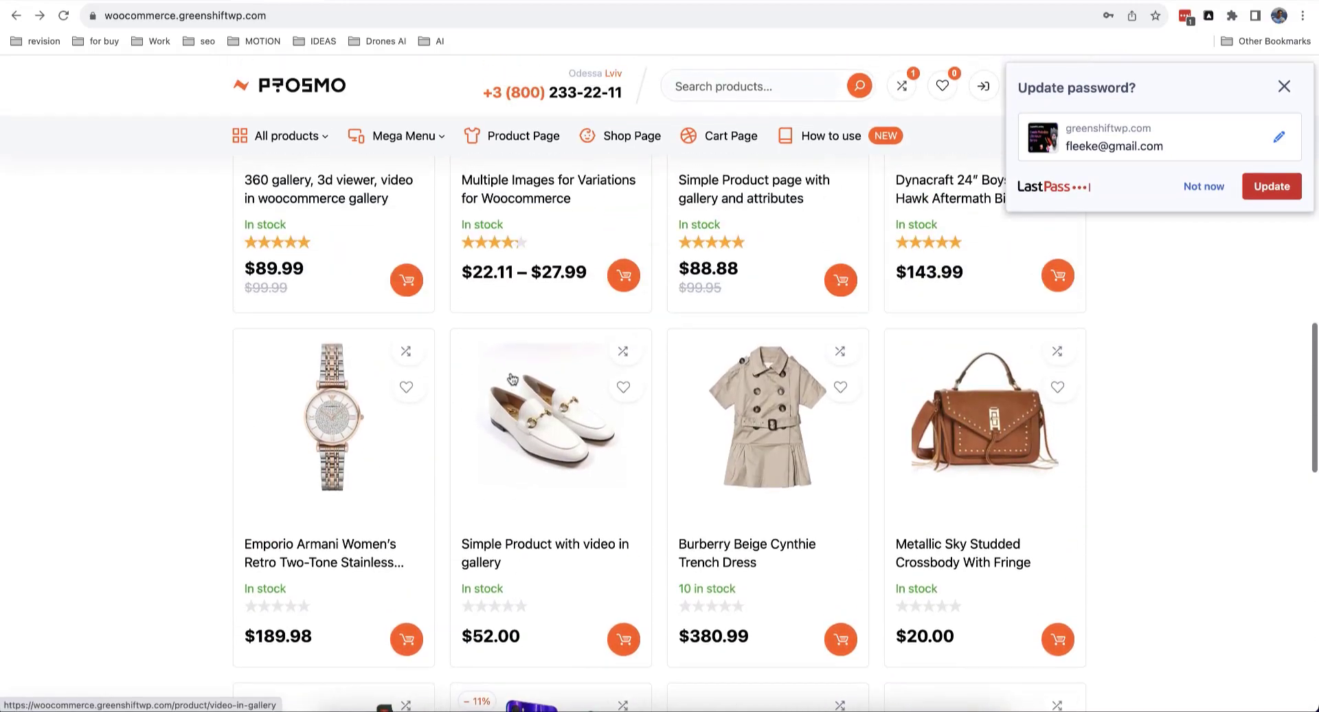
left_click(622, 351)
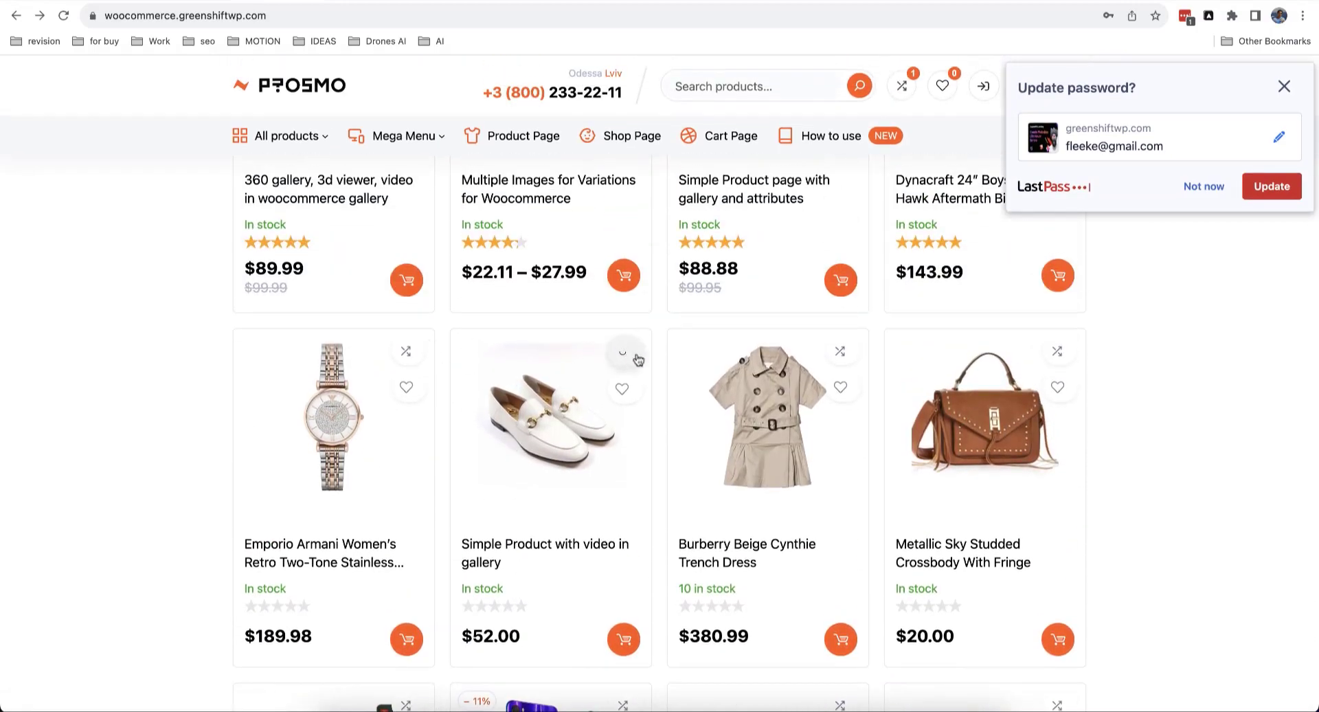
left_click(840, 351)
scroll(775, 411, "up", 15)
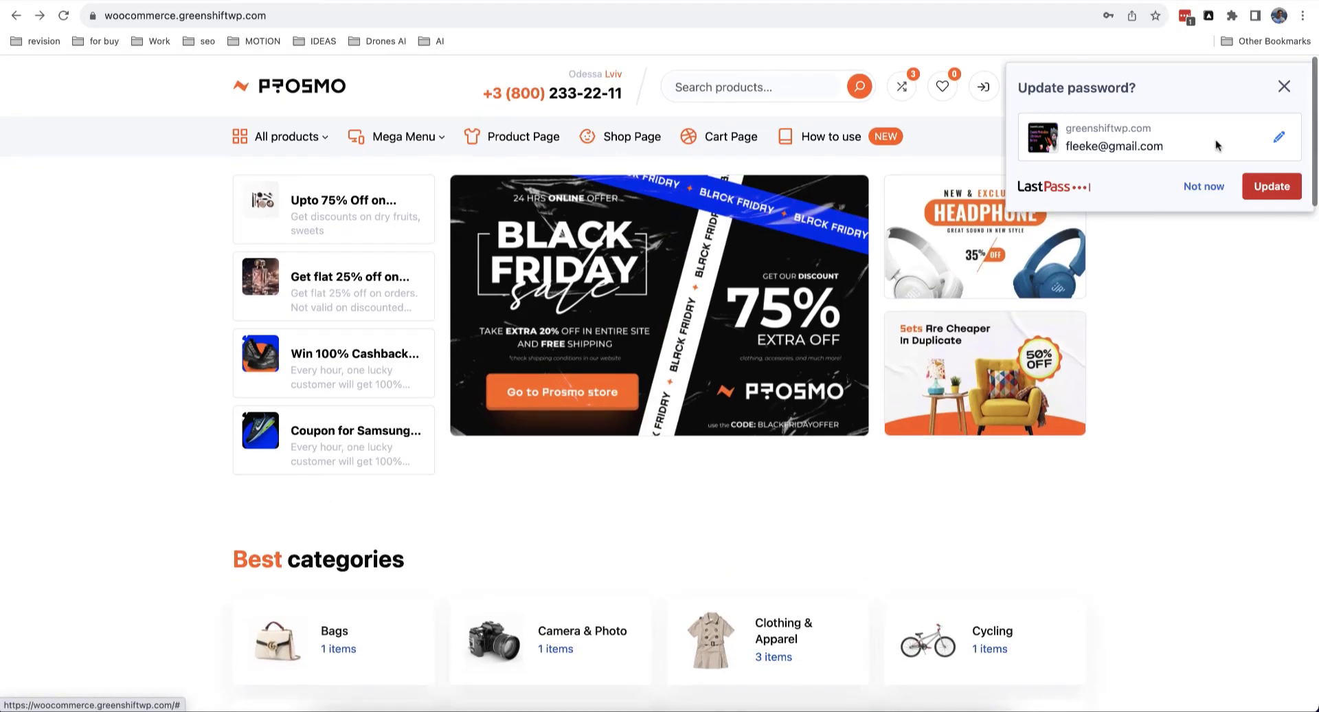
Step: Dismiss the password prompt and open the Compare products page showing three products
left_click(1282, 86)
left_click(910, 90)
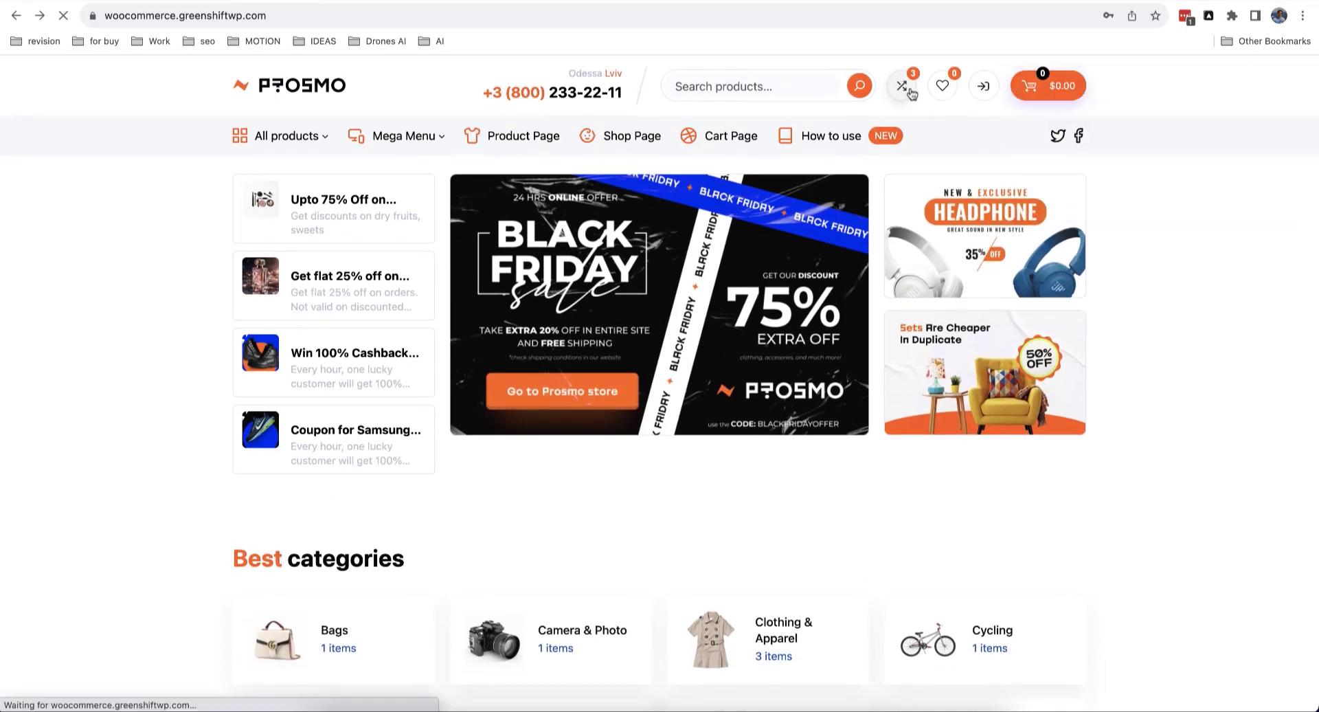
scroll(921, 318, "down", 7)
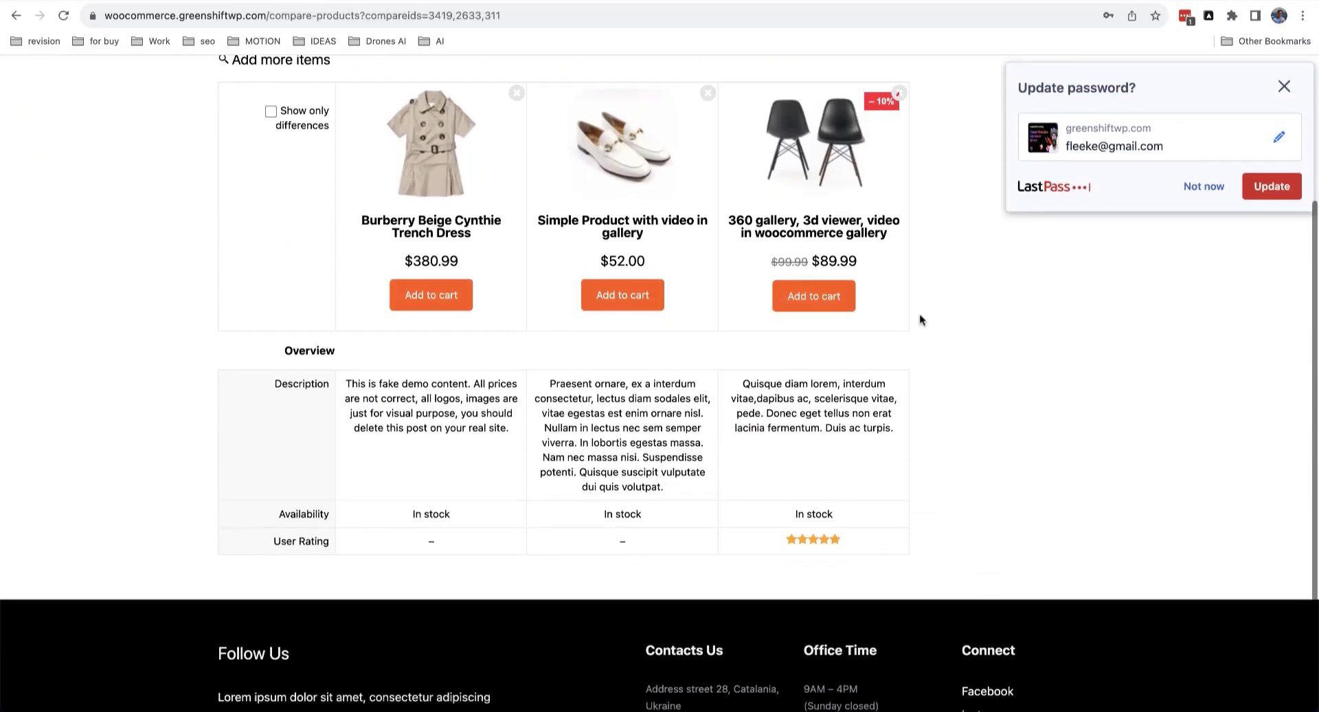
scroll(921, 319, "up", 5)
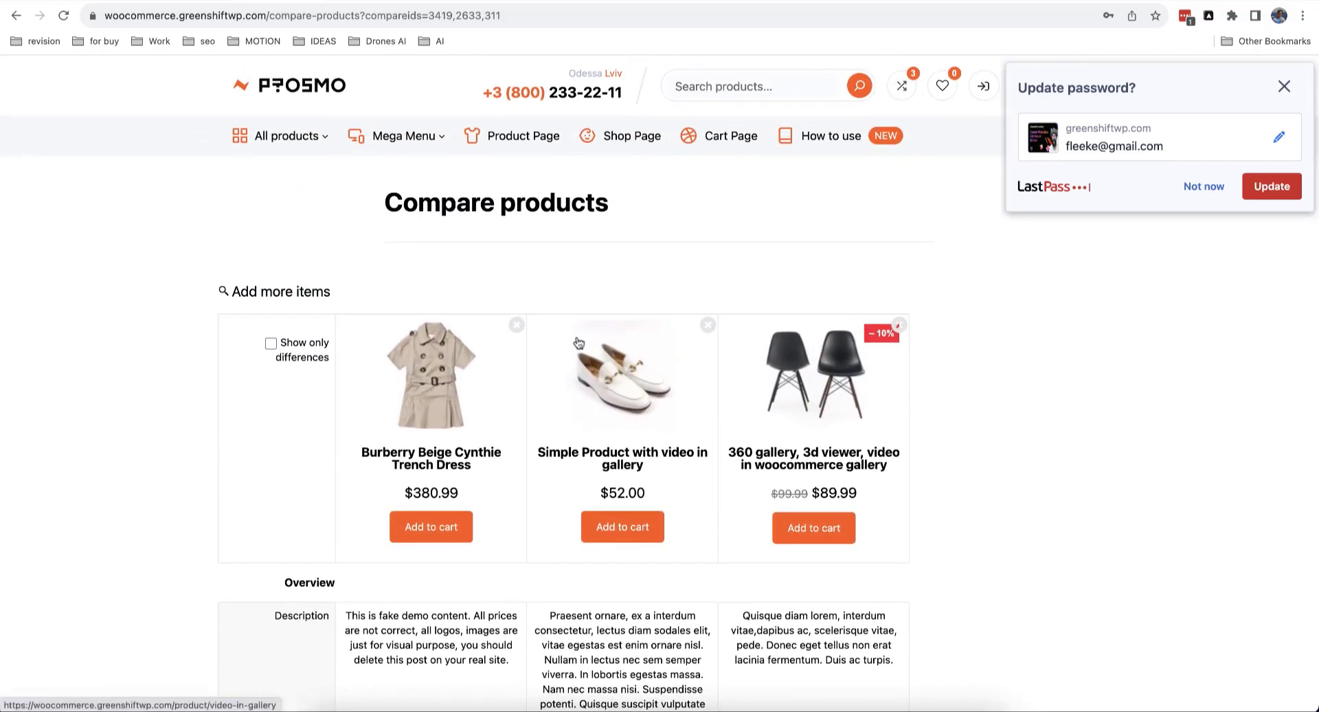
Step: Search for more items and add the Emporio Armani watch to the comparison
left_click(295, 294)
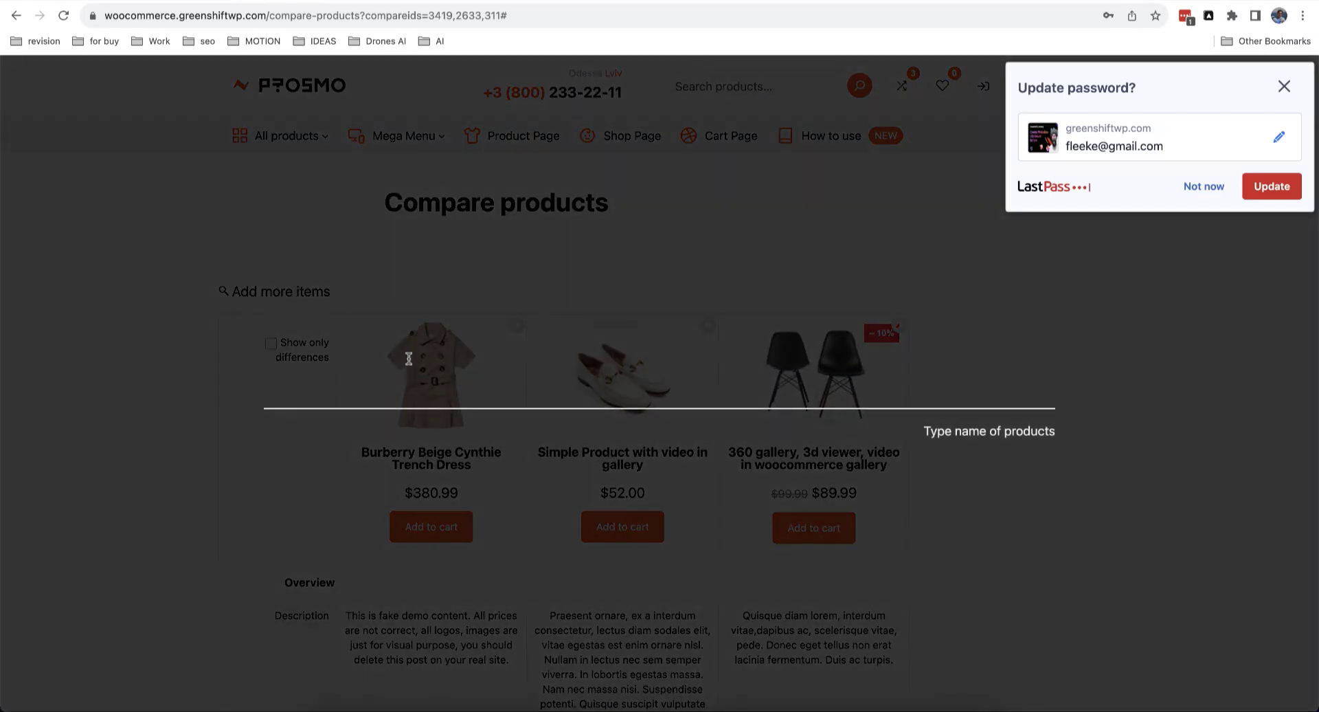
type("test")
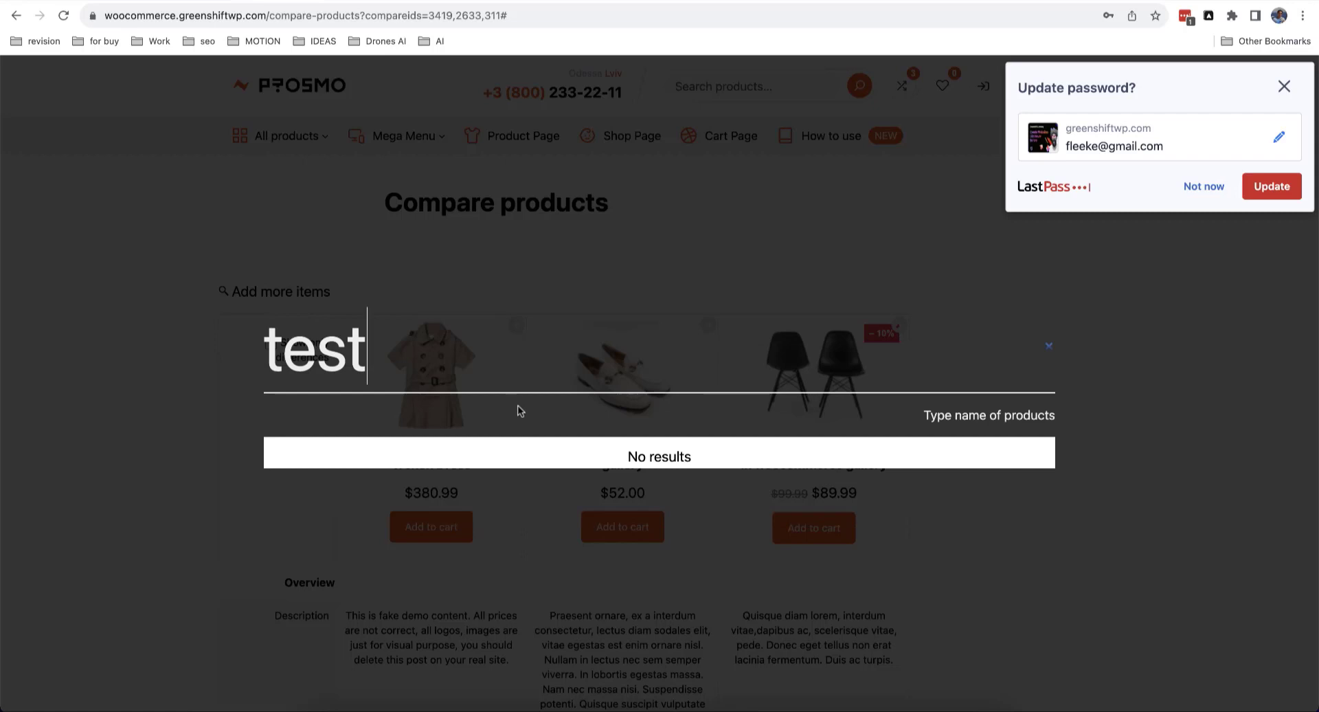
key("BackSpace")
key("BackSpace")
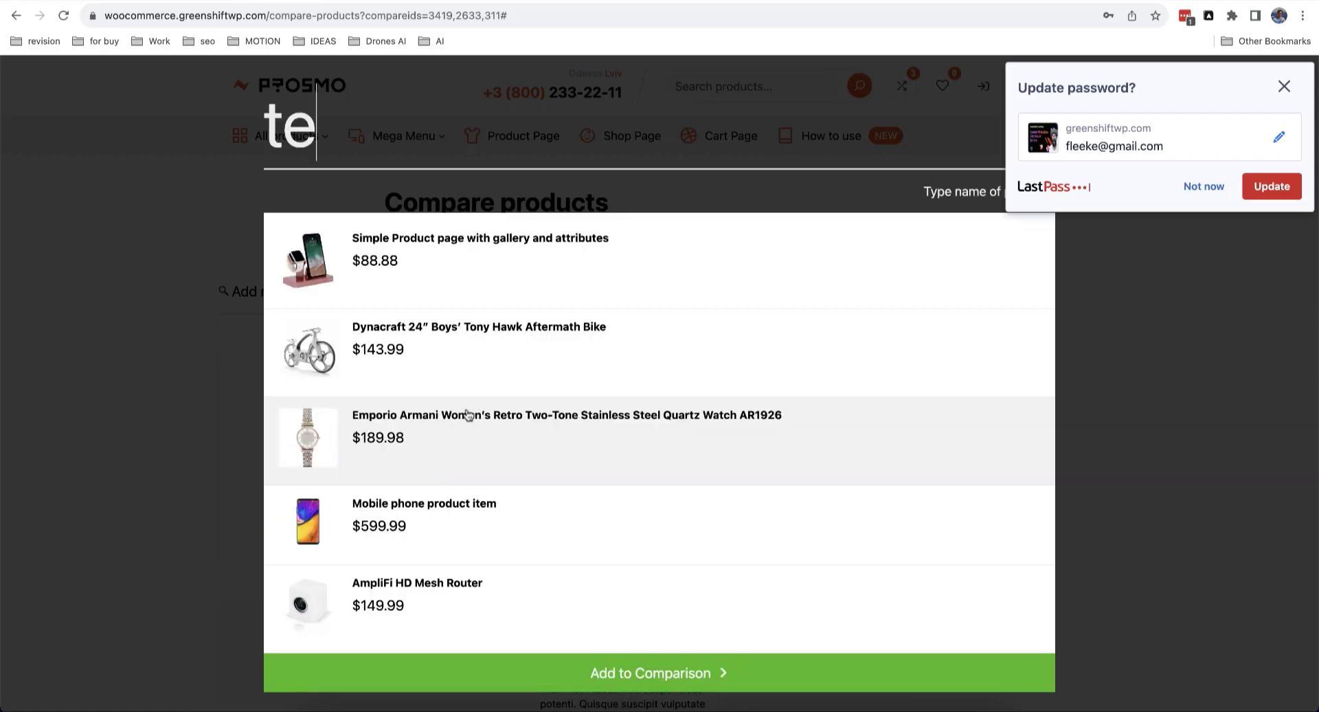
left_click(512, 438)
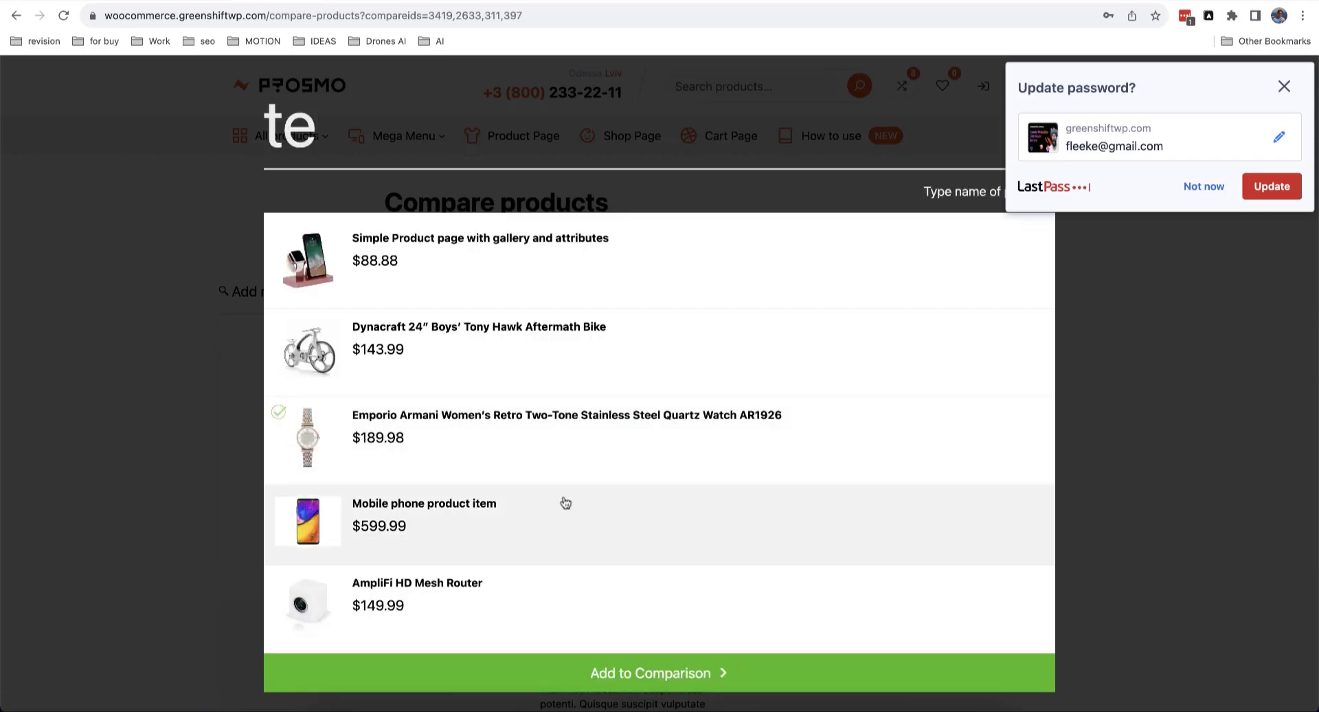
left_click(680, 676)
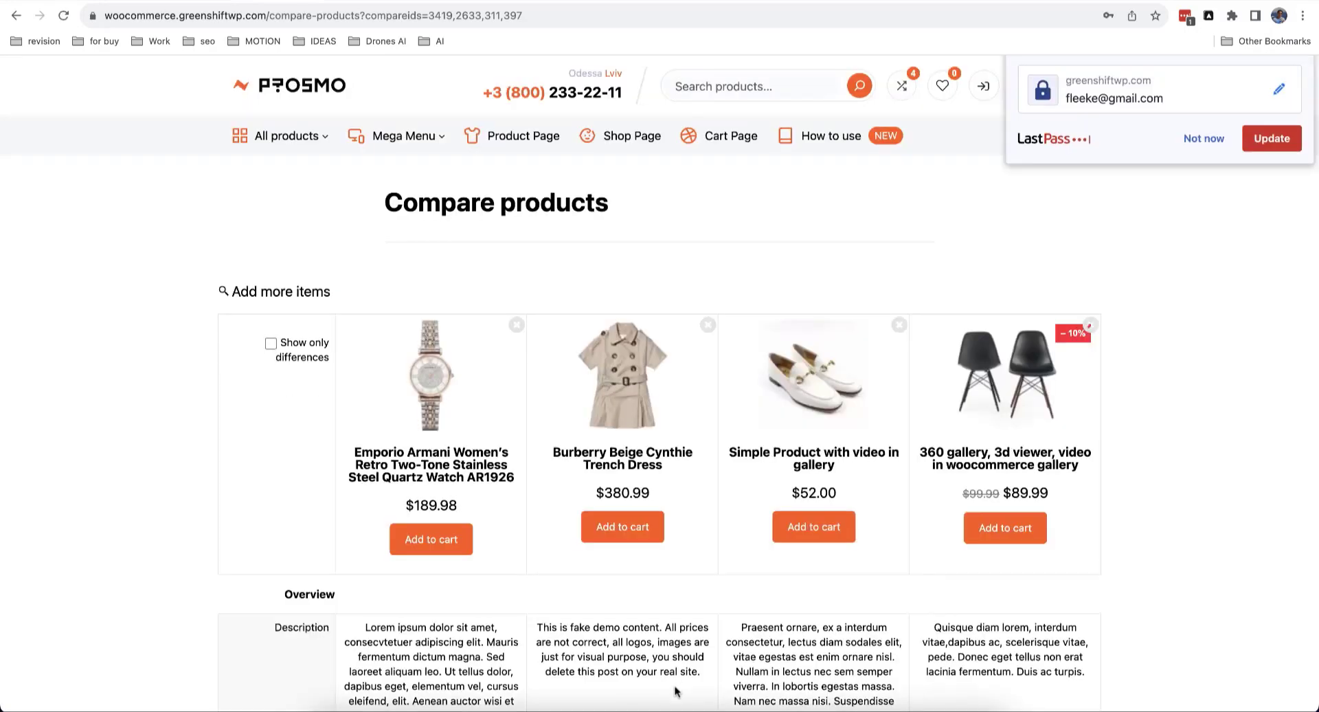
Step: Review the four-product comparison table and dismiss the password update prompt
scroll(761, 532, "down", 5)
scroll(761, 534, "up", 2)
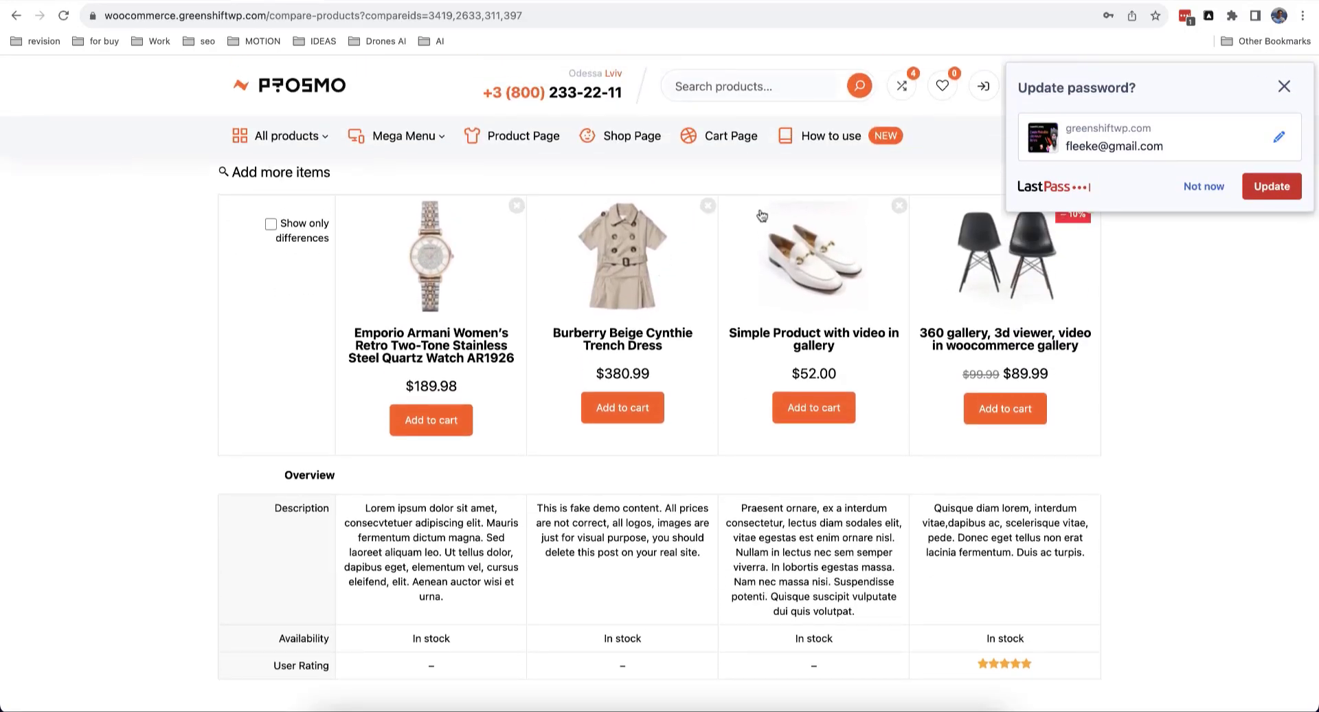
scroll(811, 412, "up", 2)
scroll(811, 417, "down", 6)
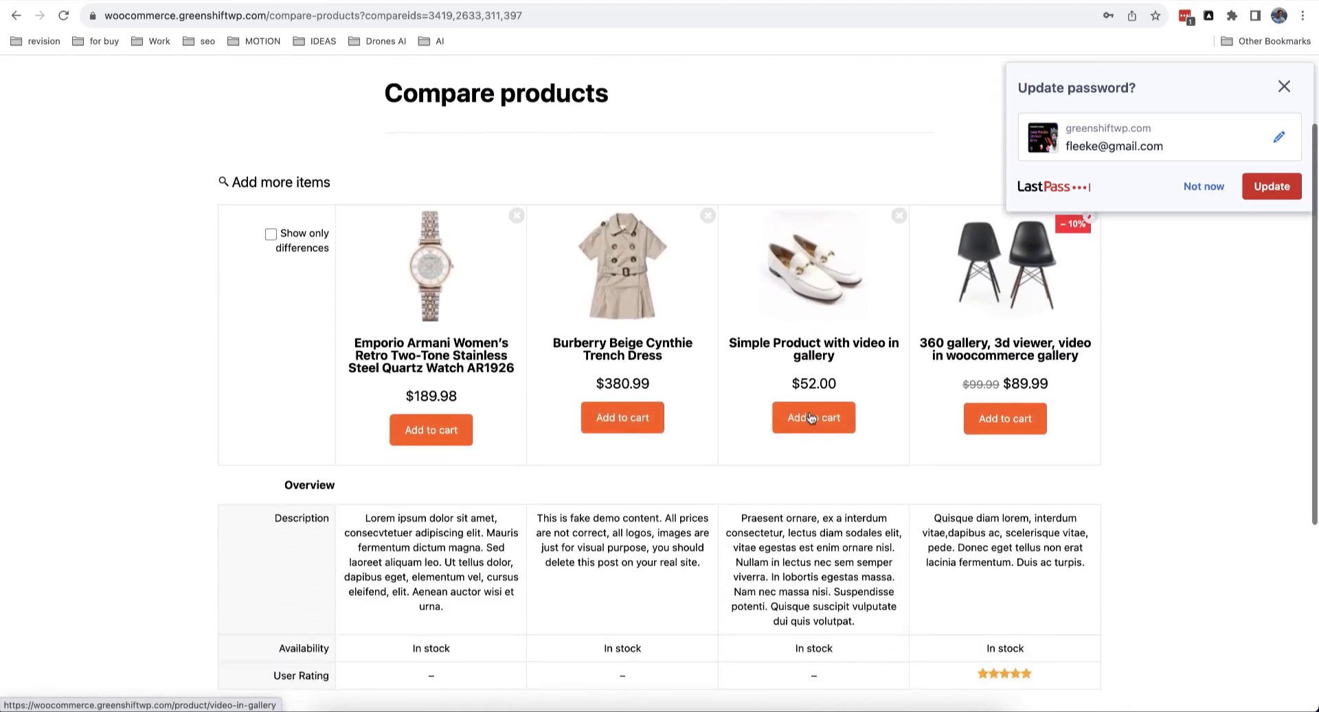
scroll(761, 305, "up", 1)
scroll(760, 305, "up", 6)
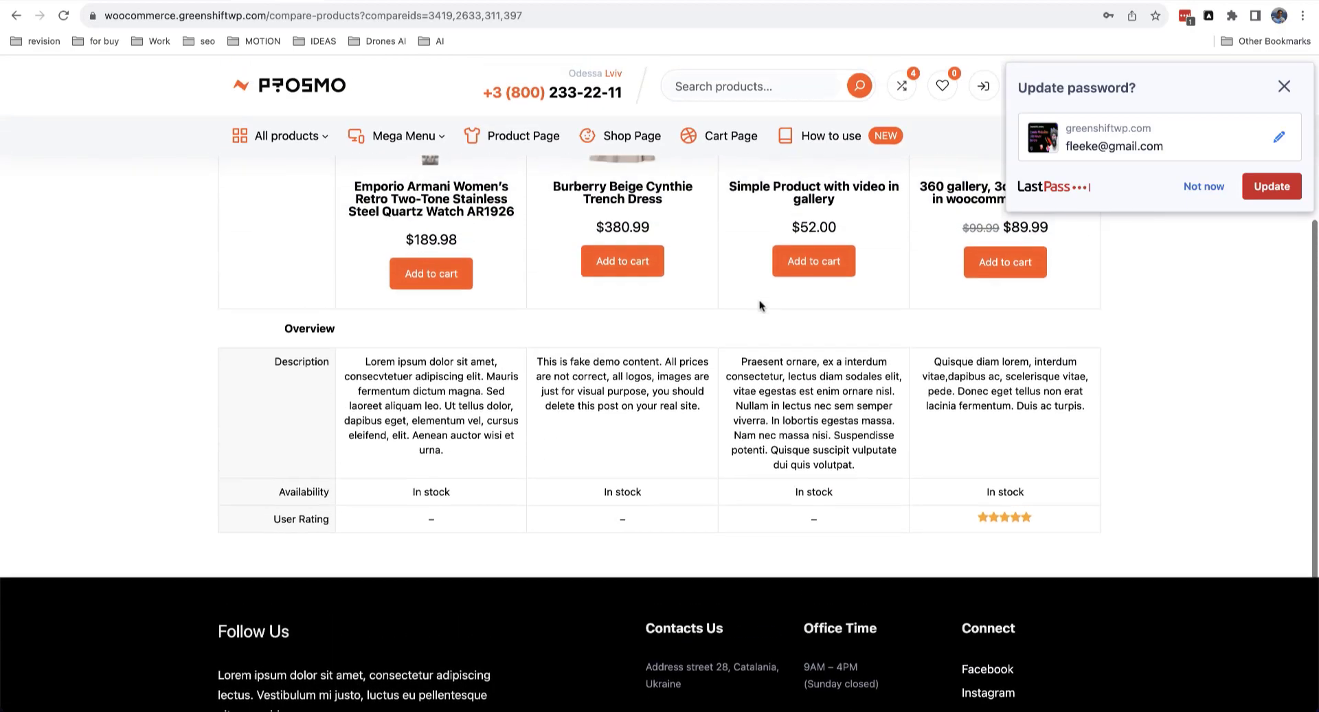
scroll(579, 376, "down", 5)
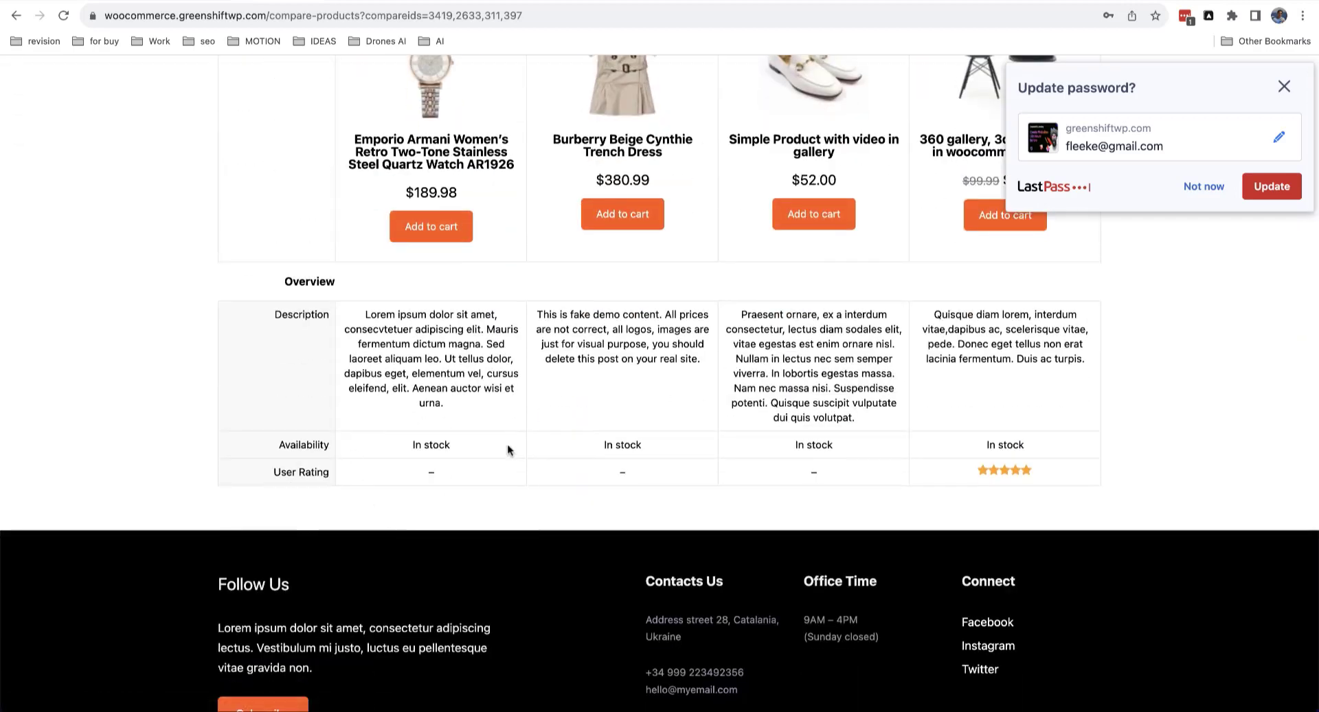
left_click(1204, 186)
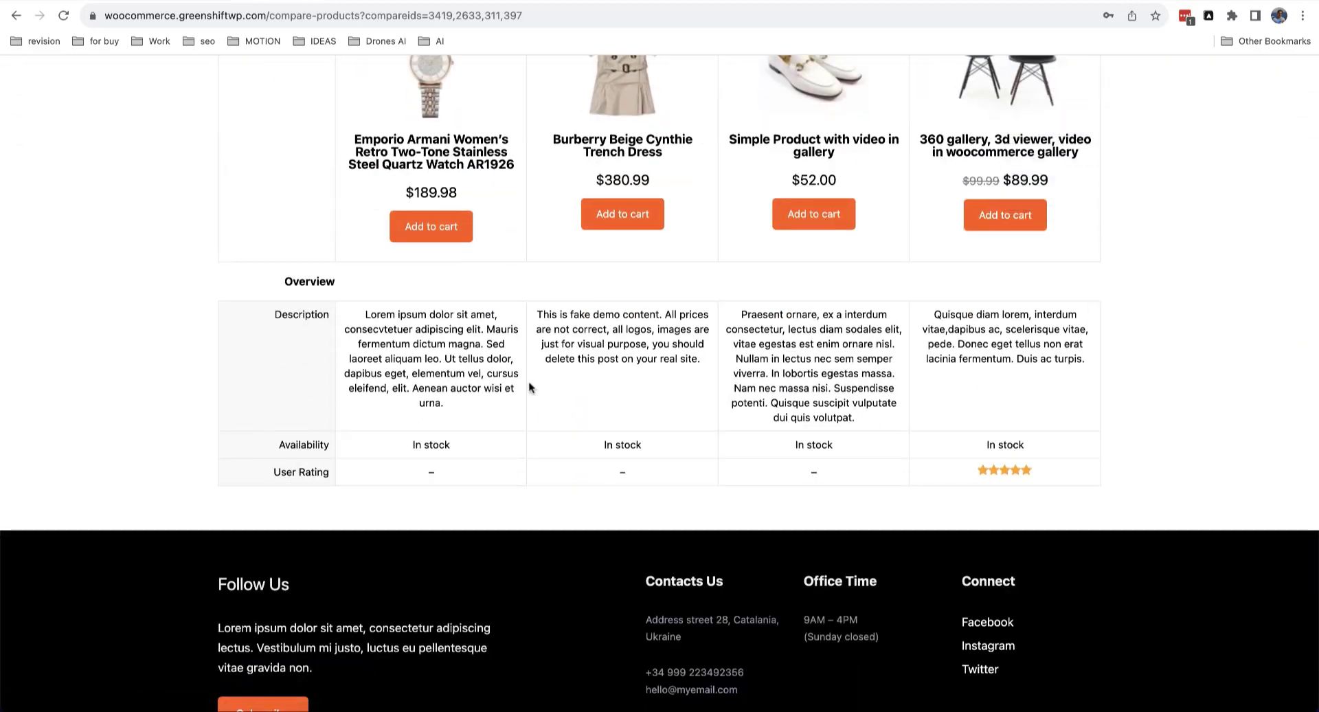
Step: Select the chair card's Wishlist heart and scroll its settings down to the results URL field
scroll(824, 411, "up", 5)
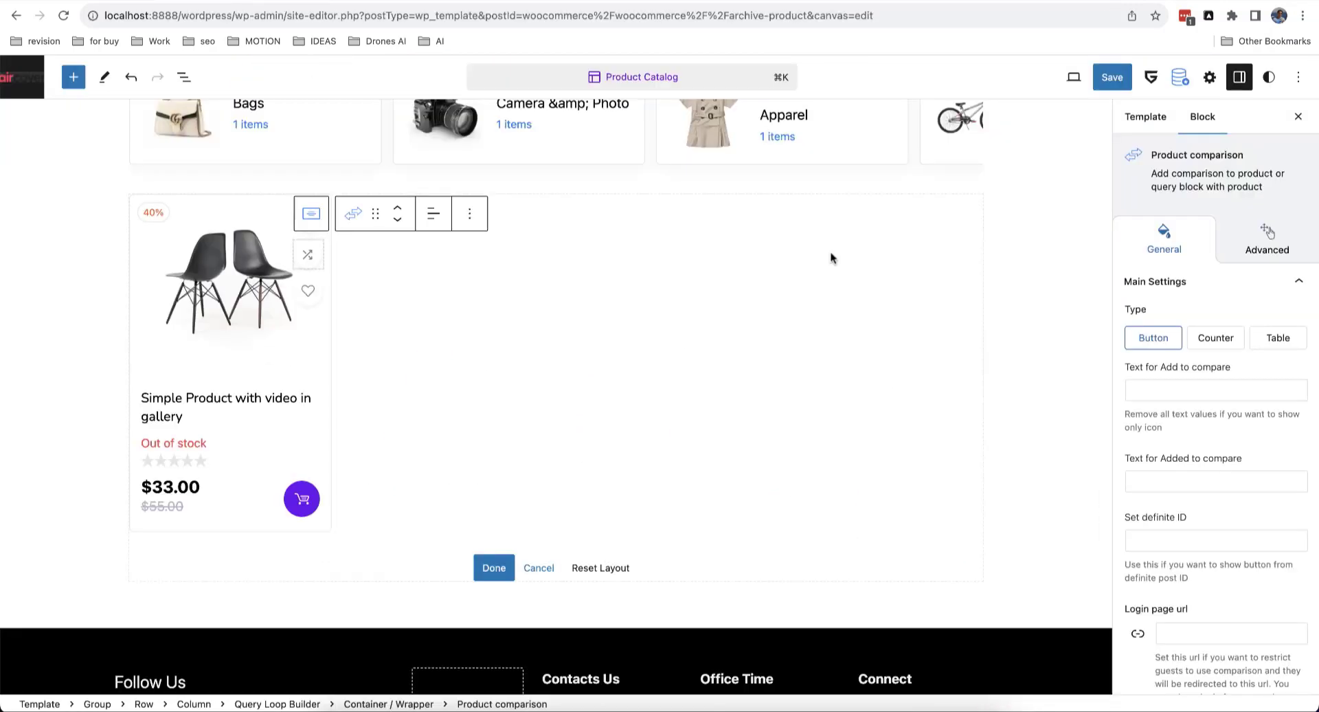
left_click(315, 296)
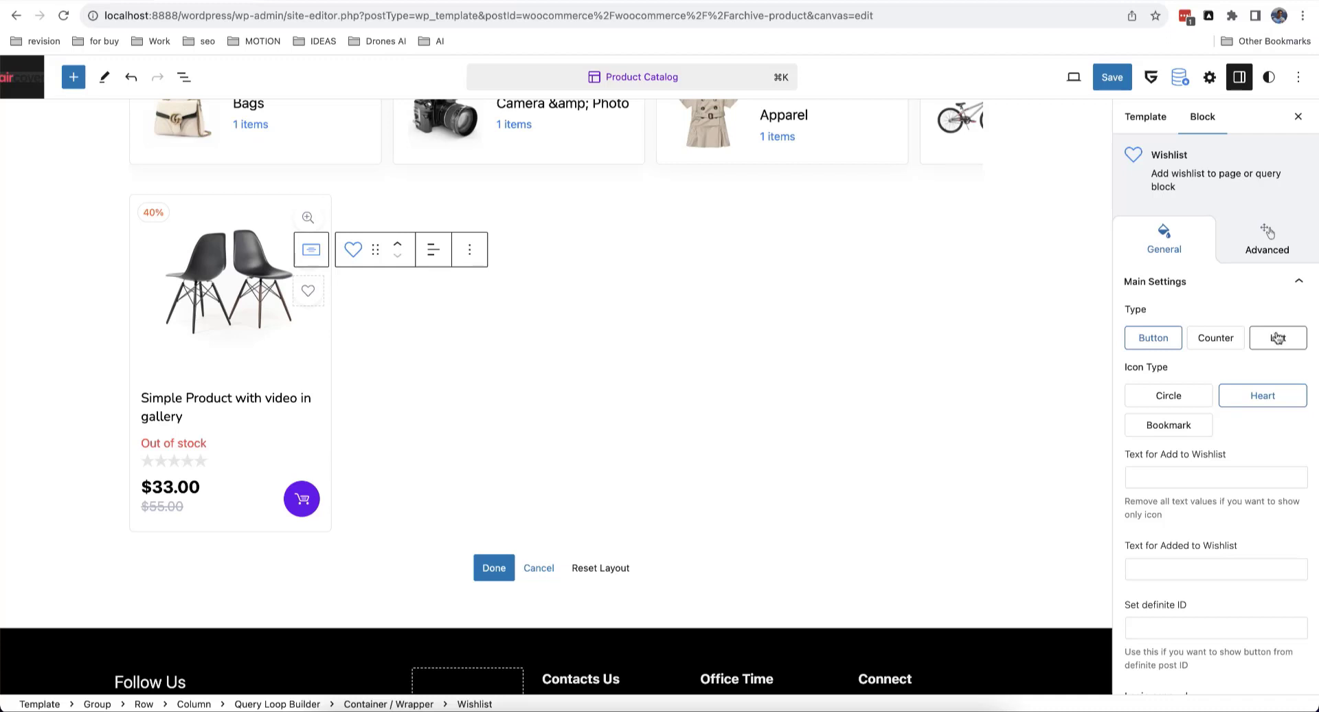
scroll(1175, 354, "down", 3)
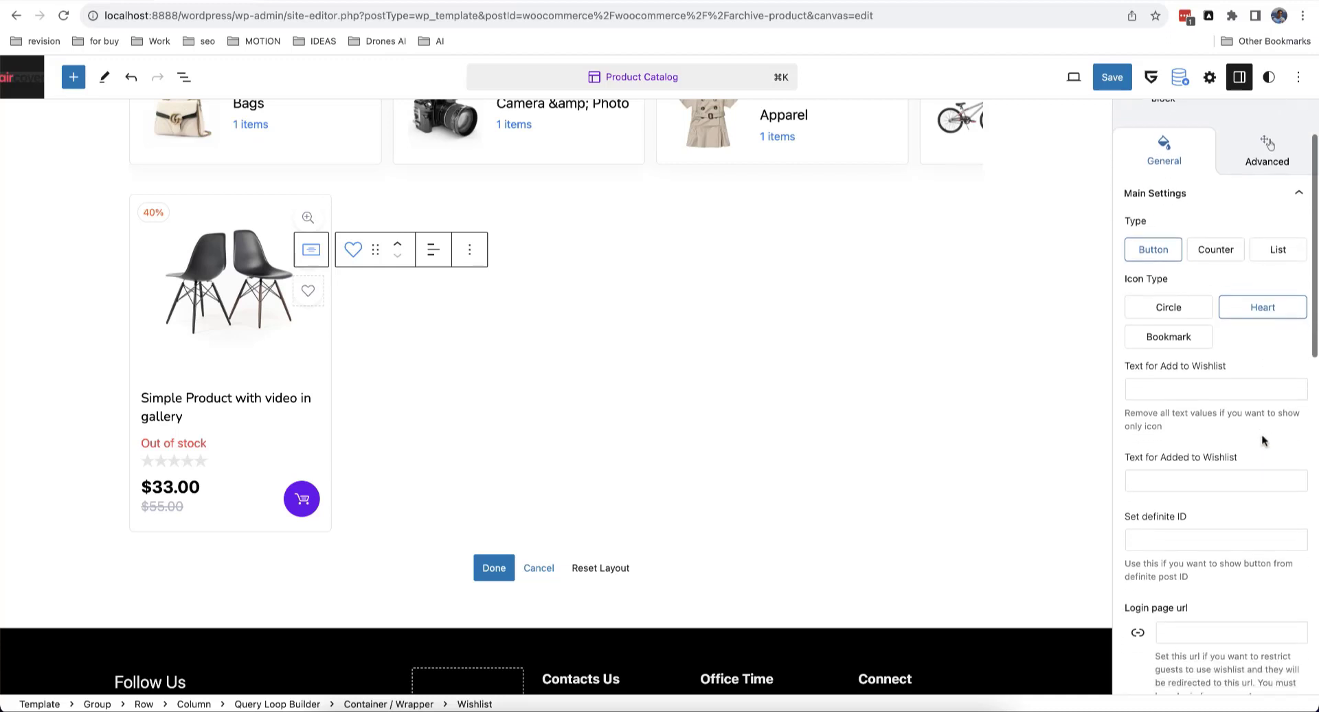
scroll(1152, 328, "down", 1)
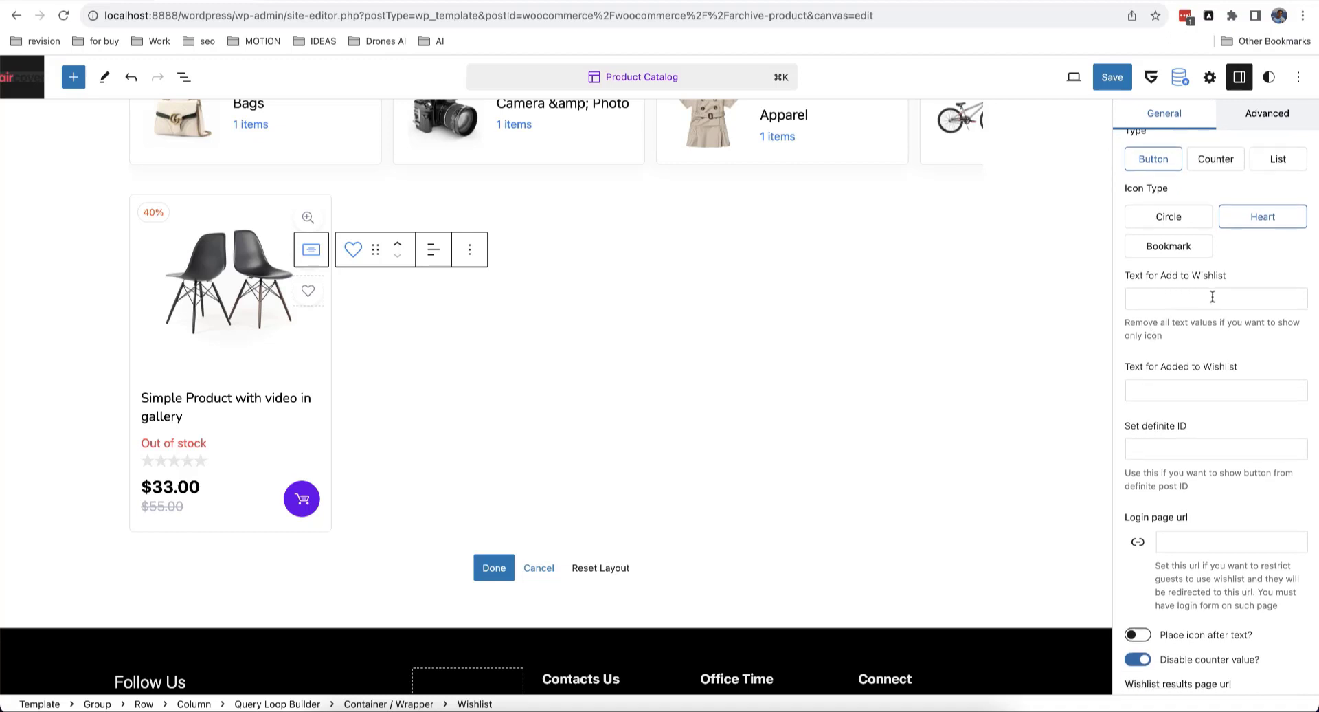
scroll(1213, 296, "down", 1)
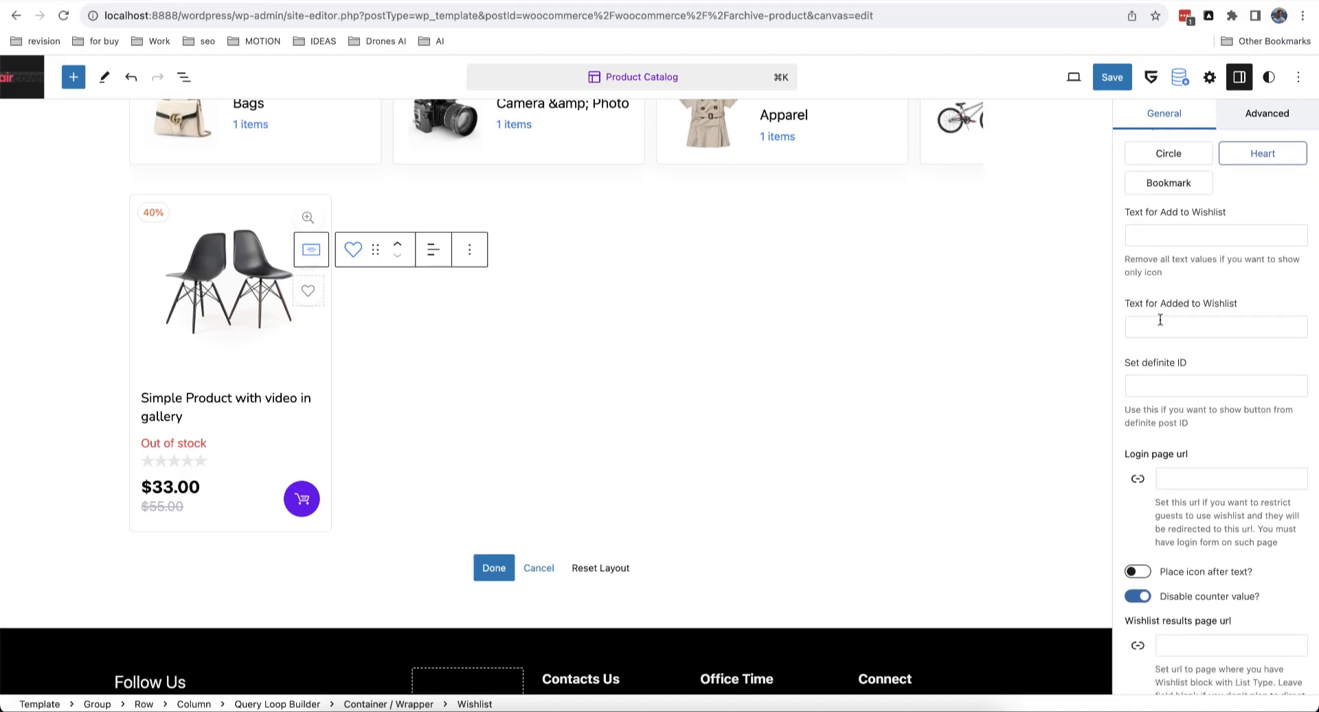
scroll(1191, 322, "down", 3)
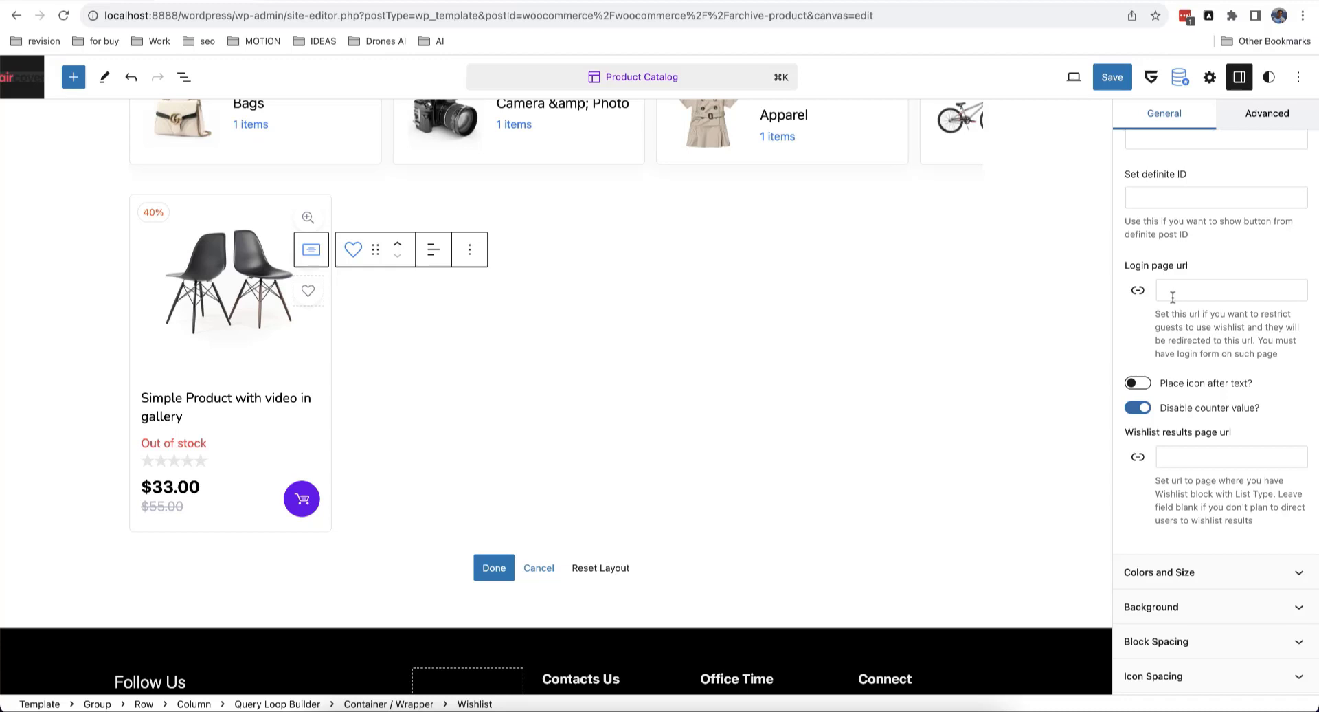
scroll(1192, 324, "down", 3)
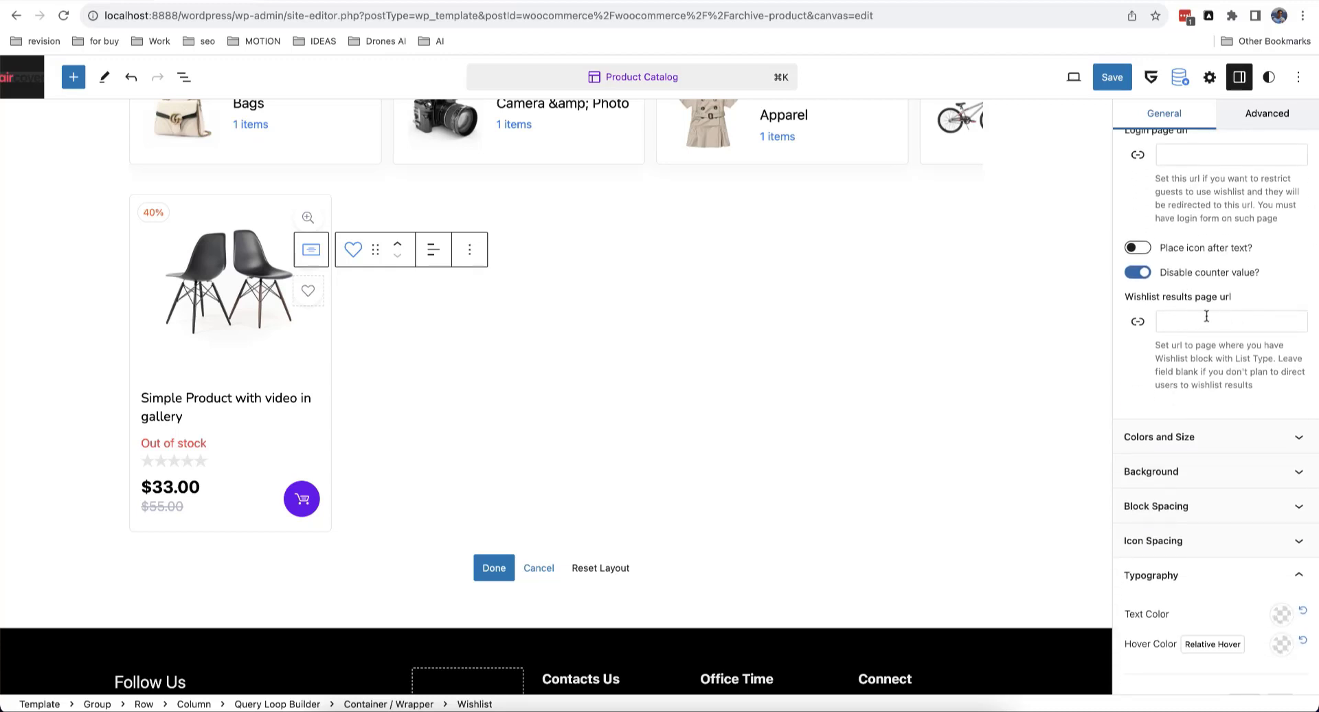
Step: Check the wishlist results URL page suggestions, then start a new page from the dashboard
left_click(1255, 308)
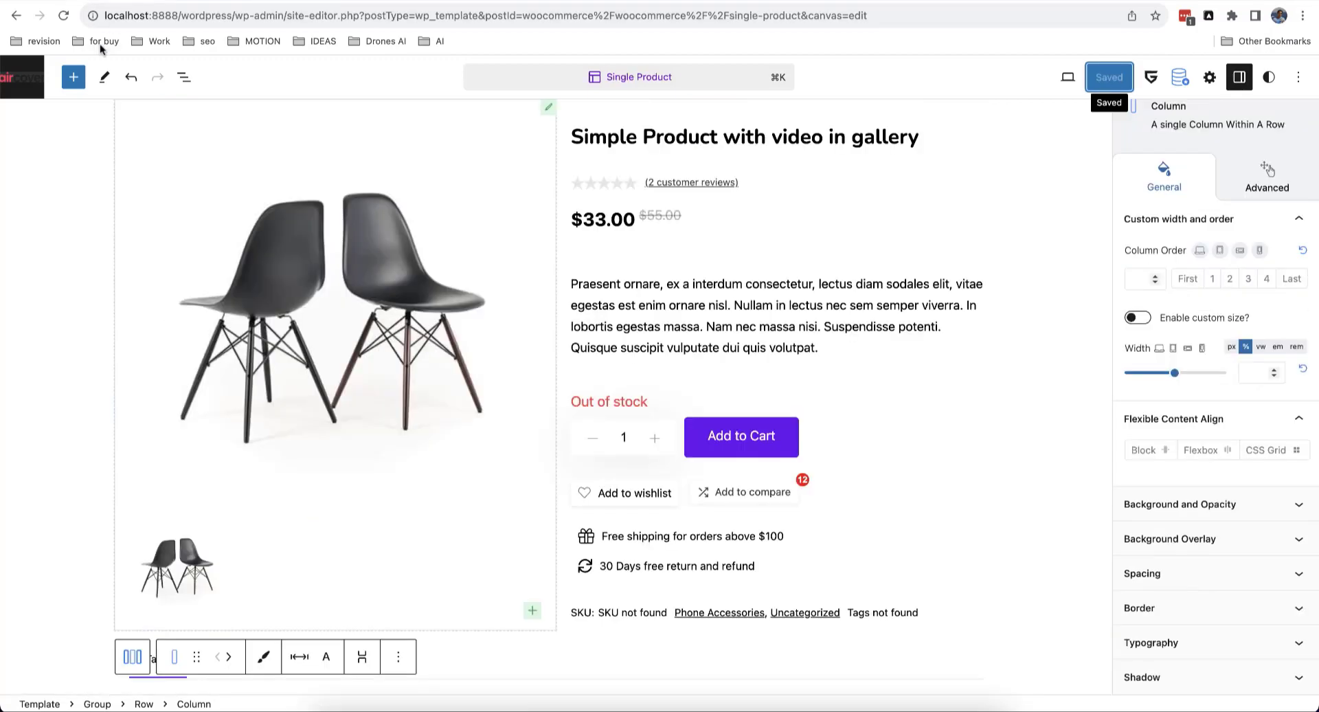
right_click(29, 78)
left_click(42, 88)
left_click(153, 1)
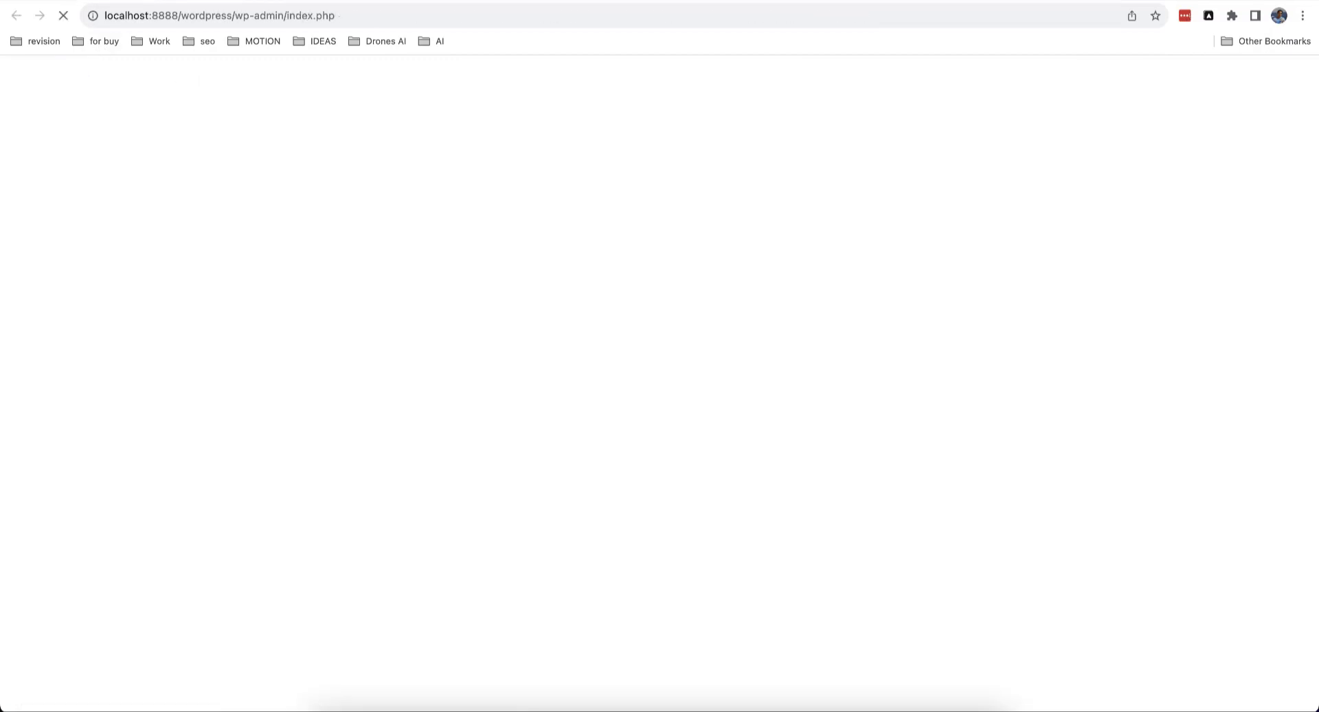
mouse_move(96, 263)
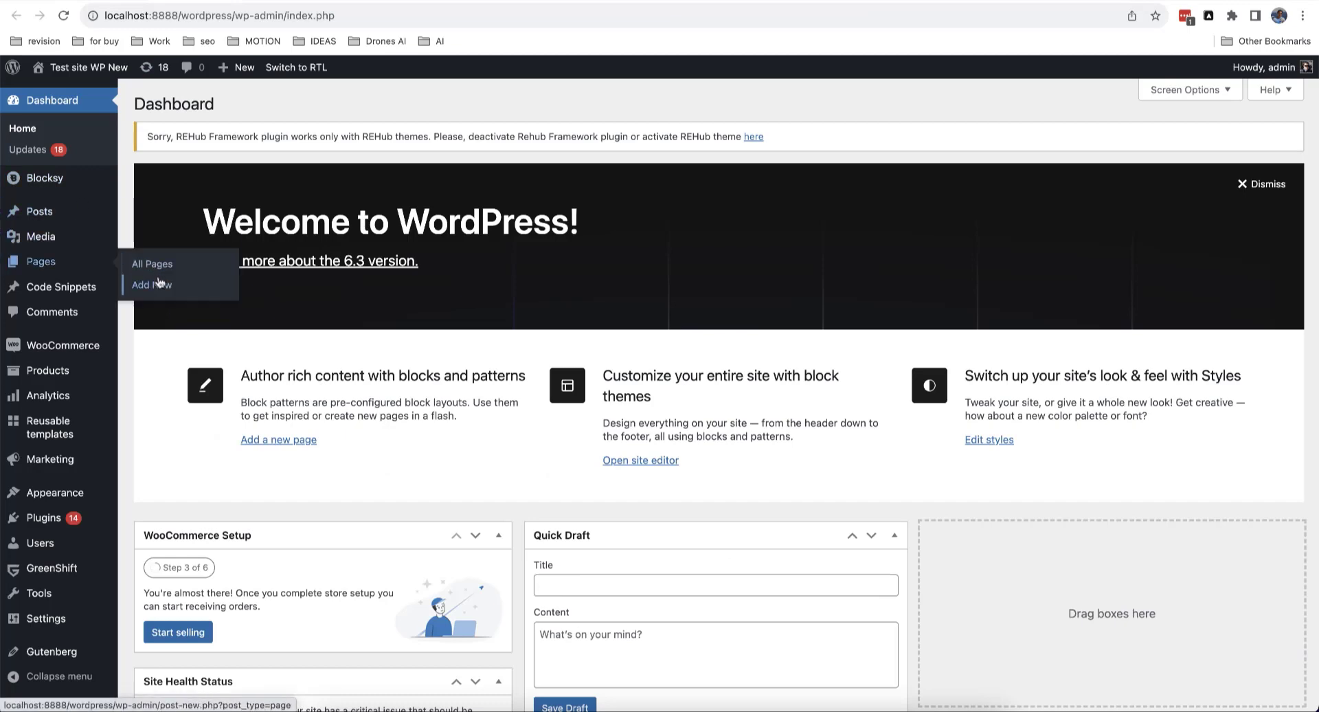
left_click(159, 283)
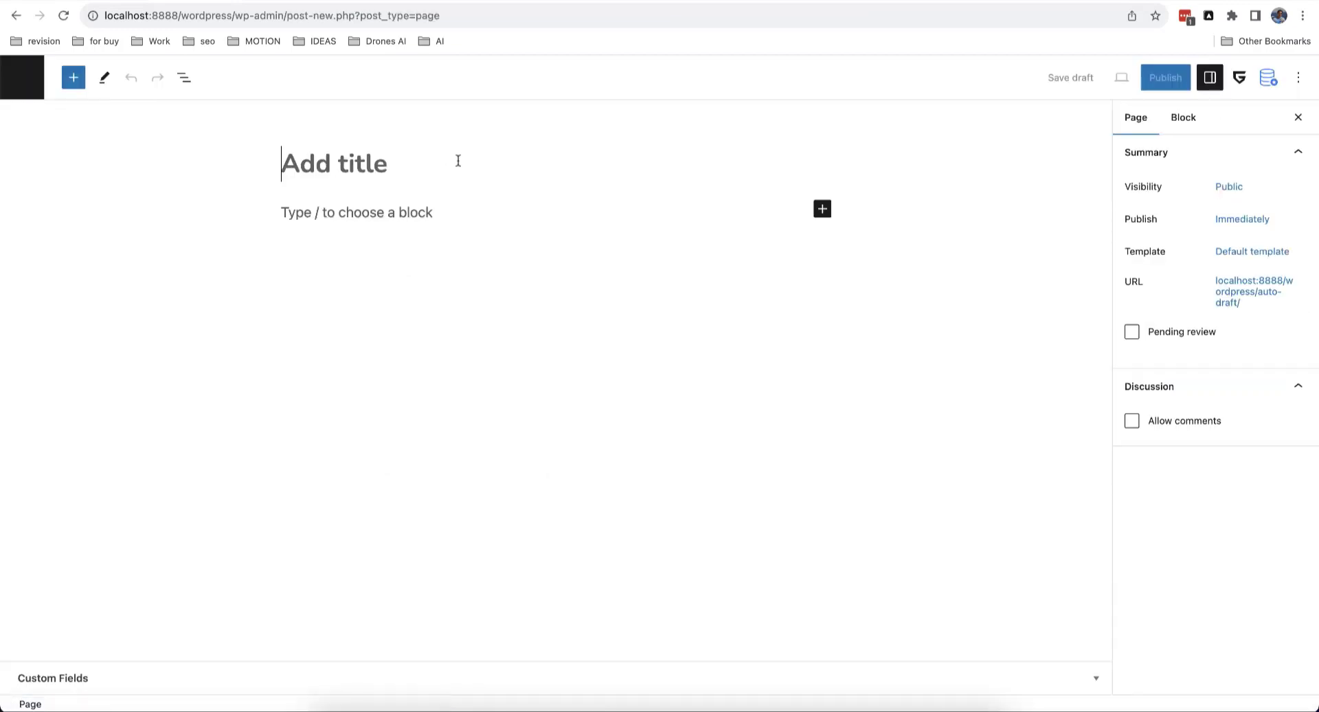
Step: Title the page 'Wishlist' and insert a Wishlist block via /wish
type("Wishlist")
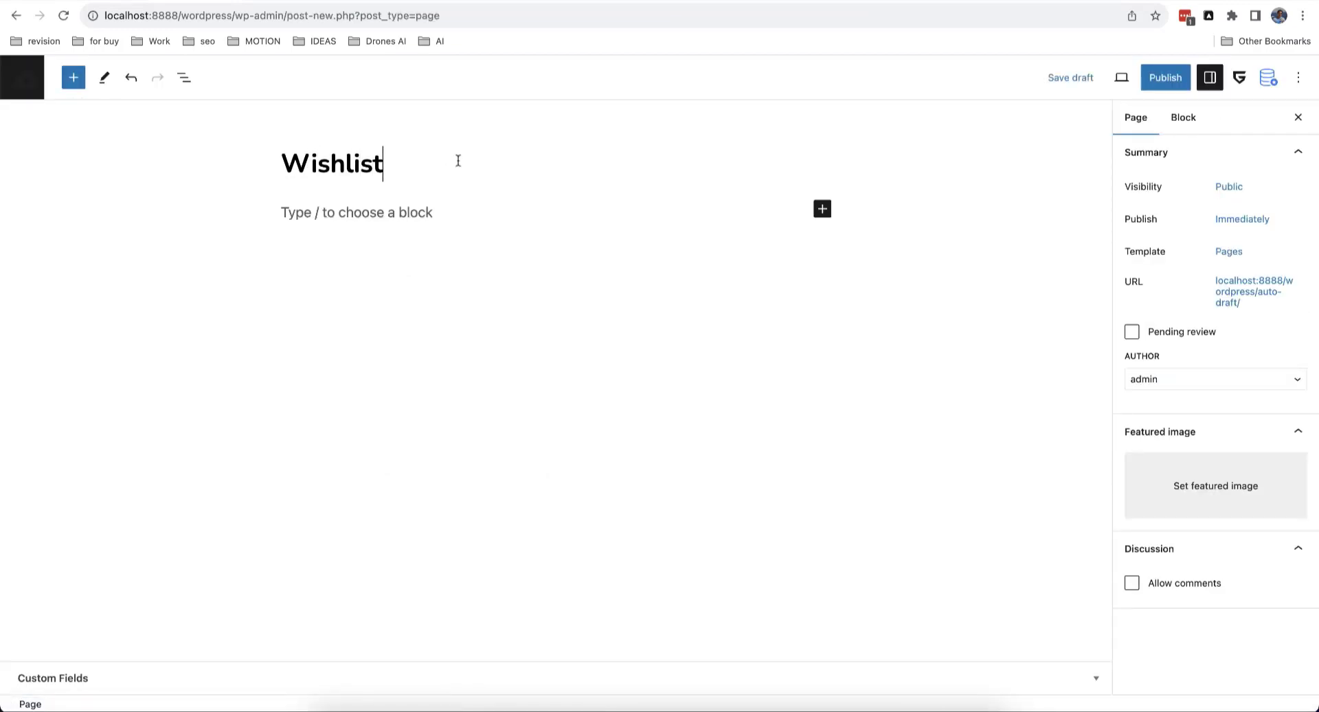
left_click(406, 215)
type("/")
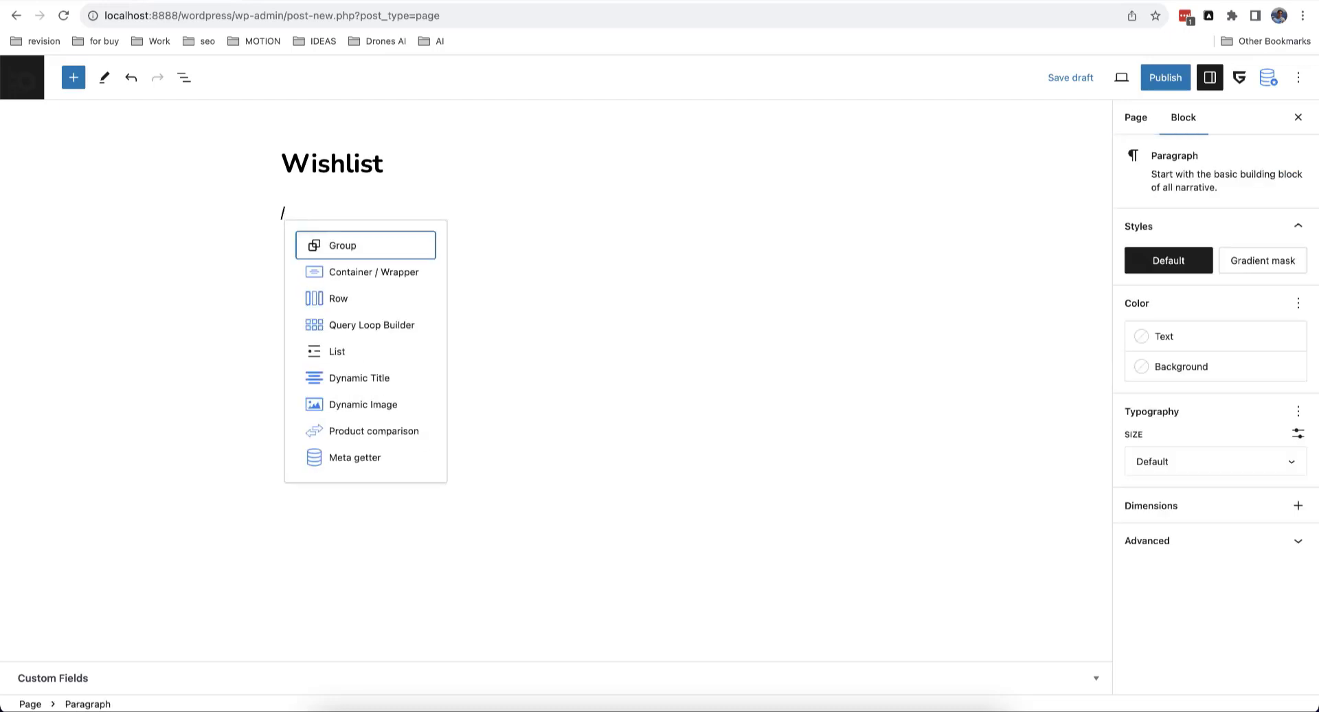
type("wish")
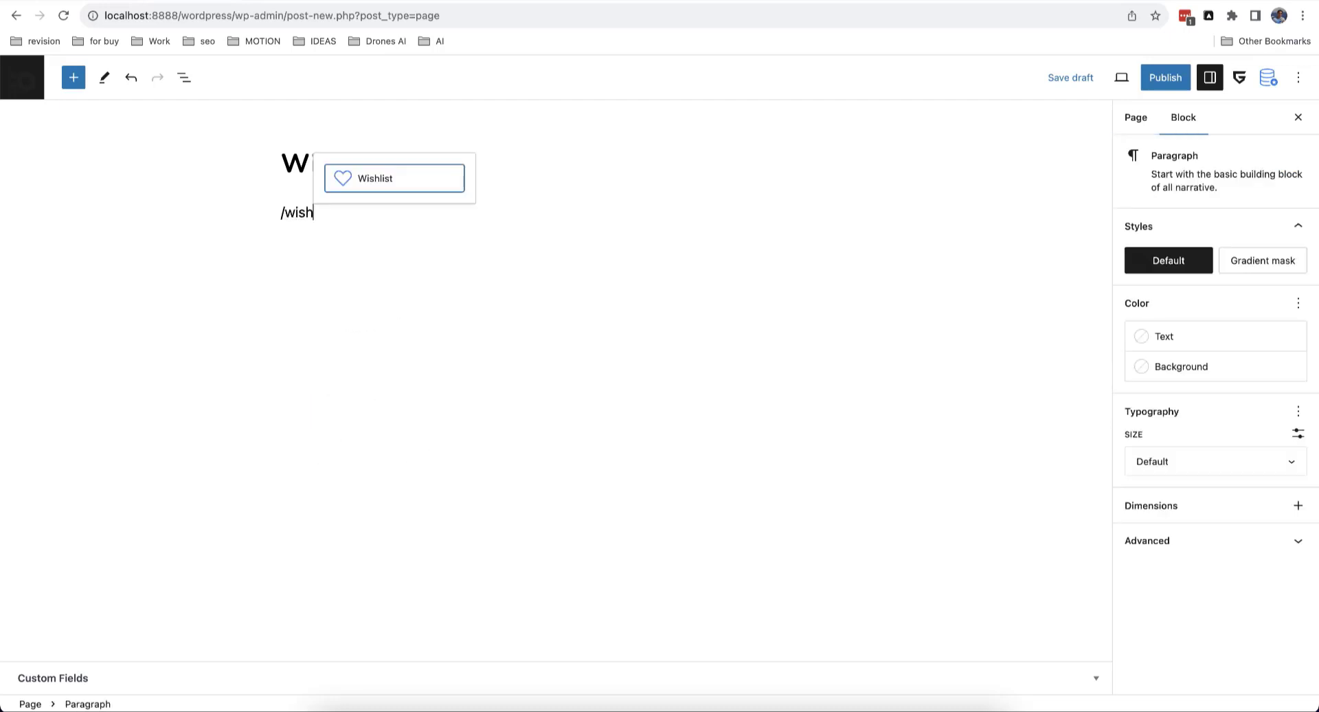
left_click(382, 181)
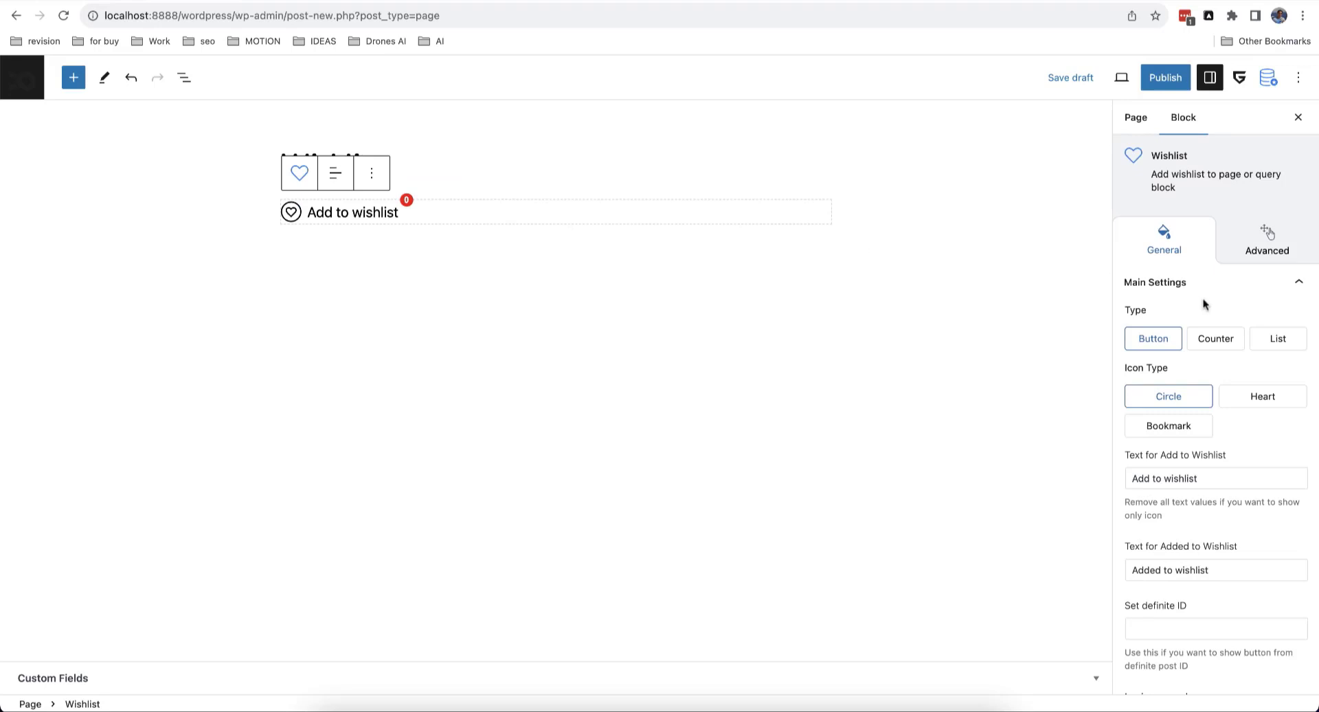
Step: Preview the Wishlist block as List type, then delete the block
left_click(1279, 339)
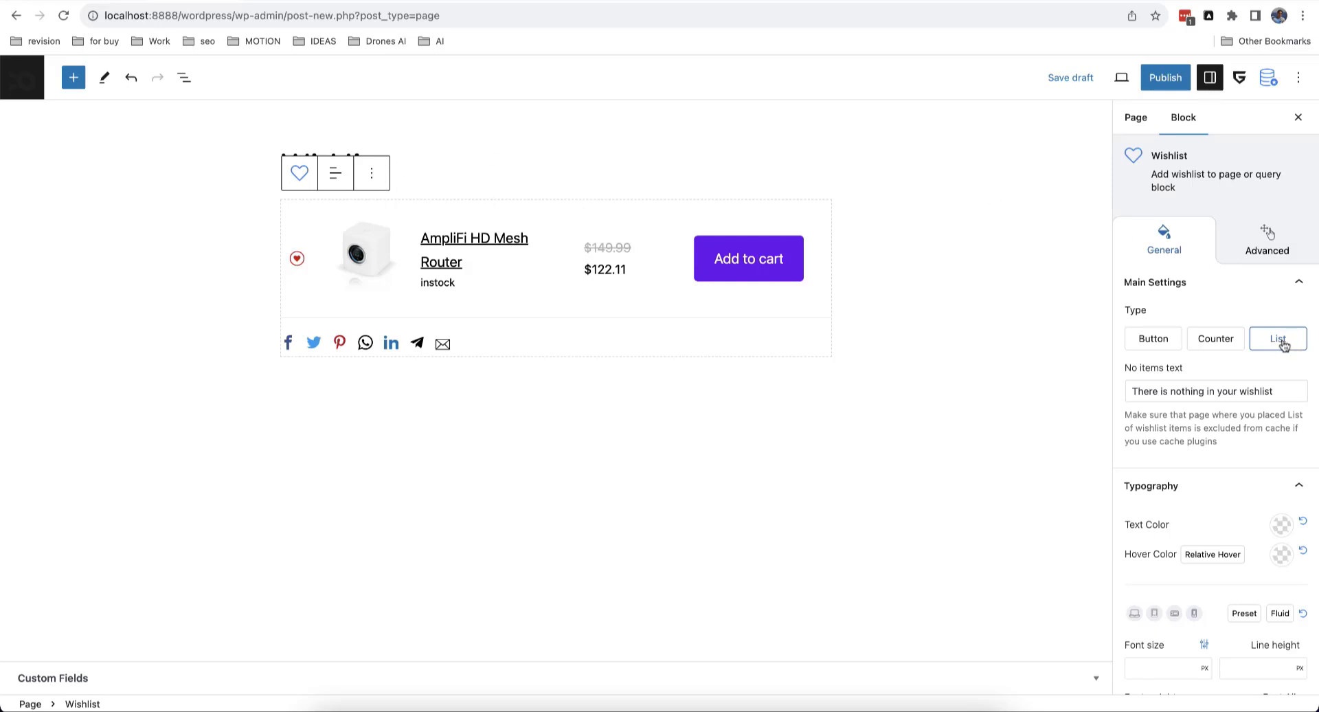
left_click(369, 174)
left_click(415, 458)
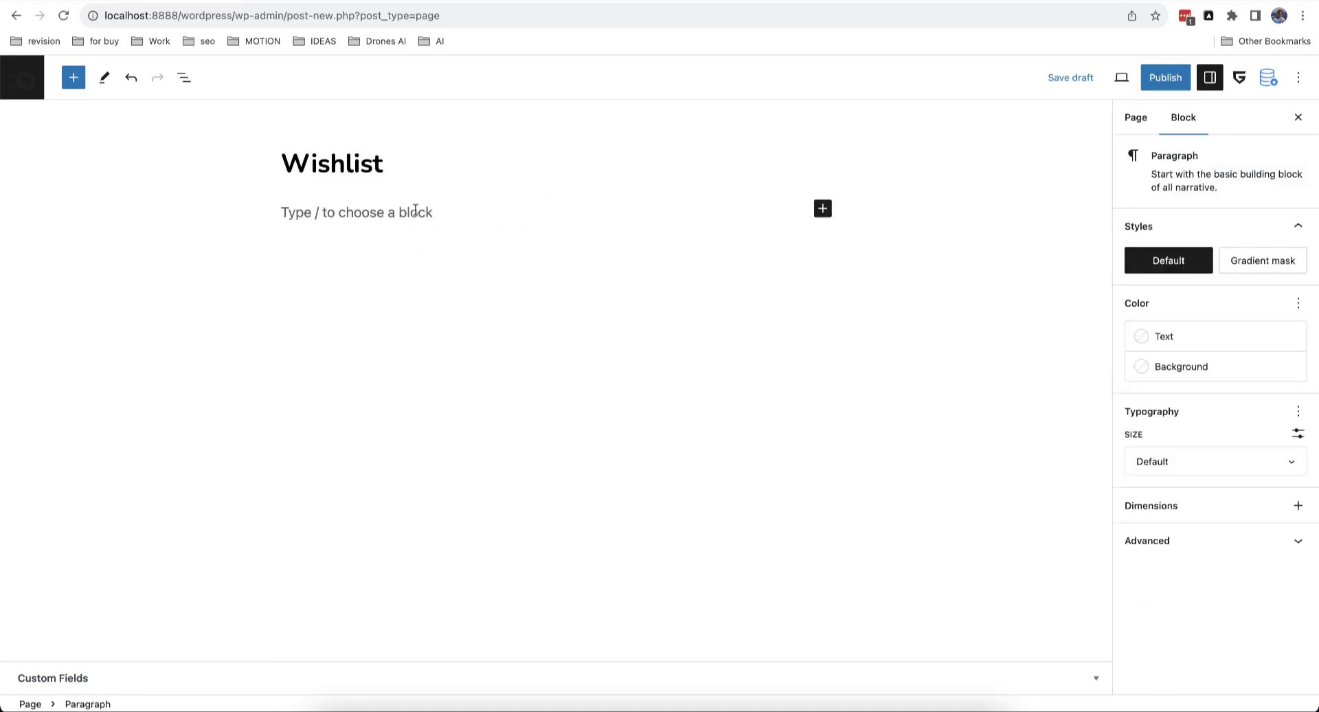
Step: Insert a Woocommerce Query Builder grid by searching /wooco
type("/query")
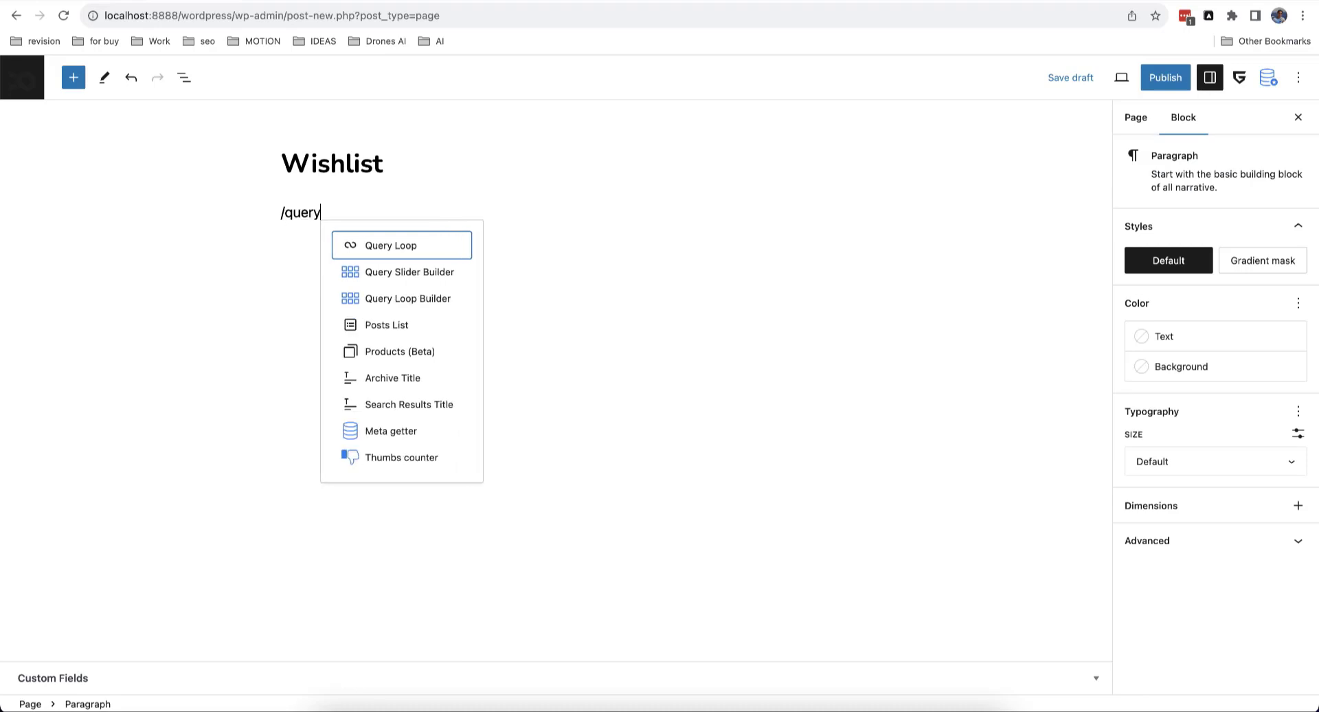
key("BackSpace")
key("BackSpace")
key("BackSpace")
key("BackSpace")
key("BackSpace")
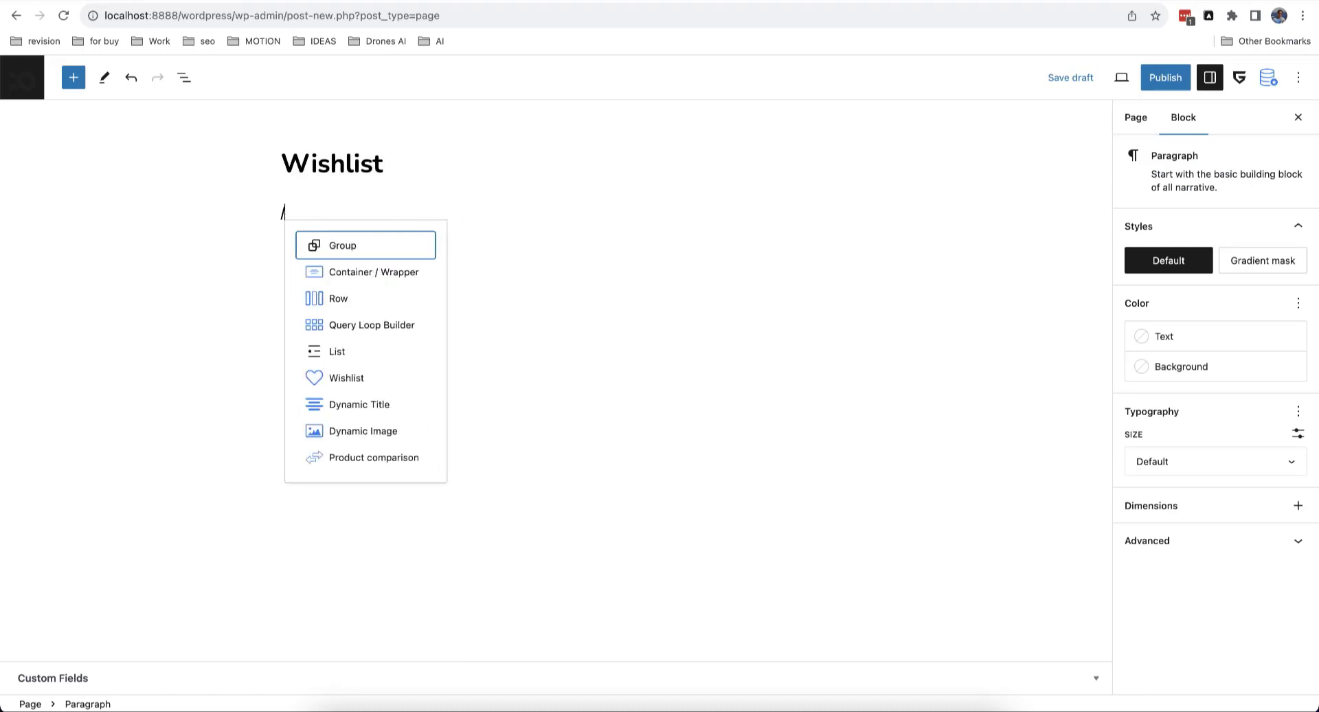
type("wooco")
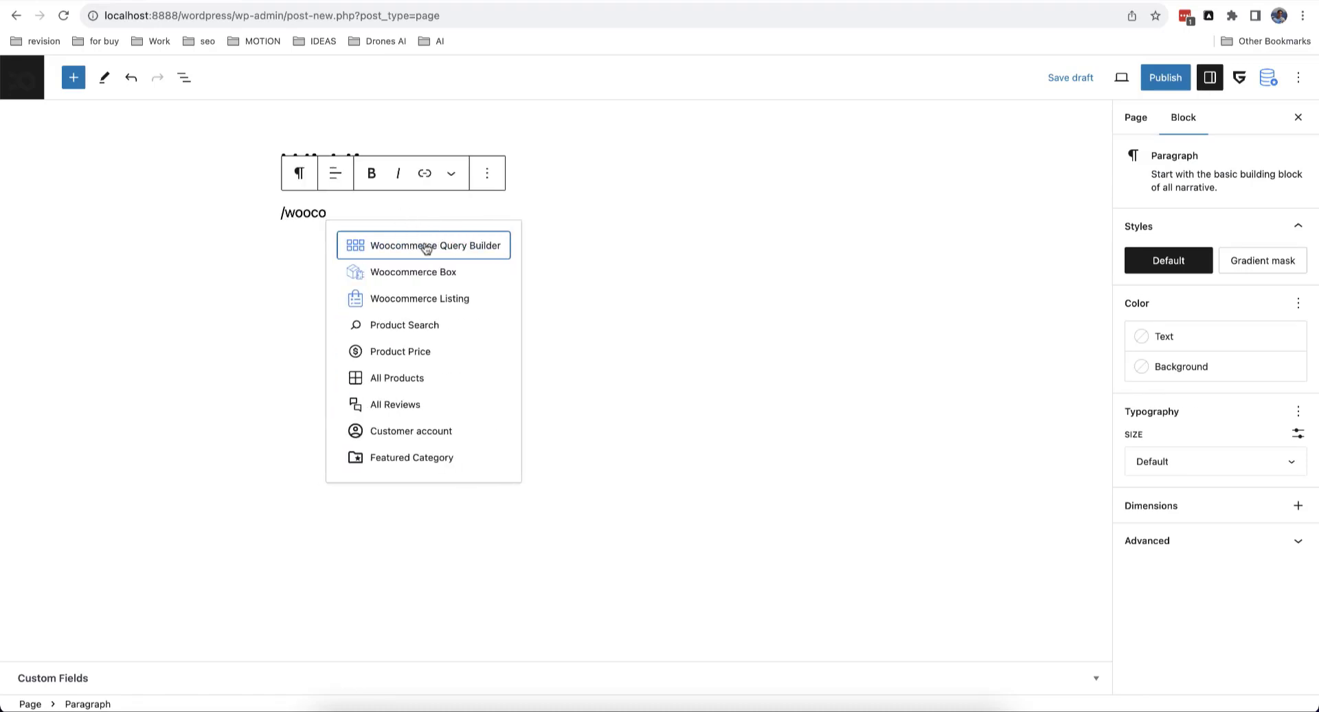
left_click(426, 249)
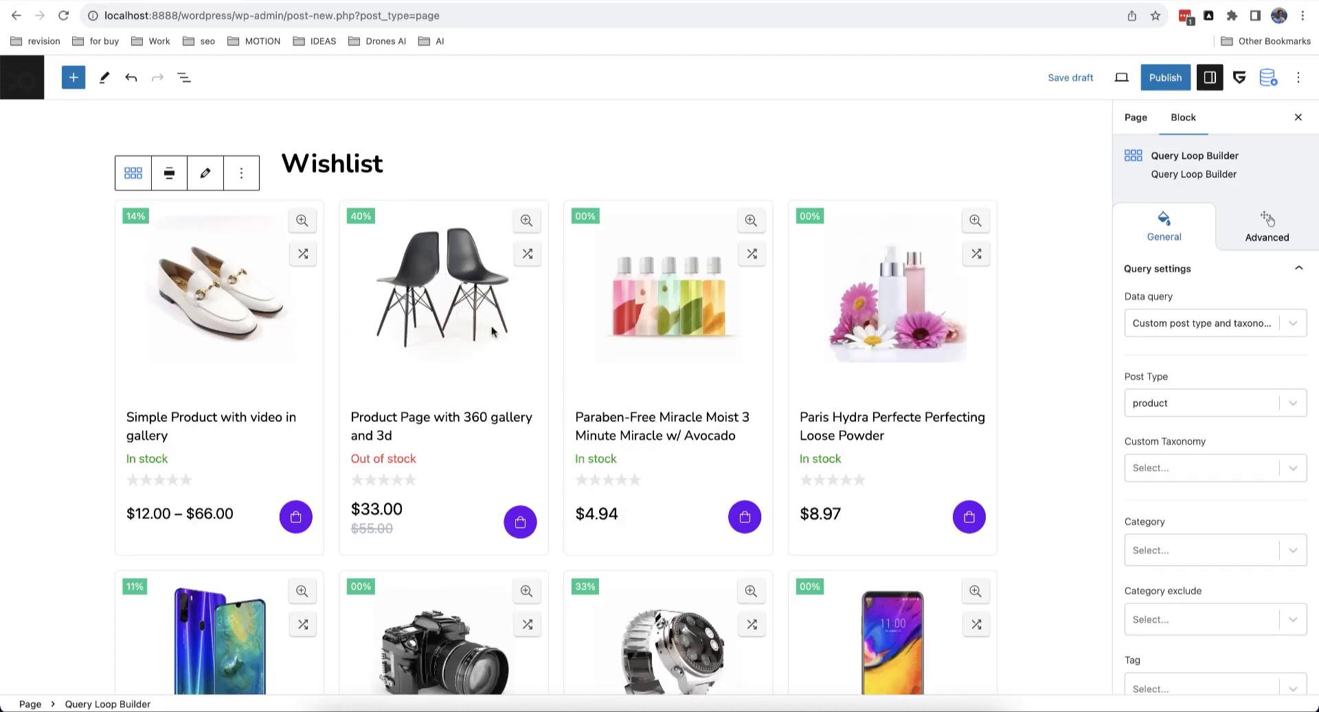
Step: Set the grid's Data query to Wishlist query
left_click(1181, 330)
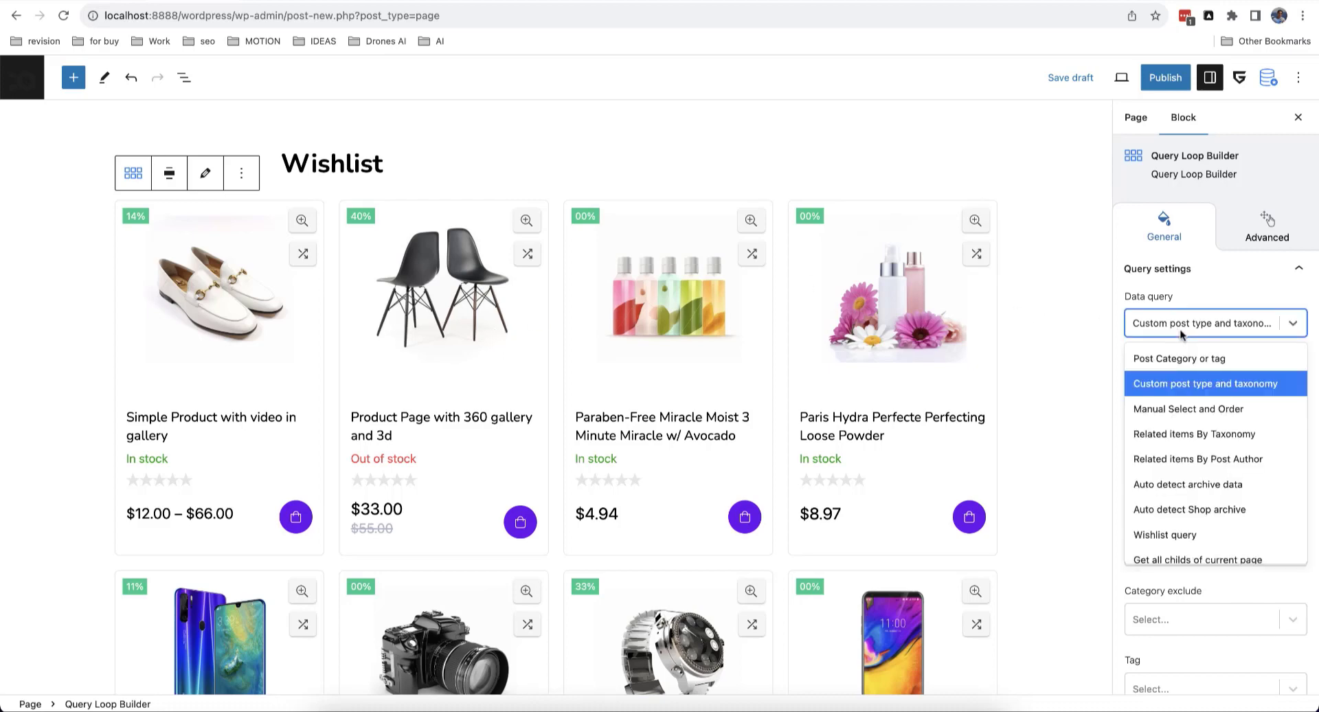
scroll(1182, 333, "down", 2)
scroll(1191, 378, "down", 1)
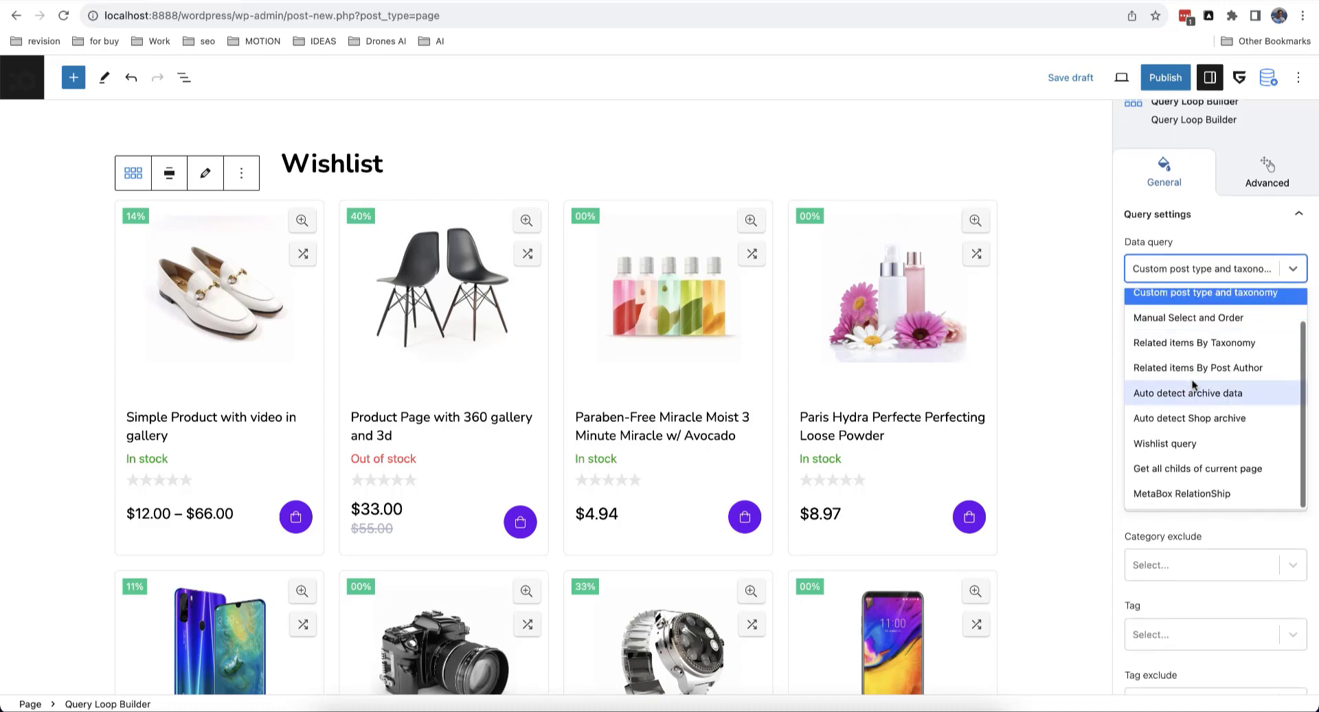
left_click(1175, 445)
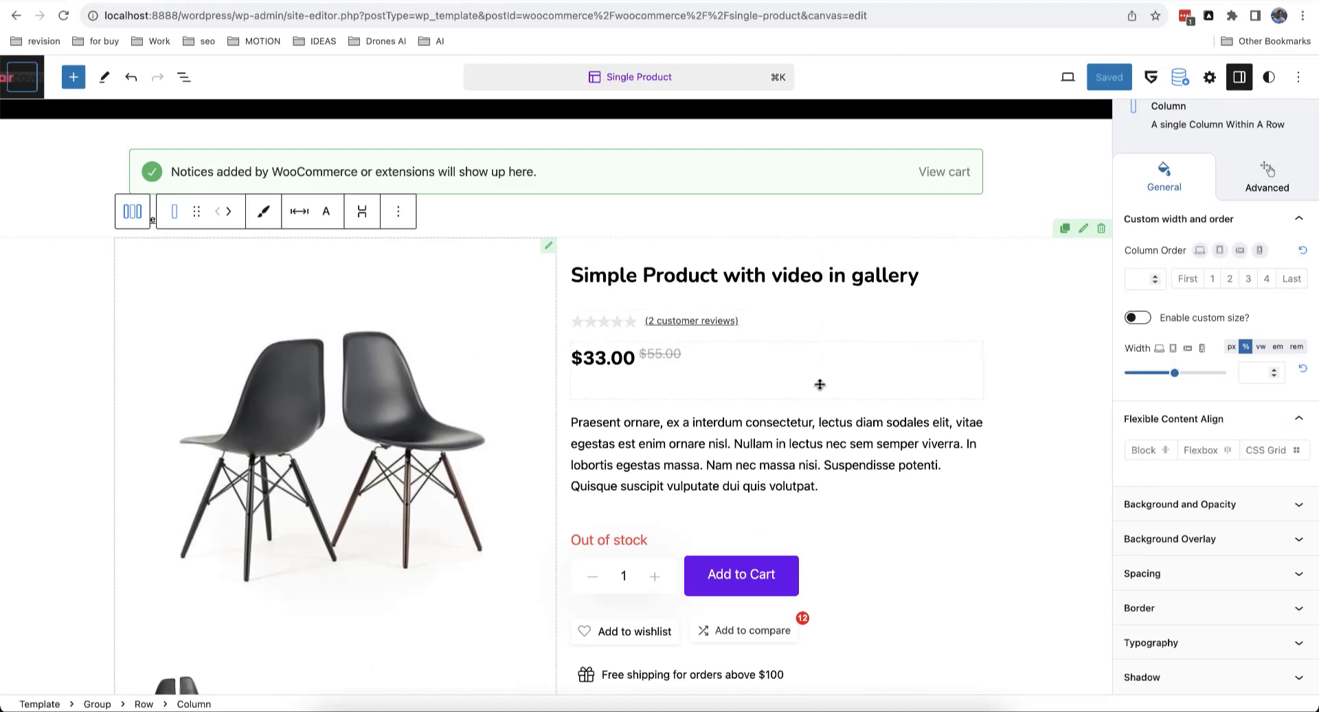
Step: Add a Product Hooks block right after the product description via /woocommerce hook
left_click(780, 502)
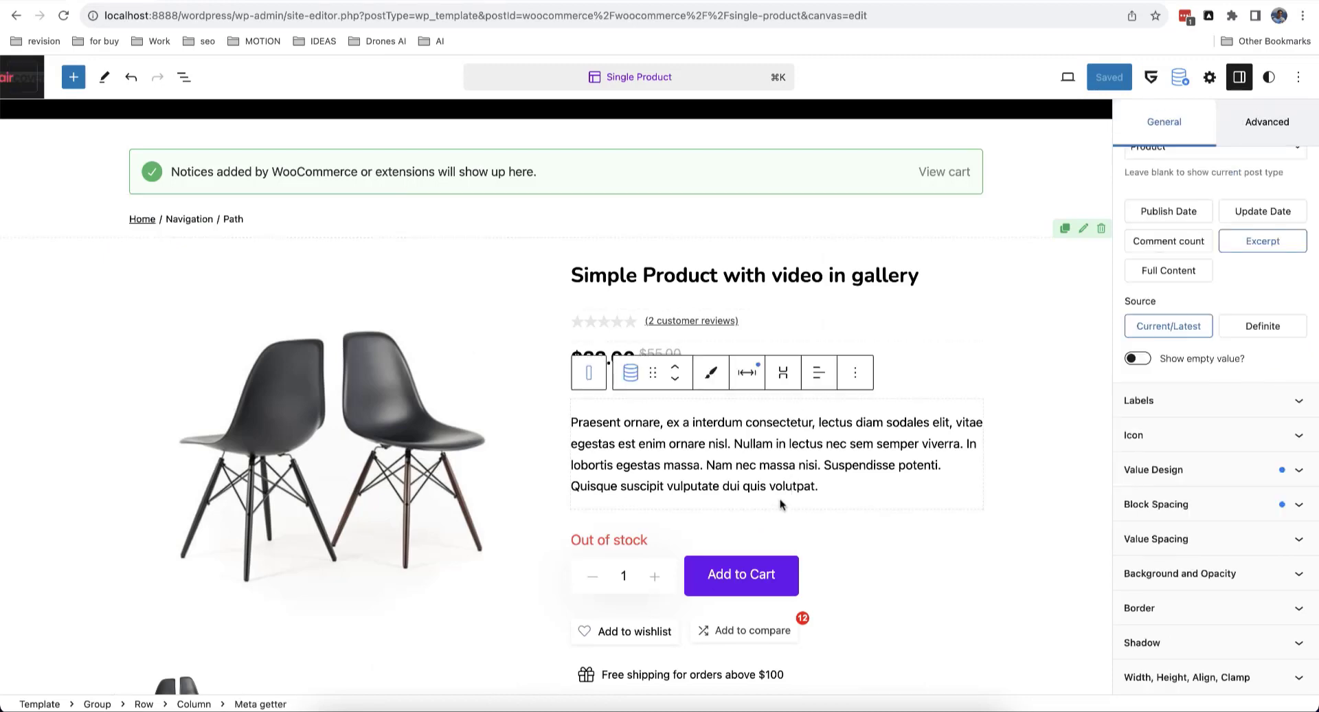
left_click(858, 374)
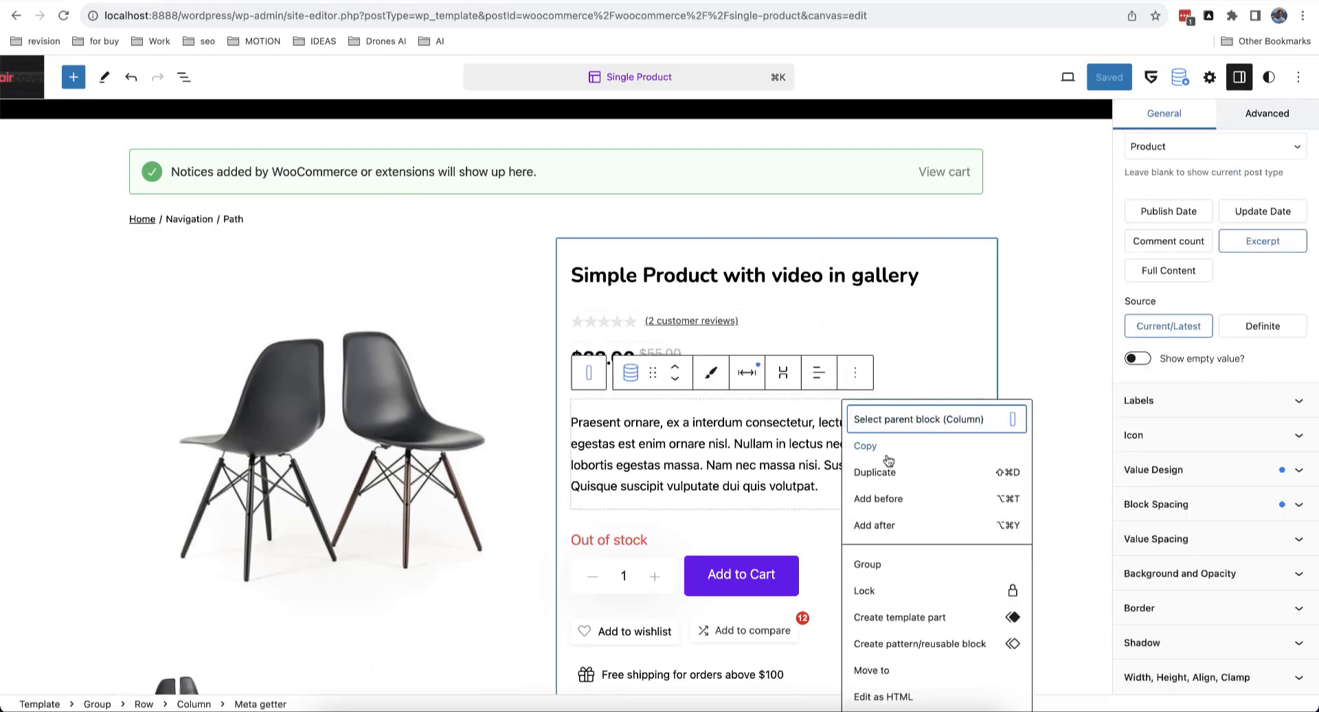
left_click(876, 525)
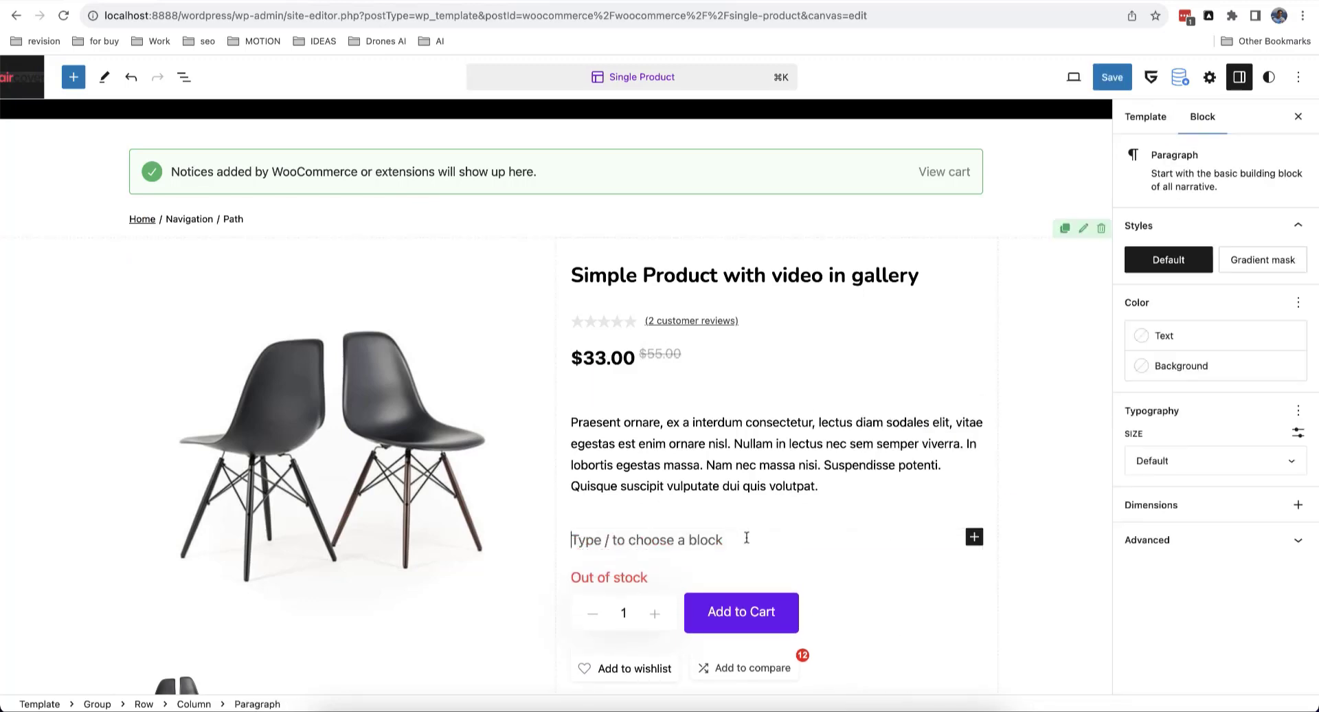
type("/woo")
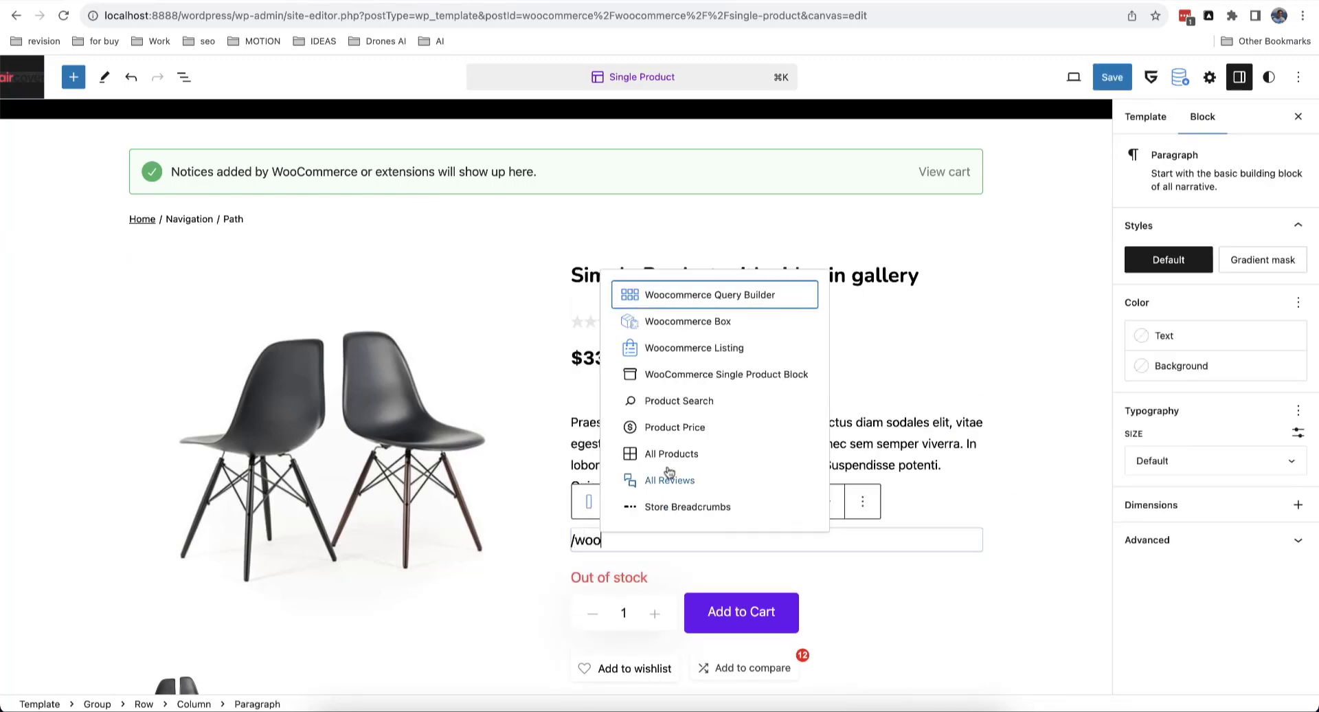
type("commer")
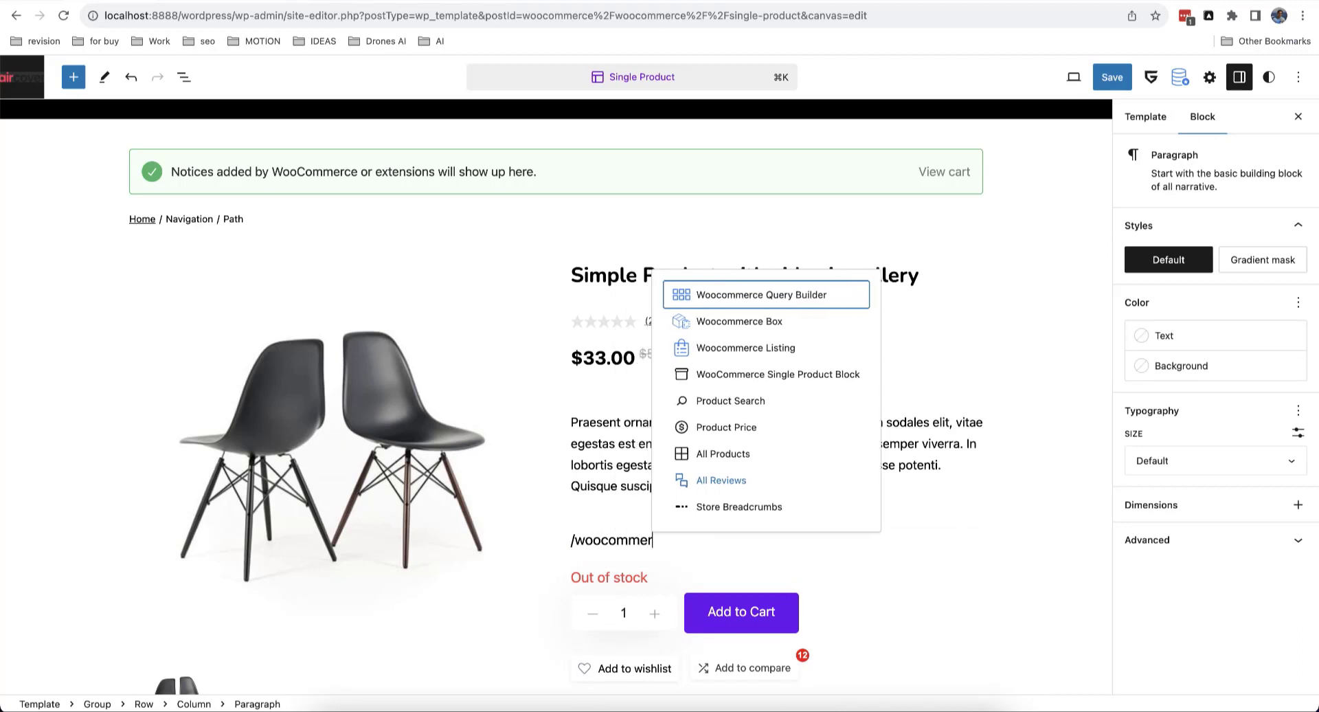
type("ce hook")
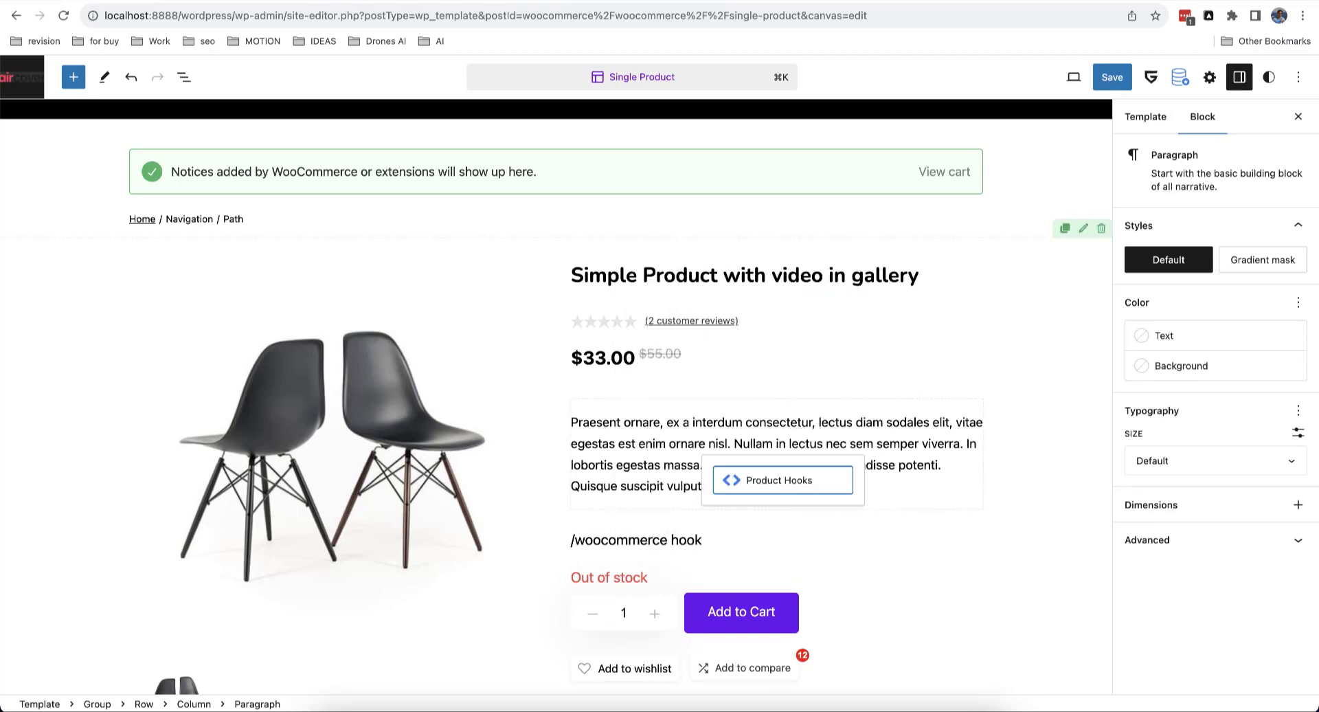
left_click(764, 484)
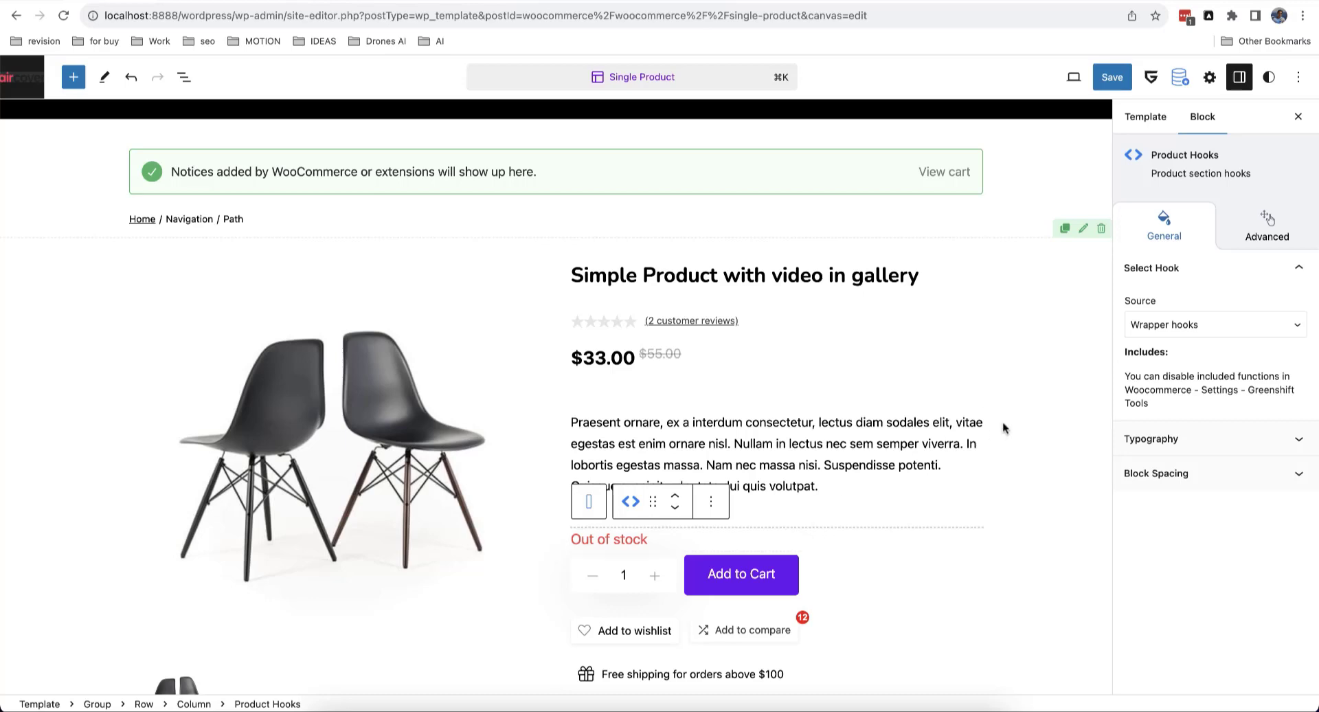
left_click(1199, 329)
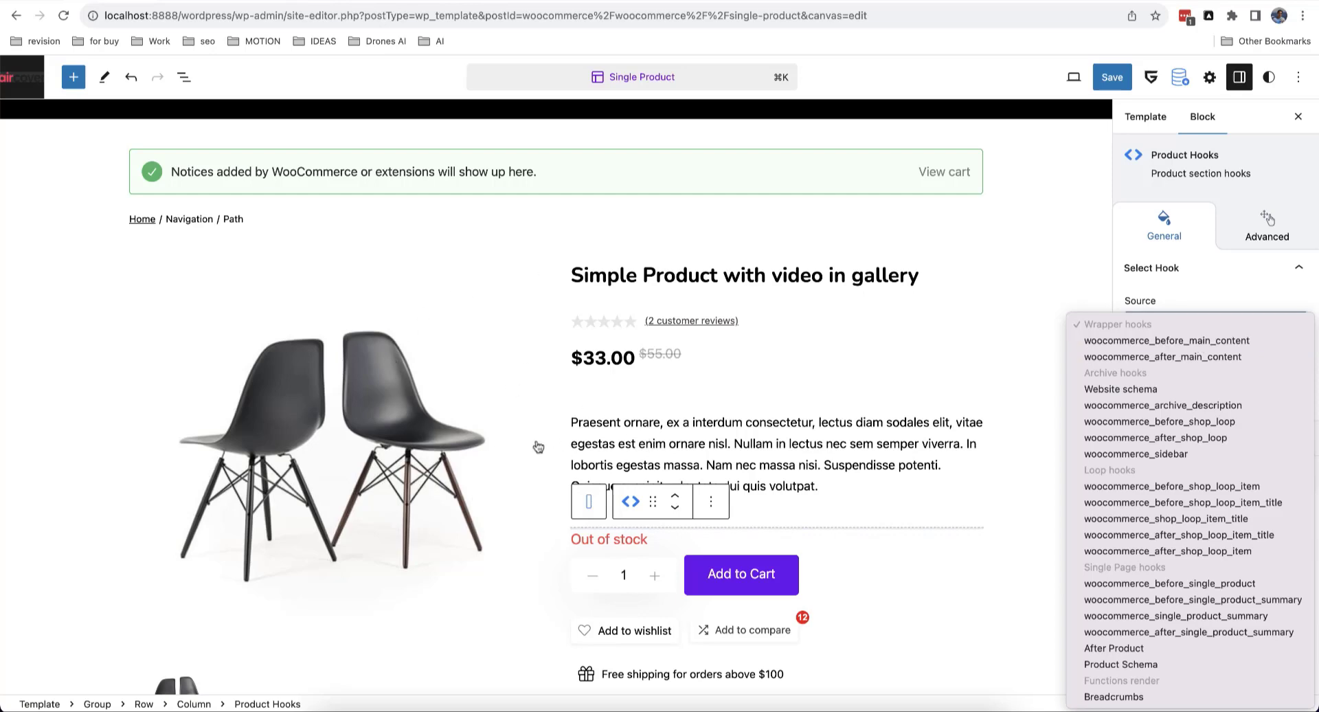
Step: Set the Product Hooks source to woocommerce_before_main_content and inspect the result
left_click(1154, 340)
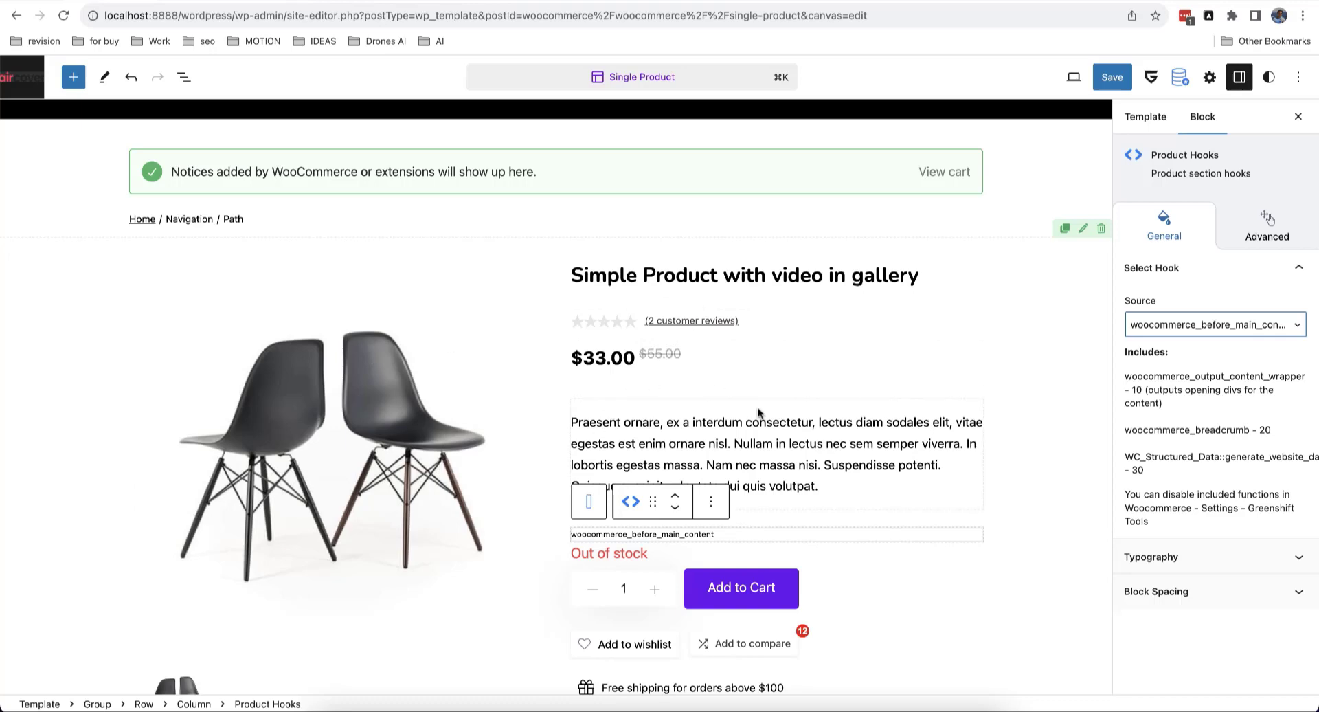
scroll(831, 378, "down", 5)
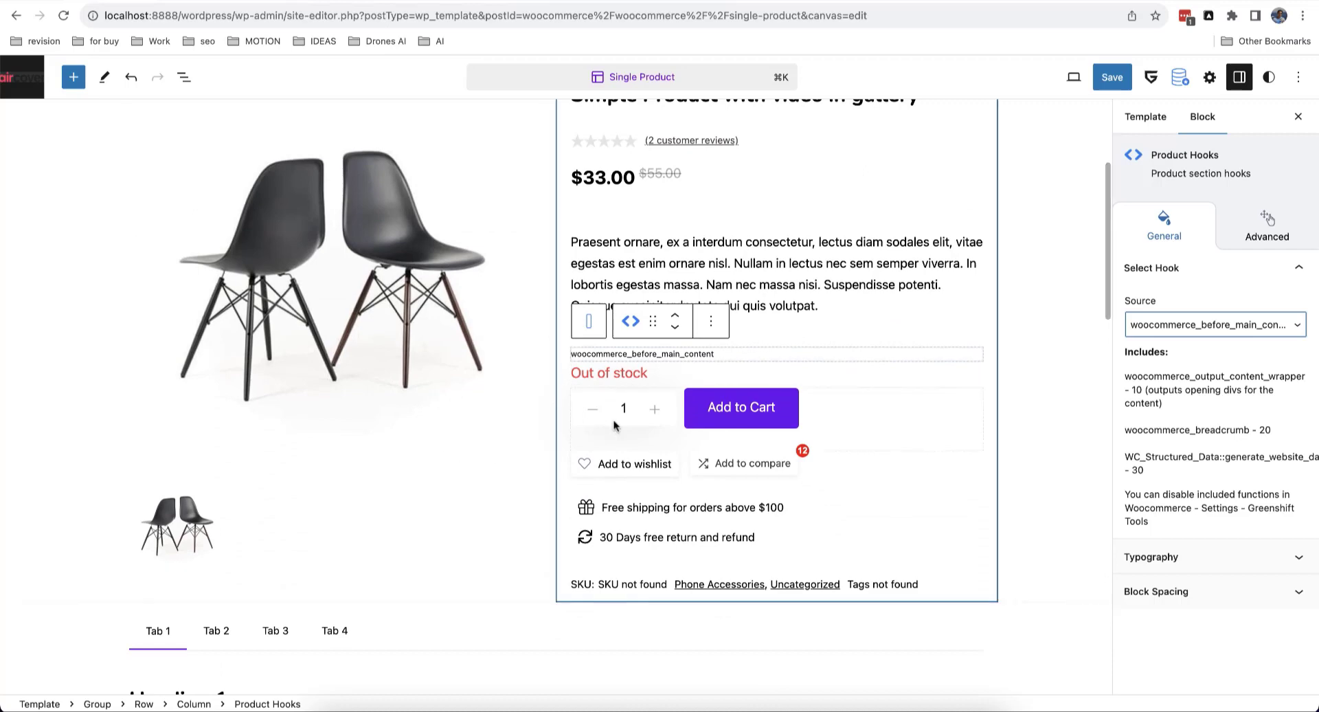
scroll(615, 426, "up", 1)
scroll(884, 341, "up", 4)
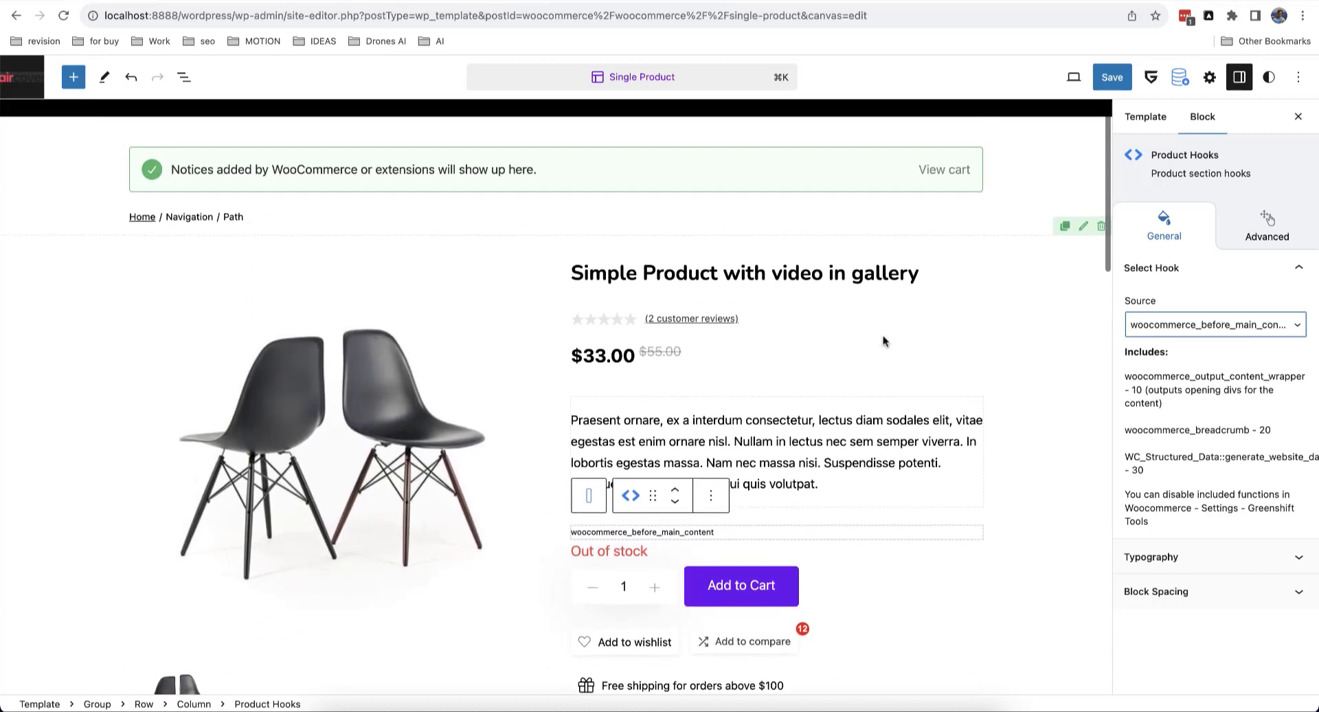
scroll(884, 341, "up", 1)
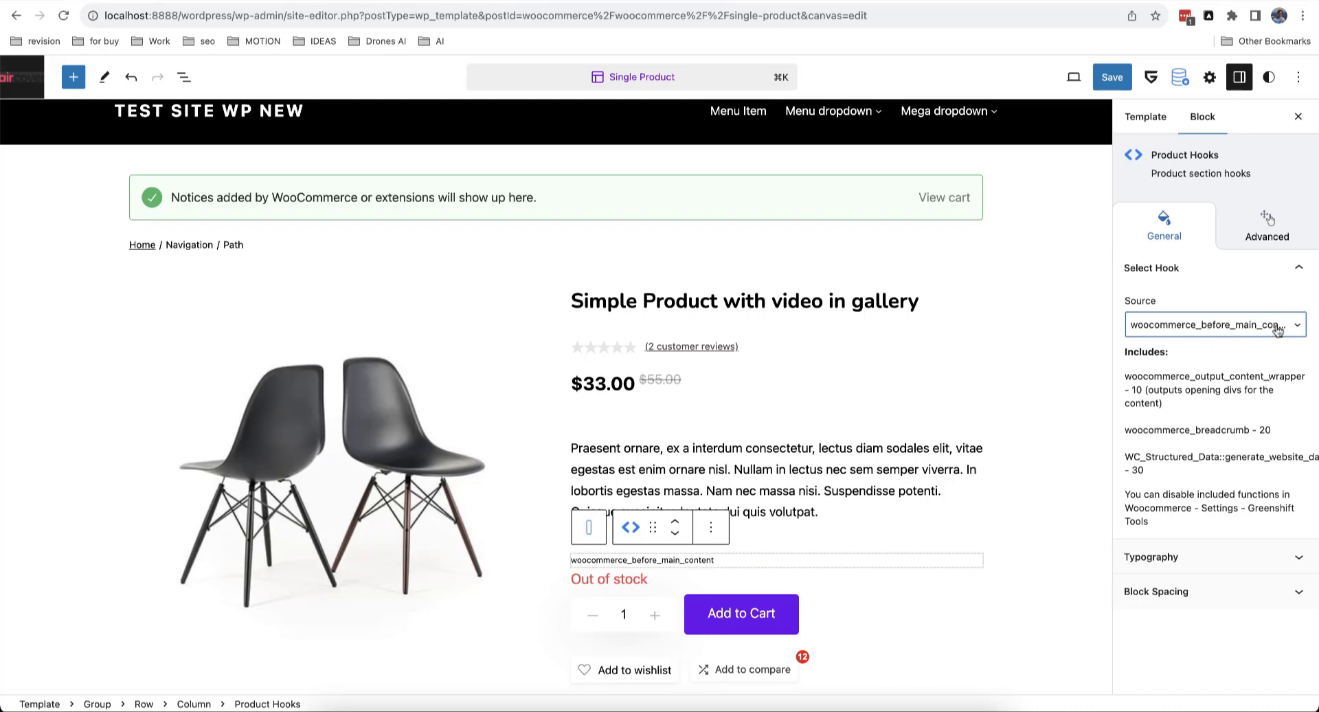
scroll(822, 545, "down", 2)
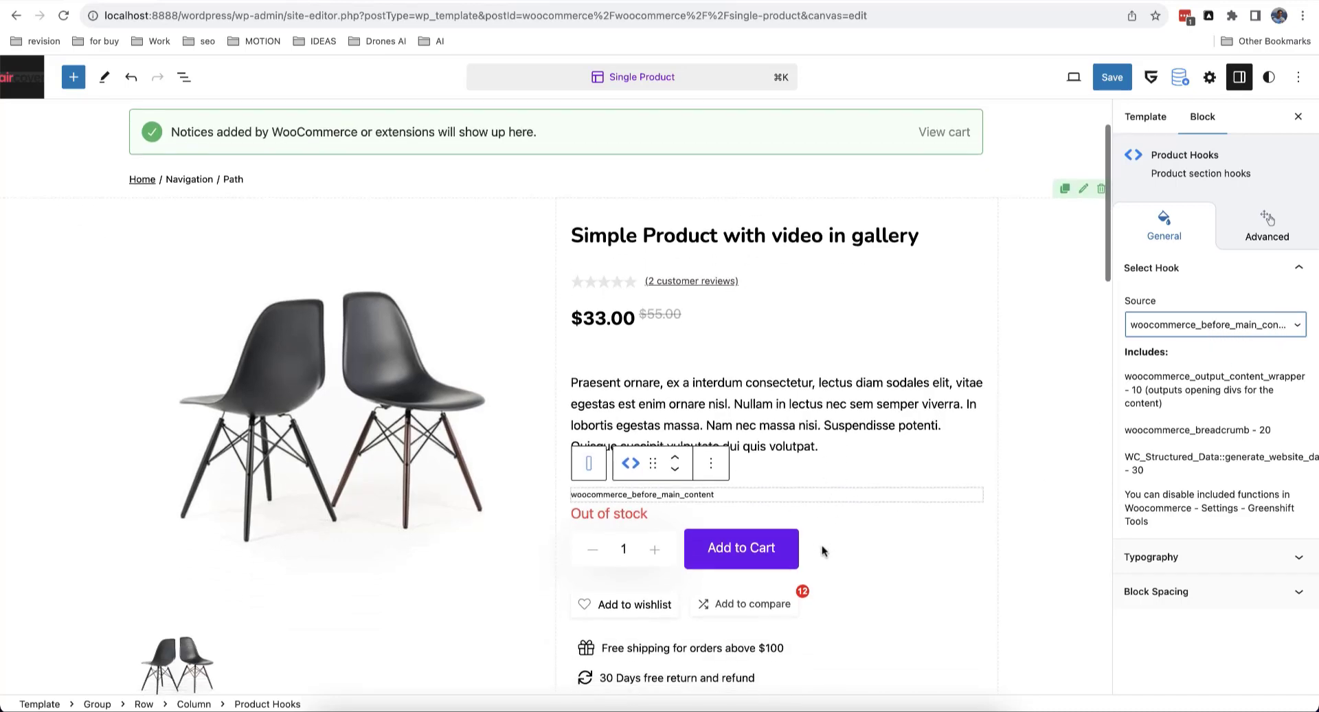
Step: Delete the Product Hooks block and exit the template editor via the site logo
left_click(715, 456)
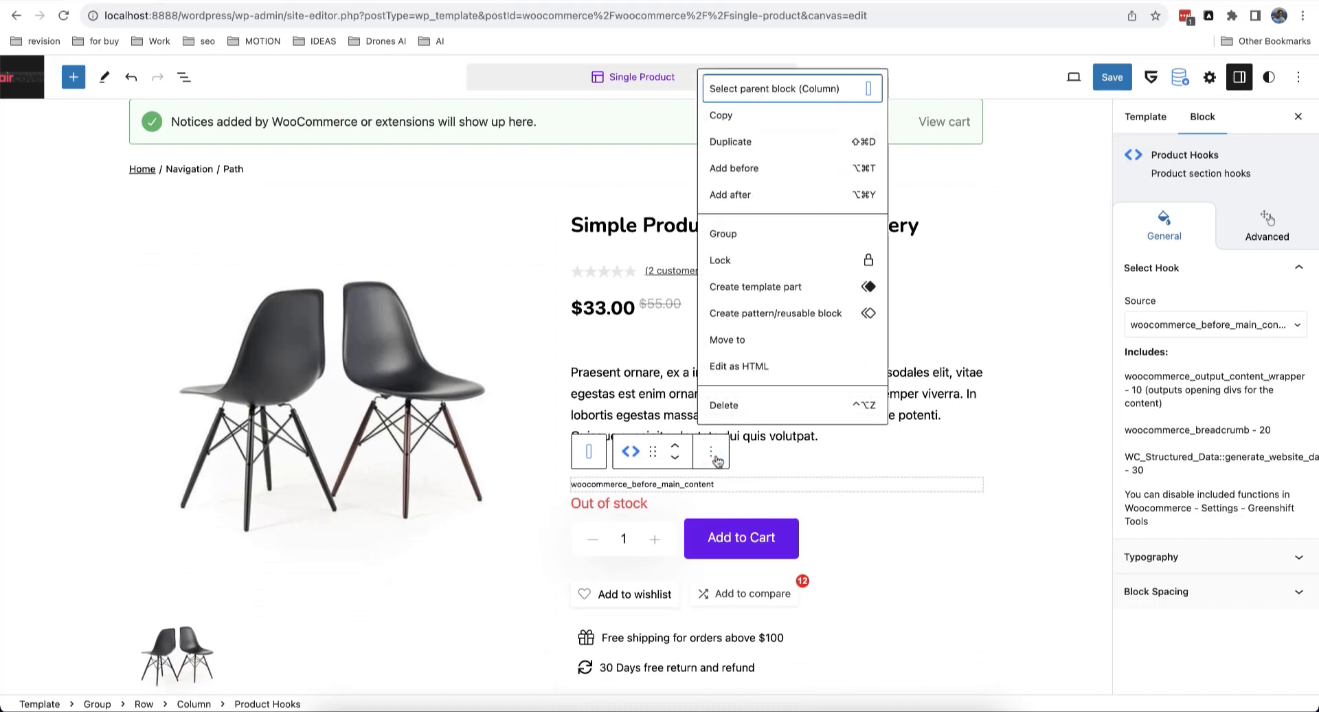
left_click(746, 406)
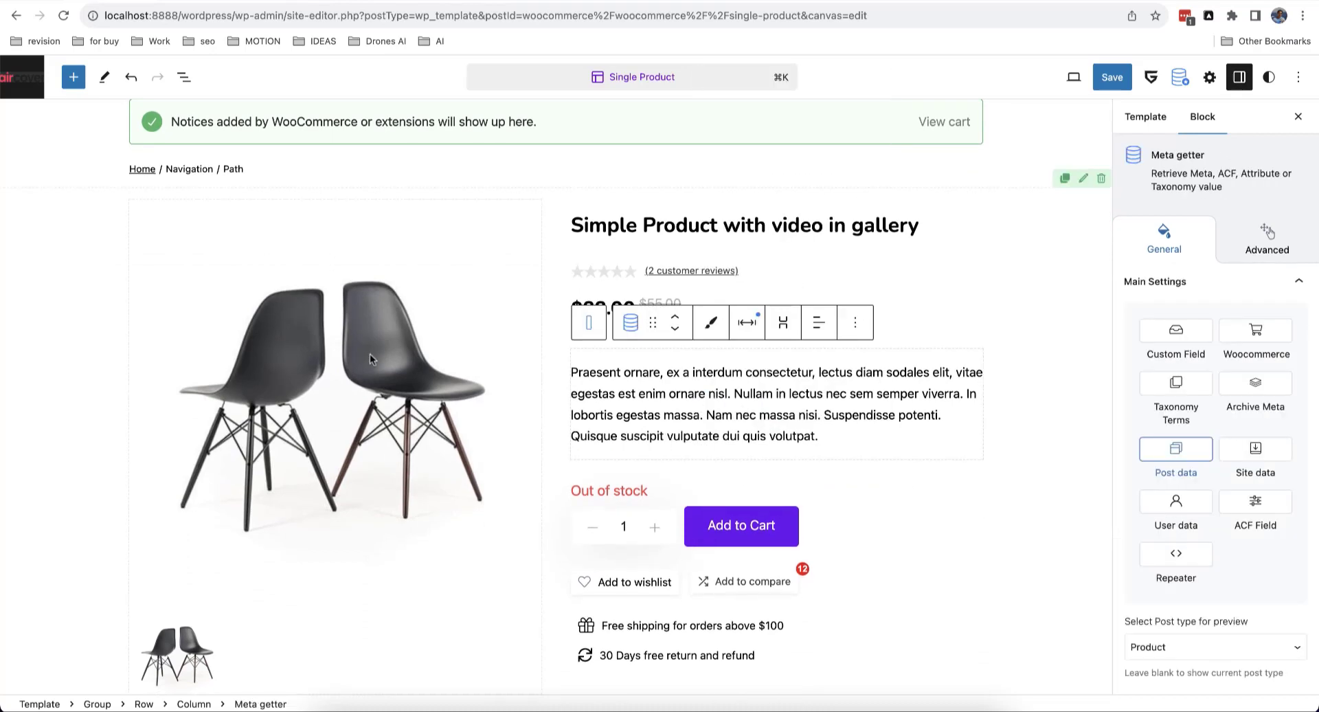
left_click(24, 85)
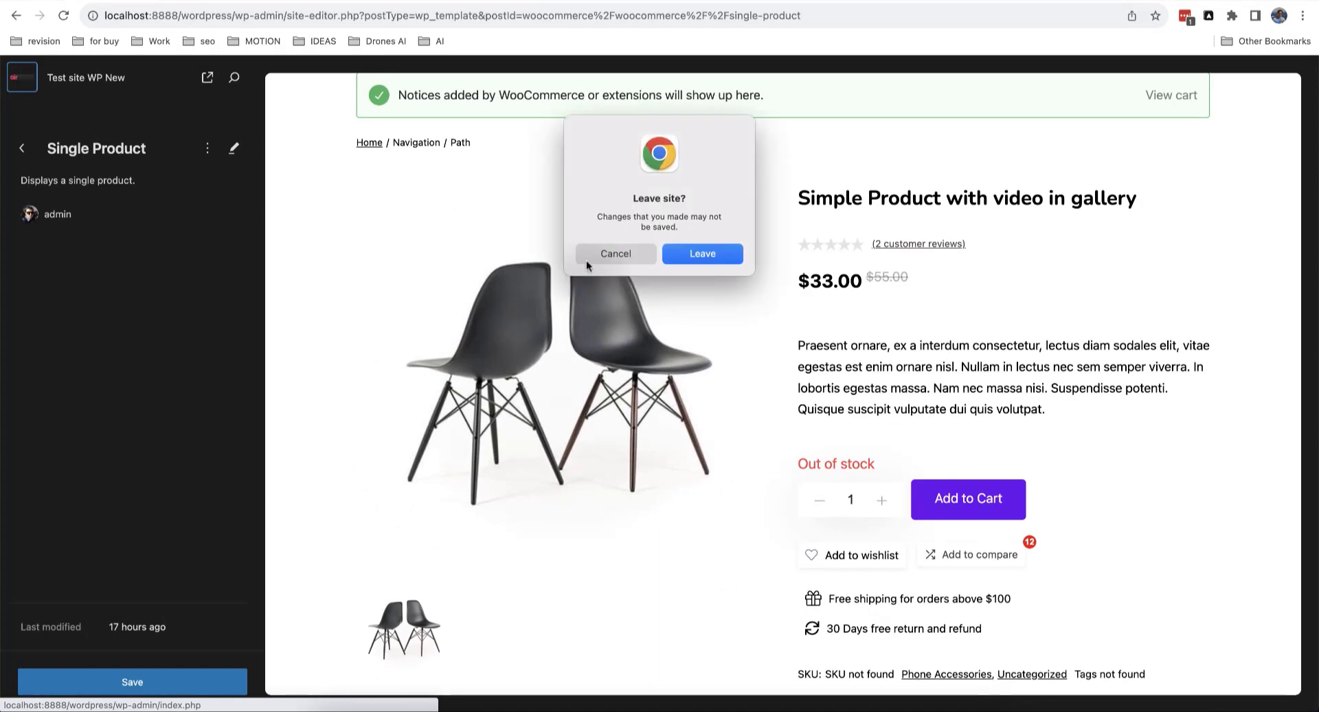
Step: Leave the product editor for the Greenshift Tools section of WooCommerce Settings
left_click(682, 254)
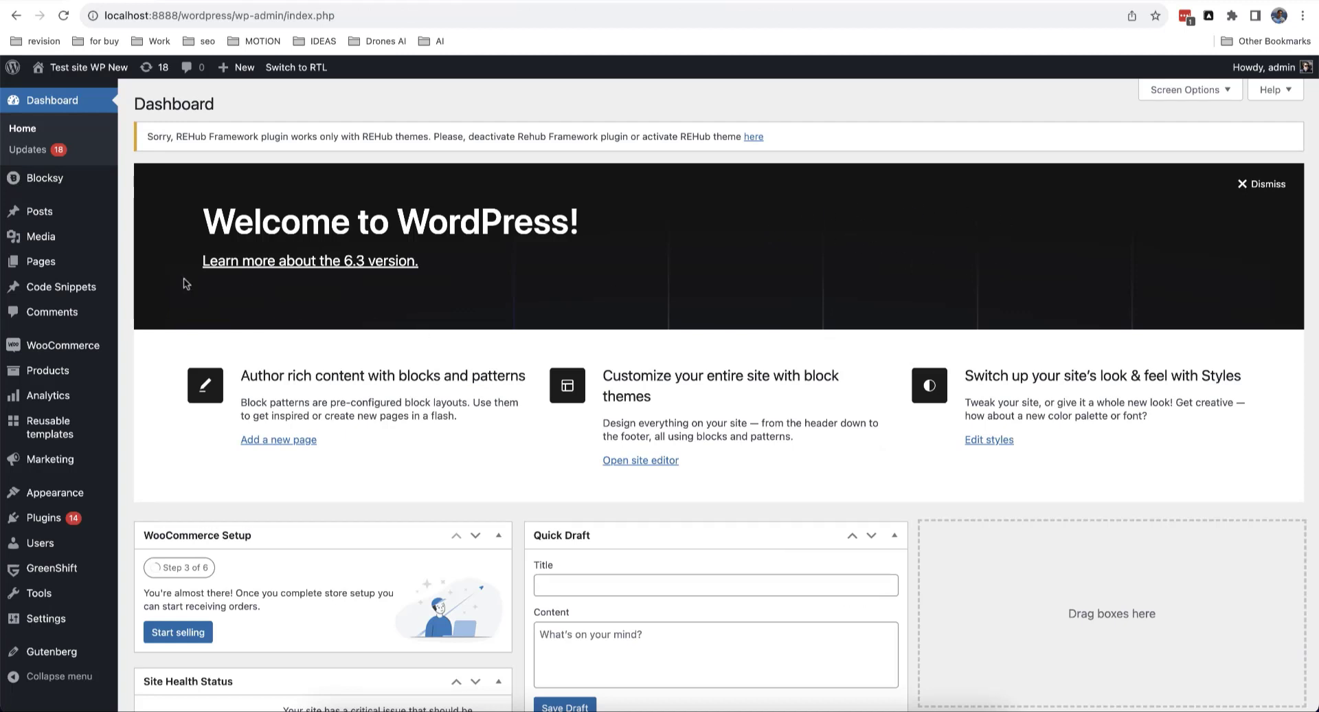
mouse_move(72, 351)
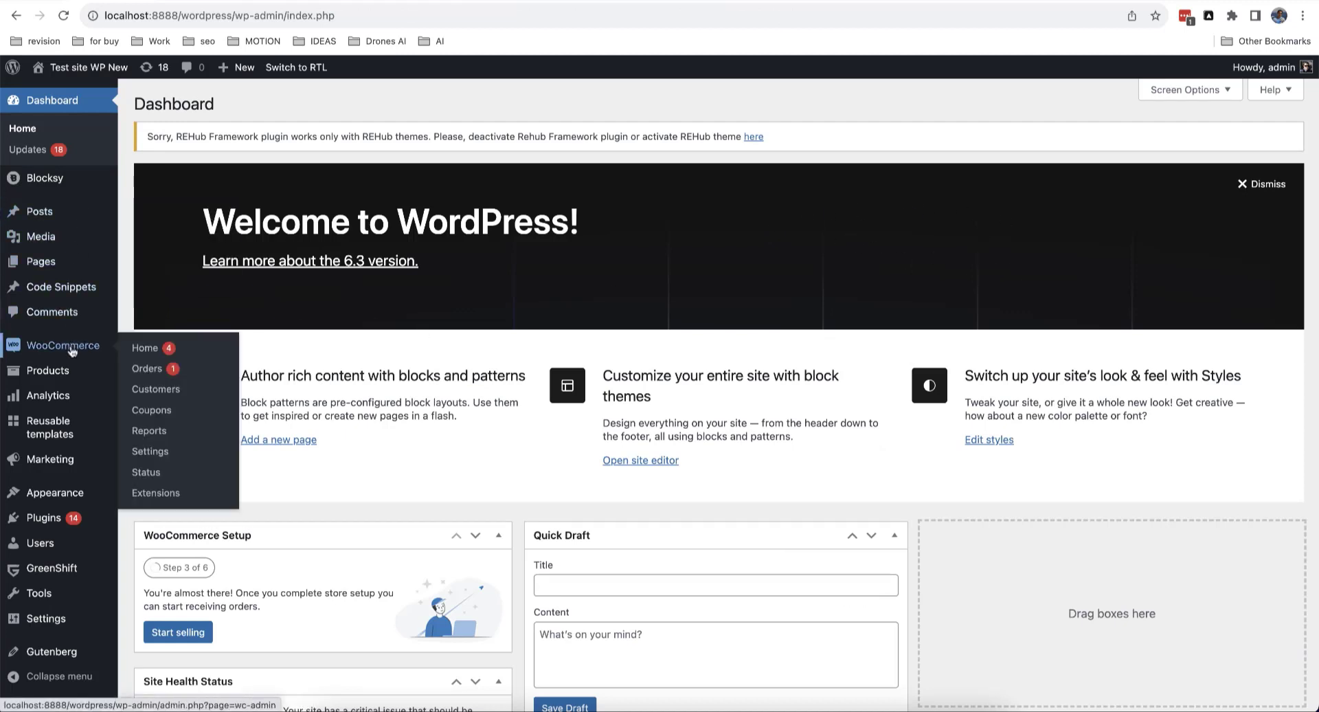
left_click(157, 457)
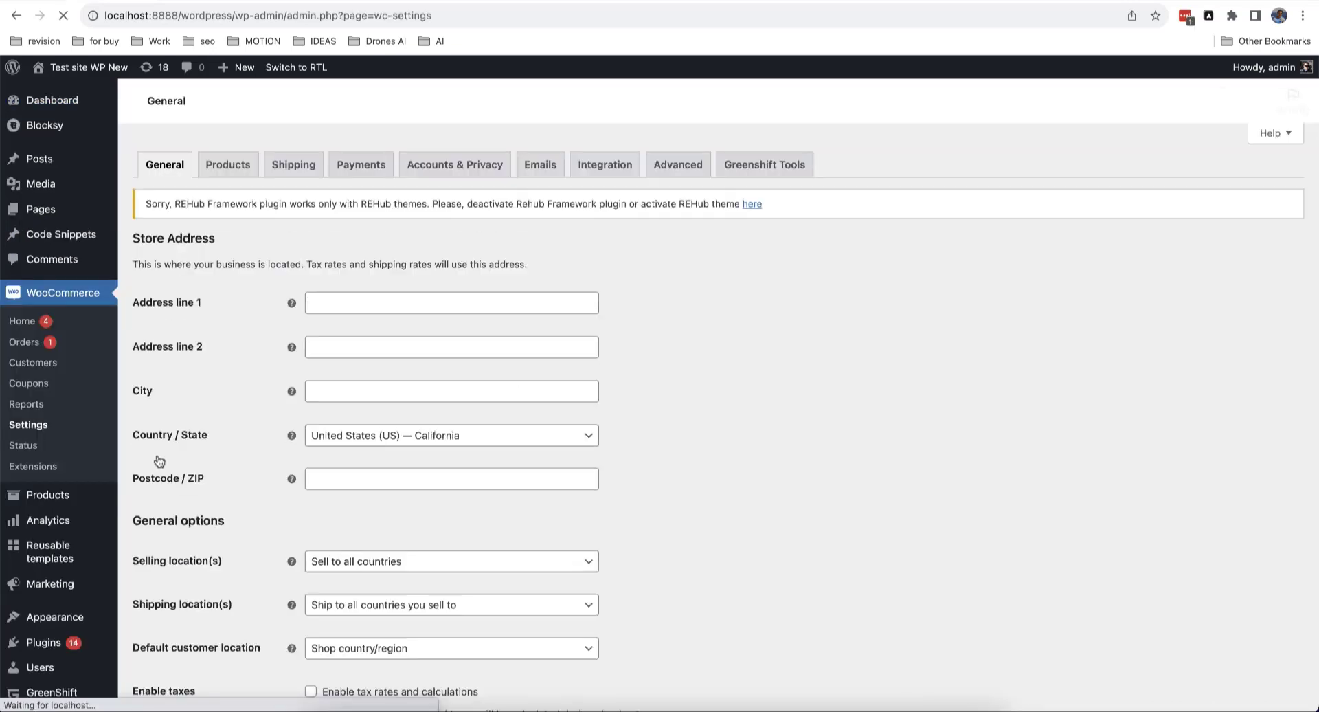
left_click(747, 178)
scroll(719, 333, "down", 1)
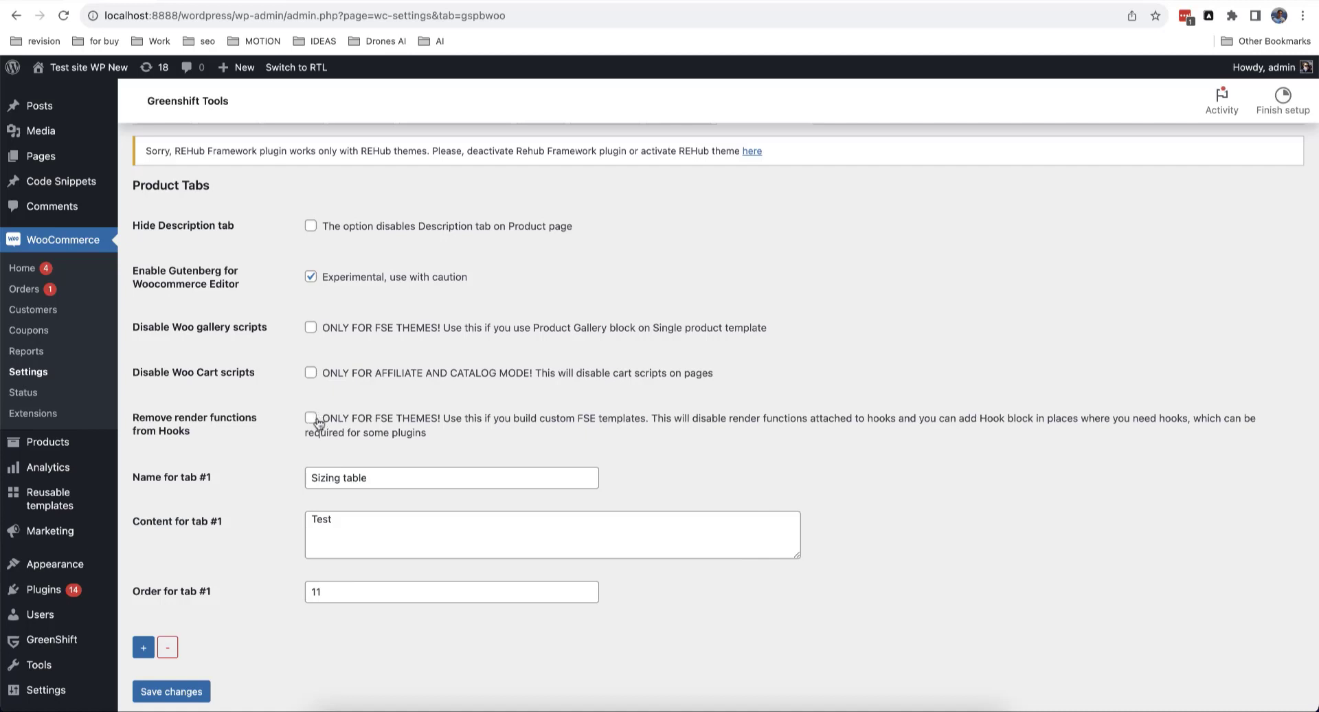
scroll(939, 282, "up", 2)
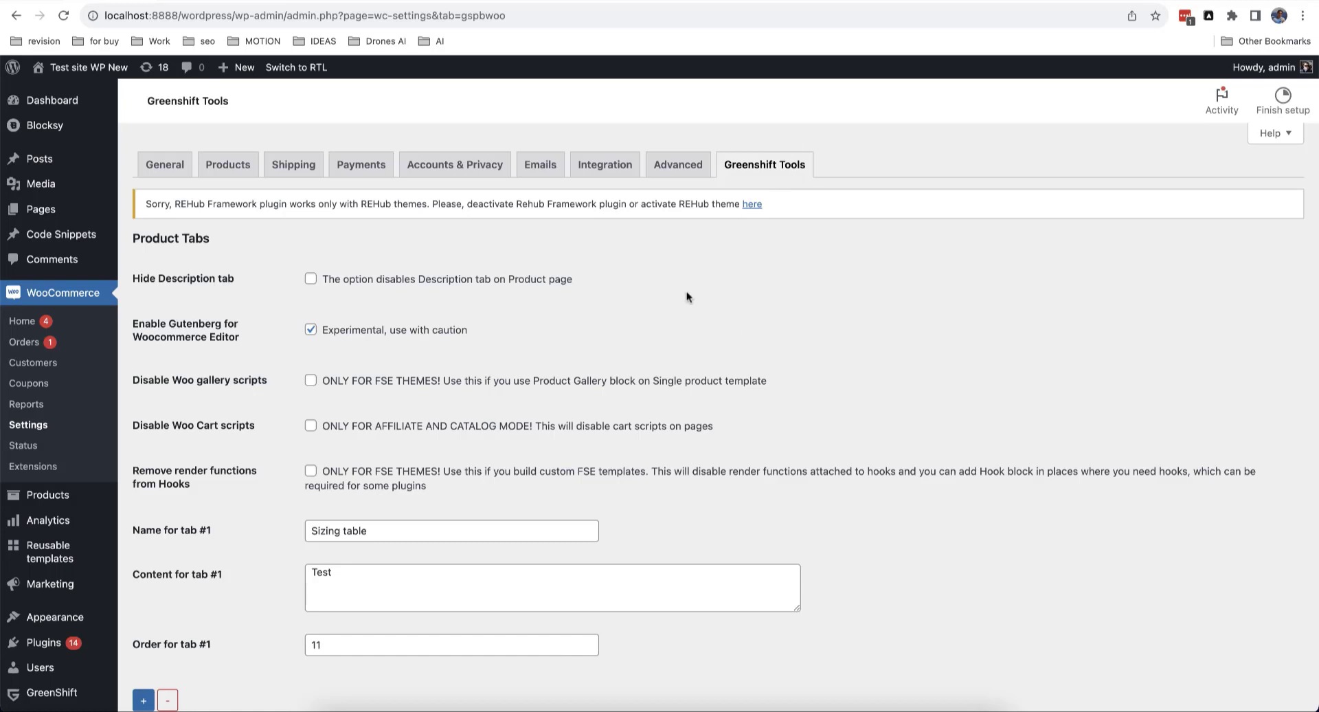
scroll(689, 296, "down", 1)
scroll(689, 297, "up", 1)
Step: Uncheck 'Enable Gutenberg for Woocommerce Editor' and save the settings
left_click(310, 330)
scroll(206, 516, "down", 3)
left_click(195, 637)
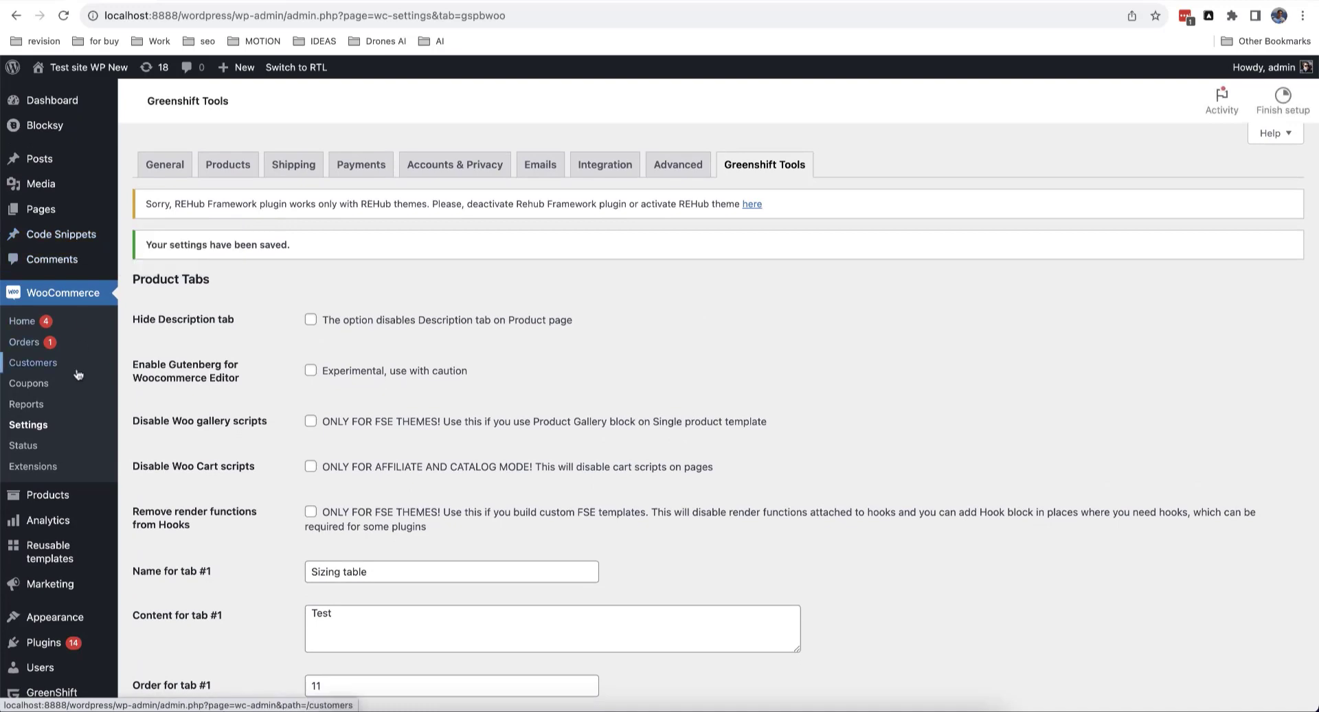
Step: Open All Products in a new tab and edit the Product Page with 360 gallery and 3d
mouse_move(72, 496)
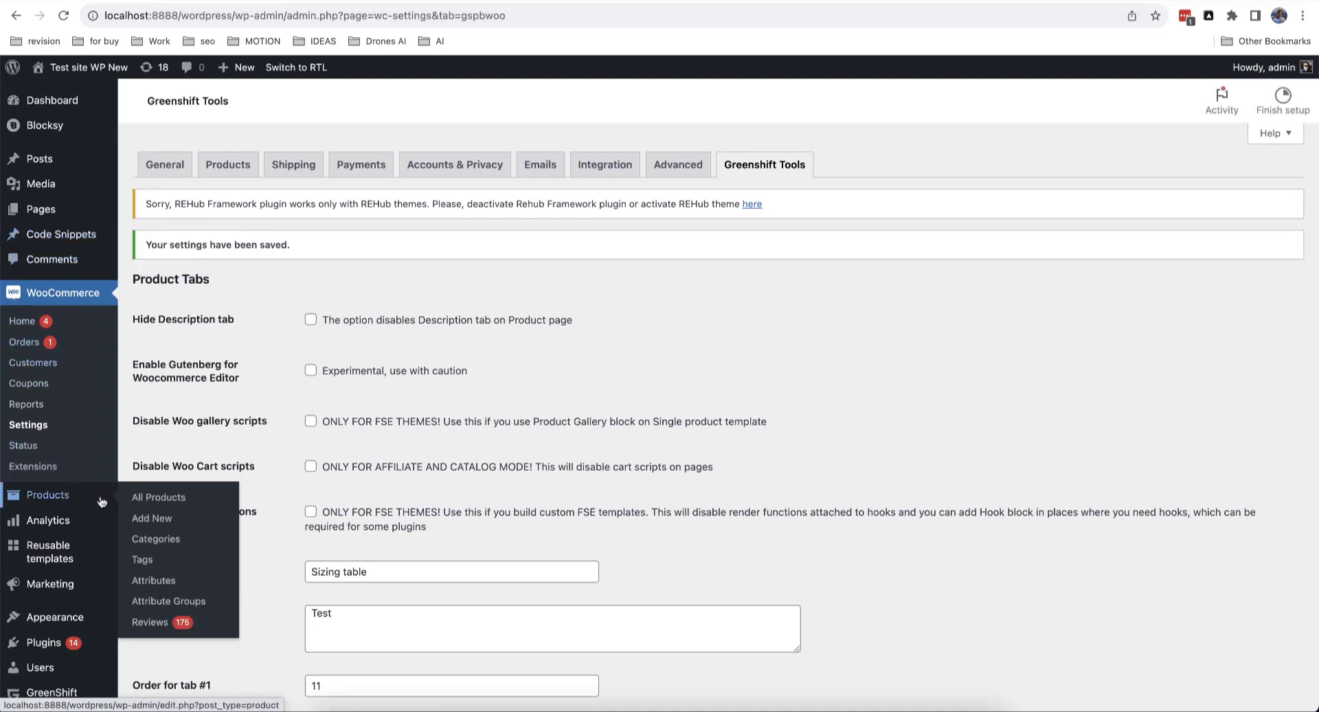
right_click(177, 499)
left_click(269, 503)
left_click(179, 0)
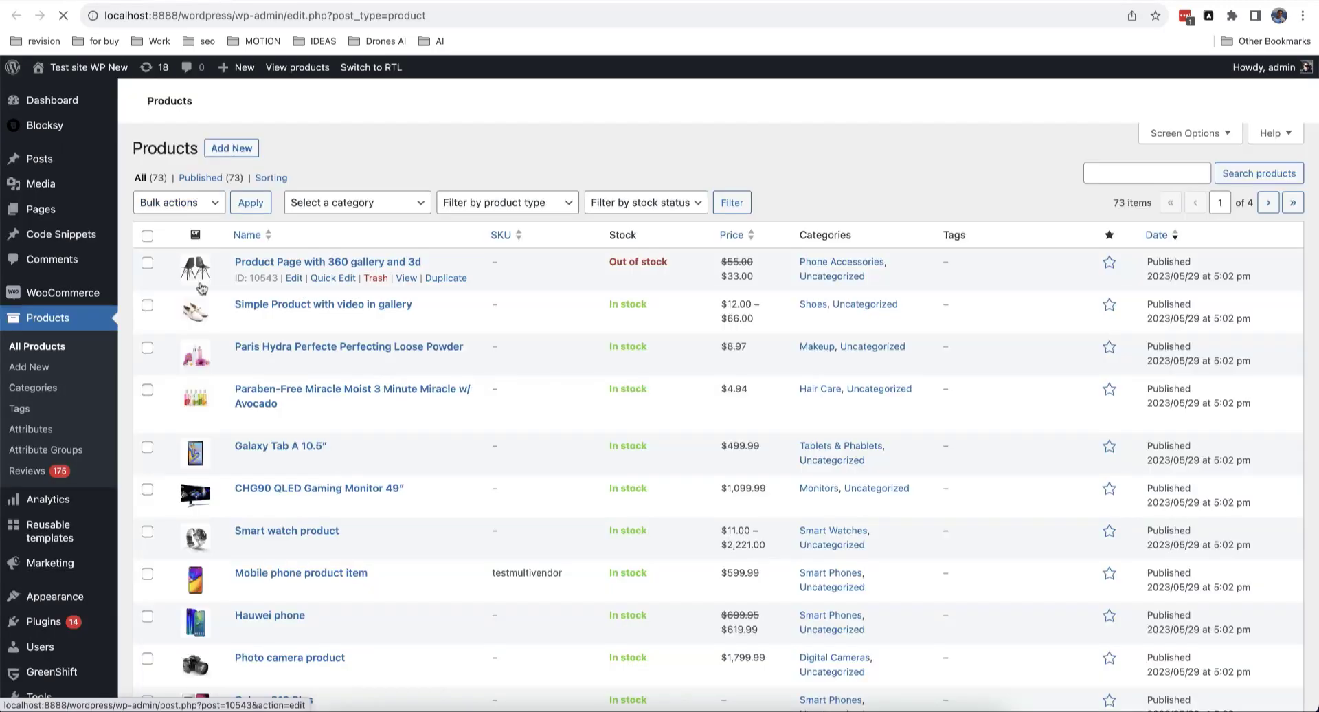
left_click(289, 331)
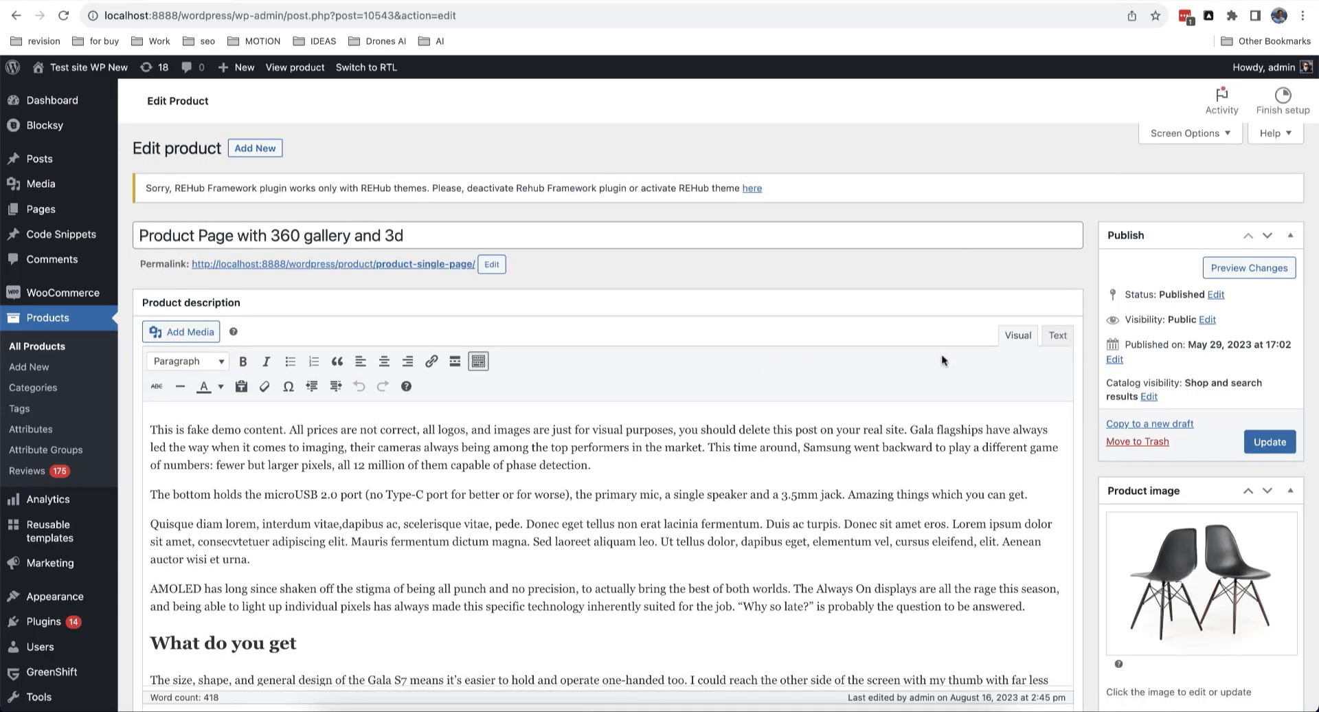
Step: Add a new paragraph after the first one, type '/dddd', and delete the typed characters
scroll(760, 506, "down", 3)
scroll(599, 398, "up", 3)
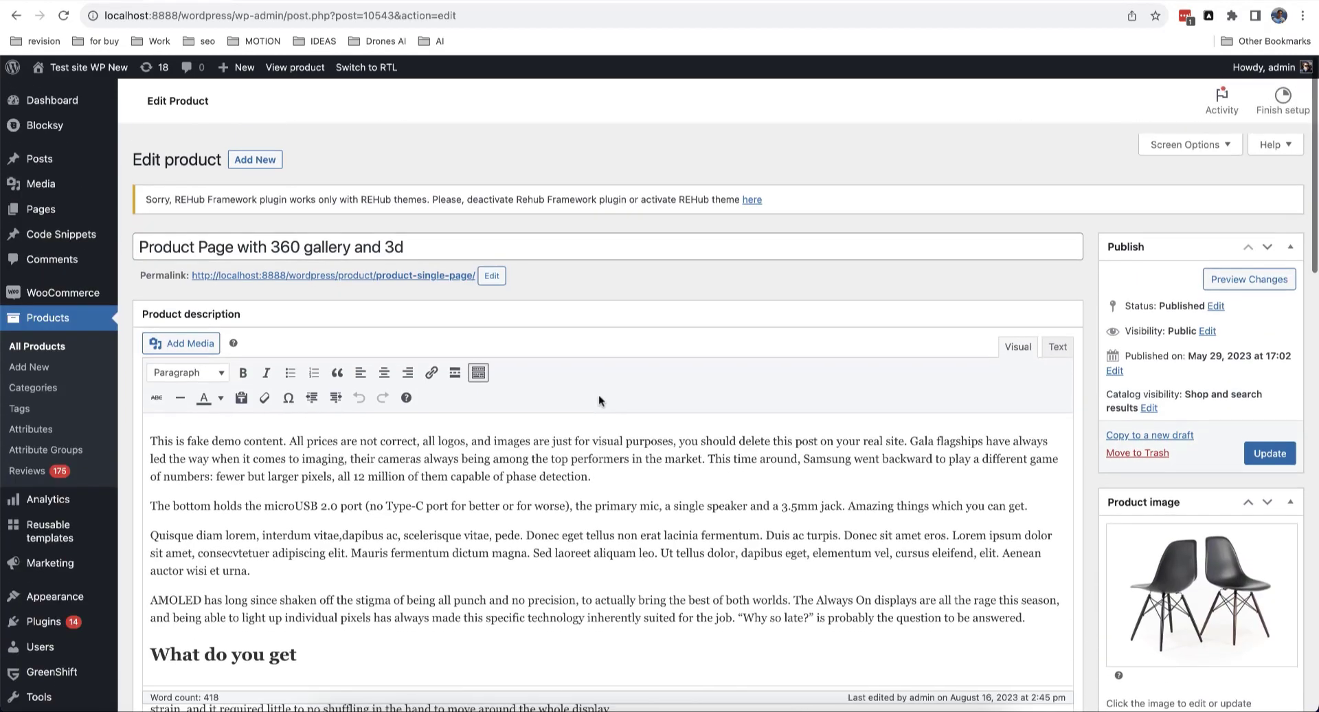
left_click(606, 472)
key("Return")
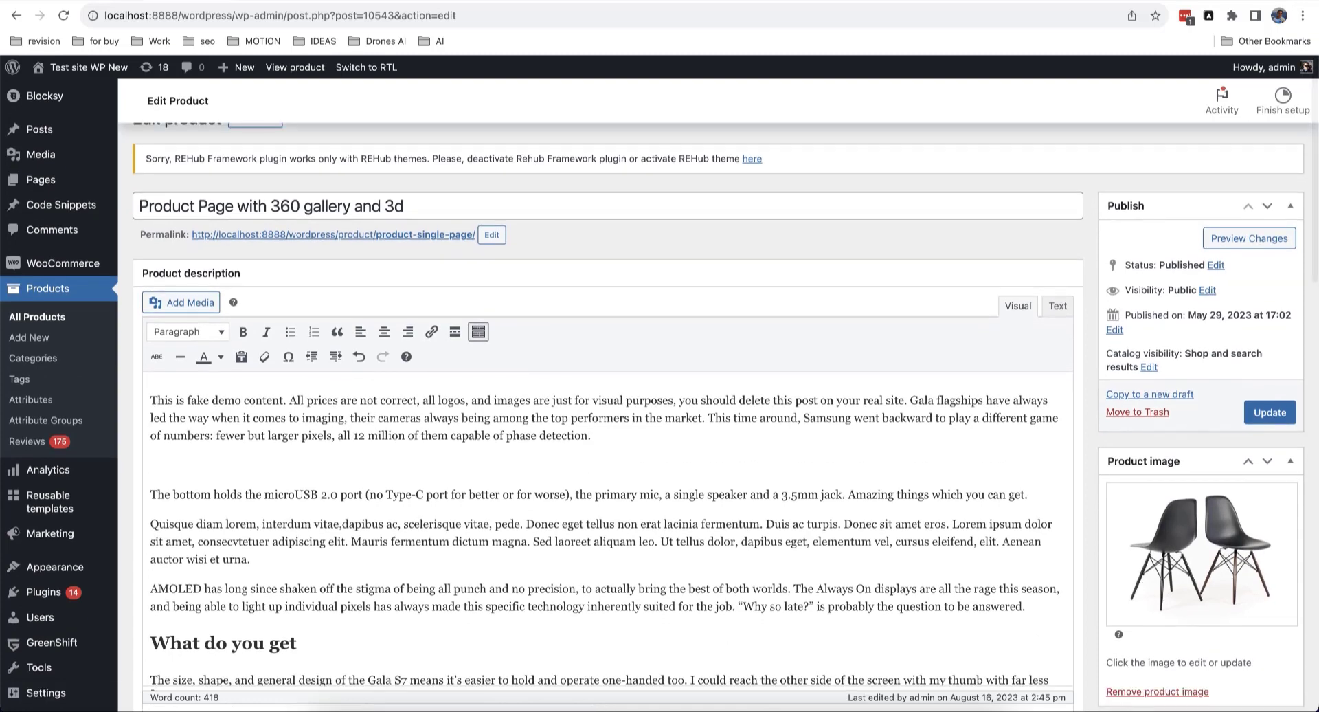
type("/dddd")
key("BackSpace")
key("BackSpace")
key("BackSpace")
key("BackSpace")
key("BackSpace")
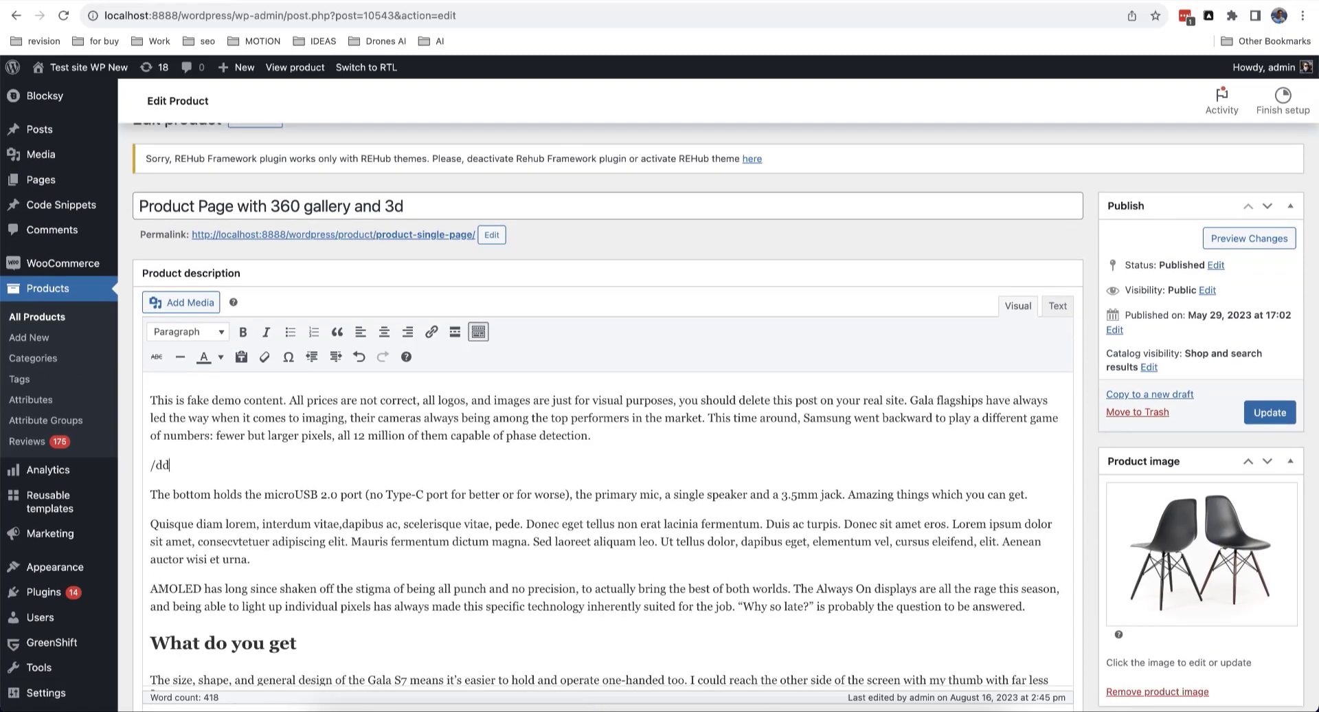
Step: Recheck 'Enable Gutenberg for Woocommerce Editor', save, and reload the product editor
left_click(124, 2)
left_click(311, 371)
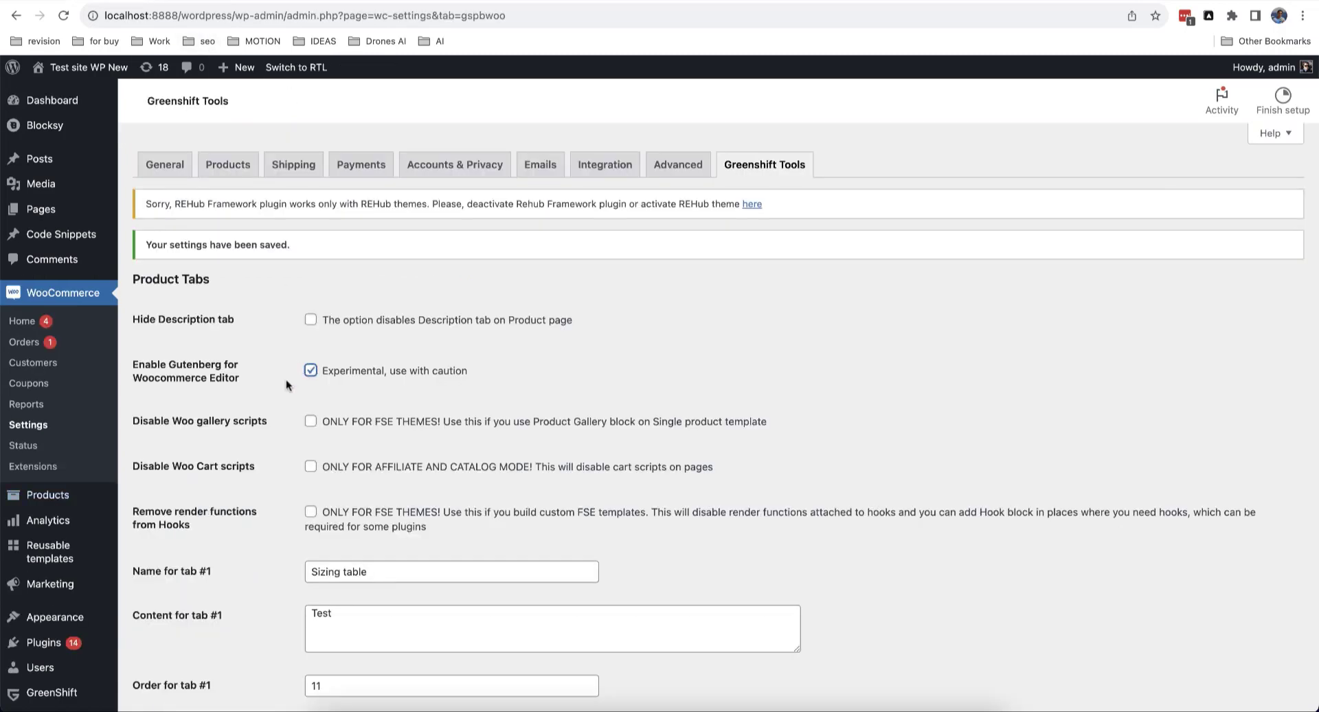
scroll(286, 379, "down", 3)
left_click(192, 624)
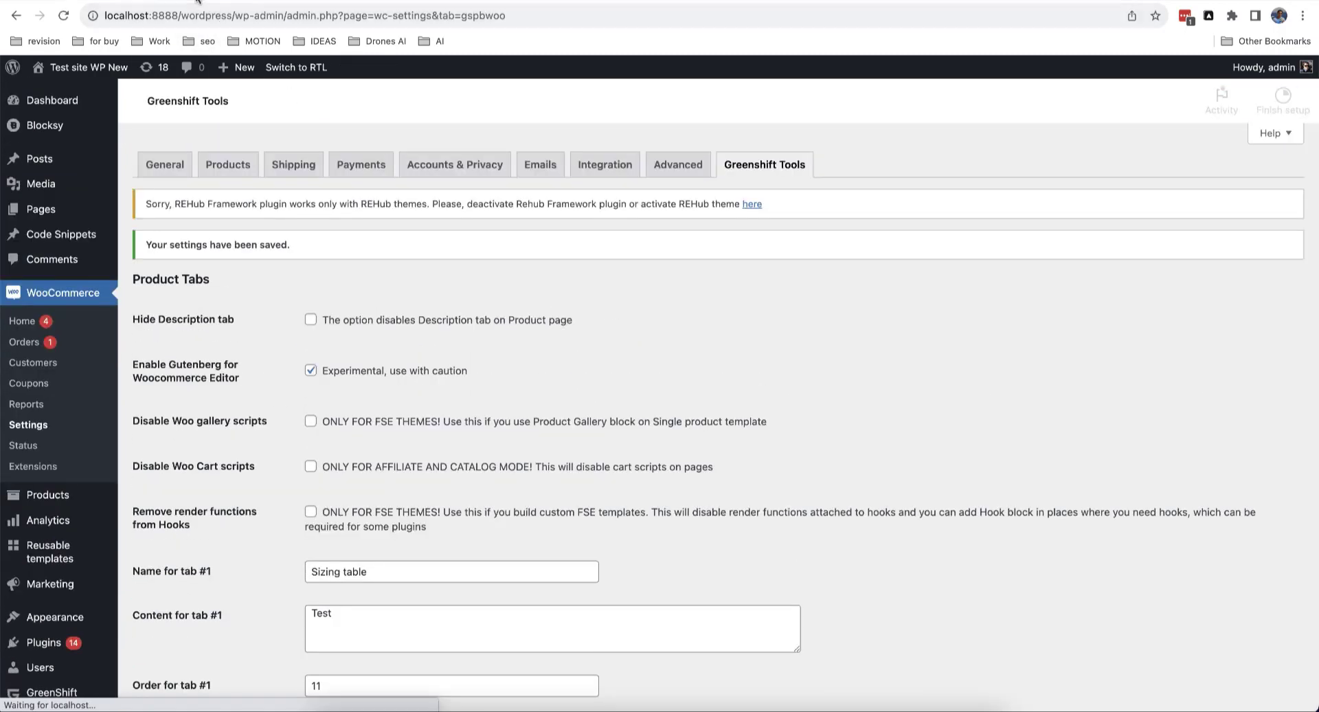
left_click(197, 2)
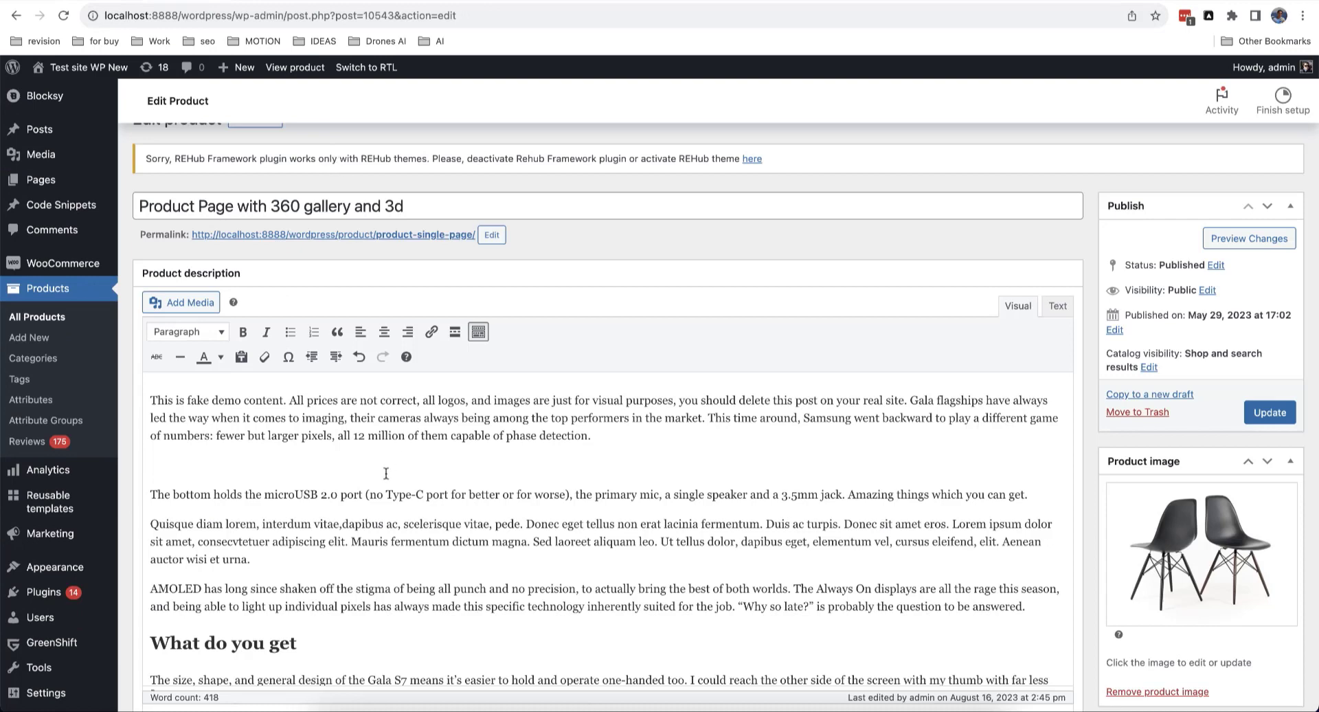
left_click(62, 15)
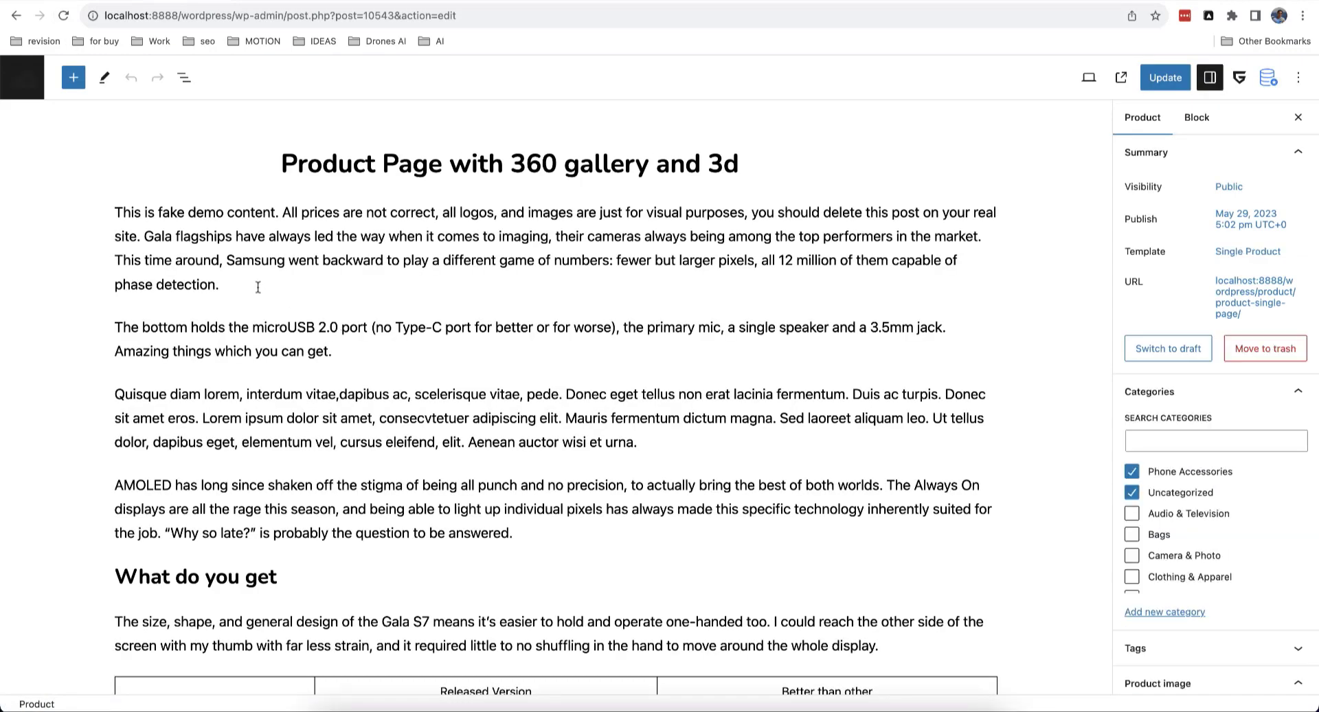
Step: Insert an empty block after the first paragraph and browse the block list without inserting
left_click(257, 287)
key("Return")
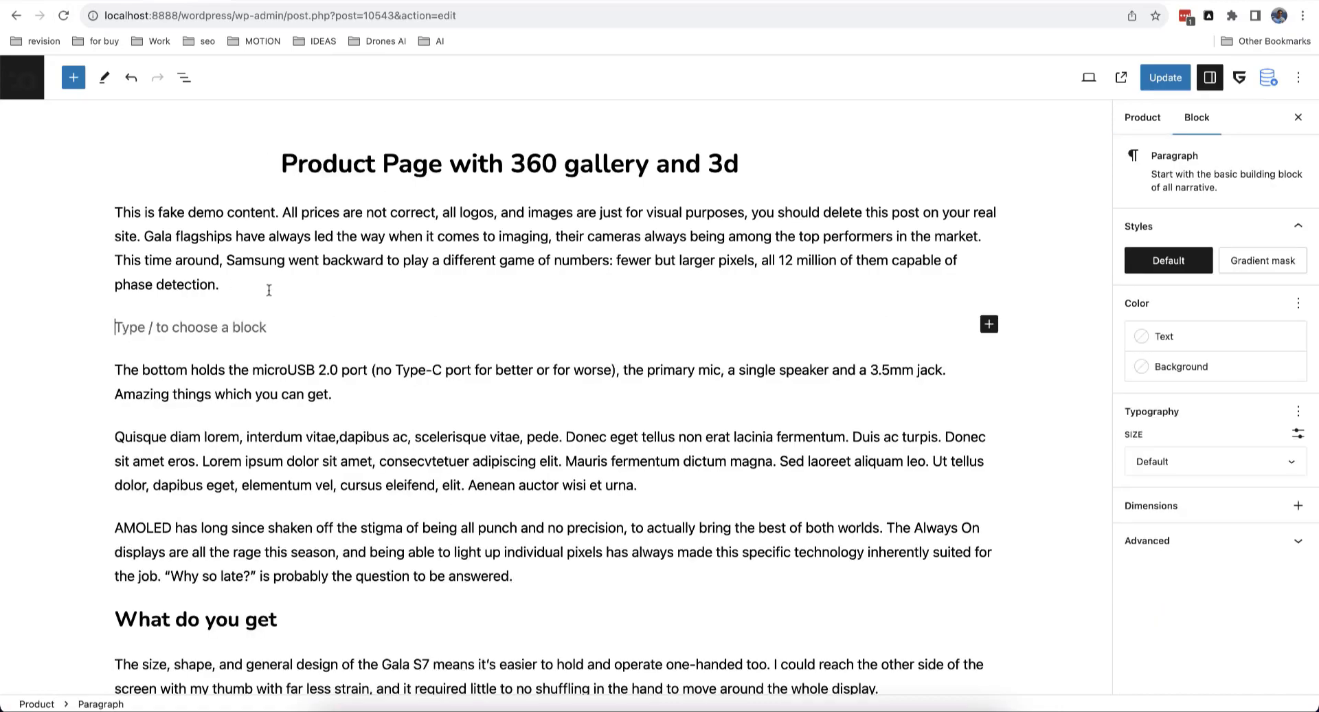
scroll(268, 290, "down", 14)
scroll(268, 290, "up", 14)
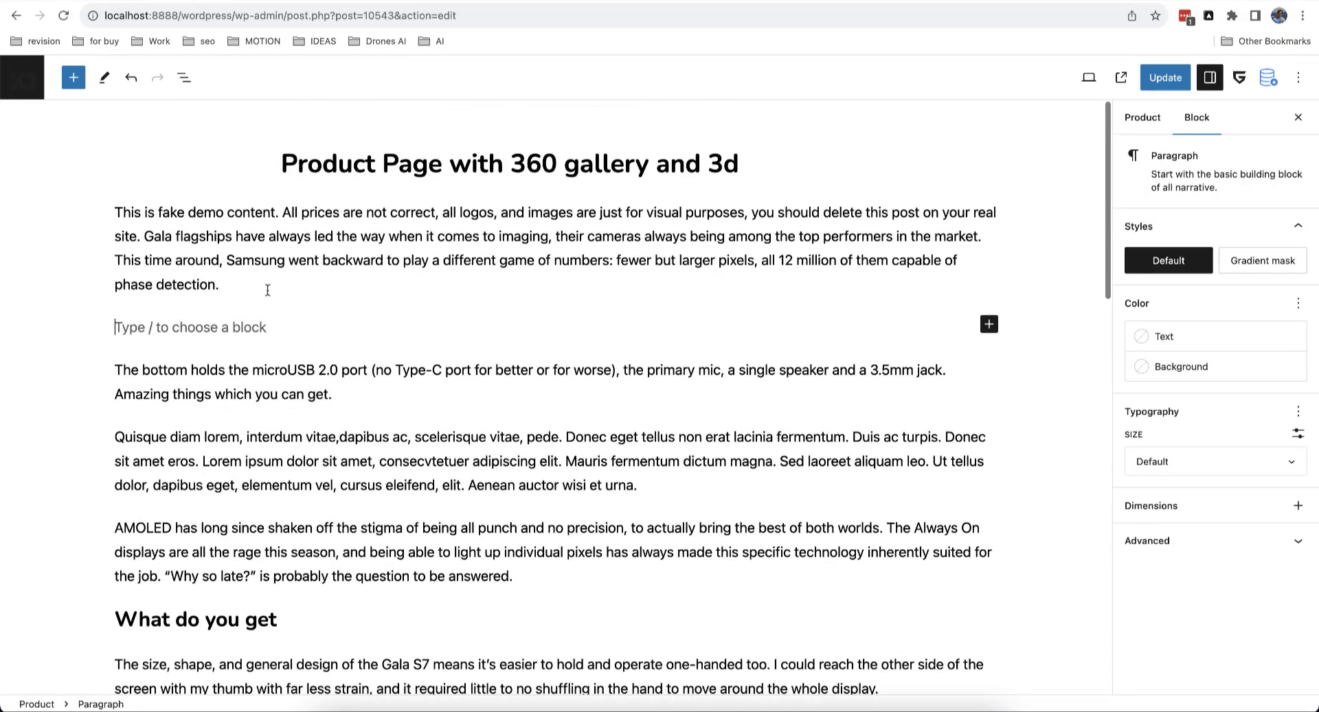
left_click(75, 78)
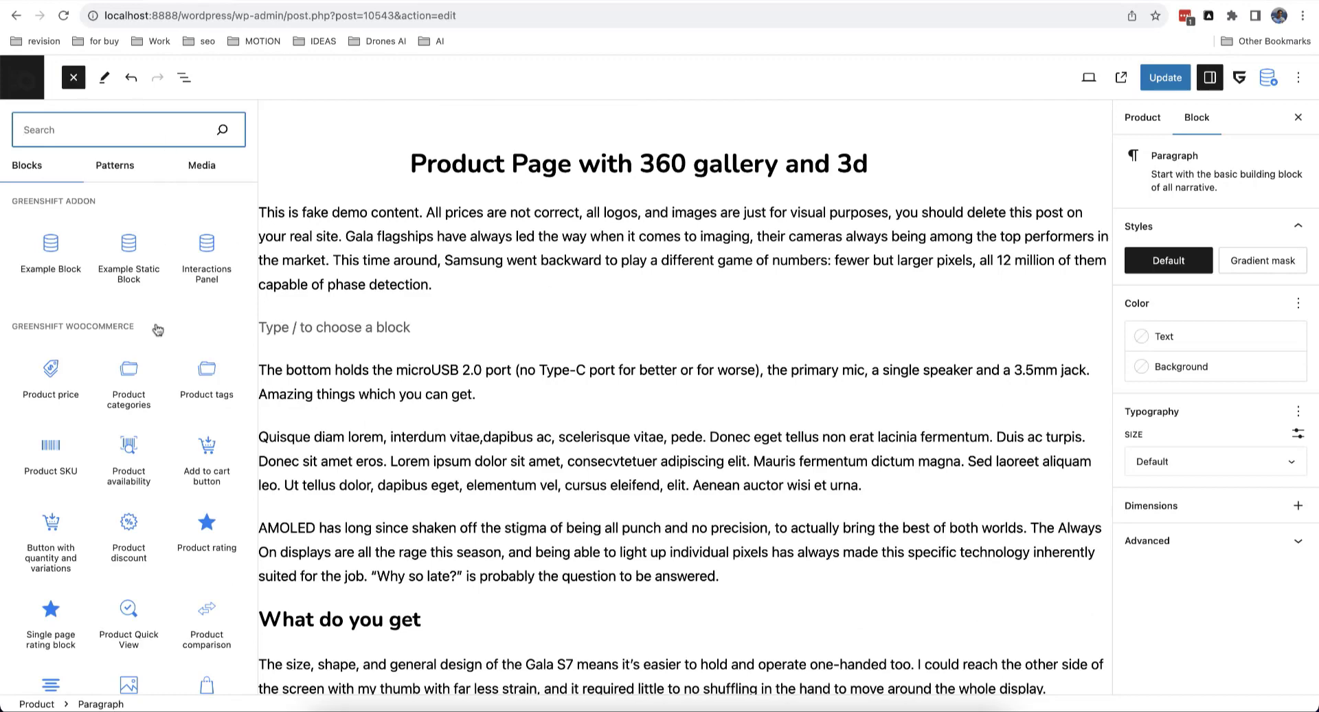
scroll(158, 329, "down", 15)
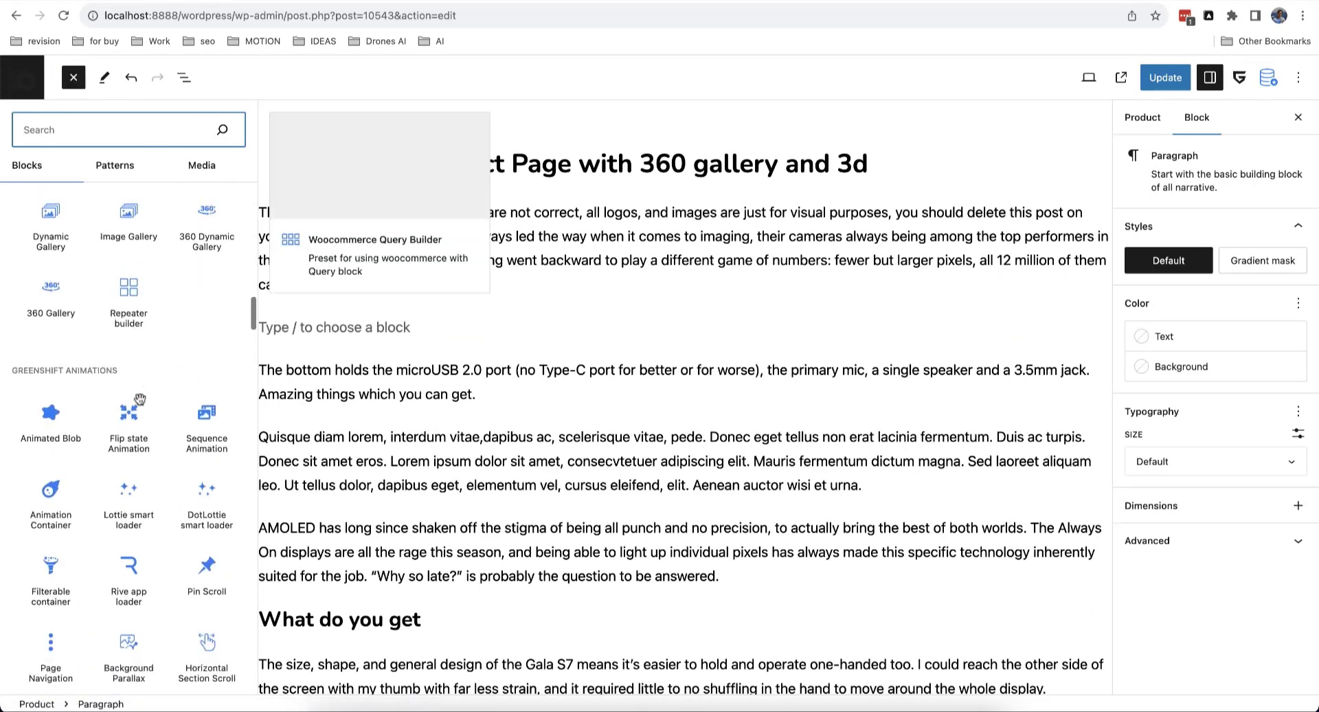
scroll(139, 398, "up", 10)
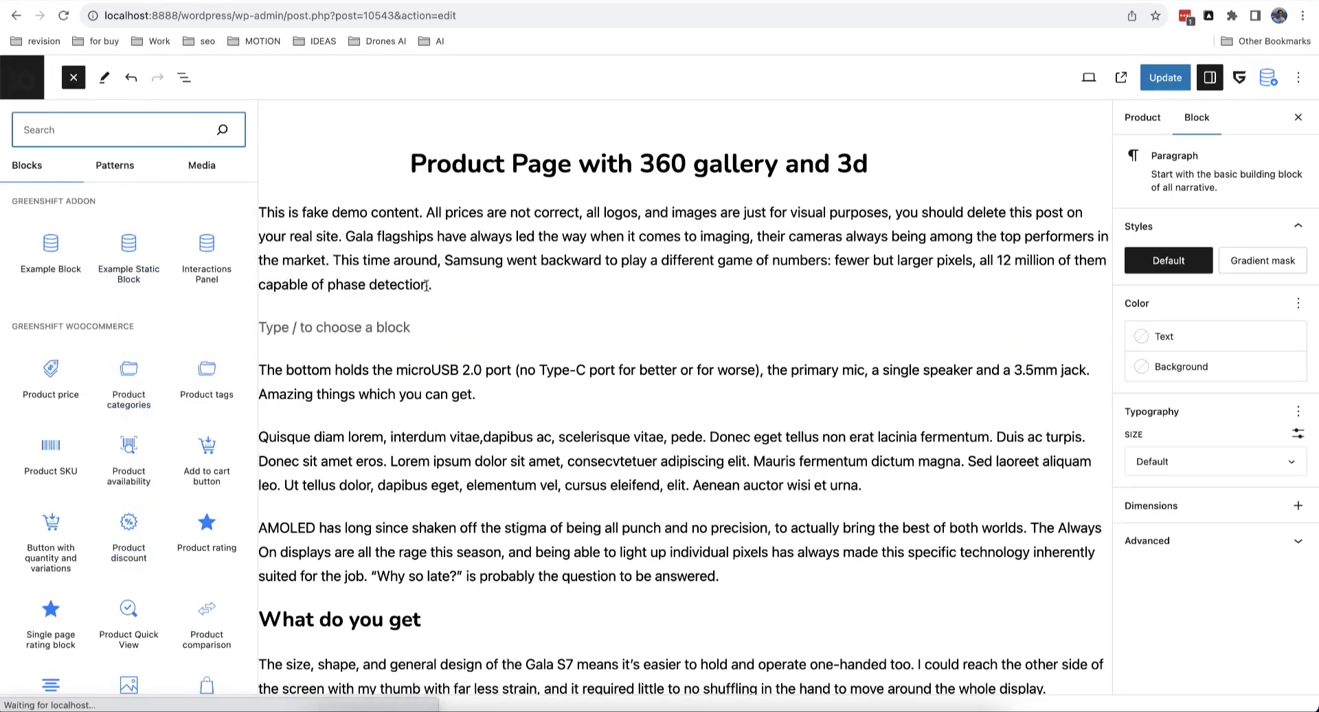
left_click(471, 316)
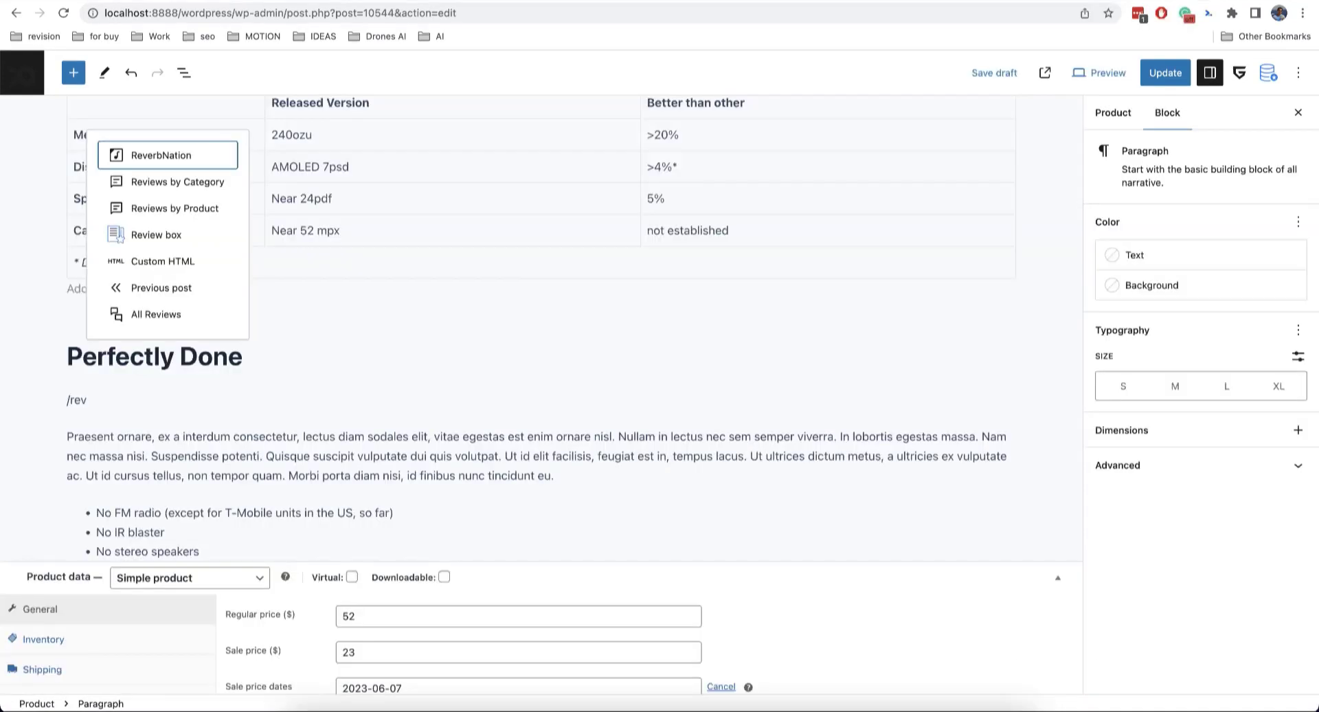
Step: Insert a Review box block scored 6 with a criteria bar, one positive and one negative item
key("Down")
key("Down")
key("Down")
key("Return")
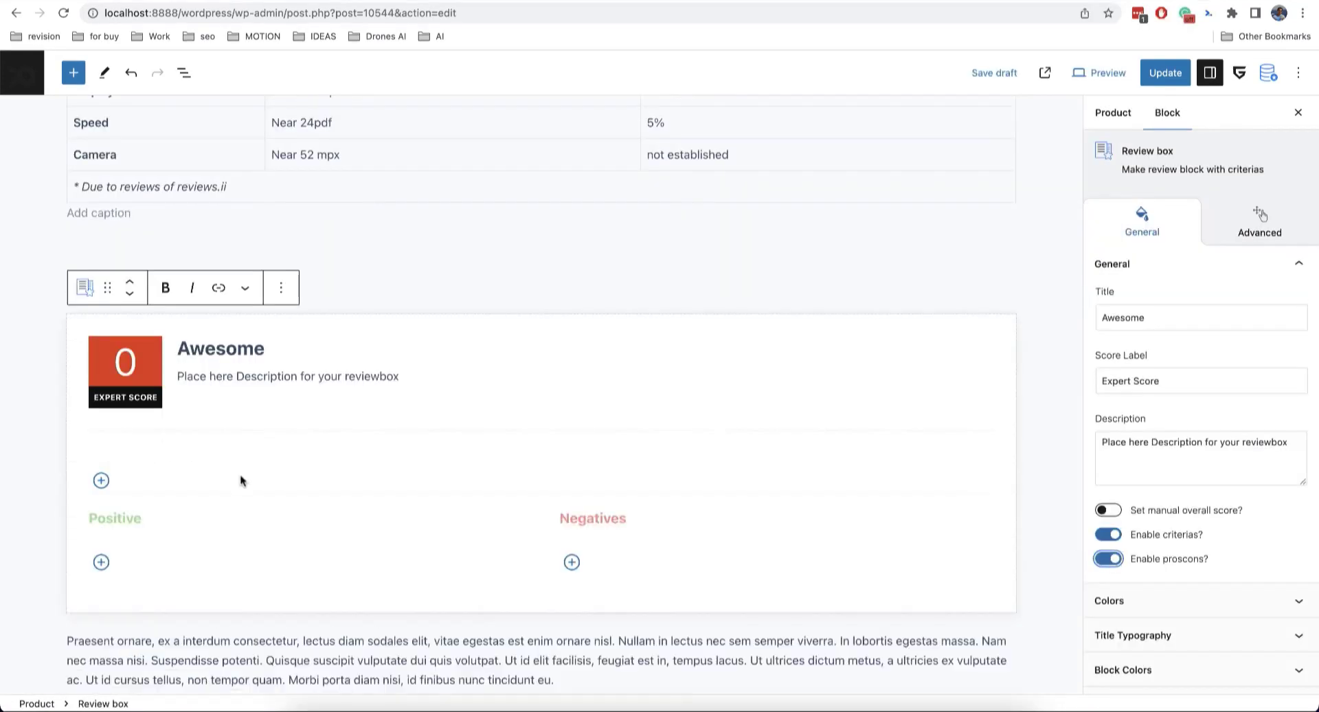
left_click(101, 480)
left_click_drag(904, 489, 542, 489)
left_click(101, 624)
left_click(572, 624)
scroll(569, 550, "down", 3)
Step: Add an empty paragraph below, import the Versus table section from the GreenShift library, then remove it
left_click(639, 539)
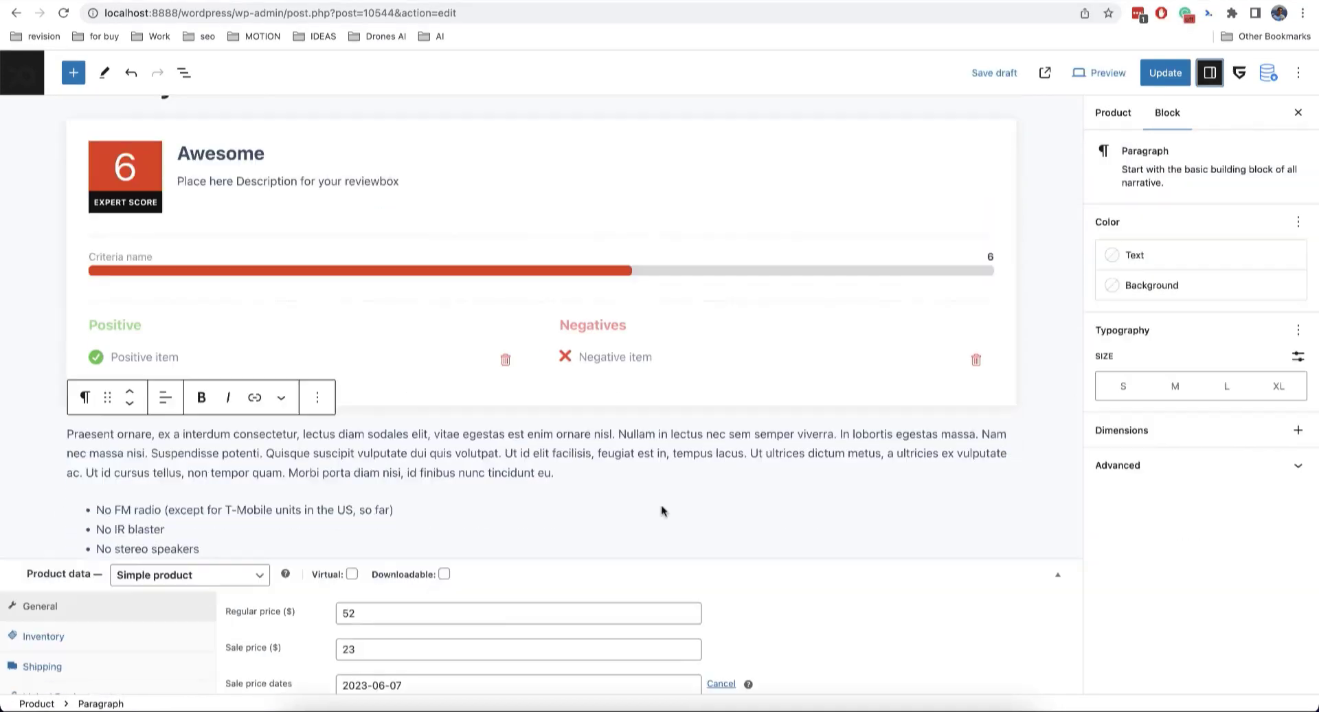
key("Return")
left_click(1269, 73)
left_click(1209, 166)
scroll(825, 371, "down", 9)
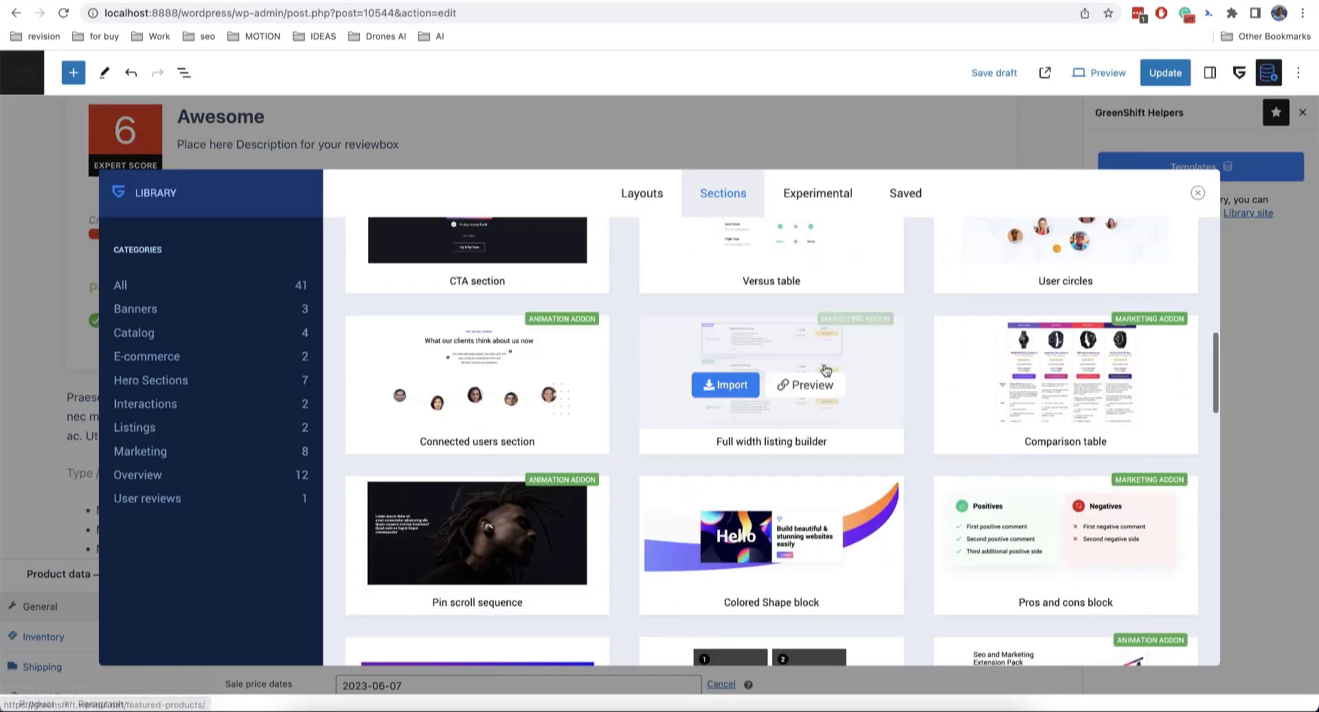
scroll(826, 371, "up", 1)
left_click(727, 371)
scroll(722, 441, "down", 3)
scroll(941, 455, "up", 3)
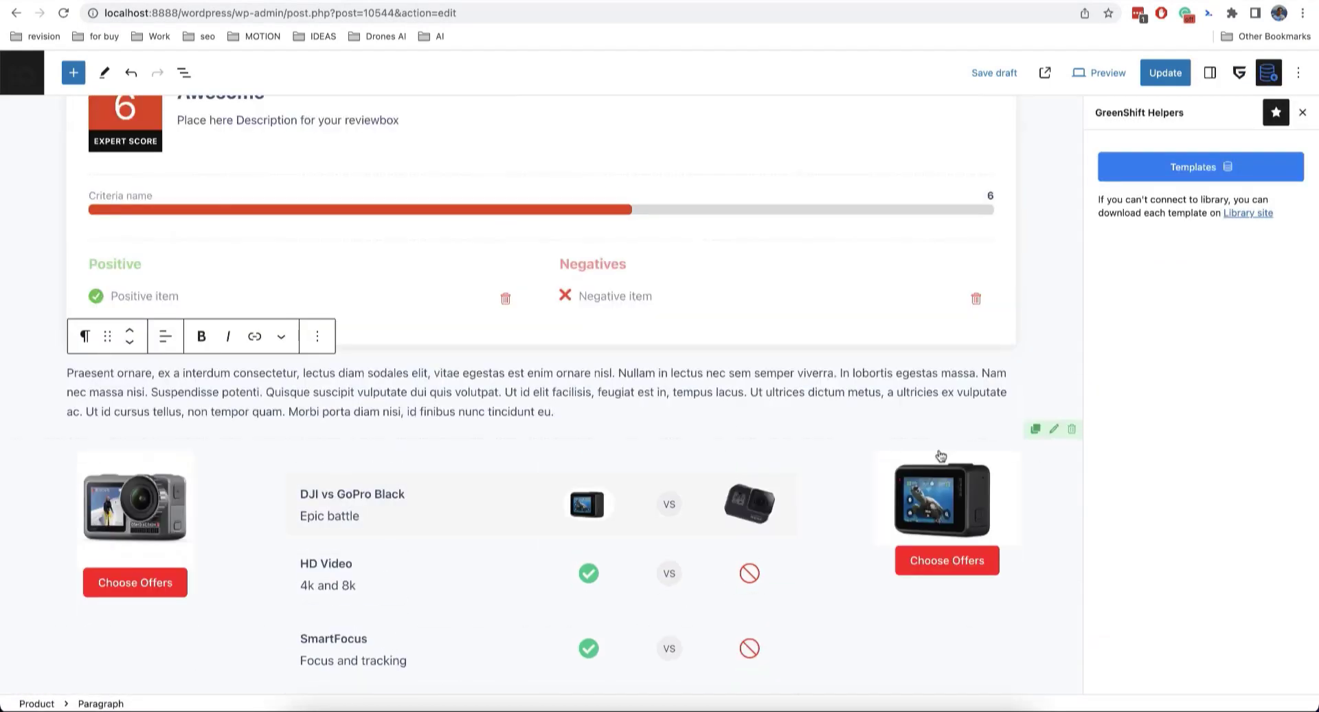
key("Return")
Step: Browse the Greenshift SEO Elements and Greenshift Wireframes patterns without inserting any
left_click(73, 73)
left_click(101, 160)
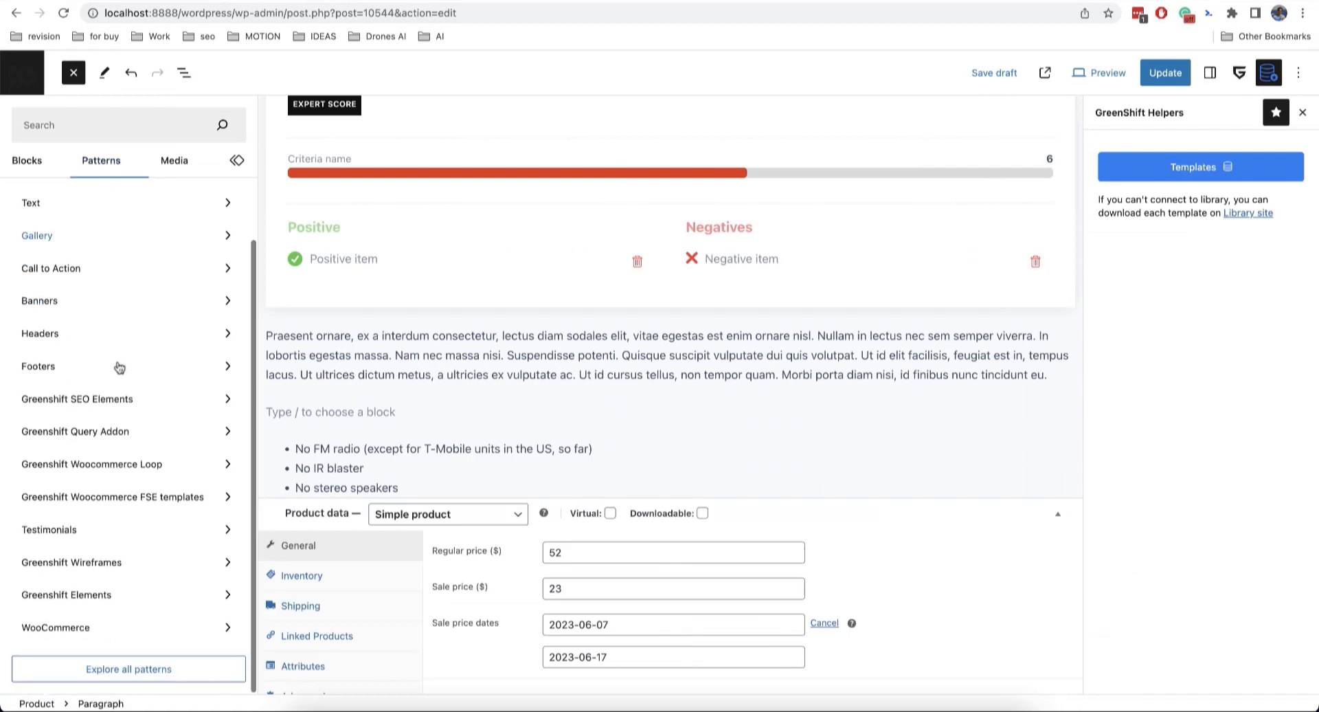
left_click(77, 399)
left_click(112, 560)
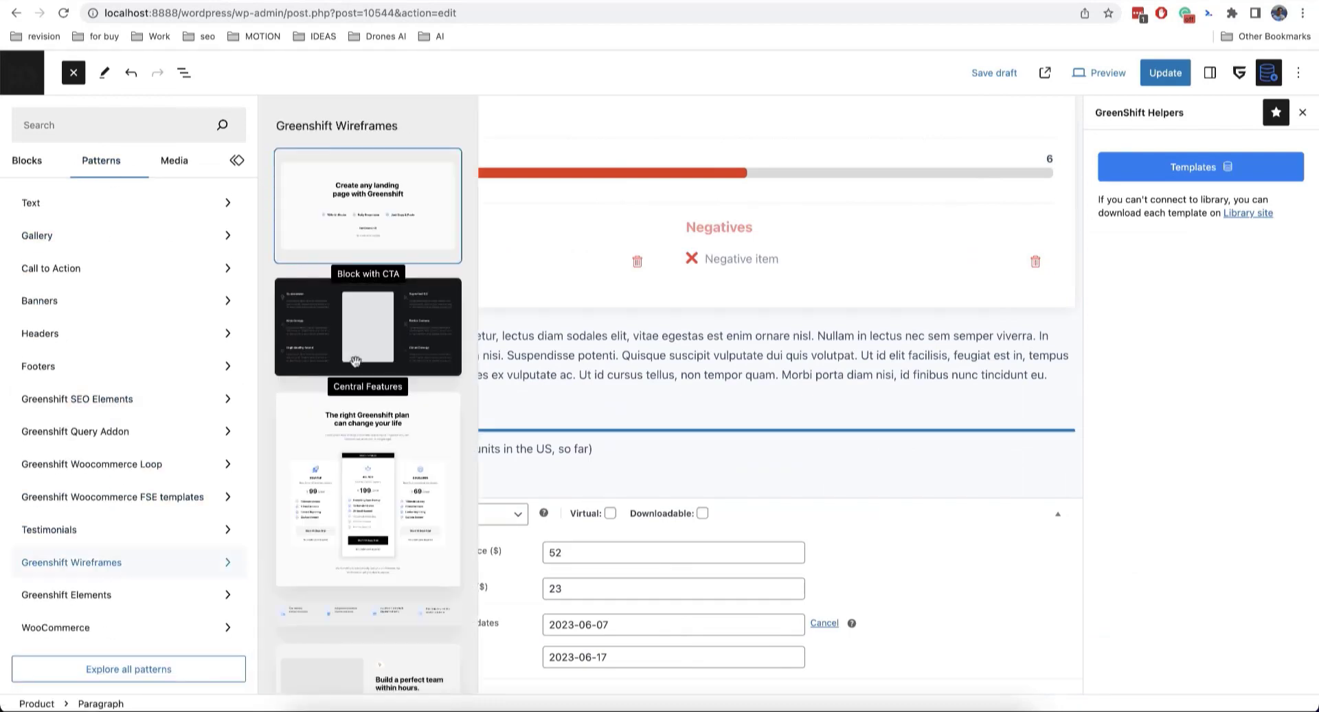
scroll(371, 481, "down", 5)
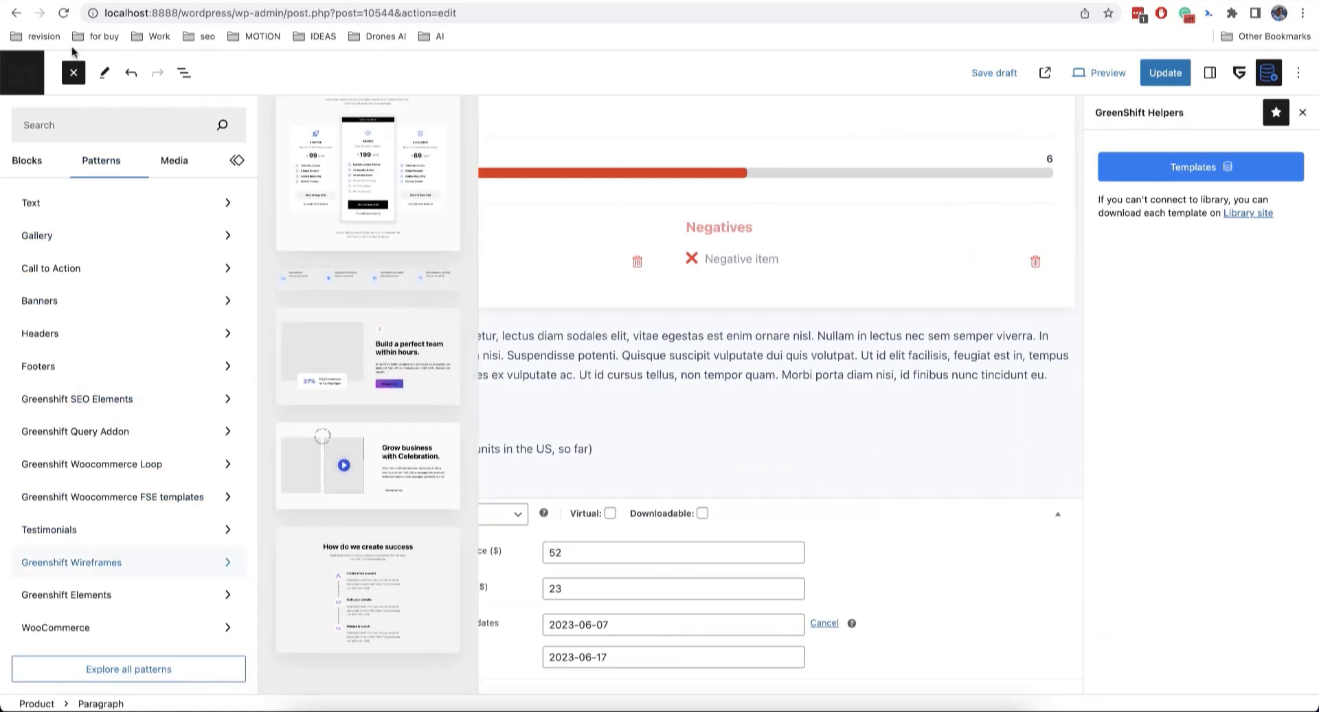
left_click(73, 71)
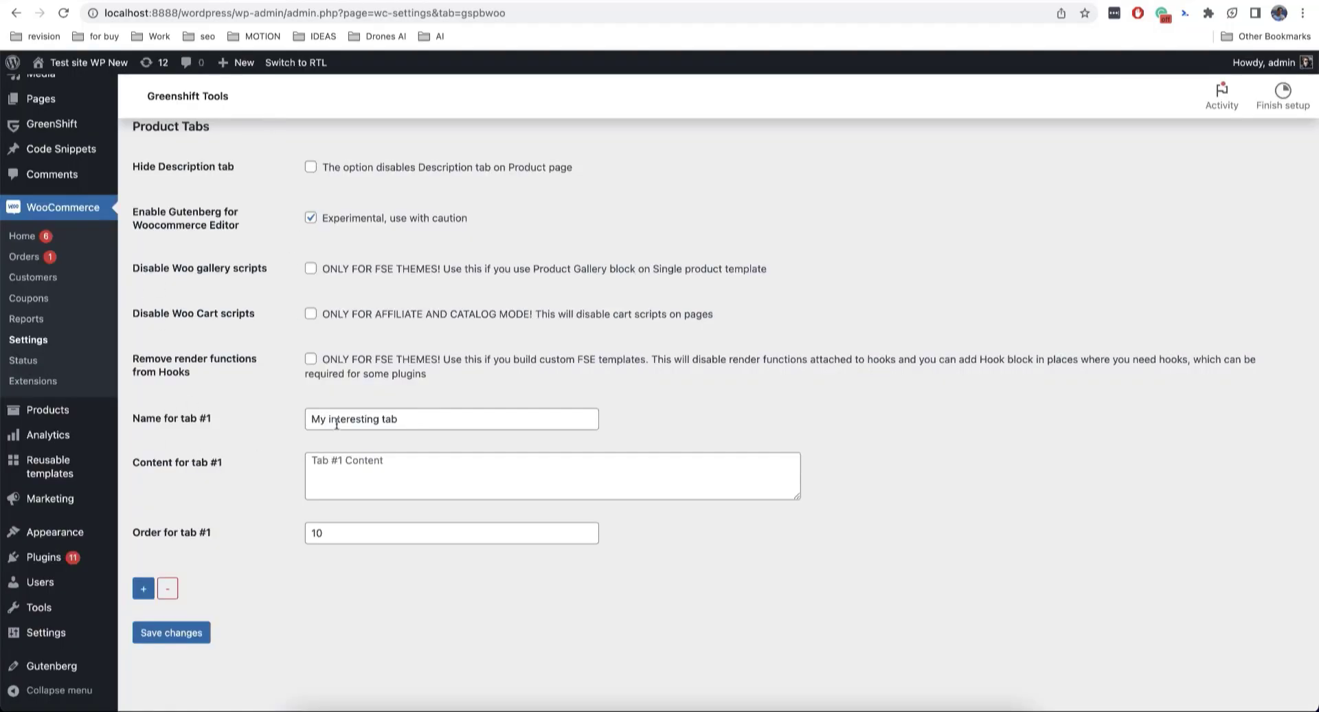